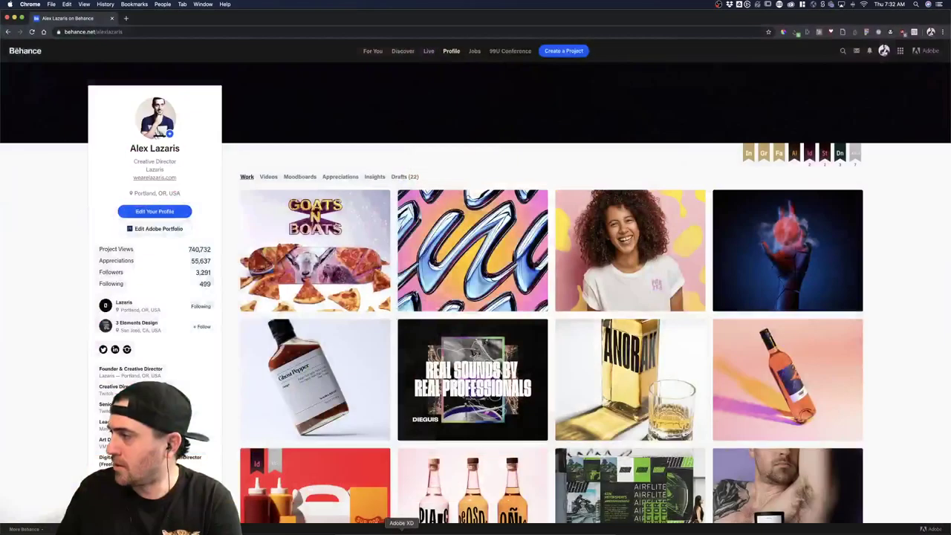
pyautogui.click(386, 531)
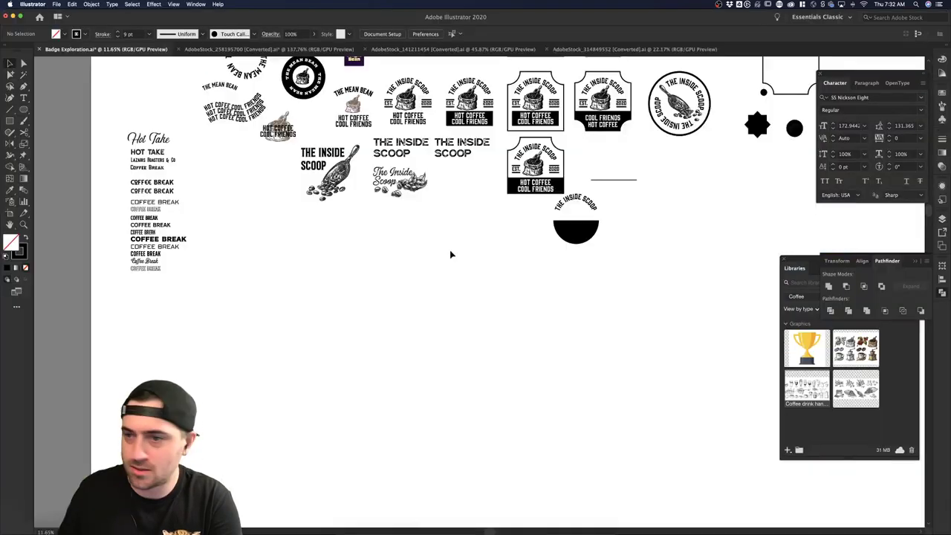
pyautogui.scroll(5, 512, 279)
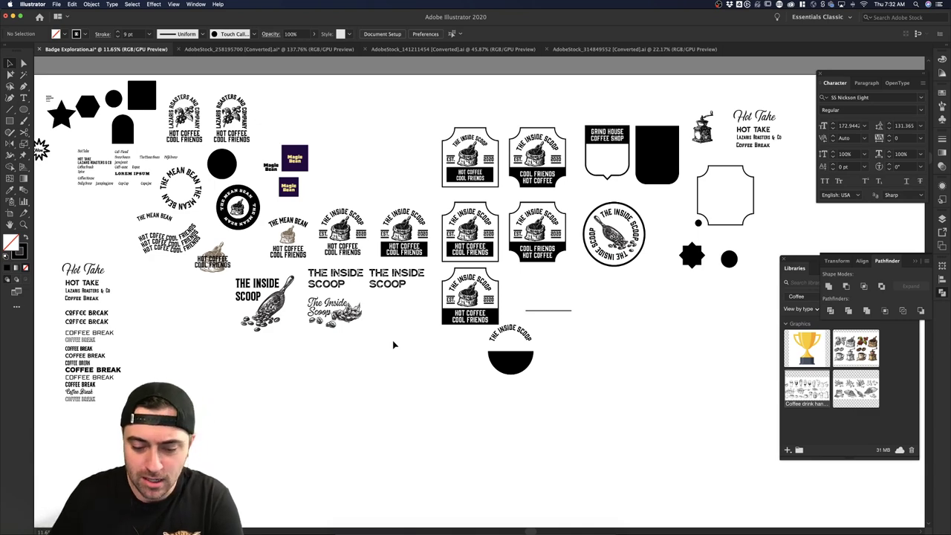
# - Switch to the Behance profile in Chrome and look through the Fuego Hot Sauce and Sorbo Tequila projects
pyautogui.click(355, 532)
pyautogui.press('F11')
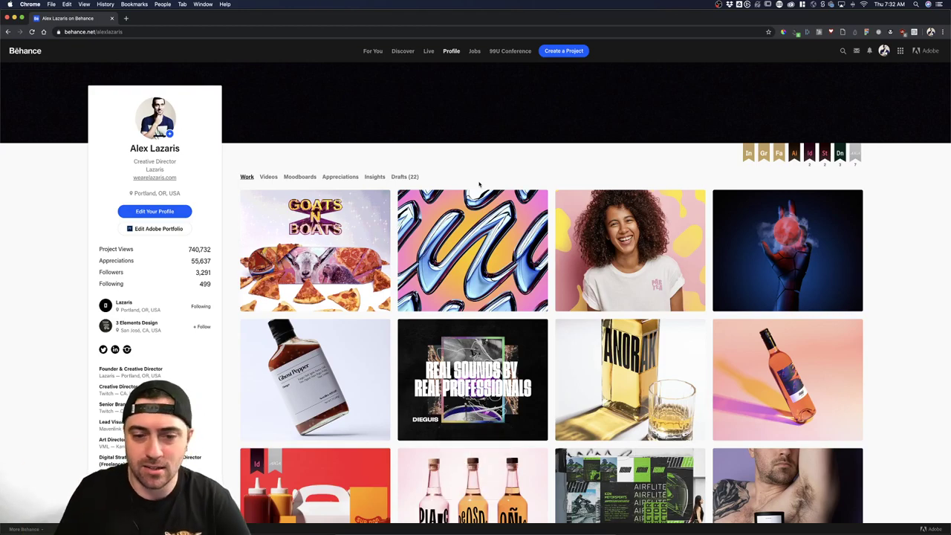
pyautogui.scroll(-3, 413, 200)
pyautogui.click(320, 275)
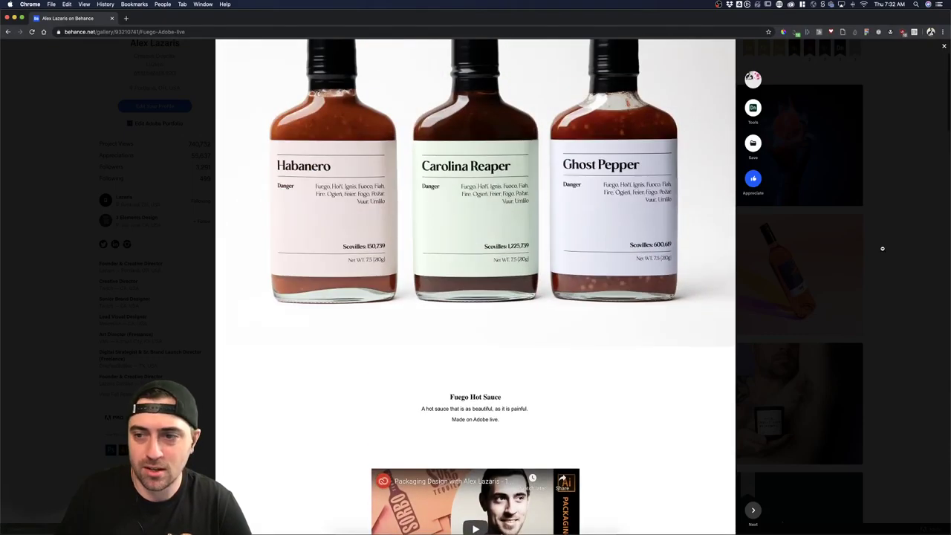
pyautogui.click(883, 249)
pyautogui.scroll(-4, 475, 297)
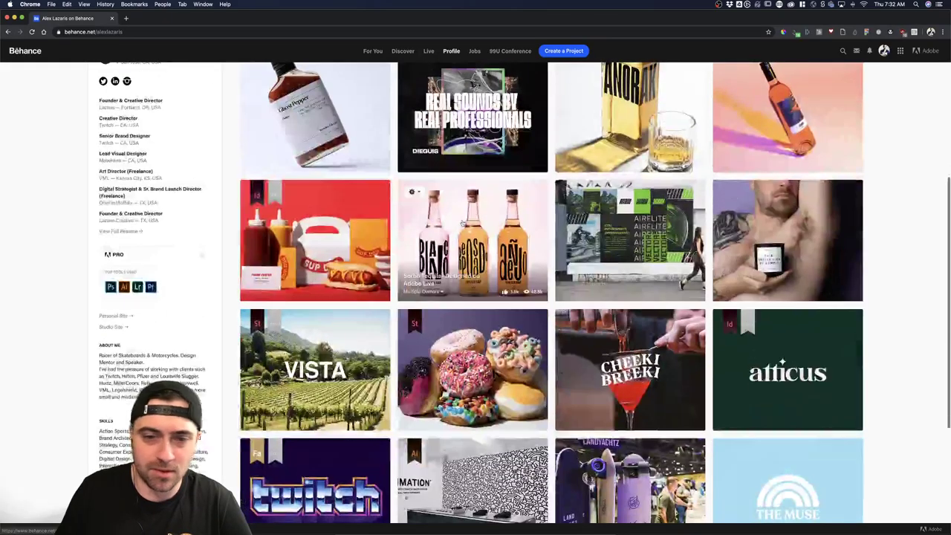
pyautogui.click(431, 223)
pyautogui.scroll(-3, 548, 269)
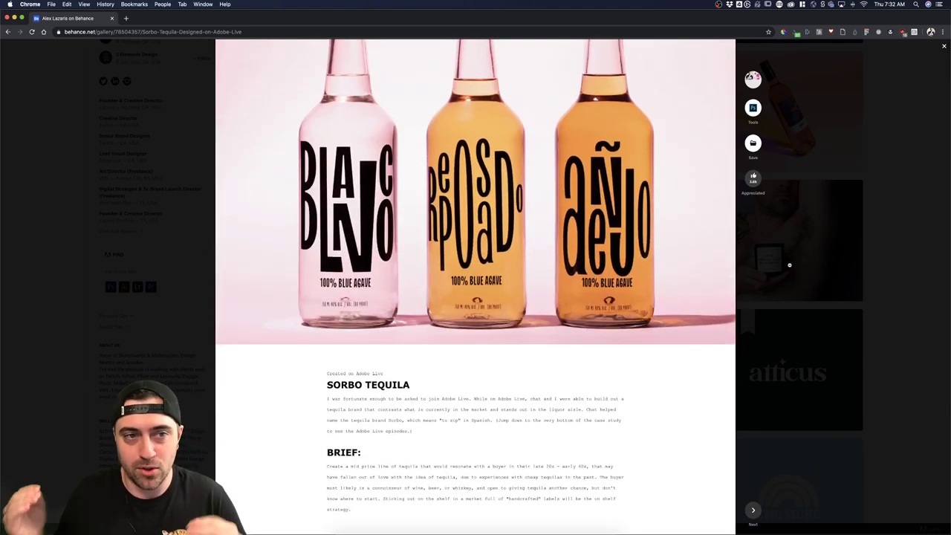
pyautogui.scroll(2, 790, 264)
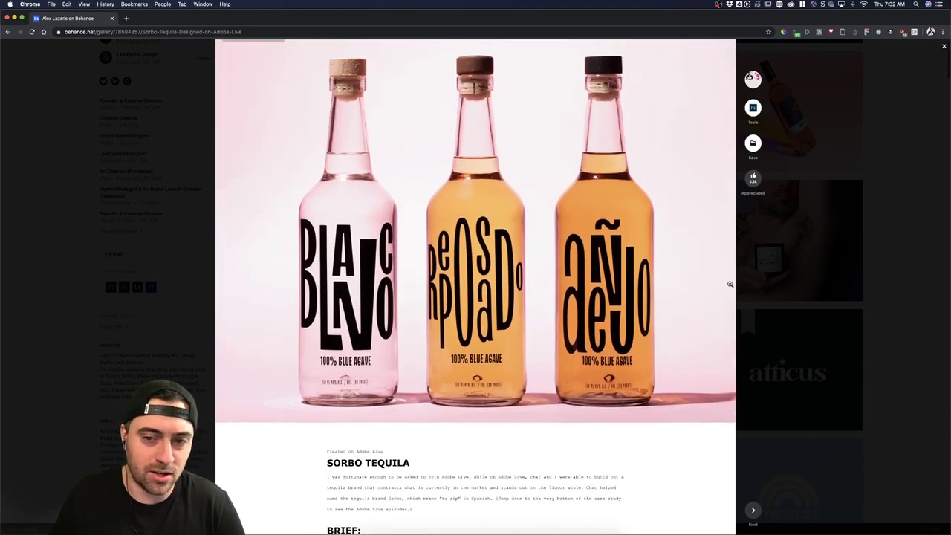
pyautogui.scroll(-10, 813, 274)
pyautogui.click(814, 273)
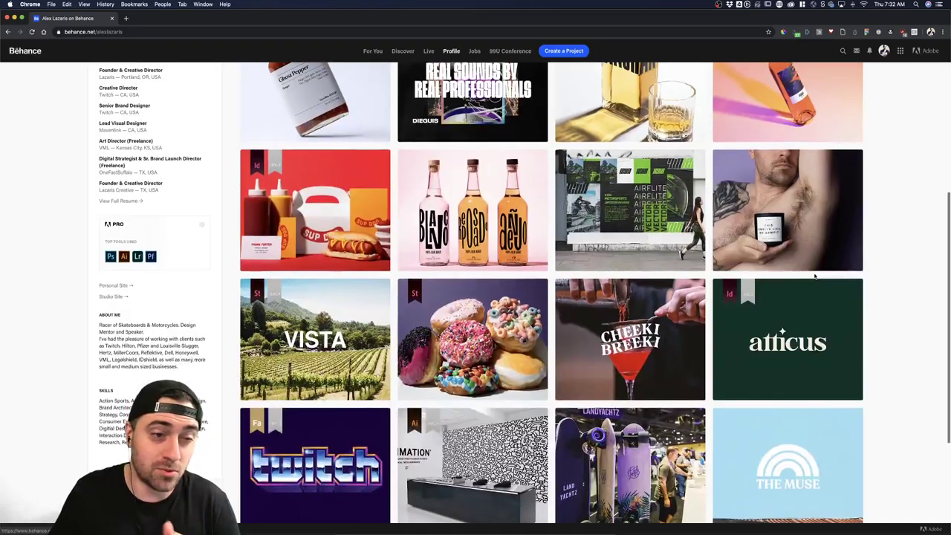
pyautogui.scroll(5, 593, 192)
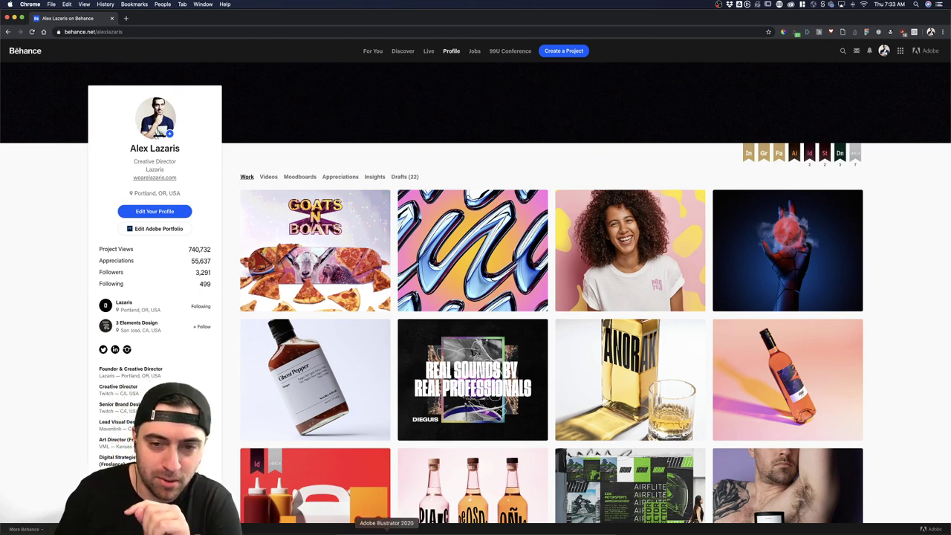
# - Switch to Illustrator and duplicate the half-circle badge with its arched THE INSIDE SCOOP text to its right
pyautogui.click(468, 529)
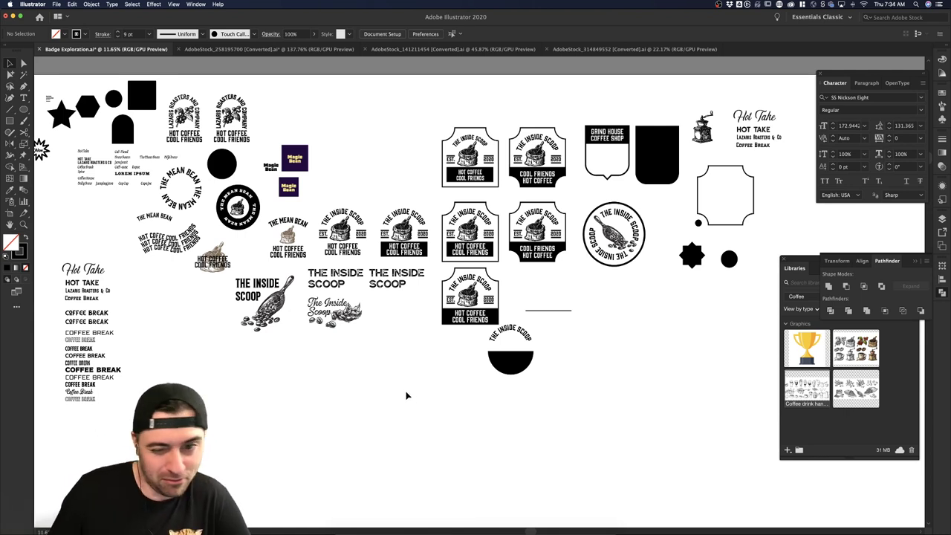
pyautogui.scroll(-2, 406, 395)
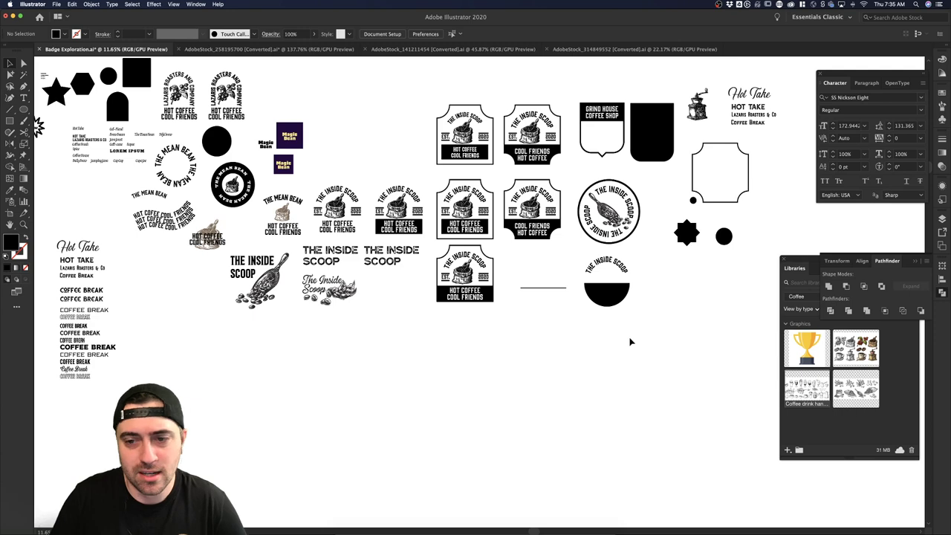
pyautogui.scroll(5, 629, 342)
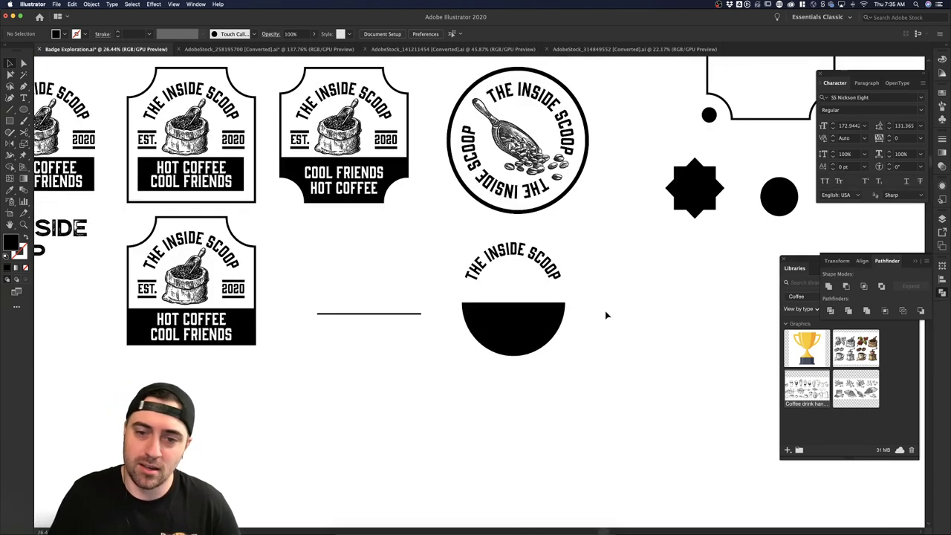
pyautogui.moveTo(562, 362); pyautogui.dragTo(662, 266)
pyautogui.click(722, 324)
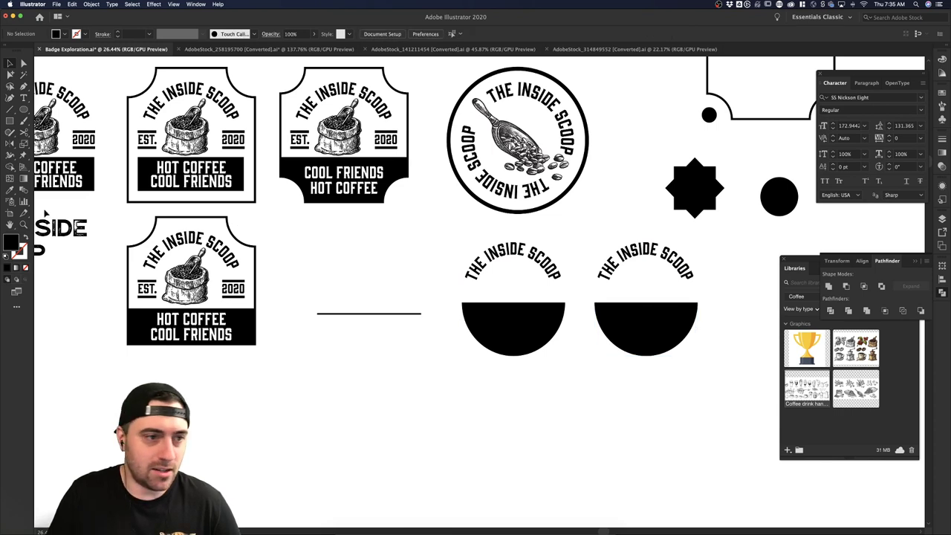
# - Draw a small black circle about 146 px wide under the left part of the copied badge's arched text
pyautogui.click(24, 109)
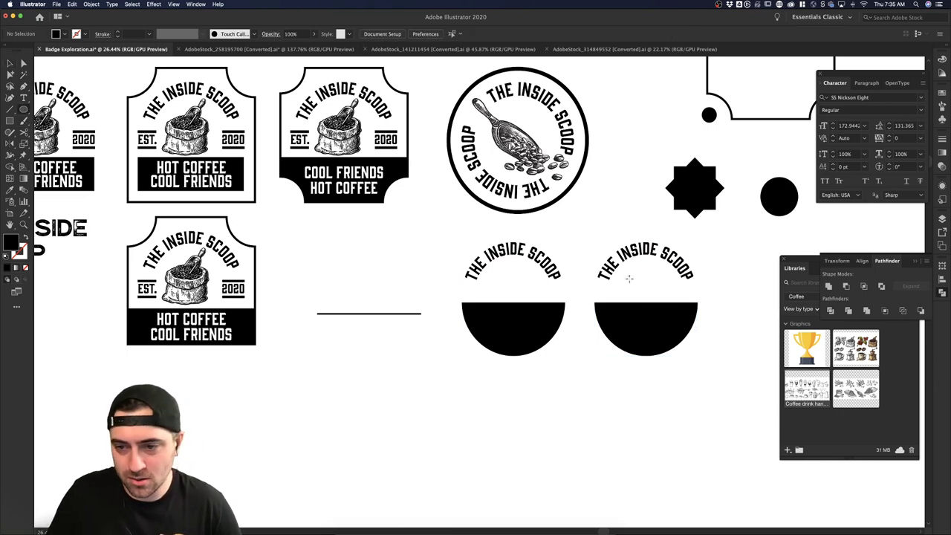
pyautogui.moveTo(628, 277)
pyautogui.mouseDown()
pyautogui.moveTo(647, 291)
pyautogui.moveTo(634, 280)
pyautogui.mouseUp()
pyautogui.press('v')
pyautogui.click(668, 287)
pyautogui.click(675, 287)
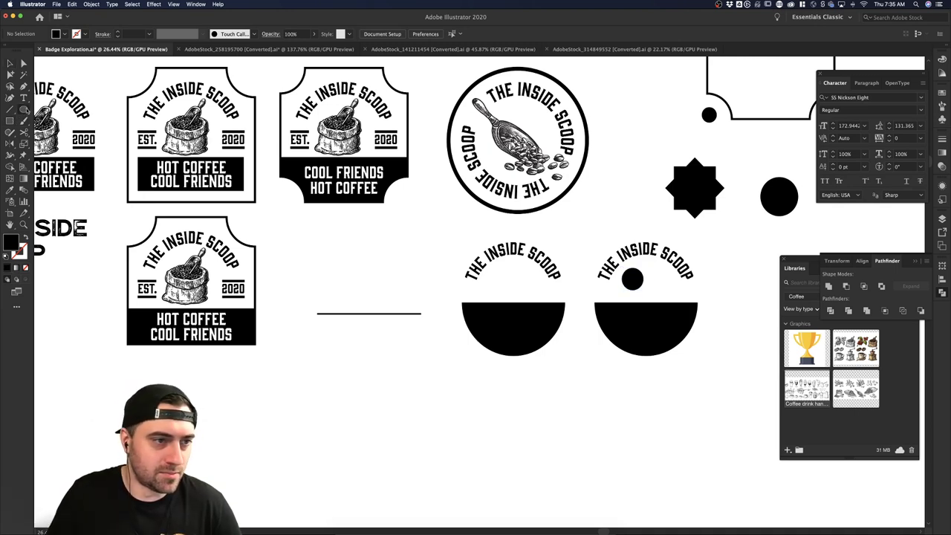
# - Draw a black triangle with the Star tool in the empty area below the horizontal line
pyautogui.moveTo(23, 109); pyautogui.dragTo(89, 144)
pyautogui.moveTo(384, 364); pyautogui.dragTo(402, 374)
pyautogui.press('Down')
pyautogui.press('Down')
pyautogui.press('Down')
pyautogui.press('Down')
pyautogui.press('Down')
pyautogui.press('Down')
pyautogui.press('Down')
pyautogui.press('Down')
pyautogui.press('v')
pyautogui.click(431, 376)
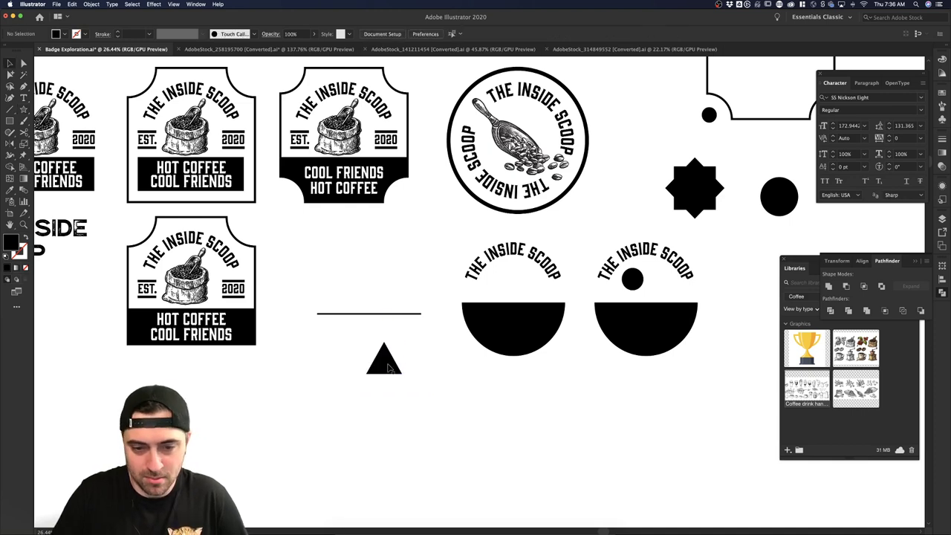
# - Place the triangle on the copied badge's half circle at about 141 px wide, and add an overlapping copy about 191 px wide to its right
pyautogui.moveTo(657, 293); pyautogui.dragTo(658, 292)
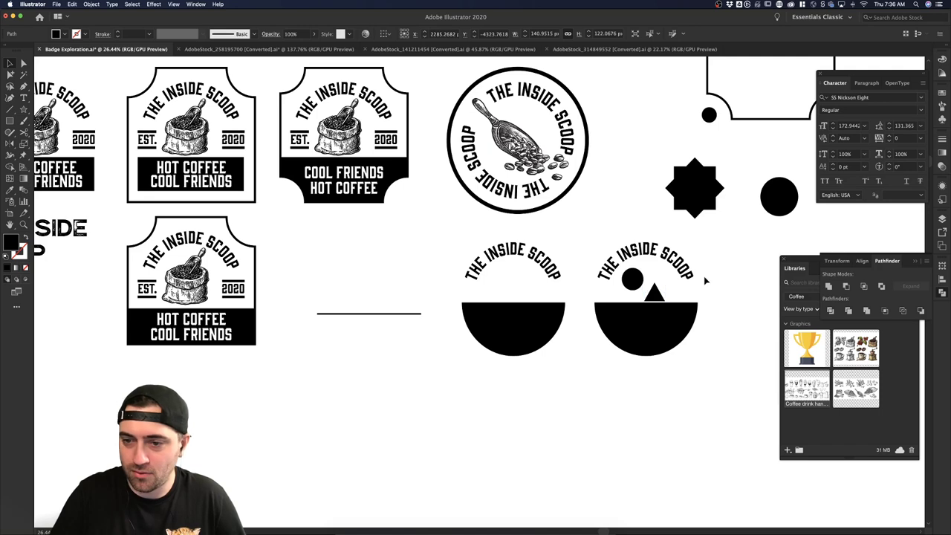
pyautogui.click(673, 293)
pyautogui.moveTo(666, 293); pyautogui.dragTo(684, 277)
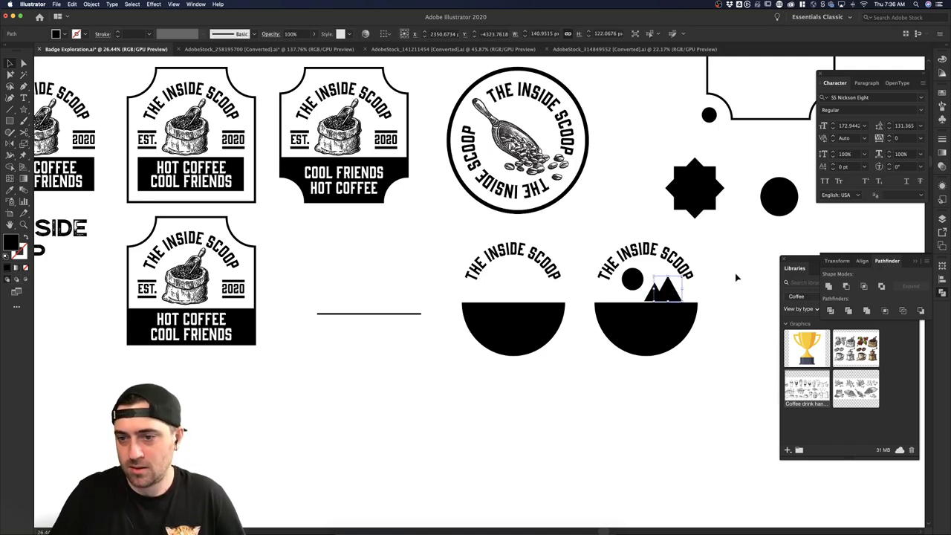
pyautogui.click(738, 274)
# - Raise the two overlapping triangles slightly to leave a thin gap above the half circle
pyautogui.hscroll(1, 723, 277)
pyautogui.hscroll(2, 723, 276)
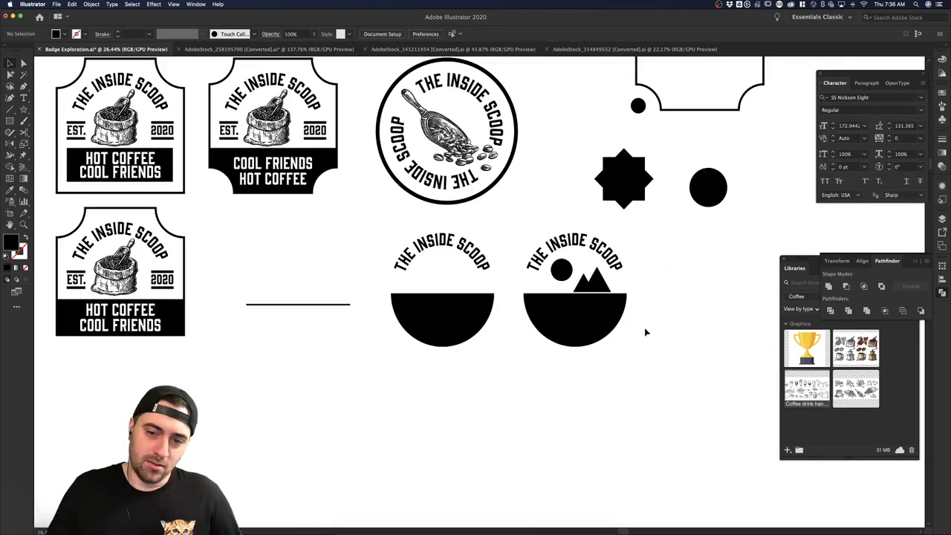
pyautogui.click(593, 319)
pyautogui.click(595, 284)
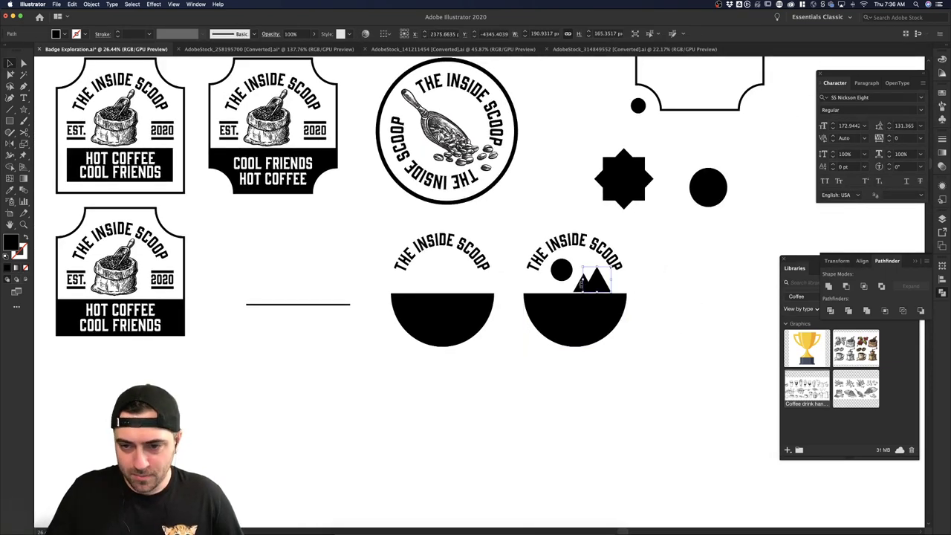
pyautogui.click(652, 278)
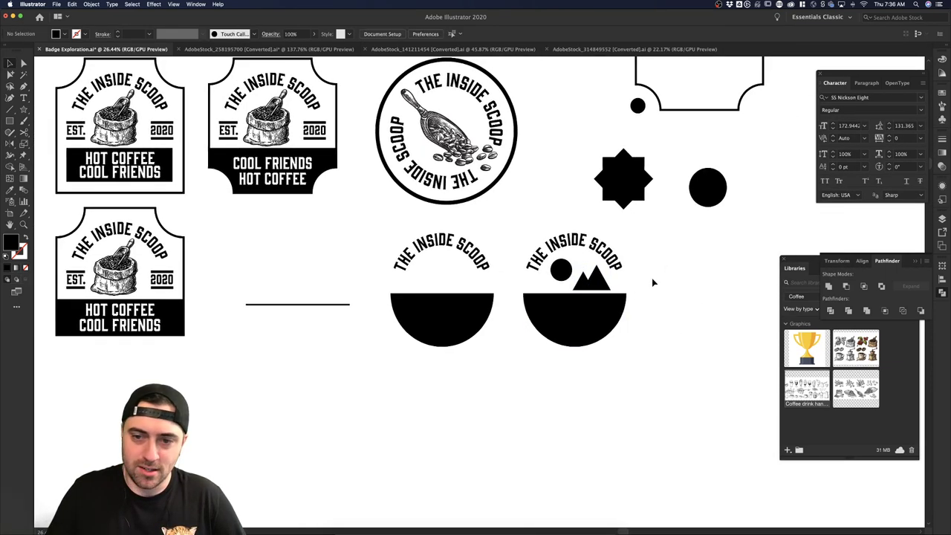
pyautogui.hscroll(1, 652, 278)
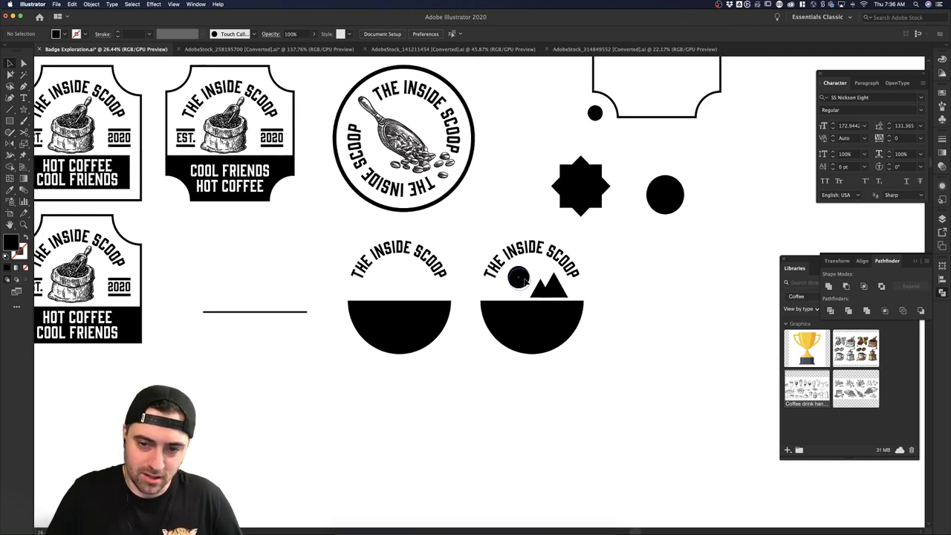
# - Nudge the small circle slightly right and duplicate the whole mountain badge to its right
pyautogui.moveTo(525, 279); pyautogui.dragTo(527, 280)
pyautogui.click(615, 284)
pyautogui.moveTo(599, 337); pyautogui.dragTo(702, 329)
pyautogui.click(593, 281)
# - Fill the mountain shape in the rightmost badge with dark red
pyautogui.click(693, 294)
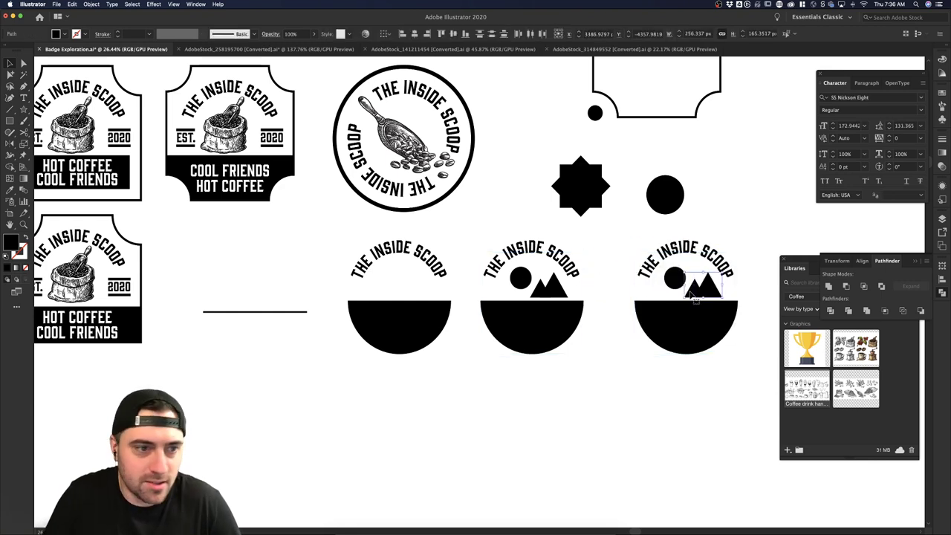
pyautogui.doubleClick(14, 242)
pyautogui.moveTo(70, 169)
pyautogui.mouseDown()
pyautogui.moveTo(70, 157)
pyautogui.moveTo(124, 118)
pyautogui.mouseUp()
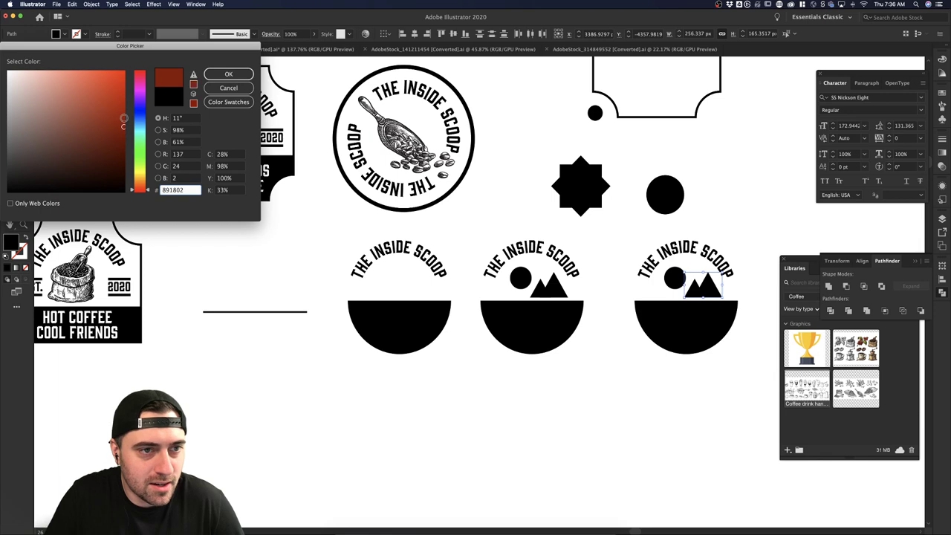
pyautogui.click(228, 74)
# - Fill the half circle of the rightmost badge with a saturated blue
pyautogui.click(676, 336)
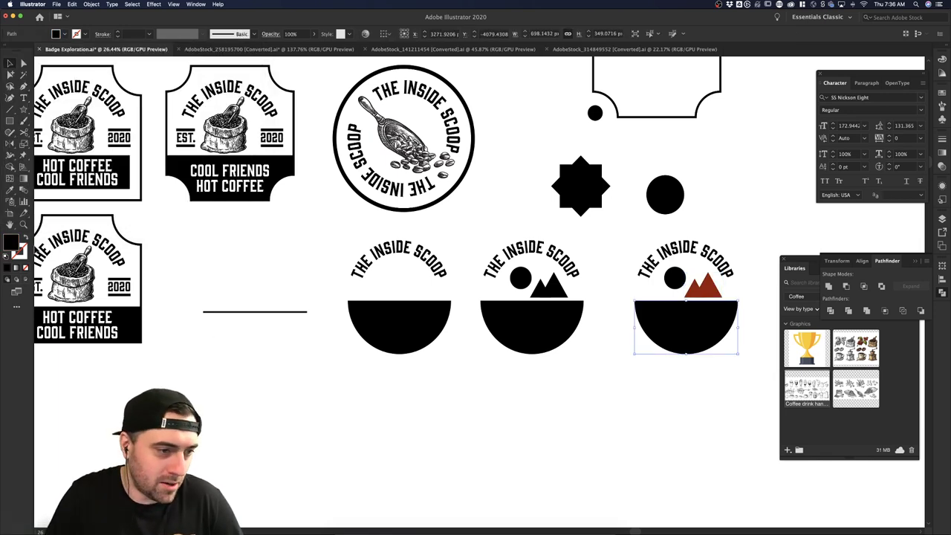
pyautogui.doubleClick(12, 244)
pyautogui.click(145, 109)
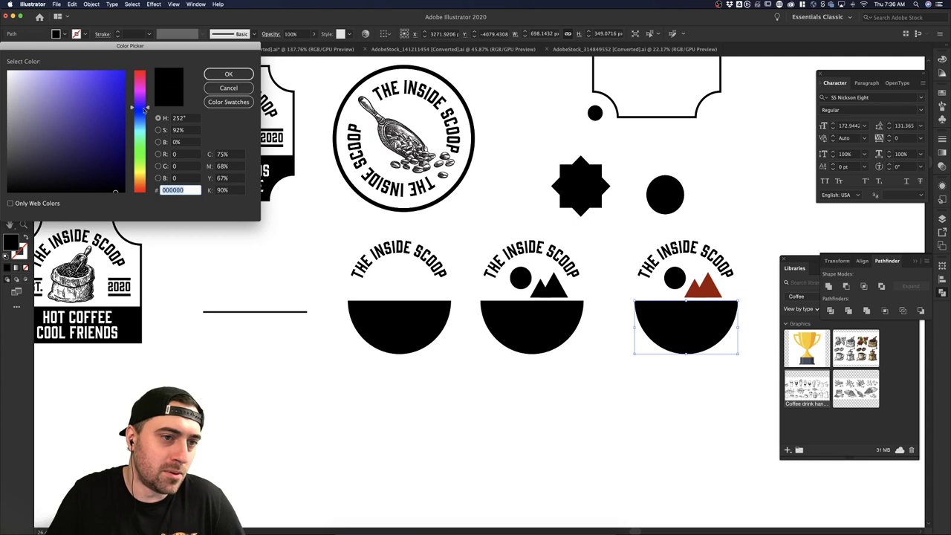
pyautogui.click(121, 100)
pyautogui.click(228, 74)
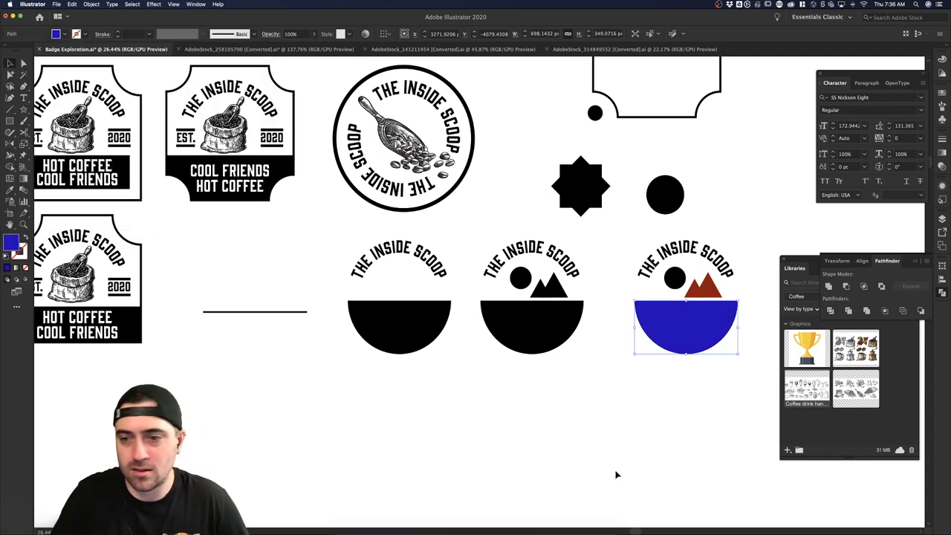
pyautogui.click(616, 471)
# - Fill the small sun circle in the rightmost badge with bright yellow
pyautogui.click(673, 282)
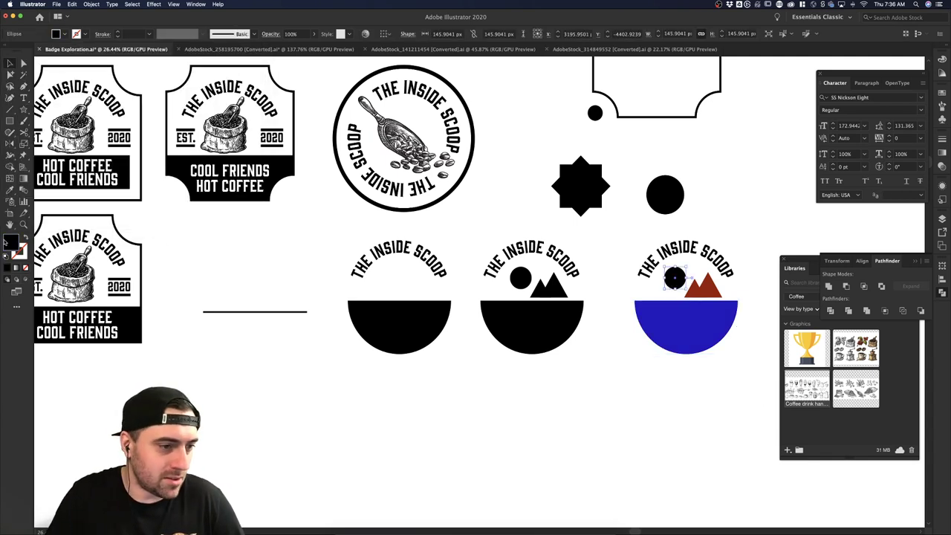
pyautogui.doubleClick(11, 243)
pyautogui.moveTo(148, 159); pyautogui.dragTo(146, 171)
pyautogui.click(124, 75)
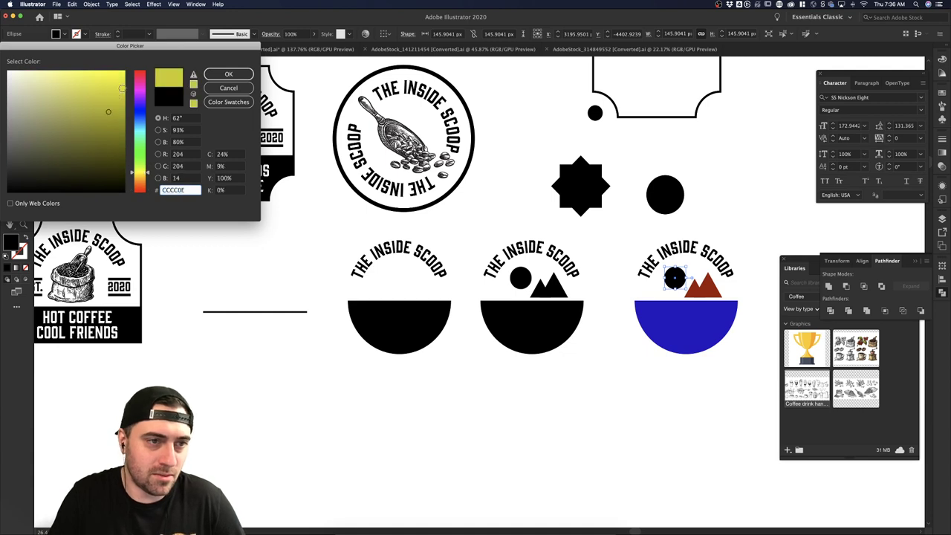
pyautogui.click(218, 75)
pyautogui.click(656, 402)
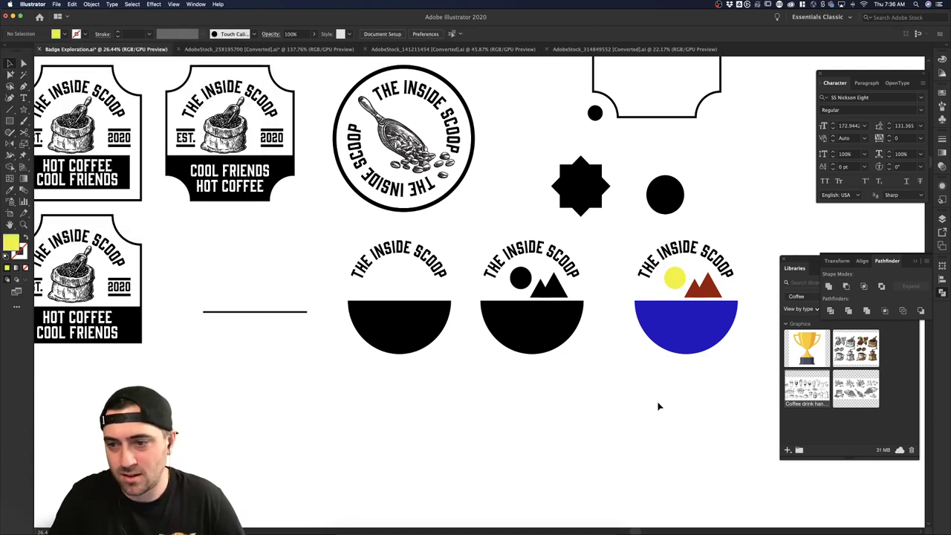
pyautogui.moveTo(658, 404); pyautogui.dragTo(445, 414)
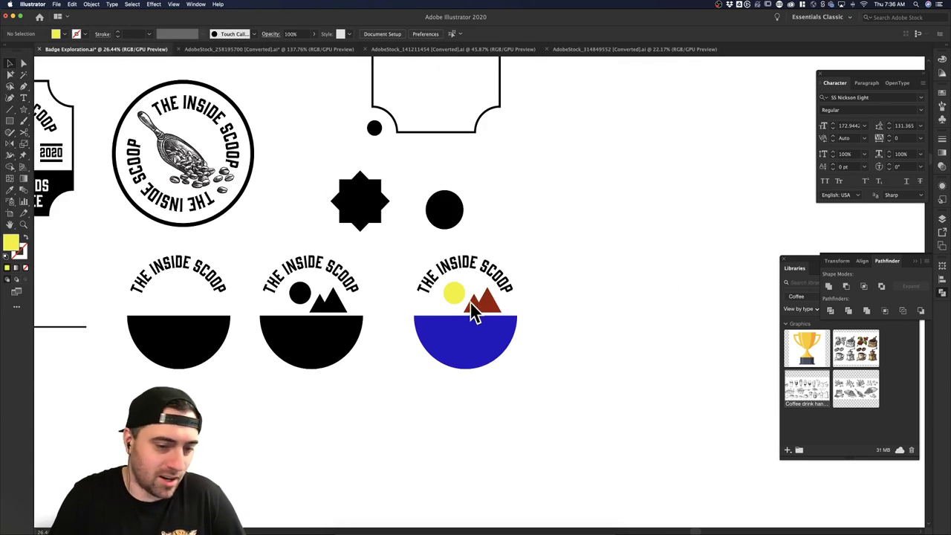
pyautogui.moveTo(534, 377); pyautogui.dragTo(411, 255)
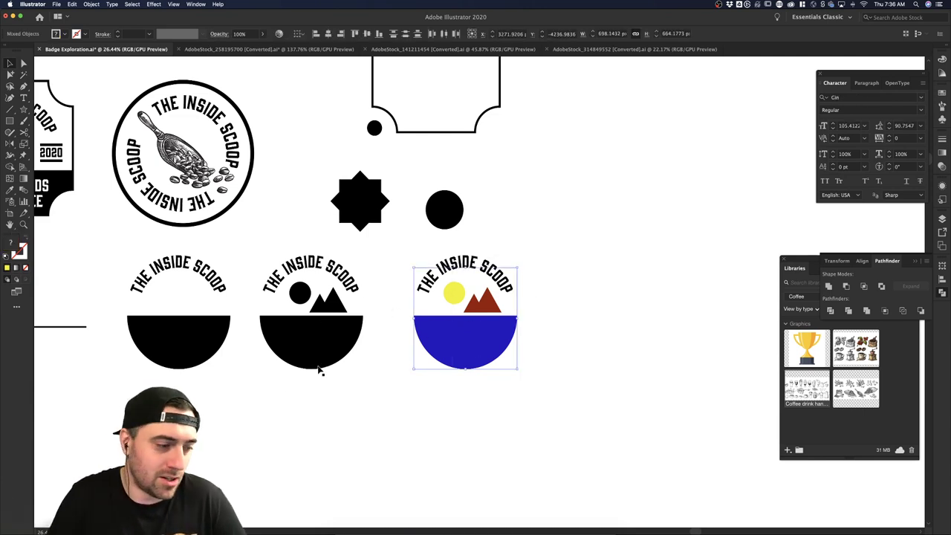
pyautogui.click(344, 426)
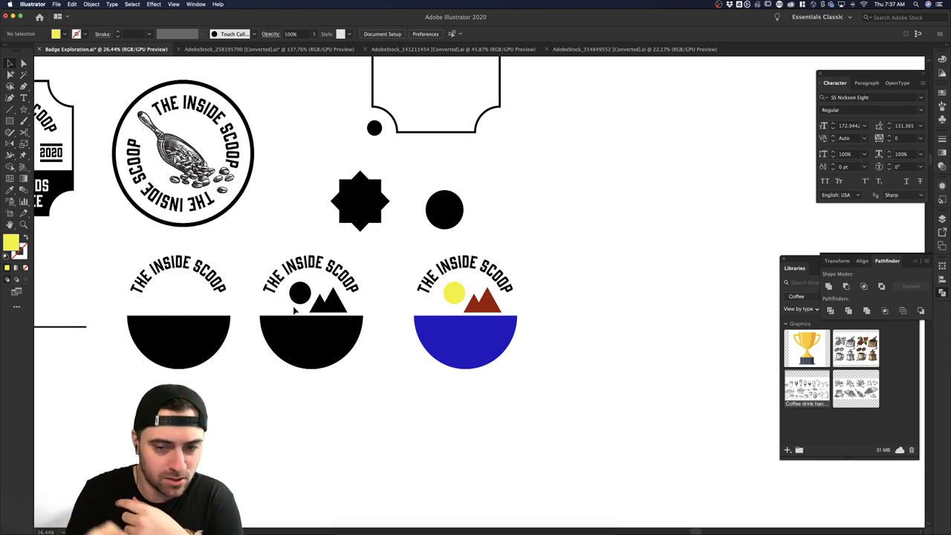
pyautogui.moveTo(565, 396); pyautogui.dragTo(412, 251)
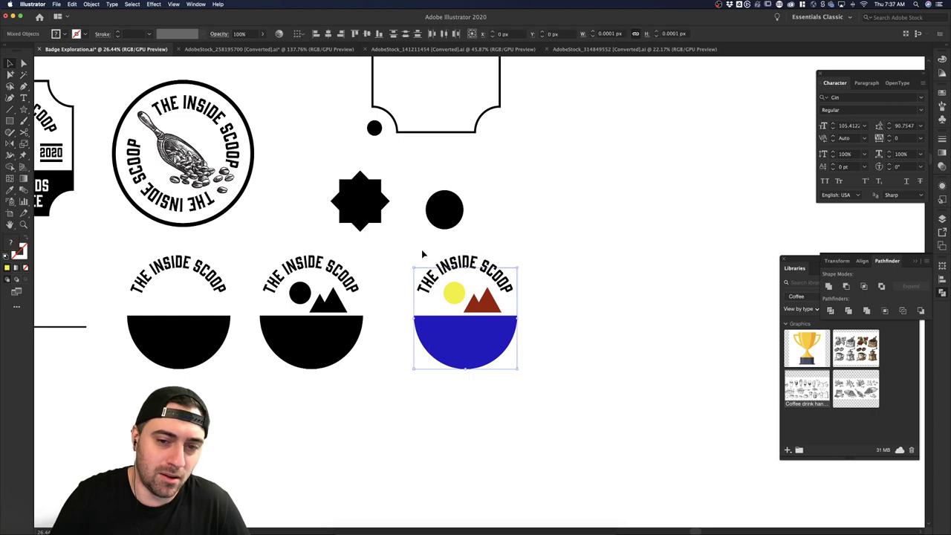
pyautogui.moveTo(539, 389); pyautogui.dragTo(414, 269)
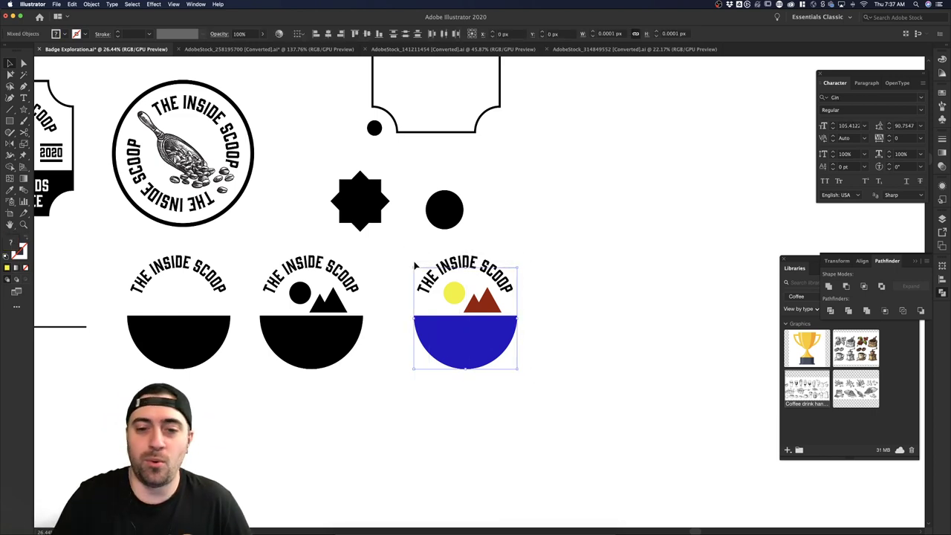
pyautogui.click(651, 409)
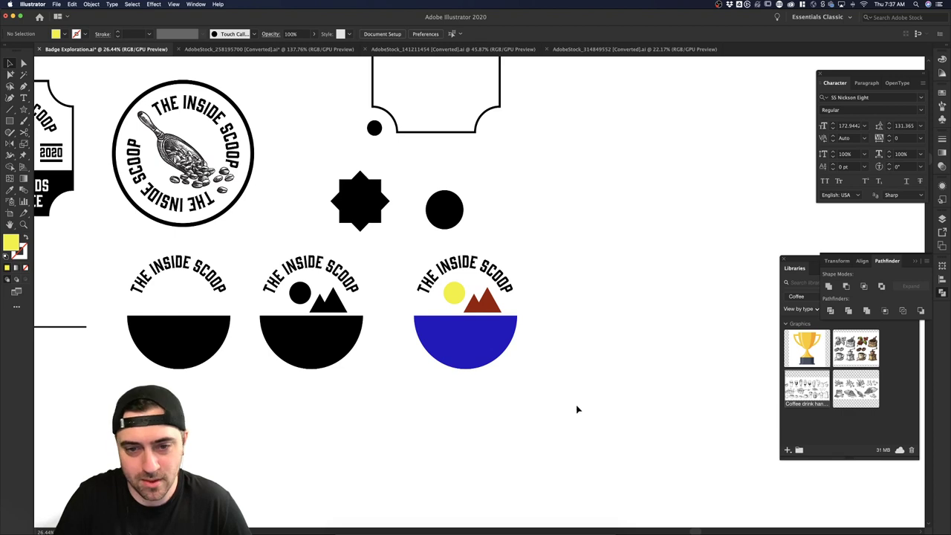
pyautogui.moveTo(404, 246); pyautogui.dragTo(508, 366)
pyautogui.moveTo(538, 377); pyautogui.dragTo(418, 246)
pyautogui.click(375, 265)
pyautogui.scroll(-1, 375, 266)
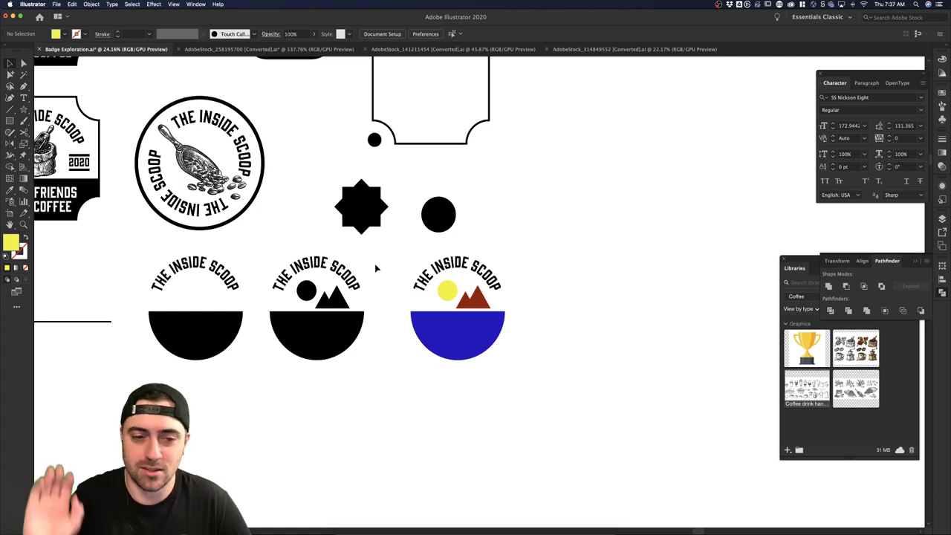
pyautogui.moveTo(404, 250); pyautogui.dragTo(541, 394)
pyautogui.click(639, 325)
pyautogui.scroll(-3, 434, 349)
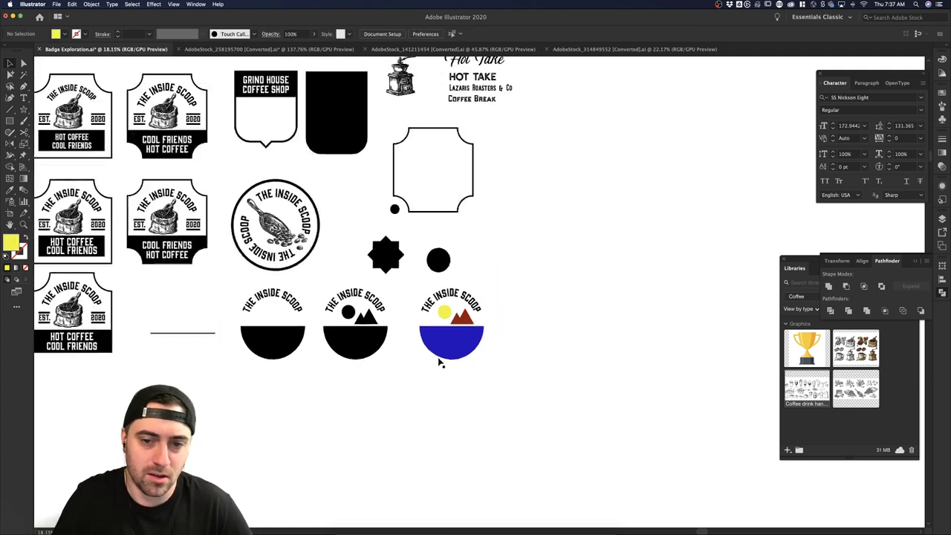
# - Look over all the badge and type explorations on the artboard and close the Libraries panel
pyautogui.hscroll(-3, 453, 361)
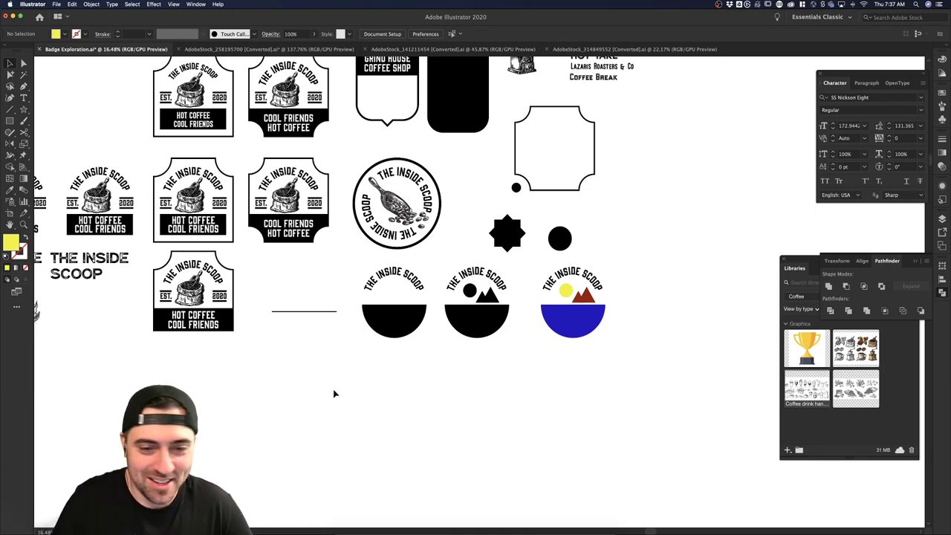
pyautogui.hscroll(-3, 389, 357)
pyautogui.scroll(-1, 389, 356)
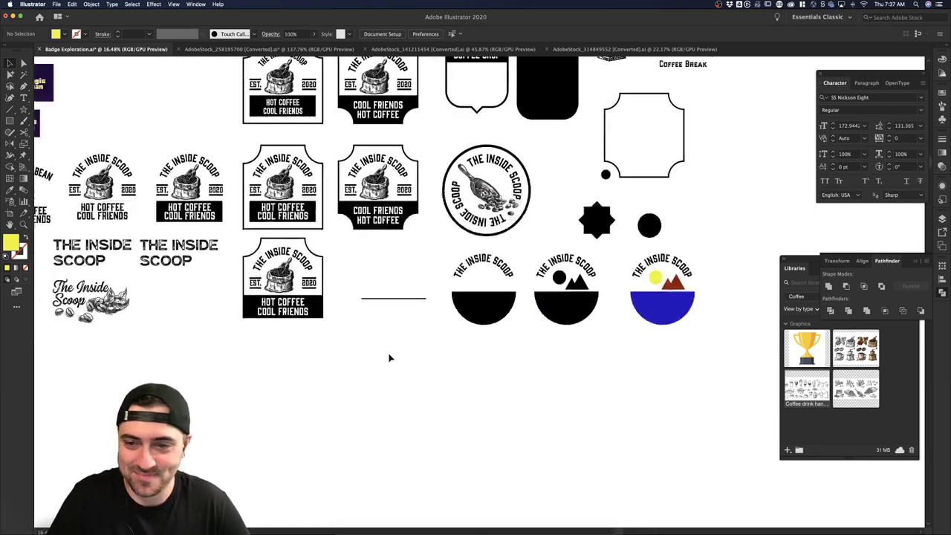
pyautogui.scroll(-3, 388, 358)
pyautogui.hscroll(-4, 388, 357)
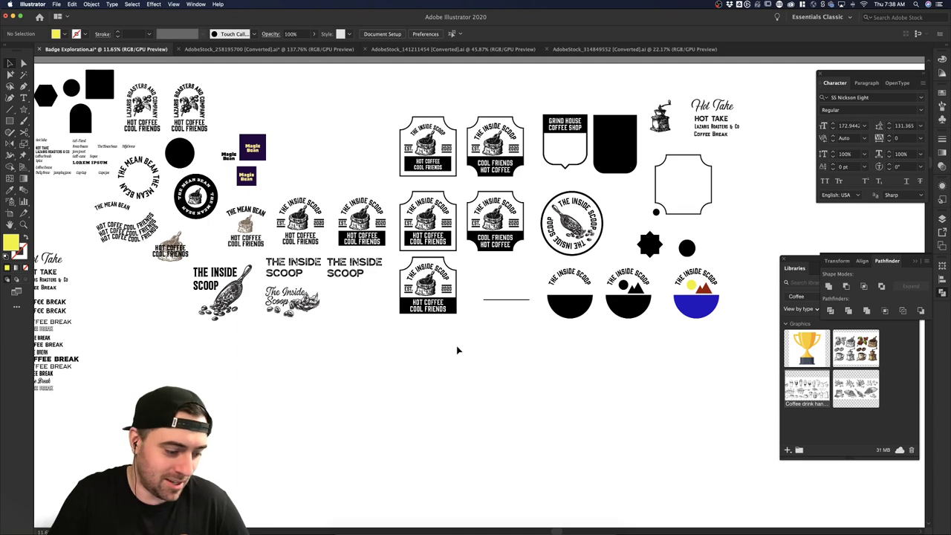
pyautogui.hscroll(-1, 457, 350)
pyautogui.hscroll(-3, 457, 345)
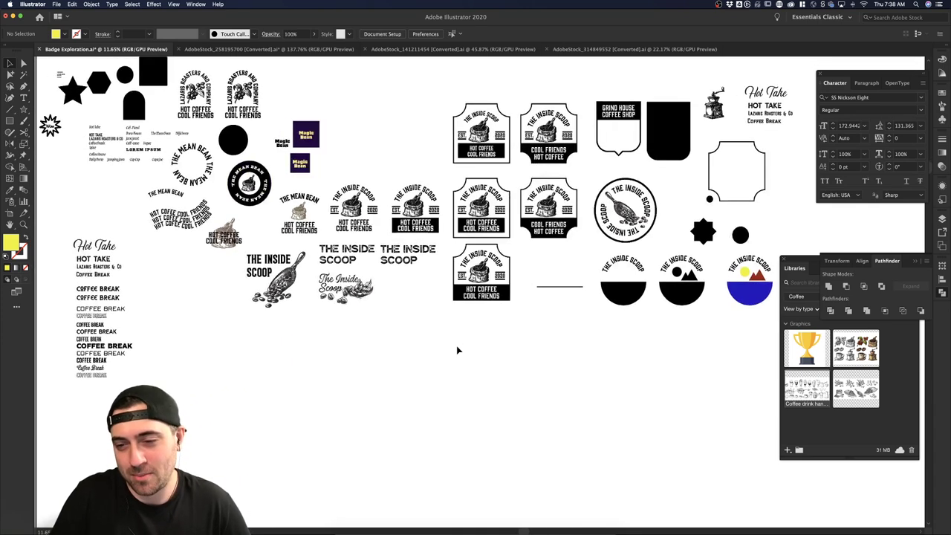
pyautogui.click(784, 261)
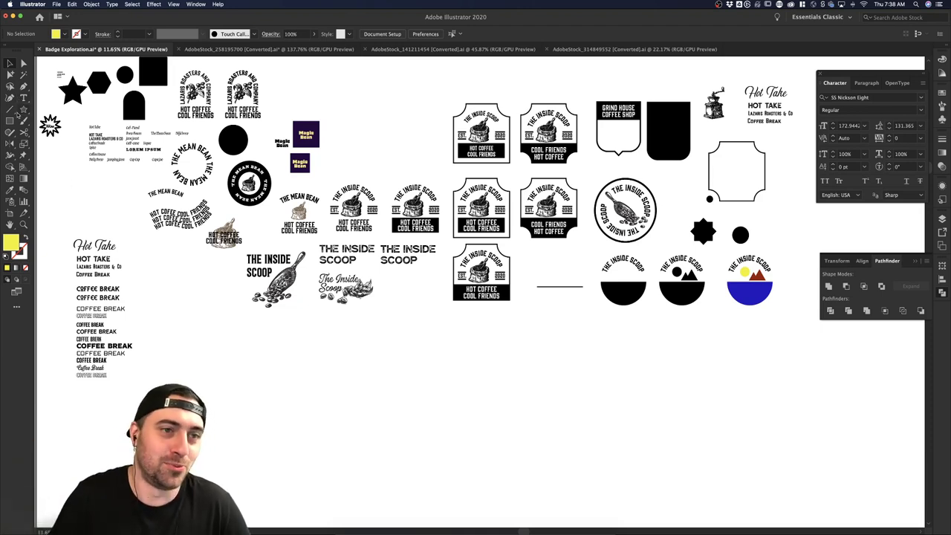
pyautogui.scroll(2, 536, 375)
pyautogui.hscroll(2, 536, 374)
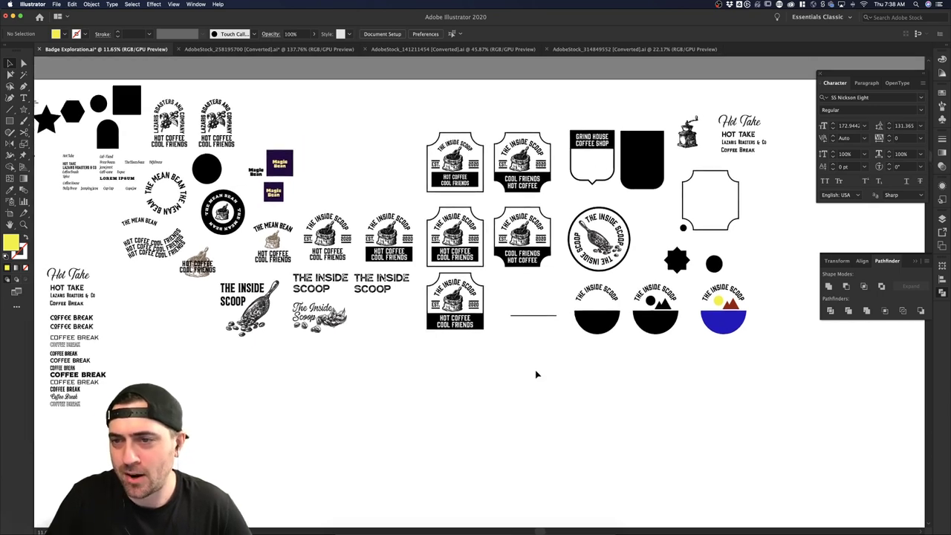
pyautogui.hscroll(-3, 151, 355)
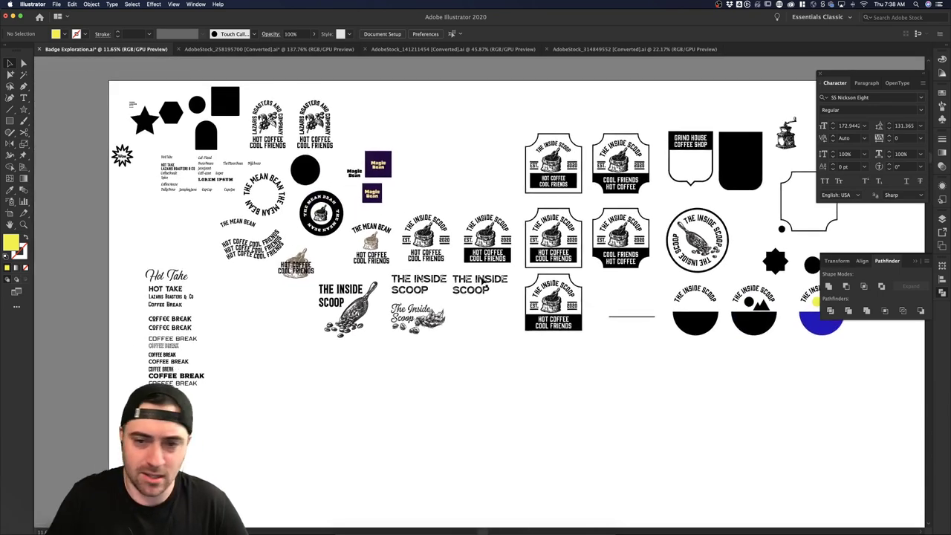
pyautogui.scroll(5, 192, 356)
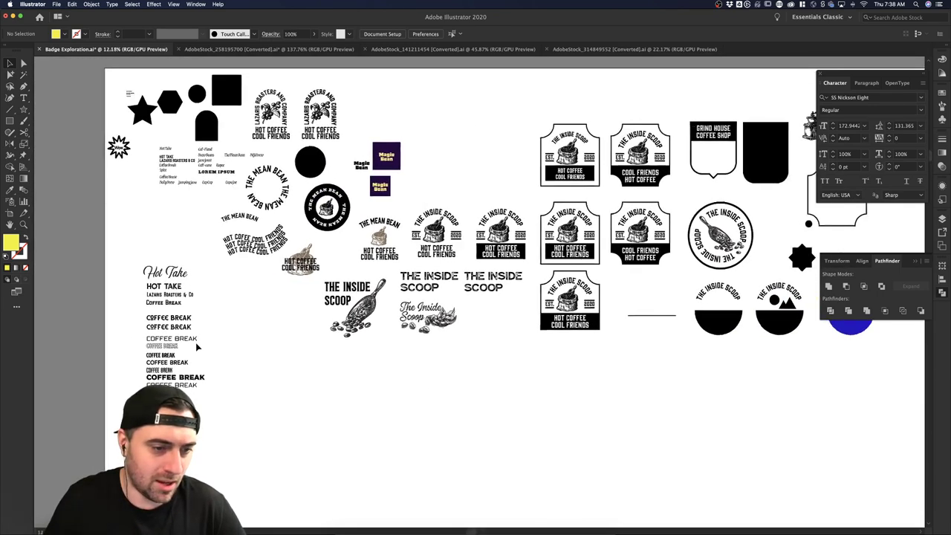
# - Copy the script "Coffee Break" line from the type list into the empty space beside it and enlarge it to about 1050 px wide
pyautogui.scroll(-1, 255, 345)
pyautogui.hscroll(-1, 255, 344)
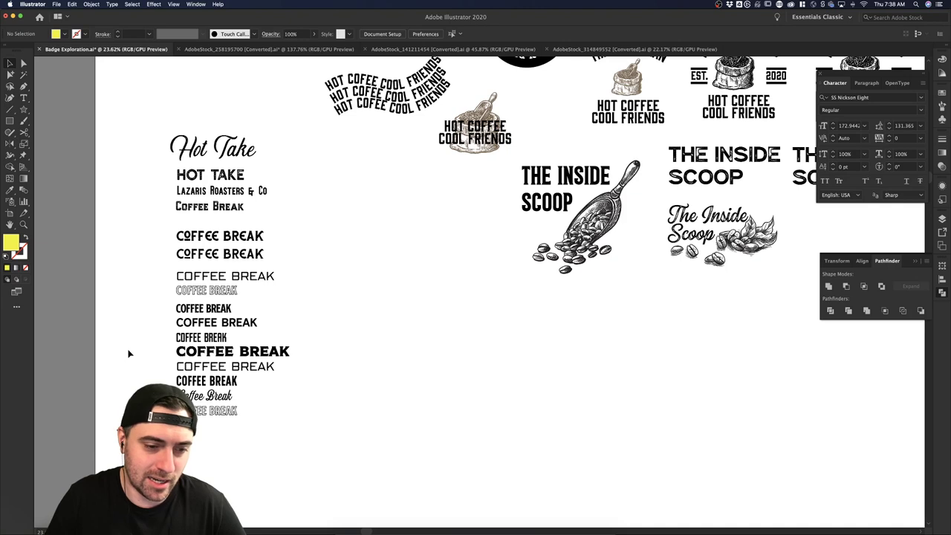
pyautogui.moveTo(232, 399); pyautogui.dragTo(436, 242)
pyautogui.moveTo(362, 219); pyautogui.dragTo(442, 317)
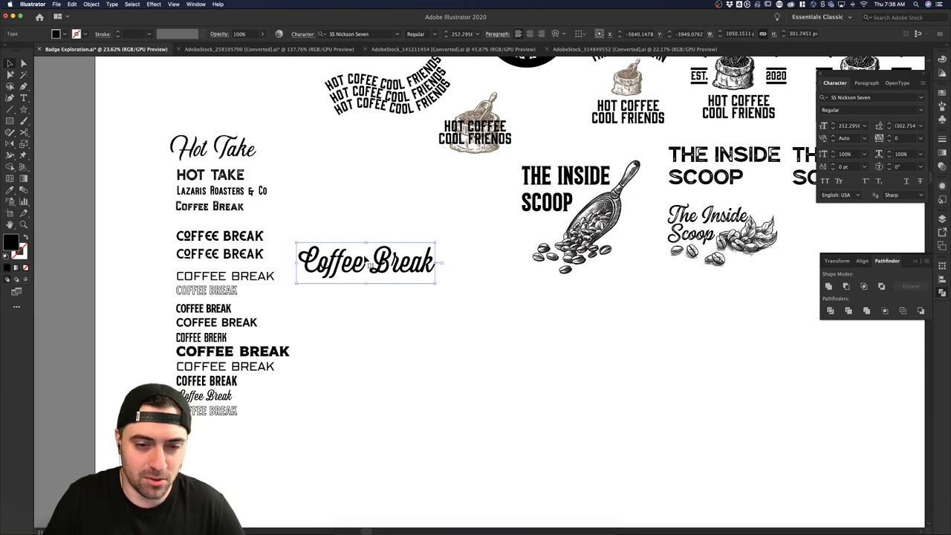
pyautogui.scroll(1, 382, 263)
pyautogui.scroll(5, 387, 268)
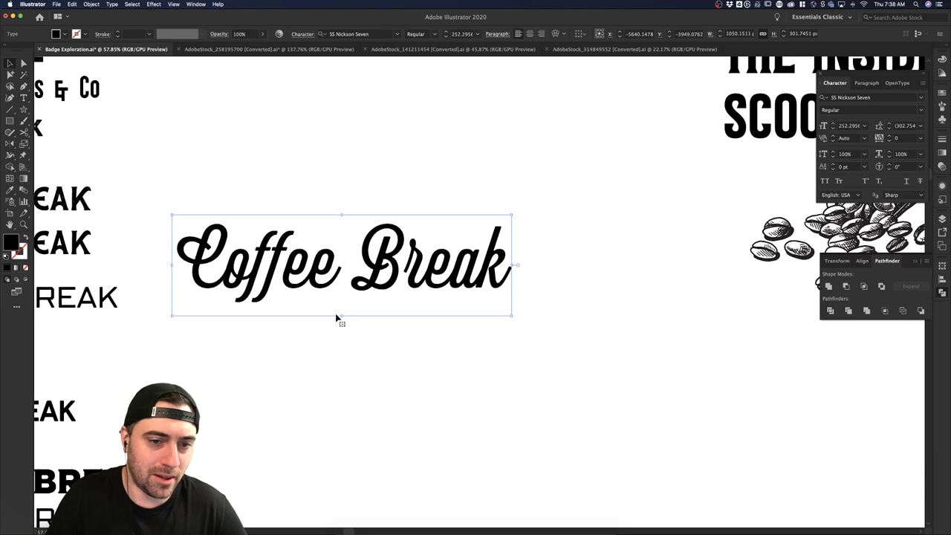
pyautogui.click(291, 349)
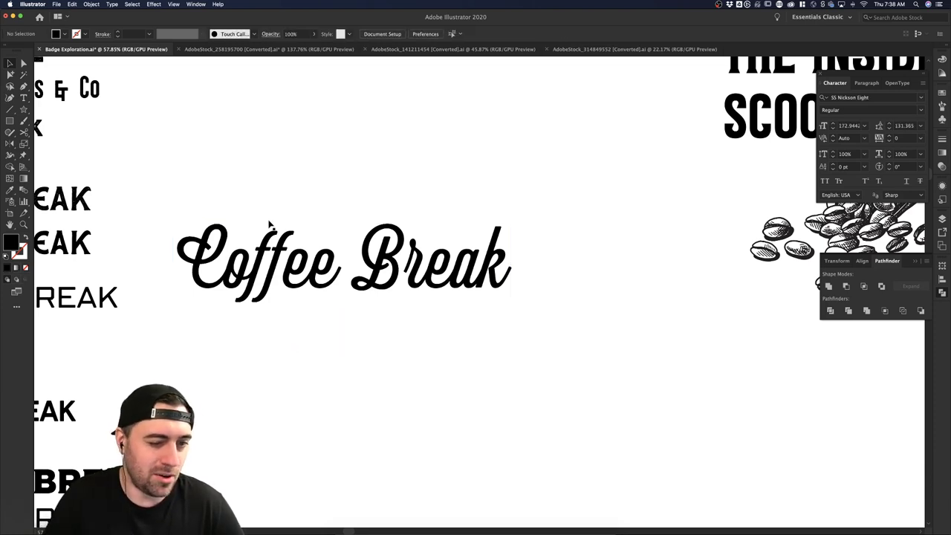
pyautogui.moveTo(270, 224); pyautogui.dragTo(320, 305)
pyautogui.press('super+z')
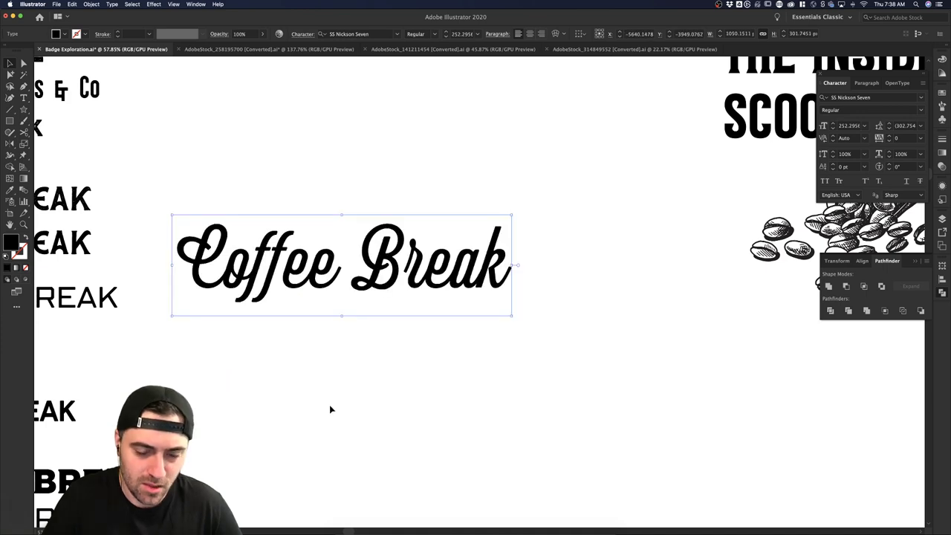
pyautogui.click(332, 398)
pyautogui.click(339, 269)
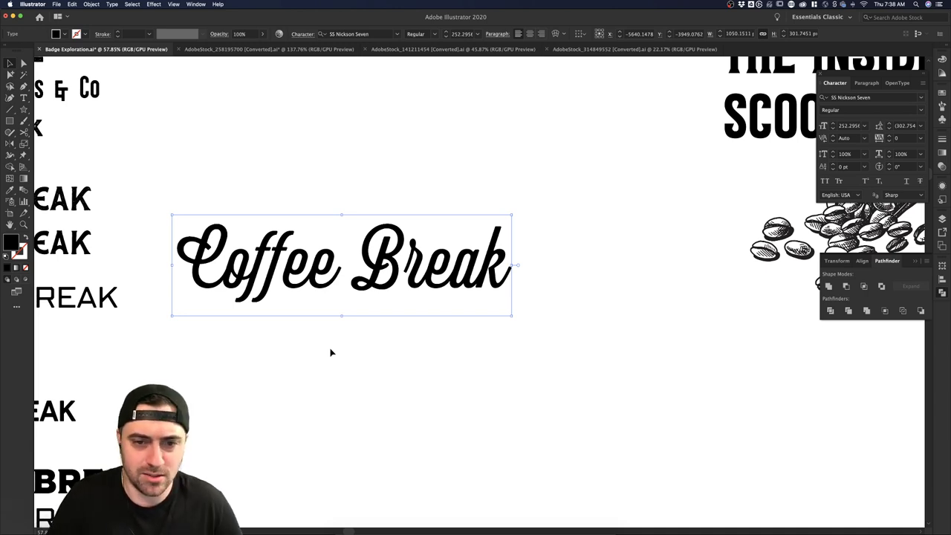
pyautogui.click(335, 370)
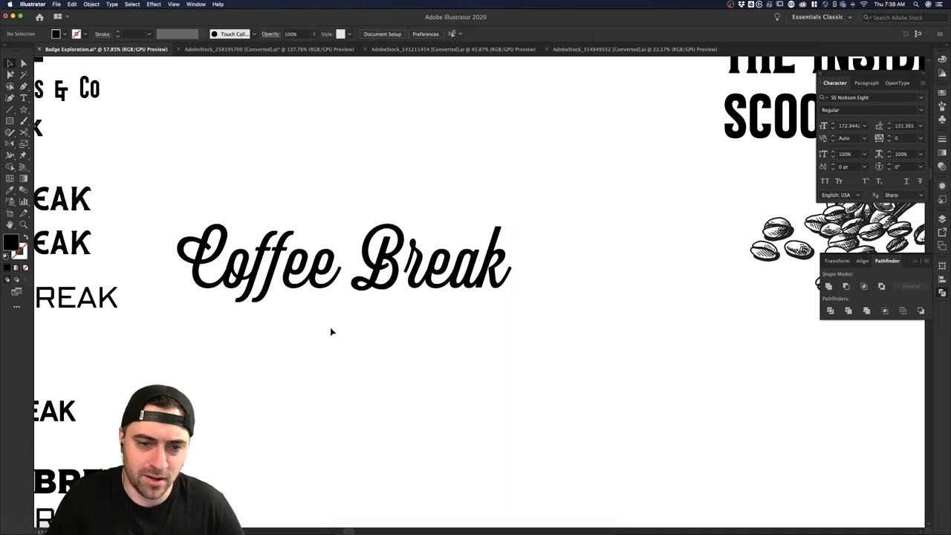
pyautogui.scroll(-3, 340, 346)
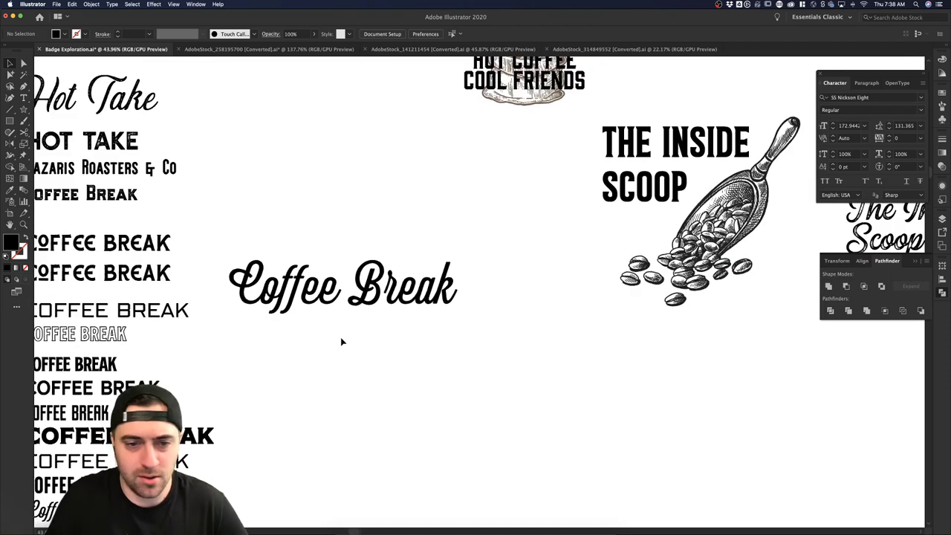
pyautogui.click(422, 324)
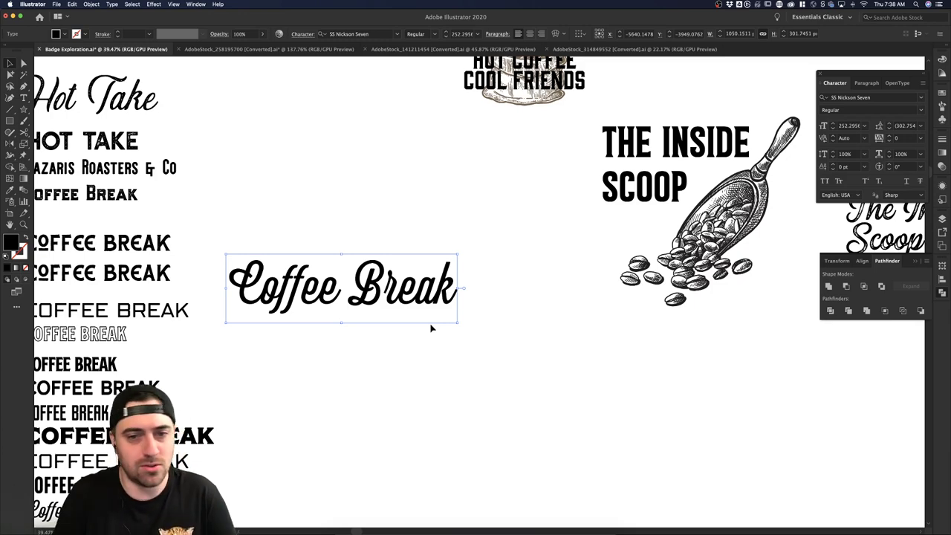
pyautogui.click(435, 350)
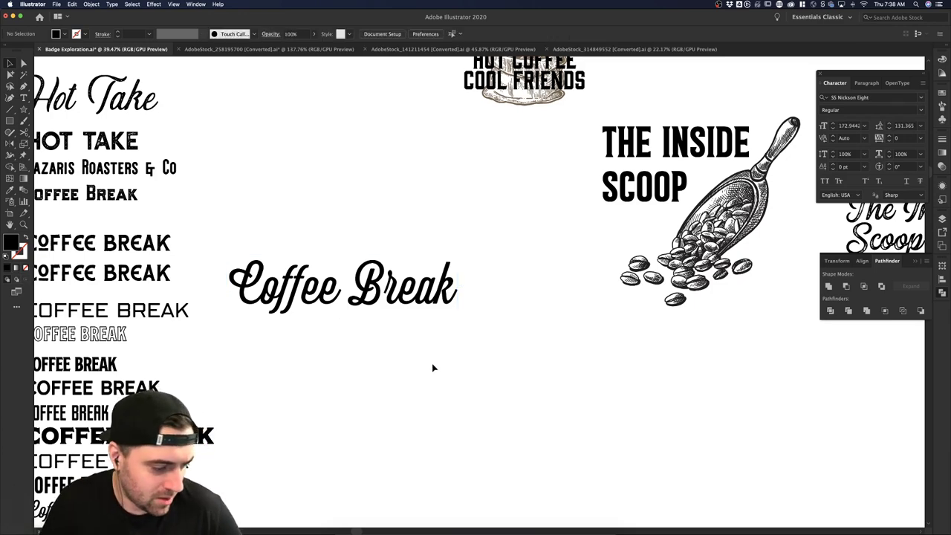
pyautogui.scroll(-1, 429, 367)
pyautogui.scroll(-3, 427, 367)
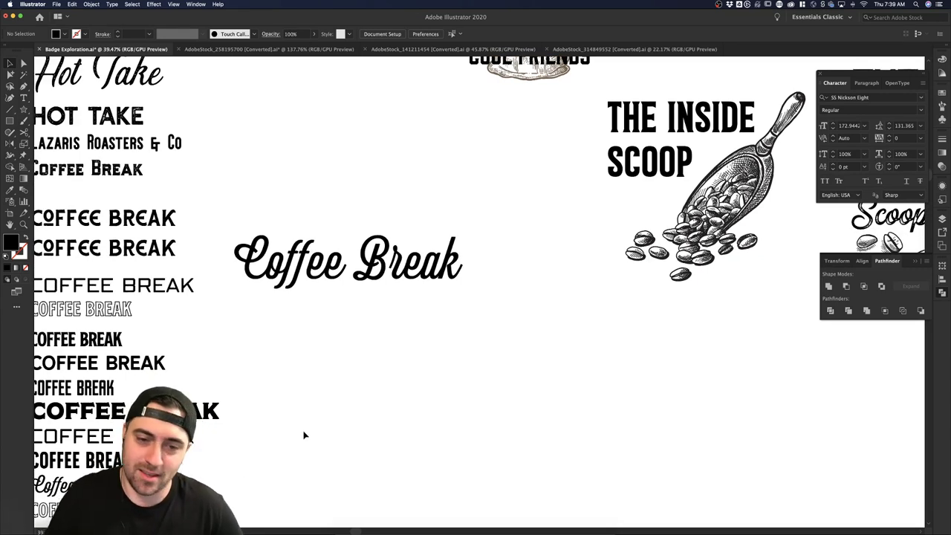
pyautogui.click(350, 287)
pyautogui.click(444, 376)
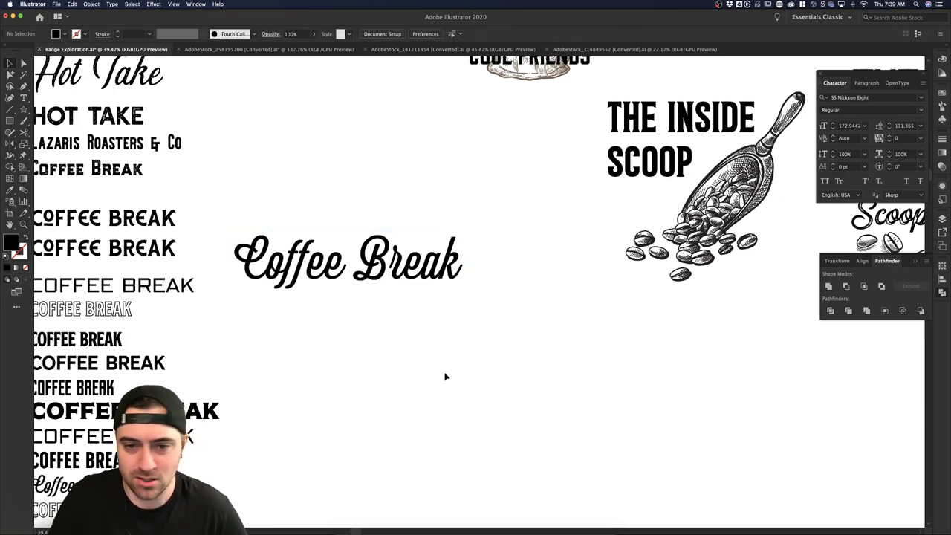
pyautogui.scroll(-2, 444, 377)
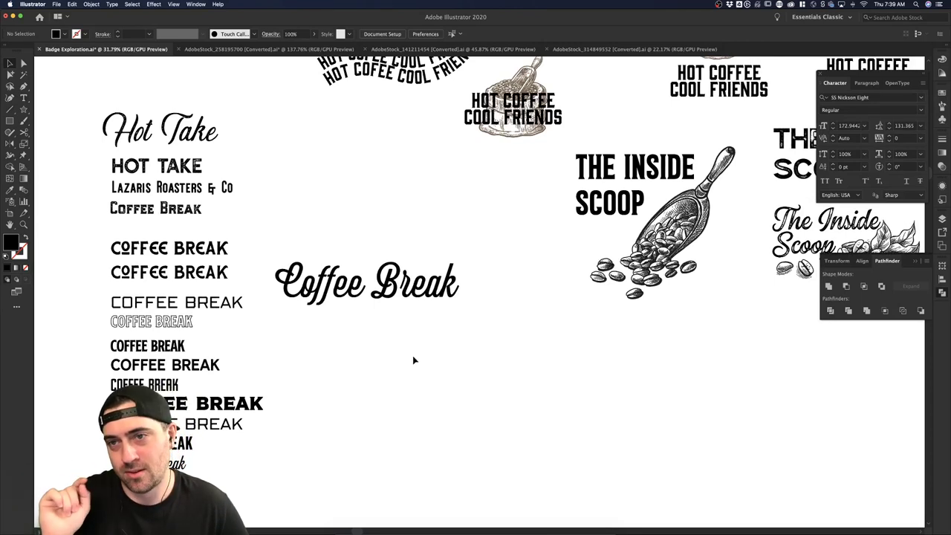
# - Draw a black rounded square about 689 px wide with 12 px corners below the enlarged script "Coffee Break" text and select it
pyautogui.hscroll(-5, 414, 360)
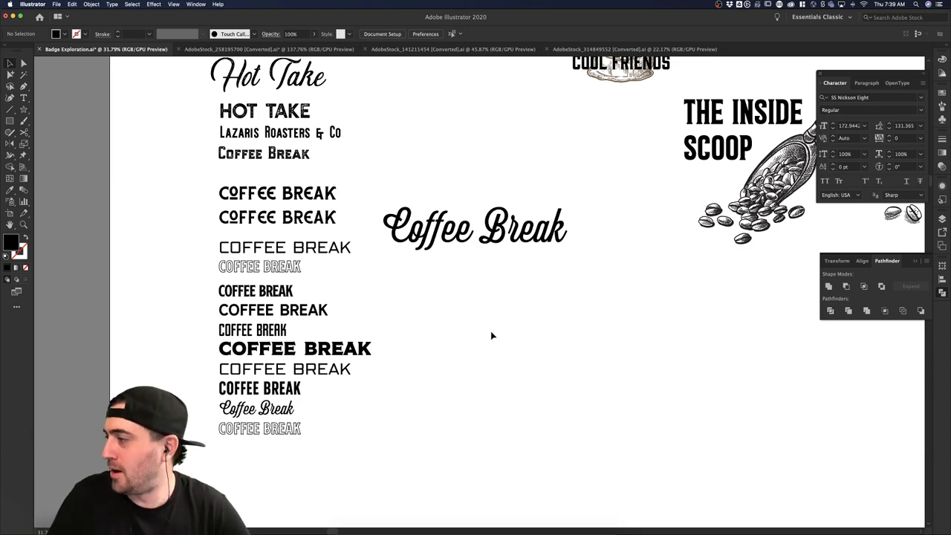
pyautogui.scroll(-2, 492, 336)
pyautogui.scroll(-5, 491, 336)
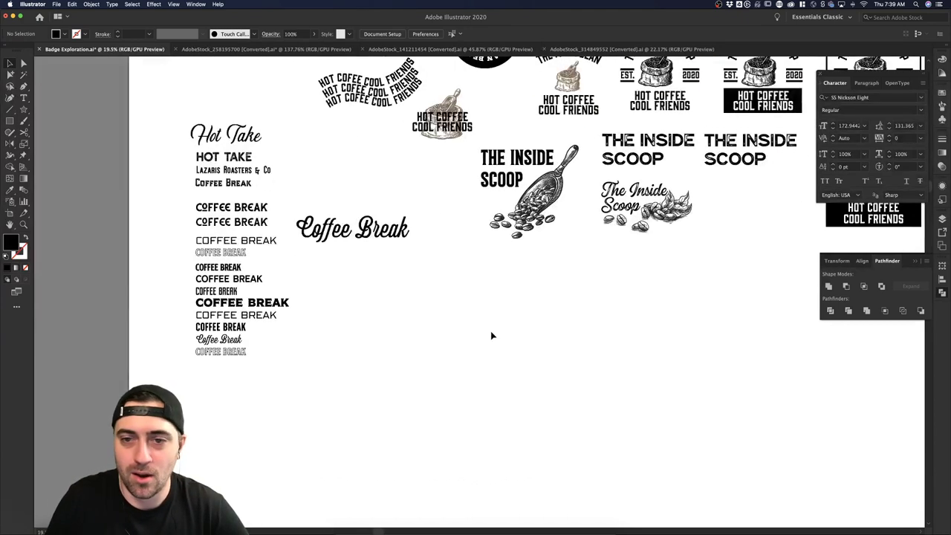
pyautogui.hscroll(2, 491, 336)
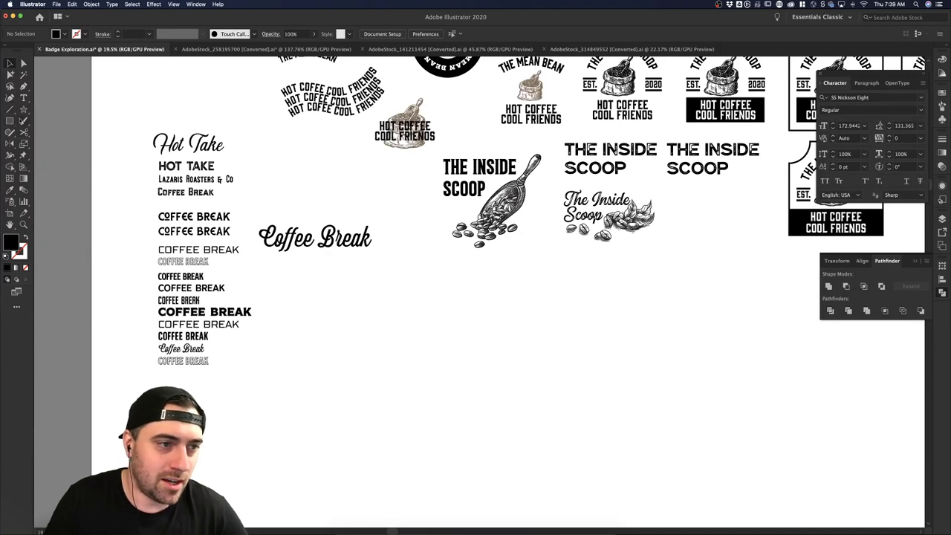
pyautogui.press('m')
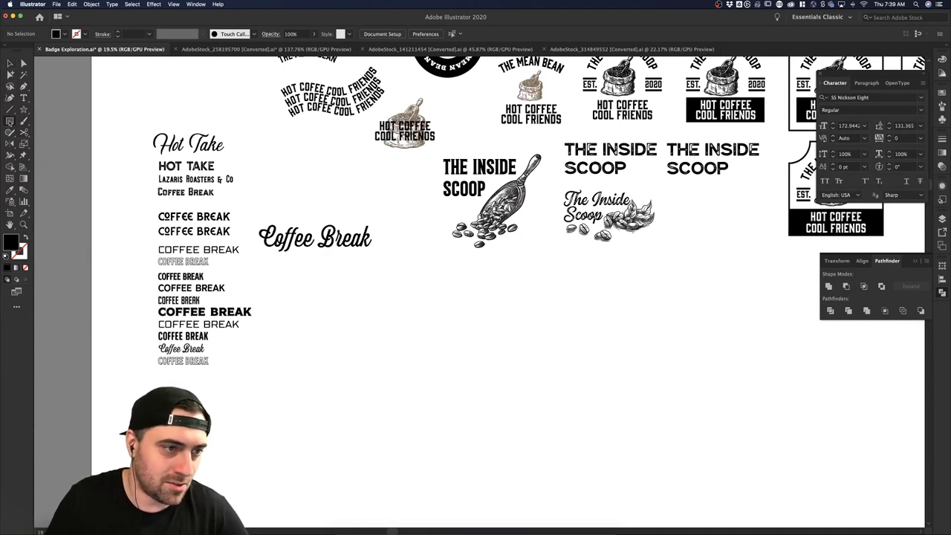
pyautogui.click(23, 110)
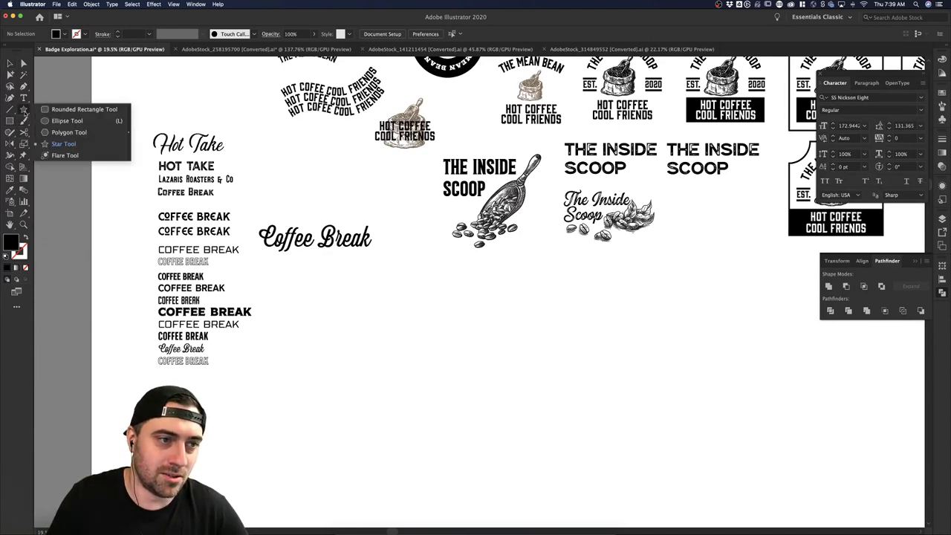
pyautogui.click(72, 110)
pyautogui.moveTo(364, 316); pyautogui.dragTo(407, 334)
pyautogui.press('v')
pyautogui.click(476, 349)
pyautogui.click(411, 342)
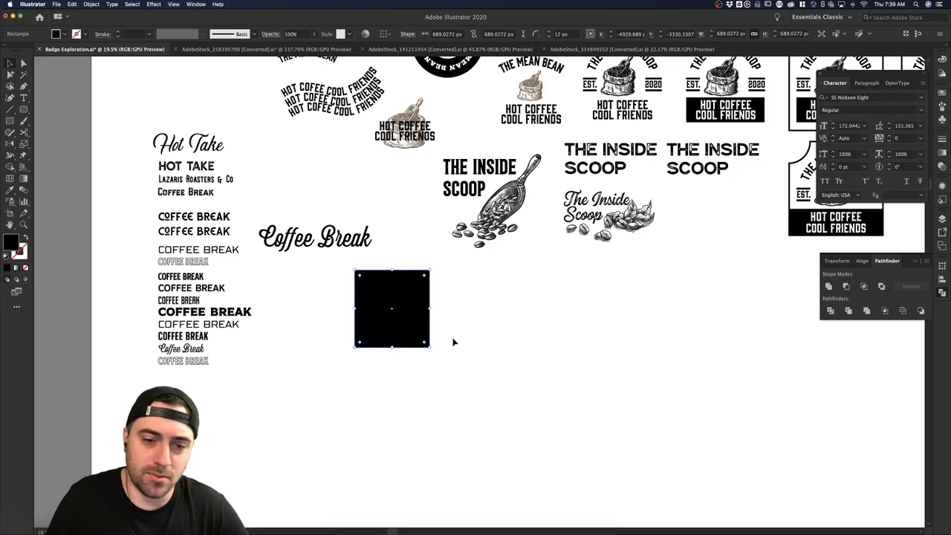
# - Round the corners of the black square to a radius of about 43 px
pyautogui.press('a')
pyautogui.moveTo(339, 262); pyautogui.dragTo(496, 296)
pyautogui.scroll(5, 383, 277)
pyautogui.click(348, 265)
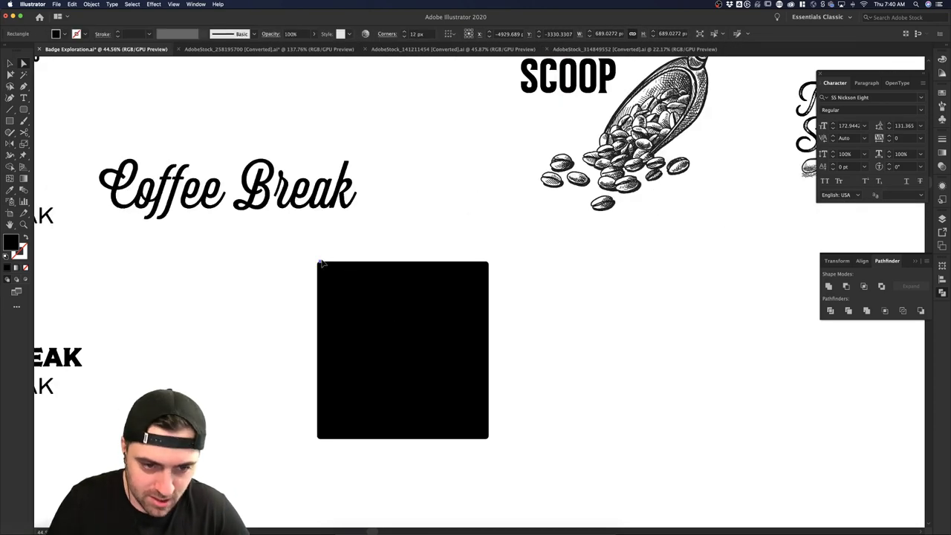
pyautogui.click(320, 268)
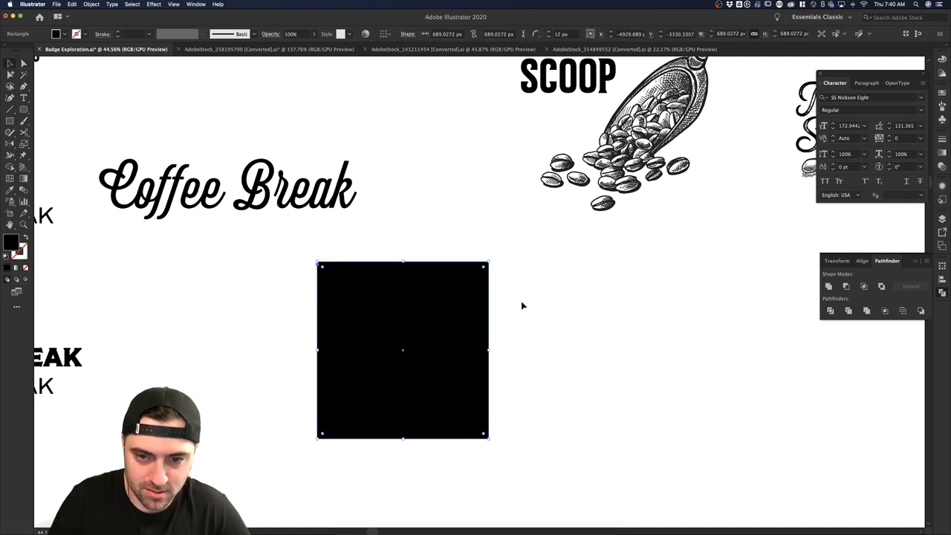
pyautogui.press('a')
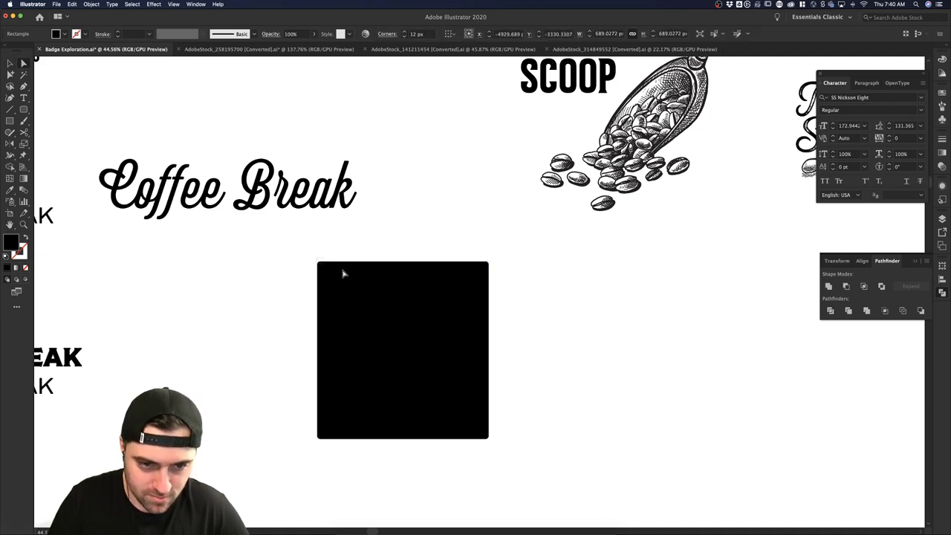
pyautogui.click(468, 288)
pyautogui.press('v')
pyautogui.moveTo(506, 281); pyautogui.dragTo(289, 236)
pyautogui.moveTo(323, 269); pyautogui.dragTo(599, 316)
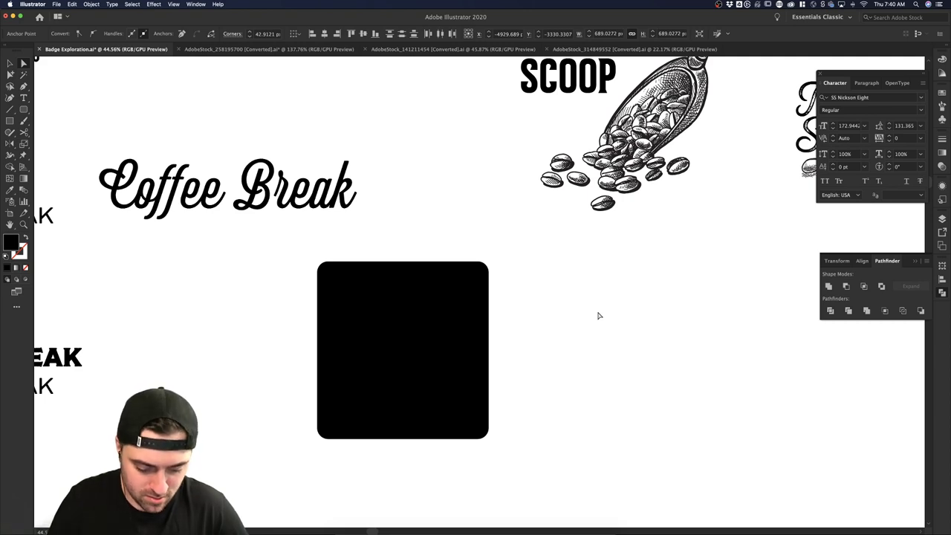
pyautogui.click(480, 280)
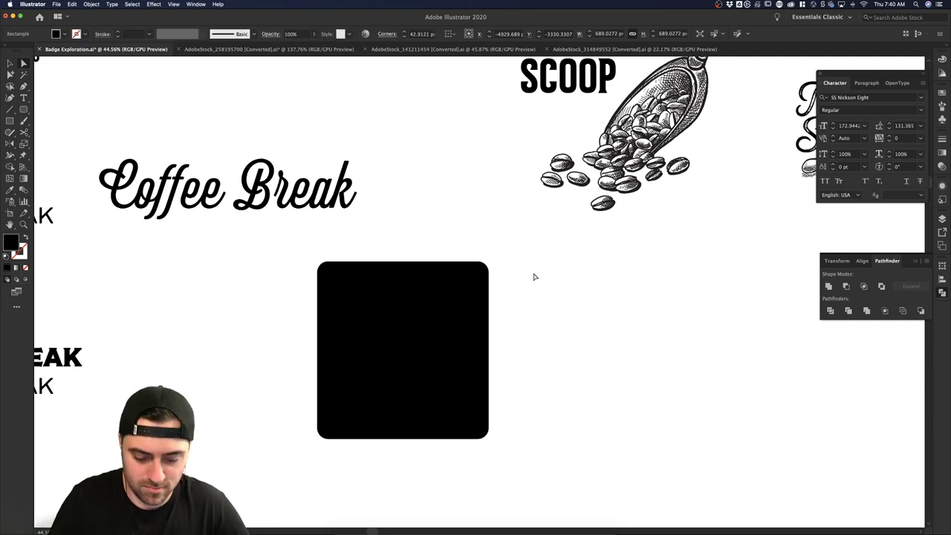
pyautogui.click(327, 278)
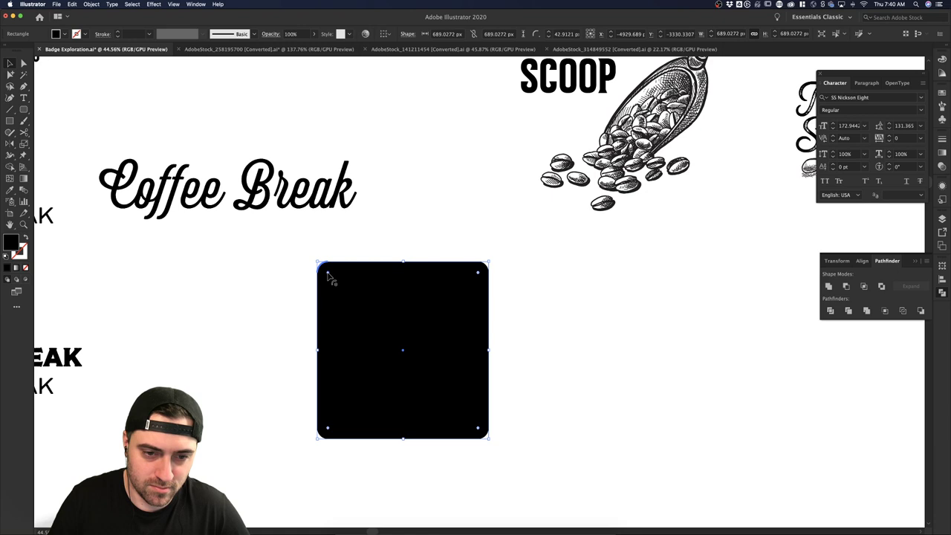
# - Square off the shape's two upper corners, try rounding all corners into a near circle, and undo the last rounding
pyautogui.moveTo(478, 273); pyautogui.dragTo(489, 257)
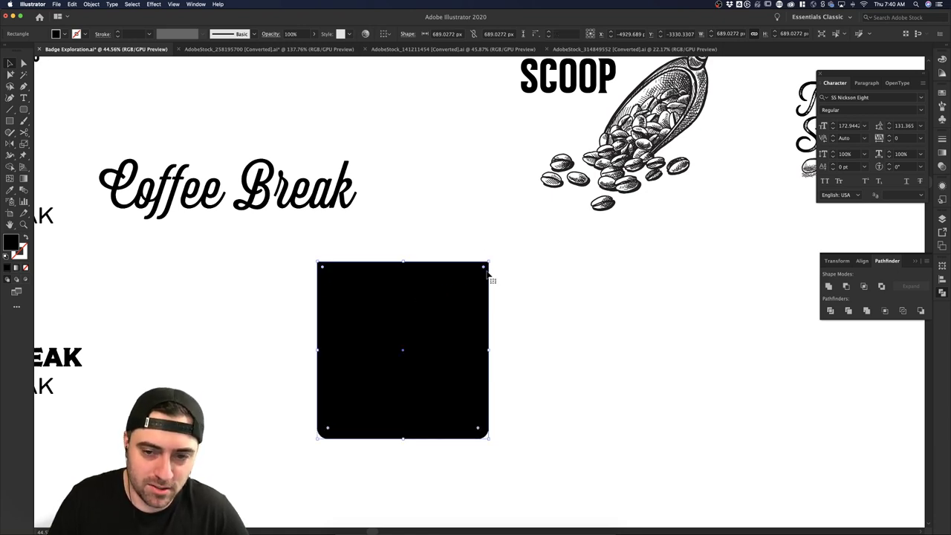
pyautogui.click(332, 280)
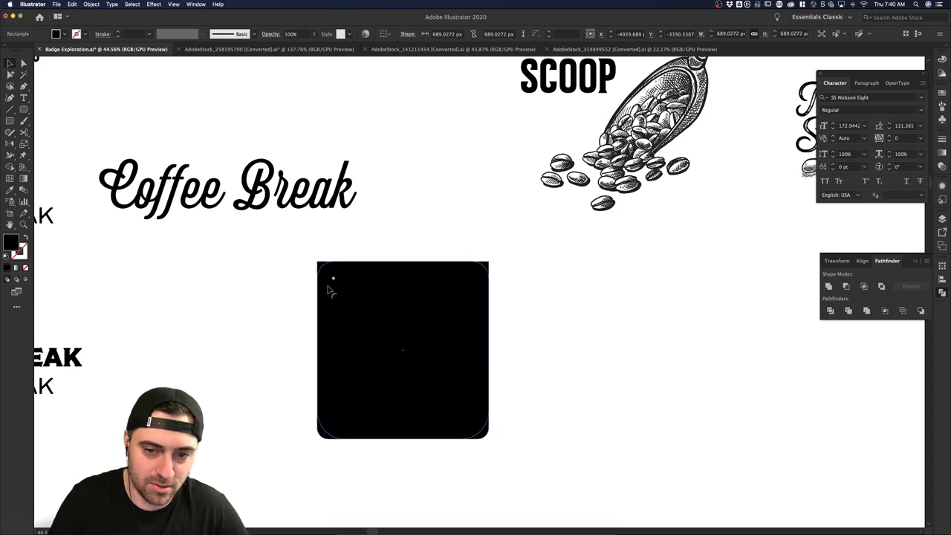
pyautogui.moveTo(329, 286); pyautogui.dragTo(567, 352)
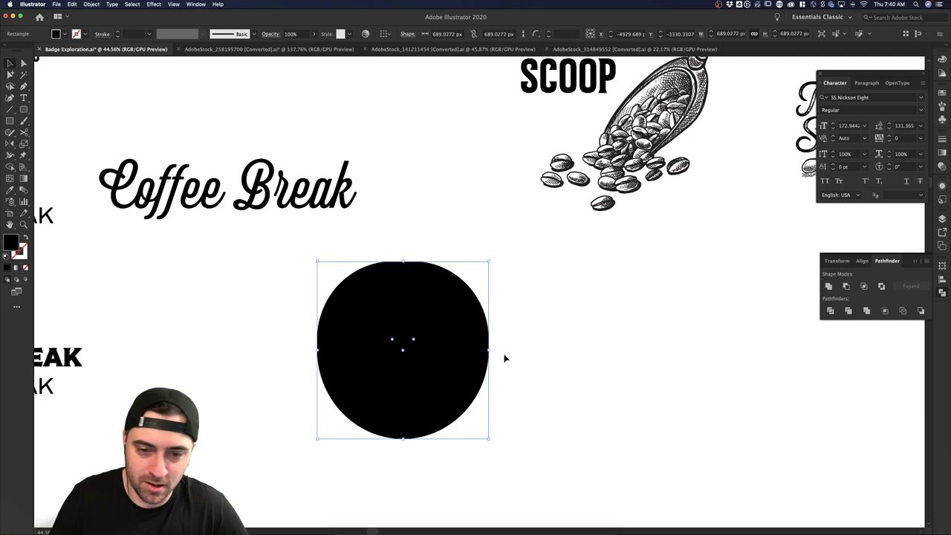
pyautogui.click(543, 367)
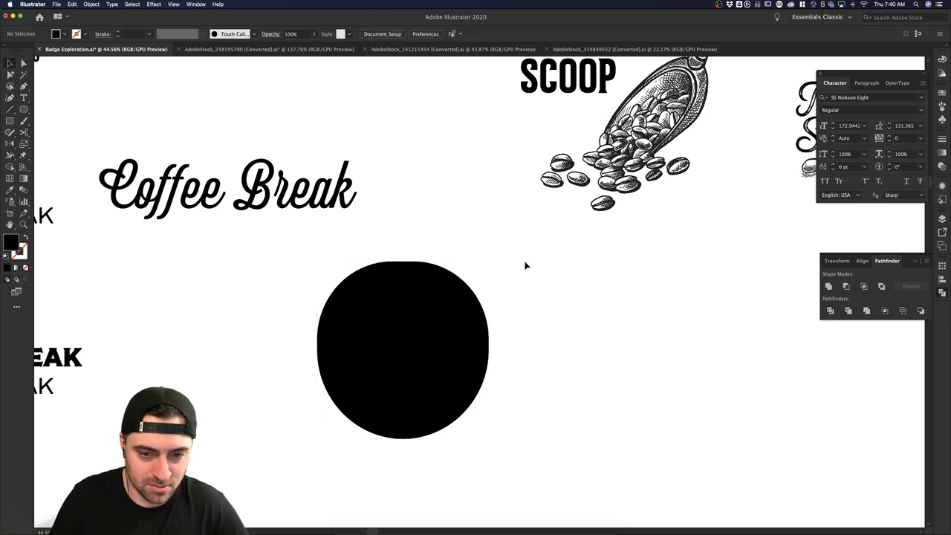
pyautogui.press('super+z')
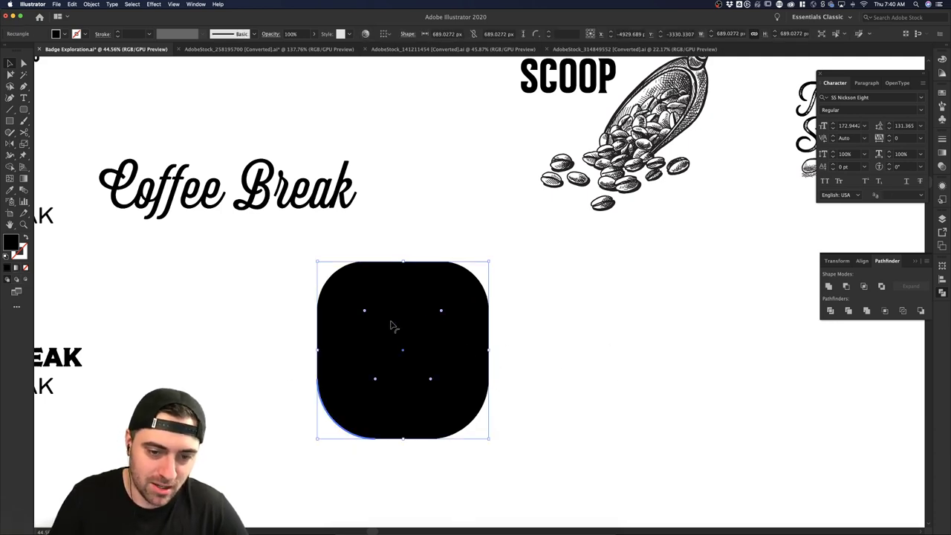
# - Square off the black shape's two lower corners and round its two upper corners fully to form an arch
pyautogui.click(550, 347)
pyautogui.click(433, 415)
pyautogui.press('super+h')
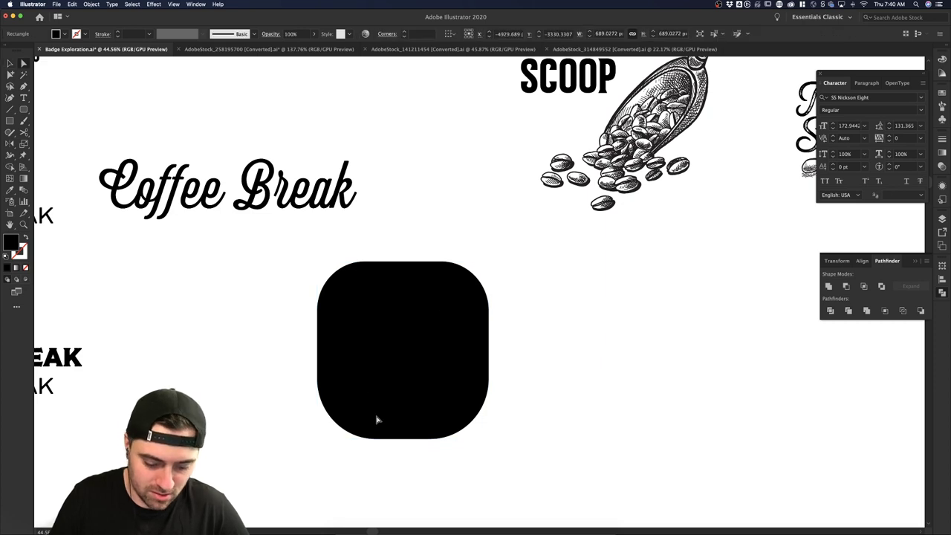
pyautogui.press('v')
pyautogui.moveTo(288, 371); pyautogui.dragTo(548, 470)
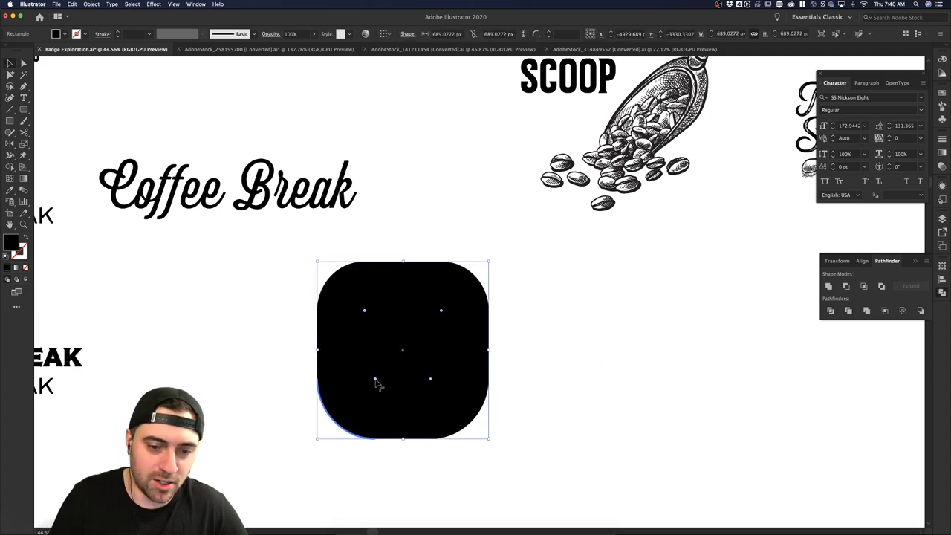
pyautogui.click(360, 422)
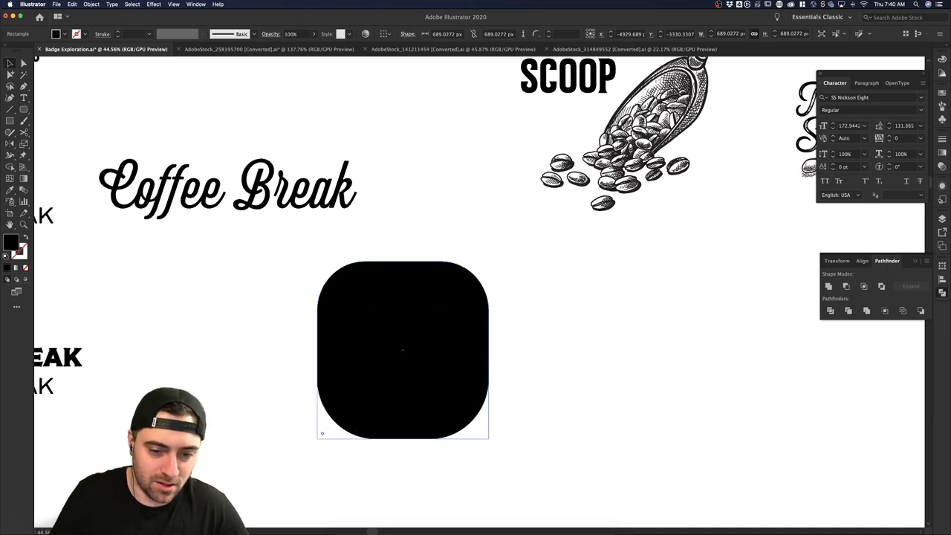
pyautogui.moveTo(322, 433); pyautogui.dragTo(323, 433)
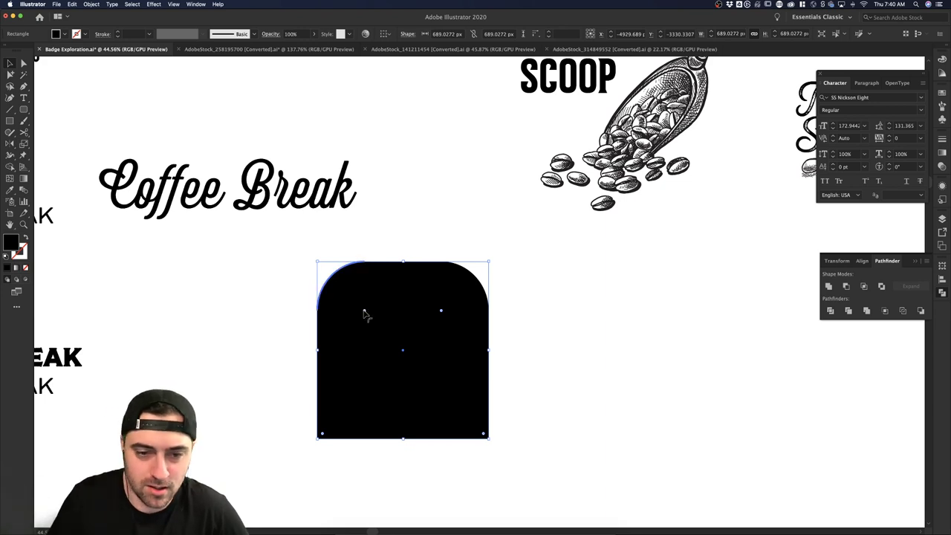
pyautogui.moveTo(443, 316); pyautogui.dragTo(353, 431)
pyautogui.click(549, 319)
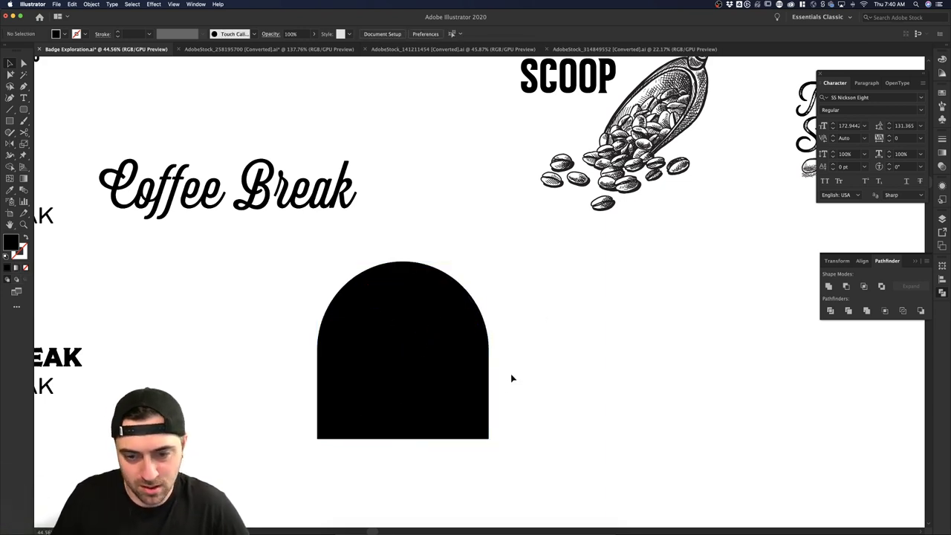
# - Rotate the black arch 180° so that its rounded end points down
pyautogui.click(462, 385)
pyautogui.moveTo(492, 441); pyautogui.dragTo(291, 240)
pyautogui.click(516, 206)
pyautogui.click(429, 378)
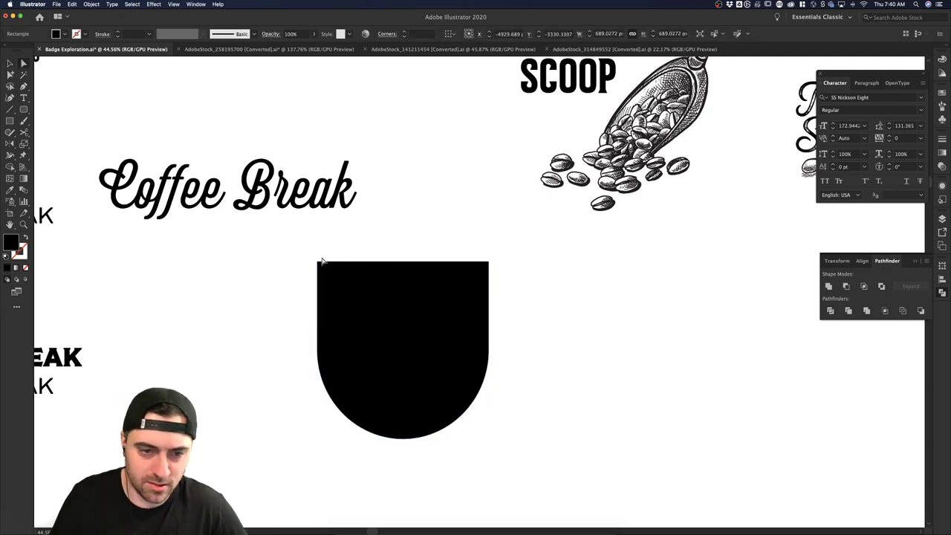
# - Try to select only the two upper corner points of the black U shape
pyautogui.press('a')
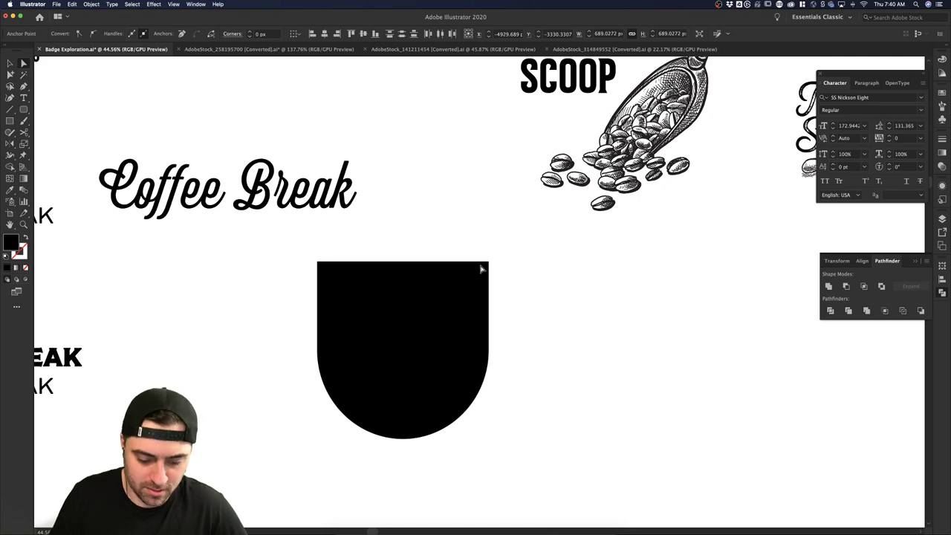
pyautogui.press('v')
pyautogui.moveTo(294, 246); pyautogui.dragTo(603, 285)
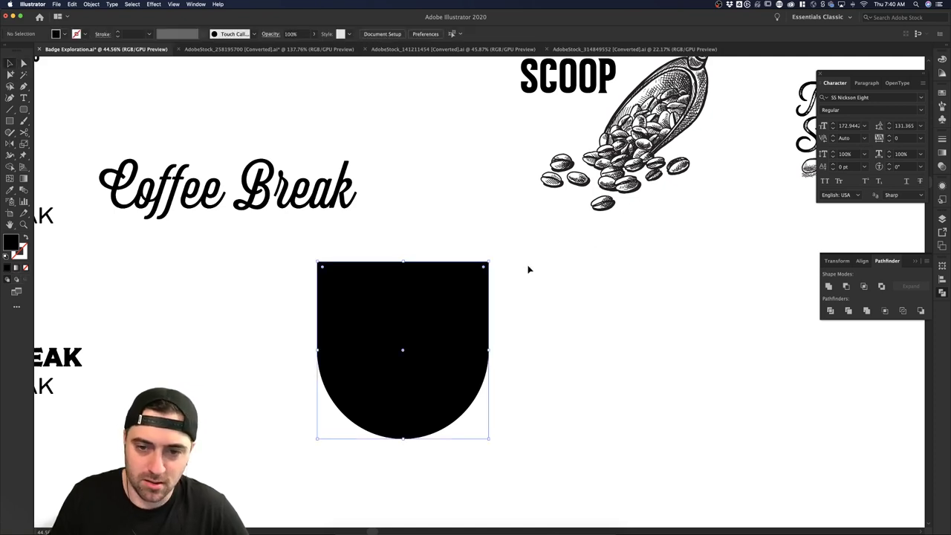
pyautogui.press('a')
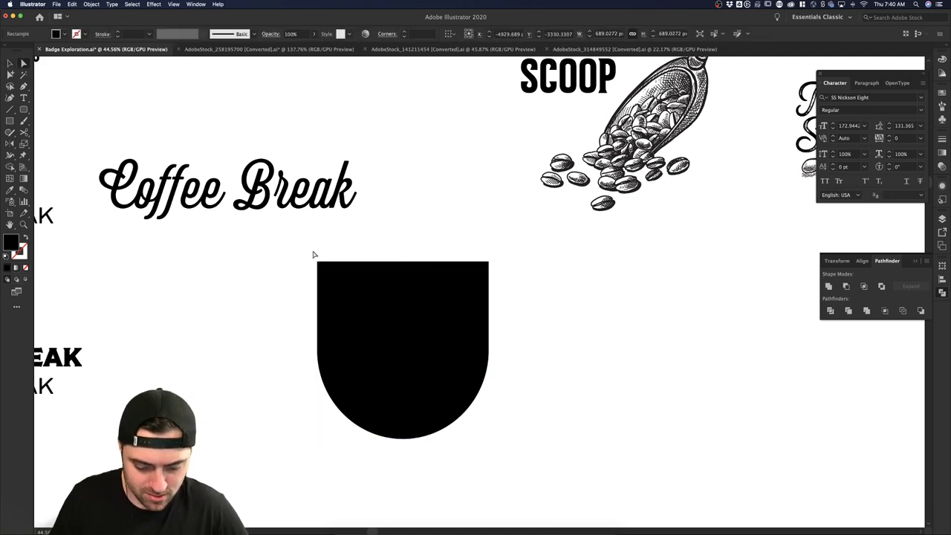
pyautogui.moveTo(291, 251); pyautogui.dragTo(558, 296)
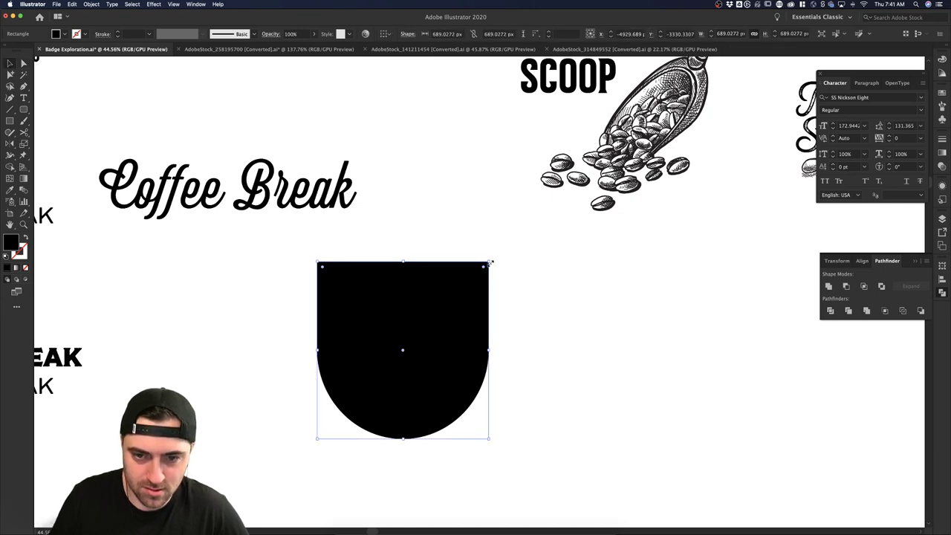
pyautogui.click(521, 267)
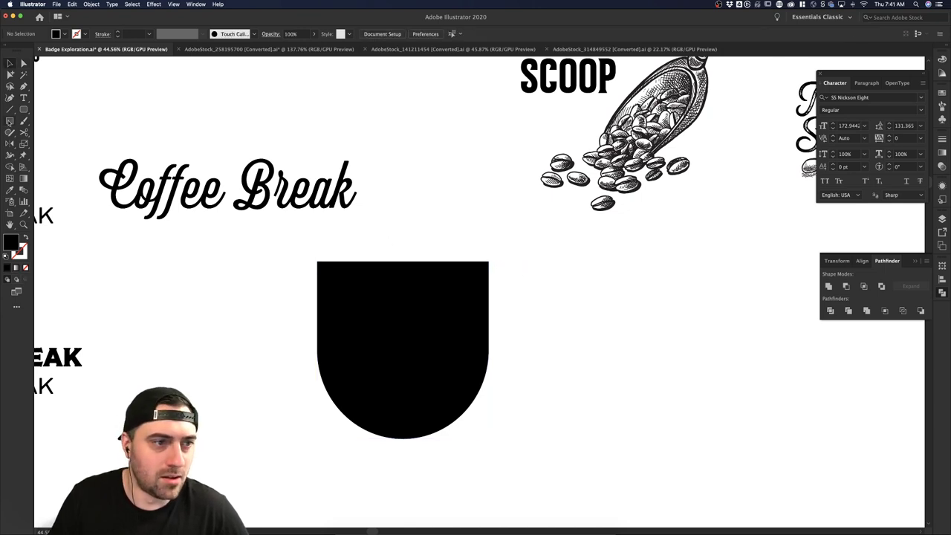
# - Draw a black test square about 279 px wide beside the U shape and select its upper corner points
pyautogui.moveTo(670, 295); pyautogui.dragTo(738, 355)
pyautogui.press('a')
pyautogui.moveTo(656, 275); pyautogui.dragTo(769, 298)
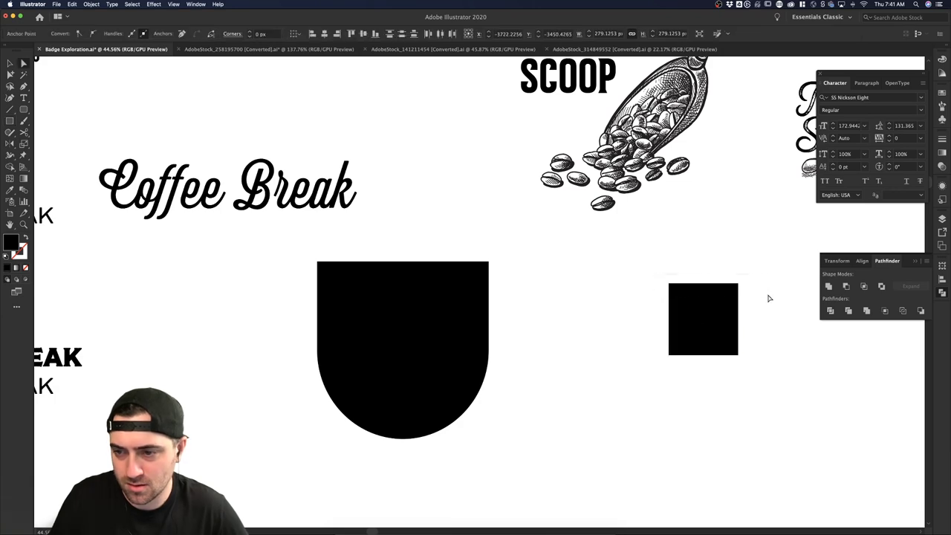
pyautogui.click(628, 274)
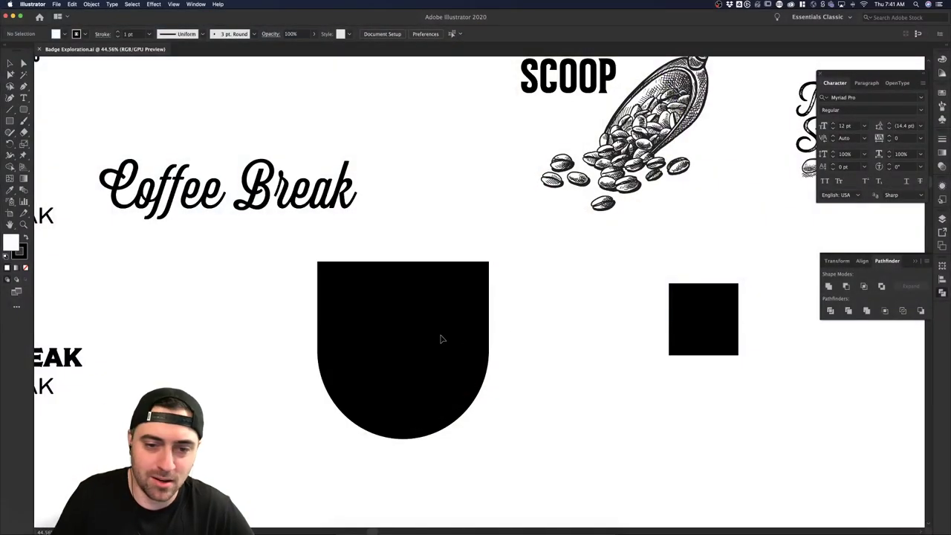
# - Move the black U shape about 149 px straight down, away from the script "Coffee Break" text
pyautogui.click(455, 339)
pyautogui.scroll(-5, 446, 357)
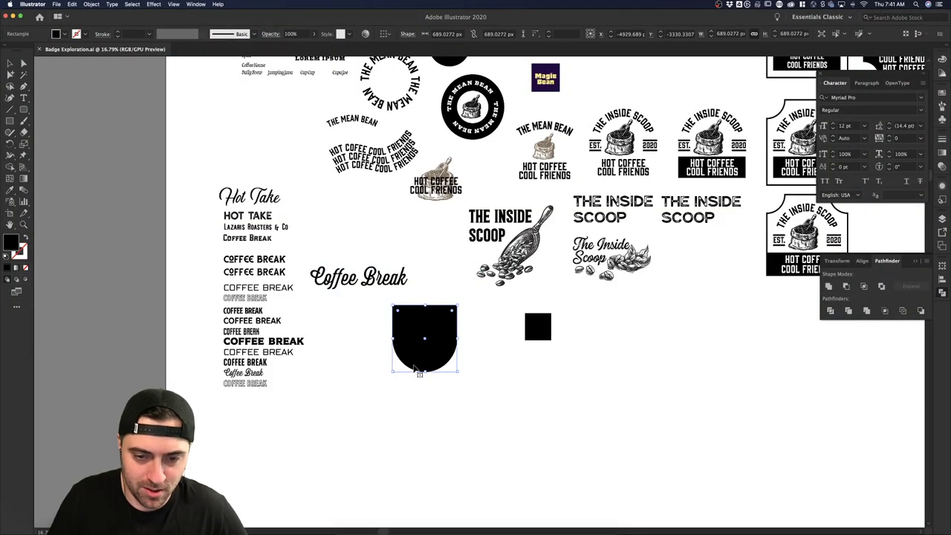
pyautogui.scroll(5, 400, 365)
pyautogui.moveTo(480, 387); pyautogui.dragTo(481, 430)
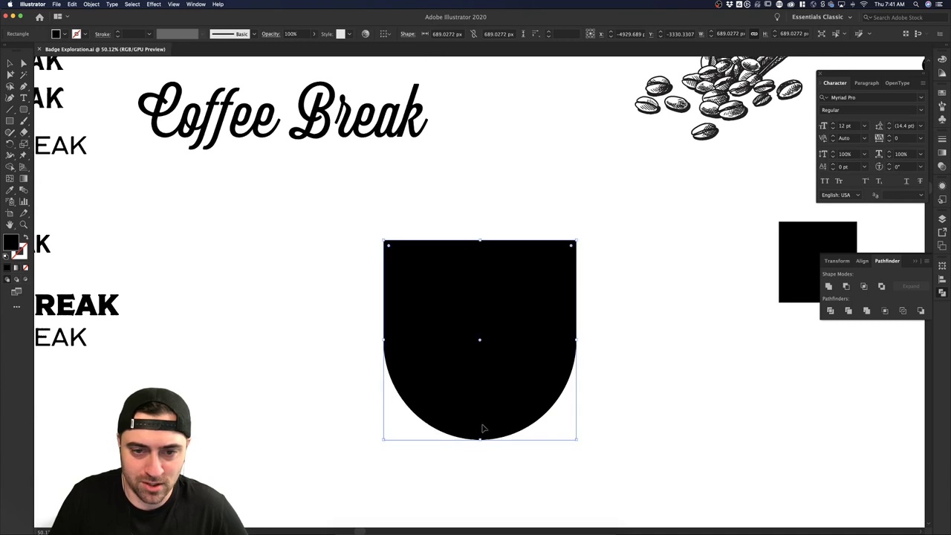
pyautogui.press('super+shift+a')
# - Select both upper corner points of the U shape with the Direct Selection tool and check the view display options
pyautogui.moveTo(365, 212); pyautogui.dragTo(616, 307)
pyautogui.press('a')
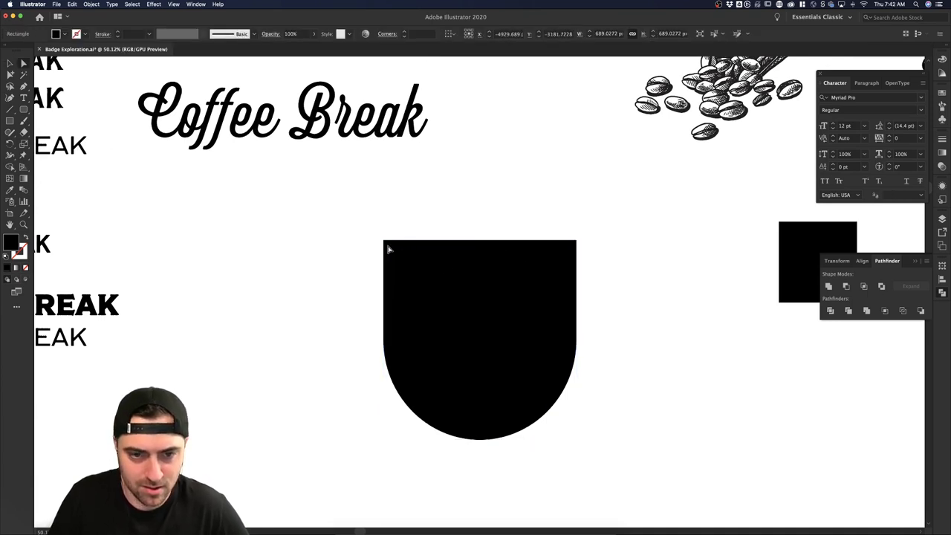
pyautogui.click(388, 245)
pyautogui.keyDown('shift'); pyautogui.click(577, 242); pyautogui.keyUp('shift')
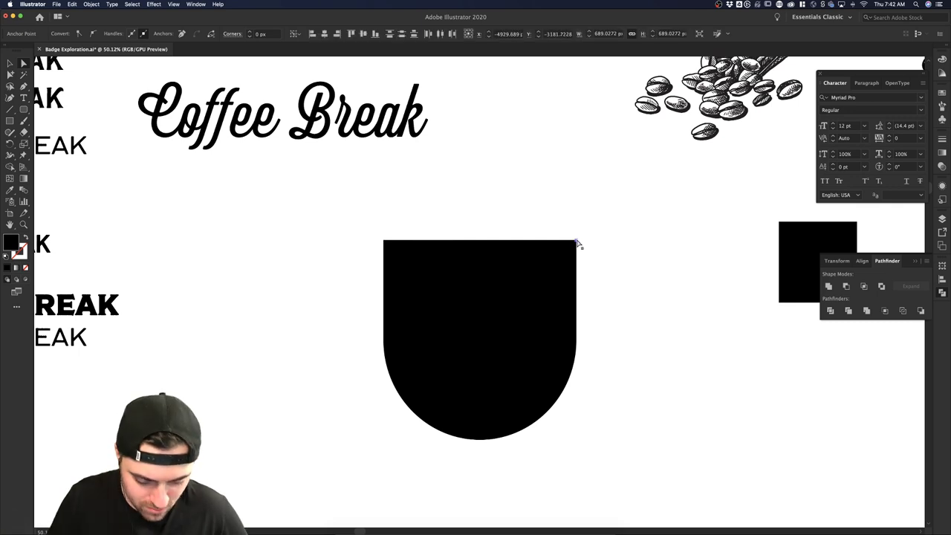
pyautogui.click(197, 5)
pyautogui.moveTo(174, 4)
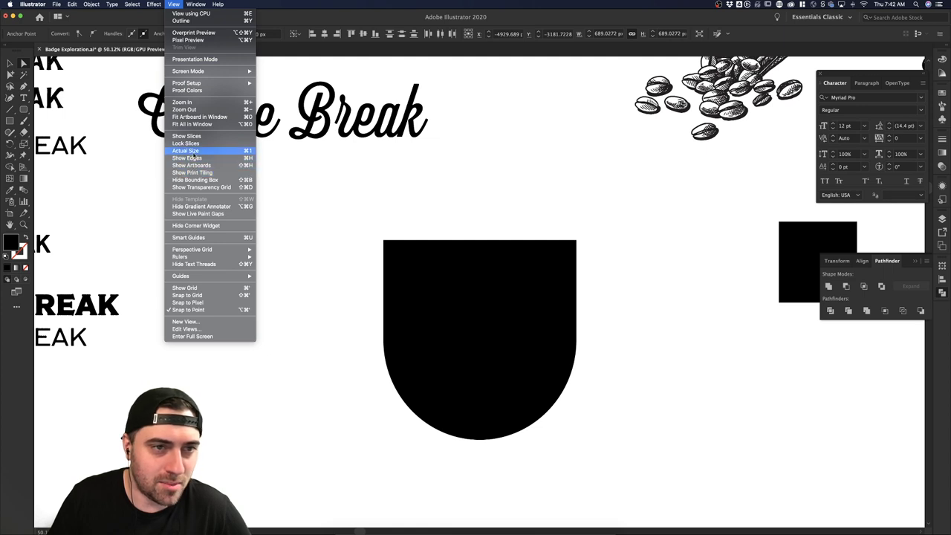
pyautogui.click(360, 185)
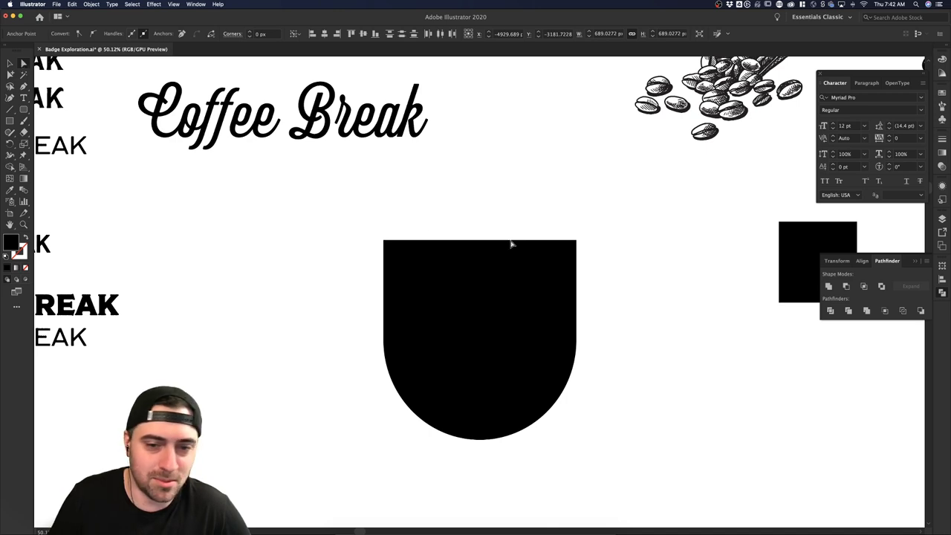
pyautogui.moveTo(327, 209); pyautogui.dragTo(724, 307)
pyautogui.moveTo(367, 216); pyautogui.dragTo(736, 314)
# - Switch the workspace to Layout and return it to Essentials Classic
pyautogui.click(175, 4)
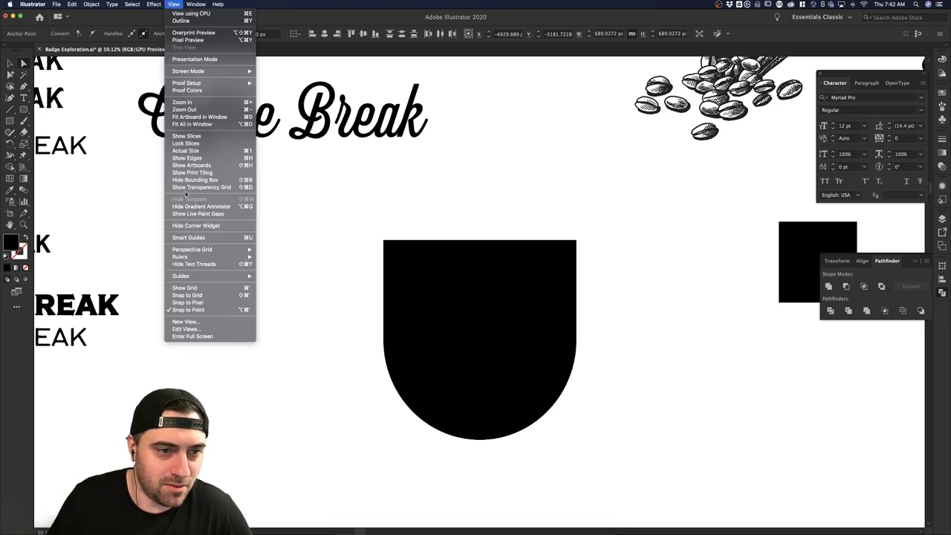
pyautogui.moveTo(199, 4)
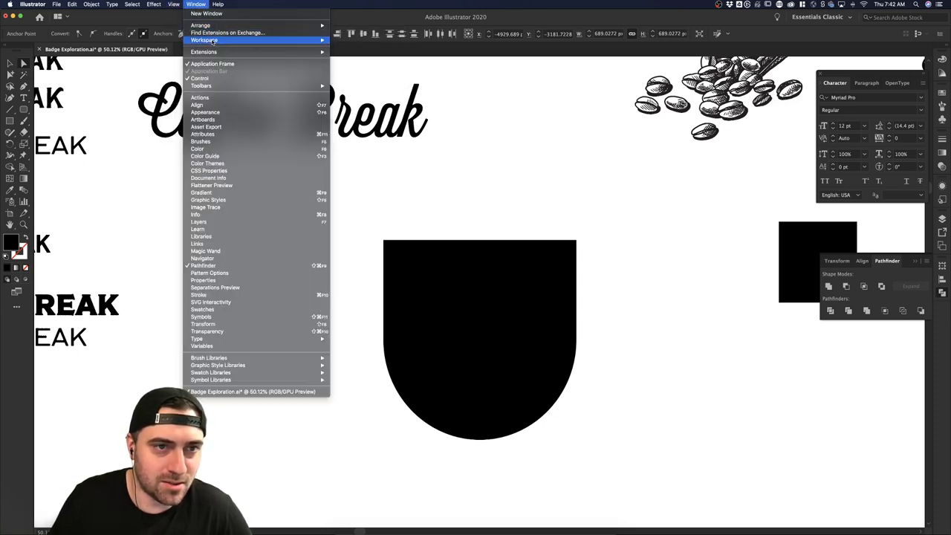
pyautogui.moveTo(214, 41)
pyautogui.click(374, 62)
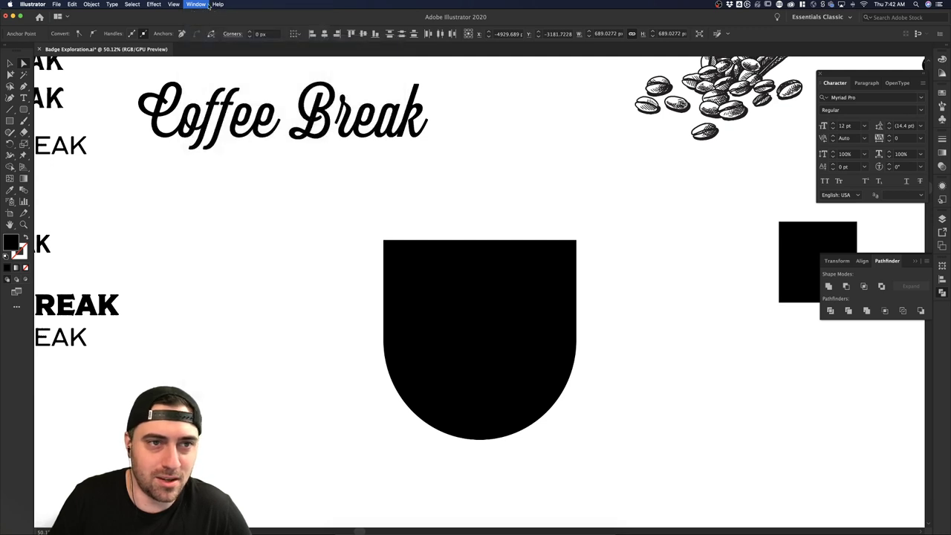
pyautogui.click(208, 6)
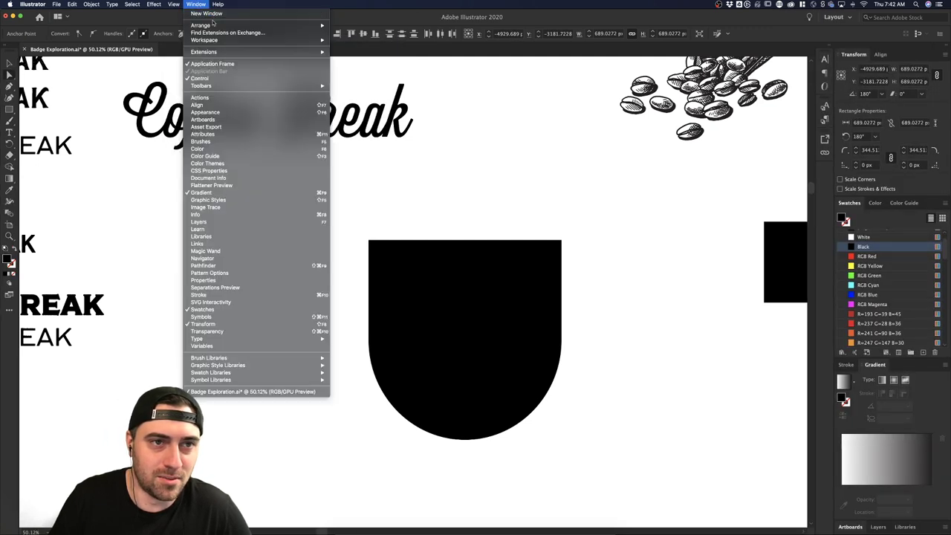
pyautogui.moveTo(218, 40)
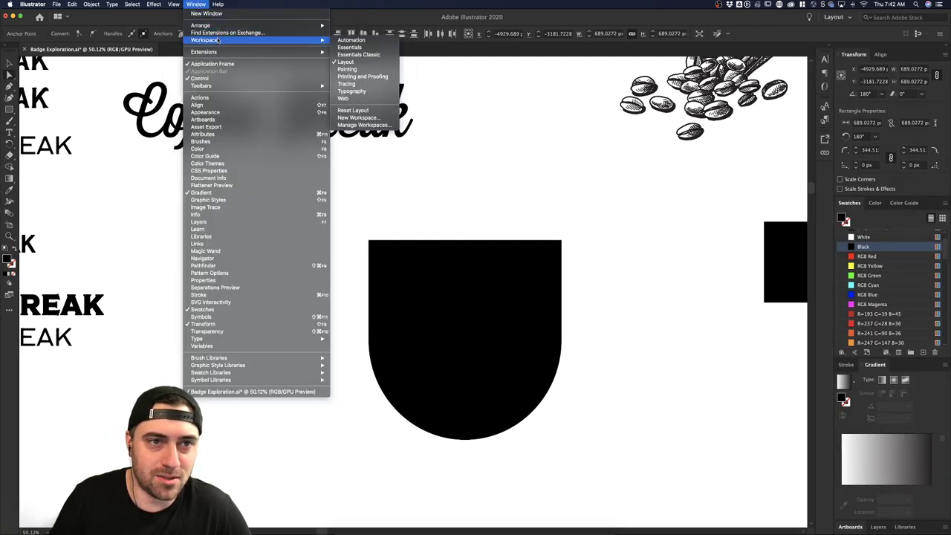
pyautogui.click(359, 55)
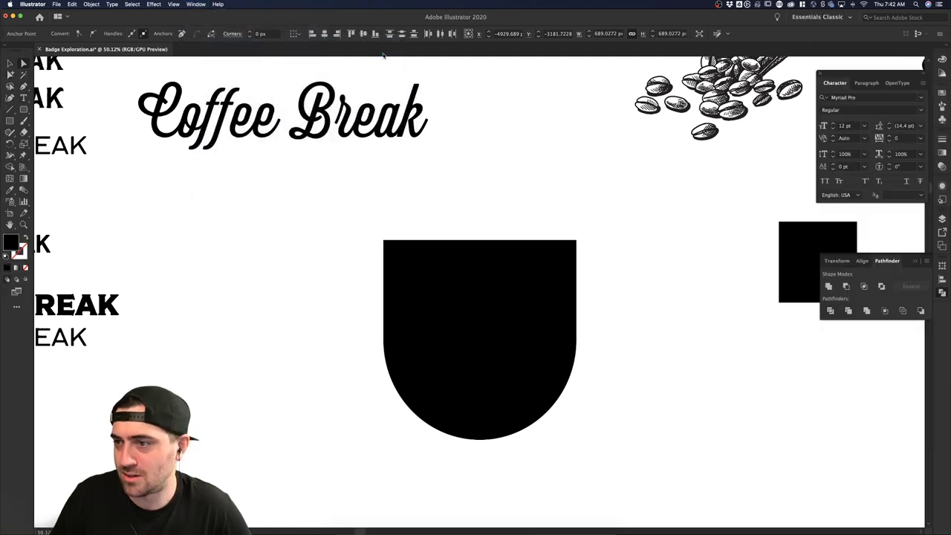
# - Select the whole black U shape, hide the corner widgets and show them again
pyautogui.moveTo(345, 226); pyautogui.dragTo(409, 259)
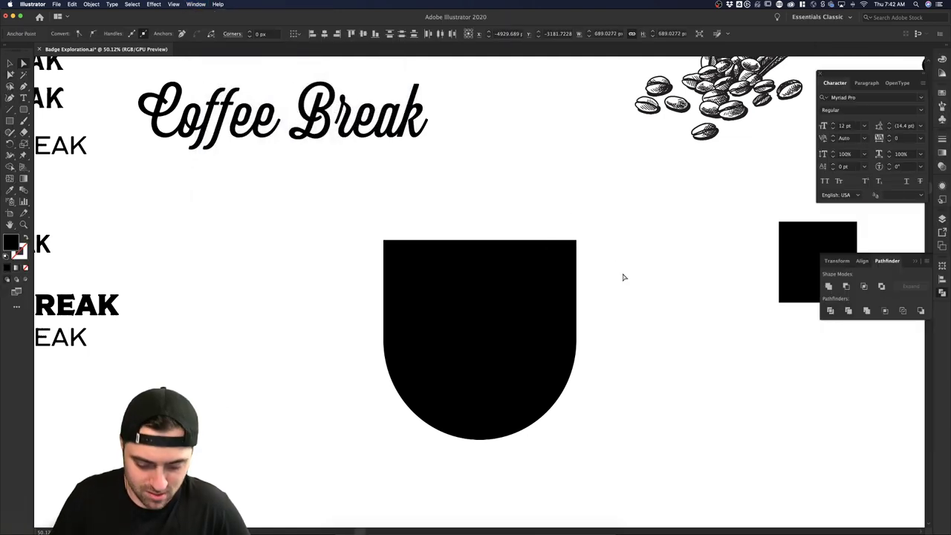
pyautogui.click(550, 286)
pyautogui.click(196, 4)
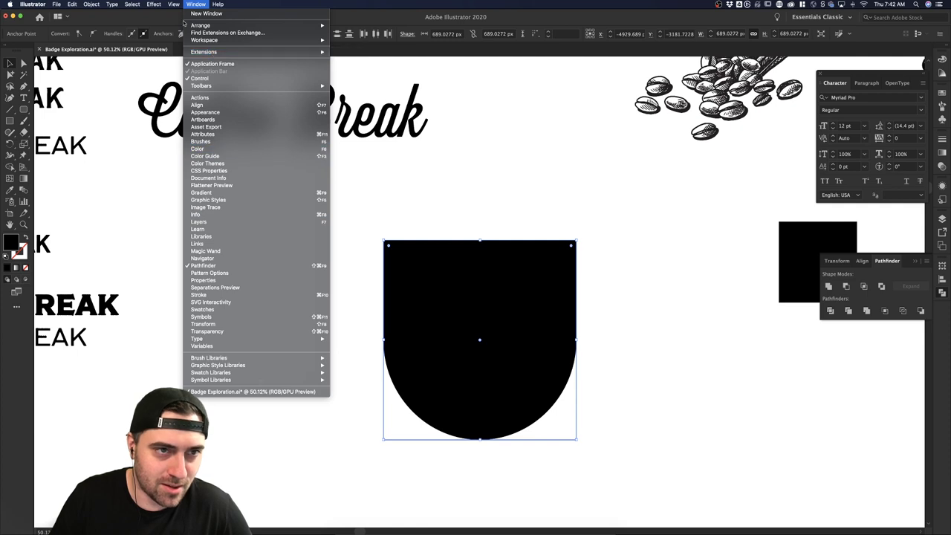
pyautogui.moveTo(175, 5)
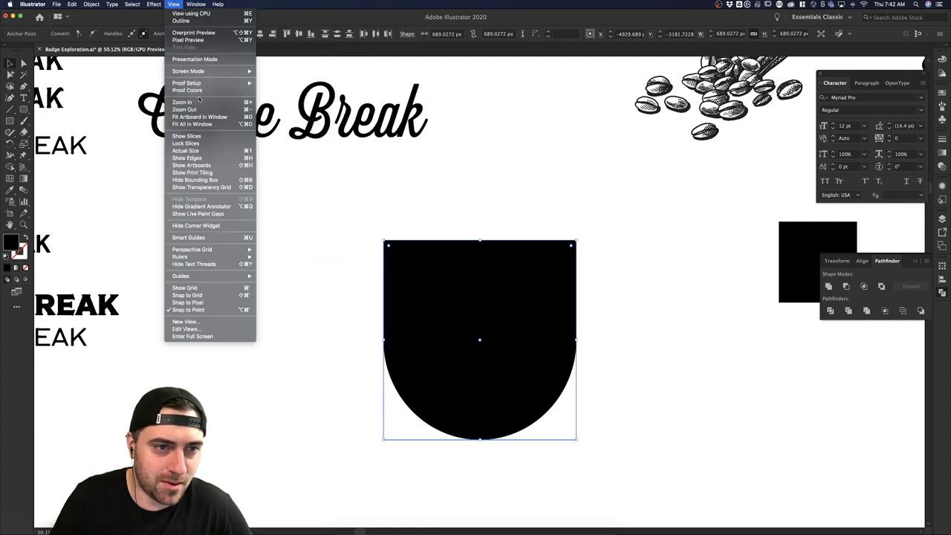
pyautogui.click(188, 228)
pyautogui.click(154, 4)
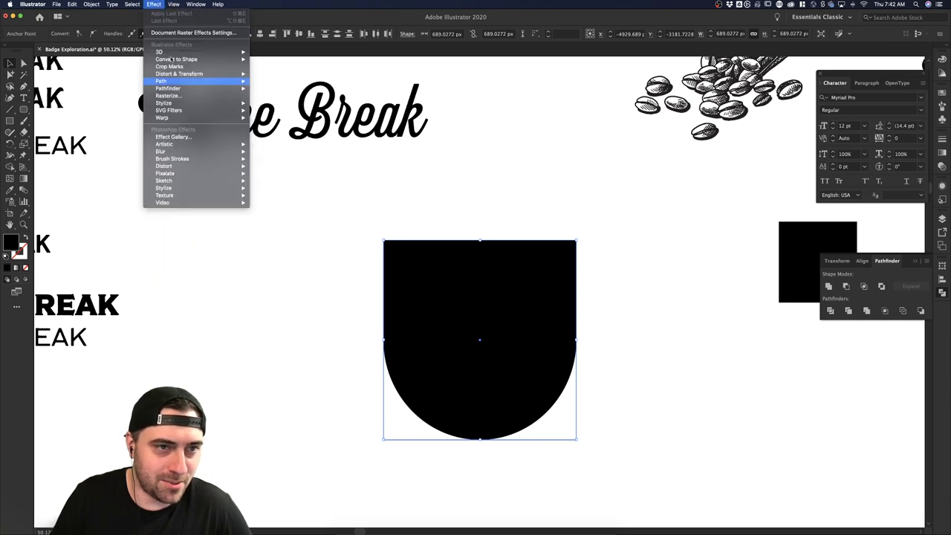
pyautogui.moveTo(173, 4)
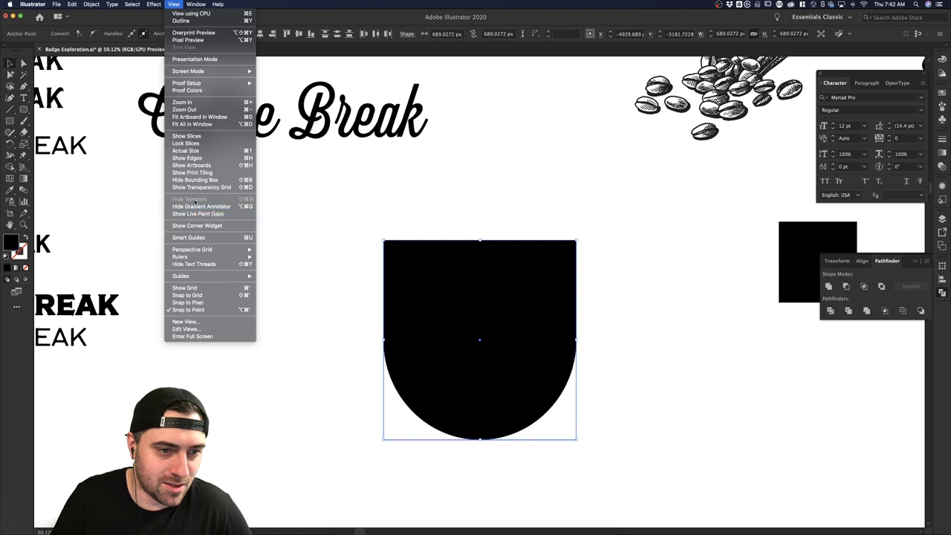
pyautogui.click(198, 226)
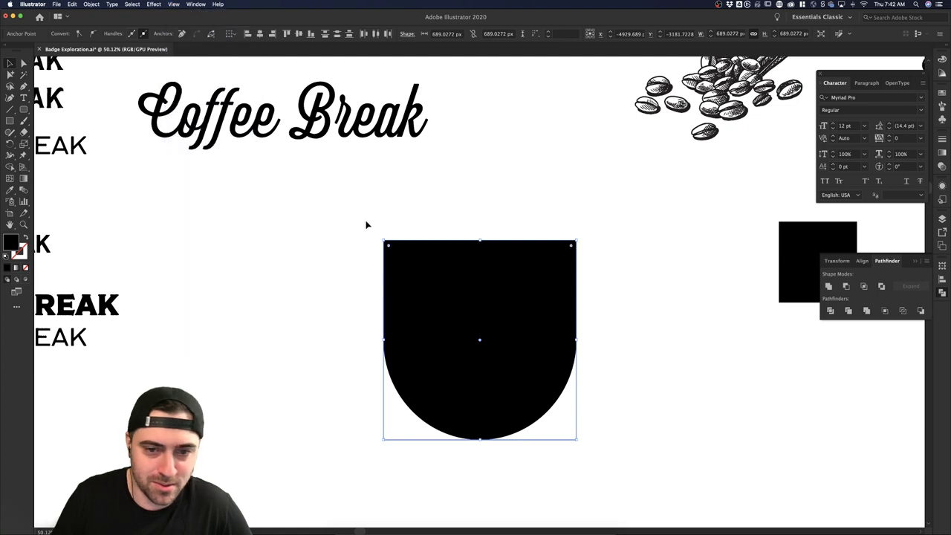
# - Try to select both upper corner points of the U shape with the Direct Selection tool, individually and with a marquee
pyautogui.click(374, 228)
pyautogui.click(388, 255)
pyautogui.click(385, 243)
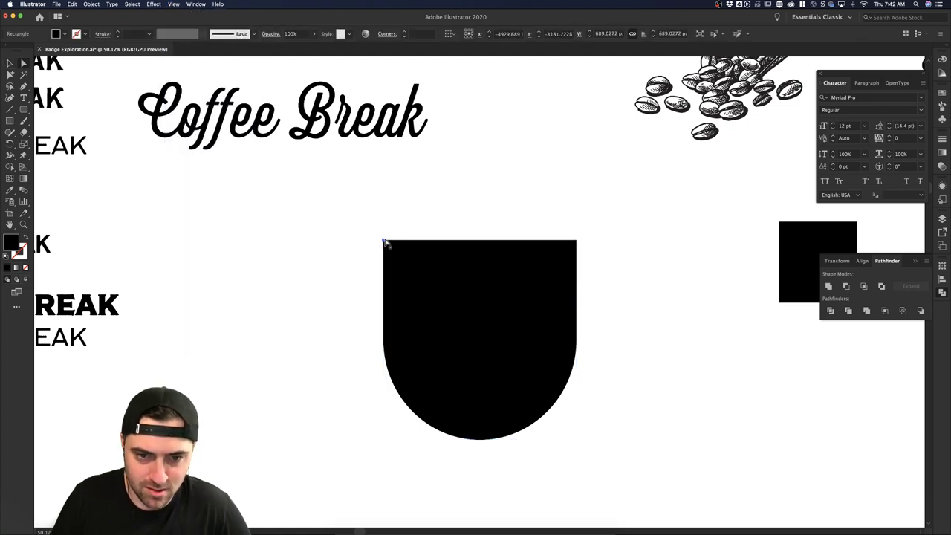
pyautogui.moveTo(618, 252); pyautogui.dragTo(585, 246)
pyautogui.click(384, 242)
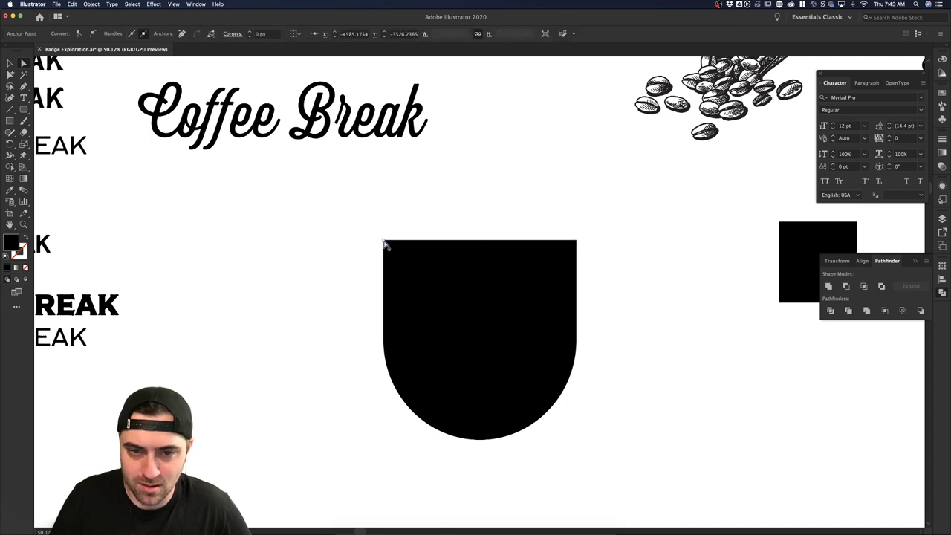
pyautogui.click(385, 243)
pyautogui.click(385, 242)
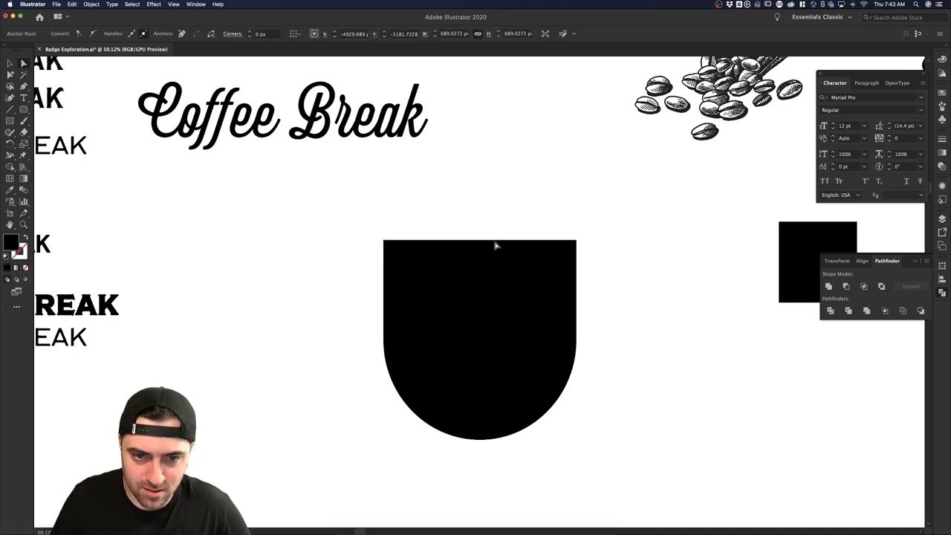
pyautogui.click(571, 243)
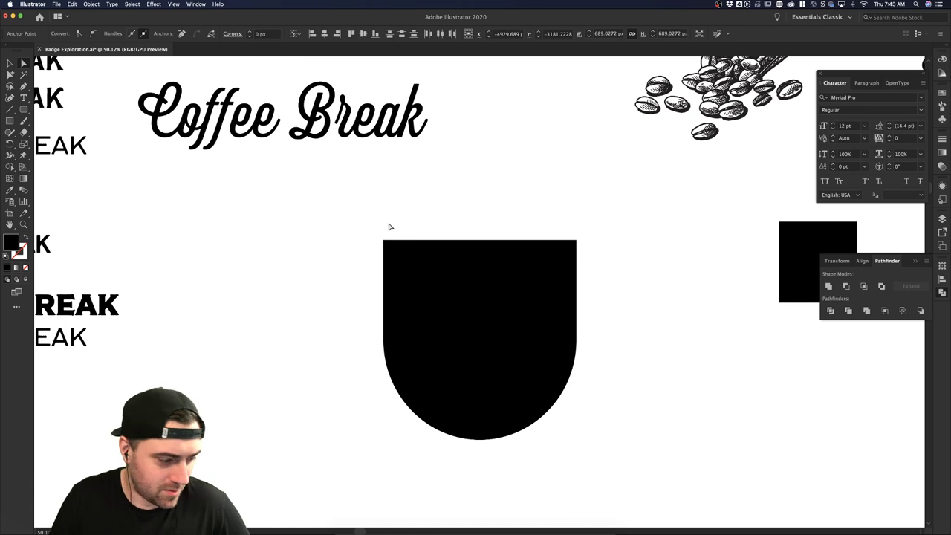
pyautogui.moveTo(365, 219); pyautogui.dragTo(571, 274)
pyautogui.click(576, 241)
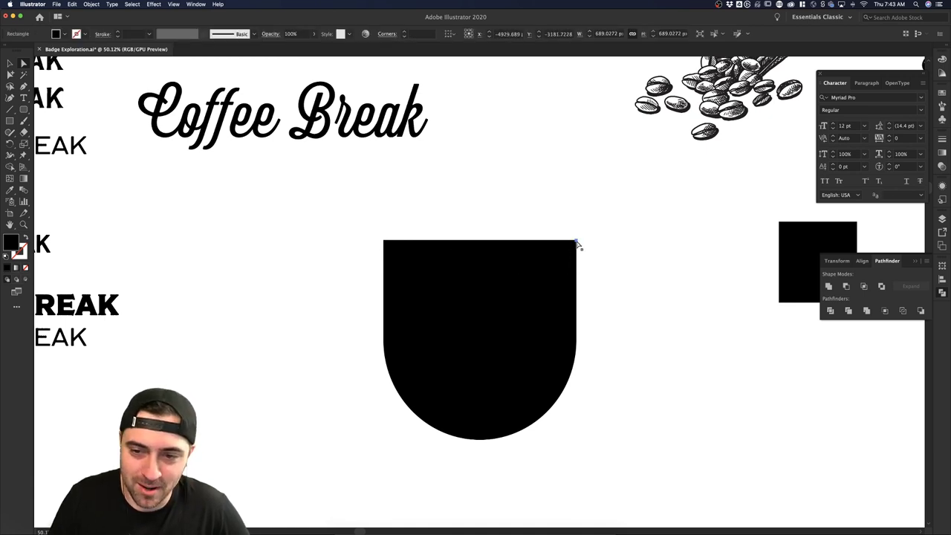
# - Check the U shape's bounding box with the Selection tool by deselecting and reselecting the whole shape
pyautogui.press('v')
pyautogui.click(583, 238)
pyautogui.click(571, 253)
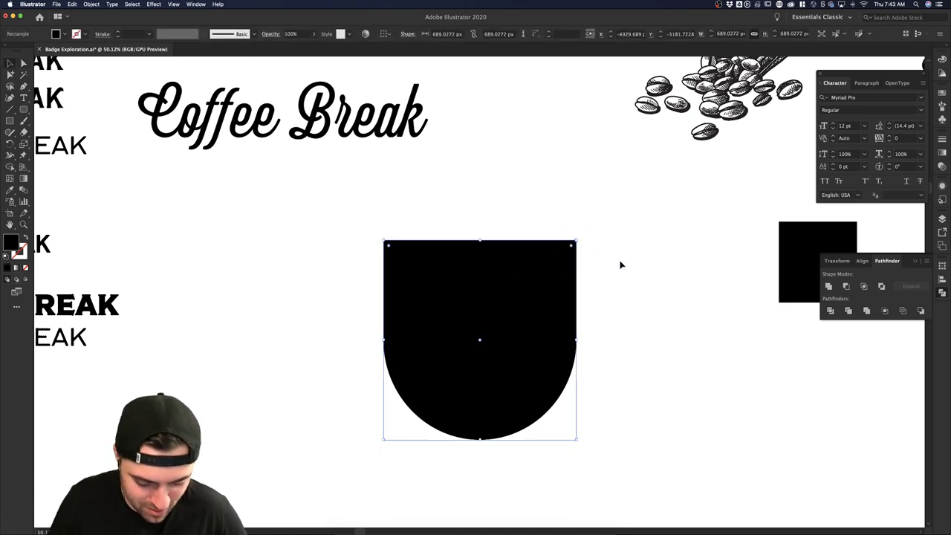
pyautogui.click(621, 261)
pyautogui.moveTo(344, 215); pyautogui.dragTo(690, 271)
pyautogui.click(589, 240)
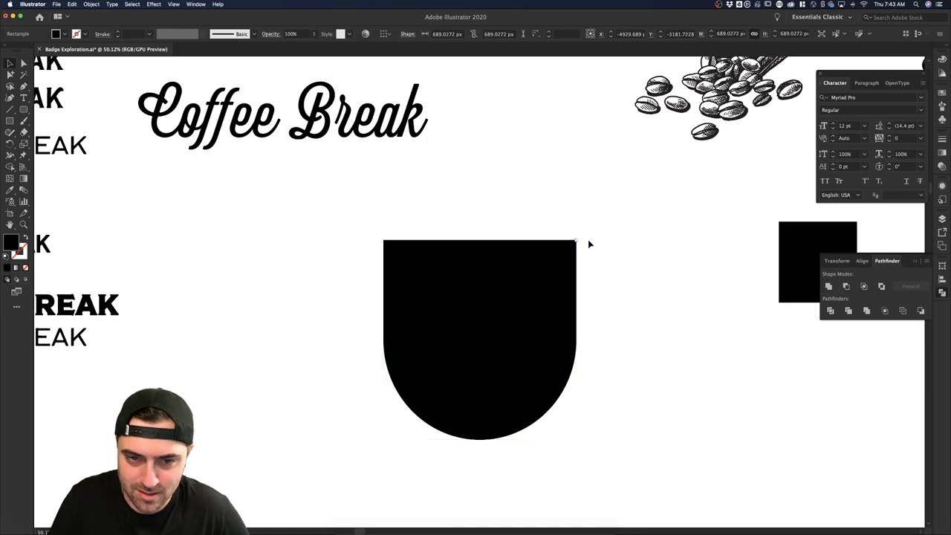
pyautogui.click(379, 231)
pyautogui.moveTo(380, 234); pyautogui.dragTo(442, 250)
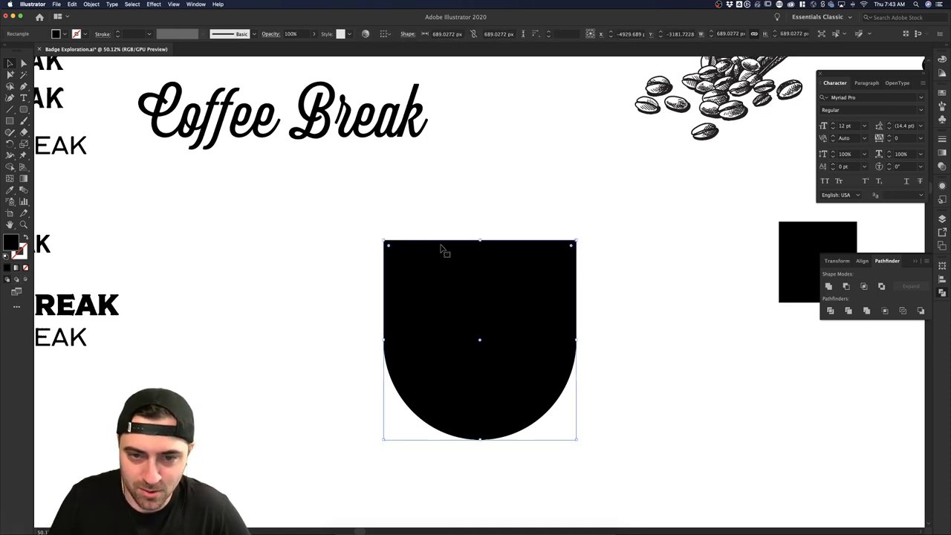
# - Pick the U shape's two upper corner points one after the other with the Direct Selection tool and clear the selection
pyautogui.press('a')
pyautogui.click(383, 241)
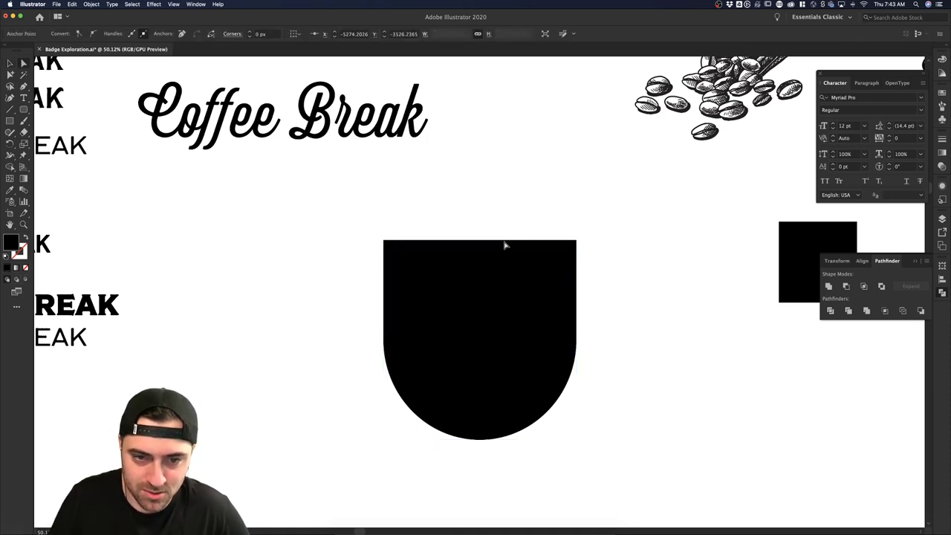
pyautogui.keyDown('shift'); pyautogui.click(577, 242); pyautogui.keyUp('shift')
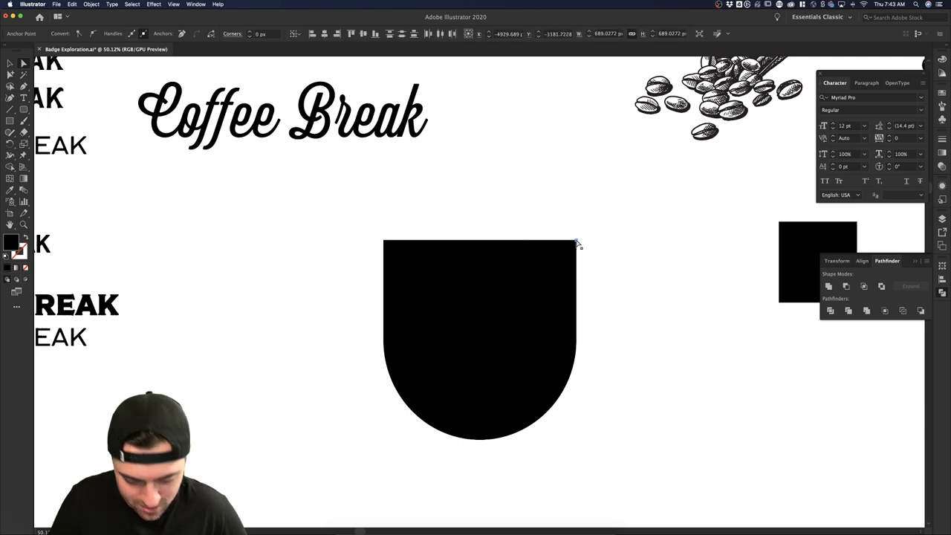
pyautogui.click(608, 238)
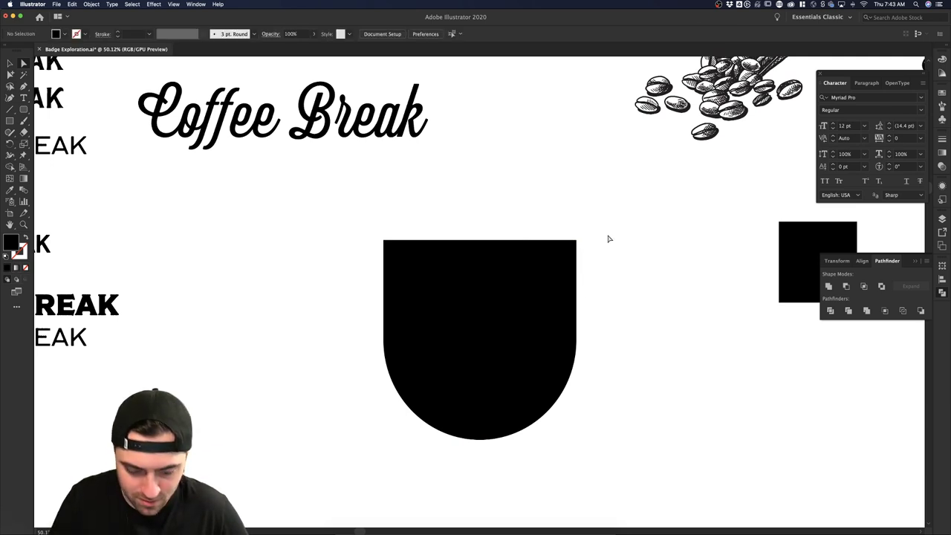
pyautogui.rightClick(585, 240)
pyautogui.click(561, 223)
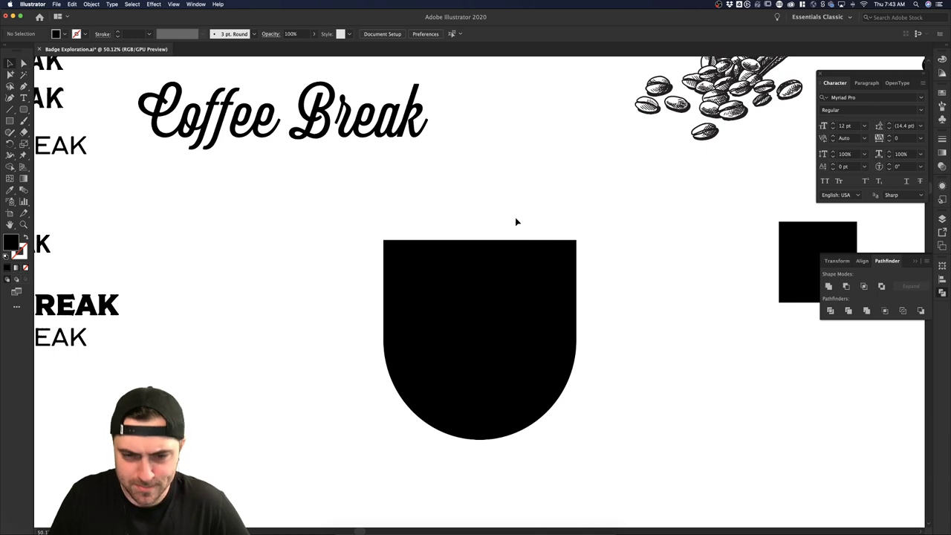
# - Select the U shape's upper-right corner point, add the upper-left one and deselect them
pyautogui.moveTo(516, 222); pyautogui.dragTo(625, 305)
pyautogui.press('a')
pyautogui.moveTo(557, 223); pyautogui.dragTo(600, 260)
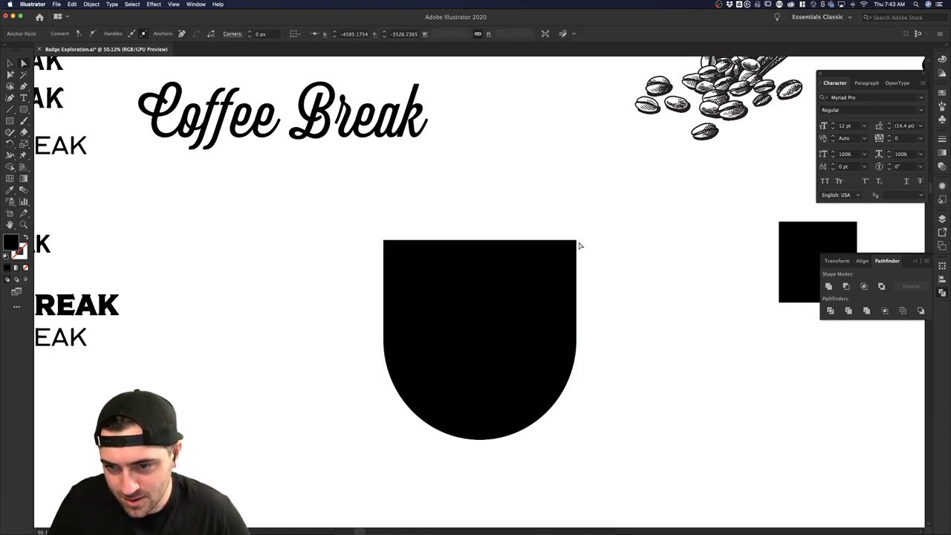
pyautogui.keyDown('shift'); pyautogui.click(384, 240); pyautogui.keyUp('shift')
pyautogui.click(450, 224)
pyautogui.press('v')
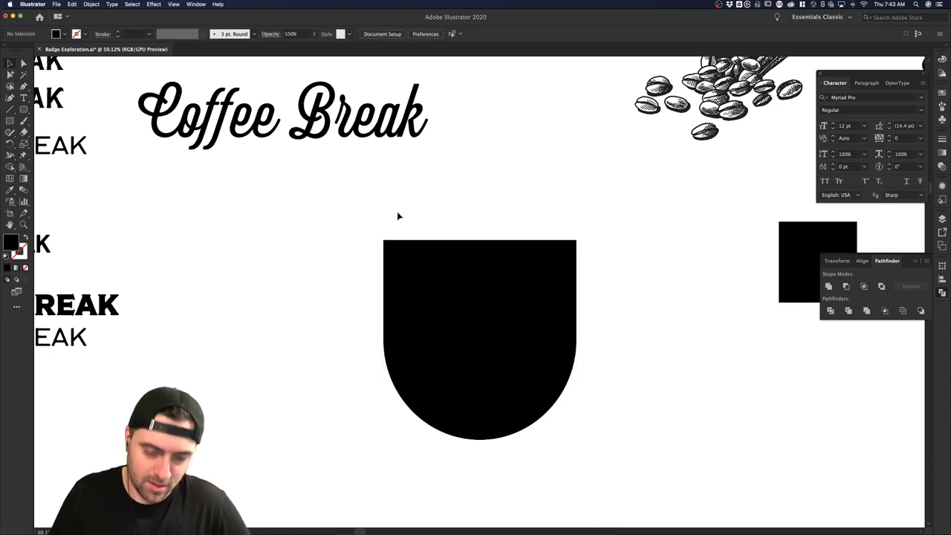
# - Marquee-select the upper edge points of the U shape and compare them with the Selection tool's bounding box
pyautogui.moveTo(378, 215); pyautogui.dragTo(716, 312)
pyautogui.click(461, 242)
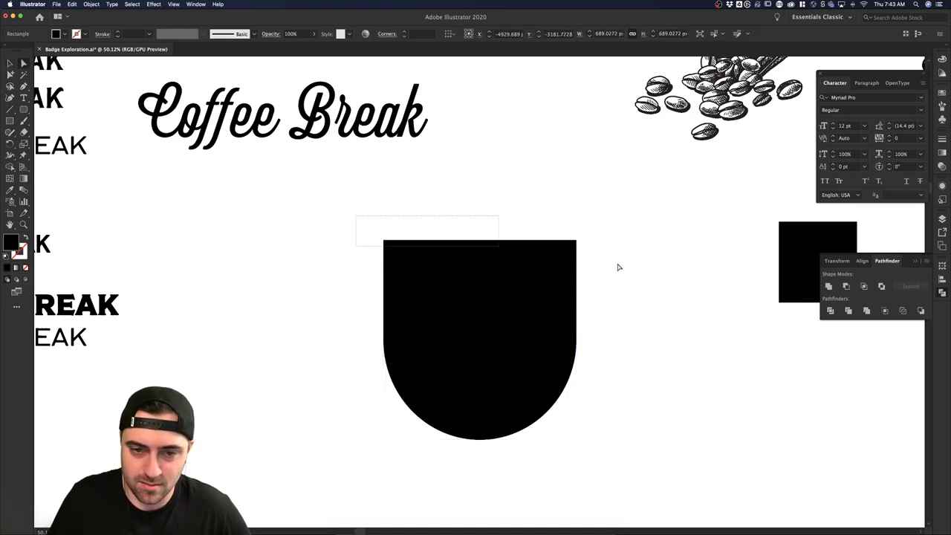
pyautogui.moveTo(618, 267); pyautogui.dragTo(663, 267)
pyautogui.press('v')
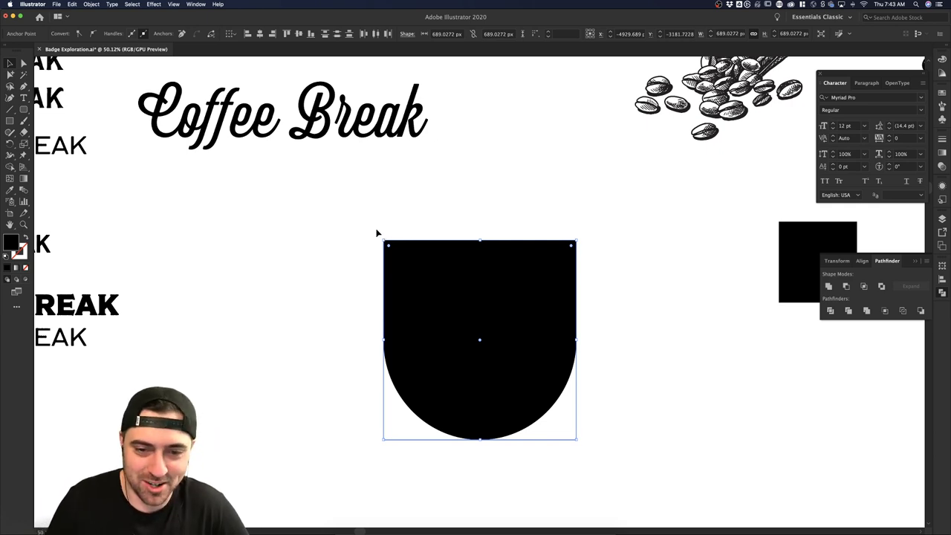
pyautogui.moveTo(377, 233); pyautogui.dragTo(583, 246)
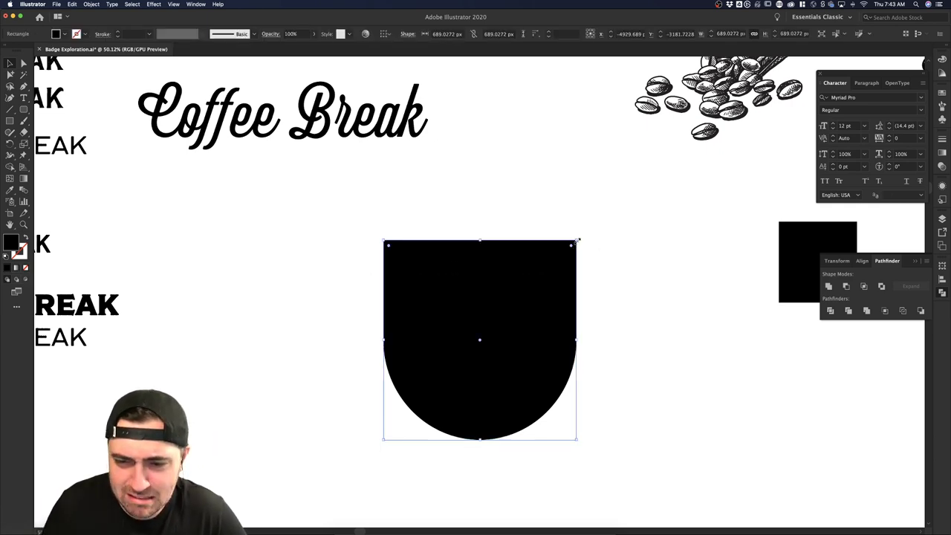
pyautogui.click(580, 246)
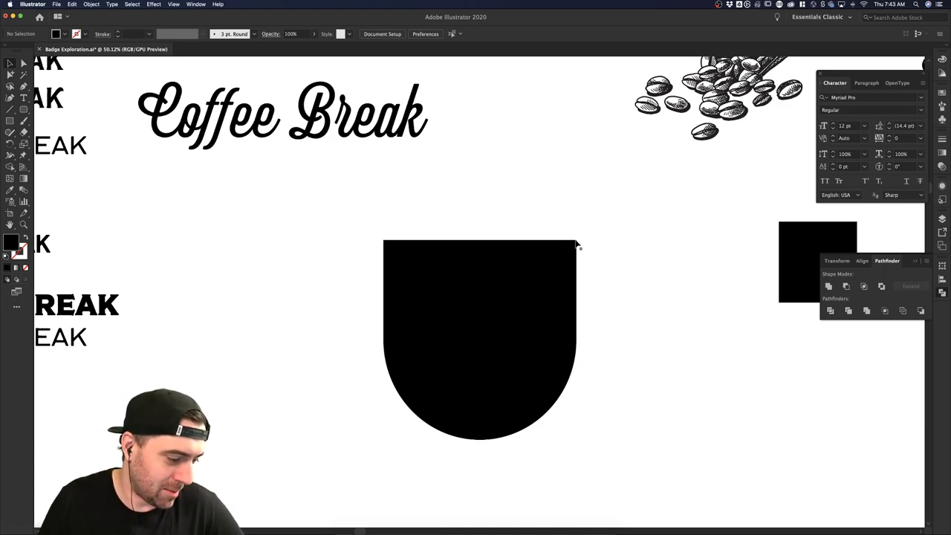
# - Stretch the black U shape upward from its top edge to a height of about 784 px
pyautogui.scroll(-4, 576, 241)
pyautogui.scroll(5, 548, 252)
pyautogui.click(540, 231)
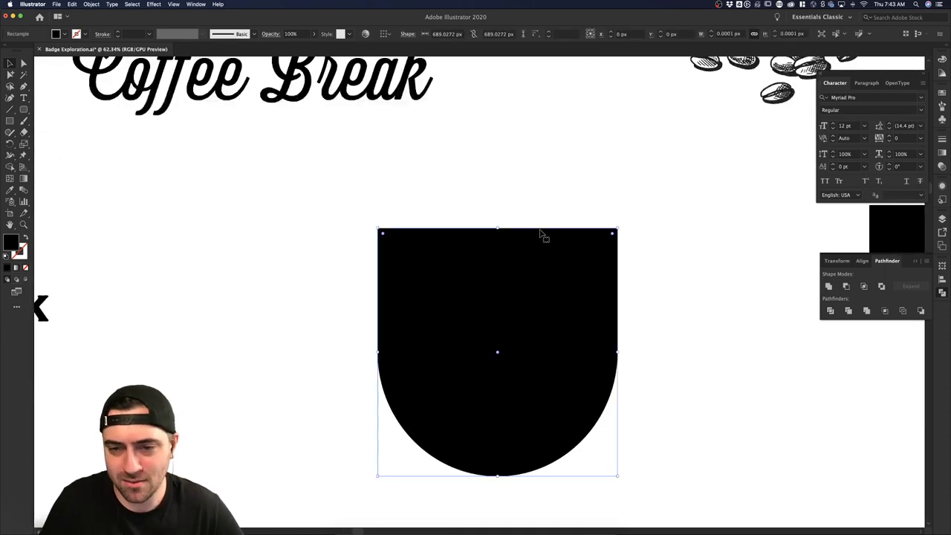
pyautogui.press('a')
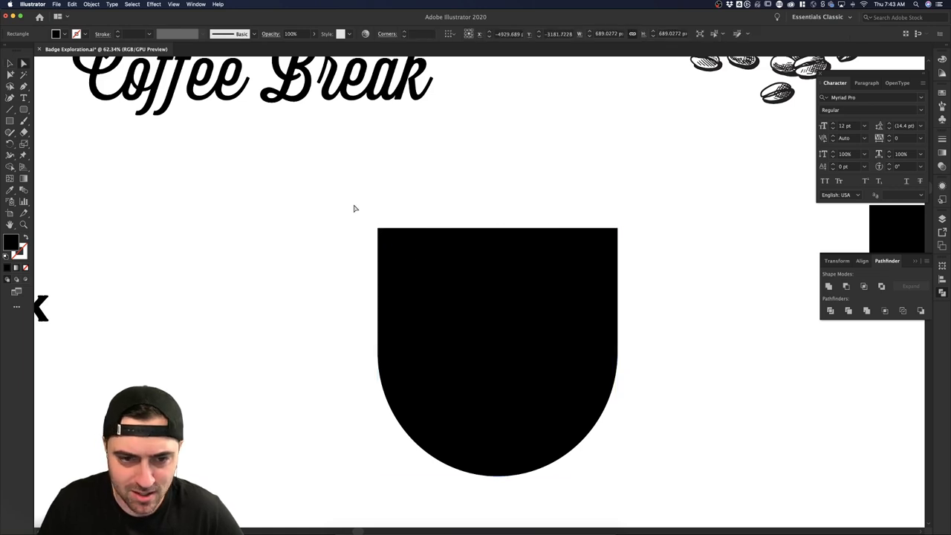
pyautogui.moveTo(354, 207); pyautogui.dragTo(648, 251)
pyautogui.press('v')
pyautogui.moveTo(497, 227); pyautogui.dragTo(499, 197)
pyautogui.click(564, 163)
pyautogui.scroll(-2, 431, 194)
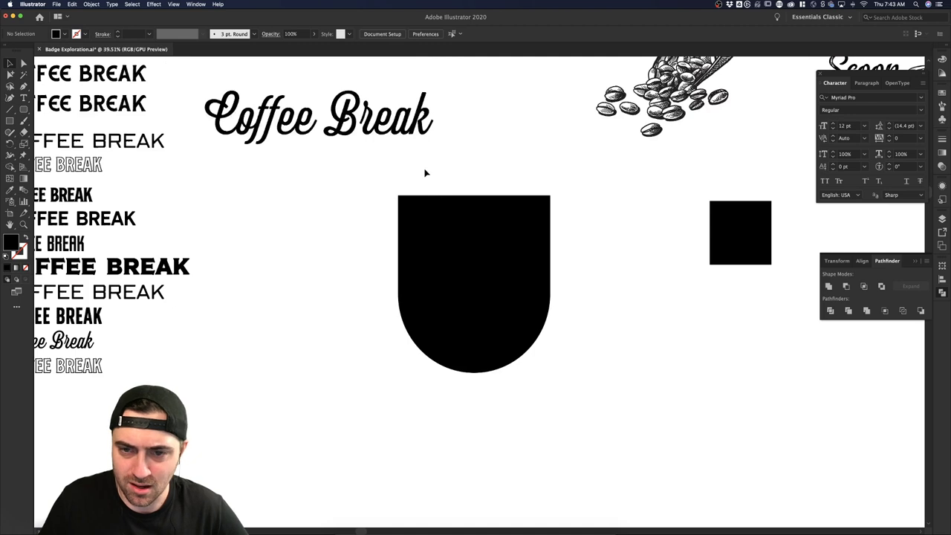
pyautogui.click(510, 278)
pyautogui.moveTo(553, 194)
pyautogui.mouseDown()
pyautogui.moveTo(540, 199)
pyautogui.moveTo(553, 194)
pyautogui.mouseUp()
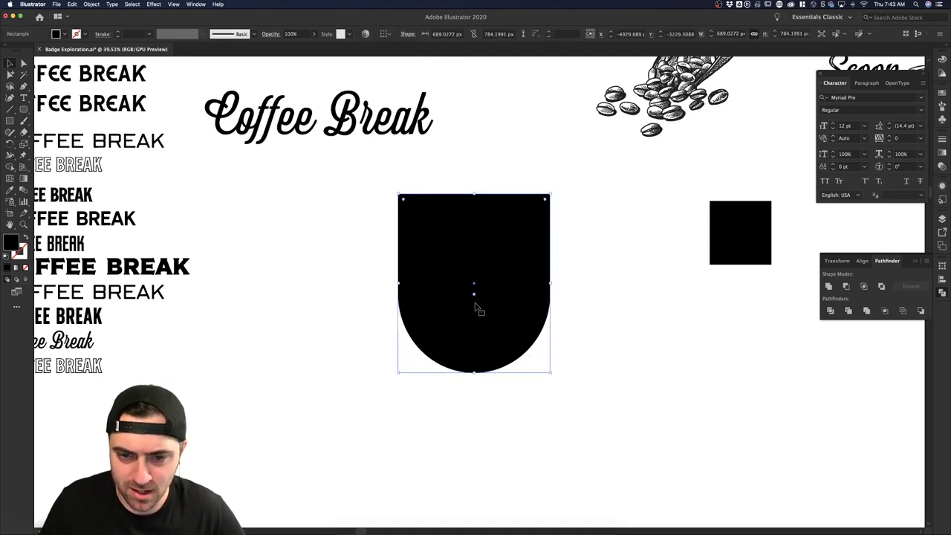
# - Square off both rounded lower corners of the black U shape by pulling their live corner widgets outward
pyautogui.press('a')
pyautogui.moveTo(343, 270); pyautogui.dragTo(635, 422)
pyautogui.press('v')
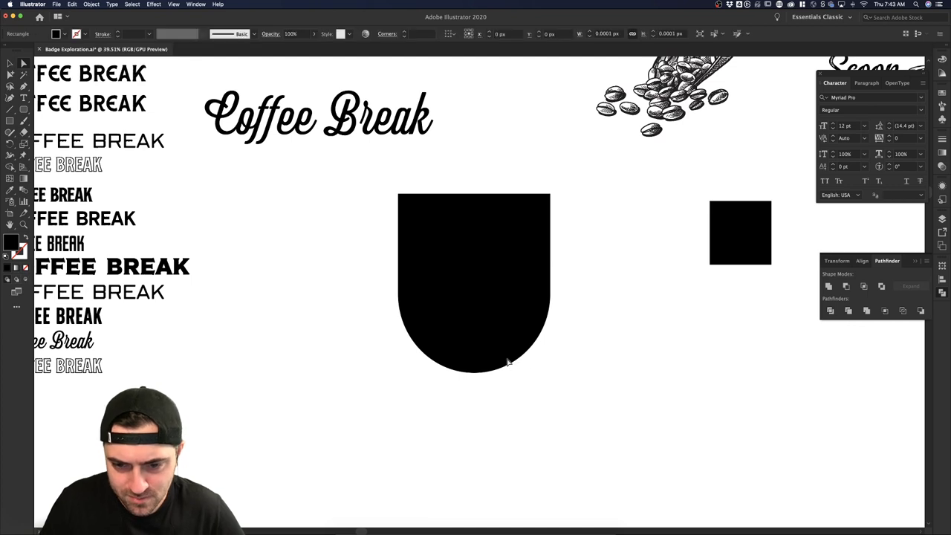
pyautogui.click(502, 366)
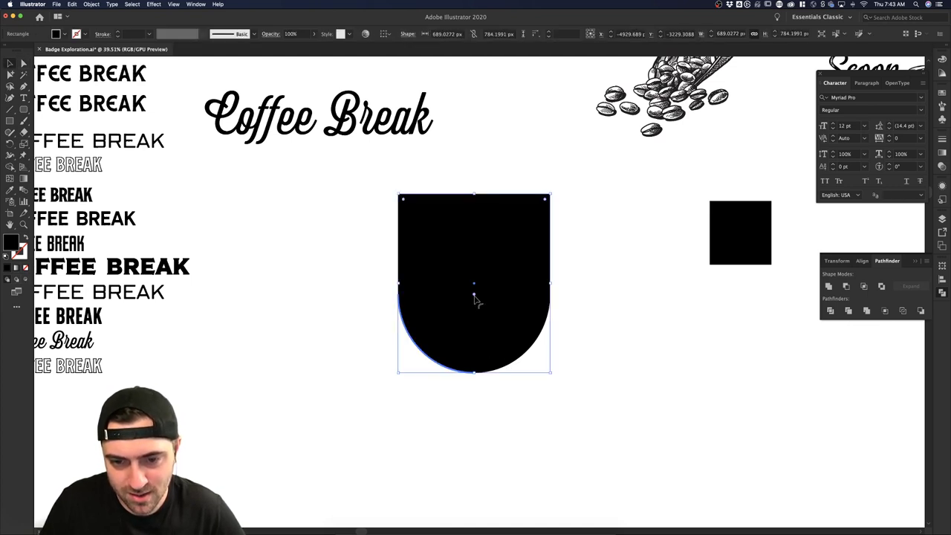
pyautogui.moveTo(475, 296); pyautogui.dragTo(446, 310)
pyautogui.moveTo(402, 352); pyautogui.dragTo(402, 357)
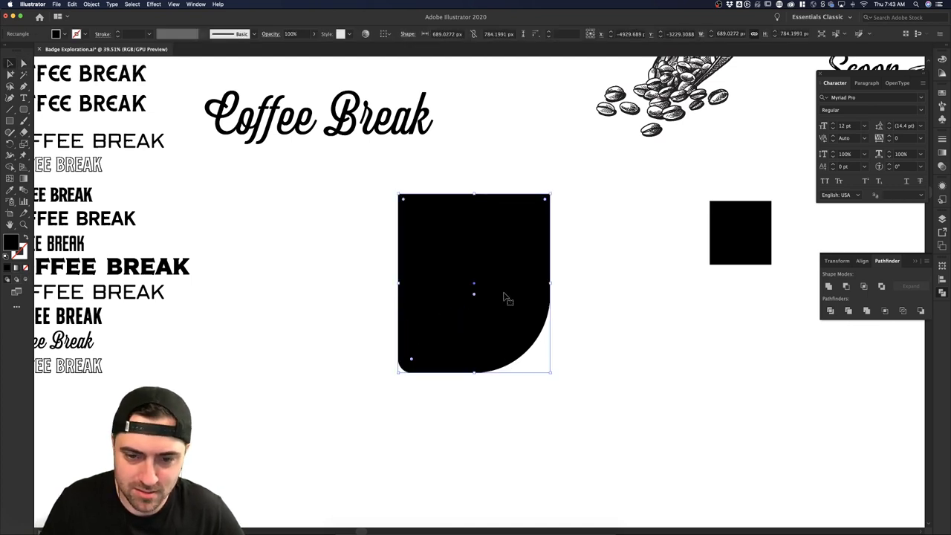
pyautogui.moveTo(476, 299); pyautogui.dragTo(504, 322)
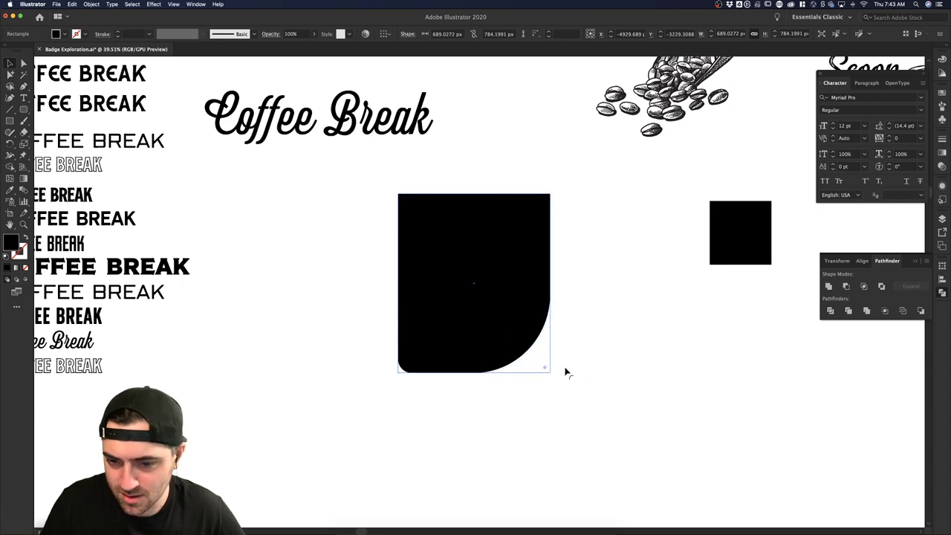
pyautogui.moveTo(581, 407); pyautogui.dragTo(580, 405)
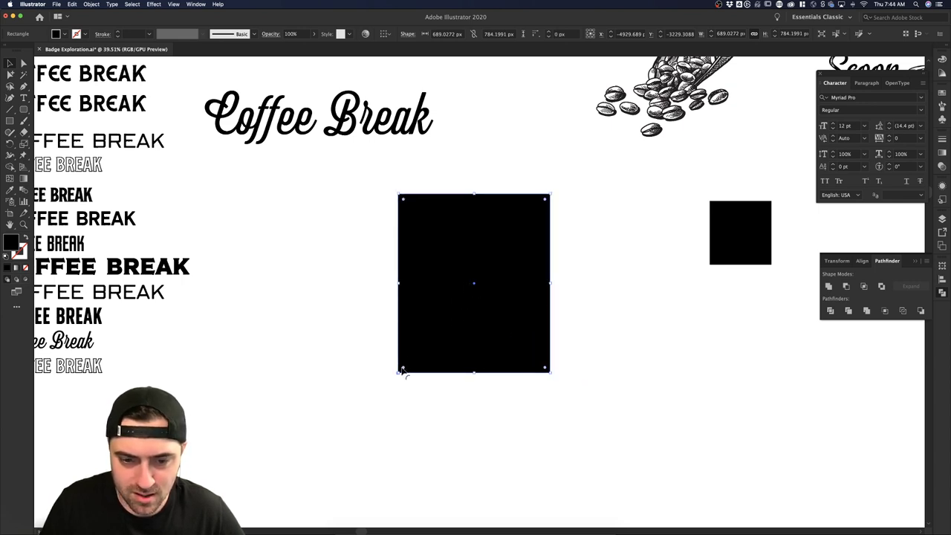
# - Narrow the black rectangle evenly from both sides to a width of about 488 px and deselect it
pyautogui.click(681, 239)
pyautogui.click(542, 266)
pyautogui.click(549, 291)
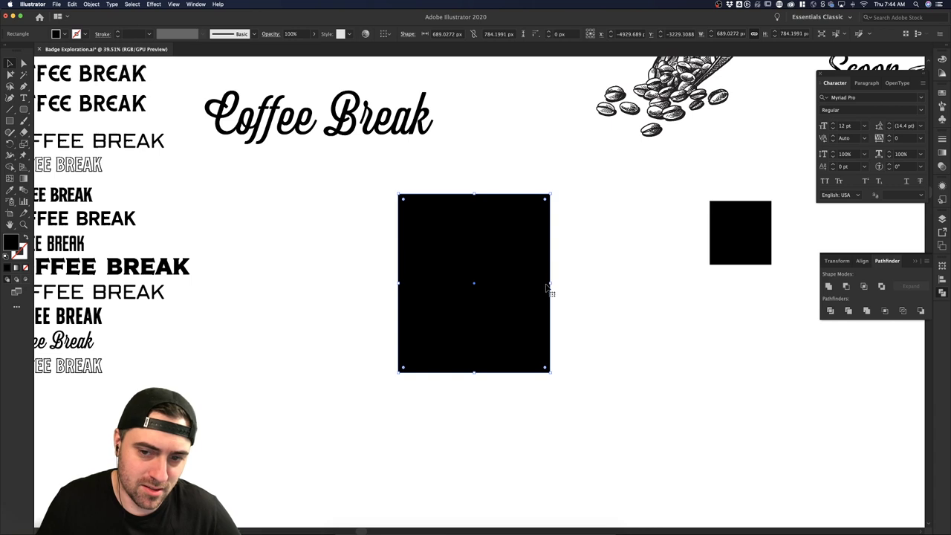
pyautogui.moveTo(552, 284); pyautogui.dragTo(527, 282)
pyautogui.click(540, 205)
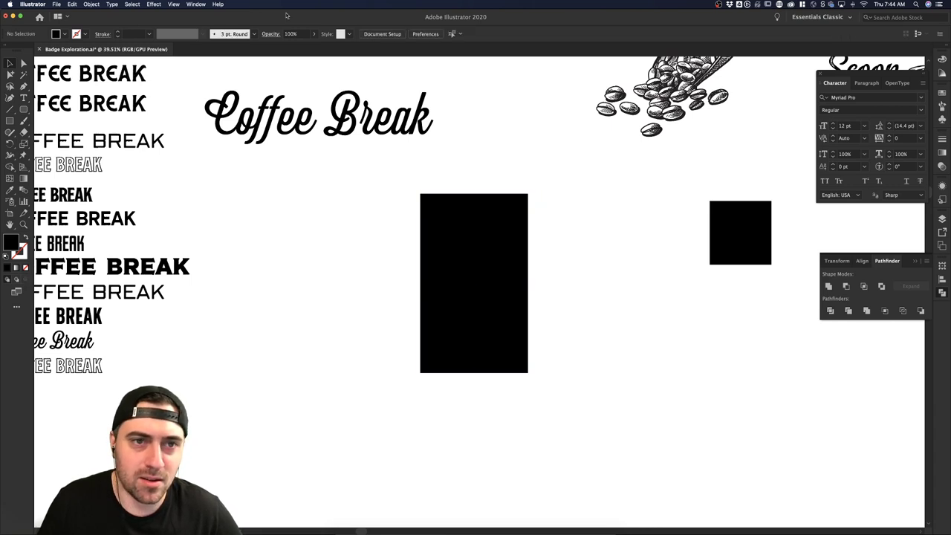
# - Look through the view options and switch the artboard display on and back off
pyautogui.click(196, 4)
pyautogui.moveTo(176, 5)
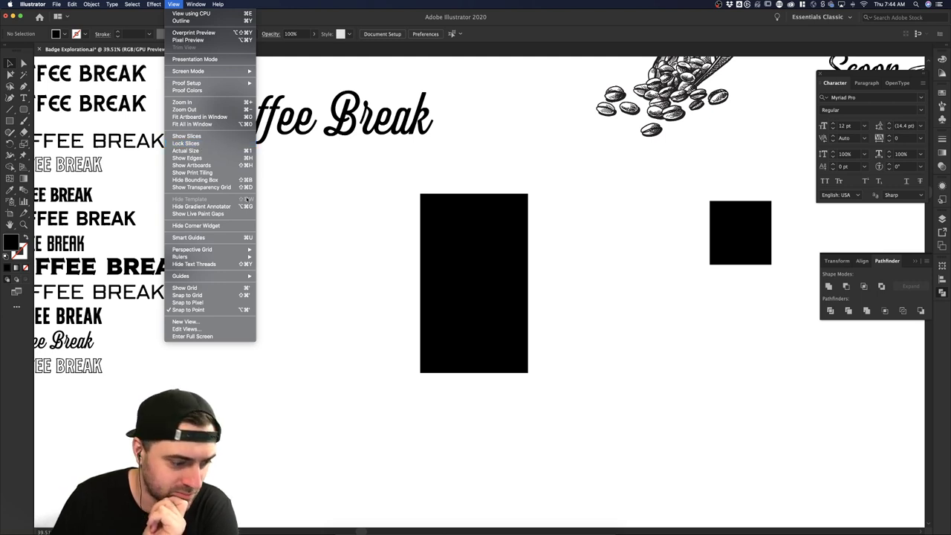
pyautogui.click(327, 242)
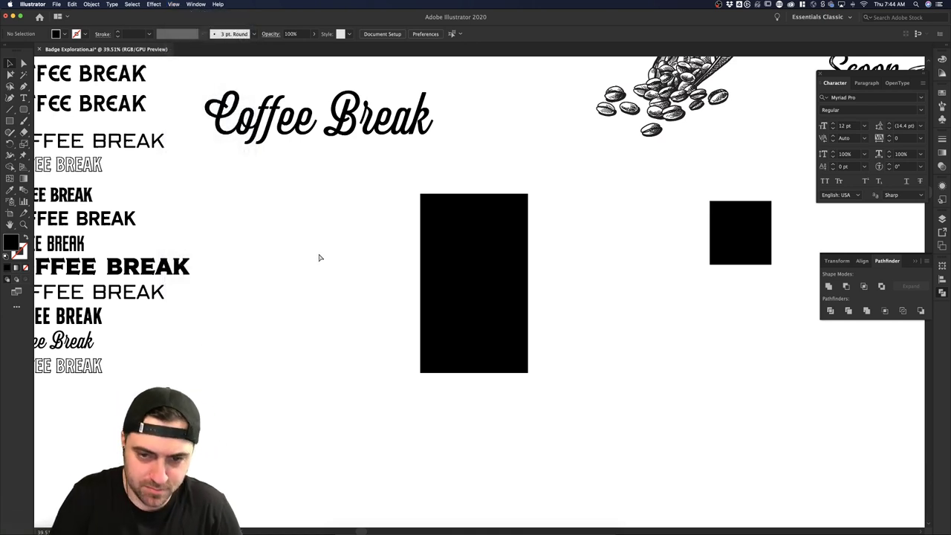
pyautogui.press('super+shift+h')
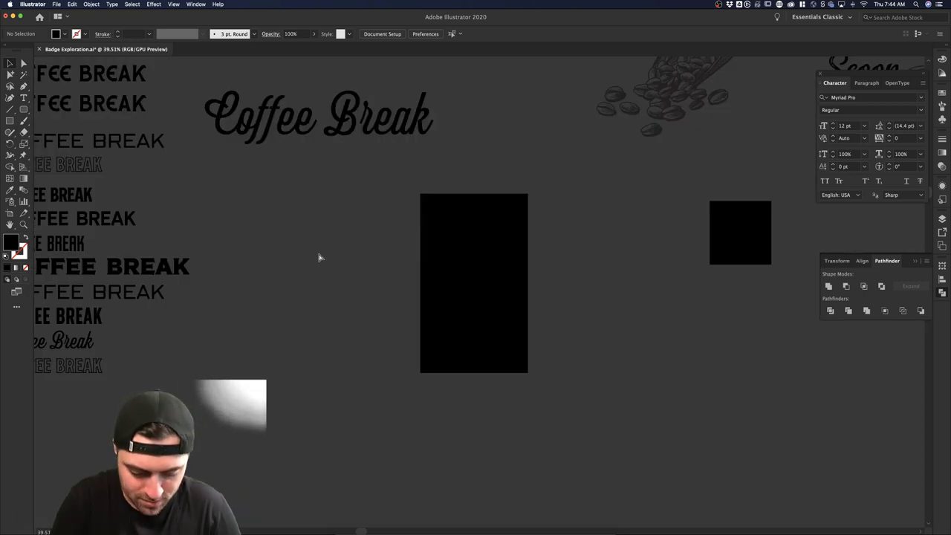
pyautogui.press('super+shift+h')
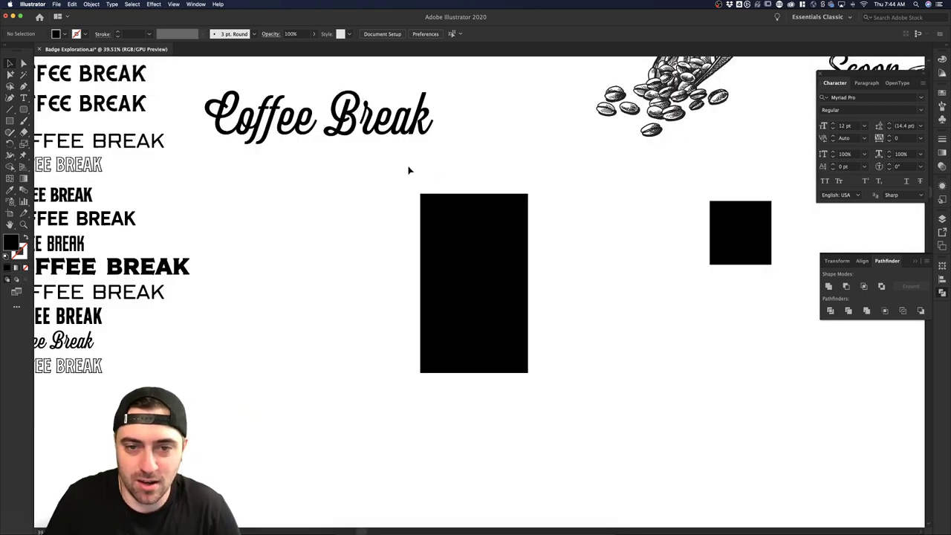
# - Marquee-select the rectangle's two upper corner points with Direct Selection and check their bounding box with the Selection tool
pyautogui.click(444, 206)
pyautogui.press('a')
pyautogui.moveTo(408, 185); pyautogui.dragTo(529, 209)
pyautogui.click(532, 200)
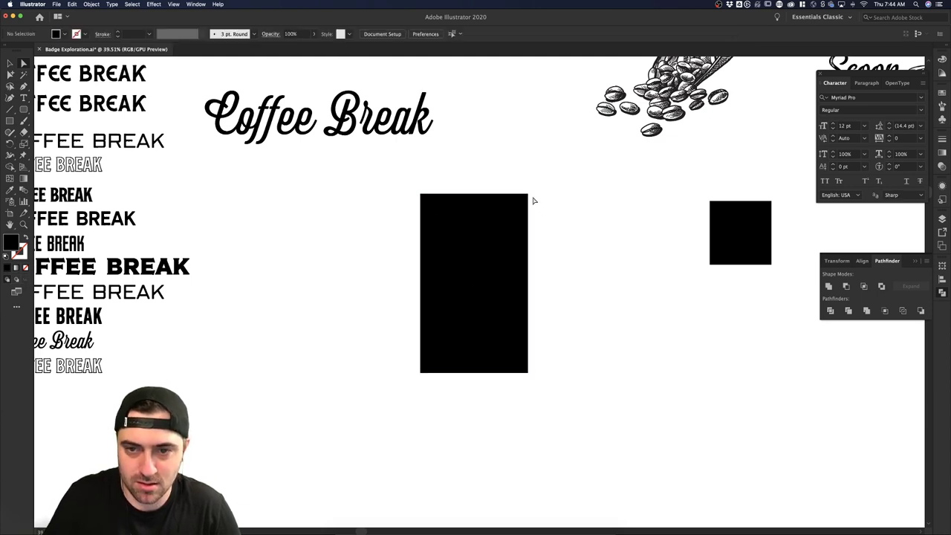
pyautogui.click(528, 194)
pyautogui.click(500, 184)
pyautogui.moveTo(404, 163); pyautogui.dragTo(606, 240)
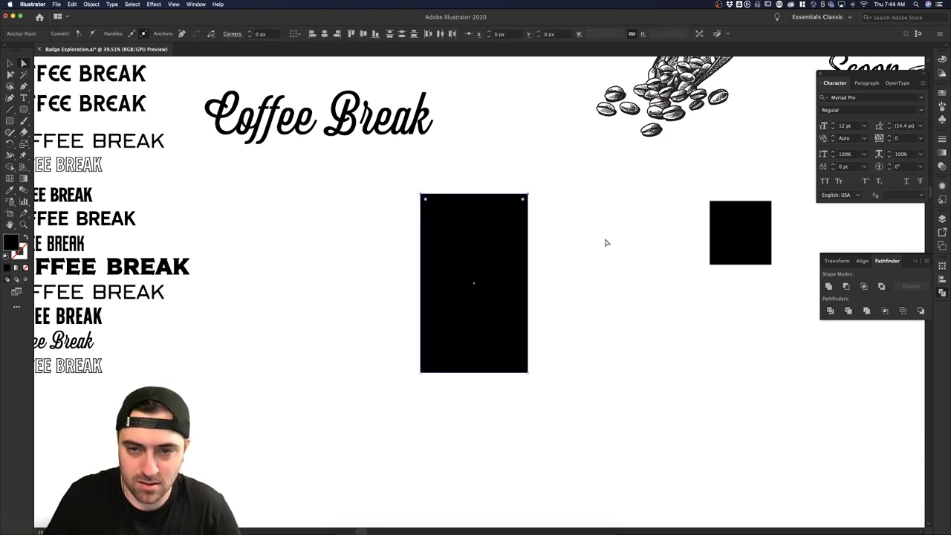
pyautogui.press('v')
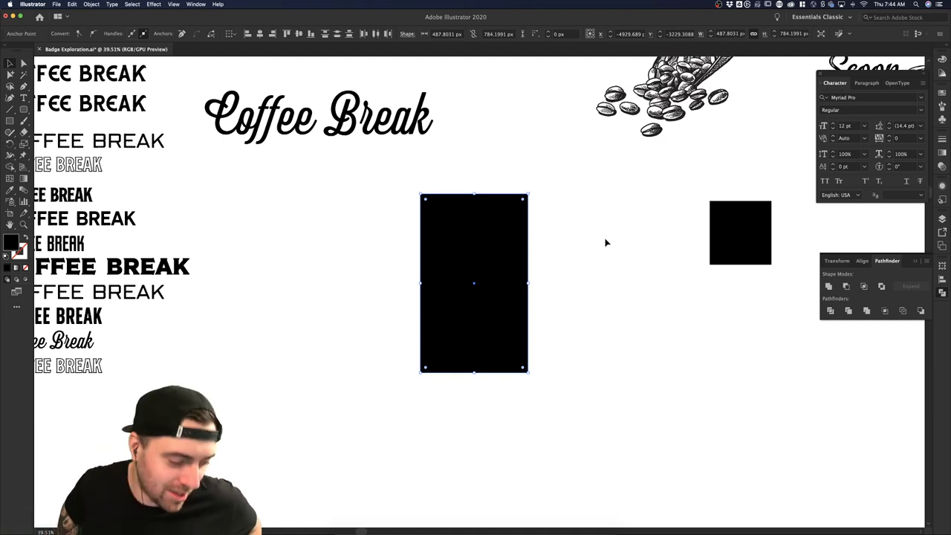
pyautogui.click(463, 179)
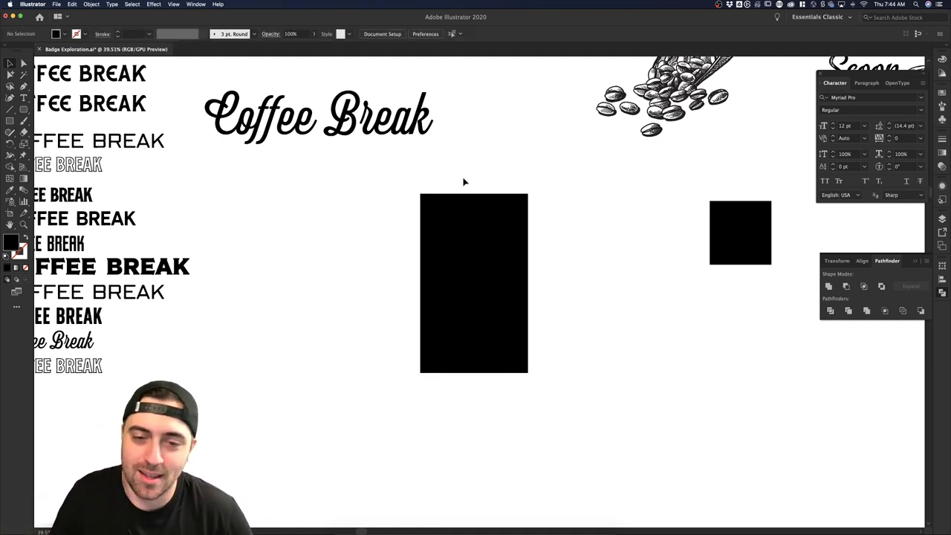
# - Survey the rectangle among the surrounding badge artwork while toggling the artboard display
pyautogui.click(509, 201)
pyautogui.click(578, 237)
pyautogui.scroll(-4, 578, 237)
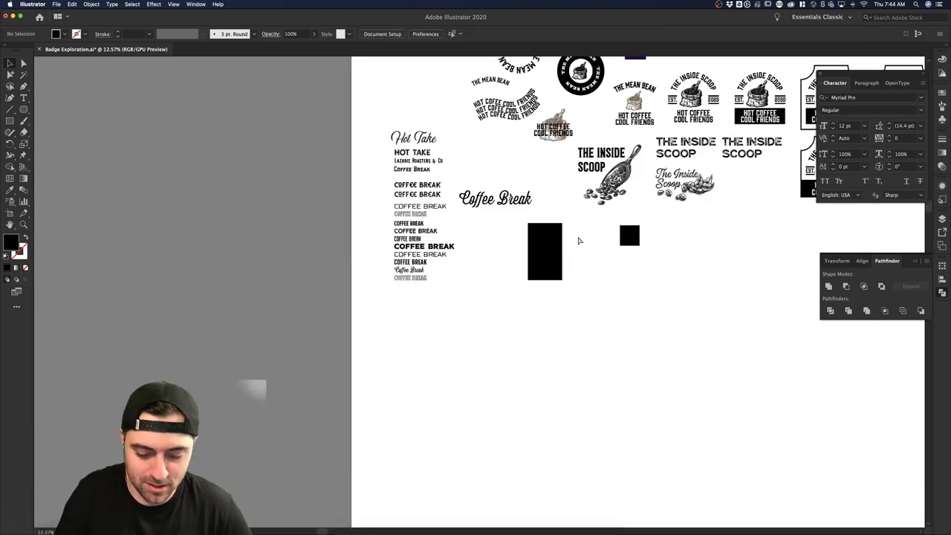
pyautogui.press('super+shift+h')
pyautogui.hscroll(2, 580, 240)
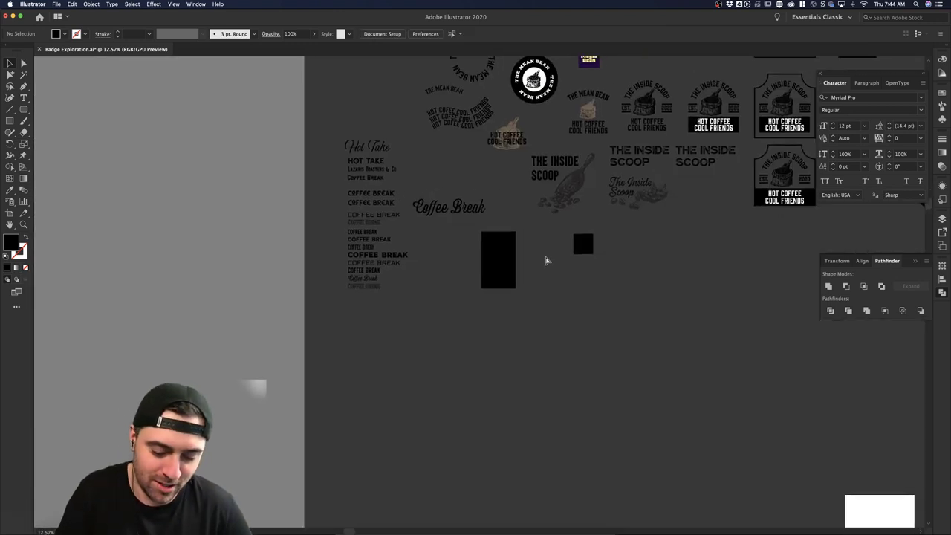
pyautogui.scroll(2, 546, 260)
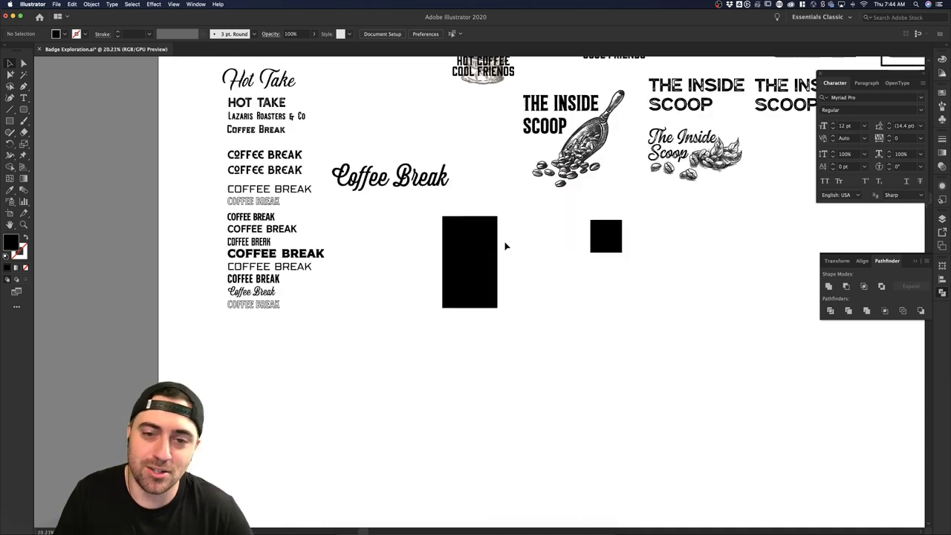
# - Marquee across the upper part of the black rectangle with the Selection tool and clear the selection
pyautogui.click(472, 223)
pyautogui.moveTo(408, 218); pyautogui.dragTo(508, 231)
pyautogui.scroll(5, 508, 232)
pyautogui.click(508, 232)
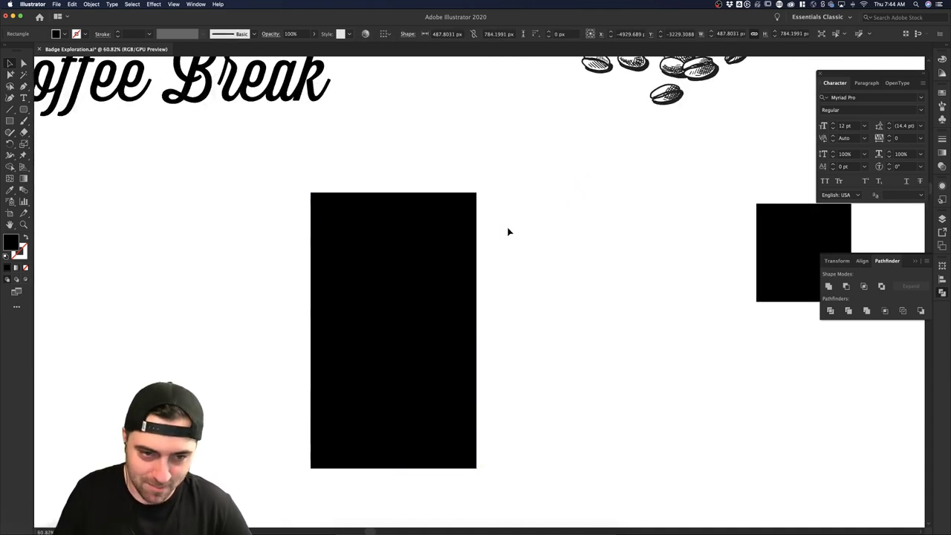
pyautogui.scroll(-2, 509, 232)
pyautogui.scroll(1, 509, 231)
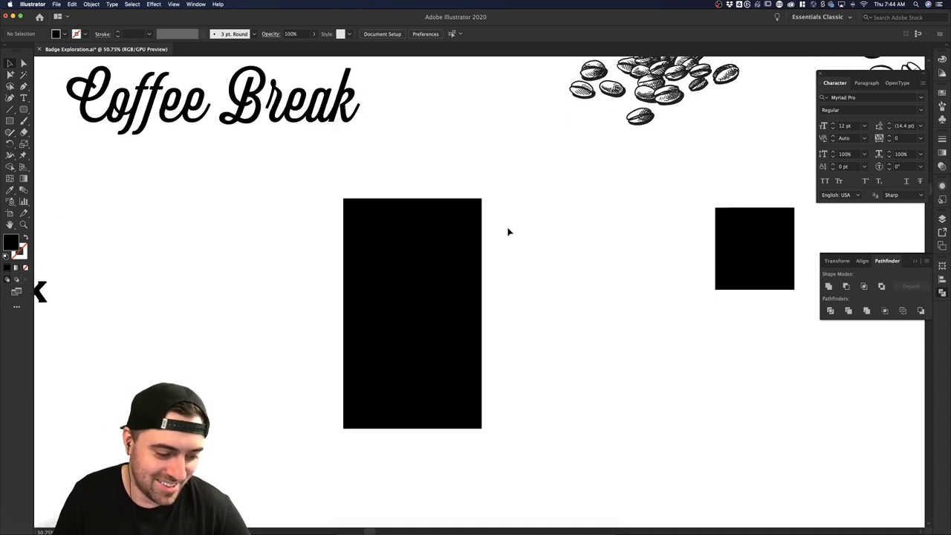
# - Select the rectangle directly and by marquee, compare its Selection and Direct Selection handles, and deselect it
pyautogui.click(402, 257)
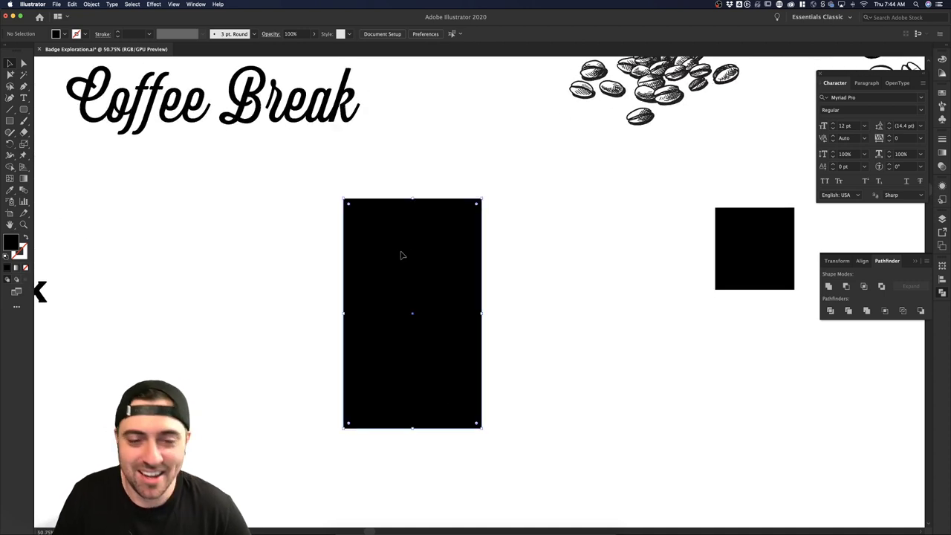
pyautogui.click(521, 257)
pyautogui.moveTo(293, 181); pyautogui.dragTo(536, 235)
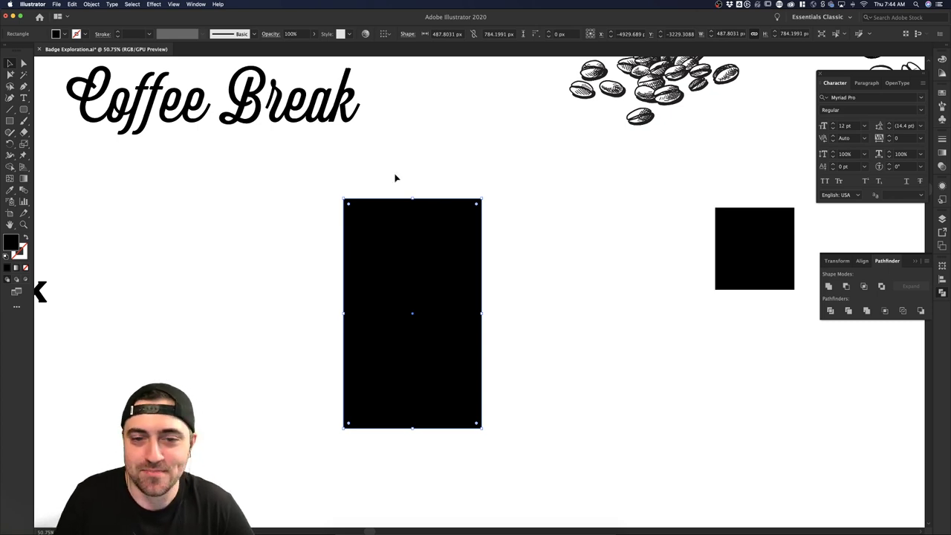
pyautogui.moveTo(319, 182); pyautogui.dragTo(503, 242)
pyautogui.press('a')
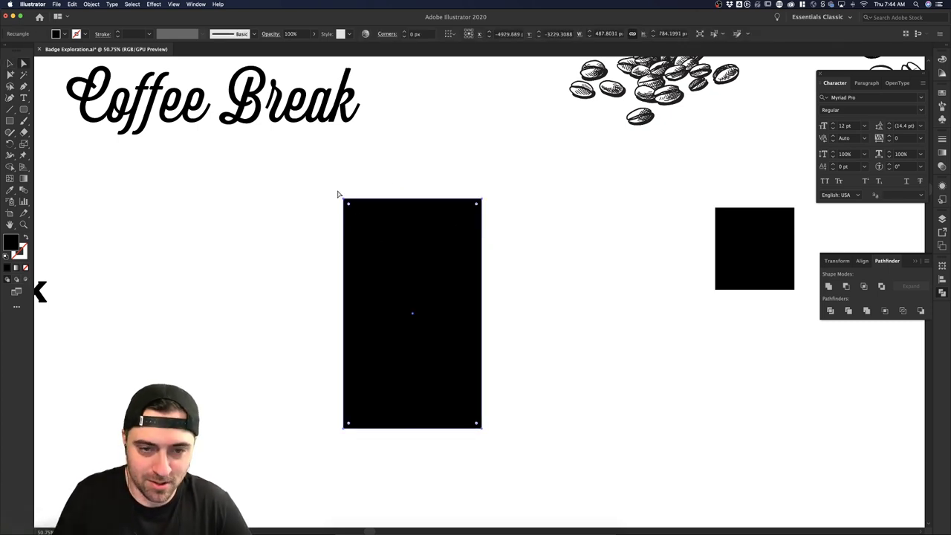
pyautogui.click(497, 221)
pyautogui.press('v')
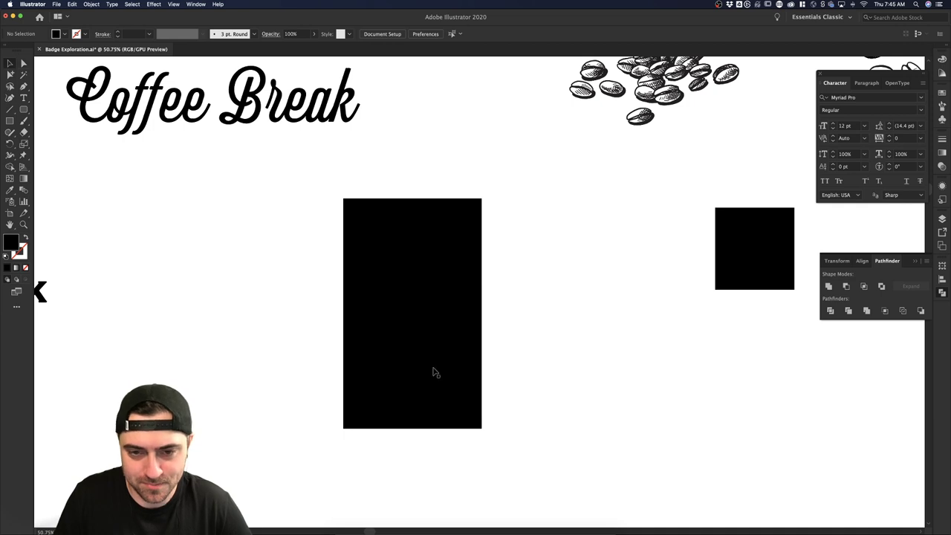
# - Widen the rectangle from its right edge to about 512 px and lower its upper edge to a height of about 641 px
pyautogui.moveTo(482, 314); pyautogui.dragTo(490, 314)
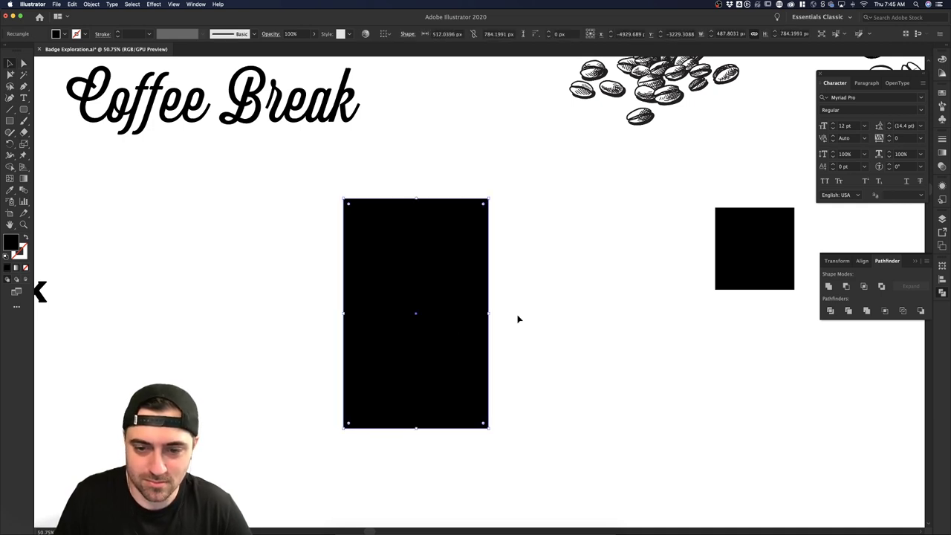
pyautogui.click(514, 338)
pyautogui.moveTo(500, 452); pyautogui.dragTo(258, 387)
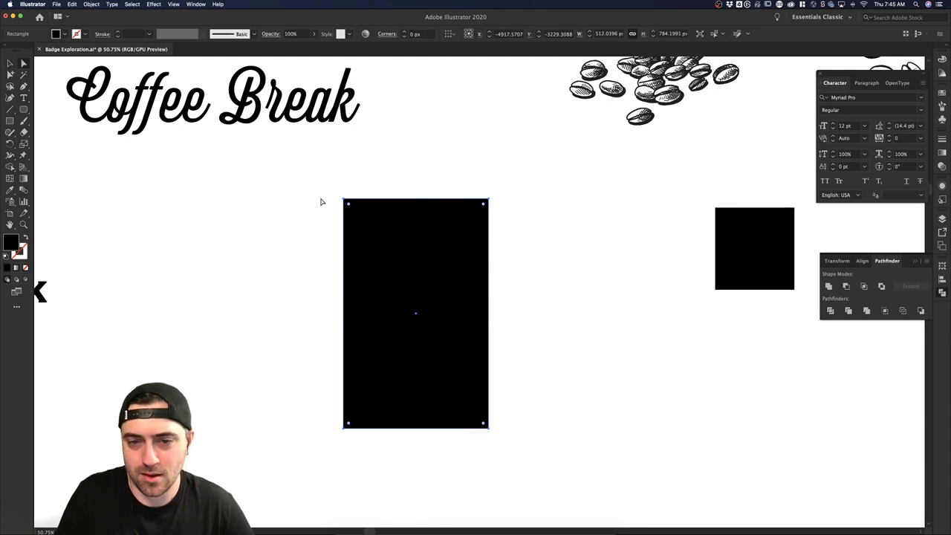
pyautogui.press('v')
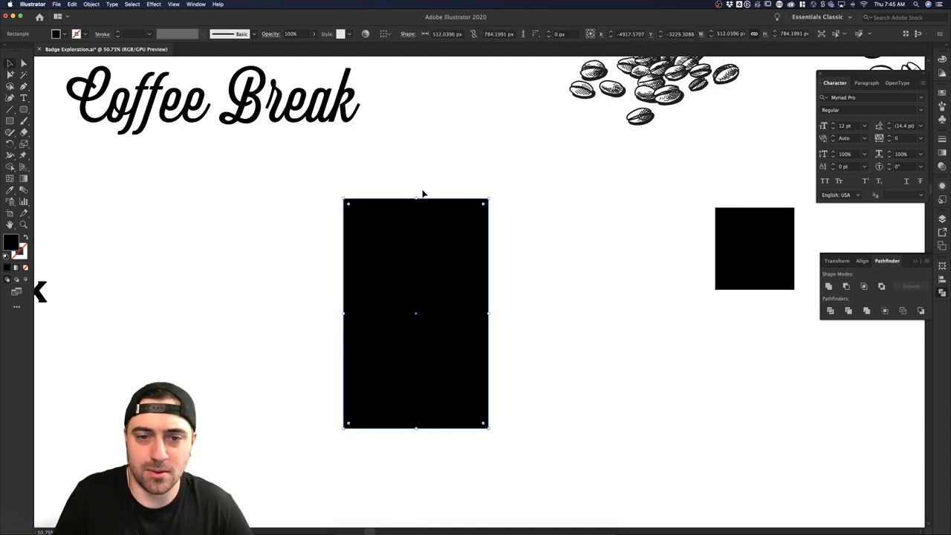
pyautogui.moveTo(416, 200); pyautogui.dragTo(417, 240)
pyautogui.press('super+z')
# - Select the rectangle's two lower corner points and round them fully to a radius of about 256 px
pyautogui.click(553, 379)
pyautogui.moveTo(531, 458); pyautogui.dragTo(210, 414)
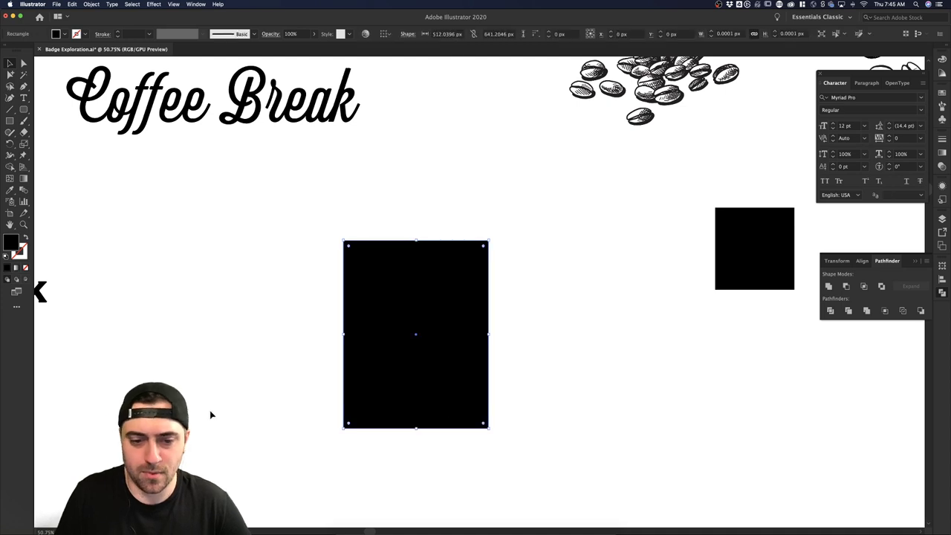
pyautogui.click(490, 424)
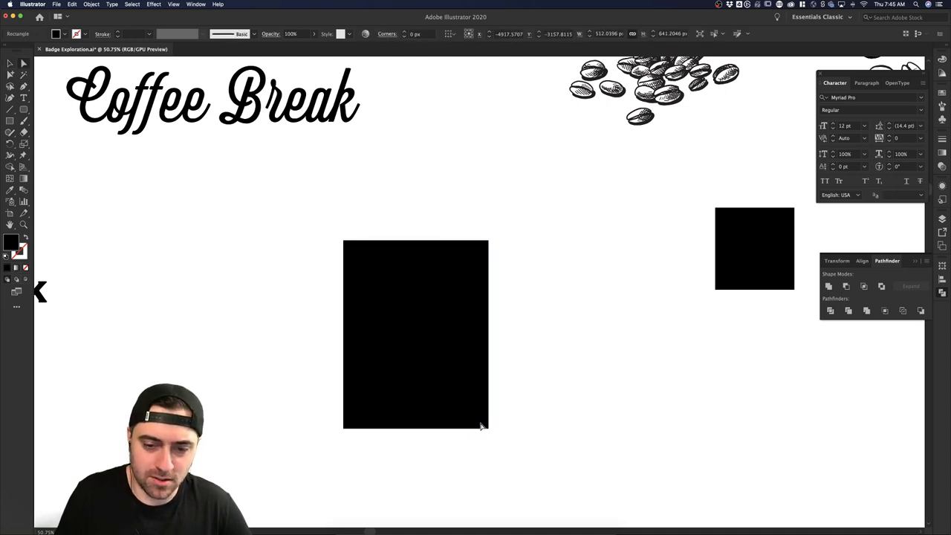
pyautogui.moveTo(515, 444); pyautogui.dragTo(250, 402)
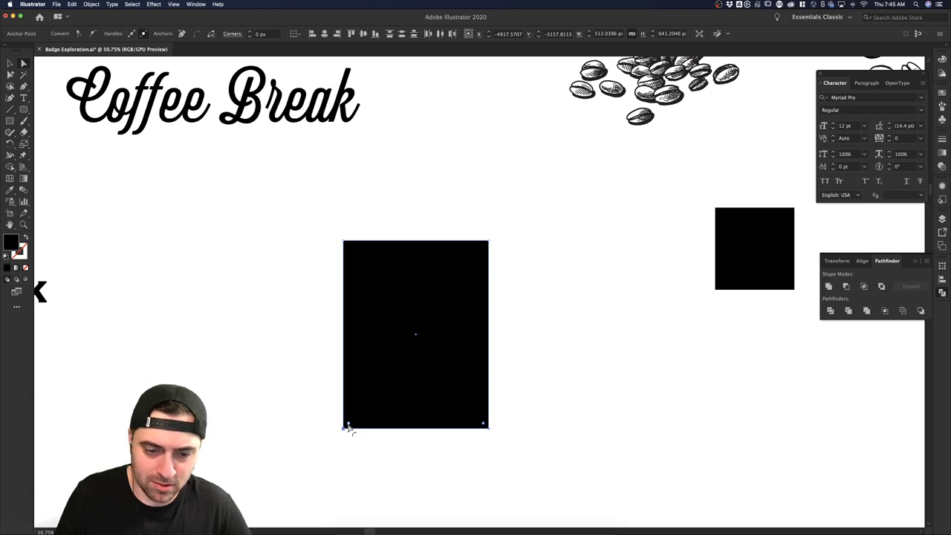
pyautogui.moveTo(348, 426); pyautogui.dragTo(520, 223)
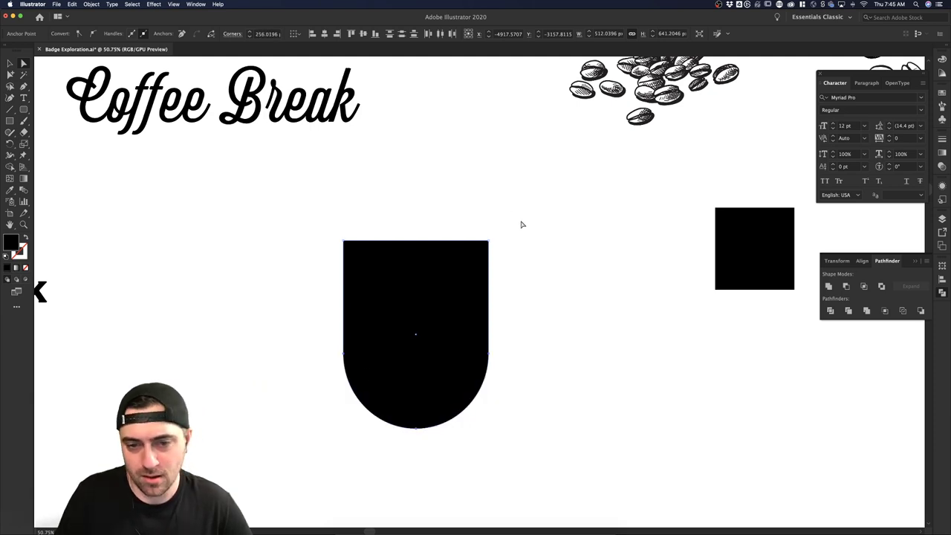
# - Swap the U shape's fill and stroke to give it a 1 pt black outline with no fill
pyautogui.click(521, 283)
pyautogui.click(476, 292)
pyautogui.hotkey('shift', 'x')
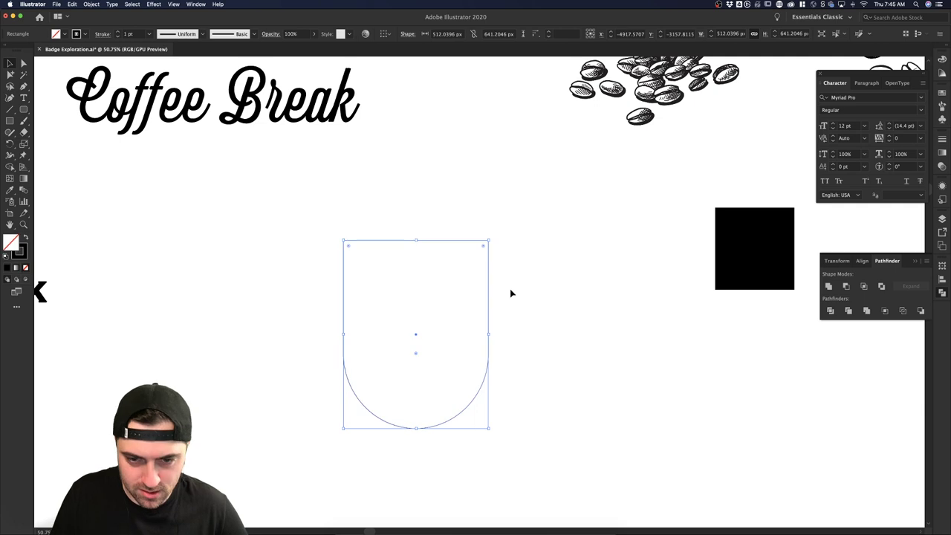
pyautogui.moveTo(331, 188); pyautogui.dragTo(605, 383)
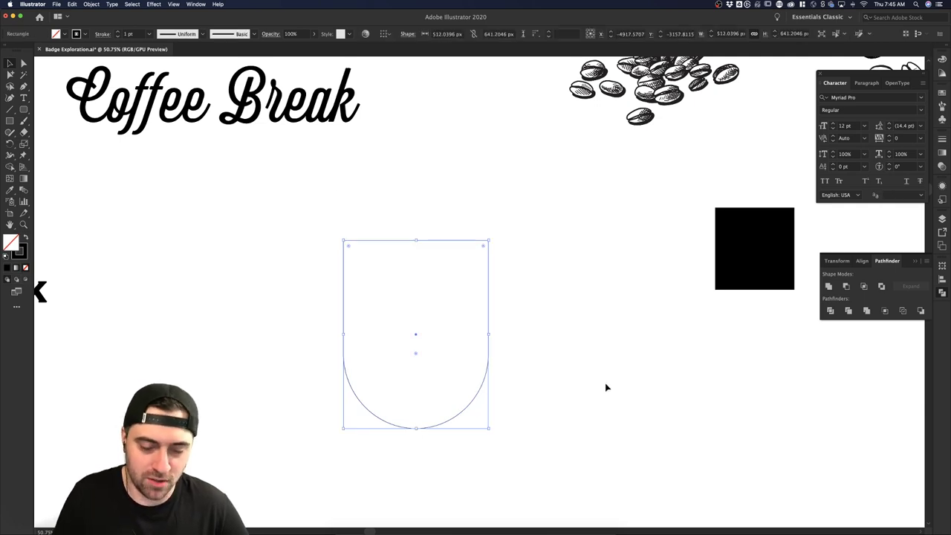
# - Swap the U shape's fill and stroke back and forth several times to compare the solid and outlined versions
pyautogui.hotkey('shift', 'x')
pyautogui.hotkey('shift', 'x')
pyautogui.hotkey('shift', 'x')
pyautogui.hotkey('shift', 'x')
pyautogui.hotkey('shift', 'x')
pyautogui.hotkey('shift', 'x')
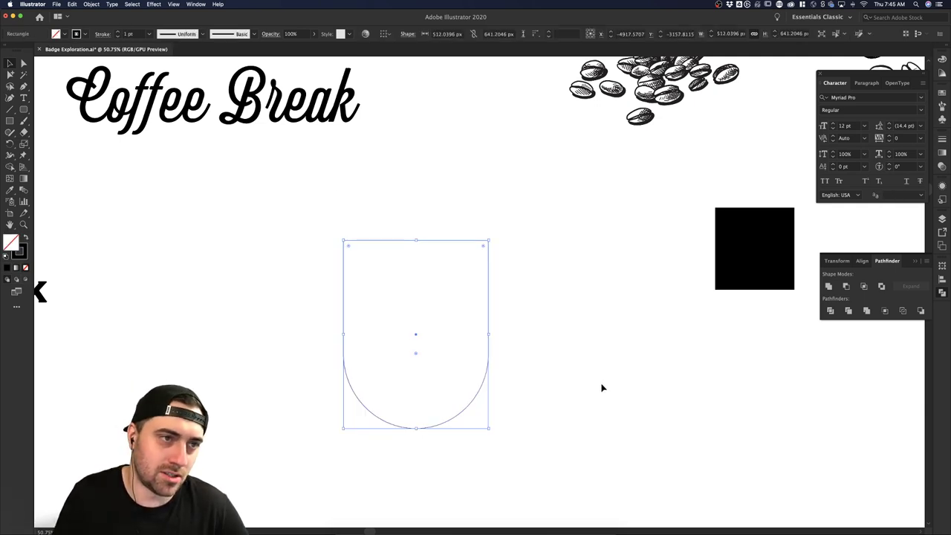
pyautogui.hotkey('shift', 'x')
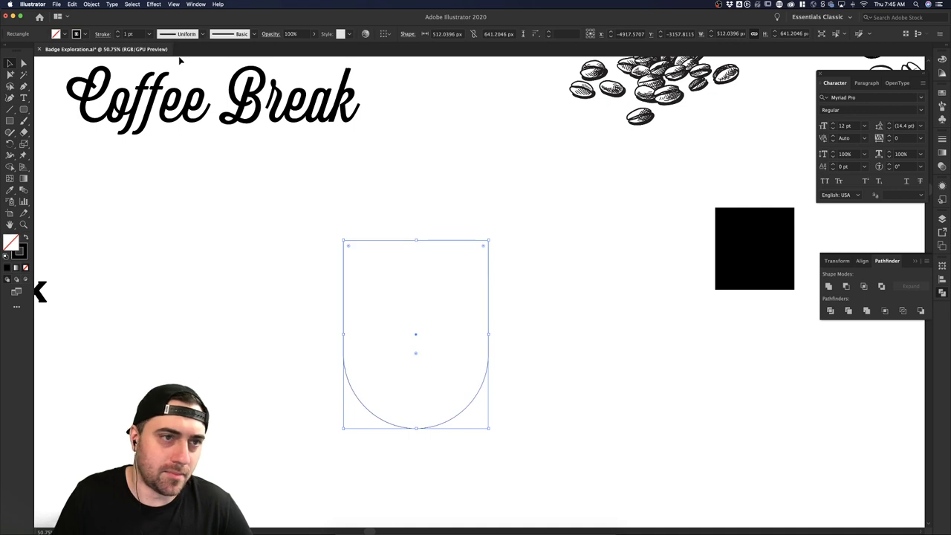
# - Thicken the U shape's outline to a 14 pt stroke
pyautogui.click(117, 32)
pyautogui.click(117, 32)
pyautogui.click(117, 32)
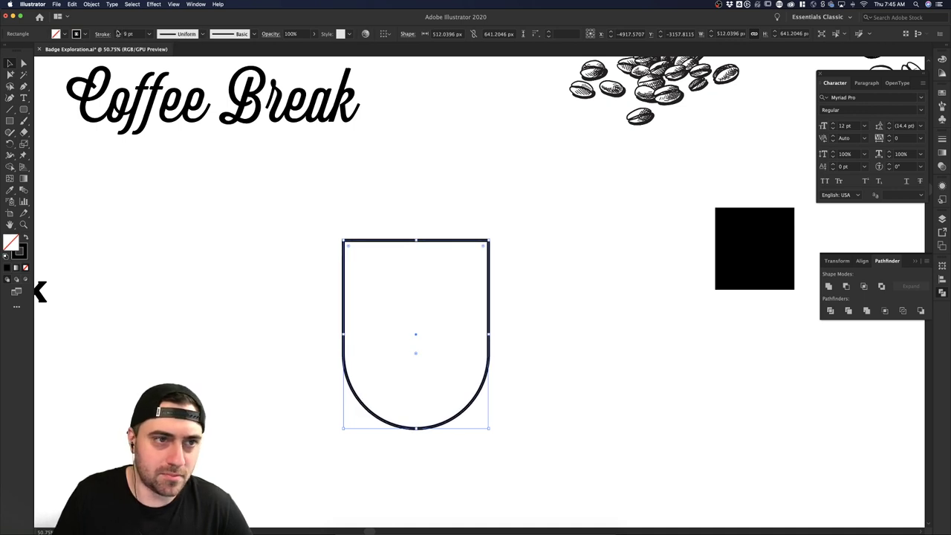
pyautogui.click(118, 32)
pyautogui.click(117, 32)
pyautogui.click(117, 32)
pyautogui.click(117, 33)
pyautogui.click(582, 283)
# - Place a copy of the bold condensed COFFEE BREAK text inside the U shape, just below its upper edge
pyautogui.scroll(-2, 581, 283)
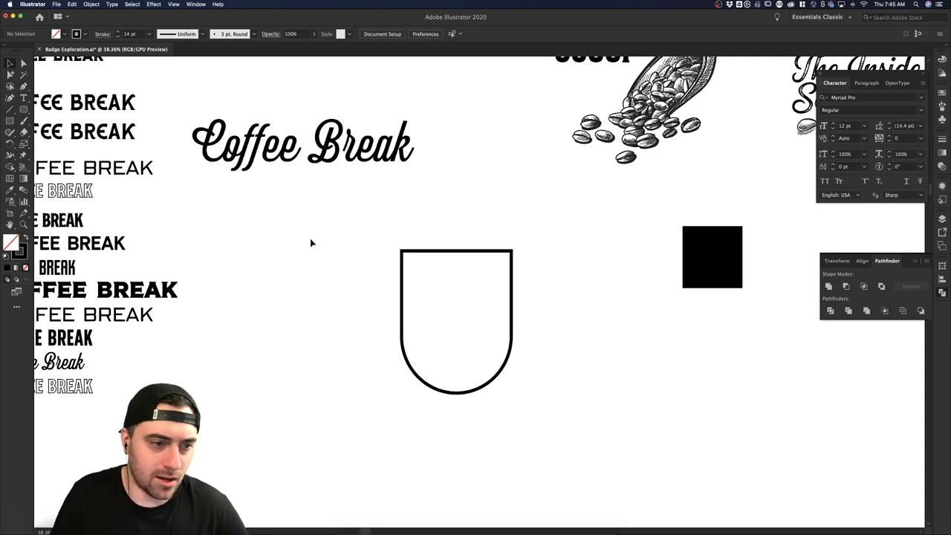
pyautogui.scroll(-2, 312, 243)
pyautogui.moveTo(369, 230); pyautogui.dragTo(293, 279)
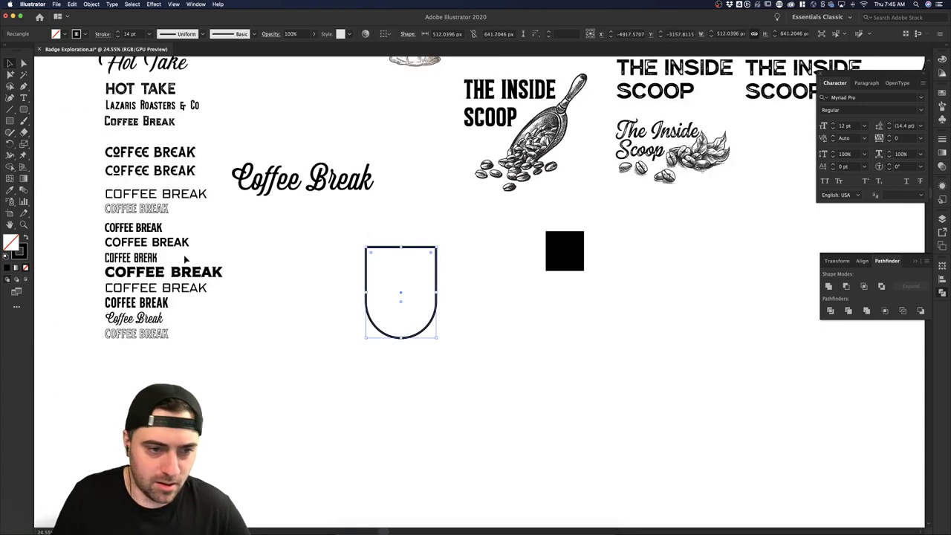
pyautogui.click(293, 278)
pyautogui.moveTo(155, 305); pyautogui.dragTo(433, 252)
pyautogui.click(465, 255)
pyautogui.scroll(1, 465, 255)
pyautogui.click(388, 259)
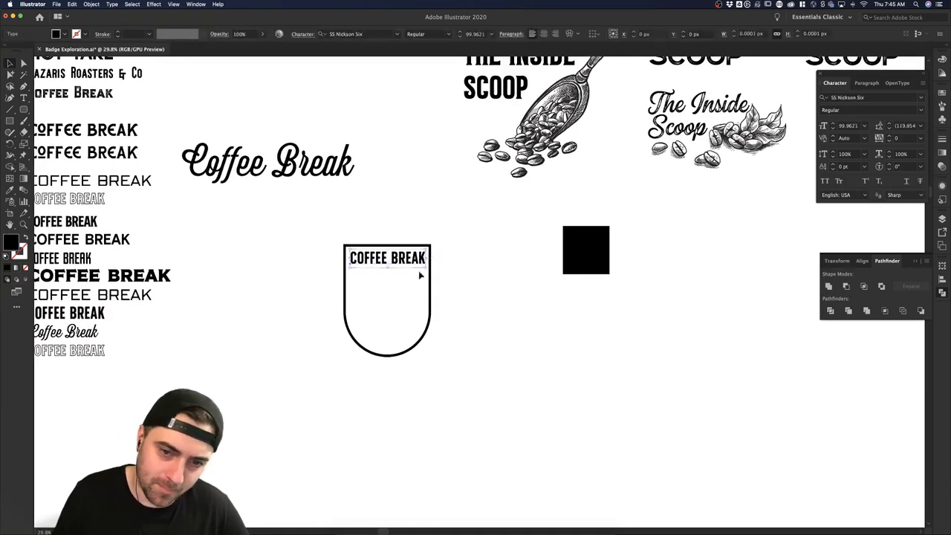
pyautogui.click(521, 272)
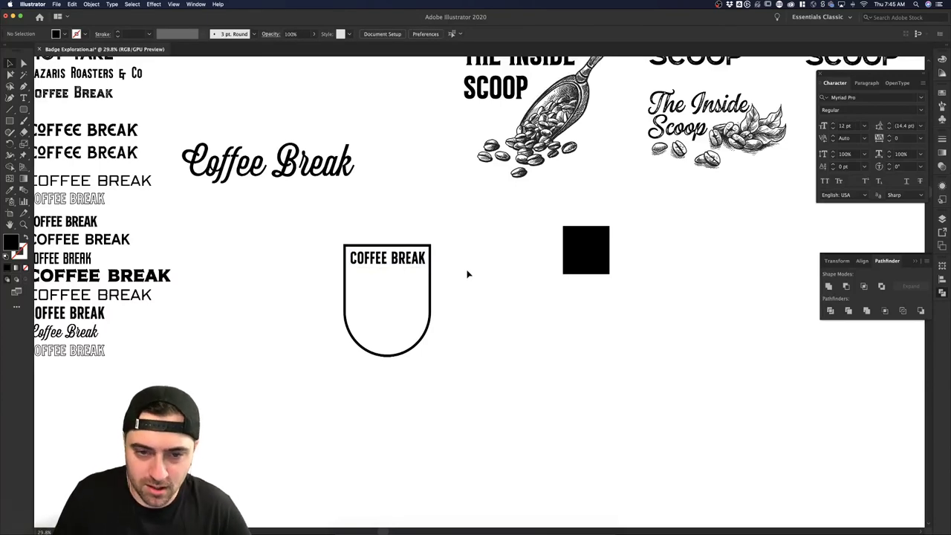
# - Center-align the COFFEE BREAK text's paragraph and center it horizontally on the U shape as key object
pyautogui.click(406, 260)
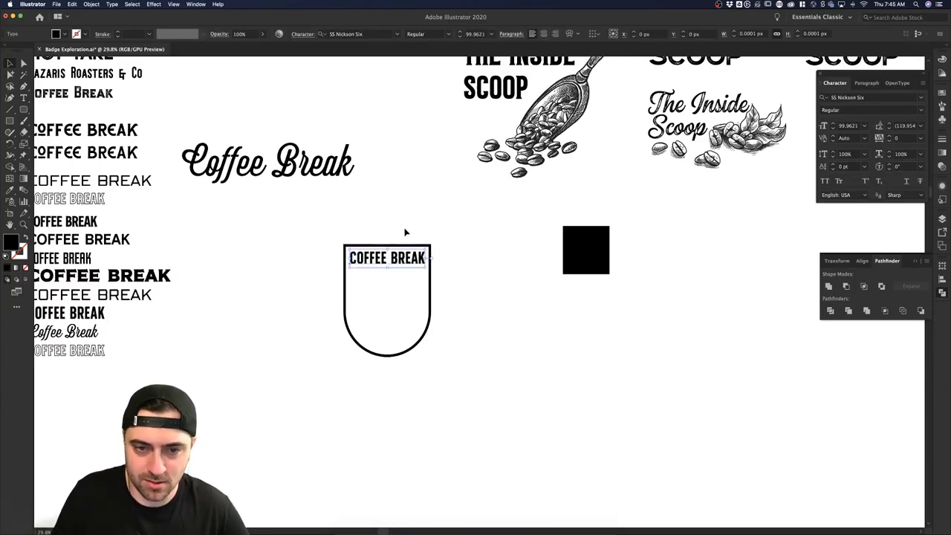
pyautogui.keyDown('shift'); pyautogui.click(401, 246); pyautogui.keyUp('shift')
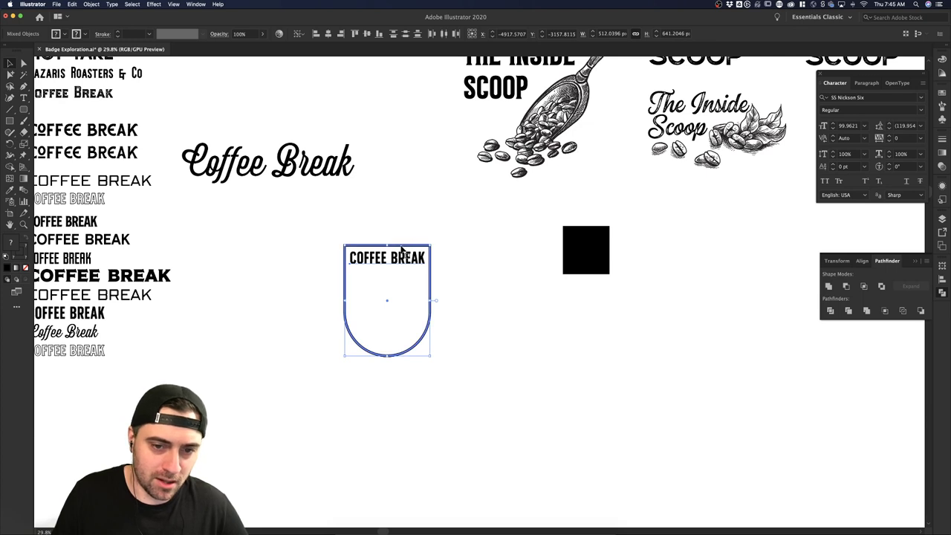
pyautogui.keyDown('shift'); pyautogui.click(403, 248); pyautogui.keyUp('shift')
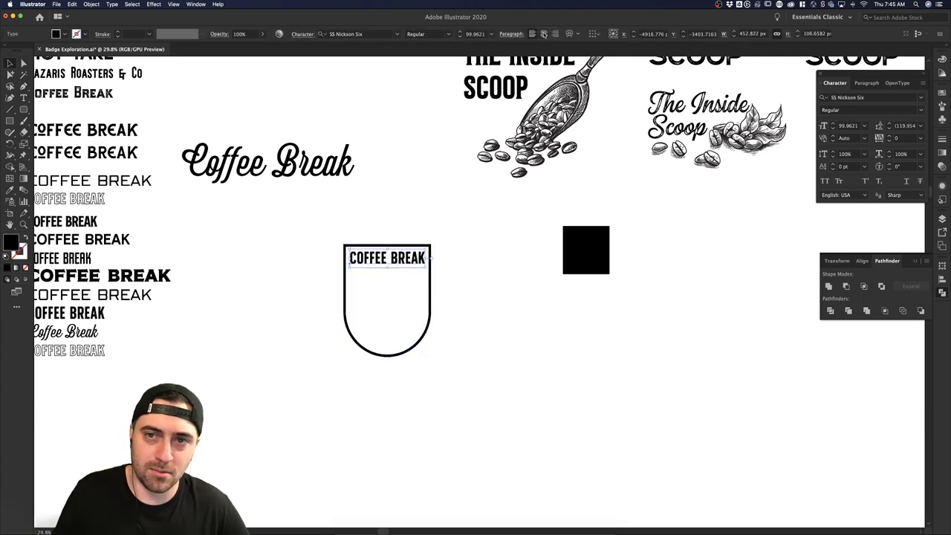
pyautogui.click(543, 34)
pyautogui.keyDown('shift'); pyautogui.click(418, 250); pyautogui.keyUp('shift')
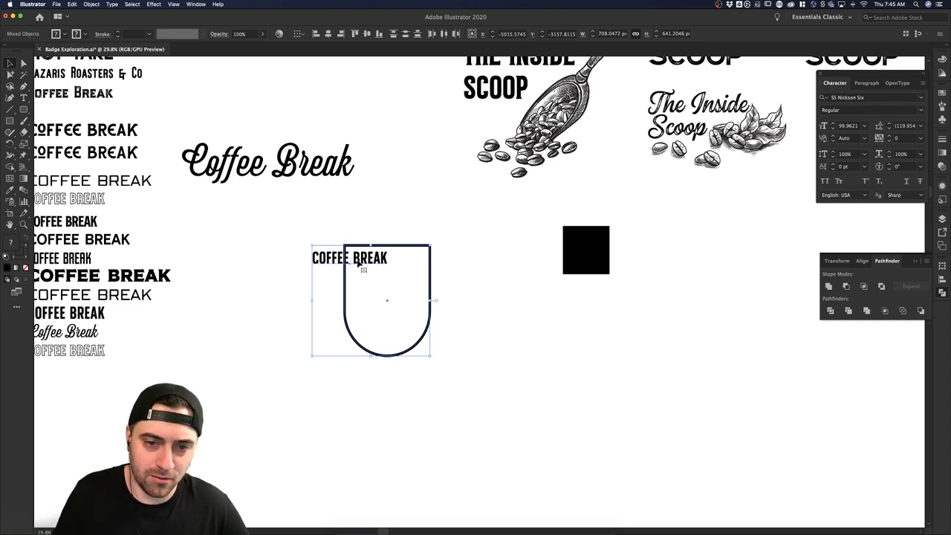
pyautogui.click(409, 250)
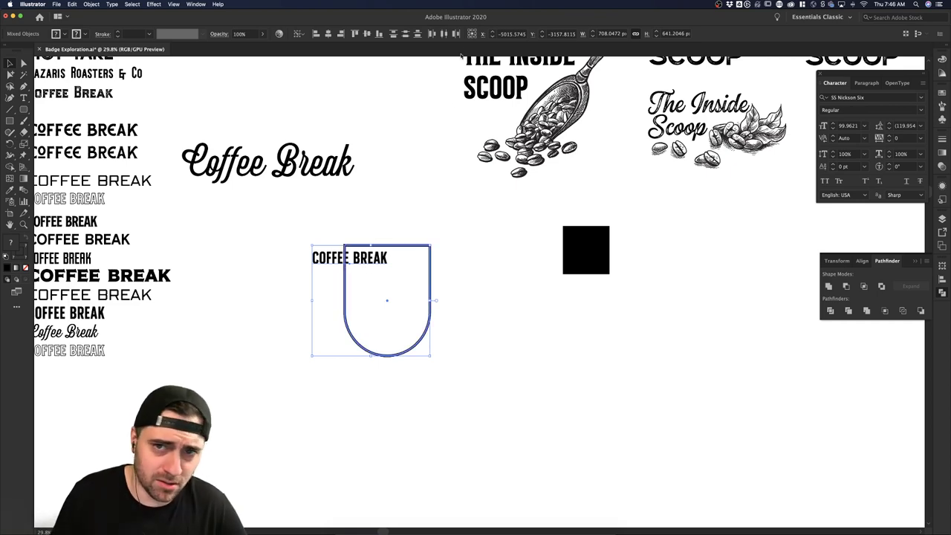
pyautogui.click(328, 35)
pyautogui.click(482, 254)
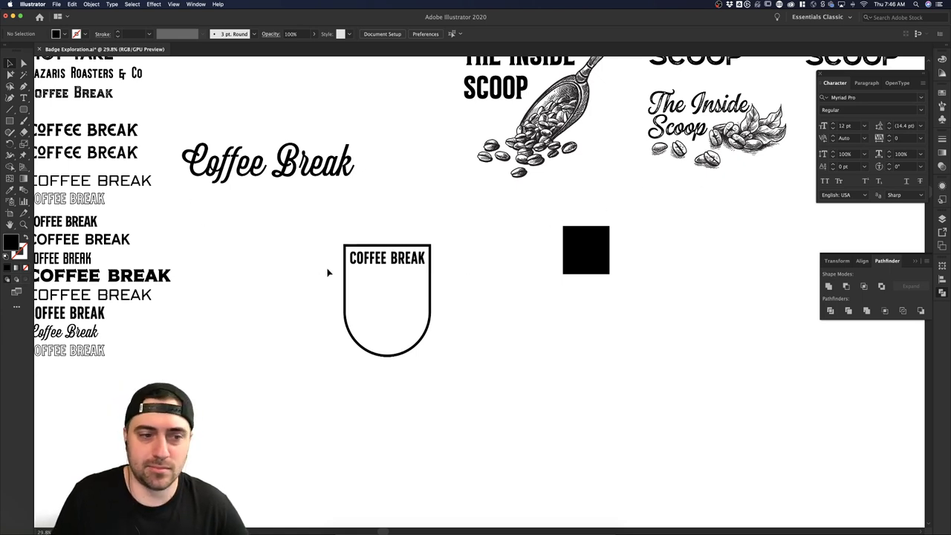
# - Place a copy of the U outline directly to the right of the original and move the black square up and away from it
pyautogui.moveTo(377, 269); pyautogui.dragTo(369, 355)
pyautogui.click(467, 319)
pyautogui.moveTo(428, 330); pyautogui.dragTo(529, 327)
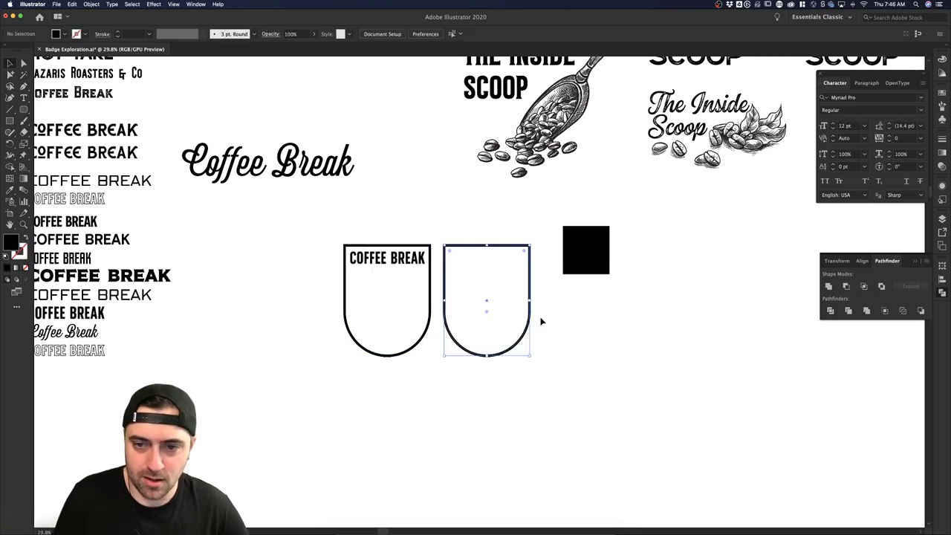
pyautogui.moveTo(601, 264); pyautogui.dragTo(636, 228)
pyautogui.click(510, 187)
pyautogui.click(490, 247)
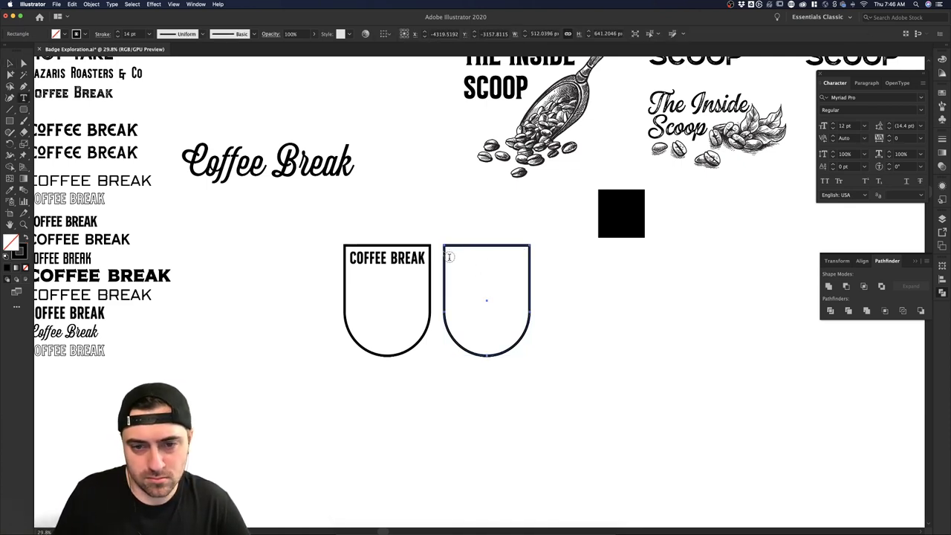
pyautogui.click(24, 99)
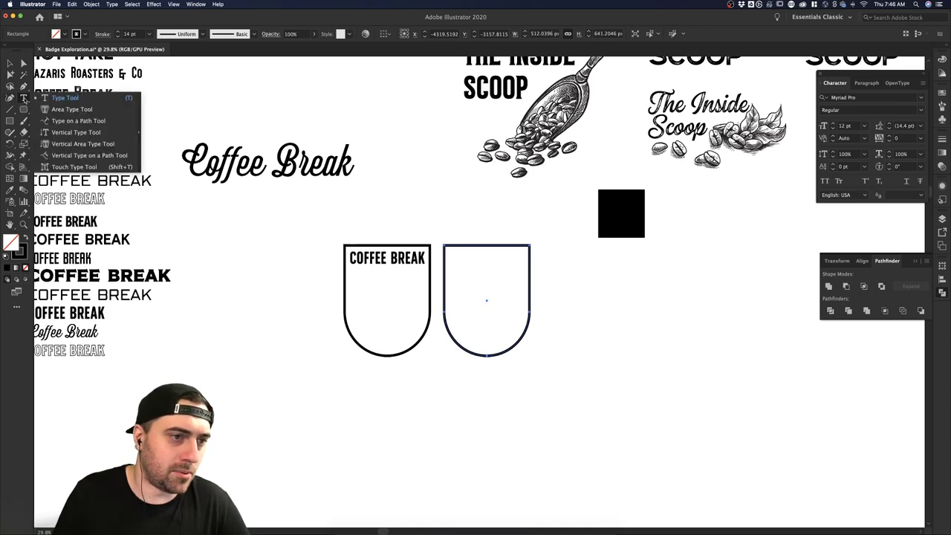
pyautogui.click(81, 121)
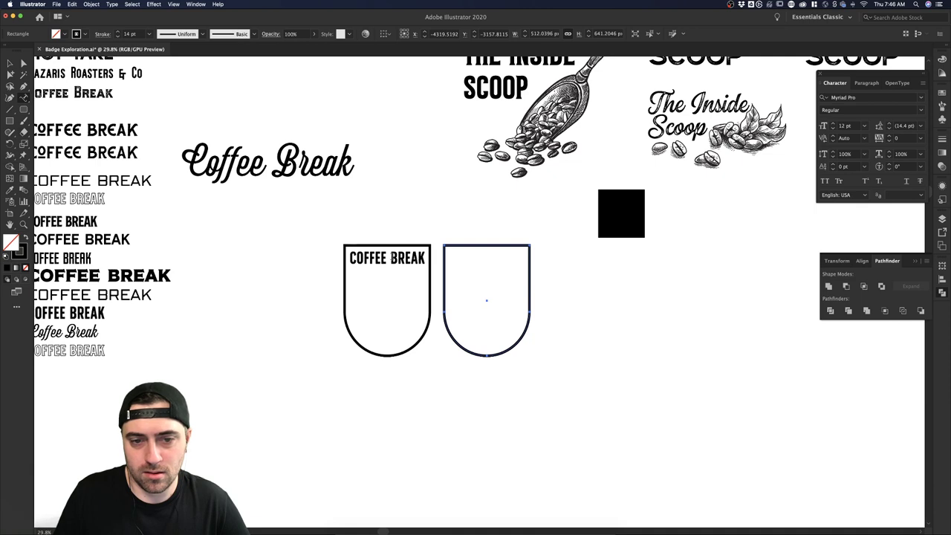
pyautogui.click(10, 64)
pyautogui.click(446, 205)
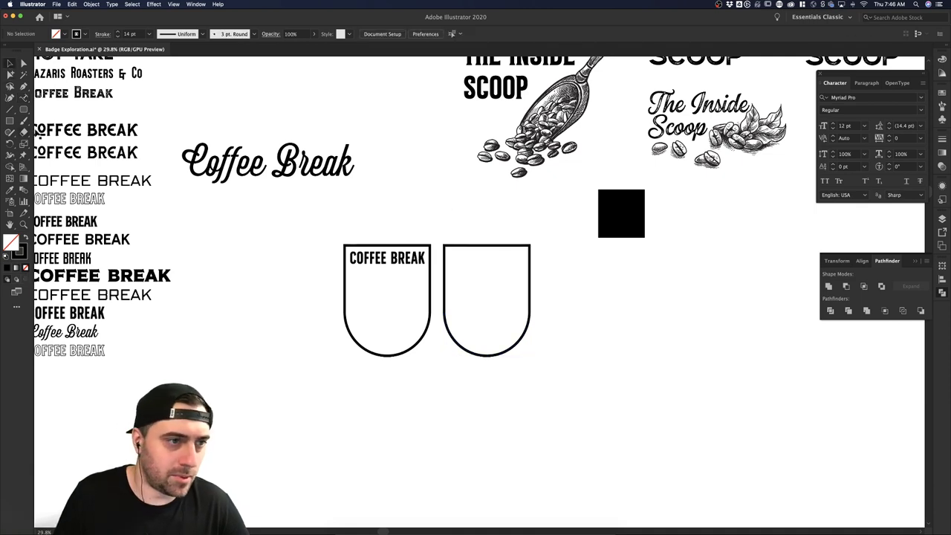
# - Add vertical LOREM IPSUM placeholder text left of the U shapes, matching COFFEE BREAK's SS Nickson Six font and size, and shift it down slightly
pyautogui.click(25, 99)
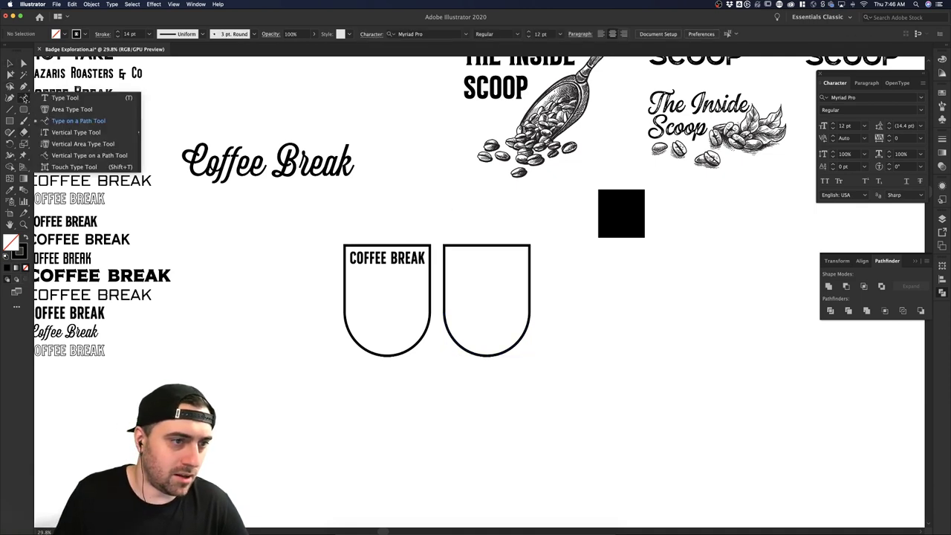
pyautogui.click(98, 133)
pyautogui.click(256, 265)
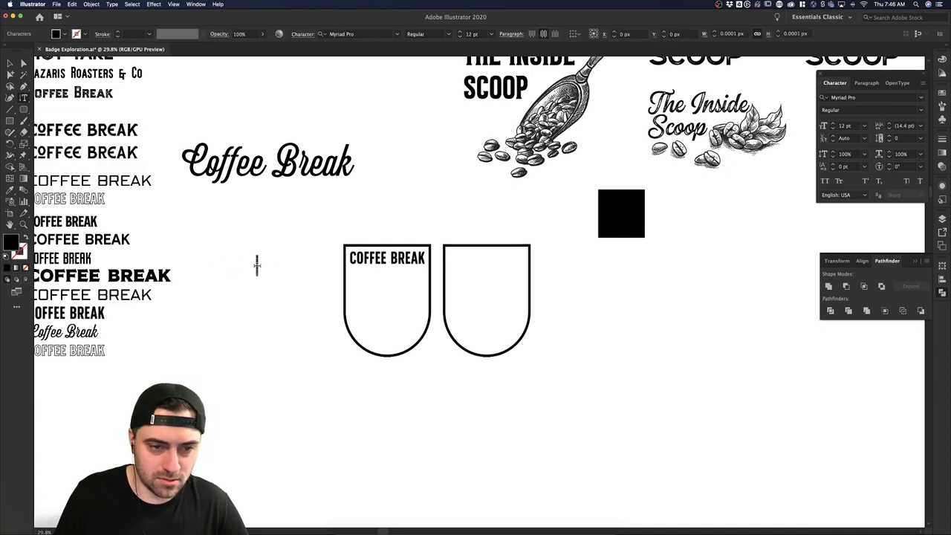
pyautogui.scroll(3, 266, 268)
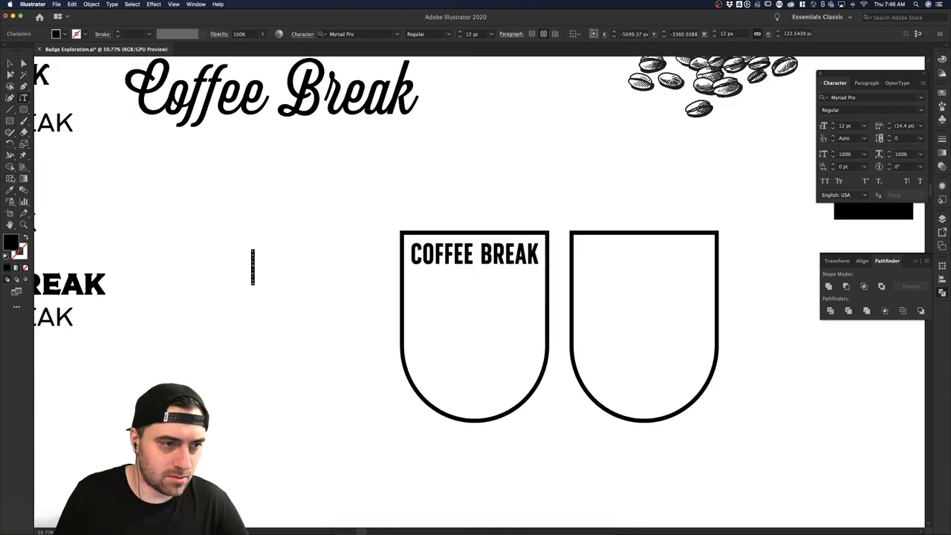
pyautogui.write('LOREM IPSUM')
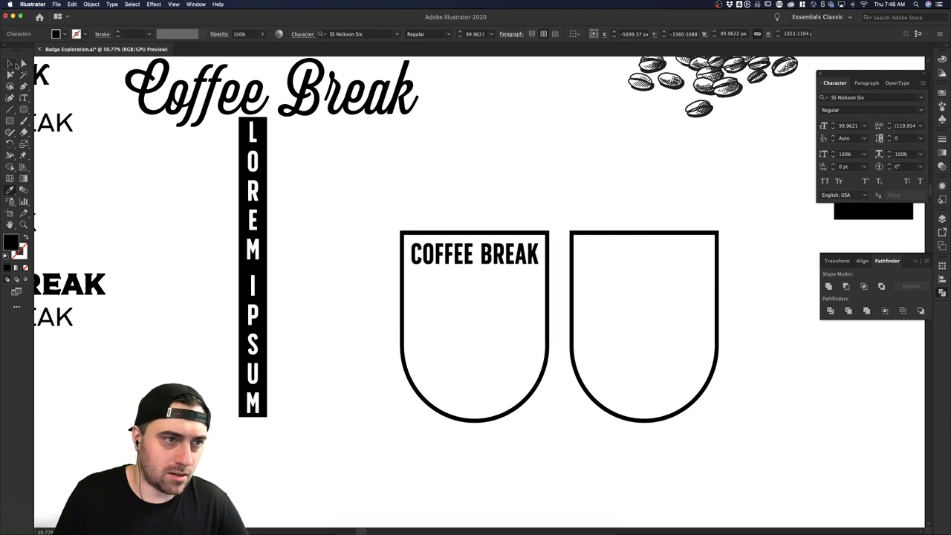
pyautogui.click(10, 64)
pyautogui.moveTo(263, 187); pyautogui.dragTo(265, 228)
# - Replace the vertical placeholder wording with DONUTS
pyautogui.click(246, 261)
pyautogui.click(251, 261)
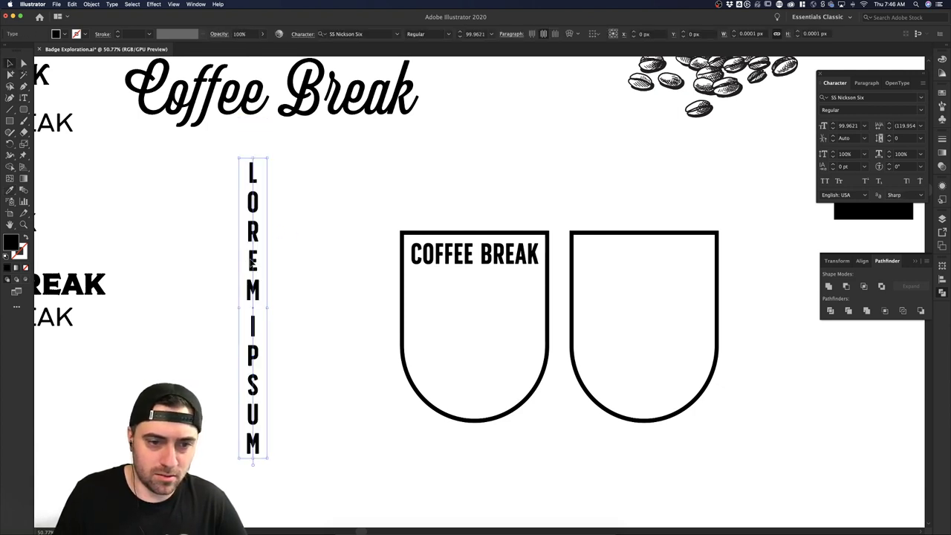
pyautogui.doubleClick(251, 261)
pyautogui.press('super+a')
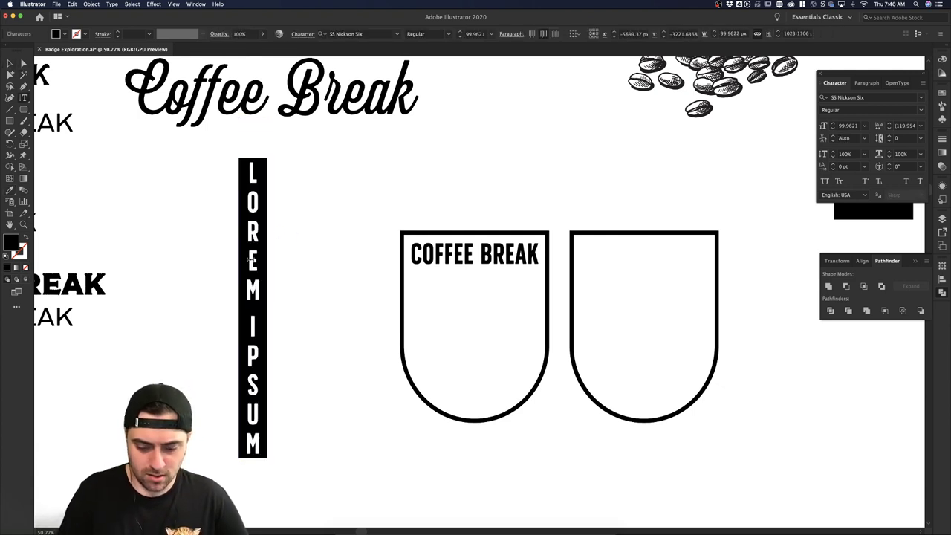
pyautogui.write('DONUTS')
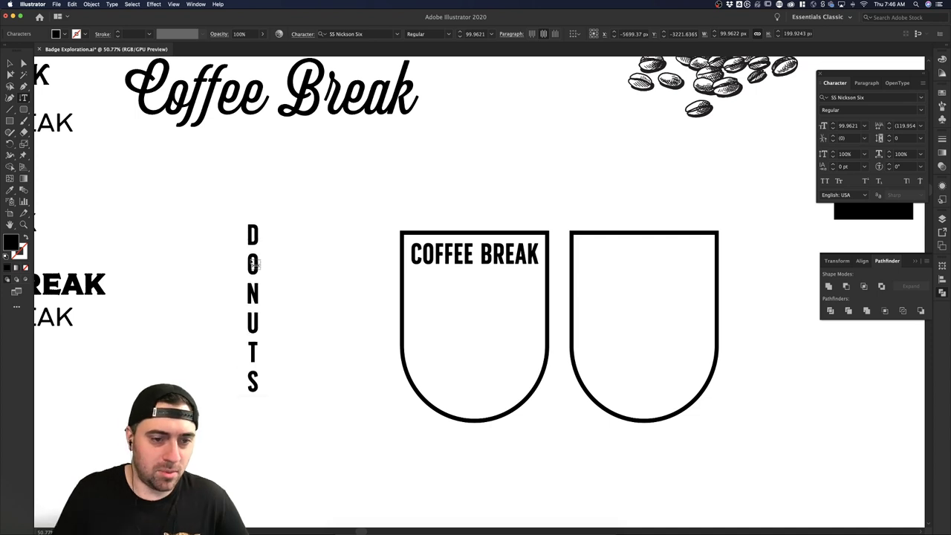
pyautogui.click(11, 64)
pyautogui.click(332, 283)
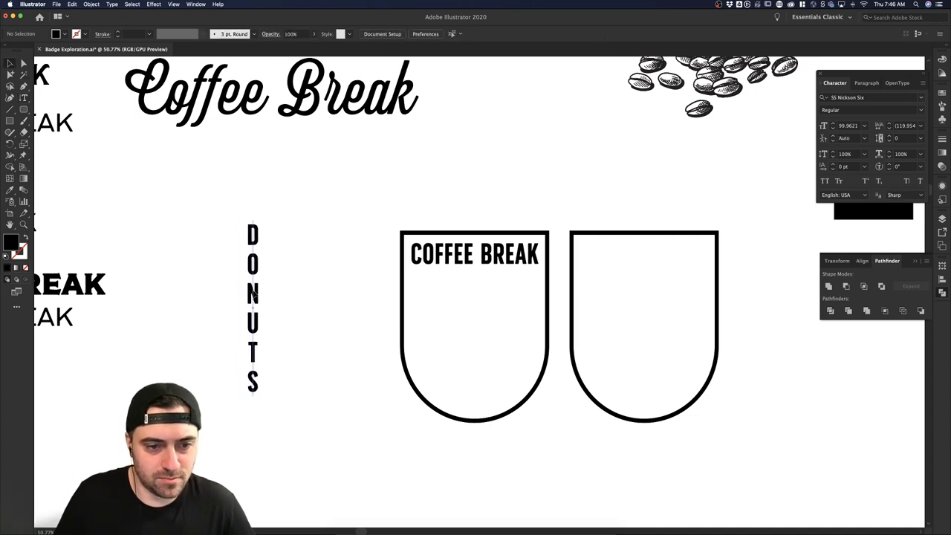
# - Place a copy of the vertical DONUTS text between the original and the first U, and change its wording to FREE WIFI
pyautogui.moveTo(252, 296); pyautogui.dragTo(360, 296)
pyautogui.doubleClick(360, 262)
pyautogui.press('super+a')
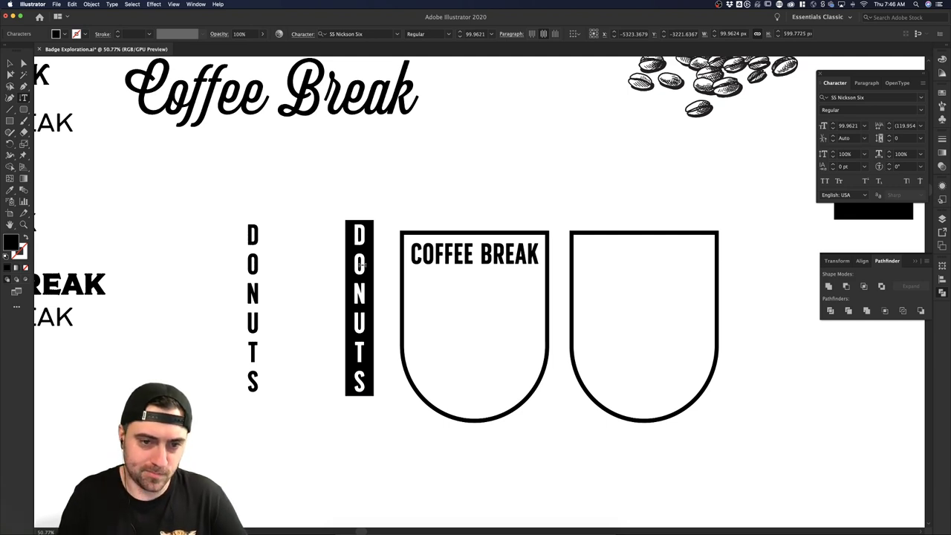
pyautogui.write('FREE WIFI')
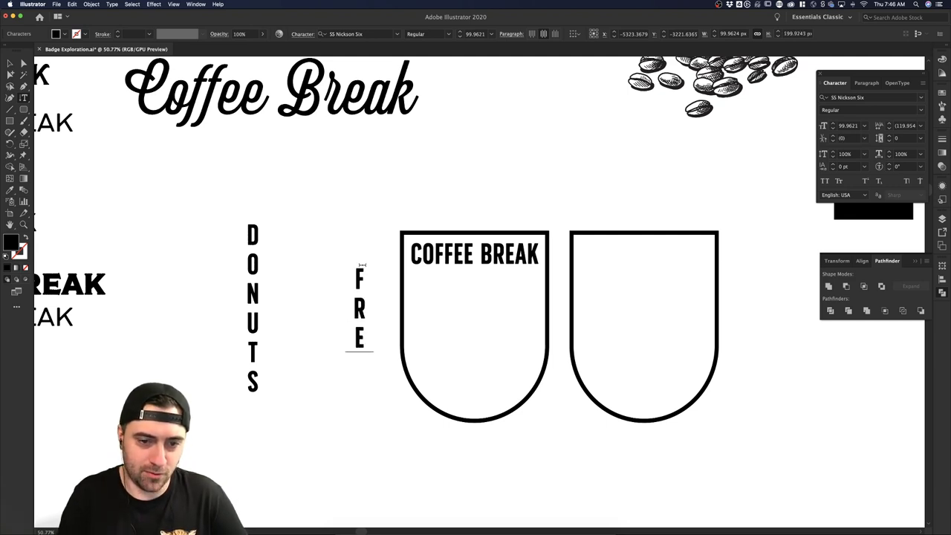
pyautogui.click(363, 314)
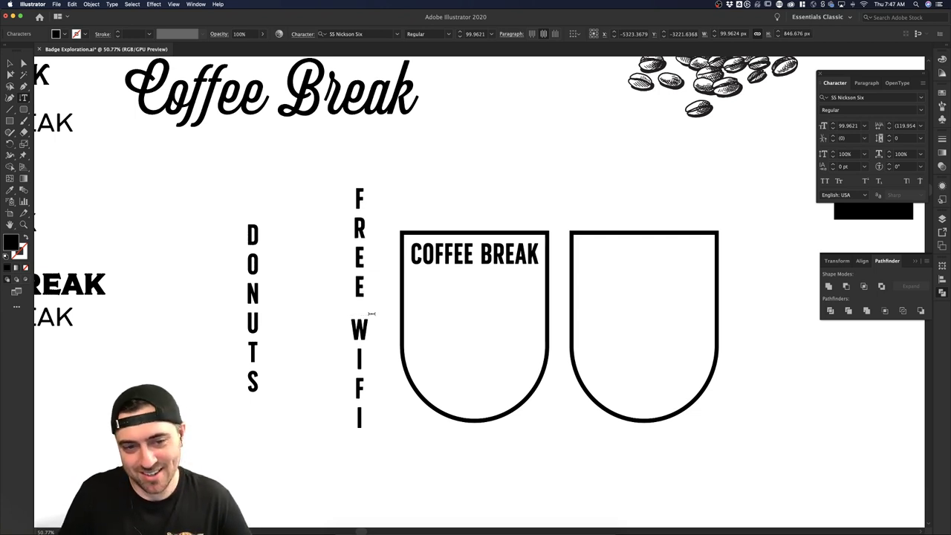
# - Replace the FREE WIFI wording with CRONUTS
pyautogui.press('super+z')
pyautogui.moveTo(355, 199); pyautogui.dragTo(382, 421)
pyautogui.write('CRONUTS')
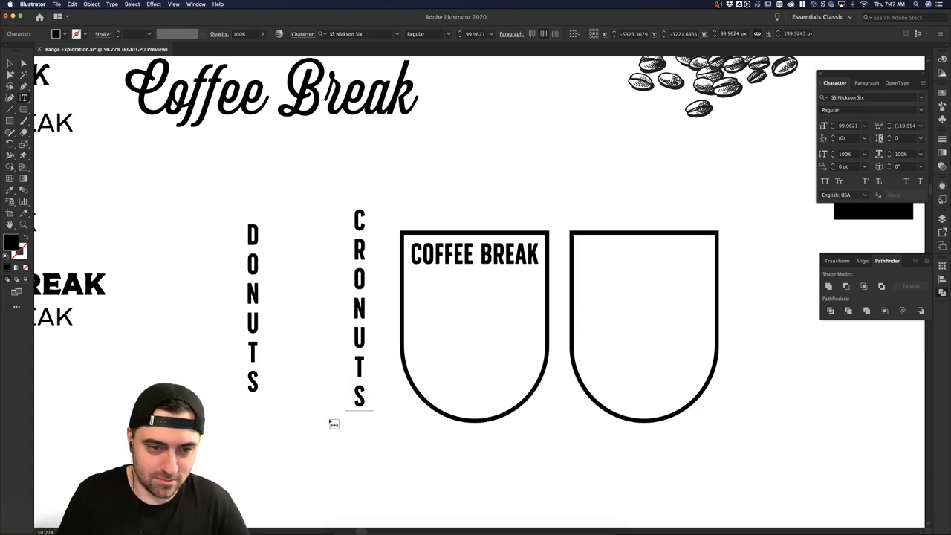
pyautogui.press('Escape')
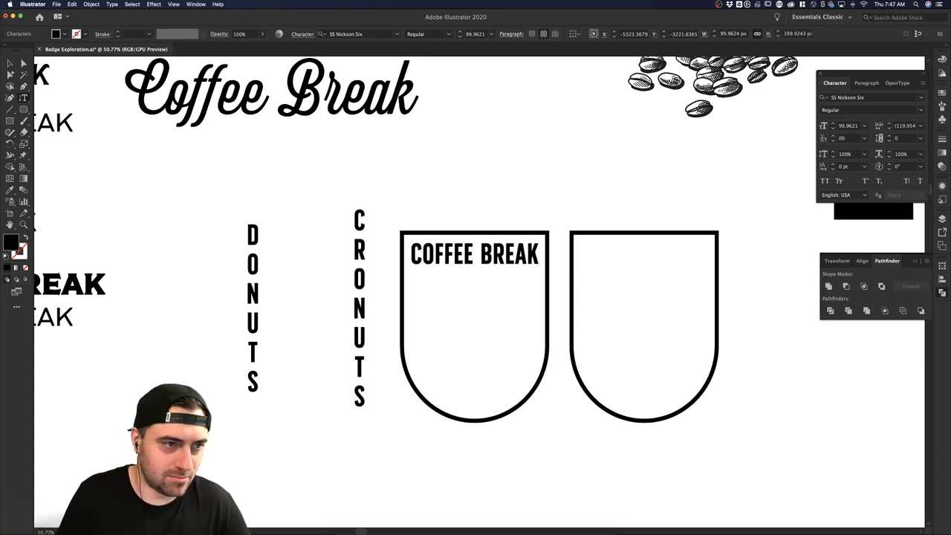
pyautogui.click(10, 65)
pyautogui.click(344, 249)
pyautogui.click(253, 256)
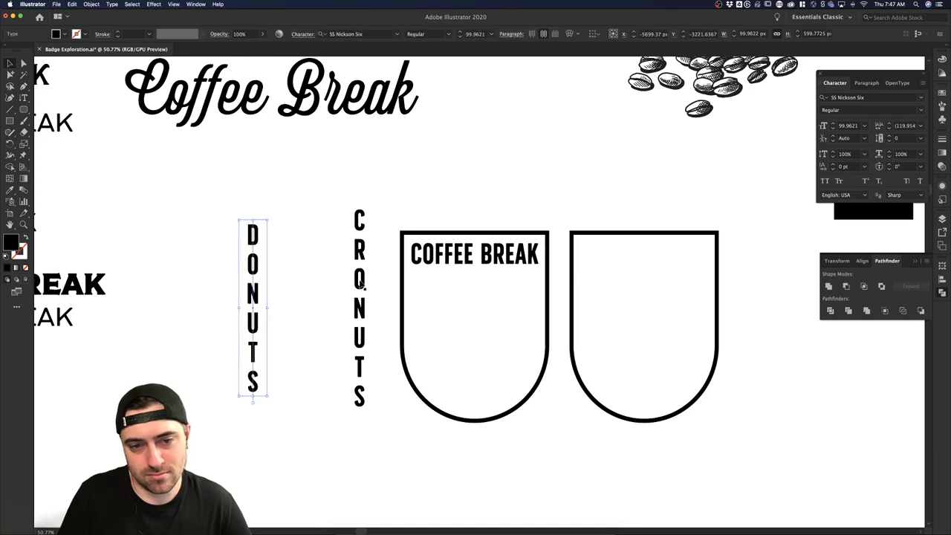
pyautogui.click(362, 281)
pyautogui.click(256, 316)
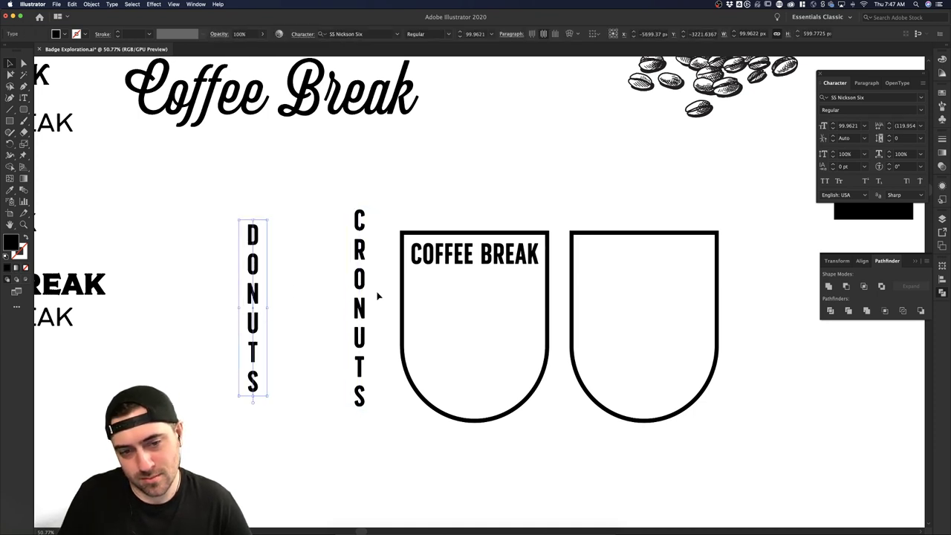
pyautogui.click(360, 297)
pyautogui.keyDown('shift'); pyautogui.click(257, 305); pyautogui.keyUp('shift')
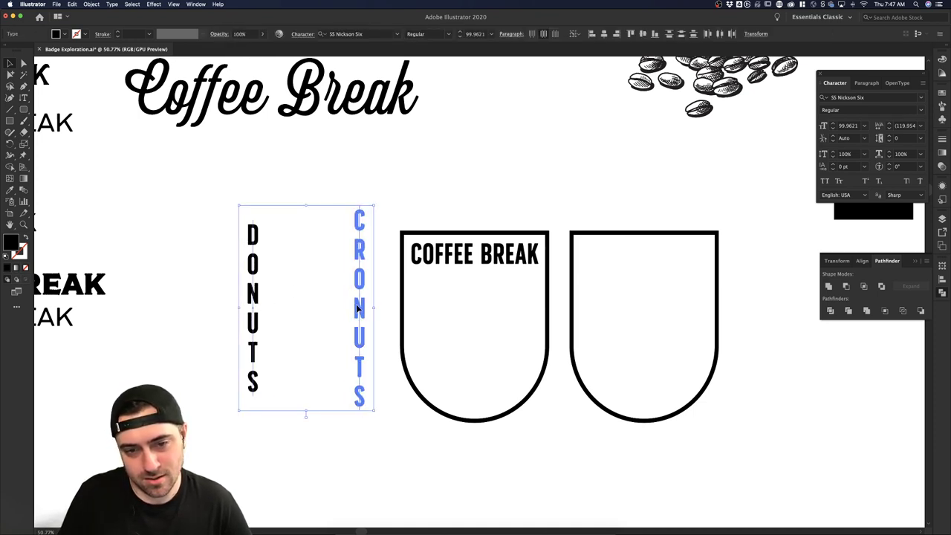
pyautogui.click(382, 404)
# - Place two vertical DONUTS copies, scaled to about 45 pt, inside the first U along its left and right sides below COFFEE BREAK
pyautogui.moveTo(237, 365); pyautogui.dragTo(433, 365)
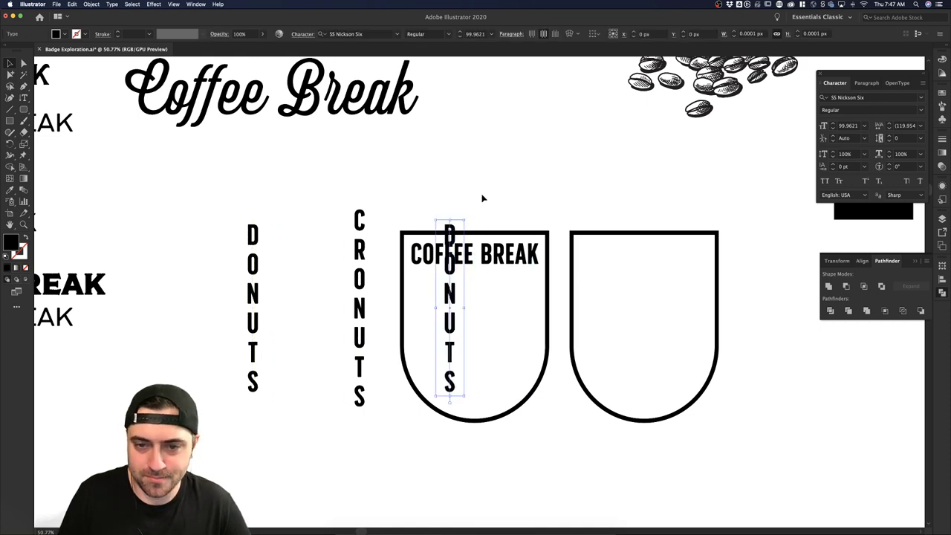
pyautogui.moveTo(467, 219); pyautogui.dragTo(458, 256)
pyautogui.moveTo(452, 305); pyautogui.dragTo(415, 304)
pyautogui.click(448, 199)
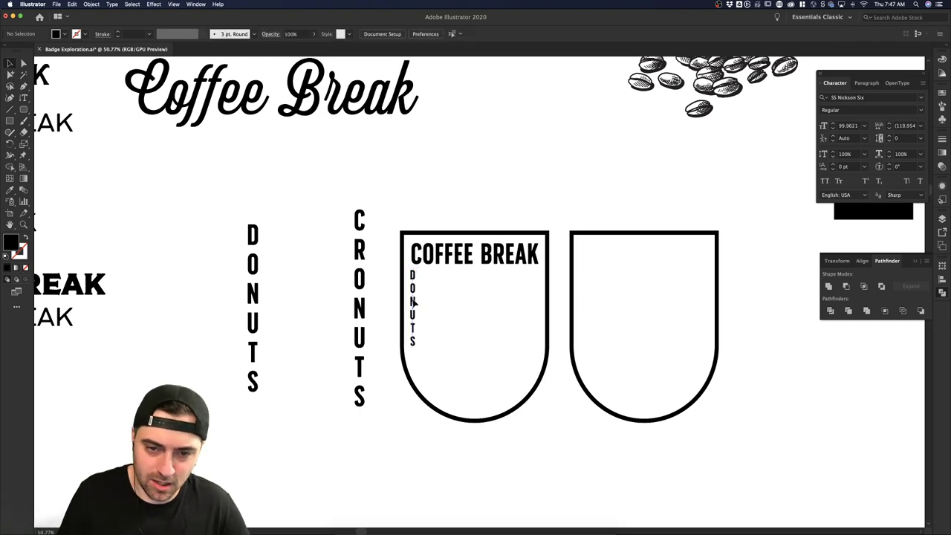
pyautogui.click(438, 204)
pyautogui.moveTo(415, 330); pyautogui.dragTo(537, 339)
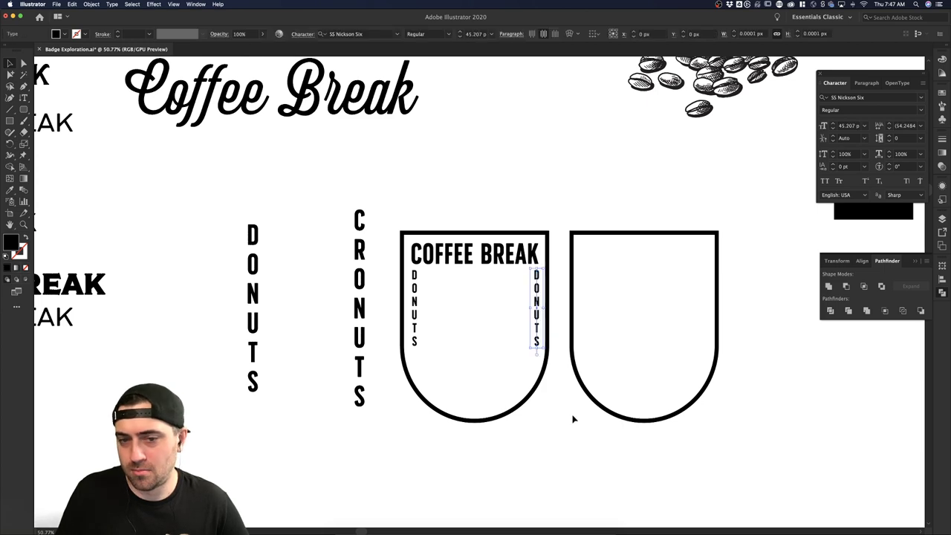
# - Move the two small vertical DONUTS texts out of the first U to the empty area above it
pyautogui.click(573, 419)
pyautogui.scroll(-3, 580, 427)
pyautogui.hscroll(1, 580, 428)
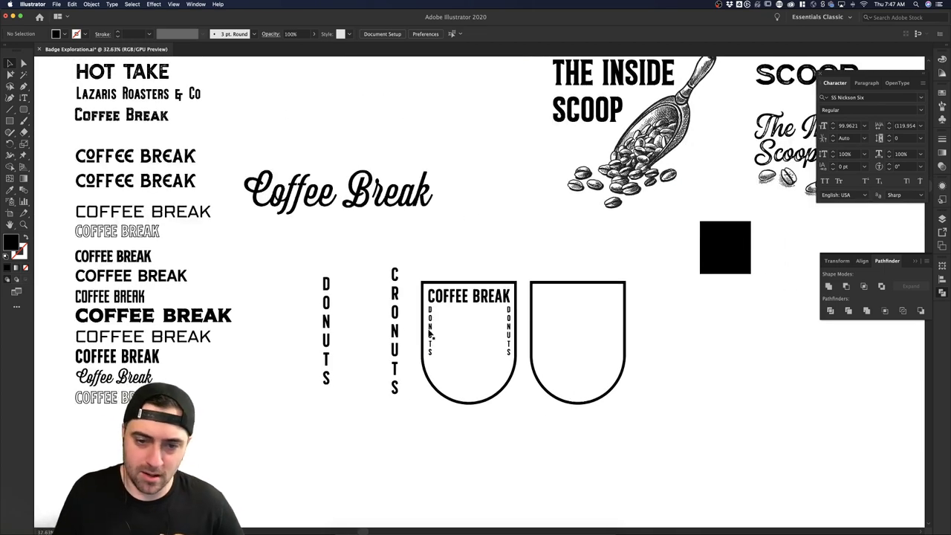
pyautogui.click(431, 332)
pyautogui.keyDown('shift'); pyautogui.click(509, 331); pyautogui.keyUp('shift')
pyautogui.moveTo(509, 331); pyautogui.dragTo(542, 224)
pyautogui.click(558, 248)
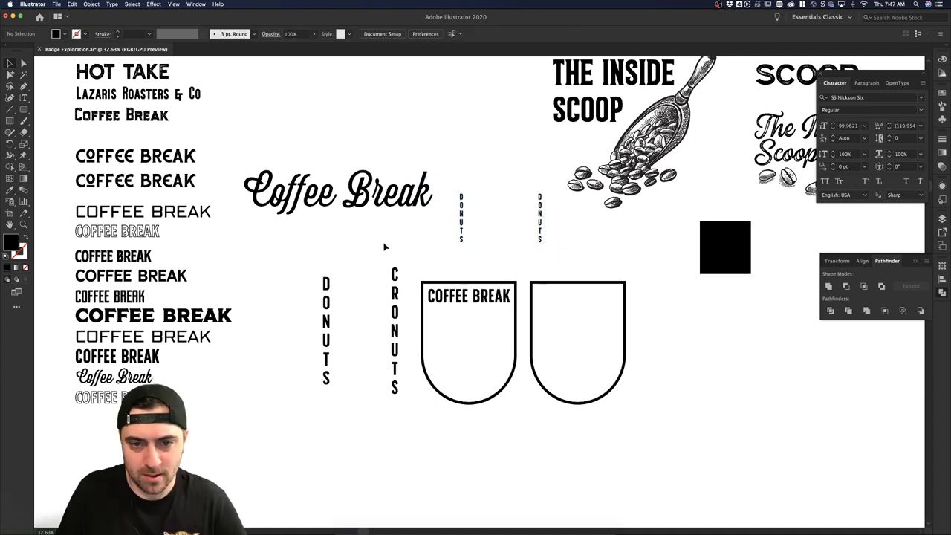
# - Place a copy of the large script Coffee Break text below the vertical words and change its wording to Established
pyautogui.moveTo(323, 201); pyautogui.dragTo(364, 502)
pyautogui.tripleClick(361, 495)
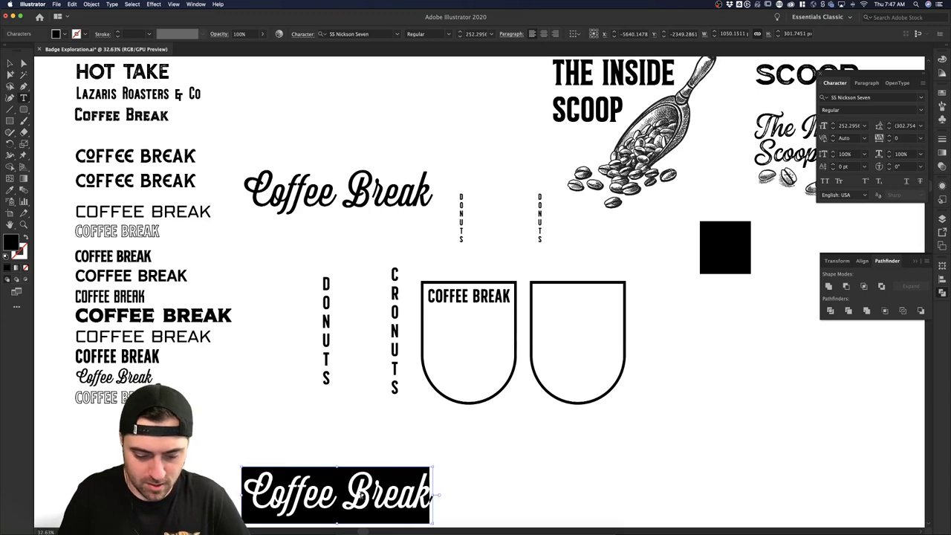
pyautogui.write('Establ')
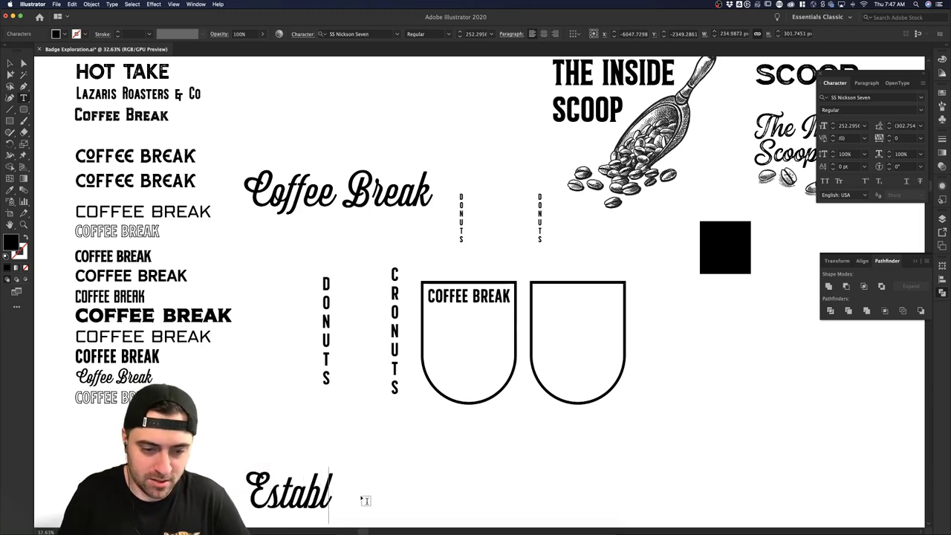
pyautogui.write('ished')
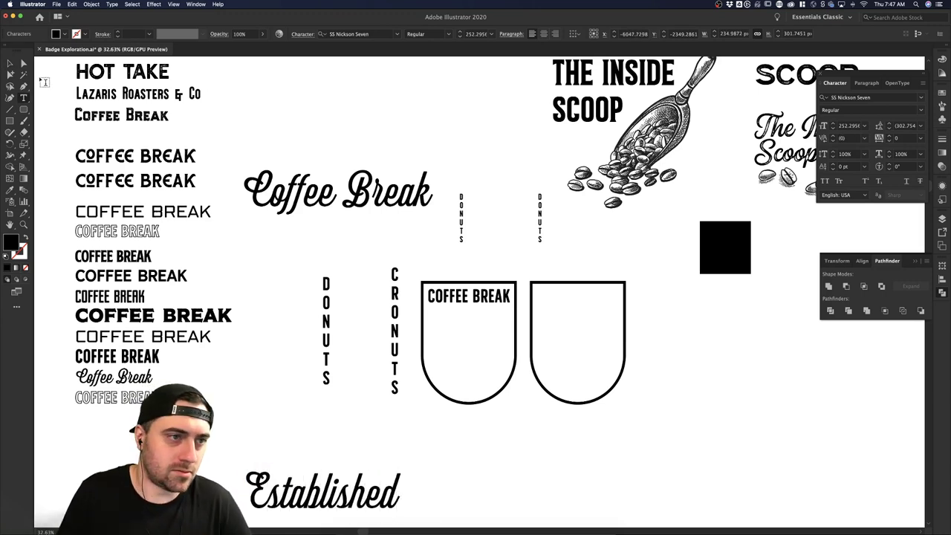
pyautogui.press('Escape')
pyautogui.click(535, 463)
pyautogui.scroll(-3, 566, 443)
pyautogui.scroll(-3, 566, 443)
pyautogui.hscroll(2, 593, 400)
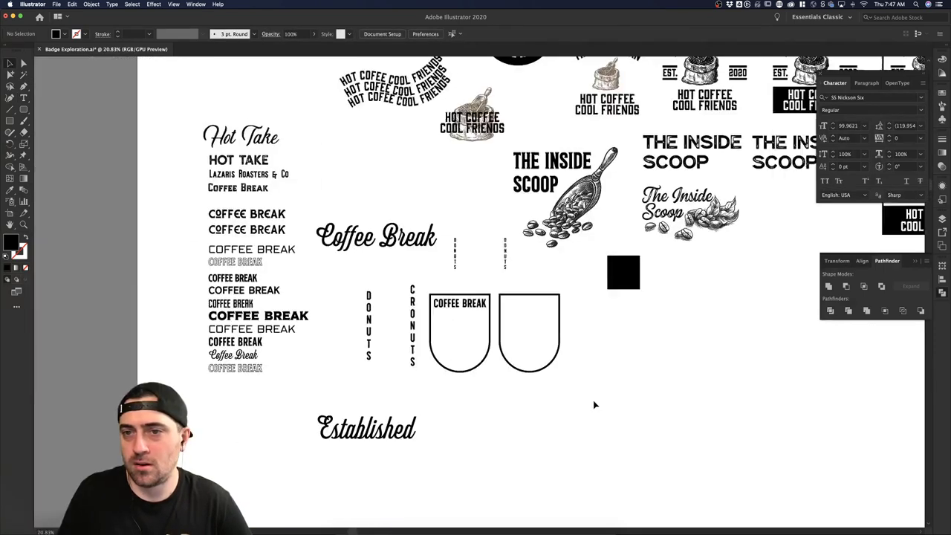
pyautogui.hscroll(3, 740, 186)
pyautogui.scroll(1, 739, 185)
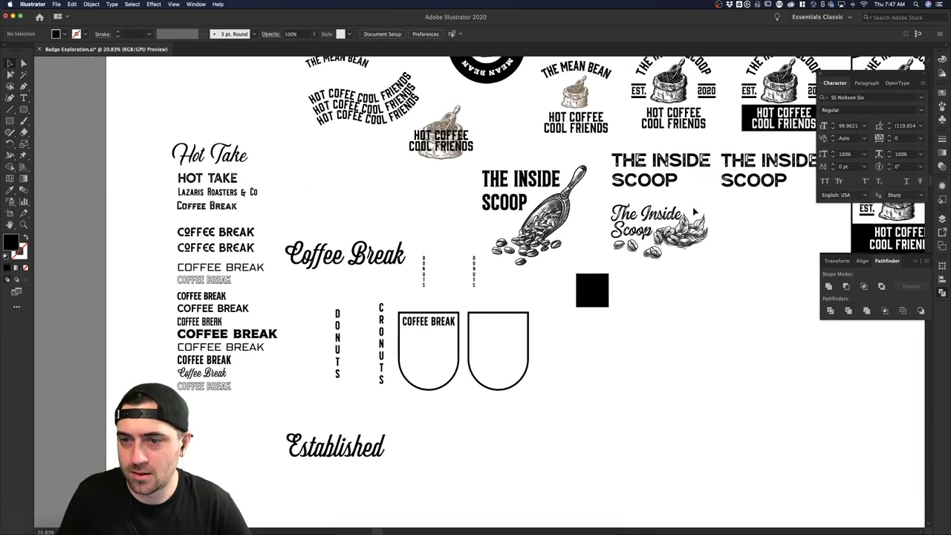
pyautogui.hscroll(-3, 588, 259)
pyautogui.scroll(-1, 588, 260)
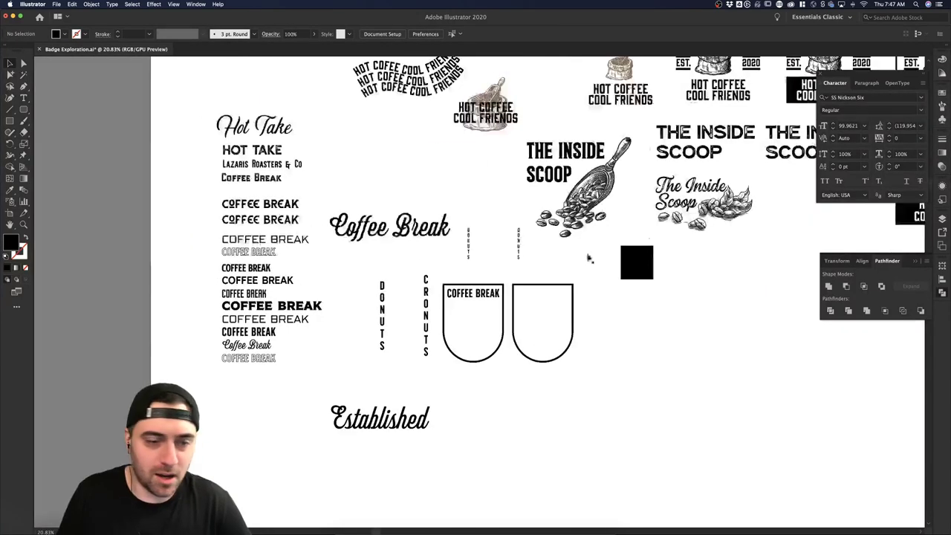
# - Place a copy of Established, scaled to about 88 pt, below the first U and another inside it reworded to 2020
pyautogui.scroll(3, 441, 435)
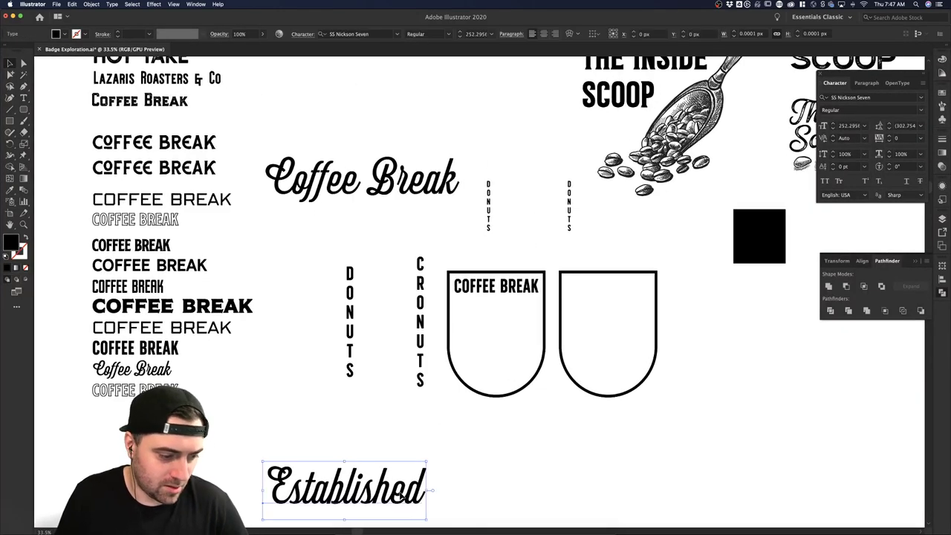
pyautogui.moveTo(405, 497); pyautogui.dragTo(568, 430)
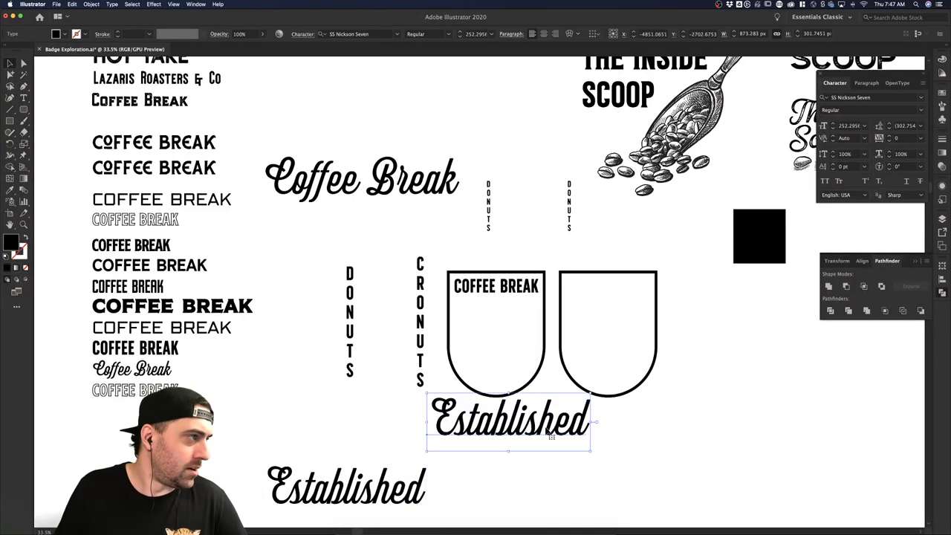
pyautogui.moveTo(591, 394); pyautogui.dragTo(511, 342)
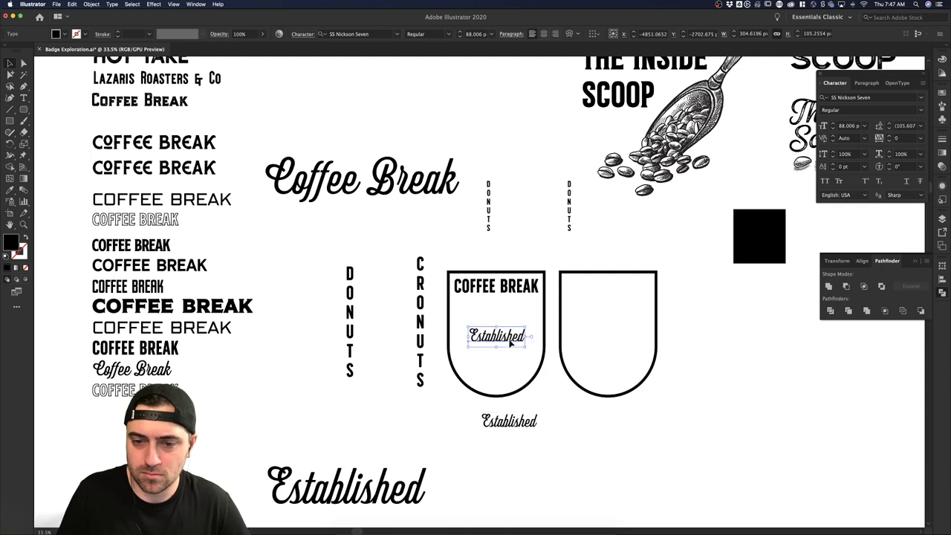
pyautogui.doubleClick(512, 336)
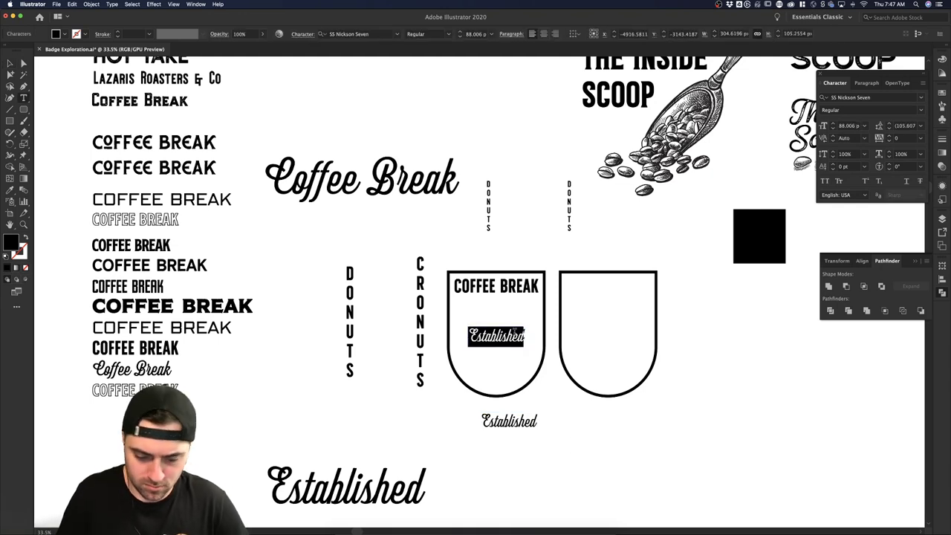
pyautogui.write('2020')
pyautogui.press('super+a')
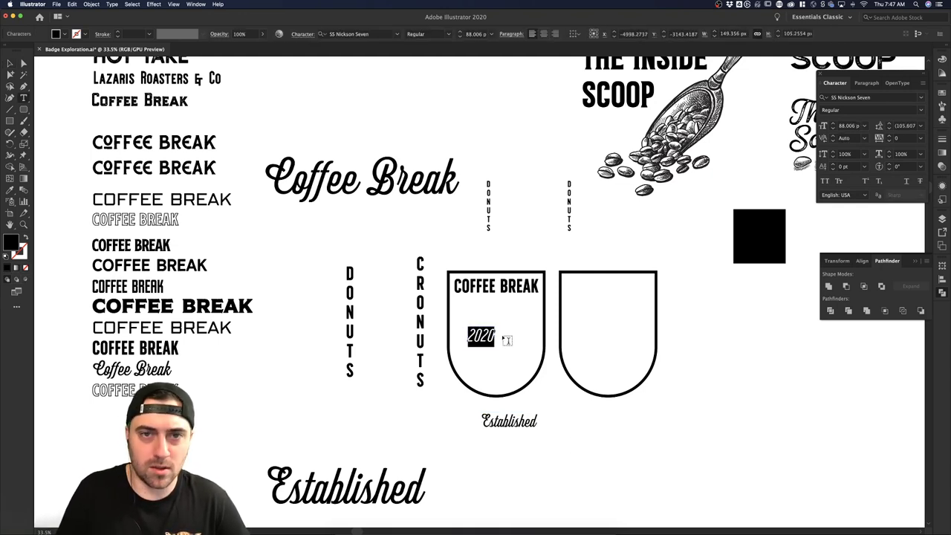
pyautogui.click(349, 34)
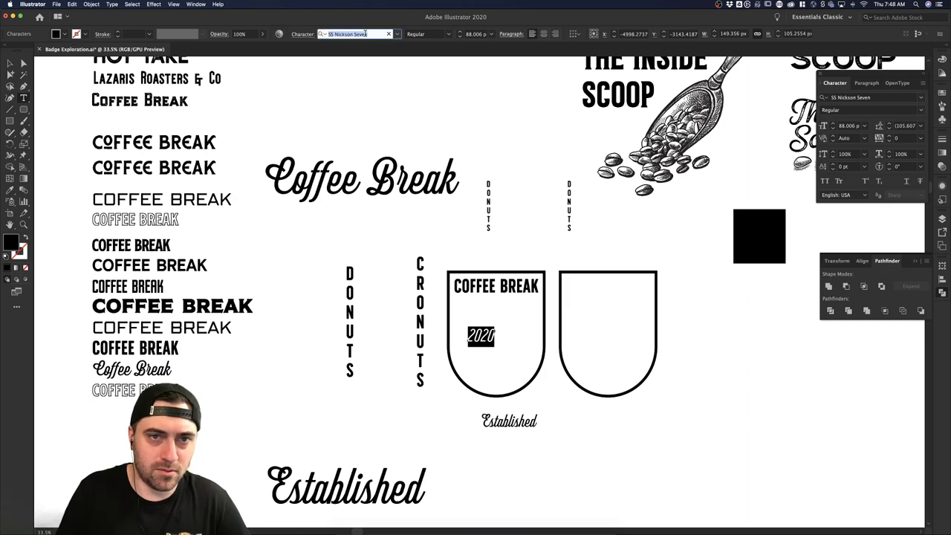
pyautogui.write('wisd')
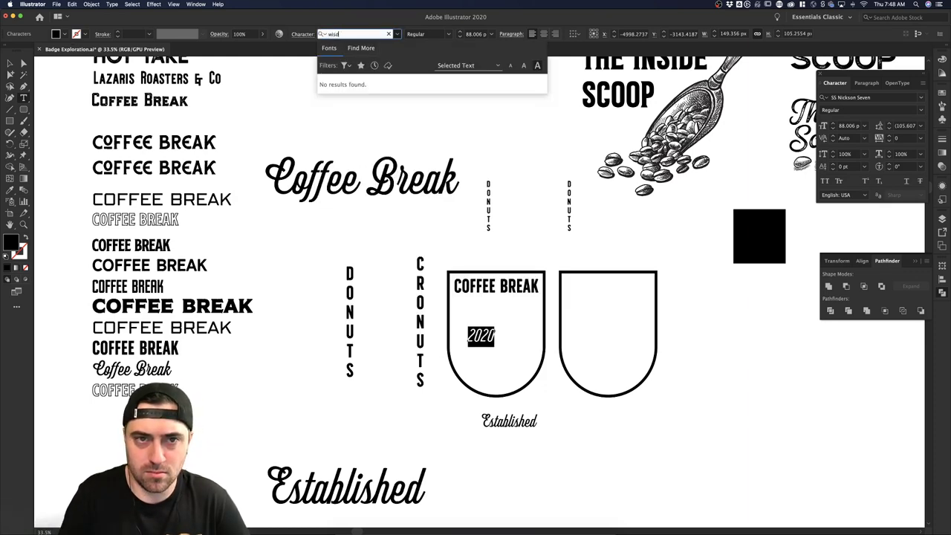
pyautogui.press('BackSpace')
pyautogui.press('BackSpace')
pyautogui.press('BackSpace')
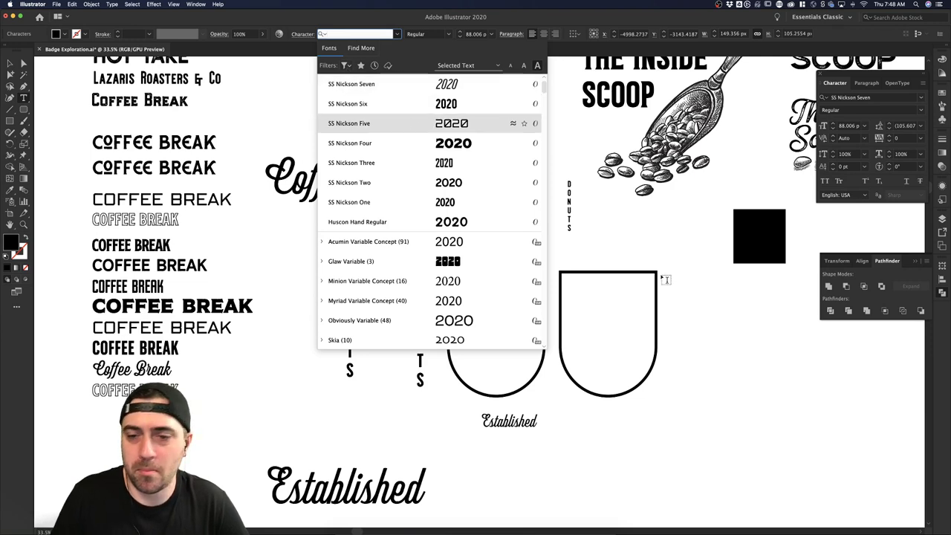
pyautogui.keyDown('super'); pyautogui.click(591, 249); pyautogui.keyUp('super')
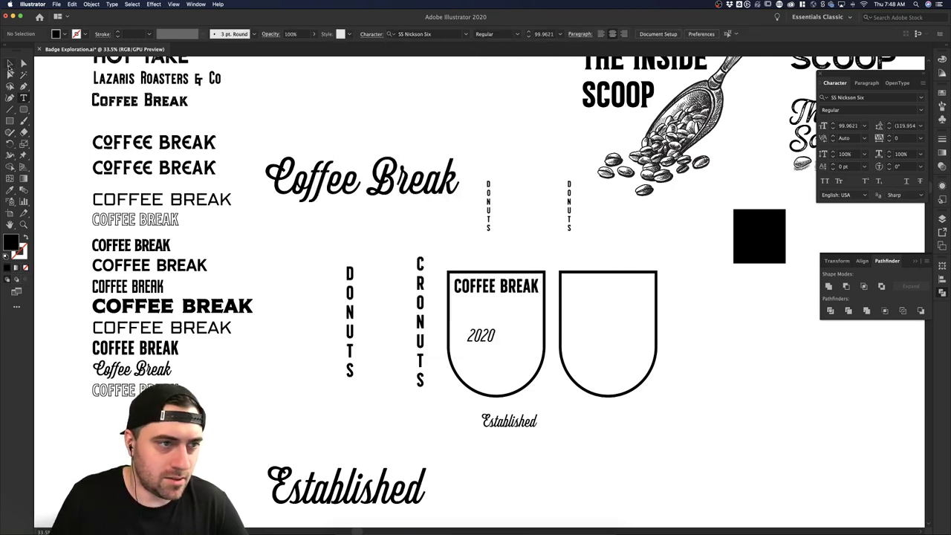
# - Move the 2020 text and the small Established text together to the area beside the large vertical DONUTS, away from the U shapes
pyautogui.click(10, 64)
pyautogui.click(507, 422)
pyautogui.keyDown('shift'); pyautogui.click(481, 338); pyautogui.keyUp('shift')
pyautogui.moveTo(480, 338); pyautogui.dragTo(260, 246)
pyautogui.click(369, 275)
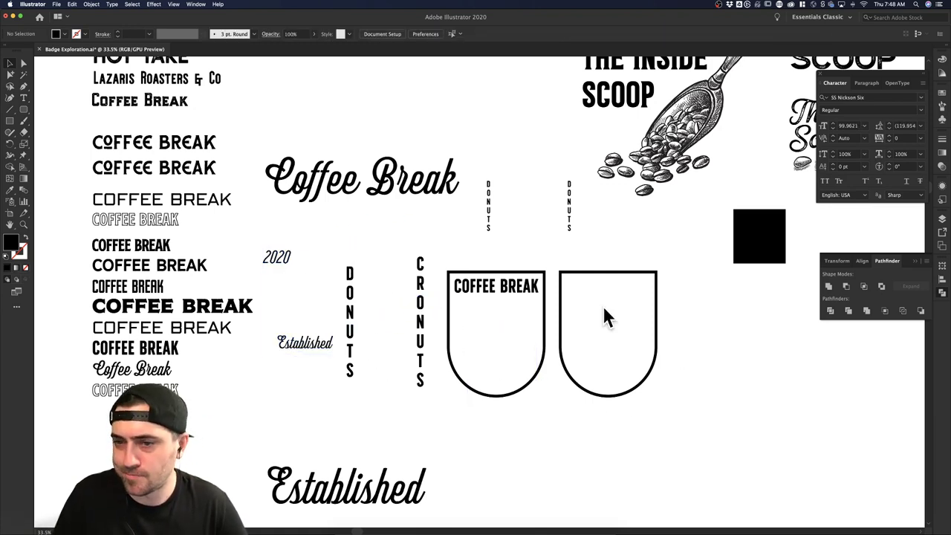
# - Copy the single coffee bean lowest in the scoop illustration and paste it outside that group, over the first U
pyautogui.doubleClick(648, 192)
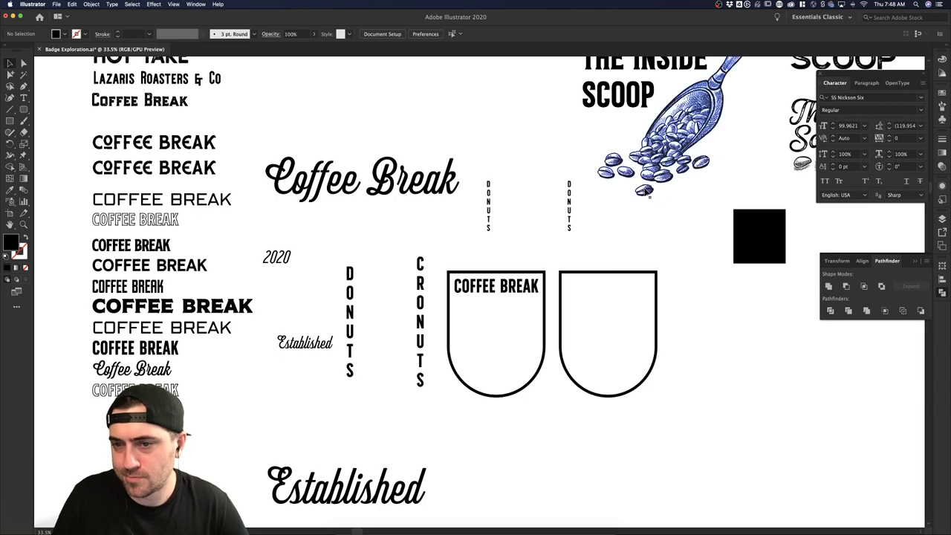
pyautogui.doubleClick(626, 191)
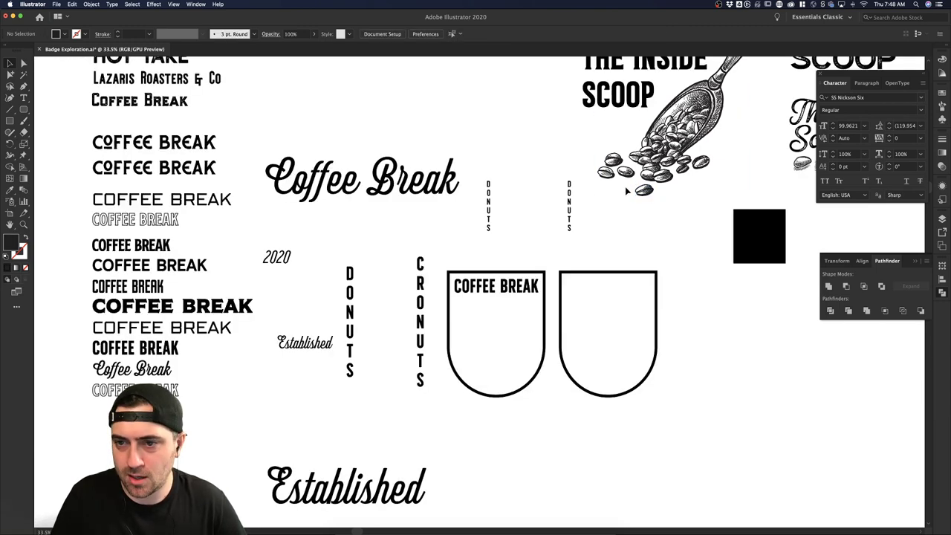
pyautogui.doubleClick(645, 192)
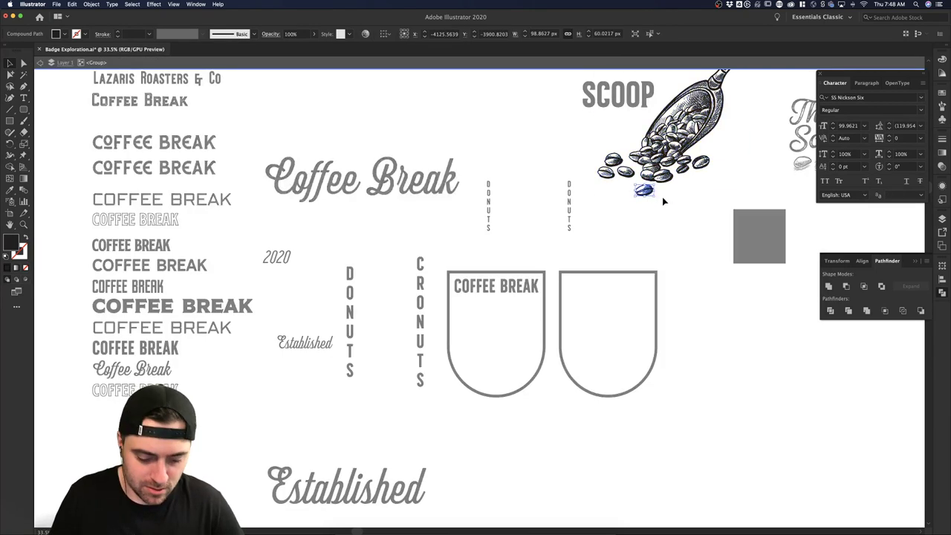
pyautogui.doubleClick(474, 365)
pyautogui.press('super+v')
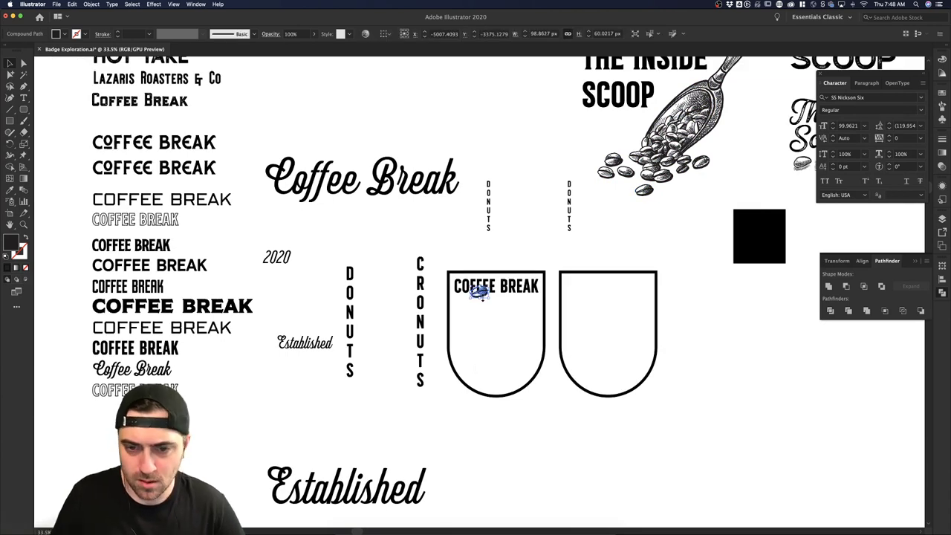
# - Enlarge the pasted coffee bean to about 233 px wide and centre it inside the first U below COFFEE BREAK
pyautogui.moveTo(480, 294); pyautogui.dragTo(520, 341)
pyautogui.click(510, 358)
pyautogui.click(510, 325)
pyautogui.click(524, 316)
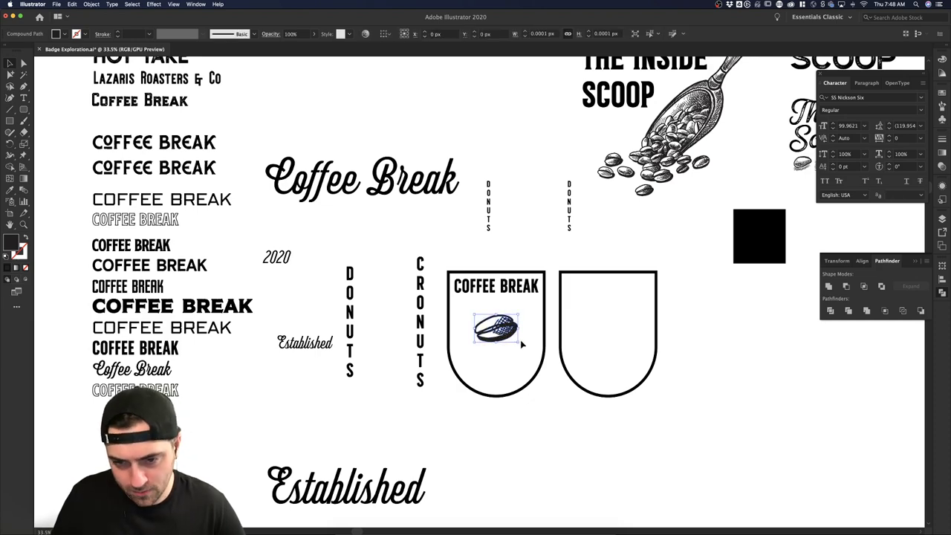
pyautogui.click(530, 360)
pyautogui.scroll(3, 529, 359)
pyautogui.click(491, 321)
pyautogui.click(471, 343)
pyautogui.scroll(-2, 471, 343)
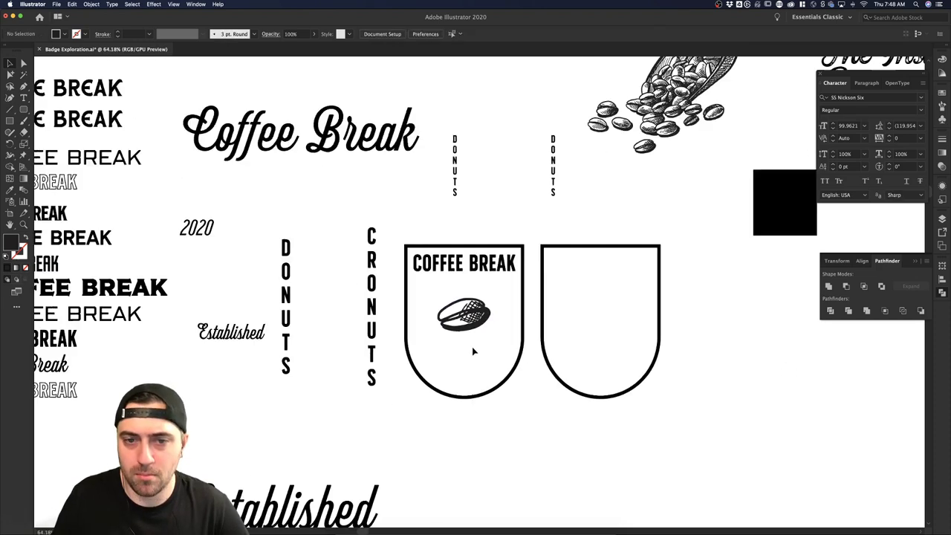
pyautogui.scroll(-2, 473, 351)
pyautogui.click(458, 331)
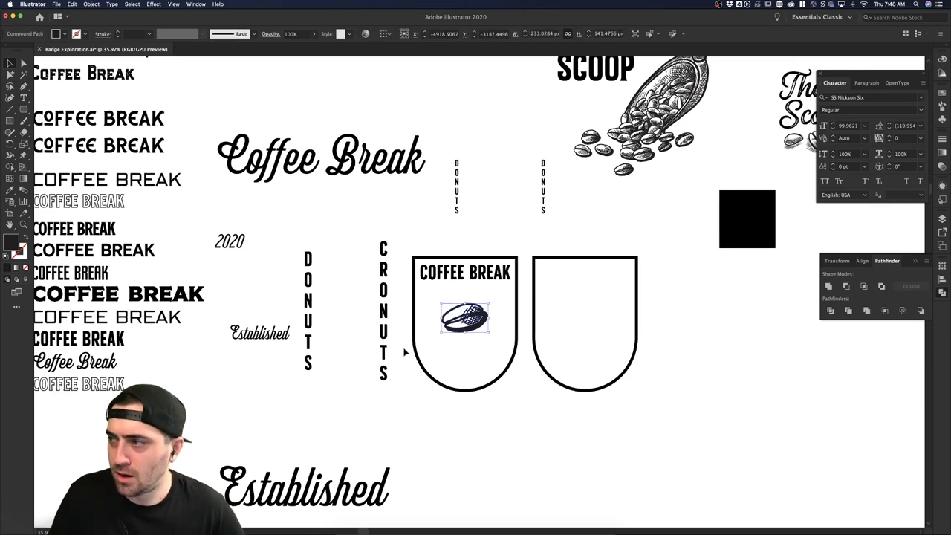
pyautogui.click(352, 414)
pyautogui.scroll(-2, 352, 415)
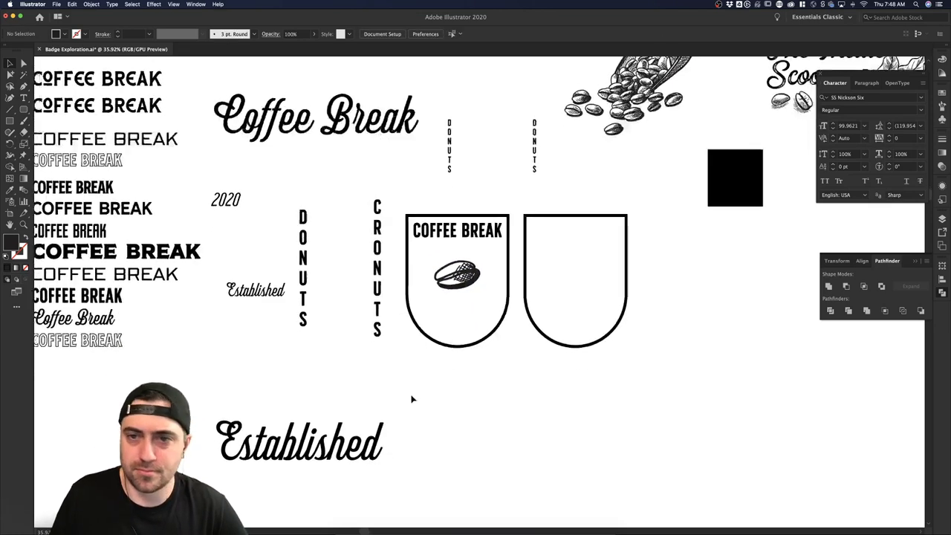
# - Move the empty second U slightly farther from the first and turn its outline into a path for type
pyautogui.moveTo(563, 223); pyautogui.dragTo(595, 231)
pyautogui.moveTo(23, 97); pyautogui.dragTo(55, 121)
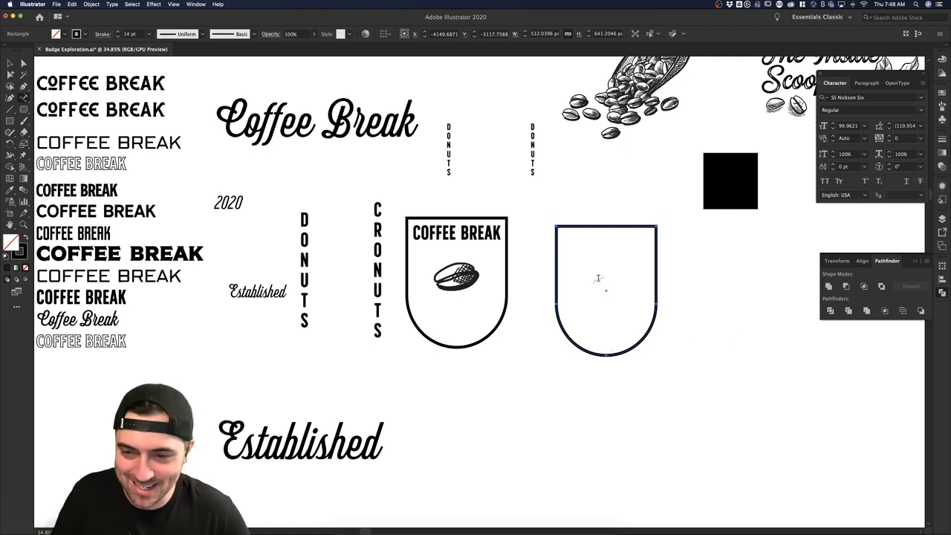
pyautogui.click(554, 230)
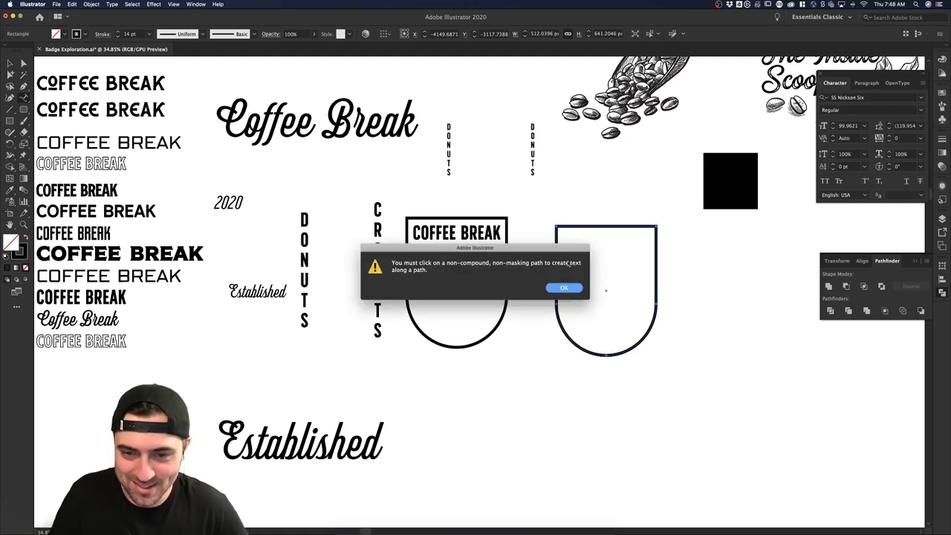
pyautogui.click(568, 287)
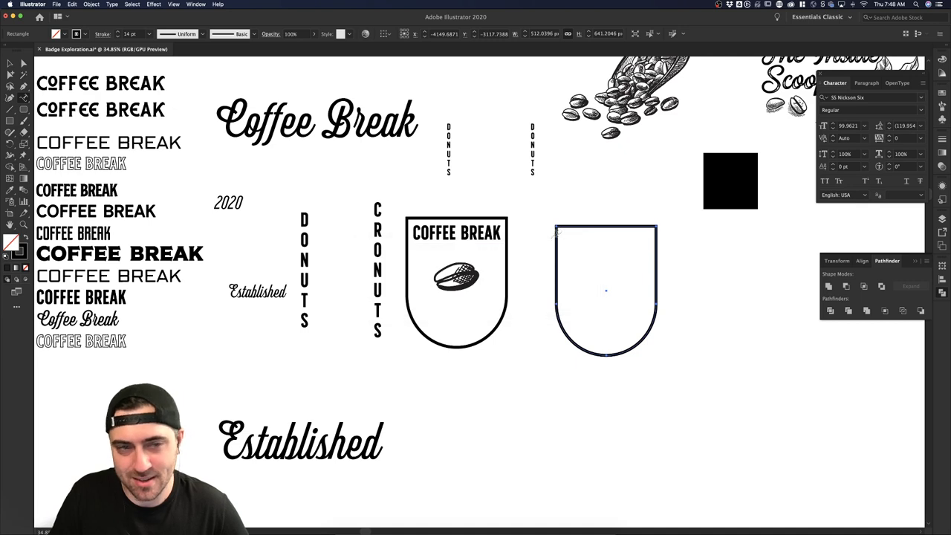
pyautogui.moveTo(24, 98); pyautogui.dragTo(55, 121)
pyautogui.click(556, 234)
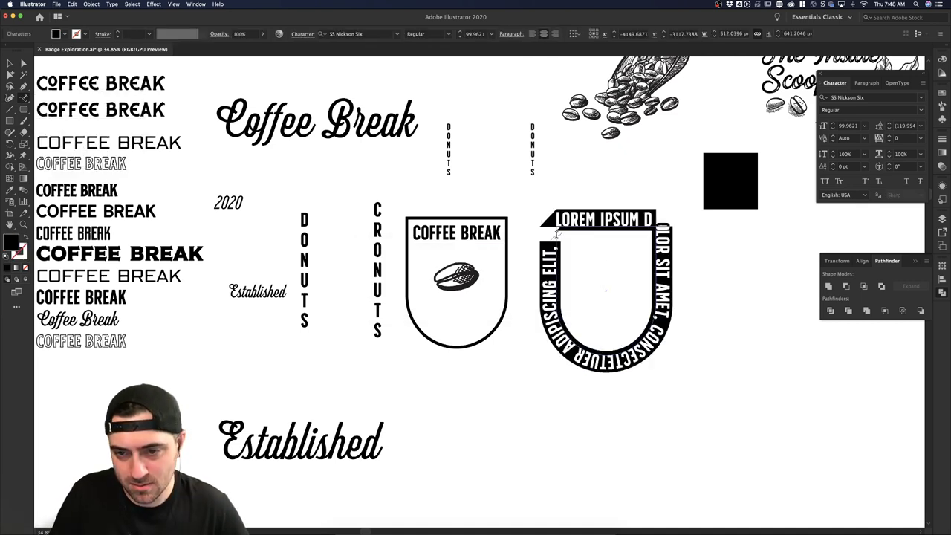
# - Replace the placeholder text along the second U's path with HOT COFFEE, COLD FRE
pyautogui.write('HOT')
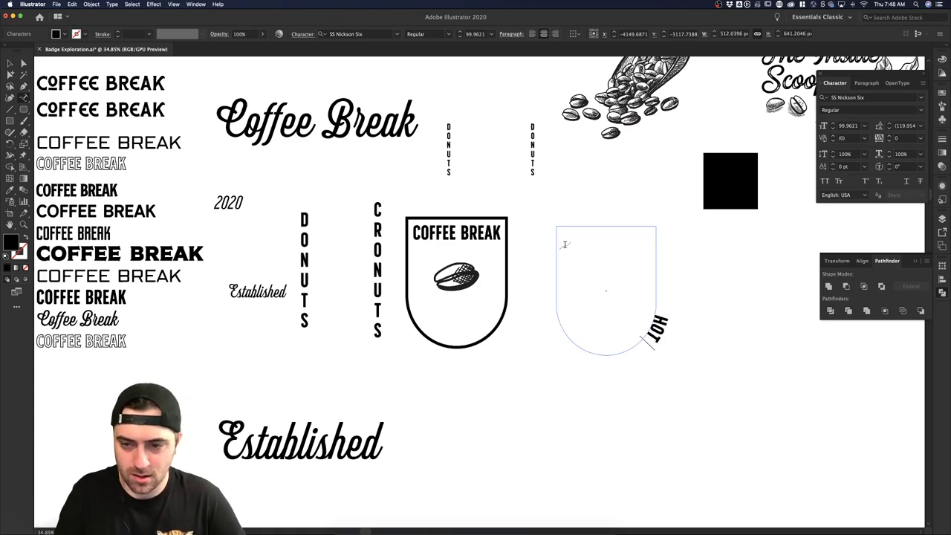
pyautogui.write(' COFFEE')
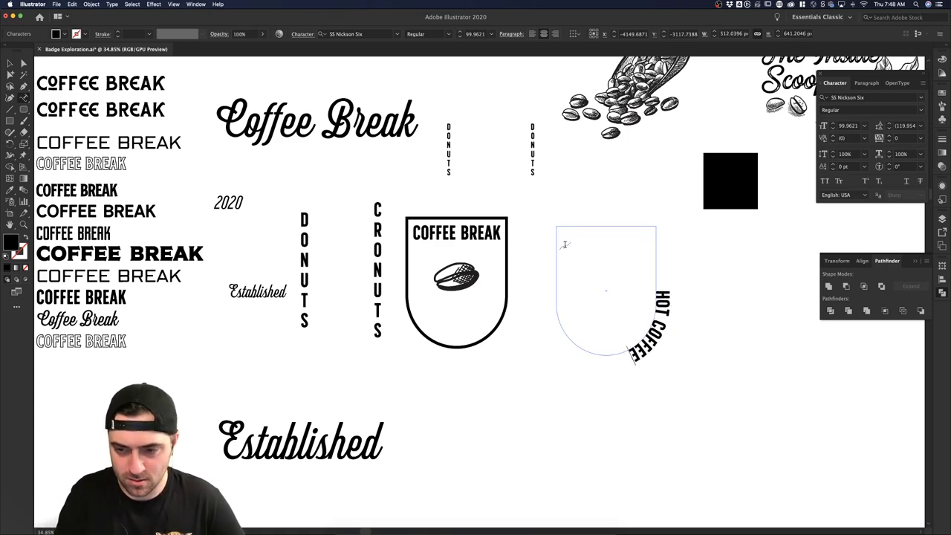
pyautogui.write(', COLD F')
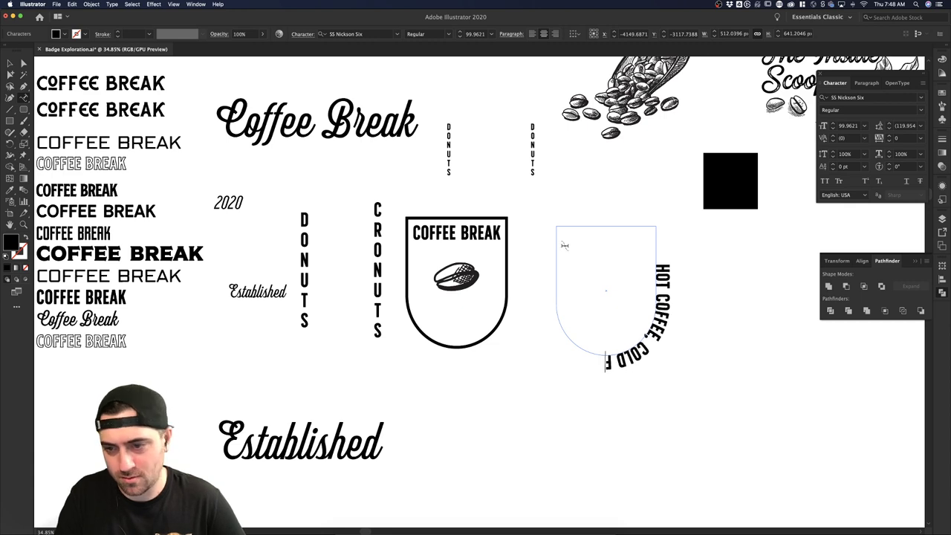
pyautogui.write('RE')
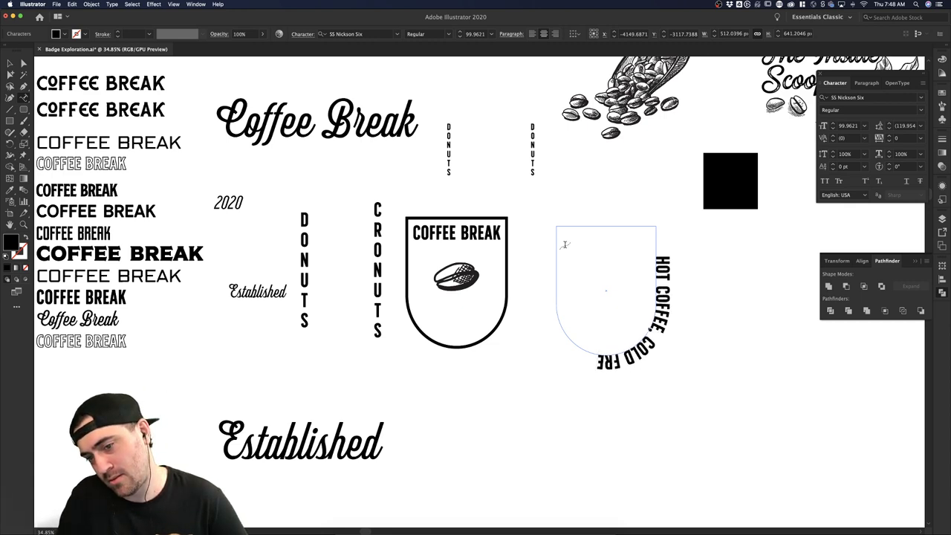
# - Rewrite the wording along the second U's path as HOT COFFEE, COOL FRIENDS
pyautogui.press('BackSpace')
pyautogui.press('BackSpace')
pyautogui.press('BackSpace')
pyautogui.press('BackSpace')
pyautogui.press('BackSpace')
pyautogui.press('BackSpace')
pyautogui.press('BackSpace')
pyautogui.press('BackSpace')
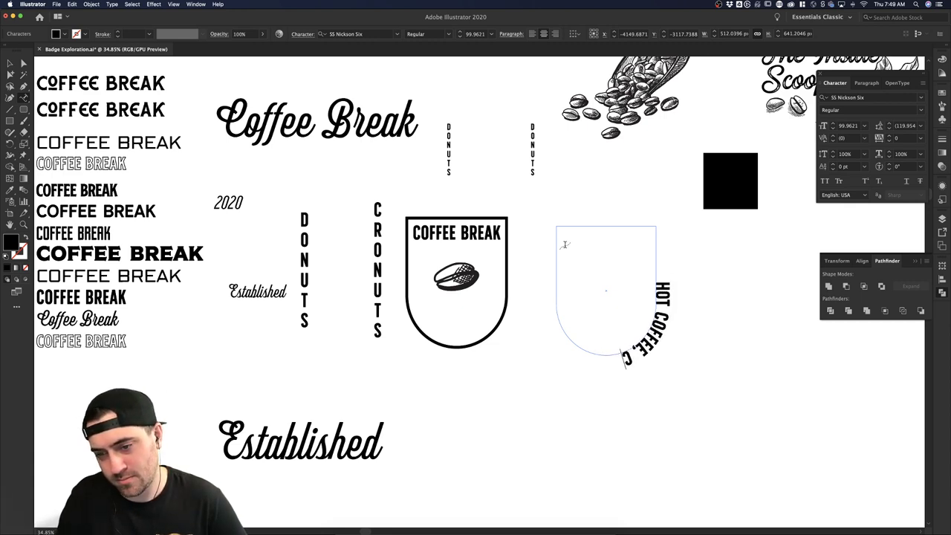
pyautogui.write('WAM')
pyautogui.press('BackSpace')
pyautogui.write('RM')
pyautogui.press('BackSpace')
pyautogui.press('BackSpace')
pyautogui.press('BackSpace')
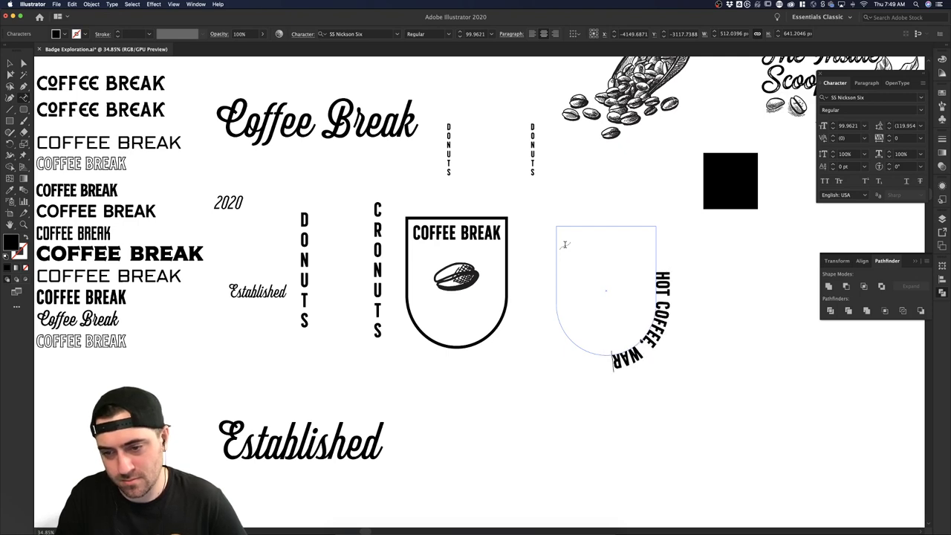
pyautogui.press('BackSpace')
pyautogui.write('COLD')
pyautogui.press('BackSpace')
pyautogui.press('BackSpace')
pyautogui.write('OD')
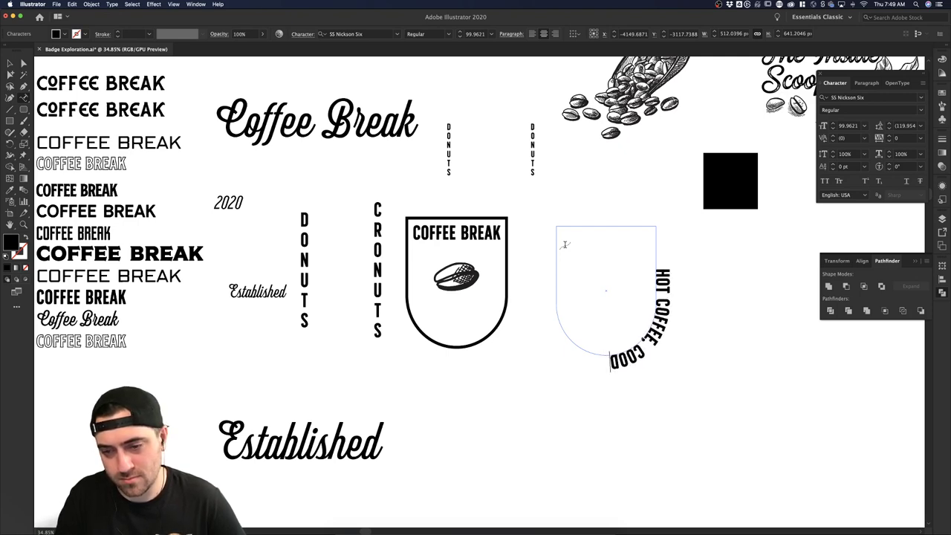
pyautogui.press('BackSpace')
pyautogui.write('L FRIENDS')
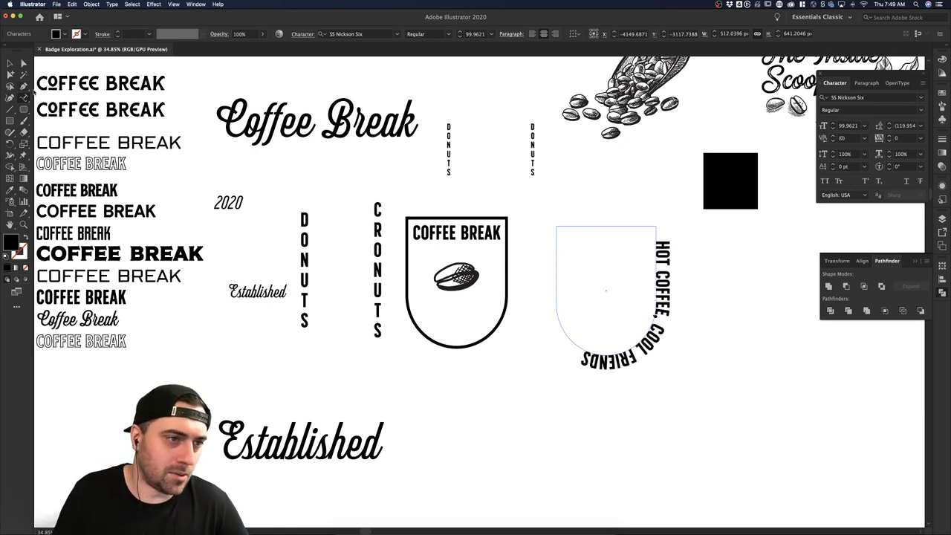
# - Flip the HOT COFFEE, COOL FRIENDS text to the inside of its U path and centre it around the bottom curve
pyautogui.click(9, 64)
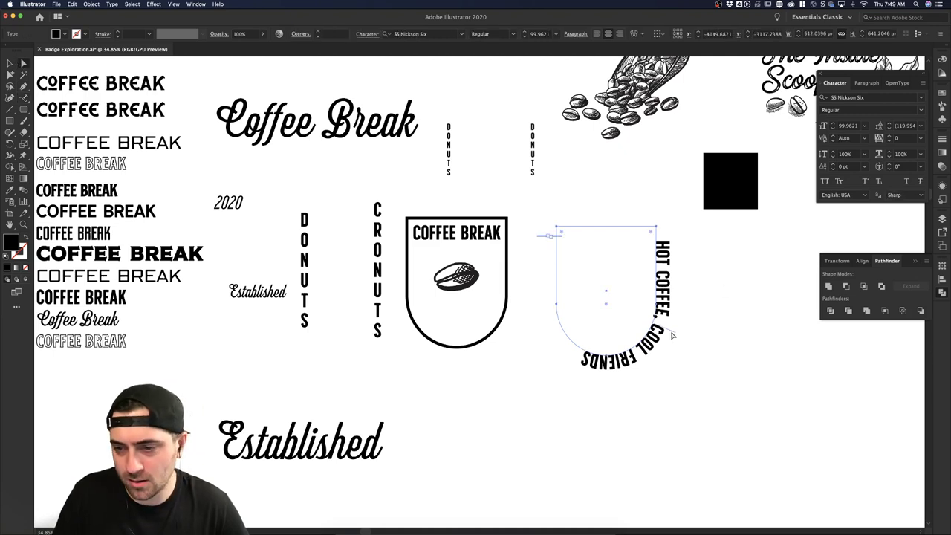
pyautogui.moveTo(673, 333); pyautogui.dragTo(655, 324)
pyautogui.moveTo(553, 327); pyautogui.dragTo(554, 327)
pyautogui.press('super+z')
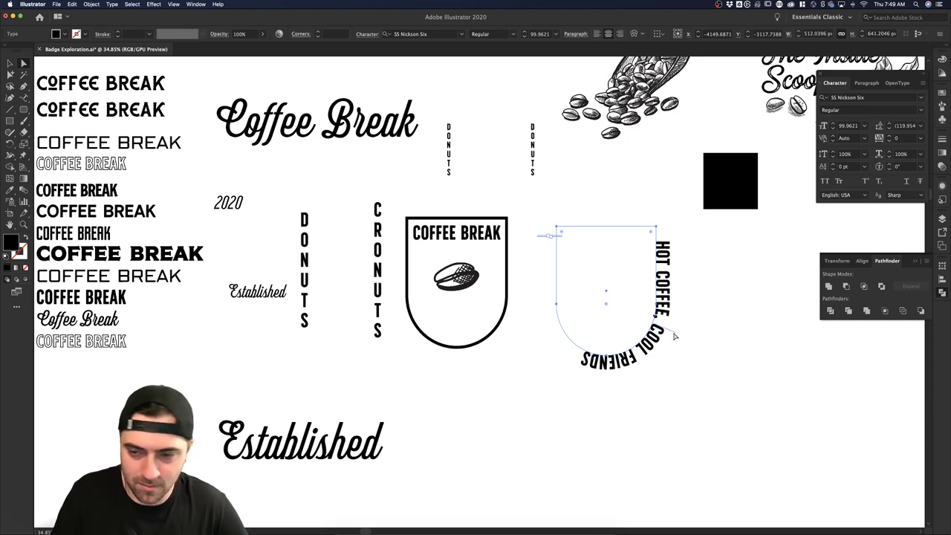
pyautogui.scroll(5, 675, 336)
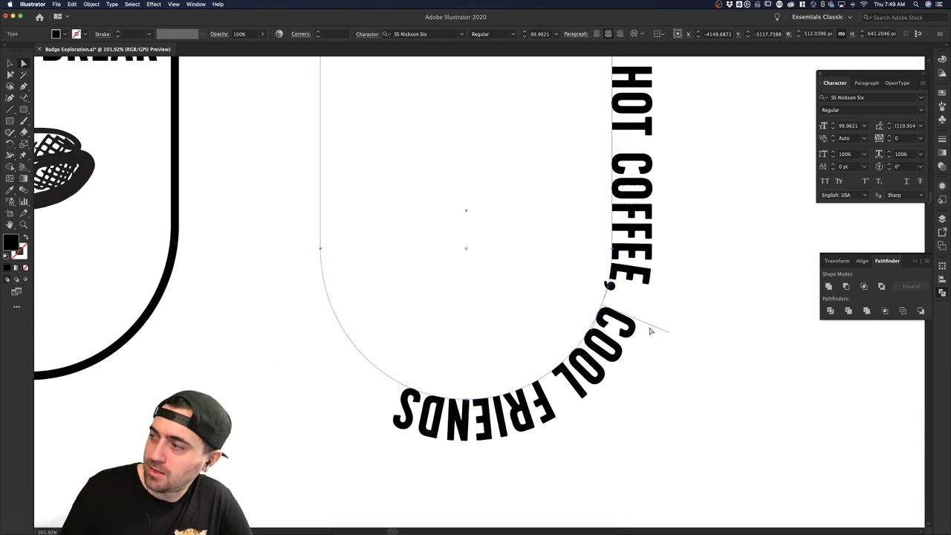
pyautogui.moveTo(661, 334); pyautogui.dragTo(463, 97)
pyautogui.moveTo(592, 249); pyautogui.dragTo(442, 169)
# - Try the curved text over the COFFEE BREAK badge, and move it back out beside the badge
pyautogui.press('v')
pyautogui.click(552, 279)
pyautogui.press('super+z')
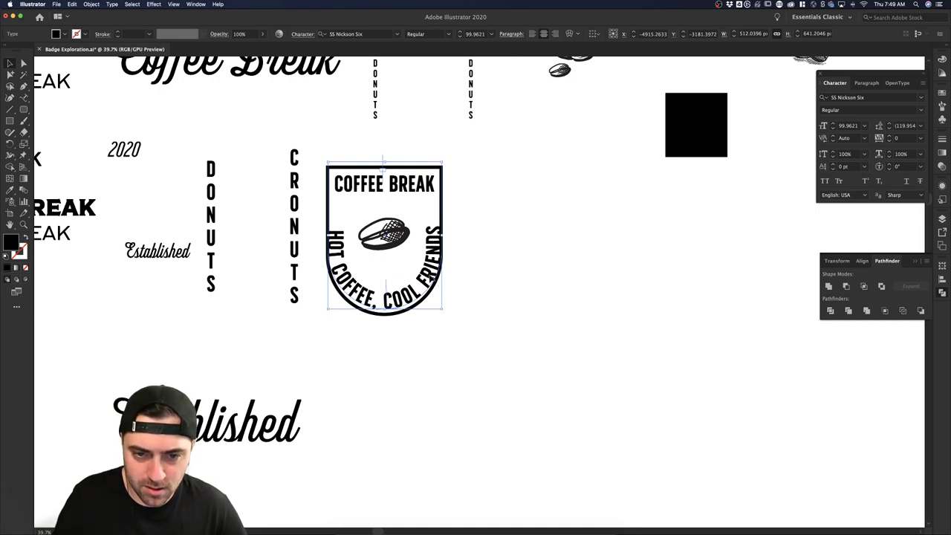
pyautogui.moveTo(430, 275); pyautogui.dragTo(614, 276)
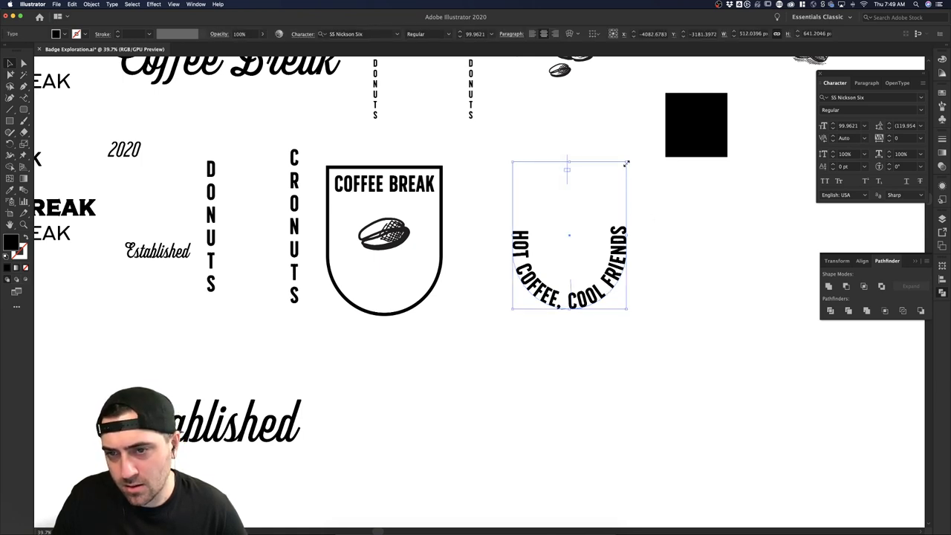
pyautogui.moveTo(626, 164); pyautogui.dragTo(623, 167)
pyautogui.press('super+z')
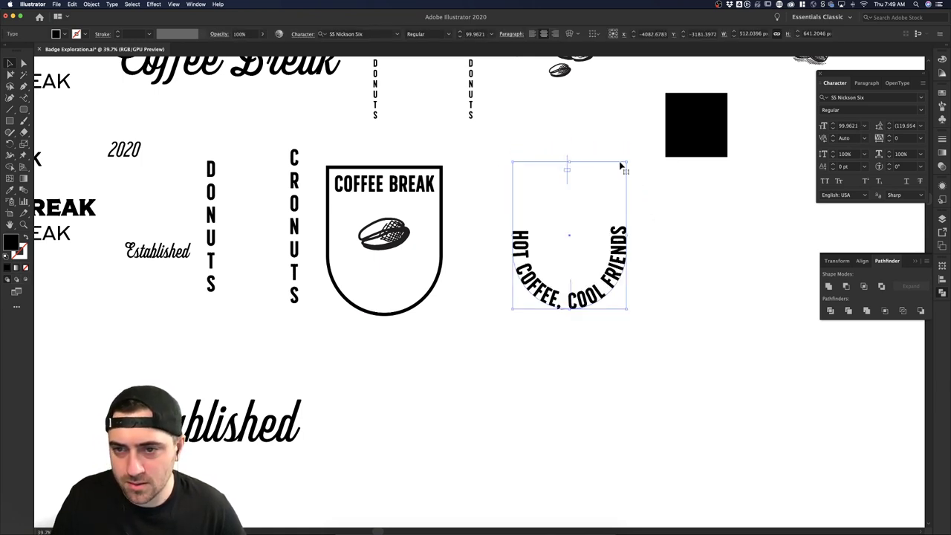
pyautogui.rightClick(622, 240)
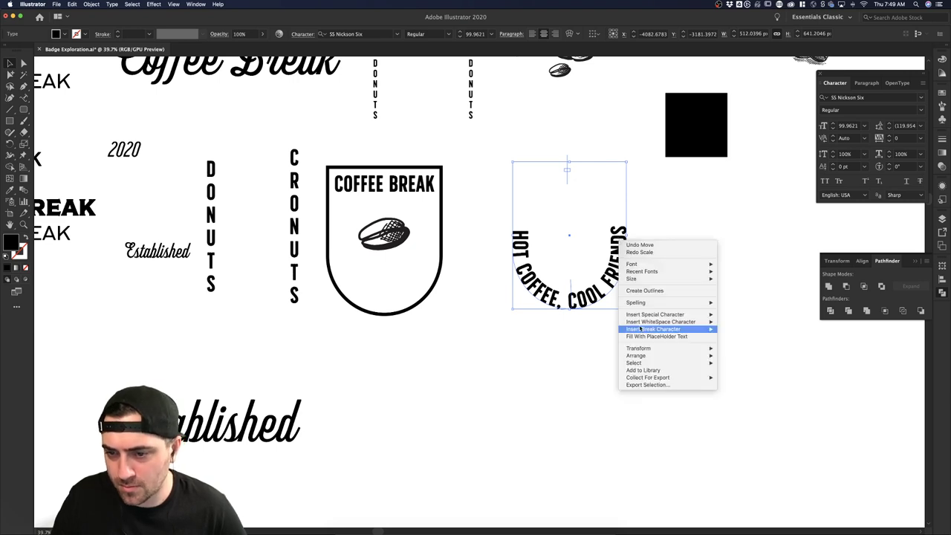
pyautogui.moveTo(644, 333)
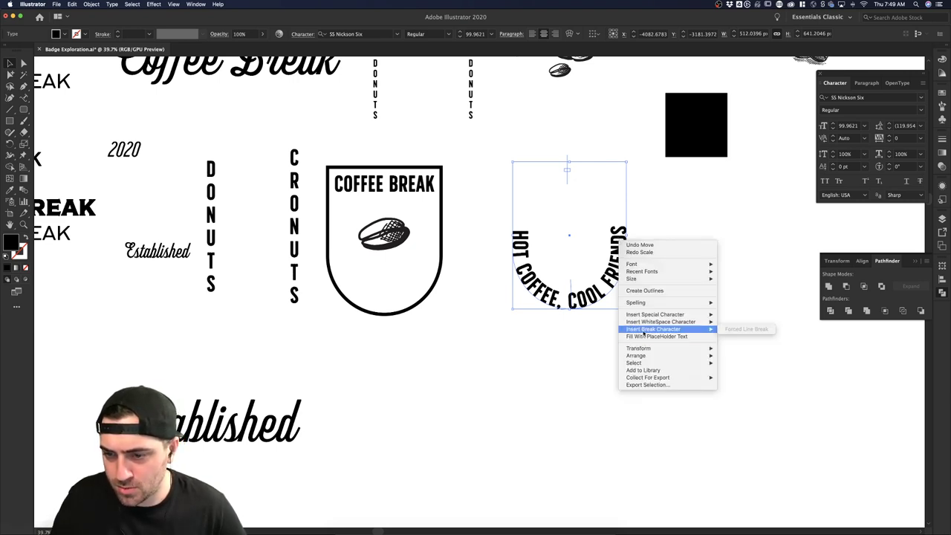
pyautogui.moveTo(639, 350)
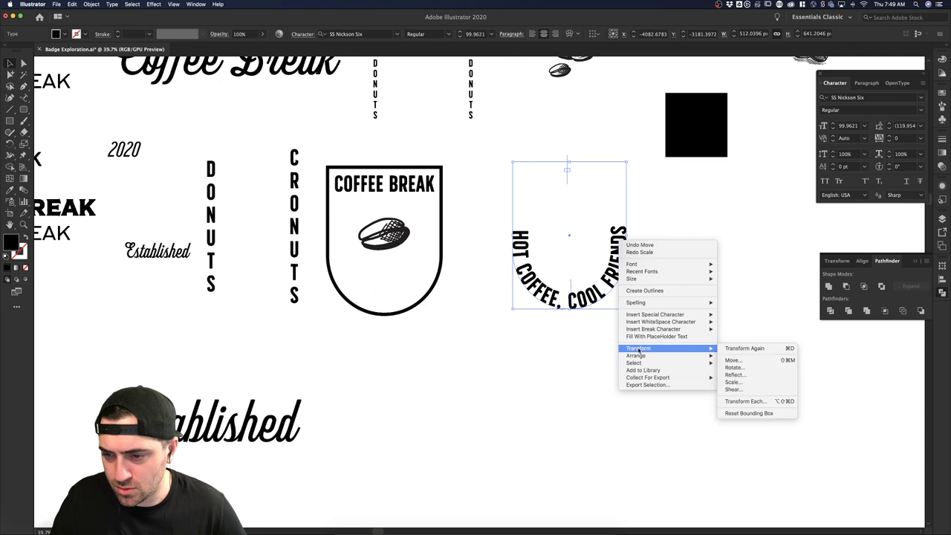
pyautogui.click(580, 350)
pyautogui.click(620, 236)
pyautogui.rightClick(622, 238)
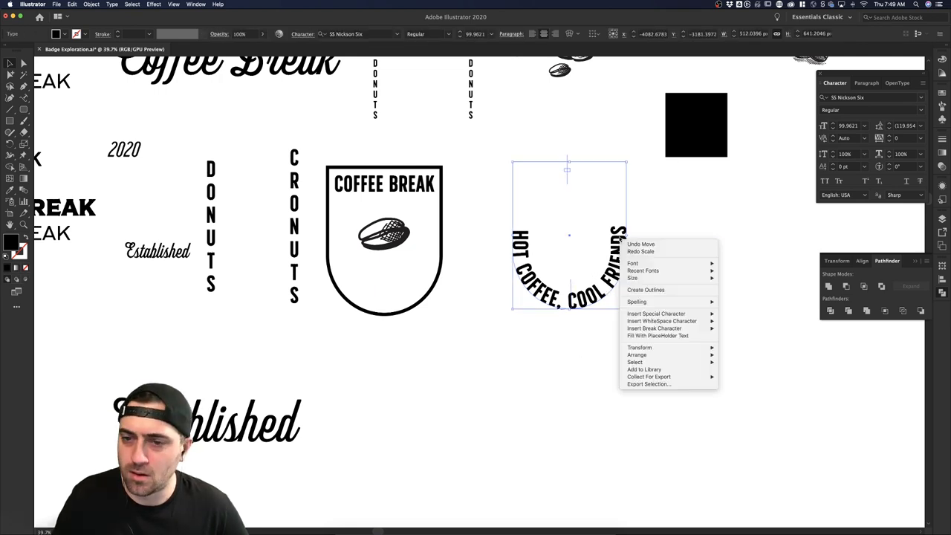
pyautogui.click(652, 218)
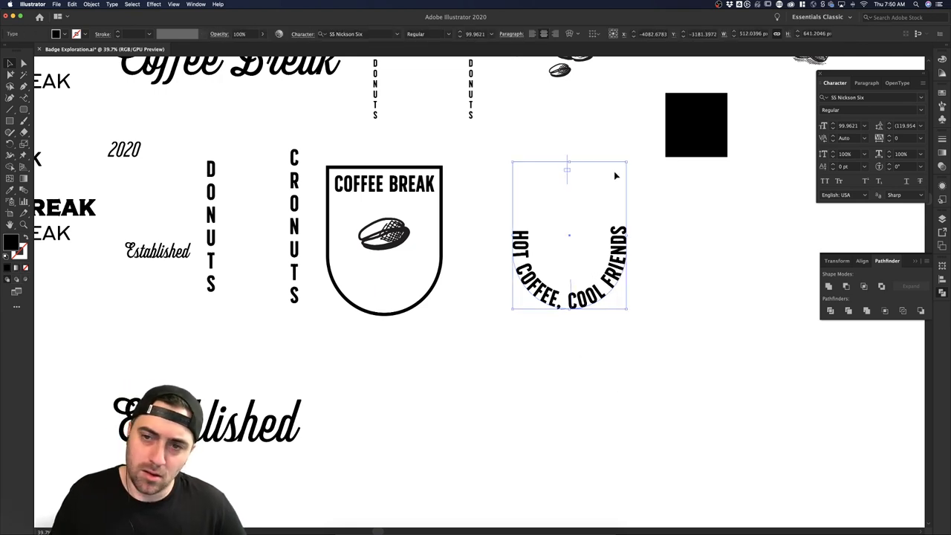
# - Scale the curved text and its path down to about 385 px wide and re-centre the wording around the inner bottom curve
pyautogui.moveTo(629, 161); pyautogui.dragTo(695, 219)
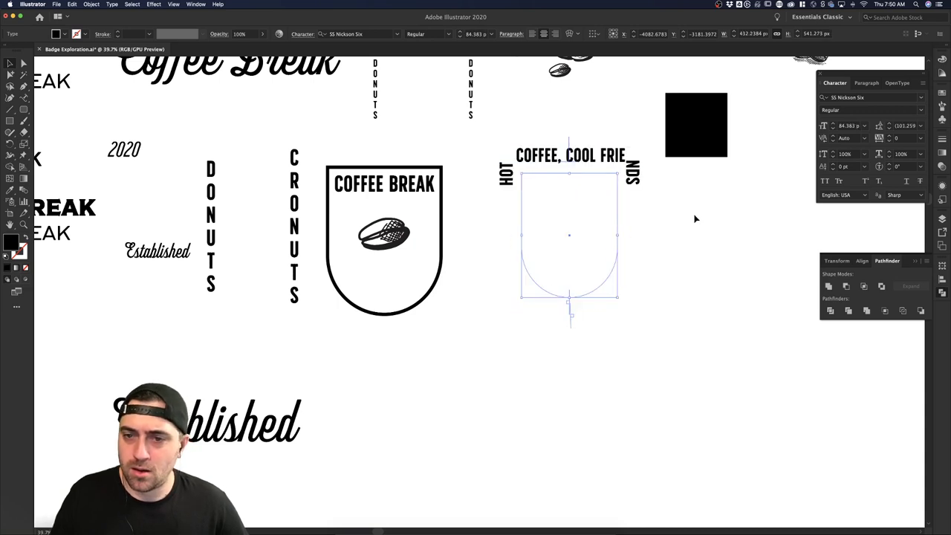
pyautogui.moveTo(613, 172); pyautogui.dragTo(575, 255)
pyautogui.press('a')
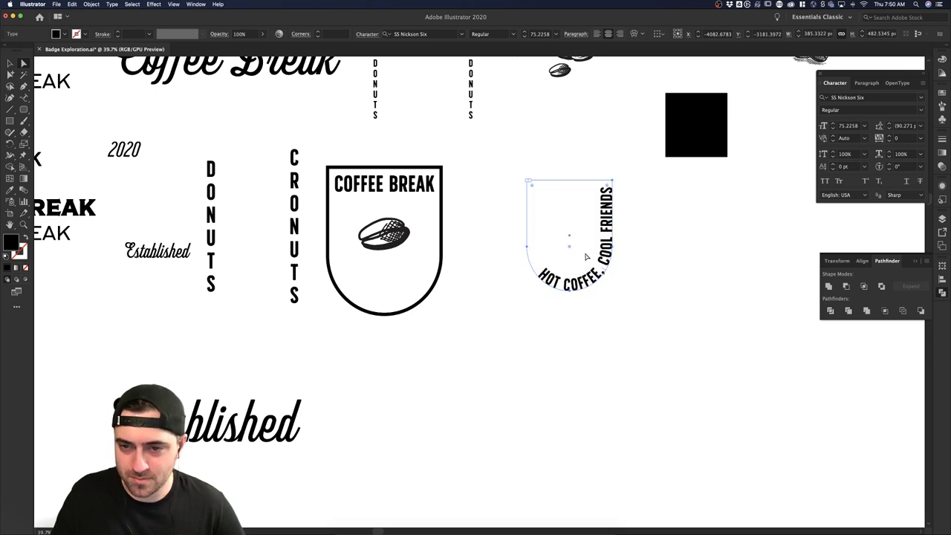
pyautogui.click(646, 259)
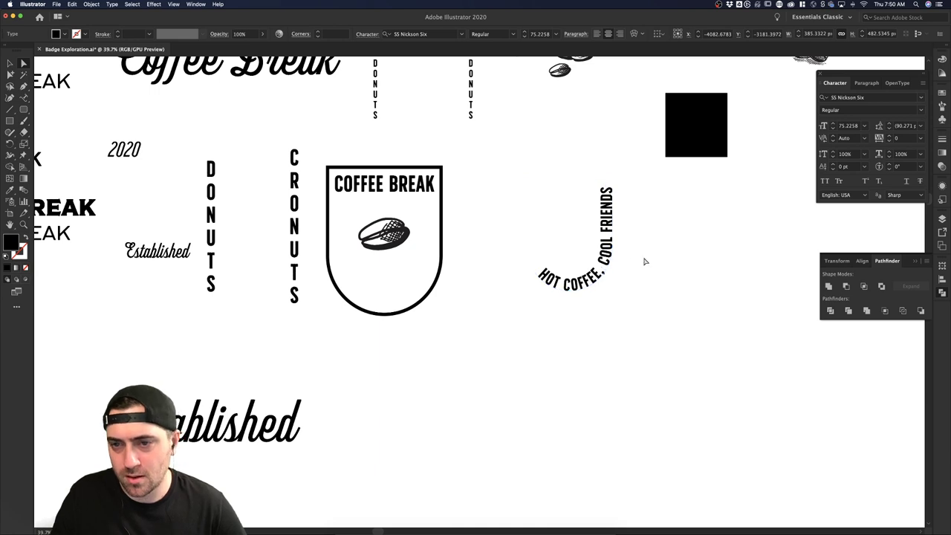
pyautogui.click(605, 232)
pyautogui.scroll(3, 606, 231)
pyautogui.moveTo(604, 305); pyautogui.dragTo(543, 328)
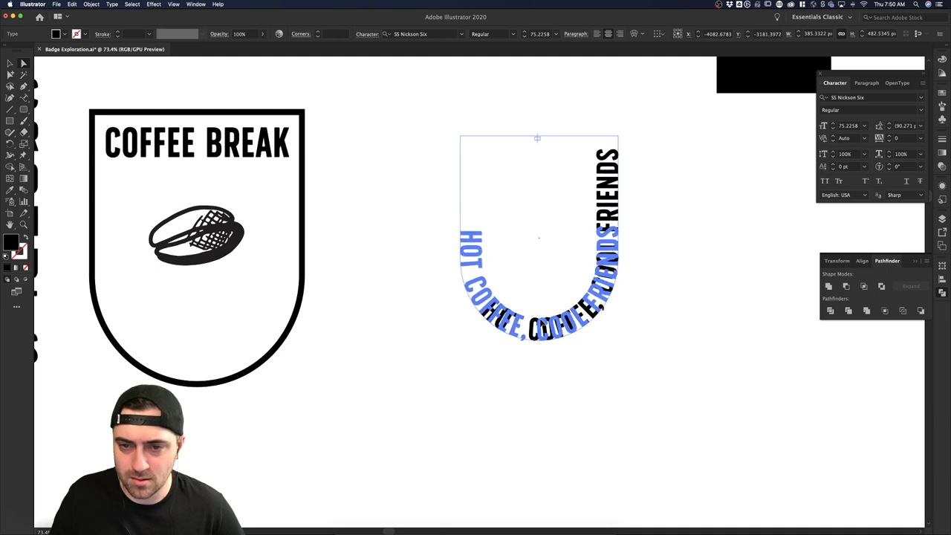
pyautogui.moveTo(544, 328); pyautogui.dragTo(543, 328)
pyautogui.click(668, 265)
# - Enlarge the curved text's path to about 426 px wide inside the COFFEE BREAK badge, and move it back out beside the badge
pyautogui.press('v')
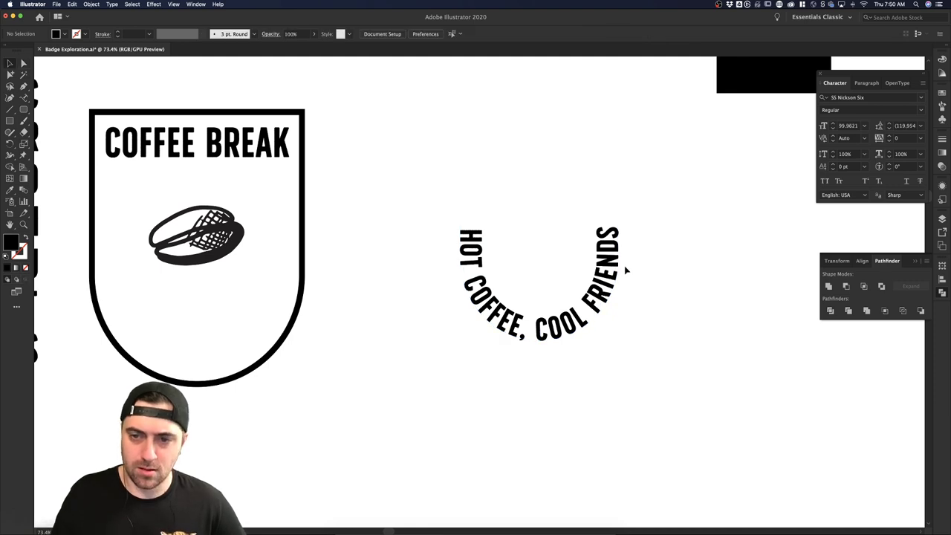
pyautogui.press('super+0')
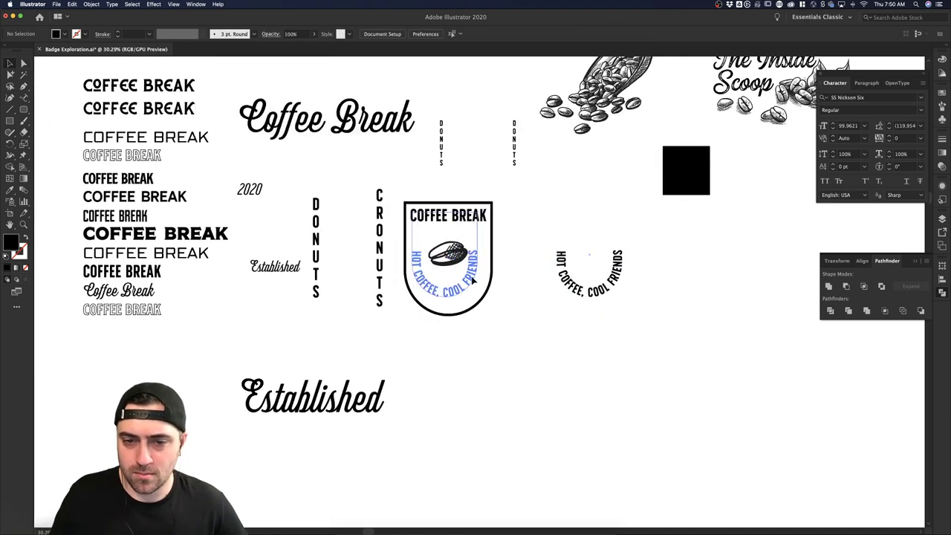
pyautogui.moveTo(472, 278); pyautogui.dragTo(477, 278)
pyautogui.moveTo(483, 212); pyautogui.dragTo(491, 210)
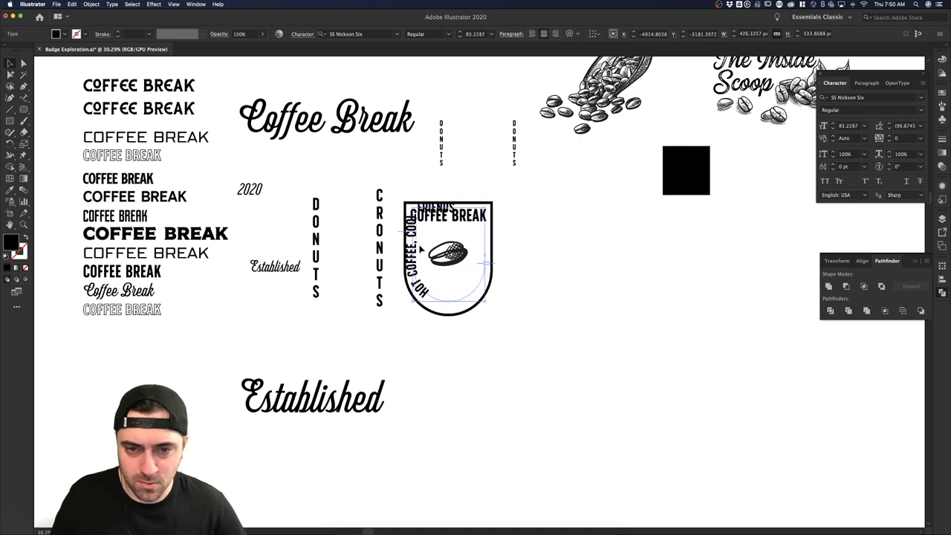
pyautogui.moveTo(472, 297); pyautogui.dragTo(617, 297)
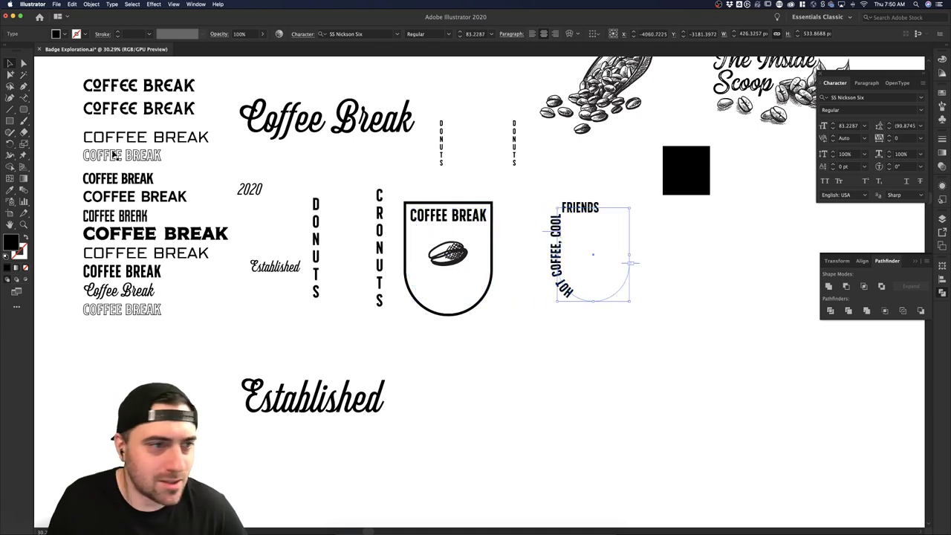
# - Return HOT COFFEE, COOL FRIENDS to the inside of the enlarged path and centre it around the bottom curve
pyautogui.click(24, 63)
pyautogui.scroll(5, 614, 272)
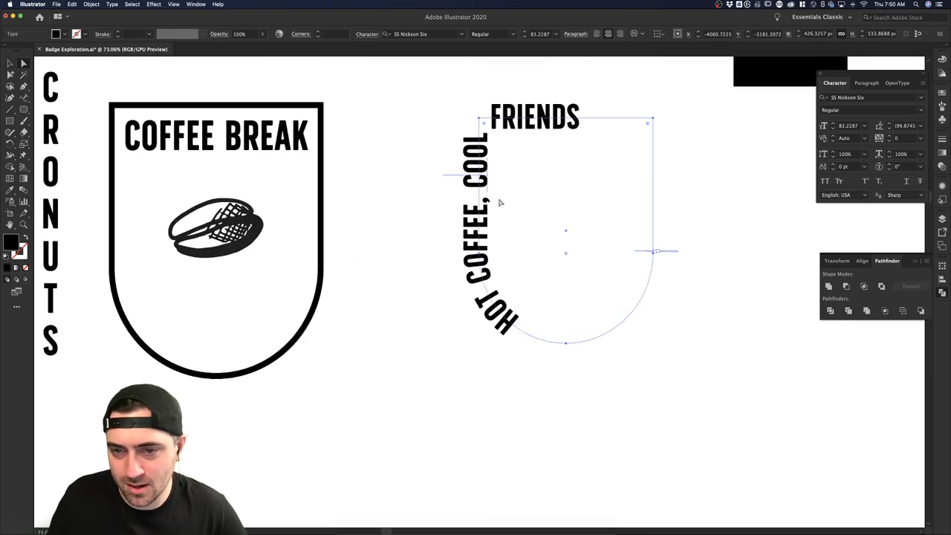
pyautogui.moveTo(458, 180); pyautogui.dragTo(650, 226)
pyautogui.moveTo(638, 243); pyautogui.dragTo(562, 238)
pyautogui.moveTo(492, 243); pyautogui.dragTo(573, 244)
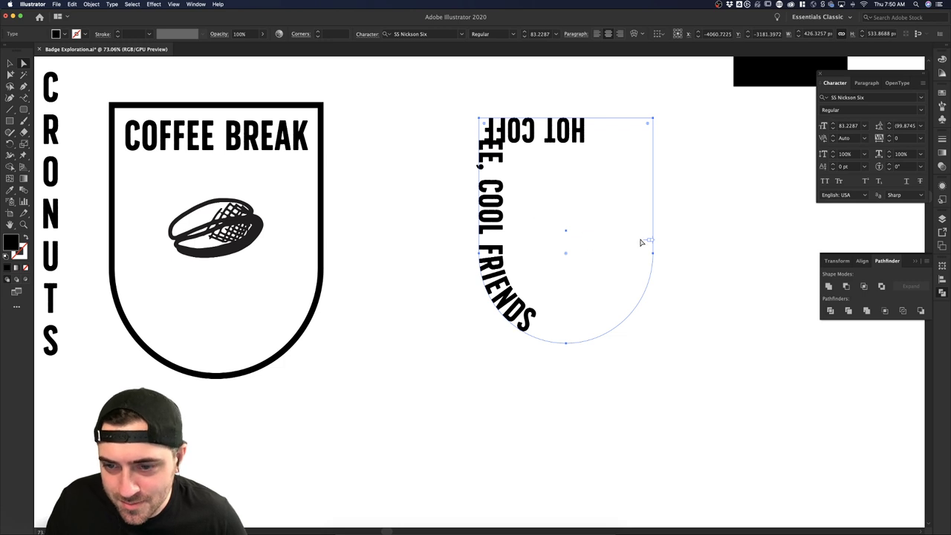
pyautogui.moveTo(492, 183); pyautogui.dragTo(566, 299)
pyautogui.click(762, 206)
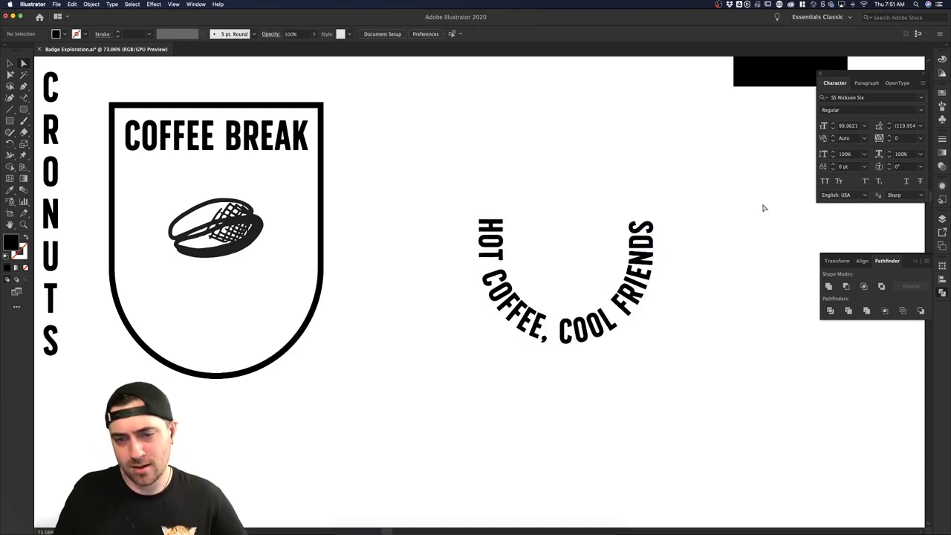
# - Move the curved HOT COFFEE, COOL FRIENDS text into the badge so it wraps around the coffee bean
pyautogui.scroll(-3, 695, 254)
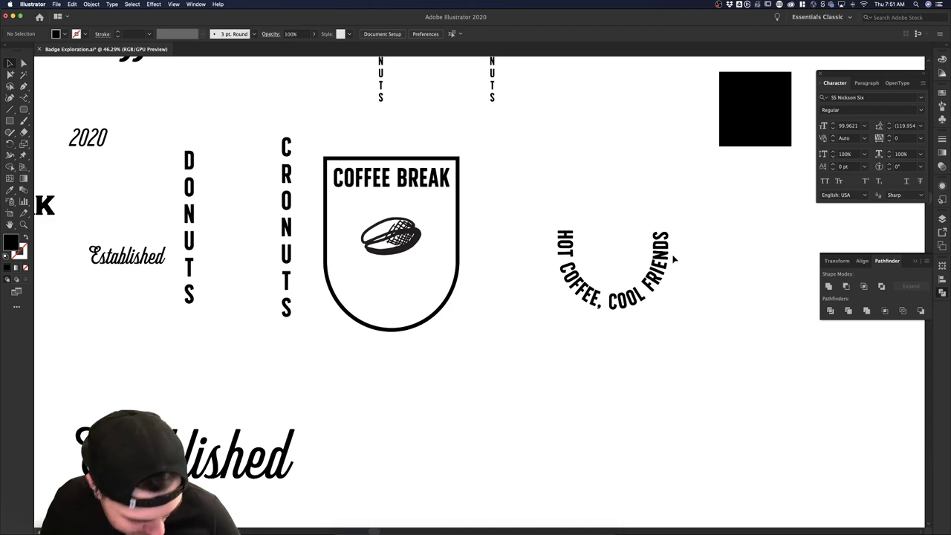
pyautogui.moveTo(636, 270); pyautogui.dragTo(429, 269)
pyautogui.click(491, 233)
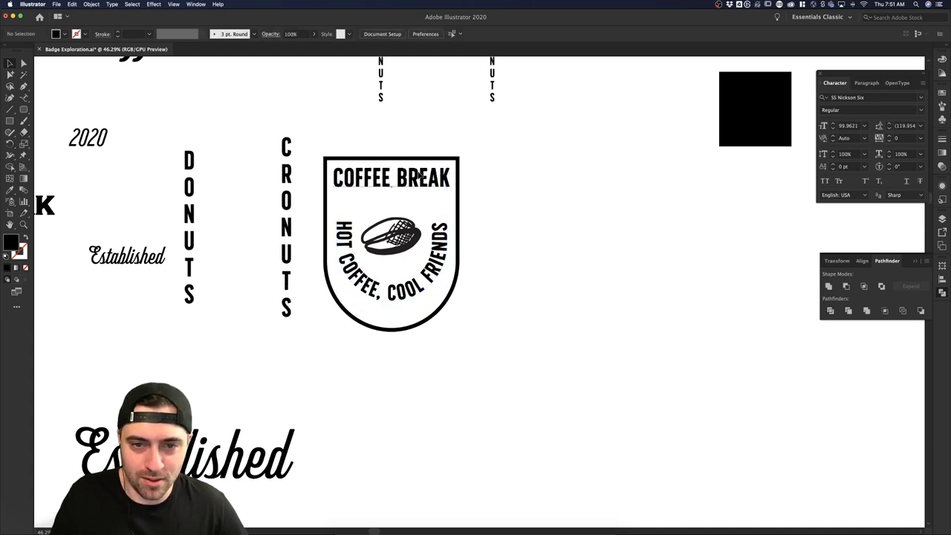
# - Shrink and lower the COFFEE BREAK heading, and lower and shrink the coffee bean to fit inside the curved text
pyautogui.click(421, 178)
pyautogui.moveTo(451, 164); pyautogui.dragTo(421, 198)
pyautogui.moveTo(406, 231); pyautogui.dragTo(406, 244)
pyautogui.click(405, 245)
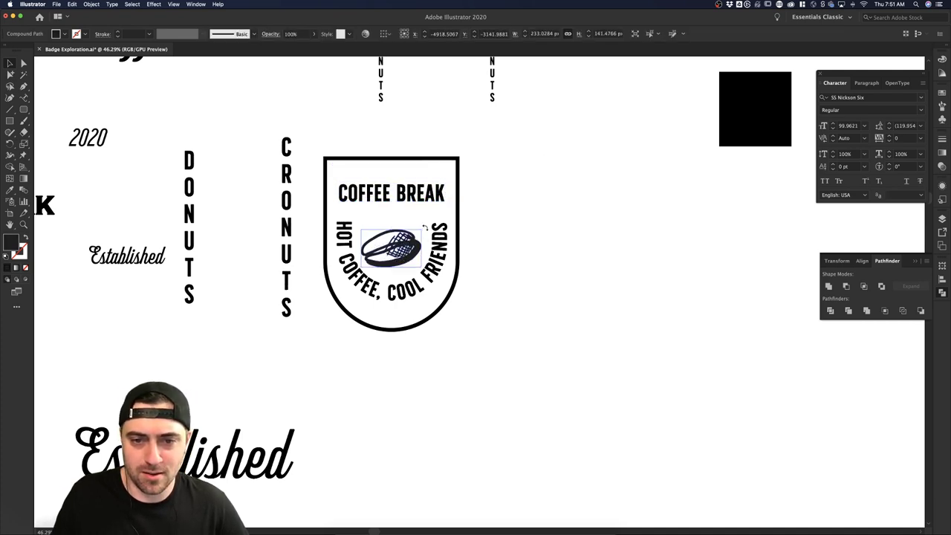
# - Move the curved HOT COFFEE, COOL FRIENDS text with its path out of the badge onto the empty canvas beside it
pyautogui.click(440, 242)
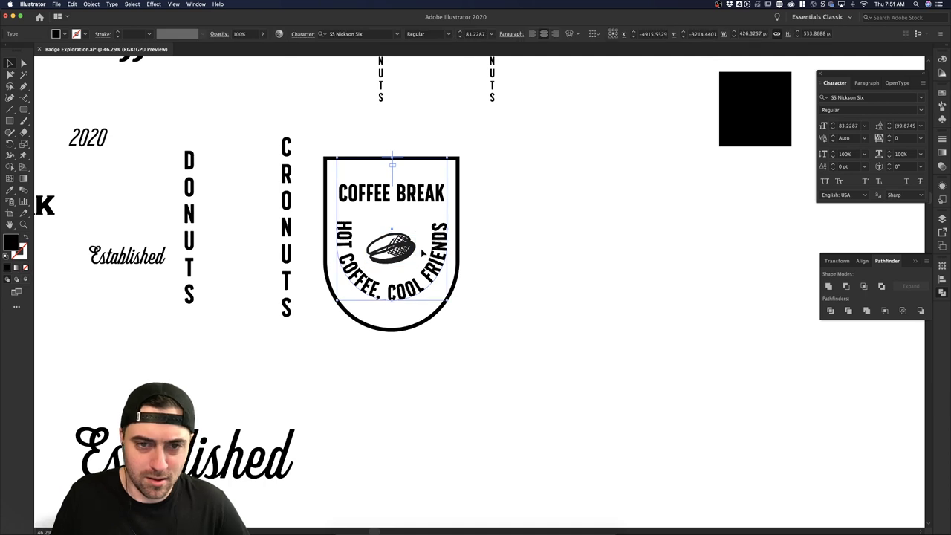
pyautogui.click(23, 66)
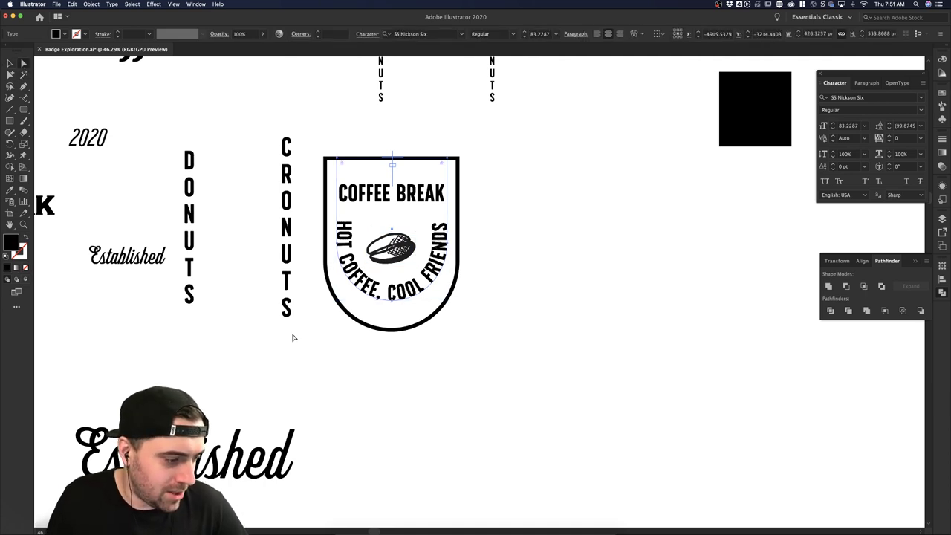
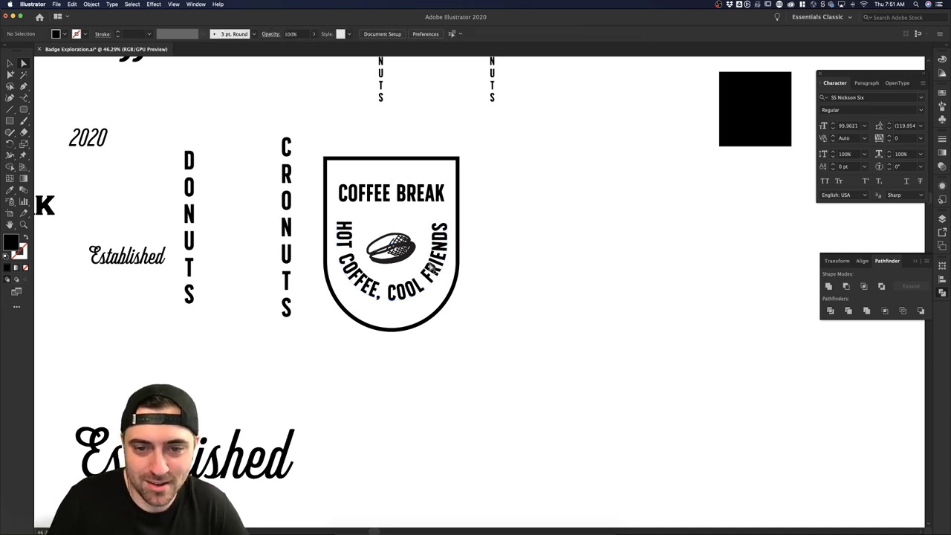
pyautogui.moveTo(435, 267); pyautogui.dragTo(608, 269)
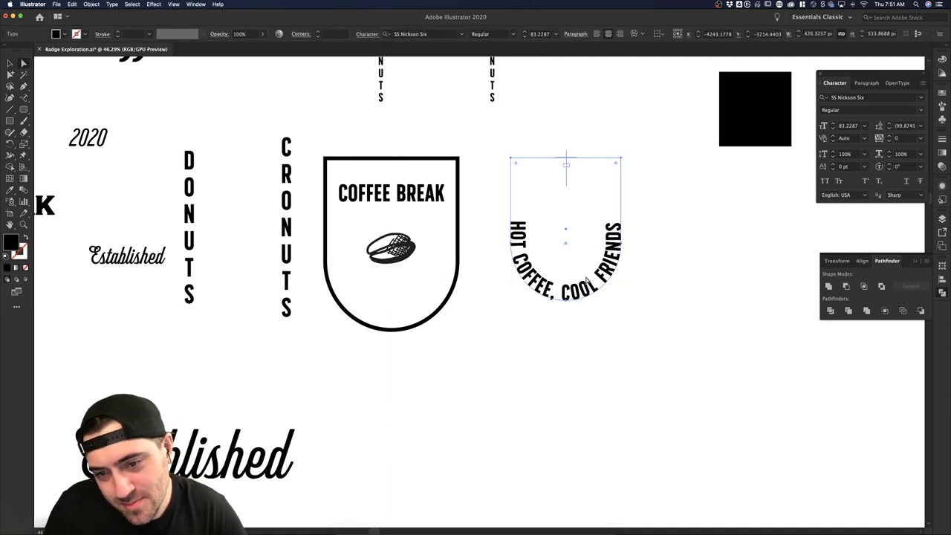
# - Adjust the start and end brackets of HOT COFFEE, COOL FRIENDS to re-centre the text around the path's bottom curve
pyautogui.scroll(4, 575, 243)
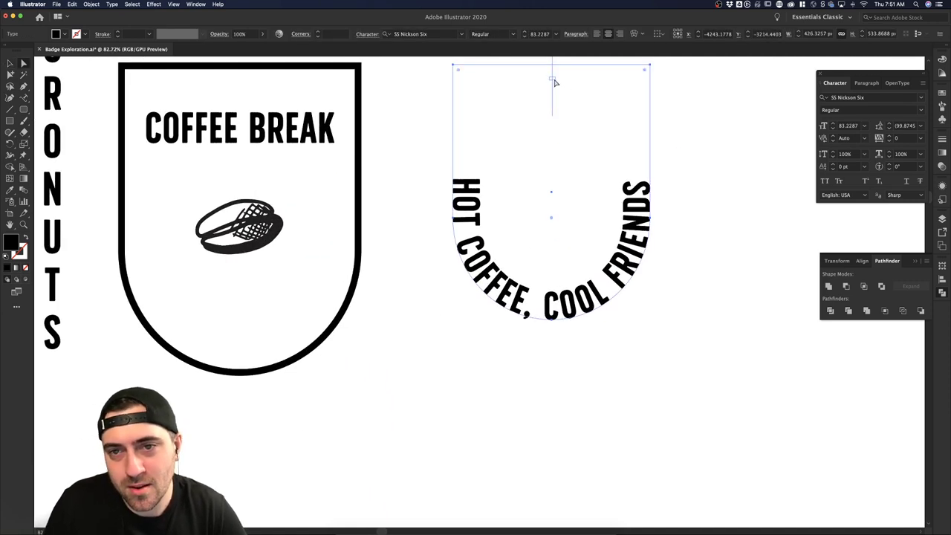
pyautogui.press('t')
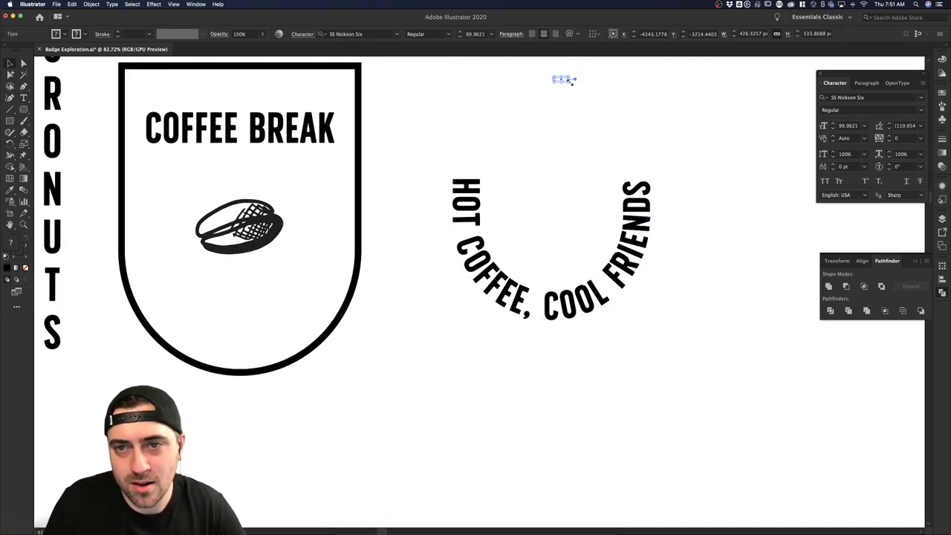
pyautogui.click(23, 64)
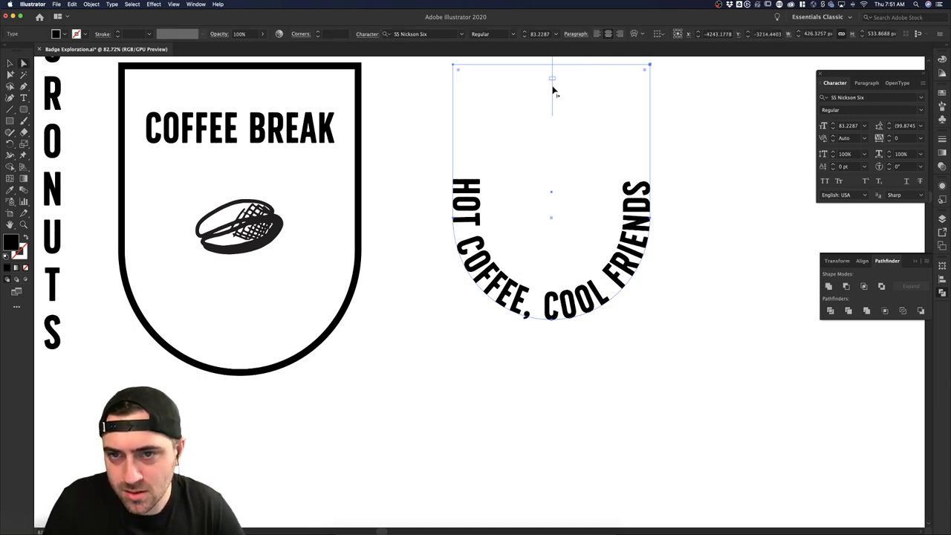
pyautogui.moveTo(555, 107); pyautogui.dragTo(457, 72)
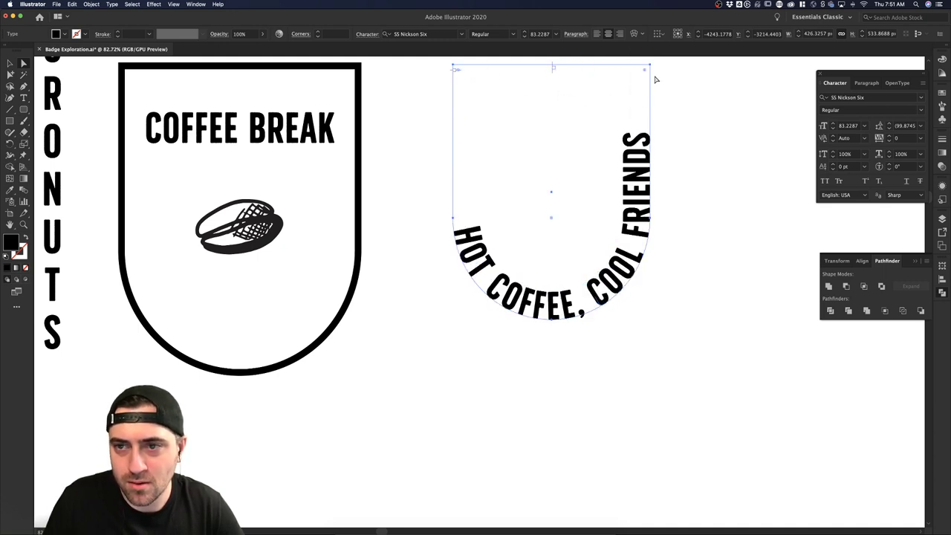
pyautogui.moveTo(553, 74); pyautogui.dragTo(660, 90)
pyautogui.click(706, 111)
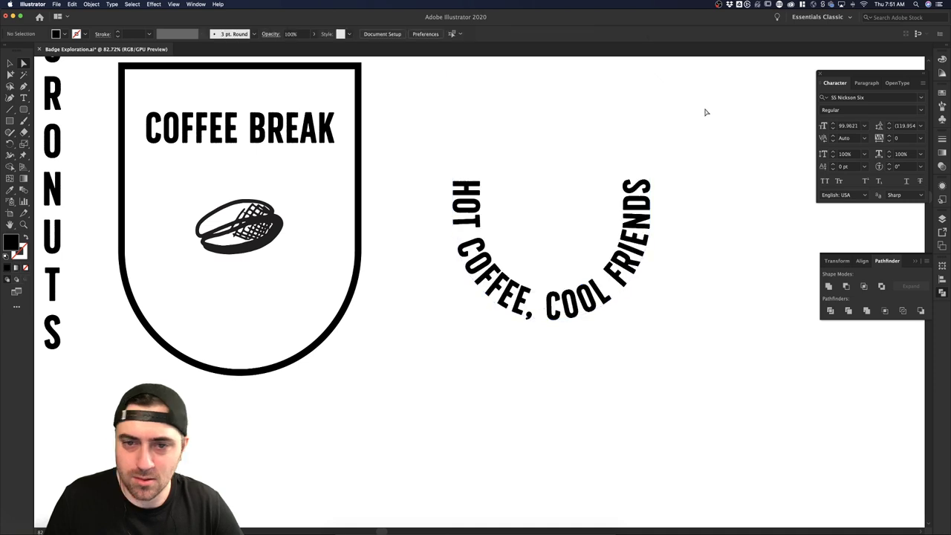
# - Return the re-centred curved text to the inside of the COFFEE BREAK badge, around the coffee bean
pyautogui.press('v')
pyautogui.scroll(-3, 672, 219)
pyautogui.moveTo(656, 236); pyautogui.dragTo(466, 234)
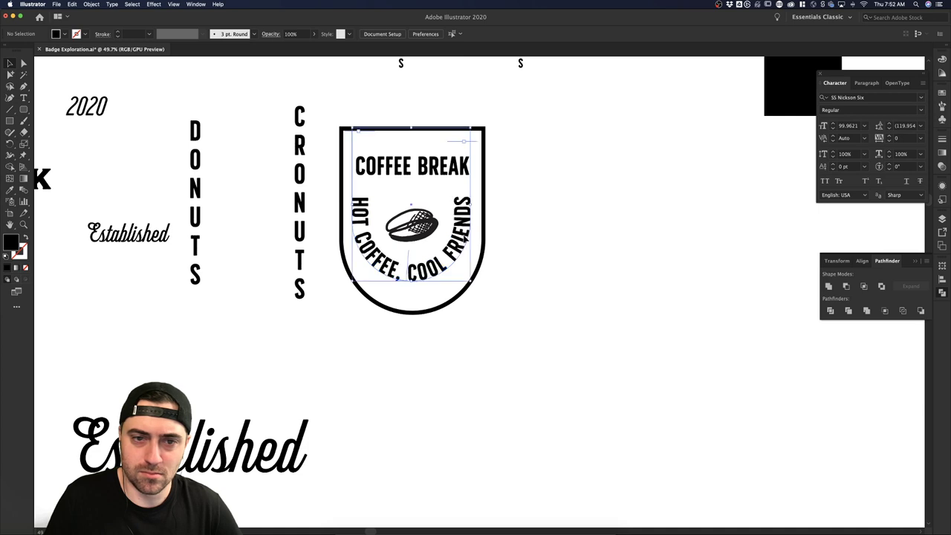
pyautogui.click(535, 246)
# - Square off the rounded bottom corners of the COFFEE BREAK badge outline
pyautogui.scroll(-4, 535, 245)
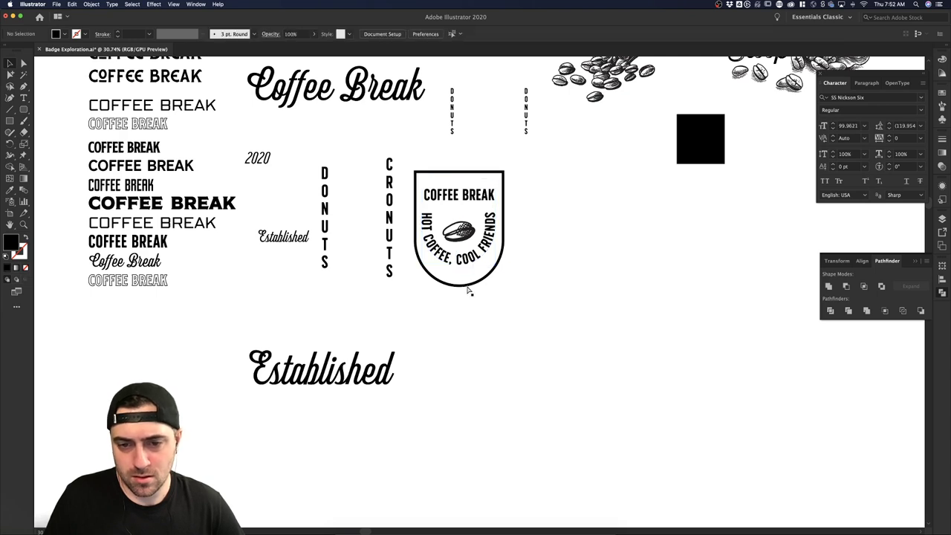
pyautogui.click(468, 287)
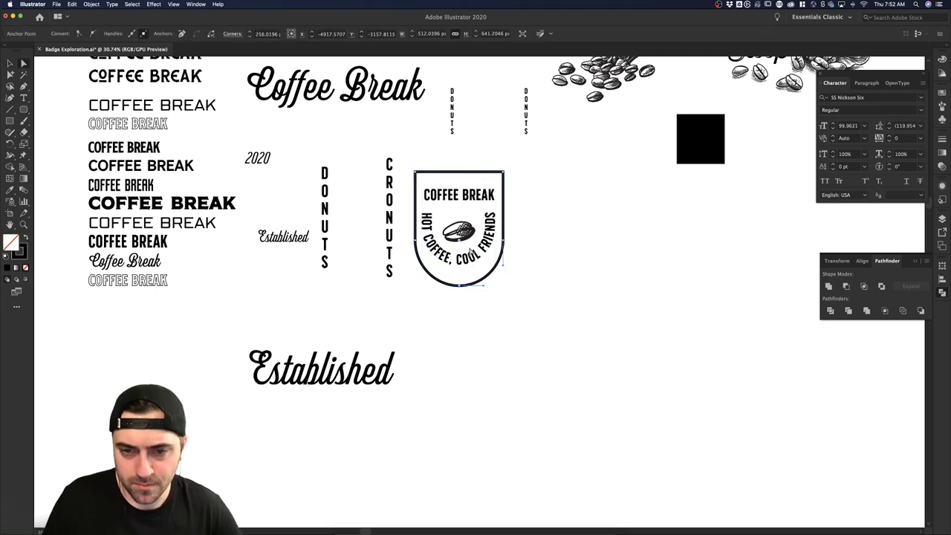
pyautogui.click(460, 241)
pyautogui.moveTo(460, 241); pyautogui.dragTo(502, 284)
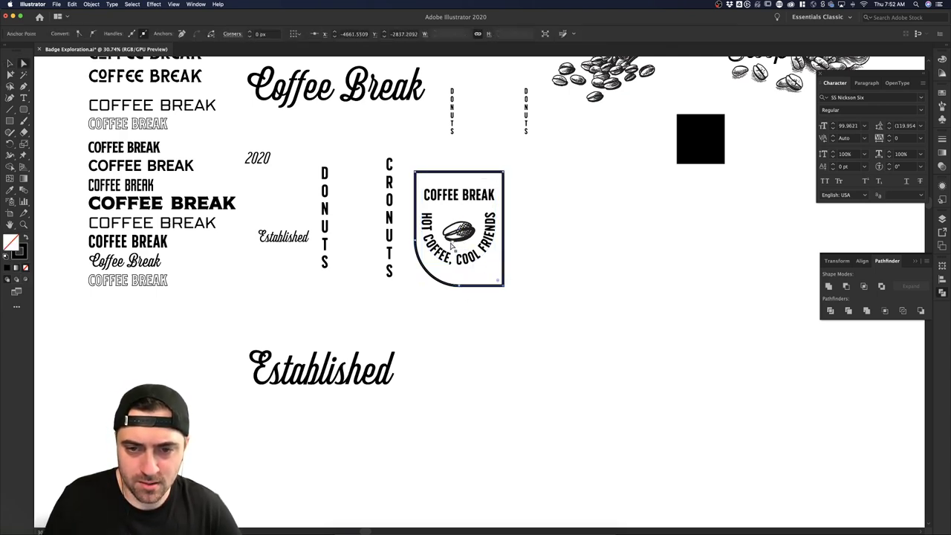
pyautogui.moveTo(459, 232); pyautogui.dragTo(423, 247)
pyautogui.press('super+z')
pyautogui.click(523, 295)
pyautogui.click(452, 250)
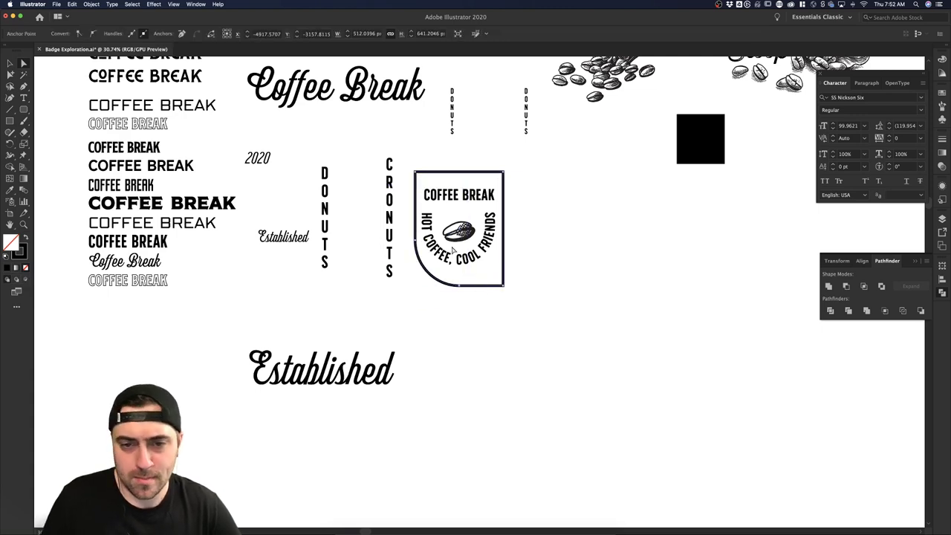
pyautogui.click(441, 277)
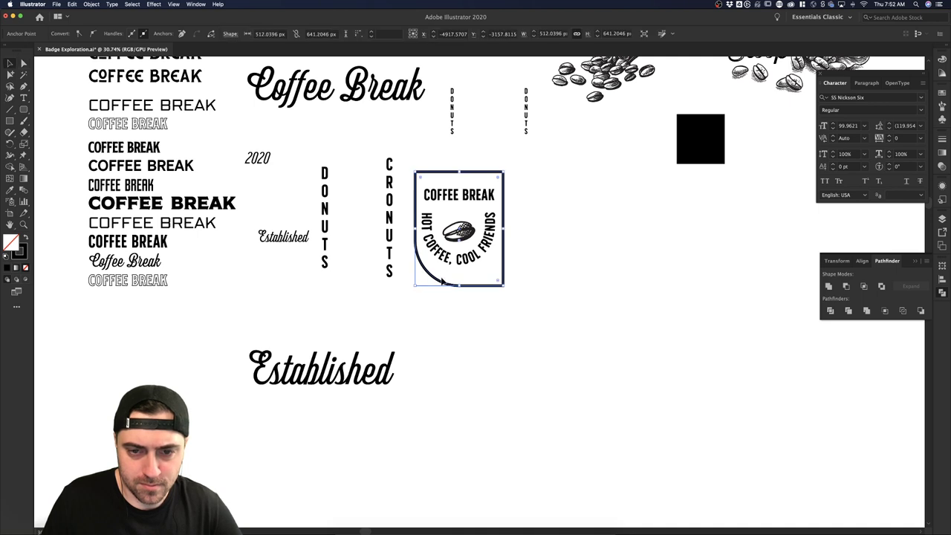
pyautogui.click(460, 245)
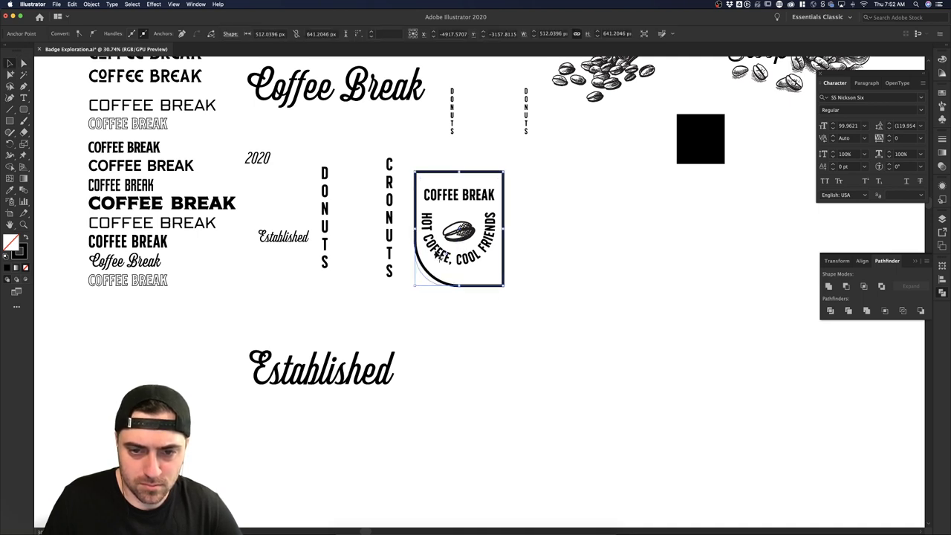
# - Shorten the squared badge outline to about 577 px high around its text
pyautogui.press('v')
pyautogui.click(519, 299)
pyautogui.moveTo(529, 289); pyautogui.dragTo(472, 280)
pyautogui.click(550, 278)
pyautogui.click(551, 279)
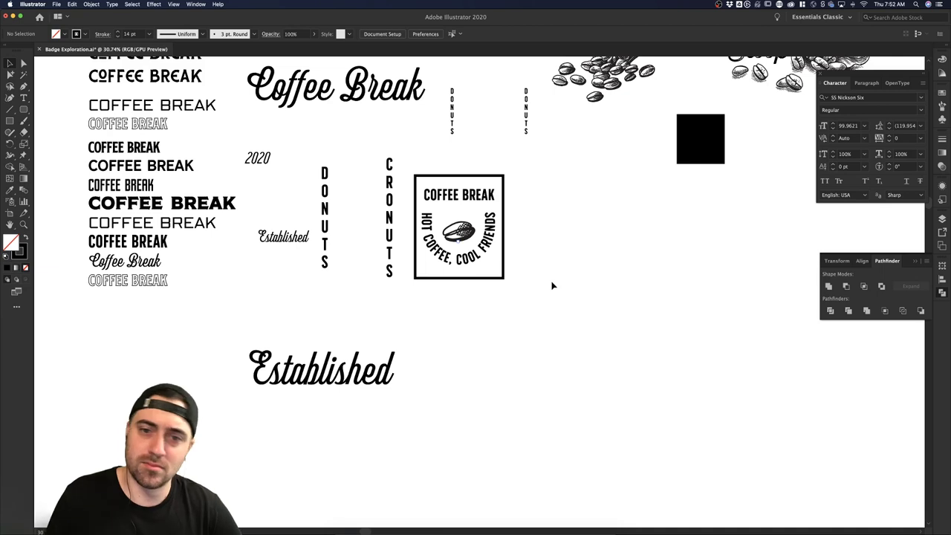
# - Lower and slightly enlarge the COFFEE BREAK heading above the curved text, and raise the coffee bean a little in the square badge
pyautogui.scroll(1, 543, 286)
pyautogui.click(458, 272)
pyautogui.click(516, 265)
pyautogui.click(466, 257)
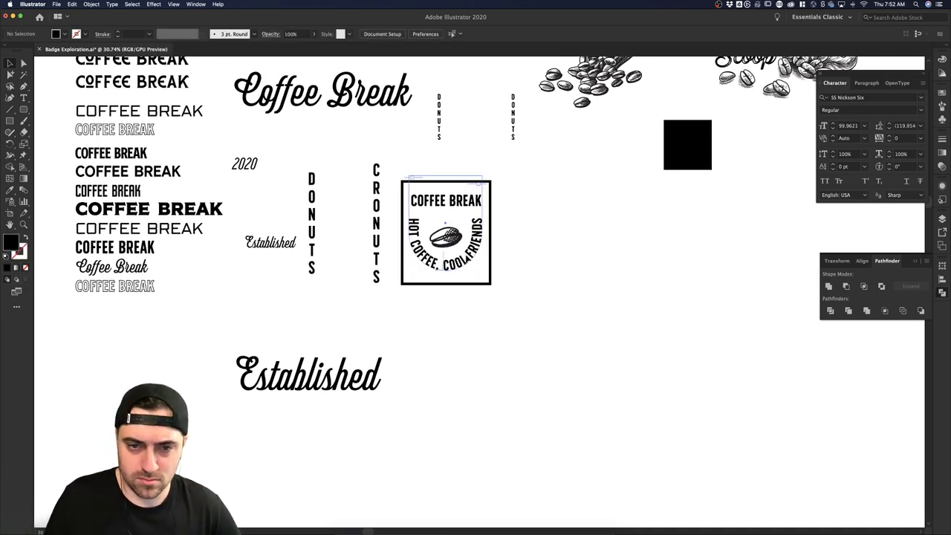
pyautogui.click(450, 214)
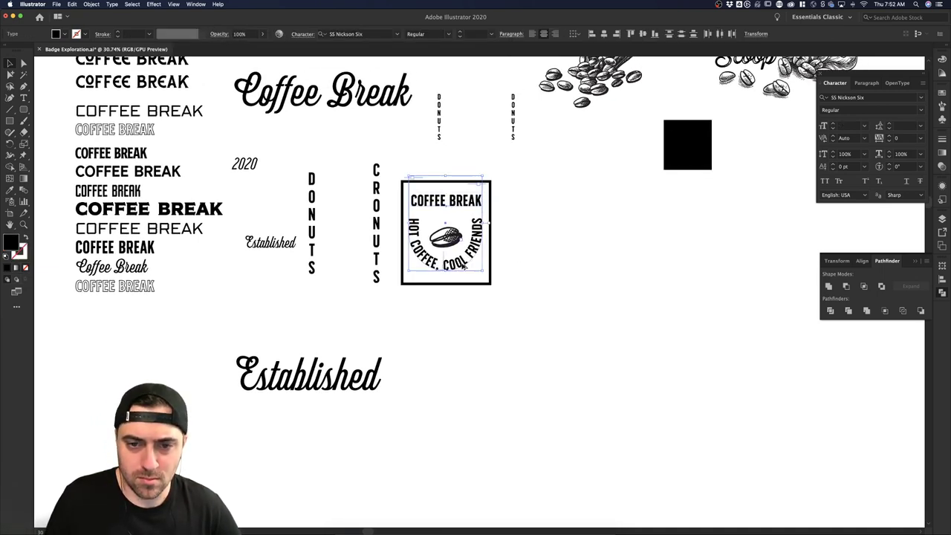
pyautogui.click(579, 219)
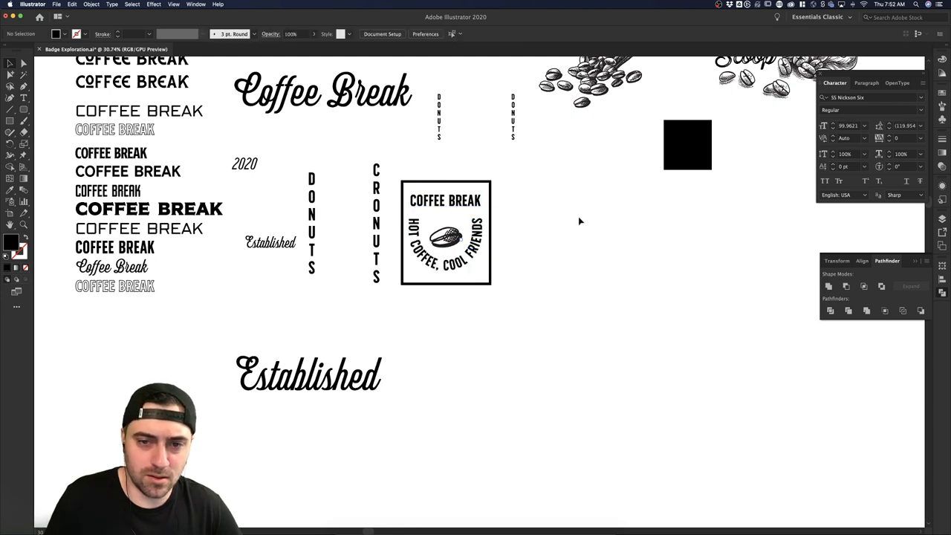
pyautogui.click(448, 204)
pyautogui.moveTo(483, 193); pyautogui.dragTo(479, 209)
pyautogui.click(520, 197)
pyautogui.press('super+shift+period')
pyautogui.press('super+shift+period')
pyautogui.click(550, 208)
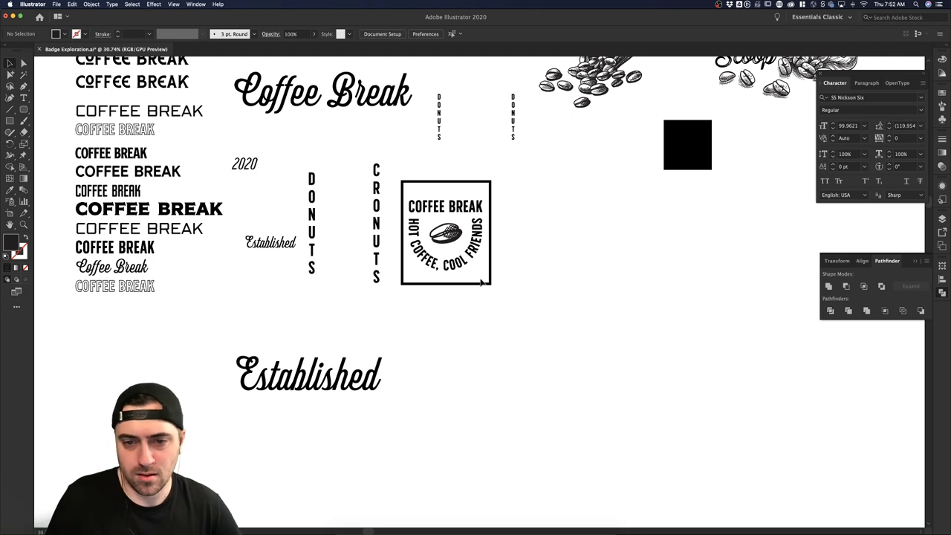
# - Duplicate the square badge beside the original and fully round the bottom corners of the copy's outline
pyautogui.moveTo(501, 295); pyautogui.dragTo(408, 174)
pyautogui.moveTo(469, 221); pyautogui.dragTo(576, 221)
pyautogui.click(599, 287)
pyautogui.click(596, 283)
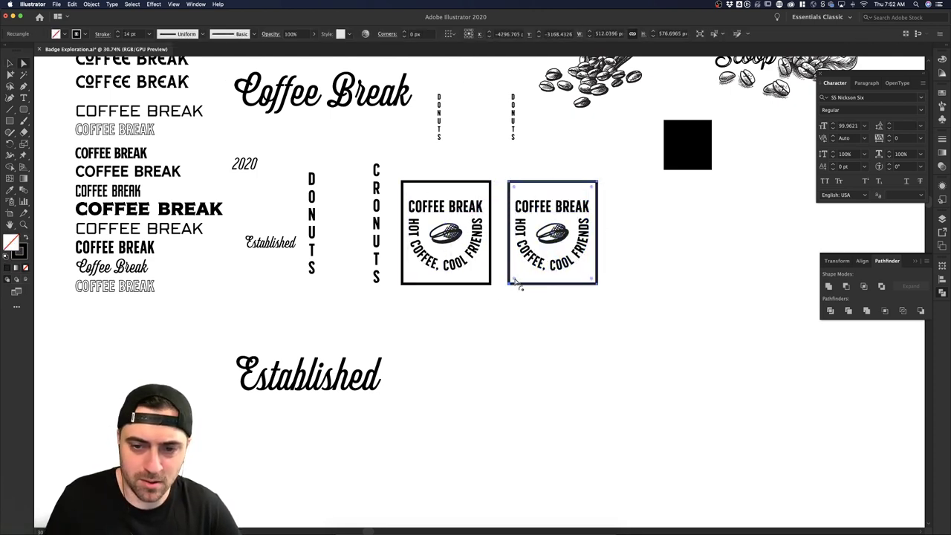
pyautogui.moveTo(593, 280); pyautogui.dragTo(532, 174)
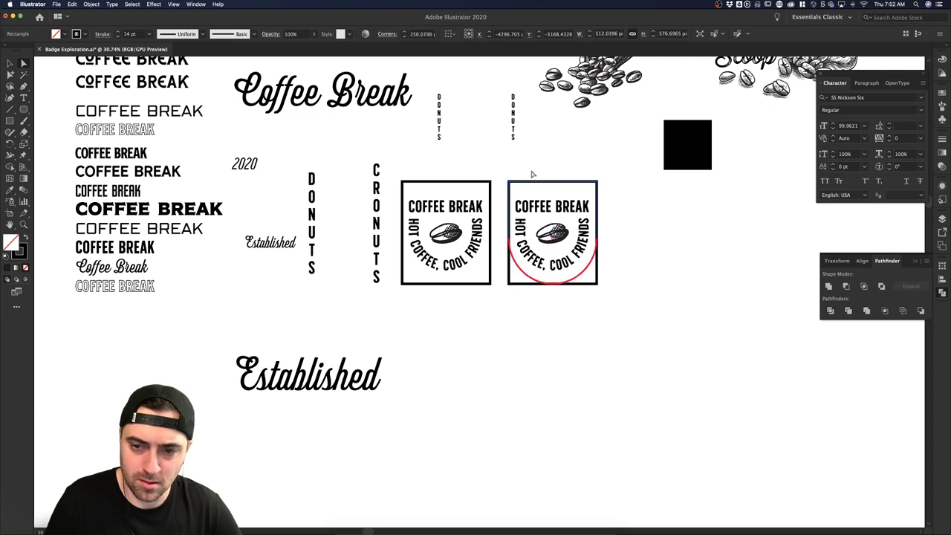
pyautogui.click(644, 273)
# - Raise the copy's U-shaped outline closer to the curved text, and lower its top edge toward the COFFEE BREAK heading
pyautogui.press('v')
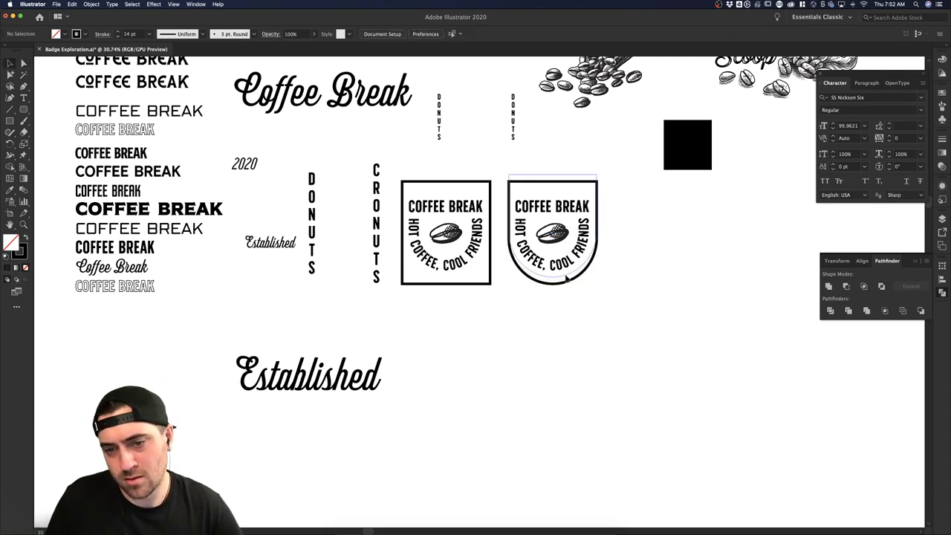
pyautogui.moveTo(565, 276); pyautogui.dragTo(565, 274)
pyautogui.click(561, 281)
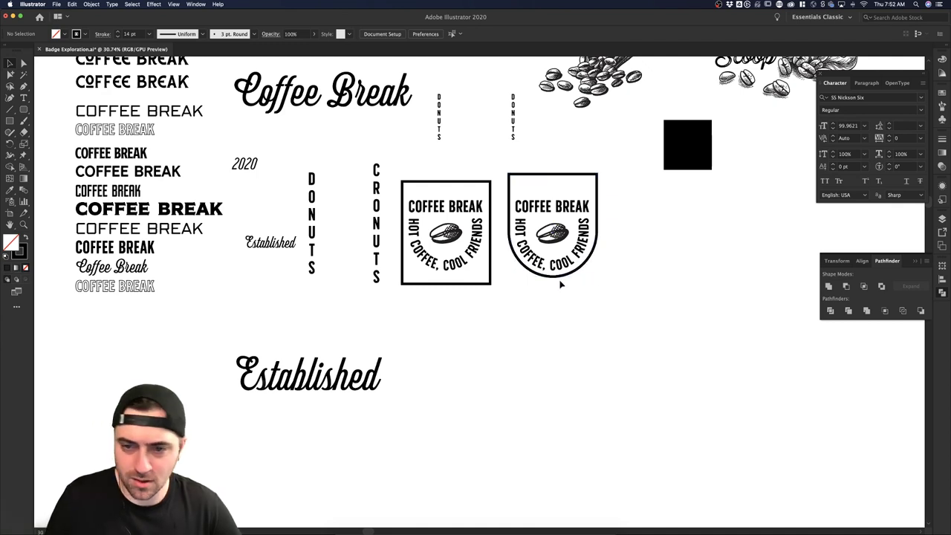
pyautogui.press('v')
pyautogui.moveTo(499, 163); pyautogui.dragTo(602, 195)
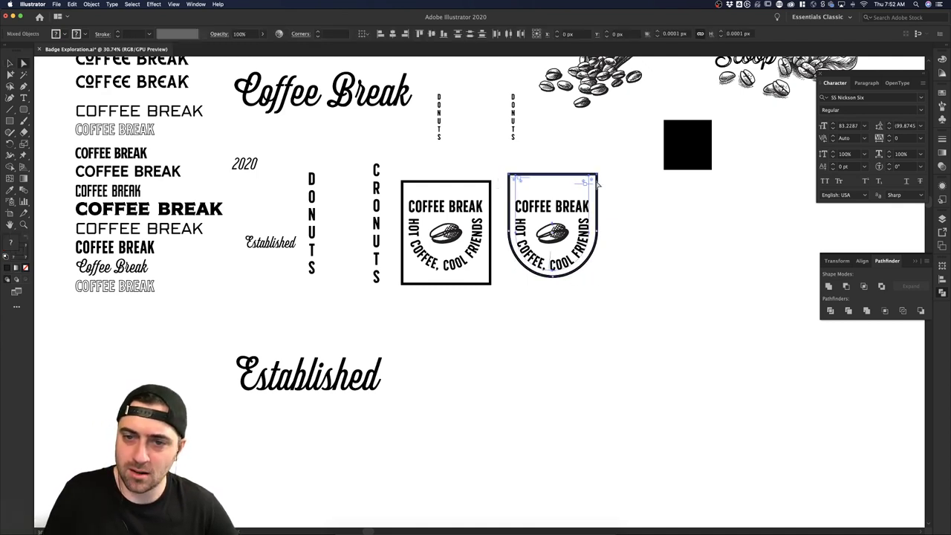
pyautogui.click(639, 183)
pyautogui.click(597, 175)
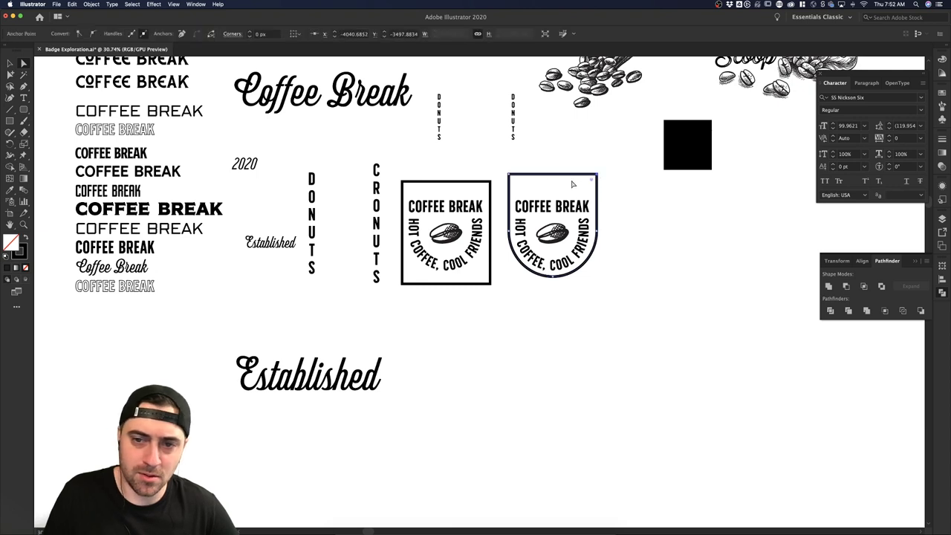
pyautogui.moveTo(511, 178); pyautogui.dragTo(509, 192)
pyautogui.click(637, 181)
pyautogui.press('v')
# - Move the black square up to clear space, and place a duplicate of the U-shaped badge beside it
pyautogui.hscroll(1, 637, 181)
pyautogui.hscroll(3, 637, 185)
pyautogui.scroll(1, 637, 185)
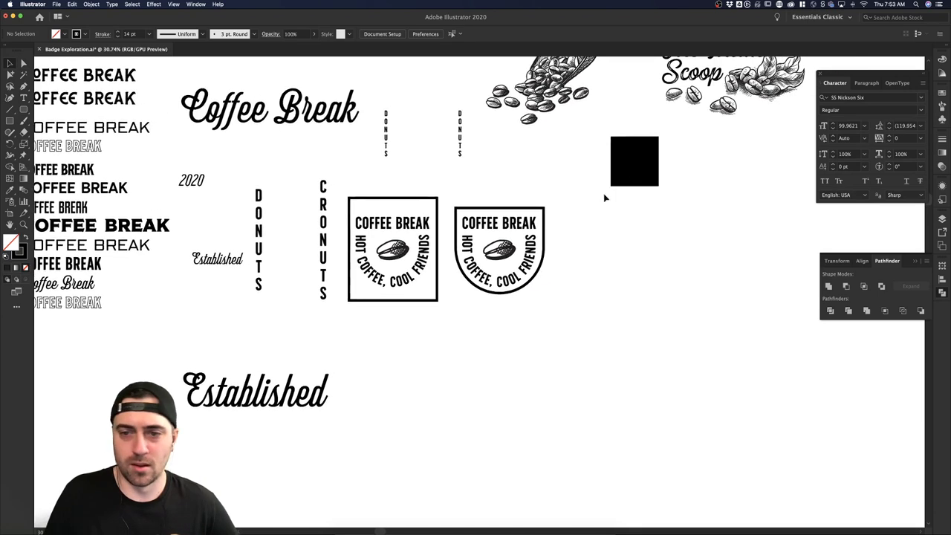
pyautogui.moveTo(631, 162); pyautogui.dragTo(622, 132)
pyautogui.click(605, 219)
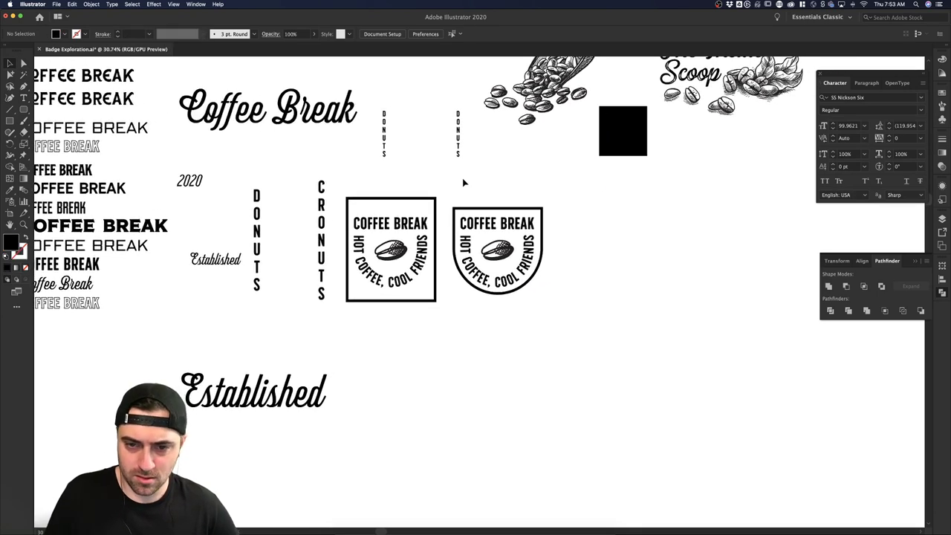
pyautogui.moveTo(463, 180); pyautogui.dragTo(561, 314)
pyautogui.moveTo(520, 272); pyautogui.dragTo(628, 273)
pyautogui.click(681, 268)
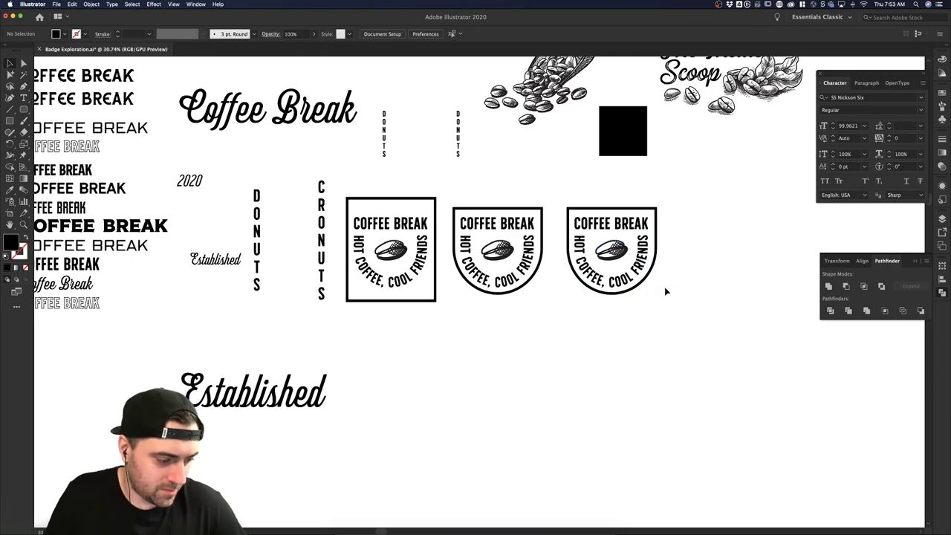
# - Raise the top edge of the third badge's outline and move its COFFEE BREAK heading up away from the curved text
pyautogui.scroll(3, 667, 292)
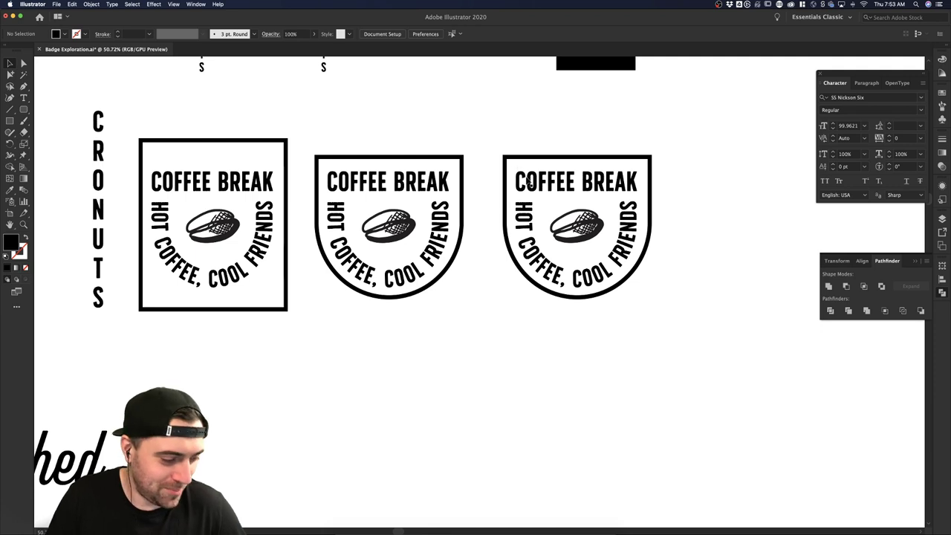
pyautogui.press('a')
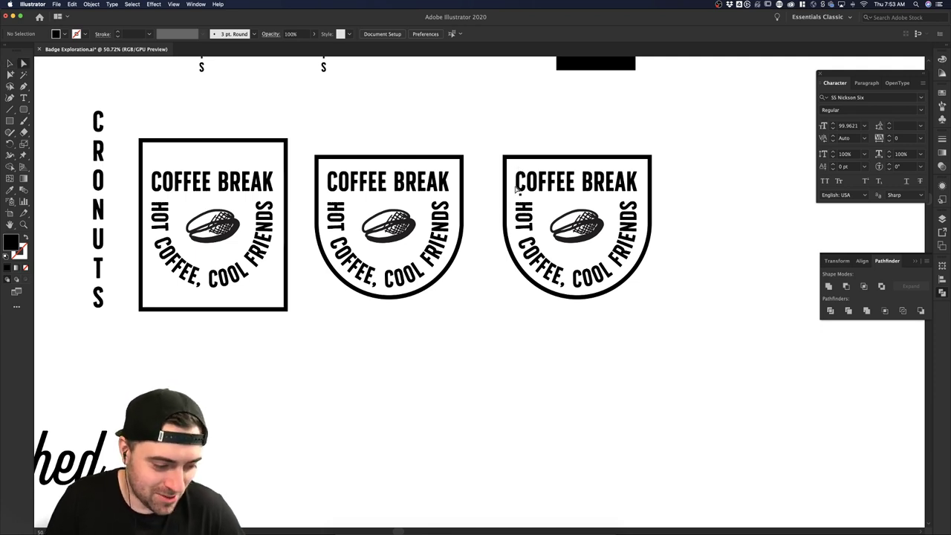
pyautogui.click(509, 156)
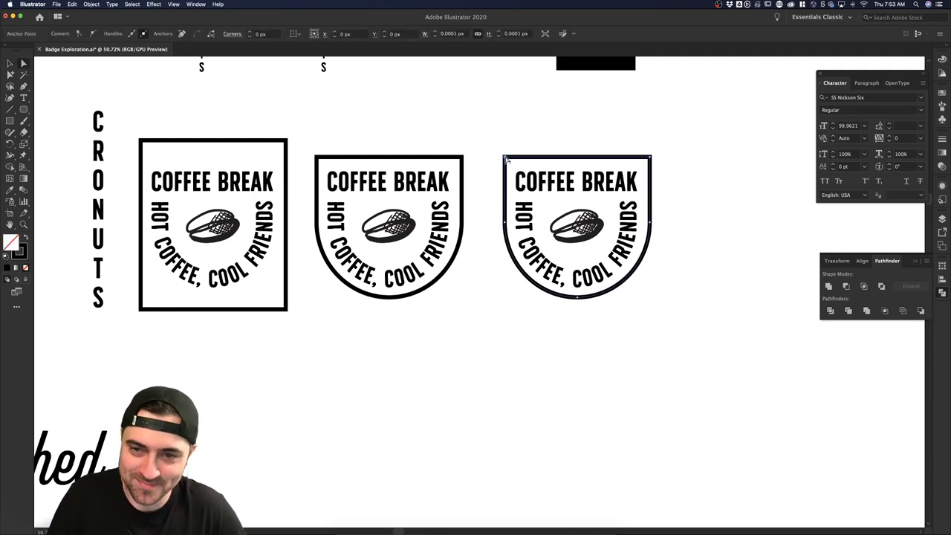
pyautogui.click(650, 161)
pyautogui.moveTo(652, 153); pyautogui.dragTo(651, 148)
pyautogui.click(701, 167)
pyautogui.press('v')
pyautogui.moveTo(623, 182); pyautogui.dragTo(622, 172)
pyautogui.press('super+shift+a')
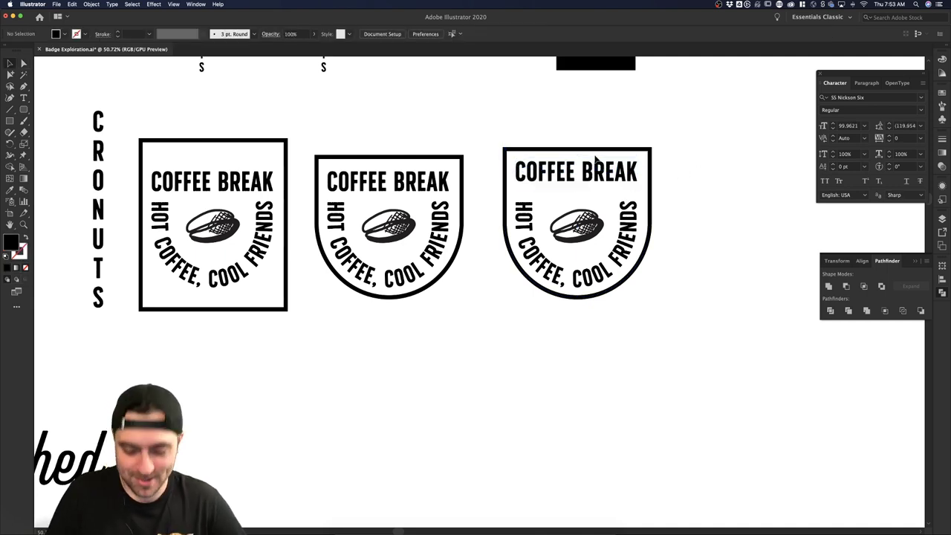
# - Draw a black rectangle about 511 by 132 px across the top of the third badge, over the COFFEE BREAK heading
pyautogui.press('m')
pyautogui.moveTo(504, 148); pyautogui.dragTo(650, 189)
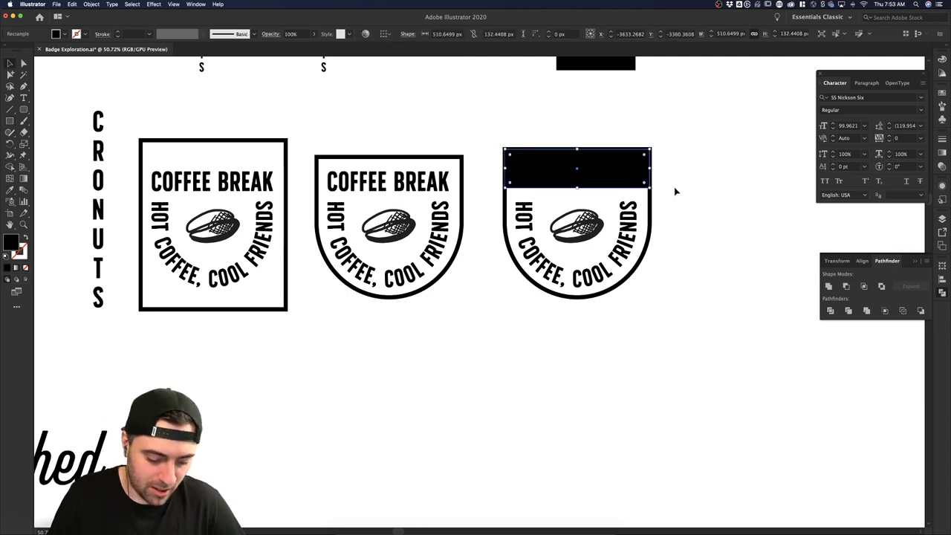
# - Bring the third badge's COFFEE BREAK heading in front of its black band and recolour the heading white by sampling the background
pyautogui.press('Delete')
pyautogui.click(571, 174)
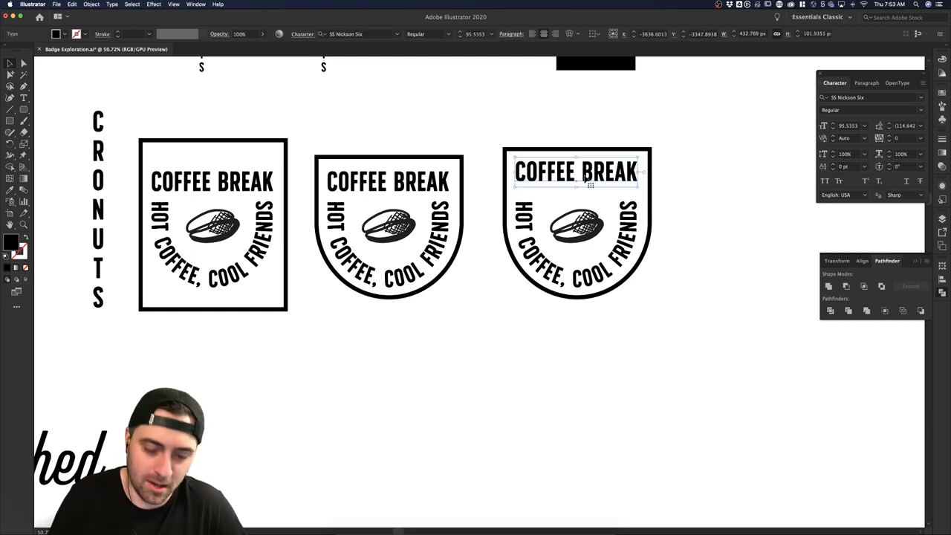
pyautogui.press('super+b')
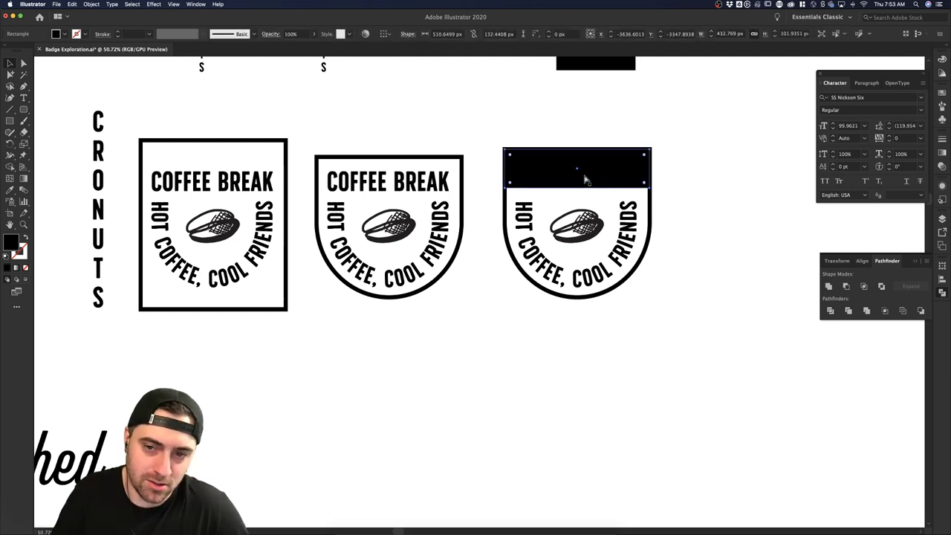
pyautogui.click(611, 180)
pyautogui.press('i')
pyautogui.click(625, 112)
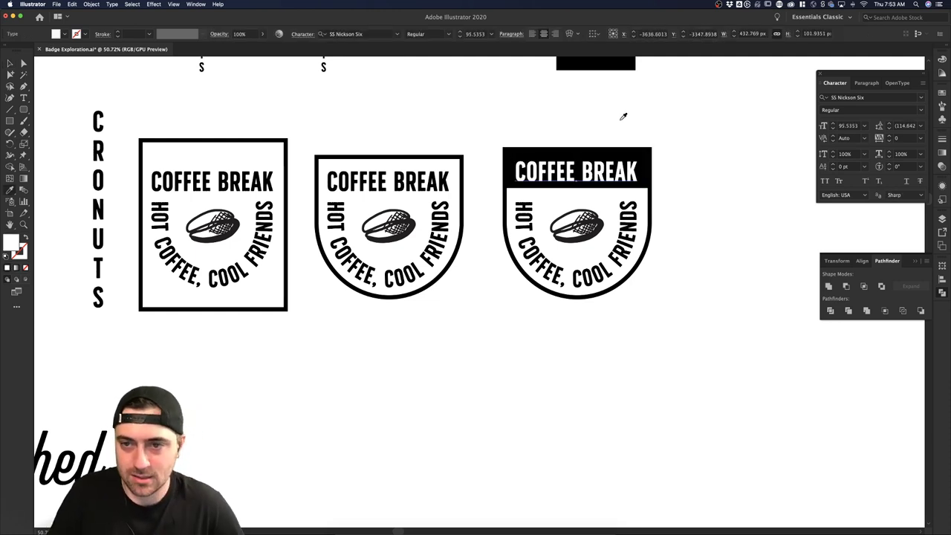
# - Nudge the white COFFEE BREAK heading slightly upward within the third badge's black band
pyautogui.press('v')
pyautogui.click(663, 177)
pyautogui.moveTo(598, 176); pyautogui.dragTo(598, 172)
pyautogui.click(691, 206)
pyautogui.hscroll(1, 691, 206)
pyautogui.hscroll(2, 692, 206)
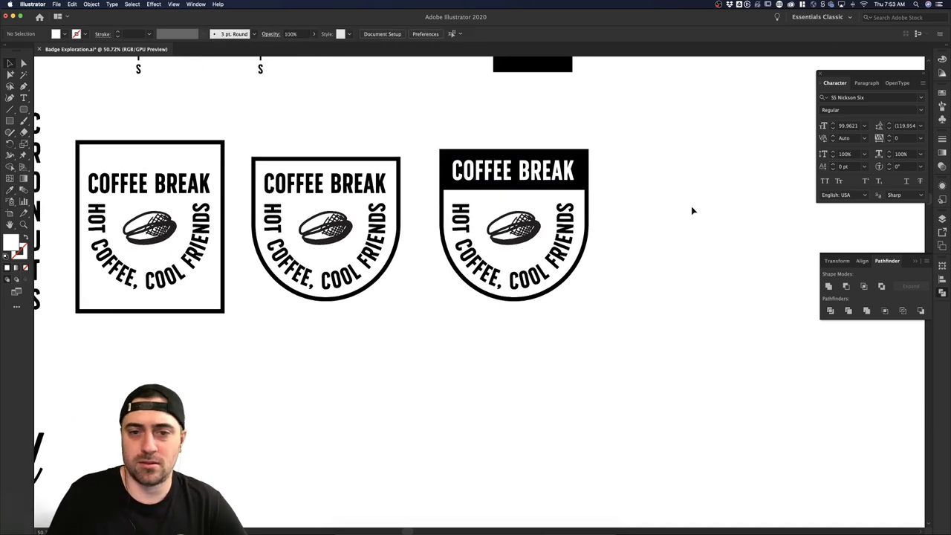
pyautogui.keyDown('alt'); pyautogui.click(692, 206); pyautogui.keyUp('alt')
pyautogui.scroll(-3, 692, 206)
pyautogui.moveTo(661, 251); pyautogui.dragTo(595, 196)
pyautogui.click(680, 214)
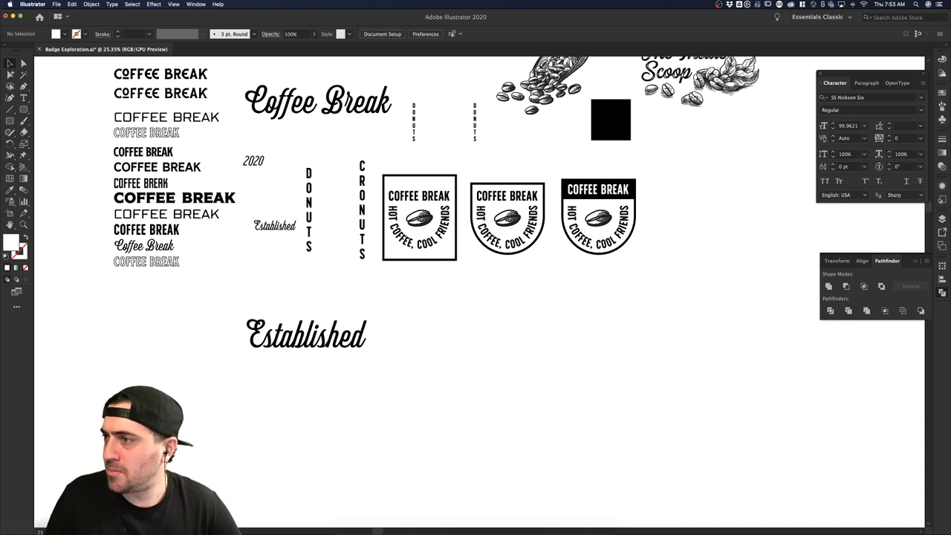
# - Open the converted illustration files AdobeStock_258195700, AdobeStock_314849552 and AdobeStock_141211454, and return to the Badge Exploration document
pyautogui.press('super+Tab')
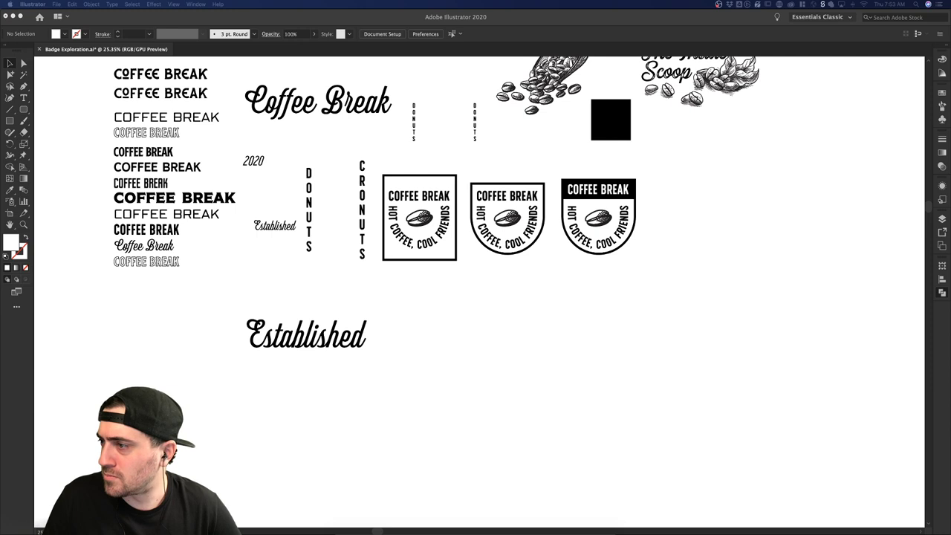
pyautogui.press('super+Tab')
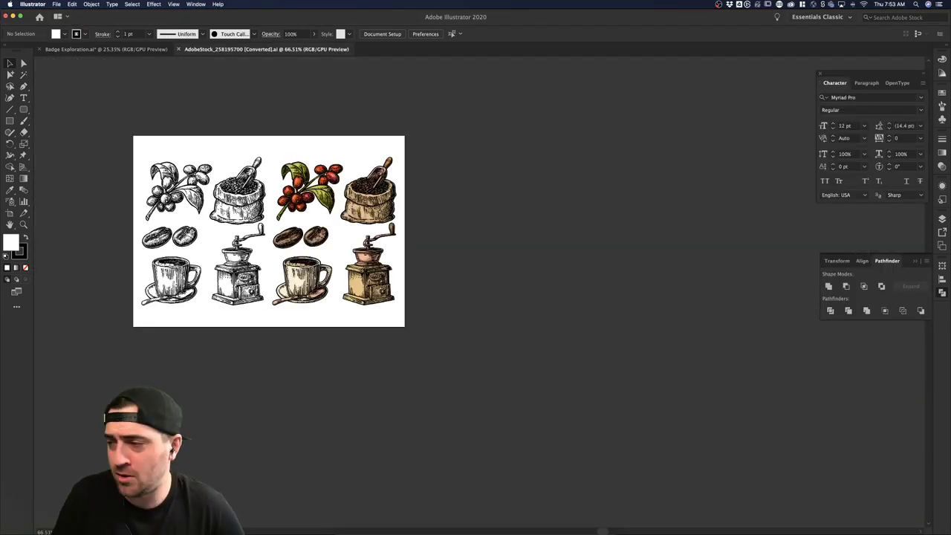
pyautogui.press('super+Tab')
pyautogui.press('super+Tab')
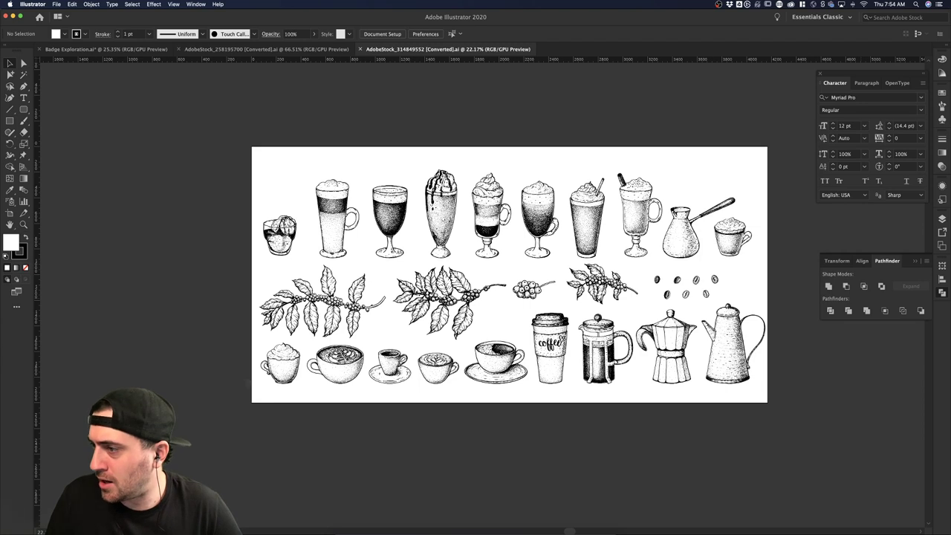
pyautogui.press('super+Tab')
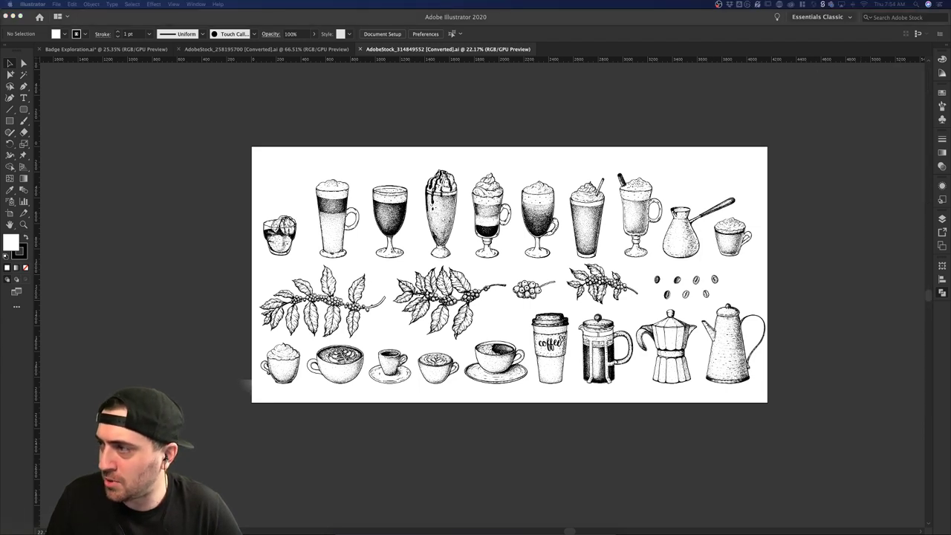
pyautogui.press('super+Tab')
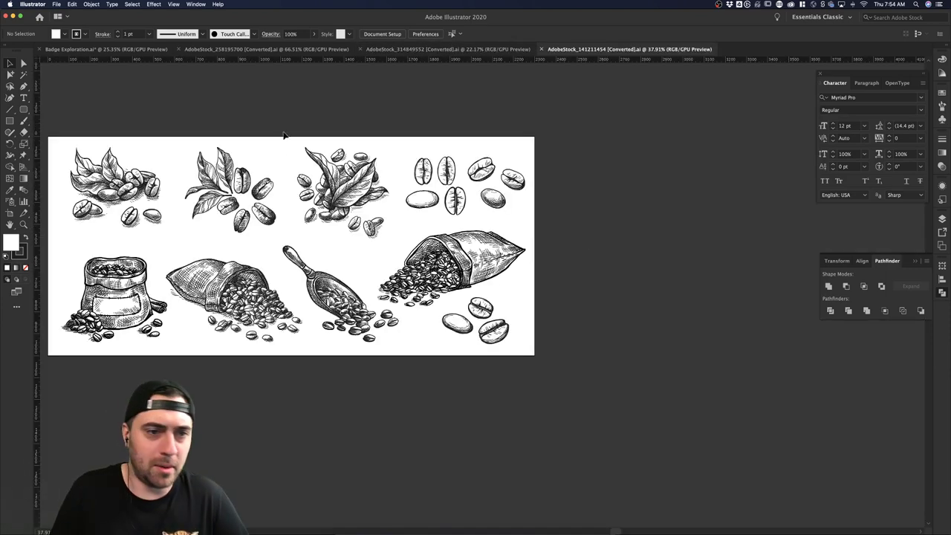
pyautogui.hscroll(-2, 289, 149)
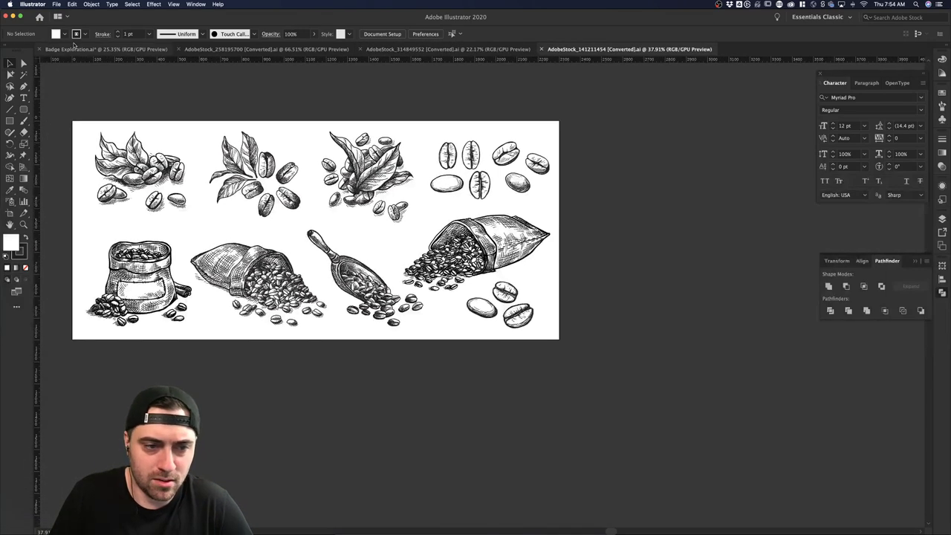
pyautogui.click(73, 49)
pyautogui.hscroll(3, 495, 339)
pyautogui.scroll(2, 495, 338)
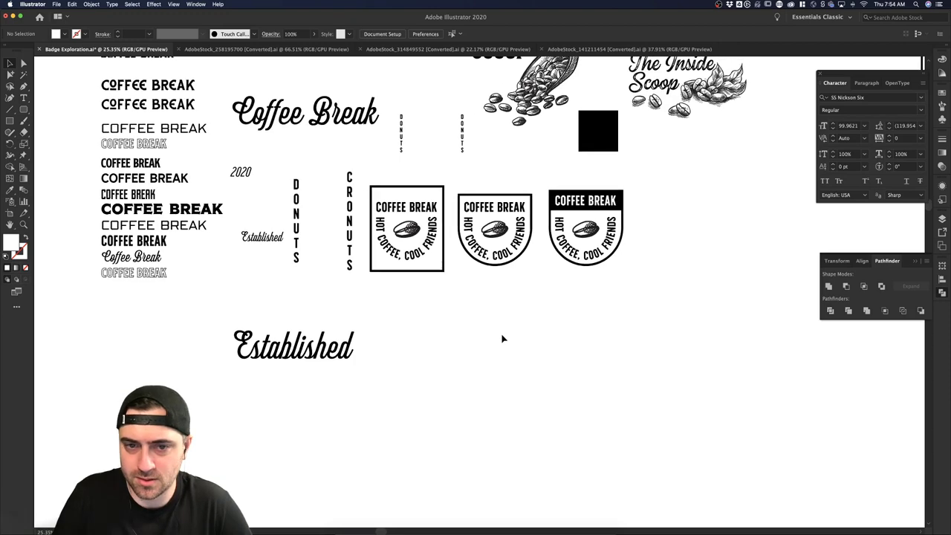
pyautogui.moveTo(610, 297); pyautogui.dragTo(548, 231)
pyautogui.click(634, 225)
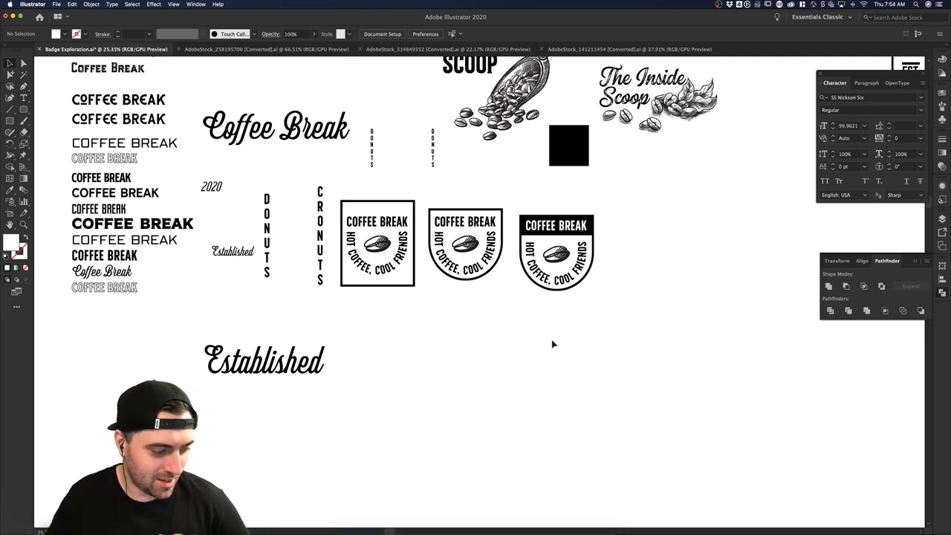
pyautogui.moveTo(599, 295); pyautogui.dragTo(505, 201)
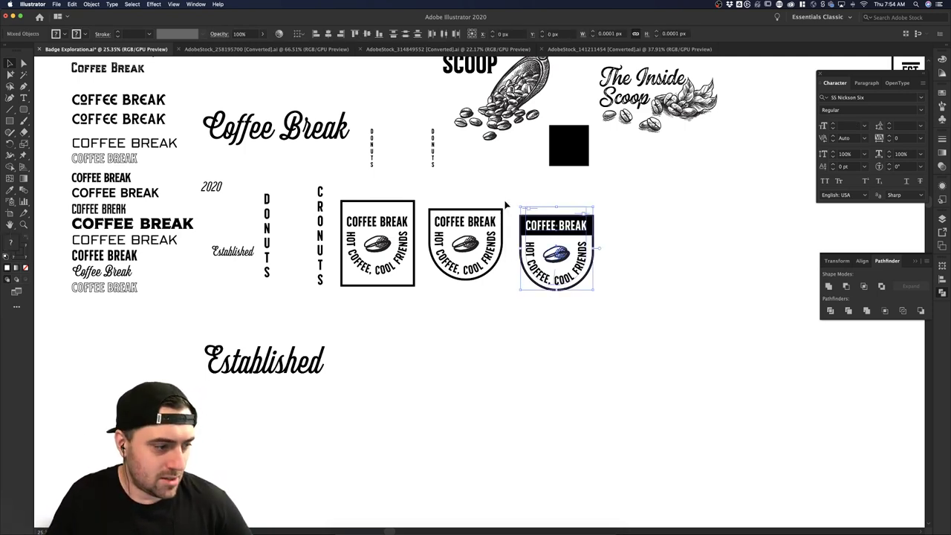
pyautogui.click(530, 381)
pyautogui.scroll(2, 639, 363)
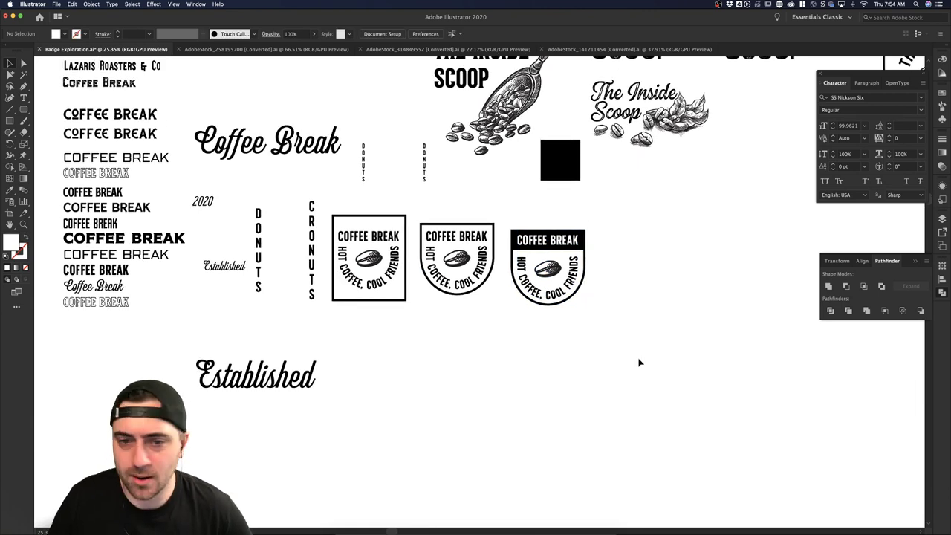
pyautogui.moveTo(598, 327); pyautogui.dragTo(510, 215)
pyautogui.click(687, 263)
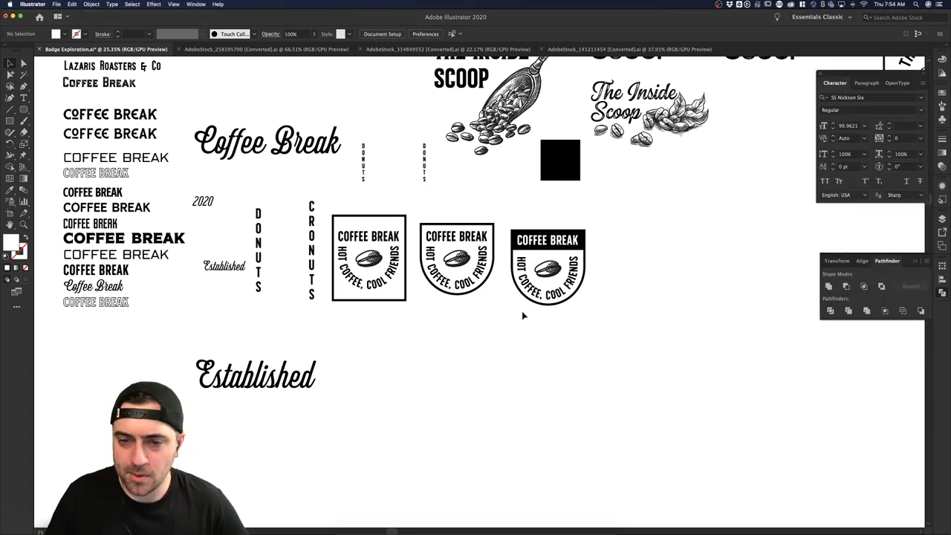
# - Place a duplicate of the black-header badge beside it, turn the copy upside down, and delete its curved text
pyautogui.moveTo(586, 318); pyautogui.dragTo(519, 218)
pyautogui.moveTo(547, 268); pyautogui.dragTo(664, 268)
pyautogui.moveTo(706, 308); pyautogui.dragTo(579, 210)
pyautogui.click(745, 212)
pyautogui.click(684, 216)
pyautogui.press('Delete')
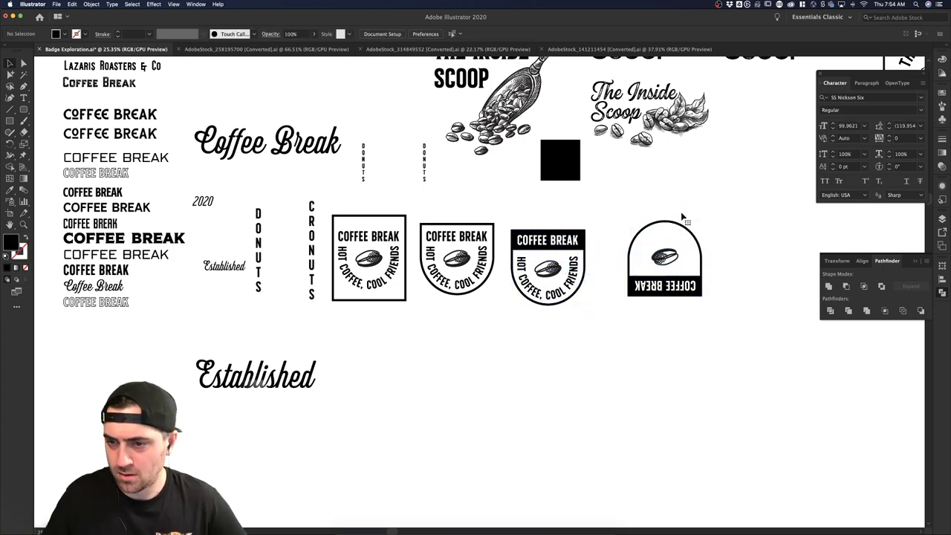
# - Rotate the inverted COFFEE BREAK heading upright within the black band of the arched badge
pyautogui.click(699, 293)
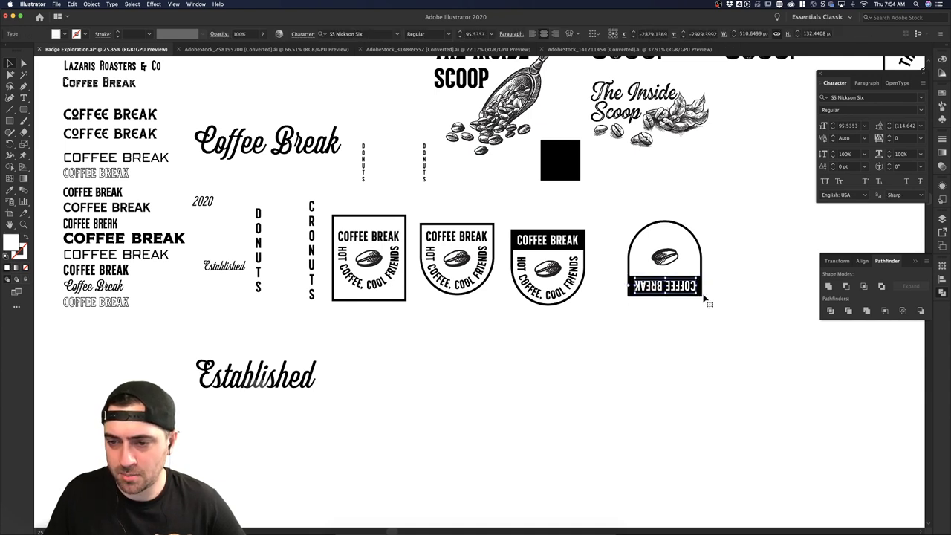
pyautogui.moveTo(700, 293); pyautogui.dragTo(543, 232)
pyautogui.click(797, 240)
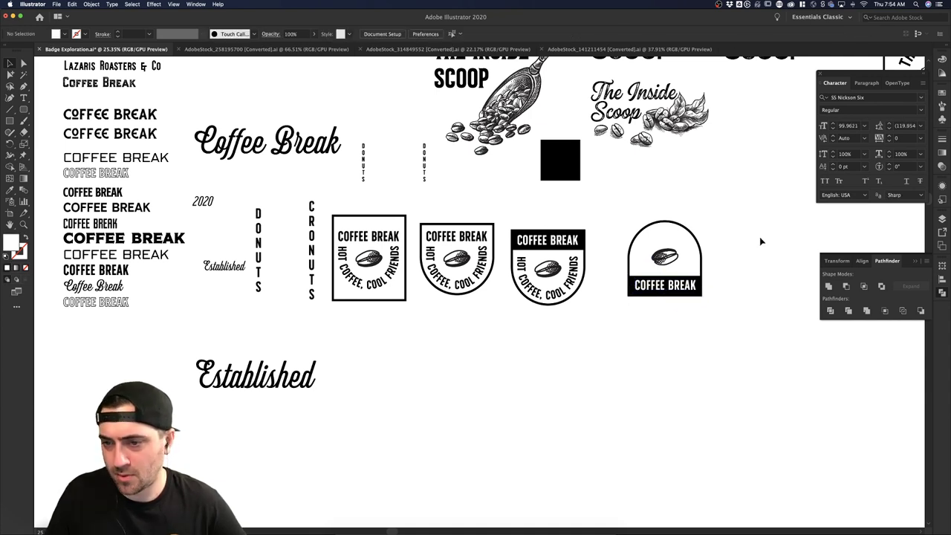
# - Move the arched outline up and extend its bottom edge down to the base of the COFFEE BREAK band
pyautogui.click(691, 235)
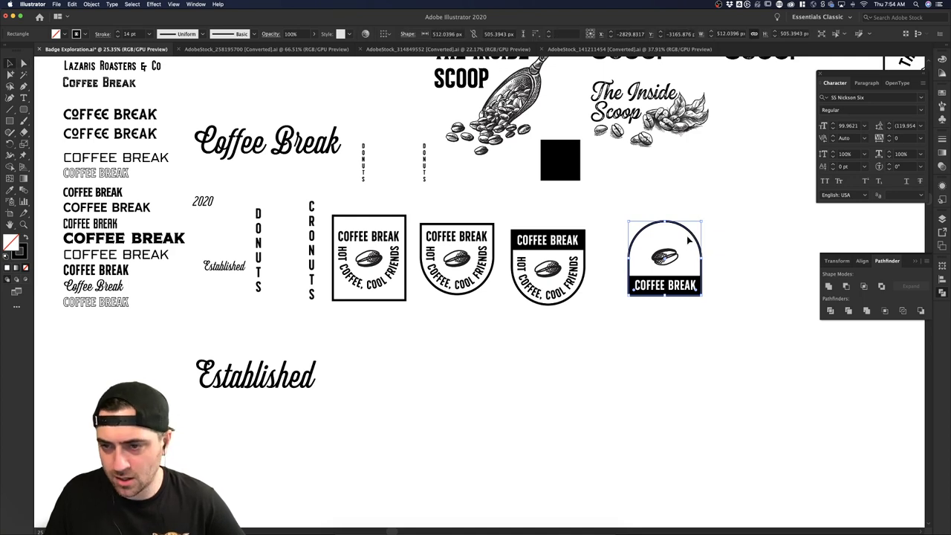
pyautogui.moveTo(691, 235); pyautogui.dragTo(692, 186)
pyautogui.click(768, 229)
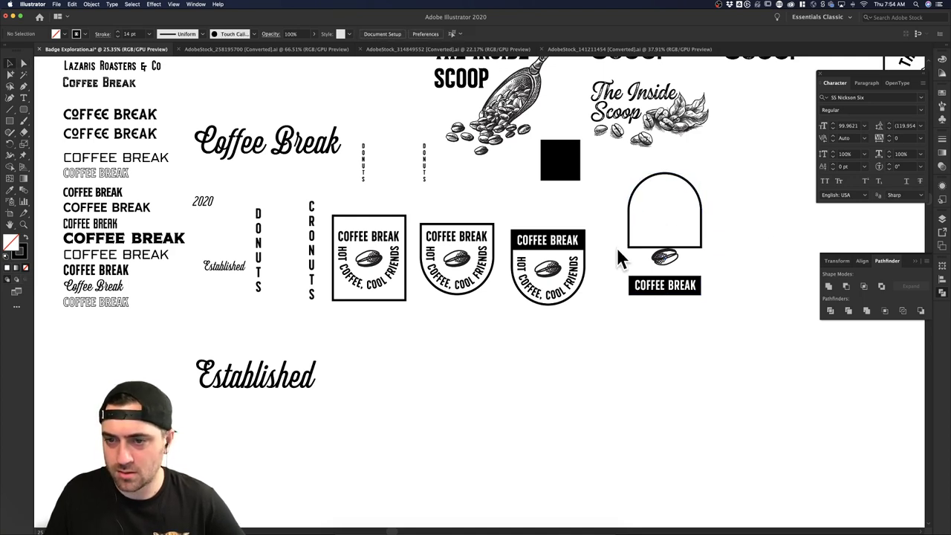
pyautogui.press('a')
pyautogui.click(629, 247)
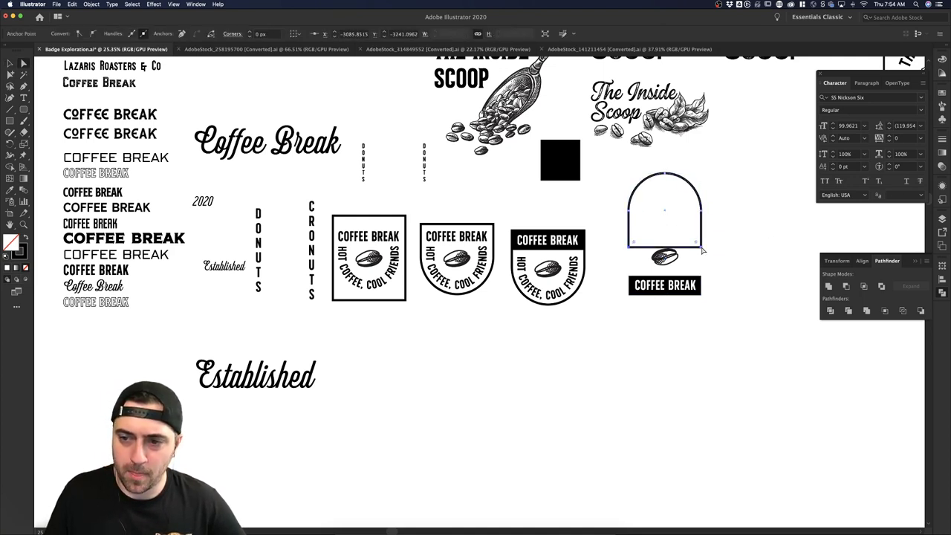
pyautogui.moveTo(702, 251); pyautogui.dragTo(700, 300)
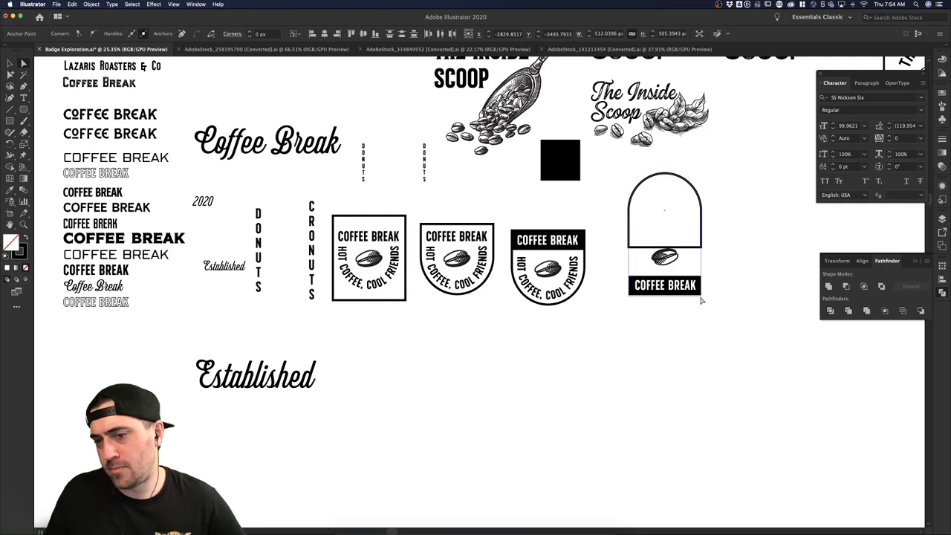
pyautogui.click(722, 278)
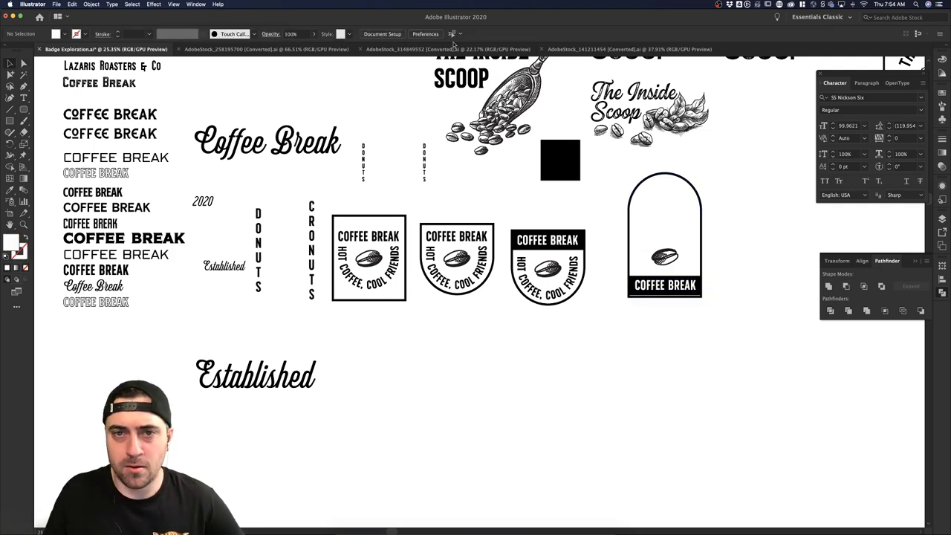
# - Copy the black-and-white coffee branch from AdobeStock_258195700 and paste it into the Badge Exploration document
pyautogui.scroll(-2, 486, 69)
pyautogui.click(450, 49)
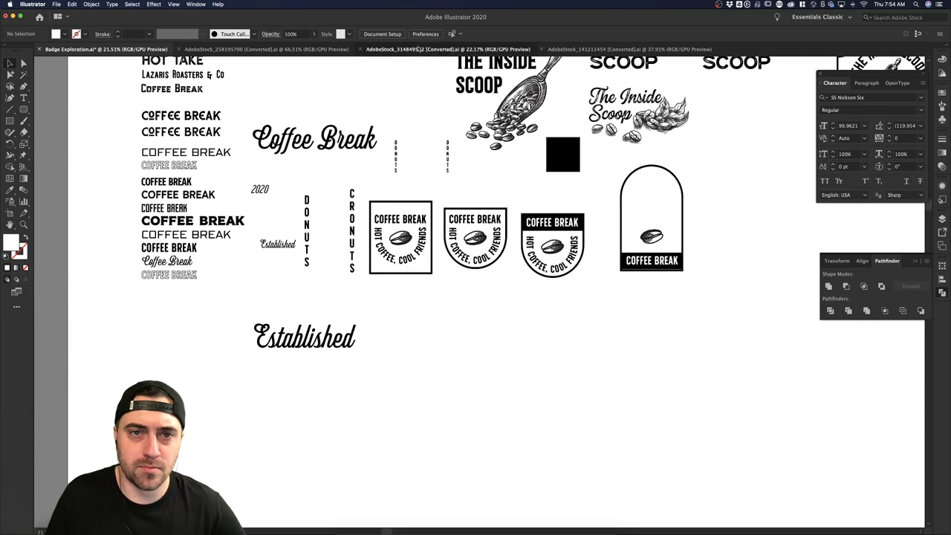
pyautogui.click(277, 49)
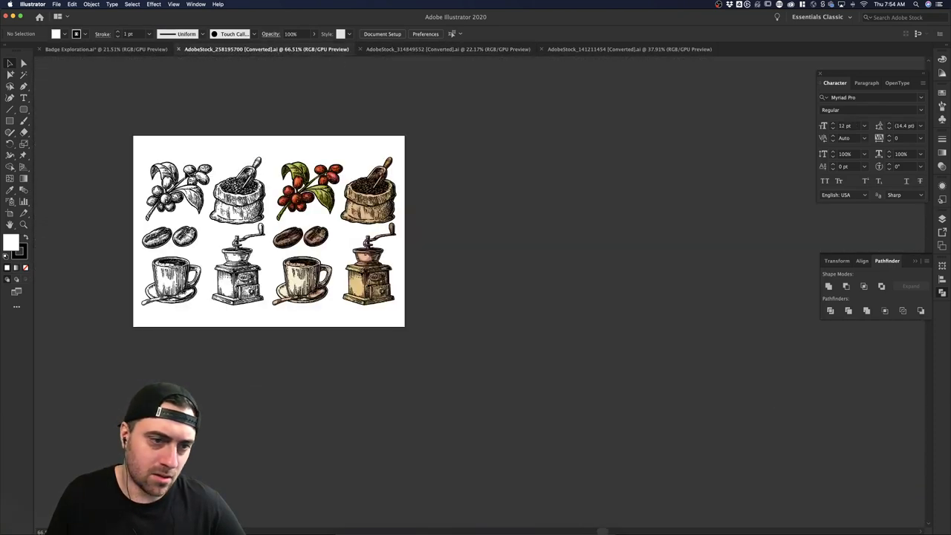
pyautogui.click(186, 173)
pyautogui.doubleClick(185, 173)
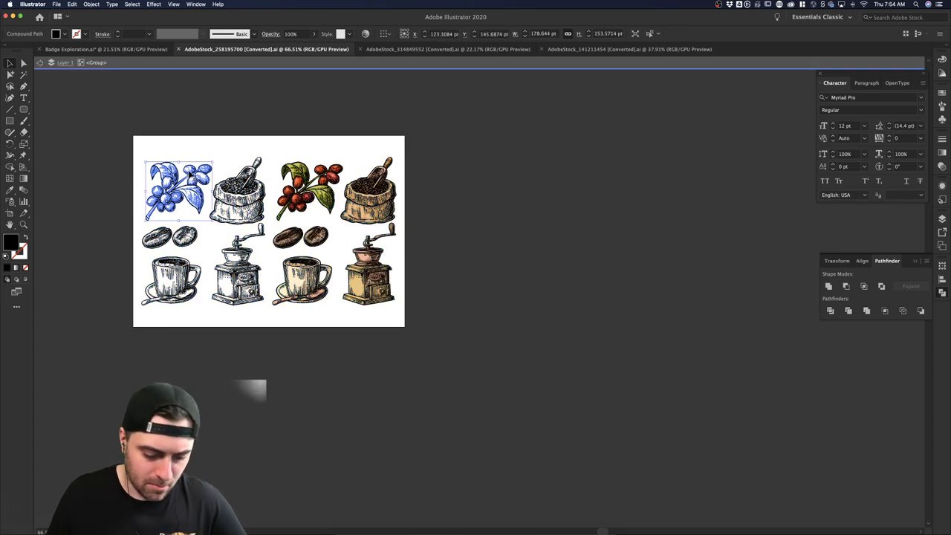
pyautogui.click(119, 49)
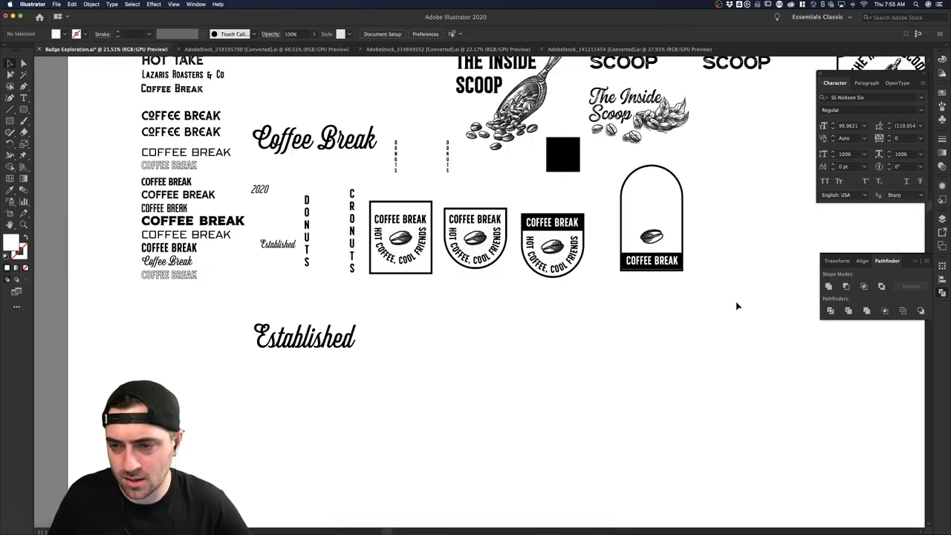
pyautogui.press('super+v')
# - Delete the bean in the arched badge and put the coffee branch in its place, rotated upright
pyautogui.click(652, 236)
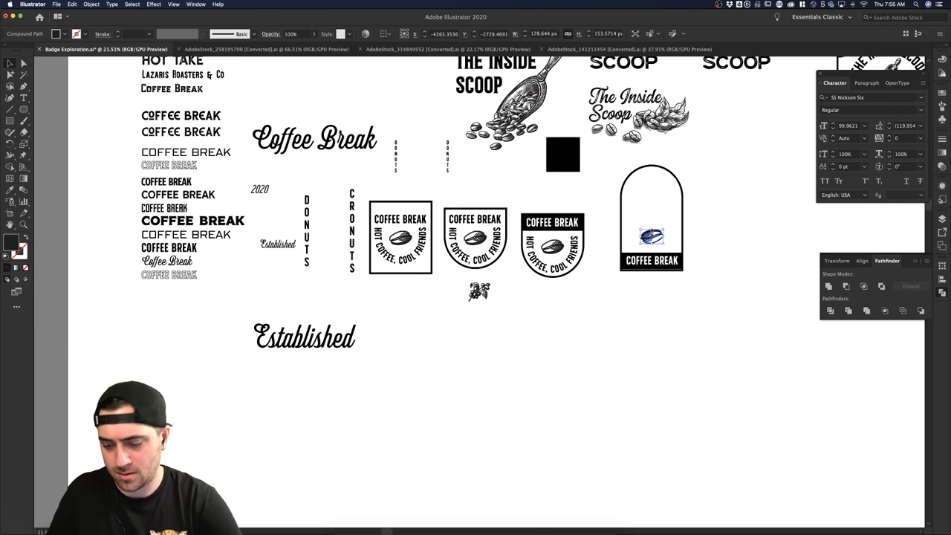
pyautogui.press('Delete')
pyautogui.moveTo(481, 290); pyautogui.dragTo(668, 223)
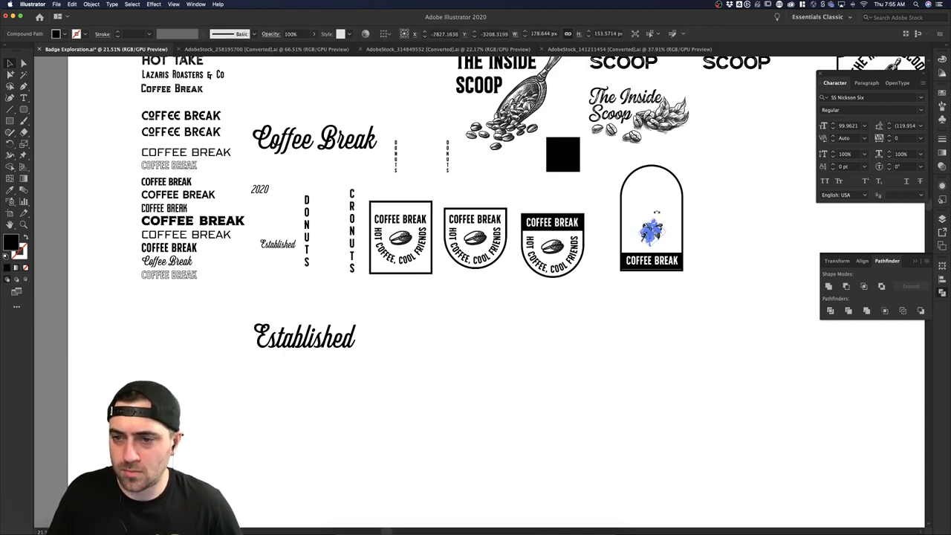
pyautogui.click(715, 214)
# - Enlarge the coffee branch to fill more of the arch above the COFFEE BREAK band
pyautogui.scroll(5, 714, 210)
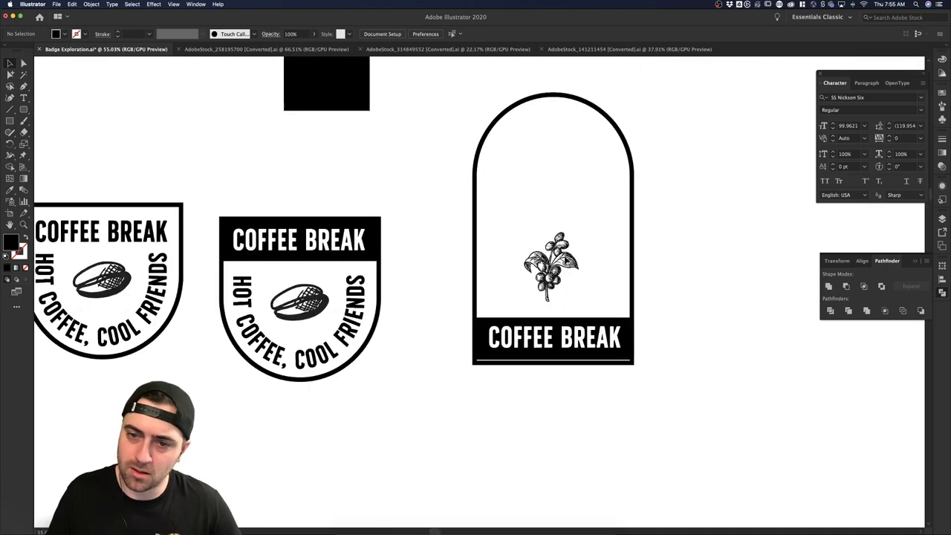
pyautogui.click(564, 216)
pyautogui.moveTo(568, 196)
pyautogui.mouseDown()
pyautogui.moveTo(557, 188)
pyautogui.moveTo(562, 199)
pyautogui.moveTo(567, 192)
pyautogui.mouseUp()
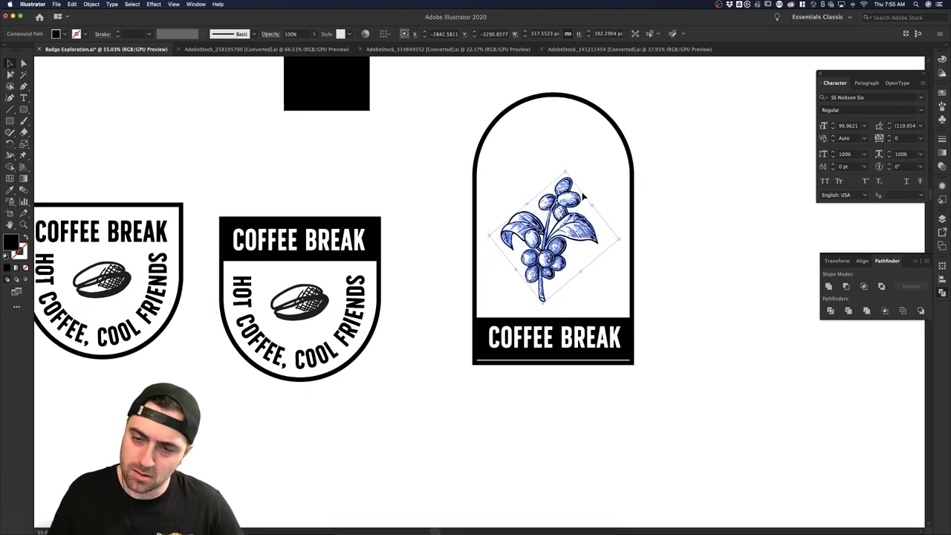
pyautogui.click(697, 173)
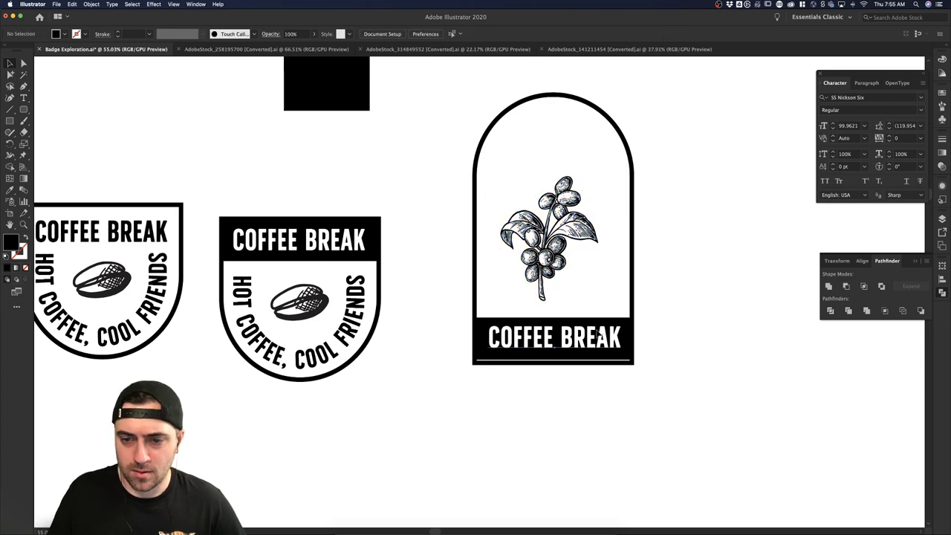
# - Delete the black band behind the COFFEE BREAK text at the base of the arched badge
pyautogui.click(633, 330)
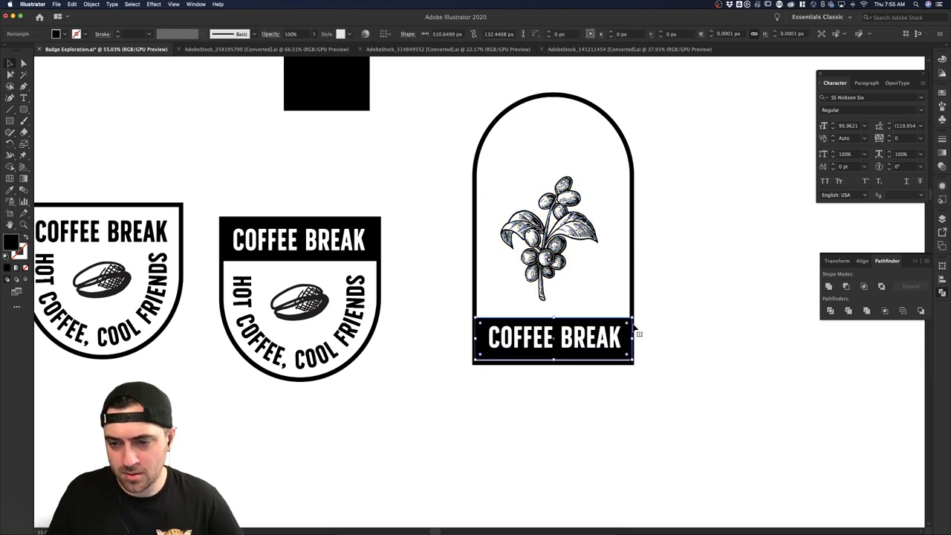
pyautogui.click(673, 338)
pyautogui.scroll(-1, 704, 344)
pyautogui.scroll(-1, 702, 342)
pyautogui.click(650, 342)
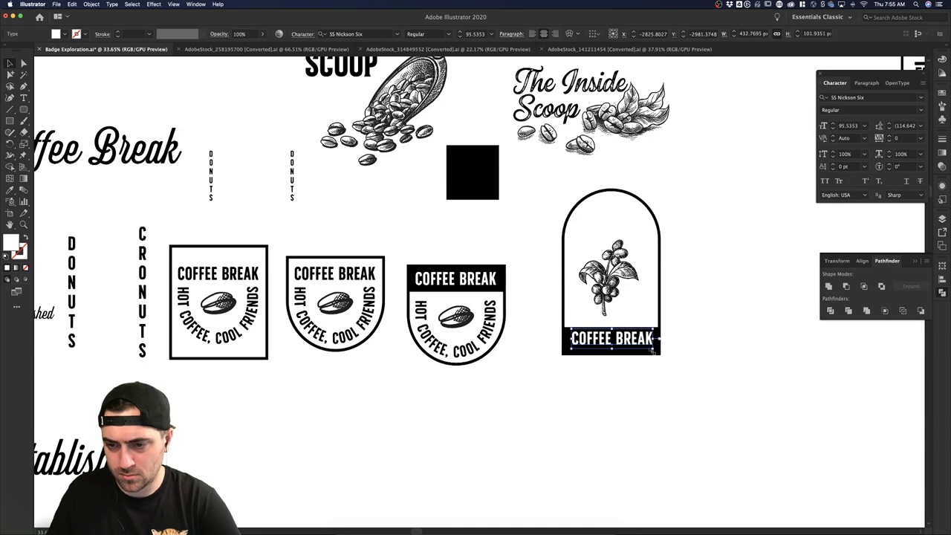
pyautogui.click(702, 369)
pyautogui.click(658, 352)
pyautogui.press('Delete')
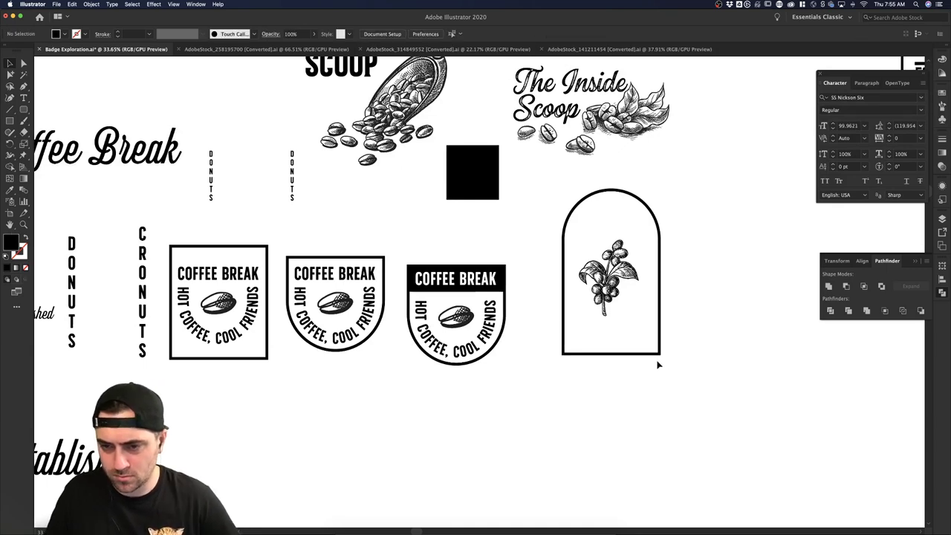
# - Recolor the arched badge's white COFFEE BREAK text black by sampling the black square with the Eyedropper
pyautogui.click(618, 337)
pyautogui.press('i')
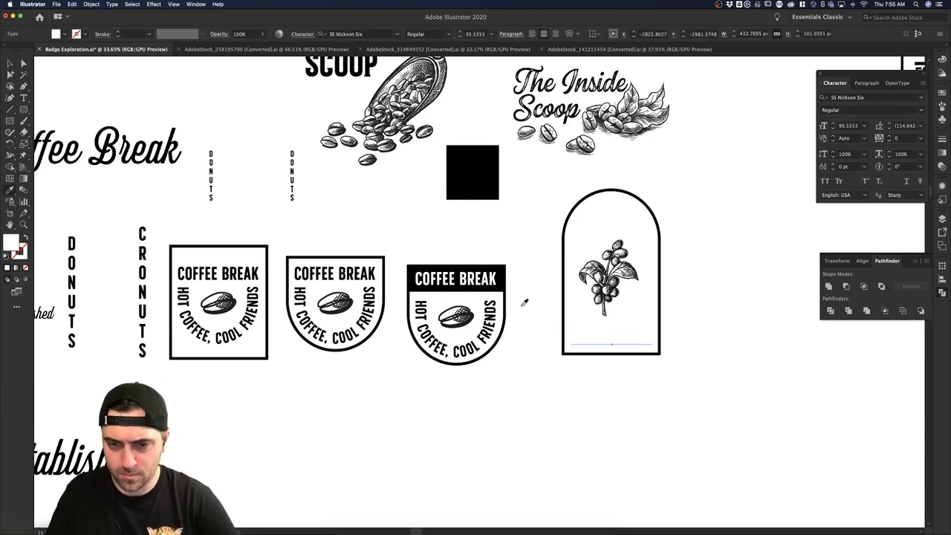
pyautogui.click(490, 186)
pyautogui.press('v')
pyautogui.click(761, 236)
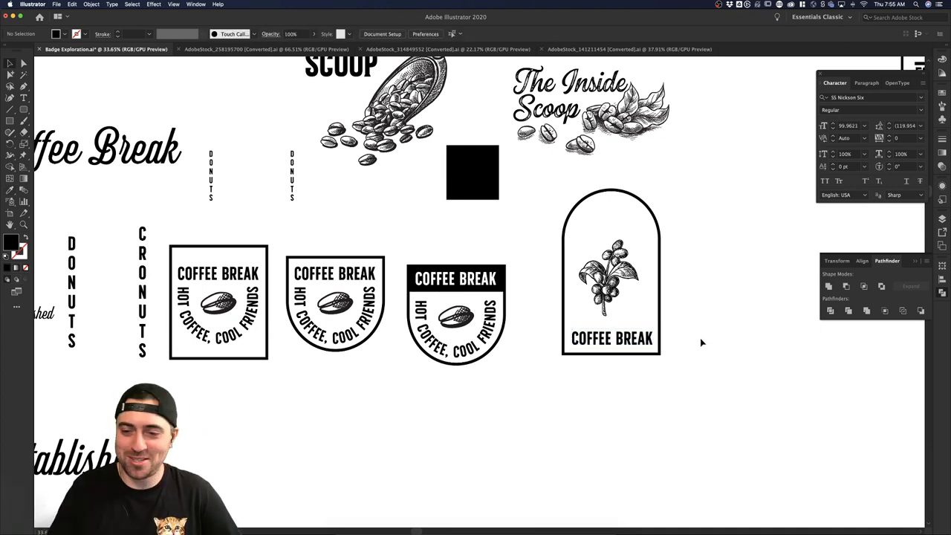
pyautogui.click(631, 360)
pyautogui.click(712, 324)
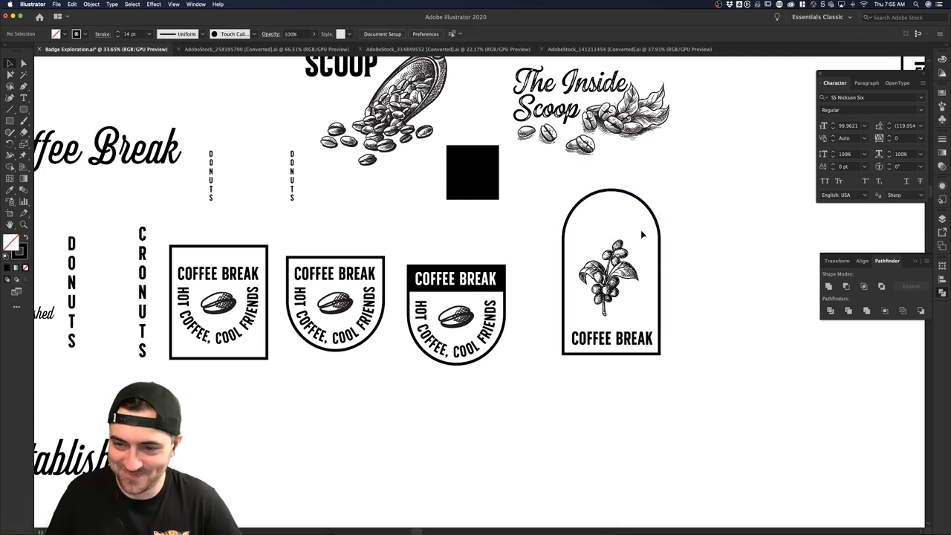
pyautogui.moveTo(675, 373); pyautogui.dragTo(535, 318)
pyautogui.click(686, 366)
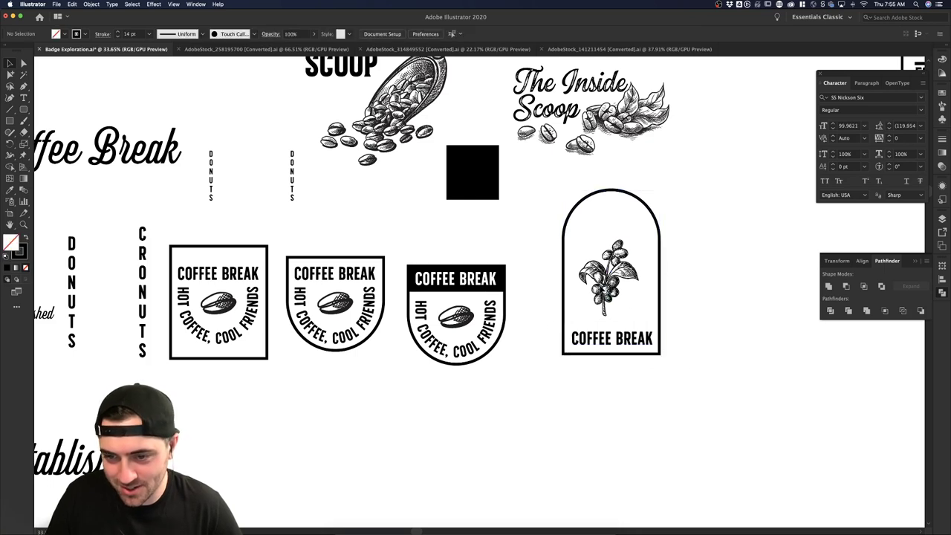
pyautogui.click(611, 279)
pyautogui.click(680, 290)
# - Open the base of the arched outline by adding an anchor point on its bottom edge and deleting that point
pyautogui.click(661, 342)
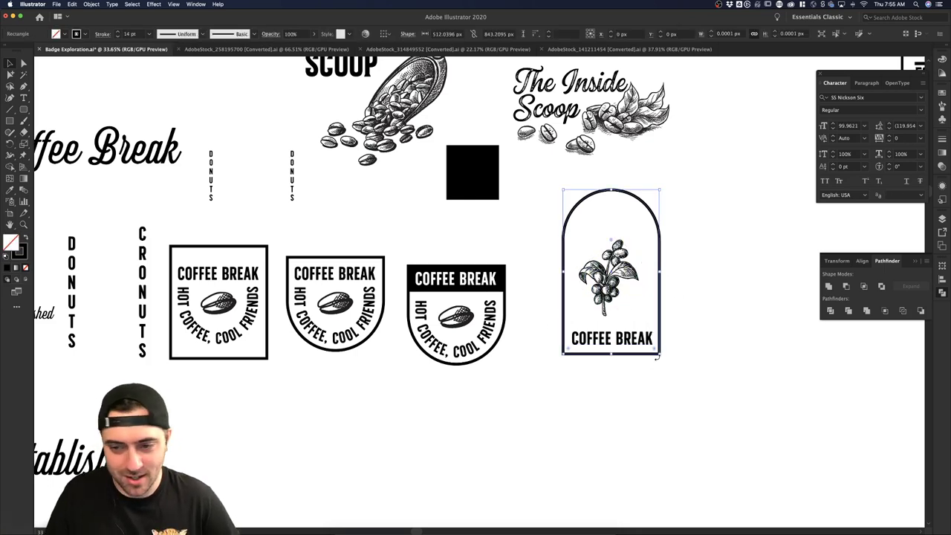
pyautogui.press('p')
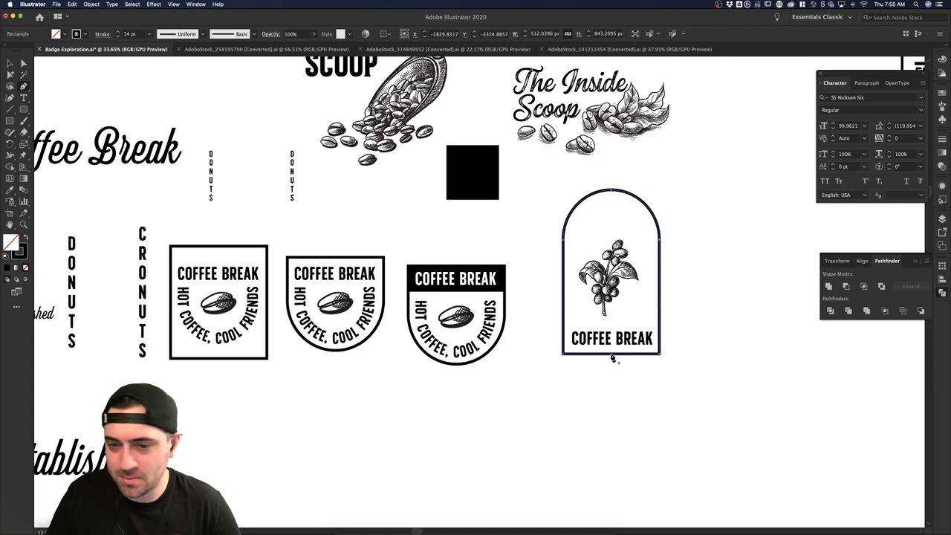
pyautogui.click(613, 359)
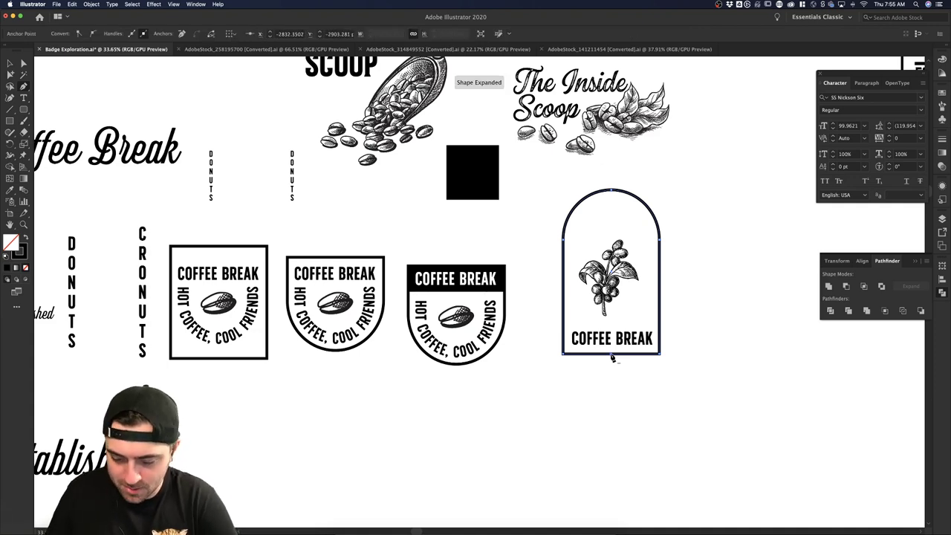
pyautogui.press('Delete')
pyautogui.click(664, 356)
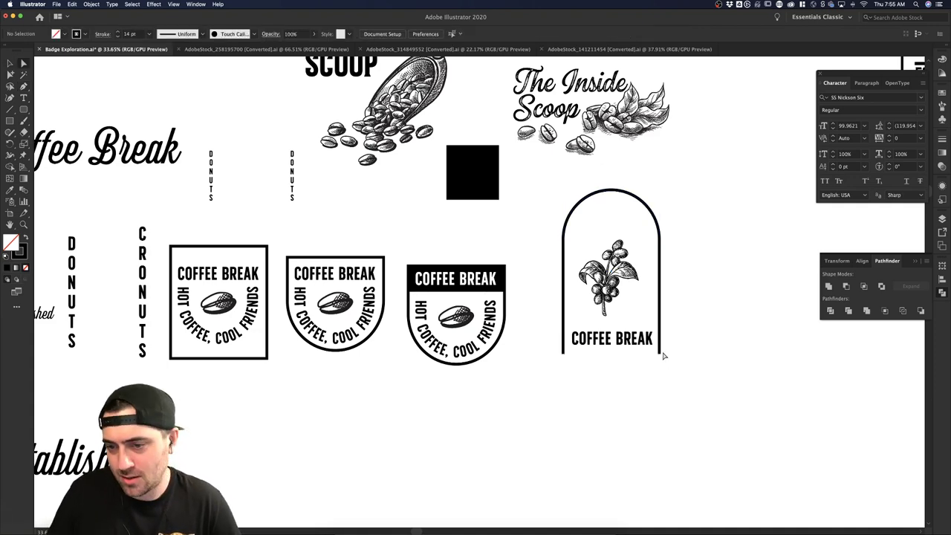
# - Shorten both legs of the open arch so they end level with the bottom of the COFFEE BREAK text
pyautogui.click(661, 356)
pyautogui.keyDown('shift'); pyautogui.click(563, 354); pyautogui.keyUp('shift')
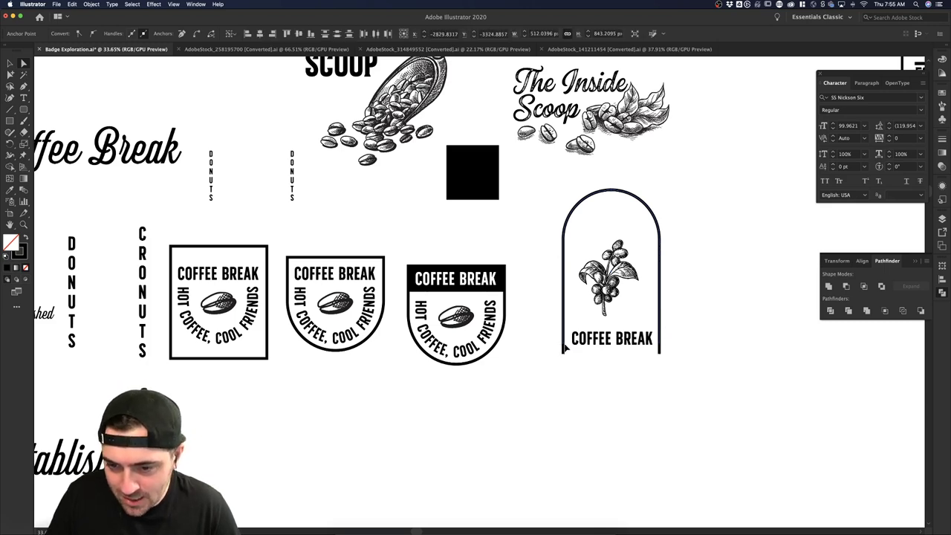
pyautogui.click(679, 358)
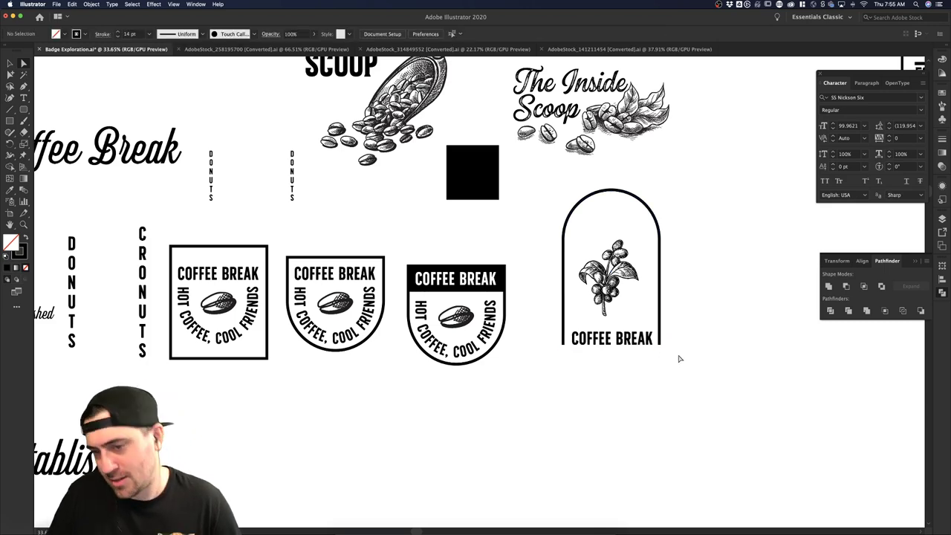
# - Enlarge the coffee branch to fill more of the open arch above the COFFEE BREAK text
pyautogui.press('v')
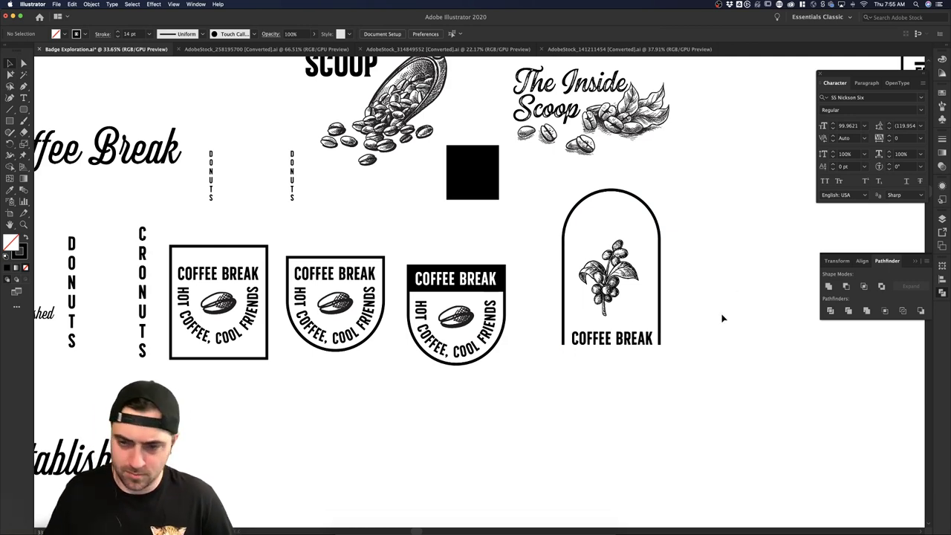
pyautogui.click(615, 284)
pyautogui.moveTo(621, 236); pyautogui.dragTo(622, 229)
pyautogui.click(746, 221)
# - Change the arched badge's text to MAGIC BEAN and enlarge it to about 114 pt to span the space between the legs
pyautogui.doubleClick(625, 339)
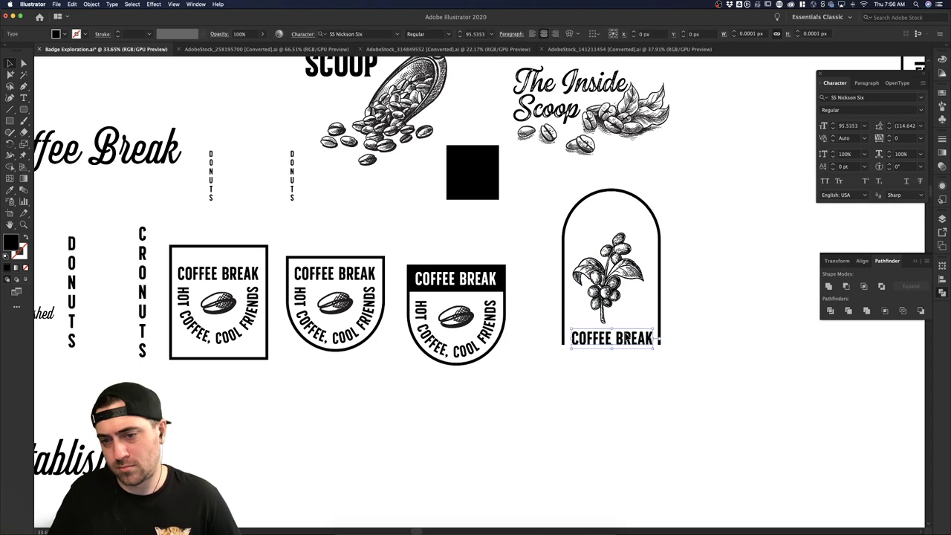
pyautogui.doubleClick(626, 338)
pyautogui.press('cmd+a')
pyautogui.write('MAGI')
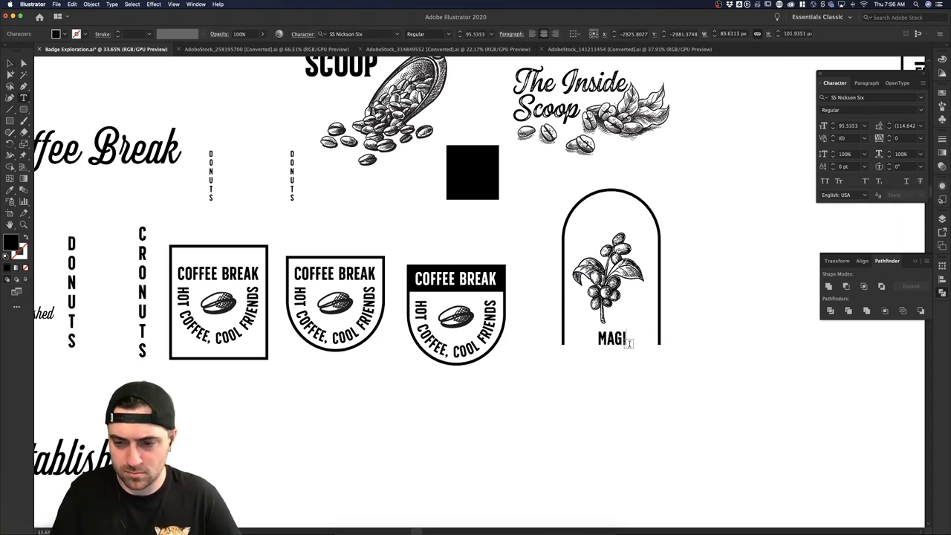
pyautogui.write('C BEAN')
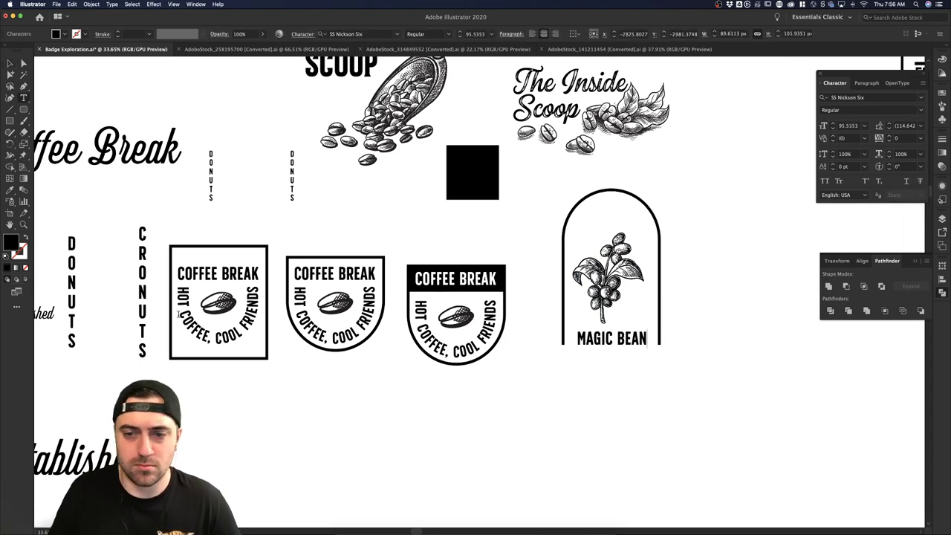
pyautogui.click(10, 63)
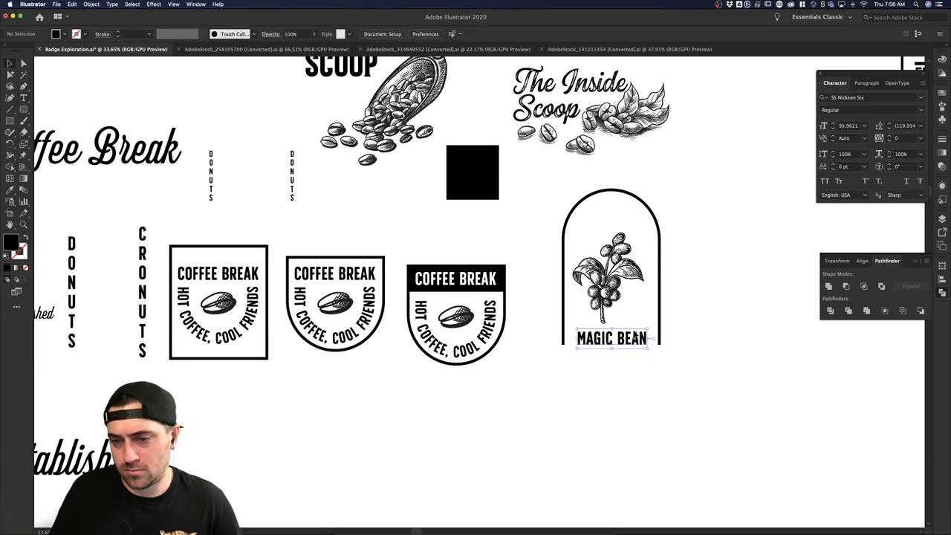
pyautogui.moveTo(648, 328)
pyautogui.mouseDown()
pyautogui.moveTo(656, 324)
pyautogui.moveTo(652, 336)
pyautogui.mouseUp()
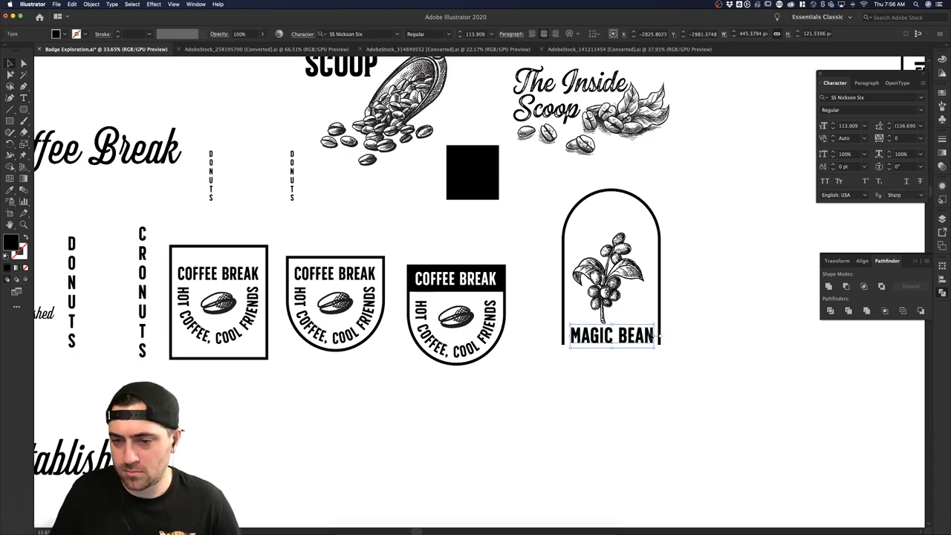
pyautogui.click(649, 309)
# - Set the open arch outline's stroke weight to 16 pt
pyautogui.click(660, 312)
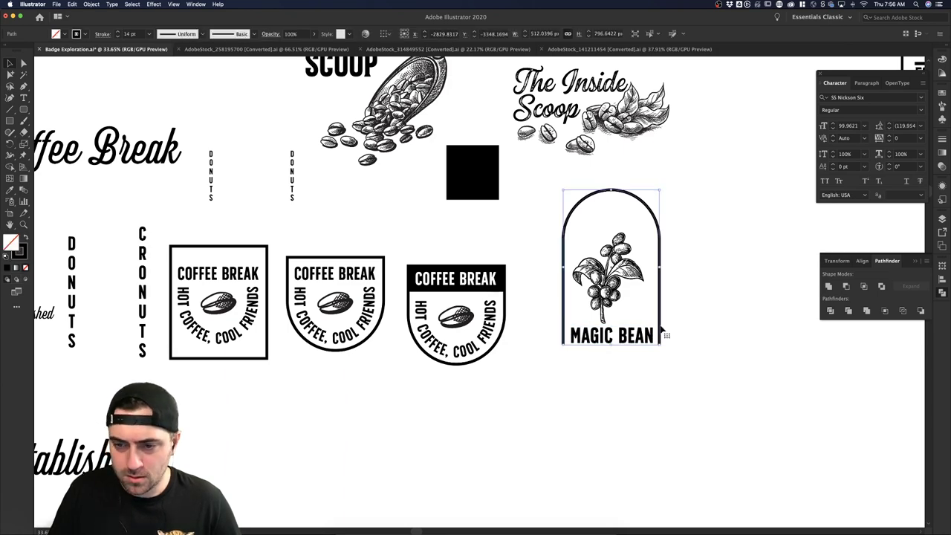
pyautogui.click(118, 31)
pyautogui.click(118, 31)
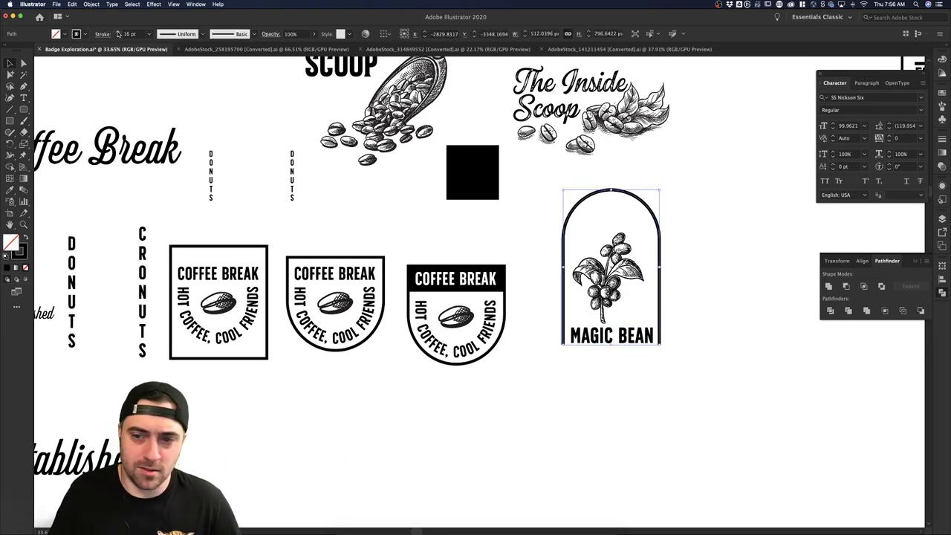
pyautogui.click(711, 340)
# - Move the MAGIC BEAN text slightly down to line up with the lower ends of the arch's legs
pyautogui.scroll(4, 660, 338)
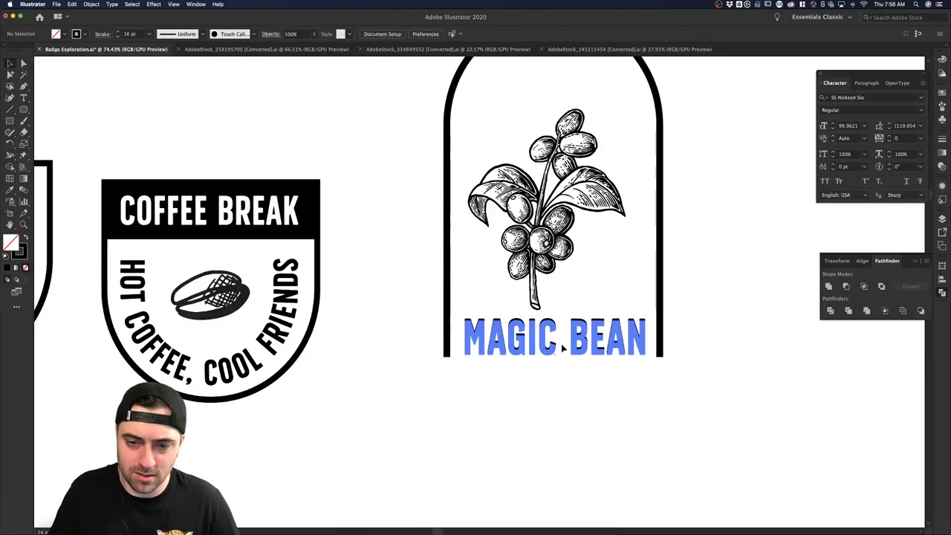
pyautogui.click(520, 336)
pyautogui.moveTo(511, 345); pyautogui.dragTo(512, 349)
pyautogui.click(699, 346)
pyautogui.scroll(6, 594, 349)
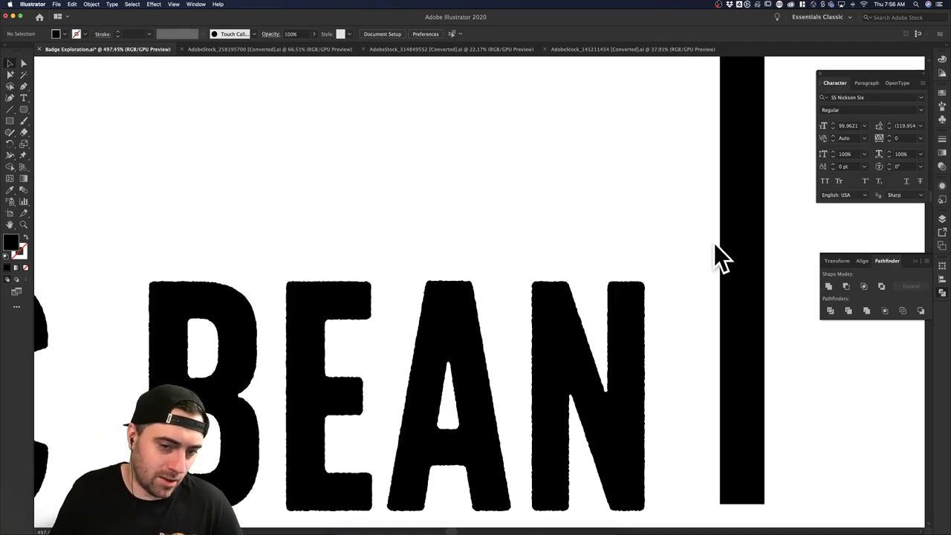
# - Move the coffee branch and the MAGIC BEAN text up together inside the arch
pyautogui.scroll(-6, 729, 255)
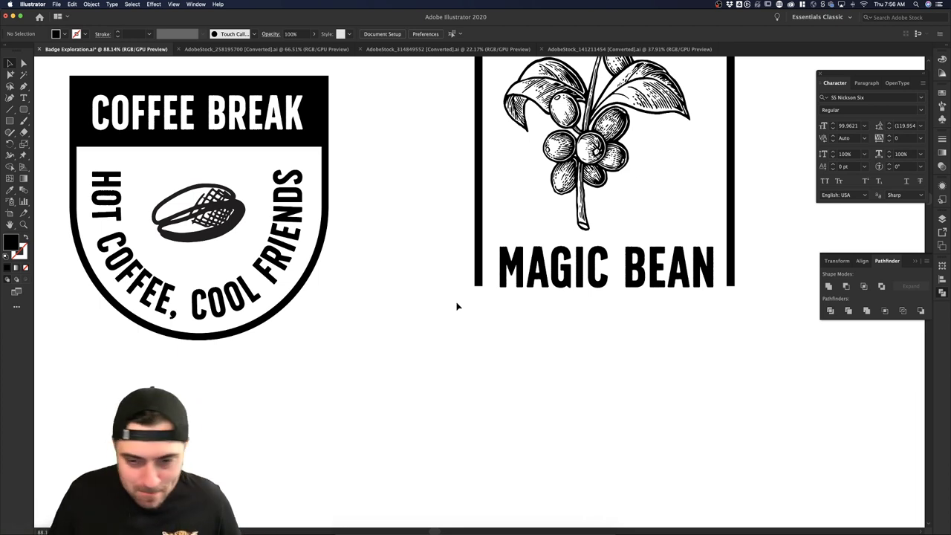
pyautogui.scroll(-3, 543, 320)
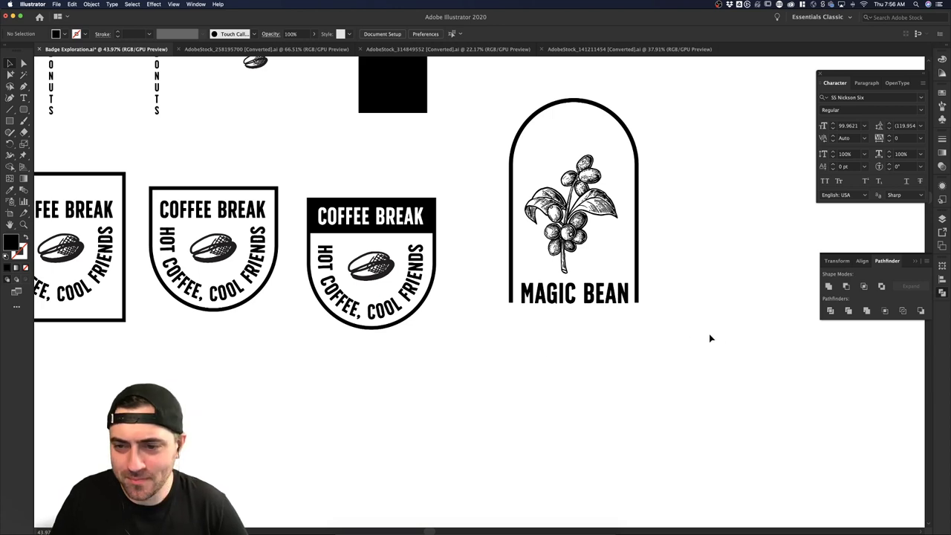
pyautogui.scroll(-1, 709, 338)
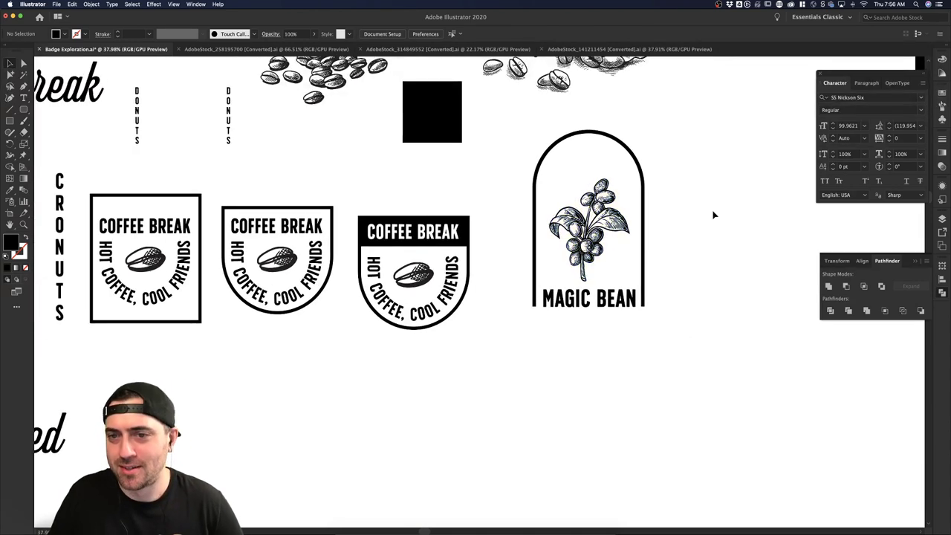
pyautogui.hscroll(2, 713, 215)
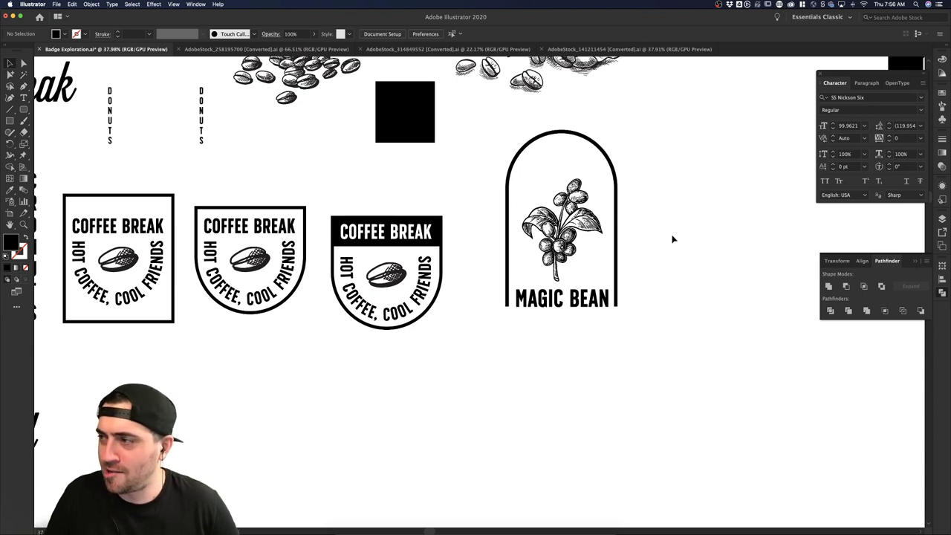
pyautogui.moveTo(571, 249); pyautogui.dragTo(571, 240)
# - Duplicate the MAGIC BEAN line directly below itself and replace the copy's text with HOT COFFEE
pyautogui.moveTo(579, 304)
pyautogui.mouseDown()
pyautogui.moveTo(580, 293)
pyautogui.moveTo(594, 312)
pyautogui.mouseUp()
pyautogui.tripleClick(595, 310)
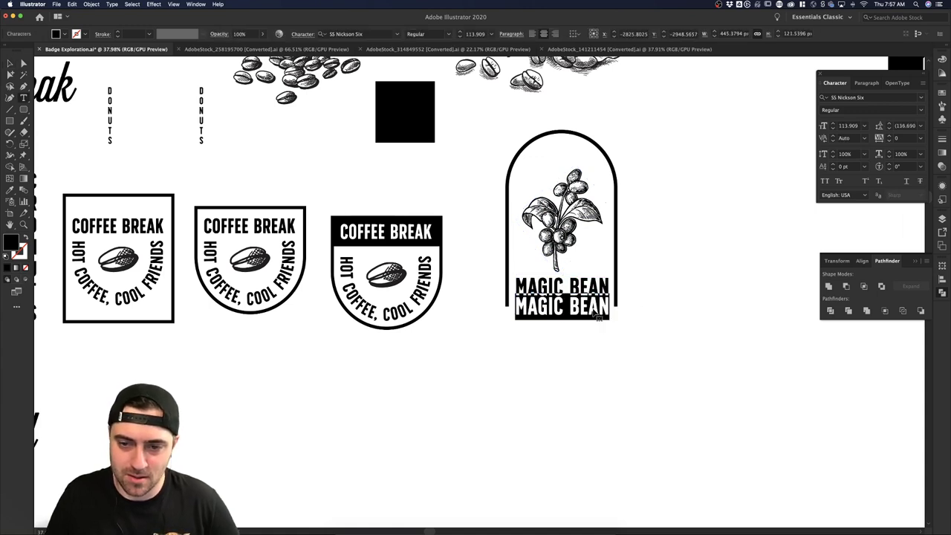
pyautogui.write('HOT COFFEE')
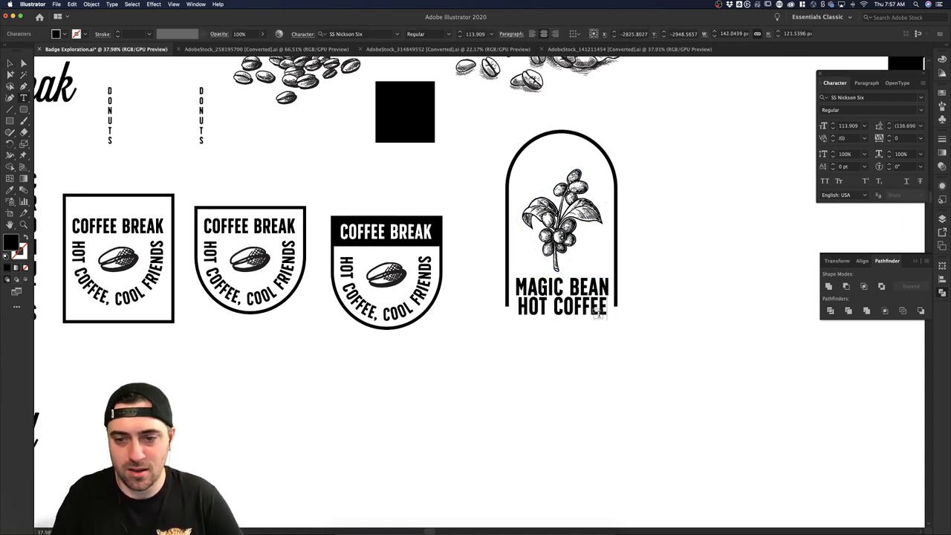
pyautogui.tripleClick(599, 313)
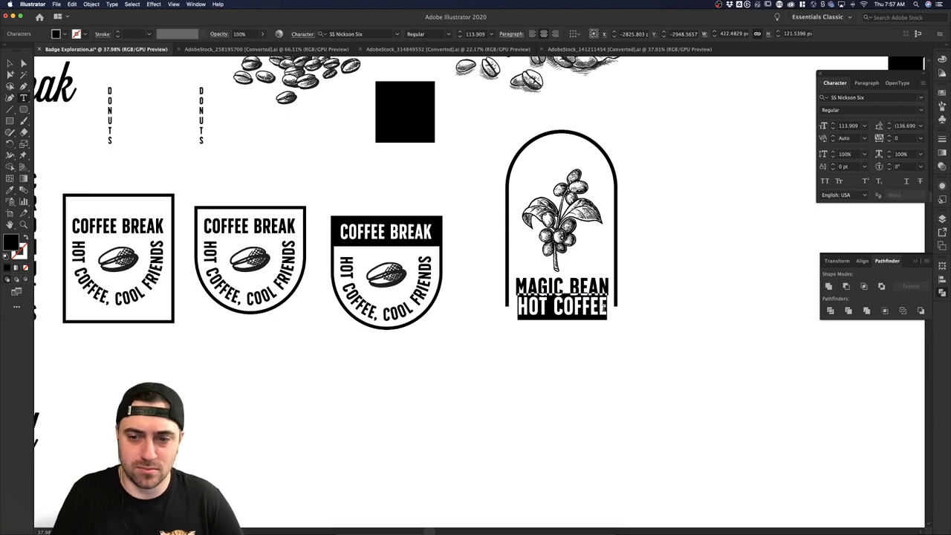
# - Change the tagline below MAGIC BEAN to "HOT COFFEE, COOL FRIENDS"
pyautogui.click(605, 308)
pyautogui.write('COO')
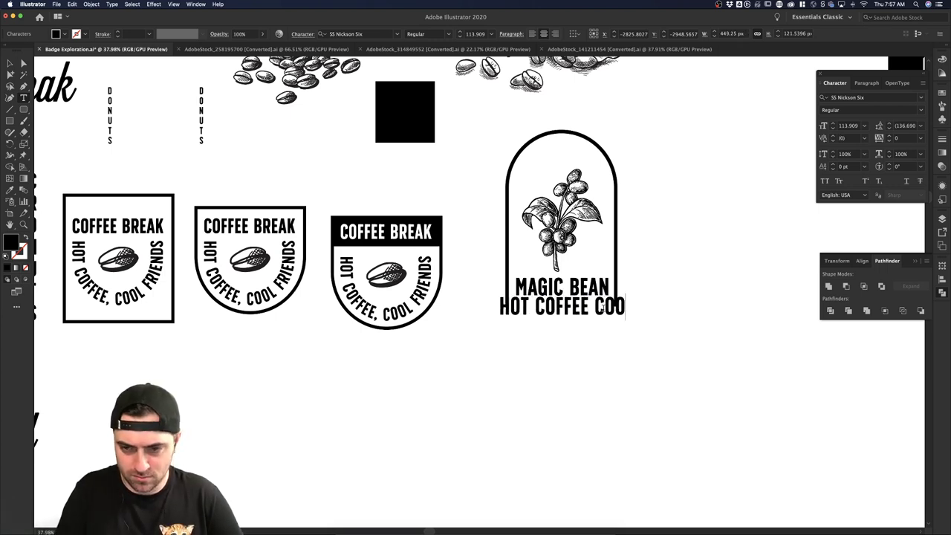
pyautogui.press('BackSpace')
pyautogui.press('BackSpace')
pyautogui.press('BackSpace')
pyautogui.press('BackSpace')
pyautogui.write(', COOL')
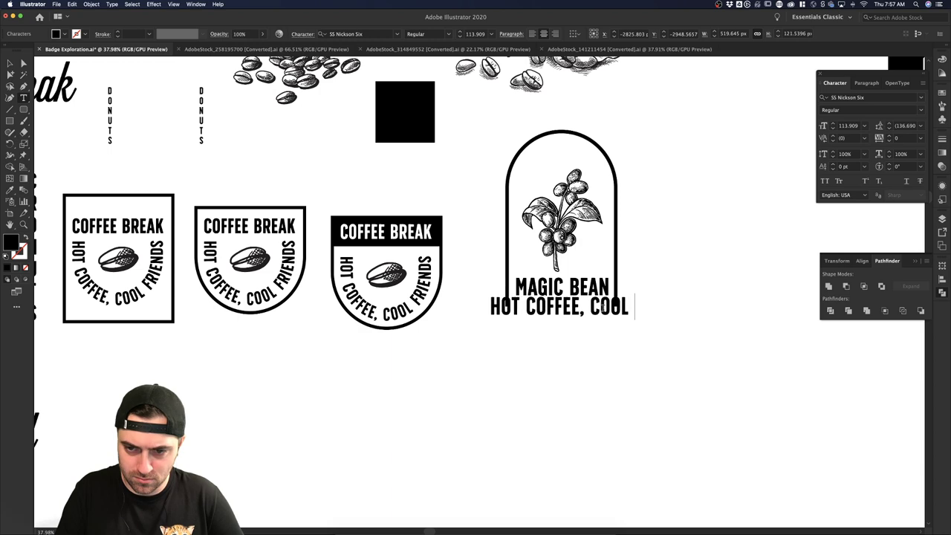
pyautogui.write(' FRIENDS')
pyautogui.press('super+a')
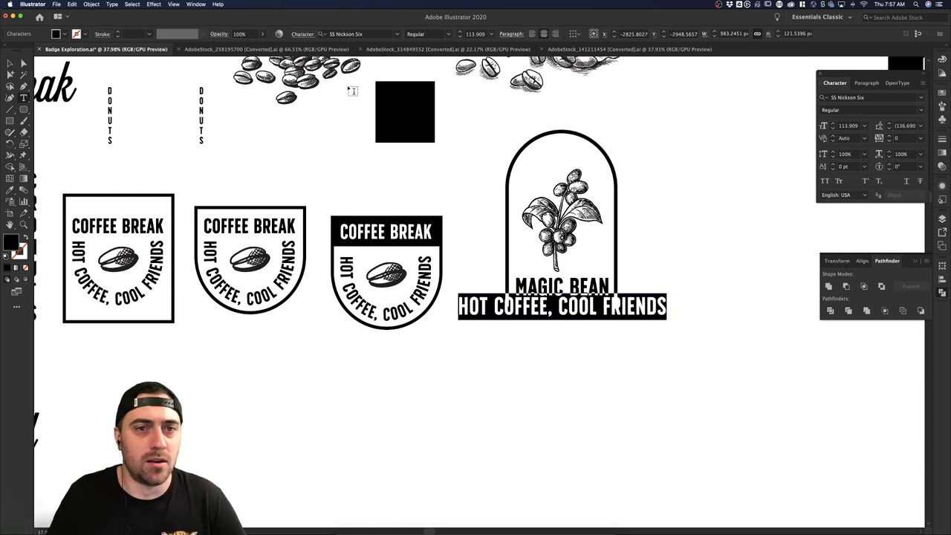
# - Apply the SS Nickson Five style to the tagline by sampling the wide thin COFFEE BREAK sample with the Eyedropper
pyautogui.scroll(-3, 99, 179)
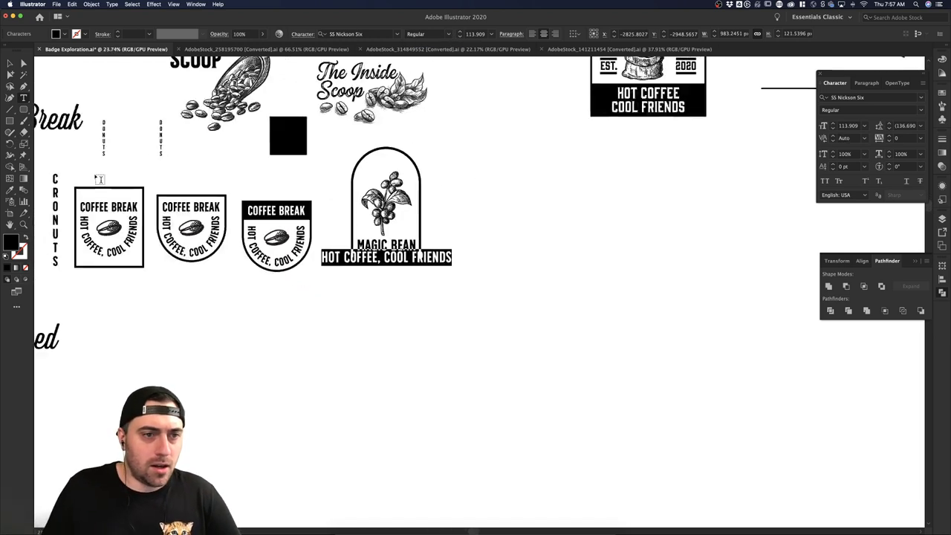
pyautogui.hscroll(-10, 98, 179)
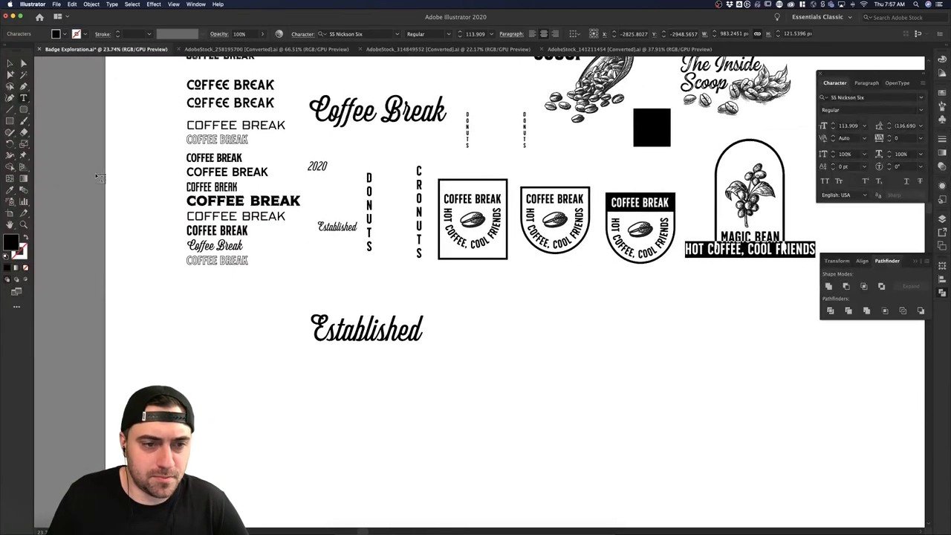
pyautogui.press('Escape')
pyautogui.press('i')
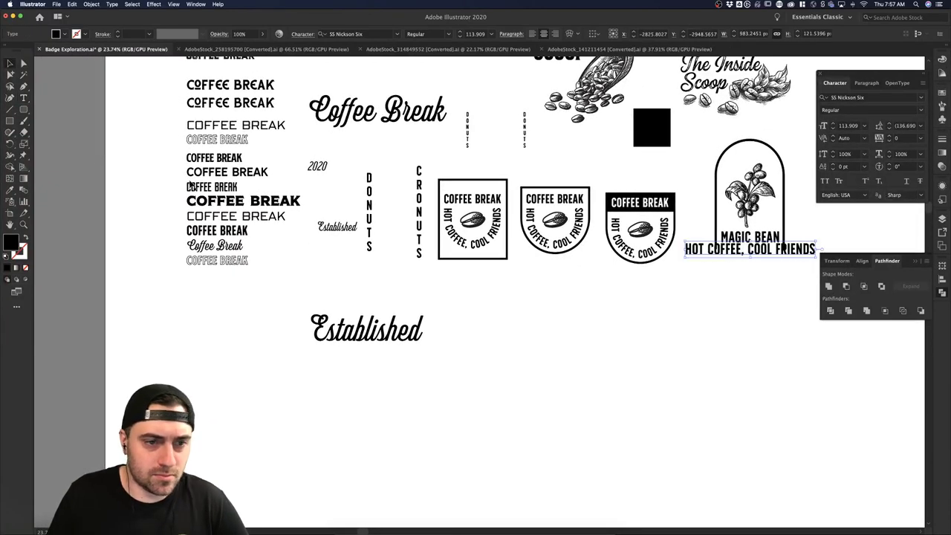
pyautogui.click(247, 212)
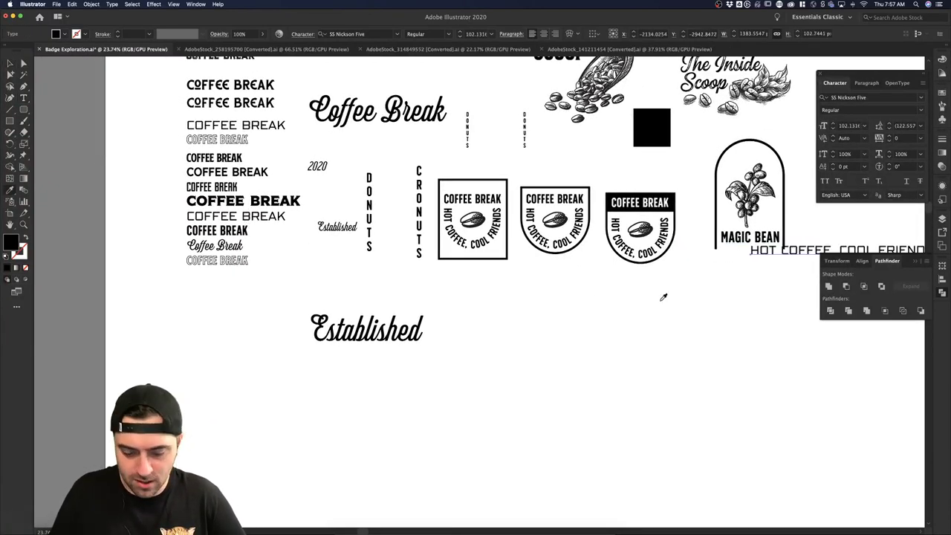
pyautogui.press('v')
# - Centre the tagline horizontally with the arch outline
pyautogui.hscroll(4, 752, 291)
pyautogui.hscroll(1, 714, 252)
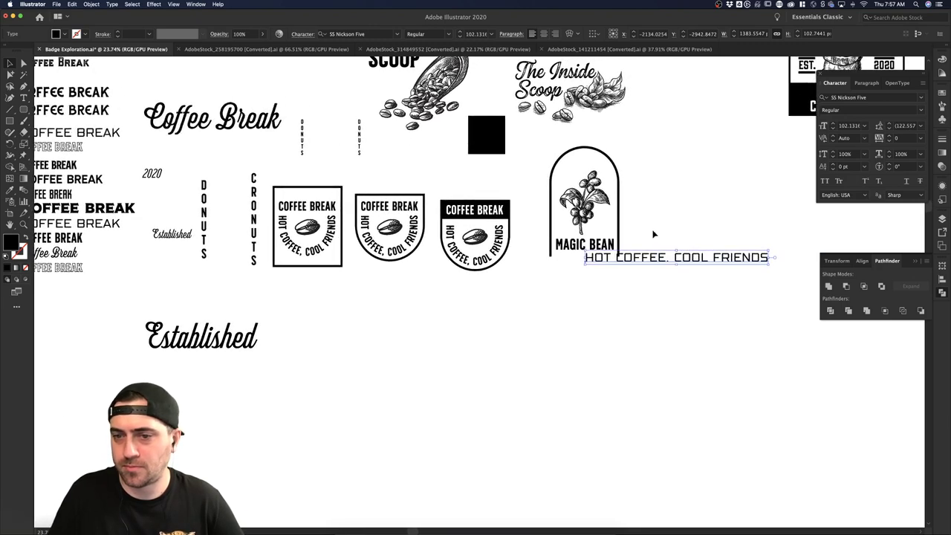
pyautogui.keyDown('shift'); pyautogui.click(590, 152); pyautogui.keyUp('shift')
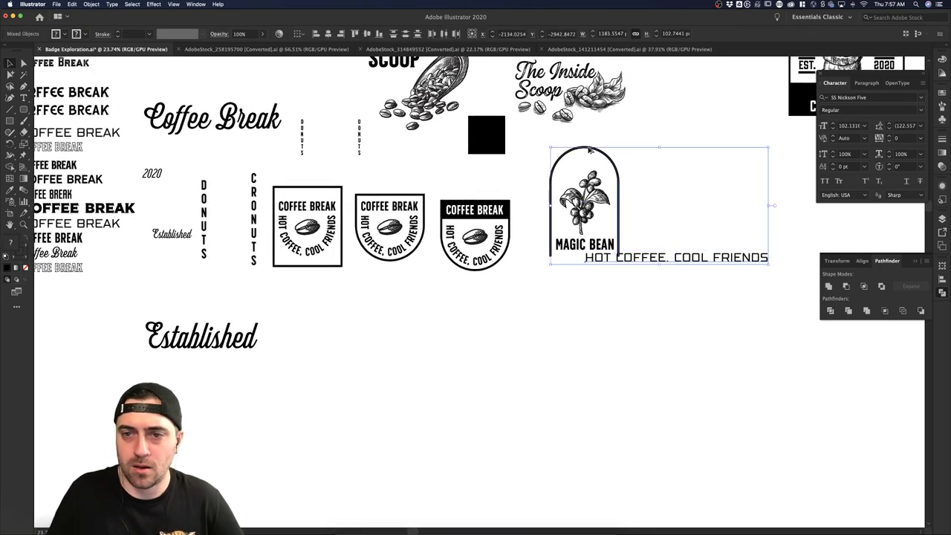
pyautogui.click(329, 33)
# - Scale the tagline down to about 32.3 pt so it fits between the arch's legs below MAGIC BEAN
pyautogui.click(609, 332)
pyautogui.click(635, 260)
pyautogui.moveTo(681, 255); pyautogui.dragTo(617, 253)
pyautogui.click(633, 259)
pyautogui.scroll(1, 633, 259)
pyautogui.click(602, 258)
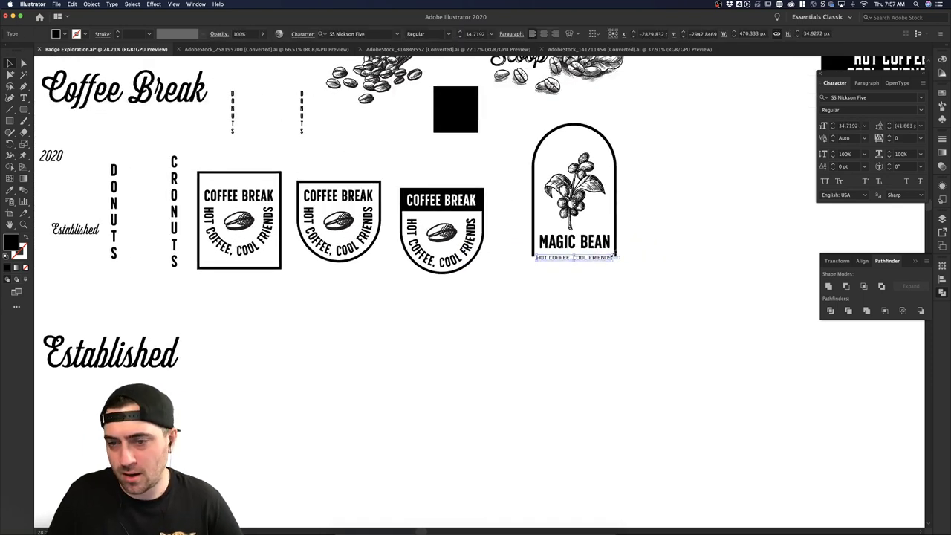
pyautogui.click(592, 270)
# - Replace the tagline below MAGIC BEAN with "COFFEE ROASTERS"
pyautogui.scroll(2, 576, 258)
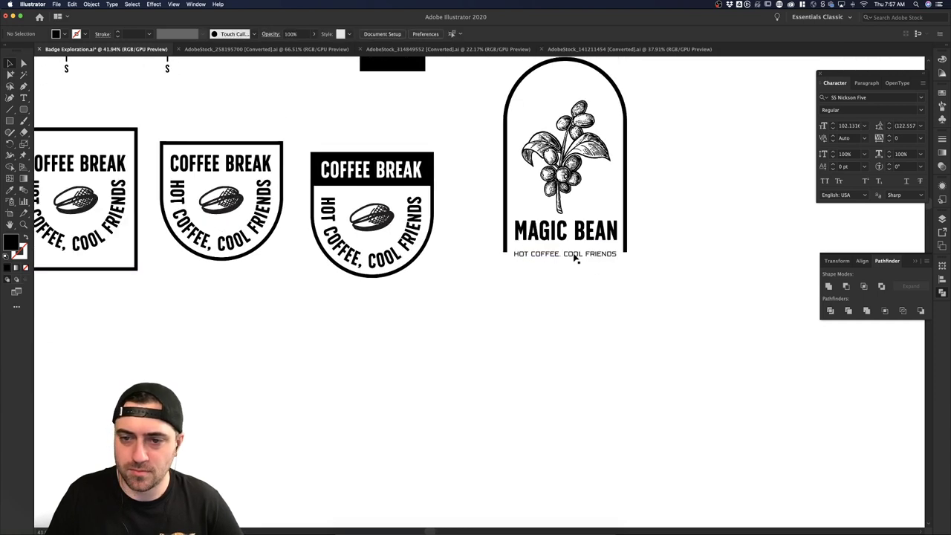
pyautogui.doubleClick(576, 258)
pyautogui.hotkey('ctrl', 'a')
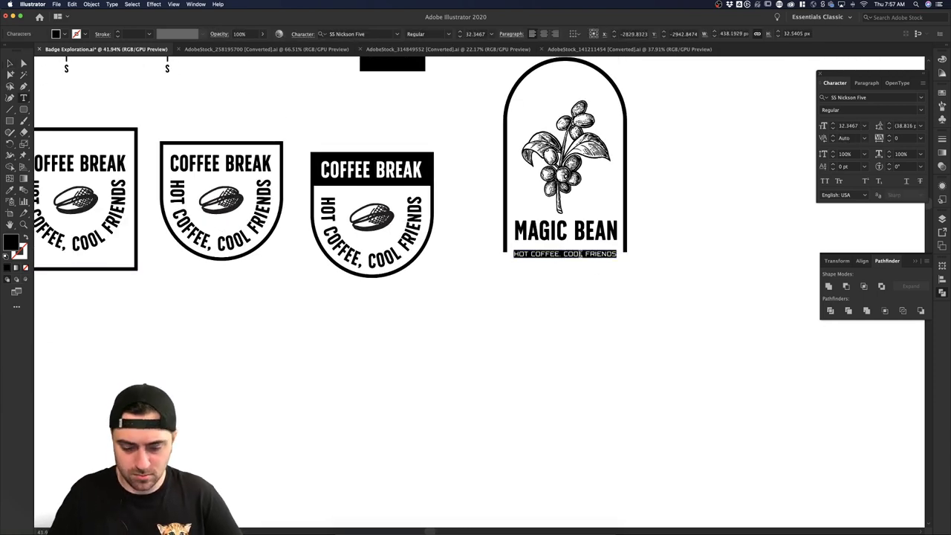
pyautogui.write('HOT CO')
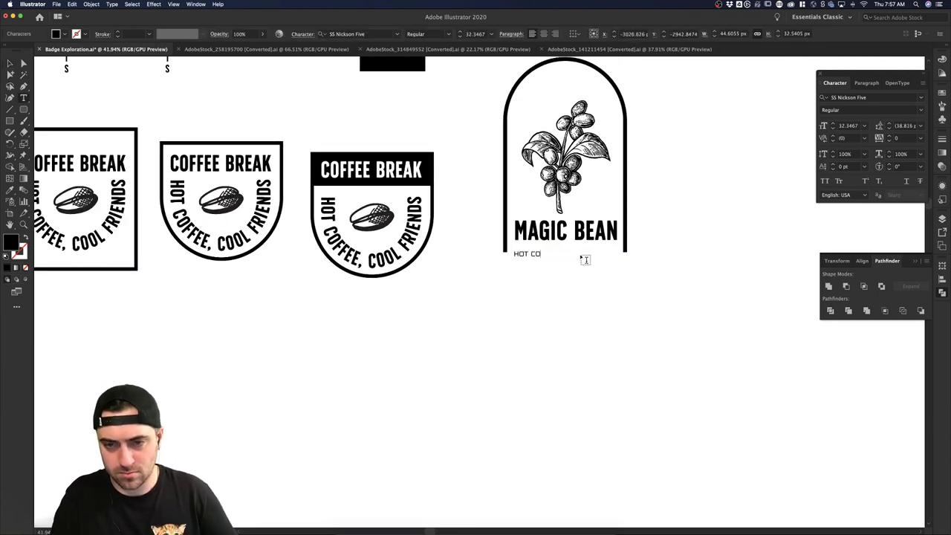
pyautogui.write('FFEE')
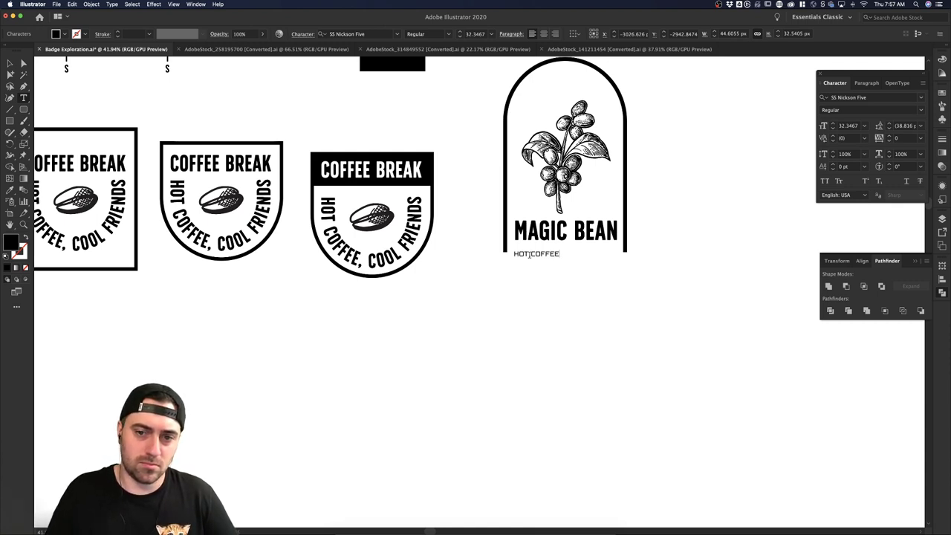
pyautogui.hotkey('ctrl', 'a')
pyautogui.write('MCOF')
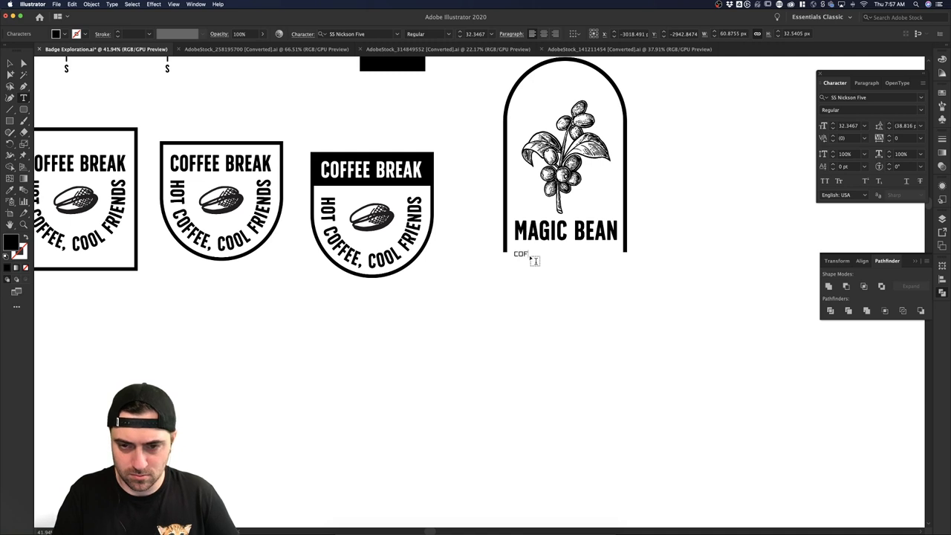
pyautogui.write('FEE ROASTERS')
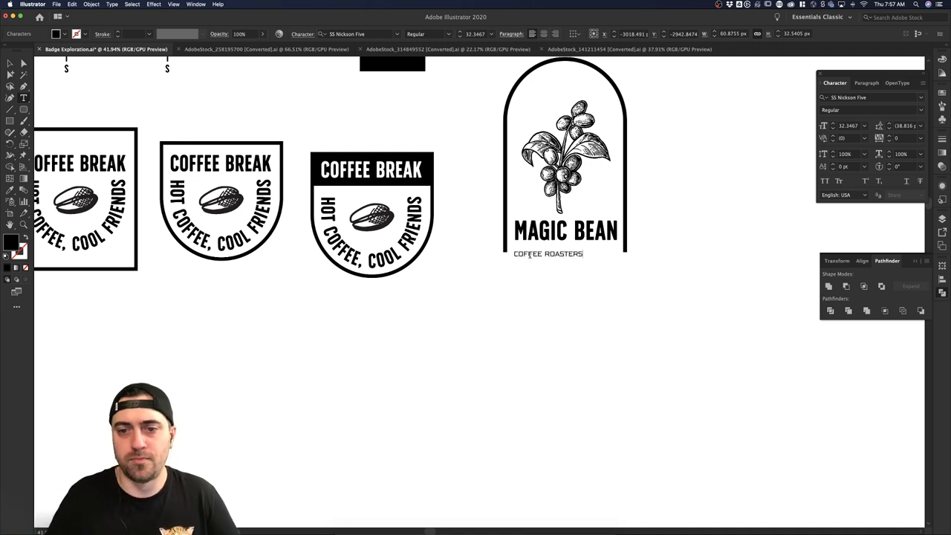
# - Enlarge COFFEE ROASTERS to about 46.7 pt so it nearly spans the width of MAGIC BEAN
pyautogui.click(10, 63)
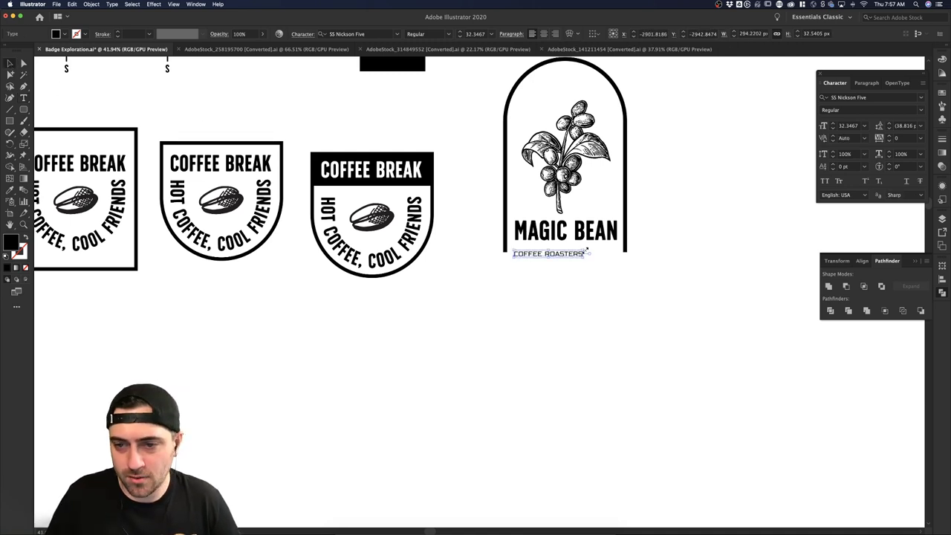
pyautogui.moveTo(591, 256); pyautogui.dragTo(623, 253)
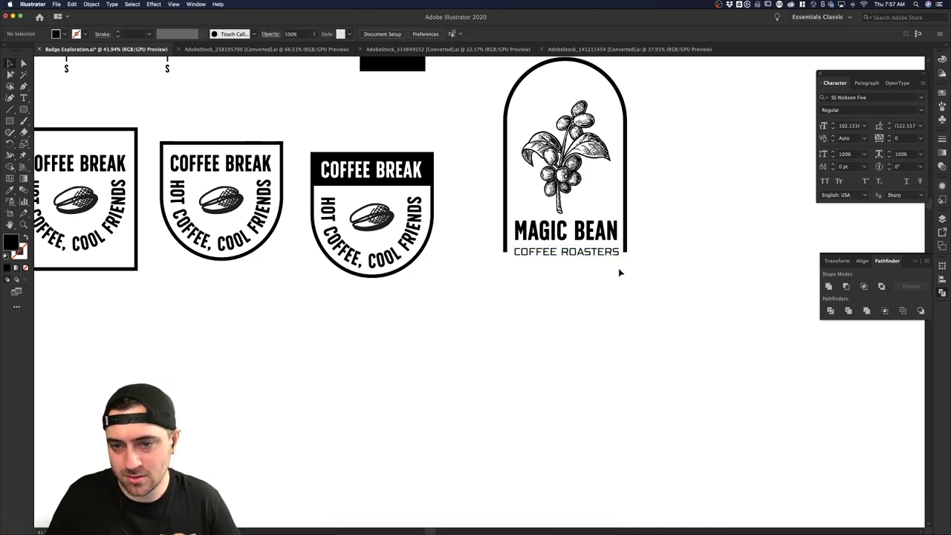
pyautogui.scroll(2, 619, 267)
pyautogui.hscroll(1, 618, 268)
pyautogui.moveTo(602, 285); pyautogui.dragTo(602, 284)
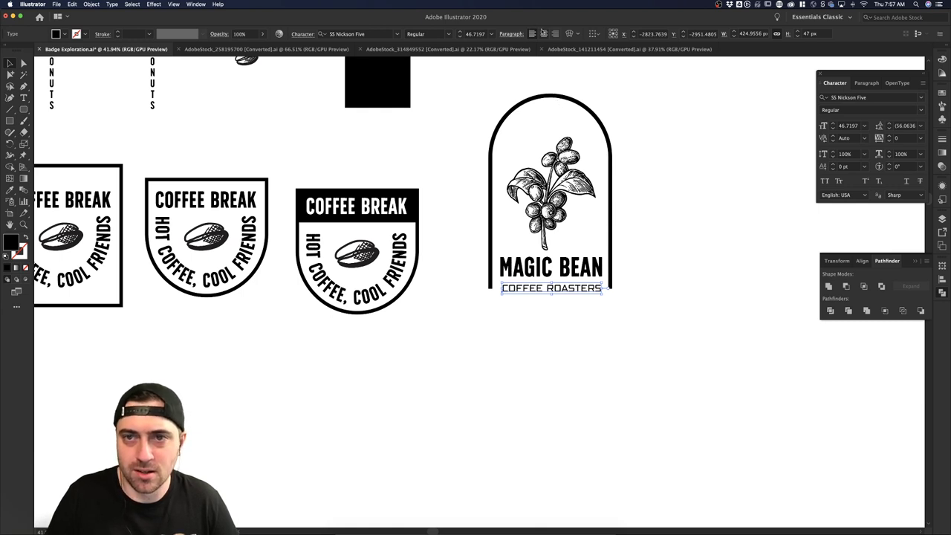
# - Set the COFFEE ROASTERS text to centre alignment and centre it horizontally on the arch
pyautogui.press('super+shift+c')
pyautogui.keyDown('shift'); pyautogui.click(565, 96); pyautogui.keyUp('shift')
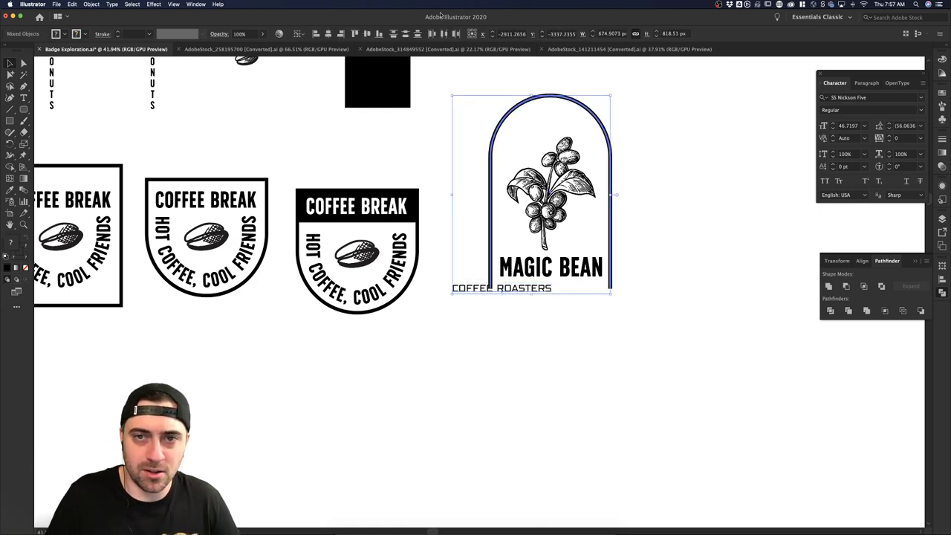
pyautogui.click(328, 33)
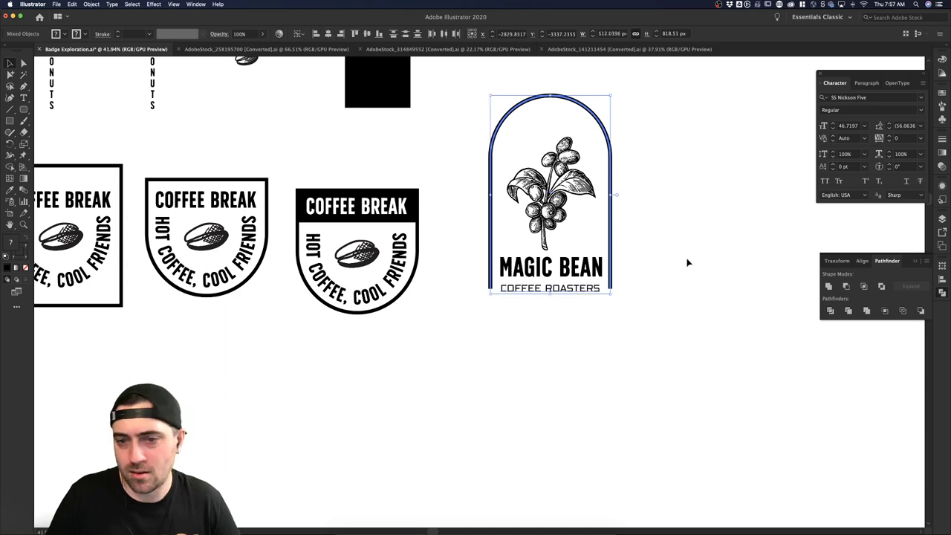
# - Nudge COFFEE ROASTERS slightly up toward MAGIC BEAN
pyautogui.click(611, 303)
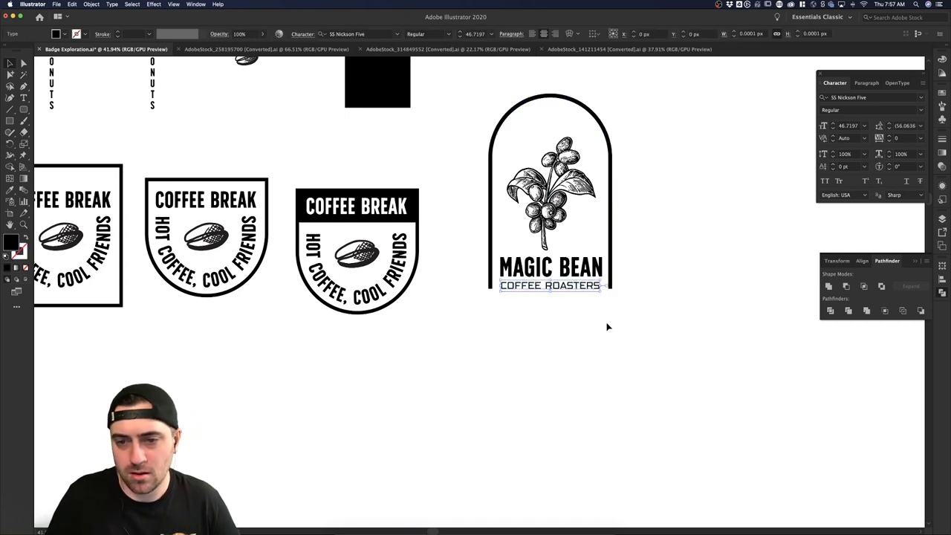
pyautogui.scroll(-5, 605, 324)
pyautogui.click(592, 309)
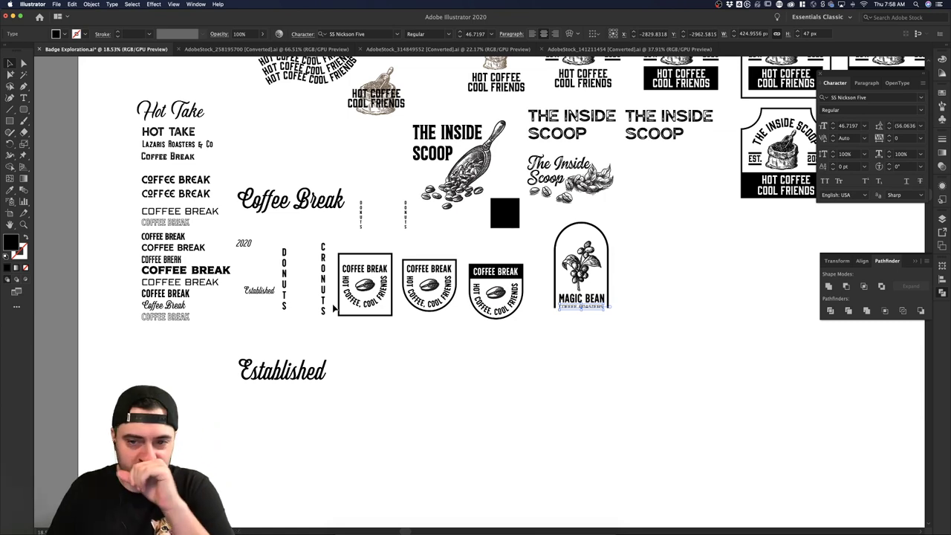
# - Widen COFFEE ROASTERS slightly and compare its edges with those of MAGIC BEAN
pyautogui.scroll(2, 631, 293)
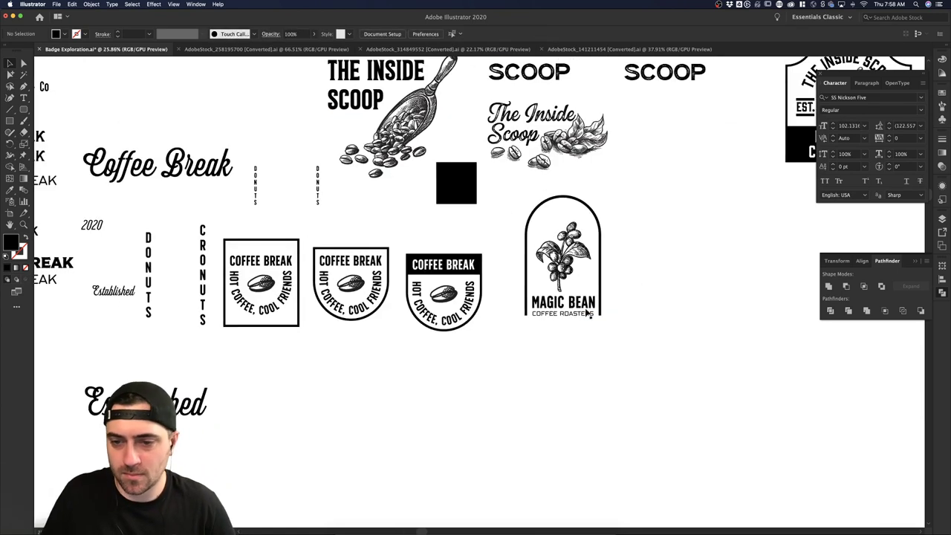
pyautogui.scroll(6, 582, 318)
pyautogui.moveTo(617, 298); pyautogui.dragTo(623, 296)
pyautogui.keyDown('shift'); pyautogui.click(591, 270); pyautogui.keyUp('shift')
pyautogui.click(591, 270)
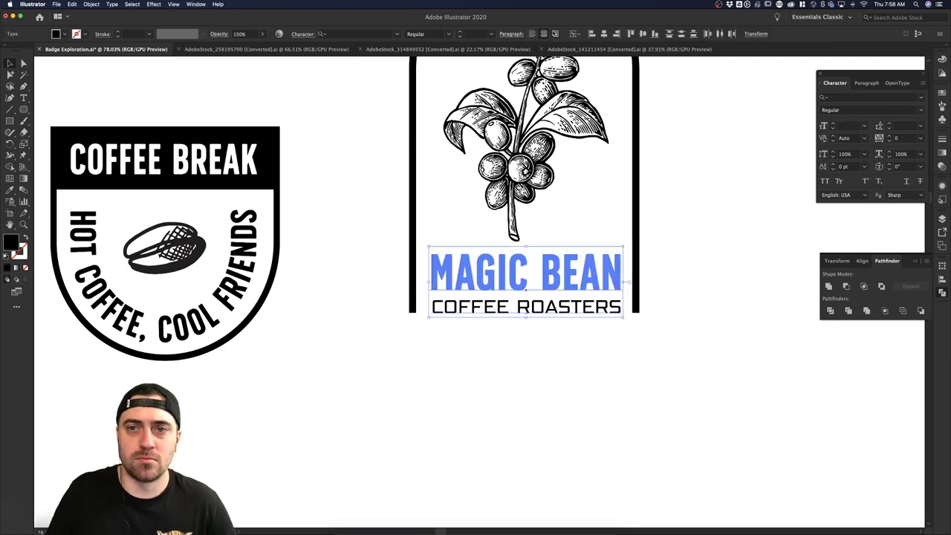
pyautogui.click(679, 284)
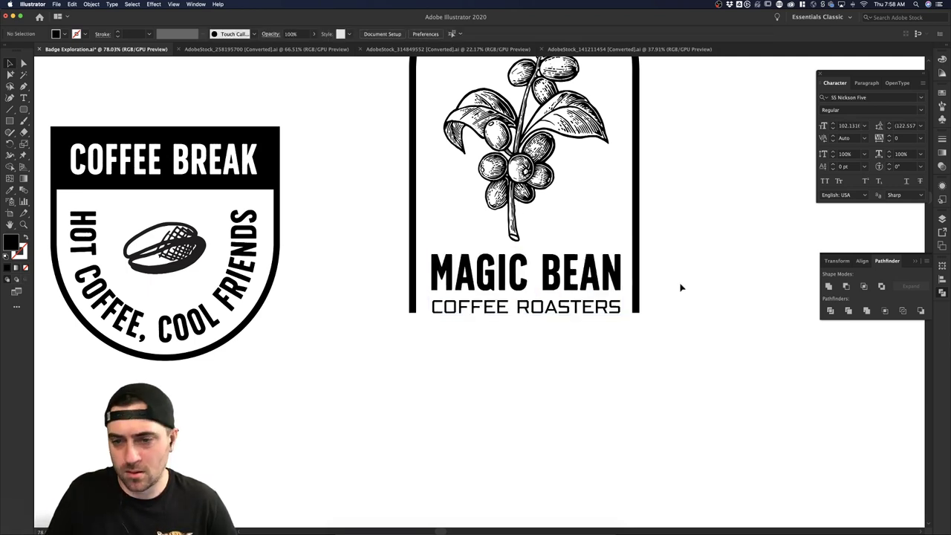
# - Fine-tune COFFEE ROASTERS to about 48.2 pt and move it up closer beneath MAGIC BEAN
pyautogui.click(581, 313)
pyautogui.moveTo(623, 316); pyautogui.dragTo(625, 318)
pyautogui.click(658, 320)
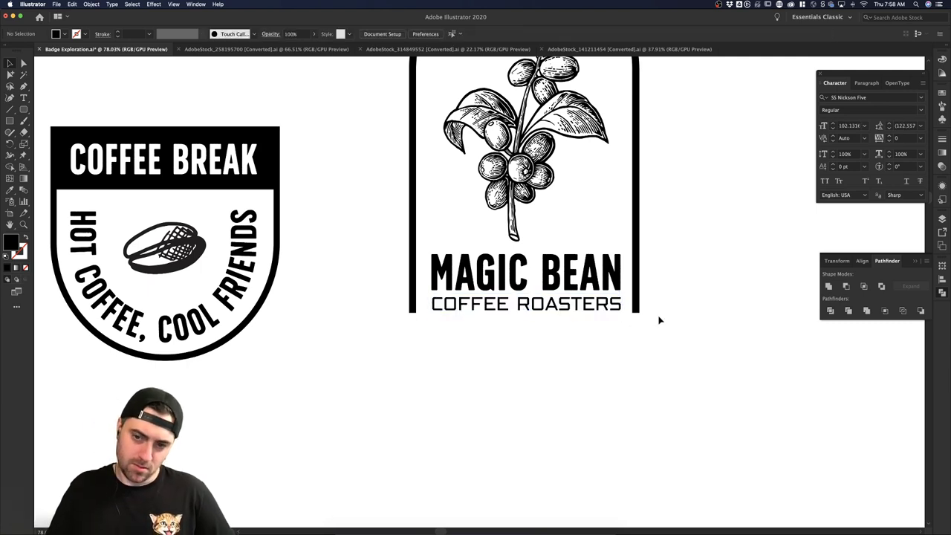
pyautogui.moveTo(558, 307); pyautogui.dragTo(559, 305)
pyautogui.click(609, 338)
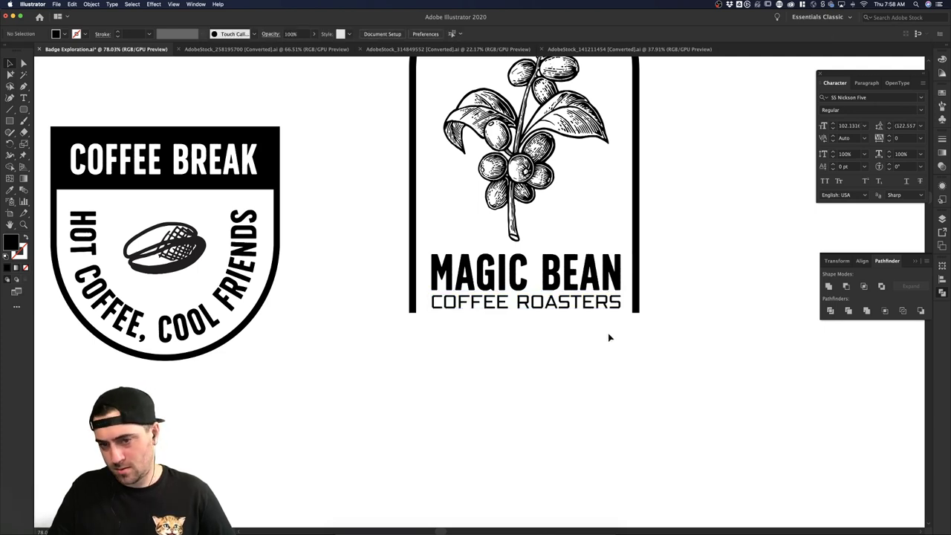
# - Move MAGIC BEAN and COFFEE ROASTERS together slightly down to line up with the arch's lower ends
pyautogui.scroll(-1, 608, 337)
pyautogui.scroll(-3, 608, 337)
pyautogui.click(592, 321)
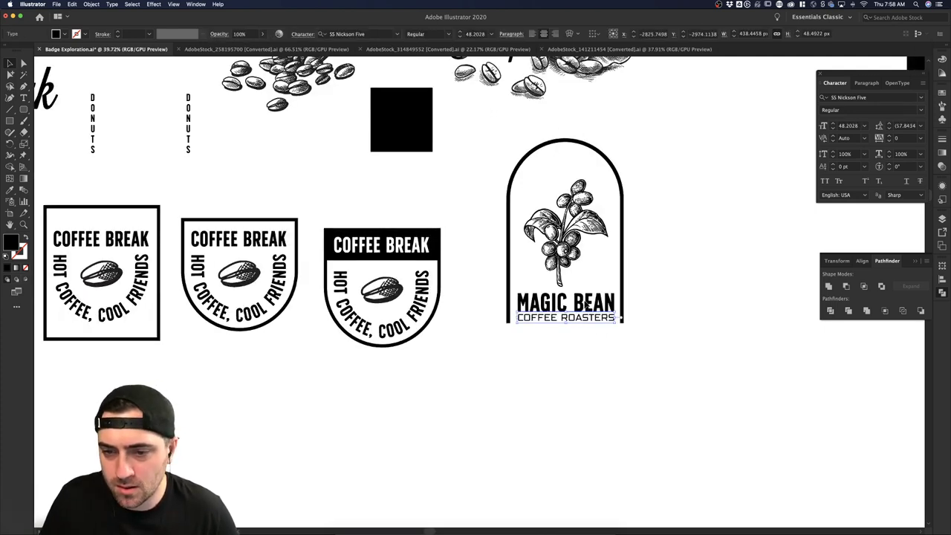
pyautogui.click(586, 304)
pyautogui.click(611, 342)
pyautogui.click(578, 319)
pyautogui.keyDown('shift'); pyautogui.click(584, 306); pyautogui.keyUp('shift')
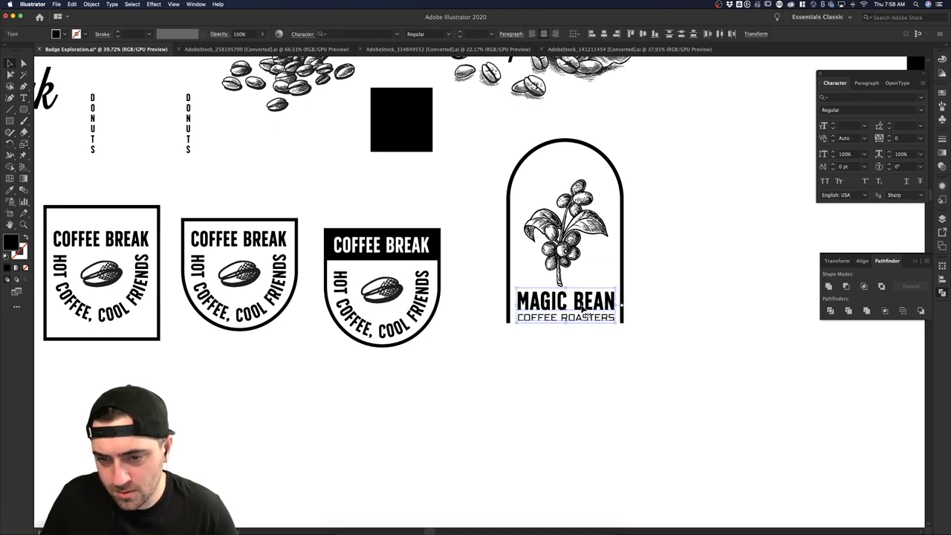
pyautogui.click(593, 354)
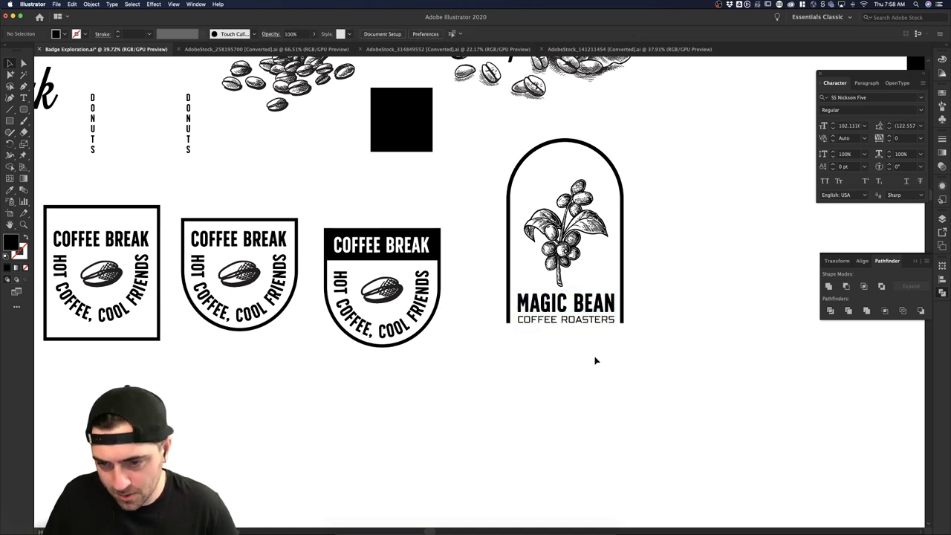
# - Shorten the arch outline by lowering its top closer to the coffee branch illustration
pyautogui.scroll(2, 669, 345)
pyautogui.hscroll(2, 669, 345)
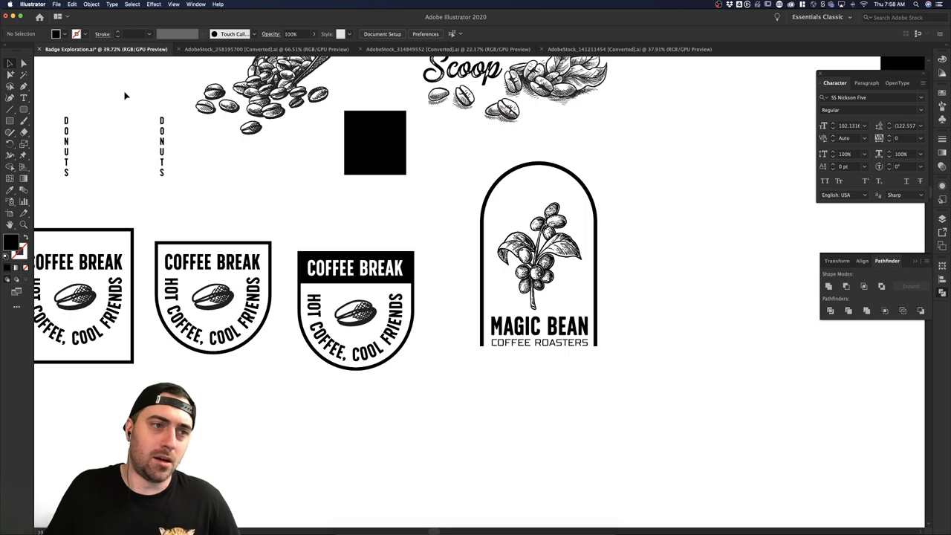
pyautogui.scroll(-3, 253, 172)
pyautogui.hscroll(-3, 253, 173)
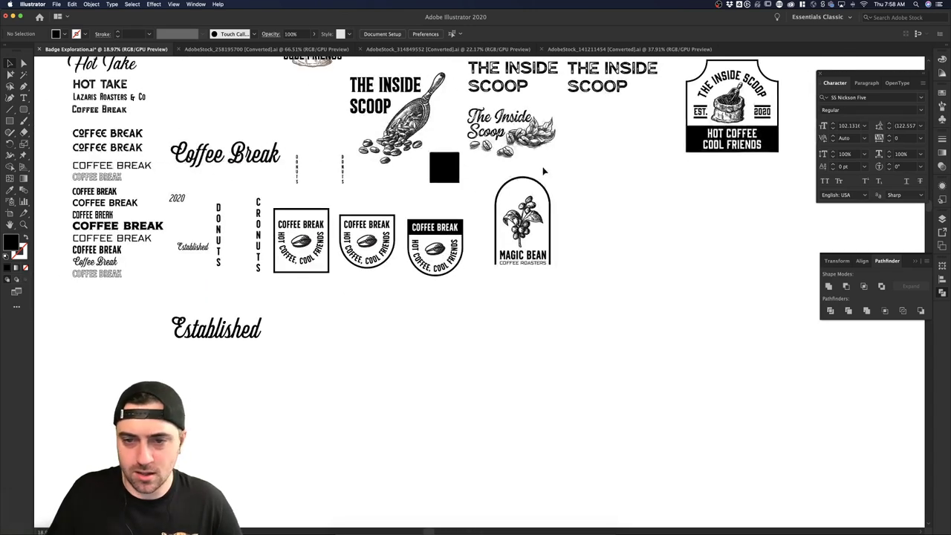
pyautogui.click(544, 190)
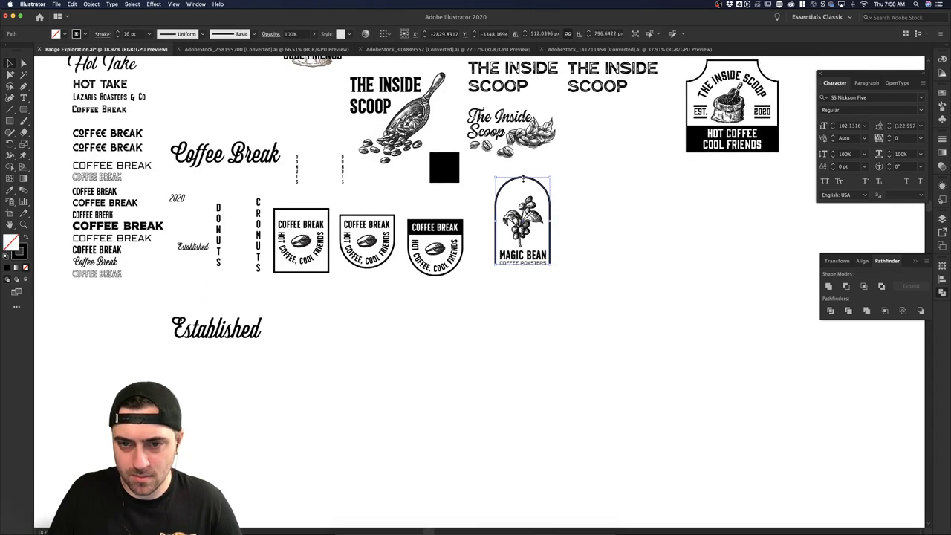
pyautogui.moveTo(523, 178); pyautogui.dragTo(524, 189)
pyautogui.click(608, 221)
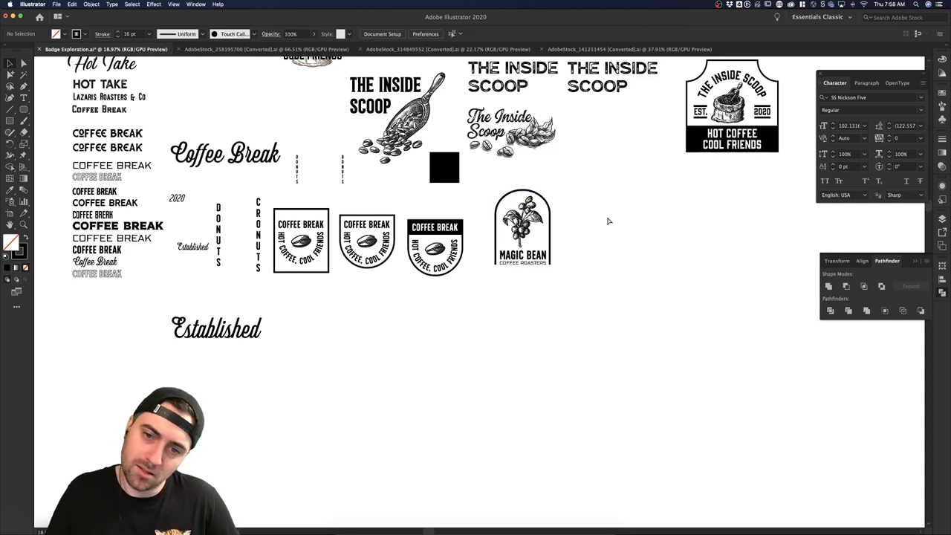
# - Undo the last shortening of the arch outline around the coffee branch
pyautogui.press('super+z')
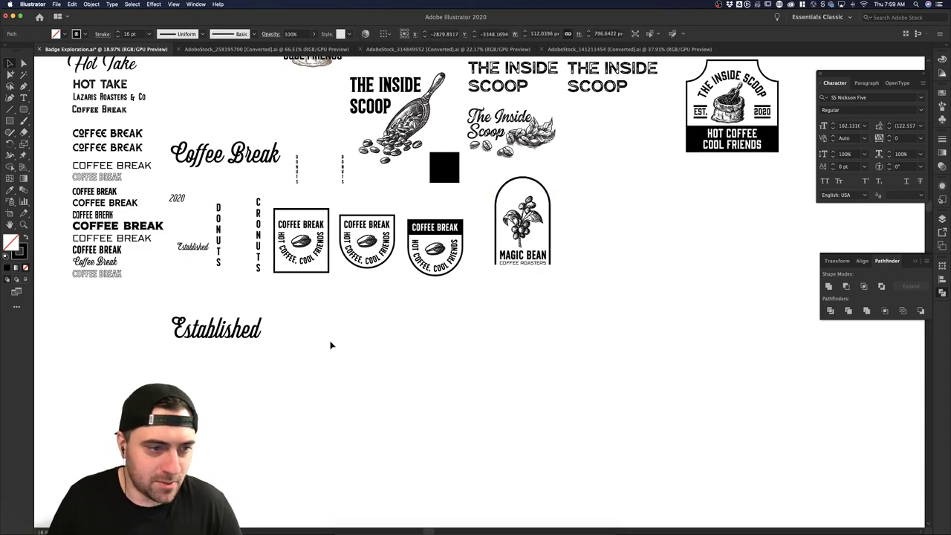
# - Place a copy of the narrow COFFEE BREAK type sample from the font list below the Magic Bean badge
pyautogui.scroll(2, 193, 245)
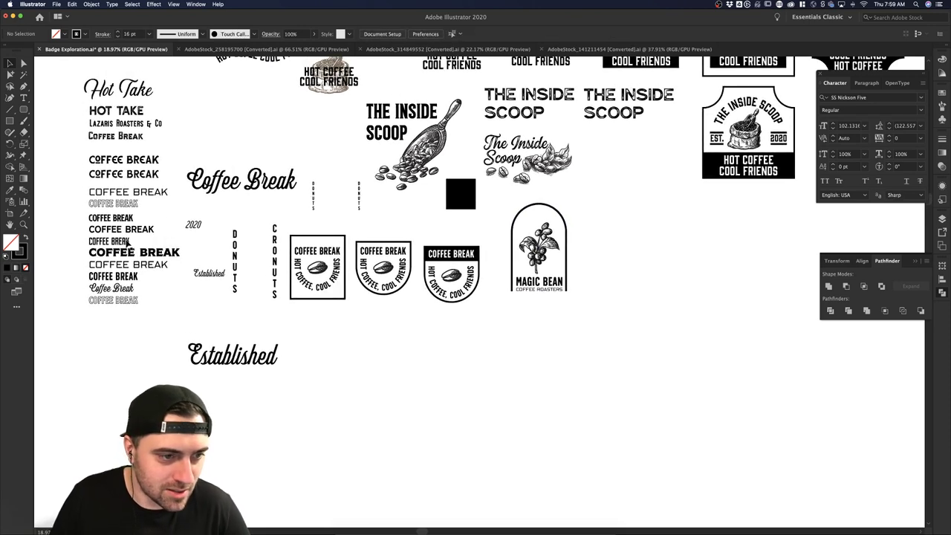
pyautogui.scroll(3, 126, 242)
pyautogui.click(127, 243)
pyautogui.moveTo(124, 242); pyautogui.dragTo(721, 344)
pyautogui.click(735, 316)
pyautogui.scroll(3, 735, 317)
pyautogui.click(698, 304)
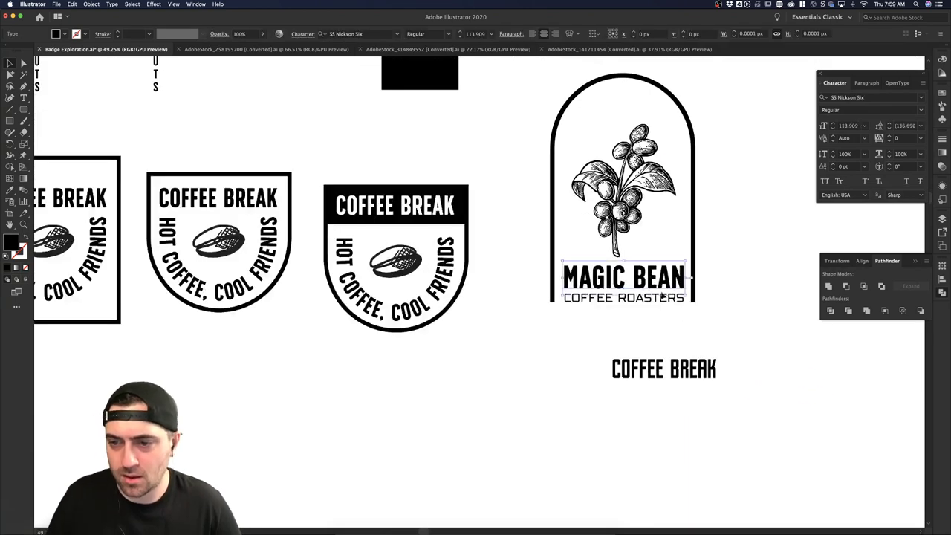
pyautogui.click(639, 250)
pyautogui.click(643, 271)
pyautogui.click(690, 346)
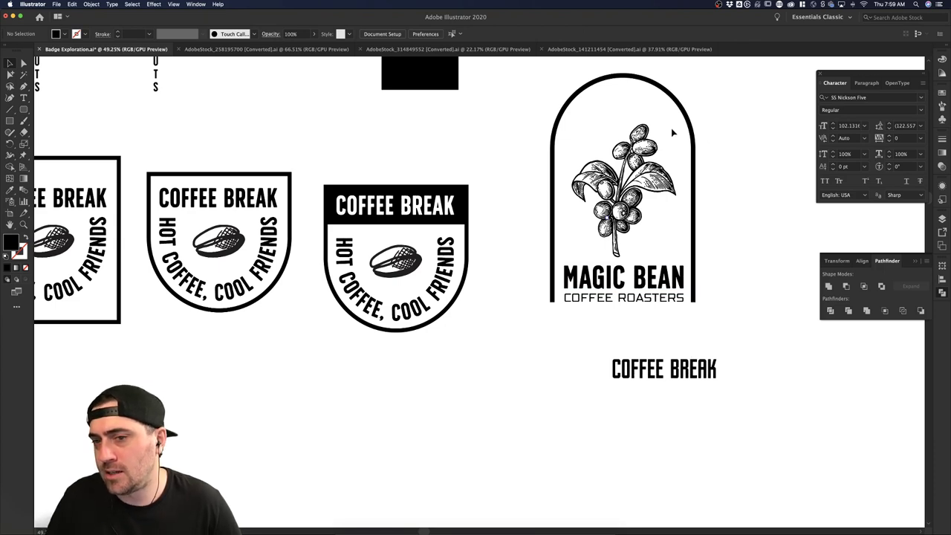
pyautogui.scroll(-3, 664, 89)
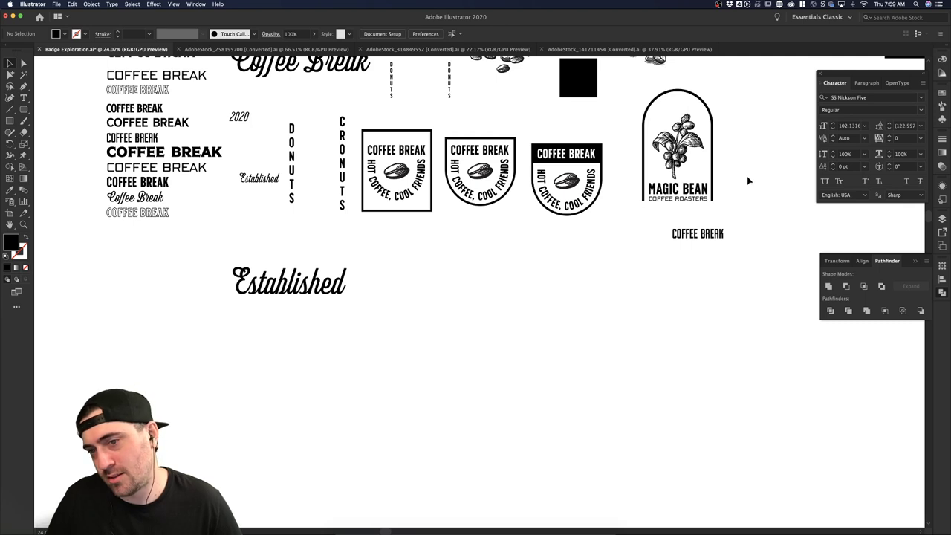
pyautogui.moveTo(713, 181); pyautogui.dragTo(695, 194)
pyautogui.press('super+z')
pyautogui.click(778, 202)
# - Duplicate the complete arched Magic Bean badge directly to the right of the original
pyautogui.hscroll(4, 695, 195)
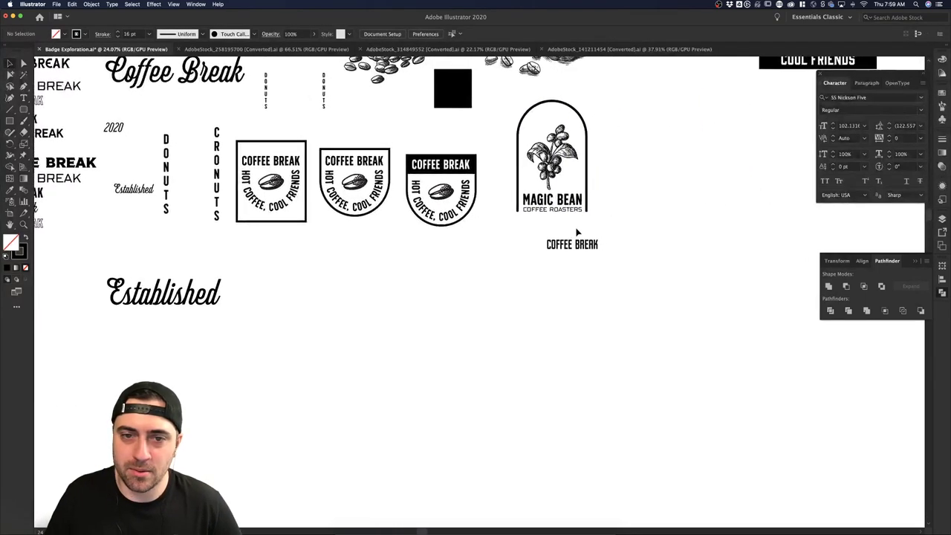
pyautogui.moveTo(595, 226); pyautogui.dragTo(507, 105)
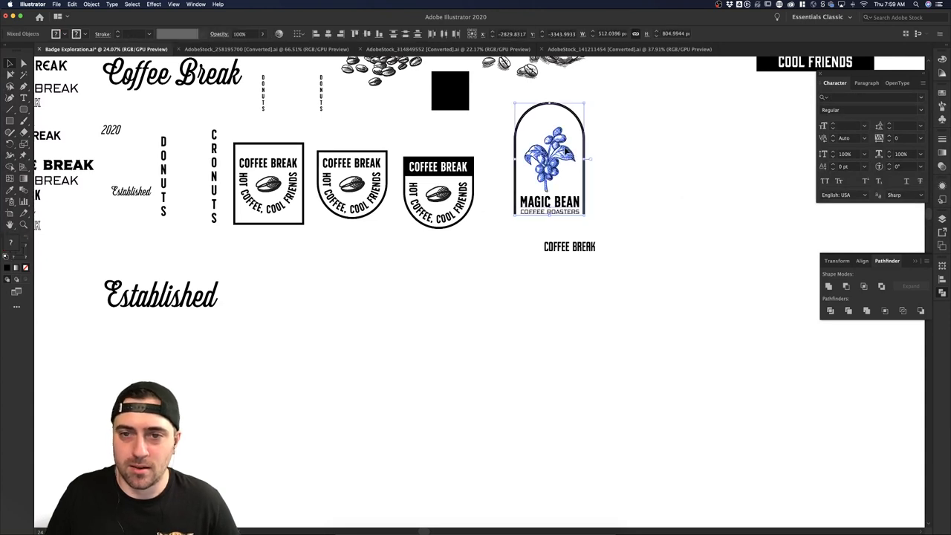
pyautogui.moveTo(562, 154); pyautogui.dragTo(663, 154)
pyautogui.click(715, 152)
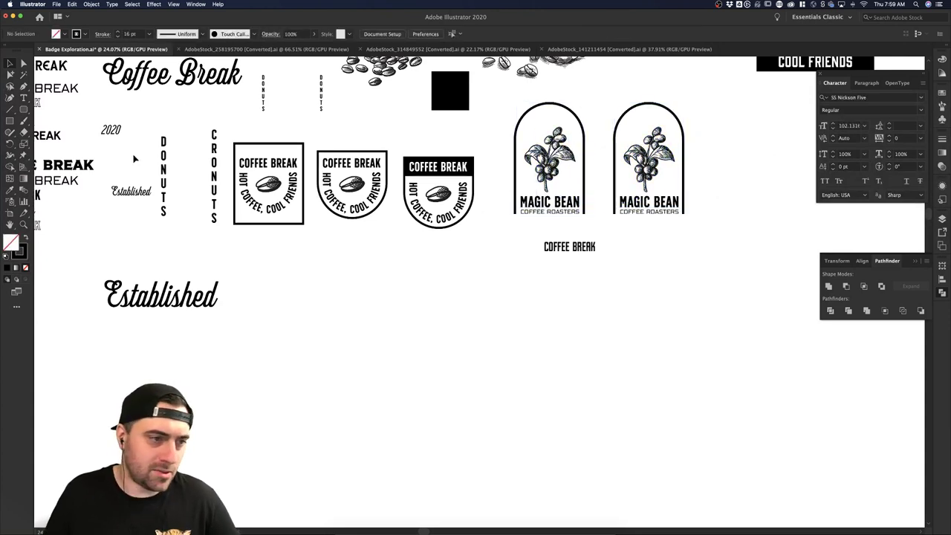
# - Turn the duplicate badge's arch into a type path reading DARK, RICH DELICIOUS COFFEE BEANS
pyautogui.click(23, 98)
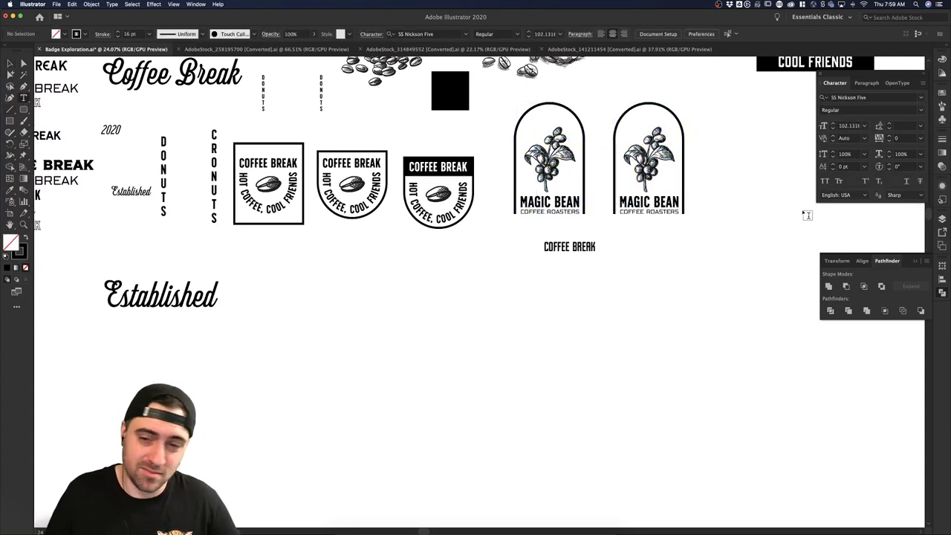
pyautogui.click(611, 212)
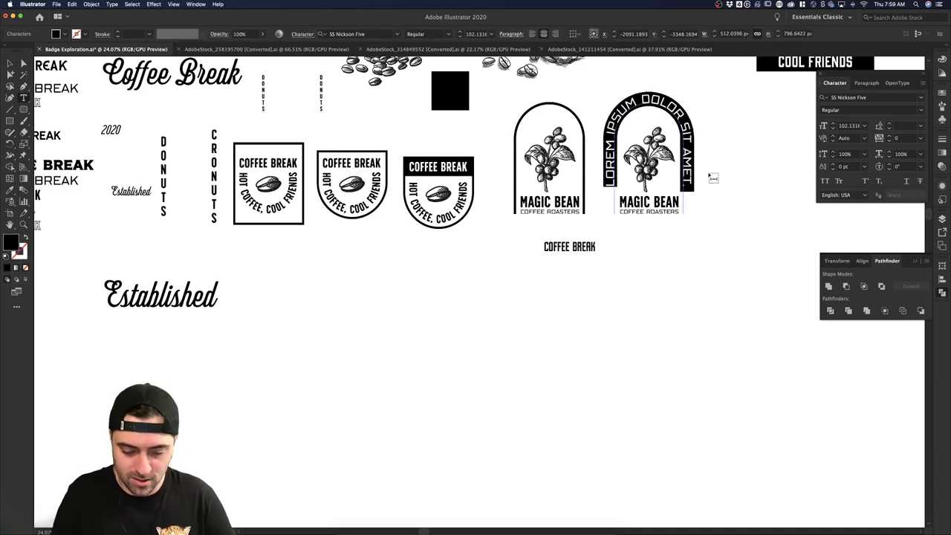
pyautogui.write('DARK, RIC')
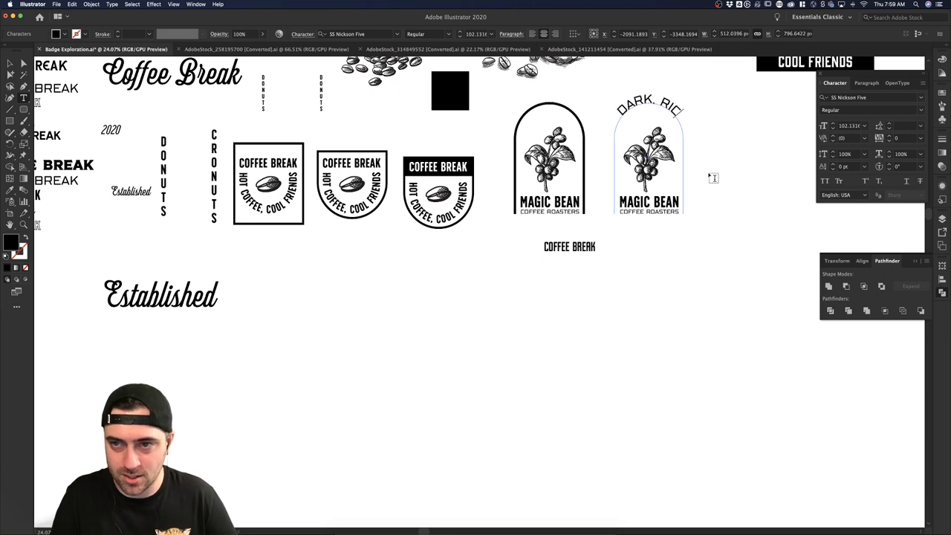
pyautogui.write('H DELIC')
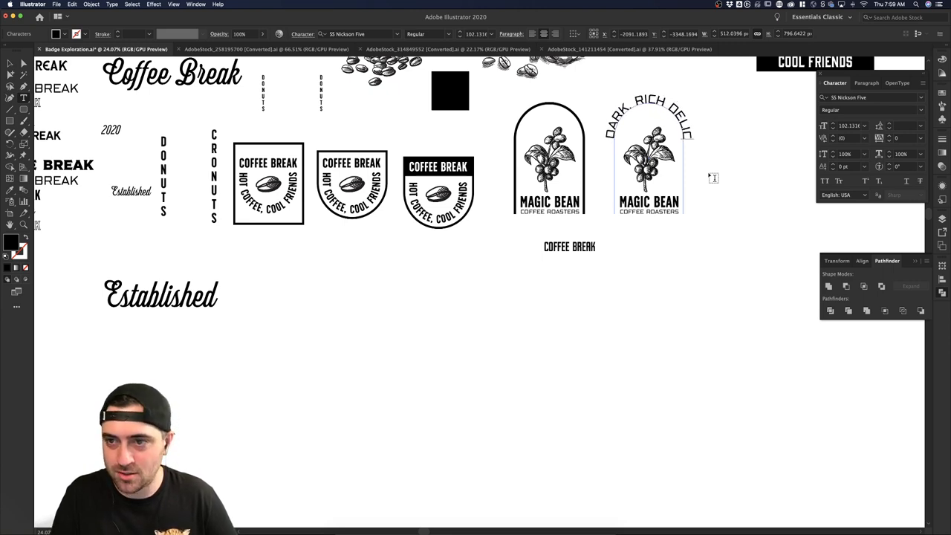
pyautogui.write('IOUS COFFEE BEANS')
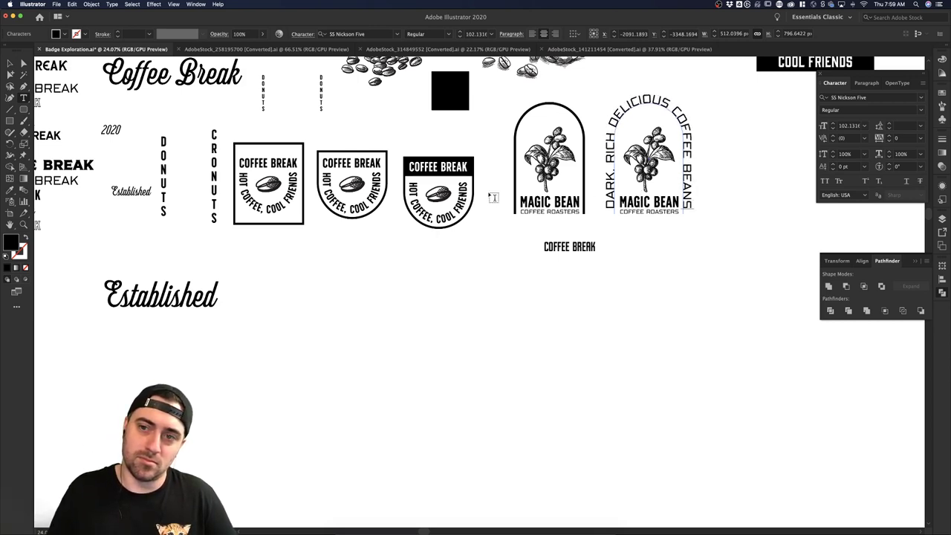
pyautogui.click(9, 64)
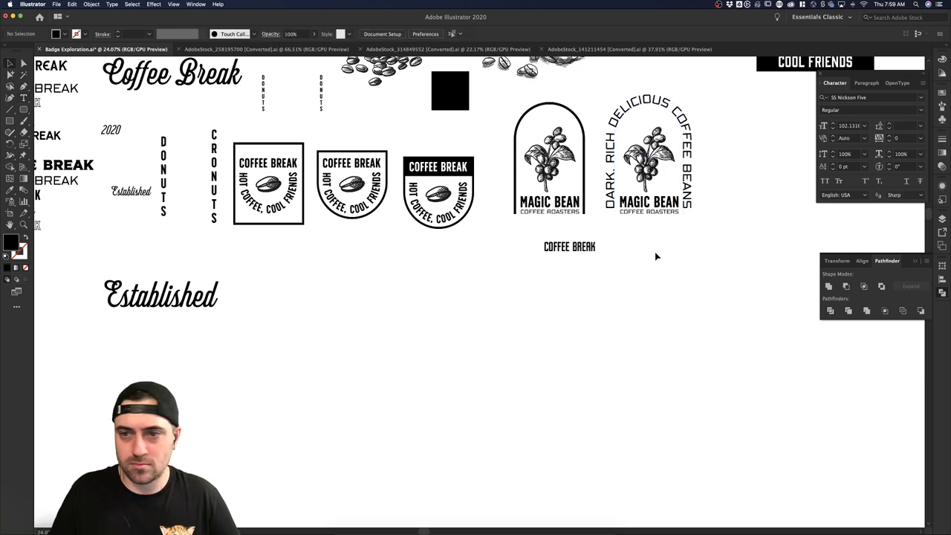
# - Match the arched text's style to MAGIC BEAN, using SS Nickson Six at about 113.9 pt
pyautogui.hscroll(3, 675, 242)
pyautogui.scroll(1, 675, 242)
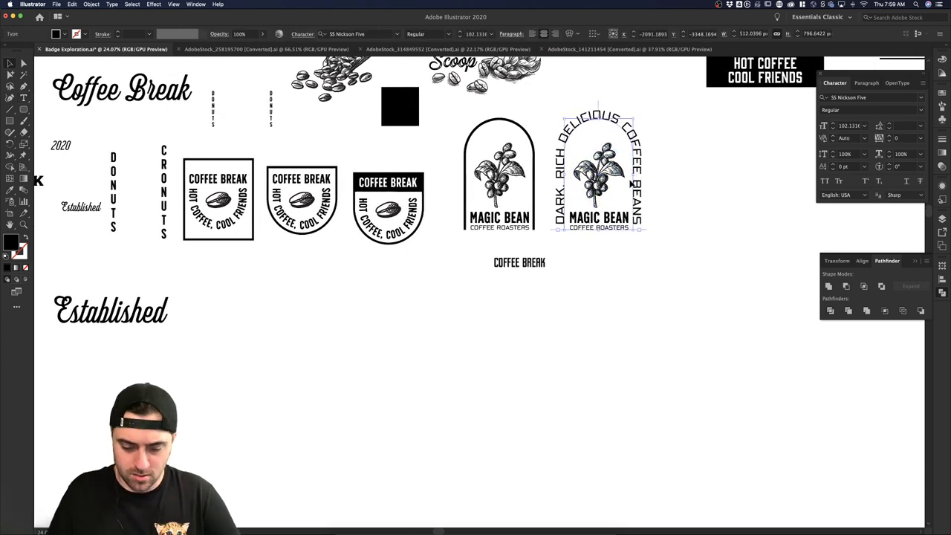
pyautogui.press('i')
pyautogui.click(624, 212)
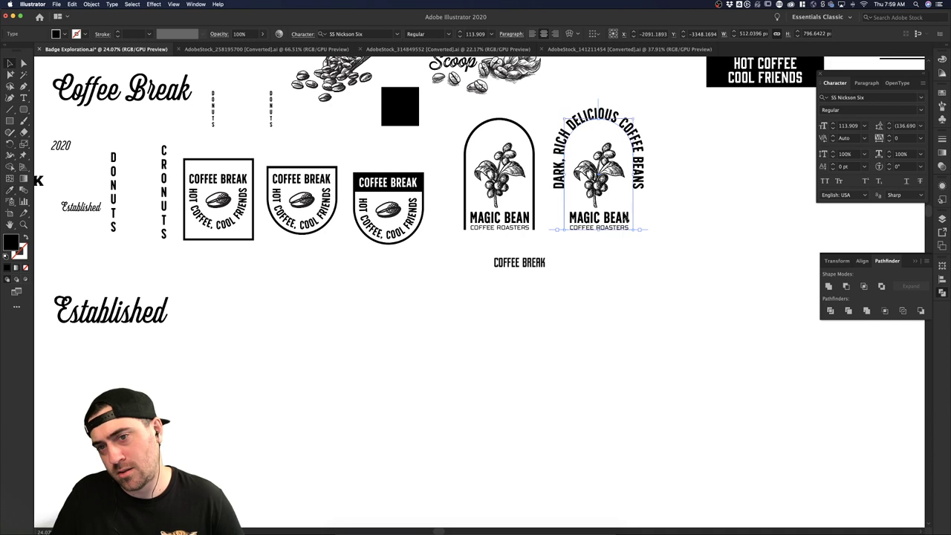
pyautogui.click(711, 179)
# - Replace the arched text with ETHICALLY AND ORGANICALLY HARVESTED COFFEE and lower it until its ends meet the level of COFFEE ROASTERS
pyautogui.click(638, 156)
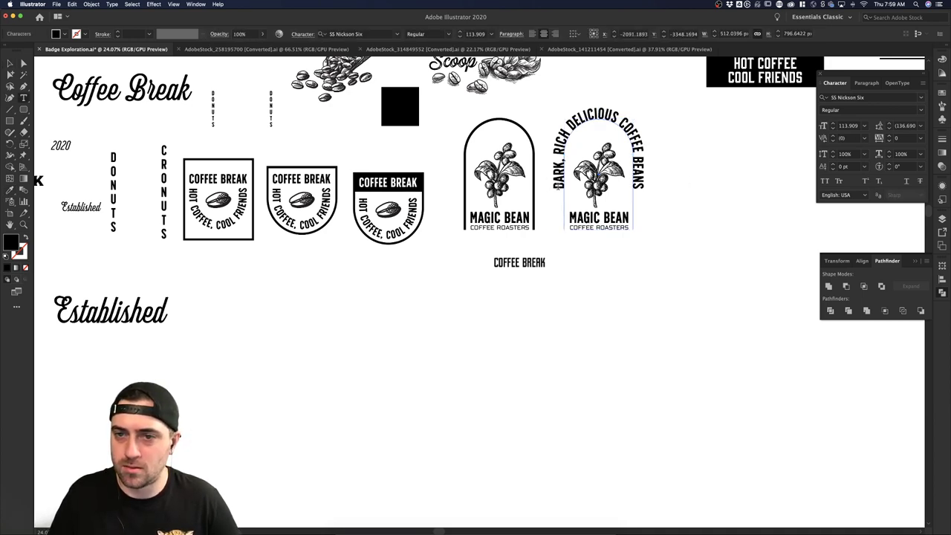
pyautogui.moveTo(558, 186); pyautogui.dragTo(652, 207)
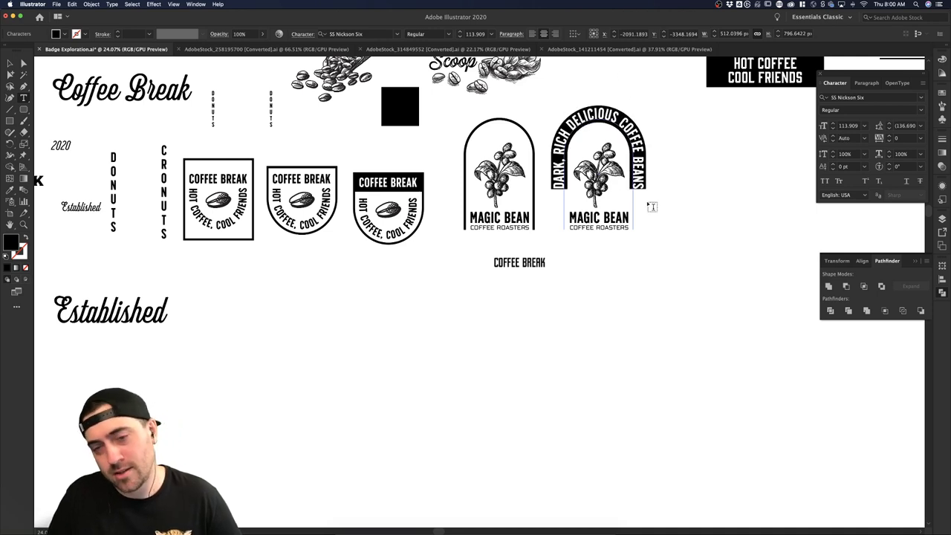
pyautogui.write('ETHICA')
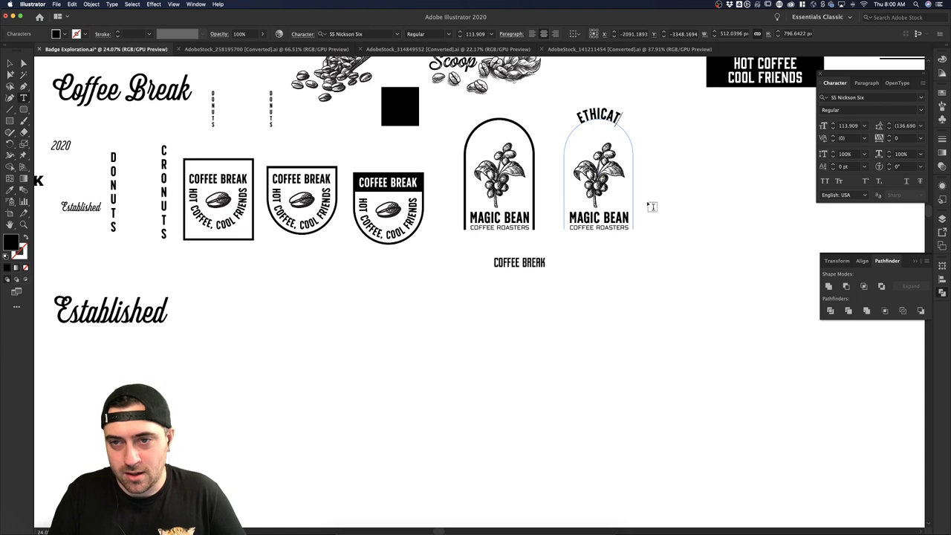
pyautogui.write('LLY')
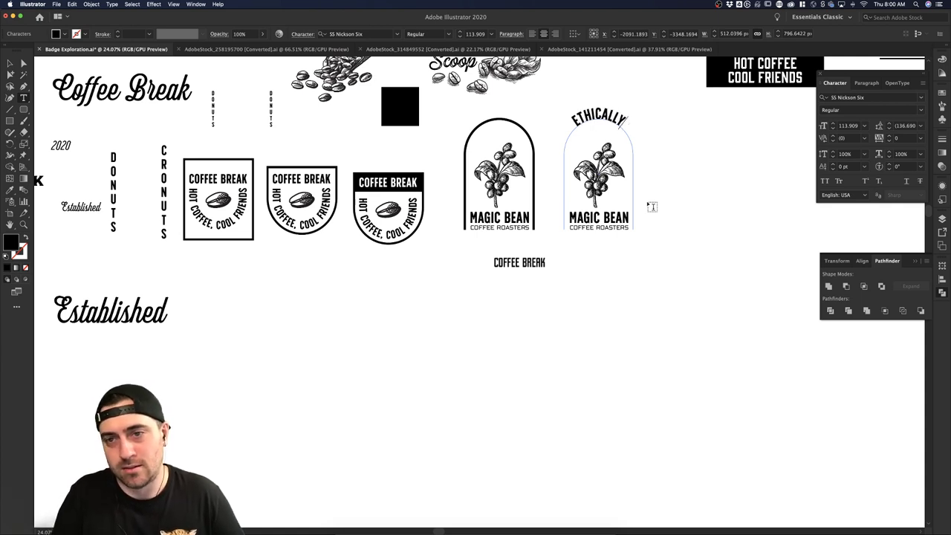
pyautogui.write(' AND ORGANICA')
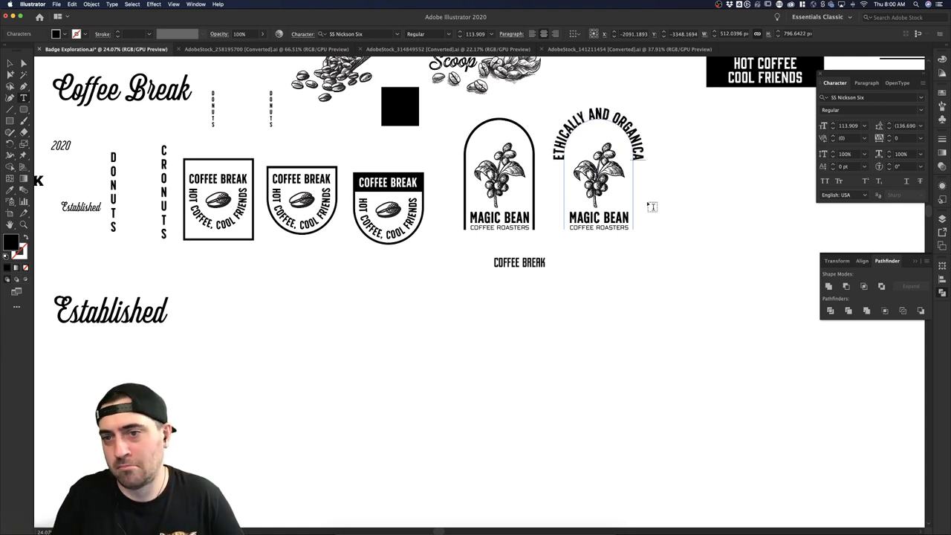
pyautogui.write('LLY HARVESTED')
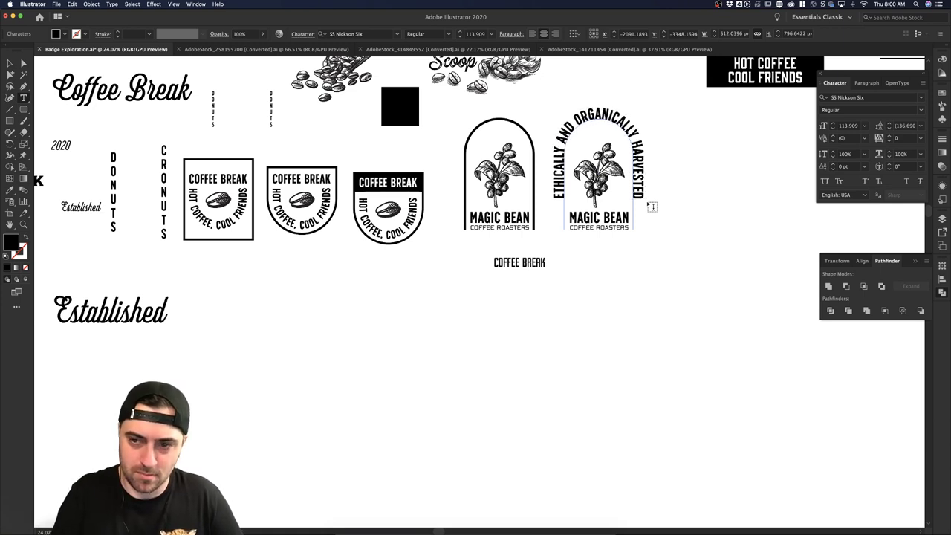
pyautogui.write(' COFF')
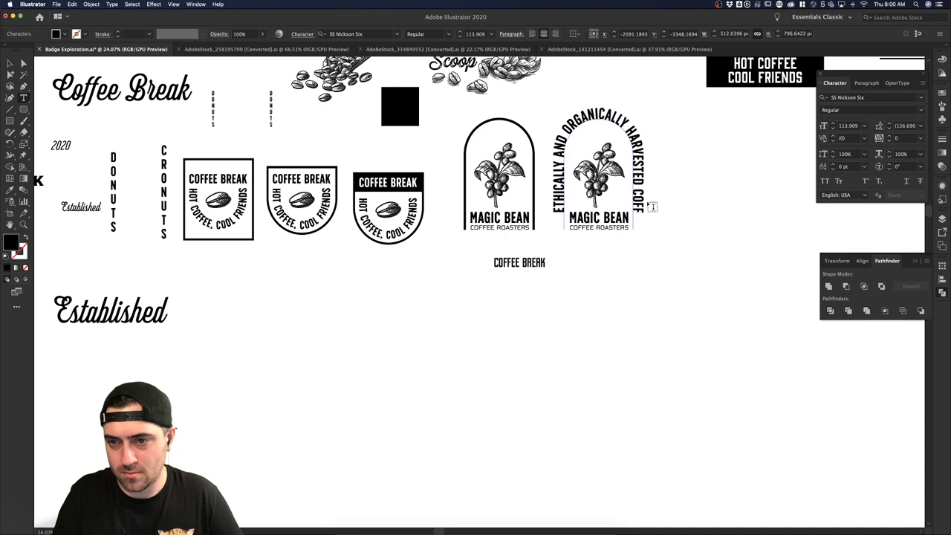
pyautogui.write('EE')
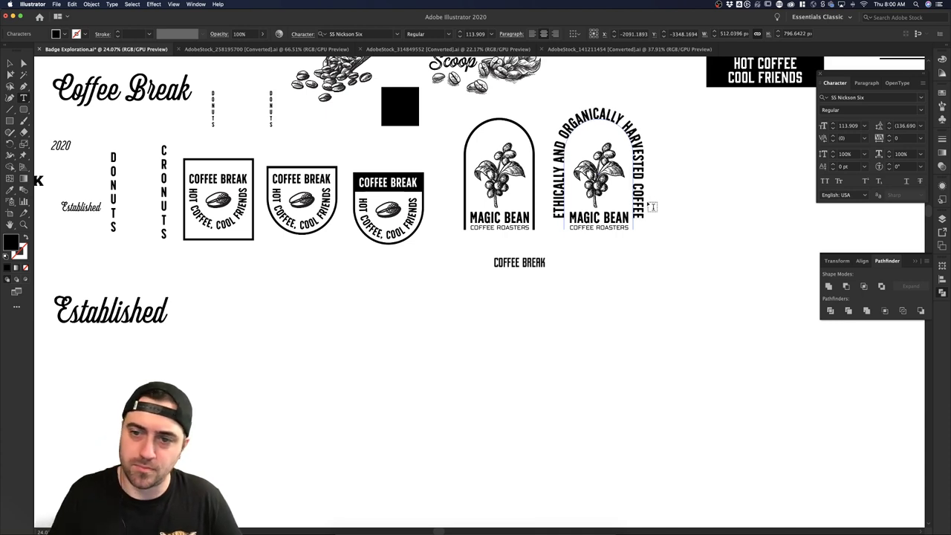
pyautogui.press('Escape')
pyautogui.click(660, 228)
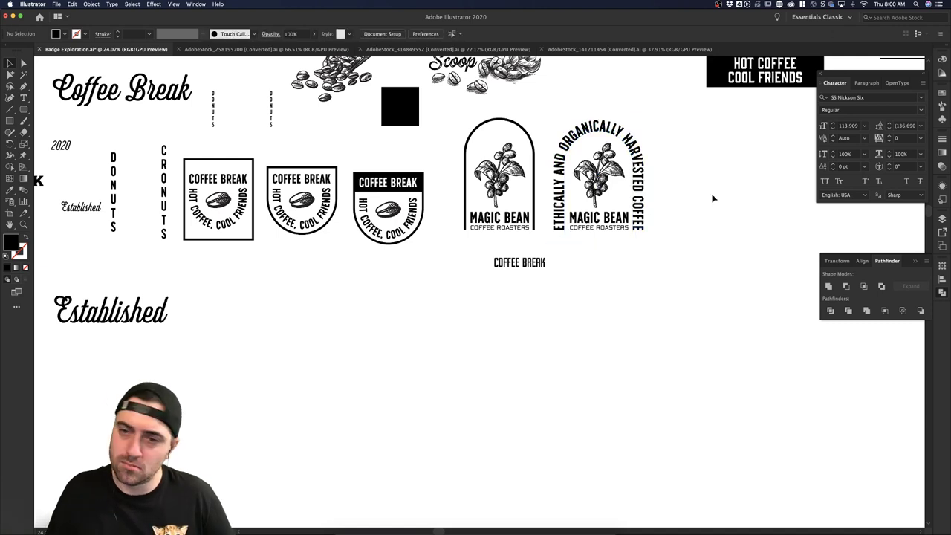
# - Move MAGIC BEAN and COFFEE ROASTERS together slightly down to line up with the ends of the arched text
pyautogui.hscroll(2, 712, 199)
pyautogui.scroll(1, 712, 199)
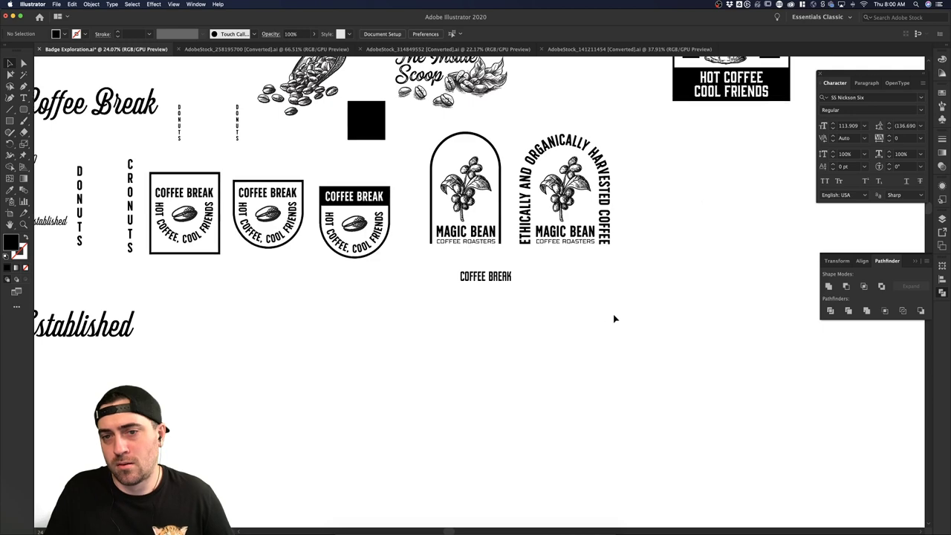
pyautogui.hscroll(2, 615, 280)
pyautogui.scroll(1, 615, 280)
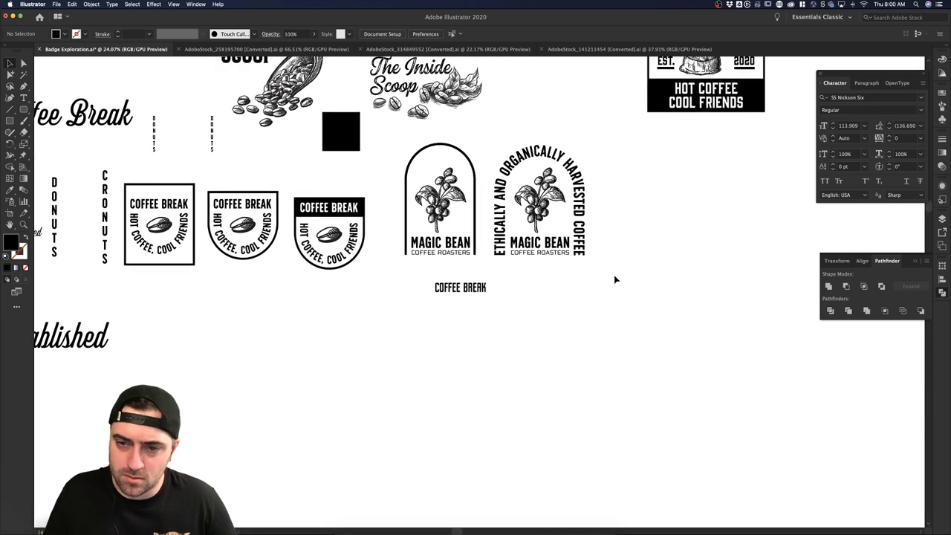
pyautogui.scroll(5, 565, 262)
pyautogui.click(552, 251)
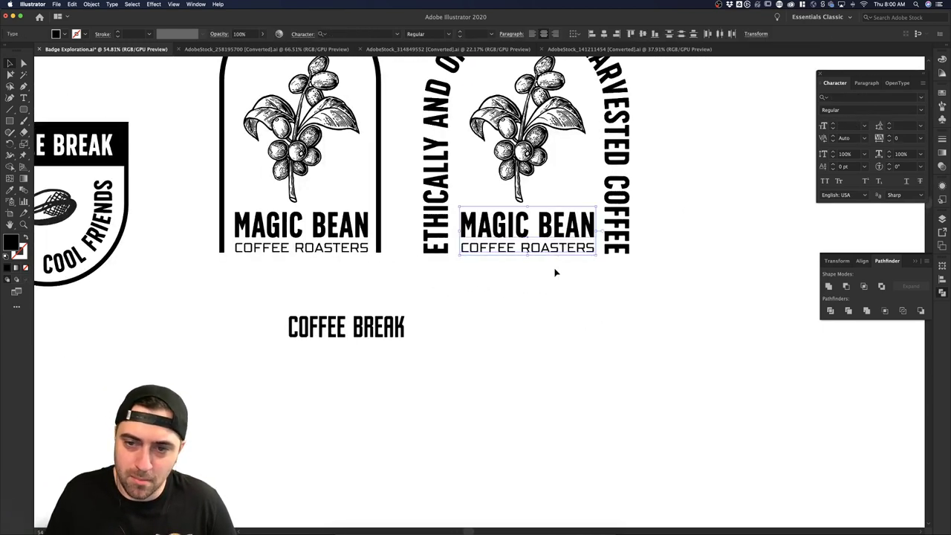
pyautogui.click(555, 270)
pyautogui.click(550, 248)
pyautogui.keyDown('shift'); pyautogui.click(550, 229); pyautogui.keyUp('shift')
pyautogui.moveTo(549, 247); pyautogui.dragTo(548, 249)
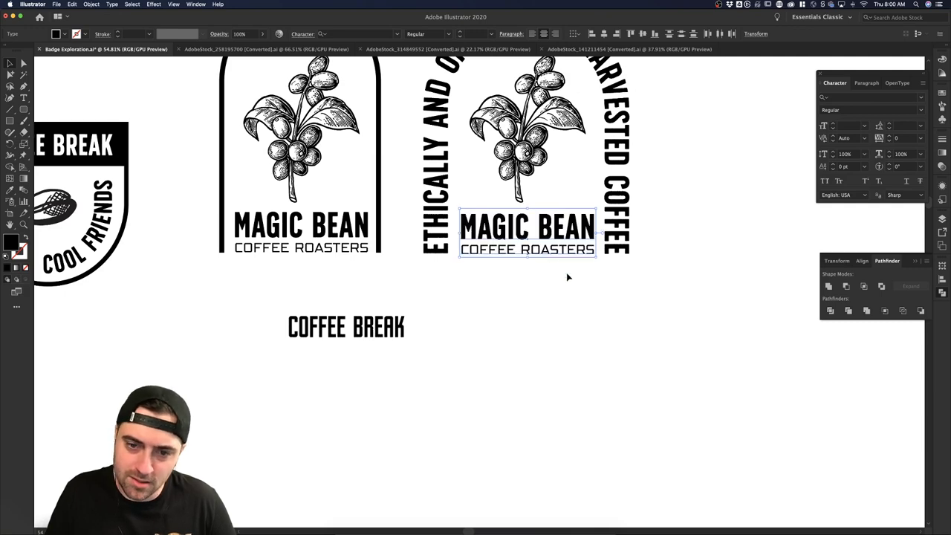
pyautogui.click(567, 277)
pyautogui.click(604, 253)
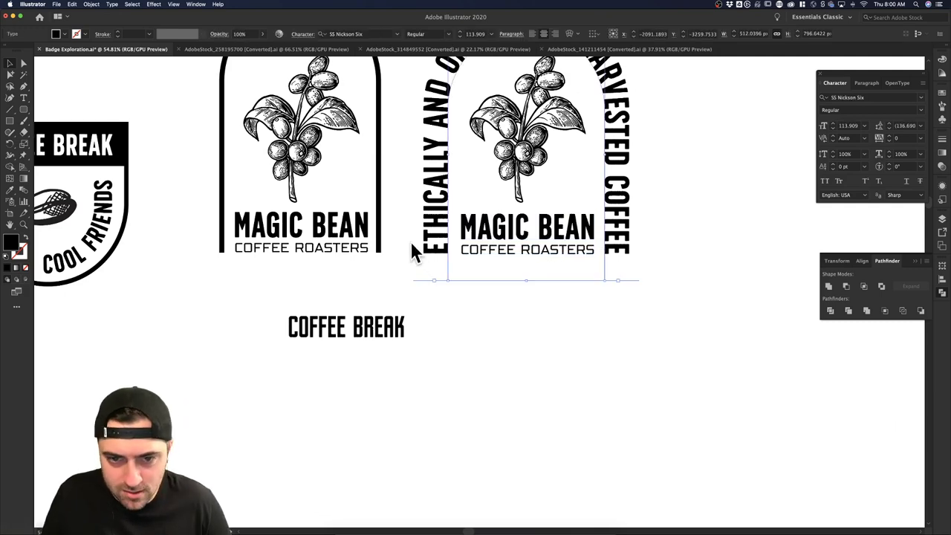
pyautogui.scroll(-2, 469, 260)
pyautogui.click(591, 170)
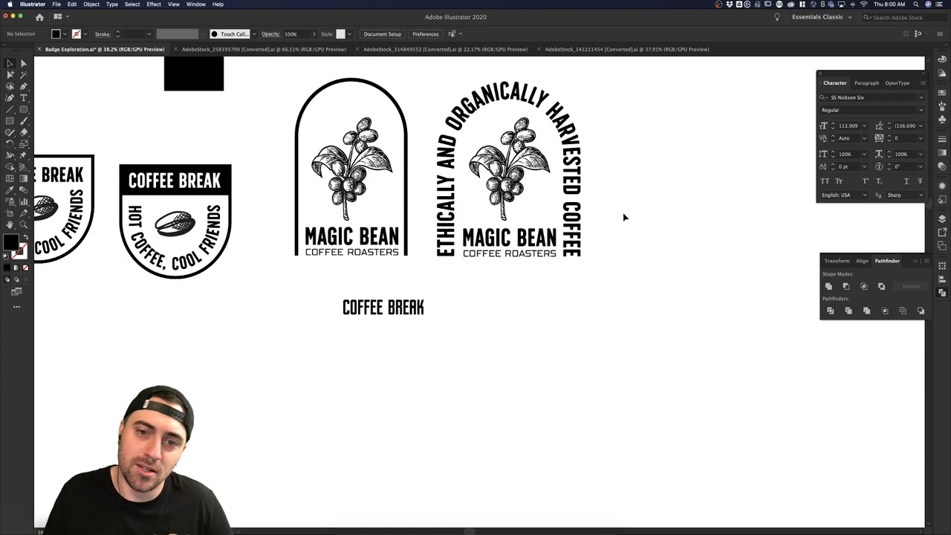
# - Duplicate the badge with the arched text to the right as a third Magic Bean version
pyautogui.scroll(-2, 622, 213)
pyautogui.hscroll(1, 477, 211)
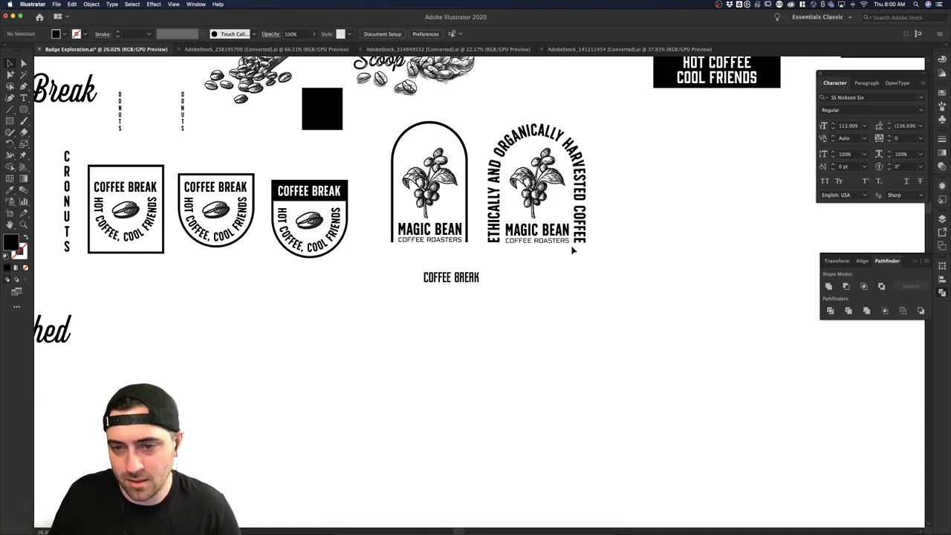
pyautogui.moveTo(621, 270); pyautogui.dragTo(638, 150)
pyautogui.click(736, 149)
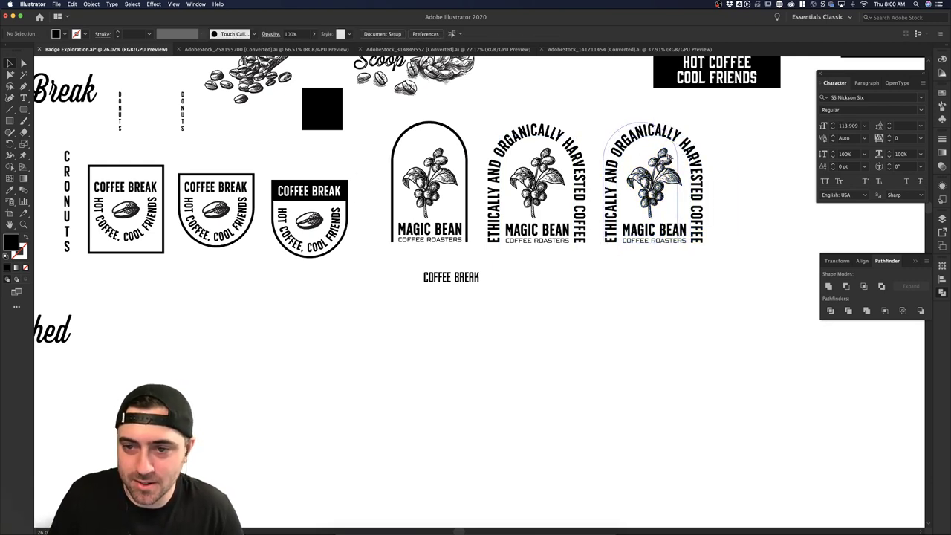
# - Stretch an arch outline with a 16 pt stroke up and outward around the third badge's arched text
pyautogui.click(678, 183)
pyautogui.moveTo(678, 121); pyautogui.dragTo(709, 113)
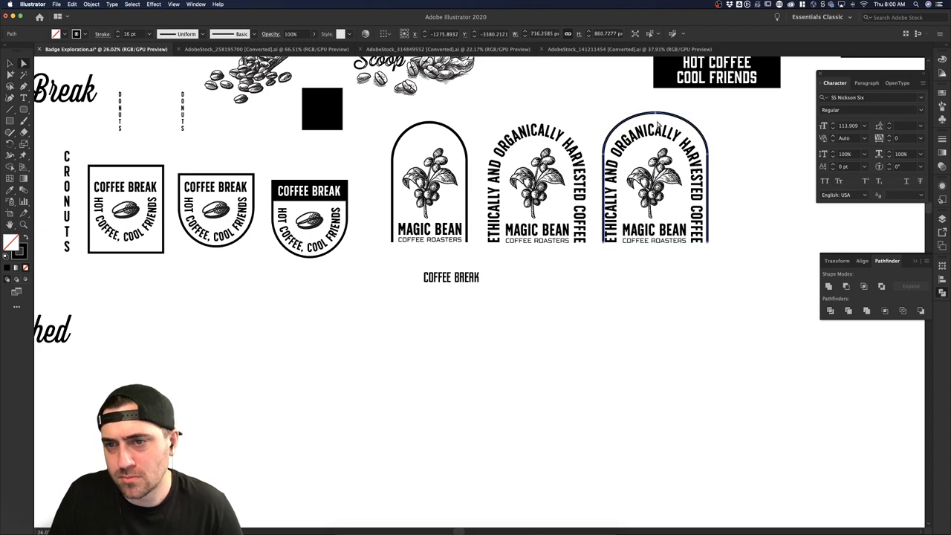
# - Undo the last reshaping of the third badge's outer arch outline
pyautogui.press('super+z')
pyautogui.press('super+z')
pyautogui.press('super+z')
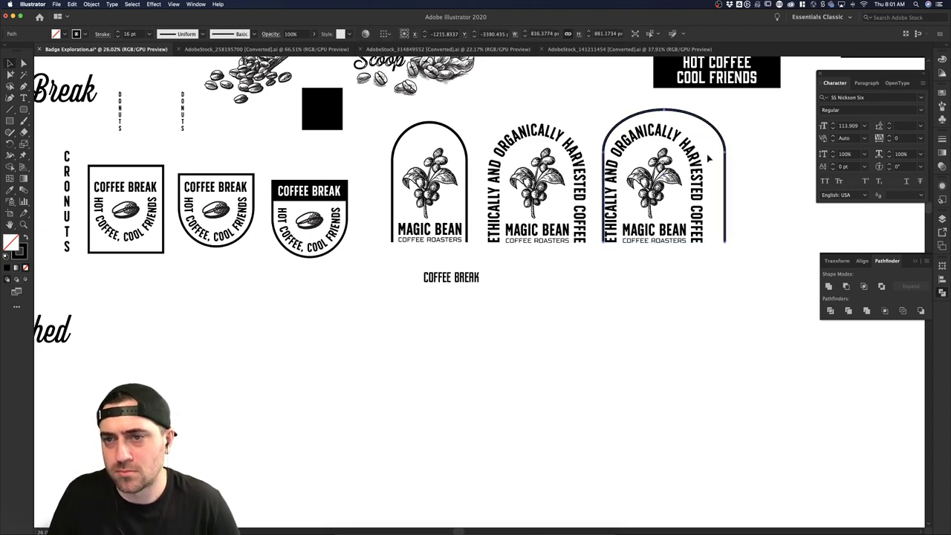
# - Undo the added arch outline around the third Magic Bean badge's curved text
pyautogui.press('z')
pyautogui.press('super+z')
pyautogui.click(708, 158)
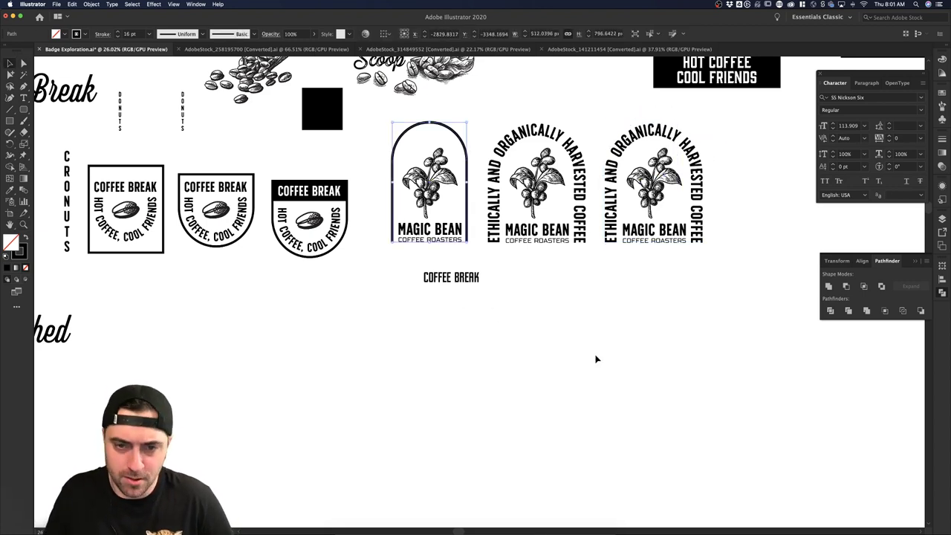
# - Copy the 14 pt arched outline to the third Magic Bean badge and lengthen it downward to about 813 px tall
pyautogui.moveTo(350, 213); pyautogui.dragTo(531, 157)
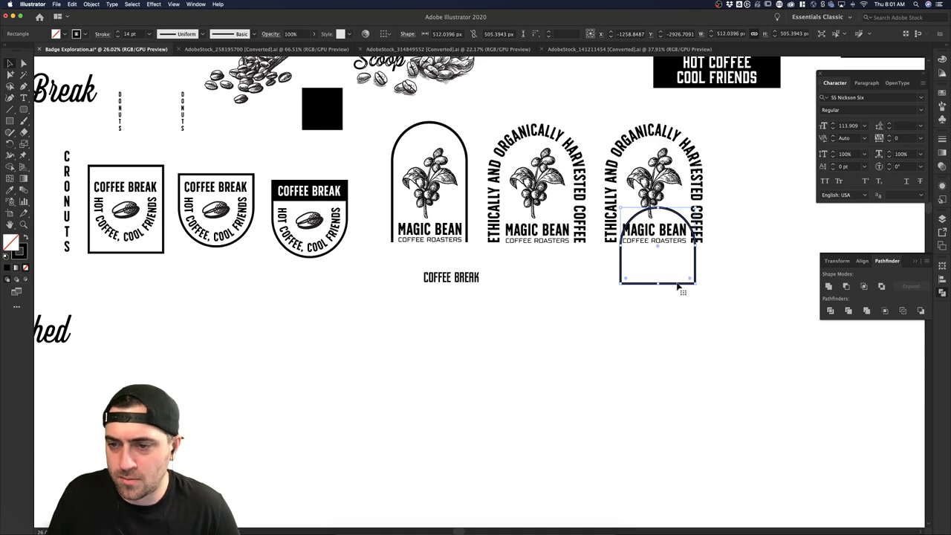
pyautogui.moveTo(678, 285); pyautogui.dragTo(679, 293)
pyautogui.press('a')
pyautogui.moveTo(608, 276); pyautogui.dragTo(705, 344)
pyautogui.press('v')
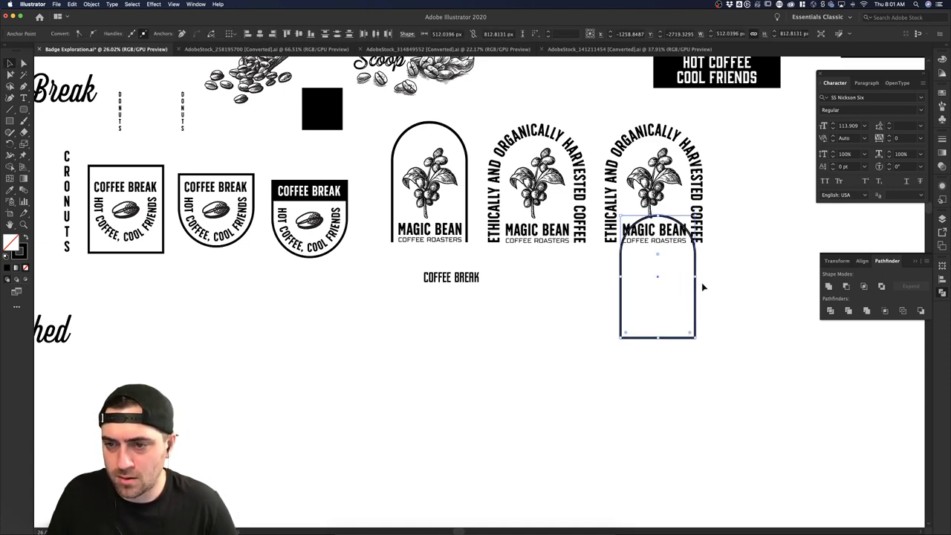
# - Move the copied outline up over the third Magic Bean badge and square off its rounded corners to 0 px
pyautogui.moveTo(696, 292); pyautogui.dragTo(803, 103)
pyautogui.press('a')
pyautogui.press('v')
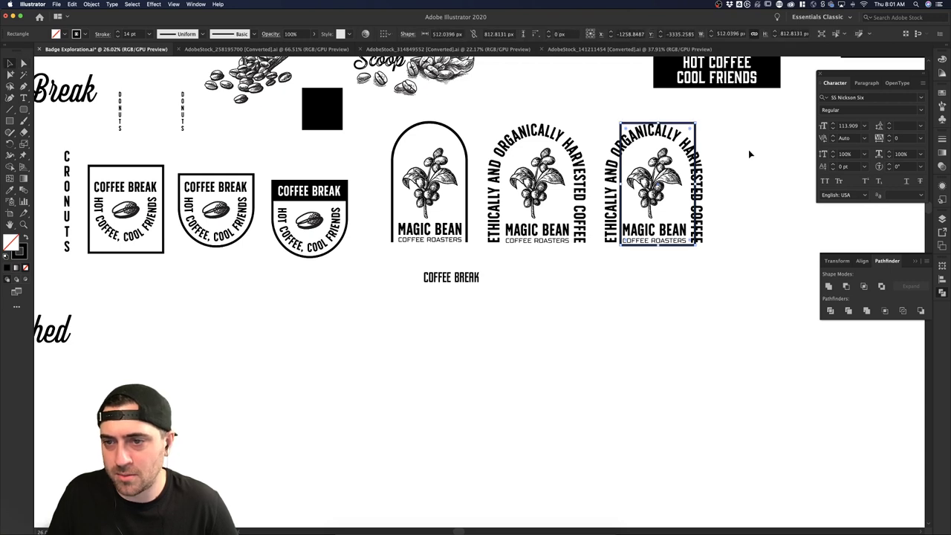
pyautogui.click(751, 152)
pyautogui.click(698, 154)
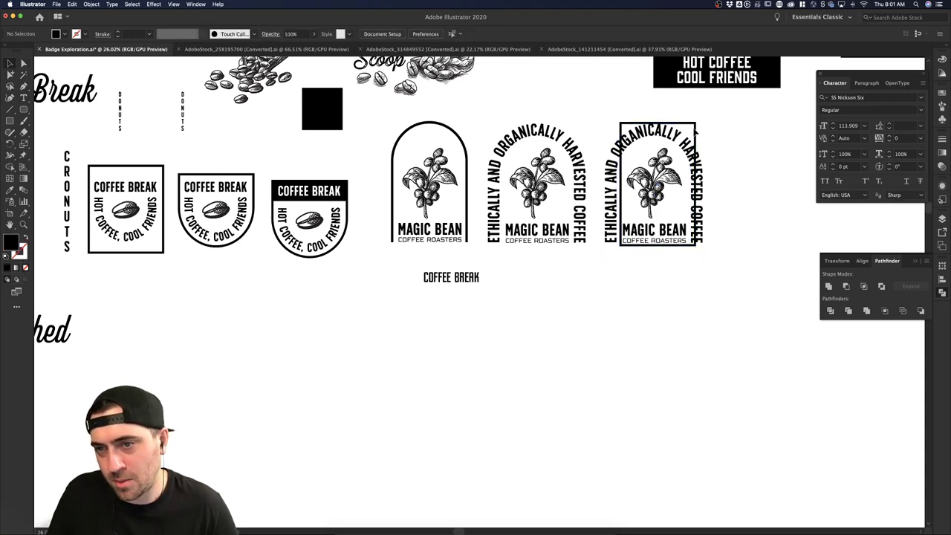
# - Widen the rectangular frame to about 710 px and center it horizontally with the third badge's arched text
pyautogui.click(696, 131)
pyautogui.moveTo(697, 186); pyautogui.dragTo(711, 185)
pyautogui.keyDown('shift'); pyautogui.click(652, 136); pyautogui.keyUp('shift')
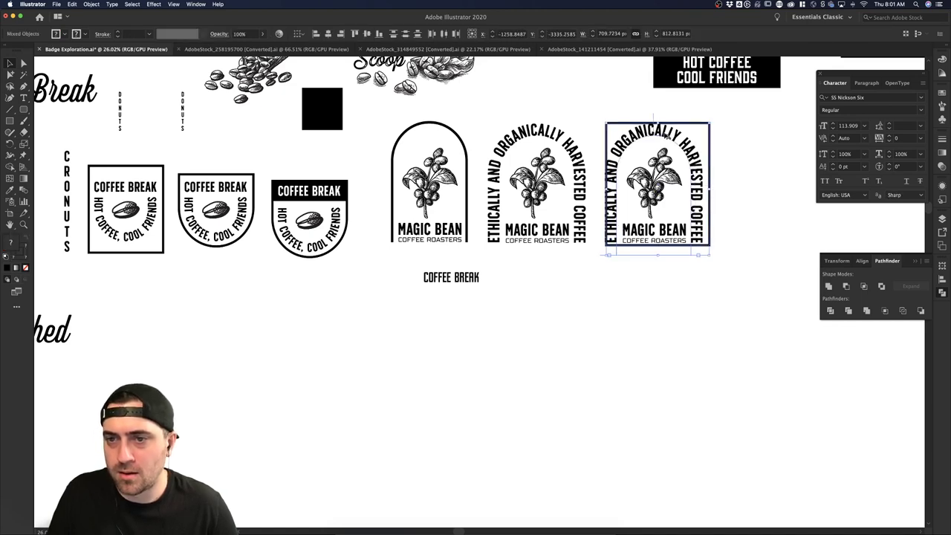
pyautogui.click(652, 135)
pyautogui.click(329, 33)
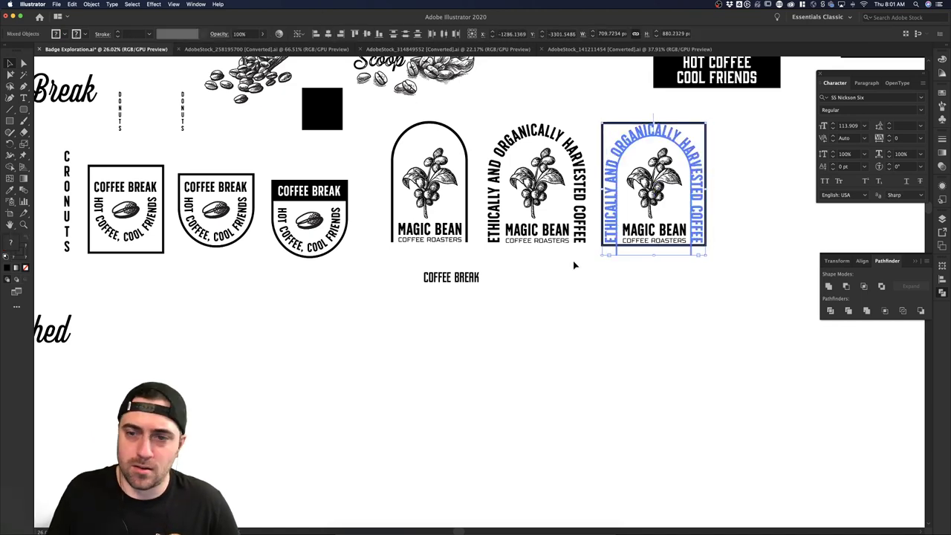
# - Enlarge the third badge's rectangular frame to about 753 × 871 px, leaving even space around the arched text
pyautogui.click(627, 321)
pyautogui.click(674, 123)
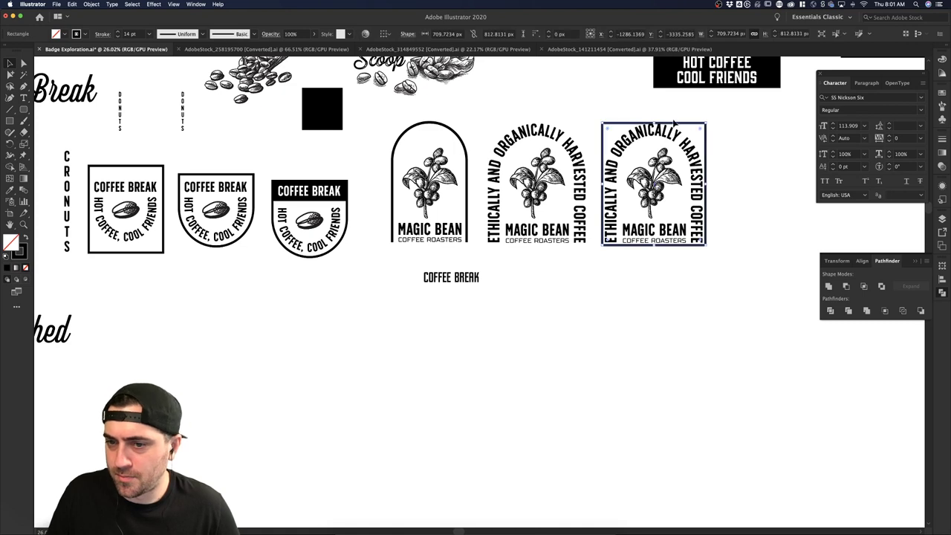
pyautogui.moveTo(654, 123); pyautogui.dragTo(654, 117)
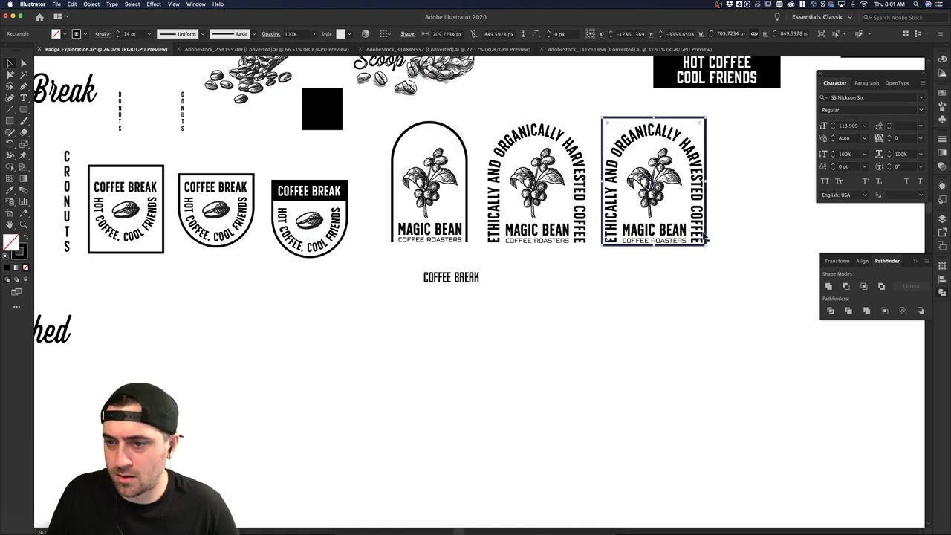
pyautogui.moveTo(654, 248); pyautogui.dragTo(655, 252)
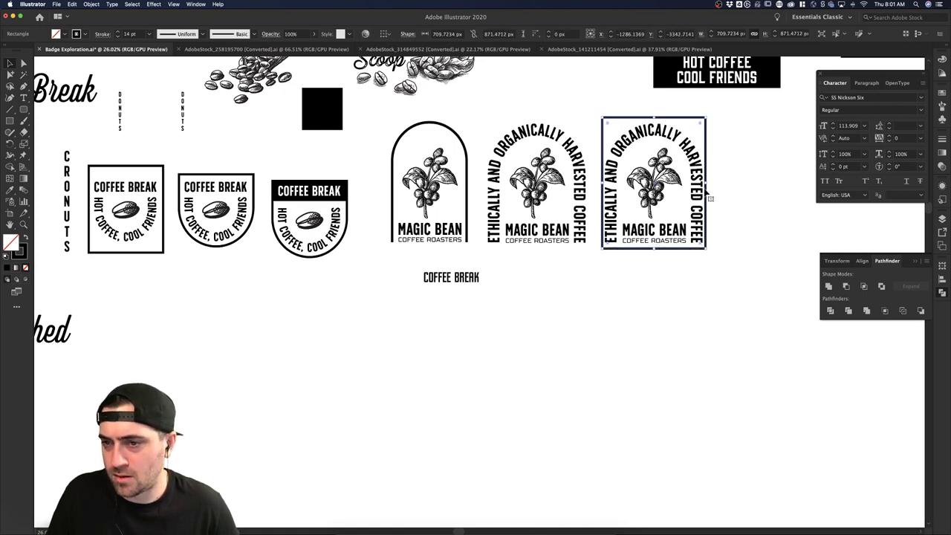
pyautogui.moveTo(708, 184); pyautogui.dragTo(711, 185)
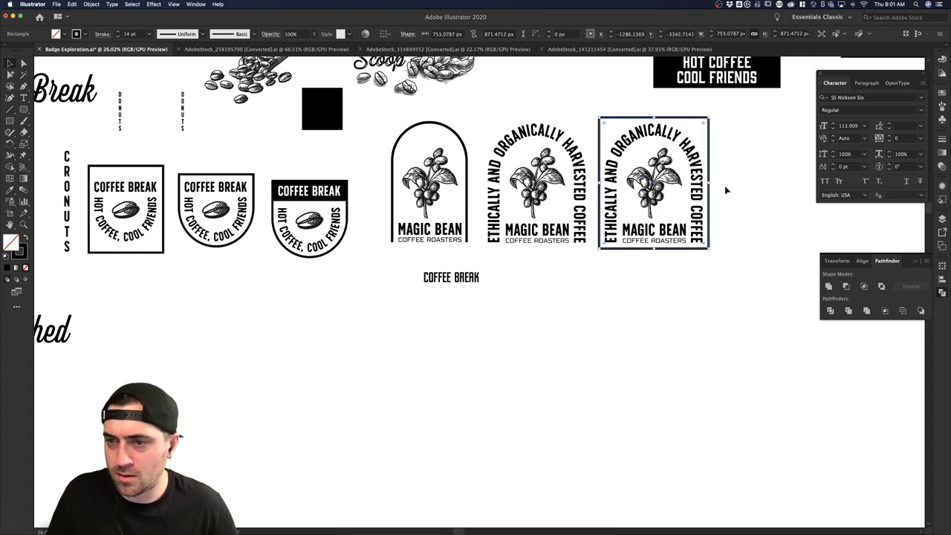
pyautogui.click(726, 262)
# - Duplicate the rectangular framed Magic Bean badge to the right as a fourth version
pyautogui.hscroll(3, 727, 261)
pyautogui.scroll(2, 728, 262)
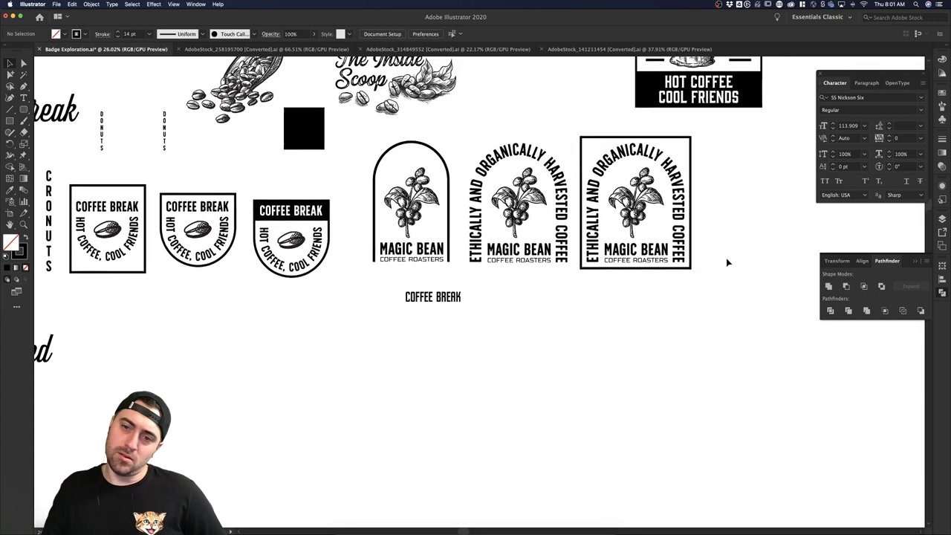
pyautogui.moveTo(684, 311); pyautogui.dragTo(550, 138)
pyautogui.click(677, 304)
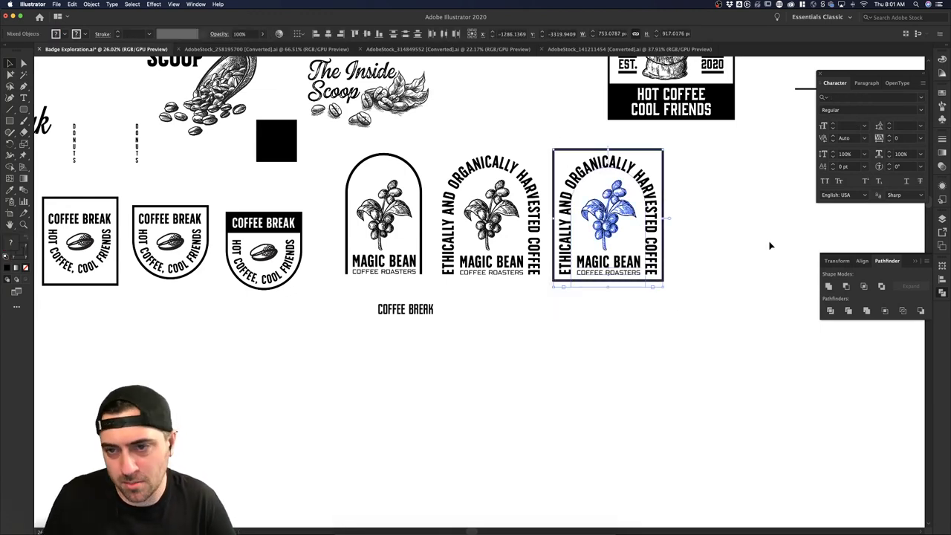
pyautogui.click(762, 256)
pyautogui.hscroll(2, 694, 290)
pyautogui.scroll(1, 695, 290)
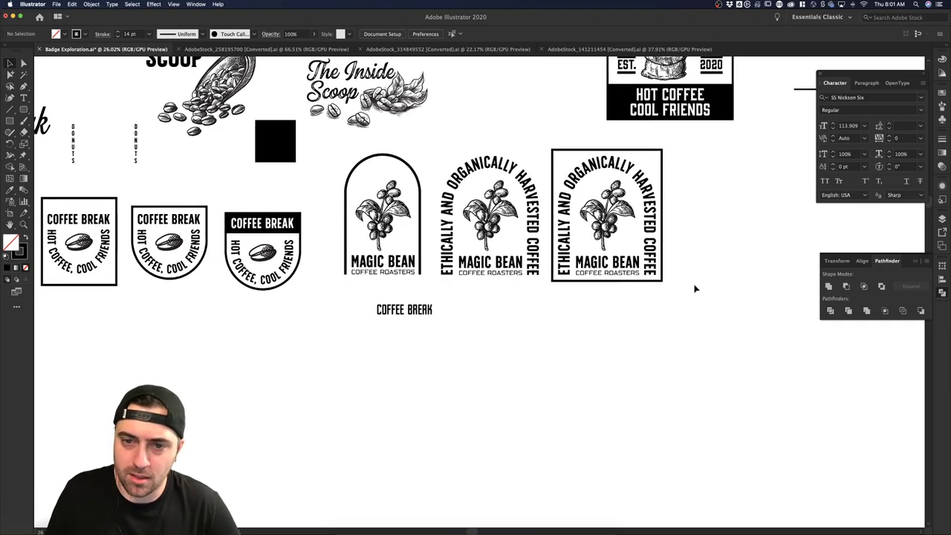
pyautogui.moveTo(644, 325); pyautogui.dragTo(653, 172)
pyautogui.click(726, 149)
pyautogui.hscroll(4, 721, 156)
pyautogui.scroll(1, 721, 156)
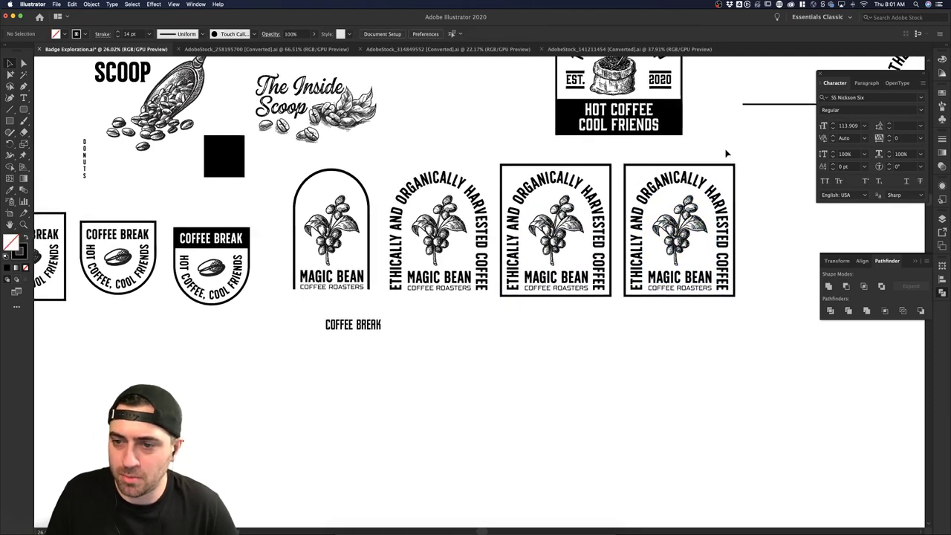
# - Round the top corners of the fourth badge's frame fully into an arch following the curved text
pyautogui.click(677, 177)
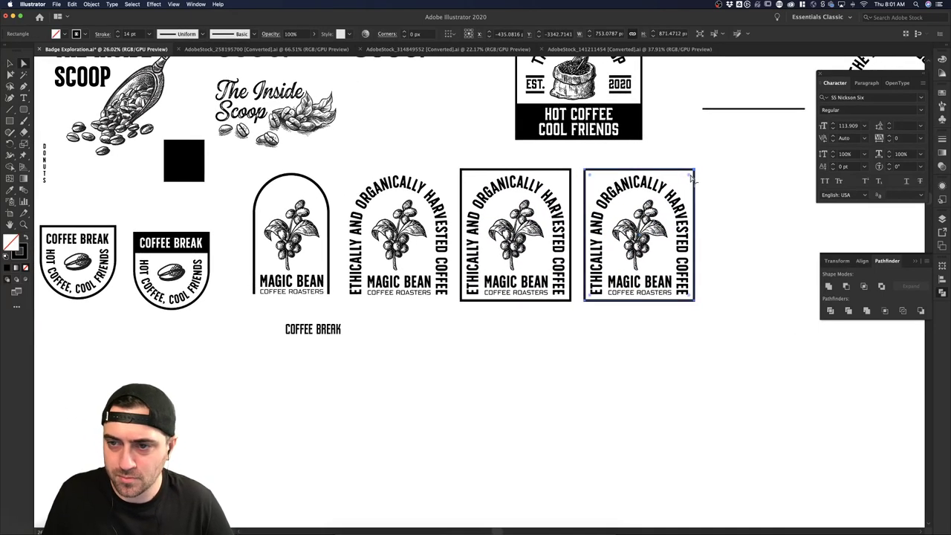
pyautogui.moveTo(589, 175); pyautogui.dragTo(631, 273)
pyautogui.click(733, 255)
pyautogui.hscroll(5, 734, 255)
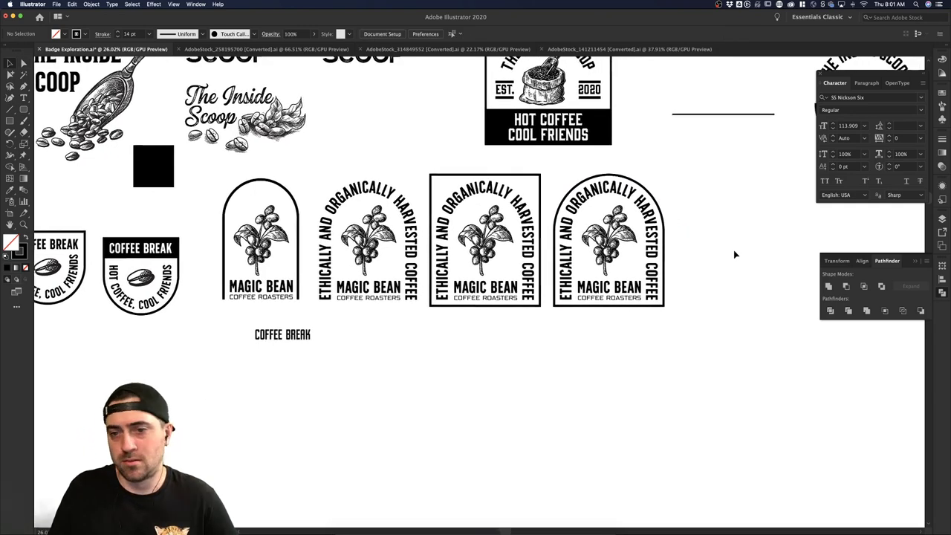
pyautogui.hscroll(2, 649, 325)
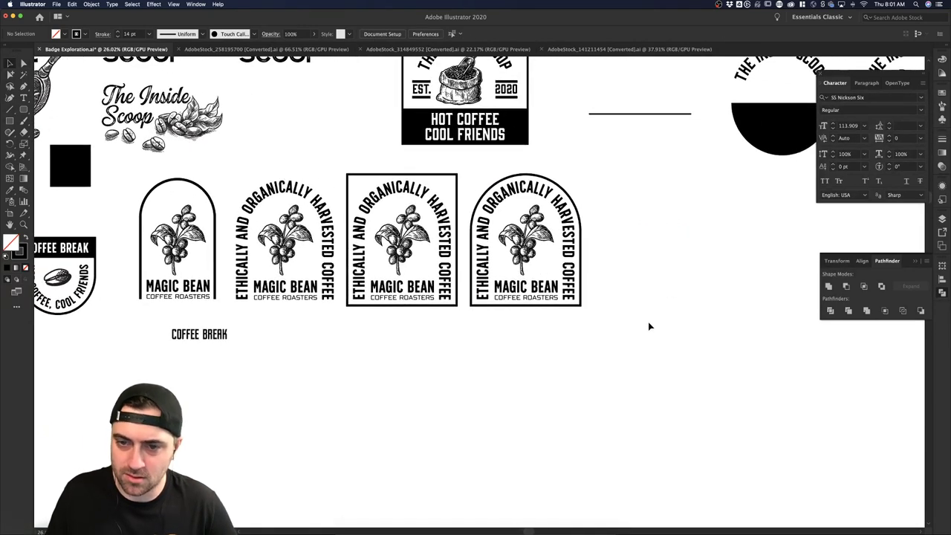
# - Duplicate the arch-framed Magic Bean badge to the right as a fifth version
pyautogui.moveTo(602, 322); pyautogui.dragTo(467, 170)
pyautogui.moveTo(502, 188); pyautogui.dragTo(629, 189)
pyautogui.click(617, 157)
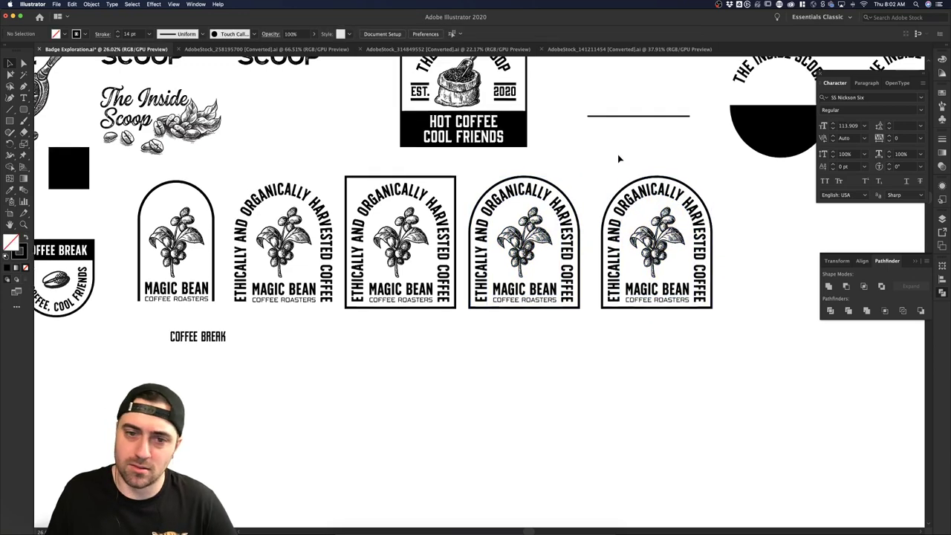
pyautogui.scroll(1, 627, 195)
# - Try a second arch outline around the fifth badge, scaled outward from a copy to about 812 × 940 px
pyautogui.click(637, 204)
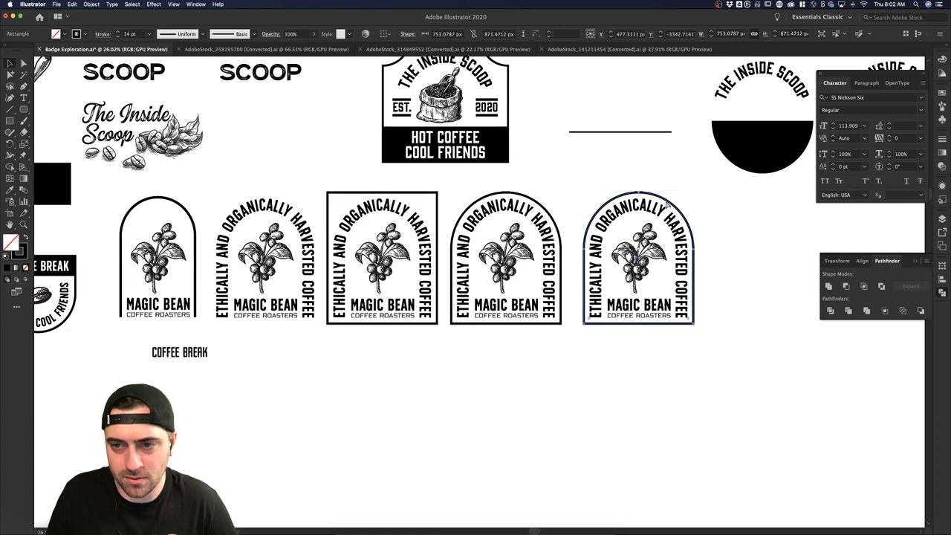
pyautogui.click(725, 253)
pyautogui.click(683, 215)
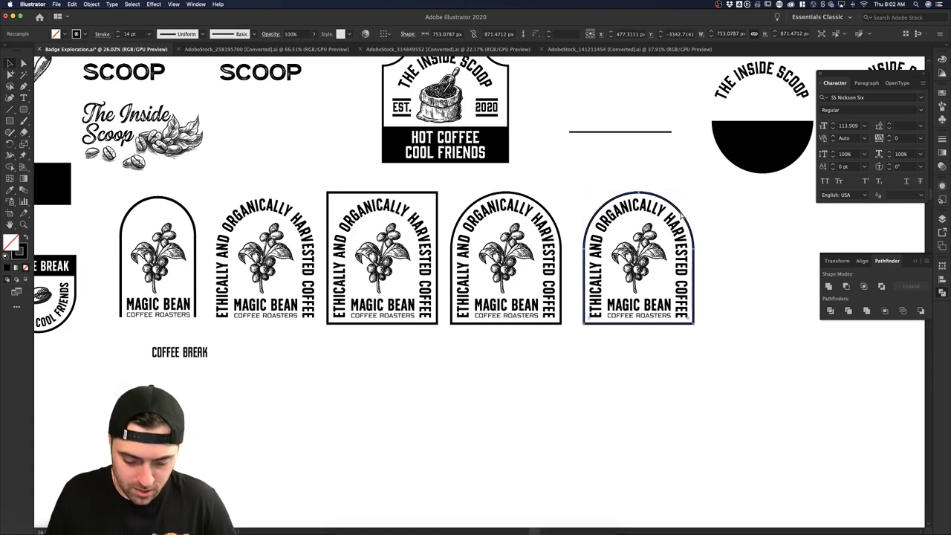
pyautogui.click(683, 216)
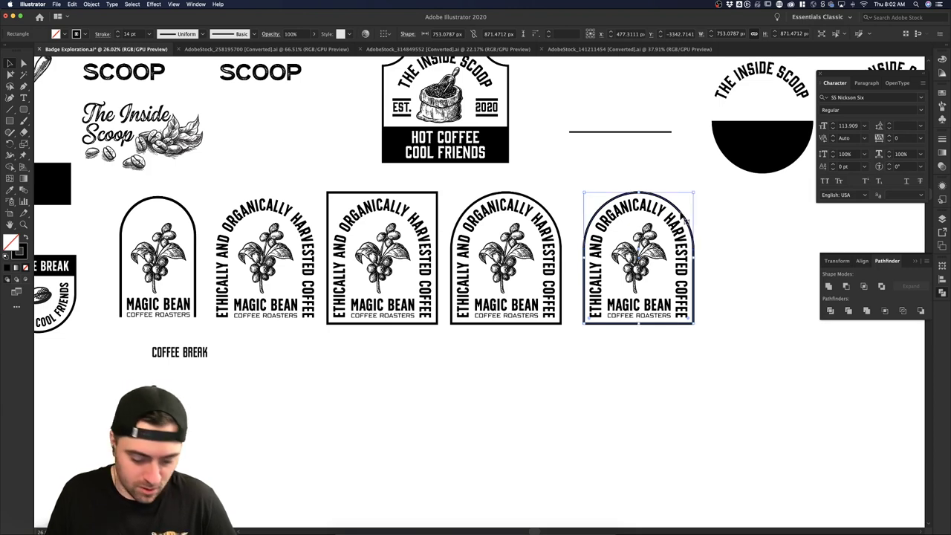
pyautogui.moveTo(695, 193); pyautogui.dragTo(712, 191)
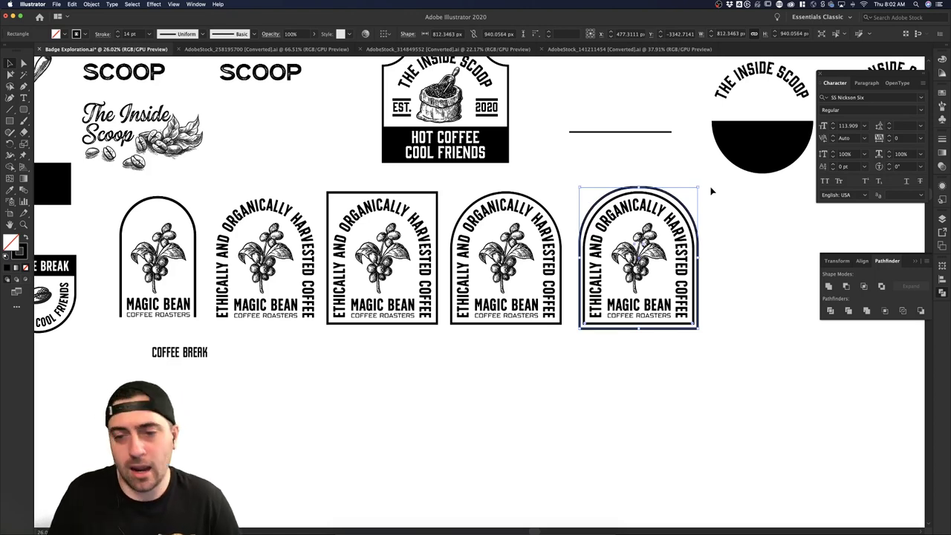
# - Remove the larger outer arch outline from the fifth badge
pyautogui.press('a')
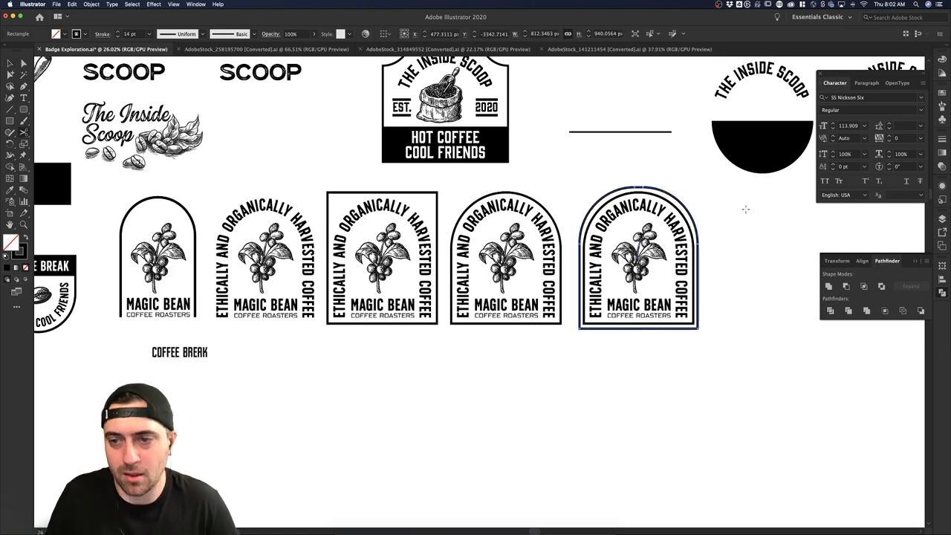
pyautogui.press('v')
pyautogui.press('a')
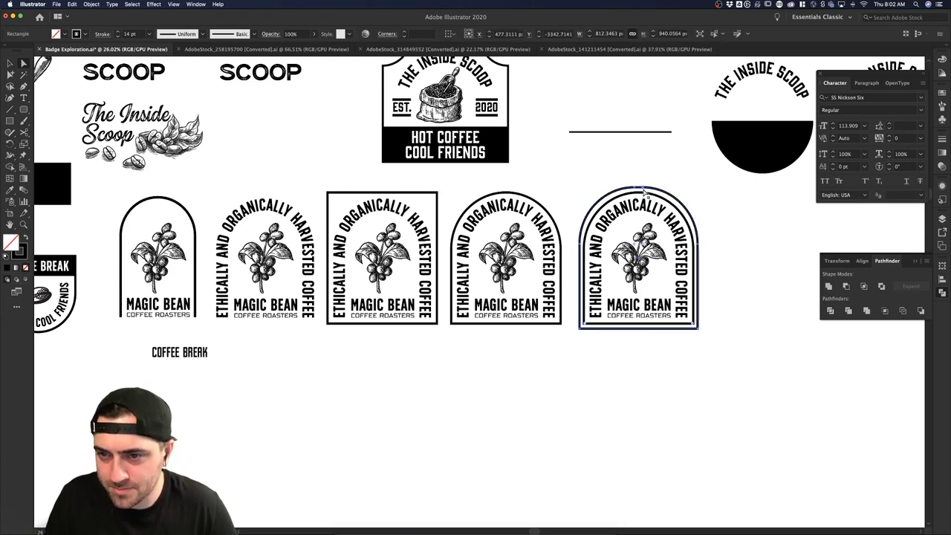
pyautogui.click(645, 190)
pyautogui.press('v')
pyautogui.click(690, 198)
pyautogui.click(681, 204)
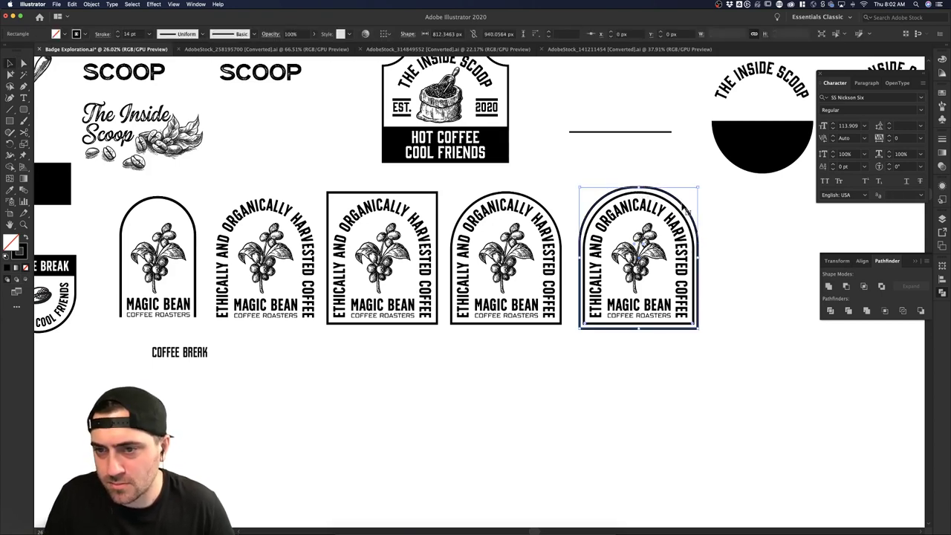
pyautogui.click(707, 191)
# - Paste a copy of the fifth badge's arch outline in front and square off its top corners into a rectangle
pyautogui.click(683, 215)
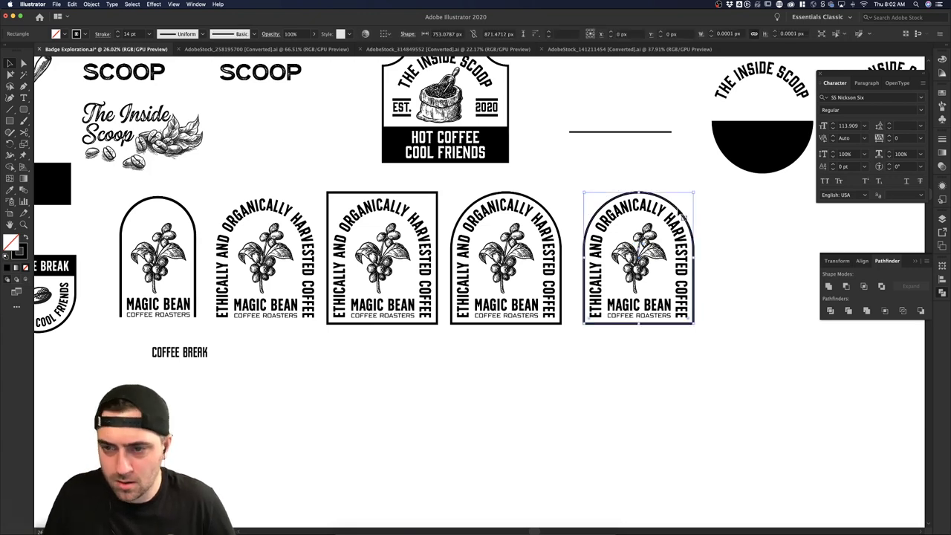
pyautogui.click(679, 212)
pyautogui.press('super+v')
pyautogui.press('super+z')
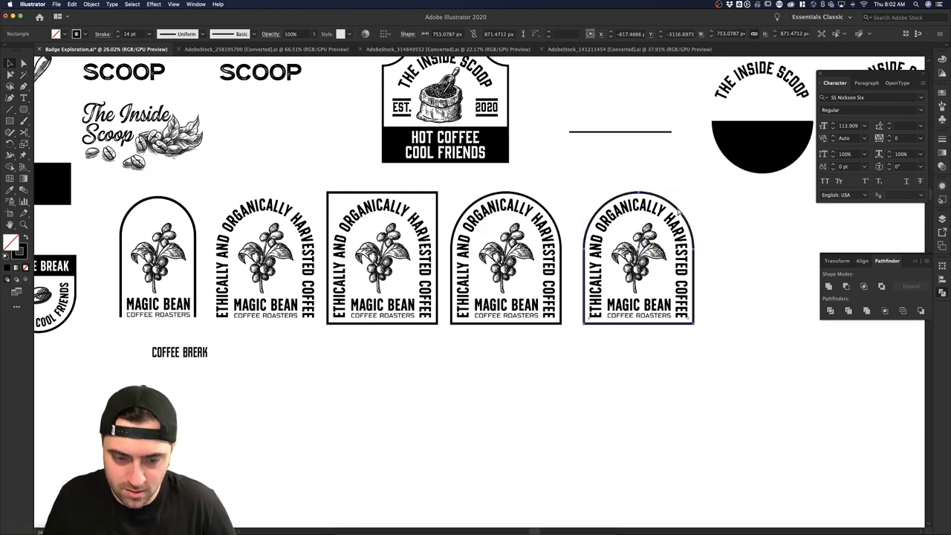
pyautogui.press('super+f')
pyautogui.press('a')
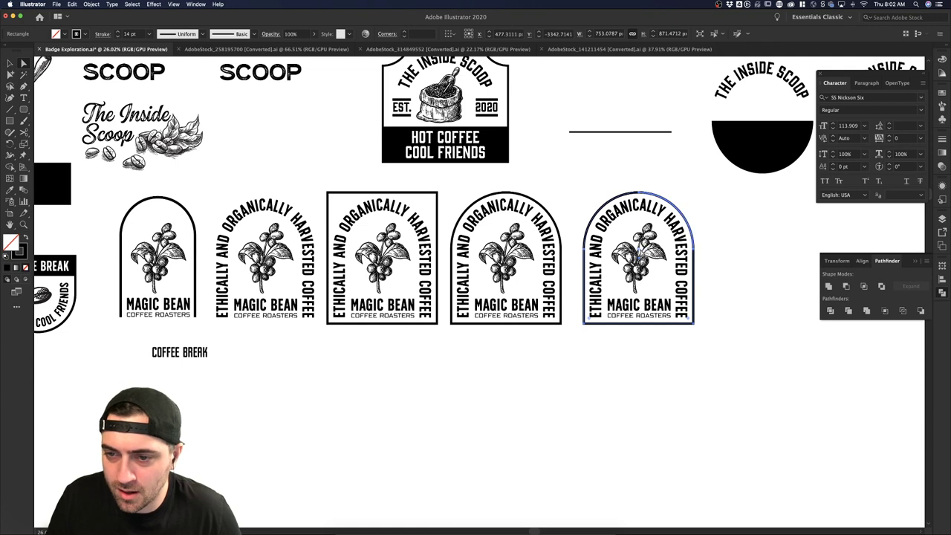
pyautogui.moveTo(734, 189); pyautogui.dragTo(779, 171)
pyautogui.click(747, 216)
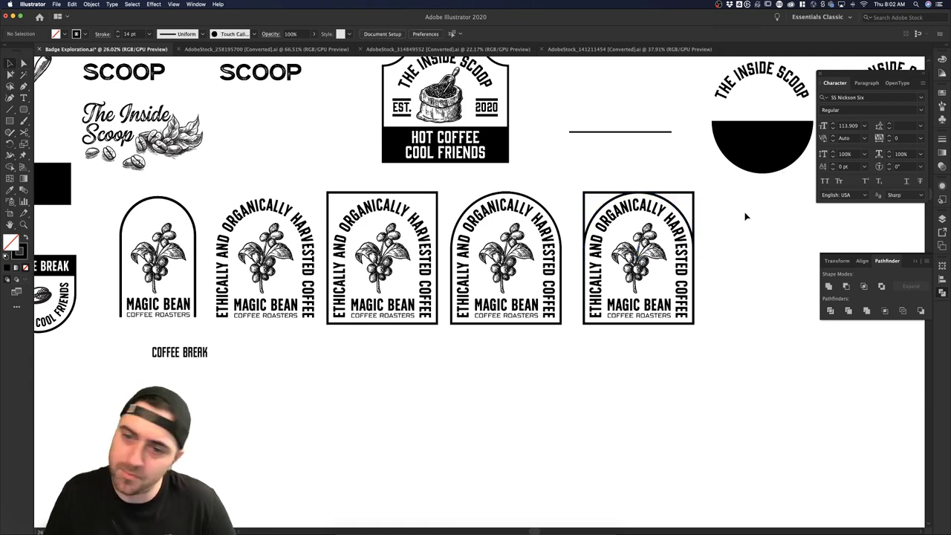
# - Scale the fifth badge's rectangular outline outward from its center to about 844 × 976 px around the arch
pyautogui.moveTo(746, 213); pyautogui.dragTo(700, 216)
pyautogui.click(624, 190)
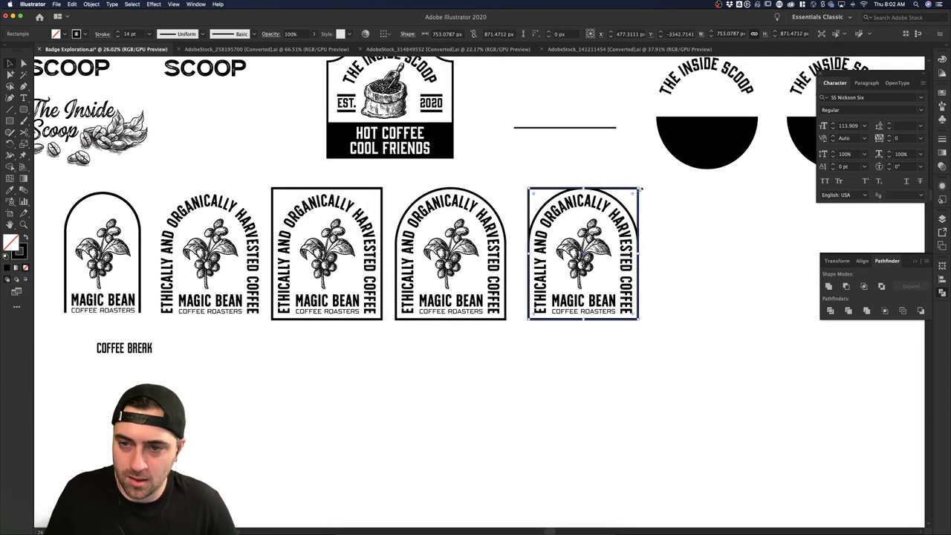
pyautogui.moveTo(639, 188); pyautogui.dragTo(647, 180)
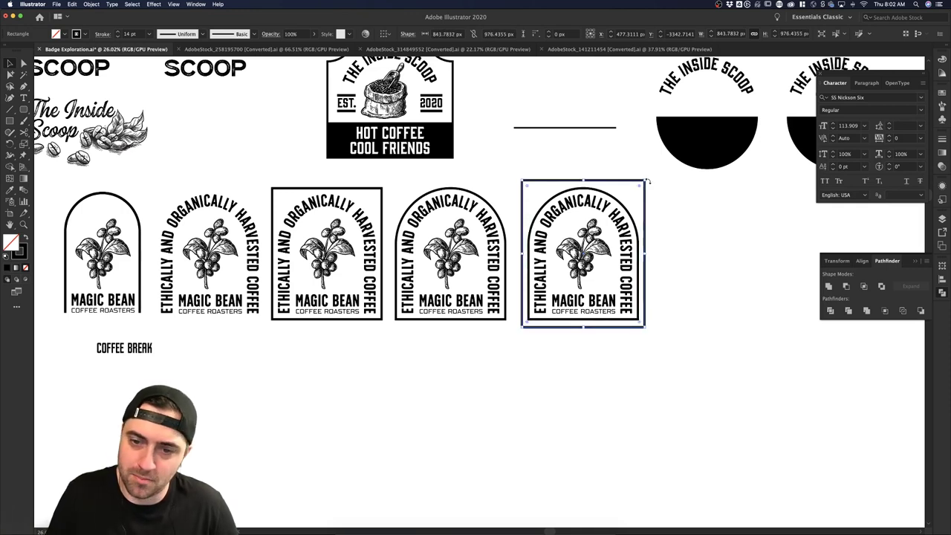
pyautogui.click(682, 239)
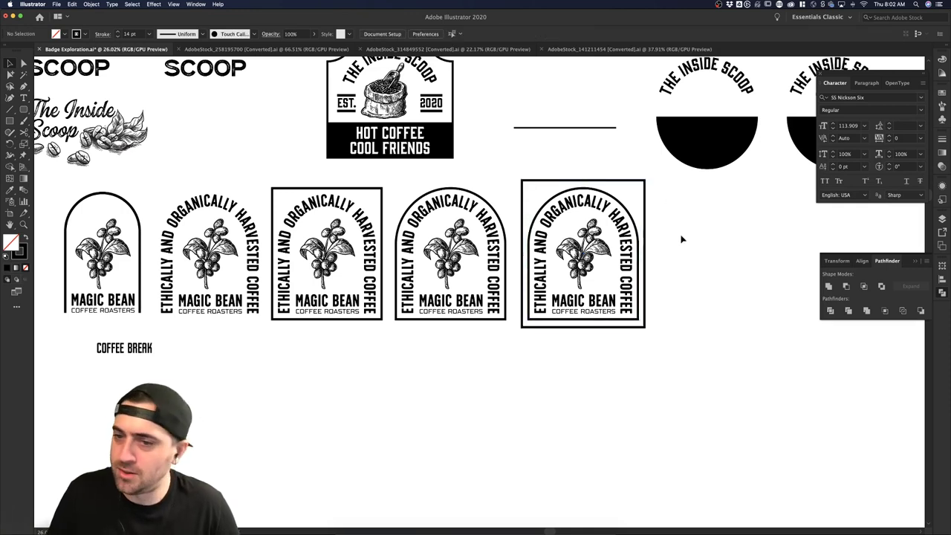
# - Round the two top corners of the fifth badge's outer rectangle fully so it forms a concentric arch
pyautogui.click(591, 327)
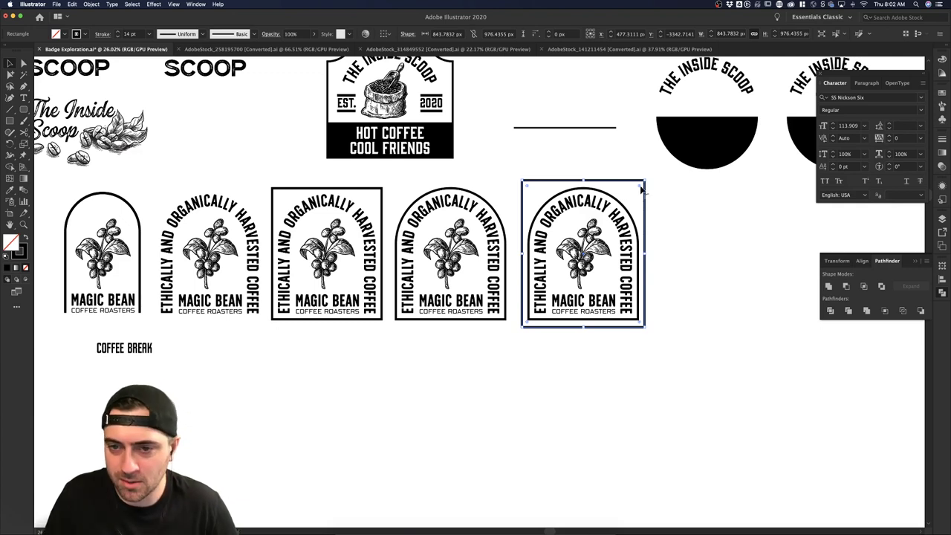
pyautogui.press('a')
pyautogui.moveTo(639, 185)
pyautogui.mouseDown()
pyautogui.moveTo(604, 296)
pyautogui.moveTo(643, 188)
pyautogui.mouseUp()
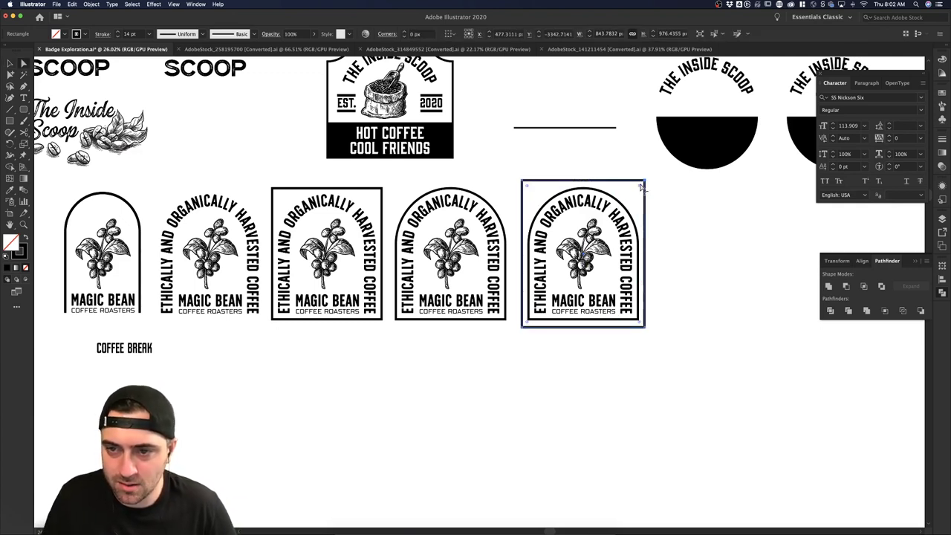
pyautogui.moveTo(527, 188); pyautogui.dragTo(537, 383)
pyautogui.click(688, 288)
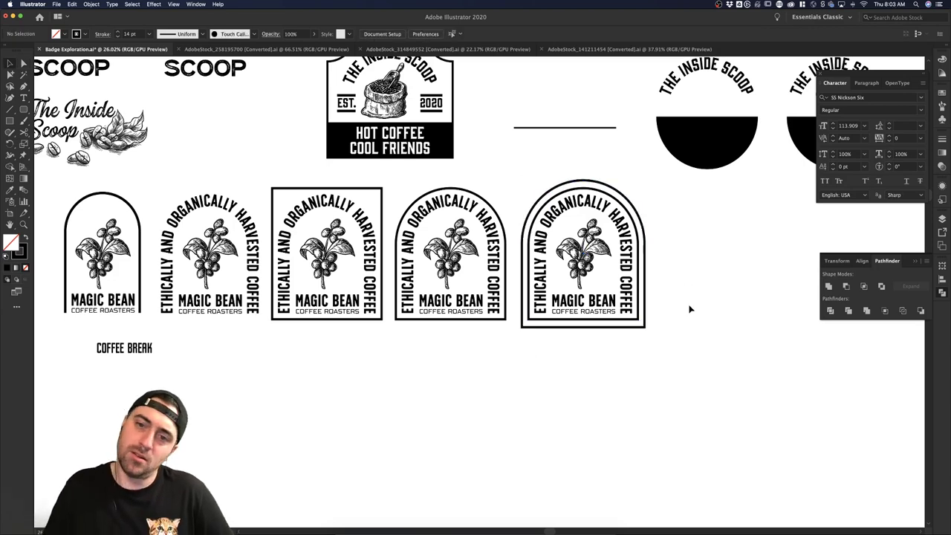
pyautogui.click(599, 328)
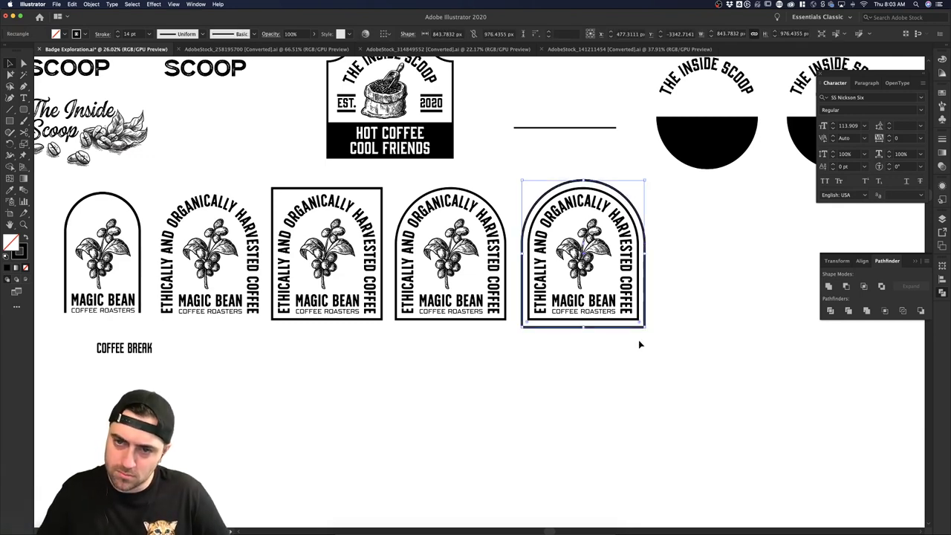
pyautogui.click(638, 340)
# - Try copying the fifth badge's two arch outlines to empty canvas and merging them into a compound path
pyautogui.scroll(-1, 640, 342)
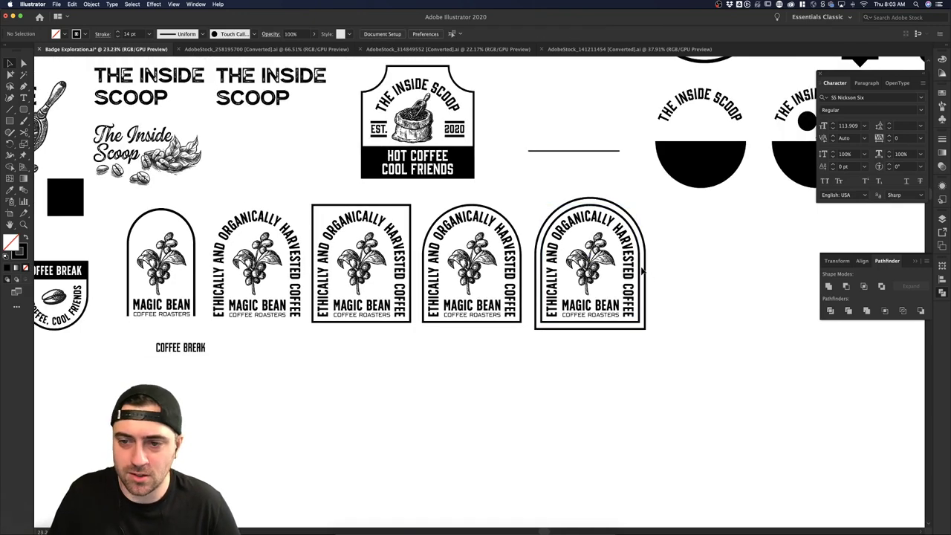
pyautogui.moveTo(643, 272); pyautogui.dragTo(785, 260)
pyautogui.rightClick(775, 242)
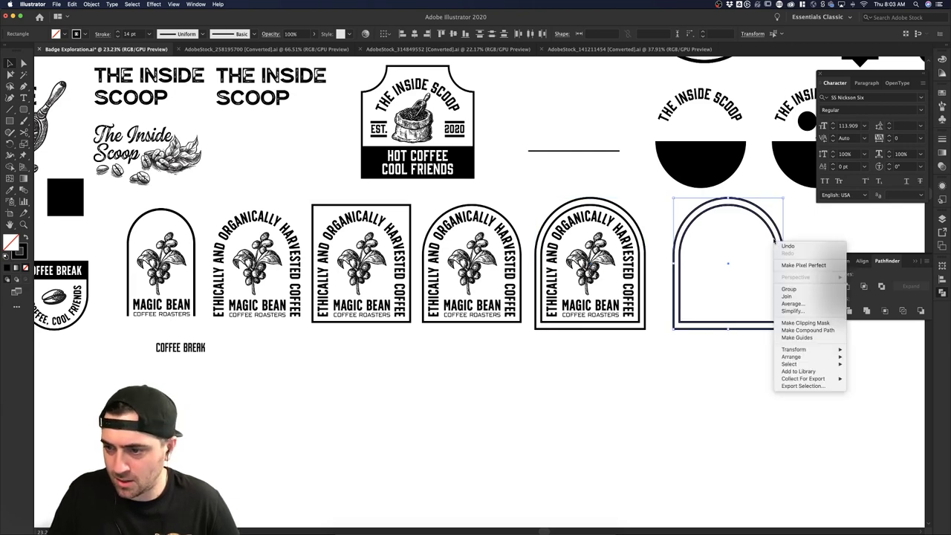
pyautogui.click(799, 330)
pyautogui.hotkey('shift', 'x')
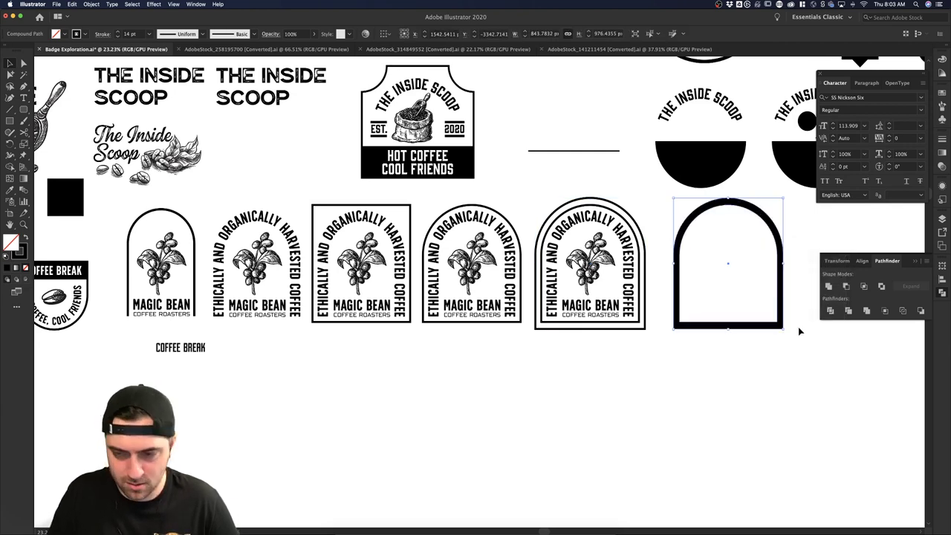
pyautogui.click(801, 334)
pyautogui.press('super+z')
pyautogui.press('super+z')
pyautogui.click(759, 353)
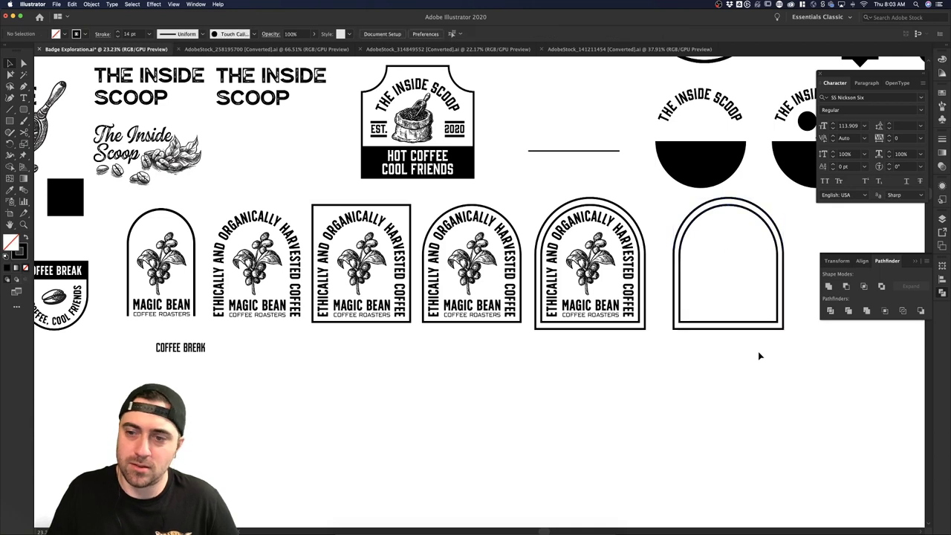
pyautogui.click(734, 329)
pyautogui.press('super+z')
pyautogui.click(683, 353)
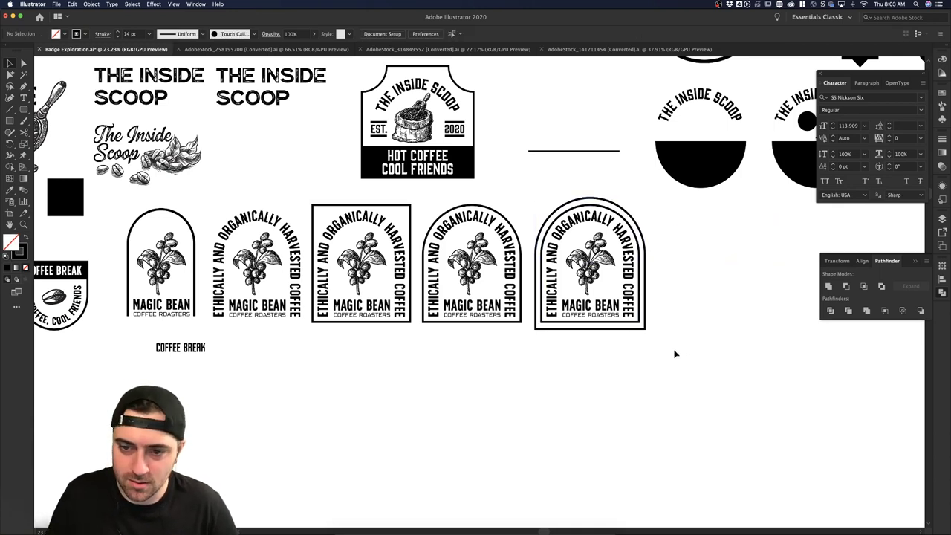
# - Duplicate the fifth badge beside it, make its two arch outlines a compound path, and swap stroke for fill to get a solid black frame
pyautogui.moveTo(670, 352); pyautogui.dragTo(678, 233)
pyautogui.click(727, 372)
pyautogui.hscroll(5, 706, 319)
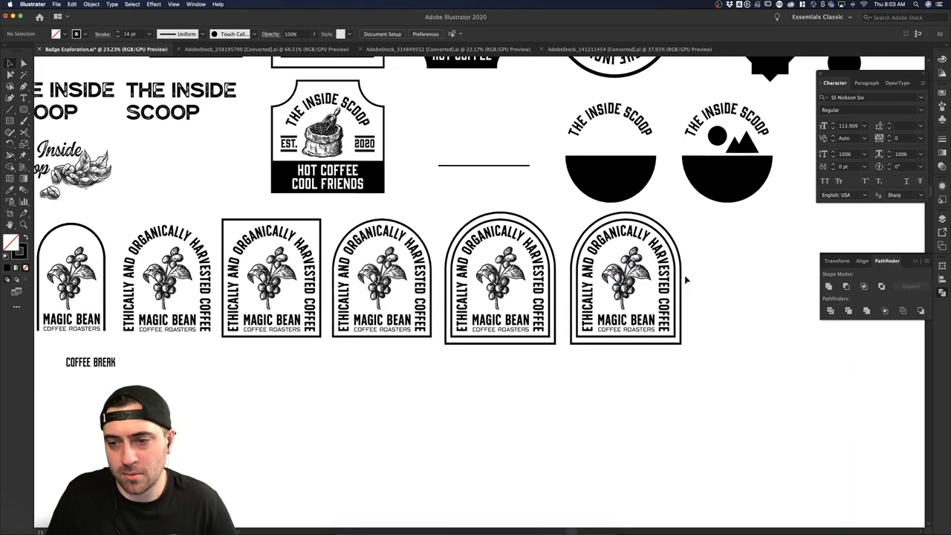
pyautogui.click(676, 274)
pyautogui.rightClick(679, 272)
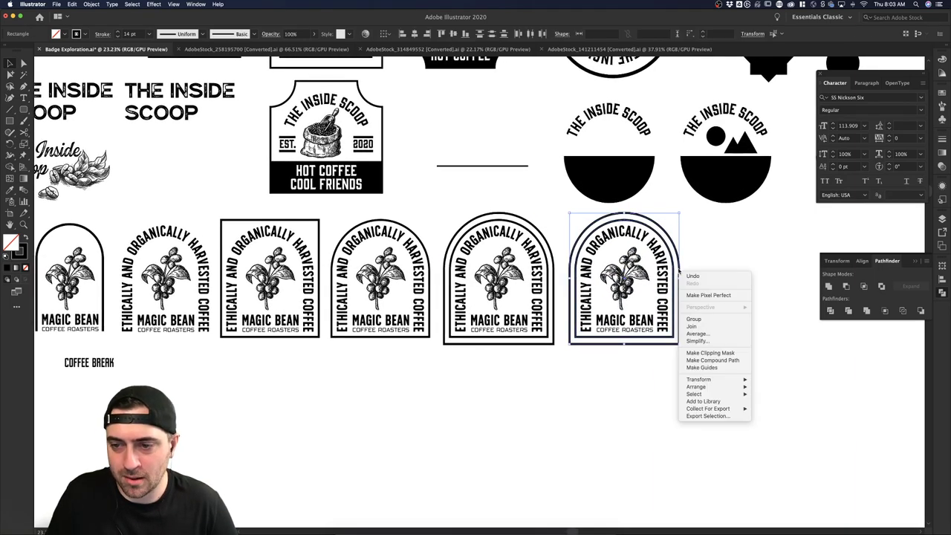
pyautogui.click(713, 360)
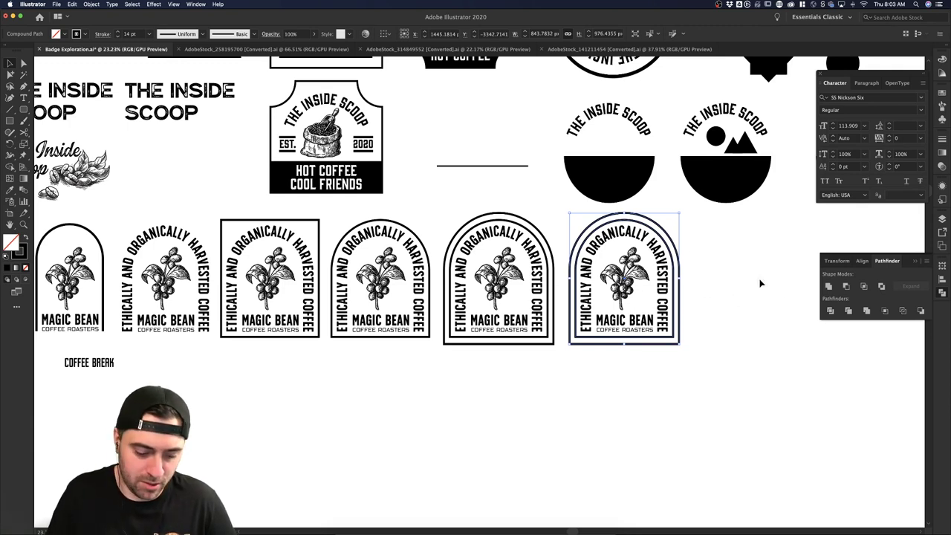
pyautogui.hotkey('shift', 'x')
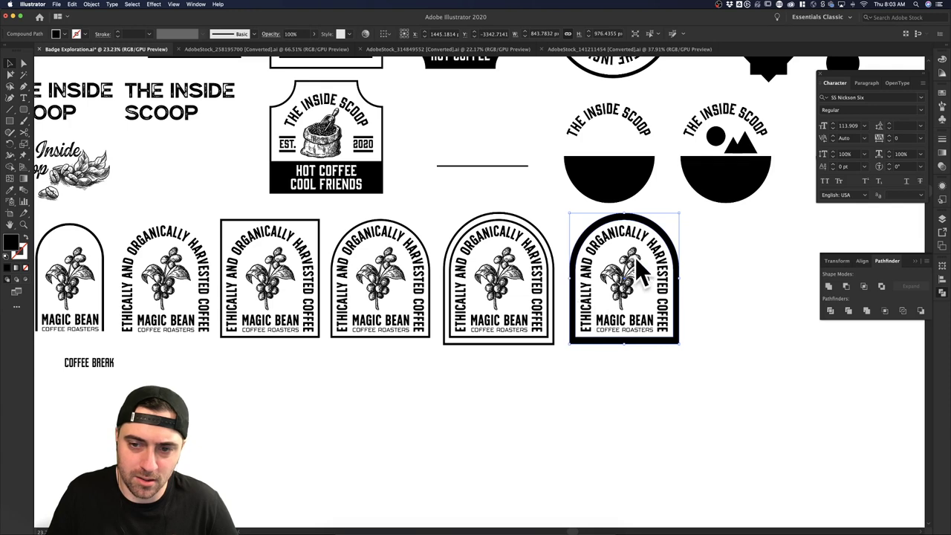
pyautogui.click(709, 380)
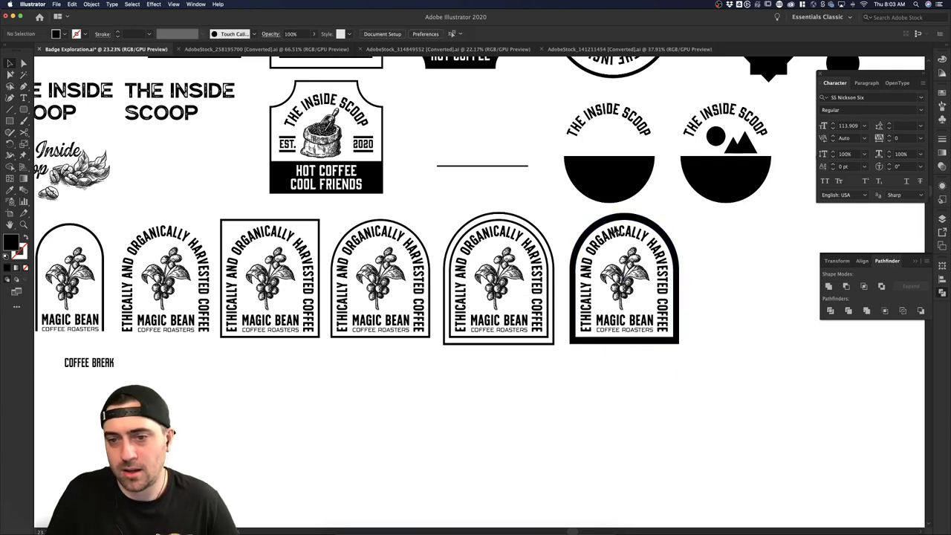
# - Try to resize the inner arch of the sixth badge's solid frame in isolation mode
pyautogui.doubleClick(672, 220)
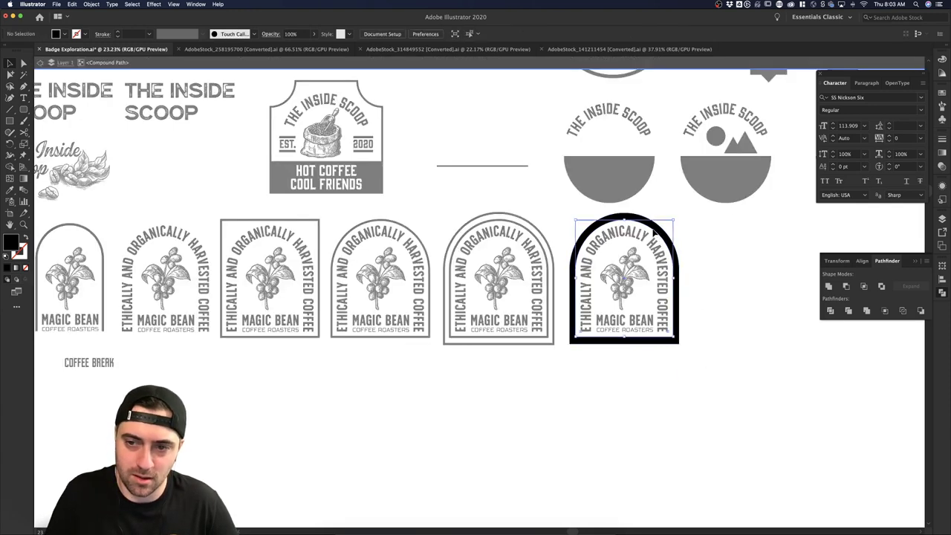
pyautogui.moveTo(675, 220)
pyautogui.mouseDown()
pyautogui.moveTo(706, 209)
pyautogui.moveTo(663, 214)
pyautogui.mouseUp()
pyautogui.click(714, 234)
pyautogui.doubleClick(713, 230)
pyautogui.press('super+z')
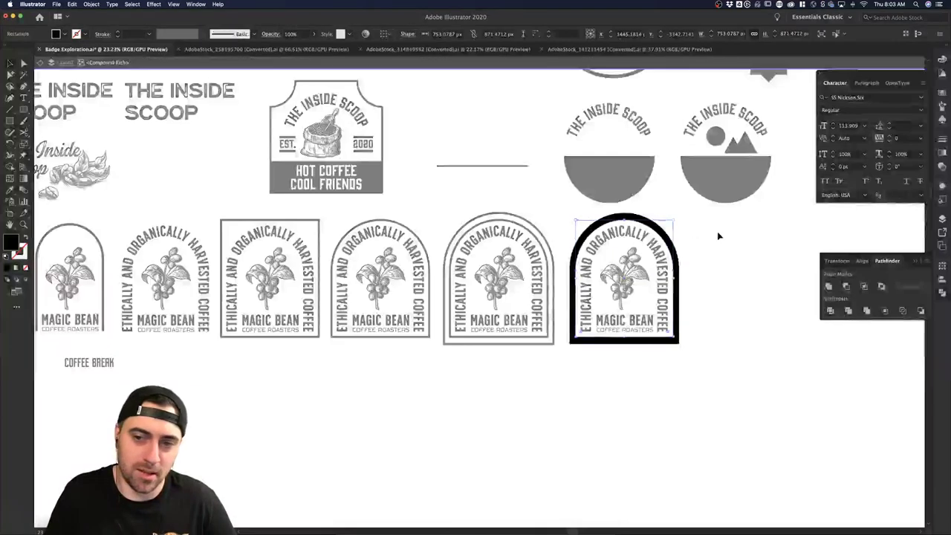
pyautogui.doubleClick(703, 243)
# - Examine the solid-framed badge's curved slogan and name lettering up close against the double-outlined version
pyautogui.hscroll(3, 726, 272)
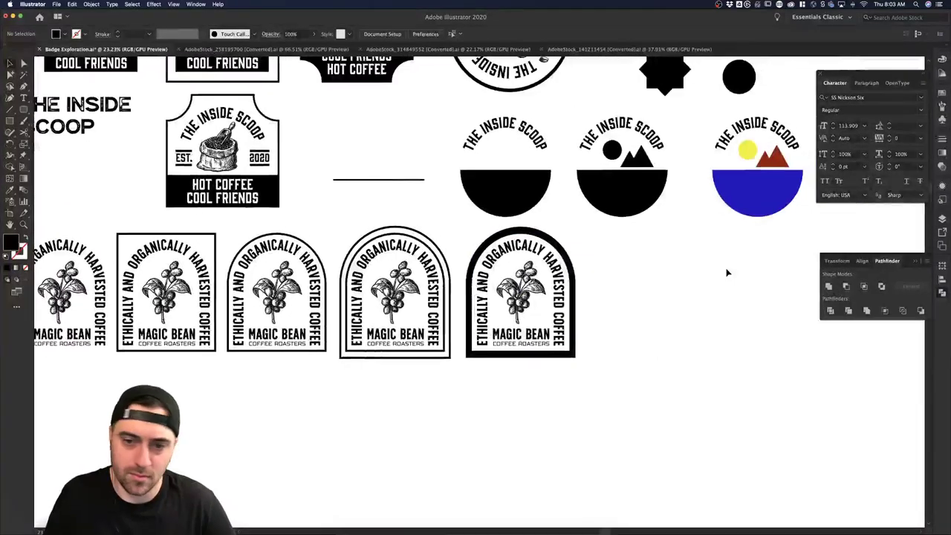
pyautogui.scroll(-3, 572, 353)
pyautogui.scroll(4, 533, 365)
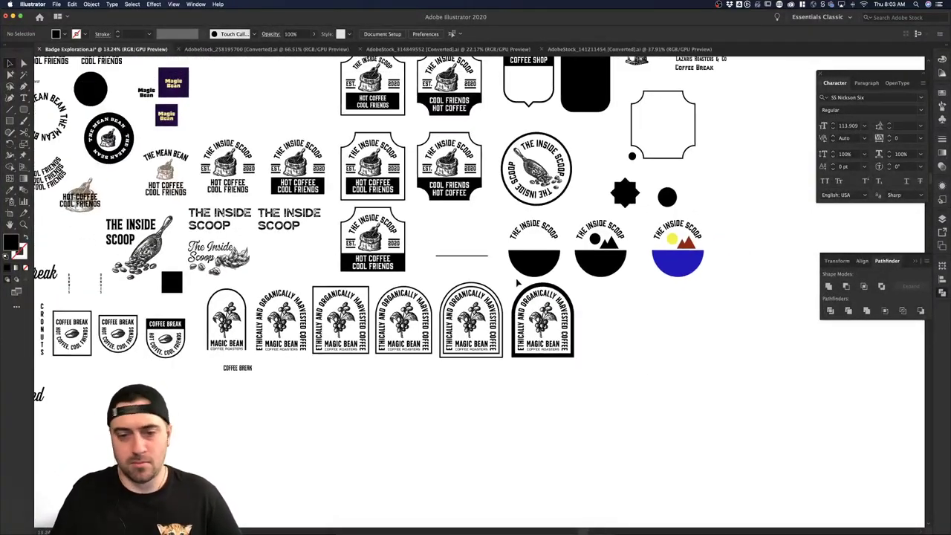
pyautogui.scroll(6, 554, 316)
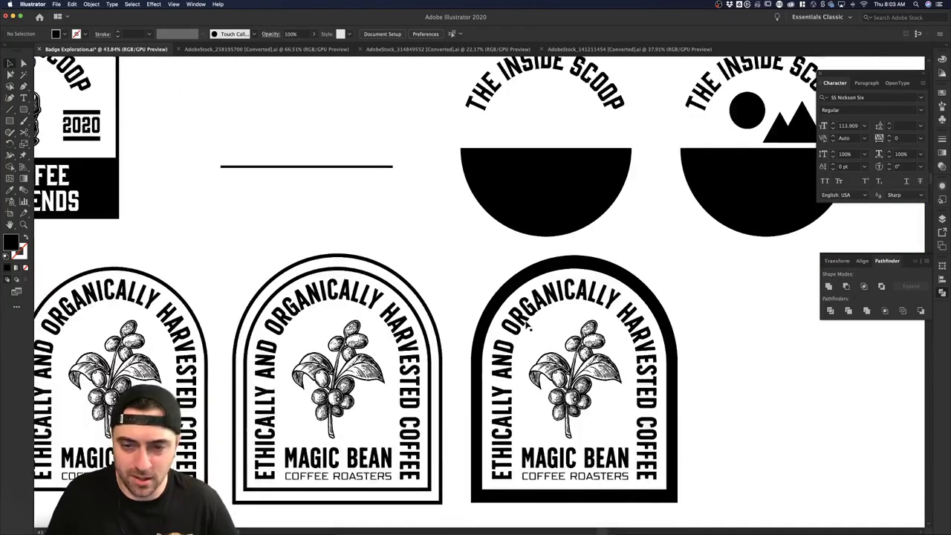
pyautogui.click(554, 316)
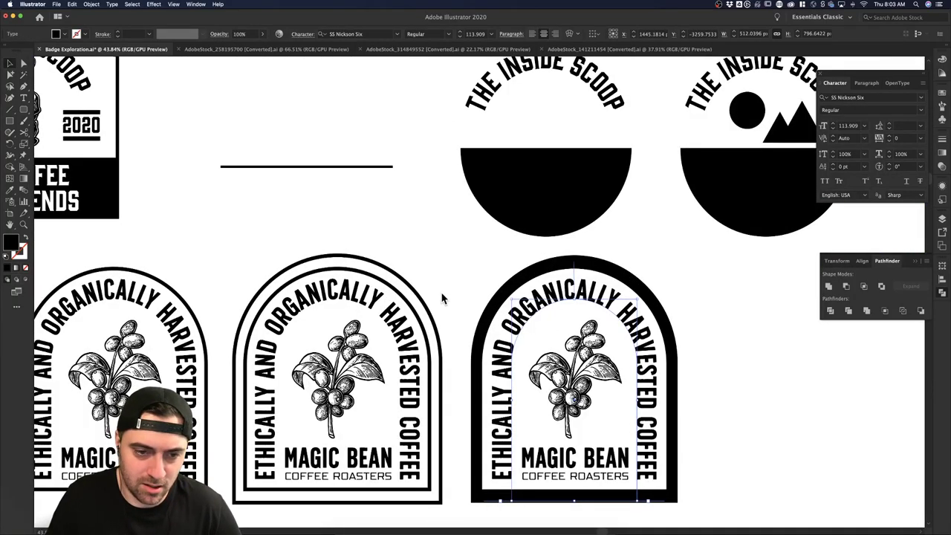
pyautogui.scroll(-7, 463, 289)
pyautogui.click(699, 372)
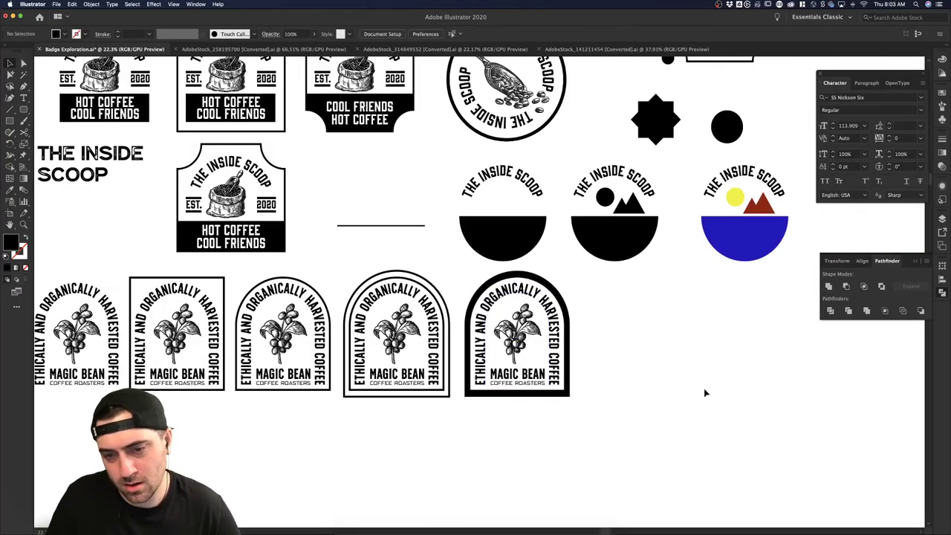
pyautogui.scroll(-3, 704, 389)
pyautogui.scroll(-2, 704, 391)
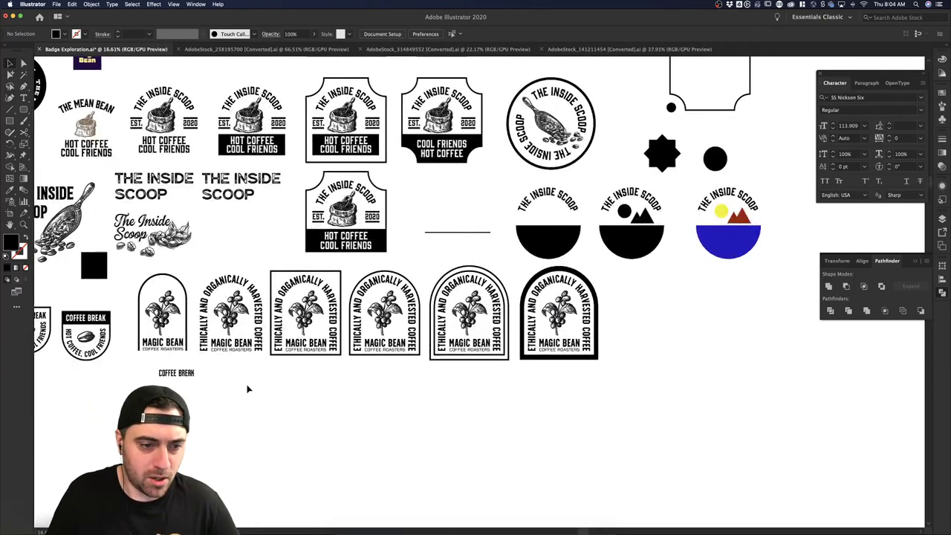
pyautogui.scroll(3, 554, 390)
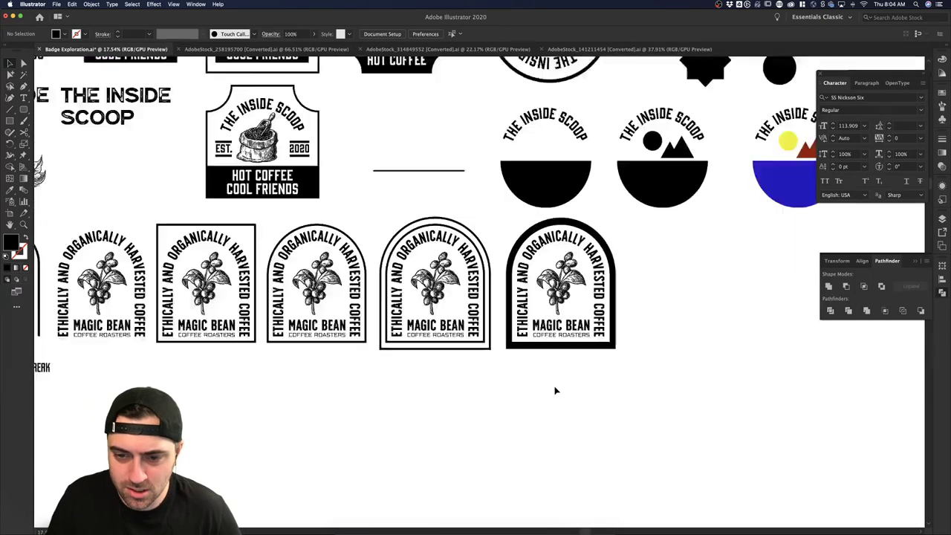
pyautogui.doubleClick(544, 329)
pyautogui.click(625, 314)
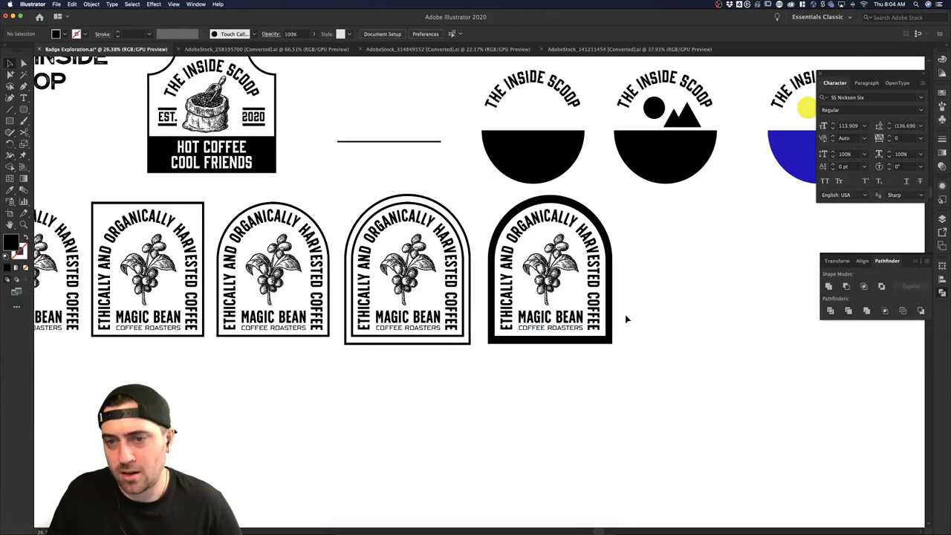
# - Review the Magic Bean badge row alongside the Coffee Break shields and The Inside Scoop badges
pyautogui.scroll(-2, 625, 314)
pyautogui.scroll(-1, 408, 318)
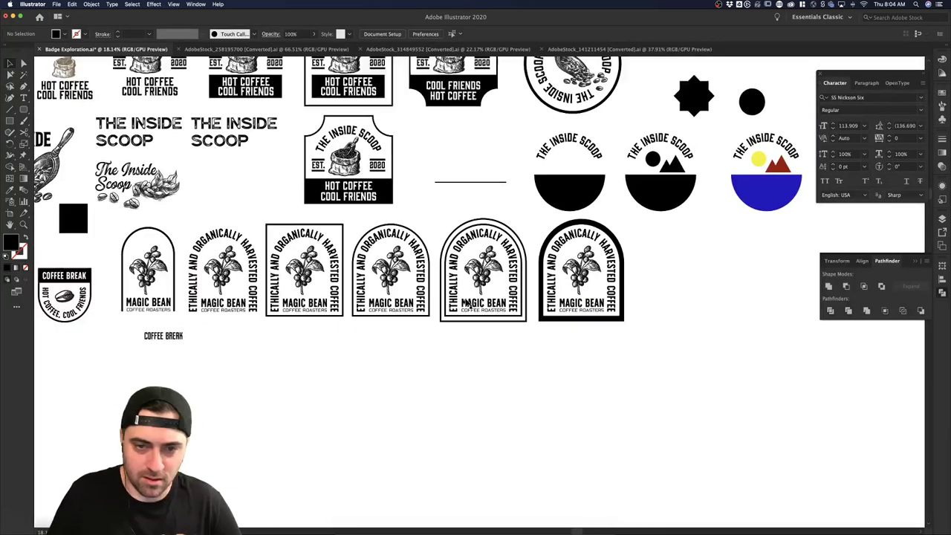
pyautogui.hscroll(-5, 220, 333)
pyautogui.scroll(-2, 220, 333)
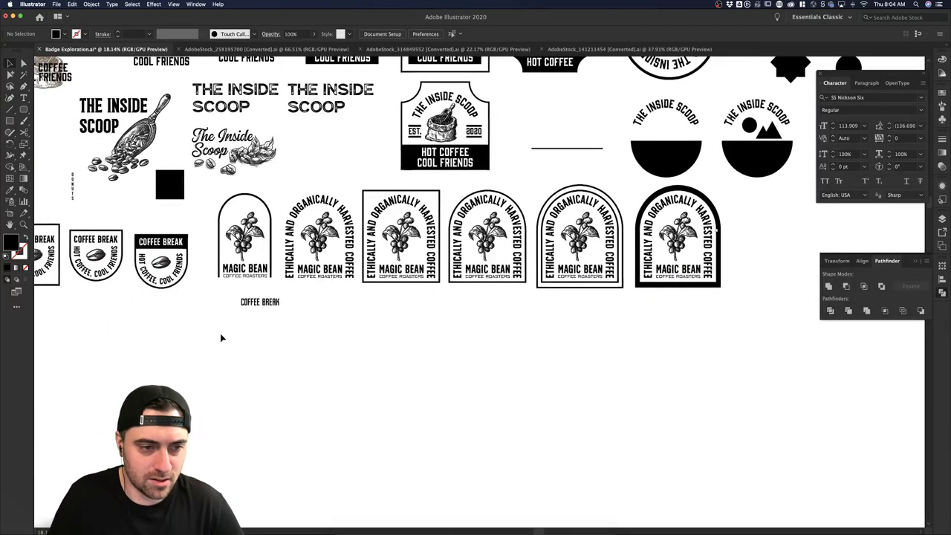
pyautogui.click(135, 251)
pyautogui.click(208, 316)
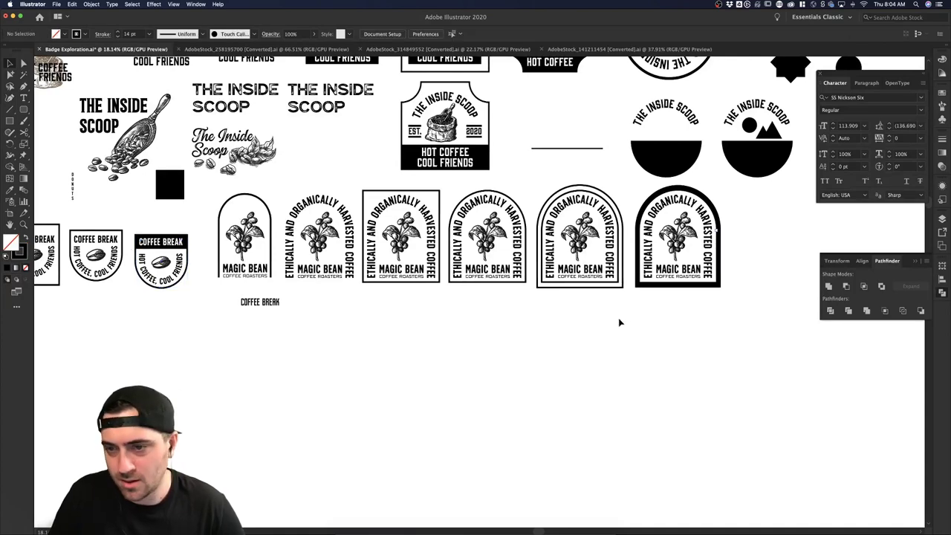
pyautogui.scroll(2, 637, 322)
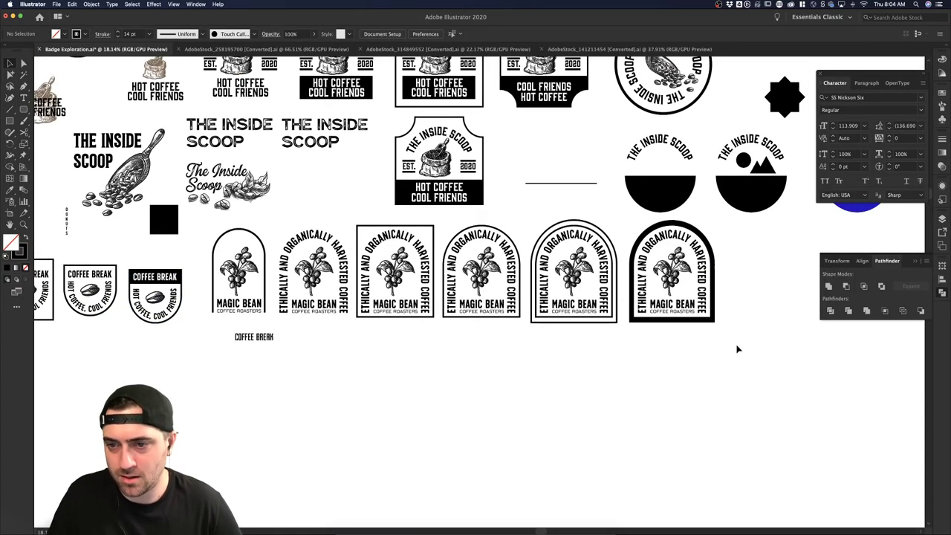
pyautogui.scroll(2, 738, 349)
pyautogui.hscroll(2, 738, 349)
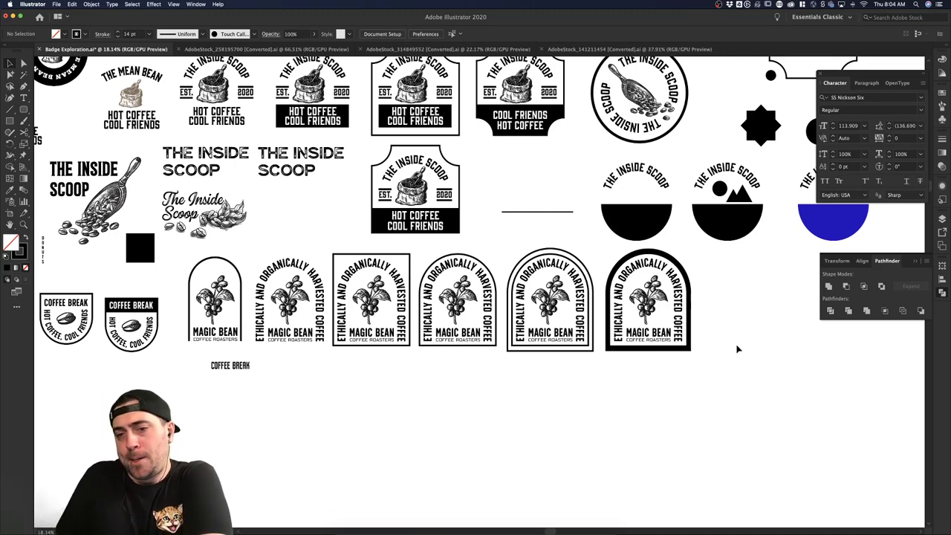
pyautogui.scroll(-4, 738, 350)
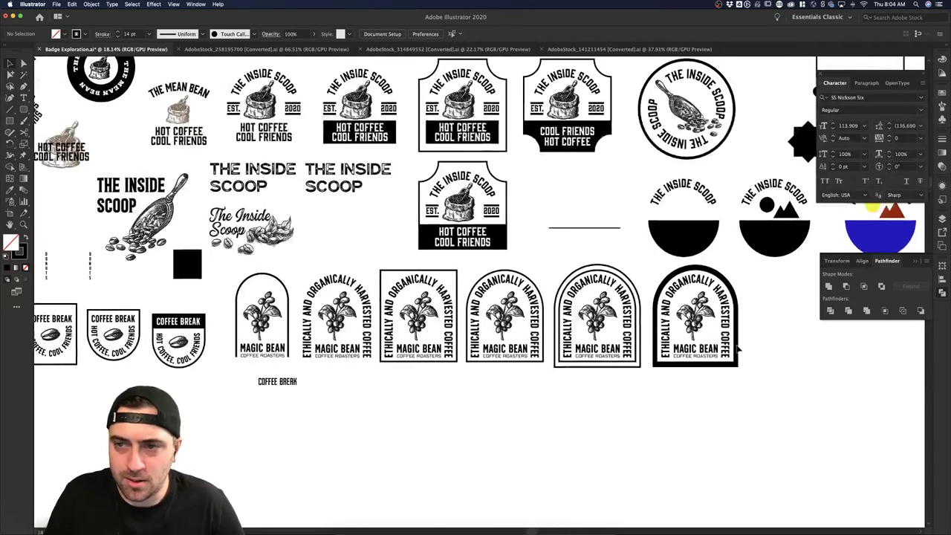
pyautogui.hscroll(-3, 743, 223)
pyautogui.scroll(8, 745, 108)
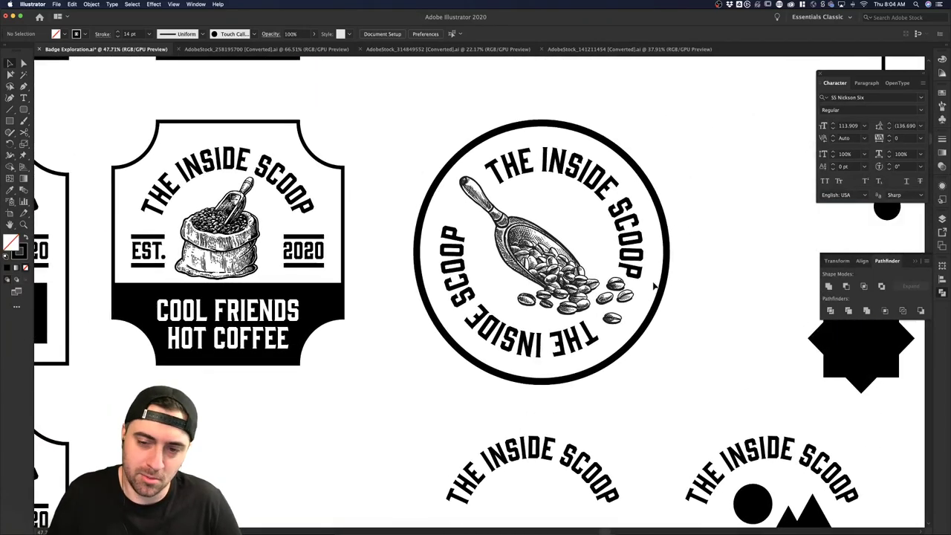
pyautogui.scroll(-10, 524, 248)
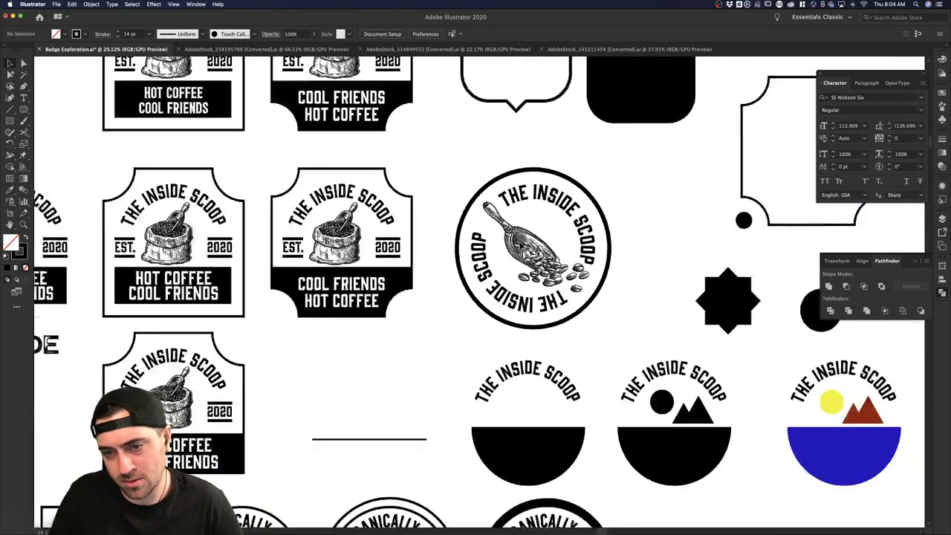
pyautogui.scroll(-5, 497, 245)
pyautogui.scroll(4, 429, 256)
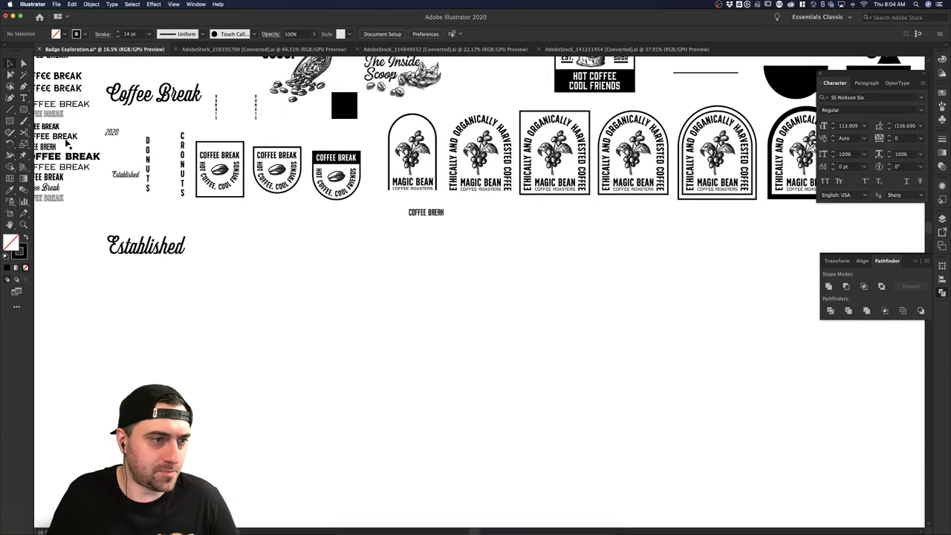
# - Draw an unfilled circle about 1394 px in diameter below the Coffee Break badges, beside the Established lettering
pyautogui.click(24, 110)
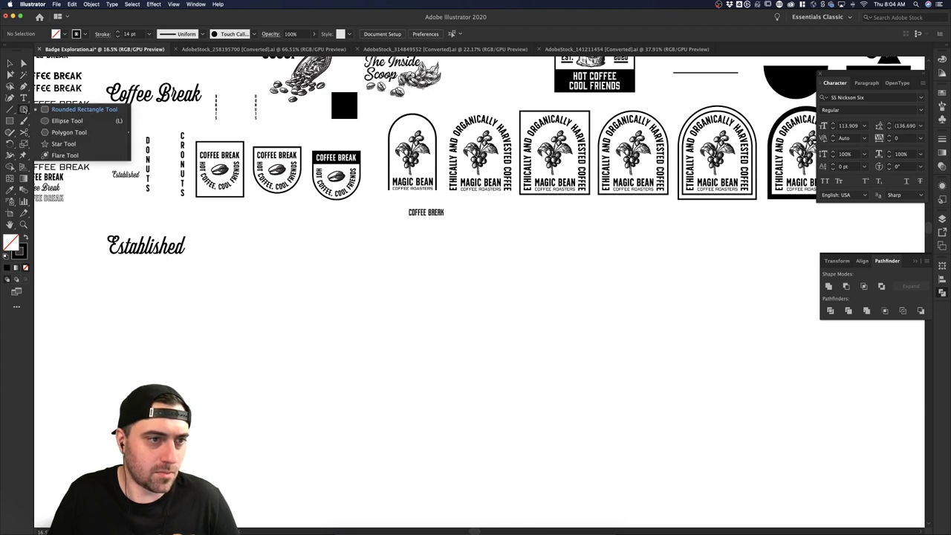
pyautogui.moveTo(24, 110); pyautogui.dragTo(72, 124)
pyautogui.moveTo(190, 276); pyautogui.dragTo(315, 336)
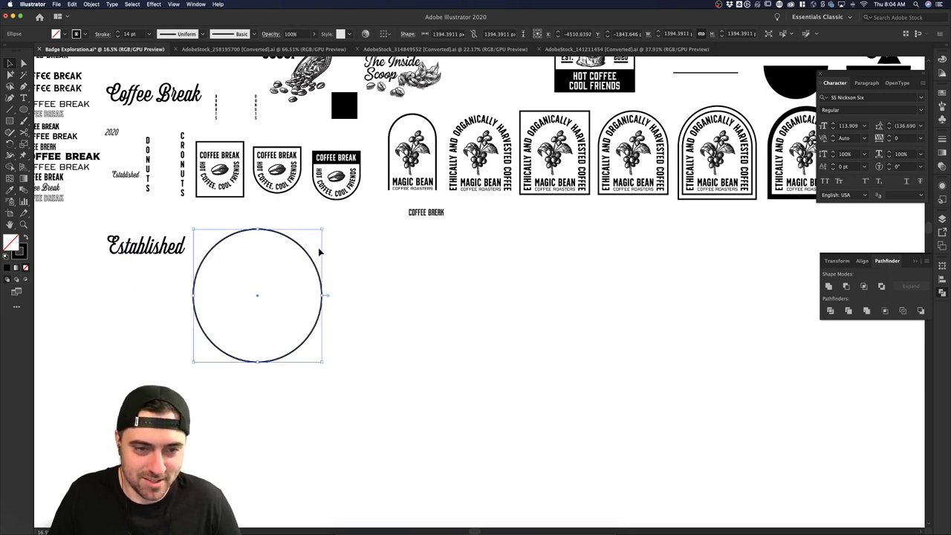
# - Shrink the circle to about 1162 px in diameter and shift it up and right, beneath the Coffee Break shields
pyautogui.press('a')
pyautogui.press('v')
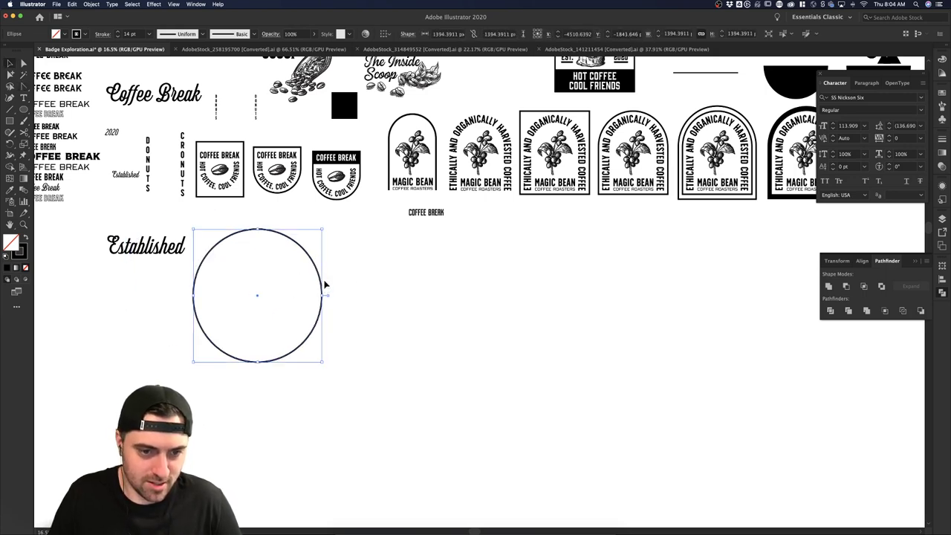
pyautogui.moveTo(323, 232); pyautogui.dragTo(312, 240)
pyautogui.click(377, 342)
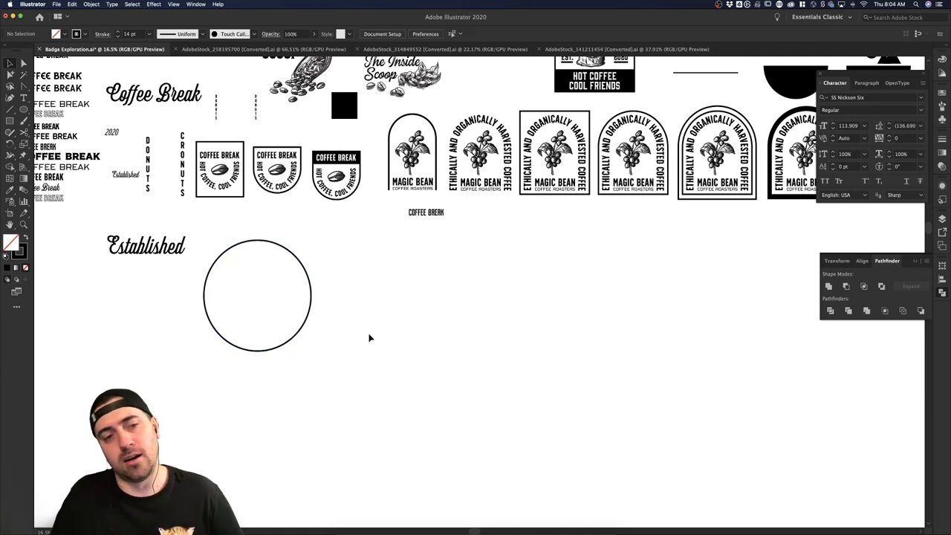
pyautogui.hscroll(-10, 368, 334)
pyautogui.scroll(2, 368, 334)
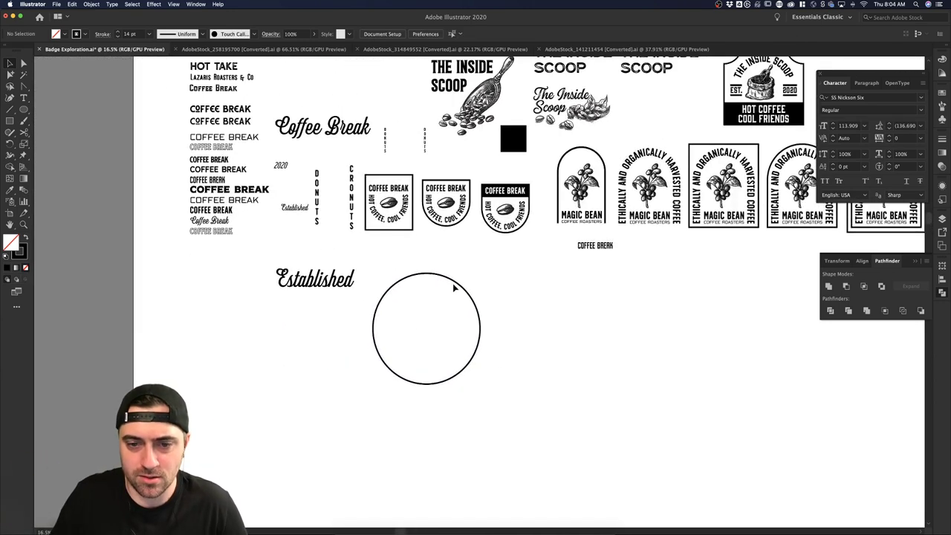
pyautogui.moveTo(455, 287); pyautogui.dragTo(487, 270)
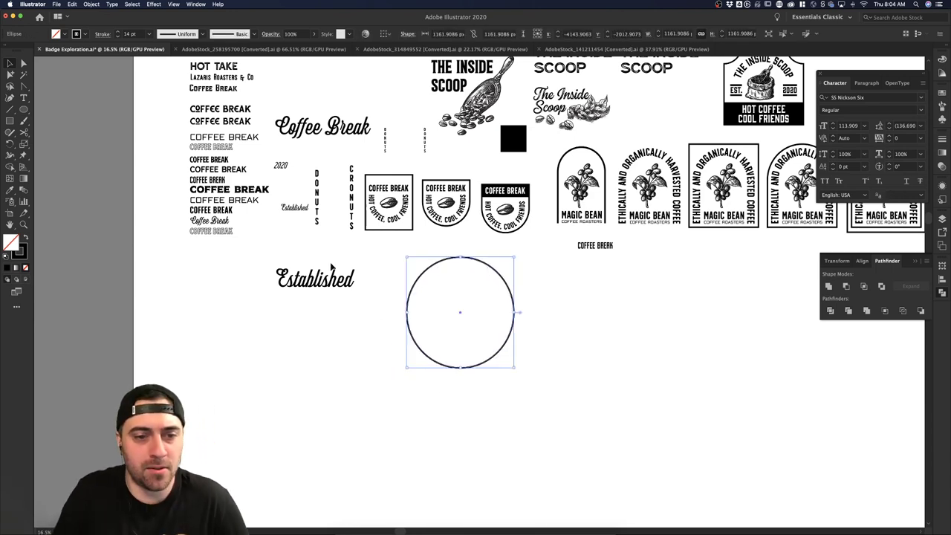
# - Move the large Established lettering into the circle, reword it as "The", and place it at the upper centre at about 186 pt
pyautogui.moveTo(327, 284); pyautogui.dragTo(485, 296)
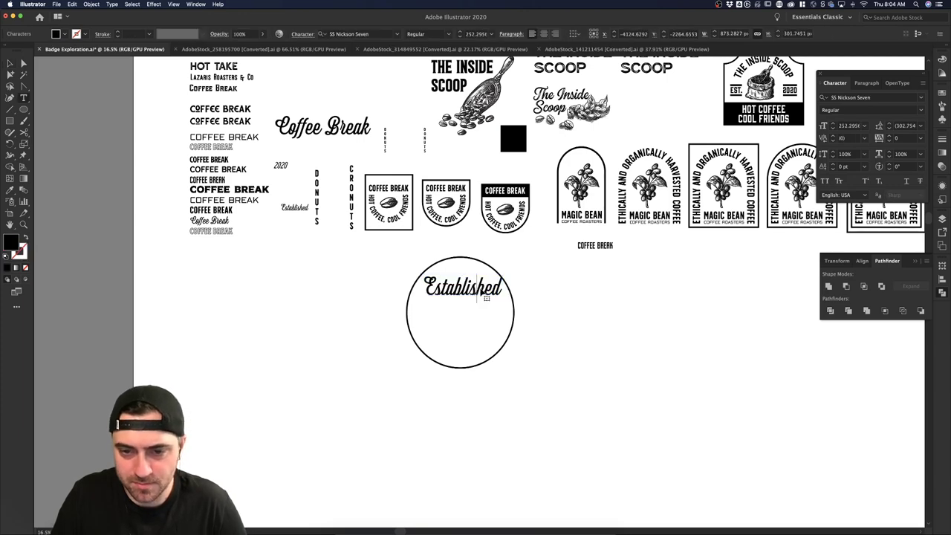
pyautogui.doubleClick(486, 297)
pyautogui.write('The')
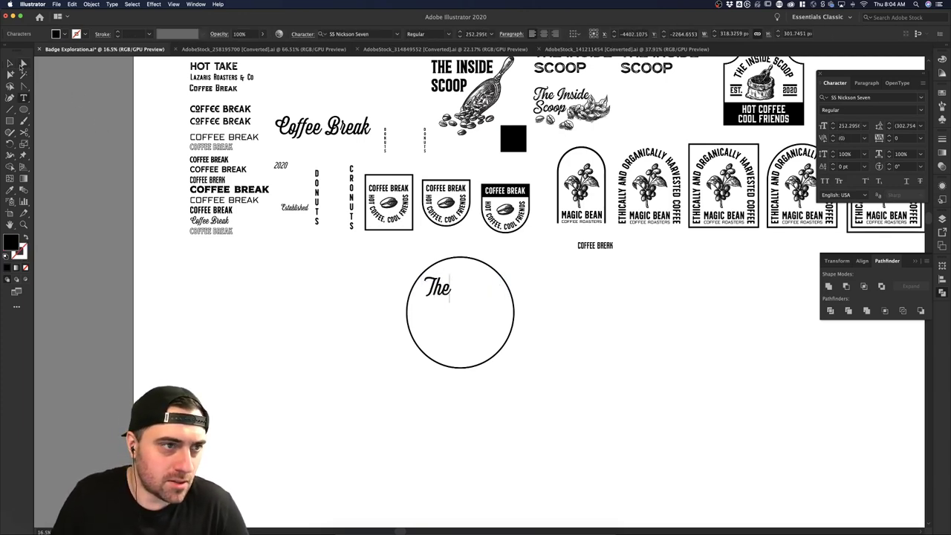
pyautogui.click(11, 63)
pyautogui.moveTo(443, 290); pyautogui.dragTo(467, 267)
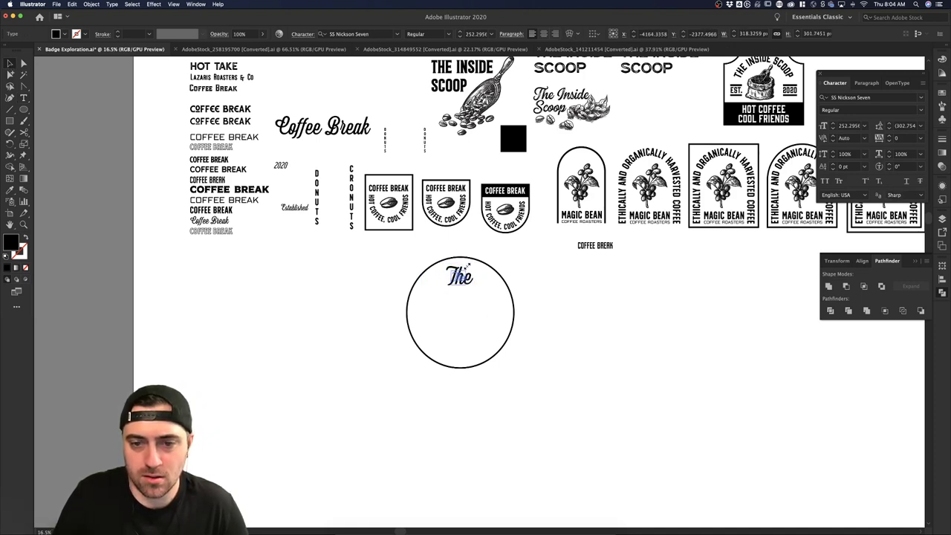
pyautogui.click(505, 302)
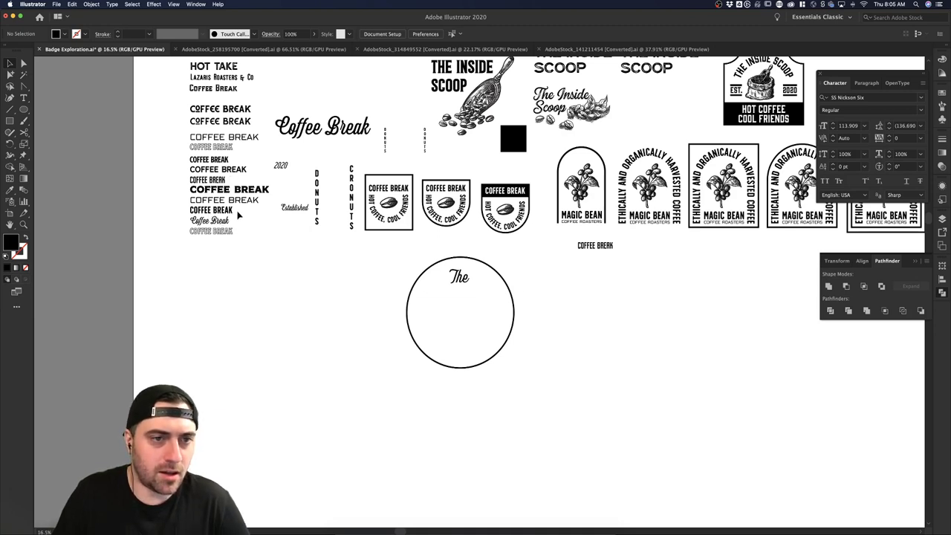
# - Place a copy of the Huscon Hand COFFEE BREAK lettering beneath "The" and open all of its text for editing
pyautogui.scroll(5, 238, 213)
pyautogui.scroll(2, 238, 212)
pyautogui.scroll(-3, 238, 210)
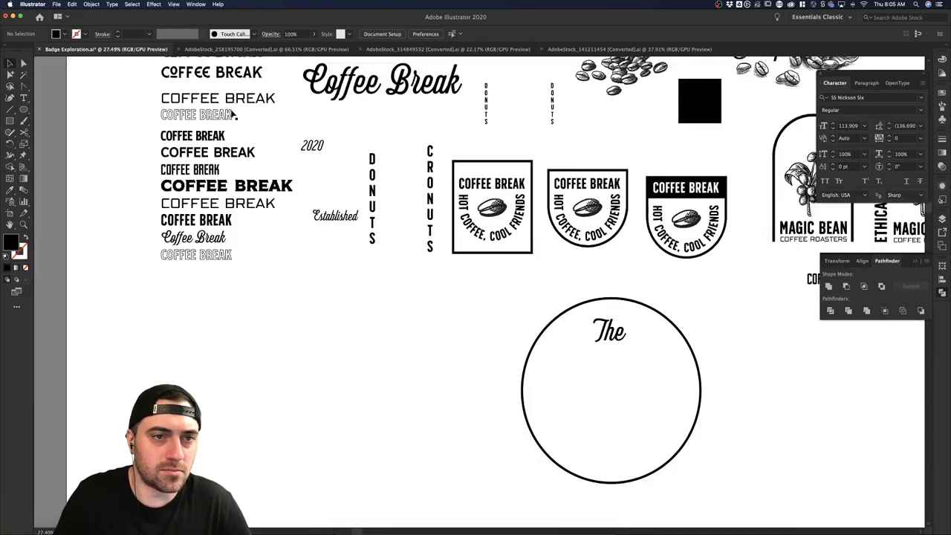
pyautogui.moveTo(229, 74); pyautogui.dragTo(627, 359)
pyautogui.click(635, 379)
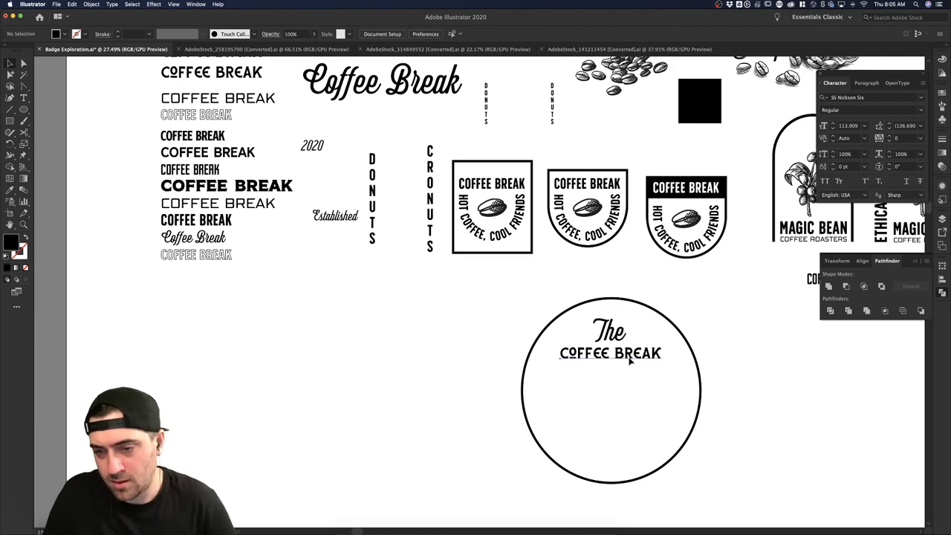
pyautogui.doubleClick(633, 360)
pyautogui.press('super+a')
pyautogui.write('MAGIC ')
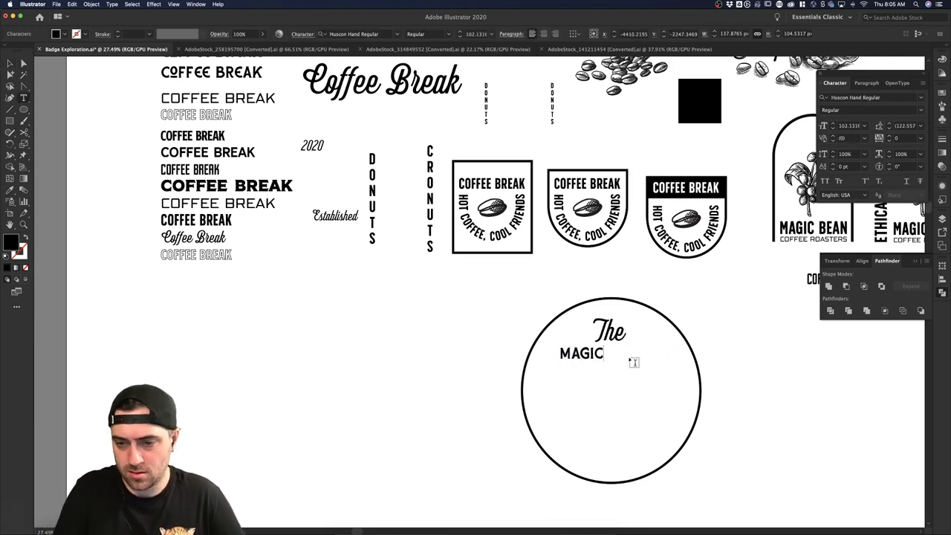
pyautogui.write('COF')
pyautogui.press('BackSpace')
pyautogui.press('BackSpace')
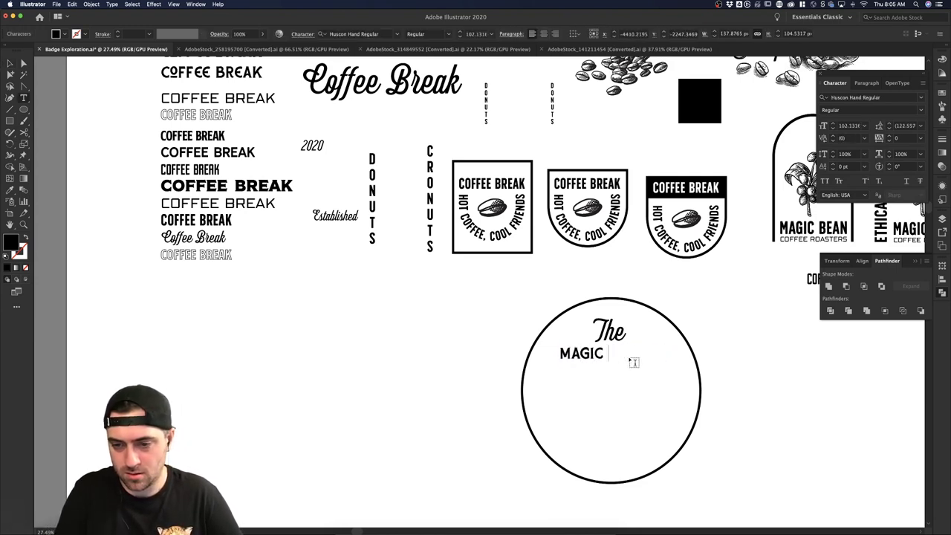
pyautogui.write('BEAN')
pyautogui.press('BackSpace')
pyautogui.press('BackSpace')
pyautogui.press('BackSpace')
pyautogui.press('BackSpace')
pyautogui.press('BackSpace')
pyautogui.press('BackSpace')
pyautogui.press('BackSpace')
pyautogui.press('BackSpace')
pyautogui.press('BackSpace')
pyautogui.press('BackSpace')
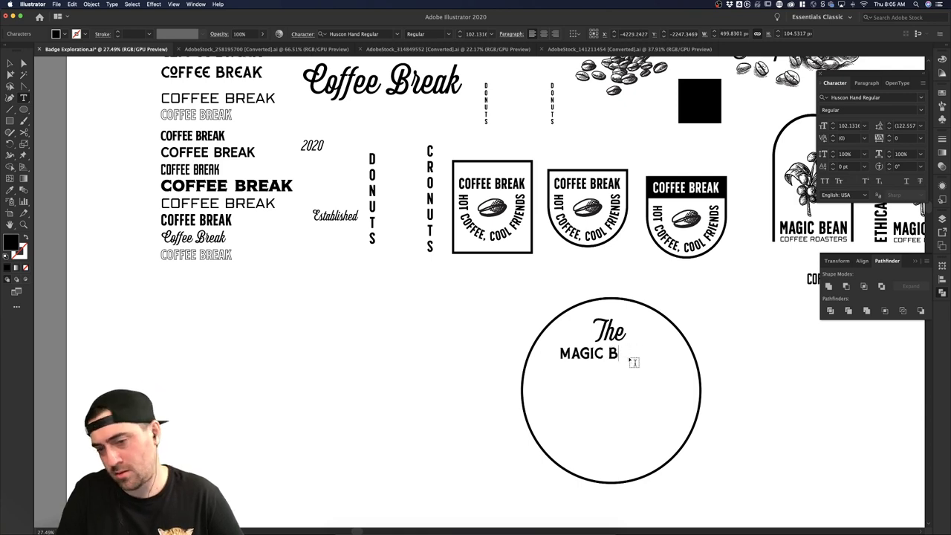
# - Replace the copied lettering's wording with "COFFEE SHOP"
pyautogui.write('COFFEE SHOP')
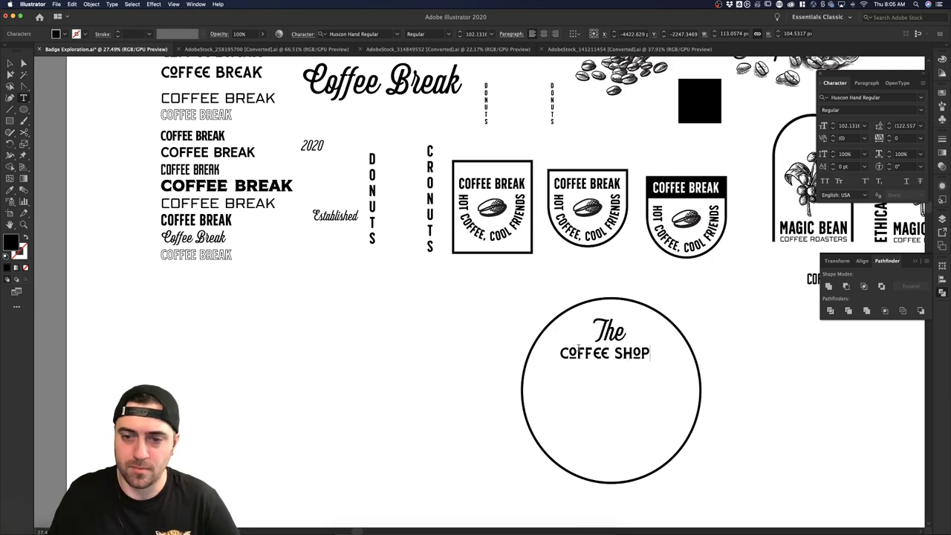
pyautogui.click(10, 63)
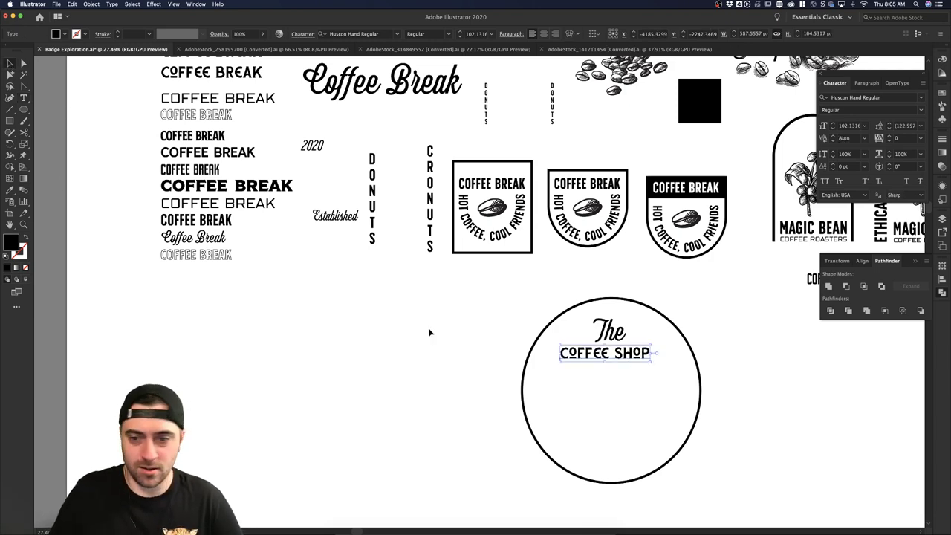
pyautogui.click(429, 332)
# - Examine the small underlined O in the COFFEE SHOP lettering up close
pyautogui.scroll(5, 573, 351)
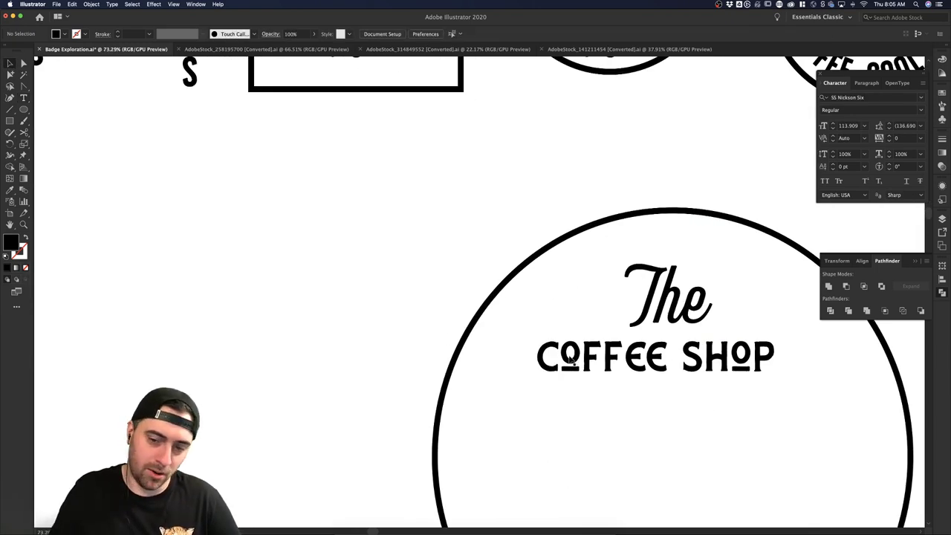
pyautogui.scroll(-1, 572, 362)
pyautogui.doubleClick(583, 362)
pyautogui.moveTo(582, 362); pyautogui.dragTo(567, 359)
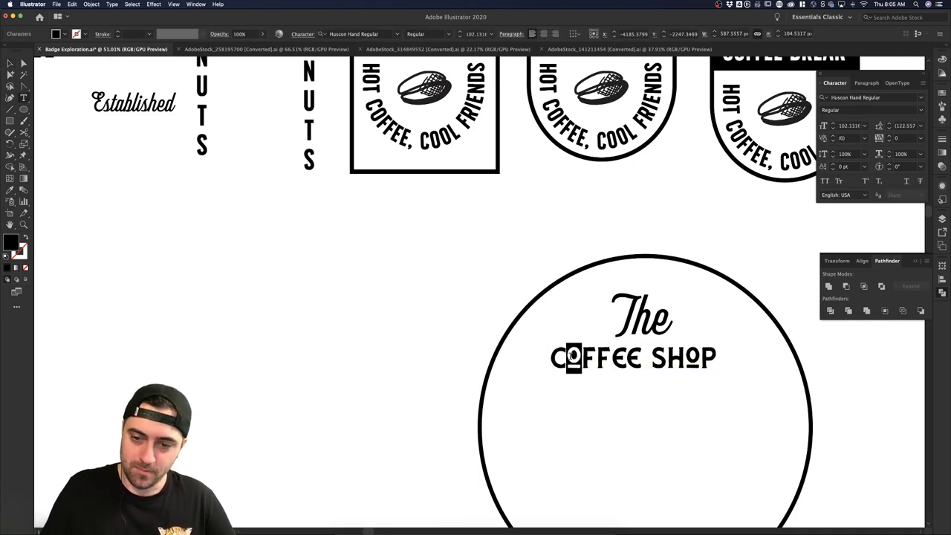
pyautogui.click(579, 359)
pyautogui.click(9, 64)
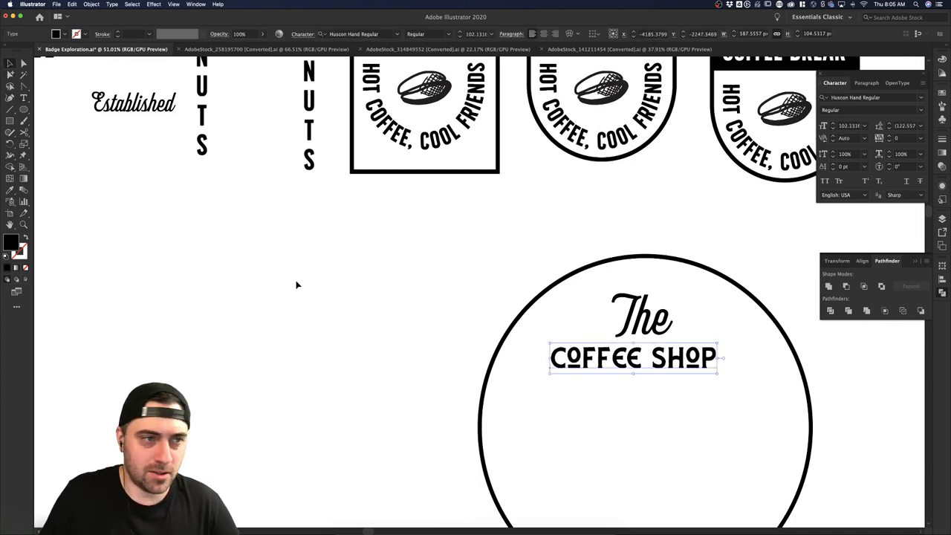
pyautogui.click(297, 285)
# - Enlarge COFFEE SHOP to about 163 pt, nearly spanning the circle, and centre it horizontally with "The"
pyautogui.scroll(-2, 478, 380)
pyautogui.scroll(-2, 478, 383)
pyautogui.click(590, 376)
pyautogui.moveTo(599, 361); pyautogui.dragTo(637, 366)
pyautogui.click(608, 371)
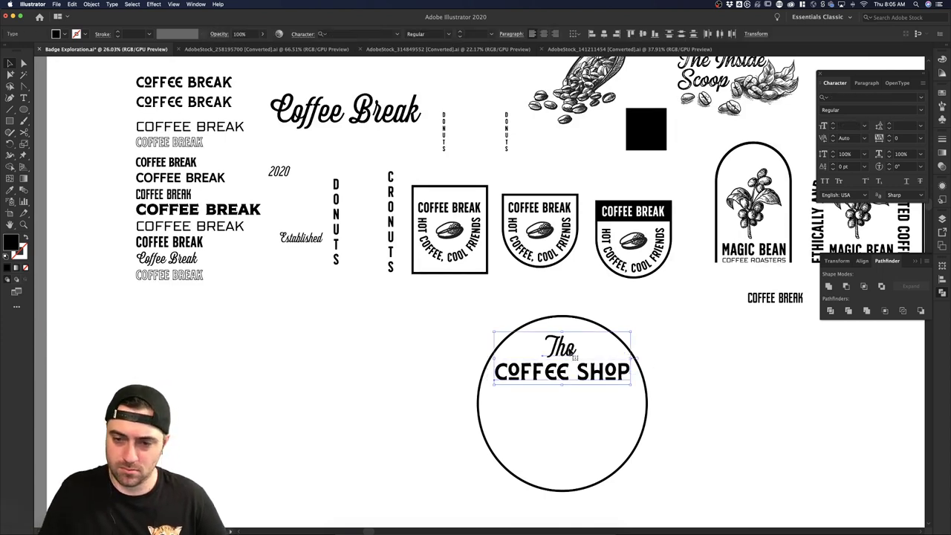
pyautogui.keyDown('shift'); pyautogui.click(569, 347); pyautogui.keyUp('shift')
pyautogui.click(603, 34)
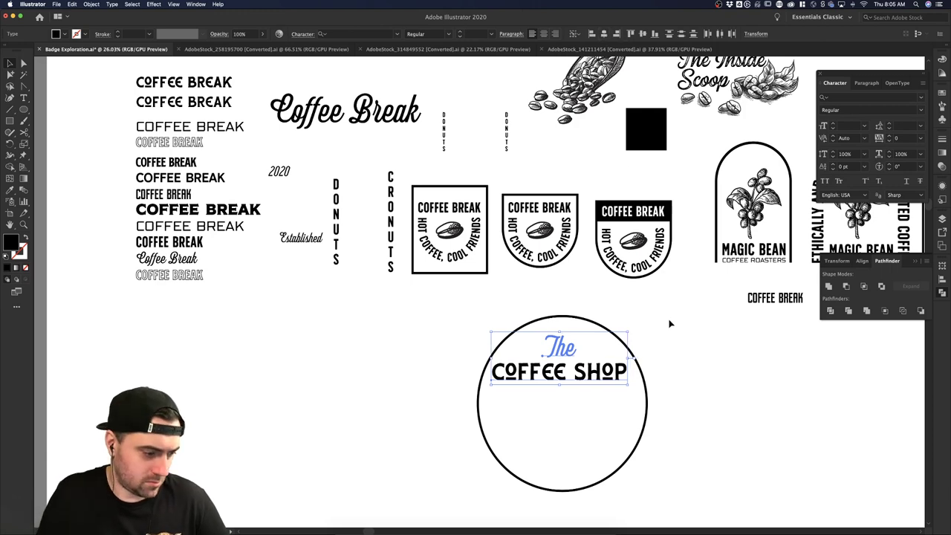
pyautogui.click(648, 336)
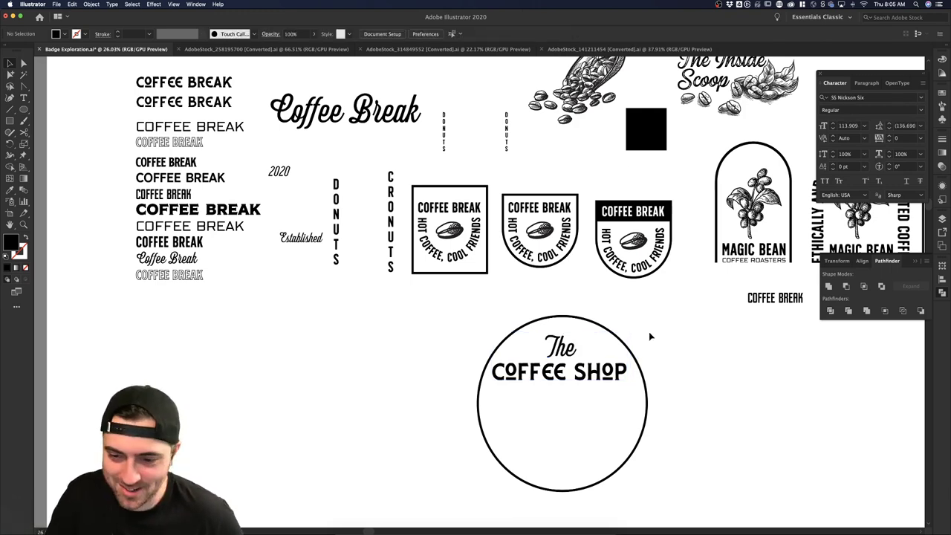
# - Scale "The" down slightly above COFFEE SHOP, keeping it centred
pyautogui.click(573, 343)
pyautogui.doubleClick(573, 338)
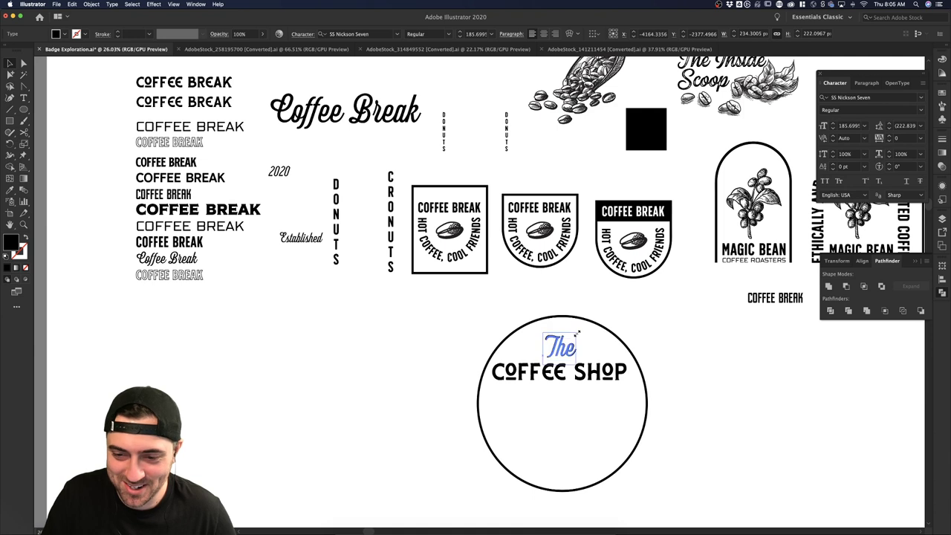
pyautogui.click(630, 312)
pyautogui.click(587, 364)
pyautogui.click(586, 326)
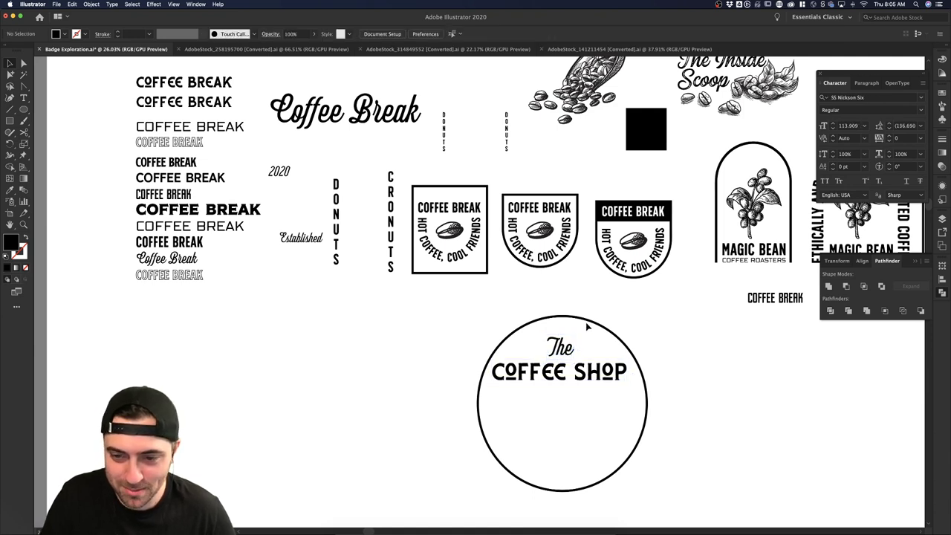
# - Align the circle and both text lines to a common horizontal centre
pyautogui.moveTo(561, 303); pyautogui.dragTo(583, 394)
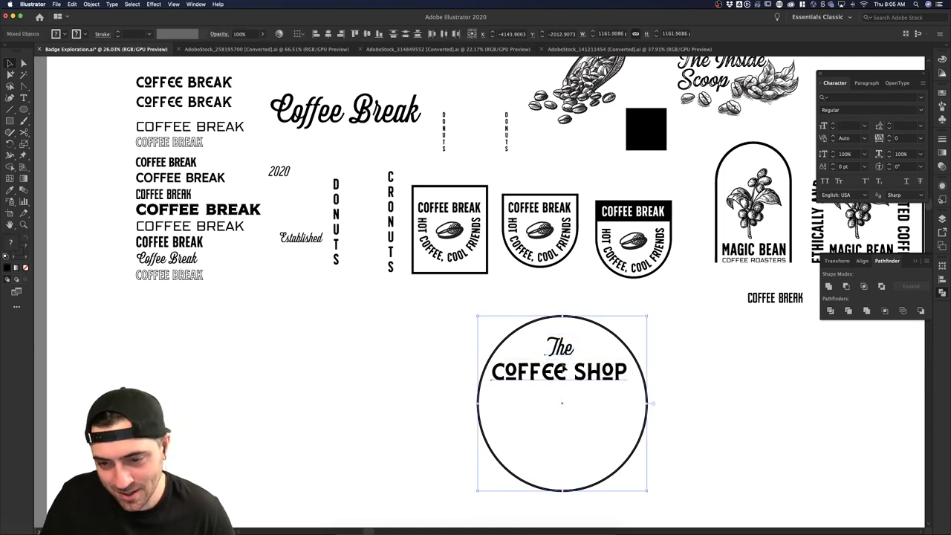
pyautogui.click(328, 33)
pyautogui.click(617, 318)
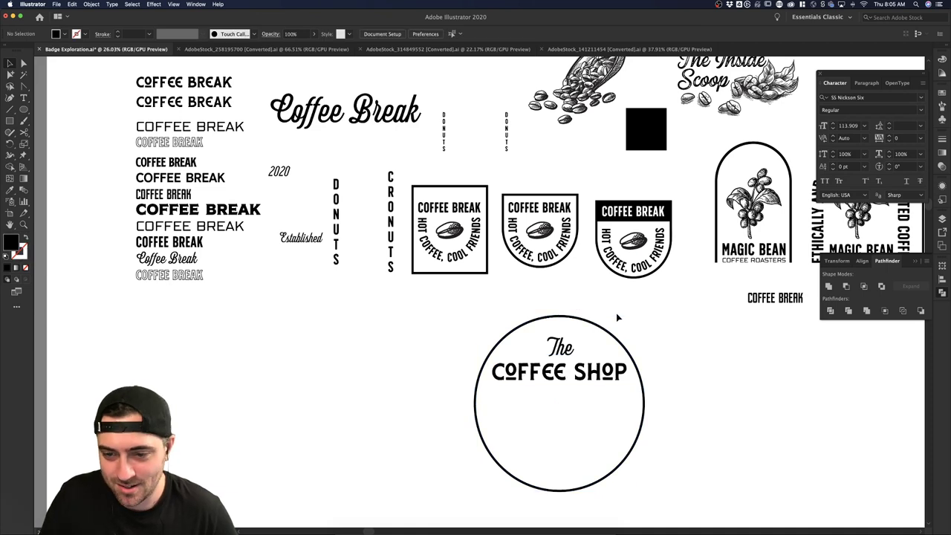
pyautogui.click(562, 372)
pyautogui.click(653, 350)
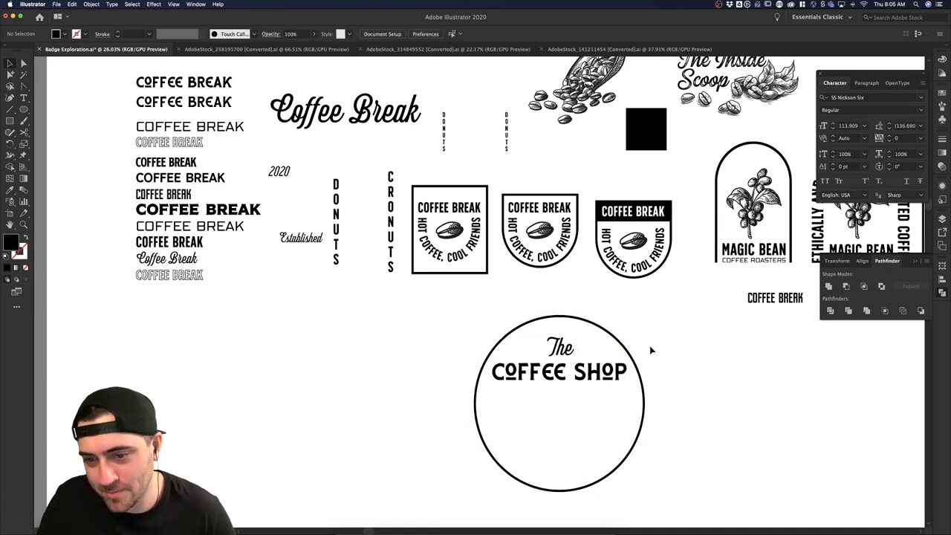
pyautogui.scroll(-2, 650, 345)
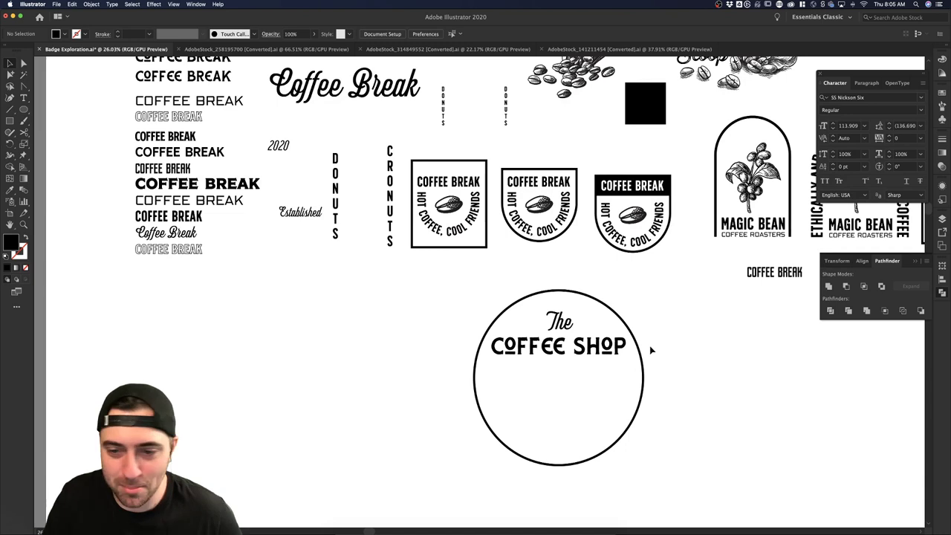
pyautogui.hscroll(1, 650, 346)
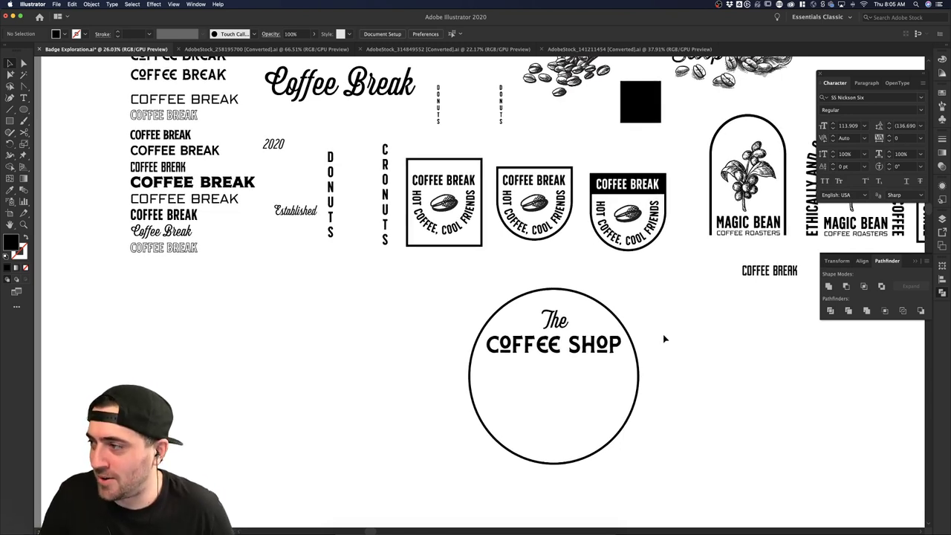
pyautogui.click(578, 355)
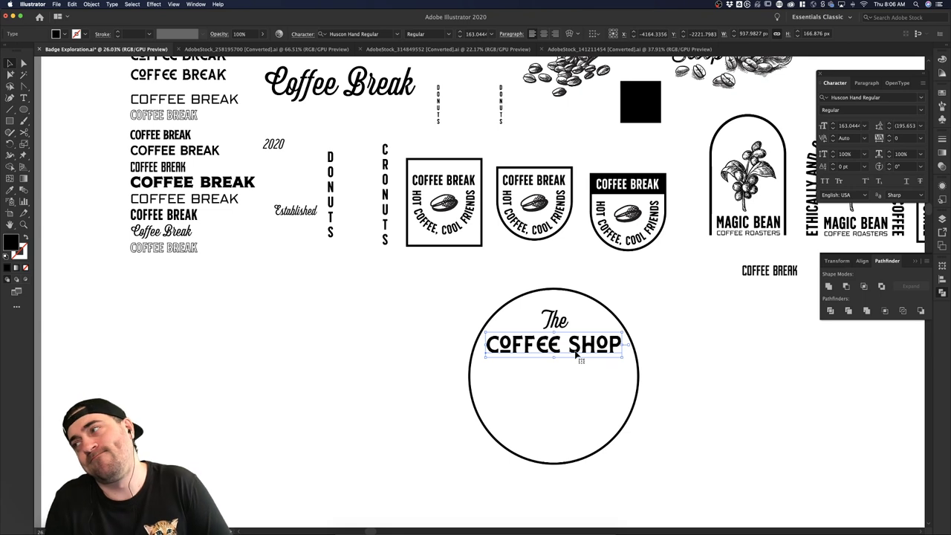
pyautogui.click(659, 350)
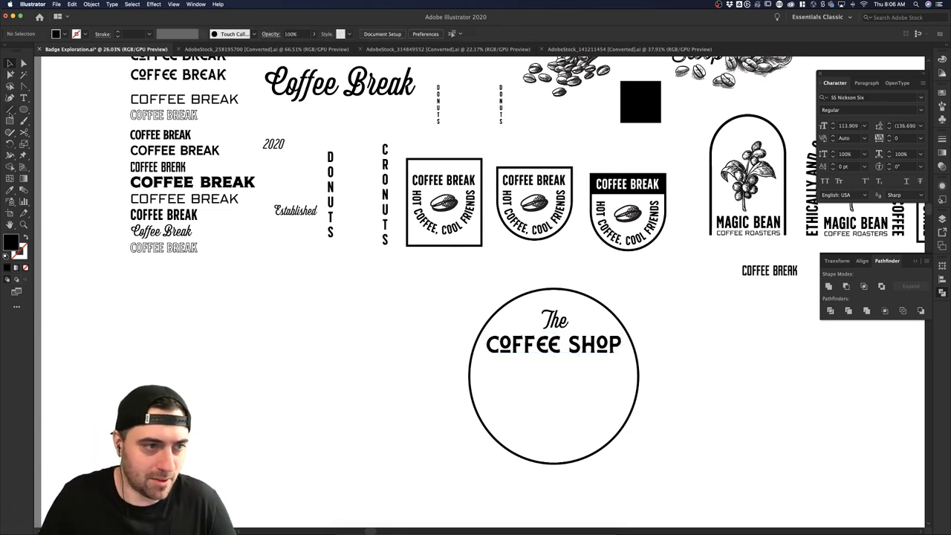
# - Add the text "EST." in SS Nickson Six outside the circle and place a copy inside it, to the left of "The"
pyautogui.press('t')
pyautogui.click(295, 343)
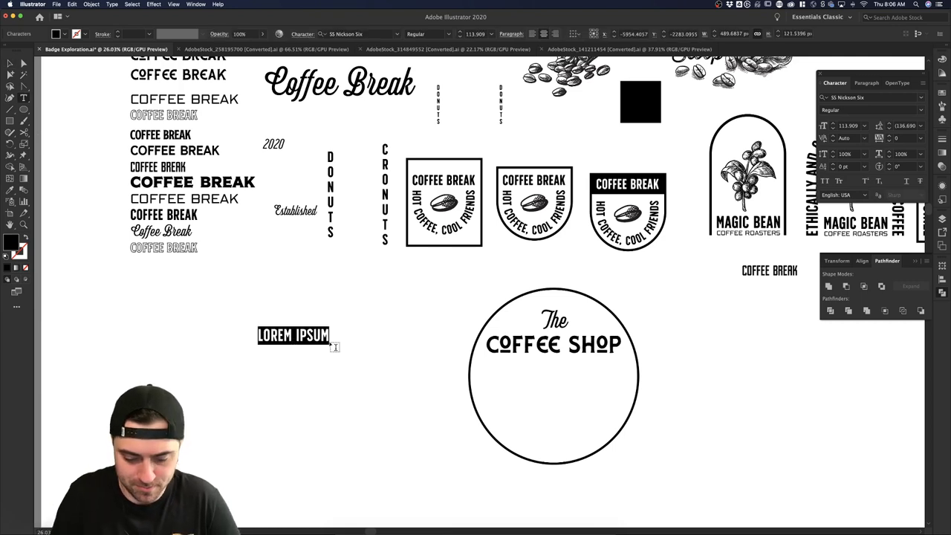
pyautogui.write('ES')
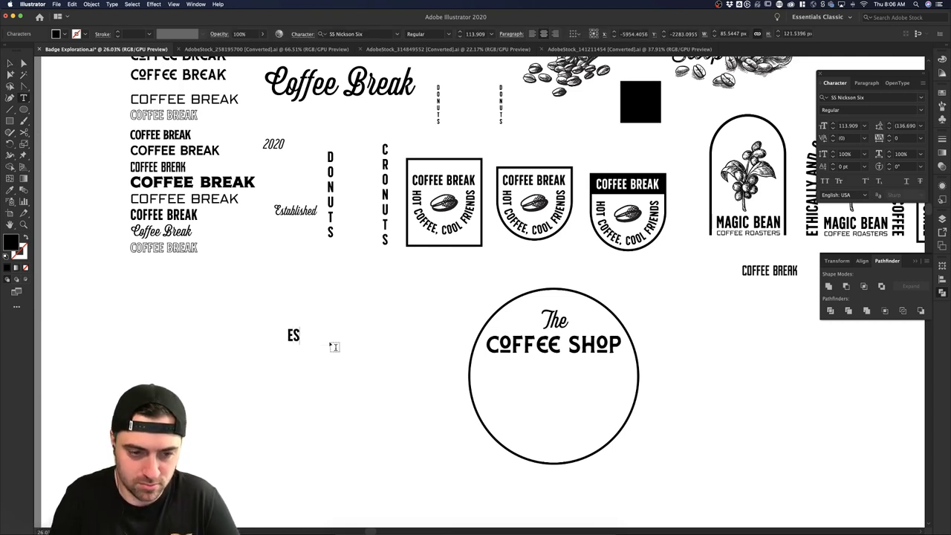
pyautogui.write('T.')
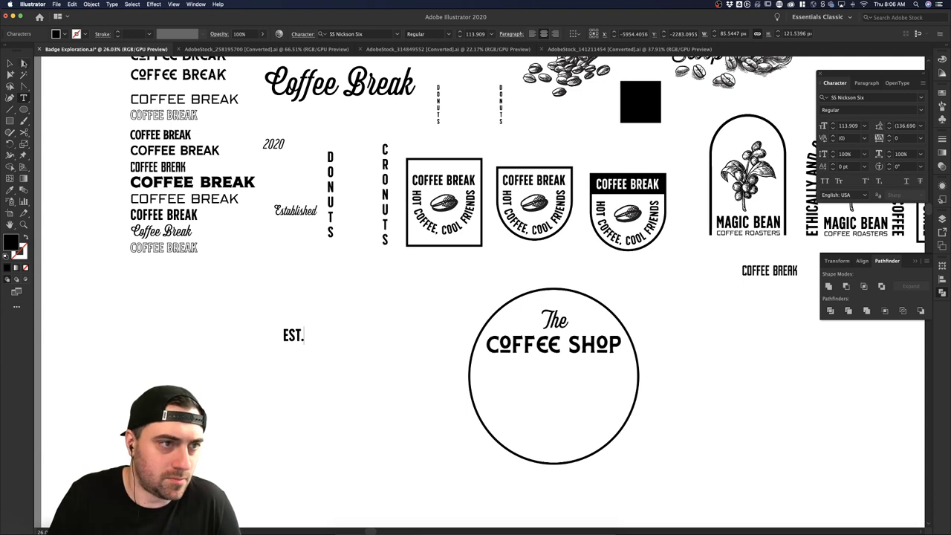
pyautogui.press('Escape')
pyautogui.click(383, 373)
pyautogui.click(293, 336)
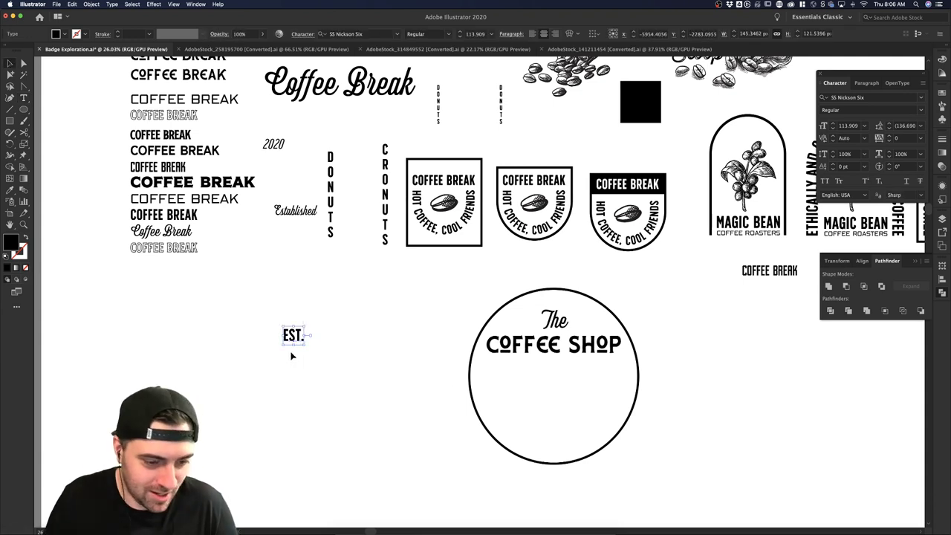
pyautogui.moveTo(297, 338); pyautogui.dragTo(520, 317)
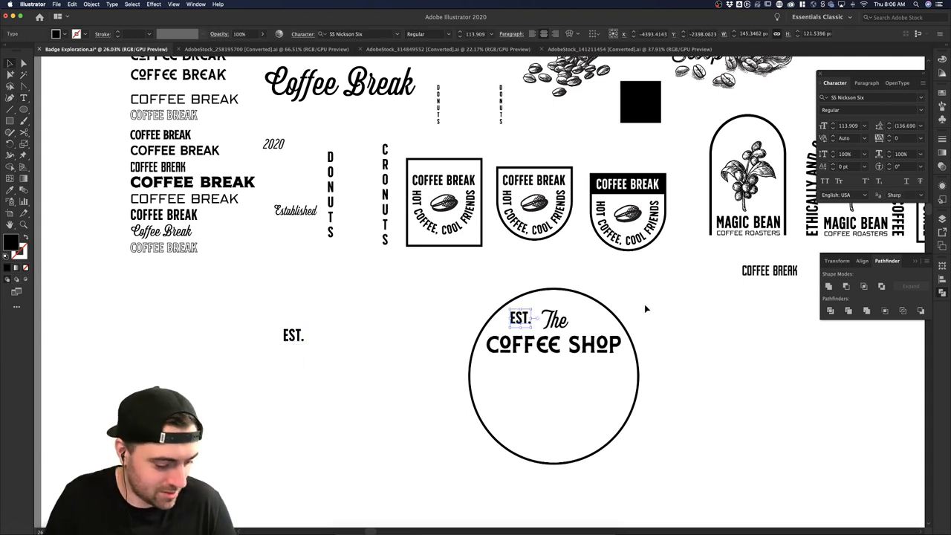
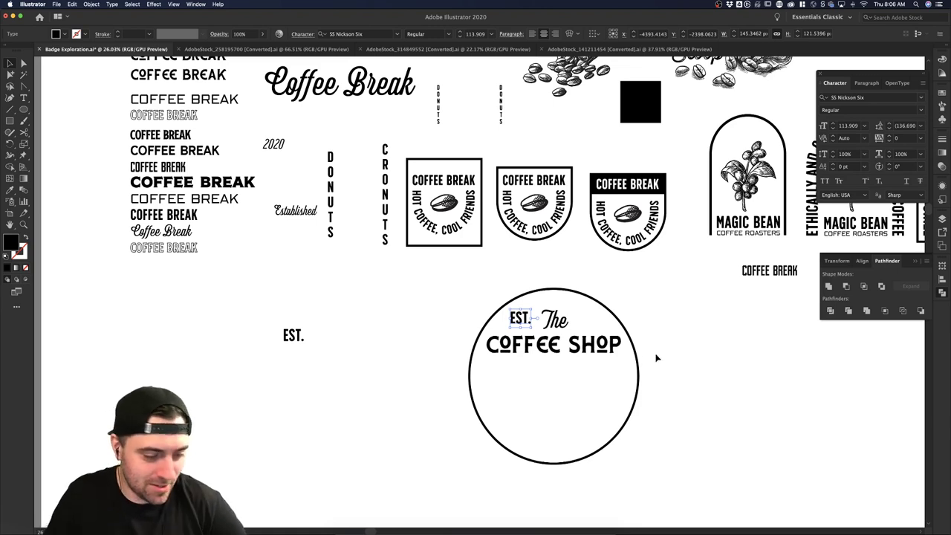
# - Copy "EST." to the other side of "The" on the same baseline and change the copy's text to "2020"
pyautogui.click(690, 311)
pyautogui.click(524, 321)
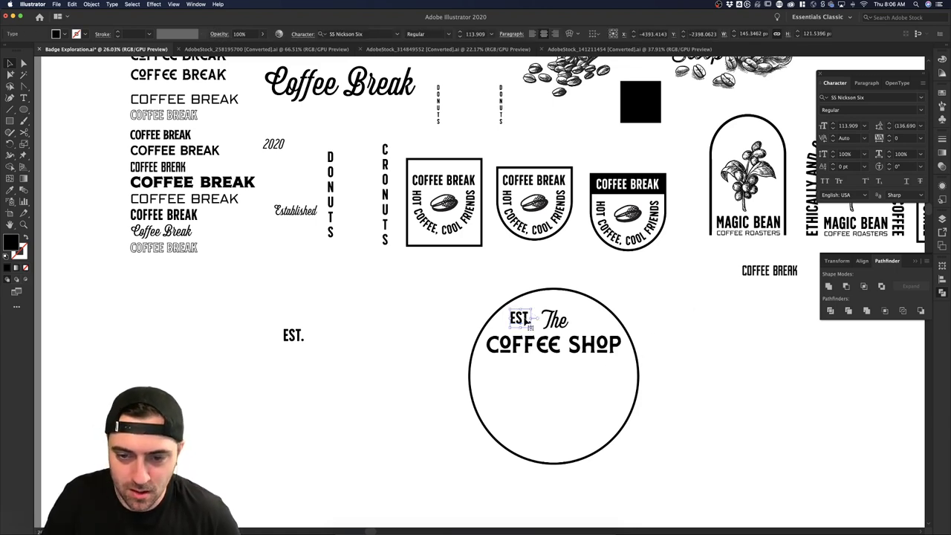
pyautogui.moveTo(527, 321); pyautogui.dragTo(588, 321)
pyautogui.doubleClick(587, 320)
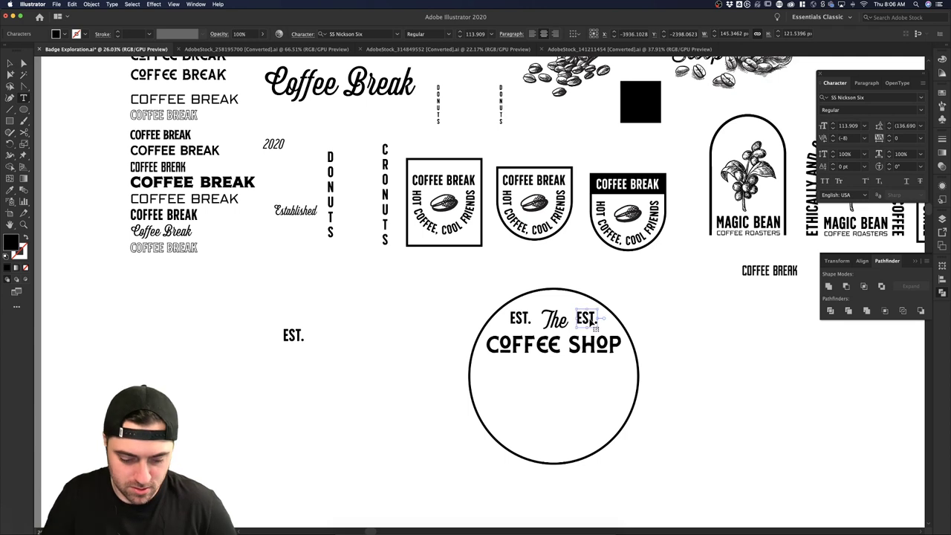
pyautogui.write('2020')
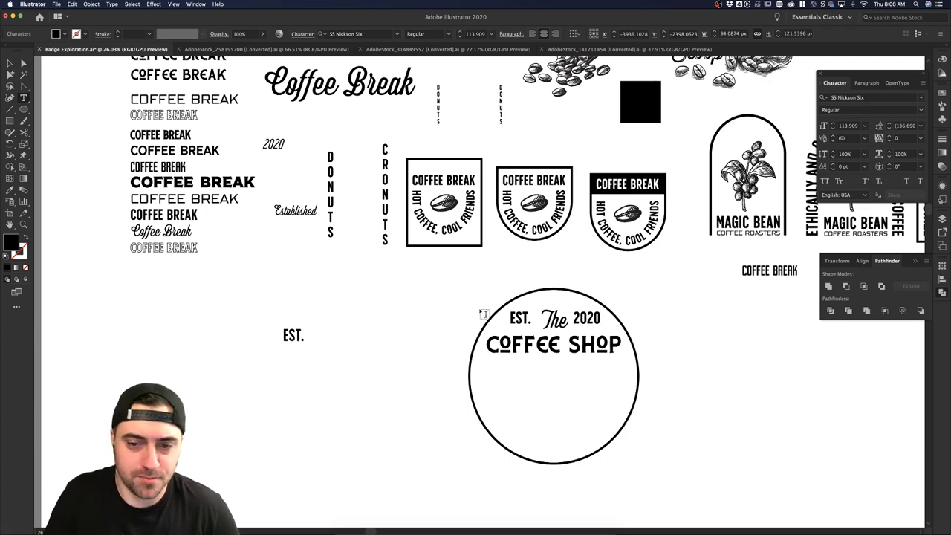
pyautogui.click(9, 63)
pyautogui.click(741, 338)
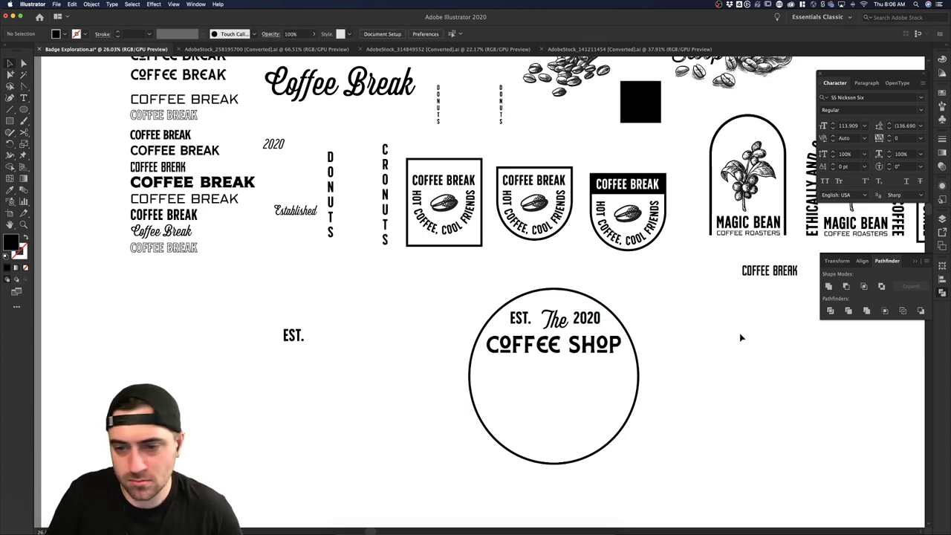
# - Copy "EST." and "2020" straight down below COFFEE SHOP and delete the originals flanking "The"
pyautogui.click(586, 321)
pyautogui.keyDown('shift'); pyautogui.click(526, 325); pyautogui.keyUp('shift')
pyautogui.moveTo(590, 325); pyautogui.dragTo(588, 399)
pyautogui.click(688, 391)
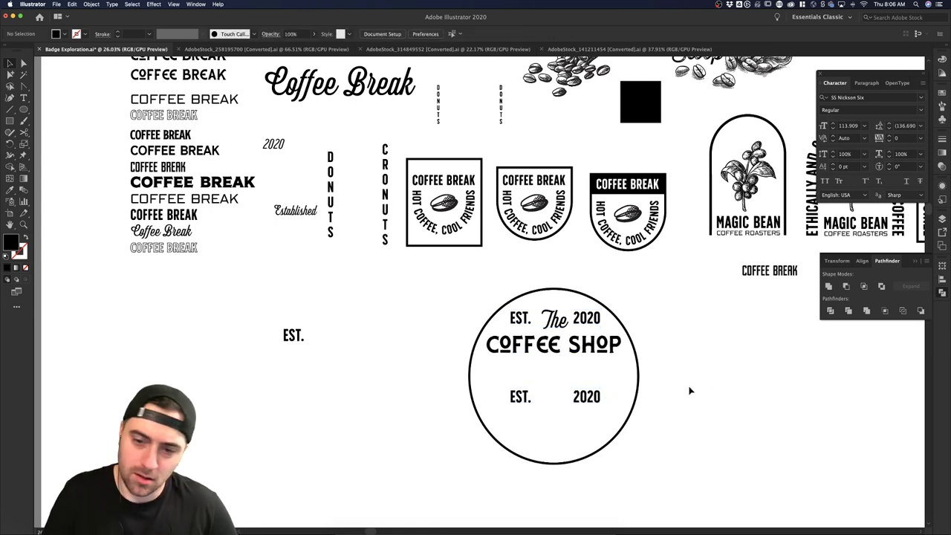
pyautogui.click(587, 318)
pyautogui.press('Delete')
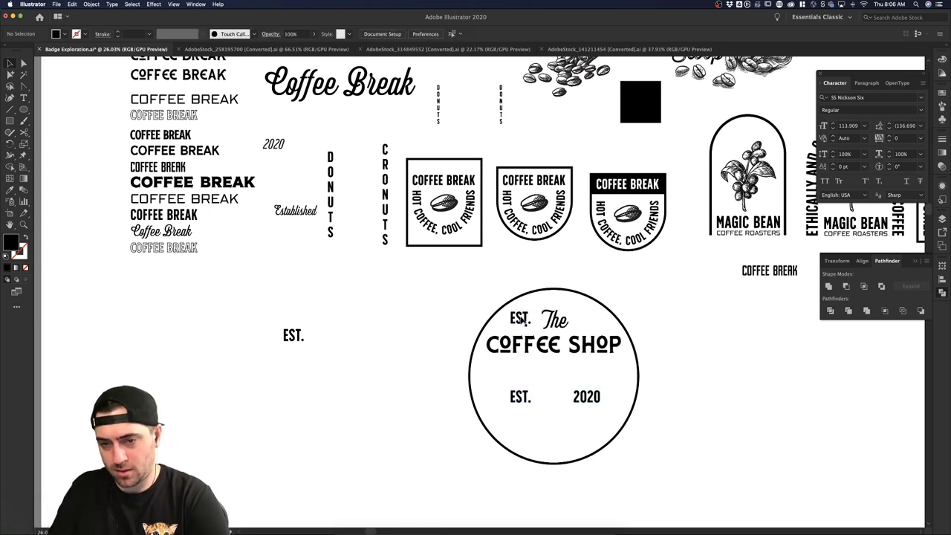
pyautogui.click(521, 318)
pyautogui.press('Delete')
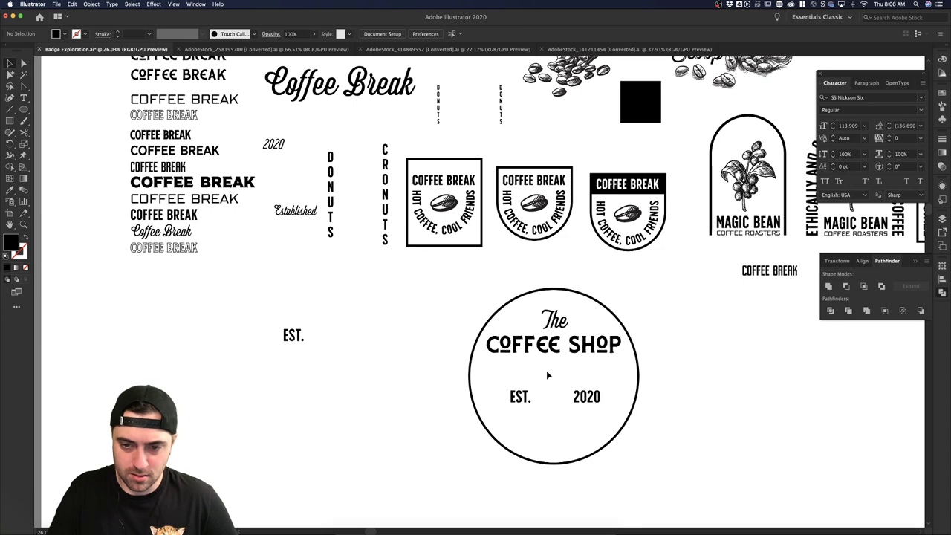
# - Copy the coffee bean from the black-topped badge to beneath COFFEE SHOP, and move "EST." and "2020" slightly lower
pyautogui.moveTo(630, 211); pyautogui.dragTo(558, 374)
pyautogui.click(692, 377)
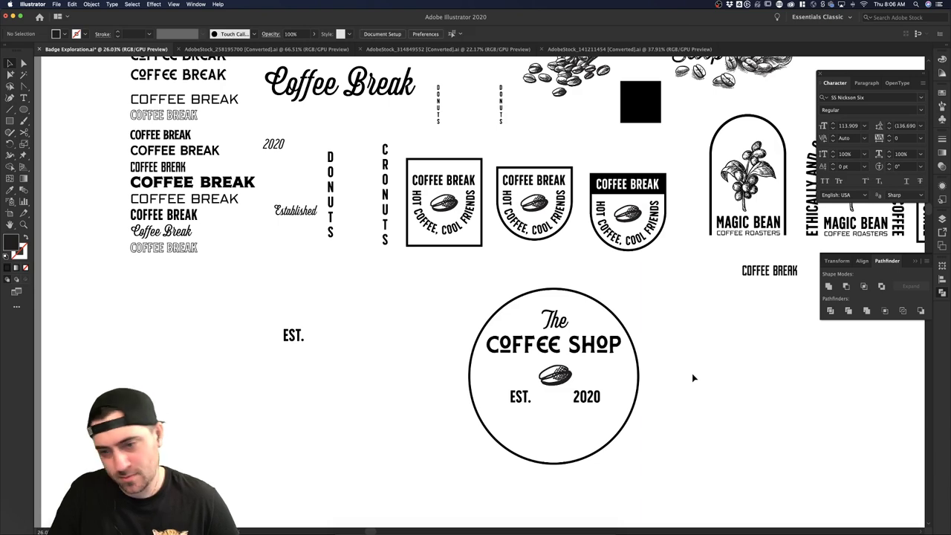
pyautogui.click(591, 402)
pyautogui.keyDown('shift'); pyautogui.click(520, 401); pyautogui.keyUp('shift')
pyautogui.moveTo(520, 401); pyautogui.dragTo(521, 410)
pyautogui.click(743, 403)
# - Draw a small black bar about 70 px wide and 19 px high directly beneath "EST."
pyautogui.scroll(1, 547, 358)
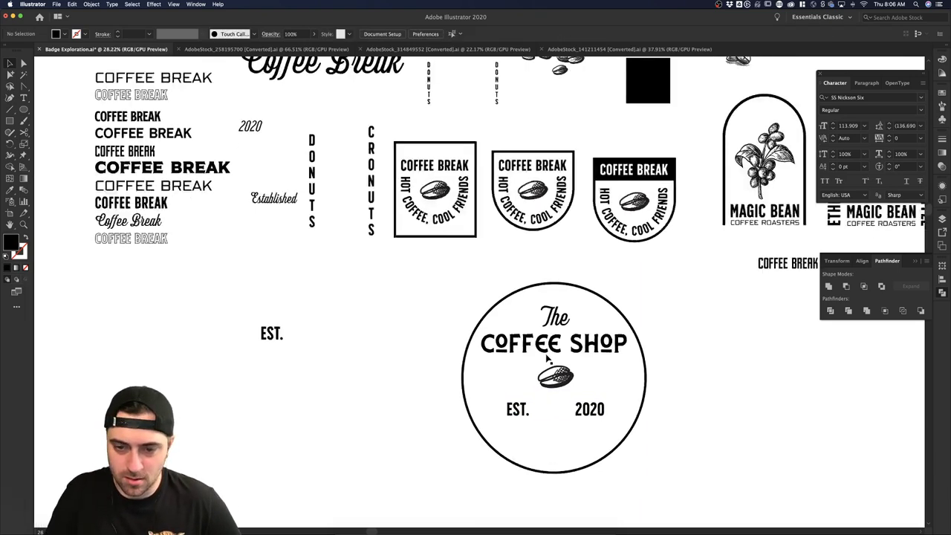
pyautogui.scroll(10, 548, 360)
pyautogui.press('m')
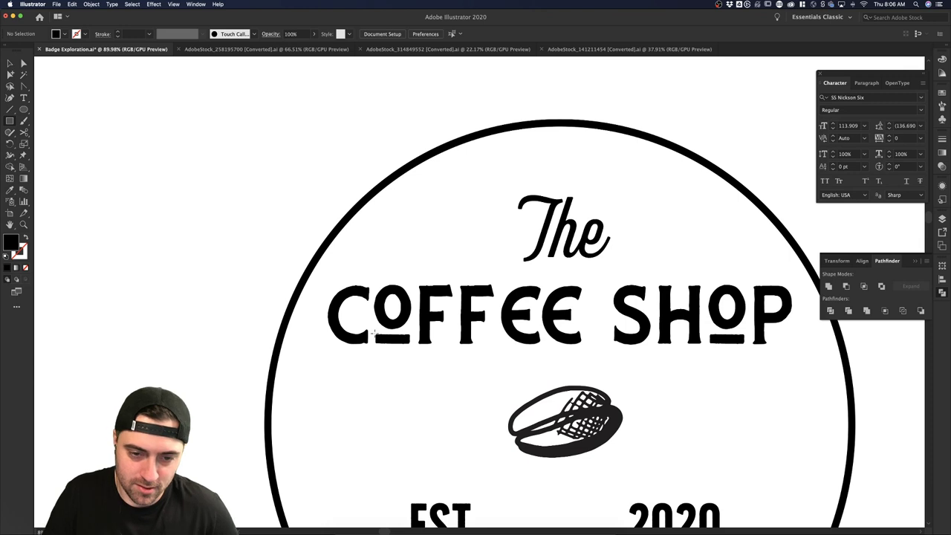
pyautogui.moveTo(390, 340)
pyautogui.mouseDown()
pyautogui.moveTo(410, 344)
pyautogui.moveTo(407, 395)
pyautogui.moveTo(413, 262)
pyautogui.moveTo(418, 393)
pyautogui.mouseUp()
pyautogui.press('v')
pyautogui.click(410, 350)
pyautogui.scroll(-2, 432, 398)
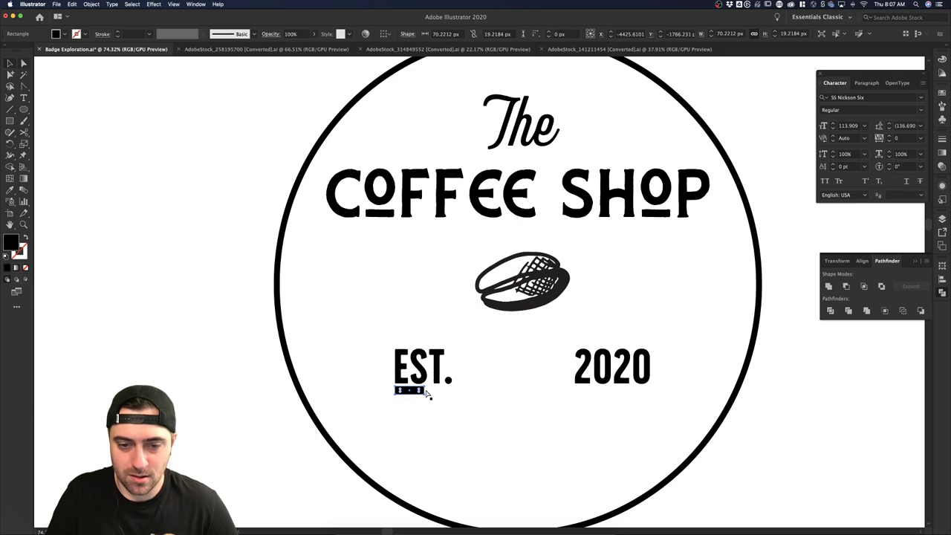
pyautogui.click(430, 399)
pyautogui.click(422, 391)
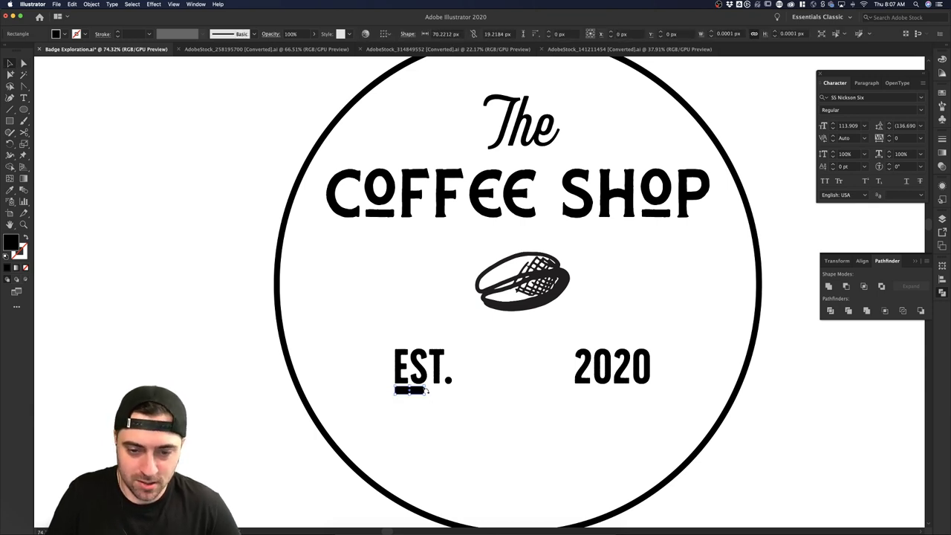
# - Widen the bar to run under the whole "EST." text, and remove the period so it reads "EST"
pyautogui.scroll(3, 423, 390)
pyautogui.moveTo(421, 389); pyautogui.dragTo(500, 385)
pyautogui.click(517, 392)
pyautogui.scroll(-3, 518, 391)
pyautogui.doubleClick(494, 385)
pyautogui.press('BackSpace')
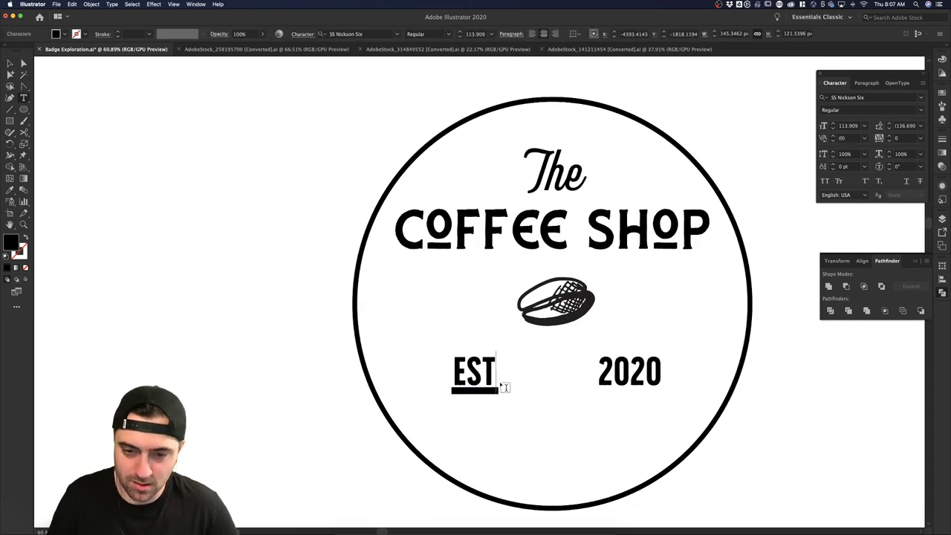
pyautogui.press('Escape')
# - Narrow the bar to about 113 px so it fits the width of "EST"
pyautogui.scroll(3, 529, 398)
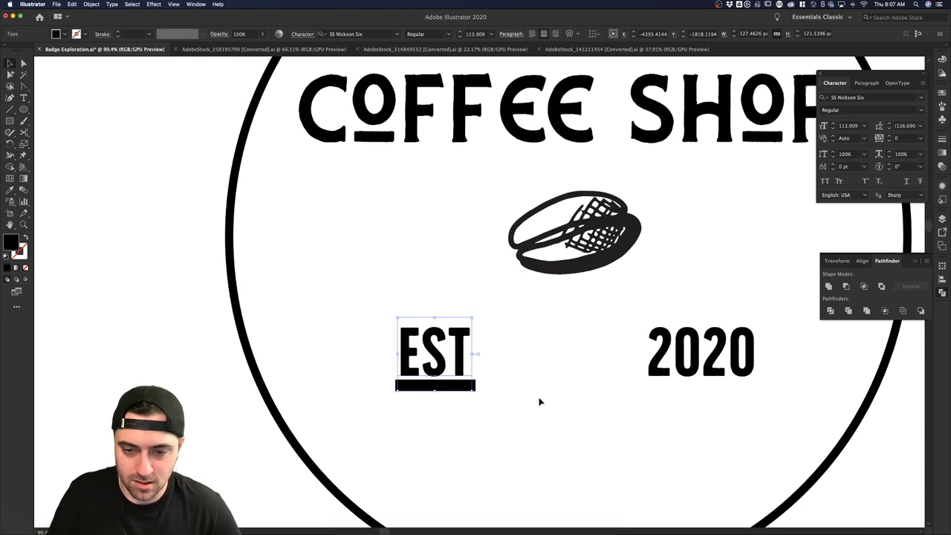
pyautogui.keyDown('shift'); pyautogui.click(452, 390); pyautogui.keyUp('shift')
pyautogui.click(493, 397)
pyautogui.click(474, 387)
pyautogui.moveTo(477, 389); pyautogui.dragTo(467, 387)
pyautogui.moveTo(470, 385); pyautogui.dragTo(469, 385)
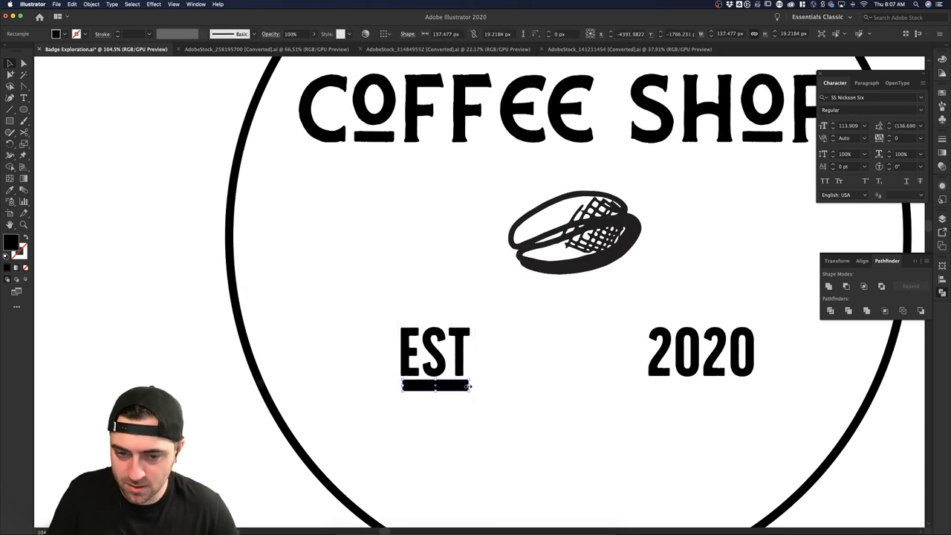
pyautogui.click(461, 415)
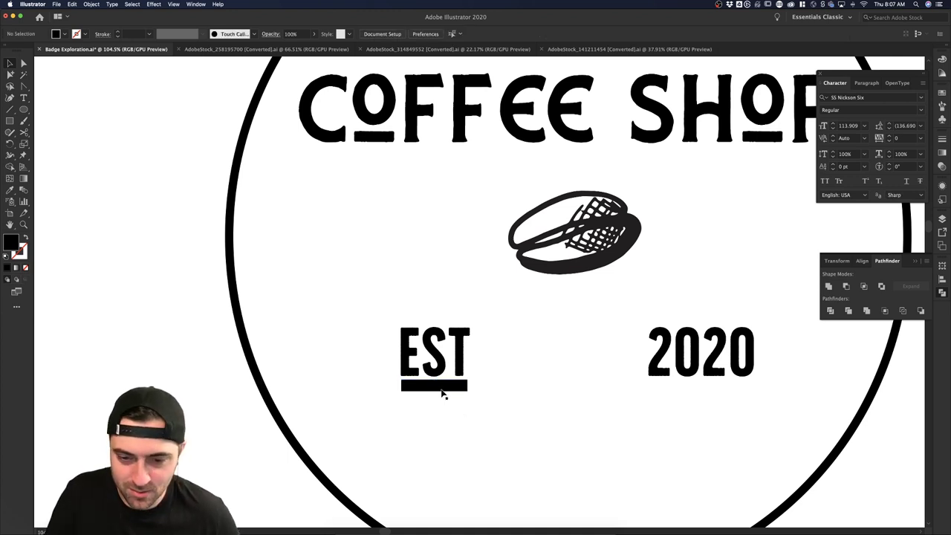
# - Copy the "EST" underline bar beneath "2020" and widen the copy to about 179 px to match the number
pyautogui.click(456, 389)
pyautogui.click(480, 400)
pyautogui.moveTo(451, 390); pyautogui.dragTo(700, 402)
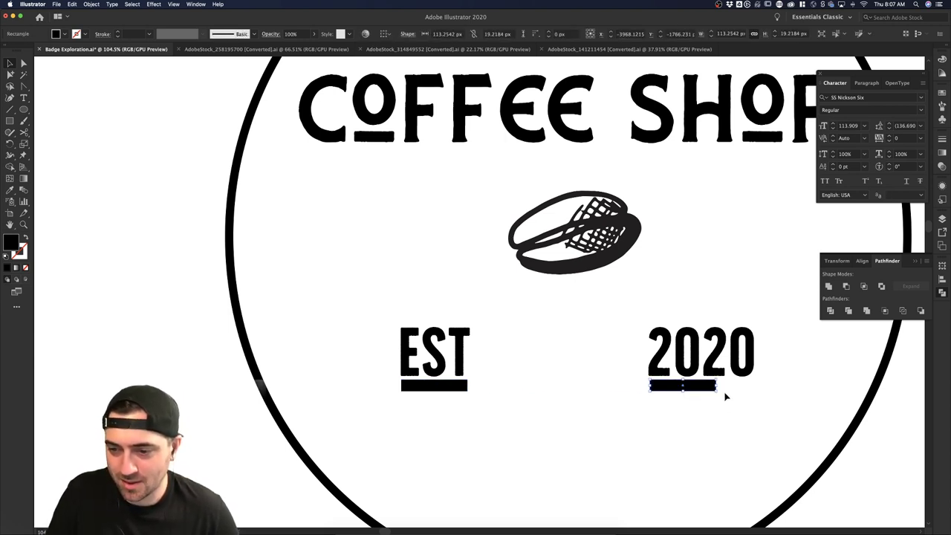
pyautogui.click(769, 390)
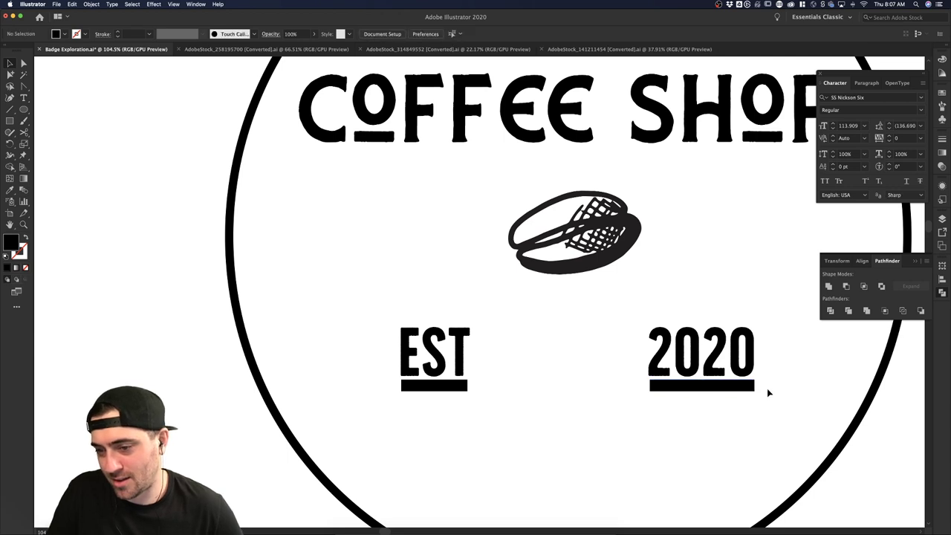
# - Move both underline bars down slightly to leave a larger gap below "EST" and "2020"
pyautogui.scroll(-3, 773, 391)
pyautogui.click(739, 391)
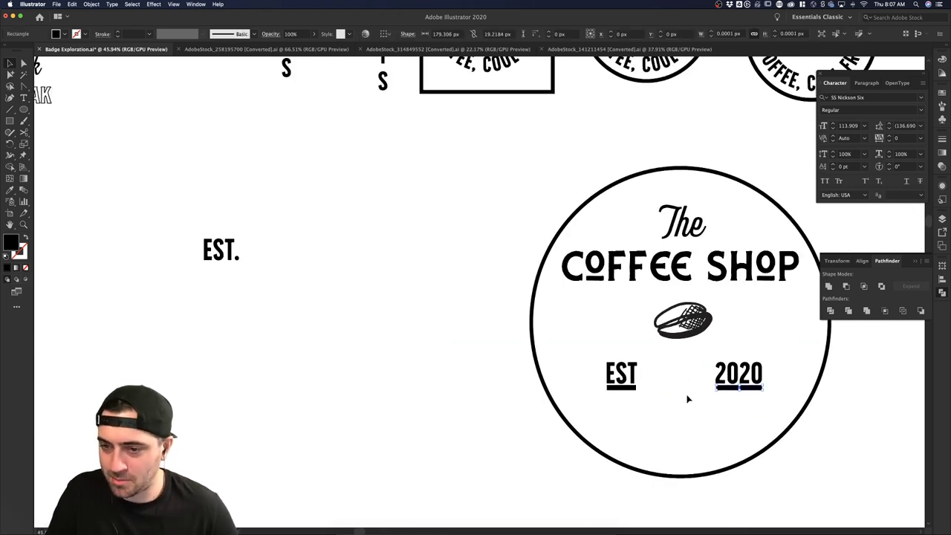
pyautogui.keyDown('shift'); pyautogui.click(629, 390); pyautogui.keyUp('shift')
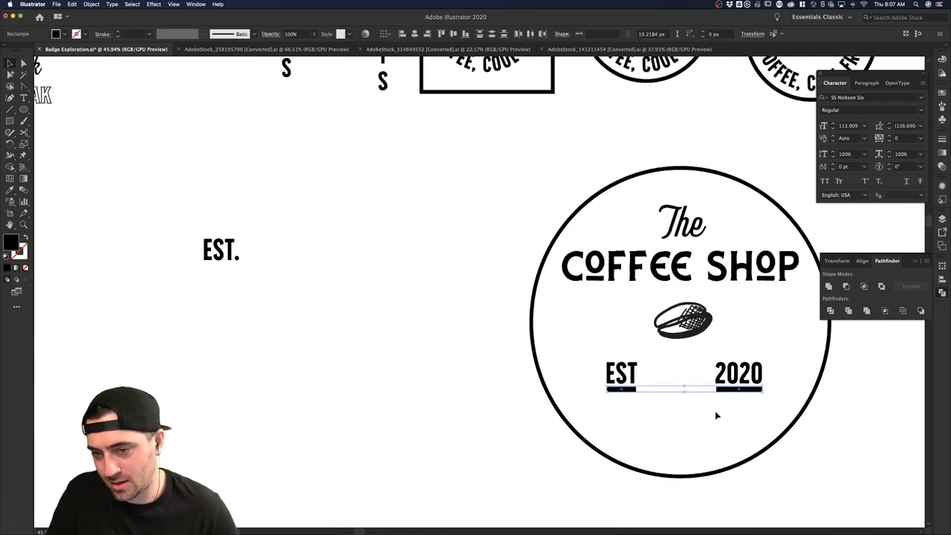
pyautogui.click(679, 429)
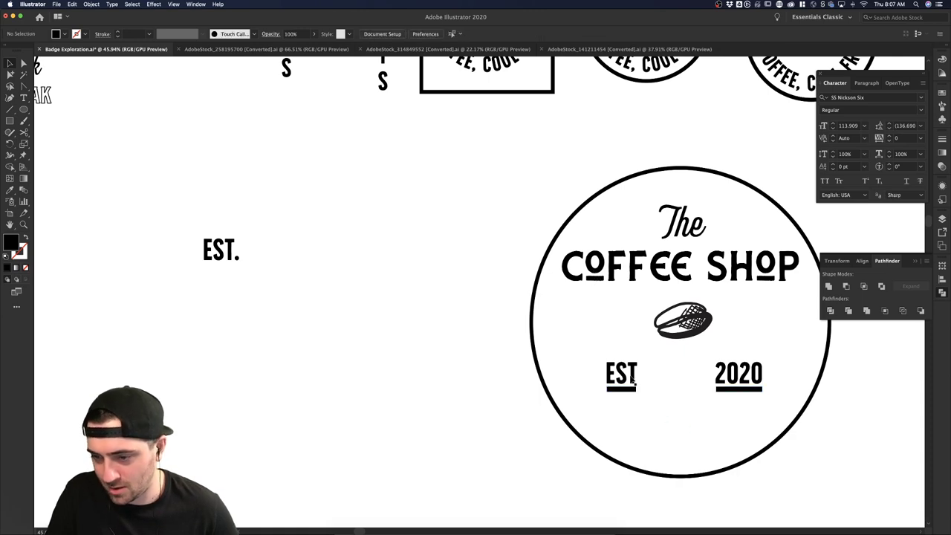
# - Move "EST" and "2020" with their bars up to flank the coffee bean on either side
pyautogui.scroll(-2, 710, 357)
pyautogui.scroll(-2, 567, 352)
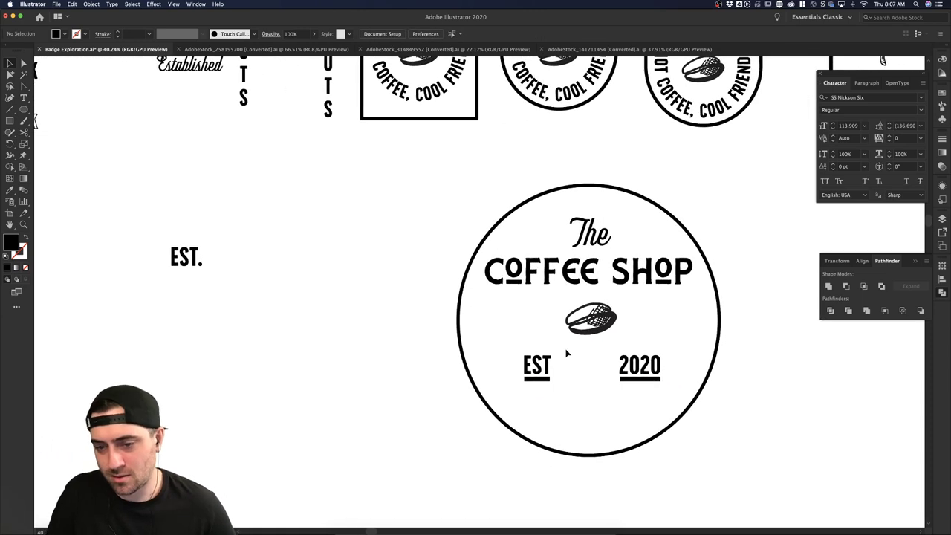
pyautogui.moveTo(525, 338); pyautogui.dragTo(560, 336)
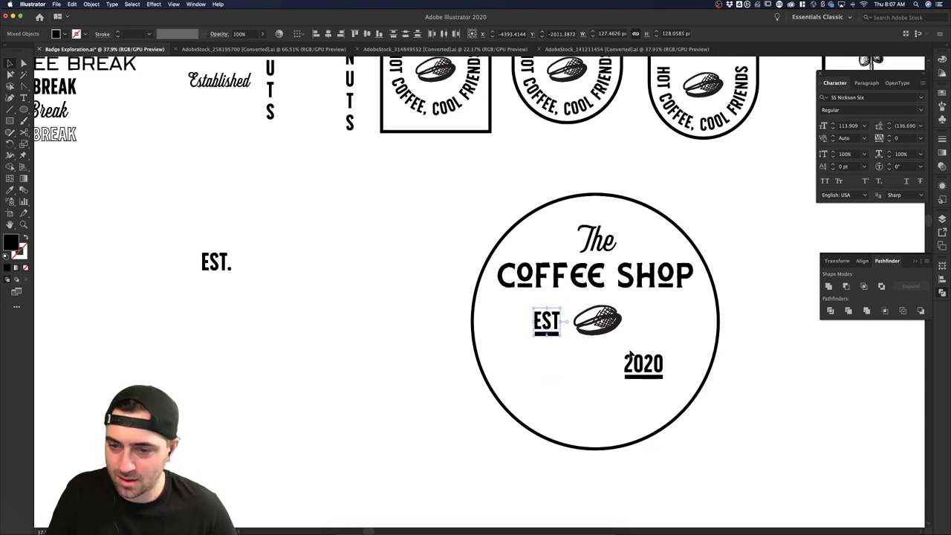
pyautogui.moveTo(631, 349); pyautogui.dragTo(656, 326)
pyautogui.click(556, 339)
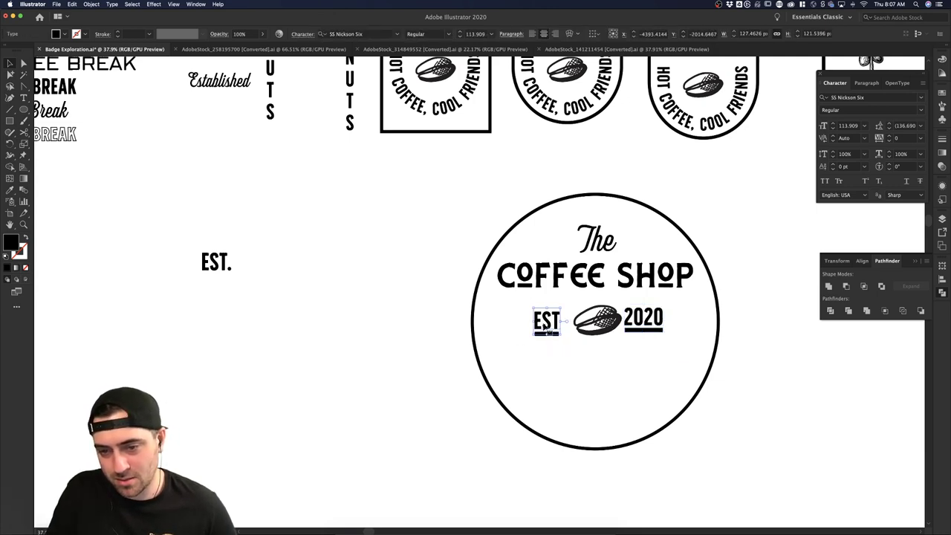
pyautogui.moveTo(544, 321); pyautogui.dragTo(549, 319)
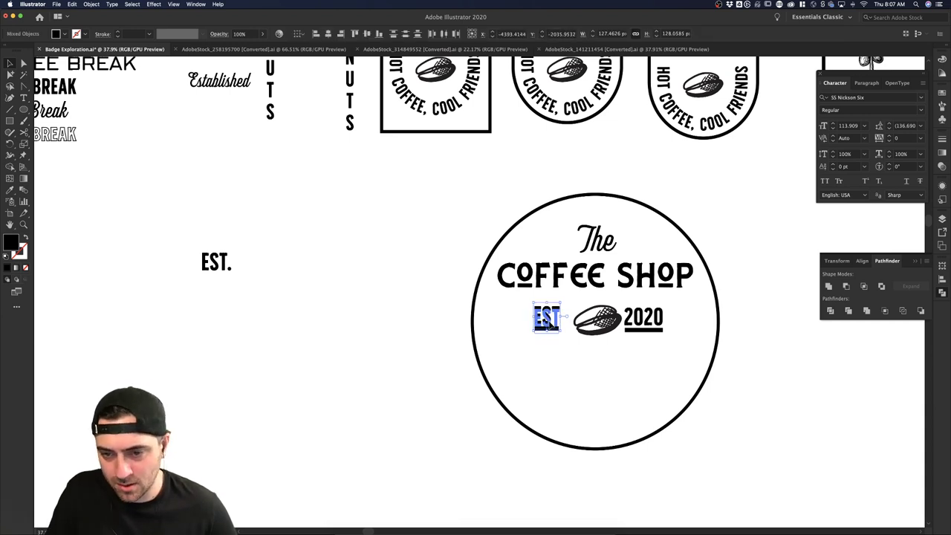
pyautogui.click(614, 379)
# - Shrink the circle proportionally to about 989 px in diameter and reposition it centred around the lettering
pyautogui.scroll(-3, 622, 383)
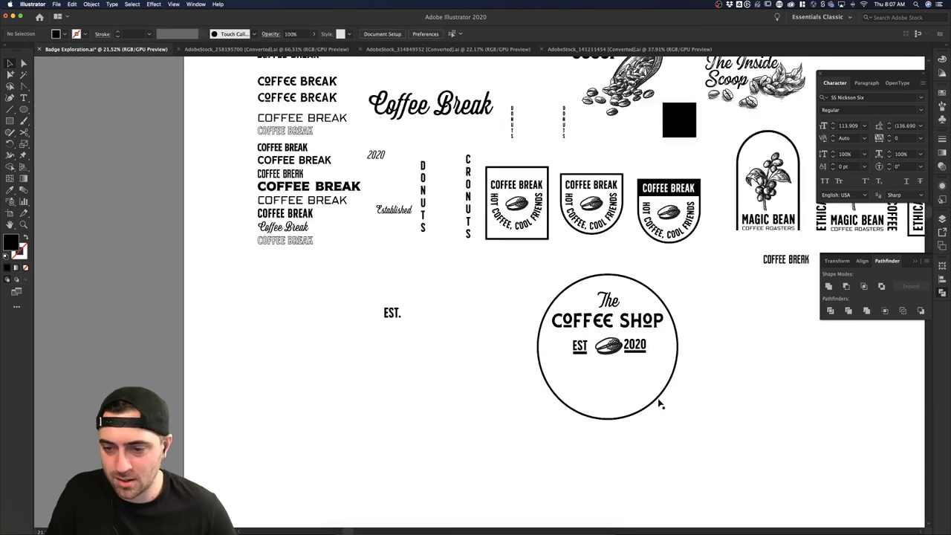
pyautogui.click(659, 403)
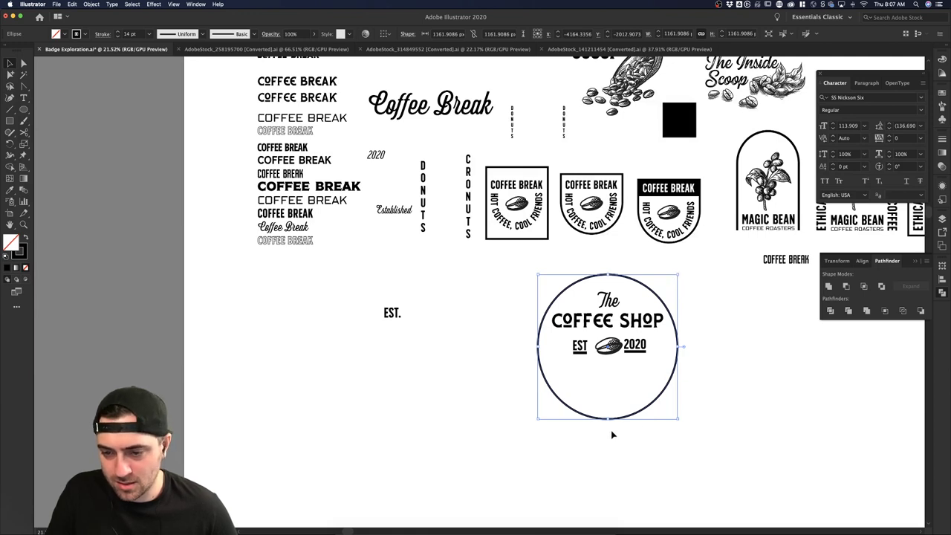
pyautogui.moveTo(541, 423); pyautogui.dragTo(559, 398)
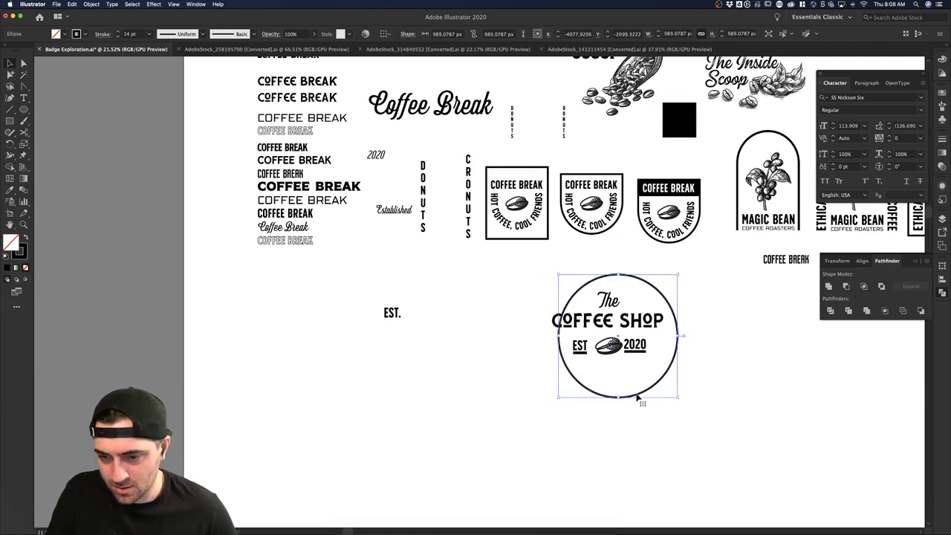
pyautogui.moveTo(648, 395); pyautogui.dragTo(638, 385)
pyautogui.click(649, 389)
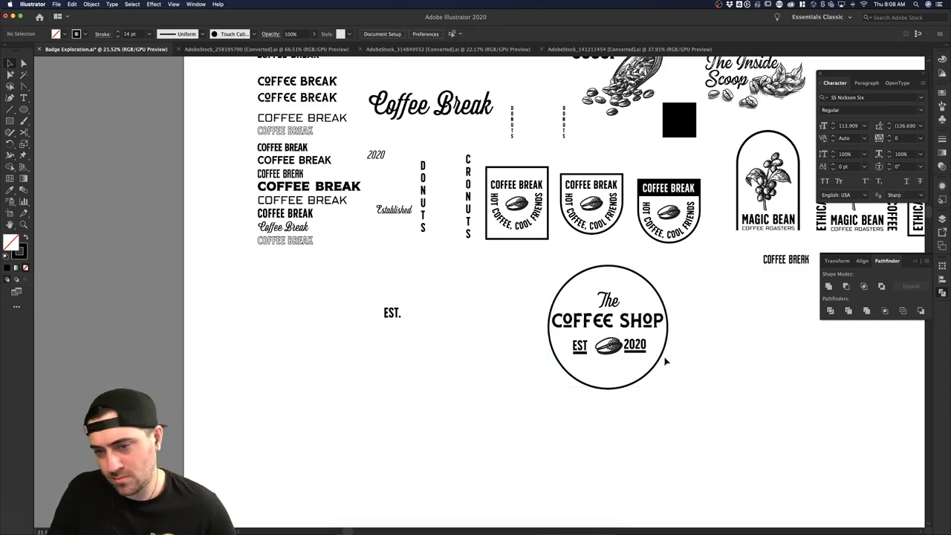
# - Thicken the circle's stroke to about 22 pt
pyautogui.click(661, 362)
pyautogui.scroll(3, 661, 362)
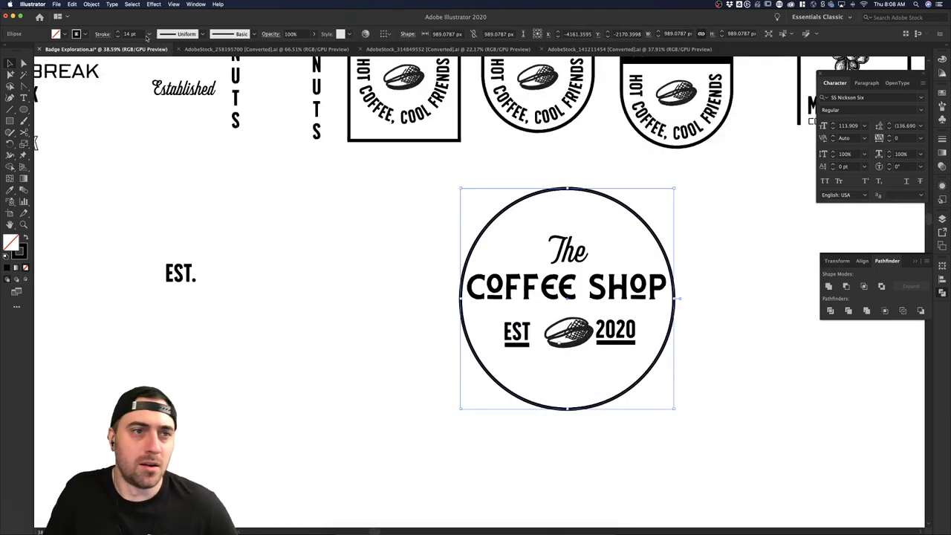
pyautogui.click(117, 32)
pyautogui.click(117, 31)
pyautogui.click(117, 31)
pyautogui.click(118, 31)
pyautogui.click(117, 31)
pyautogui.click(117, 31)
pyautogui.click(117, 31)
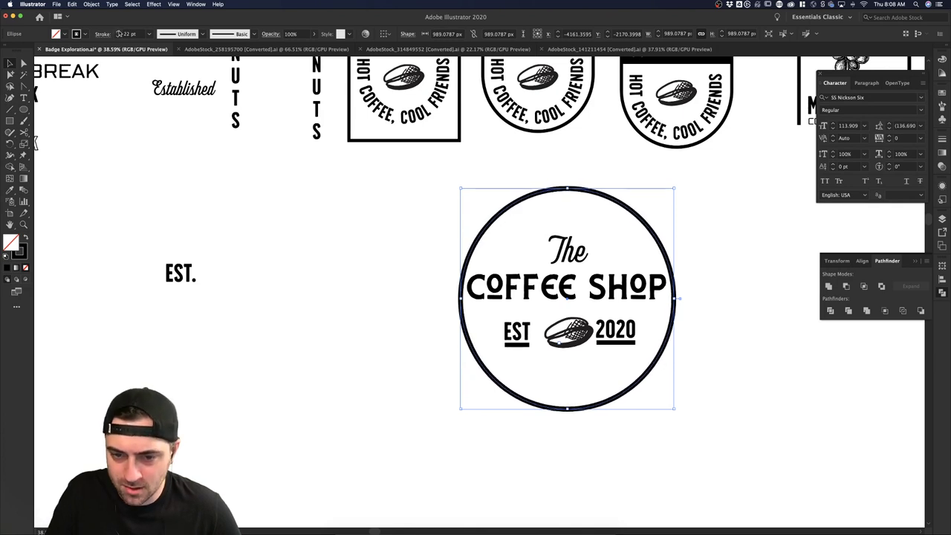
pyautogui.click(117, 31)
pyautogui.click(554, 356)
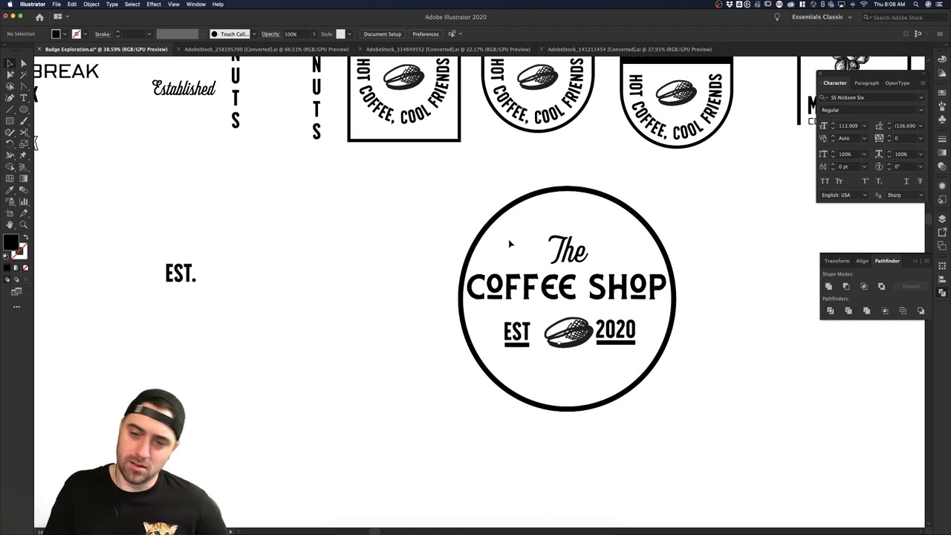
# - Centre the coffee bean and the circle horizontally on the "COFFEE SHOP" lettering
pyautogui.click(571, 354)
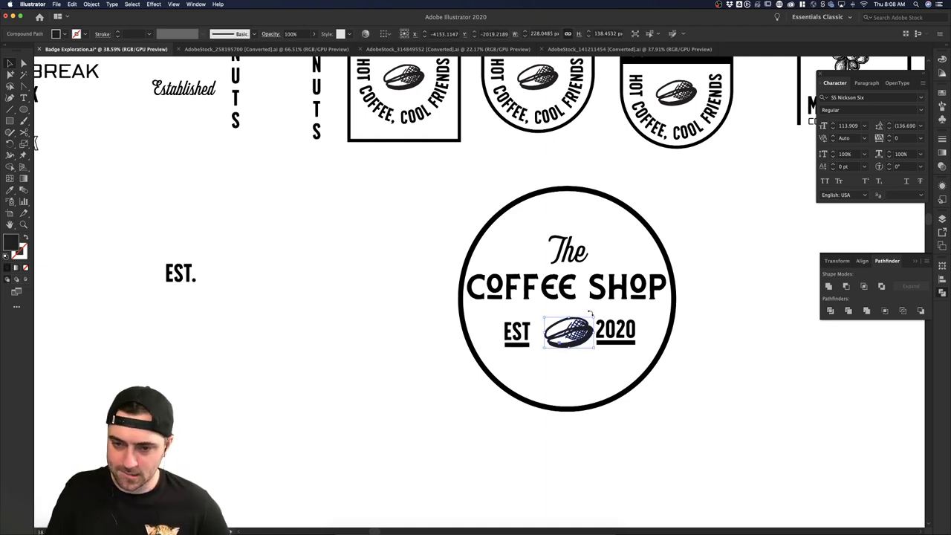
pyautogui.keyDown('shift'); pyautogui.click(582, 297); pyautogui.keyUp('shift')
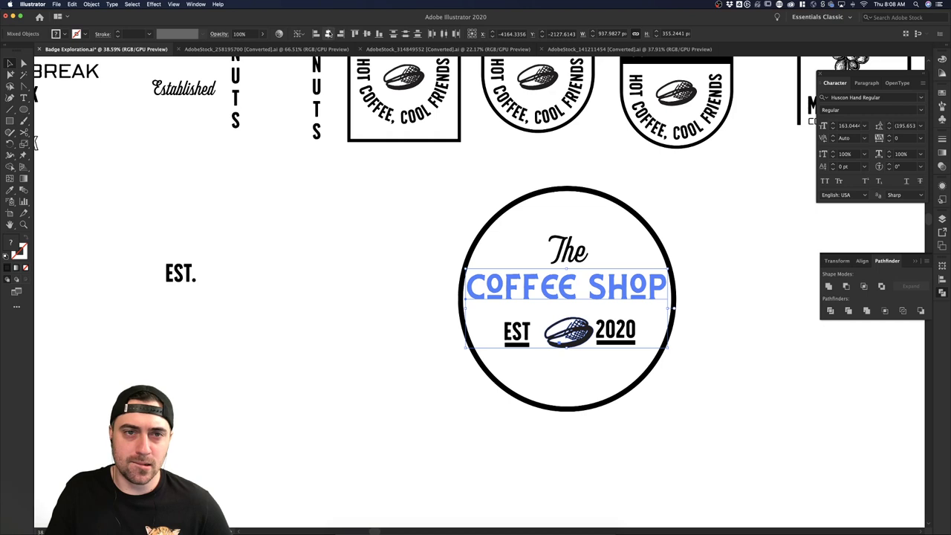
pyautogui.click(752, 170)
pyautogui.click(631, 207)
pyautogui.keyDown('shift'); pyautogui.click(601, 289); pyautogui.keyUp('shift')
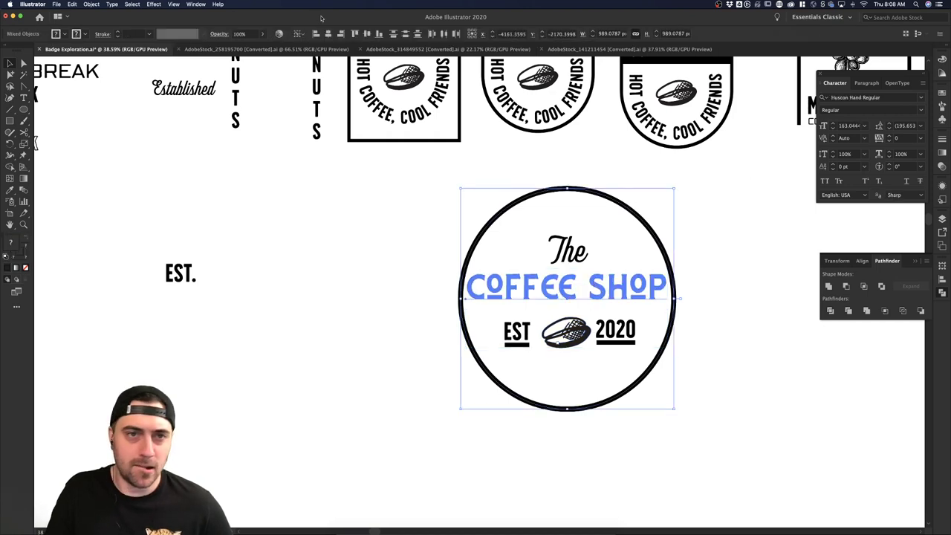
pyautogui.click(563, 170)
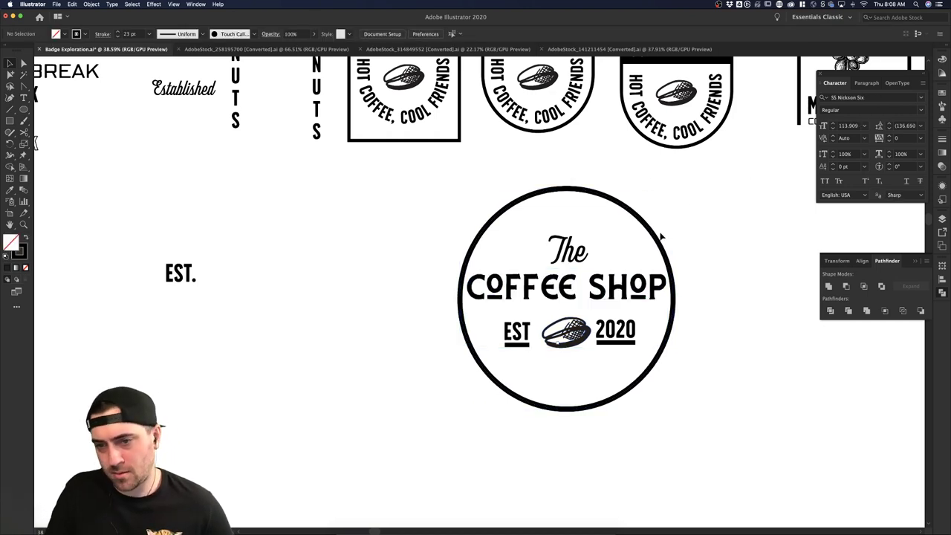
# - Enlarge the badge's circle slightly and proportionally from its centre to about 1006.5 px in diameter
pyautogui.click(662, 236)
pyautogui.moveTo(674, 189); pyautogui.dragTo(675, 187)
pyautogui.click(706, 212)
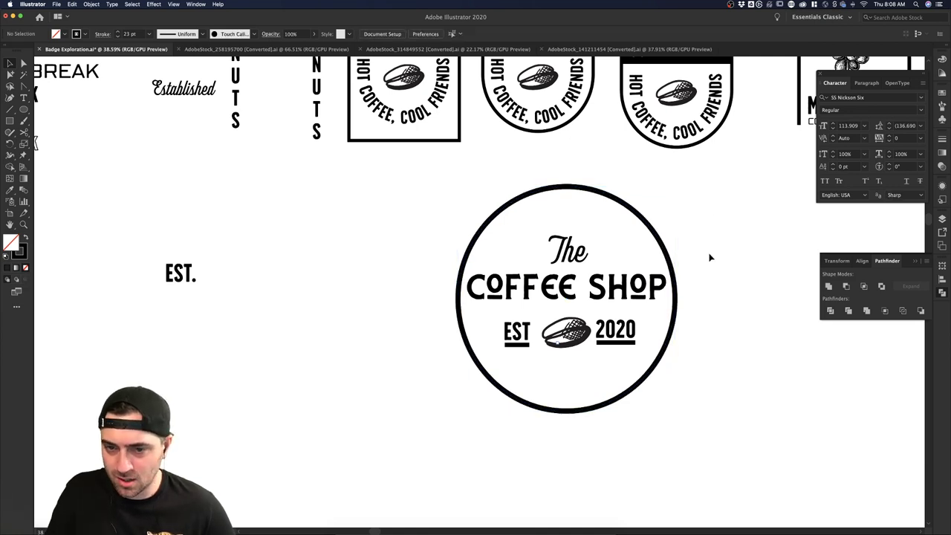
pyautogui.hscroll(3, 707, 257)
pyautogui.scroll(-5, 695, 364)
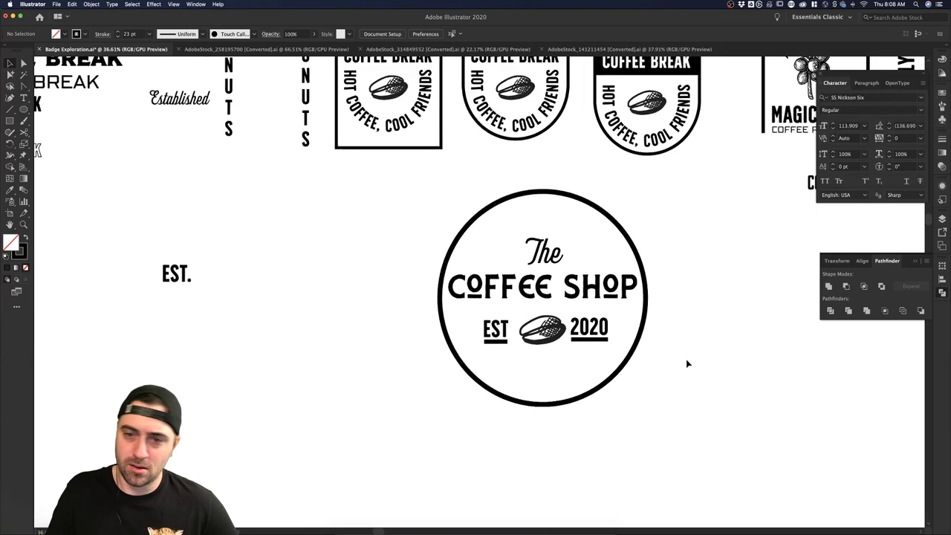
pyautogui.scroll(-3, 698, 413)
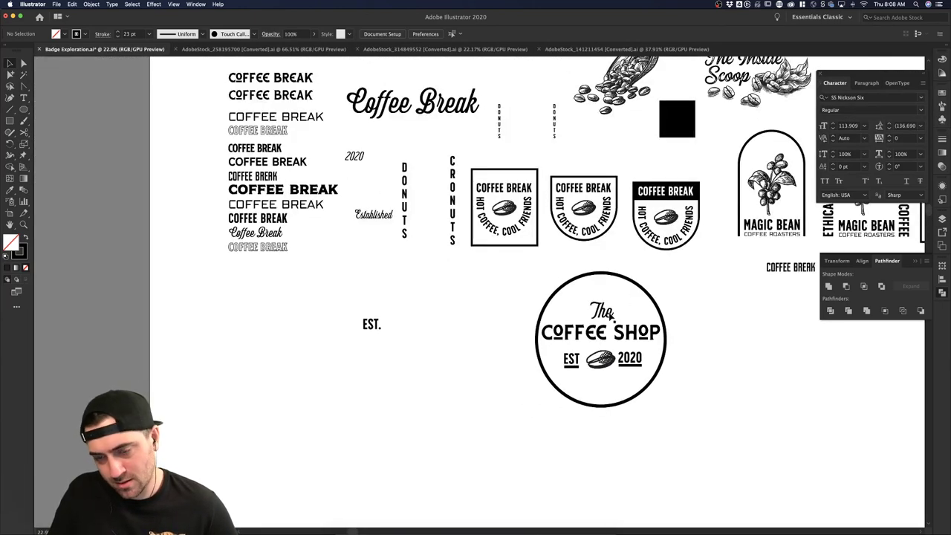
pyautogui.hotkey('shift', 'x')
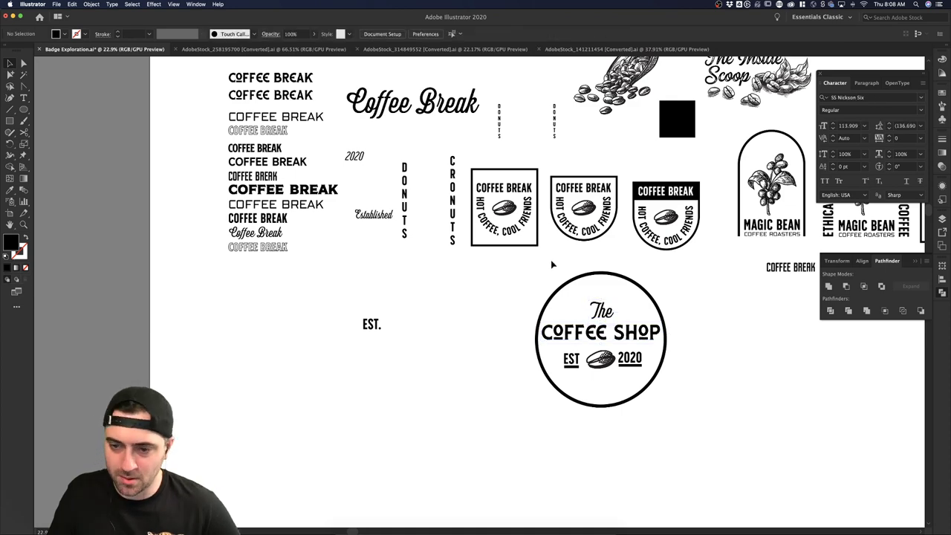
pyautogui.moveTo(552, 263); pyautogui.dragTo(667, 436)
pyautogui.scroll(2, 666, 436)
pyautogui.hscroll(3, 666, 435)
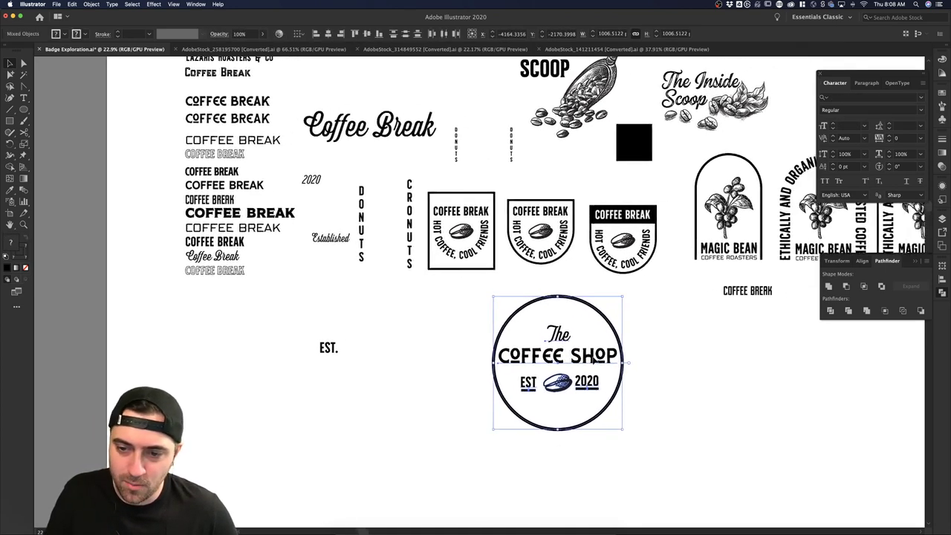
pyautogui.hscroll(2, 592, 359)
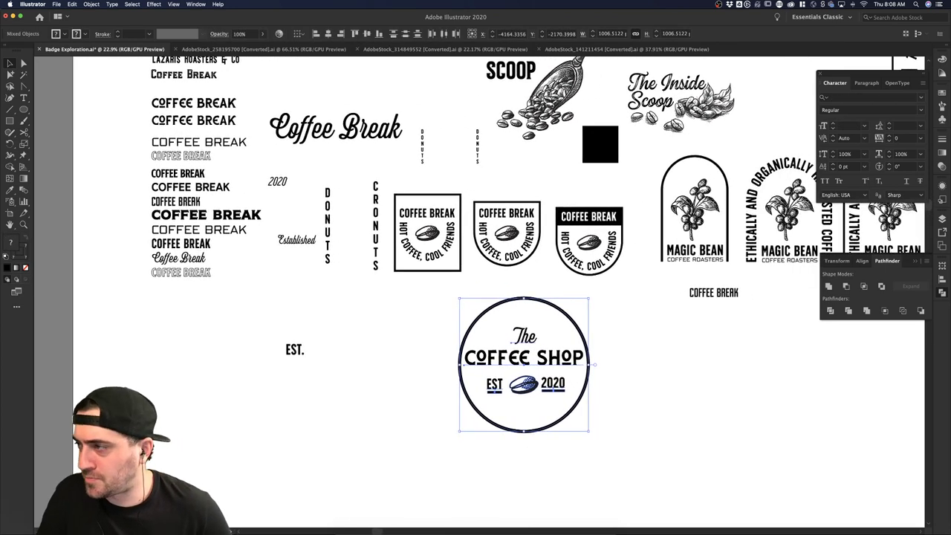
pyautogui.press('super+Tab')
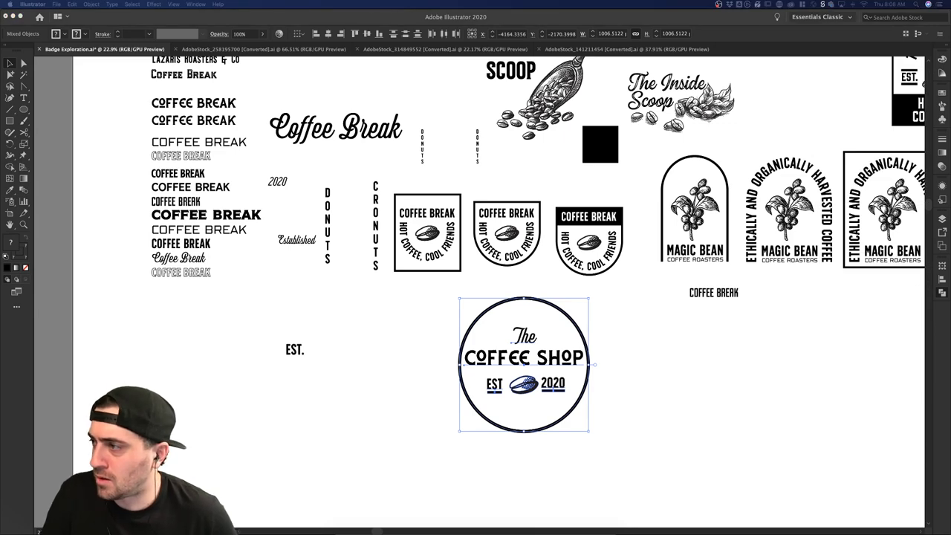
pyautogui.press('super+Tab')
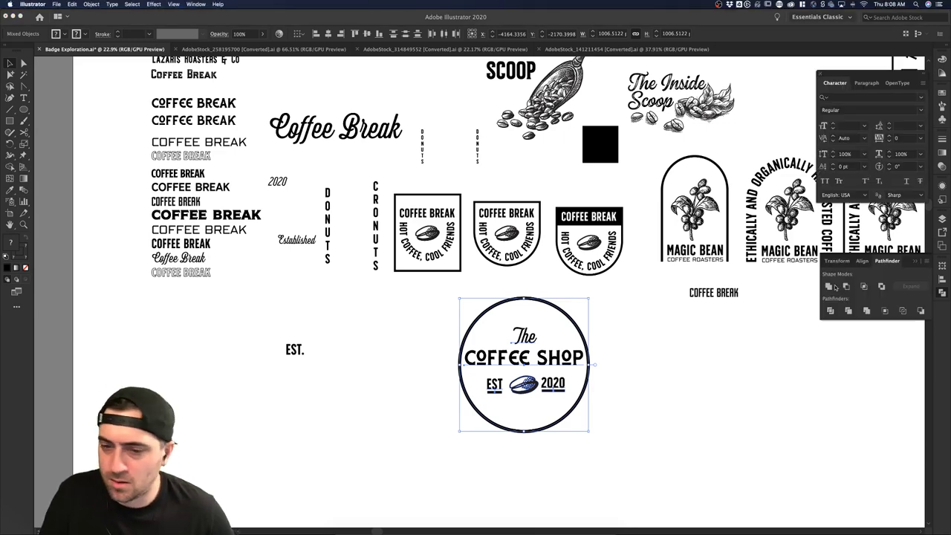
pyautogui.click(692, 378)
pyautogui.scroll(-2, 692, 378)
pyautogui.hscroll(1, 691, 377)
pyautogui.scroll(-2, 550, 301)
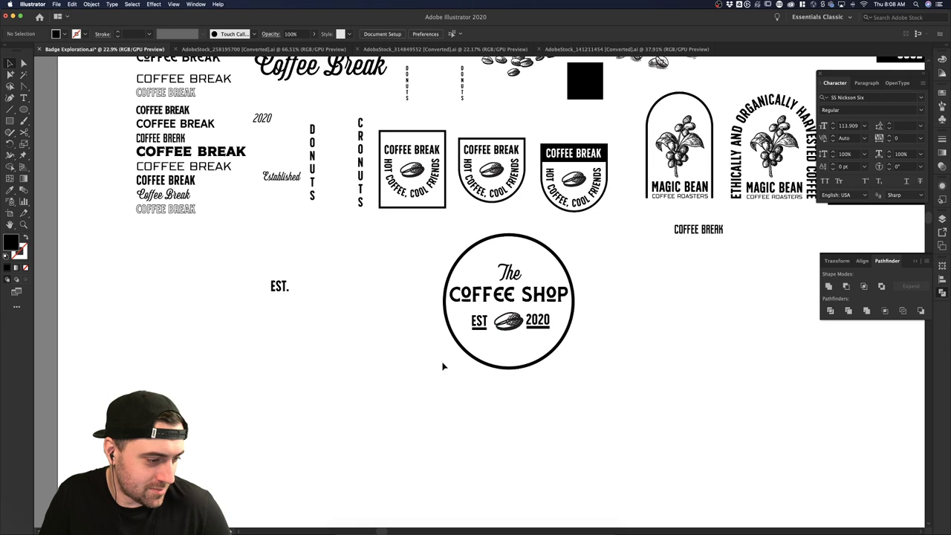
pyautogui.scroll(2, 443, 365)
pyautogui.hscroll(2, 443, 366)
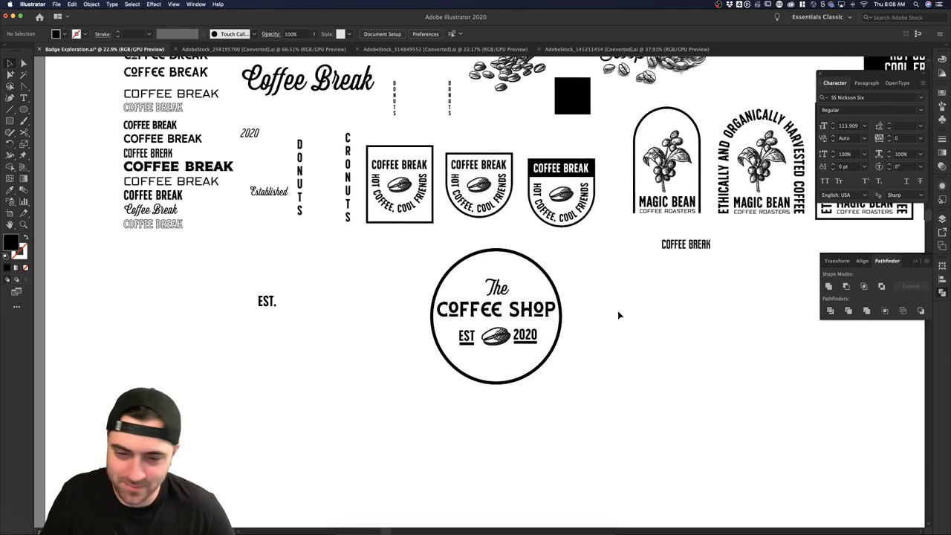
# - Duplicate the complete circular badge and place the copy level with the original, just to its right with a small gap
pyautogui.moveTo(401, 242); pyautogui.dragTo(591, 388)
pyautogui.click(565, 289)
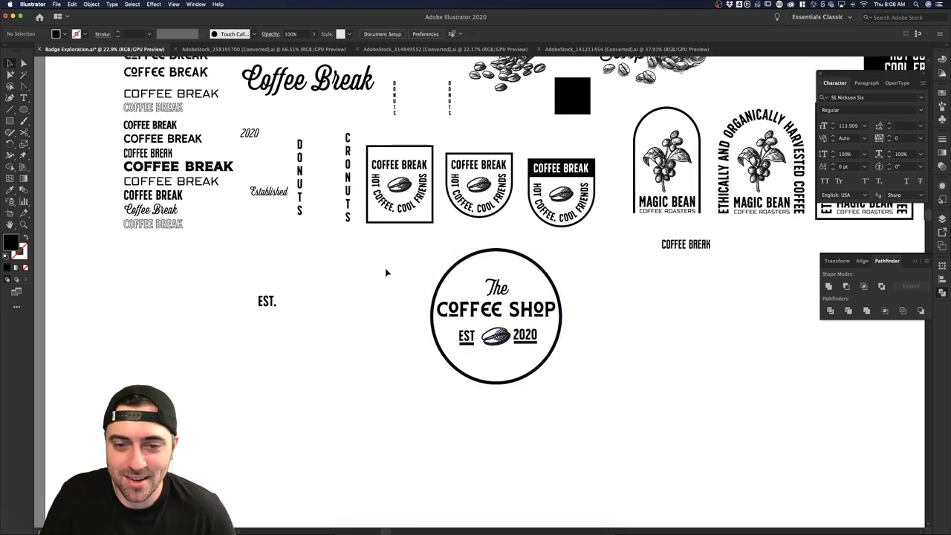
pyautogui.moveTo(386, 272); pyautogui.dragTo(567, 387)
pyautogui.moveTo(533, 343); pyautogui.dragTo(671, 346)
pyautogui.click(743, 320)
# - Move "The" straight up about 41 px in the copied badge to widen the gap above "COFFEE SHOP"
pyautogui.scroll(2, 685, 303)
pyautogui.hscroll(2, 685, 303)
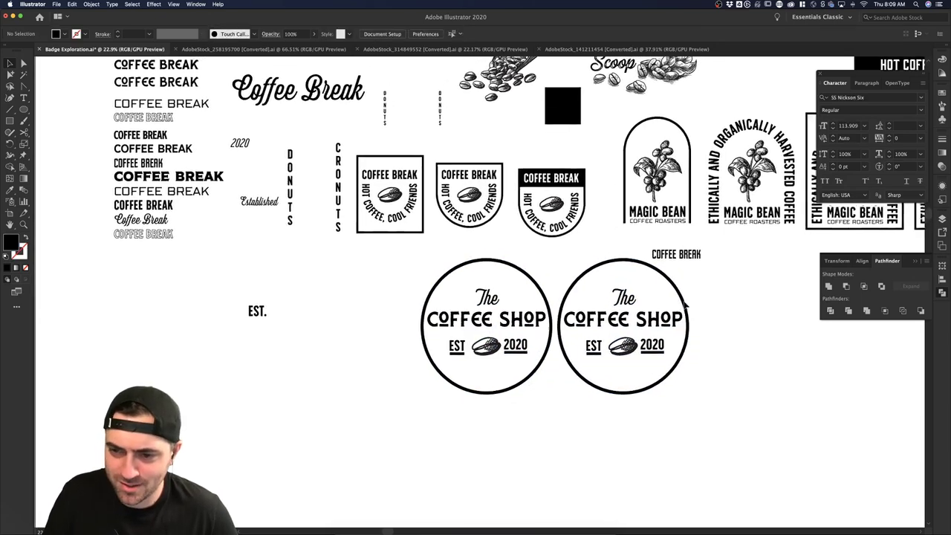
pyautogui.scroll(5, 685, 304)
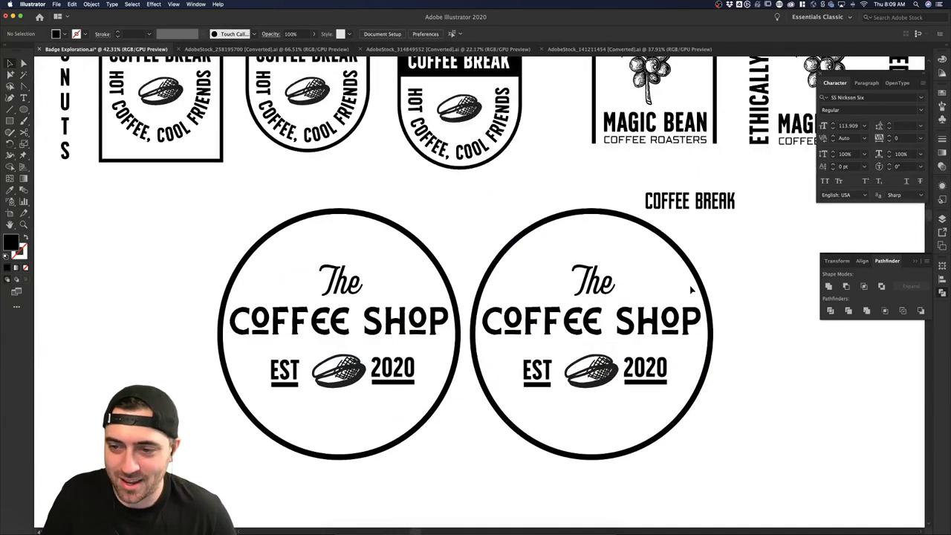
pyautogui.click(694, 294)
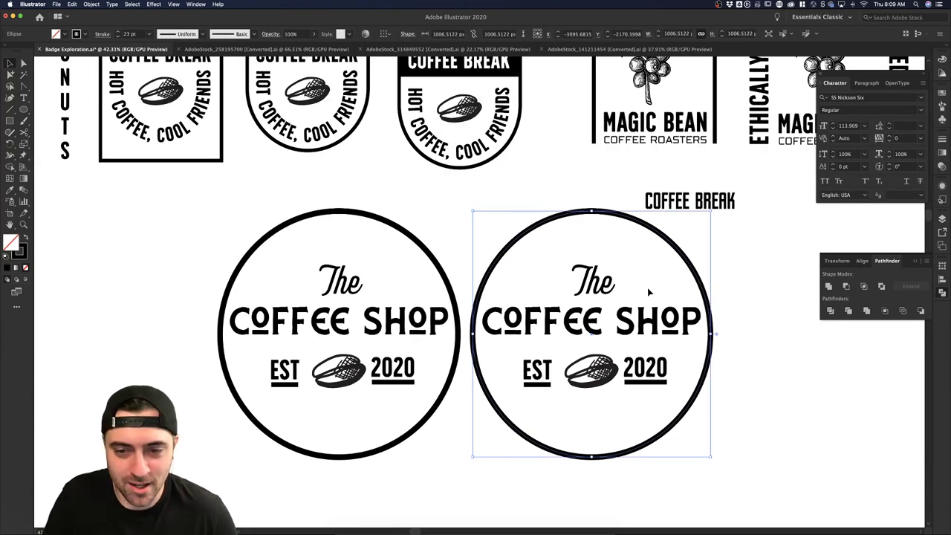
pyautogui.click(617, 290)
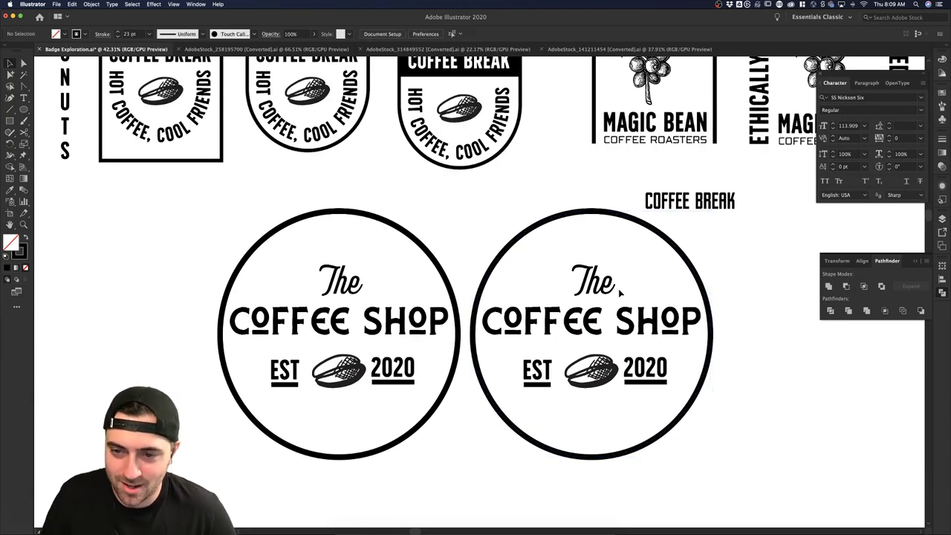
pyautogui.click(613, 292)
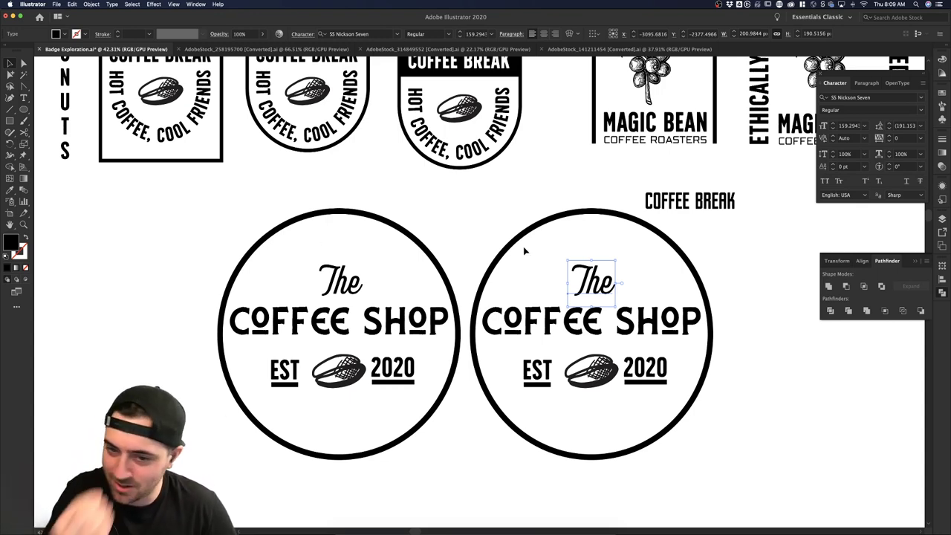
pyautogui.click(526, 265)
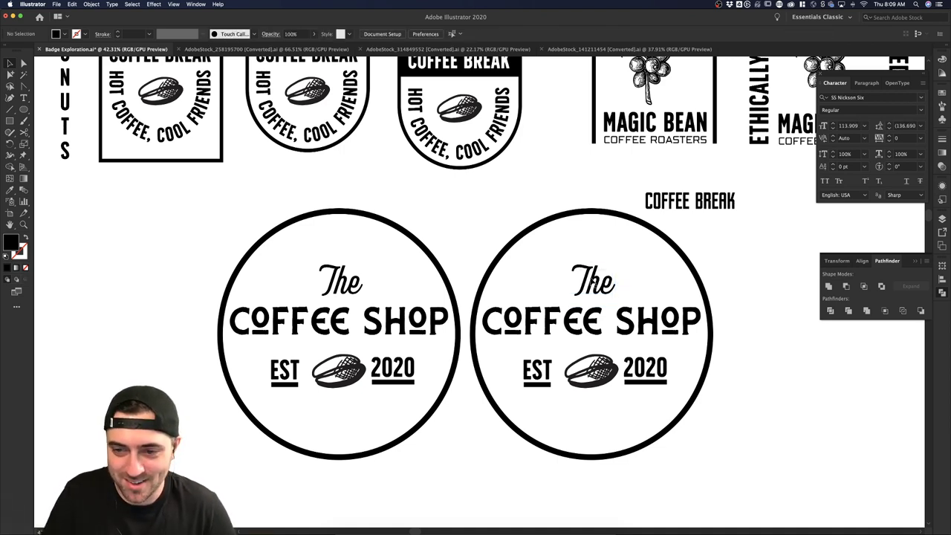
pyautogui.click(614, 279)
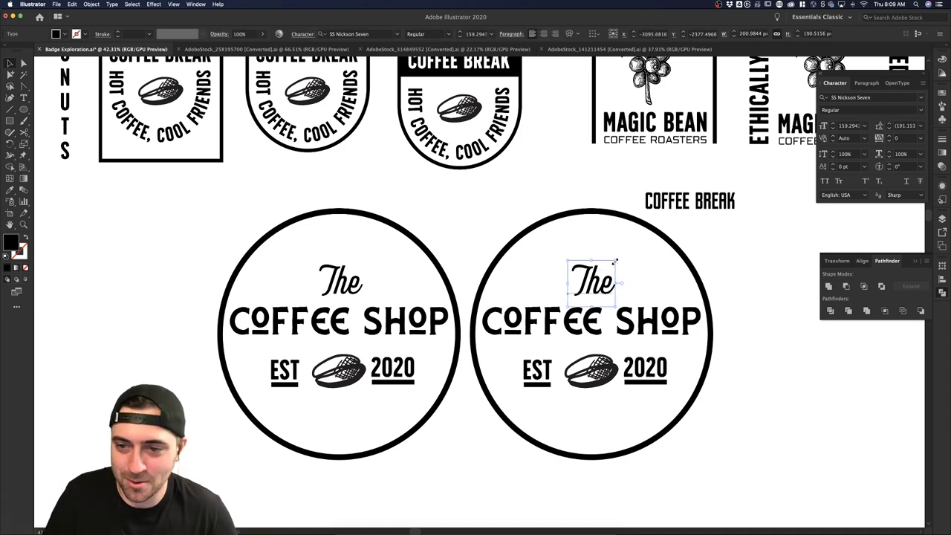
pyautogui.click(645, 265)
pyautogui.moveTo(605, 284); pyautogui.dragTo(606, 274)
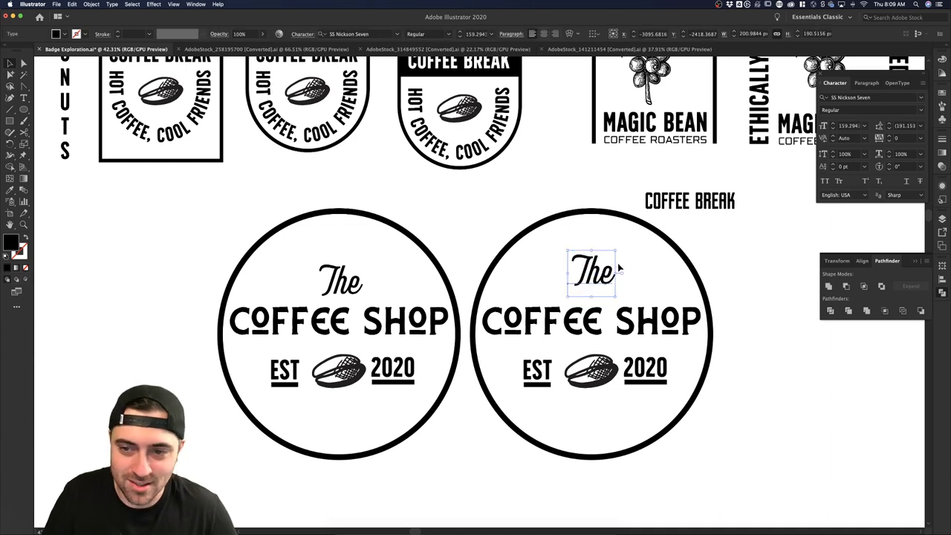
pyautogui.click(628, 269)
pyautogui.click(597, 276)
pyautogui.click(644, 334)
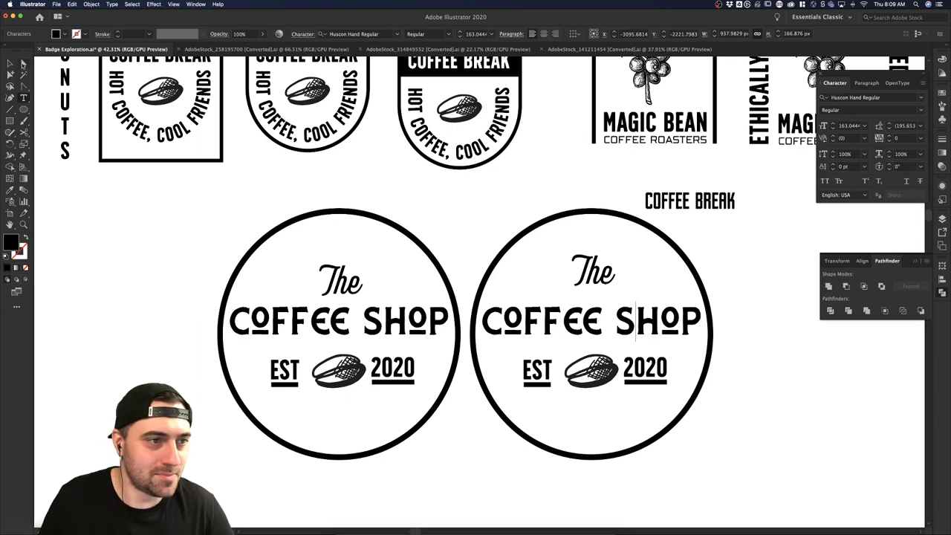
pyautogui.click(10, 64)
pyautogui.moveTo(709, 318); pyautogui.dragTo(834, 318)
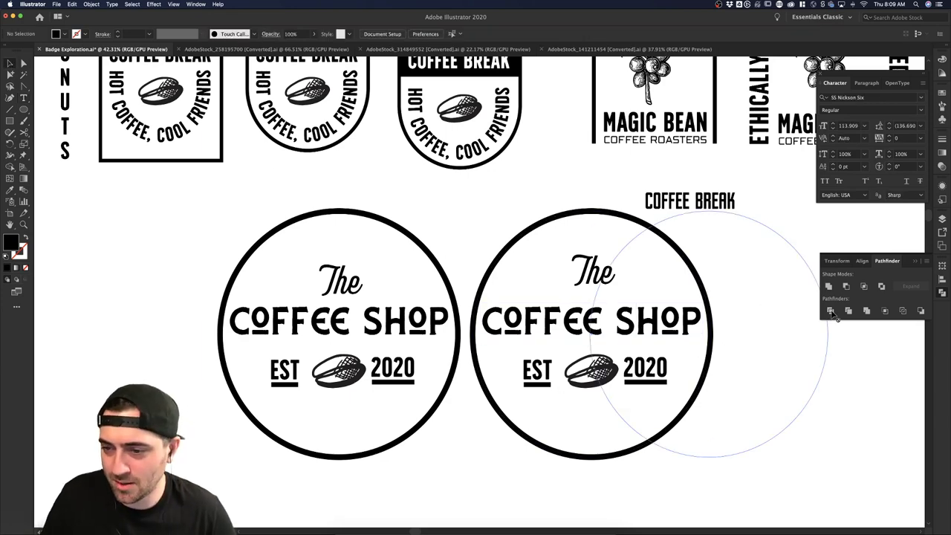
pyautogui.hscroll(4, 788, 372)
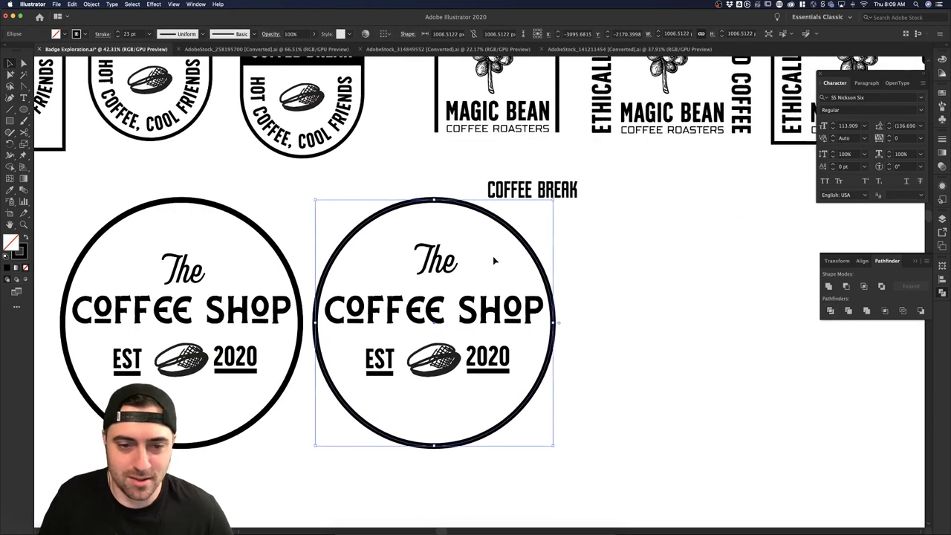
pyautogui.click(540, 310)
pyautogui.keyDown('shift'); pyautogui.click(445, 268); pyautogui.keyUp('shift')
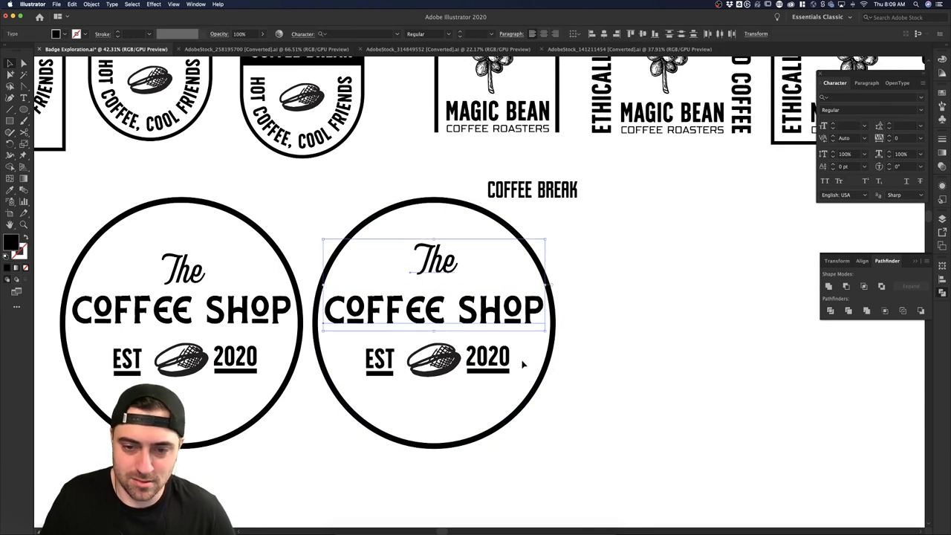
pyautogui.click(633, 346)
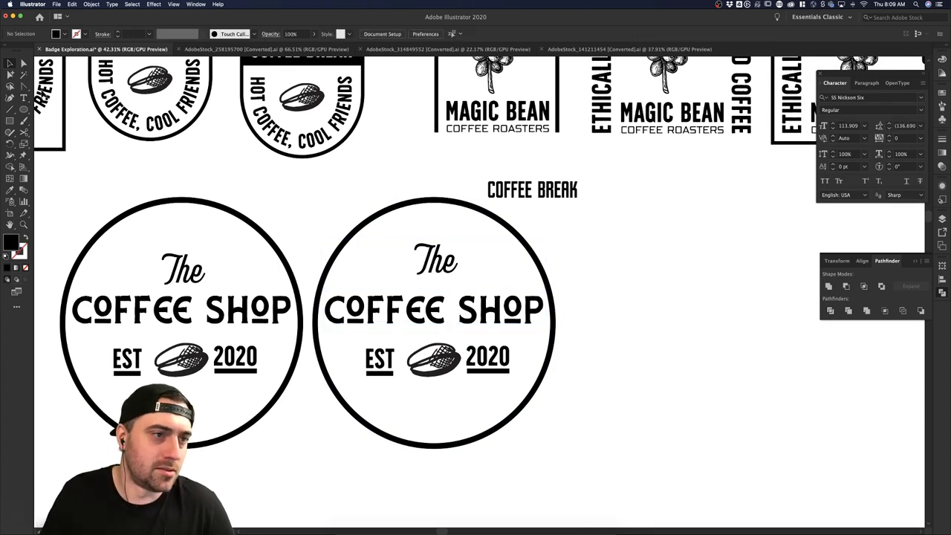
# - Turn the copied badge's circle into a type path and enter "THE COFFEE SHOP" along it
pyautogui.click(23, 97)
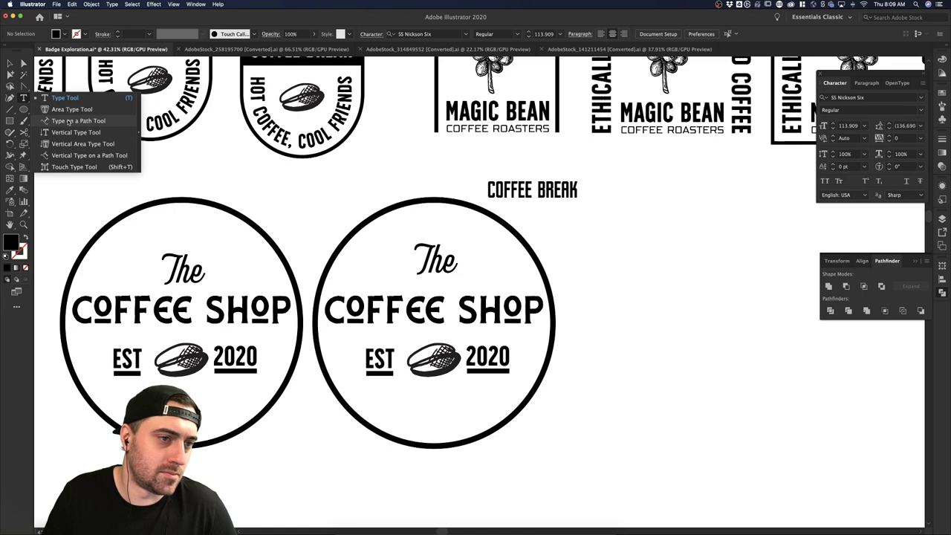
pyautogui.click(68, 122)
pyautogui.click(314, 319)
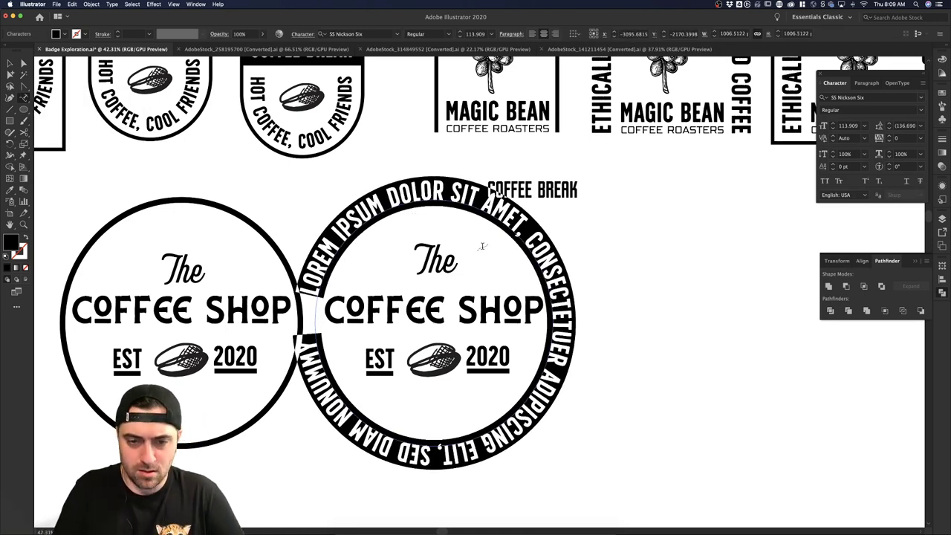
pyautogui.write('THE')
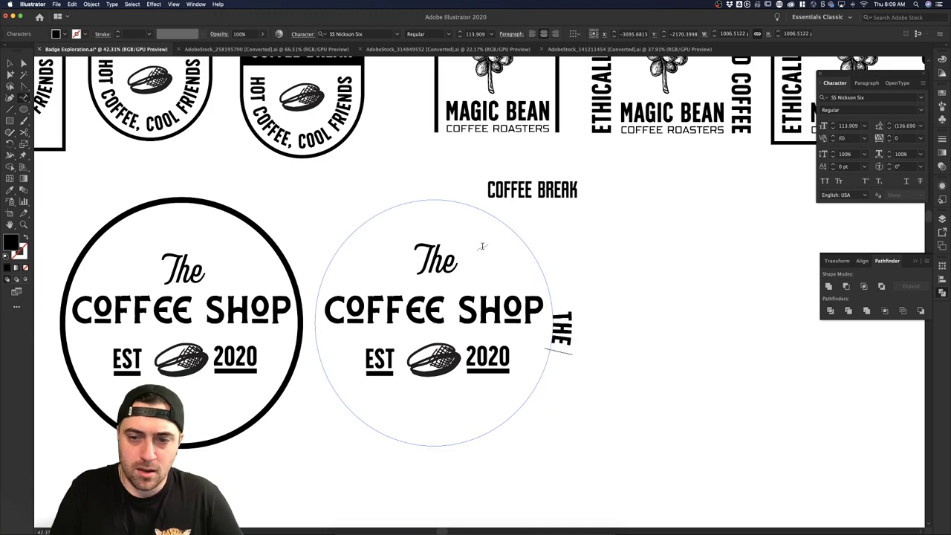
pyautogui.write(' COFFEE SHOP')
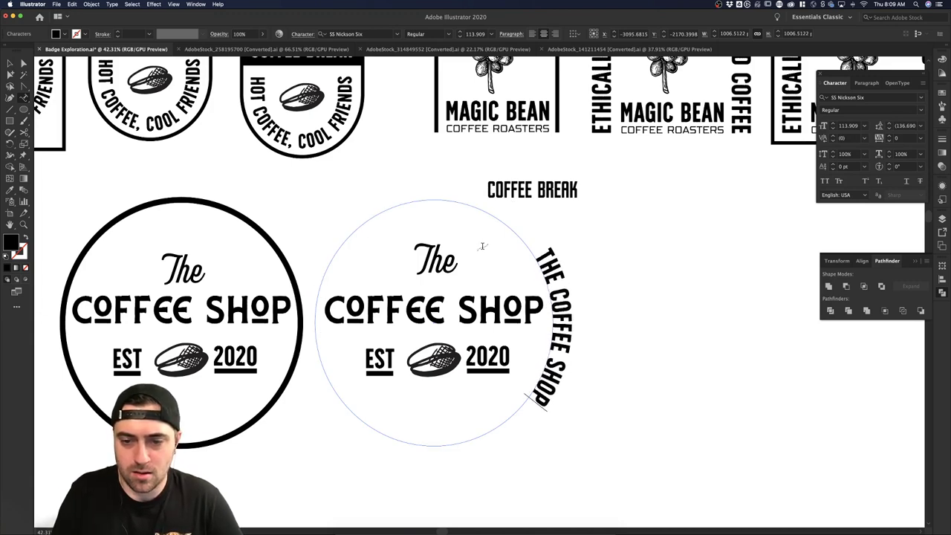
# - Apply the original badge's "COFFEE SHOP" lettering style to all the circular text using the Eyedropper
pyautogui.press('super+a')
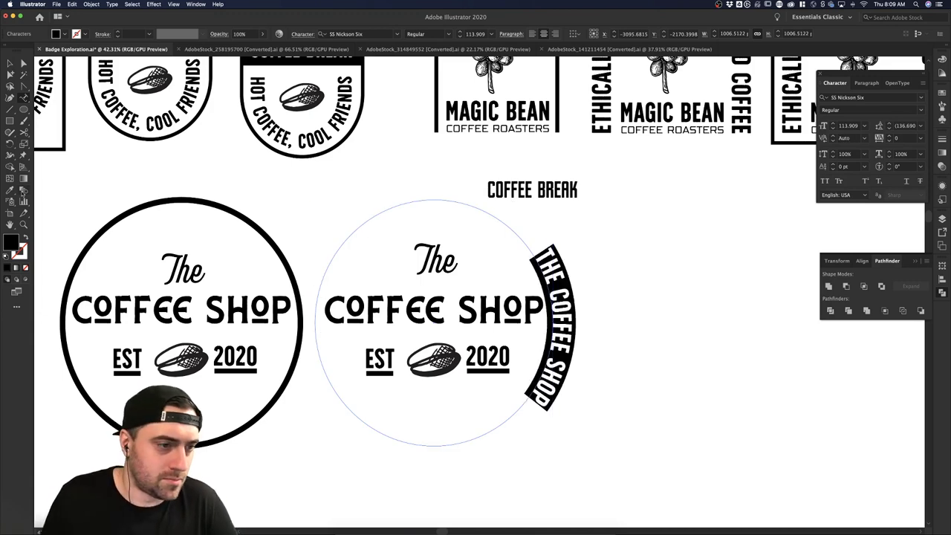
pyautogui.click(9, 190)
pyautogui.click(264, 313)
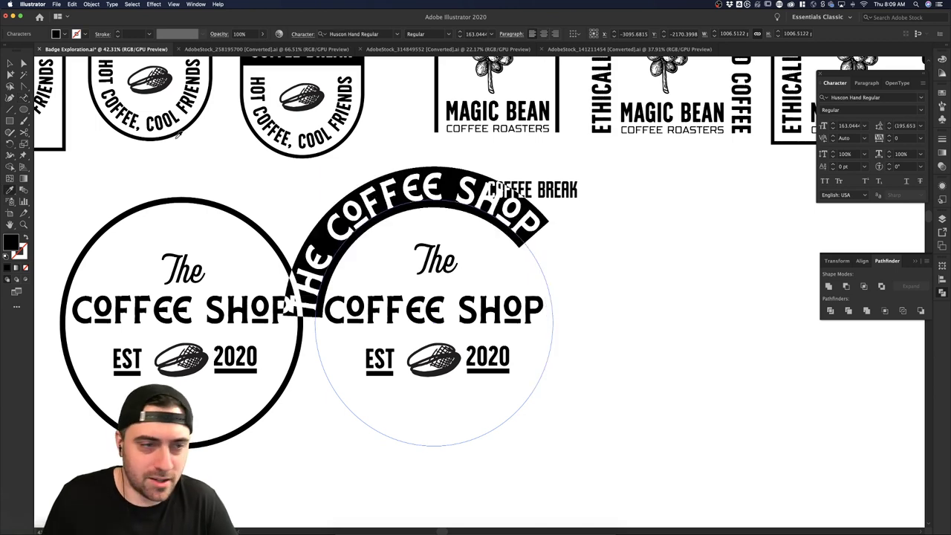
pyautogui.press('v')
pyautogui.click(627, 309)
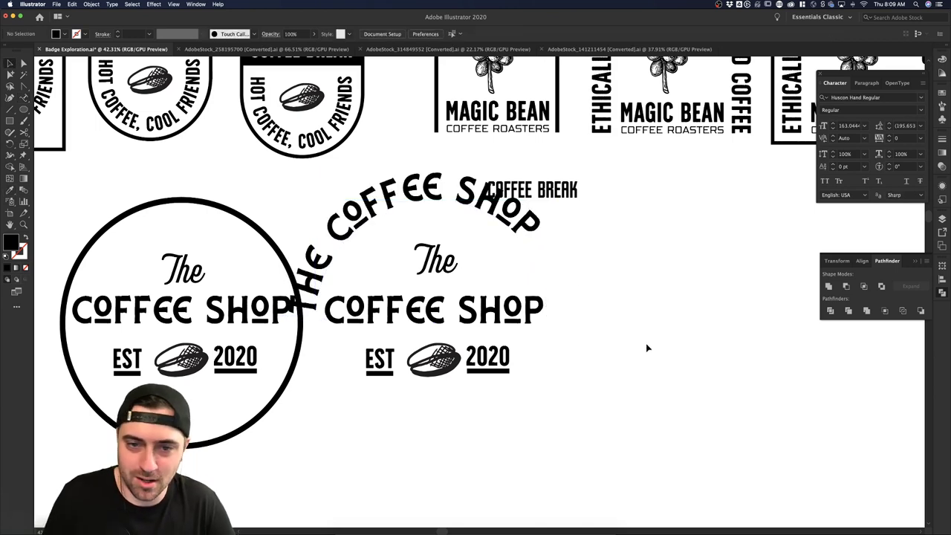
# - Scale the circular "THE COFFEE SHOP" text down about its centre to a circle about 825 px across
pyautogui.click(532, 230)
pyautogui.click(578, 284)
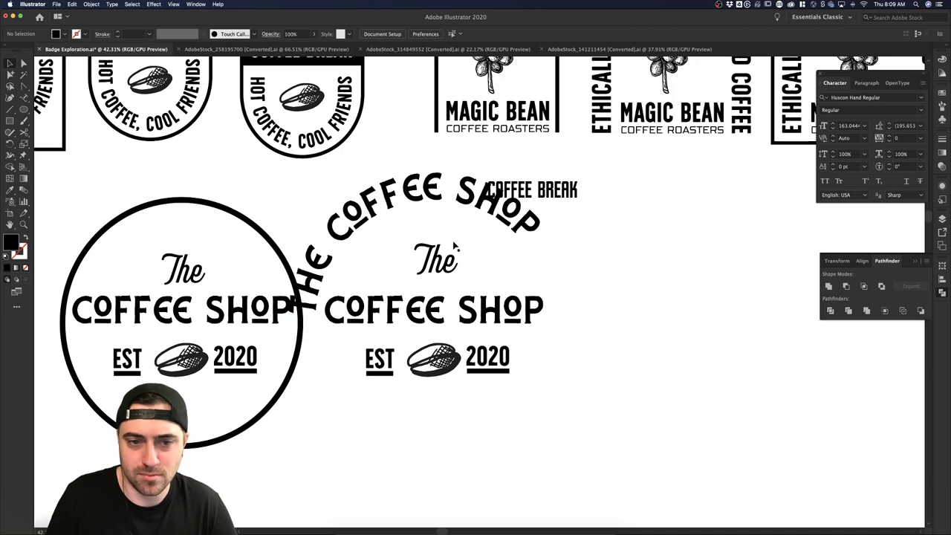
pyautogui.click(480, 215)
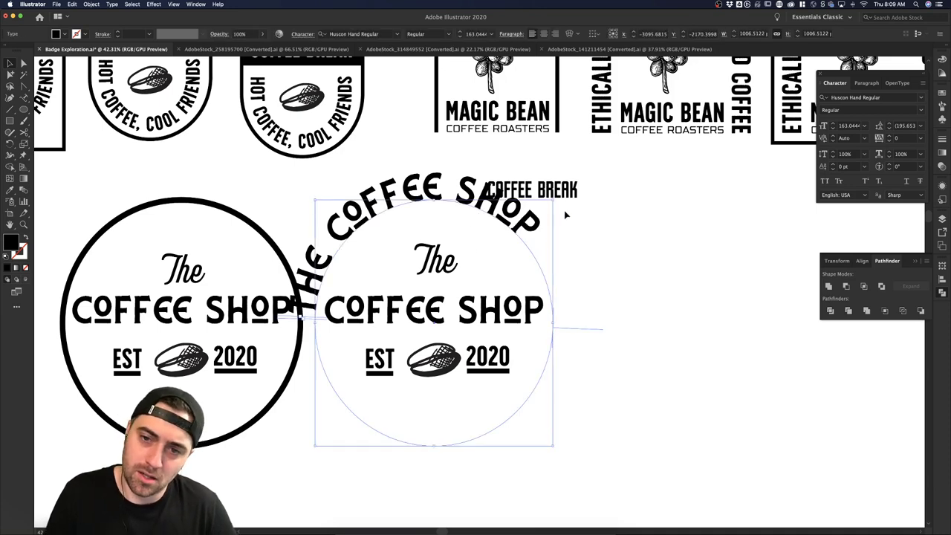
pyautogui.moveTo(559, 199); pyautogui.dragTo(556, 253)
pyautogui.click(631, 302)
# - Replace the straight "COFFEE SHOP" line in the second badge with "HOT COFFEE"
pyautogui.click(540, 311)
pyautogui.click(579, 339)
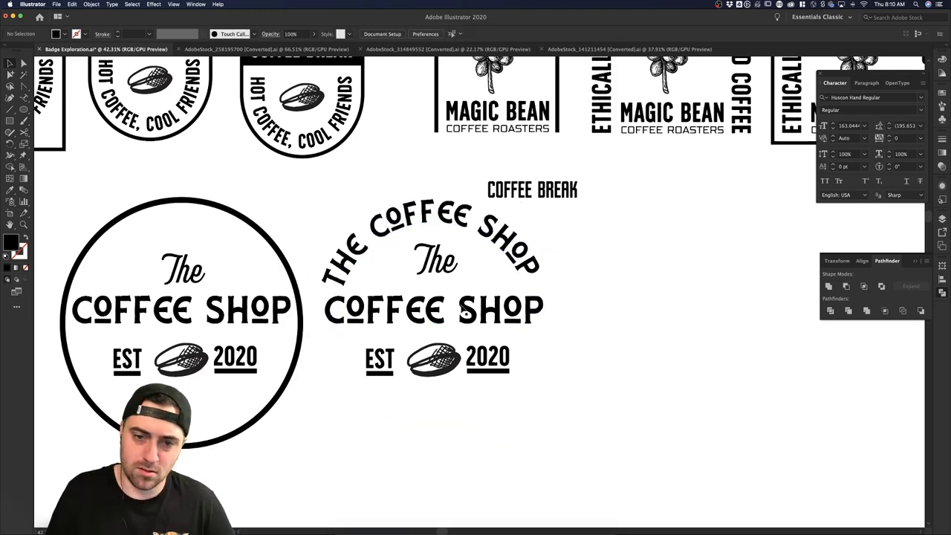
pyautogui.tripleClick(463, 311)
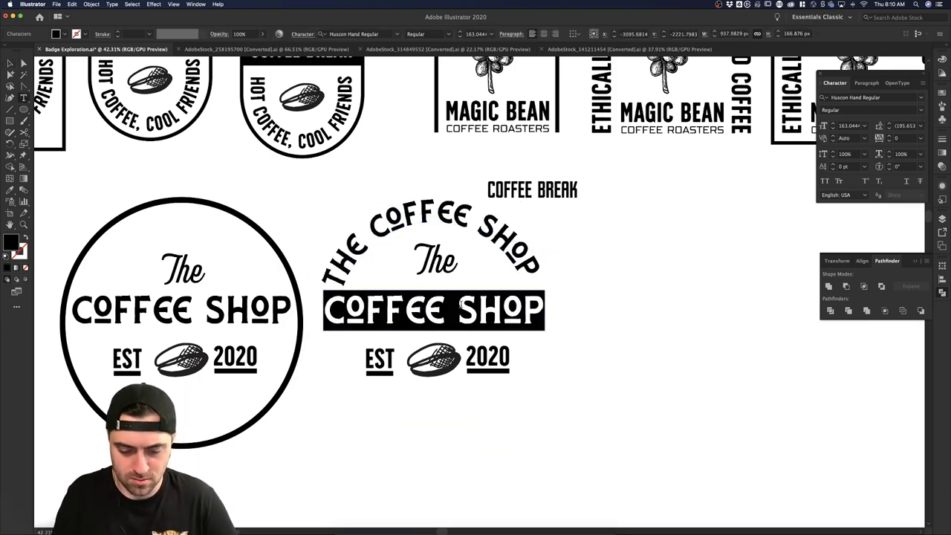
pyautogui.write('HOT COFFEE')
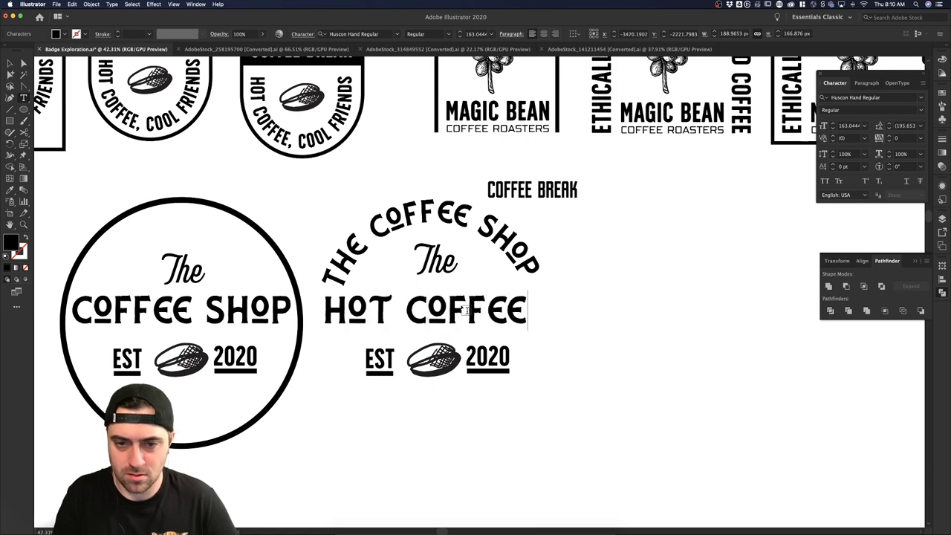
pyautogui.press('Escape')
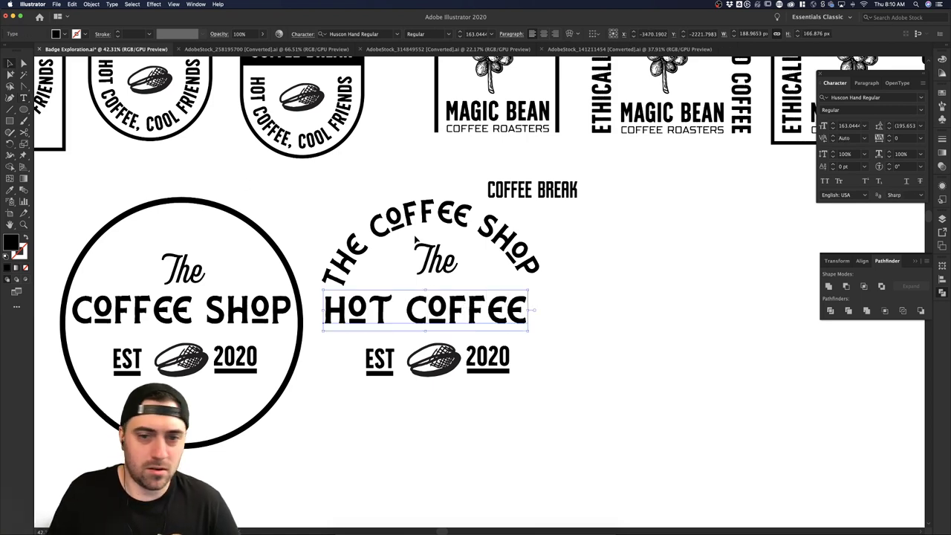
# - Centre the "HOT COFFEE" line horizontally on the circular "THE COFFEE SHOP" text
pyautogui.keyDown('shift'); pyautogui.click(499, 236); pyautogui.keyUp('shift')
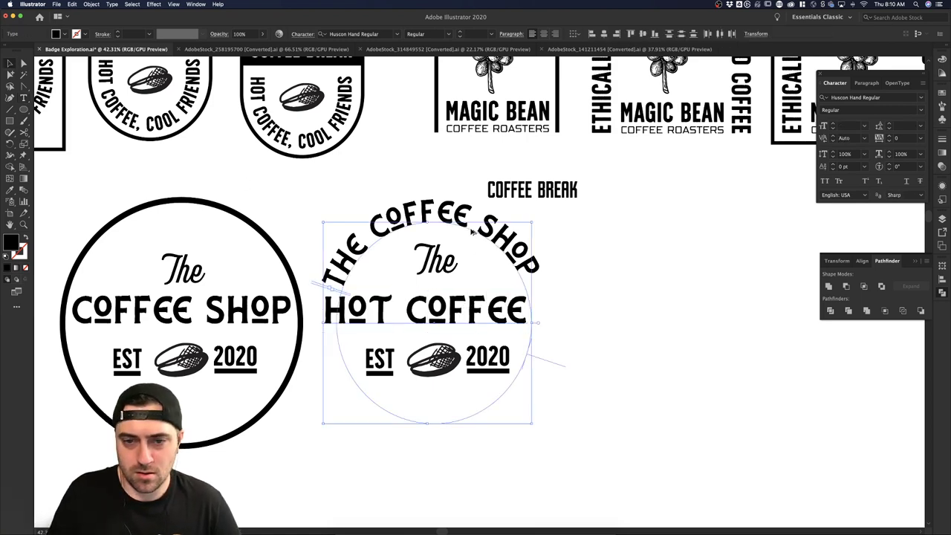
pyautogui.click(606, 34)
pyautogui.click(643, 304)
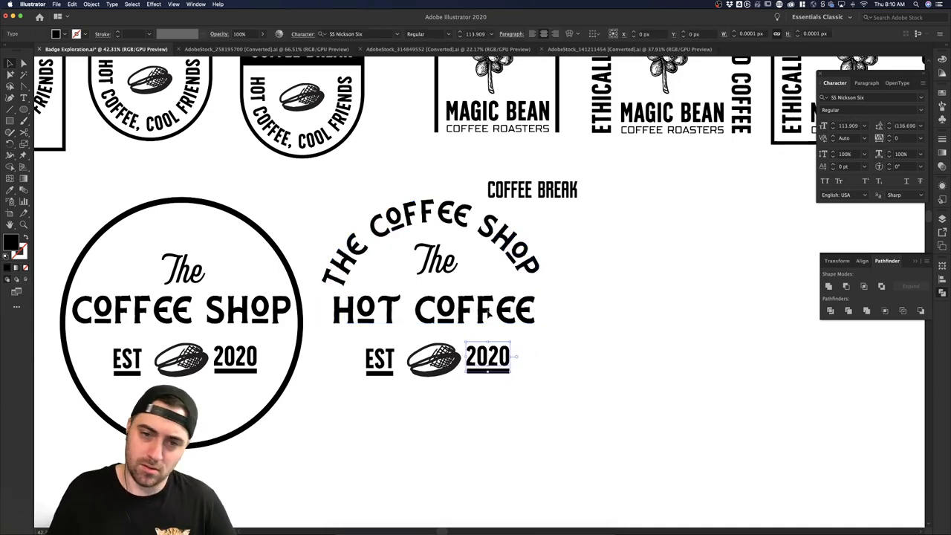
pyautogui.click(479, 237)
pyautogui.click(483, 249)
pyautogui.doubleClick(500, 250)
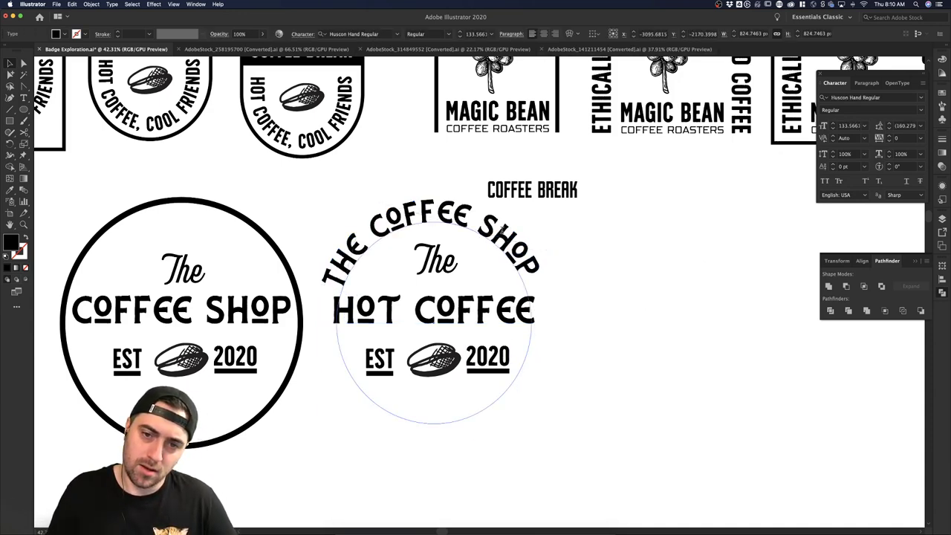
# - Apply the first badge's "2020" lettering style to all of "HOT COFFEE" with the Eyedropper
pyautogui.click(479, 304)
pyautogui.press('super+a')
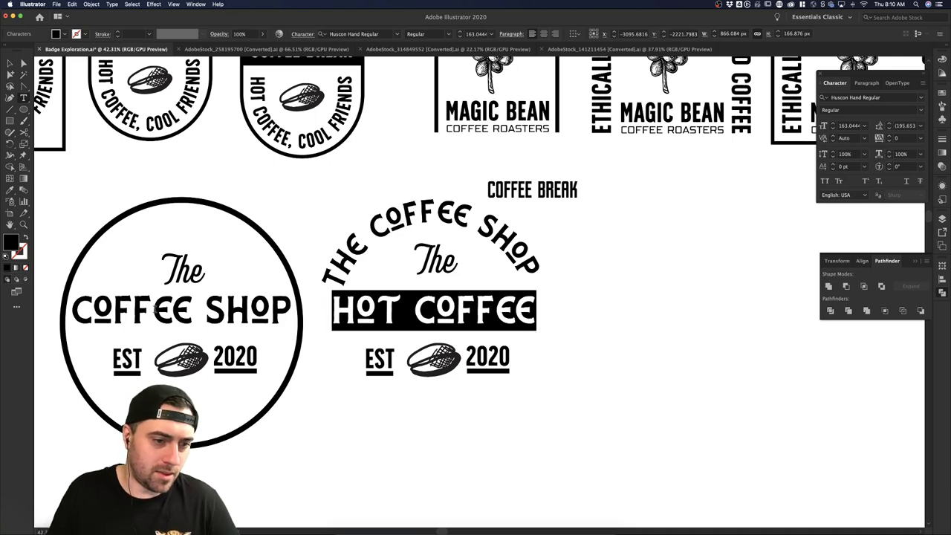
pyautogui.click(10, 190)
pyautogui.click(228, 347)
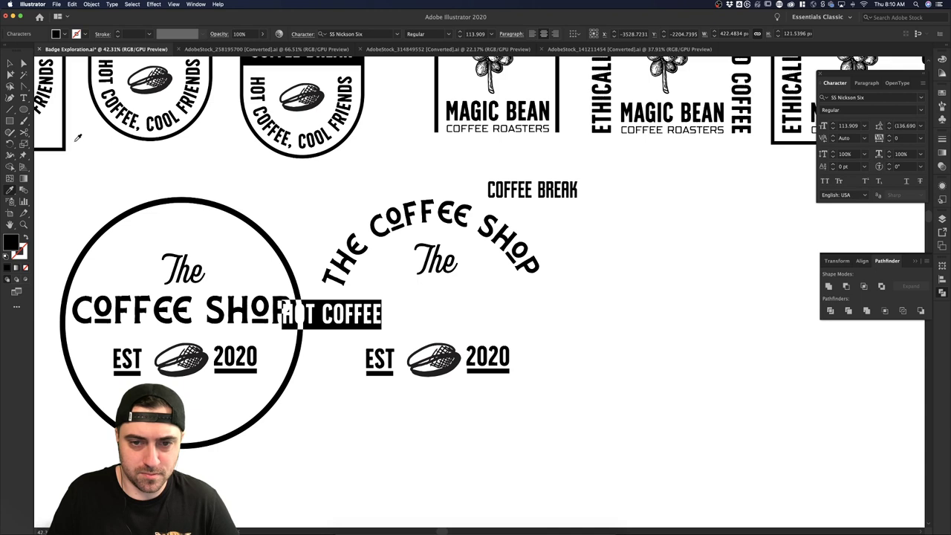
# - Enlarge the restyled "HOT COFFEE" line and centre it horizontally on the circular text again
pyautogui.click(10, 64)
pyautogui.moveTo(377, 321); pyautogui.dragTo(495, 295)
pyautogui.click(483, 230)
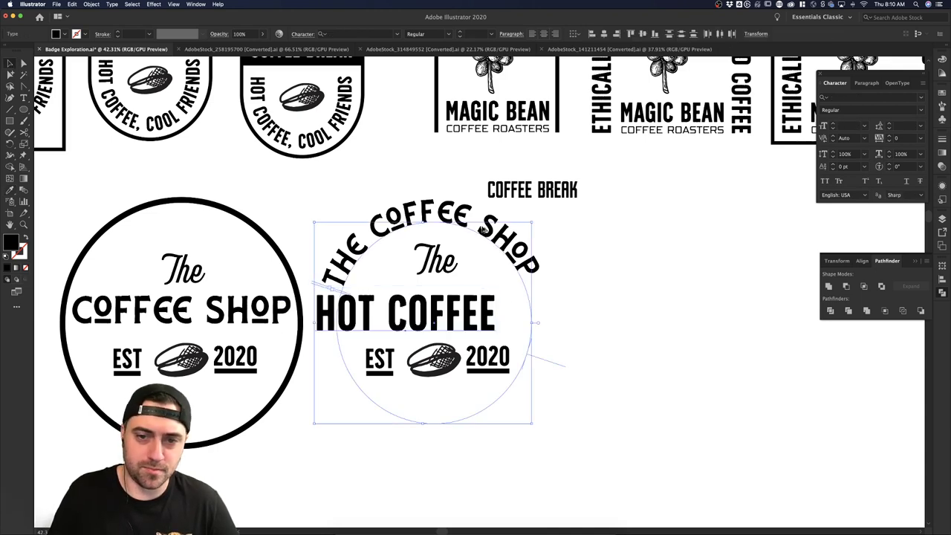
pyautogui.click(555, 34)
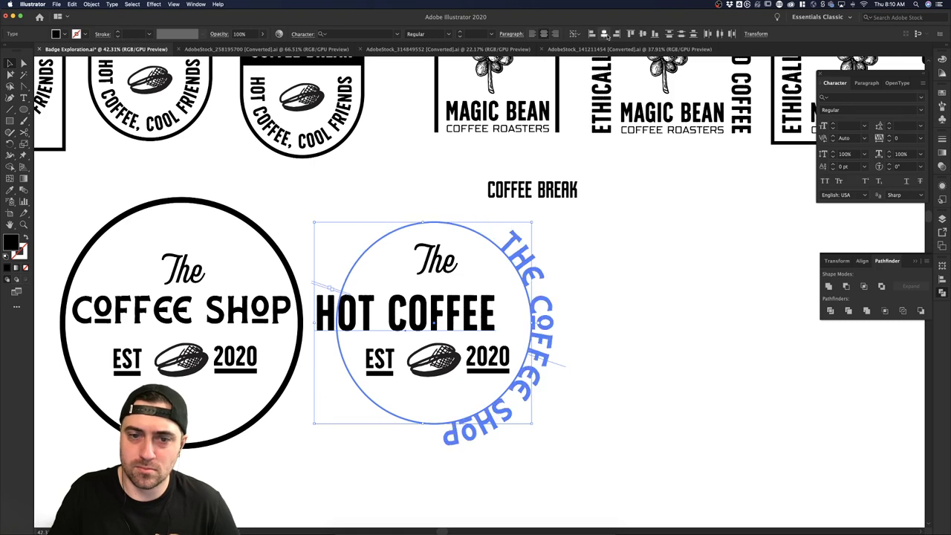
pyautogui.press('super+z')
pyautogui.click(652, 312)
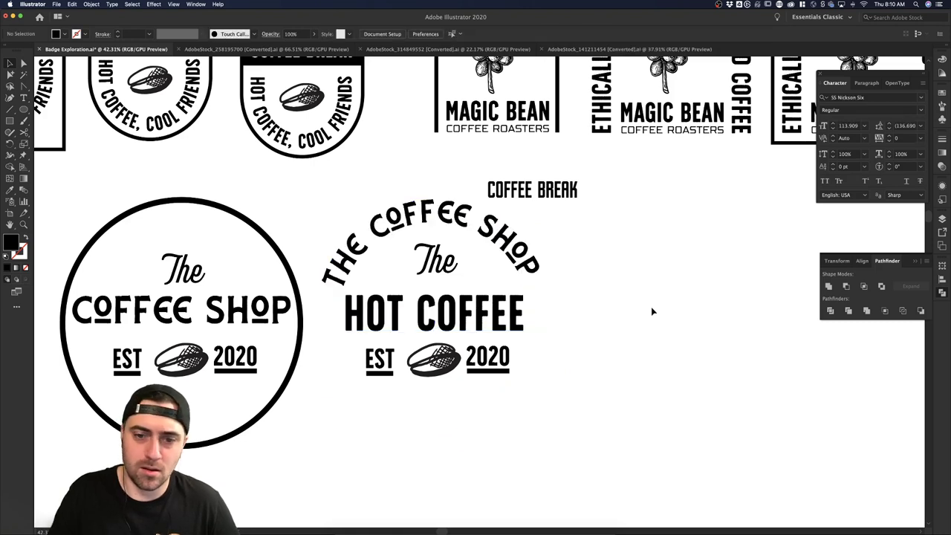
# - Enlarge "HOT COFFEE" from its centre to about 832 px wide and move it slightly down
pyautogui.click(490, 314)
pyautogui.moveTo(526, 290); pyautogui.dragTo(555, 283)
pyautogui.click(592, 363)
pyautogui.scroll(-2, 563, 376)
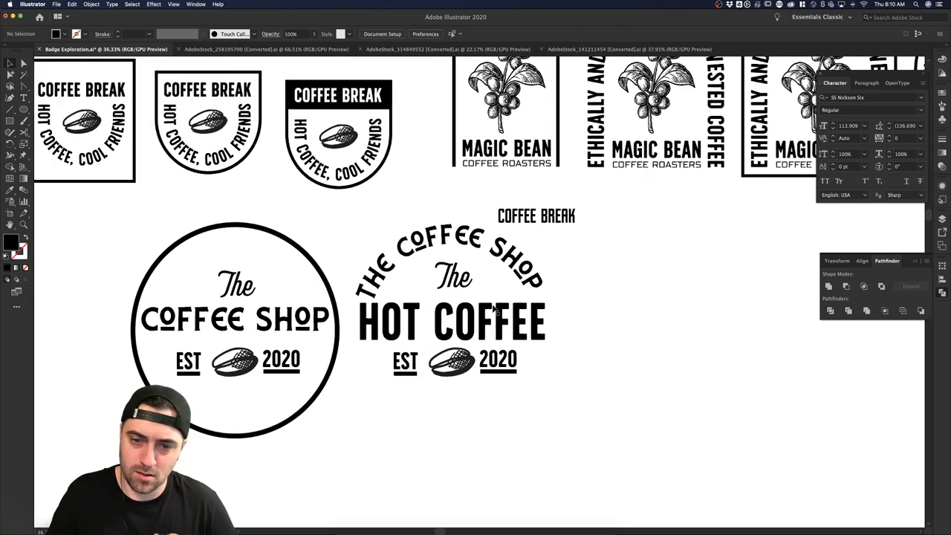
pyautogui.moveTo(494, 310); pyautogui.dragTo(499, 319)
pyautogui.click(574, 330)
pyautogui.click(530, 326)
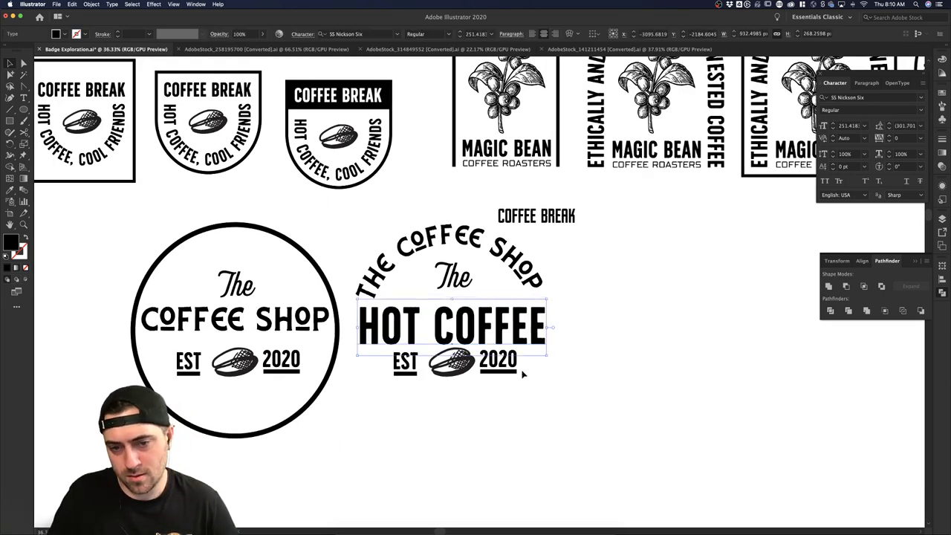
pyautogui.click(502, 385)
pyautogui.click(406, 373)
pyautogui.moveTo(371, 354); pyautogui.dragTo(377, 357)
pyautogui.click(422, 405)
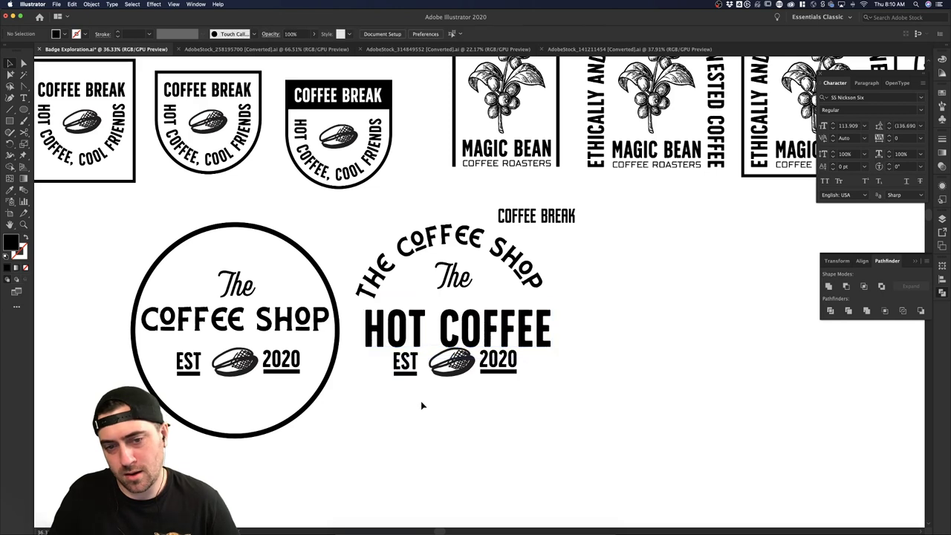
pyautogui.press('super+z')
# - Move the second badge's "EST", bean and "2020" row straight down, well clear of "HOT COFFEE"
pyautogui.moveTo(555, 390); pyautogui.dragTo(368, 363)
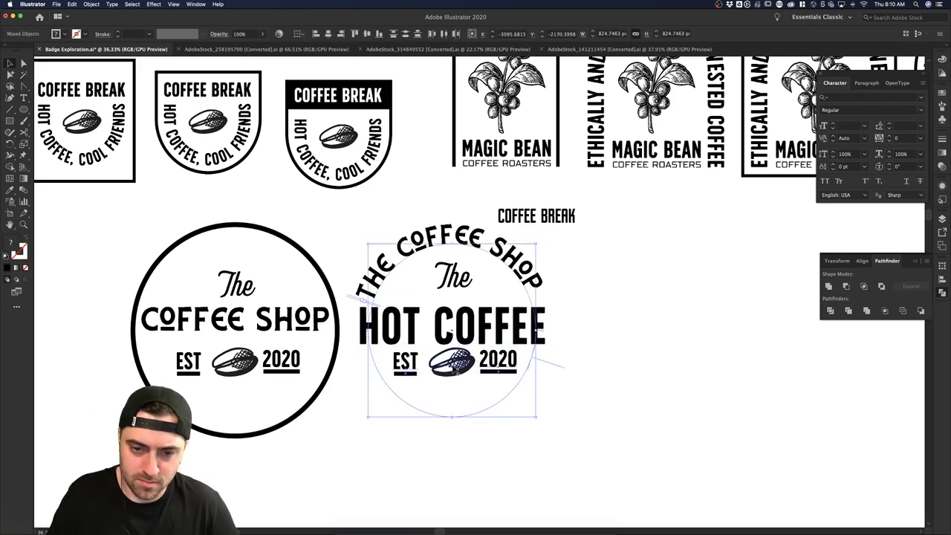
pyautogui.click(494, 360)
pyautogui.moveTo(468, 365); pyautogui.dragTo(469, 455)
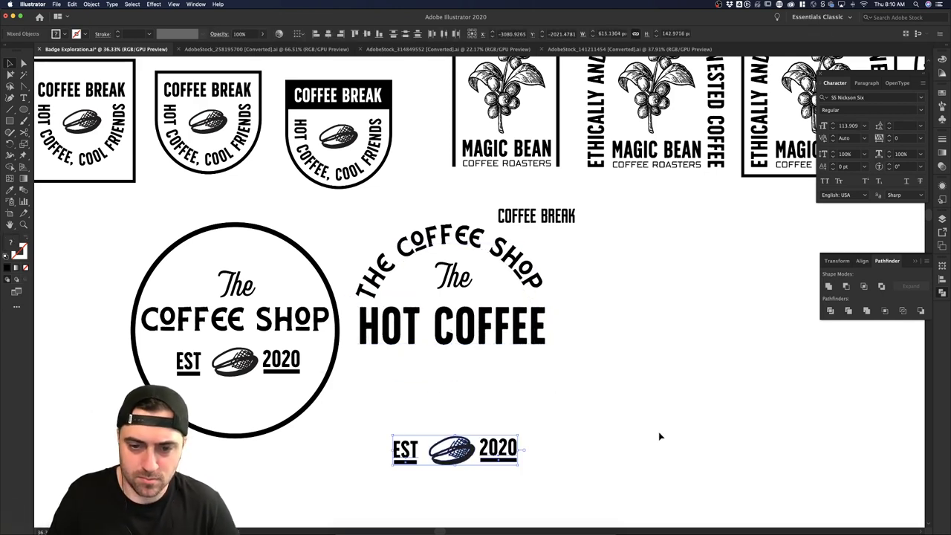
pyautogui.click(660, 437)
pyautogui.click(607, 348)
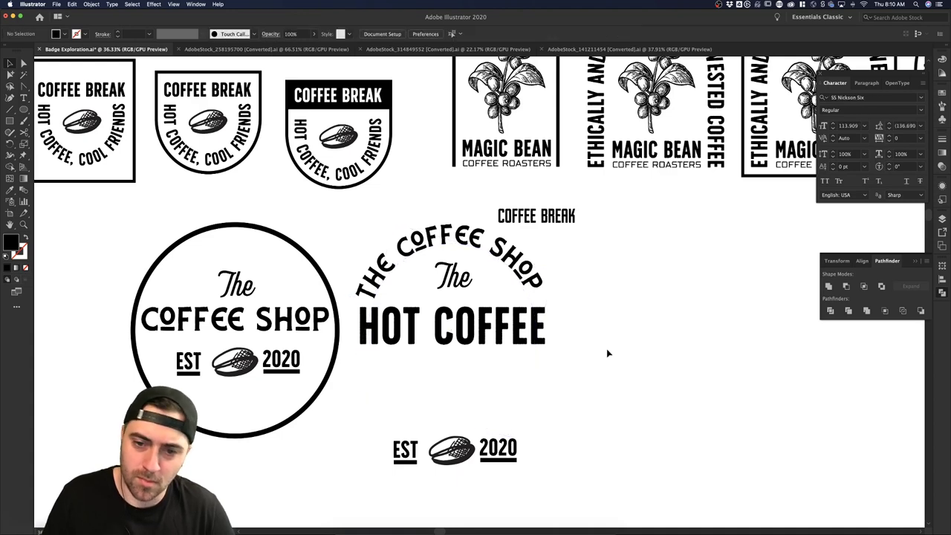
# - Shift the circular text, "The" and "HOT COFFEE" together slightly to the right, away from the first badge
pyautogui.click(456, 259)
pyautogui.moveTo(481, 257); pyautogui.dragTo(497, 257)
pyautogui.click(633, 275)
# - Replace the script word "The" in the second badge with "Free Wifi"
pyautogui.click(476, 285)
pyautogui.doubleClick(476, 285)
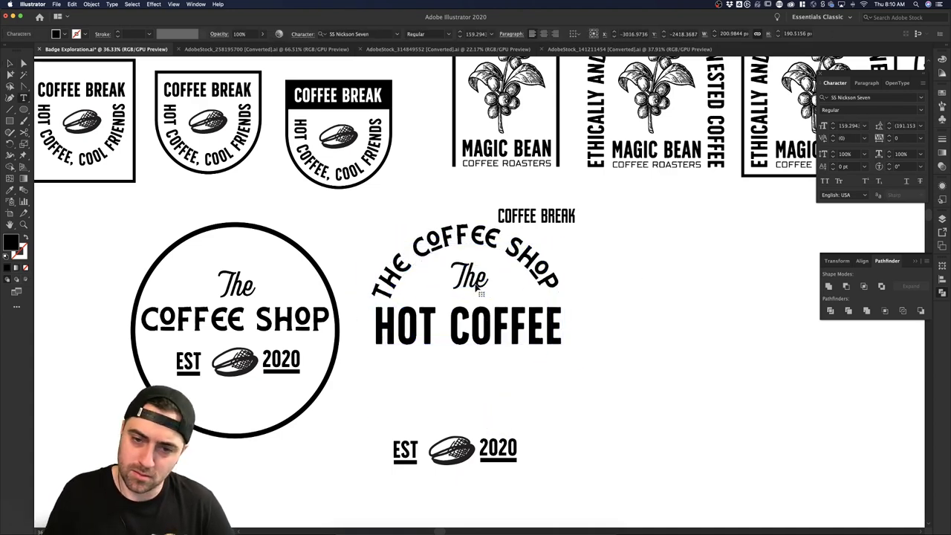
pyautogui.press('super+a')
pyautogui.write('Fre')
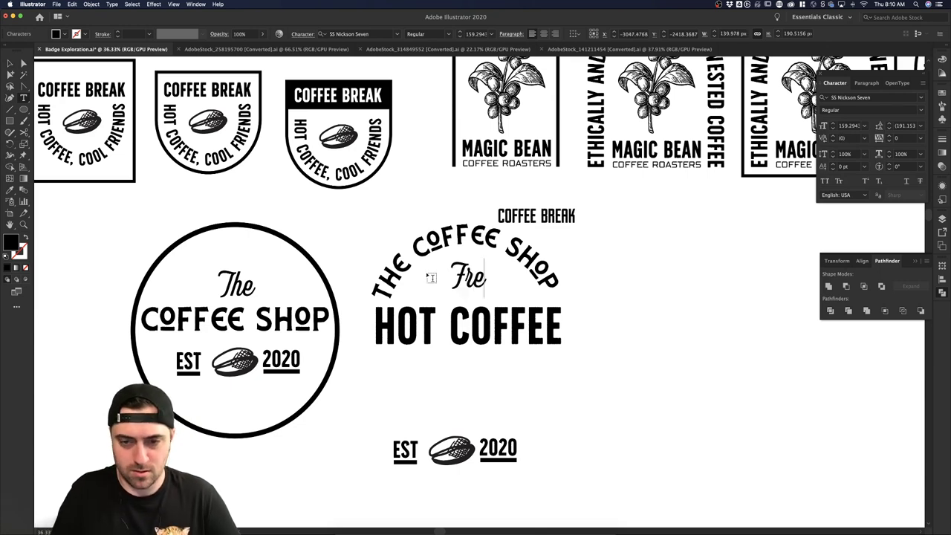
pyautogui.write('e Wifi')
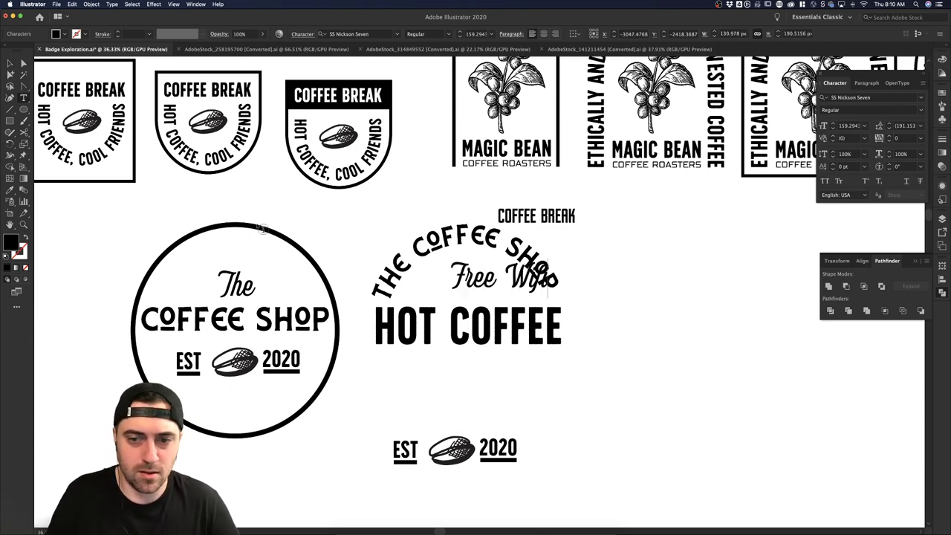
pyautogui.click(9, 64)
pyautogui.click(688, 366)
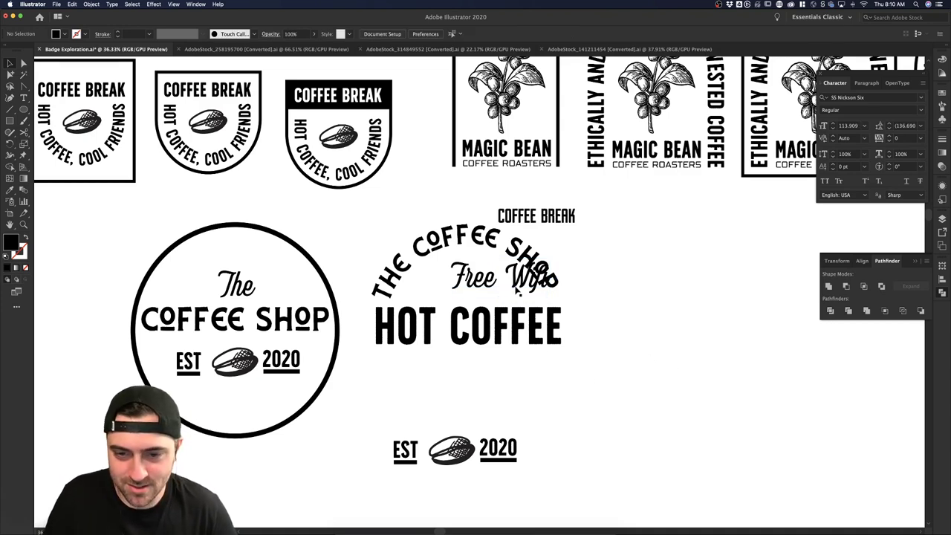
# - Place "Free Wifi" directly below "HOT COFFEE" and centre it horizontally on that line
pyautogui.moveTo(518, 291); pyautogui.dragTo(479, 377)
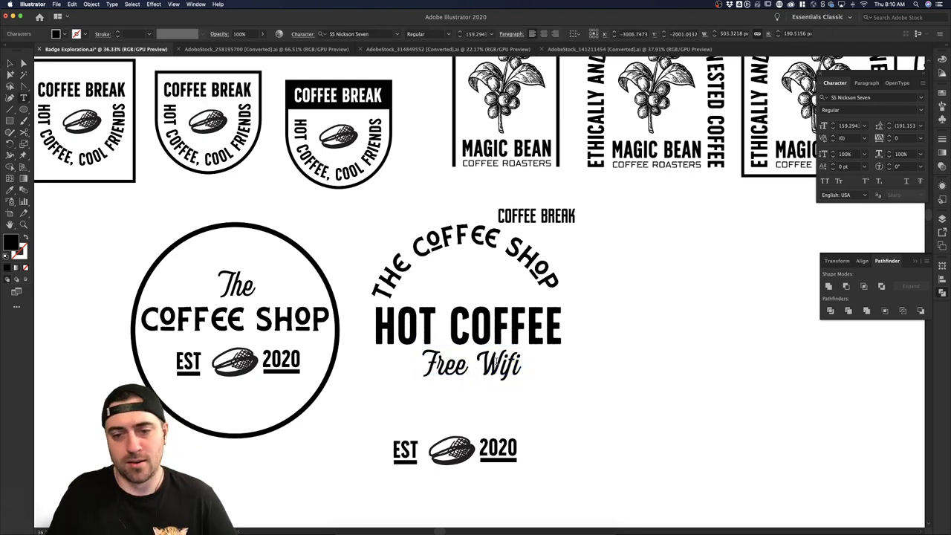
pyautogui.click(10, 64)
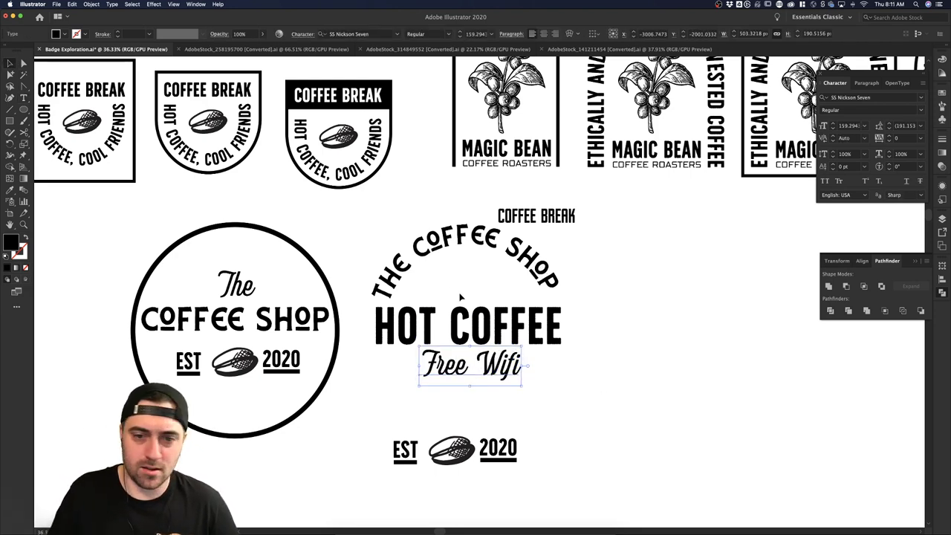
pyautogui.keyDown('shift'); pyautogui.click(481, 328); pyautogui.keyUp('shift')
pyautogui.click(493, 327)
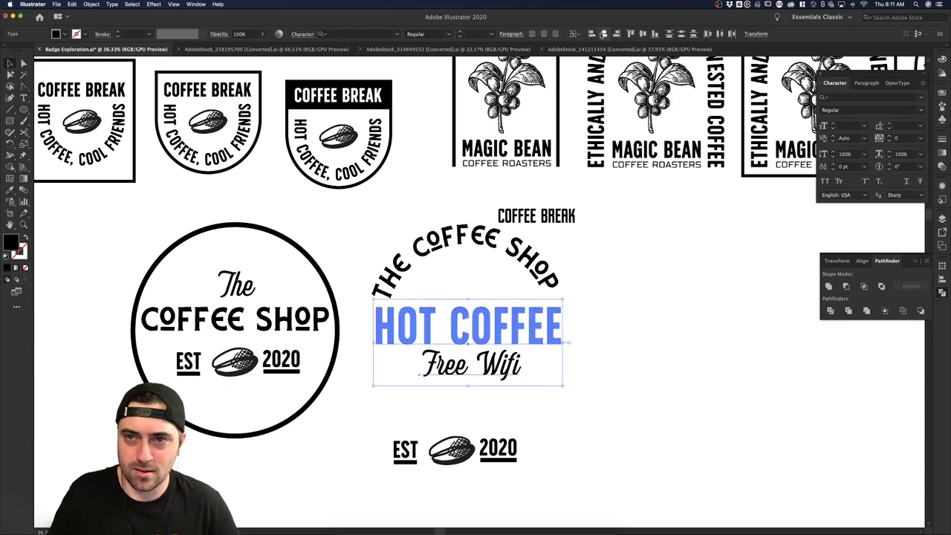
pyautogui.click(694, 324)
# - Nudge "Free Wifi" straight down a little to widen the gap below "HOT COFFEE"
pyautogui.click(528, 344)
pyautogui.click(517, 367)
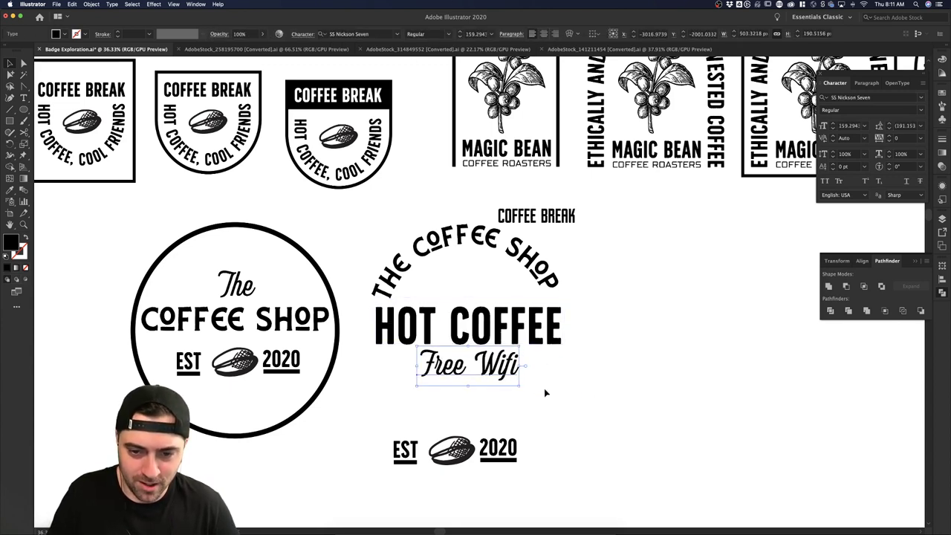
pyautogui.click(544, 388)
pyautogui.moveTo(512, 368); pyautogui.dragTo(511, 372)
pyautogui.click(548, 380)
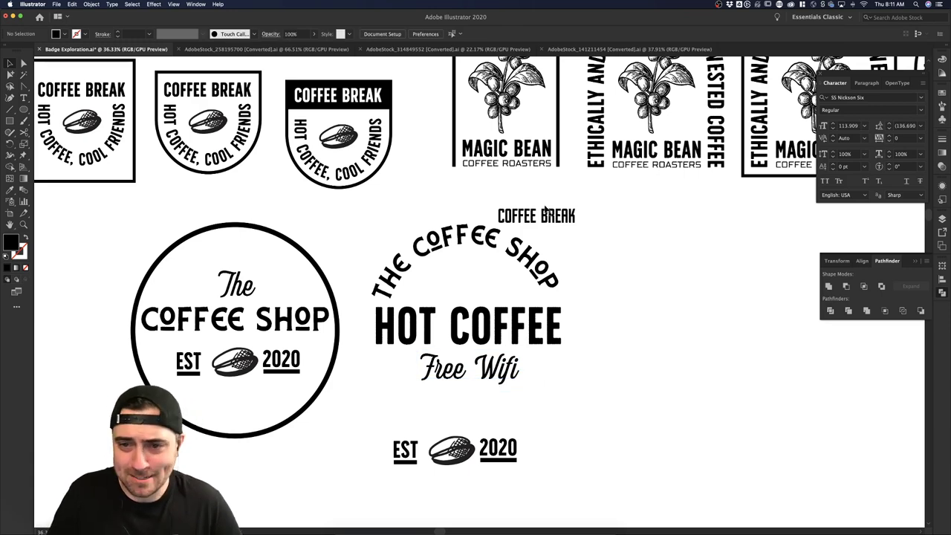
# - Move the loose "COFFEE BREAK" text and the "EST", bean and "2020" row out to the right of the second badge
pyautogui.moveTo(547, 212); pyautogui.dragTo(630, 206)
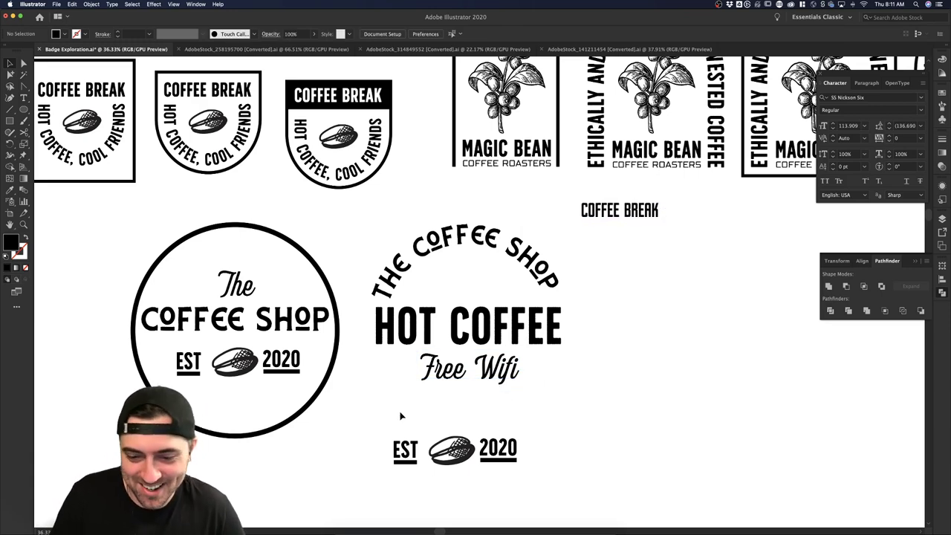
pyautogui.moveTo(378, 415); pyautogui.dragTo(599, 490)
pyautogui.scroll(-2, 577, 483)
pyautogui.scroll(-3, 563, 481)
pyautogui.click(556, 410)
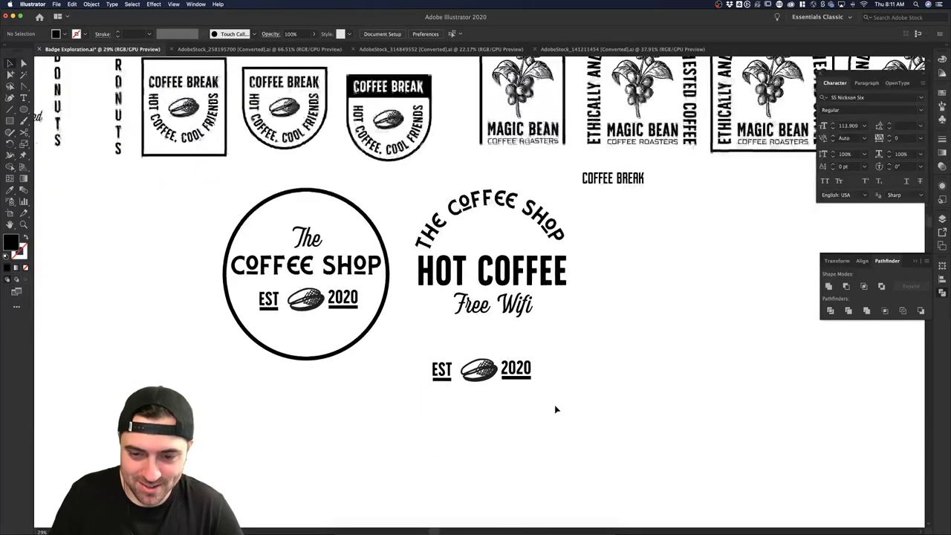
pyautogui.moveTo(466, 368); pyautogui.dragTo(667, 219)
pyautogui.click(565, 321)
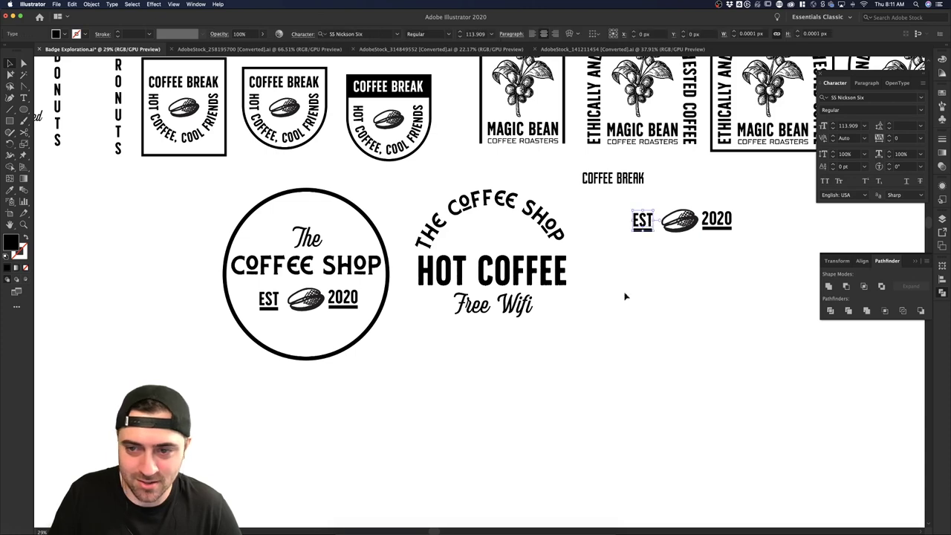
# - Move the circular text, "HOT COFFEE" and "Free Wifi" together slightly down beside the first badge
pyautogui.click(517, 306)
pyautogui.keyDown('shift'); pyautogui.click(510, 206); pyautogui.keyUp('shift')
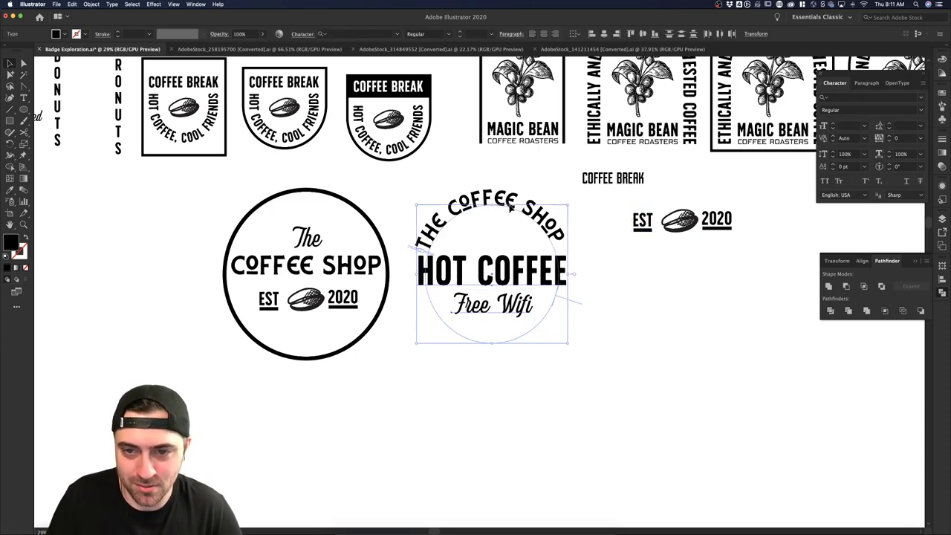
pyautogui.moveTo(522, 213); pyautogui.dragTo(523, 223)
pyautogui.click(652, 296)
pyautogui.click(539, 245)
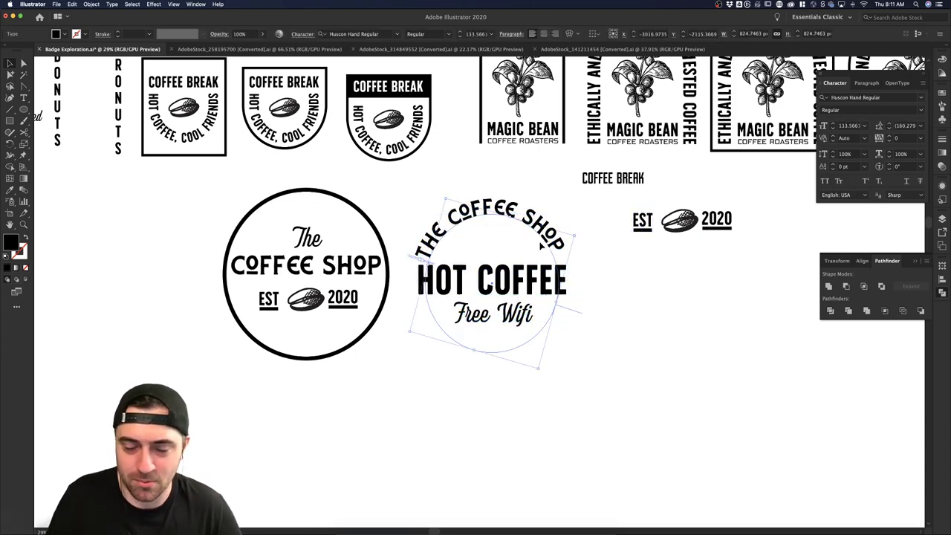
pyautogui.click(513, 197)
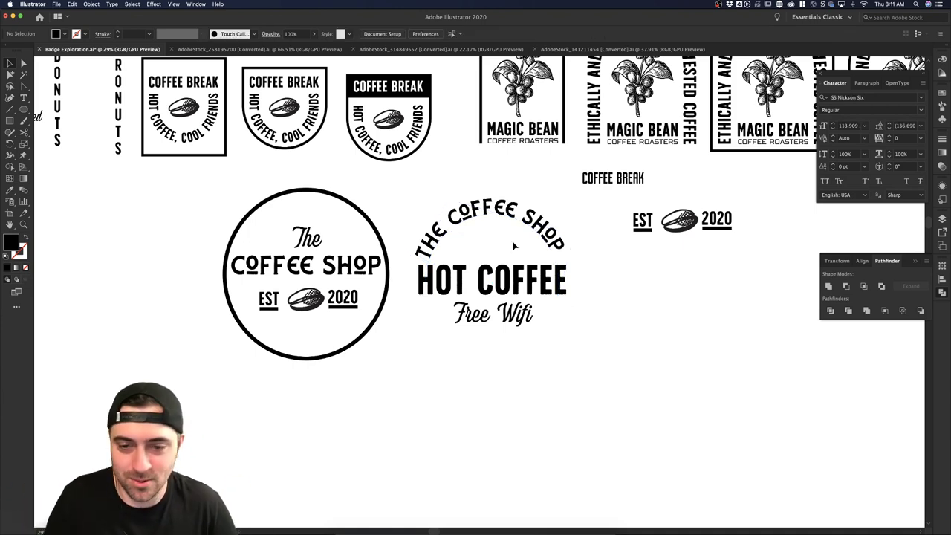
# - Rotate the curved "THE COFFEE SHOP" text slightly clockwise so it sits level above "HOT COFFEE"
pyautogui.click(539, 233)
pyautogui.click(598, 287)
pyautogui.click(563, 292)
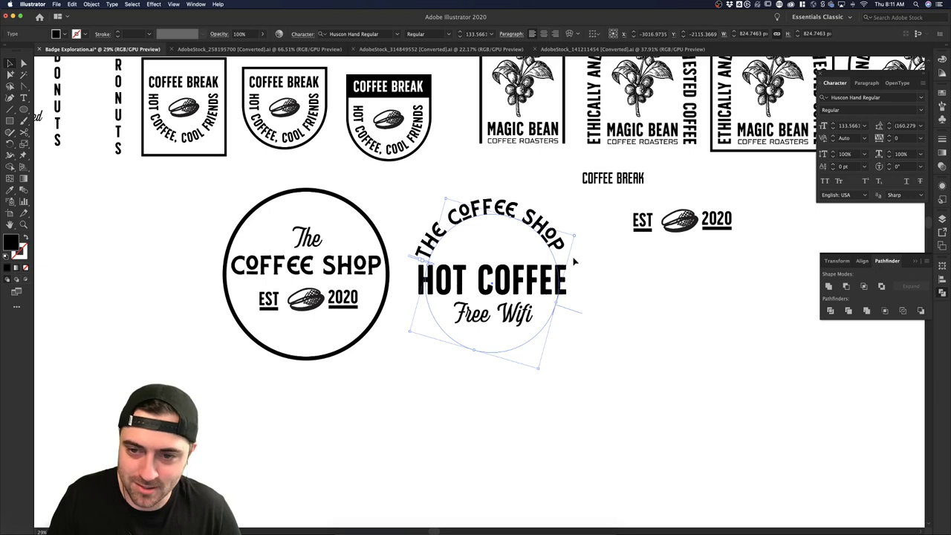
pyautogui.moveTo(577, 235); pyautogui.dragTo(578, 239)
pyautogui.click(584, 243)
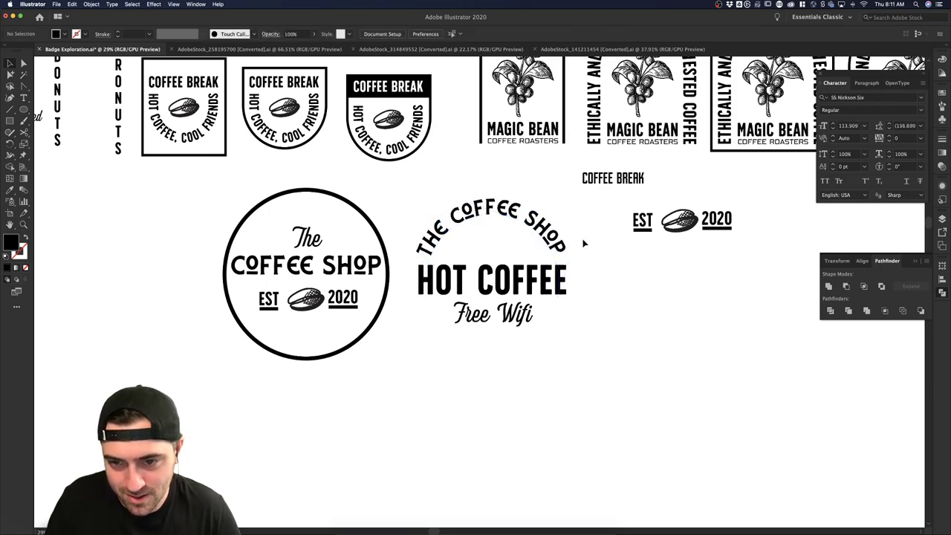
# - Place a copy of the first badge's circle outline around the second badge's text
pyautogui.click(479, 212)
pyautogui.moveTo(454, 184)
pyautogui.mouseDown()
pyautogui.moveTo(550, 348)
pyautogui.moveTo(476, 232)
pyautogui.mouseUp()
pyautogui.click(582, 357)
pyautogui.click(596, 332)
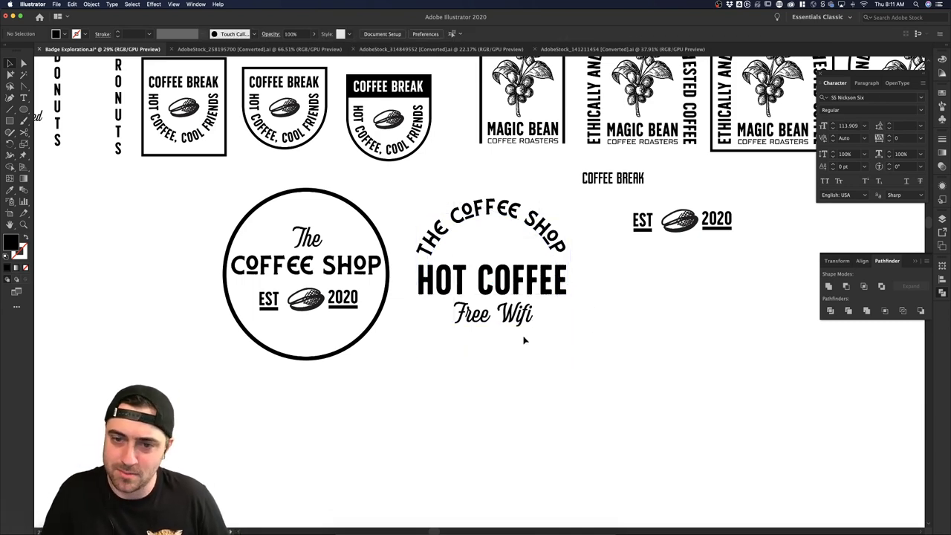
pyautogui.click(570, 315)
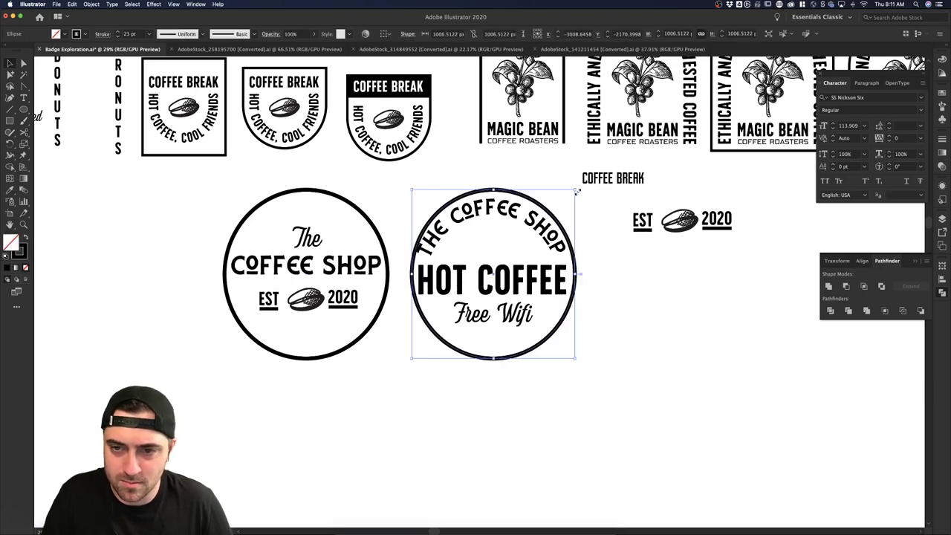
# - Scale the second badge's circle outline up slightly from its centre
pyautogui.moveTo(577, 192); pyautogui.dragTo(580, 186)
pyautogui.click(615, 287)
pyautogui.scroll(-2, 608, 342)
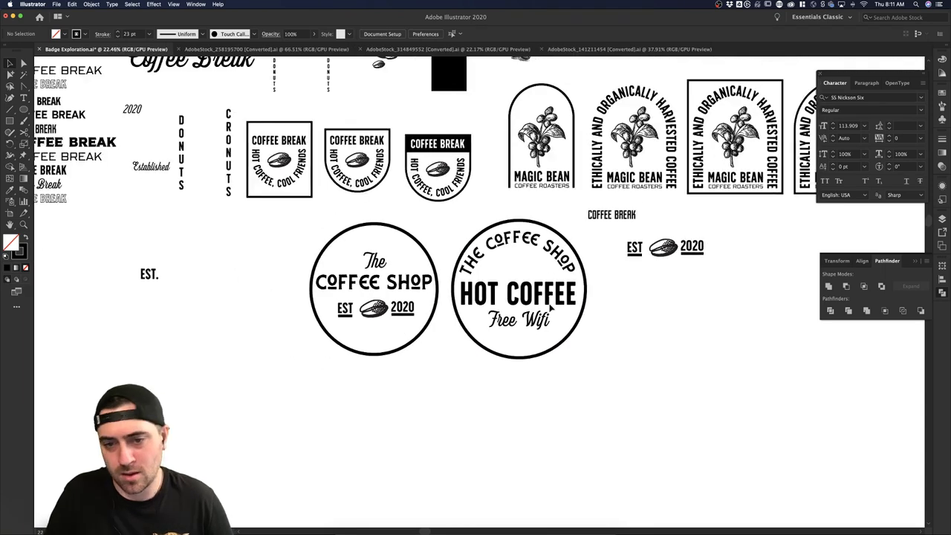
# - Replace the straight "HOT COFFEE" text in the second badge with "COFFEE SHOP"
pyautogui.click(559, 291)
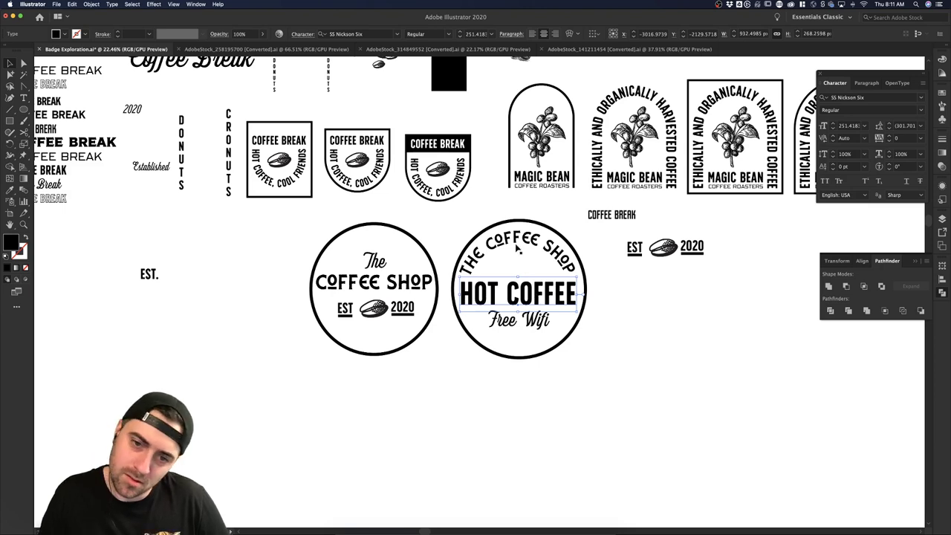
pyautogui.click(614, 296)
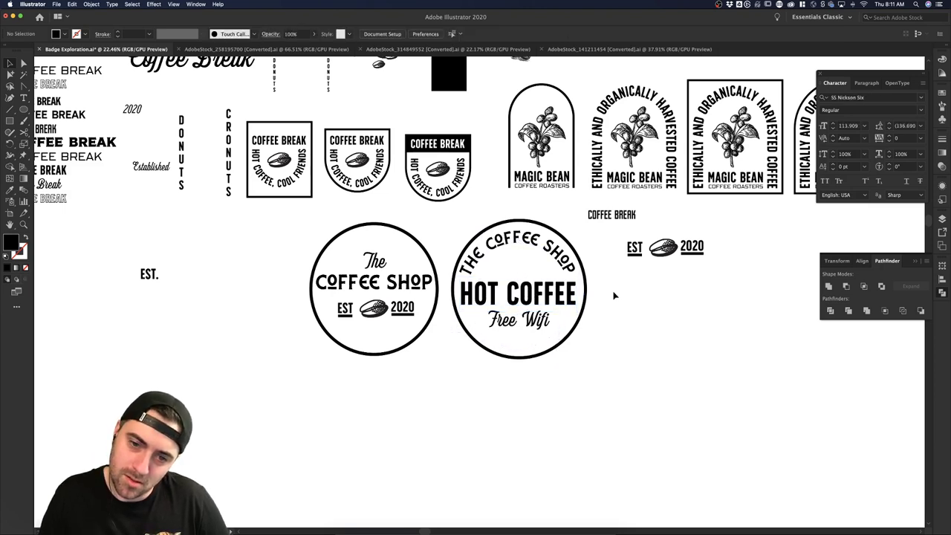
pyautogui.doubleClick(522, 300)
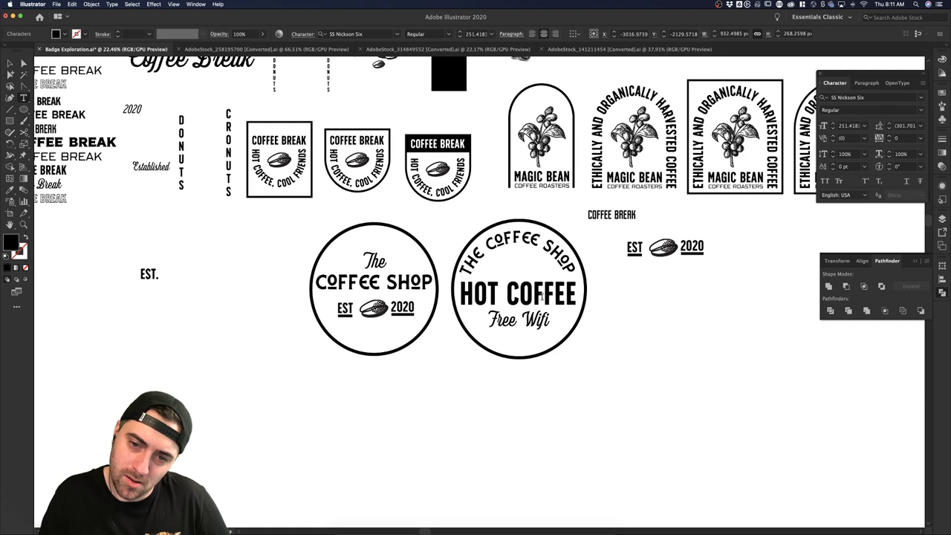
pyautogui.press('super+a')
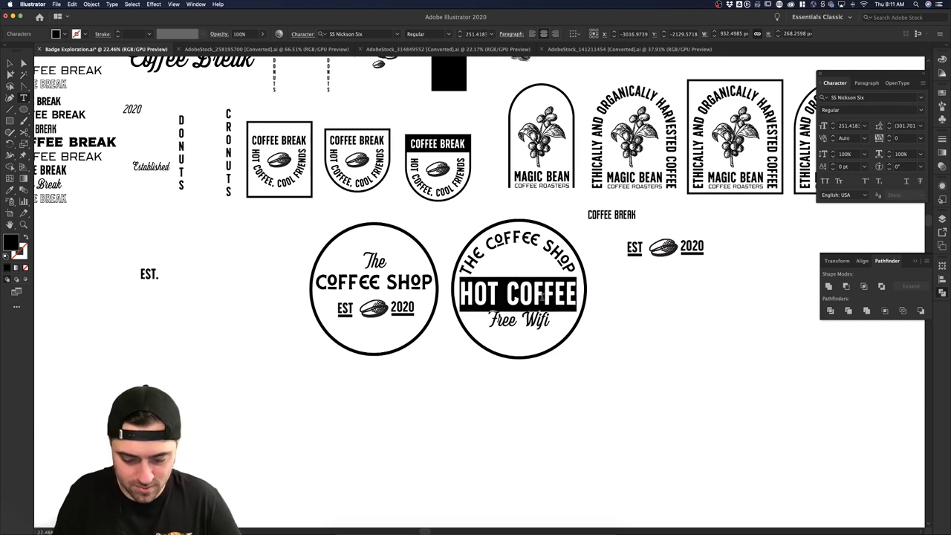
pyautogui.write('COGG')
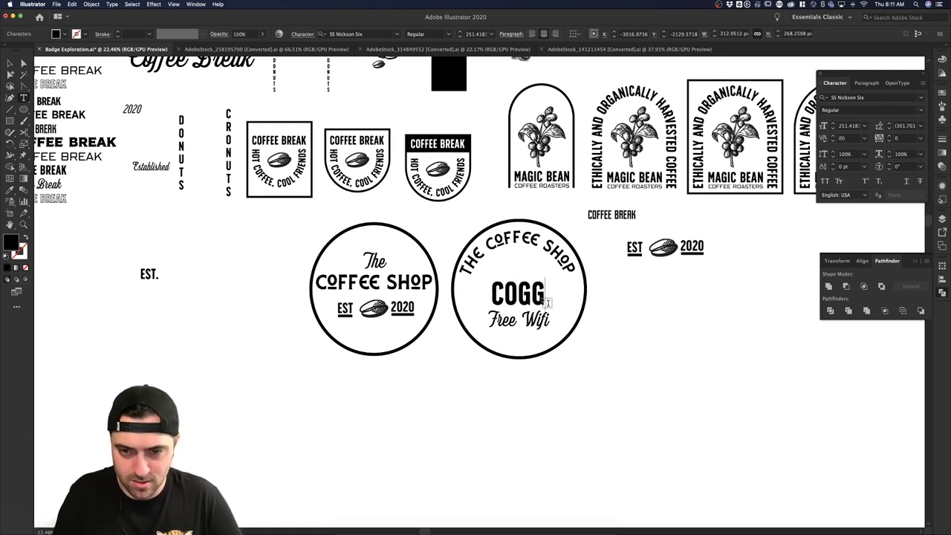
pyautogui.press('BackSpace')
pyautogui.press('BackSpace')
pyautogui.write('FFEE SHOP')
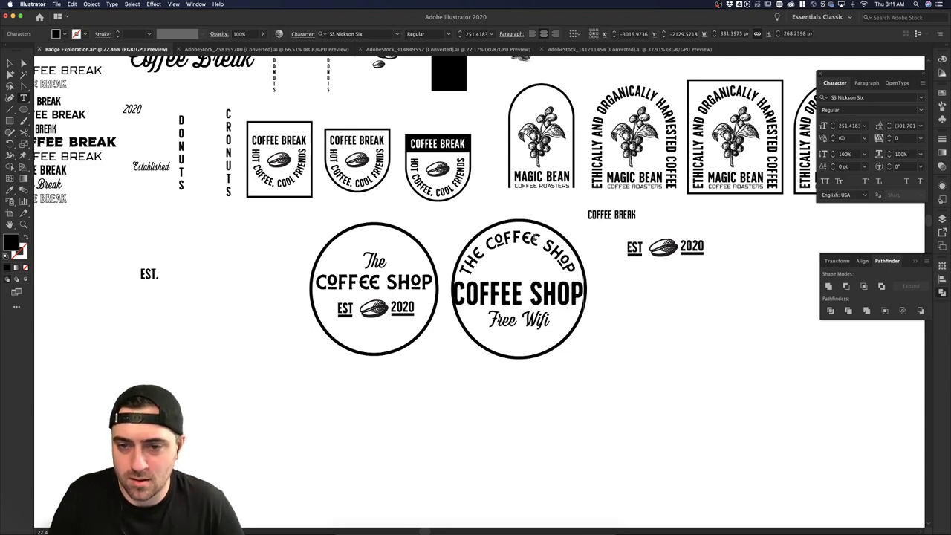
# - Replace the curved "THE COFFEE SHOP" text with "HOT COFFEE,"
pyautogui.press('super+a')
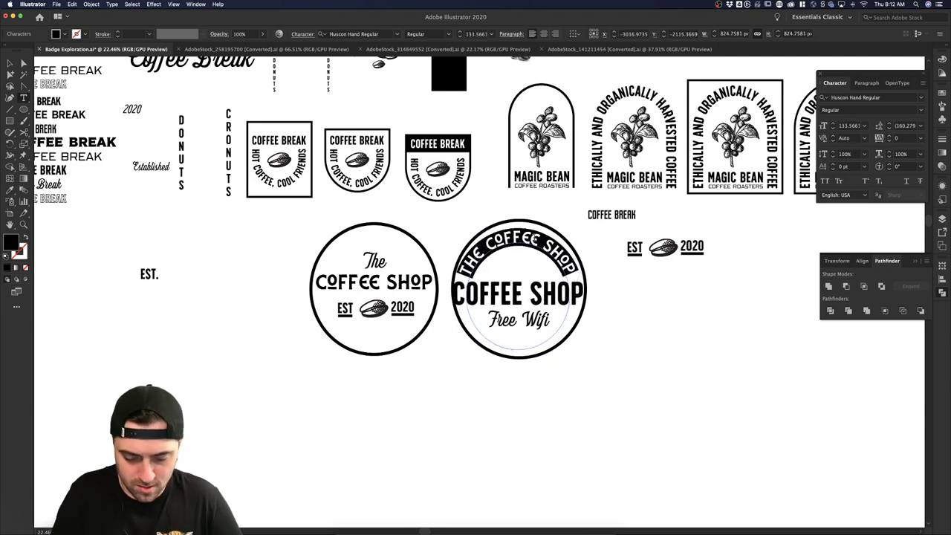
pyautogui.write('HOT COGGE')
pyautogui.press('BackSpace')
pyautogui.press('BackSpace')
pyautogui.press('BackSpace')
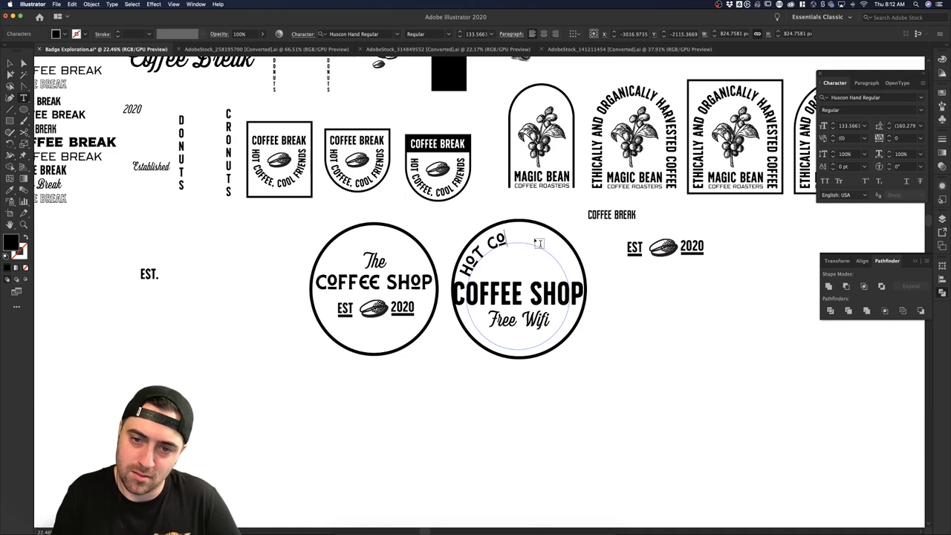
pyautogui.write('FFEE,')
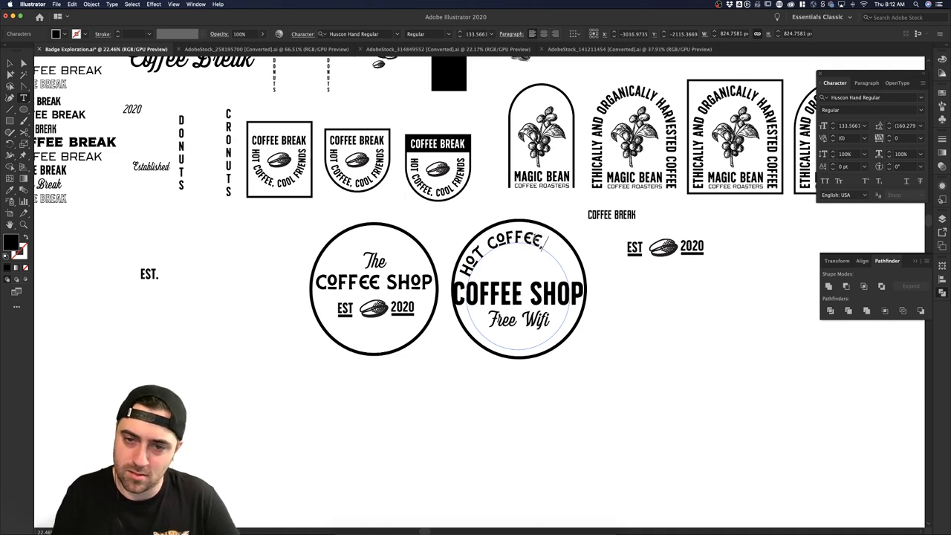
# - Undo the wording changes and the circle enlargement in the second badge
pyautogui.press('Escape')
pyautogui.press('cmd+z')
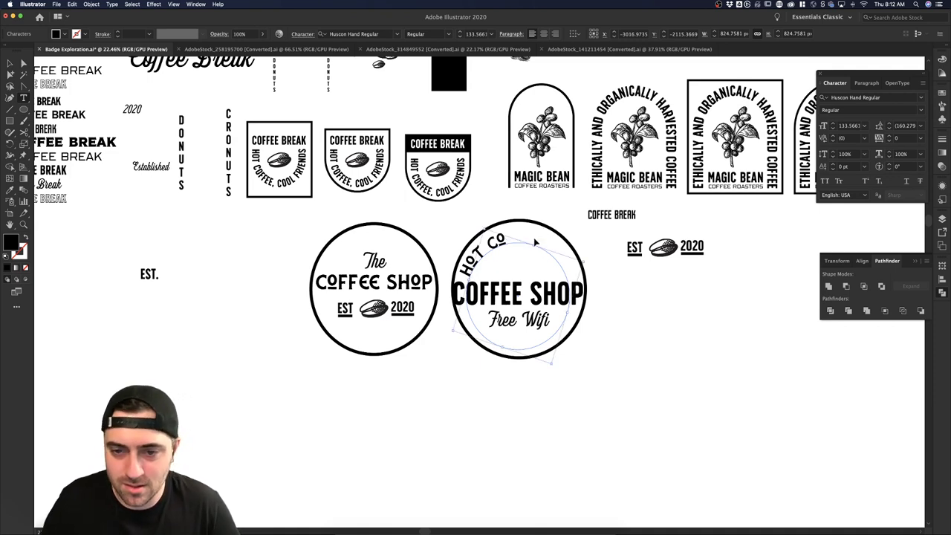
pyautogui.press('super+z')
pyautogui.press('super+z')
pyautogui.press('super+z')
pyautogui.press('super+z')
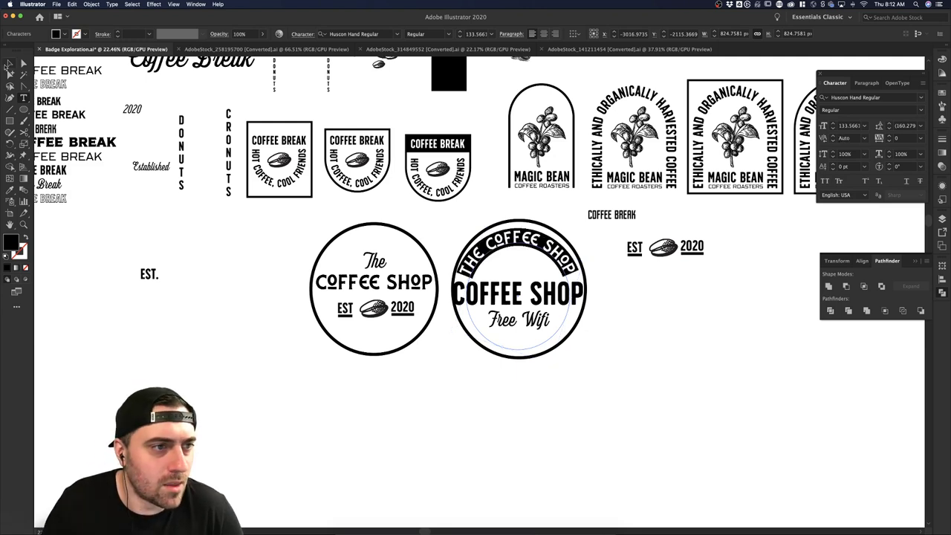
pyautogui.press('super+shift+z')
pyautogui.press('super+shift+z')
pyautogui.press('super+shift+z')
pyautogui.press('super+shift+z')
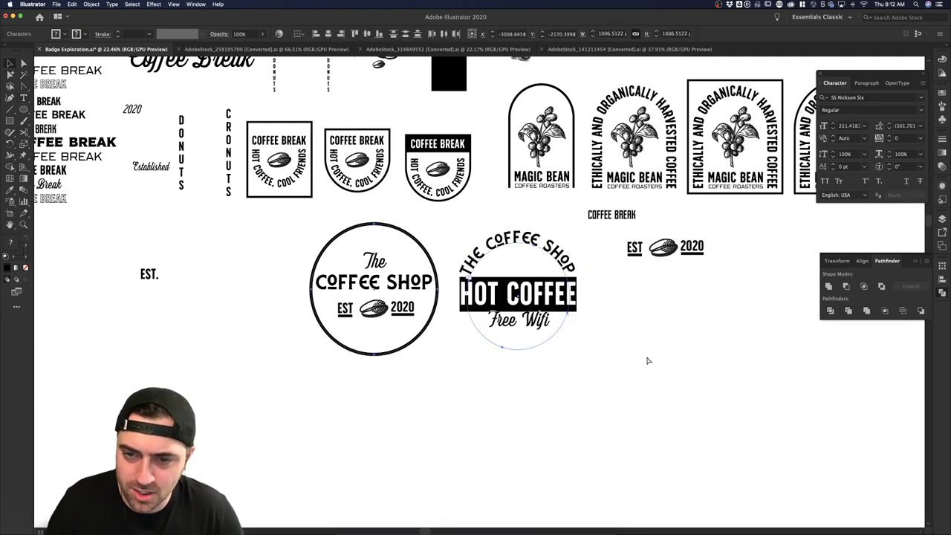
pyautogui.click(649, 361)
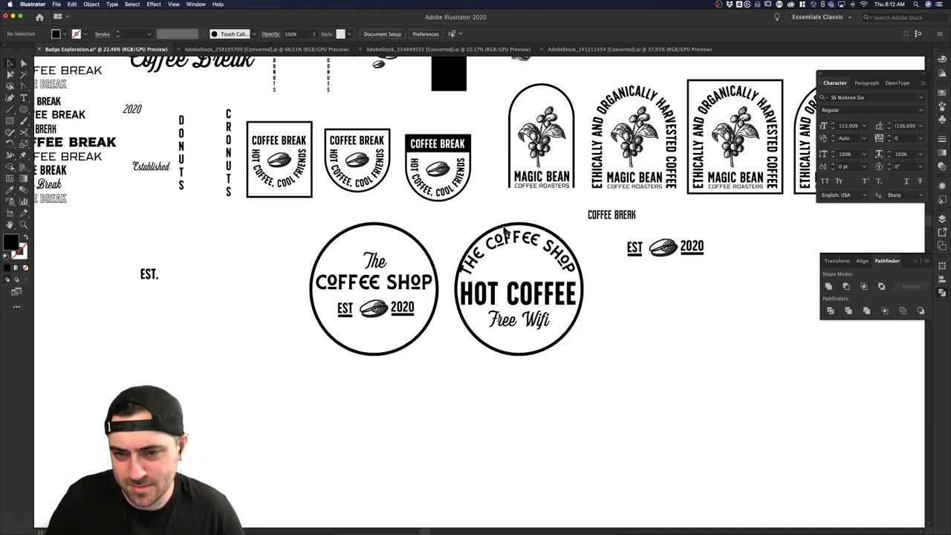
# - Enlarge the second badge's circle outline proportionally from its centre to about 1047.5 px wide
pyautogui.click(521, 319)
pyautogui.click(614, 279)
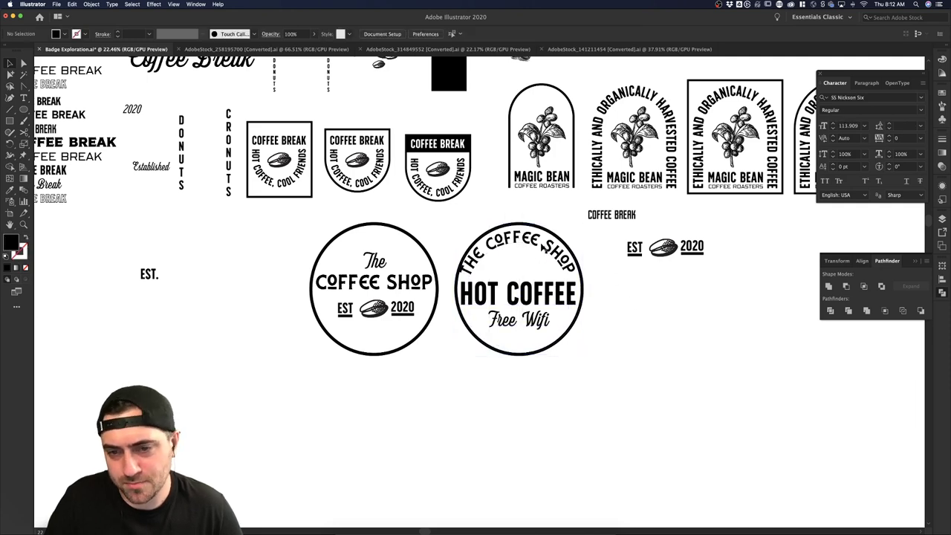
pyautogui.click(549, 232)
pyautogui.moveTo(583, 223); pyautogui.dragTo(587, 219)
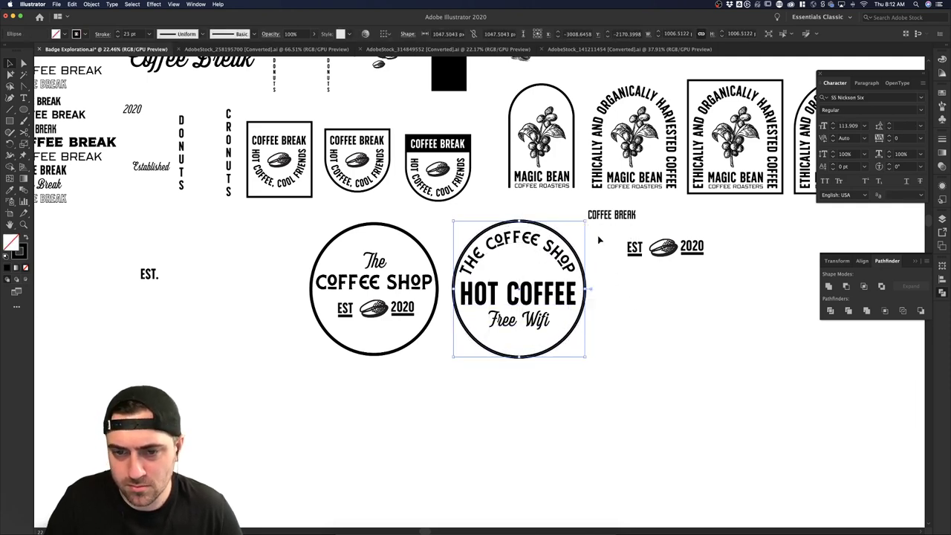
# - Centre the circle outline vertically on "HOT COFFEE", using the text as the key object
pyautogui.click(544, 294)
pyautogui.click(560, 236)
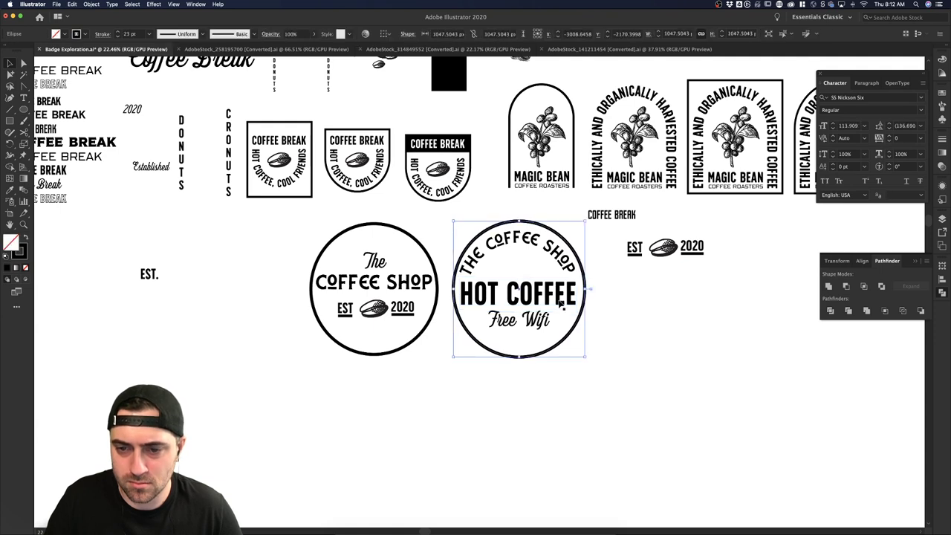
pyautogui.keyDown('shift'); pyautogui.click(558, 301); pyautogui.keyUp('shift')
pyautogui.click(559, 300)
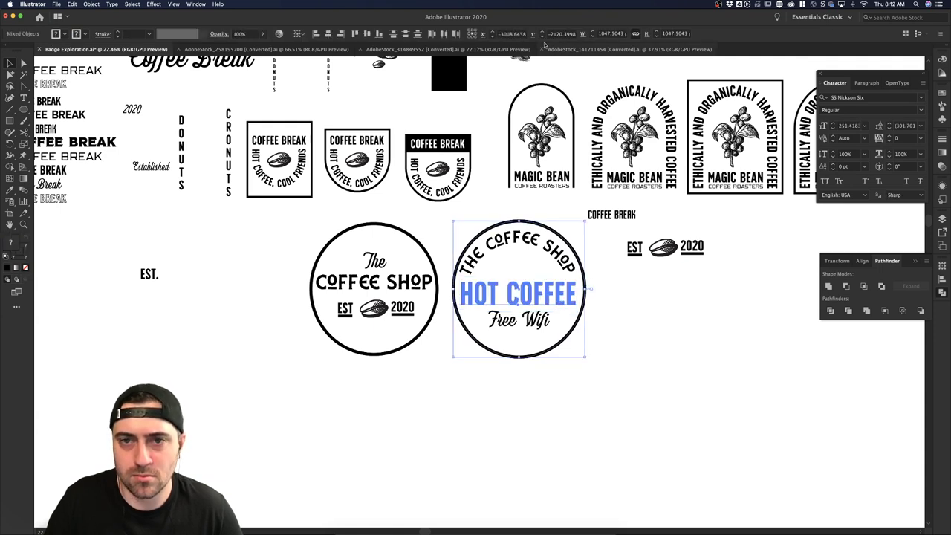
pyautogui.click(367, 34)
pyautogui.click(671, 285)
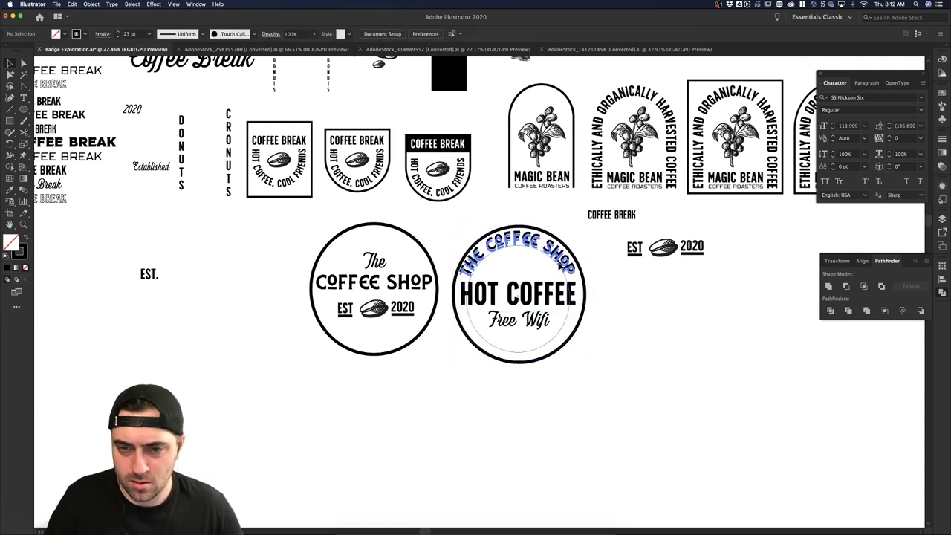
# - Centre the curved "THE COFFEE SHOP" text horizontally and vertically on the circle outline, using the circle as key object
pyautogui.click(547, 235)
pyautogui.keyDown('shift'); pyautogui.click(550, 232); pyautogui.keyUp('shift')
pyautogui.click(550, 231)
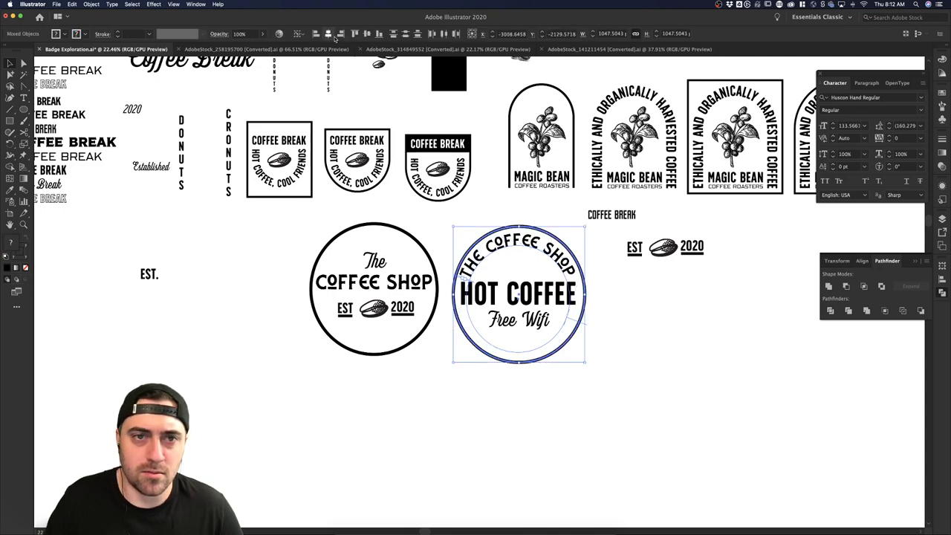
pyautogui.click(367, 34)
pyautogui.click(664, 324)
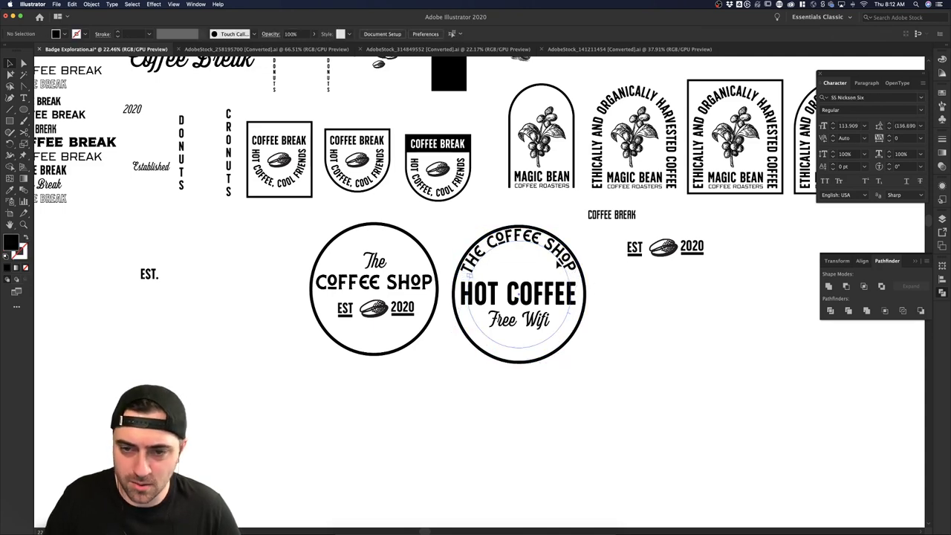
# - Shrink the curved "THE COFFEE SHOP" text proportionally from its centre to about 729 px wide
pyautogui.click(559, 265)
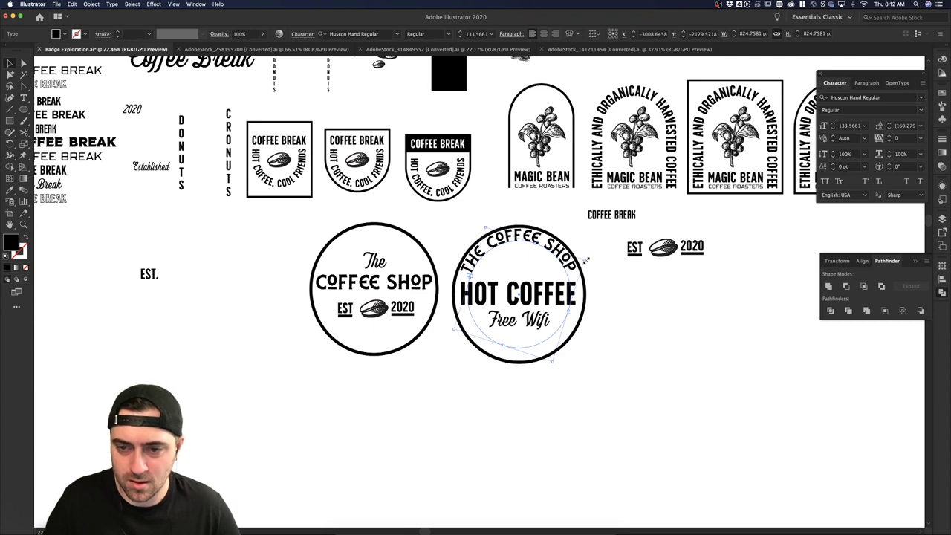
pyautogui.moveTo(587, 260)
pyautogui.mouseDown()
pyautogui.moveTo(576, 264)
pyautogui.moveTo(593, 270)
pyautogui.mouseUp()
pyautogui.click(631, 309)
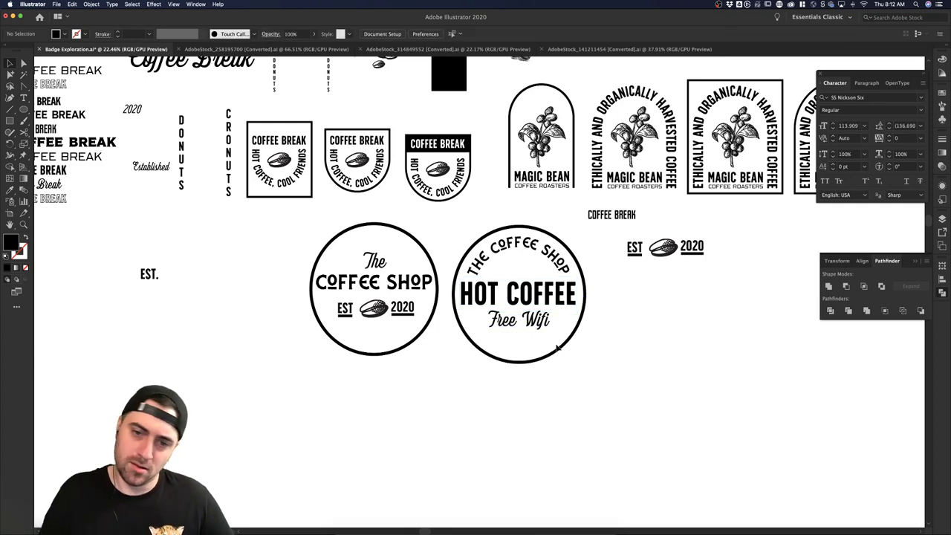
# - Duplicate "Free Wifi" into the empty area to the right of the second badge
pyautogui.keyDown('alt'); pyautogui.moveTo(522, 328); pyautogui.dragTo(700, 336); pyautogui.keyUp('alt')
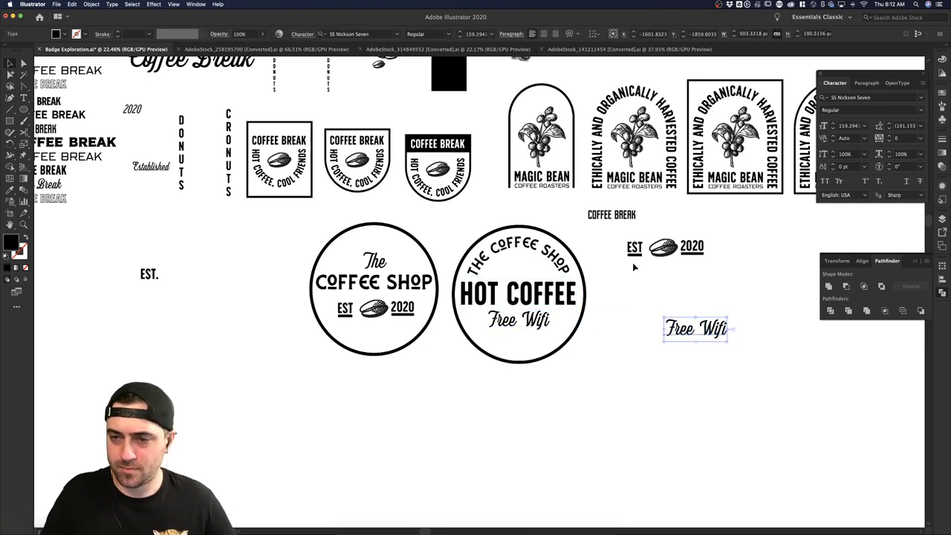
pyautogui.click(673, 297)
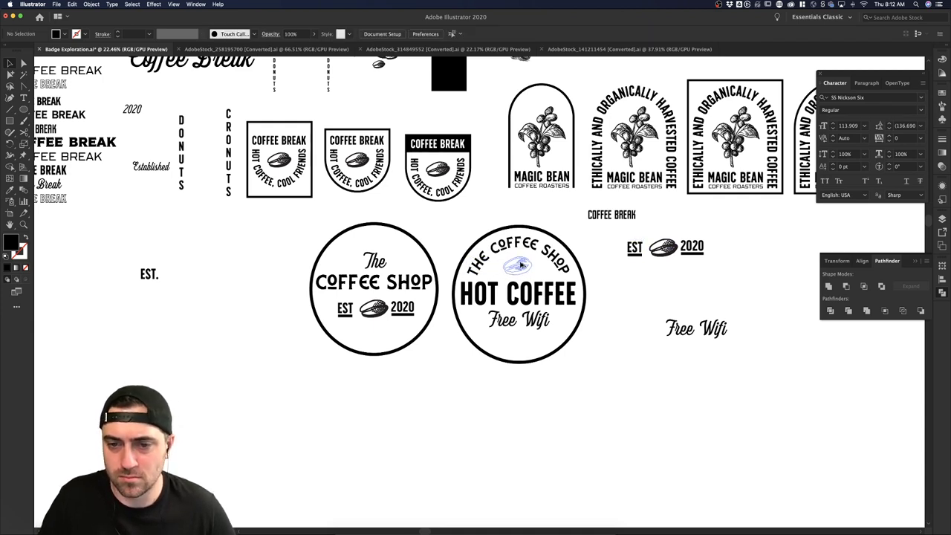
# - Place a copy of the coffee bean between the curved text and "HOT COFFEE", centred horizontally on the circle outline
pyautogui.keyDown('alt'); pyautogui.moveTo(522, 265); pyautogui.dragTo(523, 265); pyautogui.keyUp('alt')
pyautogui.click(639, 301)
pyautogui.click(519, 266)
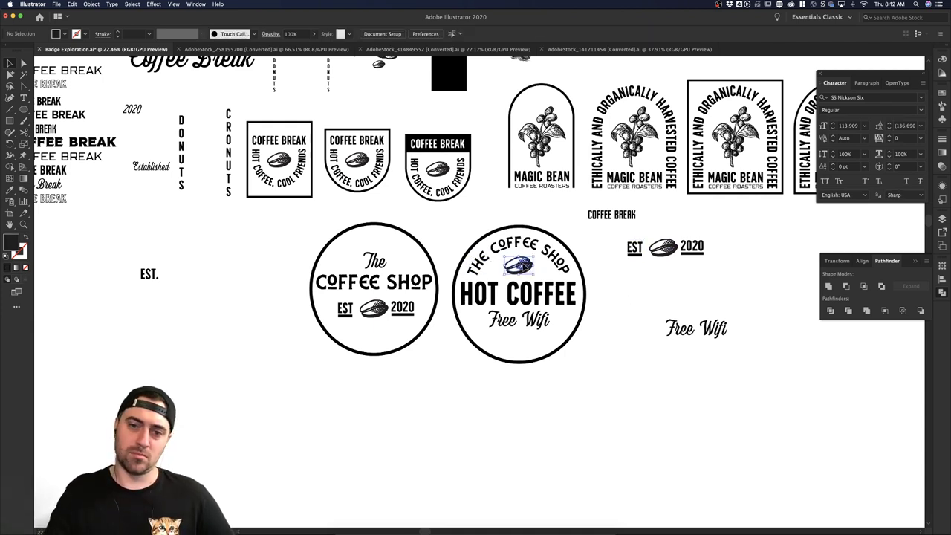
pyautogui.keyDown('shift'); pyautogui.click(519, 228); pyautogui.keyUp('shift')
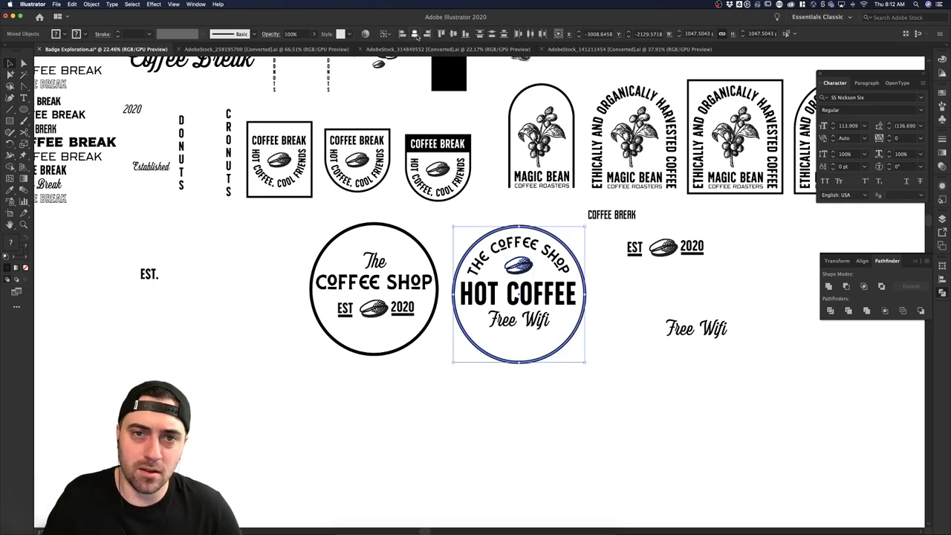
pyautogui.click(575, 358)
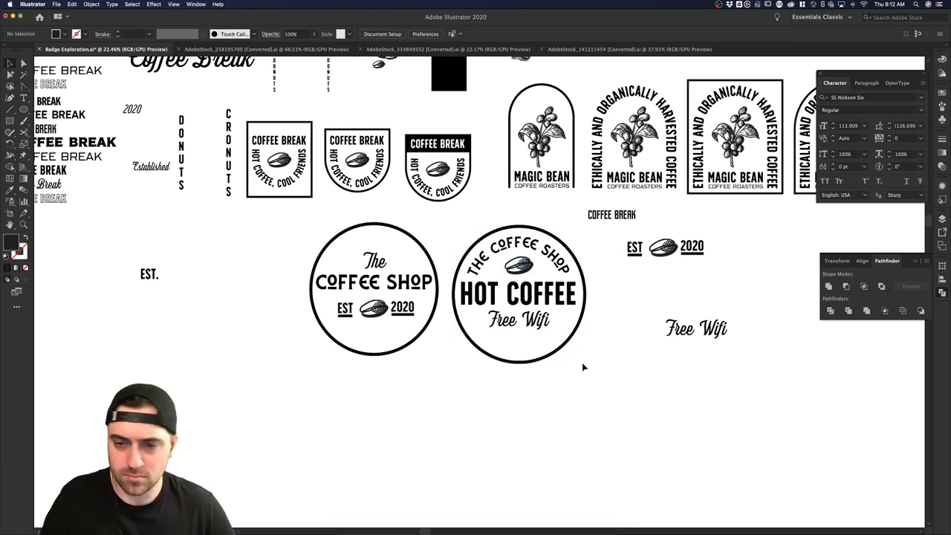
# - Move "Free Wifi" out of the second badge, beside its copy on the right
pyautogui.click(549, 327)
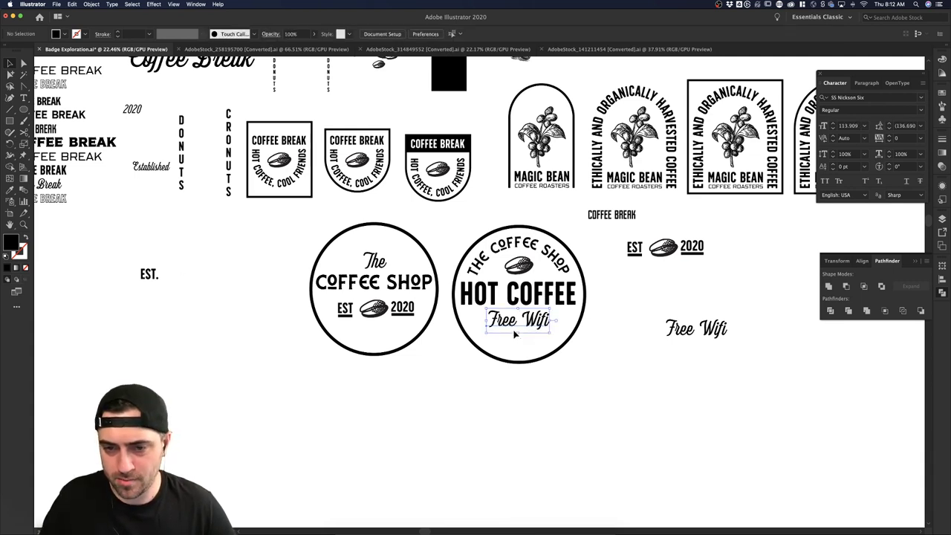
pyautogui.moveTo(530, 324); pyautogui.dragTo(687, 321)
# - Duplicate the curved "THE COFFEE SHOP" text below the second badge and change the copy to "FREE WIFI"
pyautogui.click(472, 275)
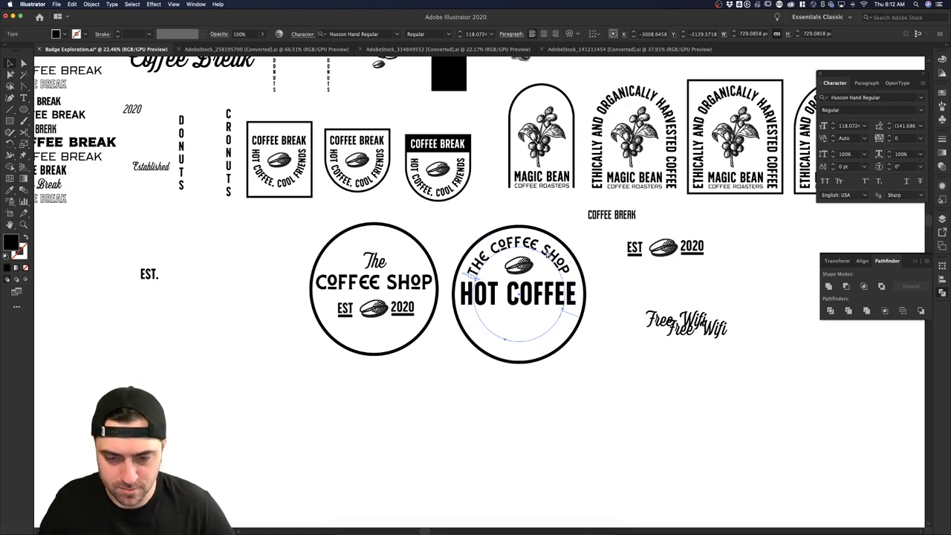
pyautogui.moveTo(473, 275); pyautogui.dragTo(525, 393)
pyautogui.tripleClick(525, 393)
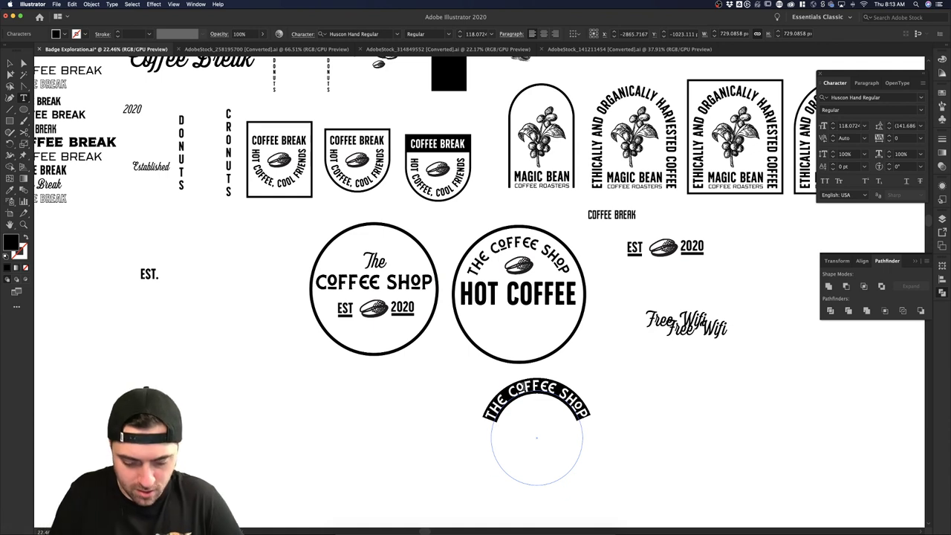
pyautogui.write('FREE WIFI')
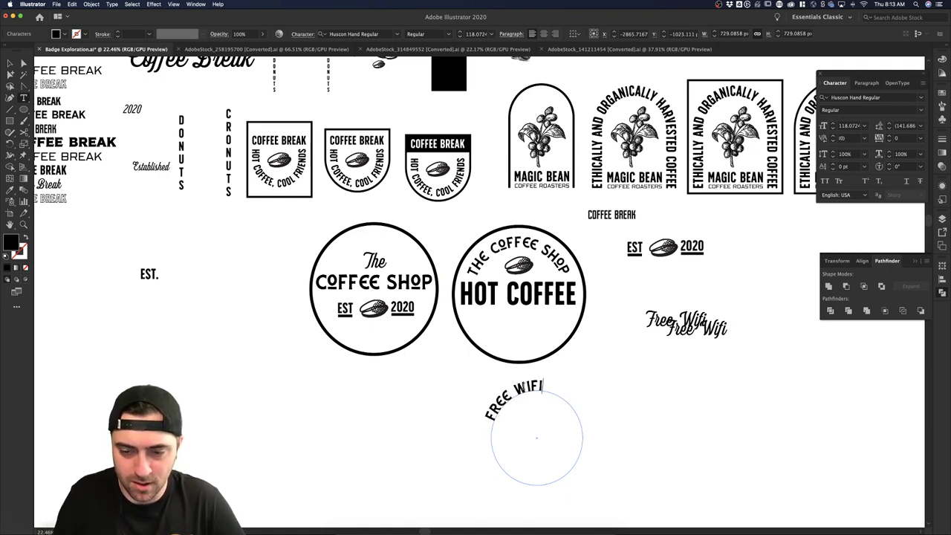
pyautogui.press('super+a')
pyautogui.click(541, 388)
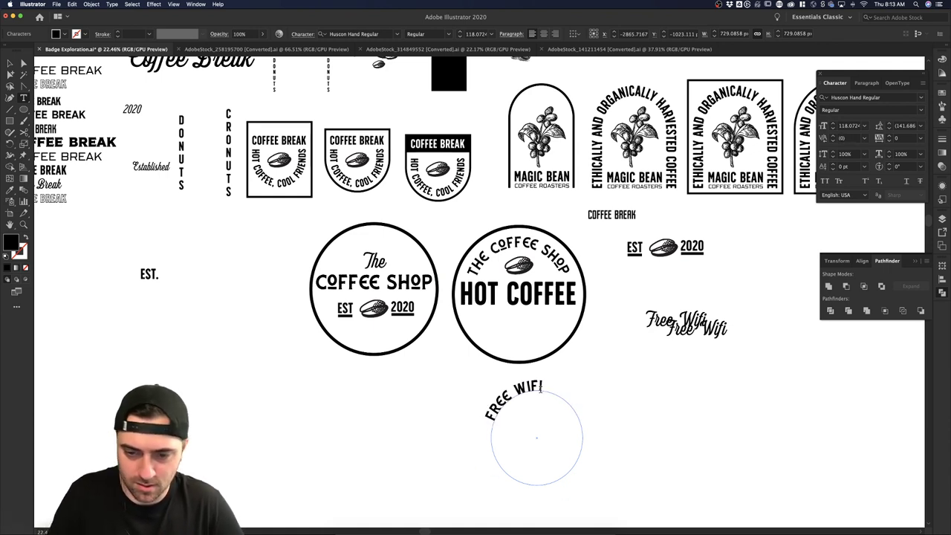
pyautogui.press('super+a')
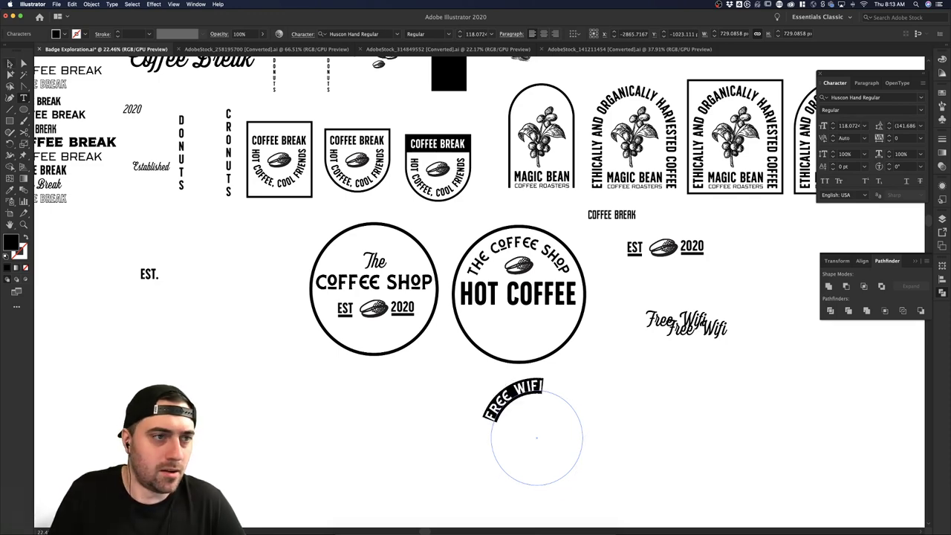
# - Flip the curved "FREE WIFI" text to the inner side of its circular path, reading along the bottom of the circle
pyautogui.press('Escape')
pyautogui.moveTo(550, 393); pyautogui.dragTo(612, 506)
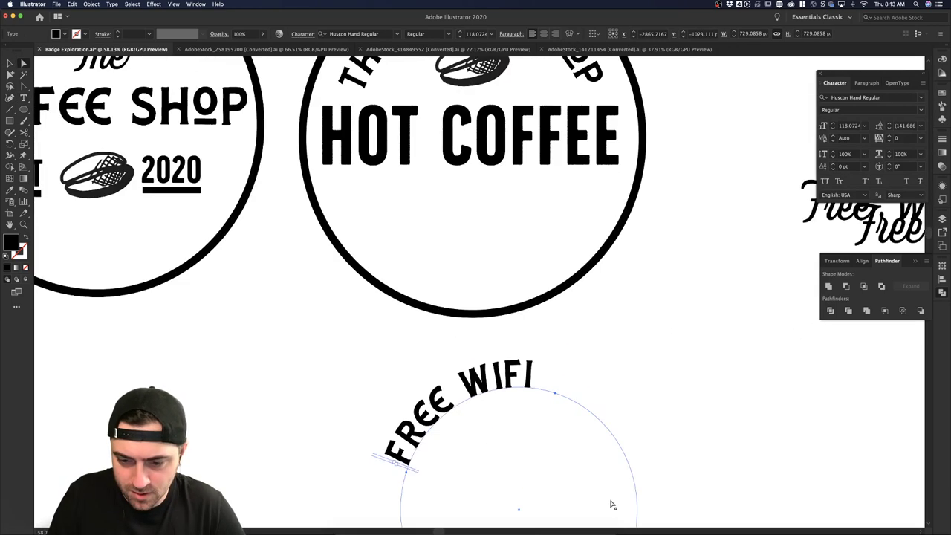
pyautogui.scroll(-3, 612, 488)
pyautogui.scroll(-5, 643, 471)
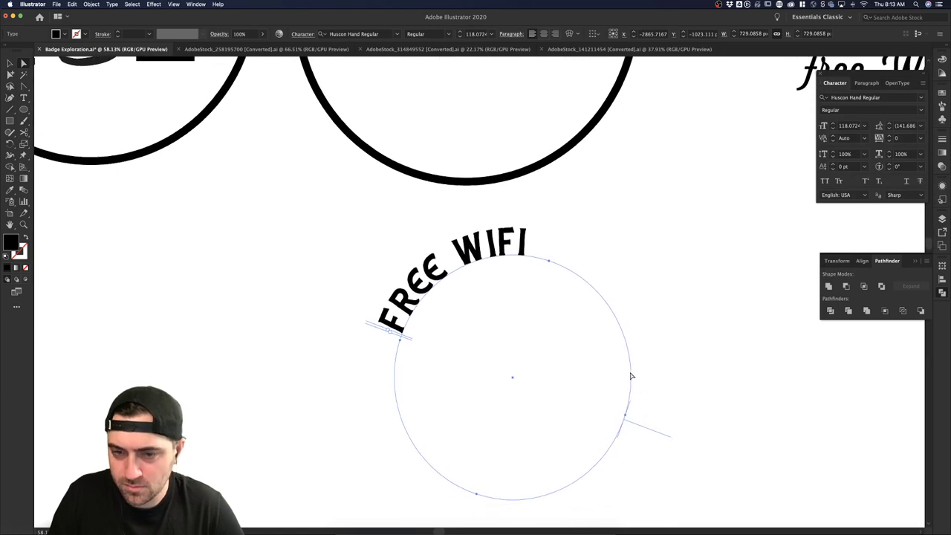
pyautogui.moveTo(624, 468); pyautogui.dragTo(566, 465)
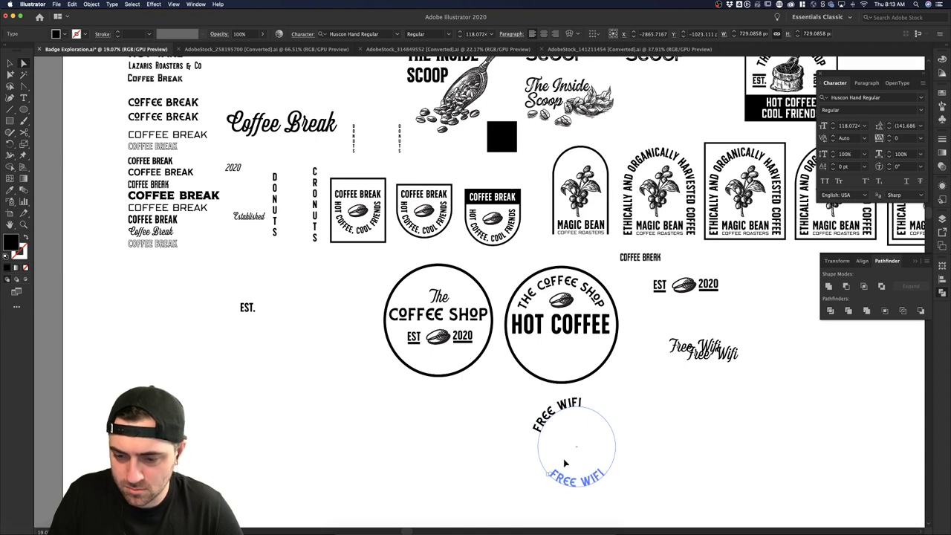
# - Move the curved "FREE WIFI" into the second badge beneath "HOT COFFEE" and enlarge it proportionally to about 895 px wide
pyautogui.moveTo(565, 462); pyautogui.dragTo(573, 363)
pyautogui.press('v')
pyautogui.click(645, 452)
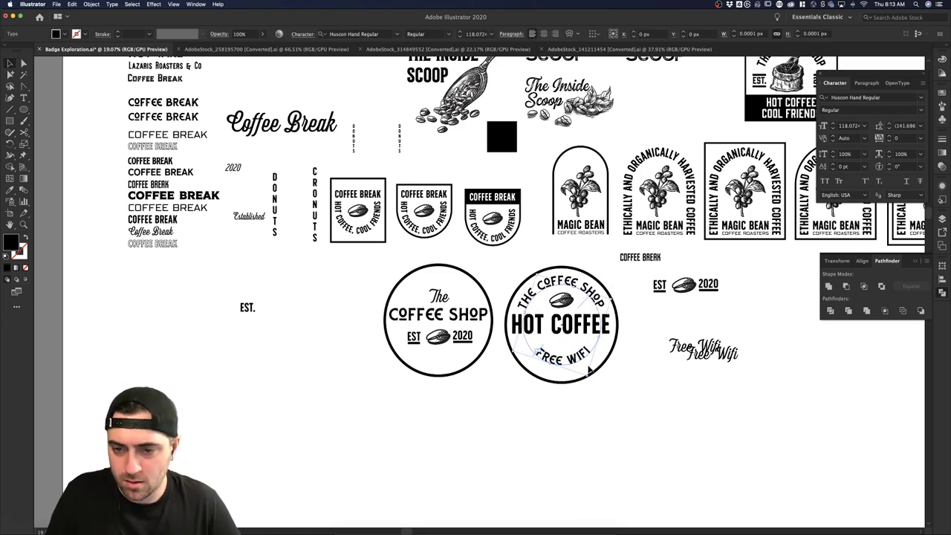
pyautogui.moveTo(611, 301); pyautogui.dragTo(626, 296)
pyautogui.click(624, 403)
# - Convert "HOT COFFEE" to outlines and centre it vertically on the second badge's circle
pyautogui.scroll(3, 615, 397)
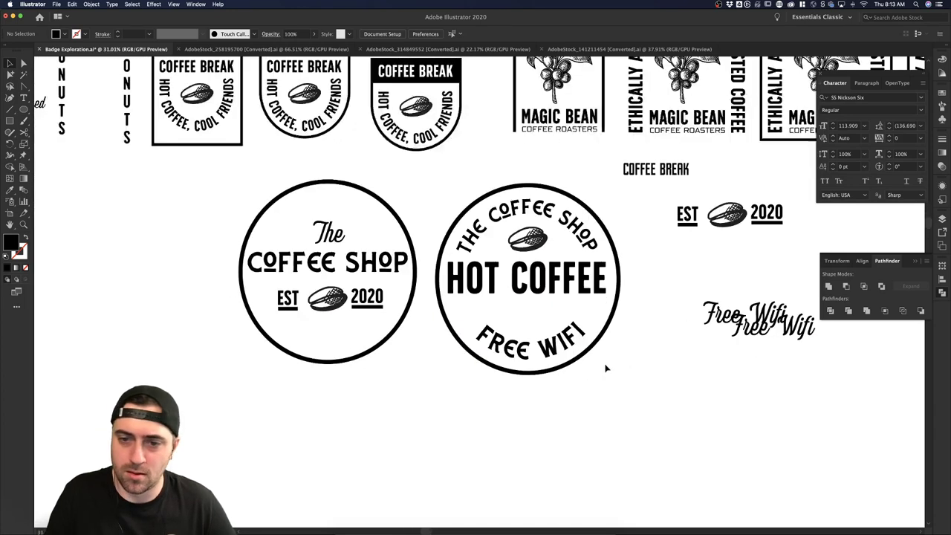
pyautogui.scroll(-1, 630, 370)
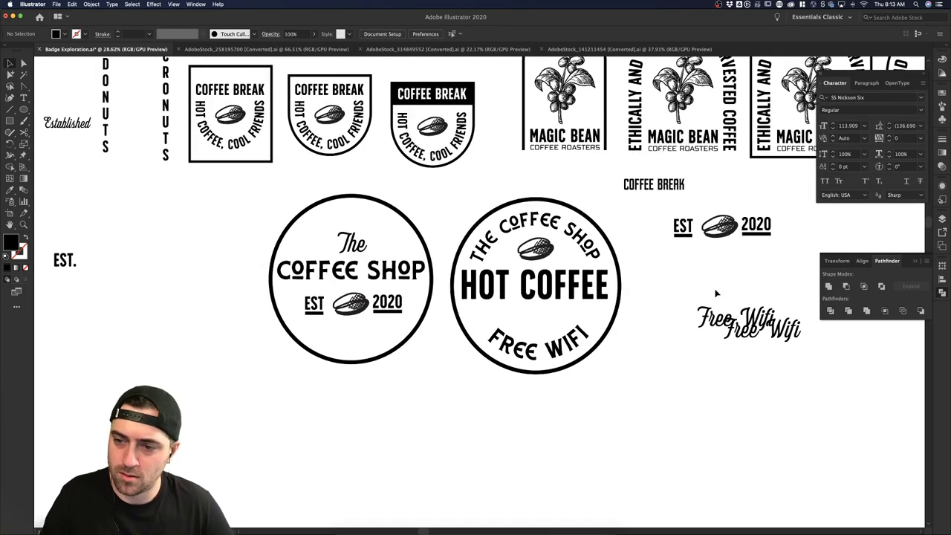
pyautogui.scroll(-3, 717, 371)
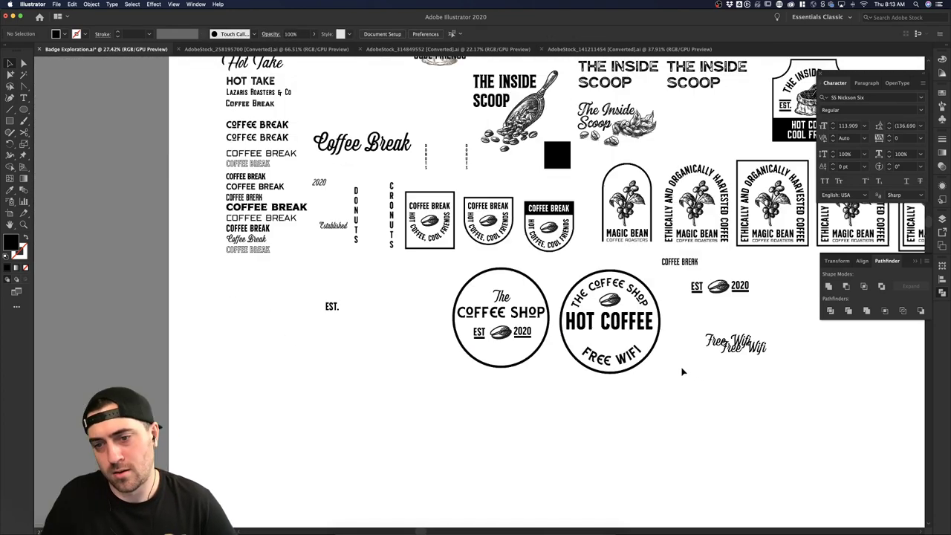
pyautogui.click(645, 328)
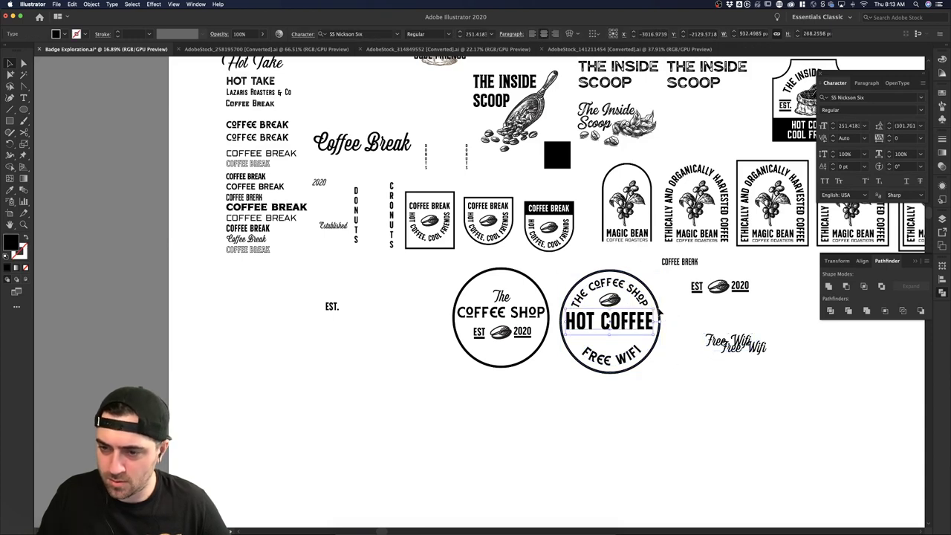
pyautogui.click(662, 313)
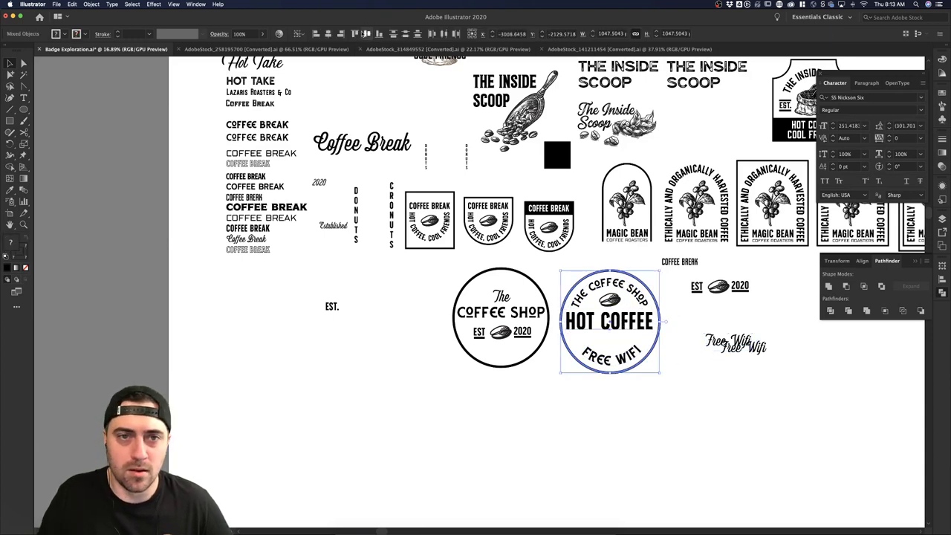
pyautogui.click(649, 373)
pyautogui.rightClick(634, 329)
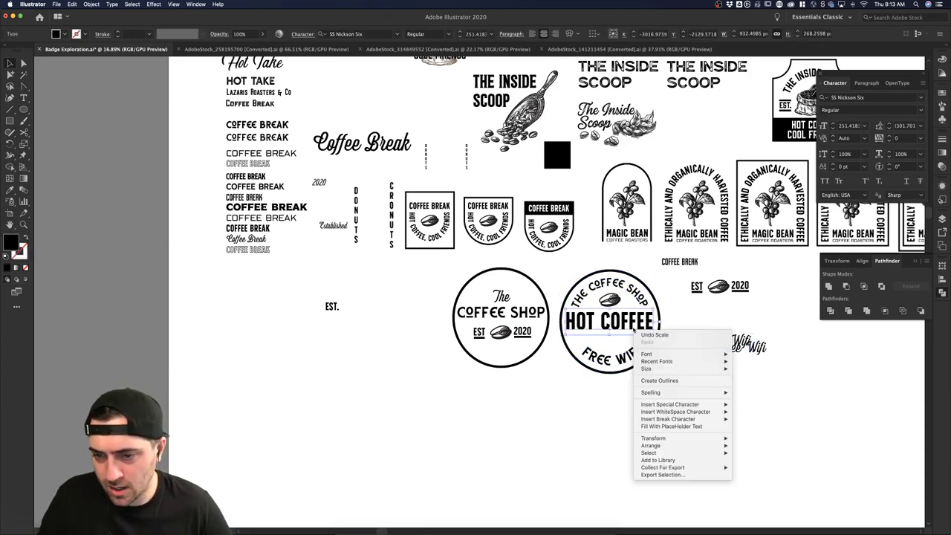
pyautogui.click(673, 380)
pyautogui.click(666, 439)
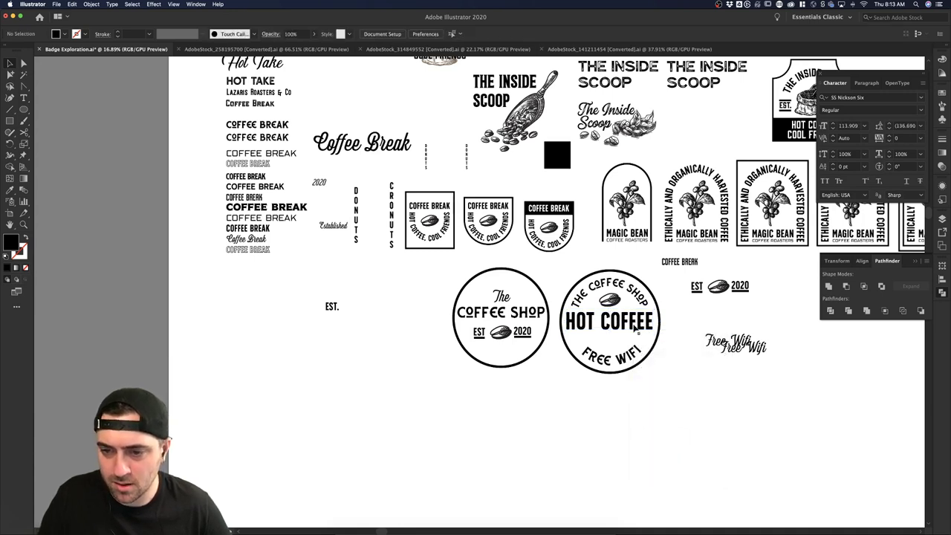
pyautogui.click(633, 331)
pyautogui.keyDown('shift'); pyautogui.click(634, 277); pyautogui.keyUp('shift')
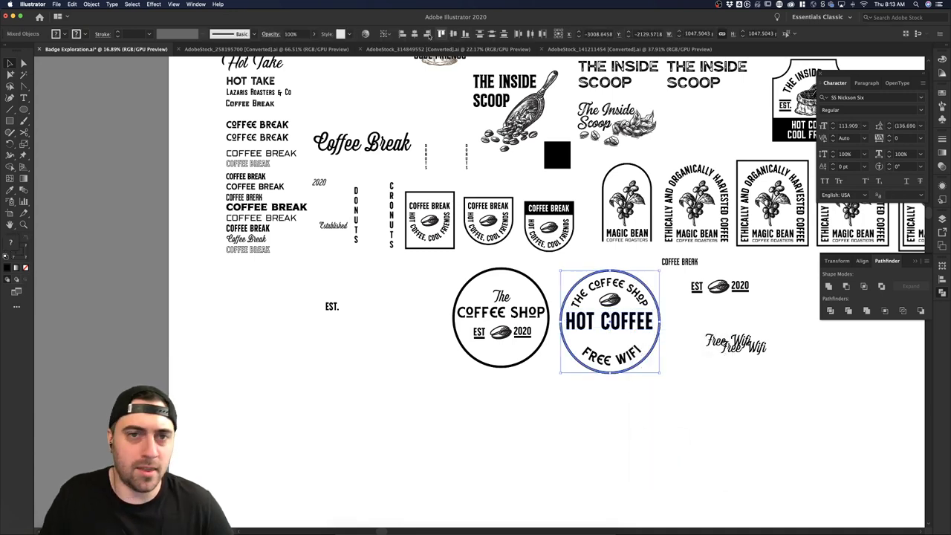
pyautogui.click(700, 368)
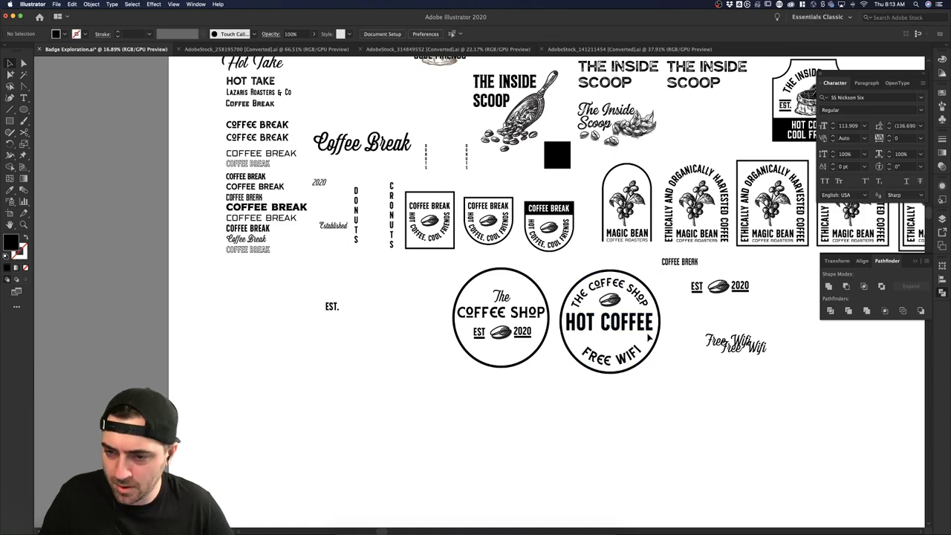
# - Try moving the outlined "HOT COFFEE" slightly lower inside the second badge
pyautogui.press('super+z')
pyautogui.press('super+z')
pyautogui.press('super+z')
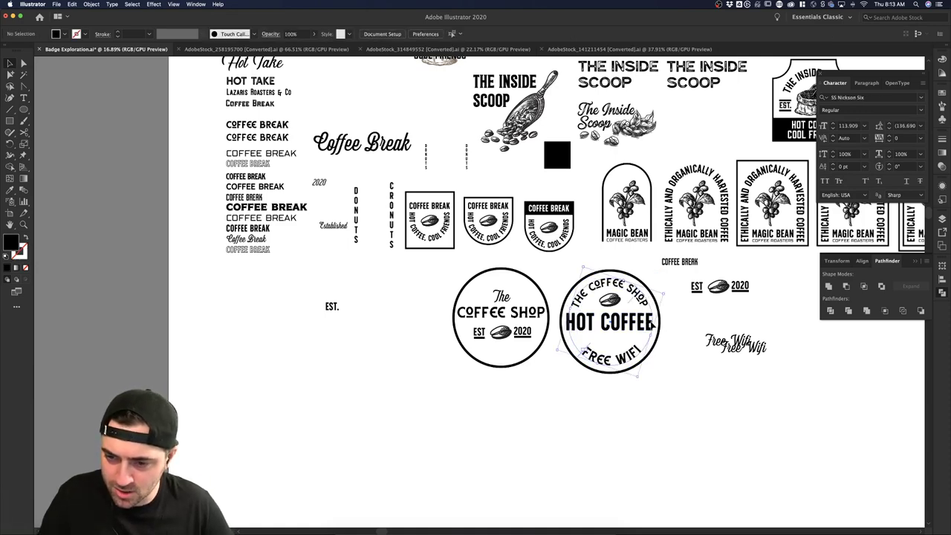
pyautogui.click(606, 330)
pyautogui.scroll(4, 613, 331)
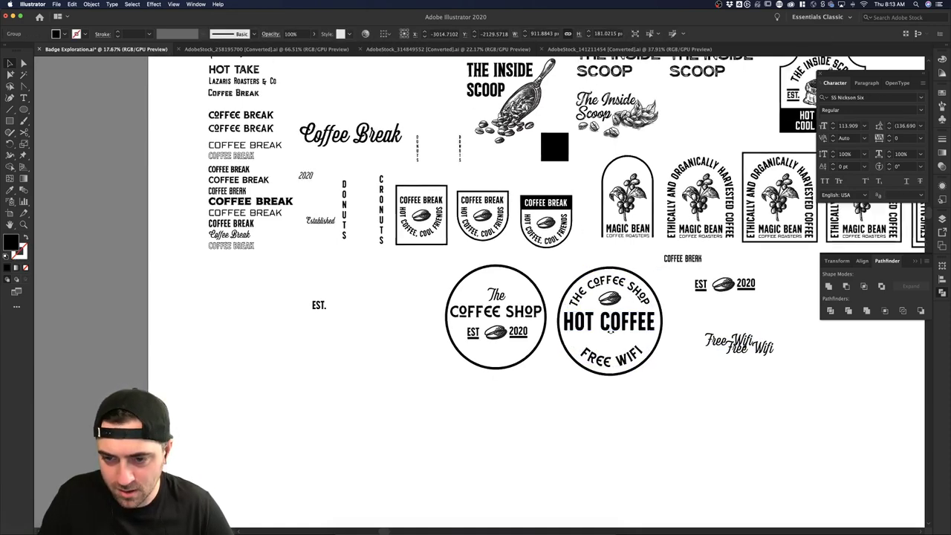
pyautogui.moveTo(603, 325); pyautogui.dragTo(603, 333)
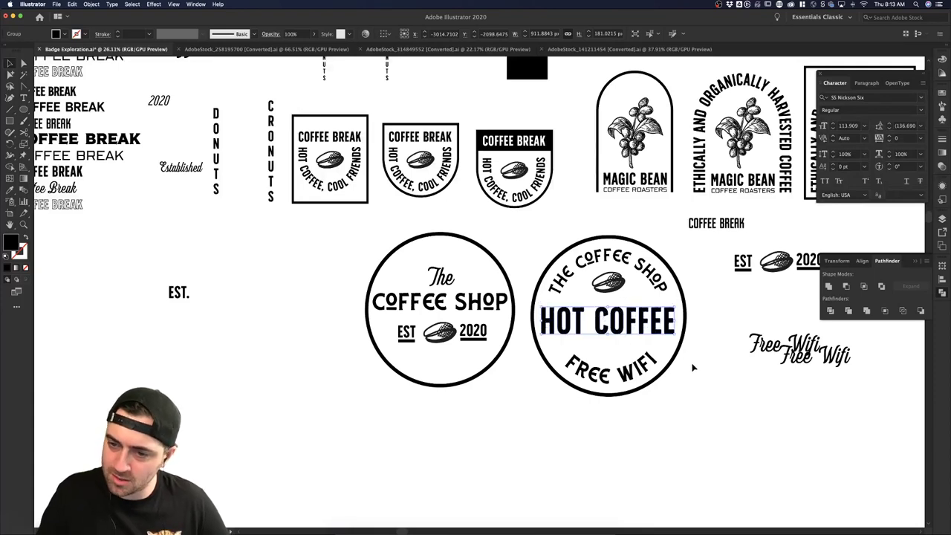
pyautogui.click(706, 377)
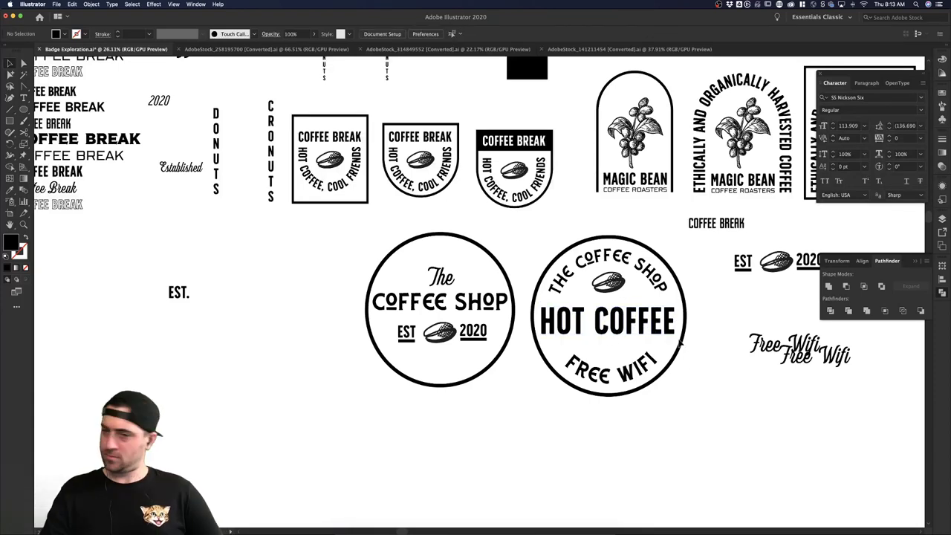
# - Replace the curved "FREE WIFI" text in the second badge with "YOUR BEST FRI"
pyautogui.tripleClick(648, 375)
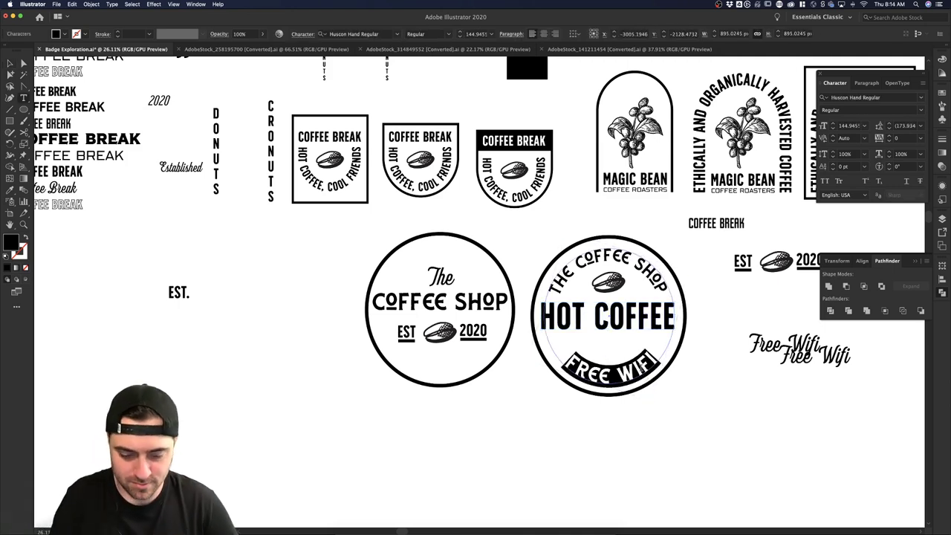
pyautogui.write('YOUR BEST F')
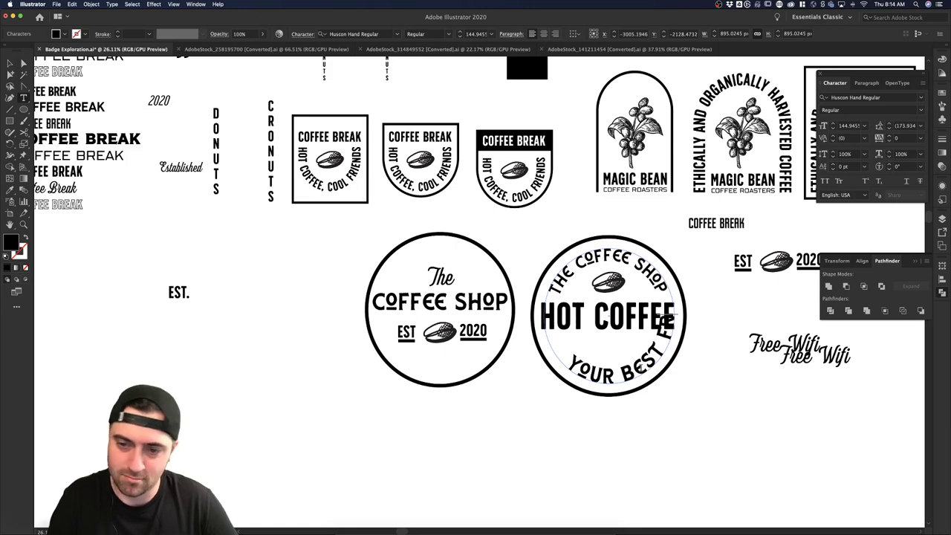
pyautogui.press('super+a')
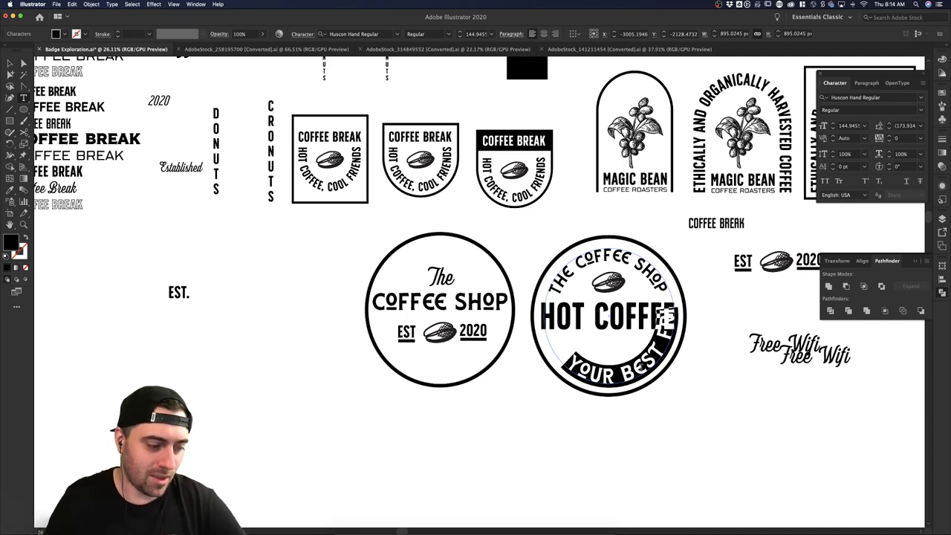
pyautogui.click(10, 63)
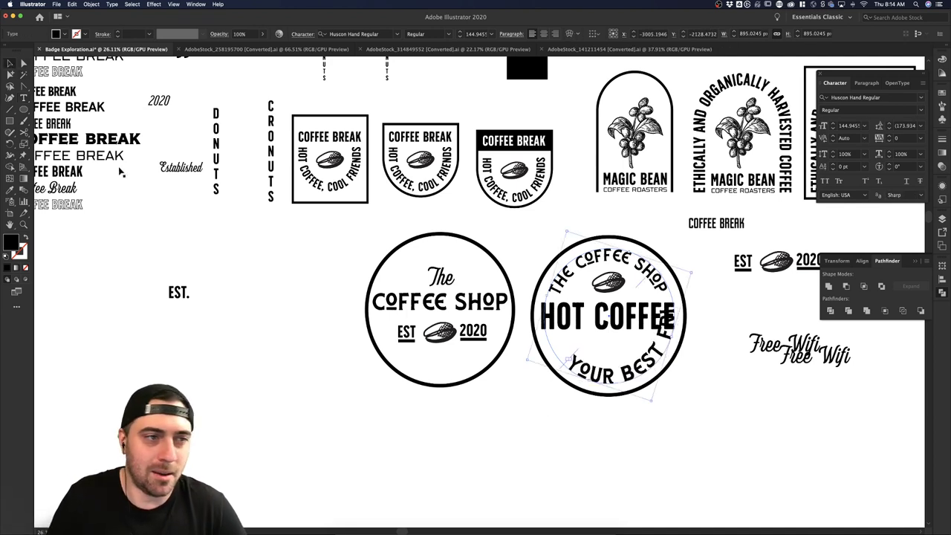
pyautogui.click(469, 411)
# - Look over the badge designs and the coffee illustrations in the other open documents, and return to the Badge Exploration document
pyautogui.scroll(-4, 572, 399)
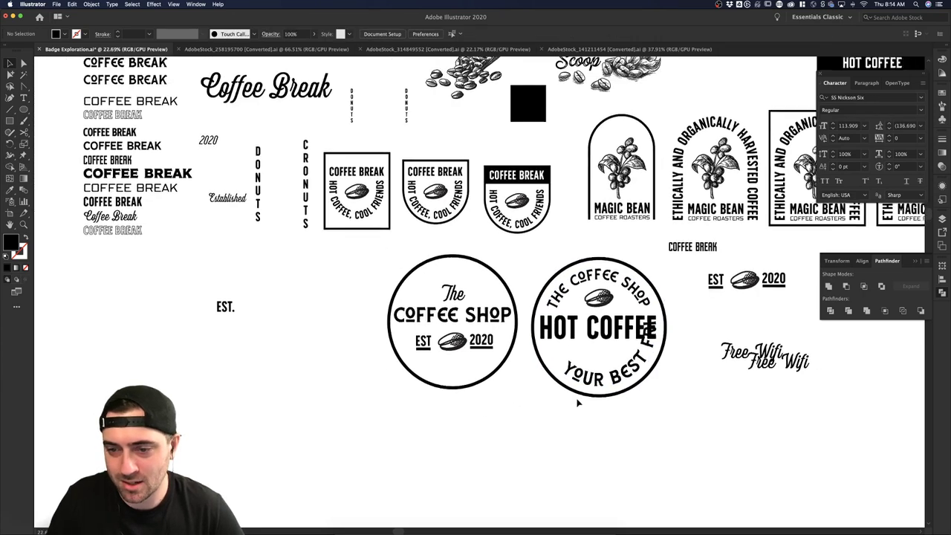
pyautogui.scroll(-5, 601, 360)
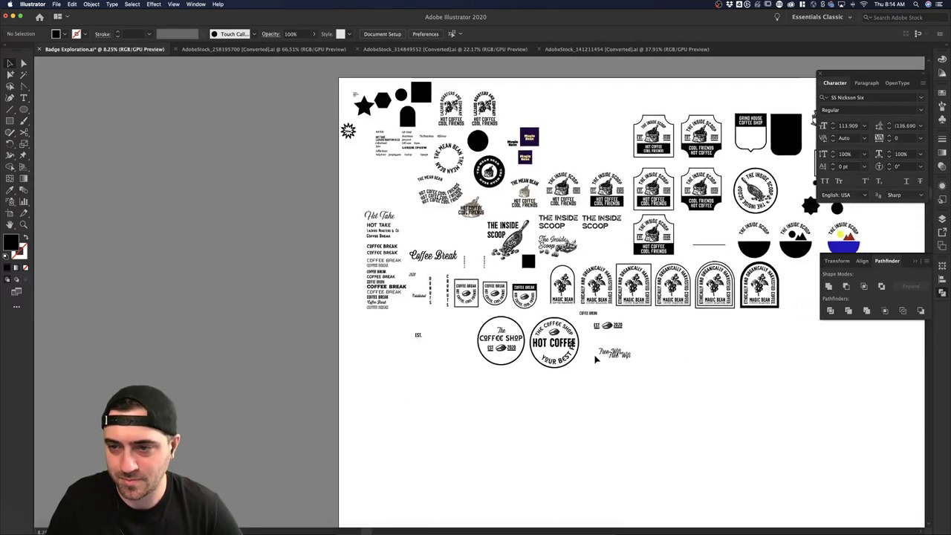
pyautogui.hscroll(3, 599, 360)
pyautogui.scroll(2, 595, 360)
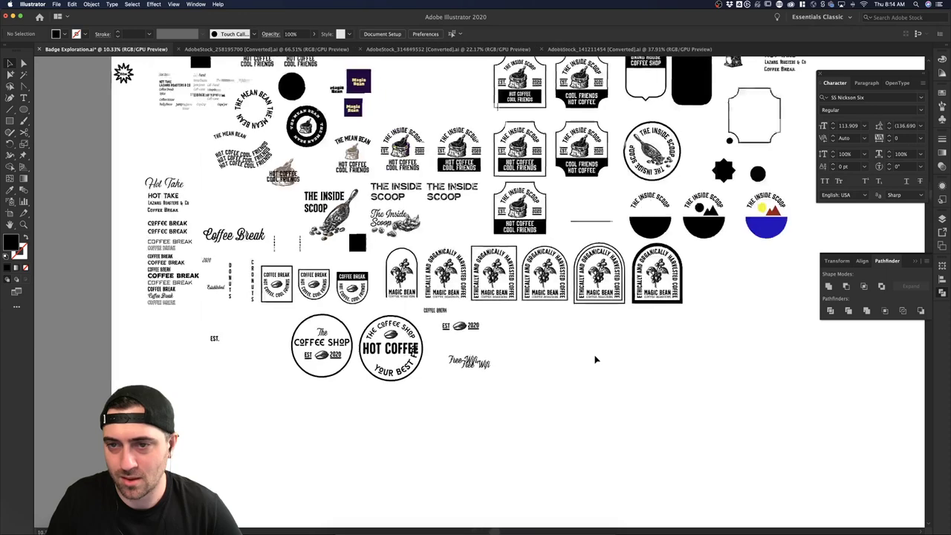
pyautogui.hscroll(2, 595, 360)
pyautogui.scroll(1, 596, 360)
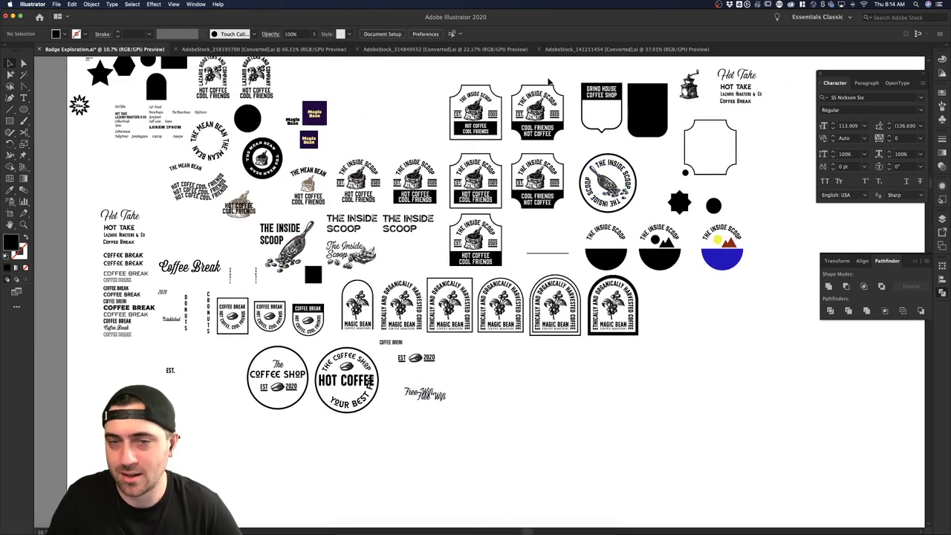
pyautogui.click(483, 49)
pyautogui.click(626, 49)
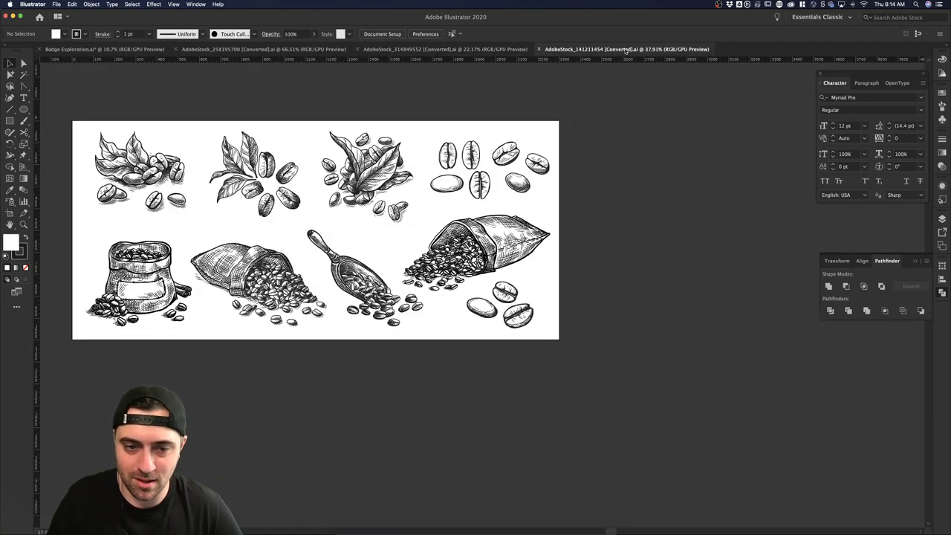
pyautogui.click(230, 51)
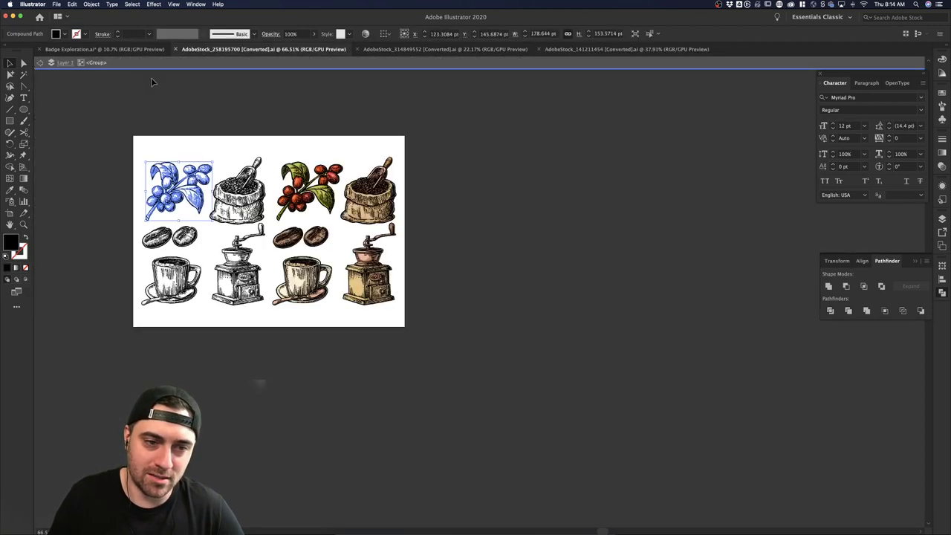
pyautogui.click(105, 50)
pyautogui.scroll(5, 318, 431)
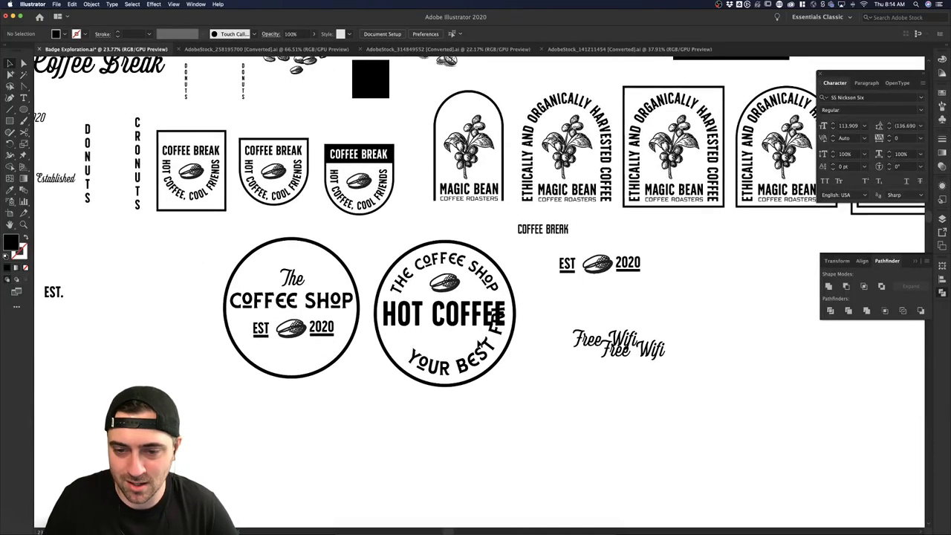
# - Slide the curved bottom text around the second badge's lower arc and replace its wording with "ESTABLISHED"
pyautogui.click(484, 352)
pyautogui.moveTo(487, 391); pyautogui.dragTo(451, 375)
pyautogui.doubleClick(454, 369)
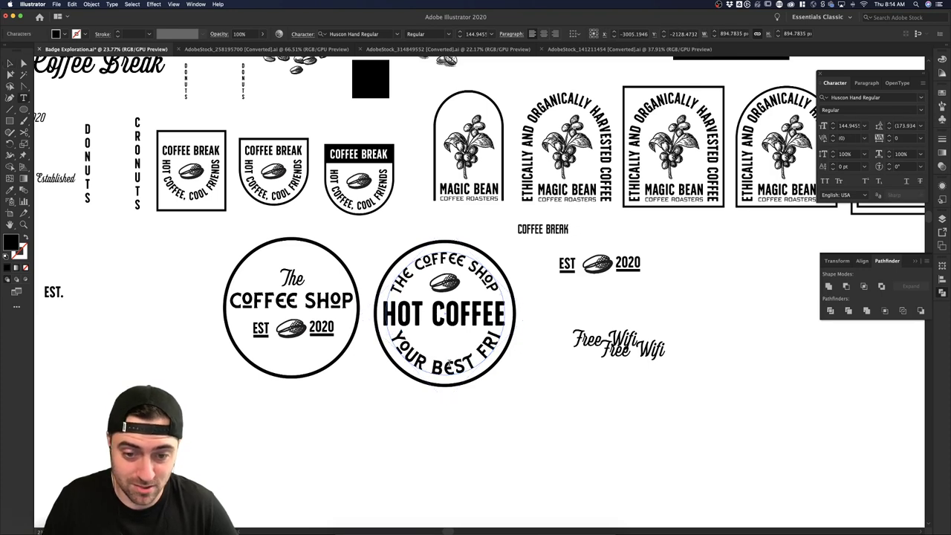
pyautogui.press('super+a')
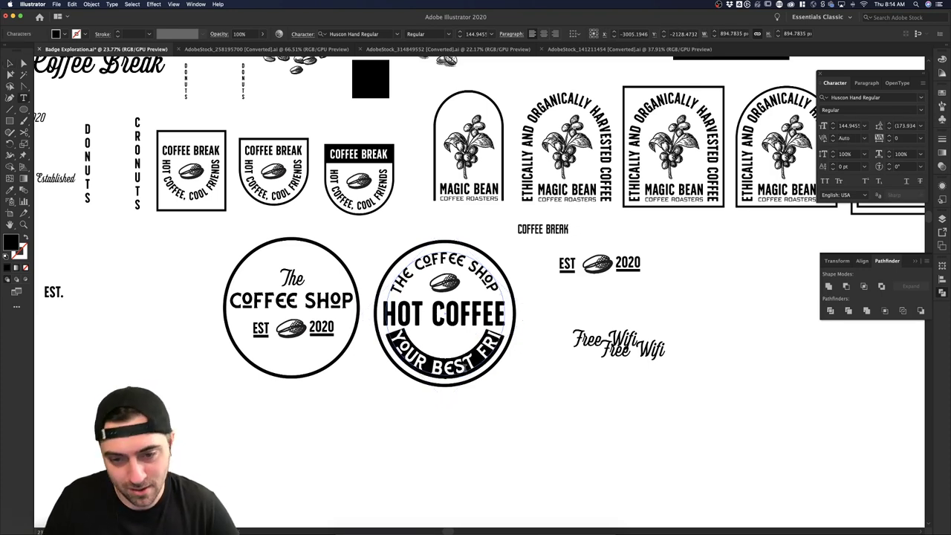
pyautogui.write('ES')
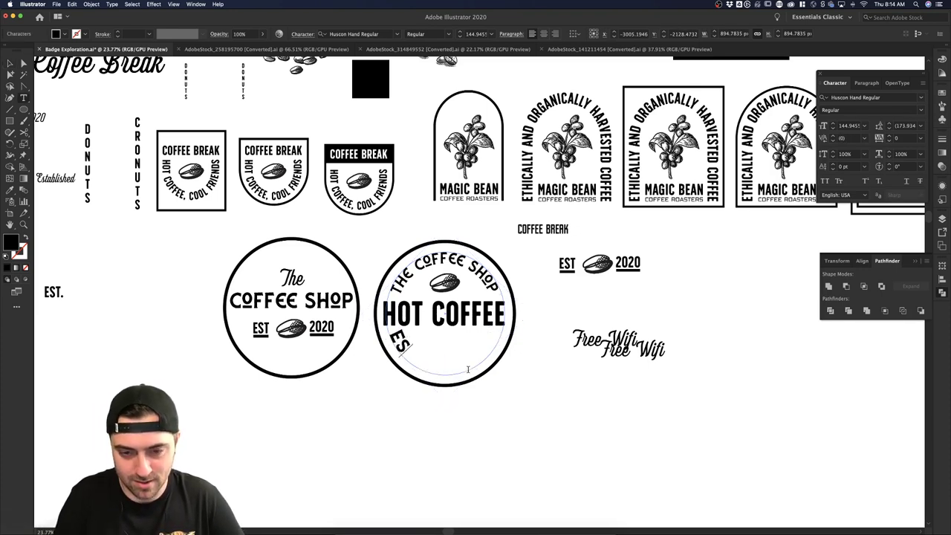
pyautogui.write('TABLISHED')
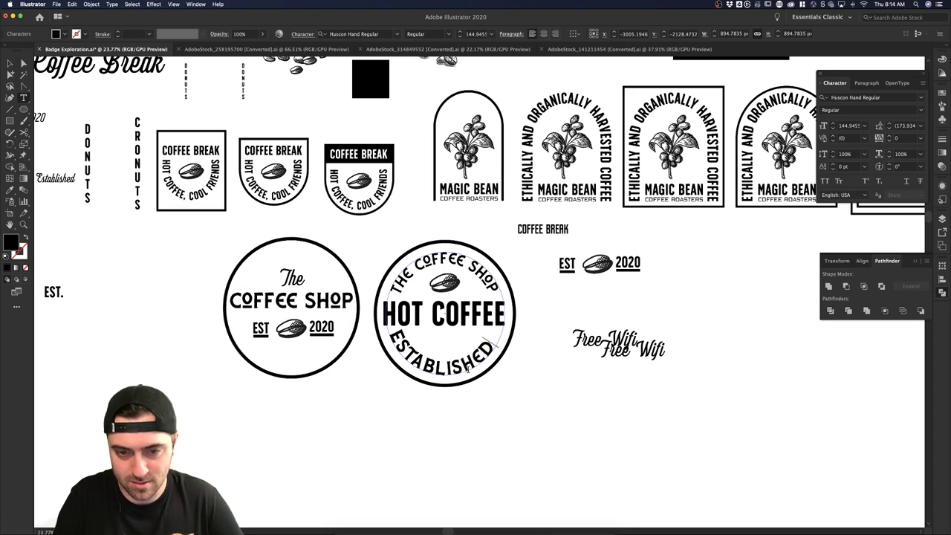
# - Replace the curved "ESTABLISHED" text in the second badge with "ORANGIC COFFEE"
pyautogui.press('super+a')
pyautogui.press('BackSpace')
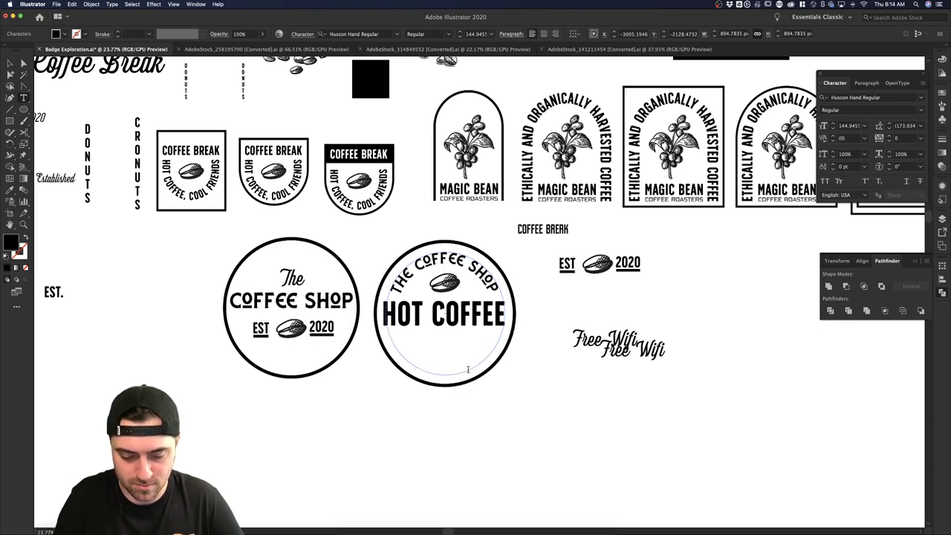
pyautogui.write('O')
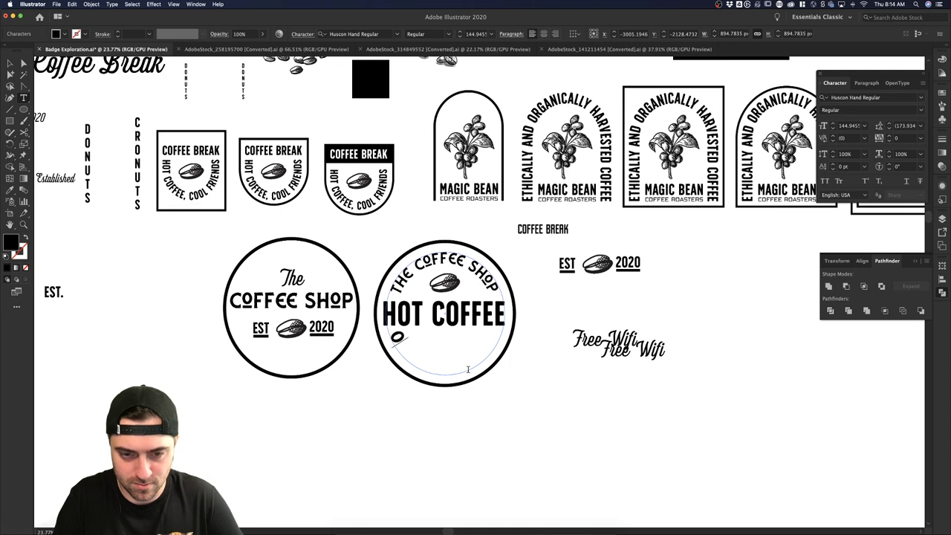
pyautogui.write('RANGIC COFFEE')
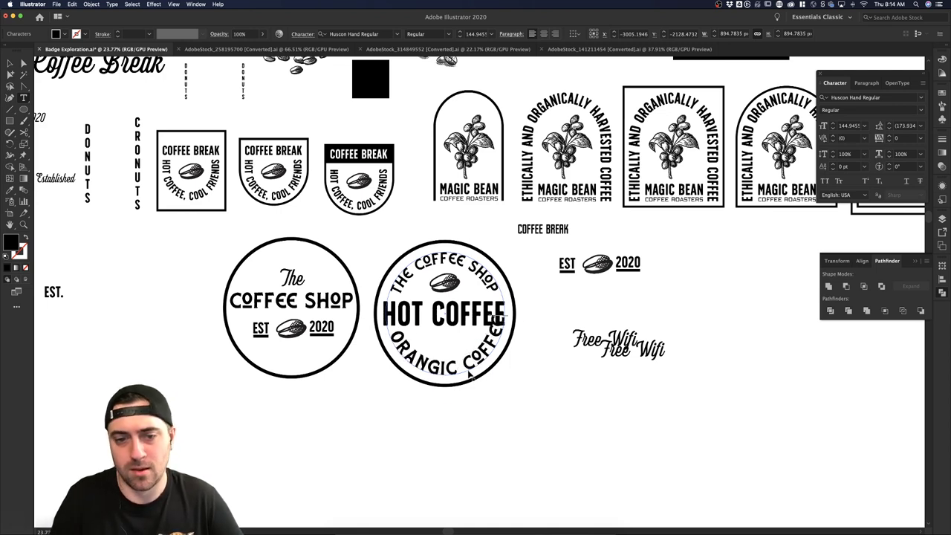
# - Reduce the font size of the curved "ORANGIC COFFEE" text to 133 pt and deselect it
pyautogui.press('super+a')
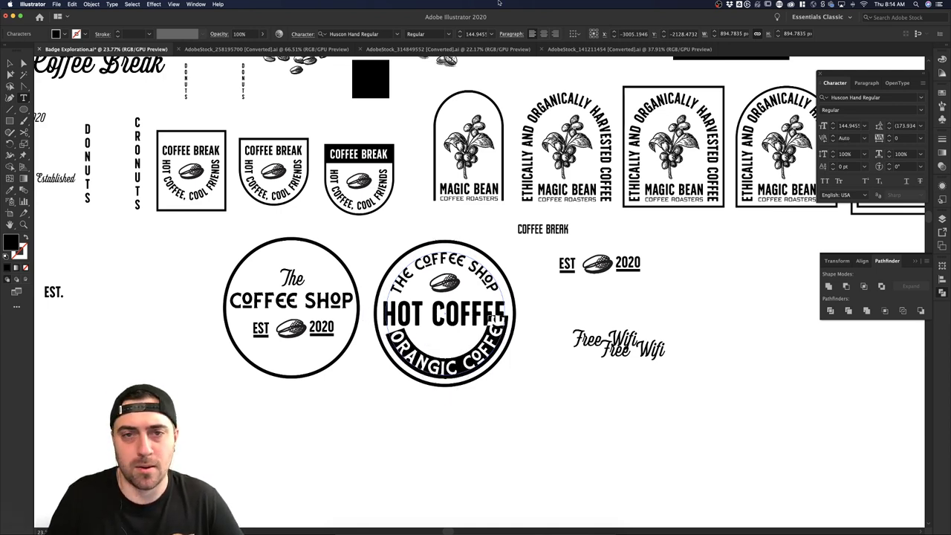
pyautogui.click(459, 36)
pyautogui.click(459, 37)
pyautogui.click(459, 36)
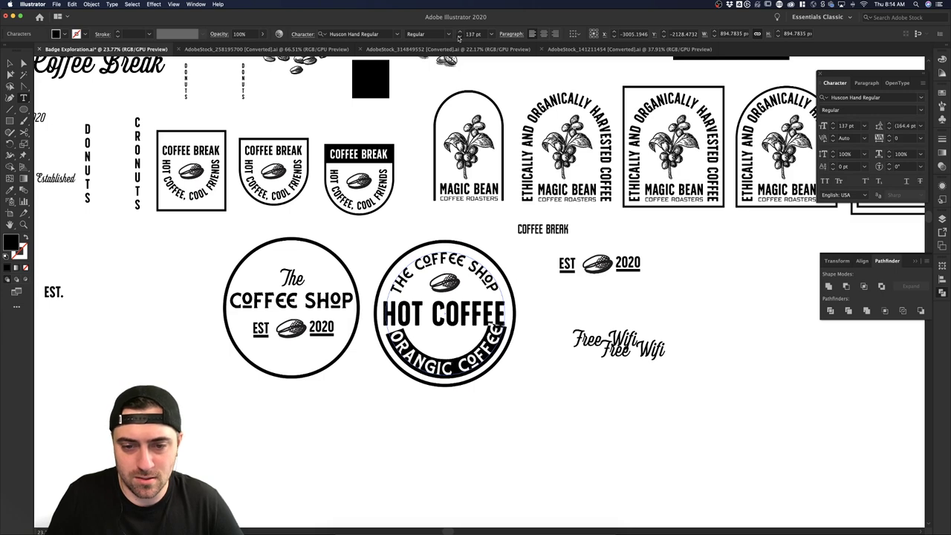
pyautogui.click(459, 36)
pyautogui.click(460, 37)
pyautogui.click(459, 37)
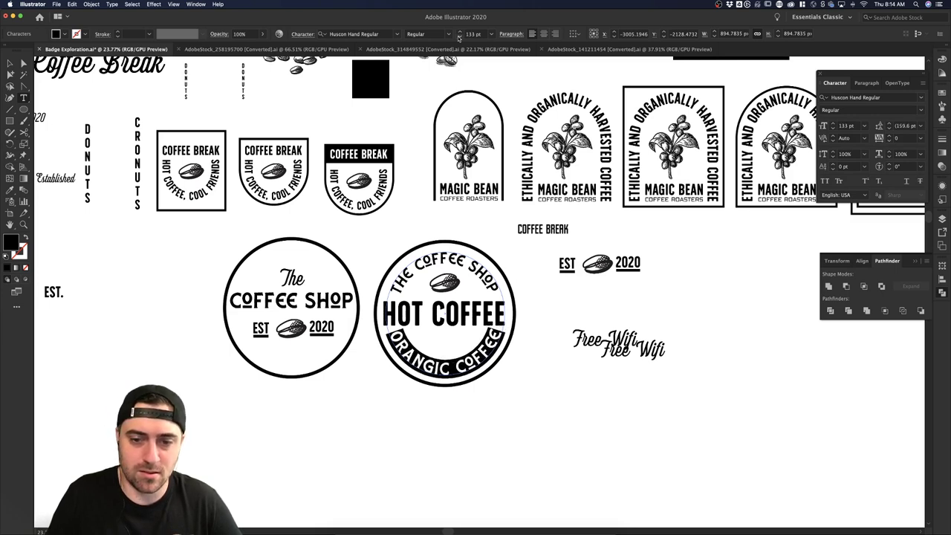
pyautogui.click(11, 64)
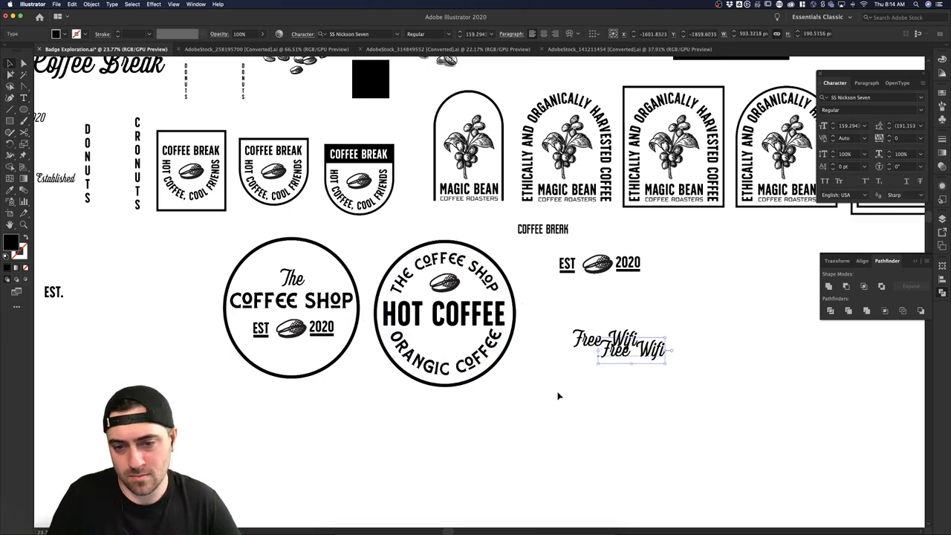
pyautogui.click(527, 413)
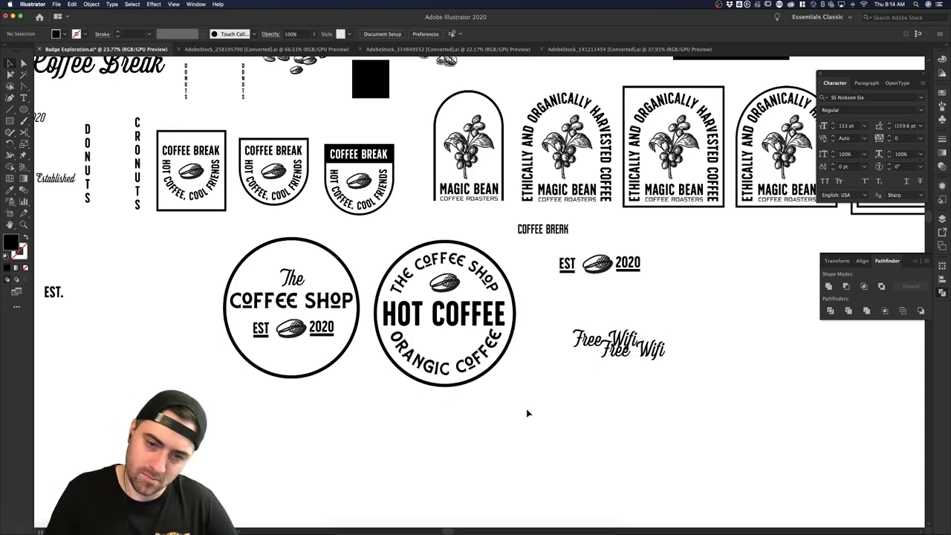
# - Delete the curved "ORANGIC COFFEE" text from the second badge
pyautogui.scroll(-2, 527, 413)
pyautogui.click(486, 380)
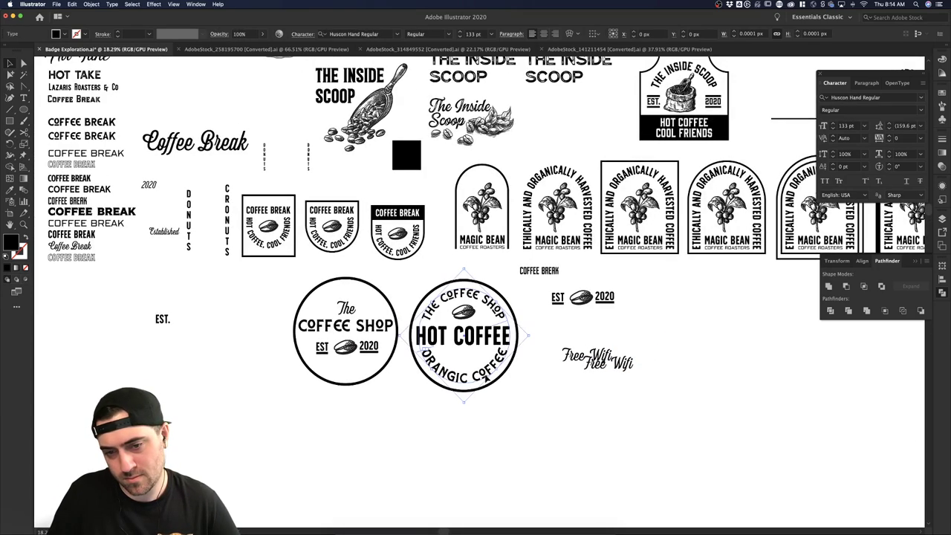
pyautogui.press('Delete')
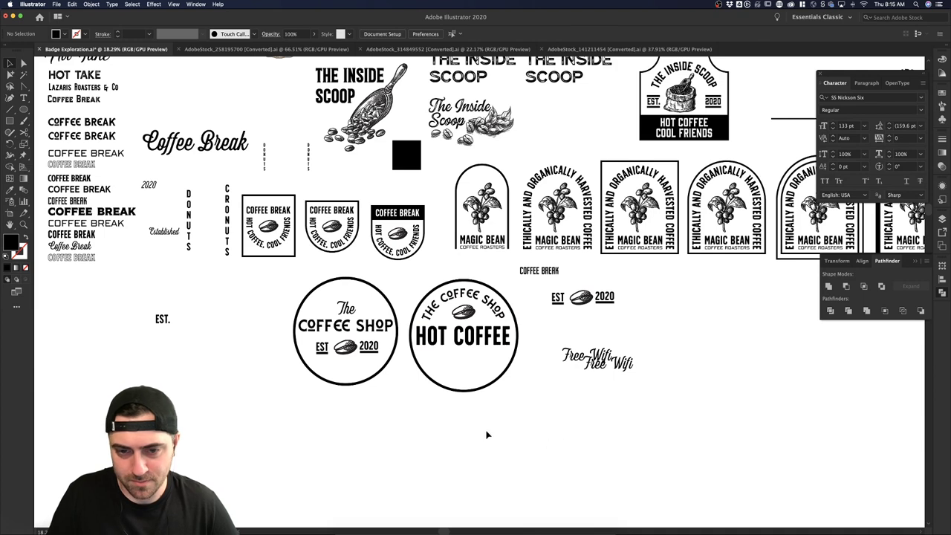
# - Duplicate the second badge's outer circle in place and scale the copy down about its centre to form an inner ring
pyautogui.click(496, 294)
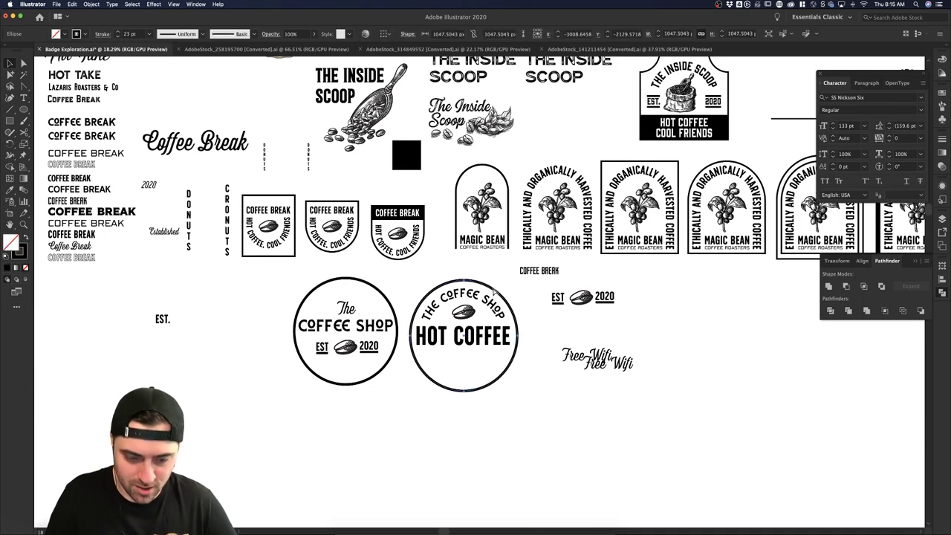
pyautogui.press('super+c')
pyautogui.press('super+f')
pyautogui.moveTo(496, 292)
pyautogui.mouseDown()
pyautogui.moveTo(512, 248)
pyautogui.moveTo(518, 281)
pyautogui.moveTo(507, 285)
pyautogui.mouseUp()
pyautogui.press('super+z')
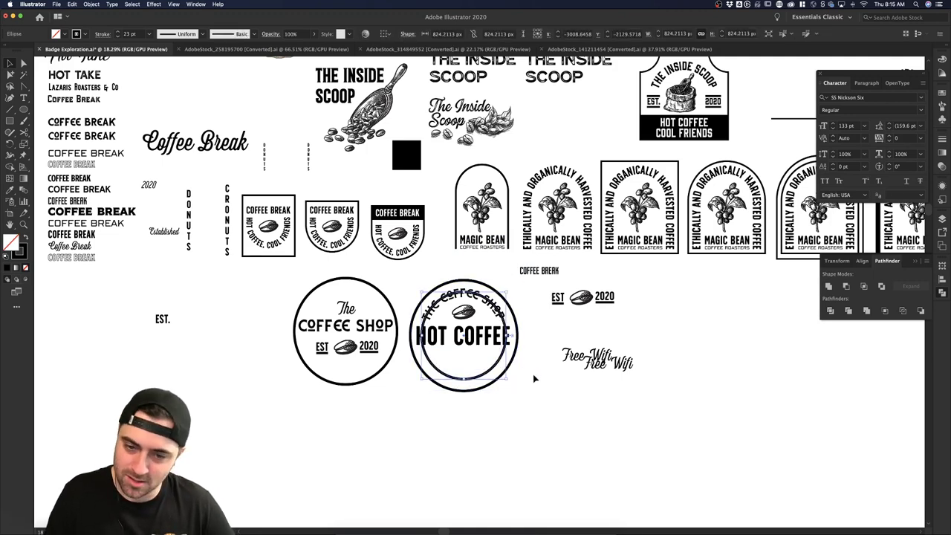
pyautogui.moveTo(508, 293); pyautogui.dragTo(500, 299)
pyautogui.click(543, 364)
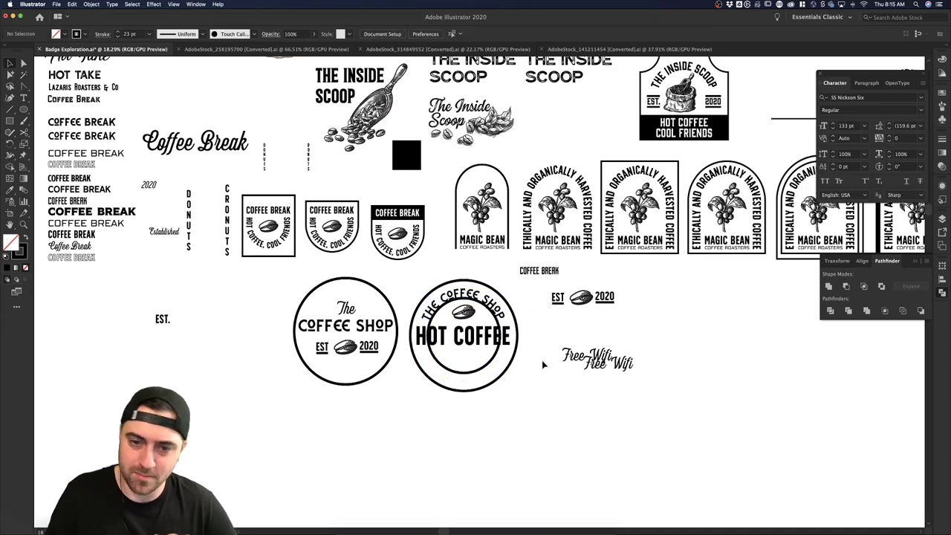
# - Delete the inner circle from the HOT COFFEE badge, keeping the curved THE COFFEE SHOP text
pyautogui.scroll(5, 545, 363)
pyautogui.click(447, 369)
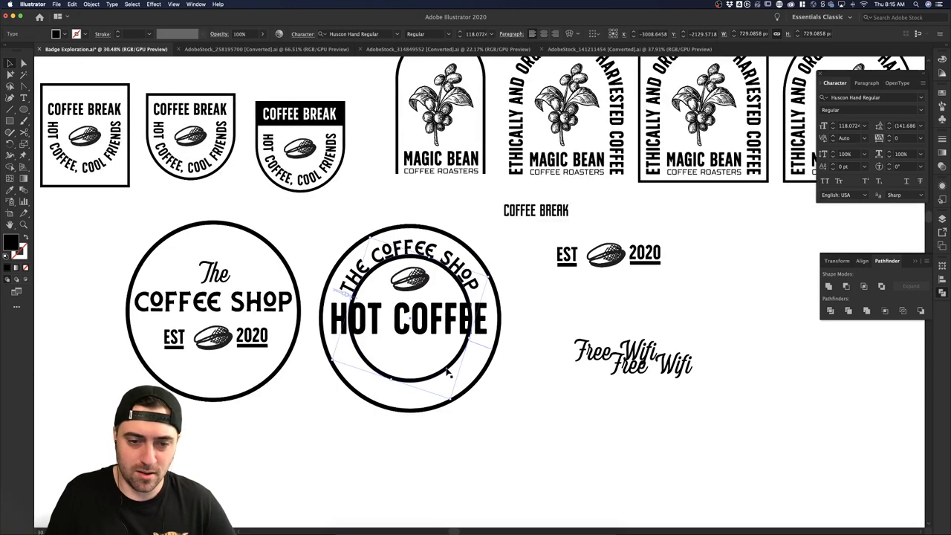
pyautogui.press('Delete')
pyautogui.press('super+z')
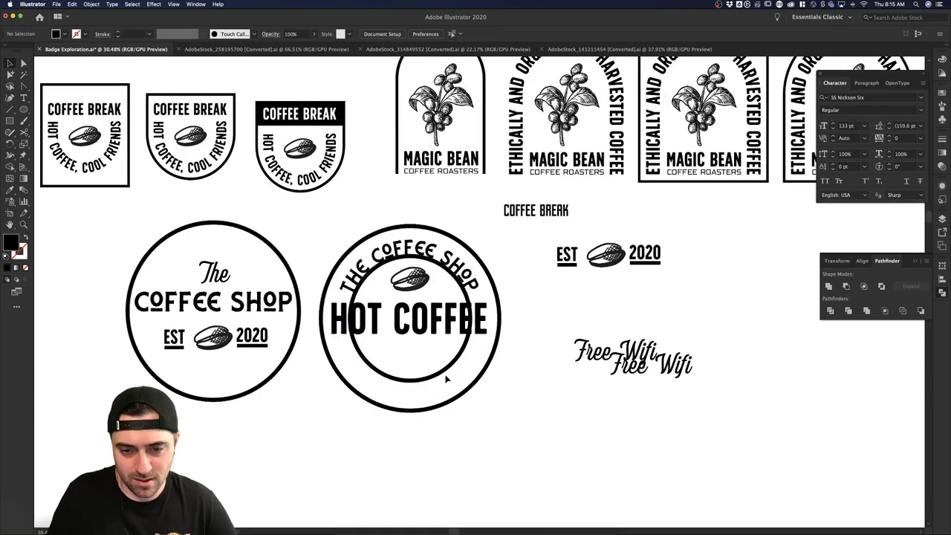
pyautogui.click(439, 377)
pyautogui.press('Delete')
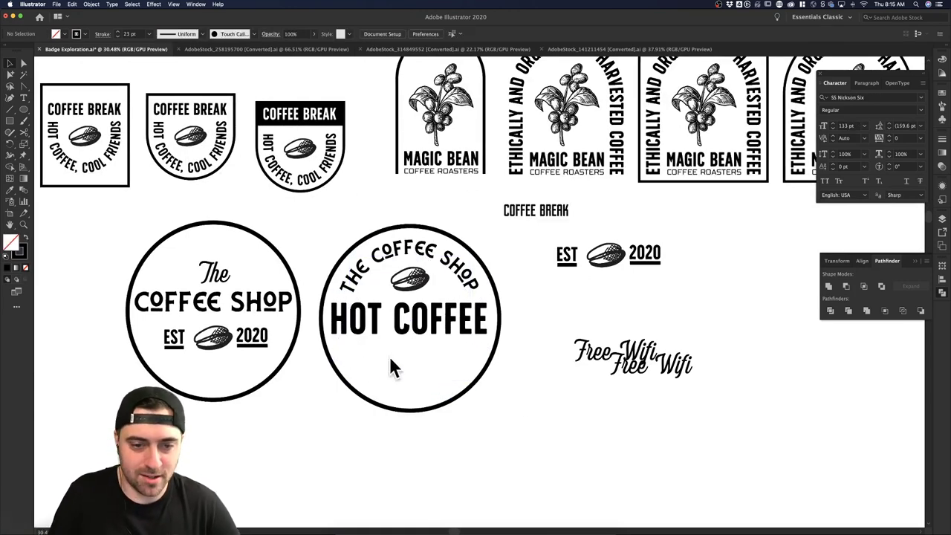
pyautogui.scroll(-5, 595, 422)
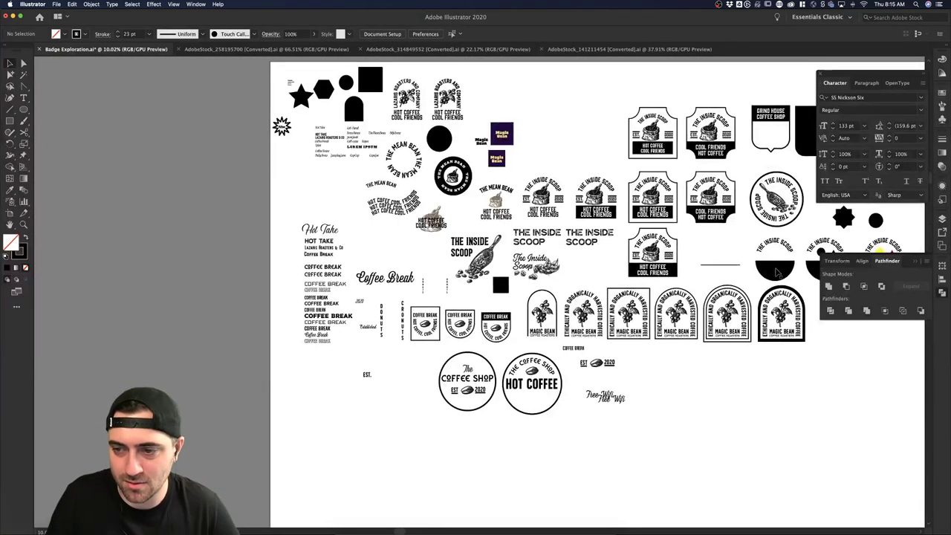
pyautogui.moveTo(622, 409); pyautogui.dragTo(536, 401)
pyautogui.scroll(3, 583, 406)
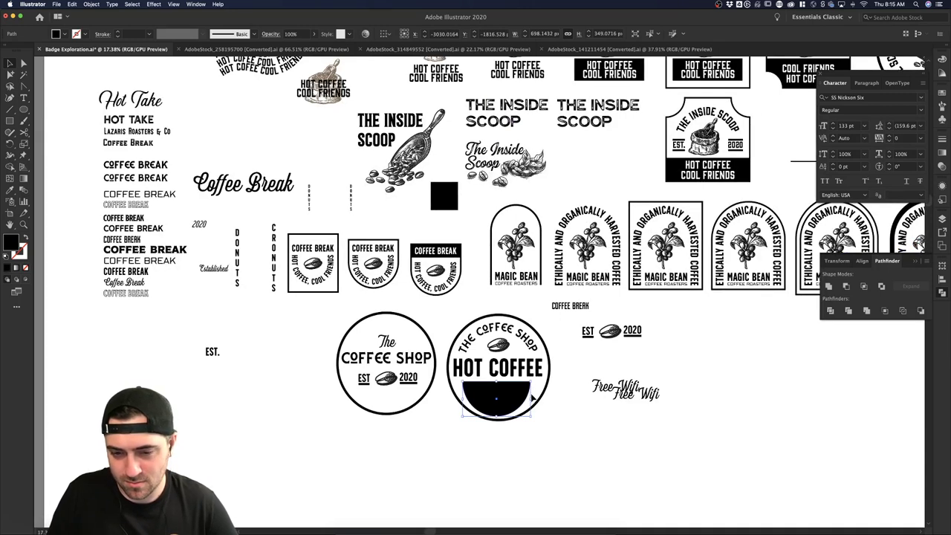
pyautogui.press('Delete')
# - Duplicate the HOT COFFEE badge's circle in place, remove the copy's top anchor point, and fill the remaining lower half black
pyautogui.click(544, 400)
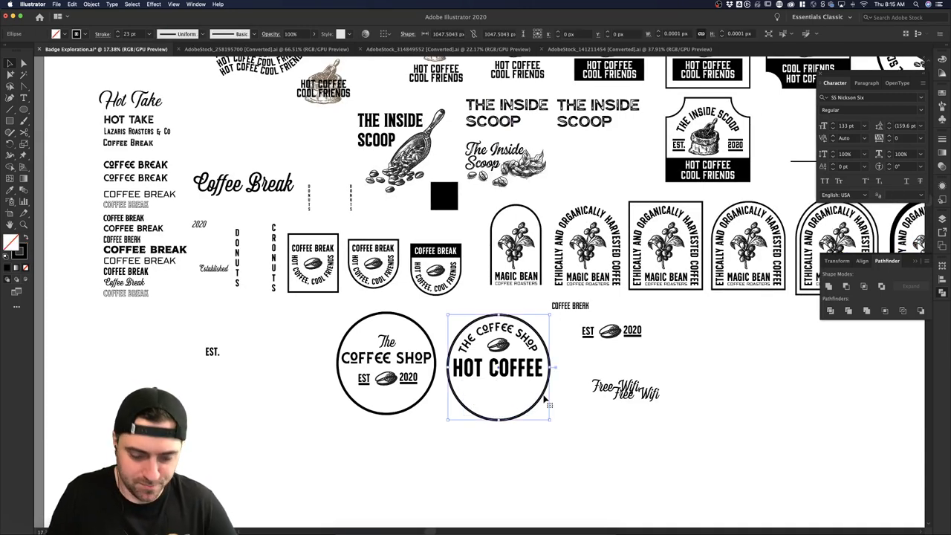
pyautogui.press('super+f')
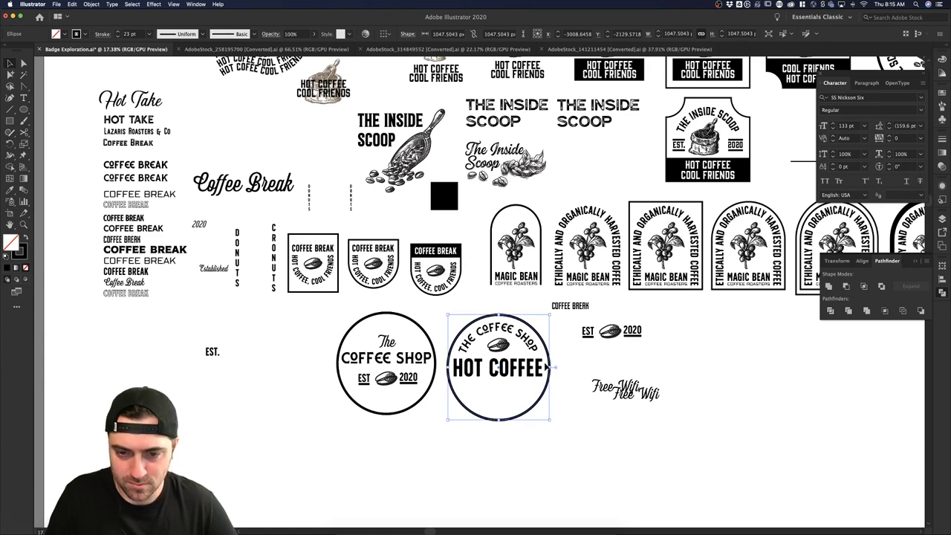
pyautogui.press('a')
pyautogui.click(498, 315)
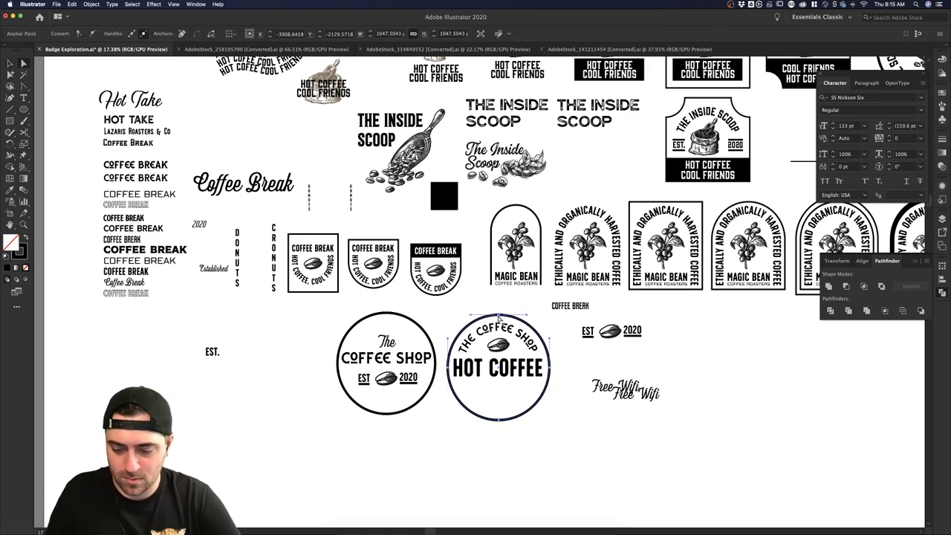
pyautogui.press('Delete')
pyautogui.press('v')
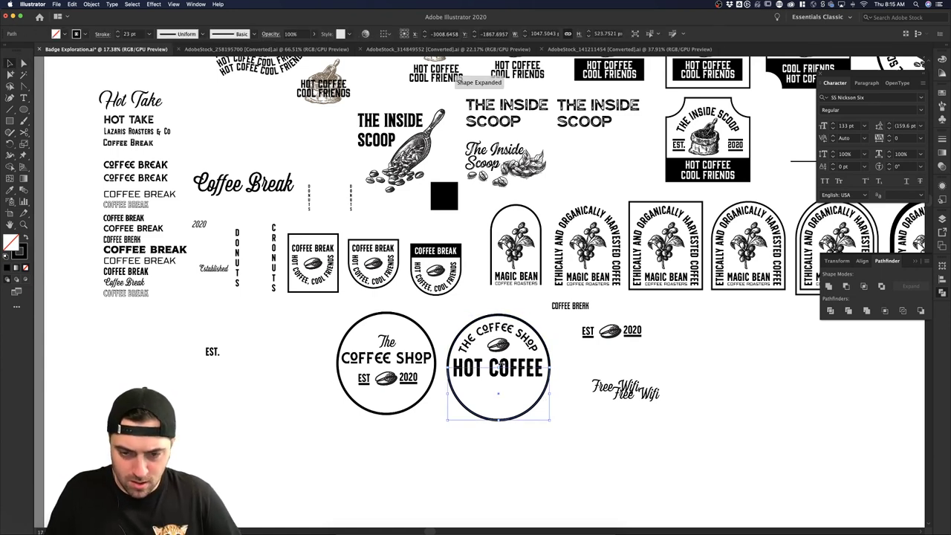
pyautogui.hotkey('shift', 'x')
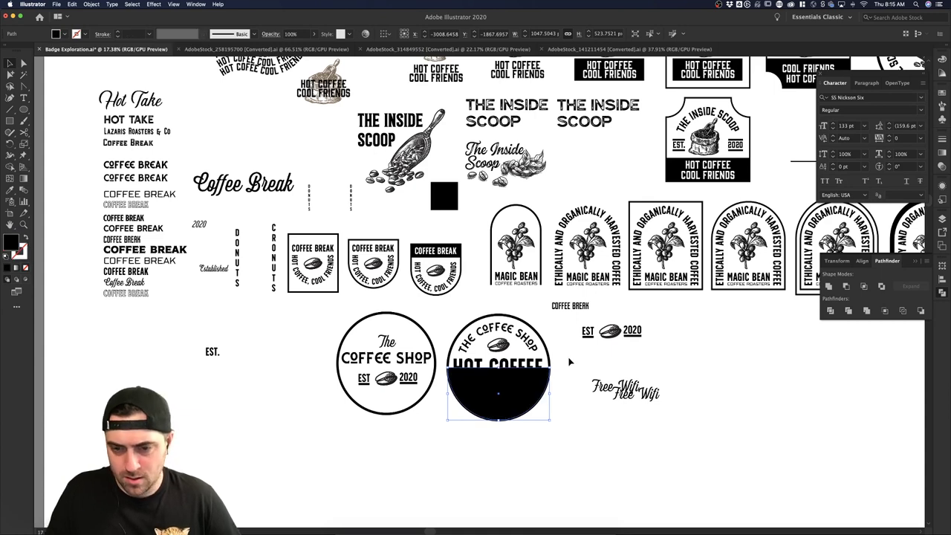
# - Try to lower the flat top edge of the black half-circle by moving its two corner anchor points
pyautogui.scroll(3, 521, 381)
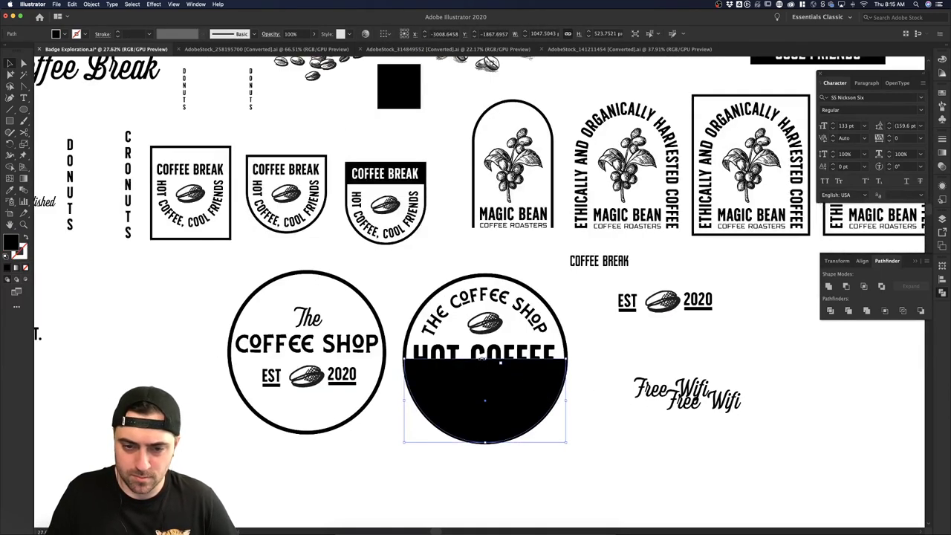
pyautogui.scroll(4, 431, 377)
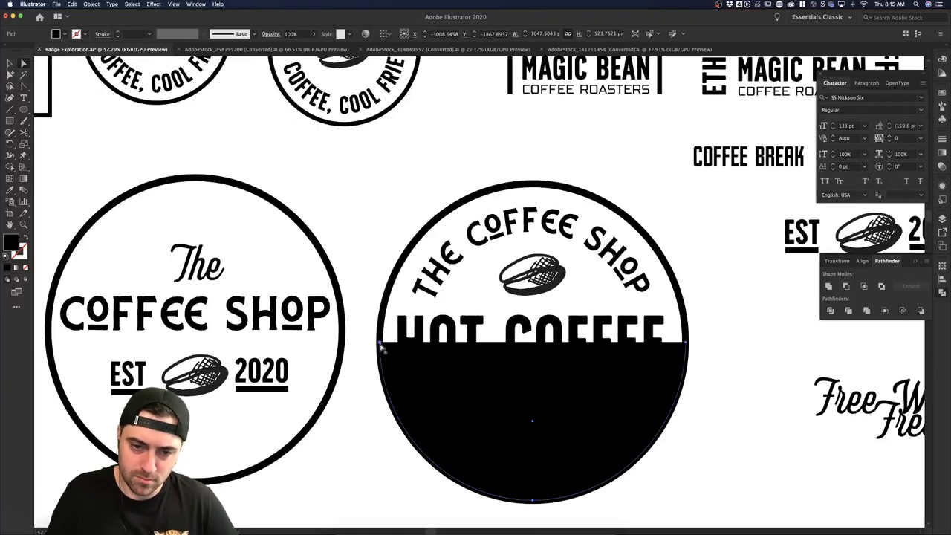
pyautogui.click(379, 345)
pyautogui.keyDown('shift'); pyautogui.click(686, 343); pyautogui.keyUp('shift')
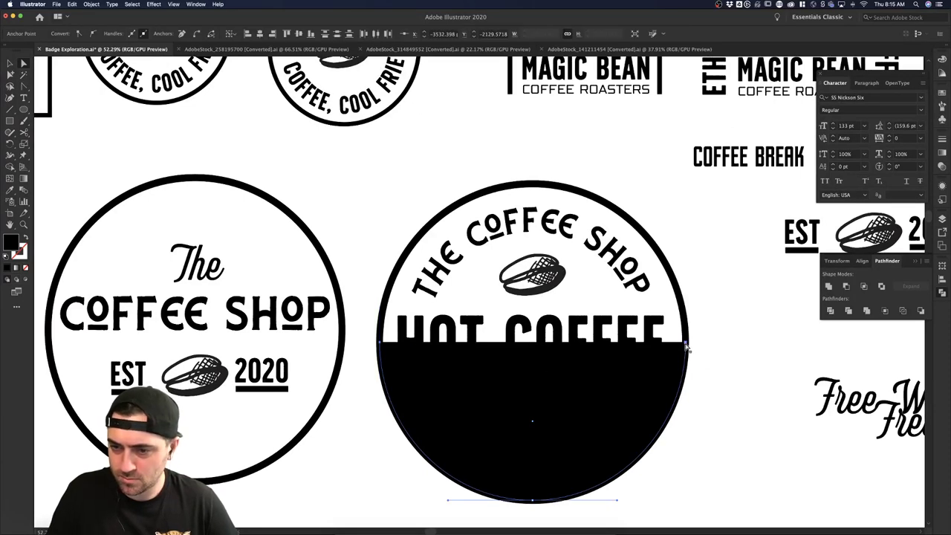
pyautogui.moveTo(686, 343); pyautogui.dragTo(685, 362)
pyautogui.press('super+z')
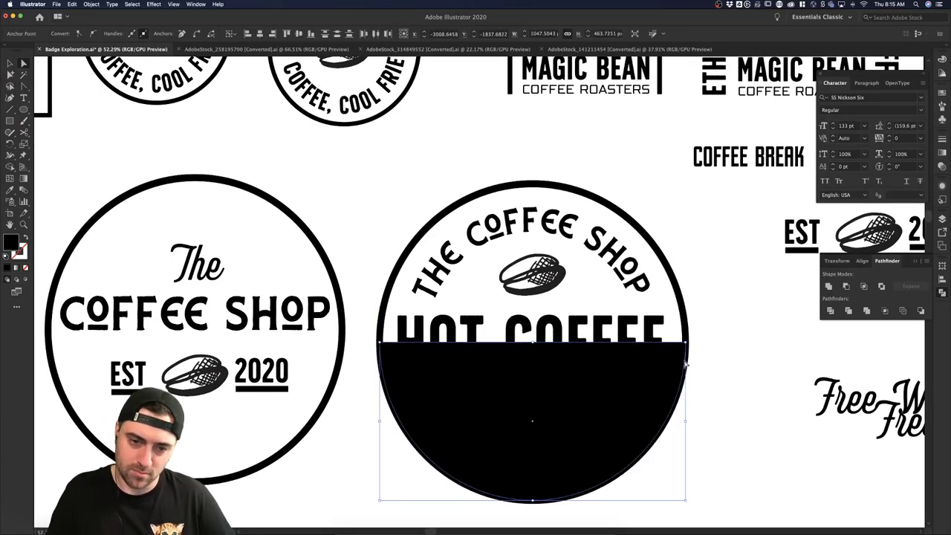
pyautogui.click(729, 371)
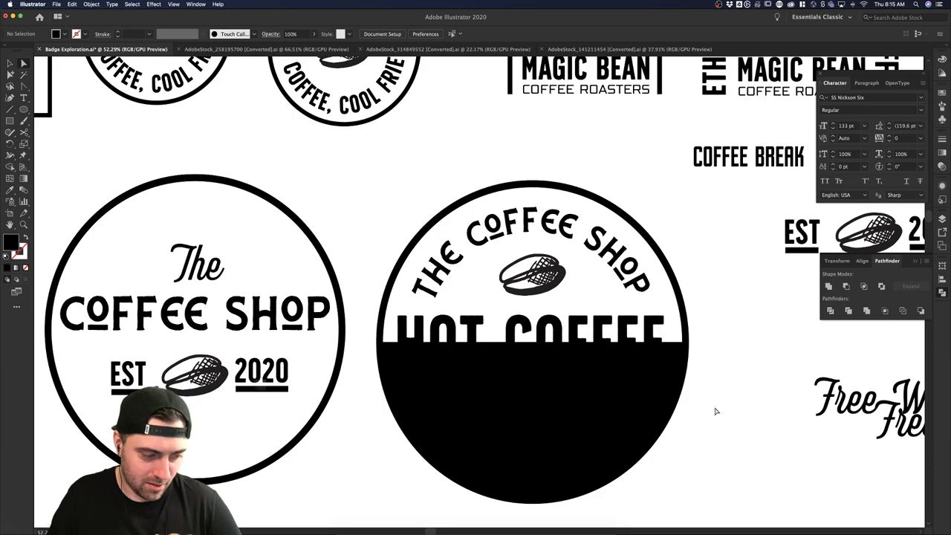
# - Close the black half-circle's open top edge with the Pen tool and squash the shape so that edge sits lower
pyautogui.scroll(-5, 735, 424)
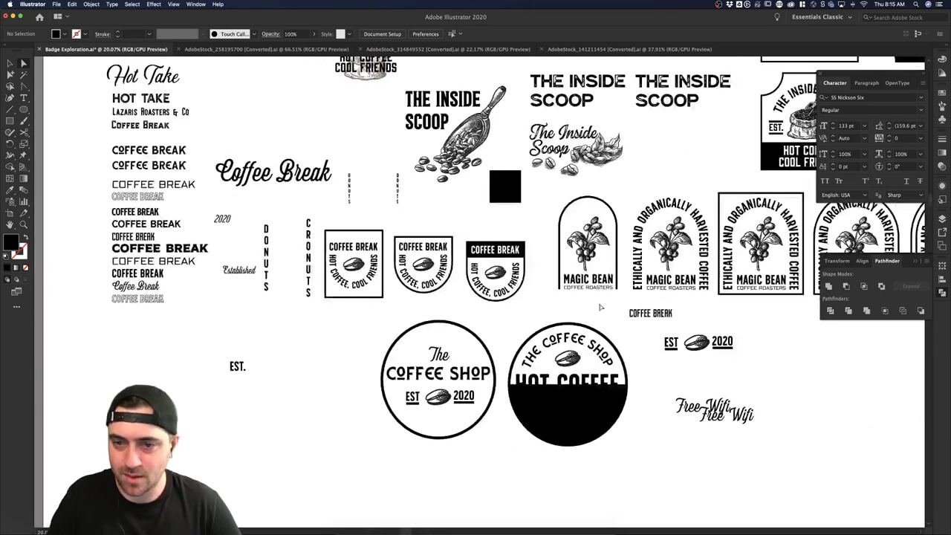
pyautogui.scroll(4, 724, 423)
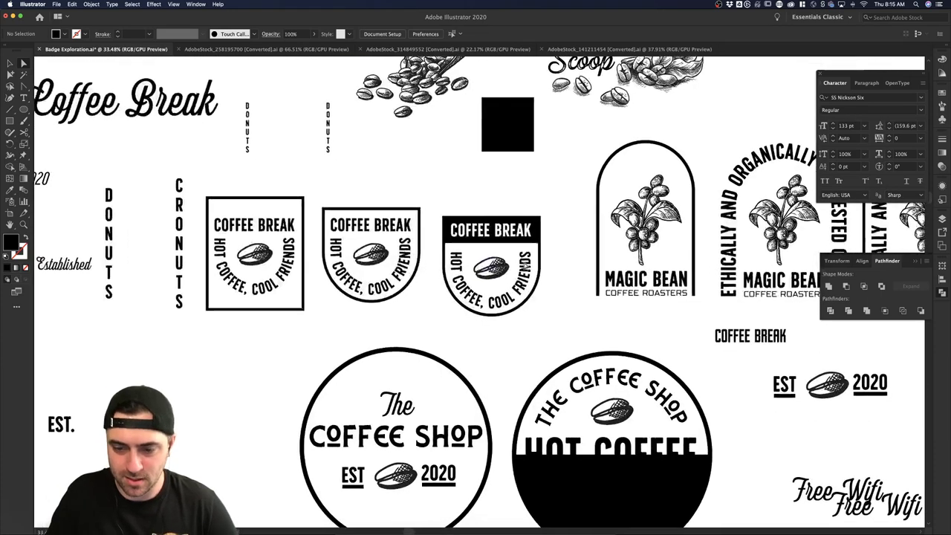
pyautogui.scroll(-4, 724, 424)
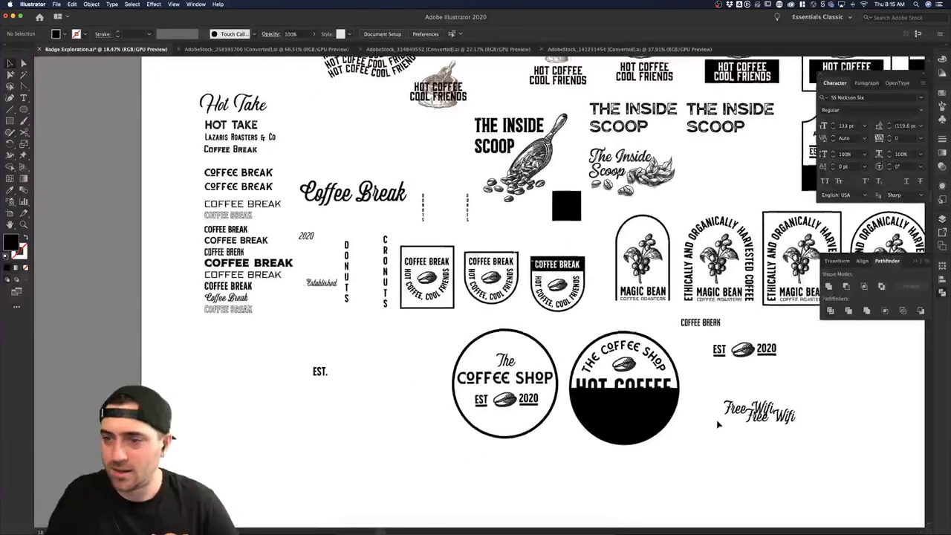
pyautogui.hscroll(2, 669, 416)
pyautogui.click(598, 401)
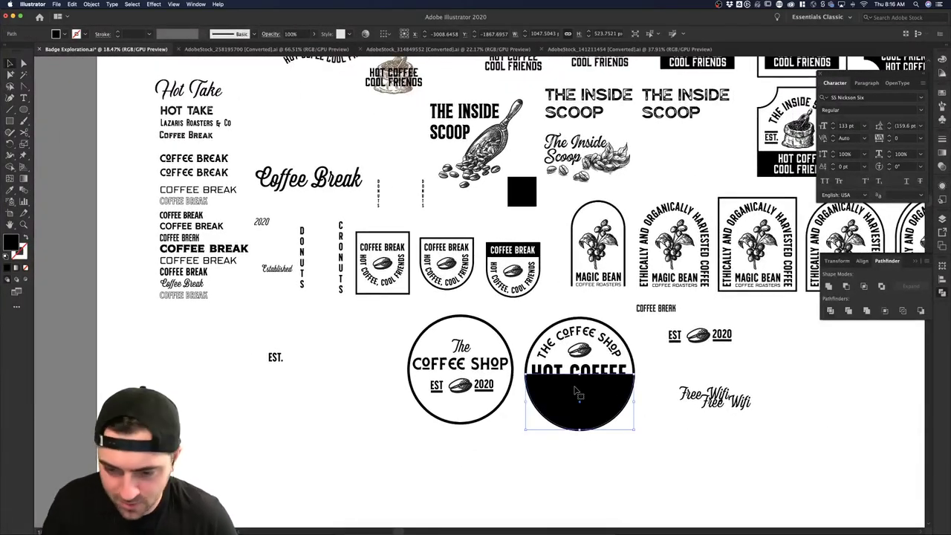
pyautogui.press('a')
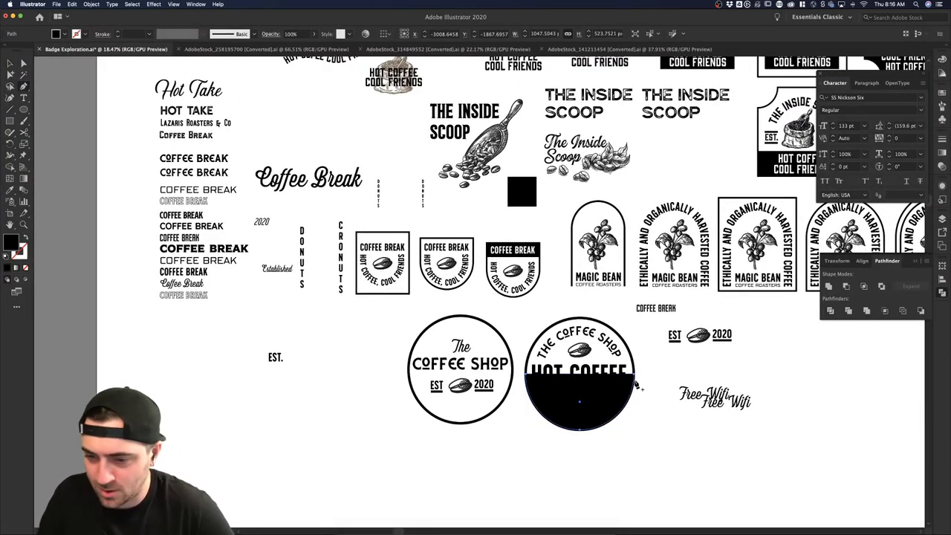
pyautogui.click(637, 377)
pyautogui.click(526, 374)
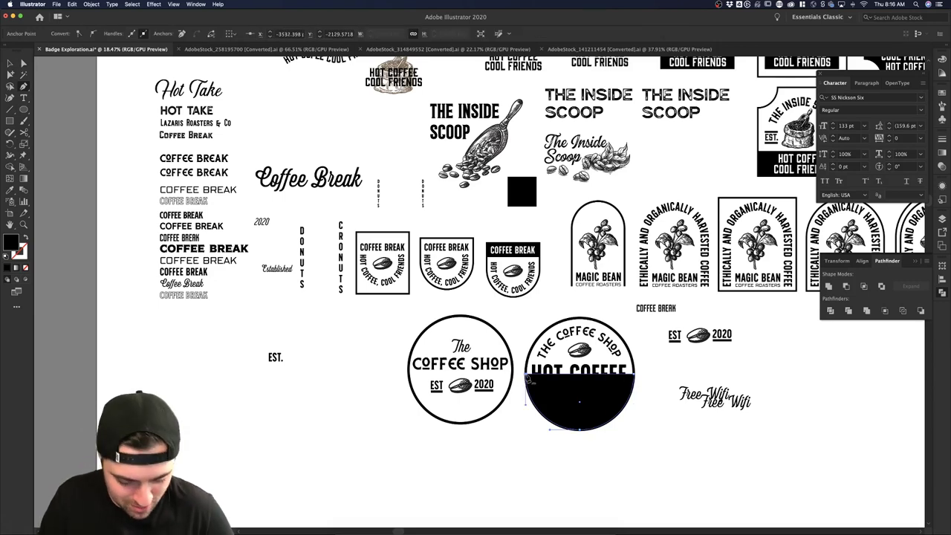
pyautogui.press('v')
pyautogui.moveTo(580, 374); pyautogui.dragTo(581, 388)
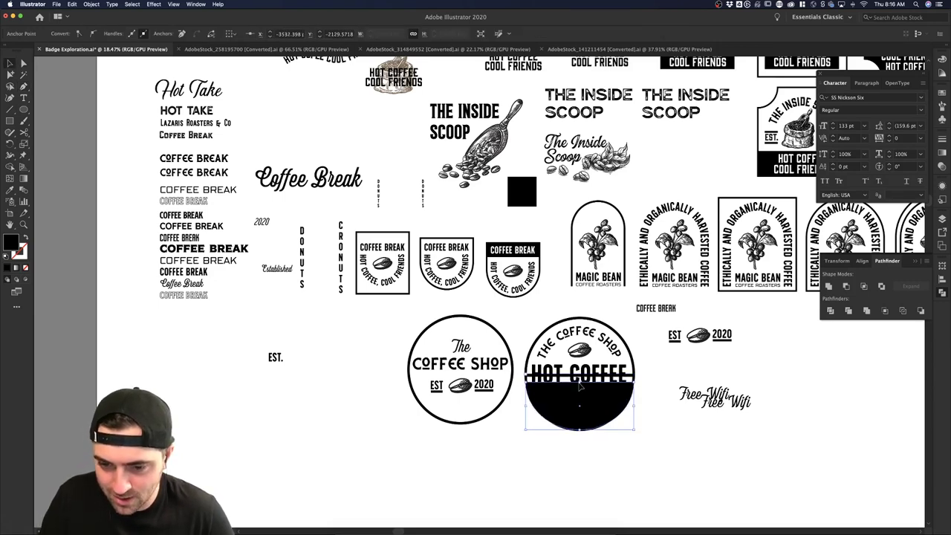
pyautogui.click(614, 377)
pyautogui.click(646, 382)
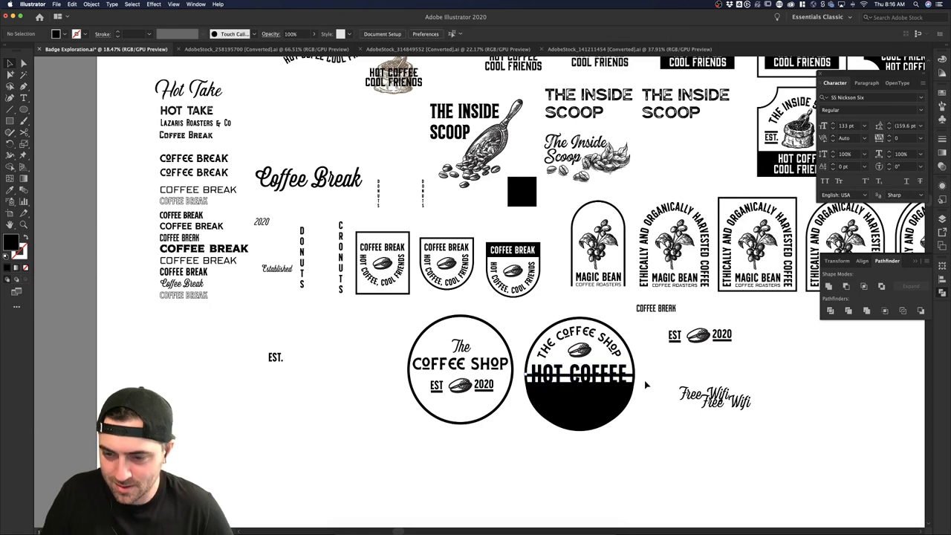
# - Delete the black half-circle from the HOT COFFEE badge
pyautogui.click(584, 403)
pyautogui.press('Delete')
pyautogui.press('super+shift+a')
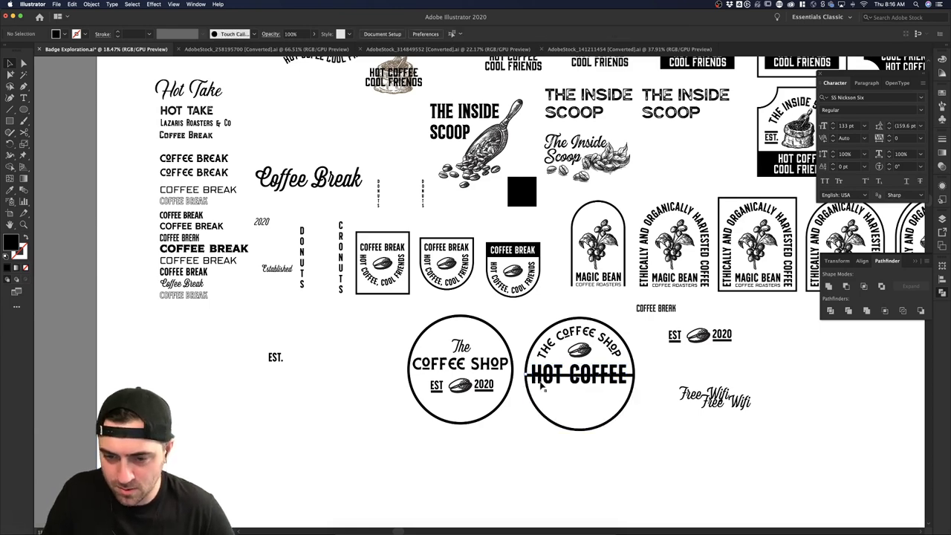
# - Draw a horizontal line with a 23 pt black stroke and no fill across the circle below HOT COFFEE
pyautogui.scroll(5, 624, 390)
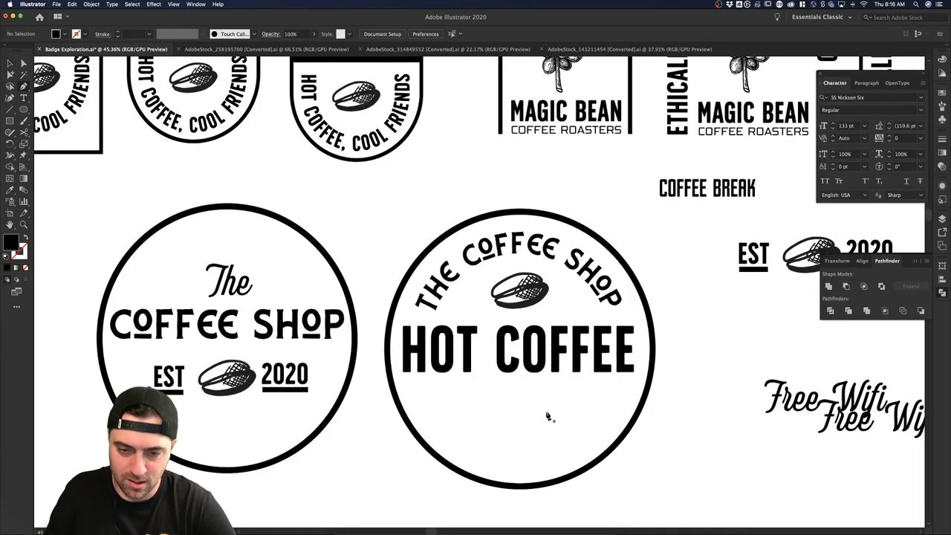
pyautogui.moveTo(394, 395); pyautogui.dragTo(646, 395)
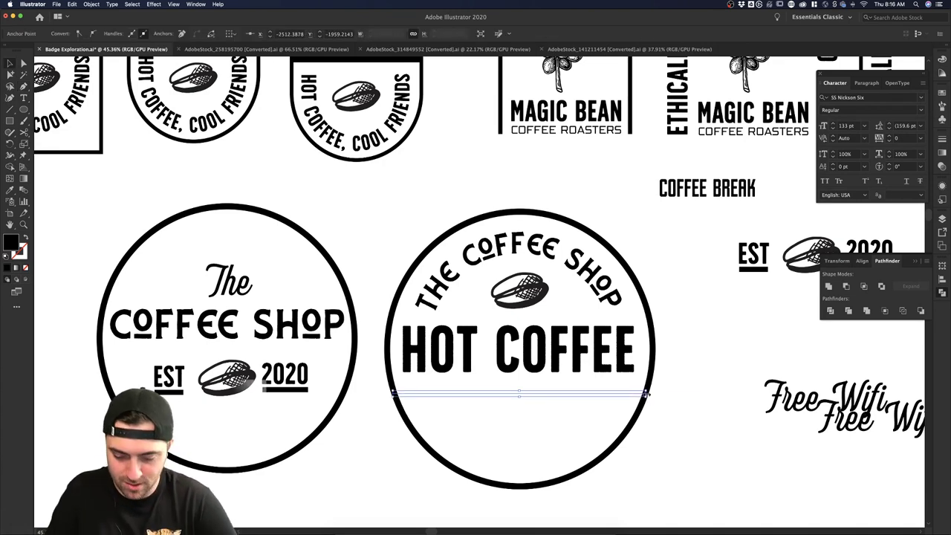
pyautogui.hotkey('shift', 'x')
pyautogui.click(664, 382)
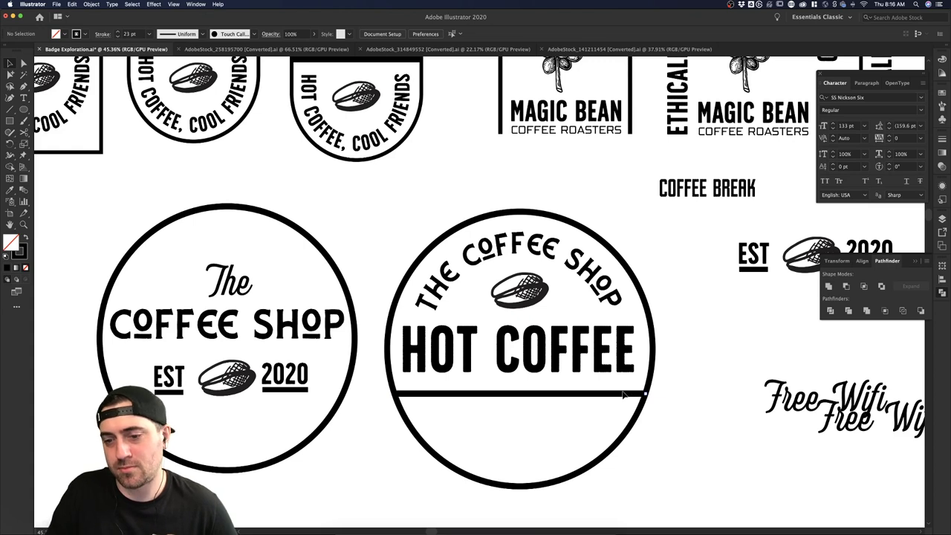
# - Copy the horizontal line further down the badge and shorten it to about 868 px to fit the circle
pyautogui.moveTo(624, 396); pyautogui.dragTo(631, 428)
pyautogui.press('a')
pyautogui.click(646, 428)
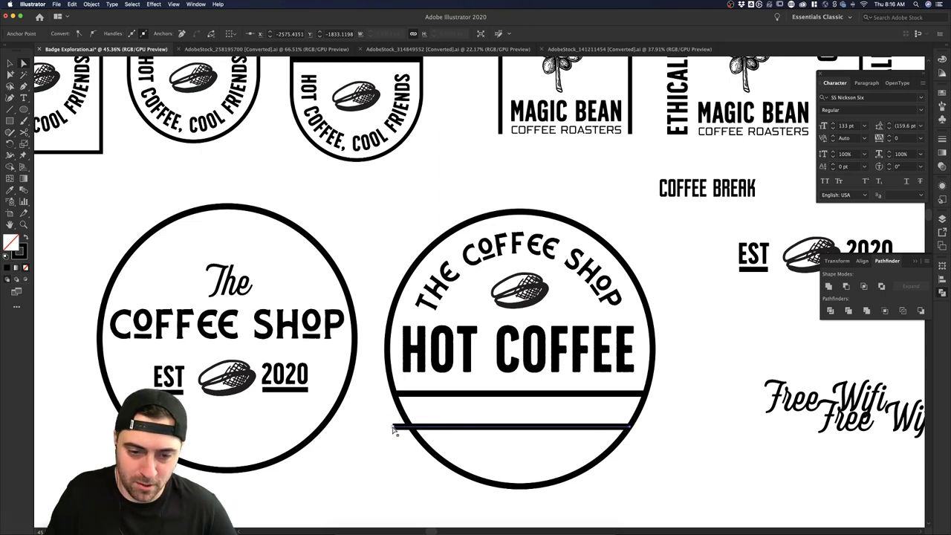
pyautogui.click(478, 452)
pyautogui.press('v')
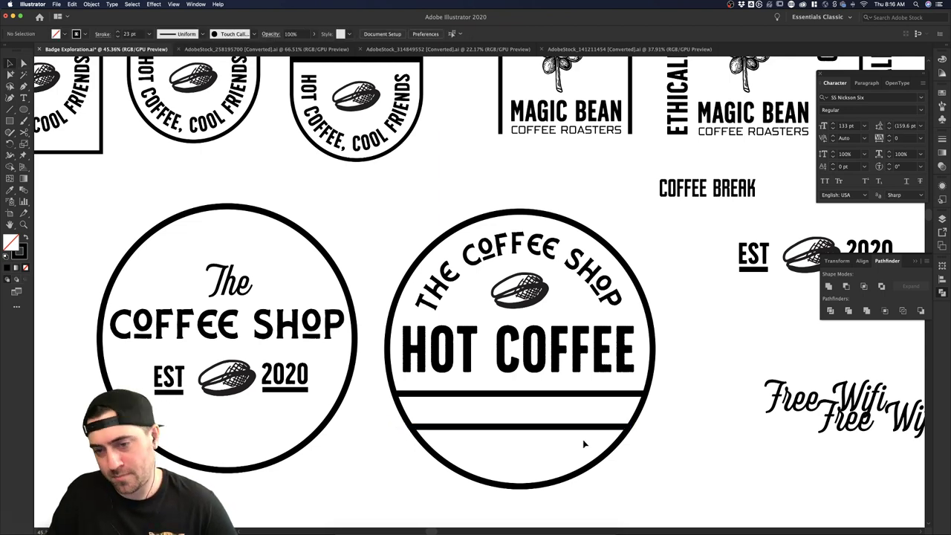
# - Place a copy of the second horizontal line below it in the HOT COFFEE badge as a third line
pyautogui.scroll(-3, 641, 446)
pyautogui.click(588, 436)
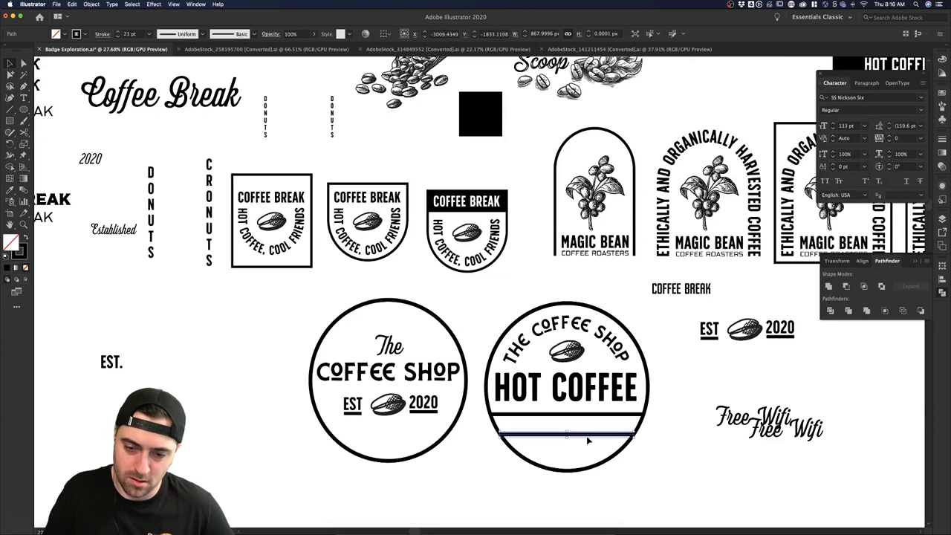
pyautogui.click(670, 453)
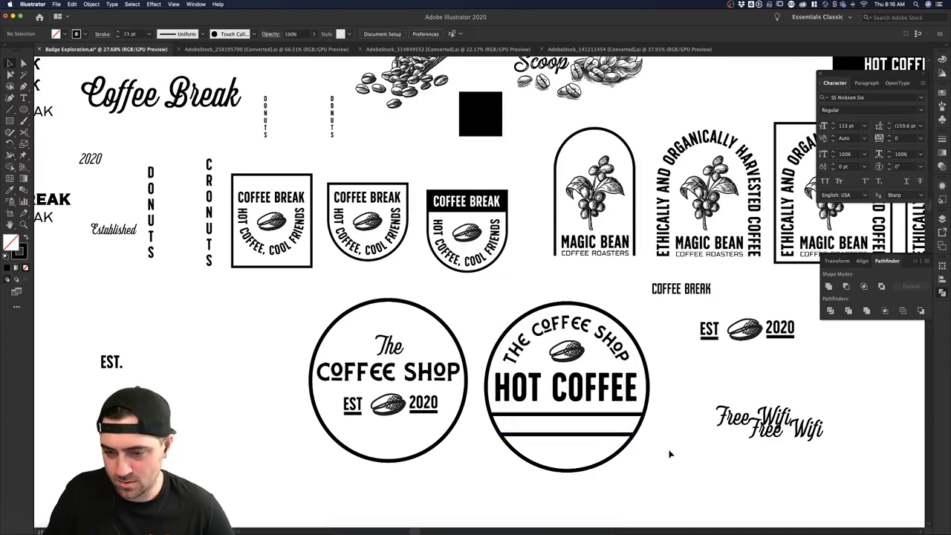
pyautogui.moveTo(607, 437); pyautogui.dragTo(605, 455)
# - Distribute the three horizontal lines in the HOT COFFEE badge evenly in the vertical direction
pyautogui.click(609, 415)
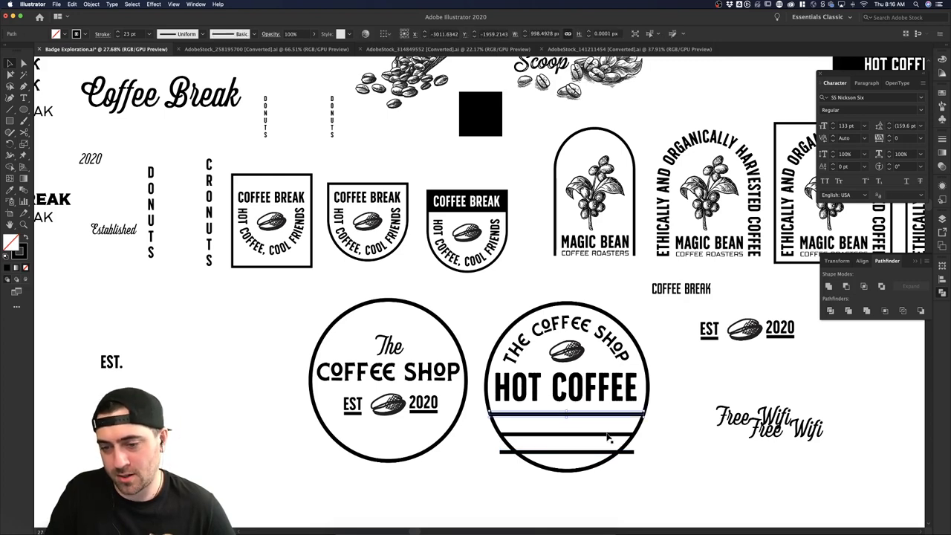
pyautogui.keyDown('shift'); pyautogui.click(607, 435); pyautogui.keyUp('shift')
pyautogui.keyDown('shift'); pyautogui.click(605, 452); pyautogui.keyUp('shift')
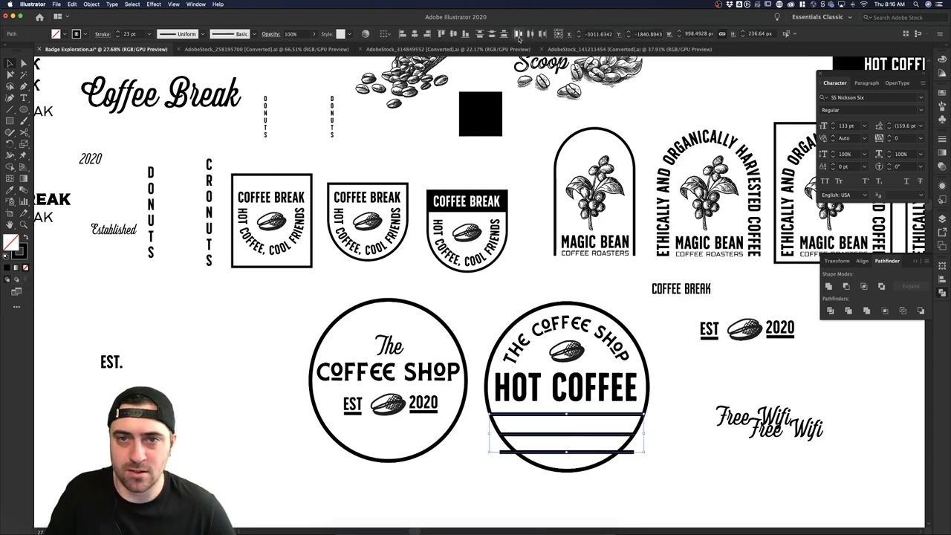
pyautogui.click(493, 34)
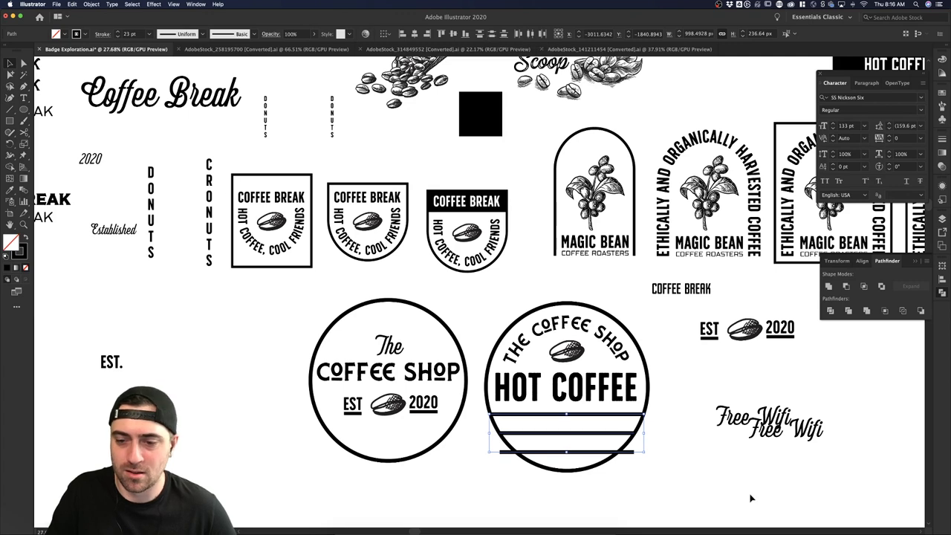
# - Shorten the lowest horizontal line in the HOT COFFEE badge to about 689 px so it fits the circle
pyautogui.click(664, 479)
pyautogui.click(612, 454)
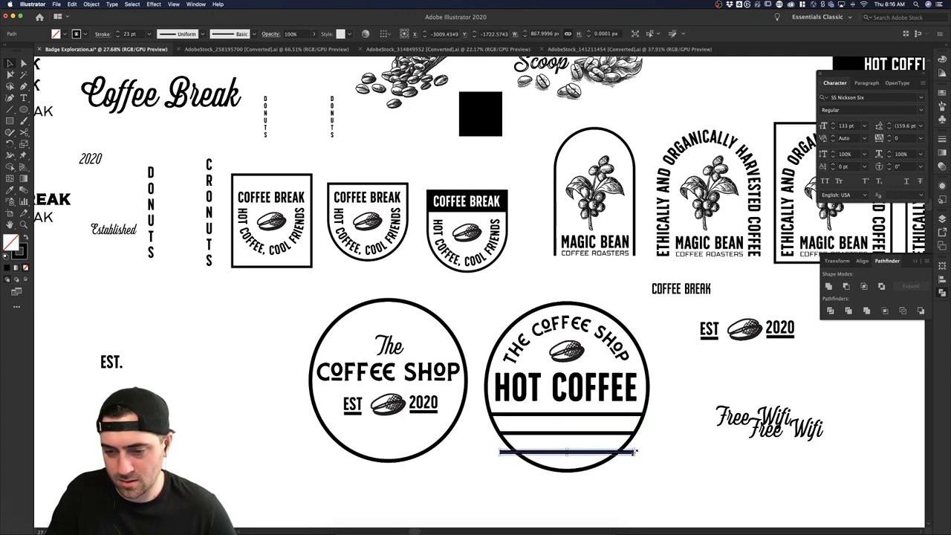
pyautogui.moveTo(636, 452); pyautogui.dragTo(620, 452)
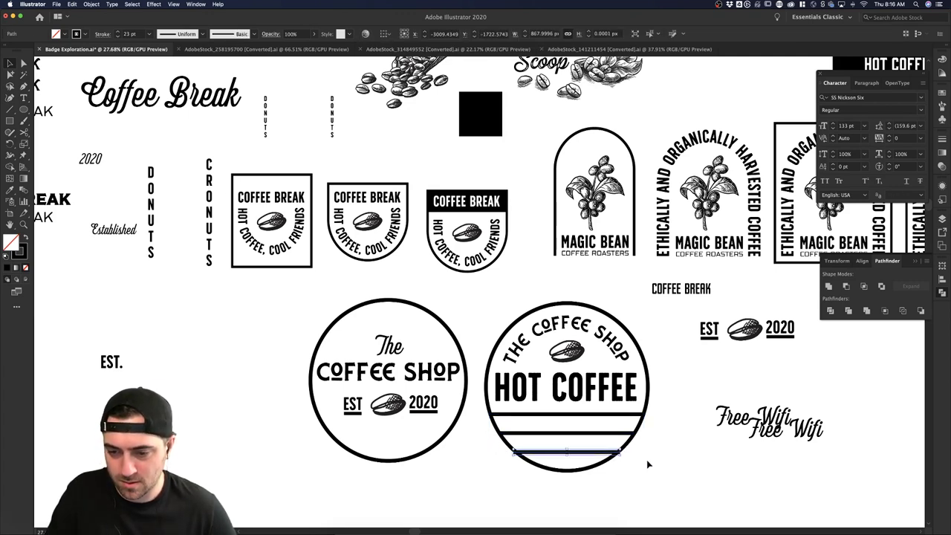
pyautogui.click(647, 463)
pyautogui.click(545, 454)
pyautogui.scroll(2, 545, 455)
pyautogui.scroll(4, 546, 455)
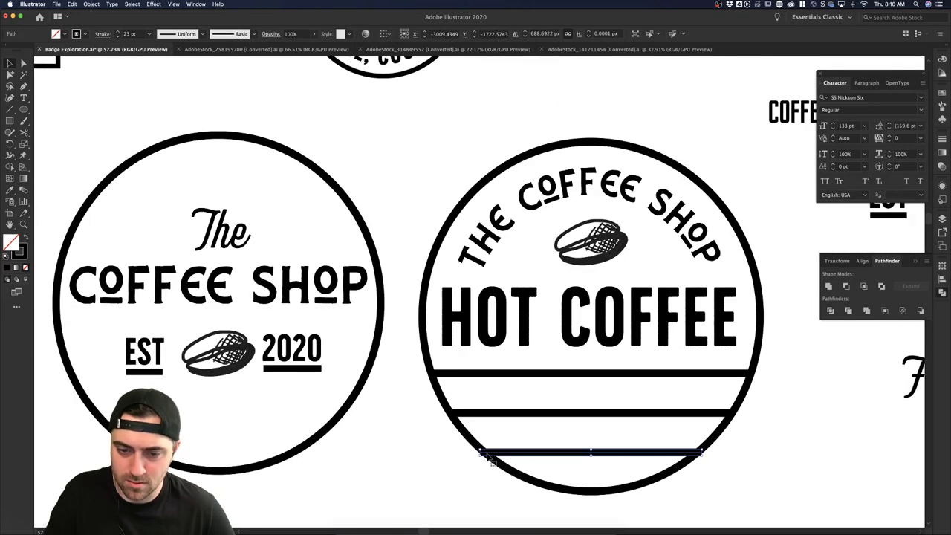
pyautogui.click(492, 493)
# - Move the EST 2020 bean group and the Free Wifi lettering away from the HOT COFFEE badge to free space beside it
pyautogui.scroll(-4, 495, 492)
pyautogui.scroll(-3, 636, 443)
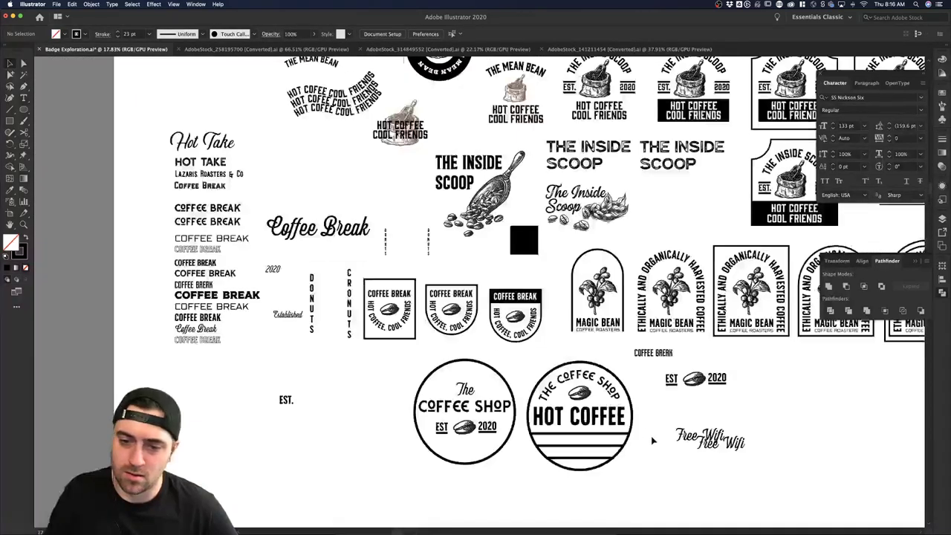
pyautogui.moveTo(567, 331); pyautogui.dragTo(661, 411)
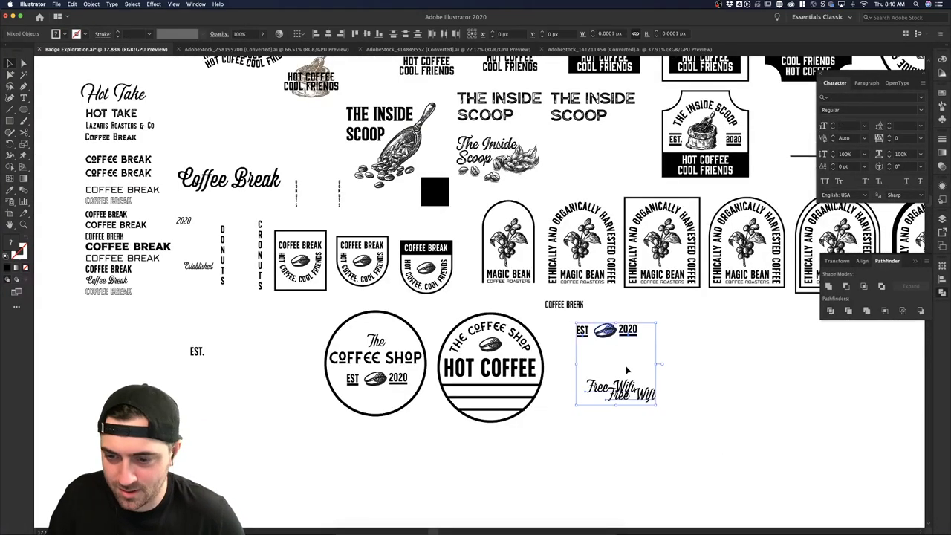
pyautogui.moveTo(629, 336); pyautogui.dragTo(699, 315)
pyautogui.click(686, 392)
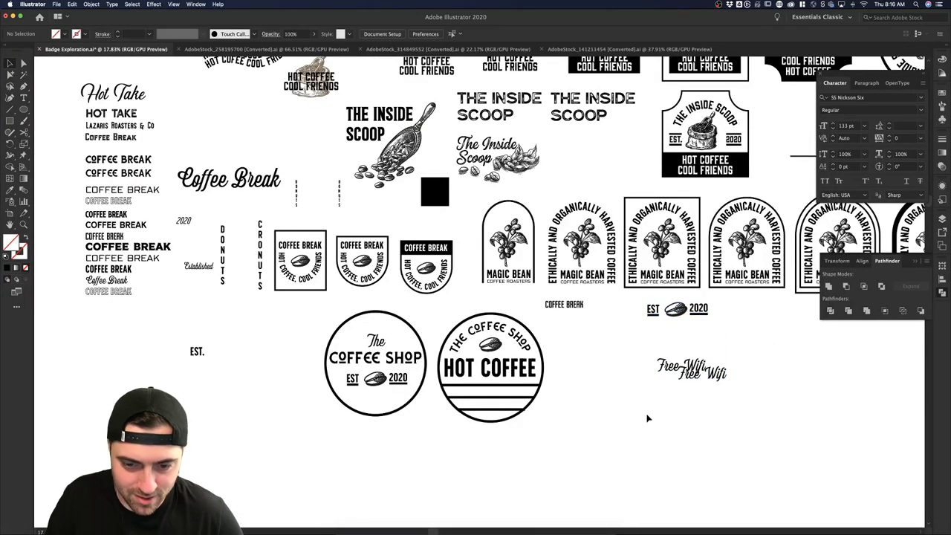
# - Duplicate the HOT COFFEE badge with its three horizontal lines into the free space beside the original
pyautogui.moveTo(508, 350); pyautogui.dragTo(620, 348)
pyautogui.moveTo(746, 338); pyautogui.dragTo(670, 361)
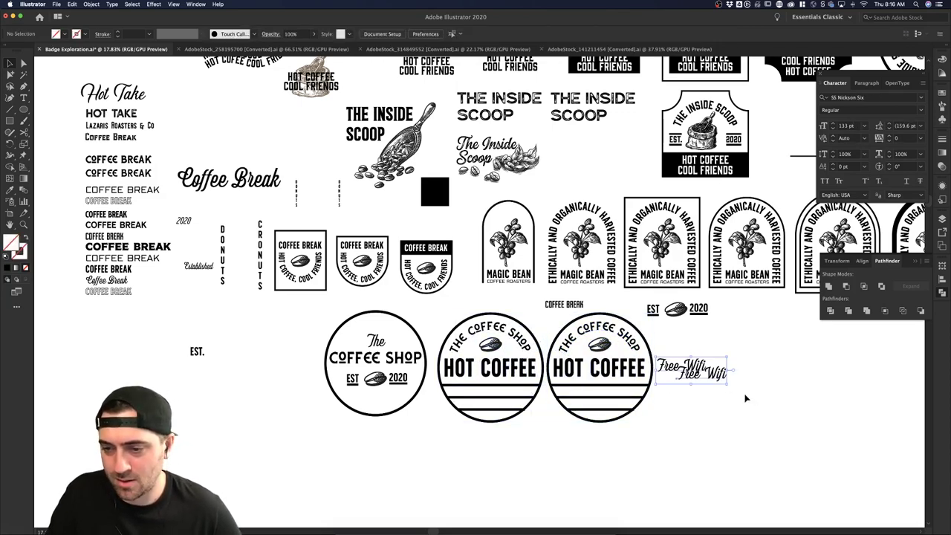
pyautogui.click(722, 344)
# - Trim the protruding end of the lowest line in the original HOT COFFEE badge, bringing it to about 678 px
pyautogui.scroll(4, 666, 394)
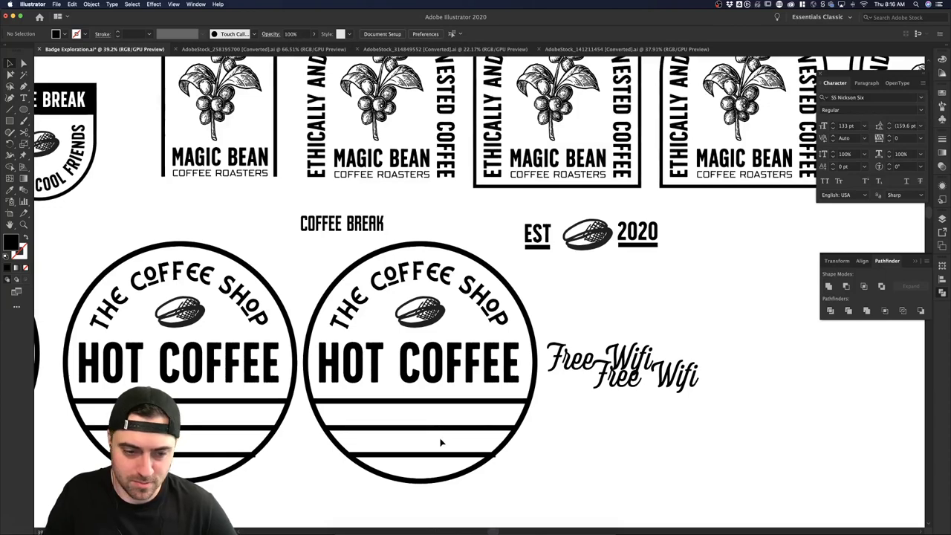
pyautogui.click(252, 454)
pyautogui.scroll(3, 253, 454)
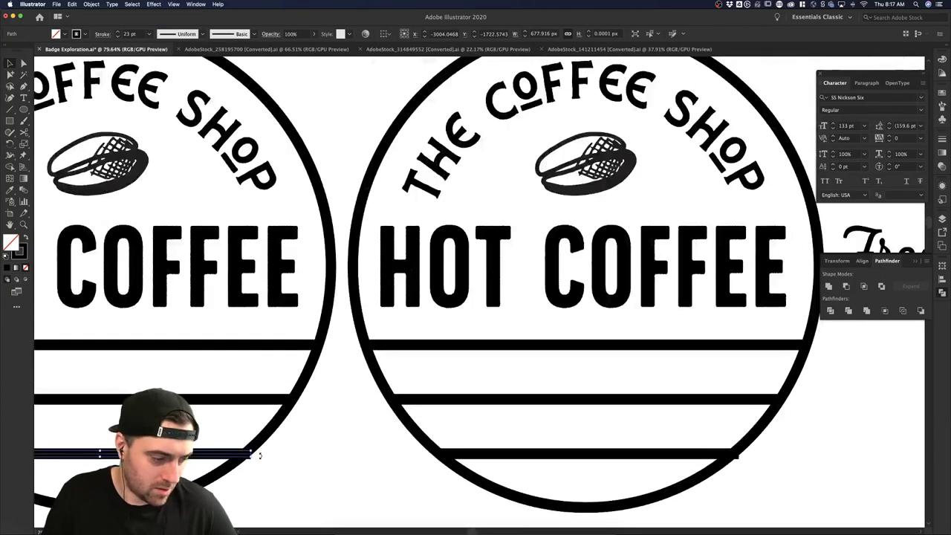
pyautogui.scroll(-3, 260, 455)
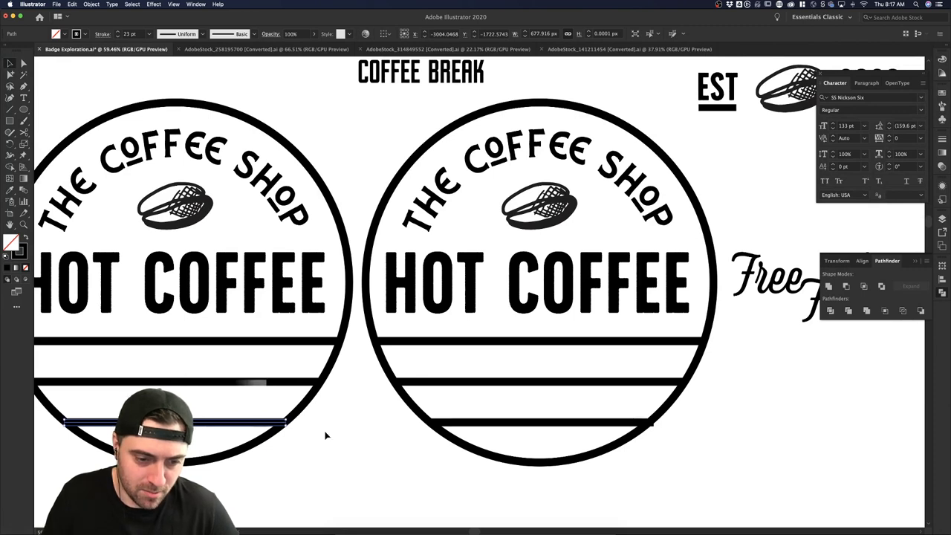
pyautogui.click(325, 435)
pyautogui.scroll(-2, 329, 431)
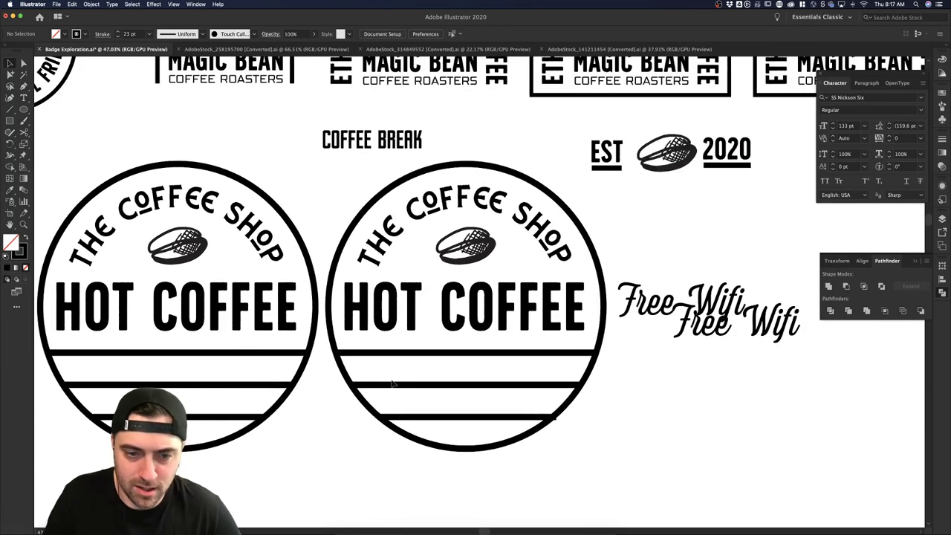
# - Move the Free Wifi lettering up next to the EST 2020 bean group
pyautogui.click(479, 318)
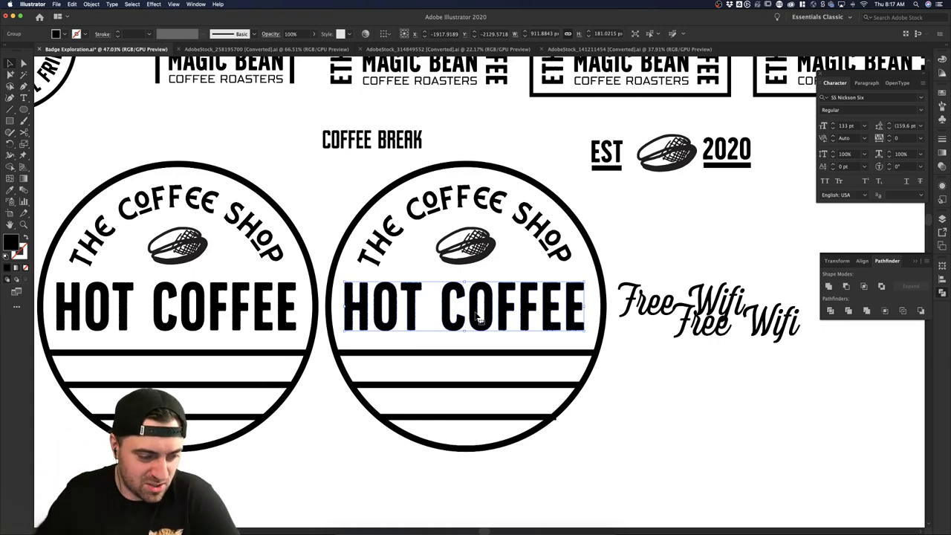
pyautogui.moveTo(632, 273); pyautogui.dragTo(720, 349)
pyautogui.scroll(-3, 758, 352)
pyautogui.moveTo(661, 334); pyautogui.dragTo(772, 226)
pyautogui.click(648, 357)
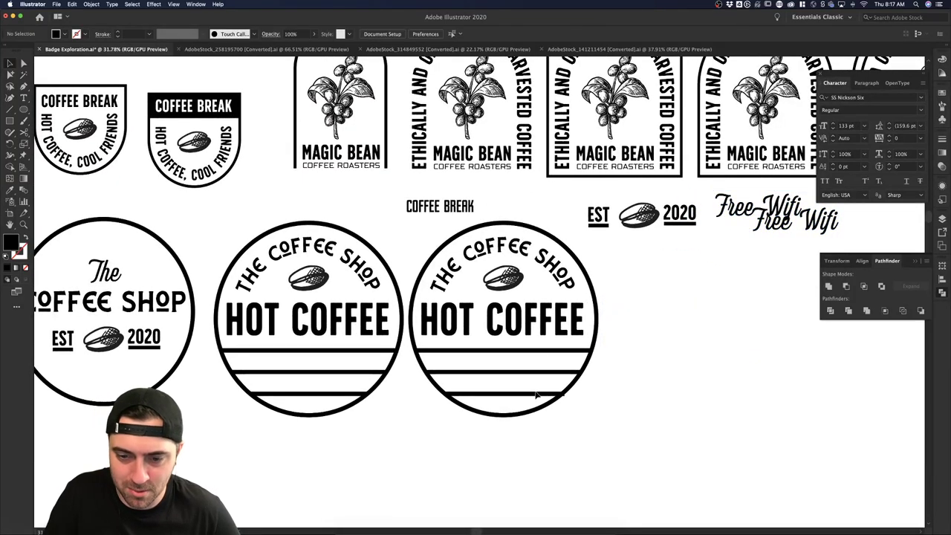
# - Pull in the protruding right endpoint of the lowest line in the duplicate HOT COFFEE badge to meet the circle
pyautogui.click(558, 394)
pyautogui.press('a')
pyautogui.click(563, 396)
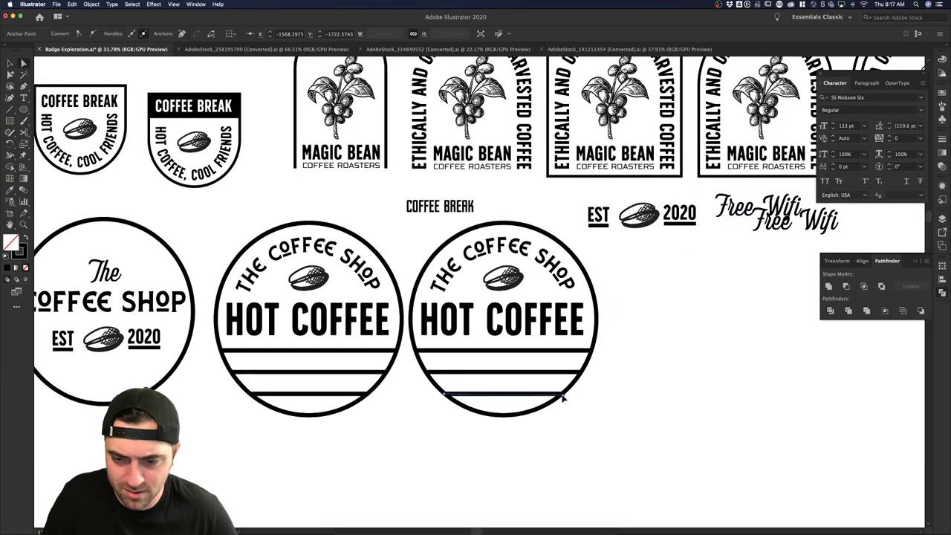
pyautogui.click(587, 400)
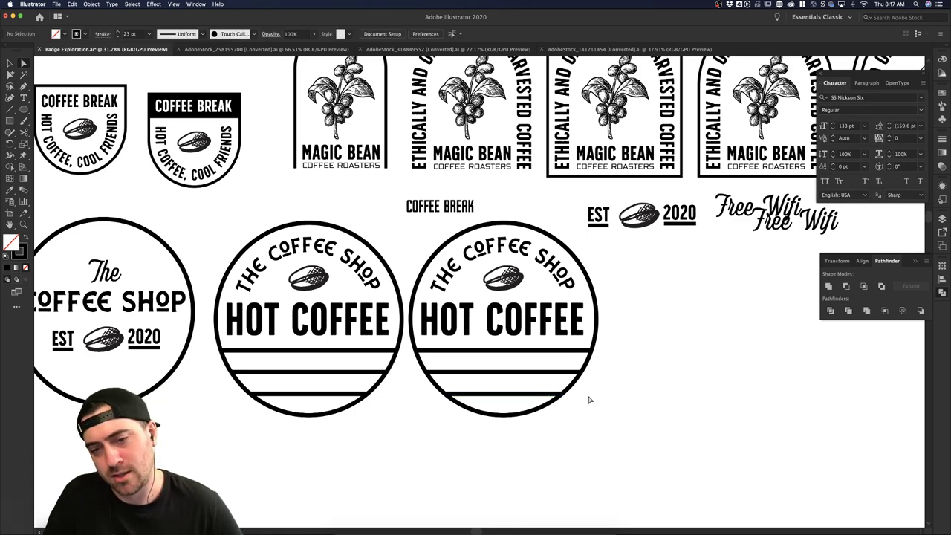
# - Delete the three horizontal lines from the duplicate HOT COFFEE badge
pyautogui.scroll(-1, 589, 400)
pyautogui.hscroll(1, 589, 400)
pyautogui.press('v')
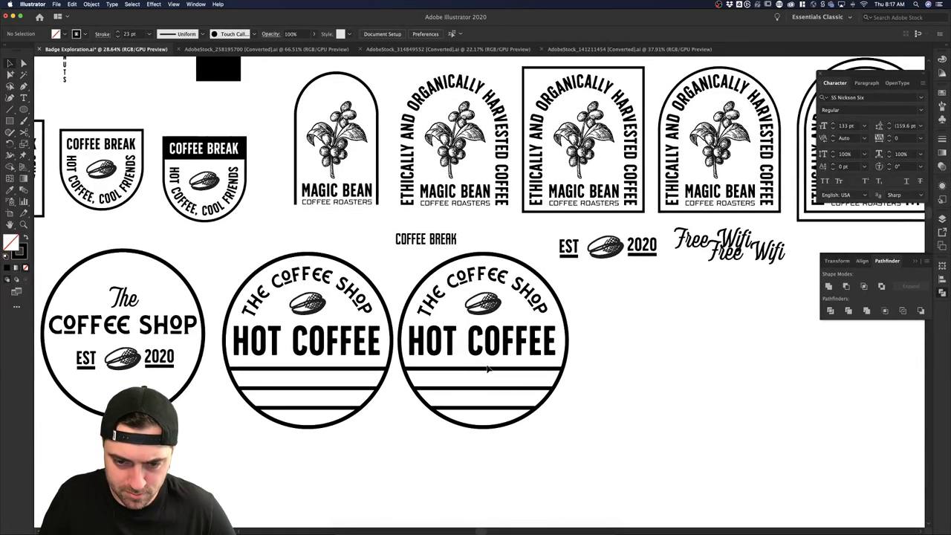
pyautogui.click(490, 402)
pyautogui.click(493, 414)
pyautogui.click(491, 412)
pyautogui.press('Delete')
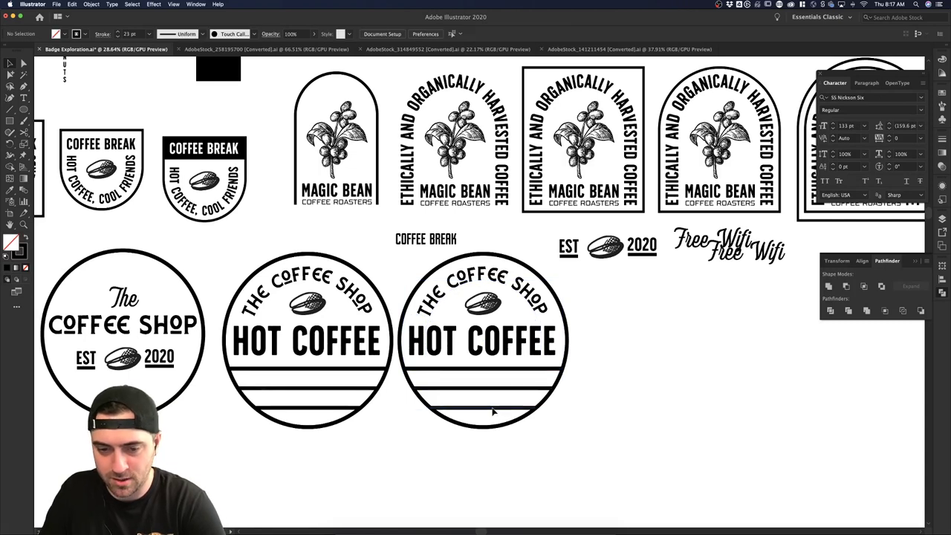
pyautogui.click(499, 389)
pyautogui.press('Delete')
pyautogui.click(504, 371)
pyautogui.press('Delete')
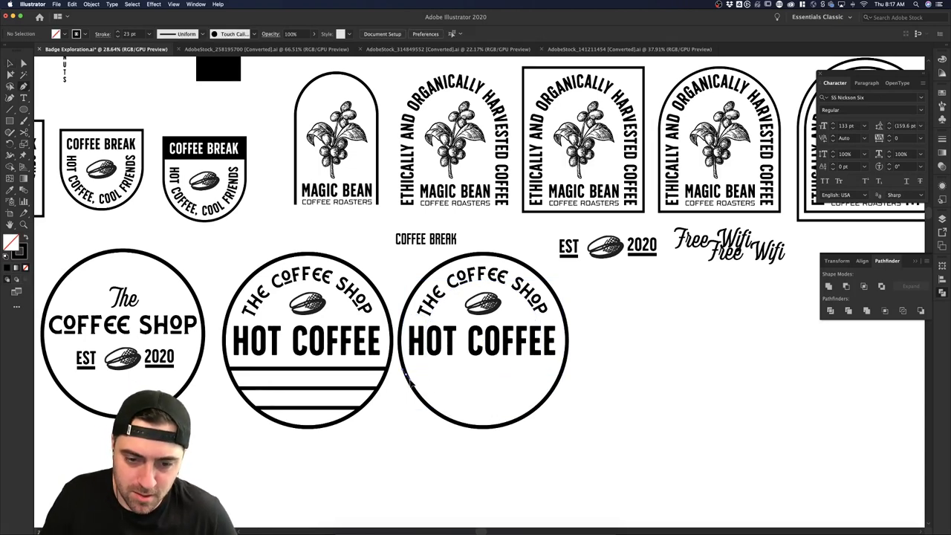
# - Draw a multi-point wavy line across the duplicate badge below HOT COFFEE with the Pen tool and raise its middle anchor
pyautogui.moveTo(410, 381)
pyautogui.mouseDown()
pyautogui.moveTo(441, 371)
pyautogui.moveTo(534, 388)
pyautogui.moveTo(564, 377)
pyautogui.mouseUp()
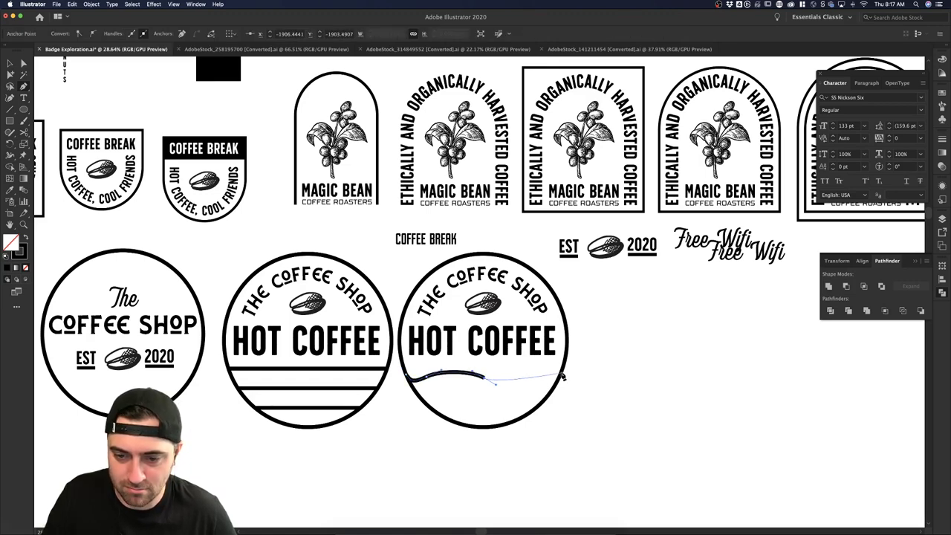
pyautogui.click(563, 376)
pyautogui.press('v')
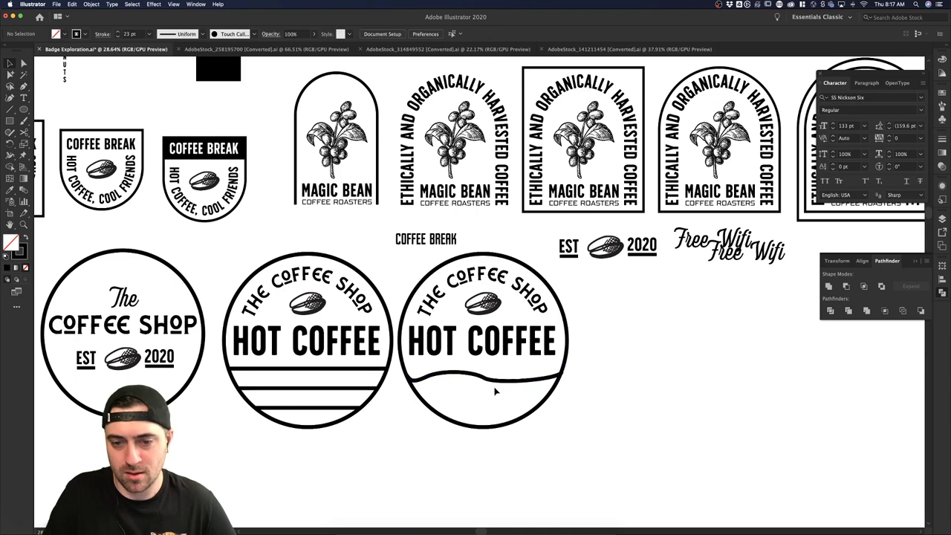
pyautogui.press('a')
pyautogui.click(486, 379)
pyautogui.moveTo(498, 386)
pyautogui.mouseDown()
pyautogui.moveTo(507, 397)
pyautogui.moveTo(493, 374)
pyautogui.mouseUp()
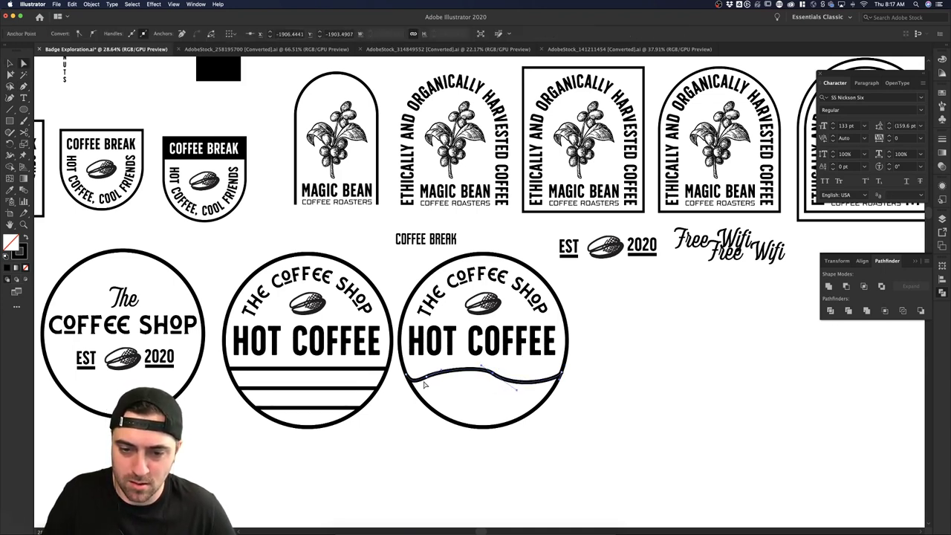
# - Delete the uneven wavy line, including its leftover segment, from the duplicate HOT COFFEE badge
pyautogui.press('Delete')
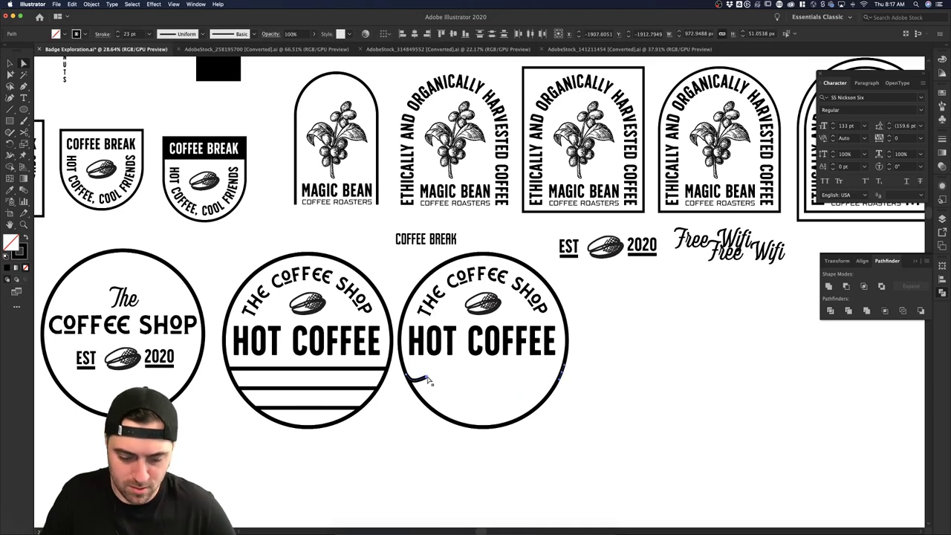
pyautogui.click(427, 378)
pyautogui.press('Delete')
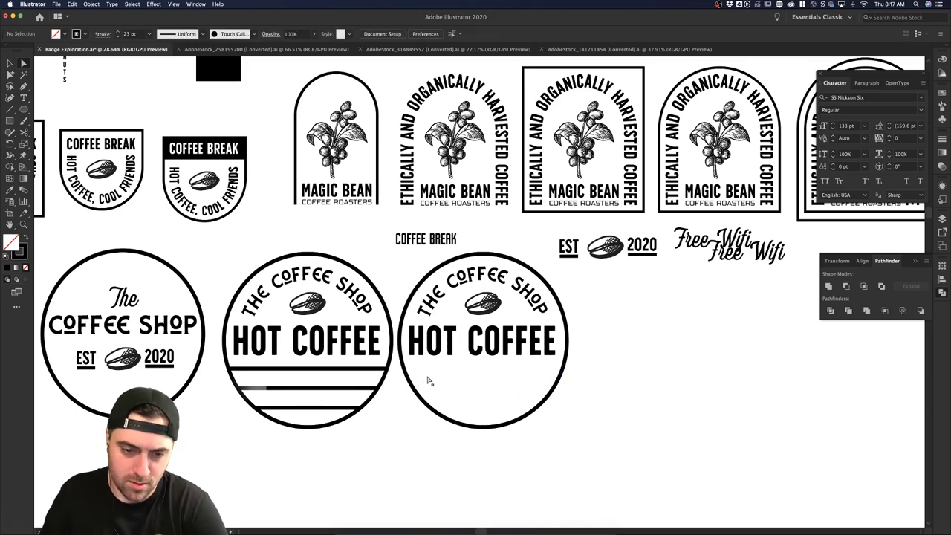
# - Draw a smooth S-shaped wave with one middle anchor from edge to edge of the duplicate badge below HOT COFFEE
pyautogui.press('p')
pyautogui.click(408, 379)
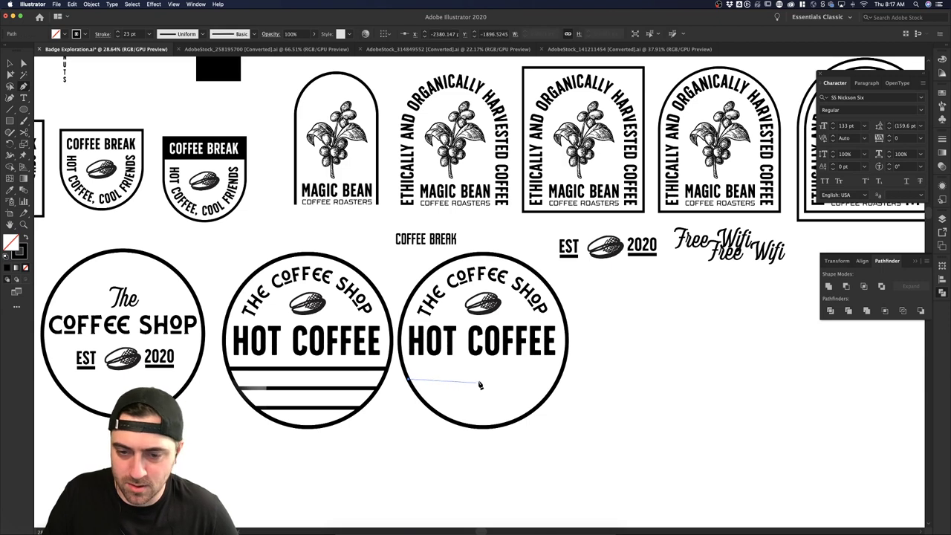
pyautogui.moveTo(486, 376)
pyautogui.mouseDown()
pyautogui.moveTo(519, 389)
pyautogui.moveTo(579, 370)
pyautogui.mouseUp()
pyautogui.press('v')
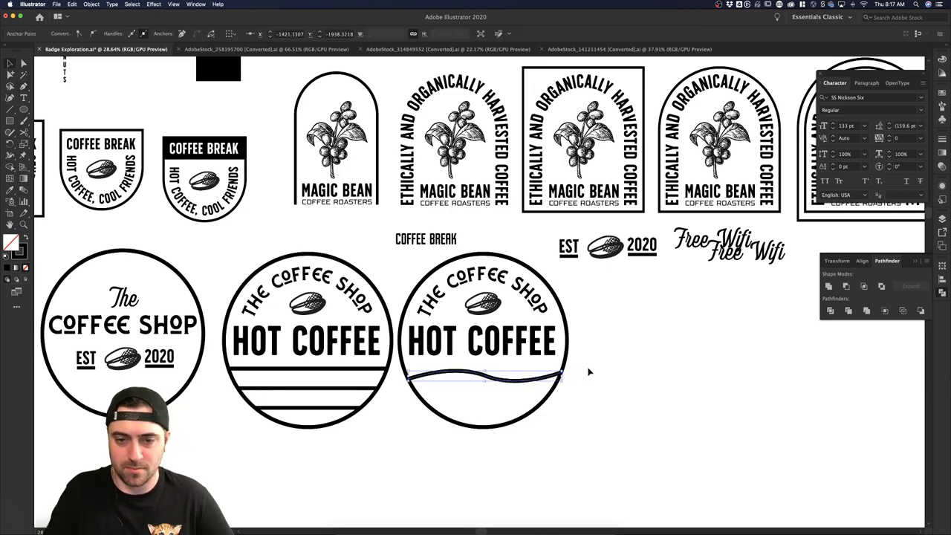
pyautogui.click(579, 380)
# - Try a copy of the wavy line below the first in the duplicate badge, and delete that copy
pyautogui.click(500, 380)
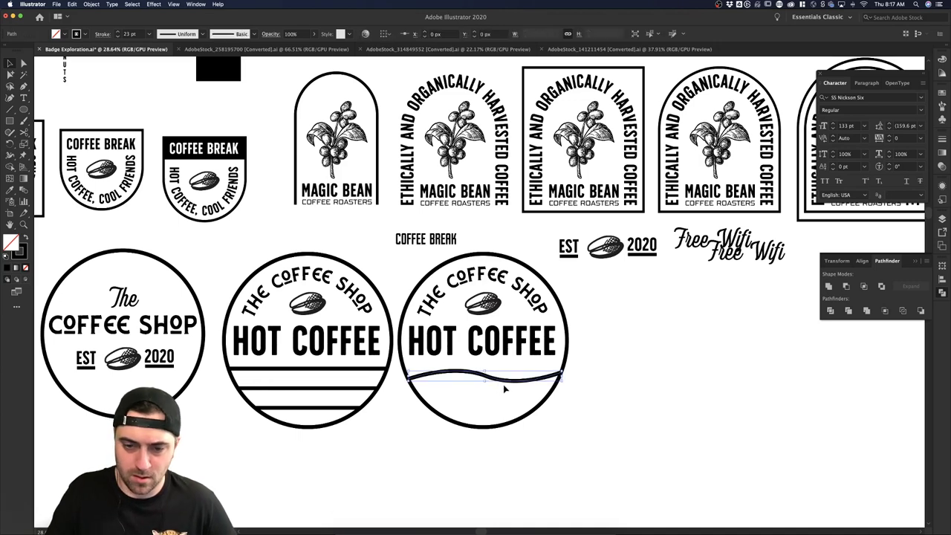
pyautogui.moveTo(506, 387); pyautogui.dragTo(510, 399)
pyautogui.click(582, 418)
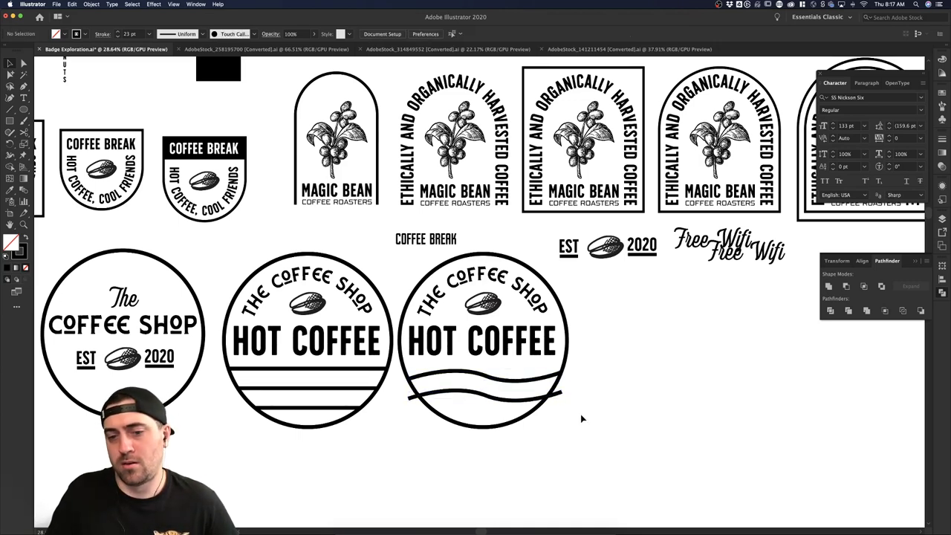
pyautogui.click(504, 400)
pyautogui.press('Delete')
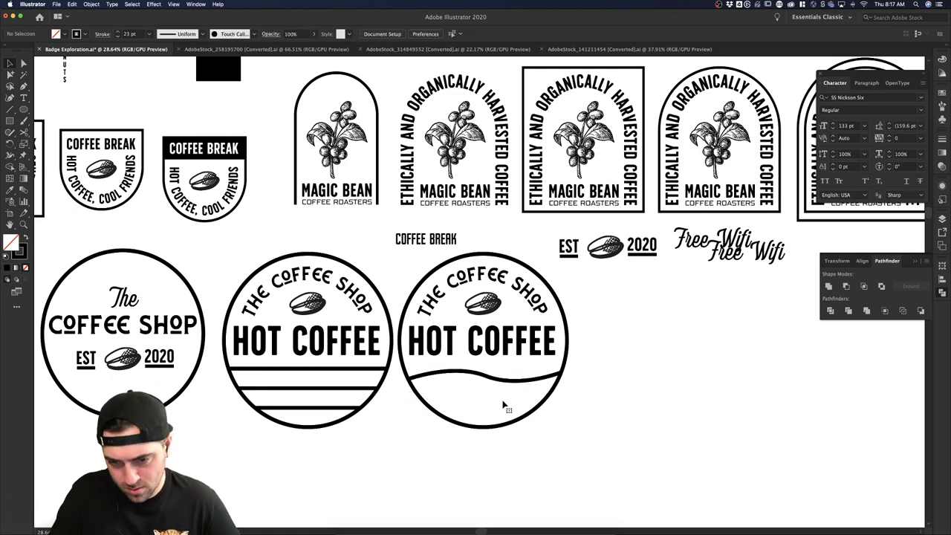
# - Deepen the curve of the wavy line in the duplicate badge by steepening and lengthening its middle anchor's handles
pyautogui.click(490, 380)
pyautogui.click(478, 374)
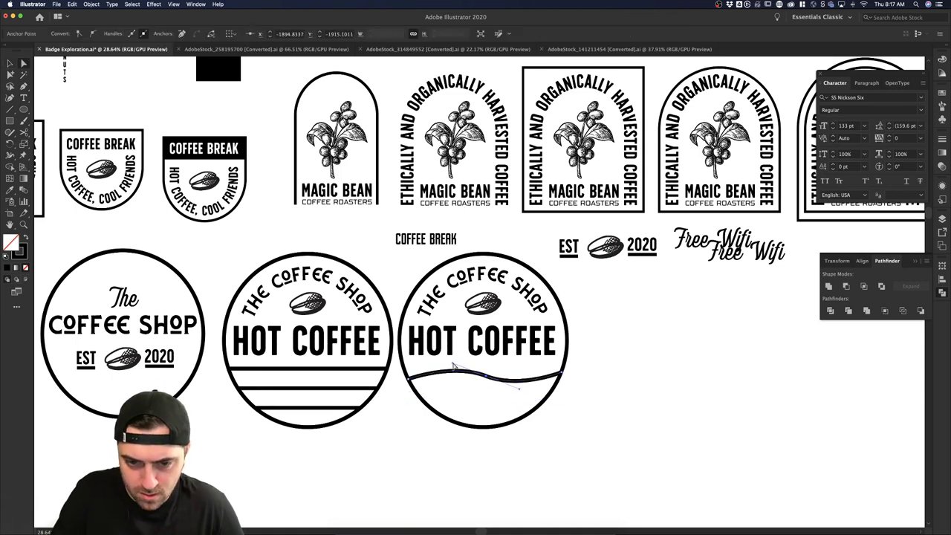
pyautogui.moveTo(453, 365)
pyautogui.mouseDown()
pyautogui.moveTo(451, 356)
pyautogui.moveTo(461, 362)
pyautogui.mouseUp()
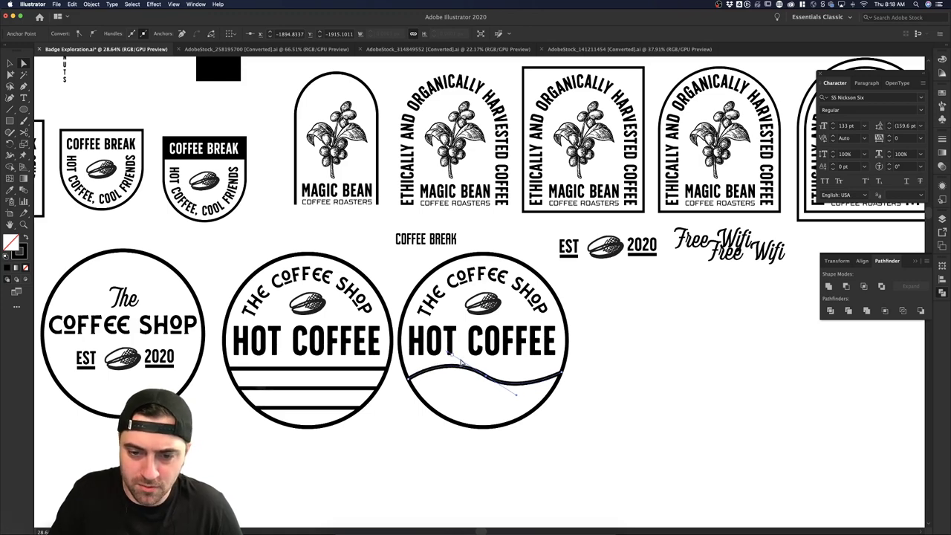
pyautogui.click(515, 392)
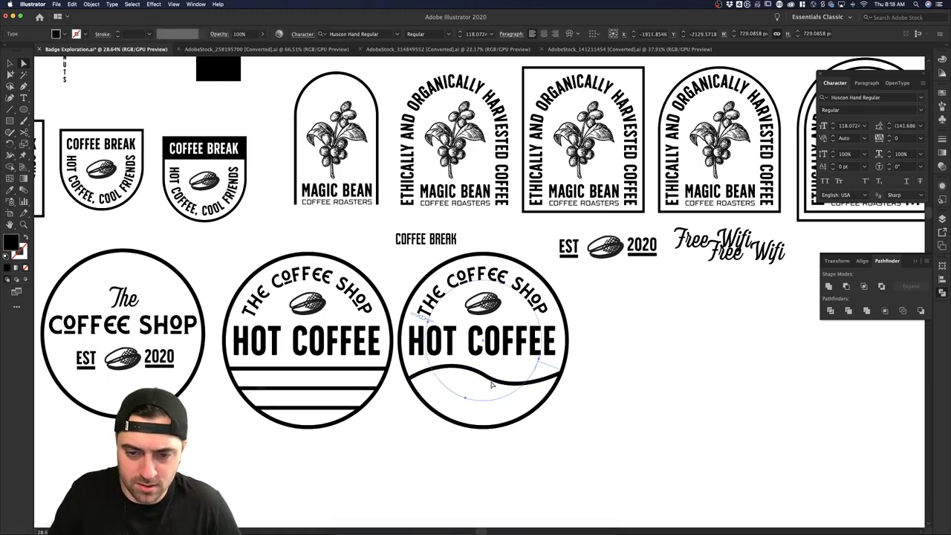
pyautogui.click(487, 376)
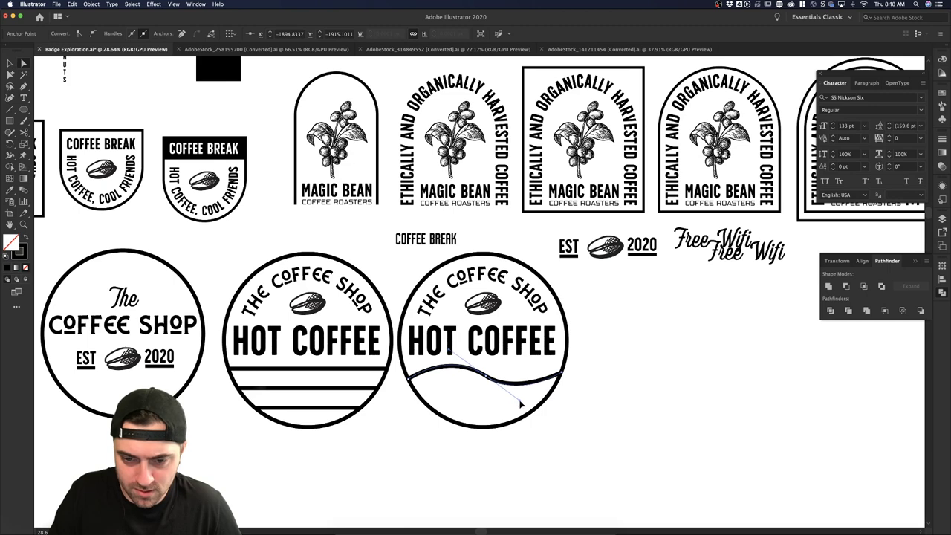
pyautogui.click(603, 431)
pyautogui.press('b')
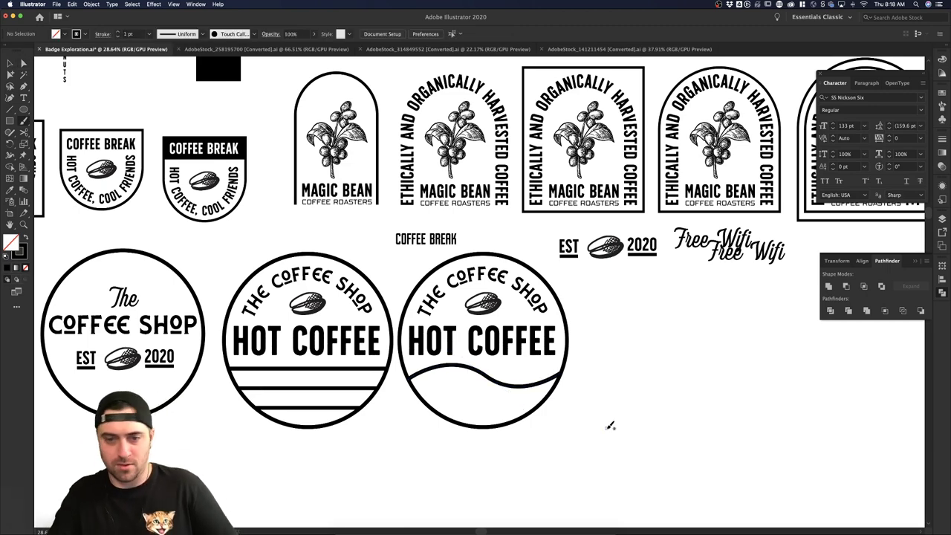
pyautogui.scroll(-1, 611, 428)
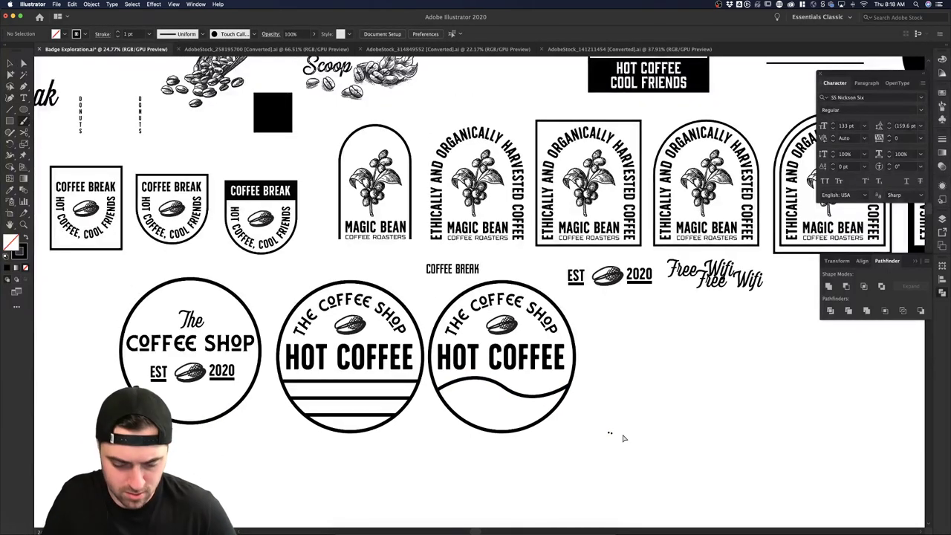
pyautogui.press('v')
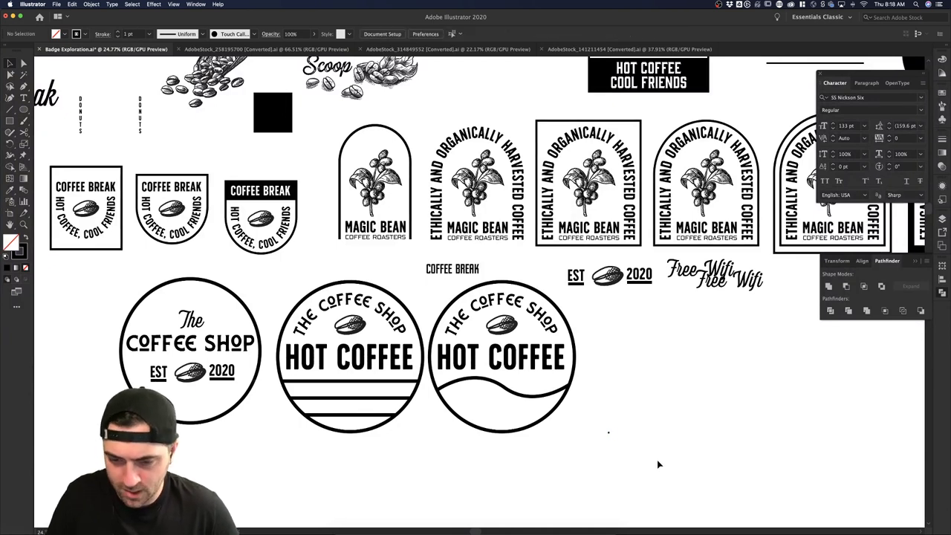
# - Delete the stray dot beside the wavy-line HOT COFFEE badge
pyautogui.click(602, 430)
pyautogui.press('Delete')
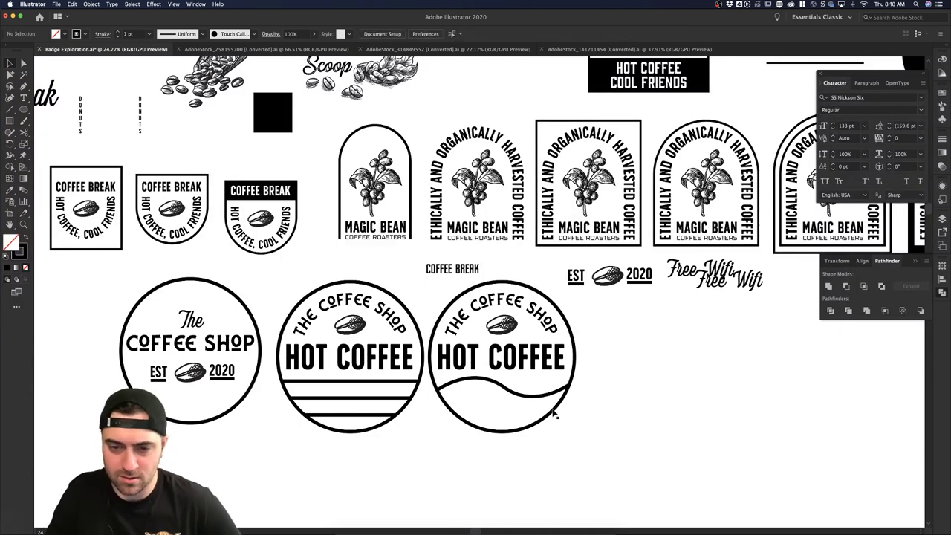
pyautogui.click(456, 354)
pyautogui.click(640, 369)
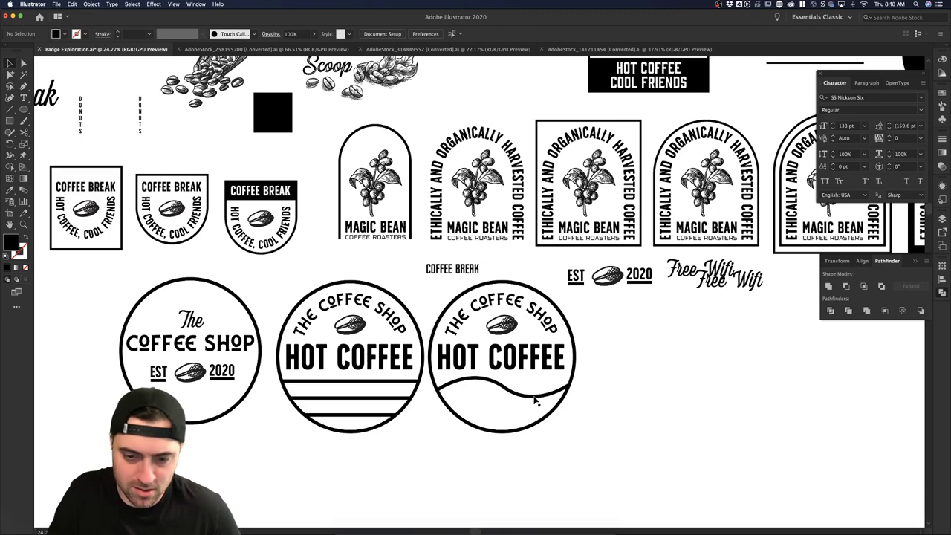
# - Place a copy of the badge's wavy line in the empty space beside the wavy-line HOT COFFEE badge
pyautogui.hscroll(3, 614, 376)
pyautogui.scroll(-1, 614, 376)
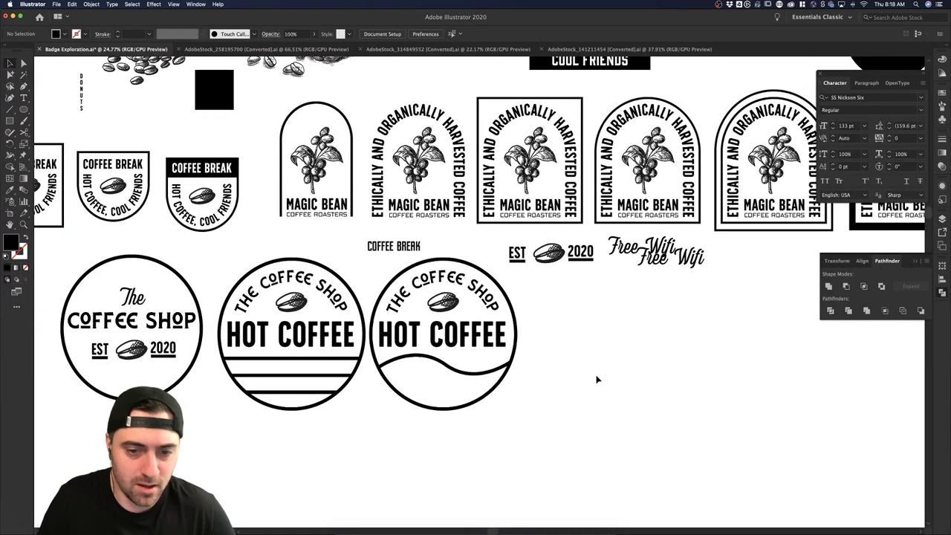
pyautogui.click(455, 377)
pyautogui.moveTo(486, 378); pyautogui.dragTo(669, 347)
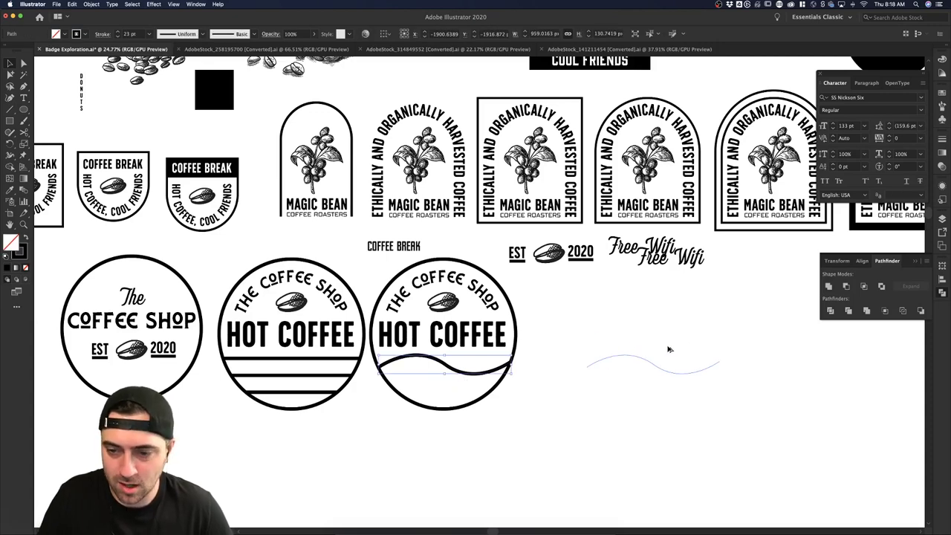
pyautogui.click(790, 332)
# - Duplicate the loose wavy line straight below itself to form the lower edge of a banner
pyautogui.hscroll(4, 758, 331)
pyautogui.scroll(-1, 758, 331)
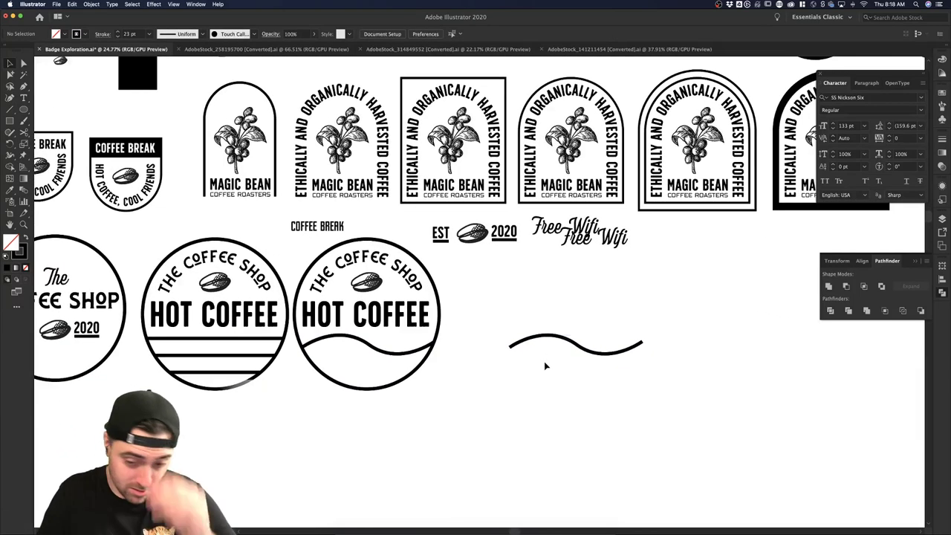
pyautogui.click(554, 341)
pyautogui.moveTo(559, 340); pyautogui.dragTo(560, 379)
pyautogui.click(669, 423)
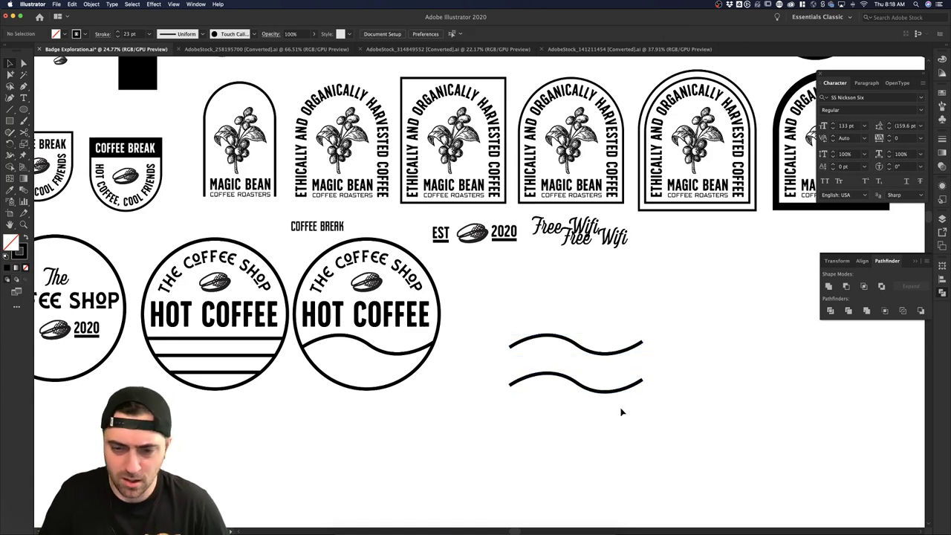
# - Connect the ends of the two loose wavy lines with straight vertical edges to form a closed wavy banner
pyautogui.click(511, 346)
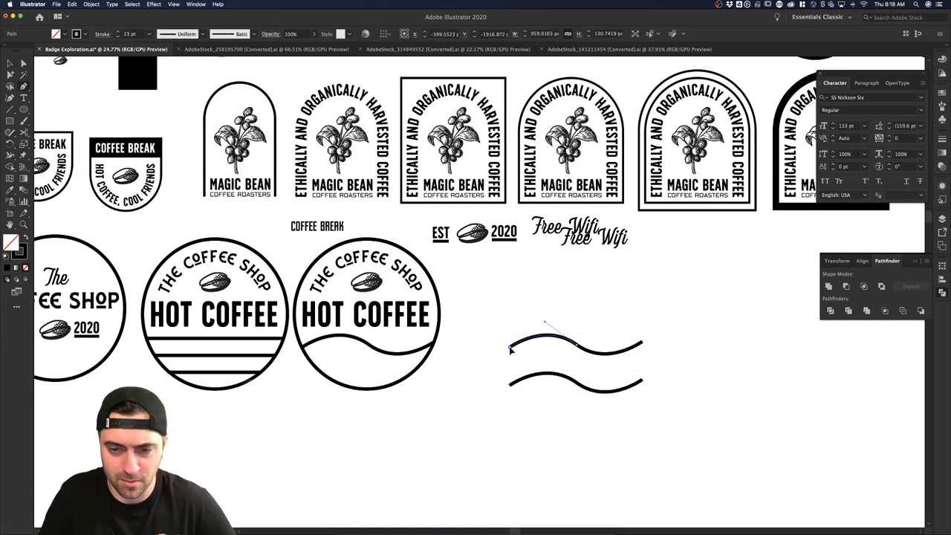
pyautogui.click(511, 388)
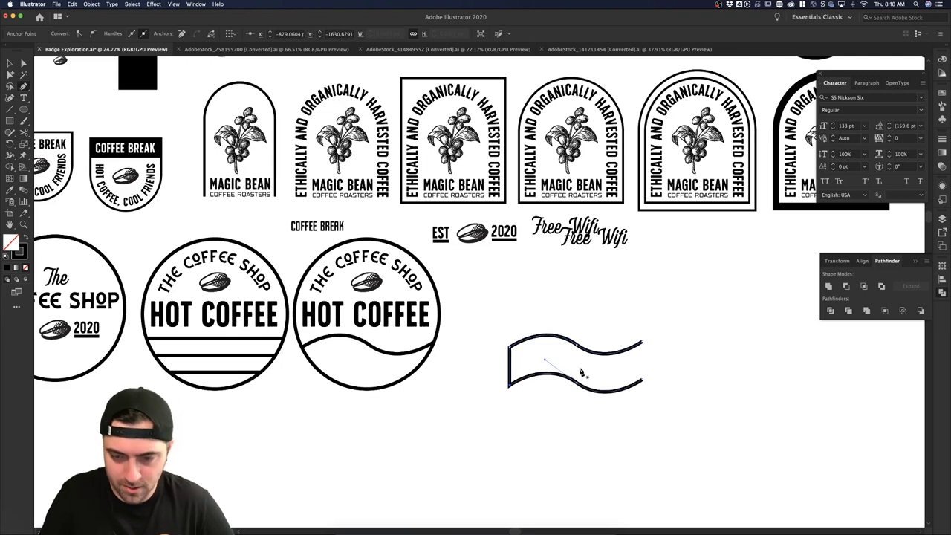
pyautogui.press('super+j')
pyautogui.click(630, 372)
pyautogui.click(642, 343)
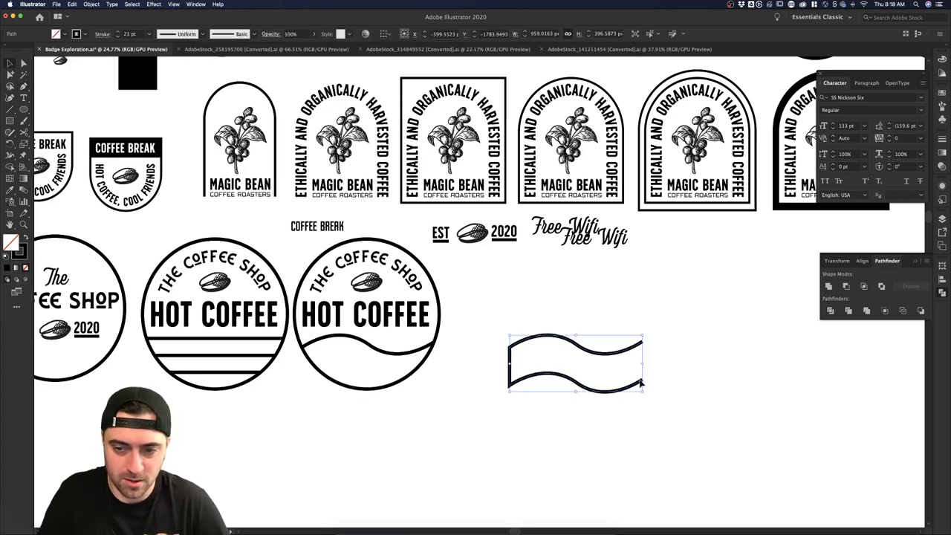
pyautogui.press('p')
pyautogui.click(642, 341)
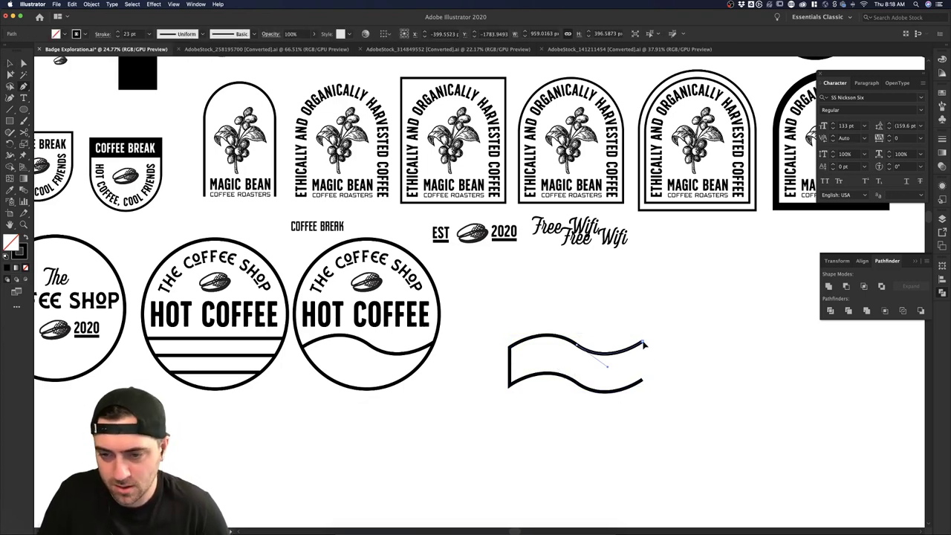
pyautogui.click(643, 380)
pyautogui.press('v')
pyautogui.click(679, 378)
# - Copy the upper edge of the wavy banner and place it as a separate path above the banner
pyautogui.scroll(-2, 679, 378)
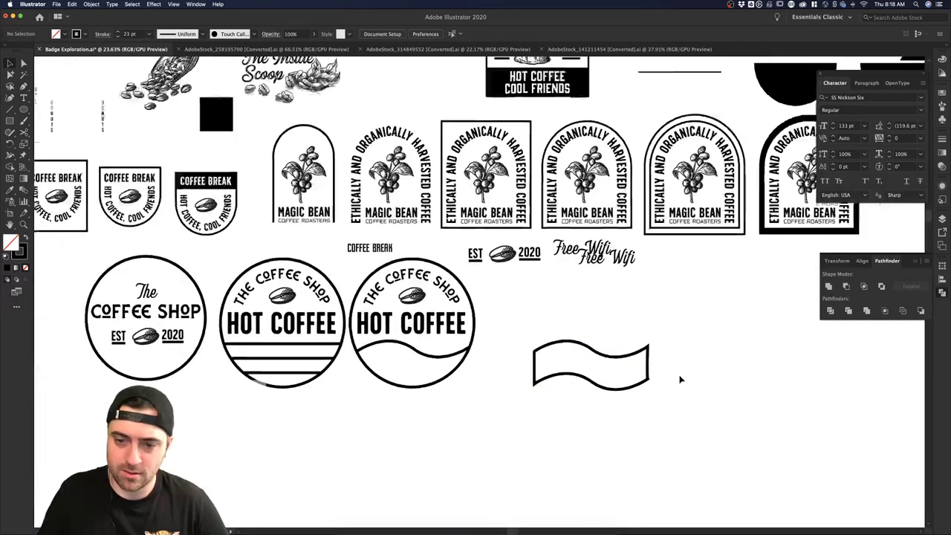
pyautogui.moveTo(586, 326); pyautogui.dragTo(654, 420)
pyautogui.click(654, 420)
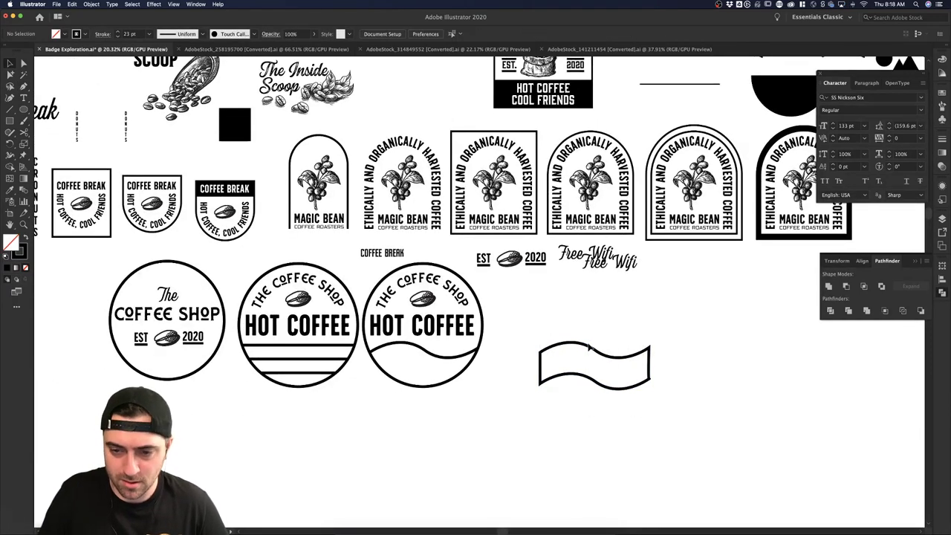
pyautogui.click(586, 345)
pyautogui.press('a')
pyautogui.click(540, 352)
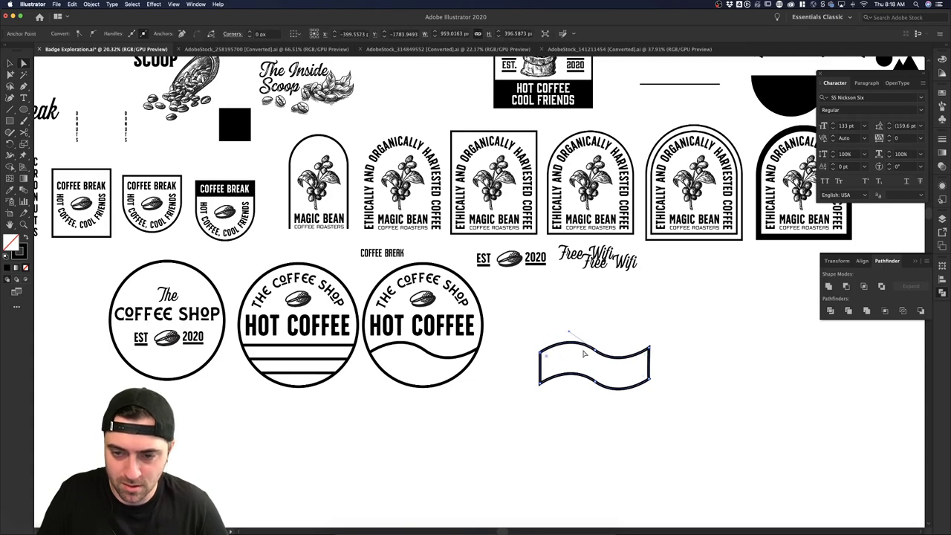
pyautogui.keyDown('shift'); pyautogui.click(596, 351); pyautogui.keyUp('shift')
pyautogui.keyDown('shift'); pyautogui.click(650, 348); pyautogui.keyUp('shift')
pyautogui.press('super')
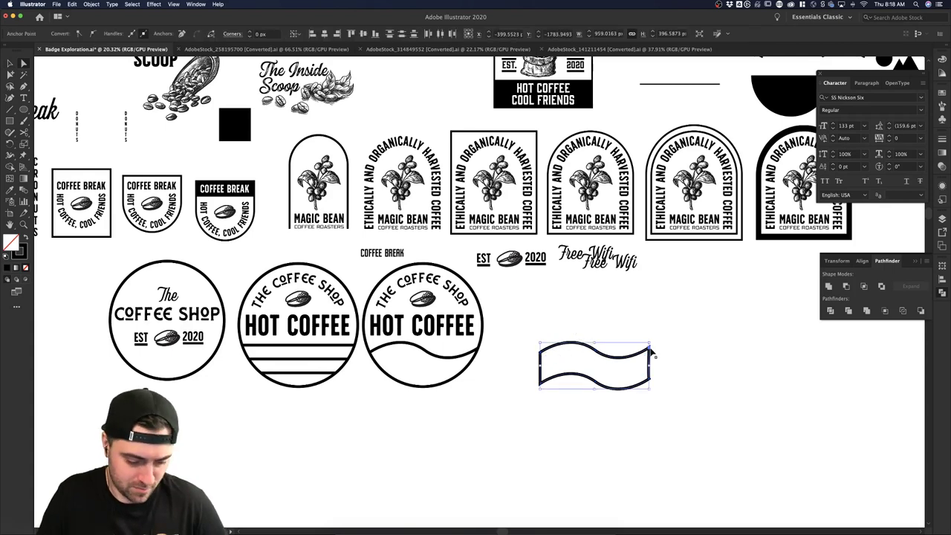
pyautogui.click(637, 335)
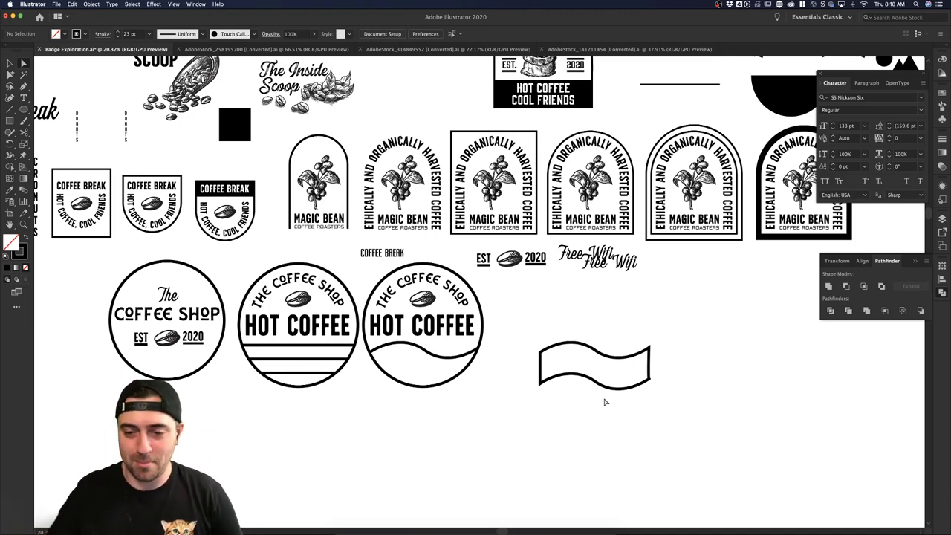
pyautogui.hotkey('ctrl', 'v')
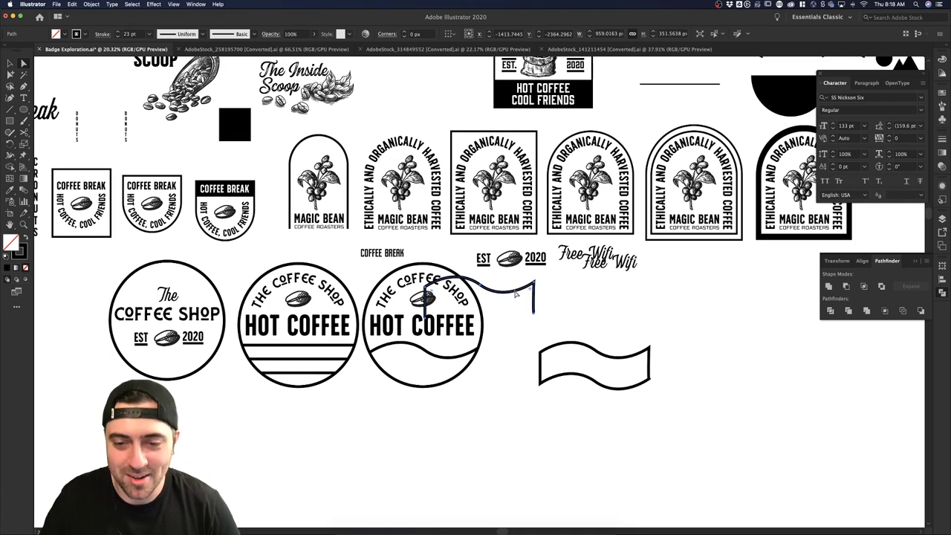
pyautogui.moveTo(517, 293); pyautogui.dragTo(628, 302)
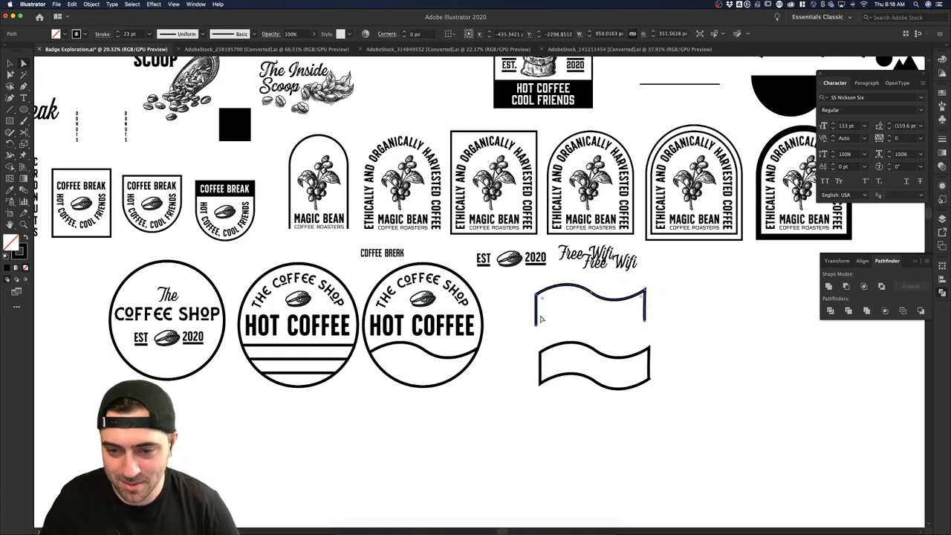
# - Delete both vertical side segments from the copied path and move the remaining wave closer to the banner
pyautogui.click(537, 327)
pyautogui.press('Delete')
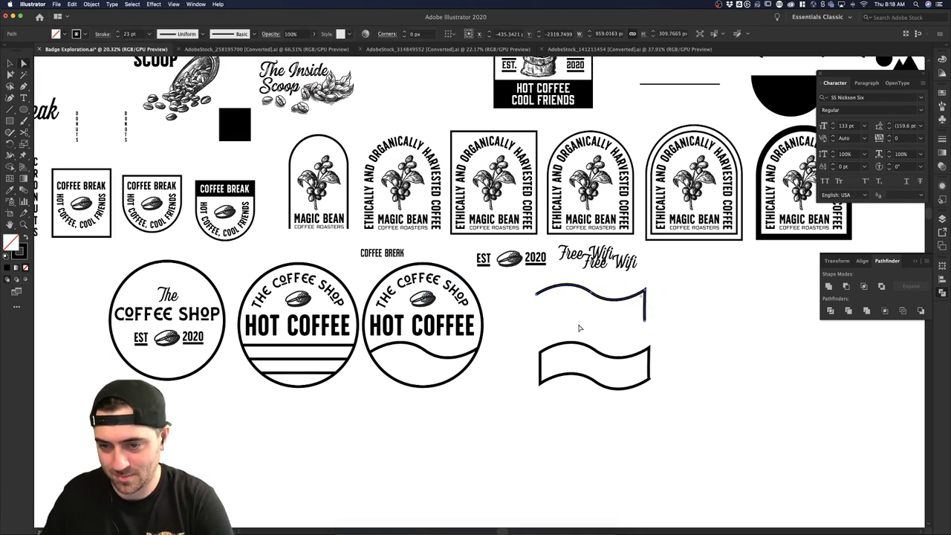
pyautogui.click(645, 324)
pyautogui.press('Delete')
pyautogui.click(671, 325)
pyautogui.press('v')
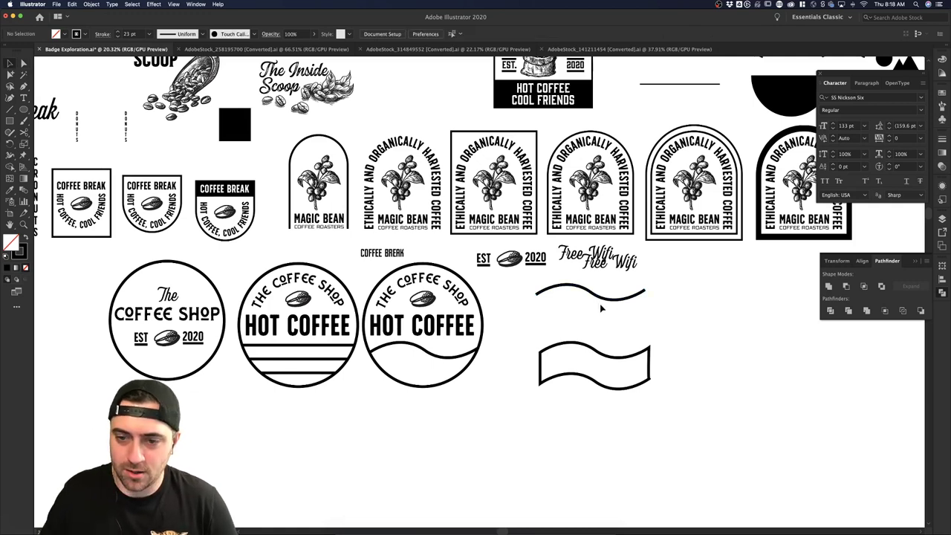
pyautogui.moveTo(602, 297); pyautogui.dragTo(605, 314)
pyautogui.click(698, 334)
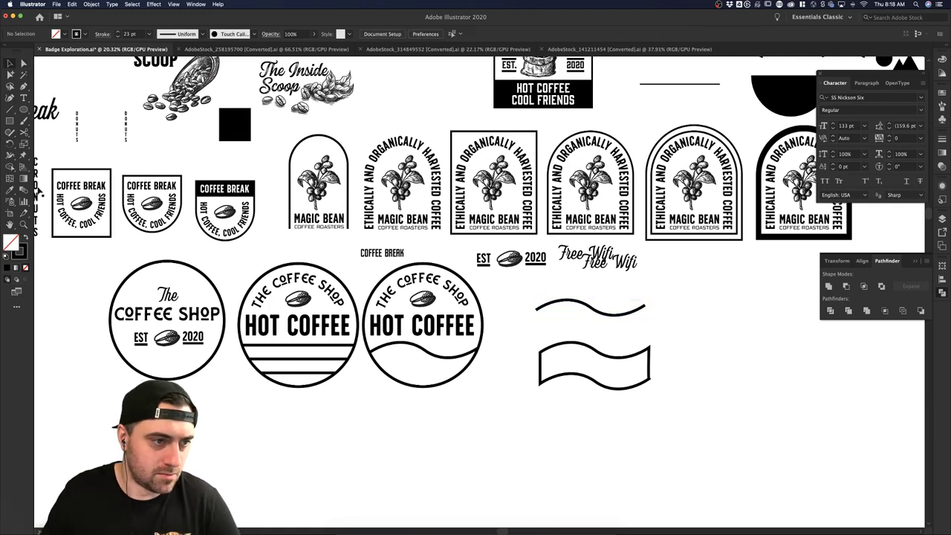
# - Add the text "HOT COFFEE, FREE WIFI" along the single wavy path with the Type on a Path tool
pyautogui.moveTo(24, 103); pyautogui.dragTo(80, 121)
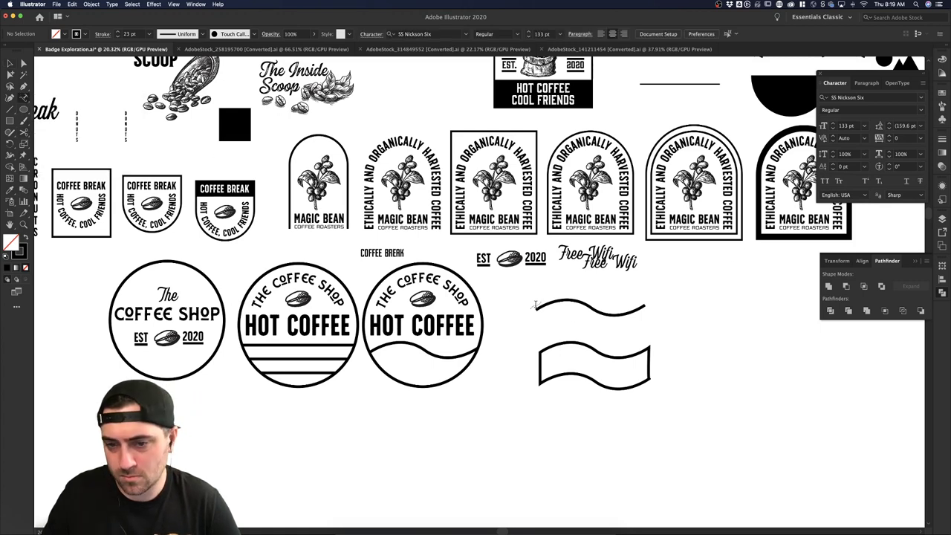
pyautogui.click(539, 308)
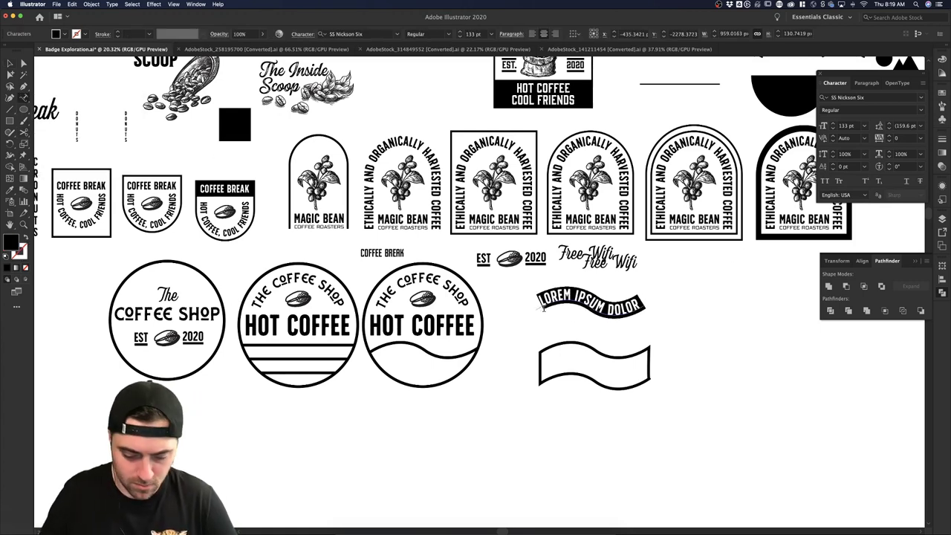
pyautogui.write('HOT')
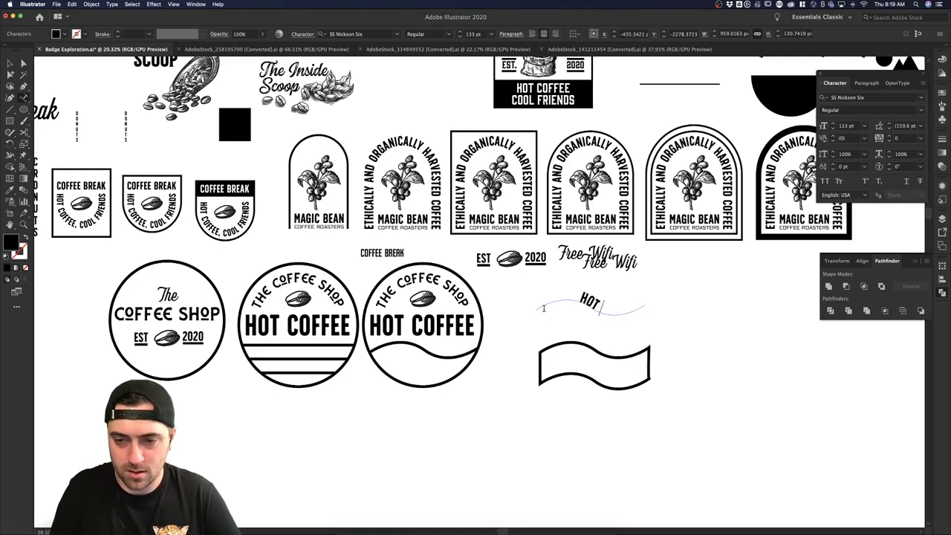
pyautogui.write(' COFFEE')
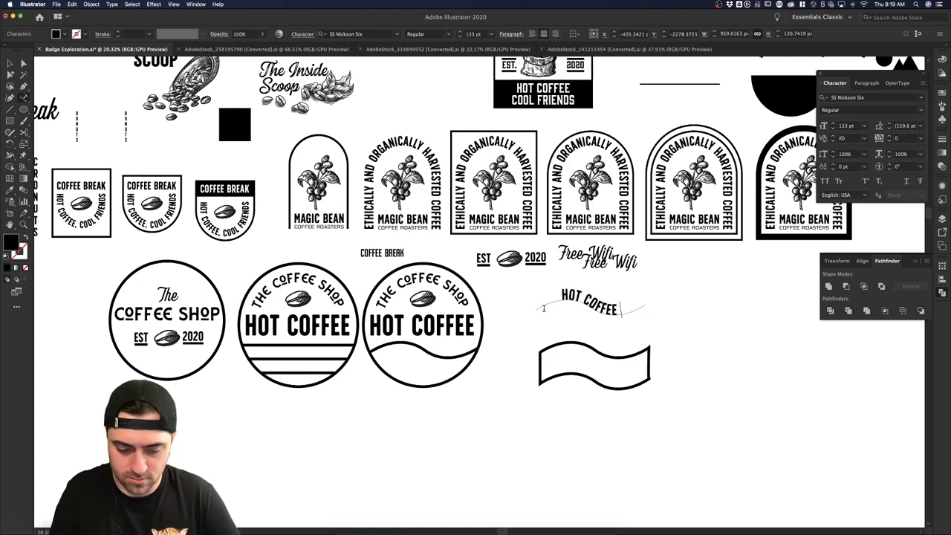
pyautogui.write(', FR')
pyautogui.press('BackSpace')
pyautogui.press('BackSpace')
pyautogui.press('BackSpace')
pyautogui.write(',')
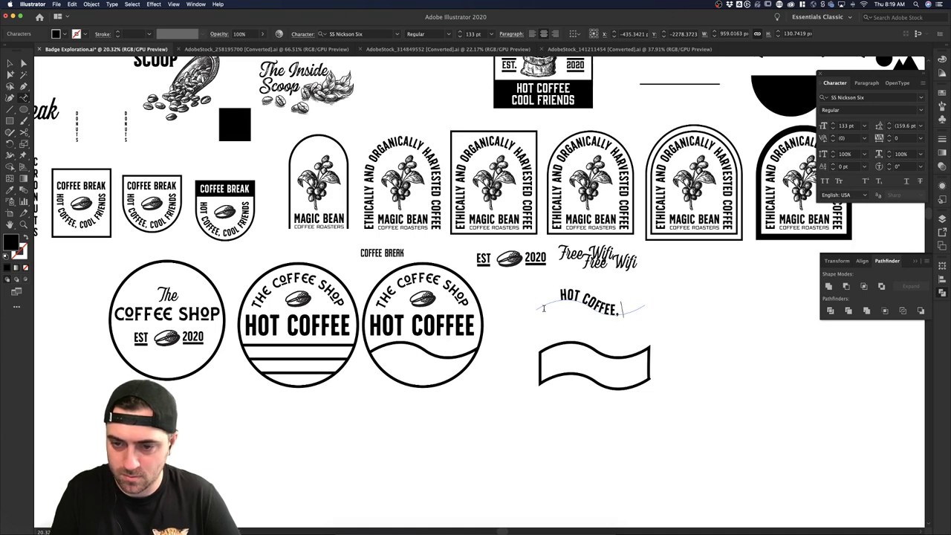
pyautogui.write(' FREE W')
pyautogui.press('BackSpace')
pyautogui.press('BackSpace')
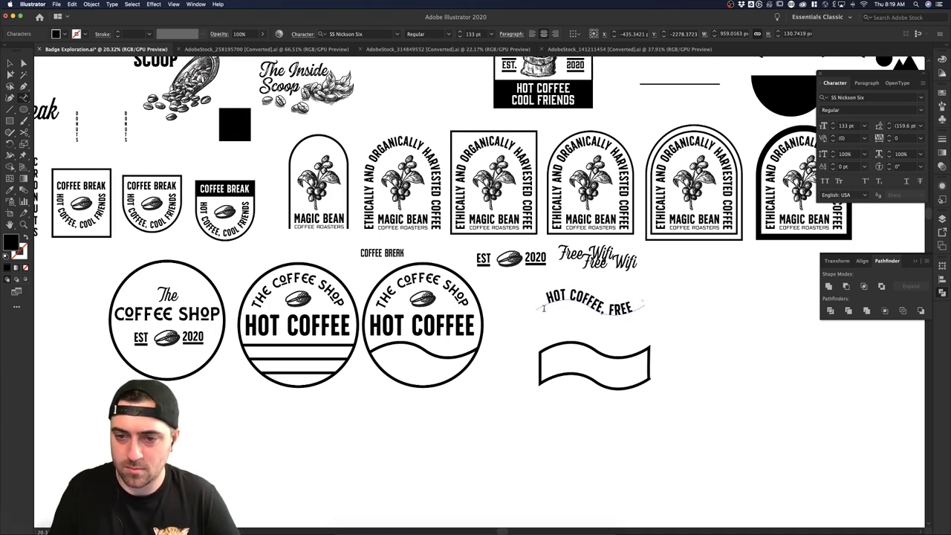
# - Set the wavy text's font size to 125 pt so the whole phrase fits on the path
pyautogui.click(10, 65)
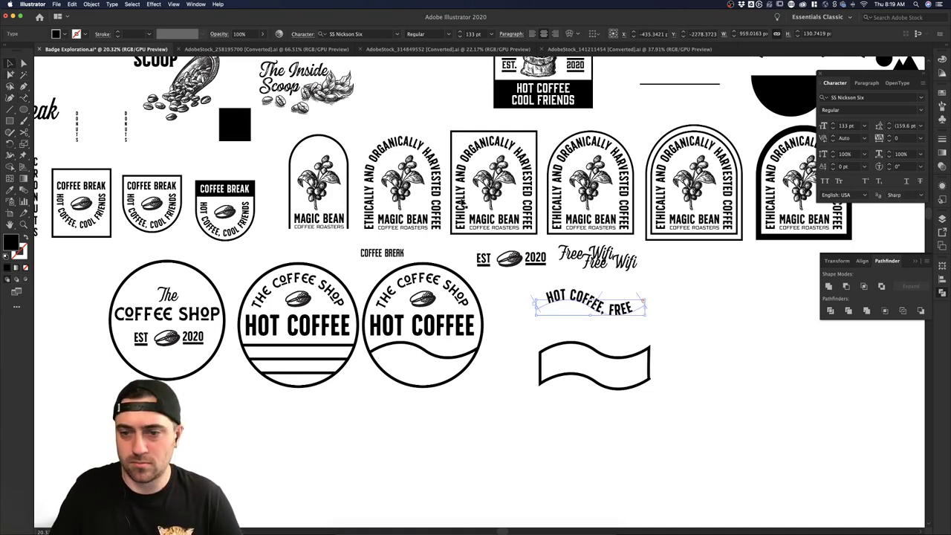
pyautogui.click(460, 37)
pyautogui.click(460, 37)
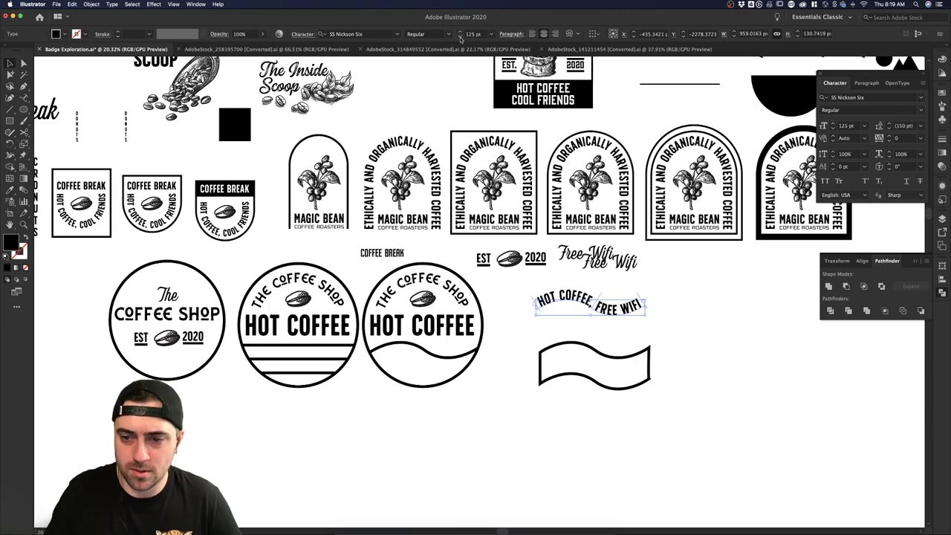
pyautogui.click(716, 265)
# - Place a copy of the wavy text inside the banner and try widening the banner slightly at both ends
pyautogui.hscroll(2, 714, 268)
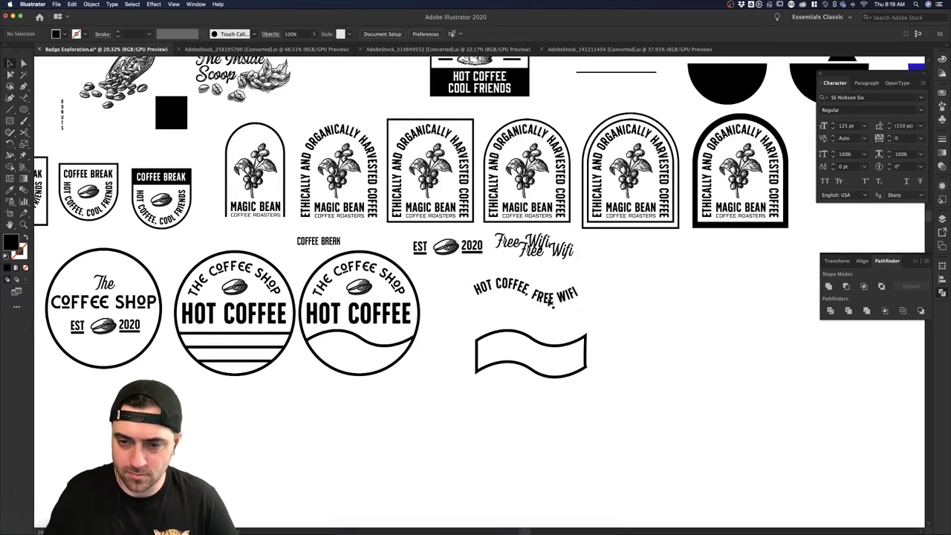
pyautogui.moveTo(561, 359); pyautogui.dragTo(593, 353)
pyautogui.click(616, 365)
pyautogui.click(586, 339)
pyautogui.click(640, 360)
pyautogui.click(552, 369)
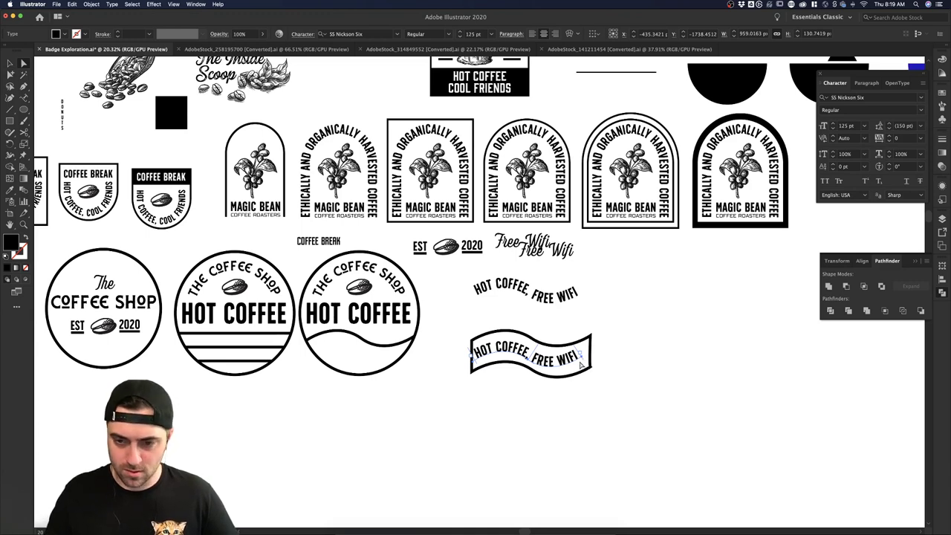
pyautogui.click(596, 365)
pyautogui.press('v')
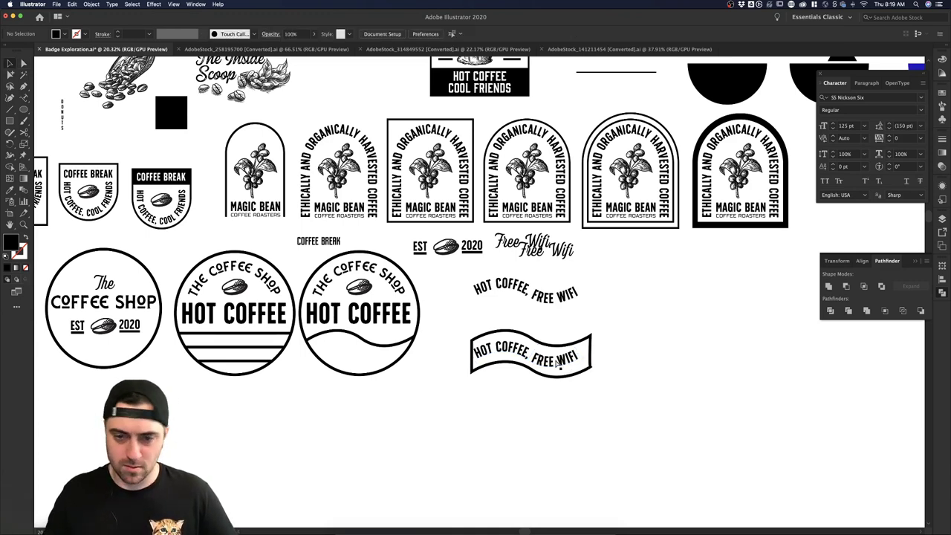
# - Undo the banner widening and slant the banner's left end by moving its upper-left anchor outward horizontally
pyautogui.press('super+z')
pyautogui.click(699, 375)
pyautogui.press('a')
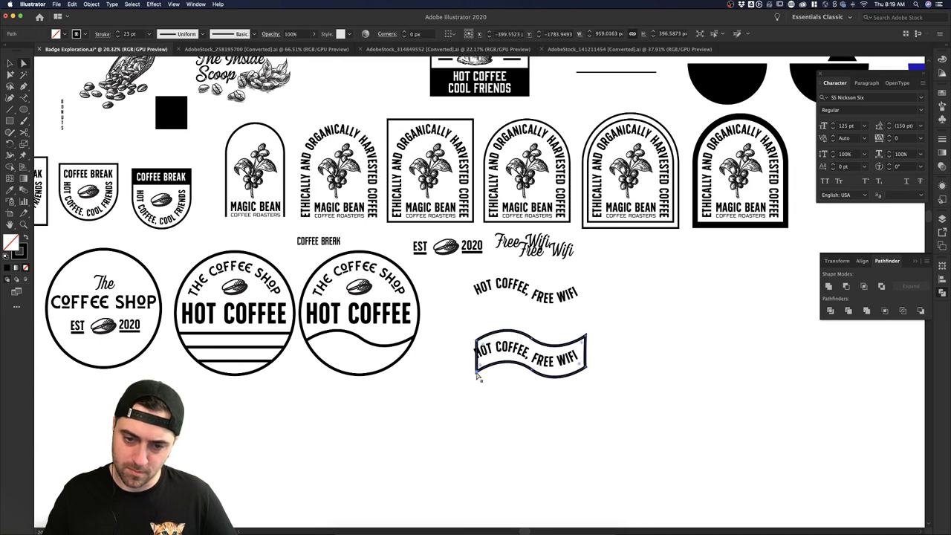
pyautogui.click(476, 345)
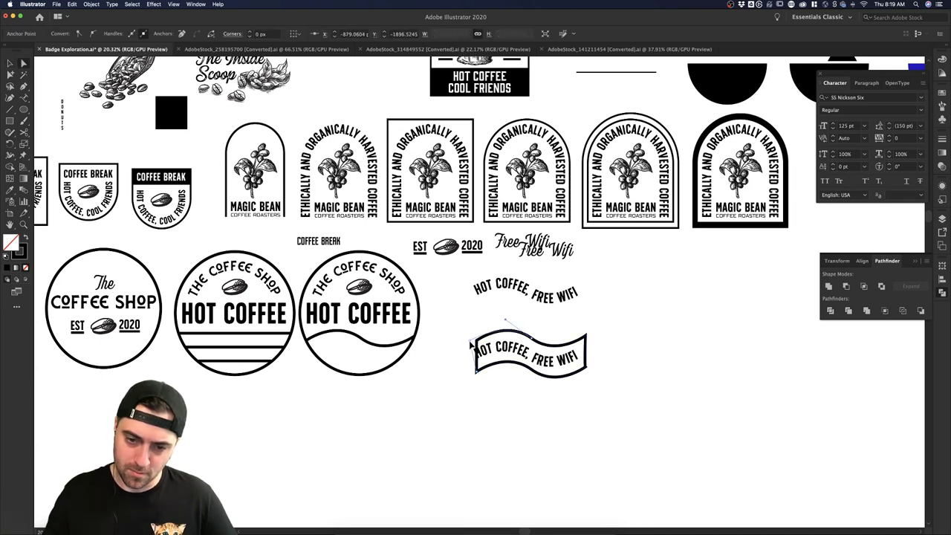
pyautogui.moveTo(470, 344); pyautogui.dragTo(461, 344)
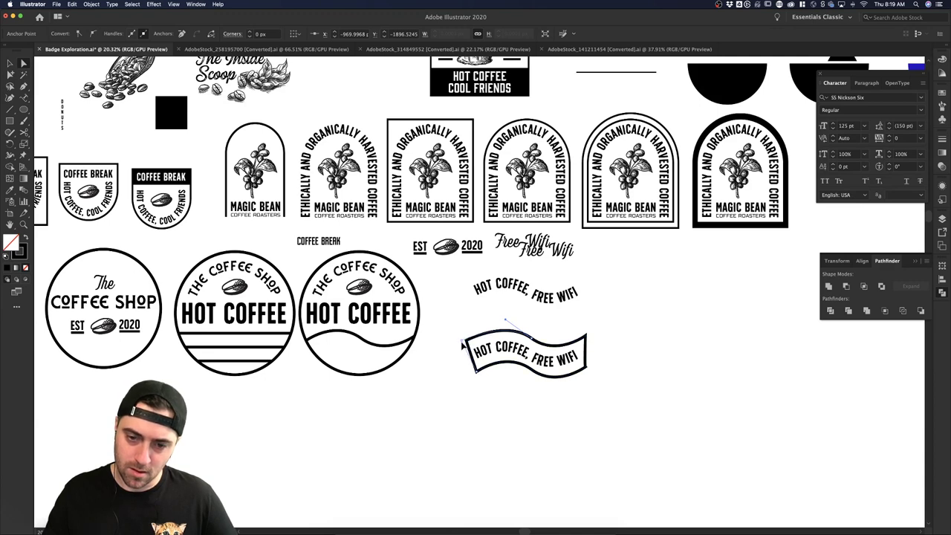
pyautogui.click(555, 332)
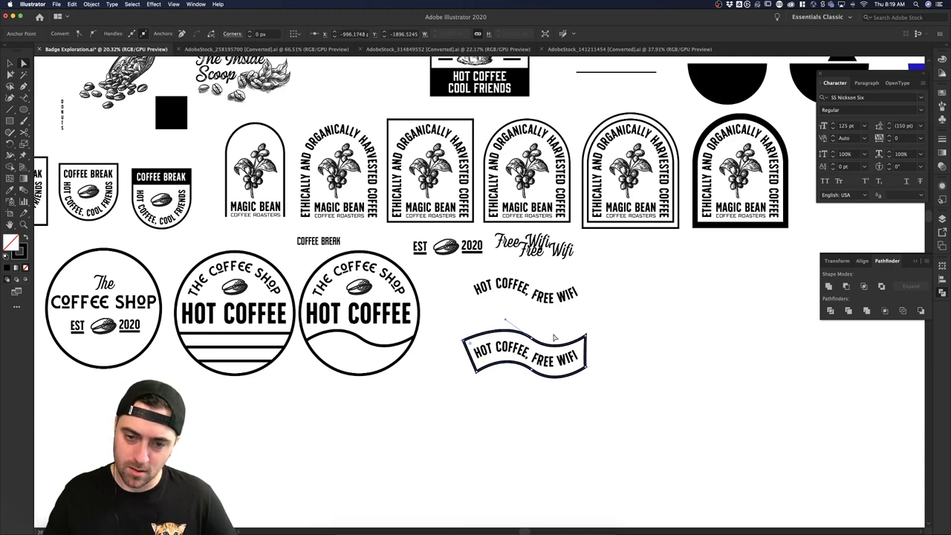
# - Slant the HOT COFFEE, FREE WIFI banner's right end by moving its lower-right anchor outward and its upper-right anchor inward
pyautogui.click(588, 366)
pyautogui.click(591, 344)
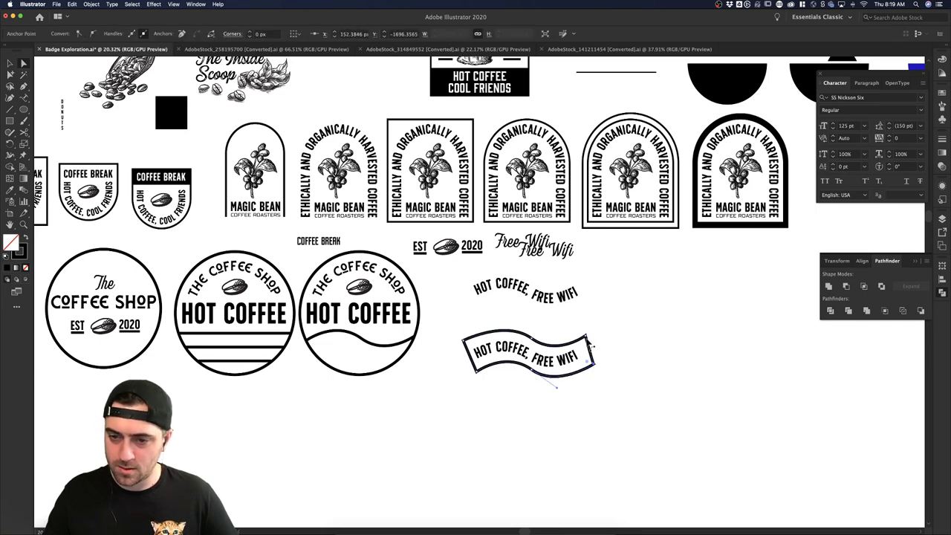
pyautogui.click(607, 377)
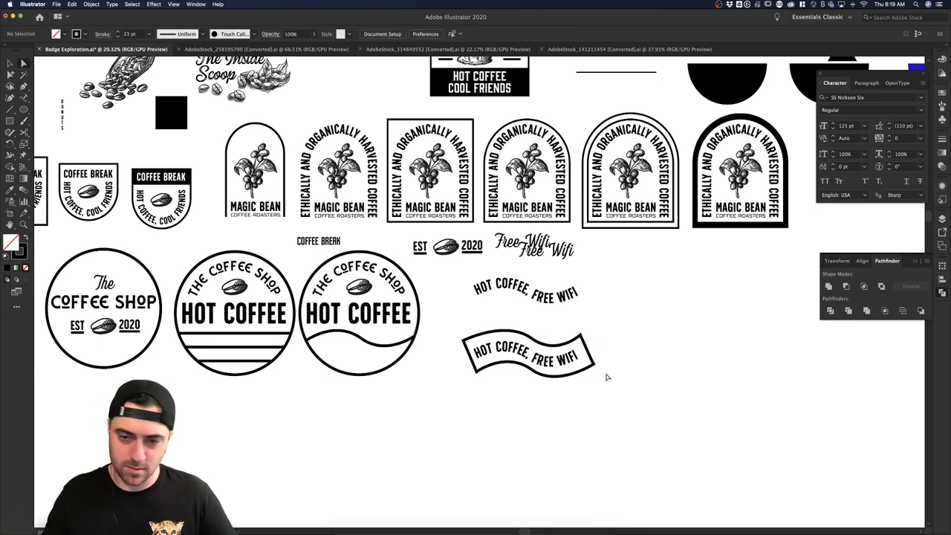
# - Duplicate the banner outline below the original and pull a new anchor inward at the middle of the copy's right edge
pyautogui.scroll(-2, 606, 377)
pyautogui.hscroll(2, 607, 377)
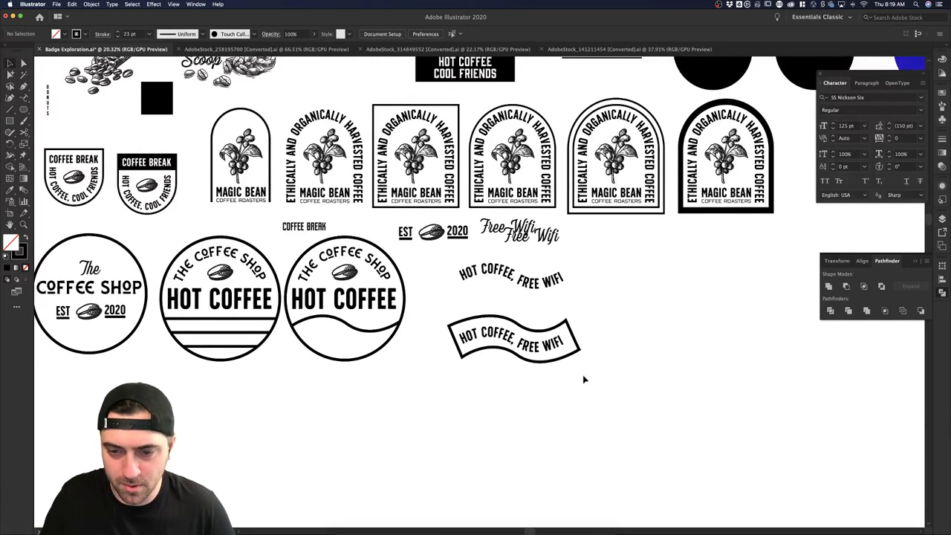
pyautogui.moveTo(571, 360); pyautogui.dragTo(573, 411)
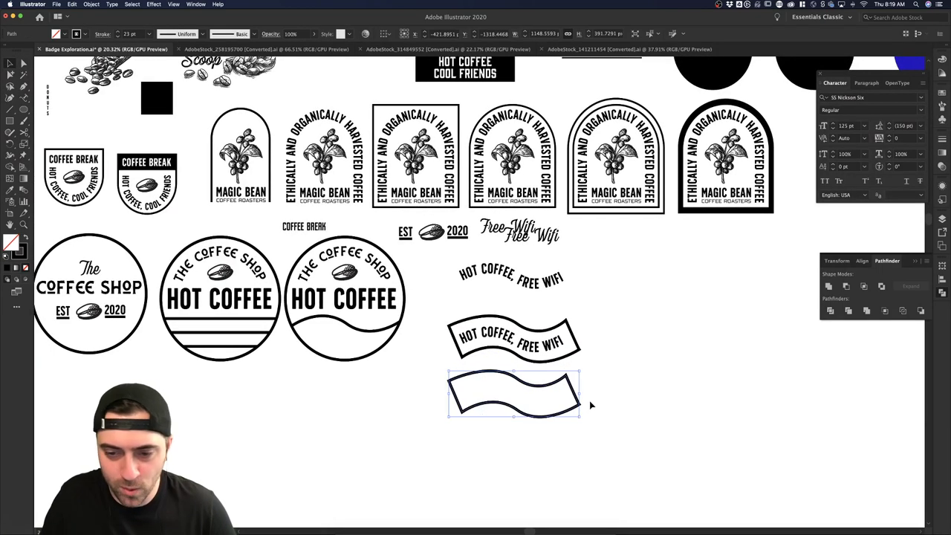
pyautogui.press('a')
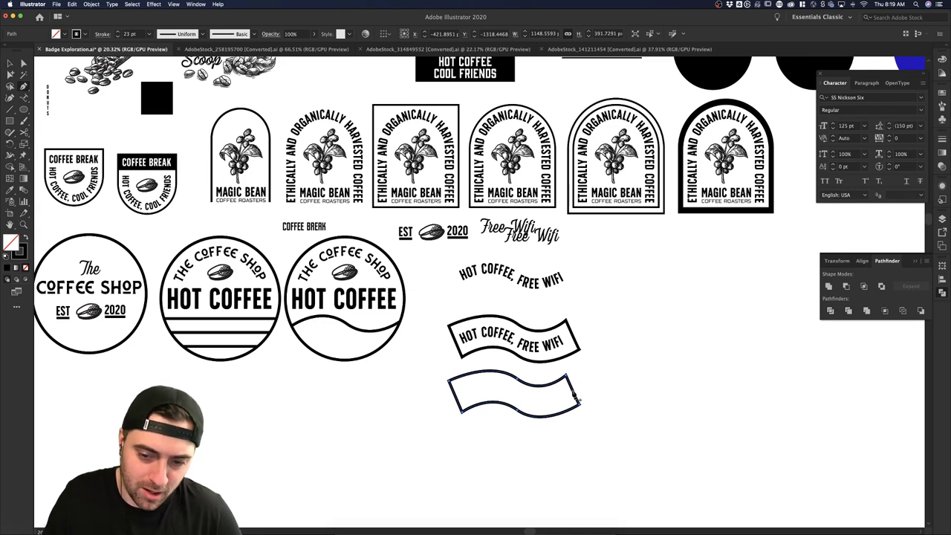
pyautogui.click(572, 390)
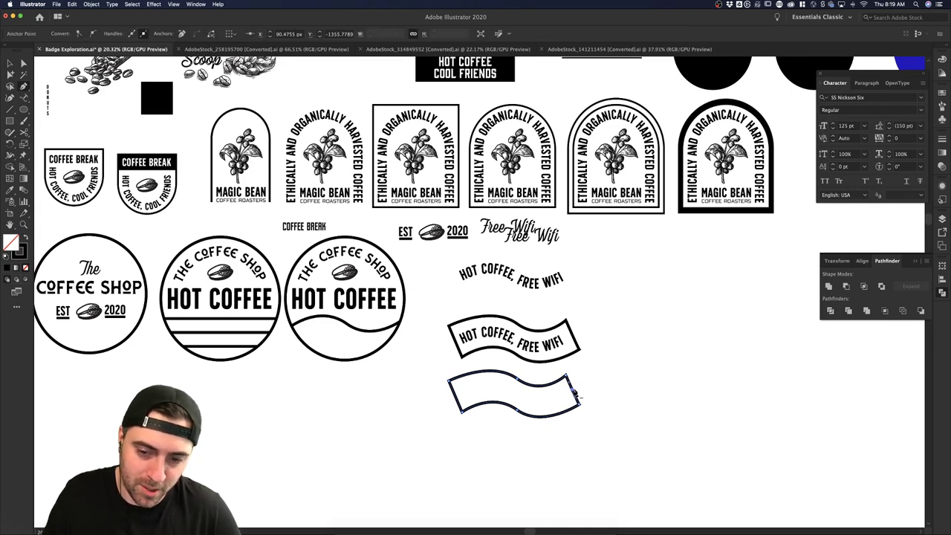
pyautogui.moveTo(572, 391); pyautogui.dragTo(563, 392)
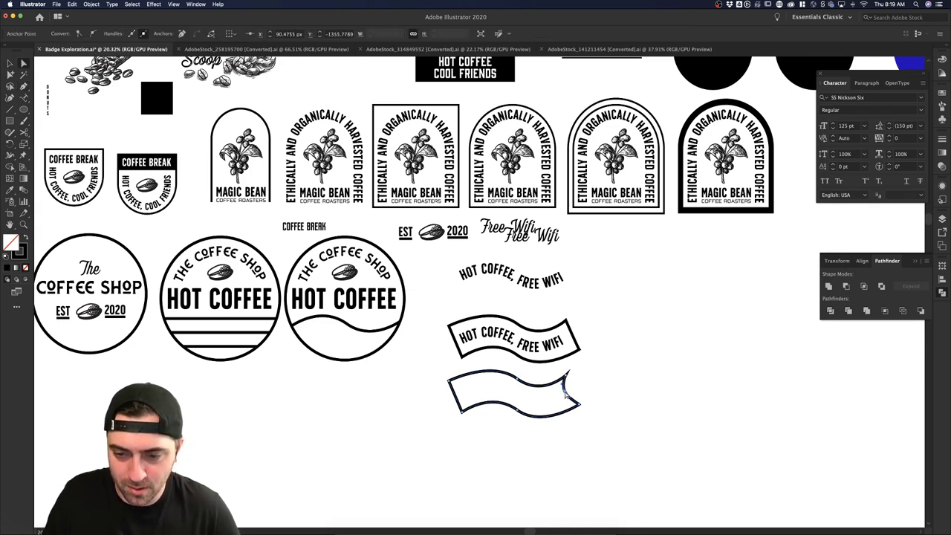
# - Convert the pulled-in anchor on the banner copy's right edge to a corner point and shift it slightly down and outward
pyautogui.press('p')
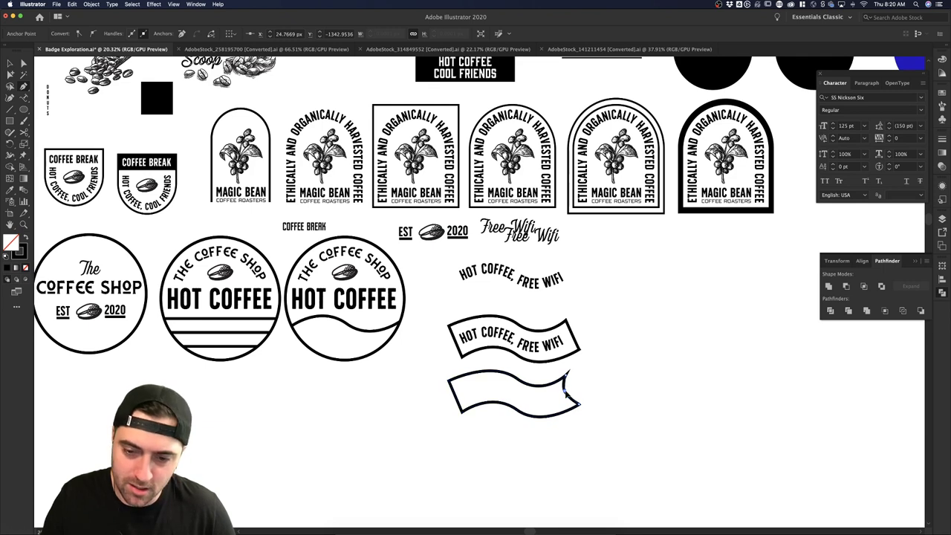
pyautogui.press('a')
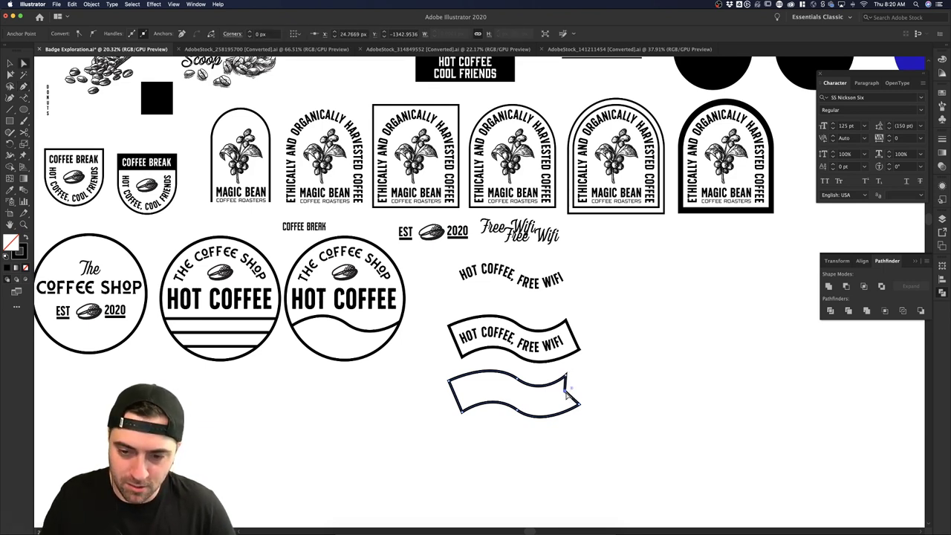
pyautogui.moveTo(565, 392); pyautogui.dragTo(568, 395)
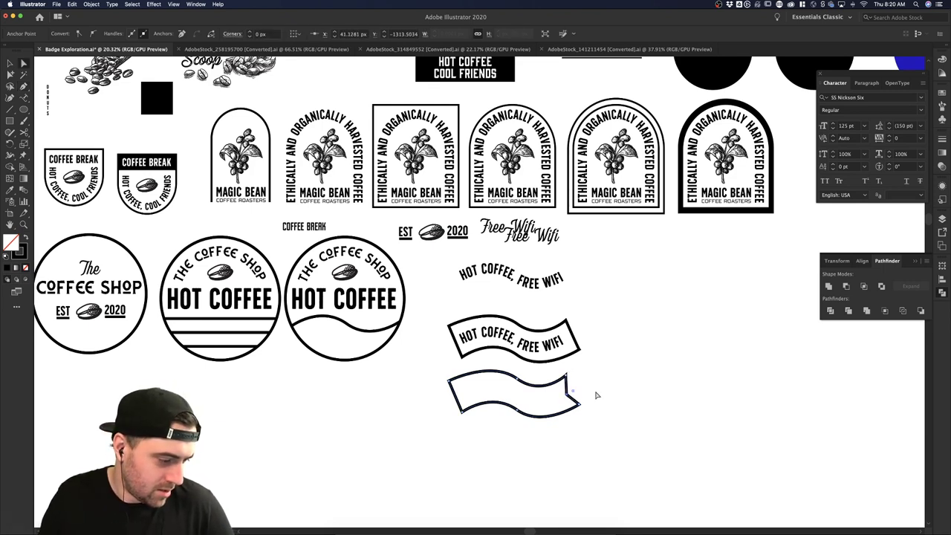
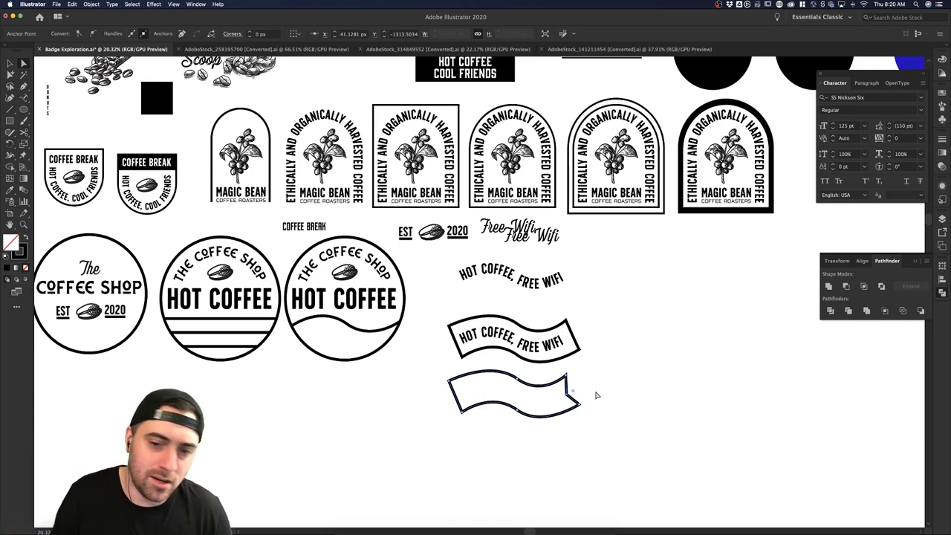
# - Fine-tune the inner anchor of the notch so the banner copy's right end forms an even ribbon tail
pyautogui.click(595, 380)
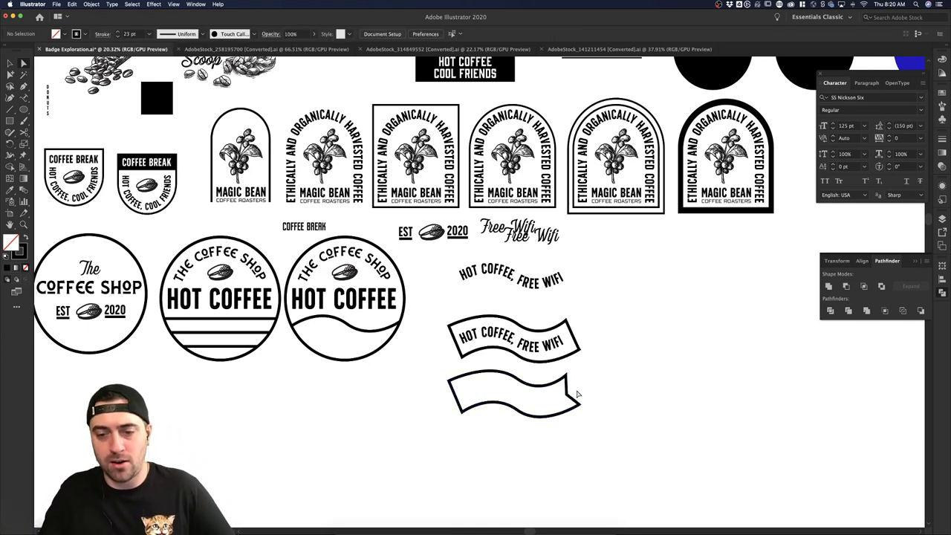
pyautogui.click(567, 395)
pyautogui.moveTo(567, 395); pyautogui.dragTo(568, 397)
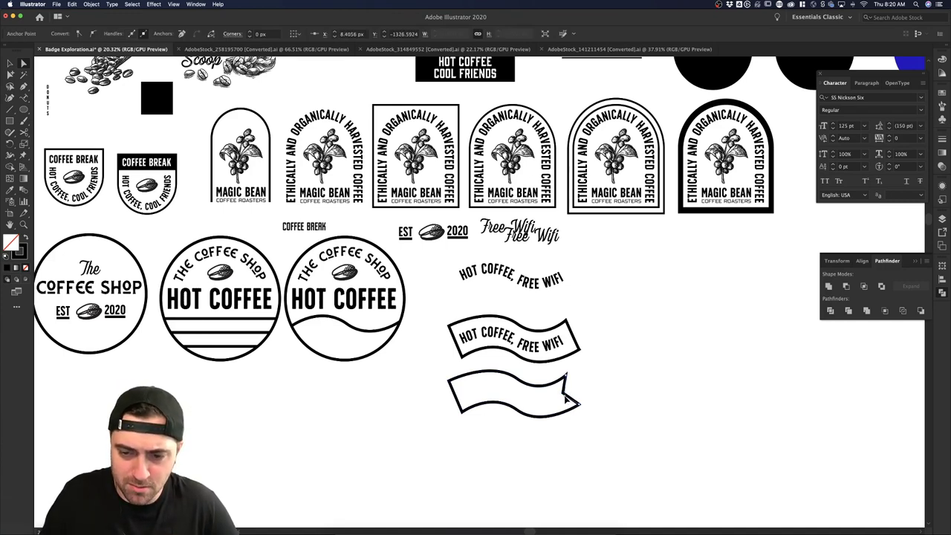
pyautogui.click(588, 394)
pyautogui.press('v')
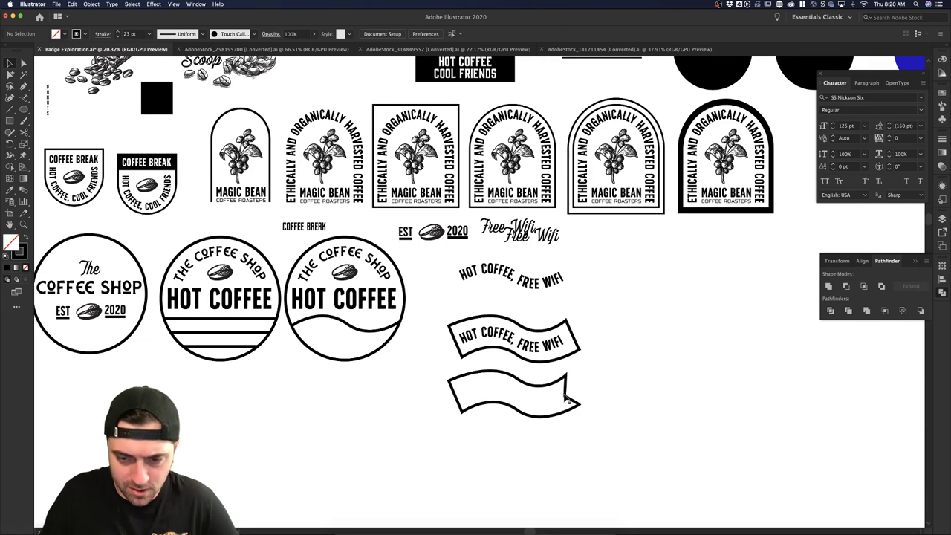
pyautogui.press('a')
pyautogui.click(567, 398)
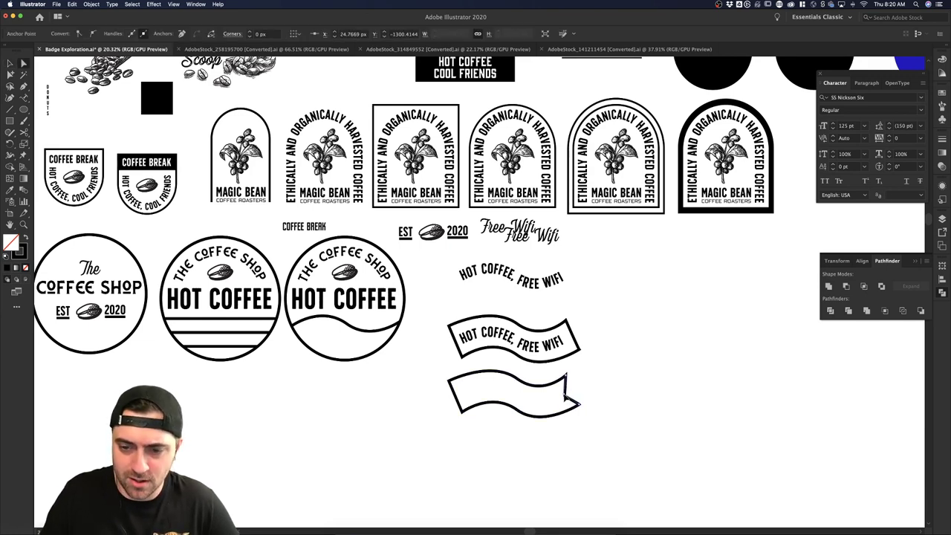
pyautogui.click(590, 394)
pyautogui.press('v')
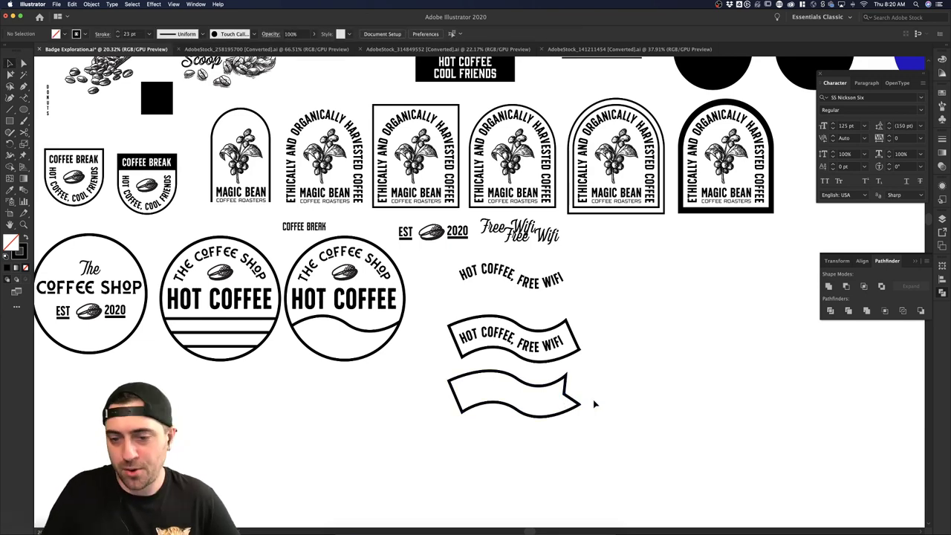
# - Place a duplicate of the notched banner outline directly below it
pyautogui.click(537, 392)
pyautogui.moveTo(536, 392); pyautogui.dragTo(536, 453)
pyautogui.click(679, 446)
pyautogui.scroll(-2, 616, 451)
# - Cut the lowest notched banner down to its right half with a straight left edge by adding and removing anchors
pyautogui.click(514, 407)
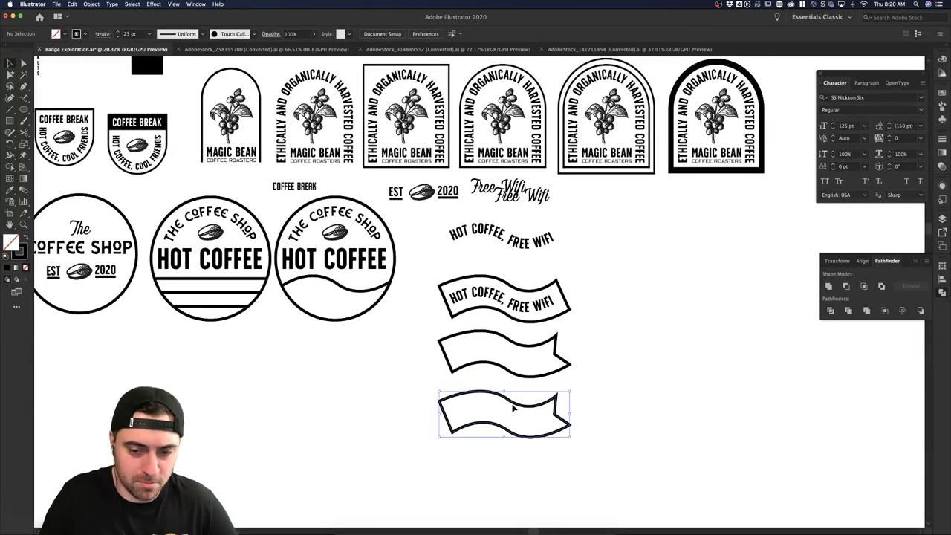
pyautogui.press('a')
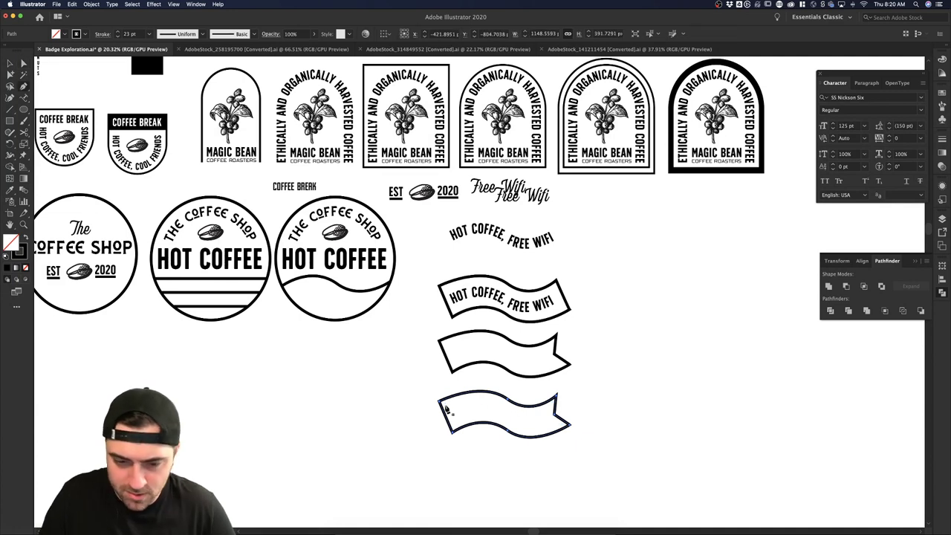
pyautogui.moveTo(440, 403); pyautogui.dragTo(509, 404)
pyautogui.click(506, 432)
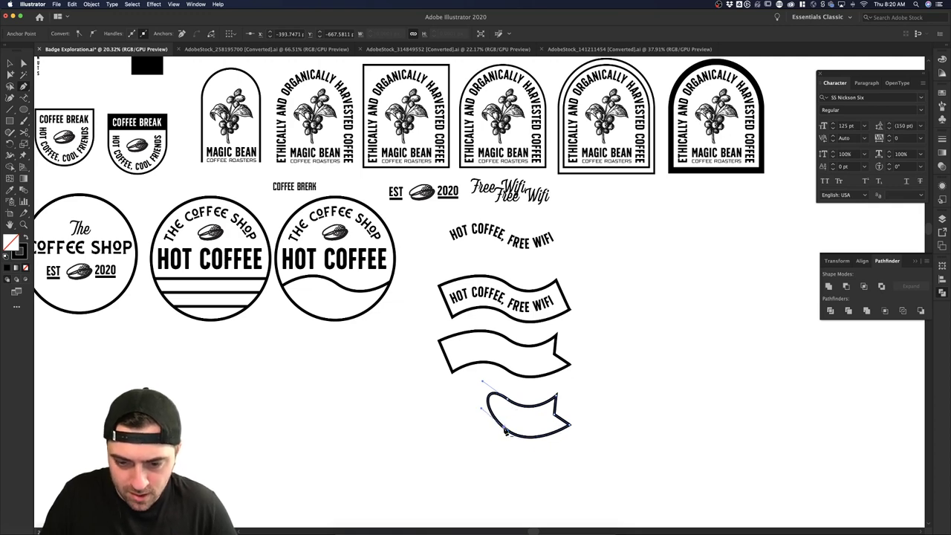
pyautogui.click(504, 400)
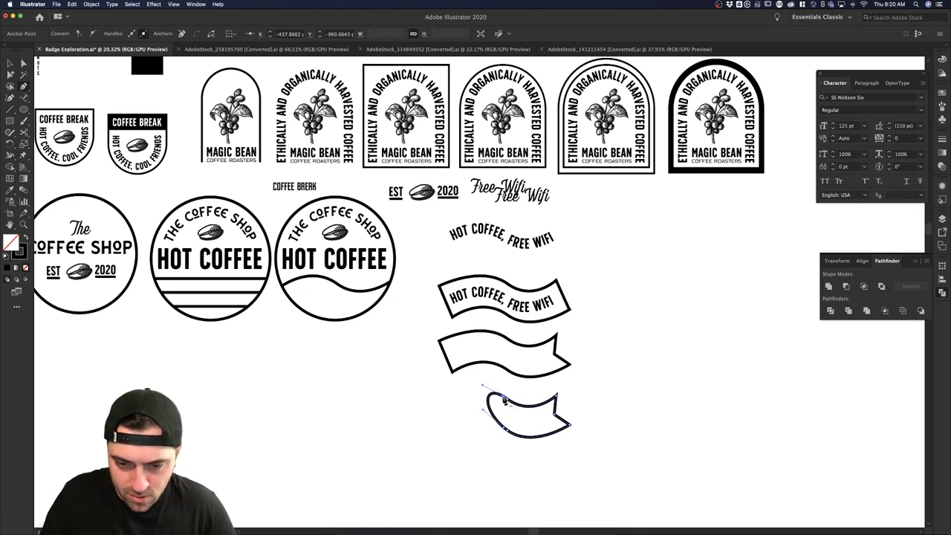
pyautogui.keyDown('alt'); pyautogui.click(504, 398); pyautogui.keyUp('alt')
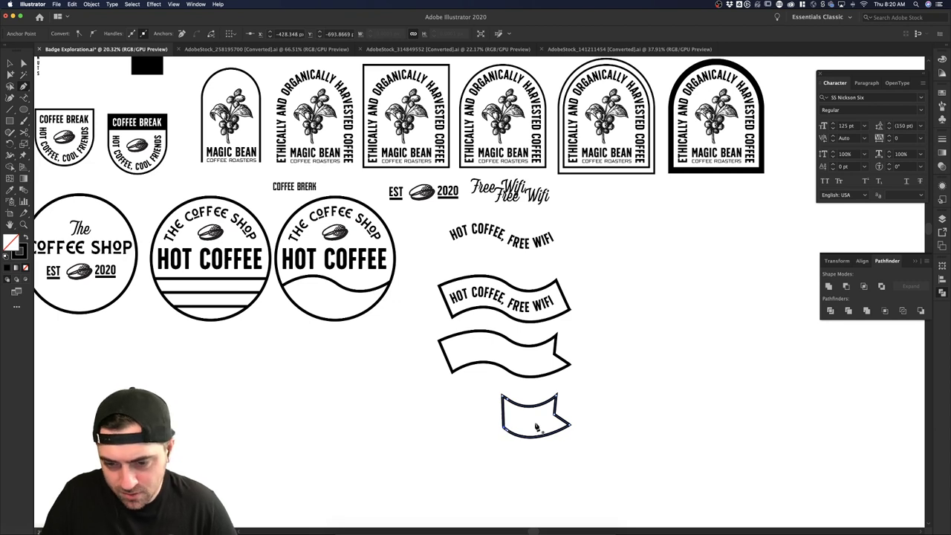
# - Slant the tail piece's left edge by moving its upper-left anchor slightly up and outward
pyautogui.click(502, 398)
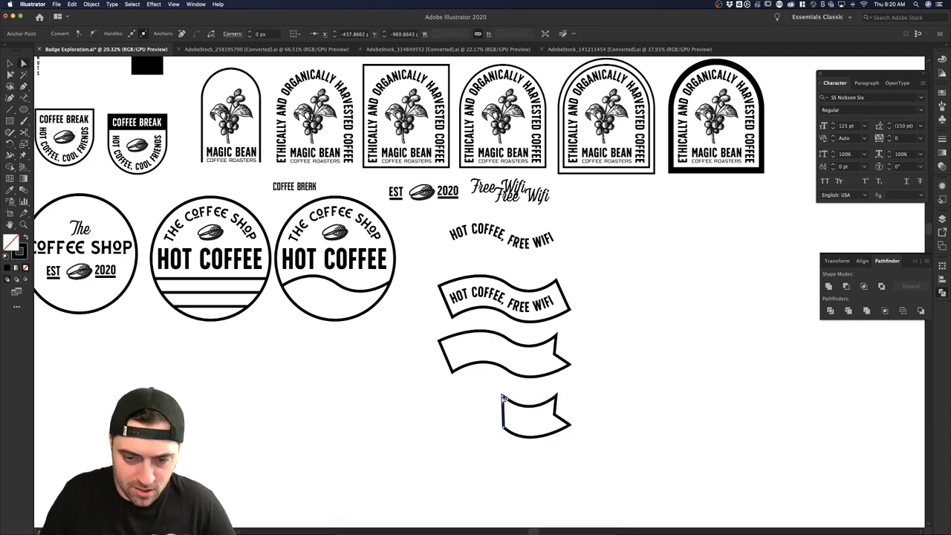
pyautogui.moveTo(502, 397); pyautogui.dragTo(498, 392)
pyautogui.click(527, 425)
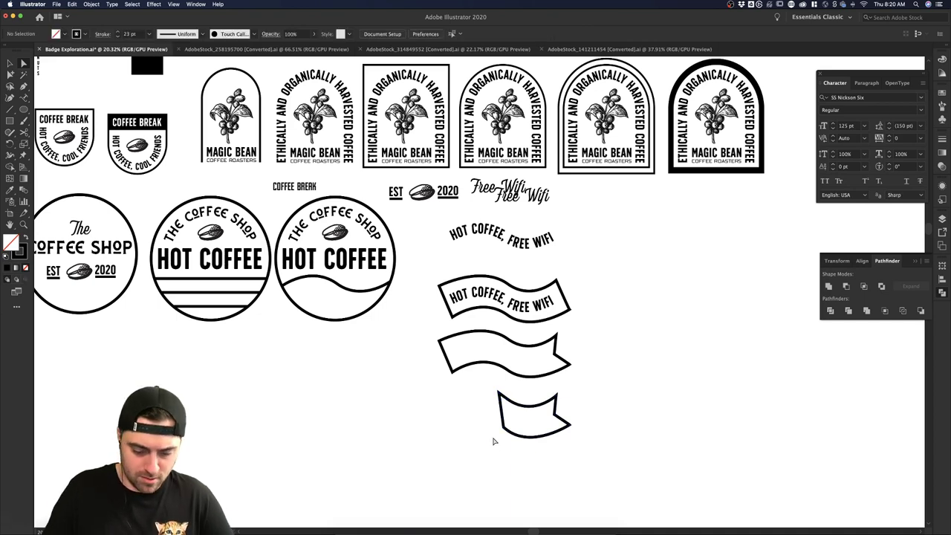
# - Duplicate the full notched banner outline downward so the copy overlaps the short tail piece
pyautogui.press('v')
pyautogui.moveTo(475, 390); pyautogui.dragTo(528, 466)
pyautogui.click(528, 466)
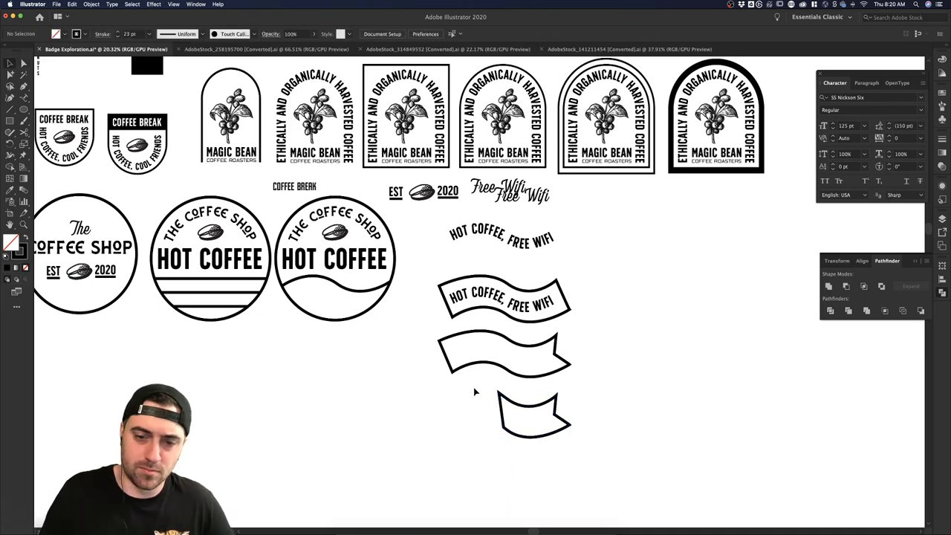
pyautogui.moveTo(477, 367); pyautogui.dragTo(479, 415)
pyautogui.click(520, 464)
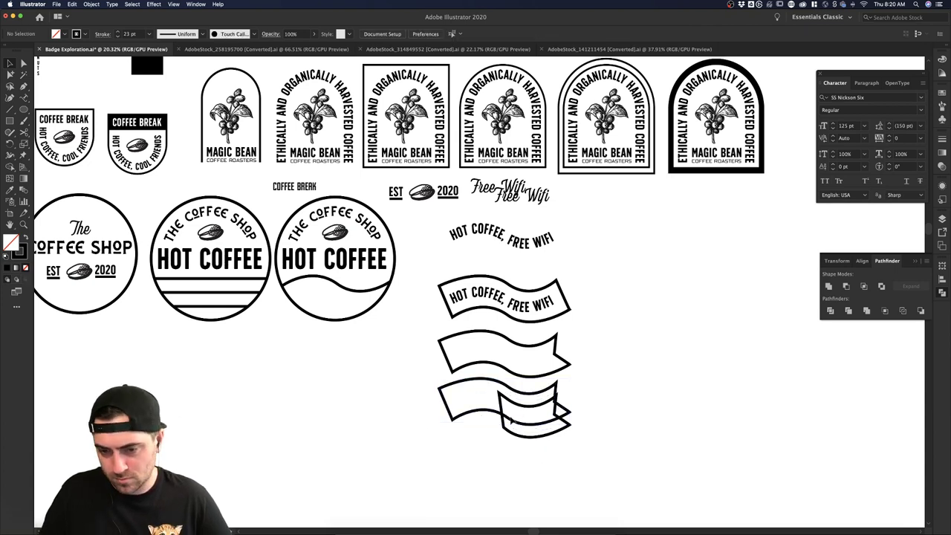
# - Swap the fill and stroke of the short tail piece to make it solid black with no outline
pyautogui.click(517, 433)
pyautogui.hotkey('shift', 'x')
pyautogui.click(518, 439)
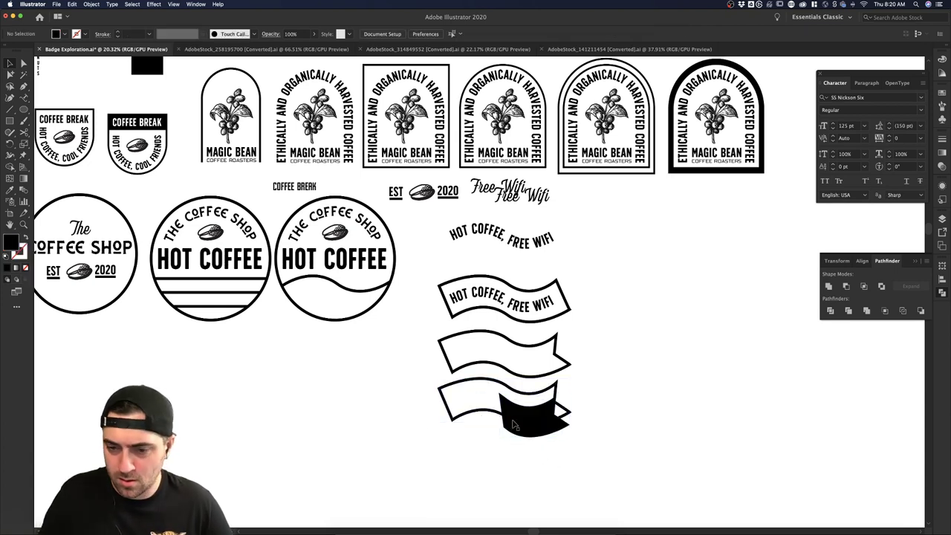
# - Shift the overlapping banner outline to the left and add anchors on its top and bottom edges beside the black tail
pyautogui.click(477, 414)
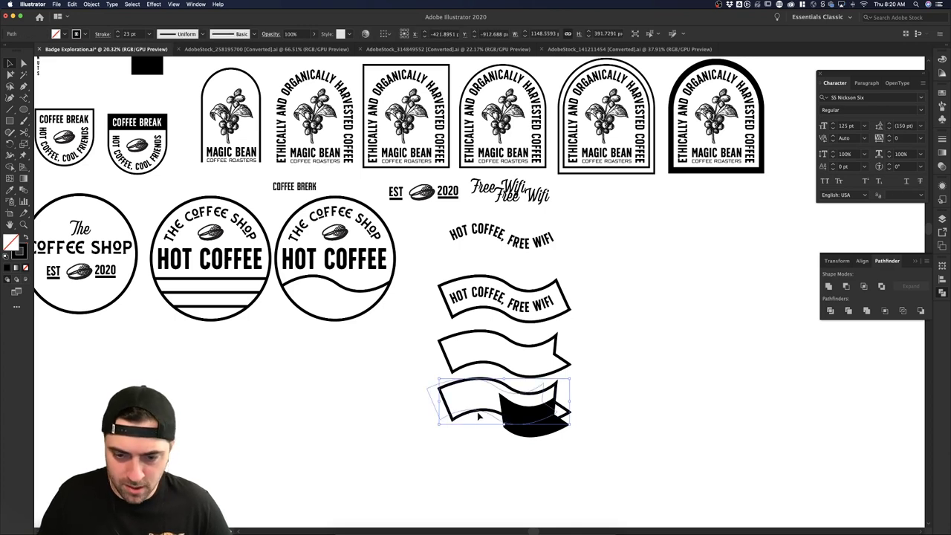
pyautogui.press('p')
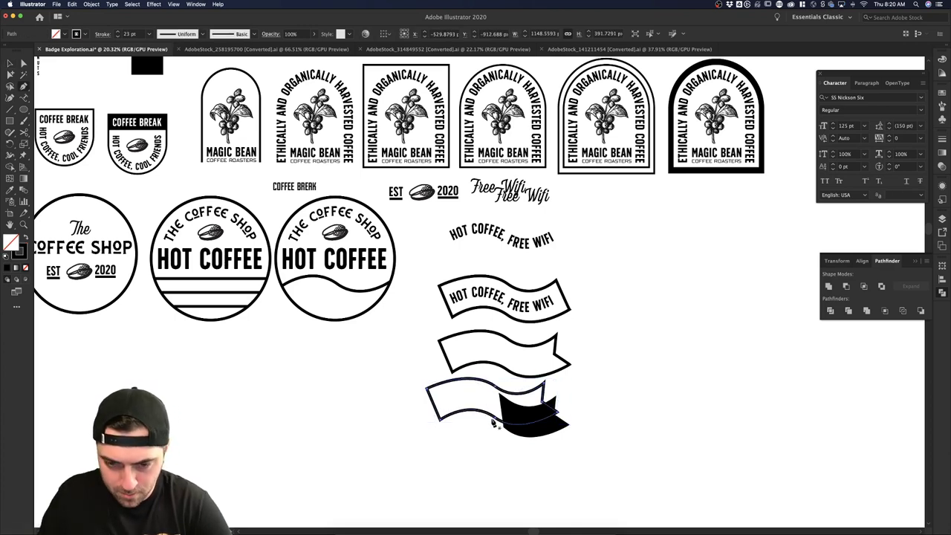
pyautogui.click(502, 425)
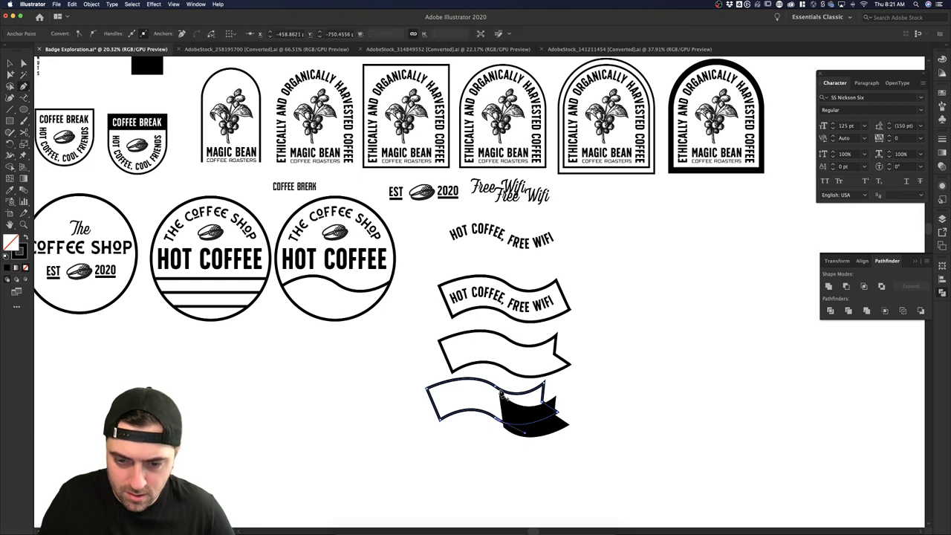
pyautogui.press('a')
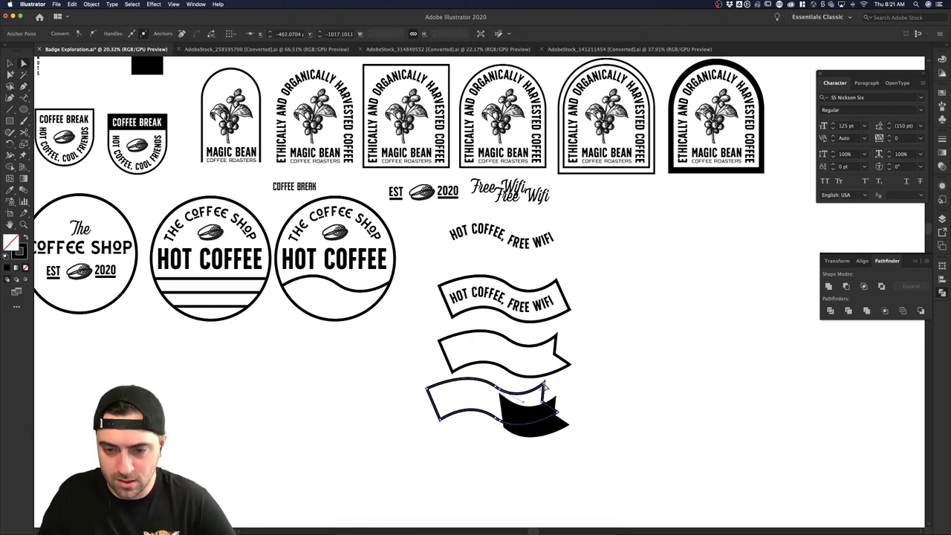
# - Delete the part of the shifted banner outline that extends over the black tail piece
pyautogui.click(545, 384)
pyautogui.press('Delete')
pyautogui.click(543, 403)
pyautogui.press('Delete')
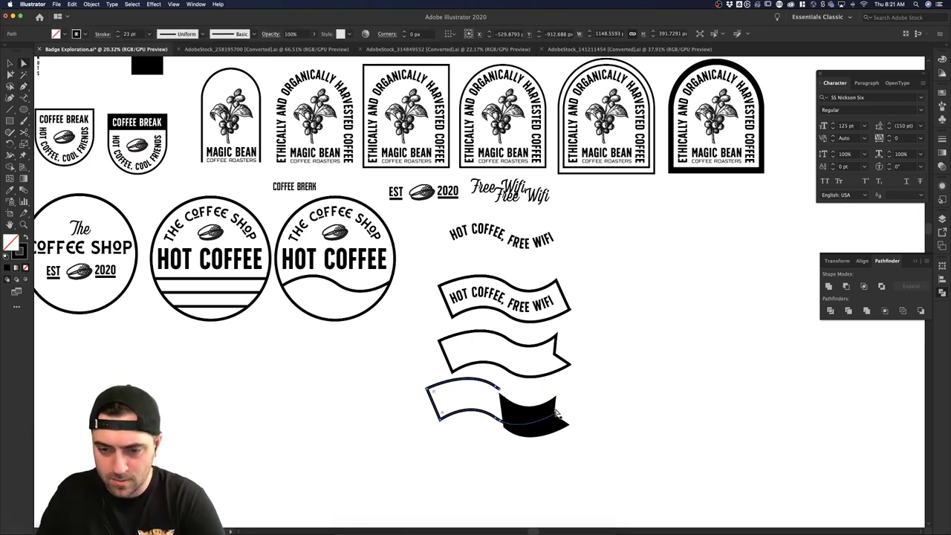
pyautogui.click(518, 423)
pyautogui.press('Delete')
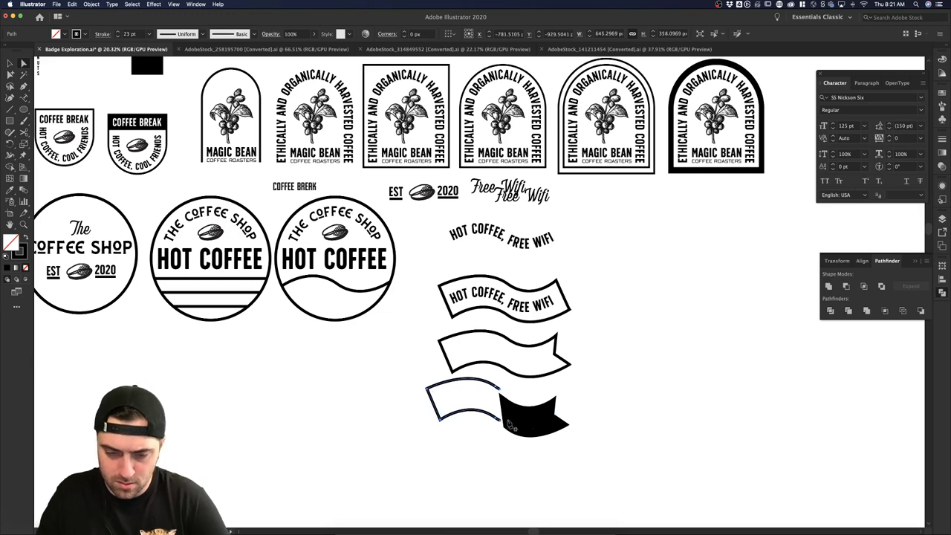
# - Close the shortened banner outline with a straight vertical edge against the black tail and deselect it
pyautogui.click(503, 424)
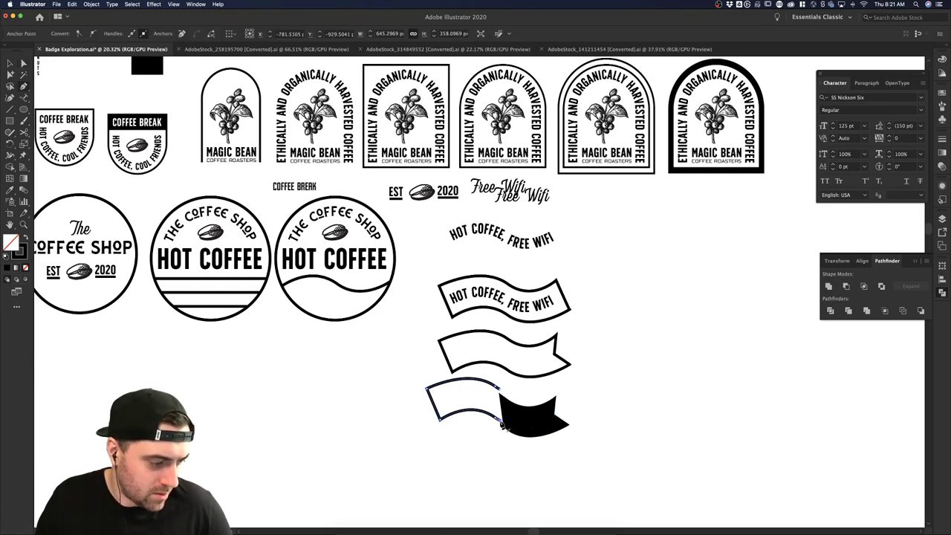
pyautogui.moveTo(502, 424); pyautogui.dragTo(502, 394)
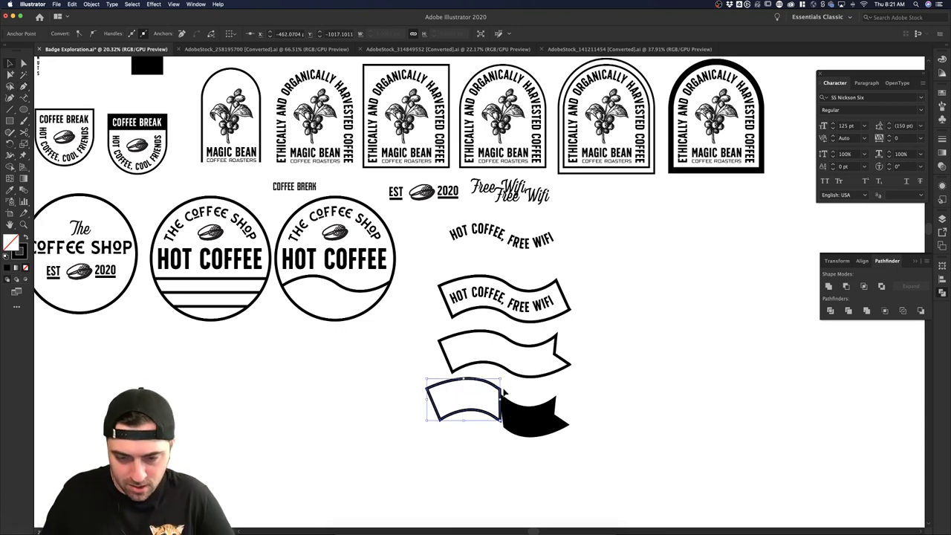
pyautogui.press('super+shift+a')
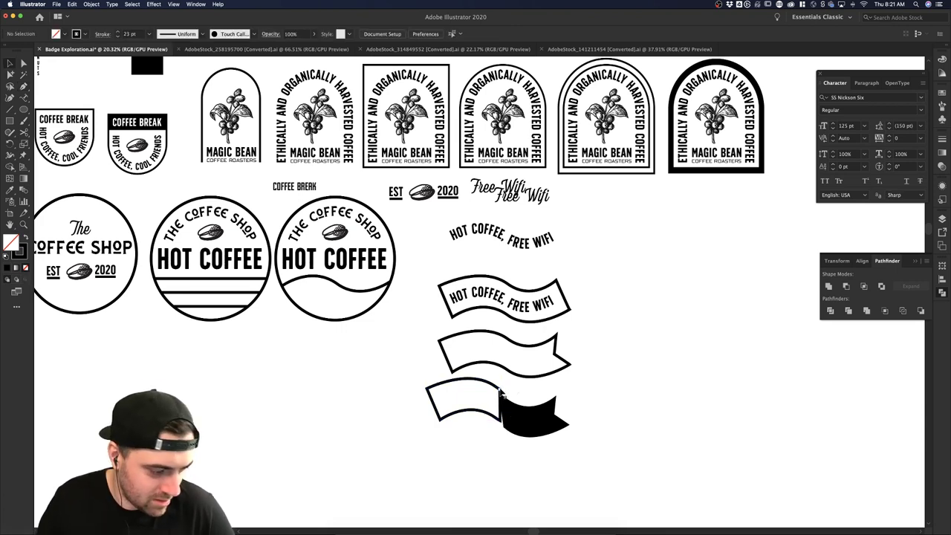
# - Swap the fill and stroke of the shortened front banner piece to make it solid black with no outline
pyautogui.scroll(3, 509, 388)
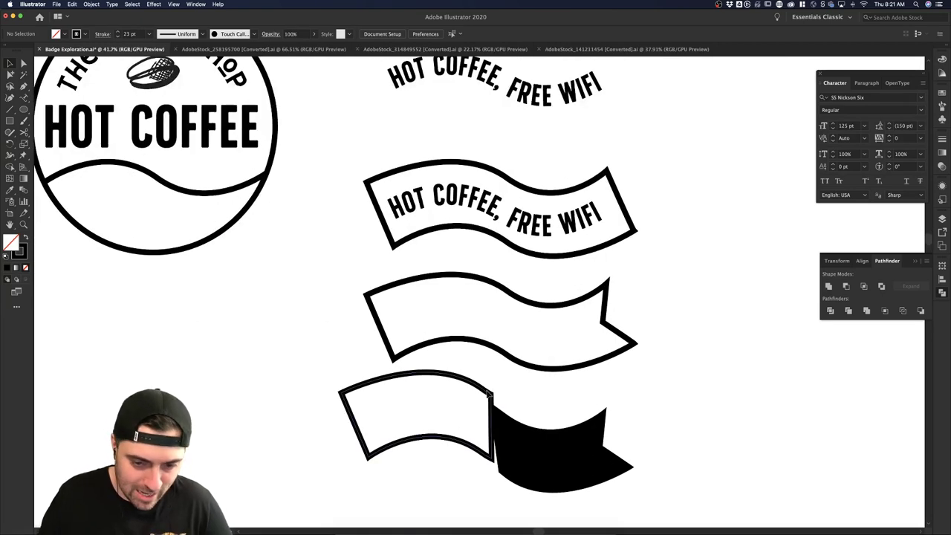
pyautogui.click(491, 401)
pyautogui.hotkey('shift', 'x')
pyautogui.click(525, 395)
pyautogui.scroll(-3, 470, 446)
pyautogui.hscroll(3, 469, 447)
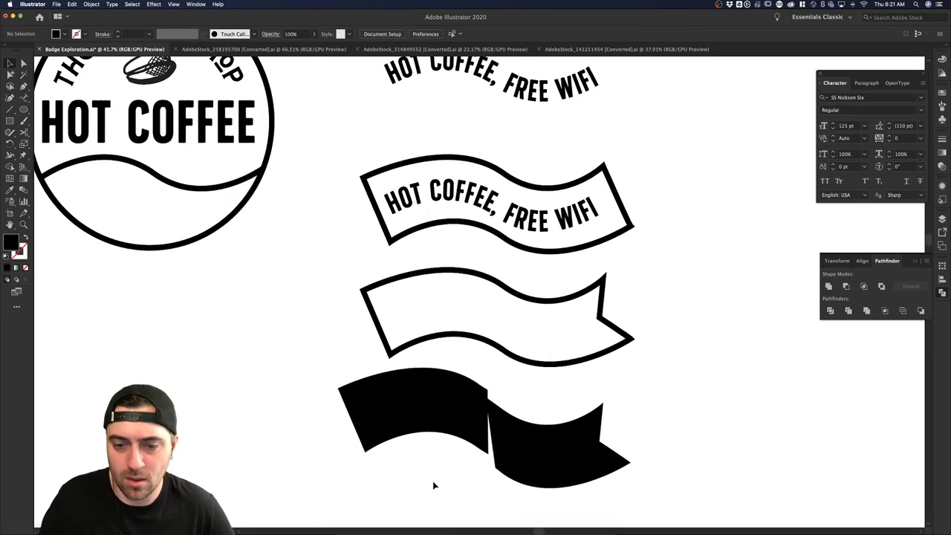
# - Shift the black front banner piece to the right so it overlaps the tail and lines up with the banner above
pyautogui.click(370, 375)
pyautogui.moveTo(392, 378); pyautogui.dragTo(417, 377)
pyautogui.click(546, 374)
pyautogui.click(467, 384)
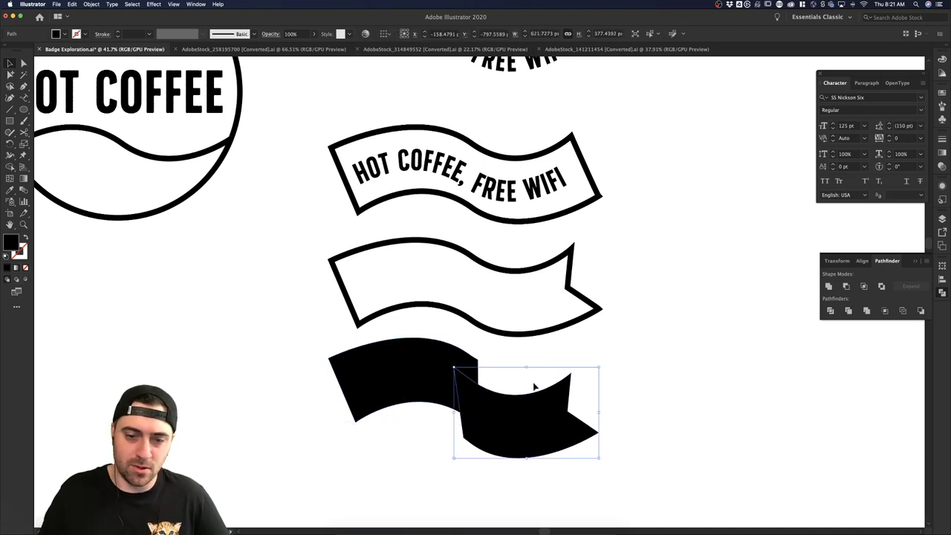
pyautogui.click(505, 380)
# - Draw a small closed black triangle with the Pen tool at the fold between the front piece and the tail's lower-left corner
pyautogui.press('p')
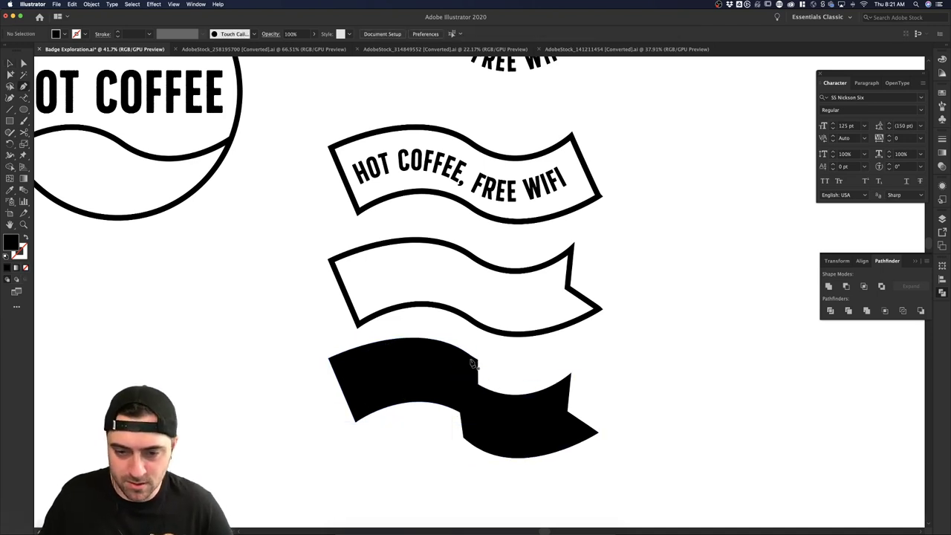
pyautogui.click(462, 440)
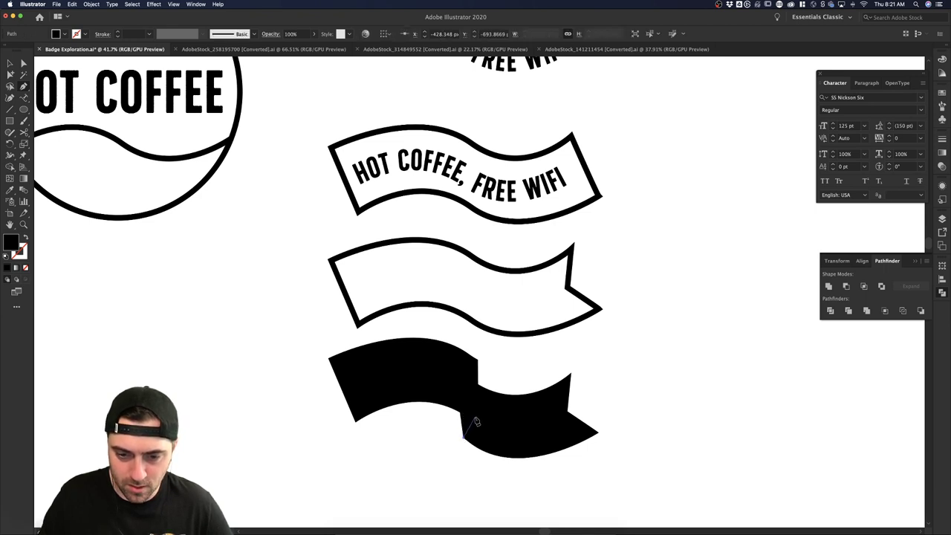
pyautogui.click(474, 419)
pyautogui.click(459, 412)
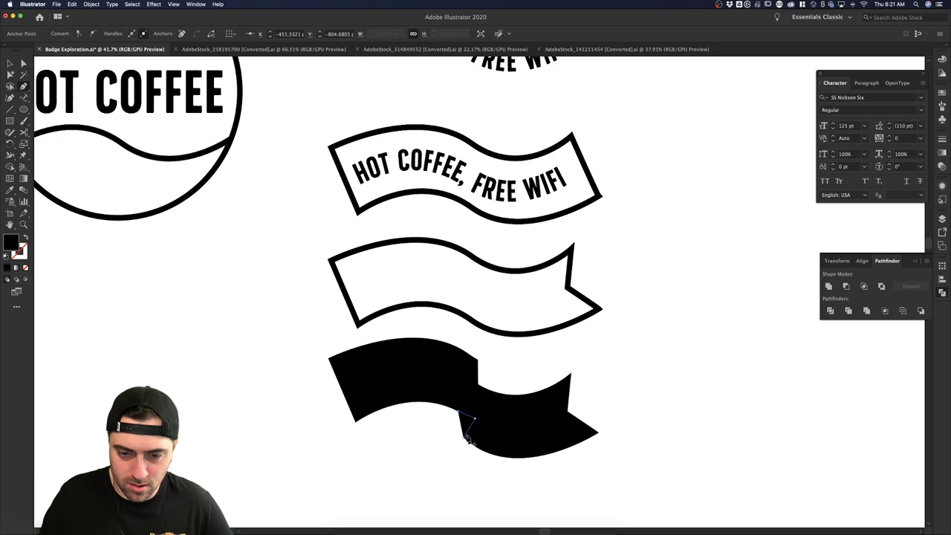
pyautogui.click(464, 438)
pyautogui.press('v')
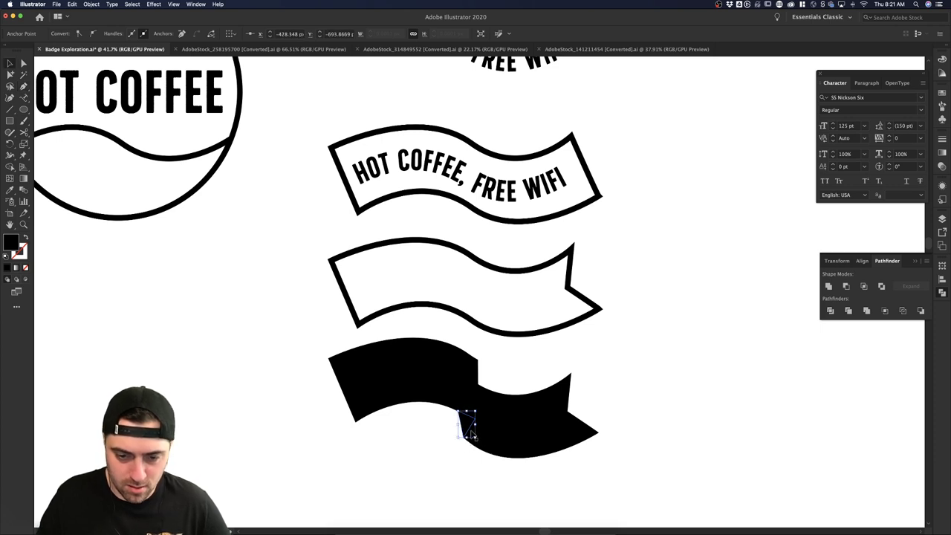
pyautogui.hotkey('shift', 'x')
pyautogui.hotkey('shift', 'x')
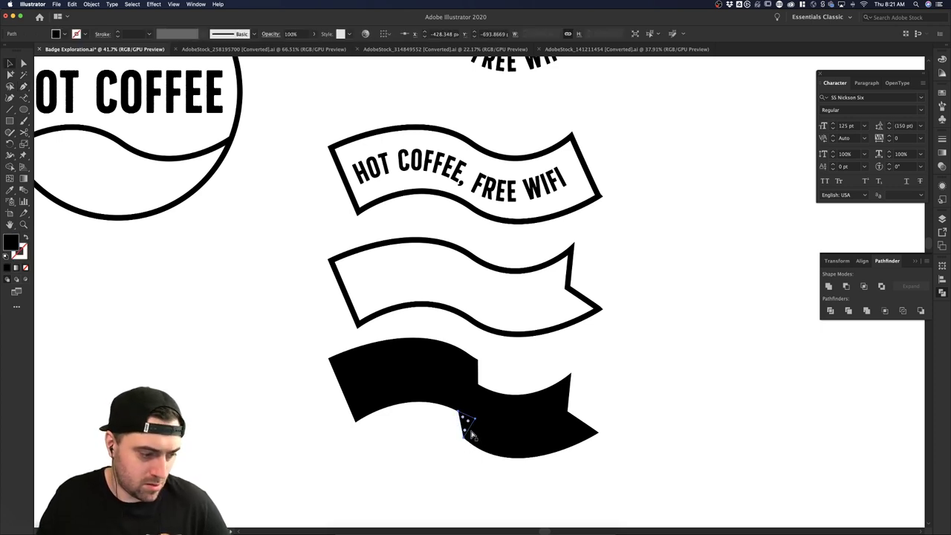
pyautogui.click(463, 419)
pyautogui.click(505, 377)
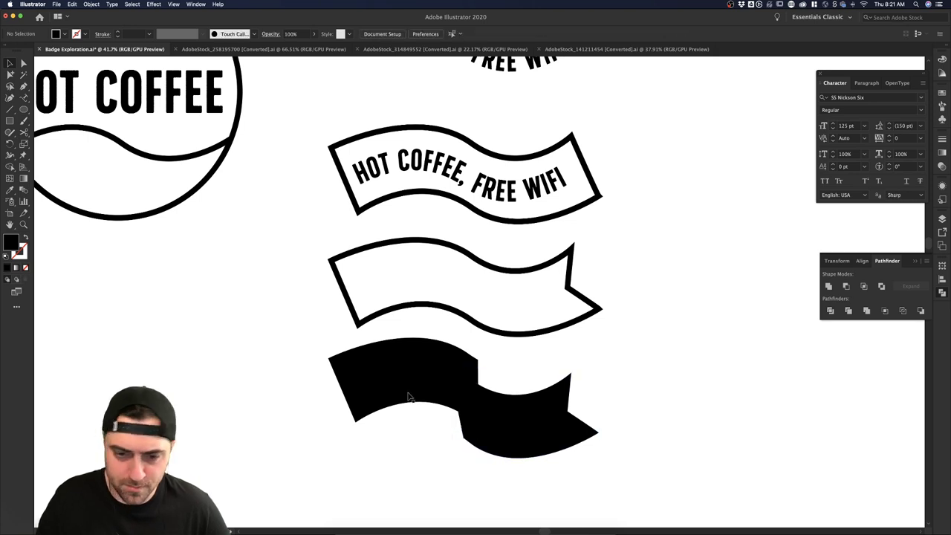
# - Give the black front banner piece a 20 pt white stroke aligned to the outside
pyautogui.click(403, 392)
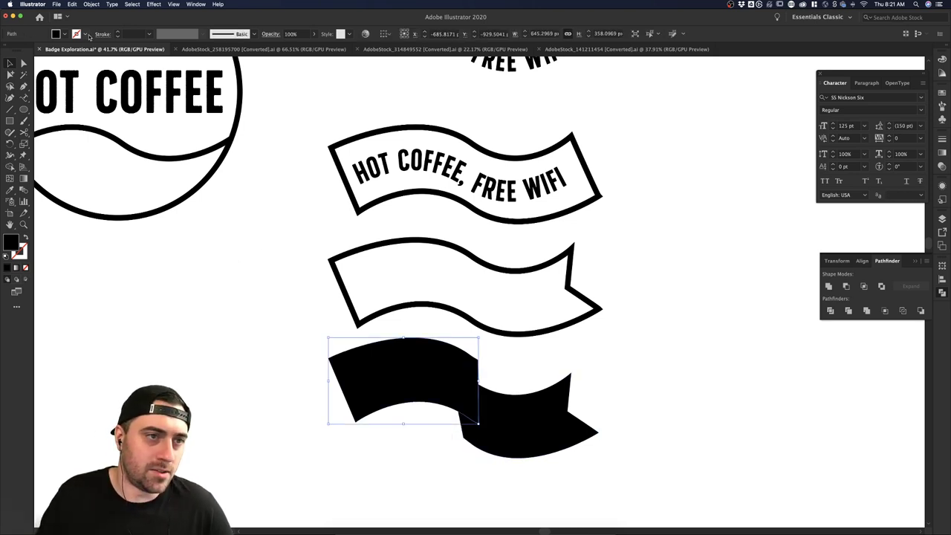
pyautogui.click(85, 34)
pyautogui.click(13, 51)
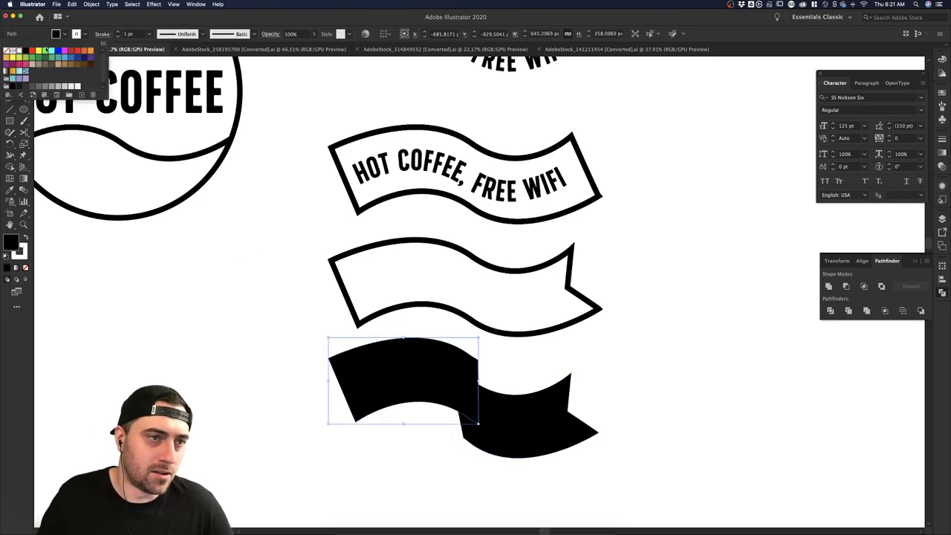
pyautogui.click(122, 32)
pyautogui.click(118, 32)
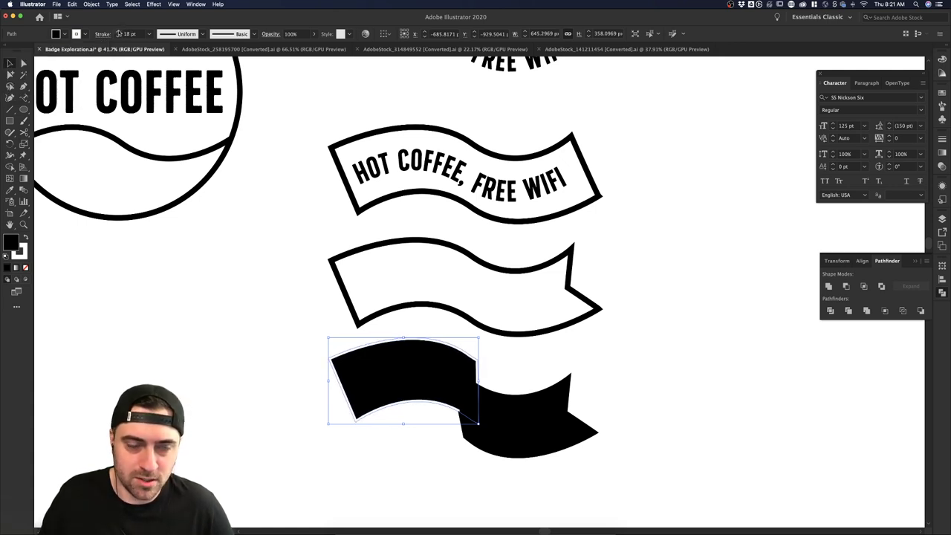
pyautogui.click(118, 31)
pyautogui.click(103, 34)
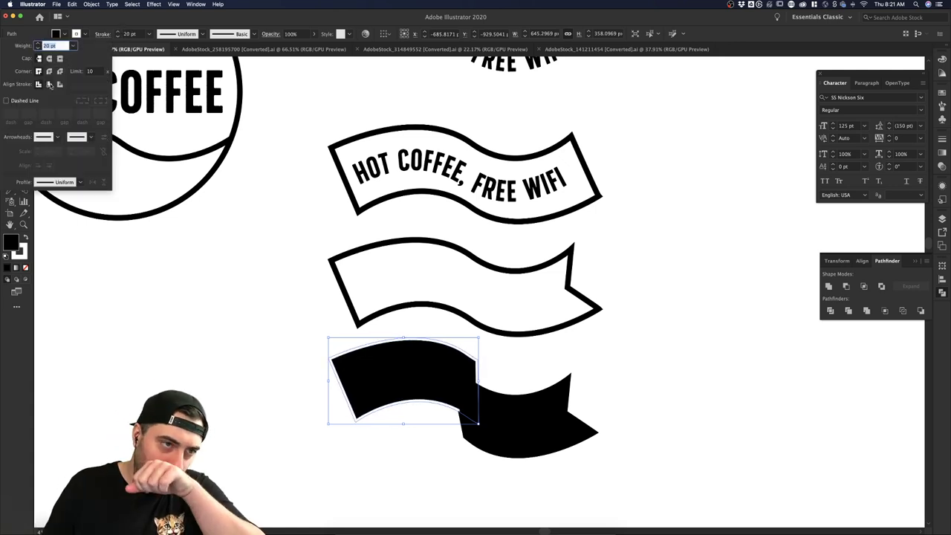
pyautogui.click(60, 84)
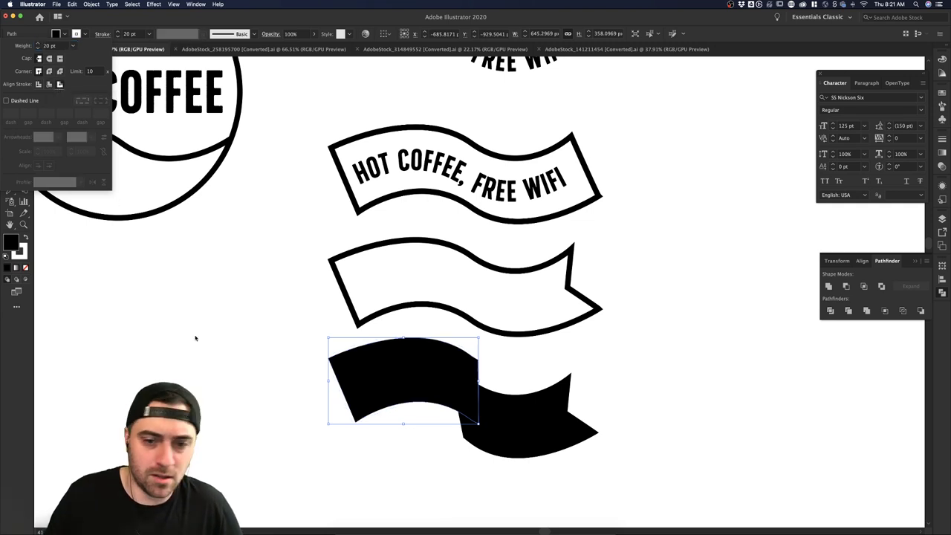
# - Remove the small fold triangle and bring the front banner piece in front of the tail by cutting and pasting it in front
pyautogui.click(485, 366)
pyautogui.click(469, 379)
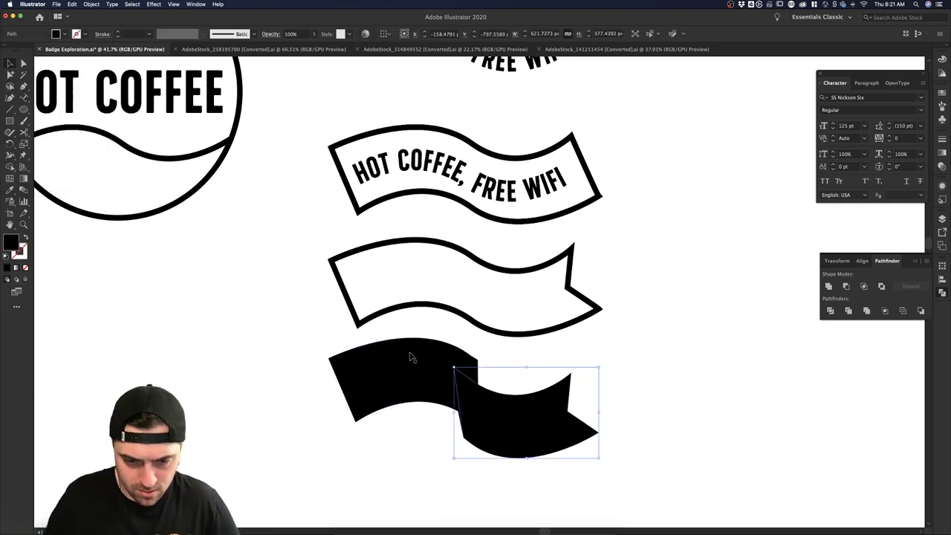
pyautogui.click(413, 358)
pyautogui.press('Delete')
pyautogui.click(468, 425)
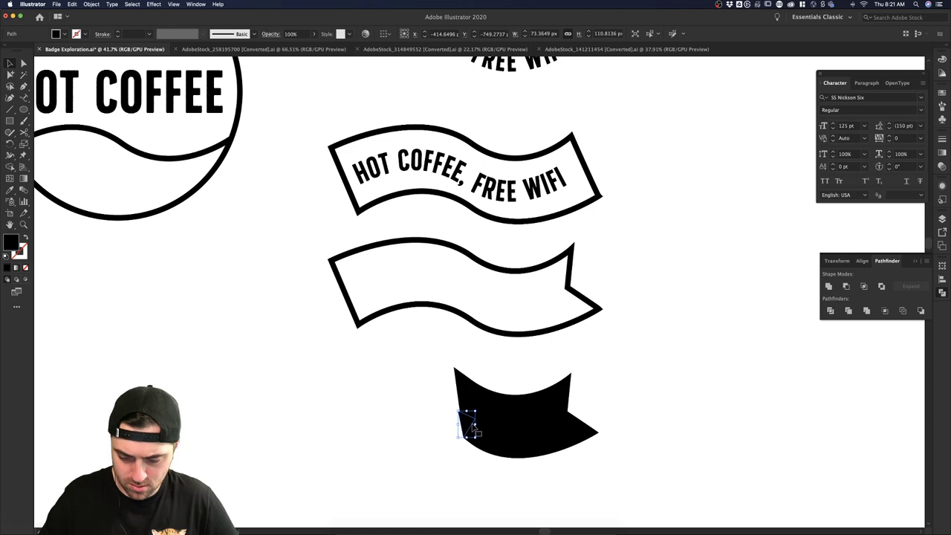
pyautogui.press('Delete')
pyautogui.click(473, 428)
pyautogui.press('super+f')
pyautogui.click(514, 364)
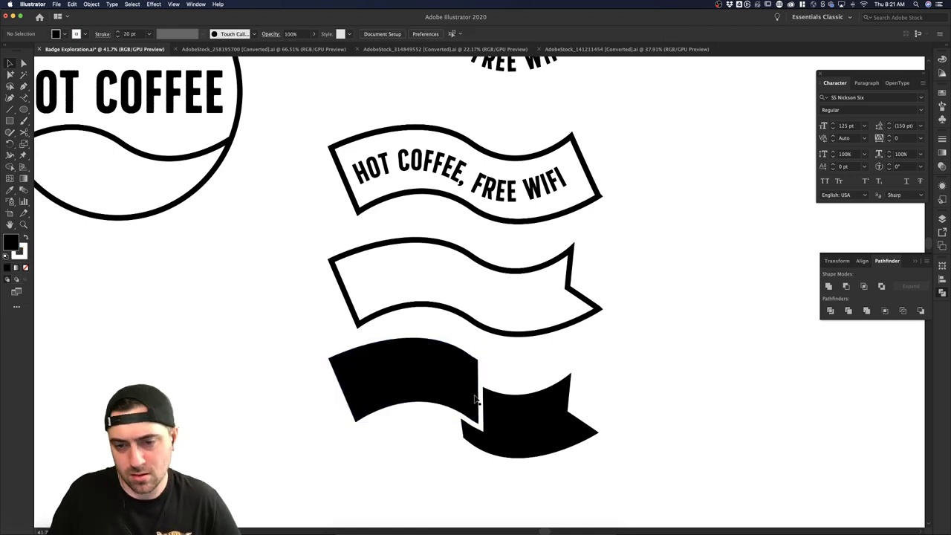
# - Set the front banner piece's white stroke weight to 10 pt
pyautogui.scroll(-2, 520, 365)
pyautogui.click(487, 383)
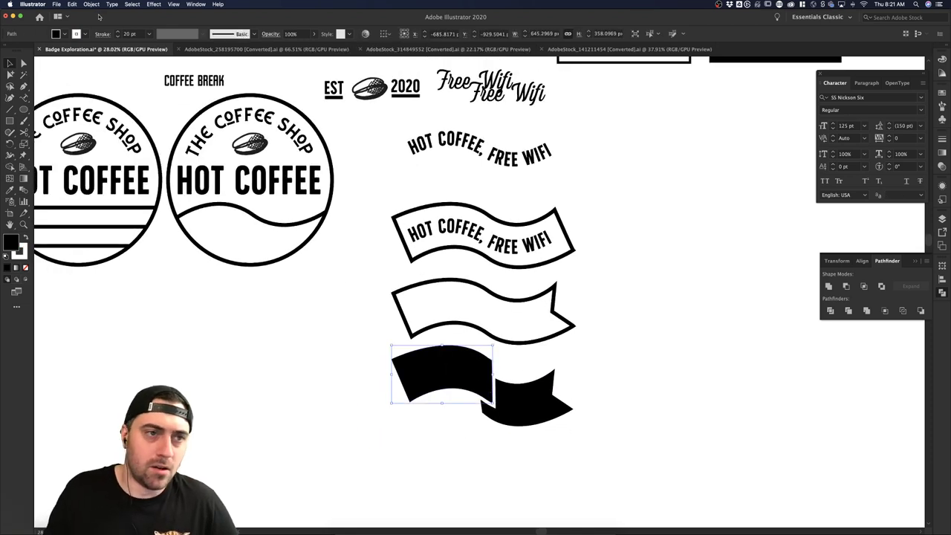
pyautogui.click(118, 36)
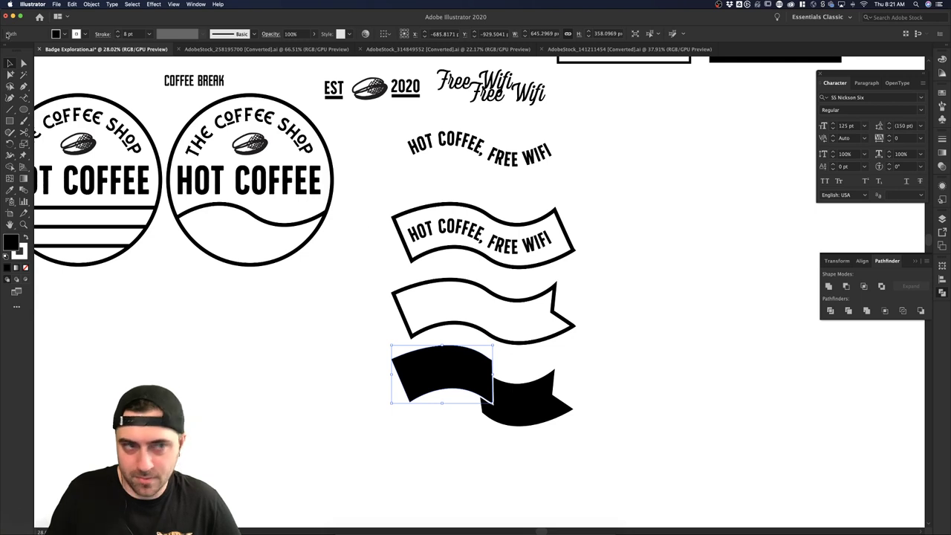
pyautogui.click(118, 31)
pyautogui.click(117, 31)
pyautogui.click(574, 378)
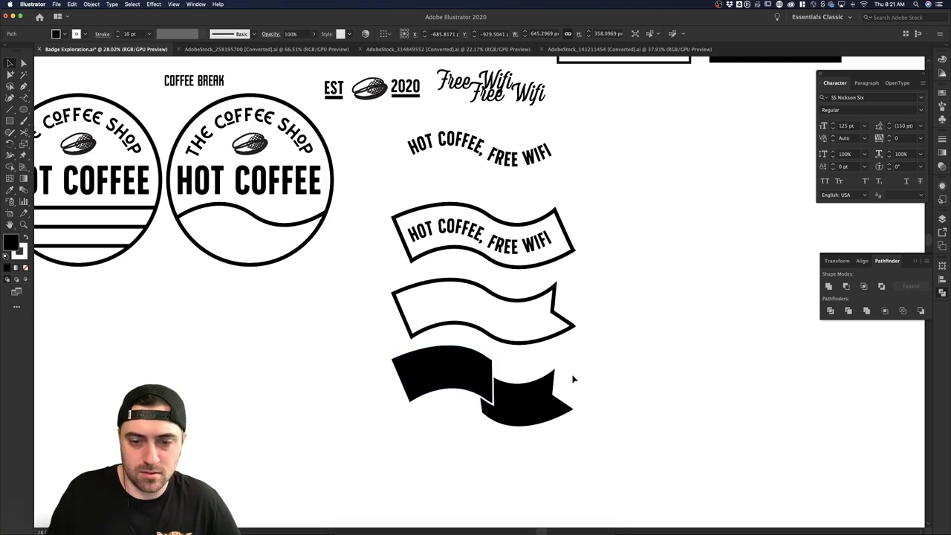
# - Copy the front piece's black fill and 10 pt white stroke onto the tail with the Eyedropper tool
pyautogui.scroll(1, 591, 386)
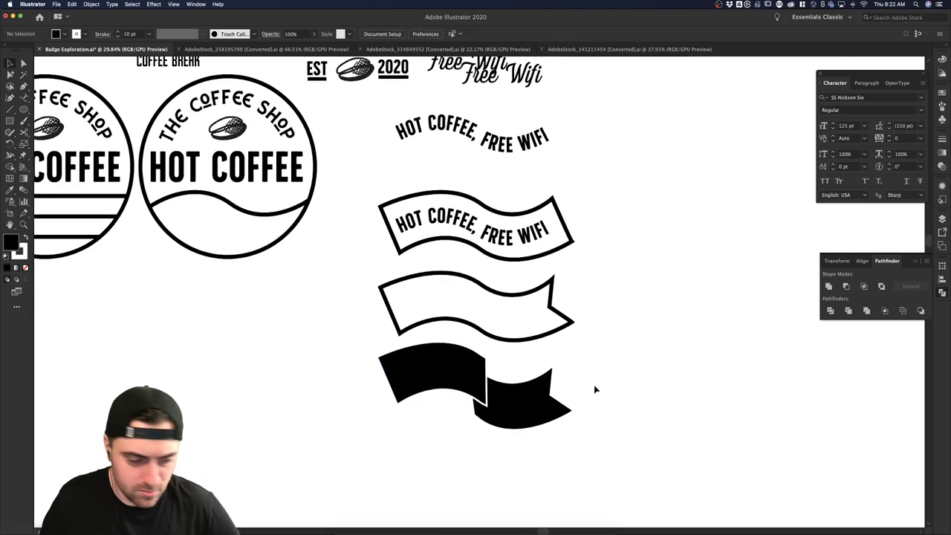
pyautogui.click(546, 415)
pyautogui.press('i')
pyautogui.click(435, 357)
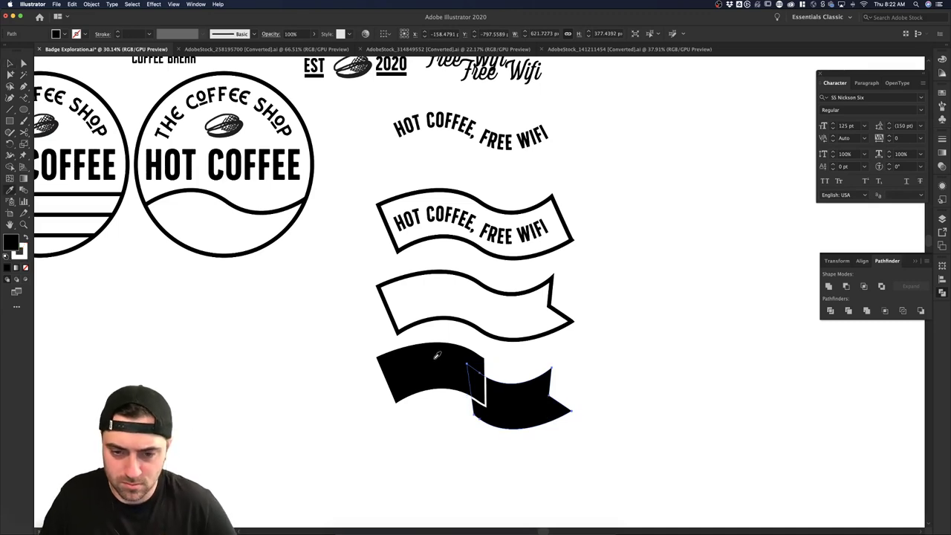
pyautogui.press('v')
pyautogui.click(549, 359)
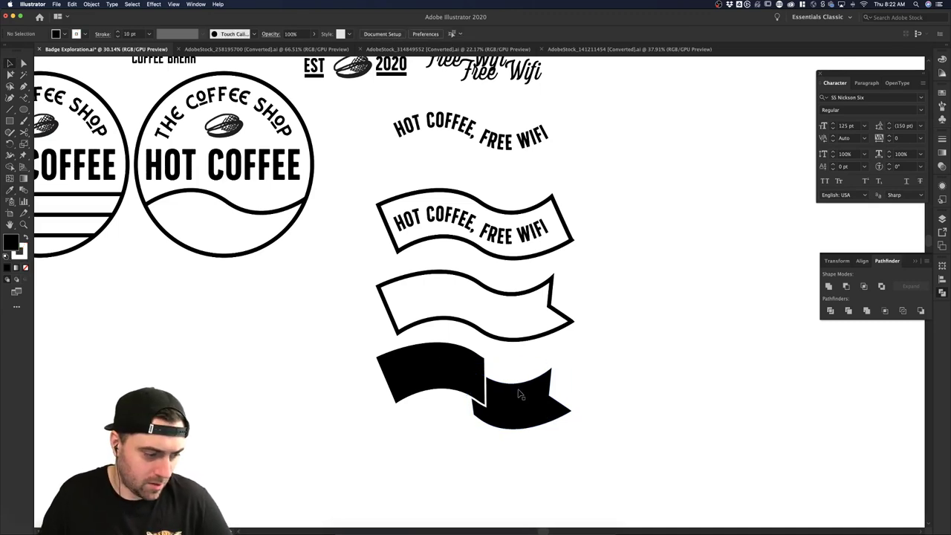
pyautogui.click(479, 420)
pyautogui.press('a')
pyautogui.click(485, 417)
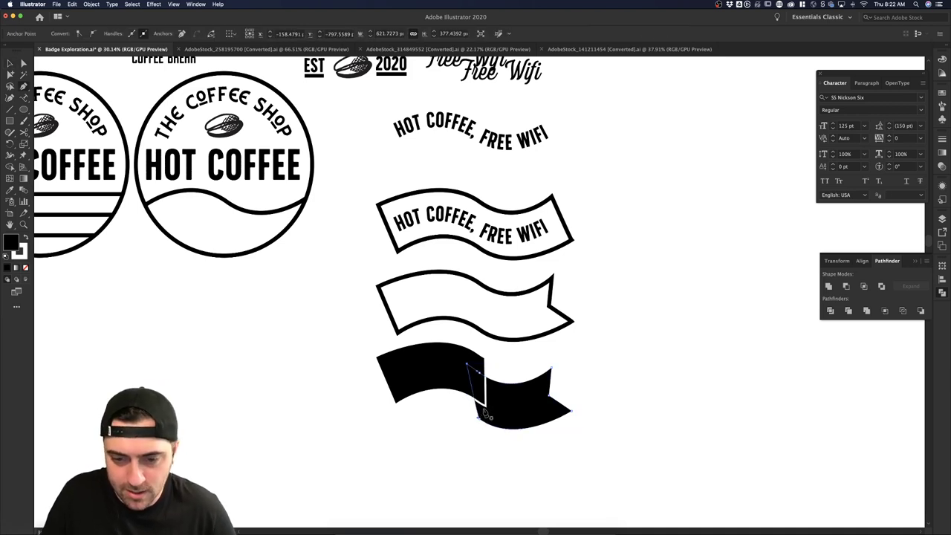
pyautogui.keyDown('super'); pyautogui.click(485, 411); pyautogui.keyUp('super')
# - Draw a short diagonal white line with the Pen tool across the tail's lower-left fold toward the front piece's lower-right corner
pyautogui.click(468, 417)
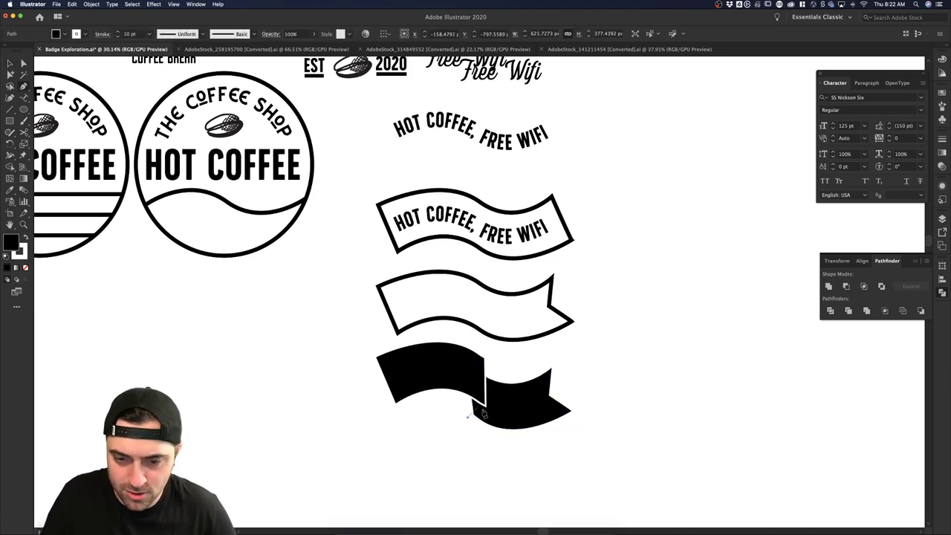
pyautogui.click(481, 409)
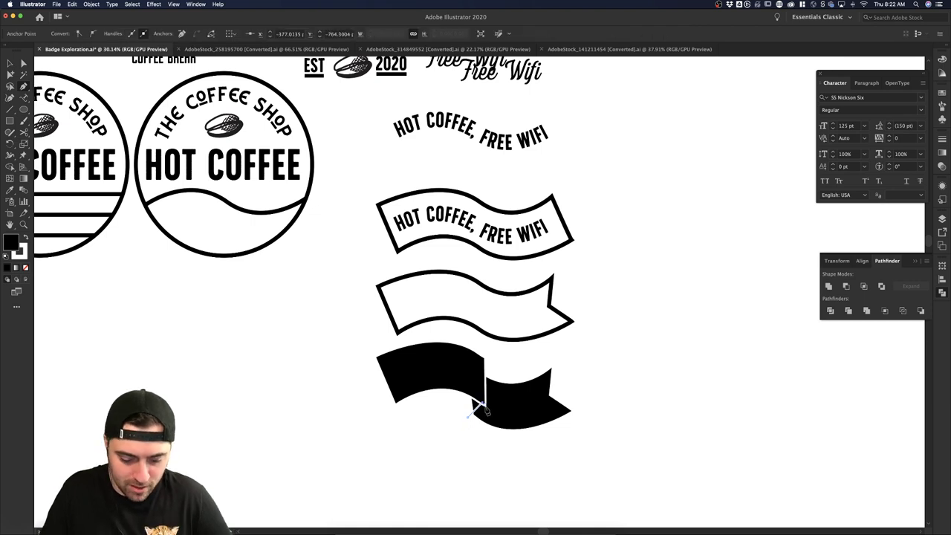
pyautogui.click(440, 477)
# - Reposition the white fold line's endpoints onto the tail's lower-left corner and the front piece's lower-right corner
pyautogui.scroll(5, 457, 467)
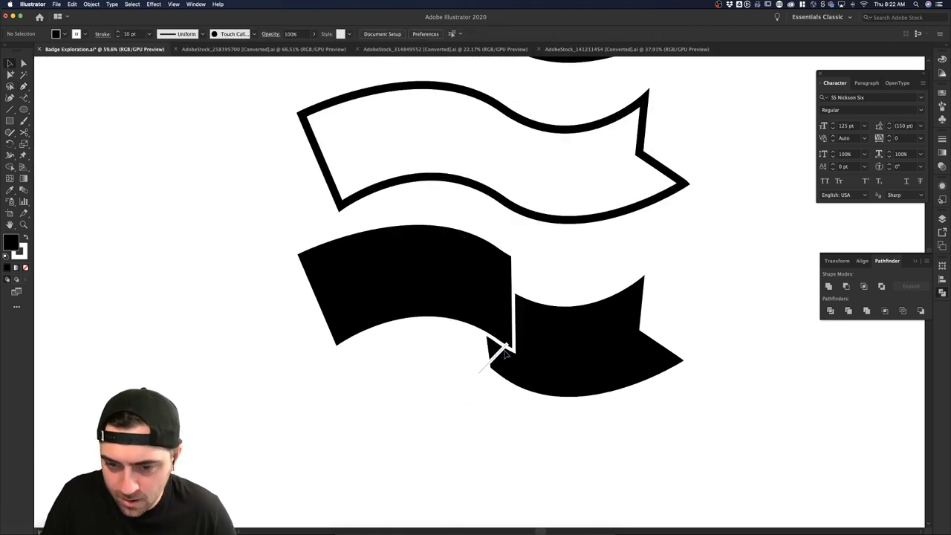
pyautogui.click(490, 381)
pyautogui.press('a')
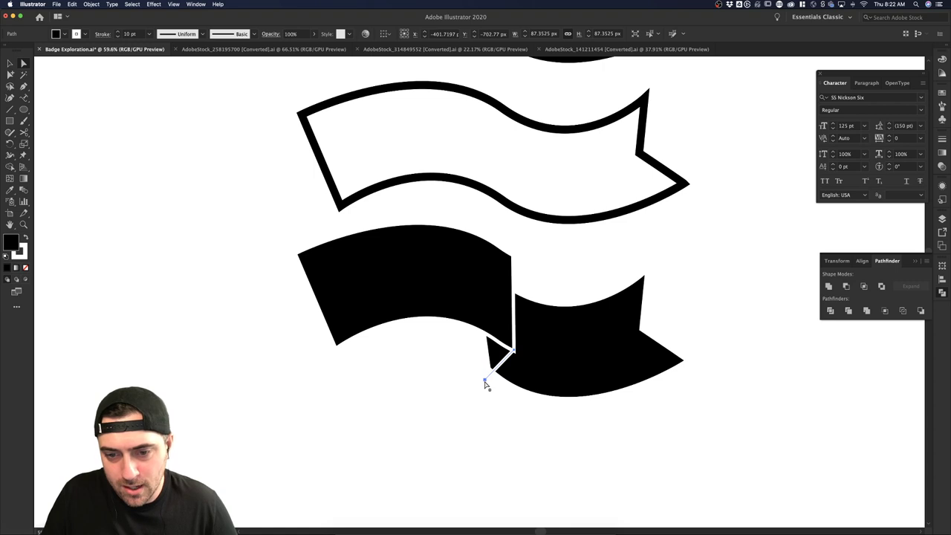
pyautogui.moveTo(489, 369); pyautogui.dragTo(491, 367)
pyautogui.moveTo(519, 338); pyautogui.dragTo(513, 350)
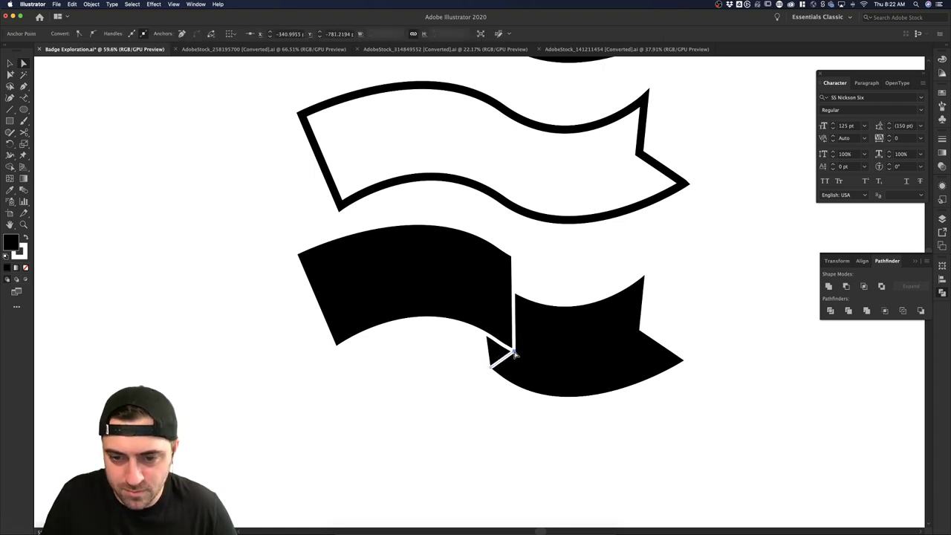
# - Fine-tune the fold line's inner endpoint to meet the corner of the white gap cleanly, and deselect it
pyautogui.scroll(3, 527, 345)
pyautogui.scroll(1, 527, 345)
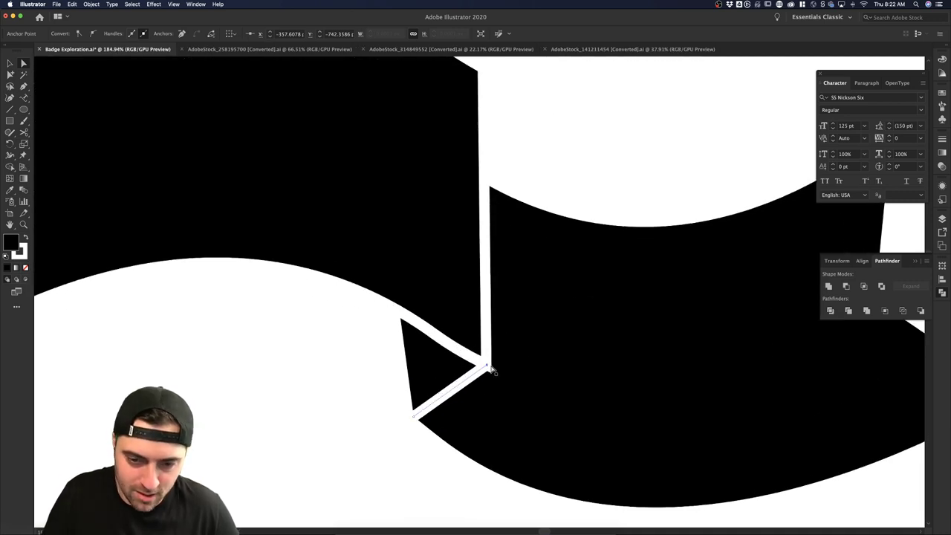
pyautogui.moveTo(486, 364); pyautogui.dragTo(488, 368)
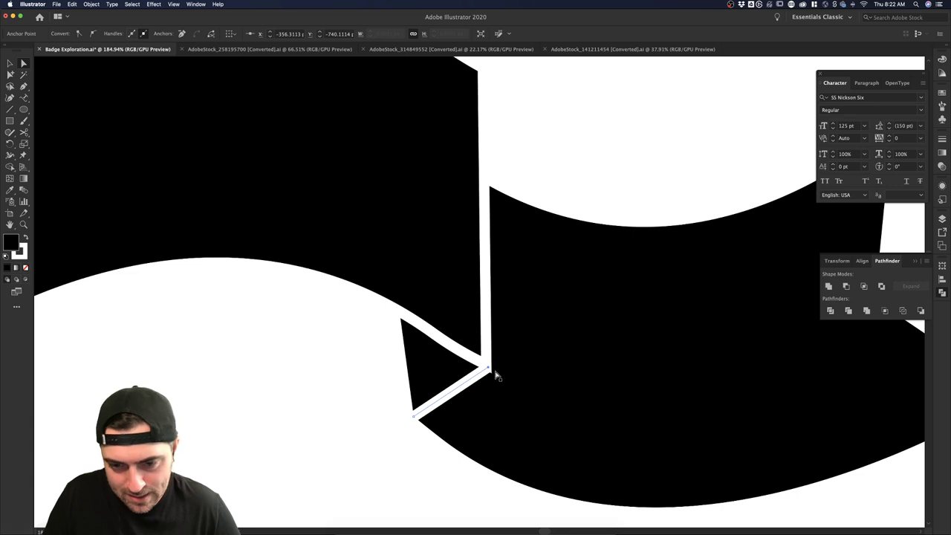
pyautogui.scroll(2, 495, 374)
pyautogui.moveTo(486, 367); pyautogui.dragTo(486, 368)
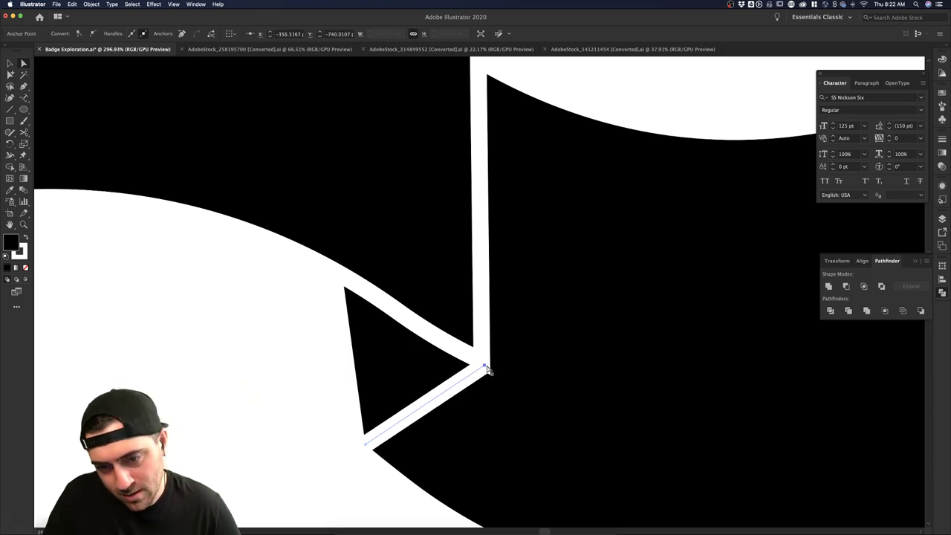
pyautogui.click(287, 392)
pyautogui.scroll(-3, 289, 396)
pyautogui.scroll(-4, 289, 396)
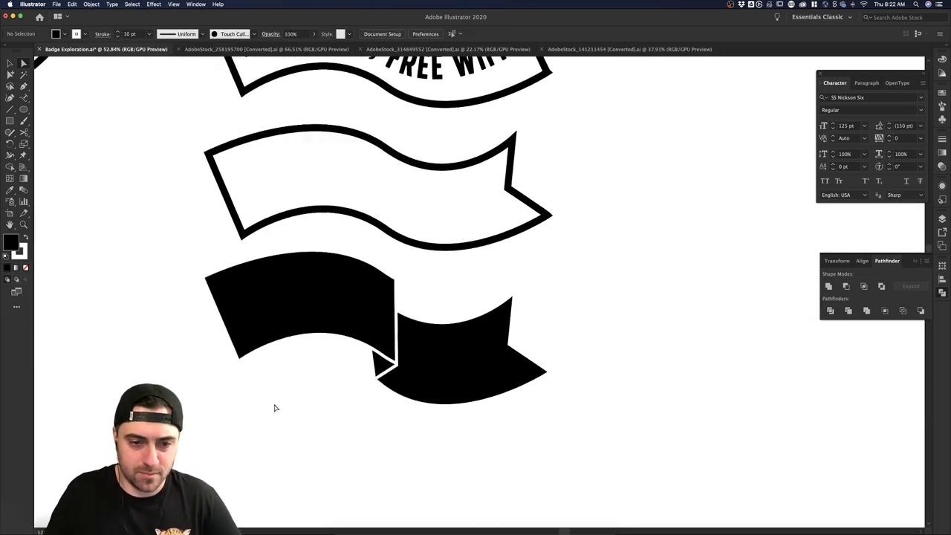
# - Switch the active type tool to the standard Type tool and return to the Selection tool
pyautogui.scroll(-3, 275, 408)
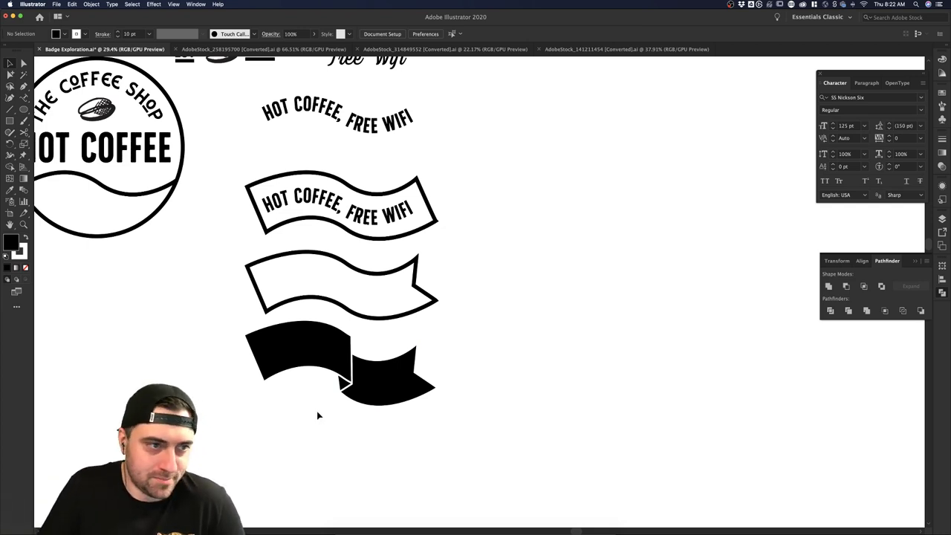
pyautogui.moveTo(23, 99); pyautogui.dragTo(68, 98)
pyautogui.press('v')
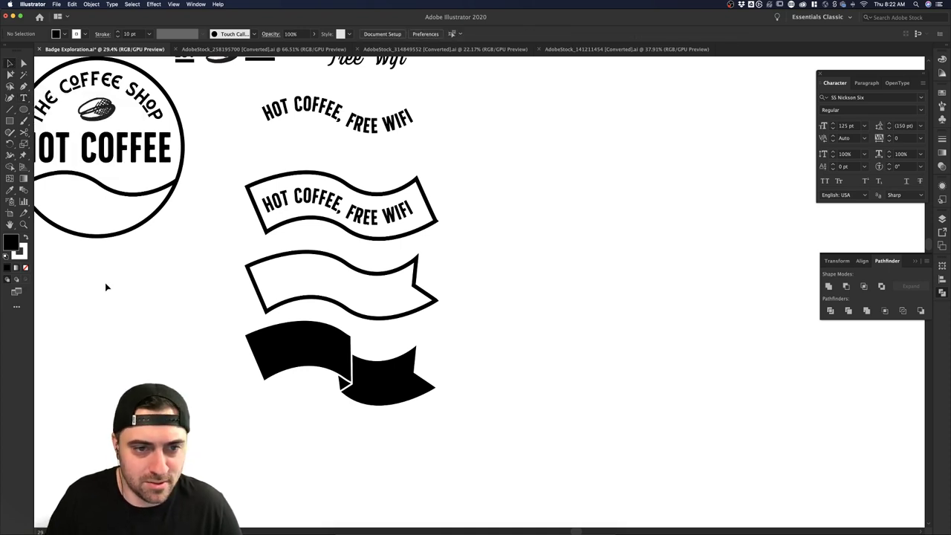
# - Duplicate the uppermost wavy HOT COFFEE, FREE WIFI text below the solid black folded ribbon
pyautogui.click(311, 113)
pyautogui.click(366, 146)
pyautogui.moveTo(304, 104); pyautogui.dragTo(408, 453)
pyautogui.doubleClick(327, 446)
pyautogui.press('super+a')
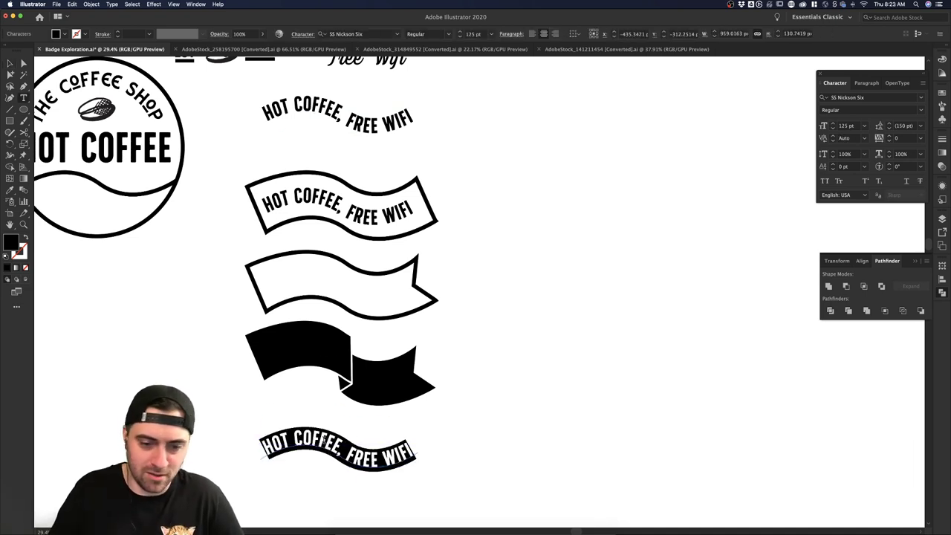
pyautogui.click(319, 440)
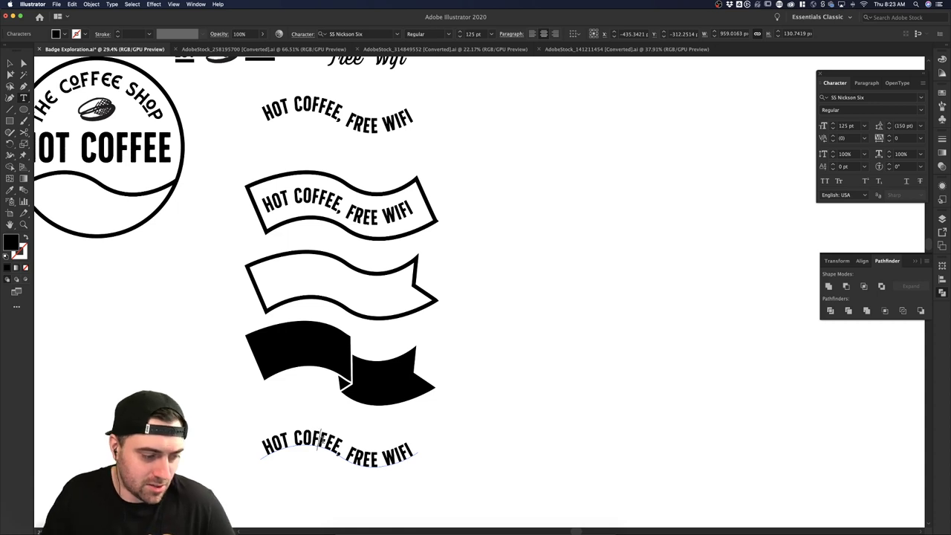
pyautogui.press('super+a')
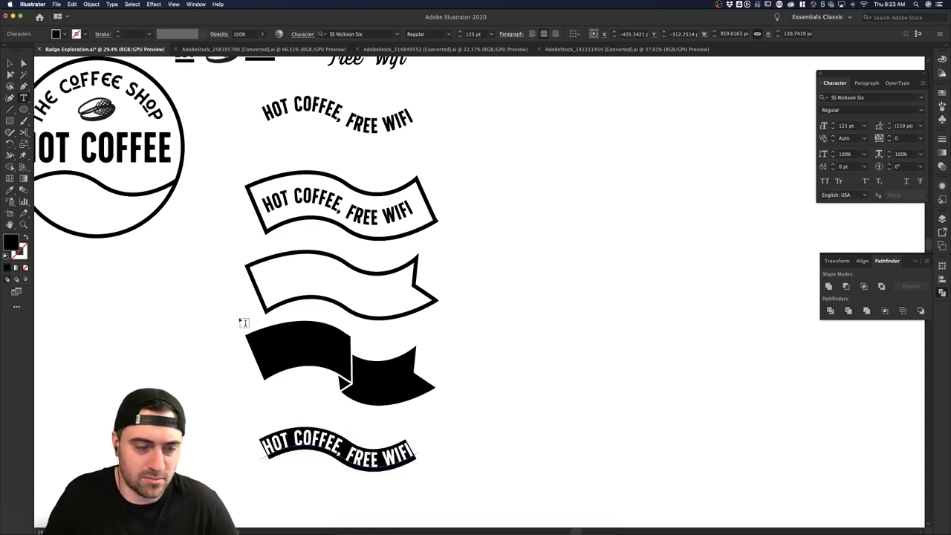
pyautogui.click(10, 63)
pyautogui.tripleClick(334, 450)
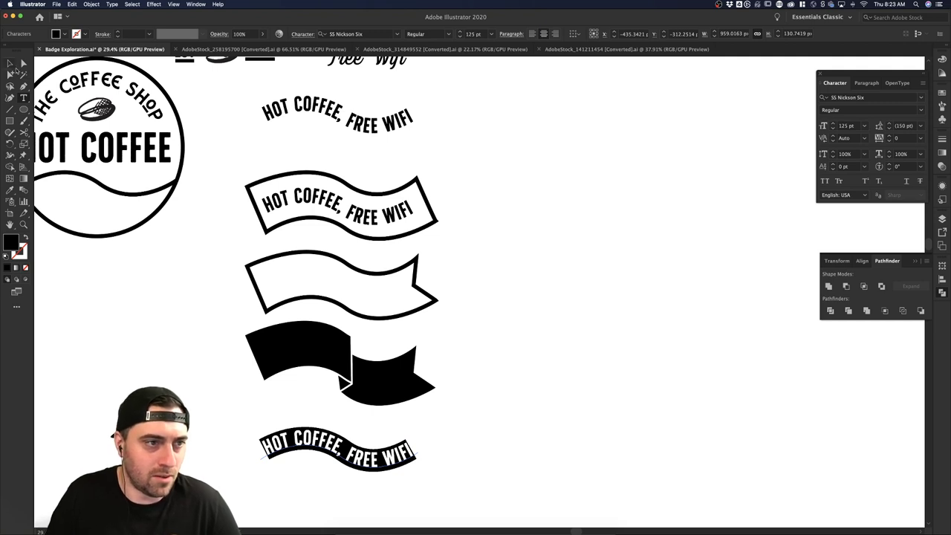
pyautogui.click(13, 66)
pyautogui.doubleClick(308, 448)
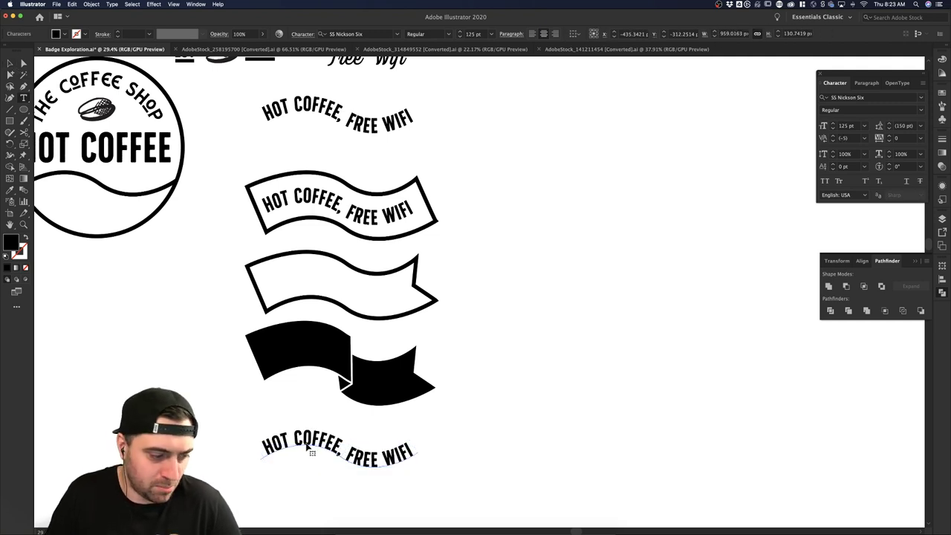
pyautogui.doubleClick(316, 445)
pyautogui.press('super+a')
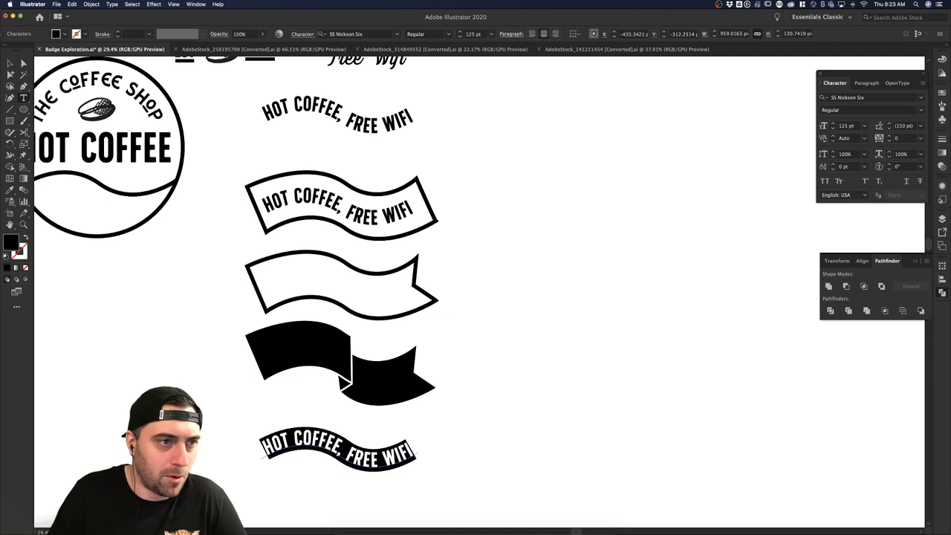
pyautogui.press('Escape')
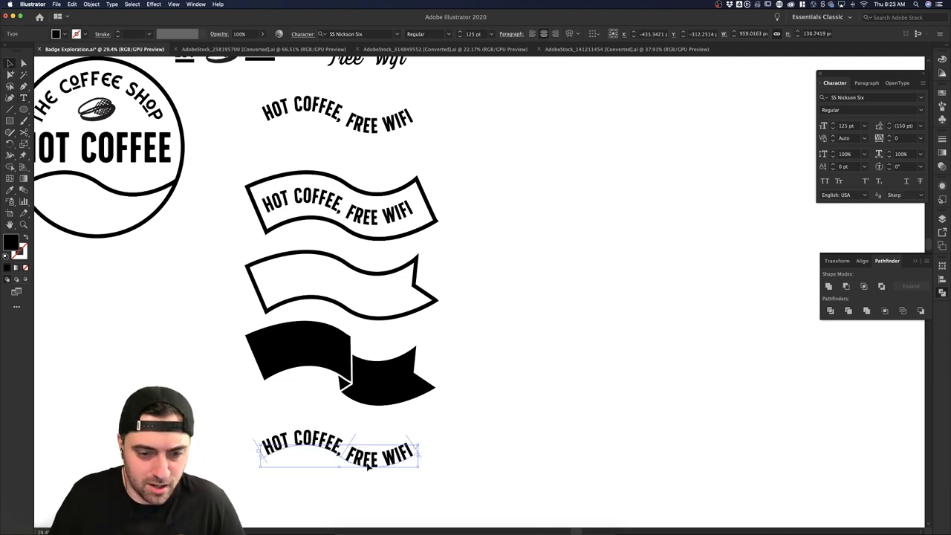
# - Place another copy of the wavy HOT COFFEE, FREE WIFI text in the empty area beside the solid ribbon's tail
pyautogui.moveTo(331, 465); pyautogui.dragTo(554, 423)
pyautogui.click(553, 424)
pyautogui.click(555, 422)
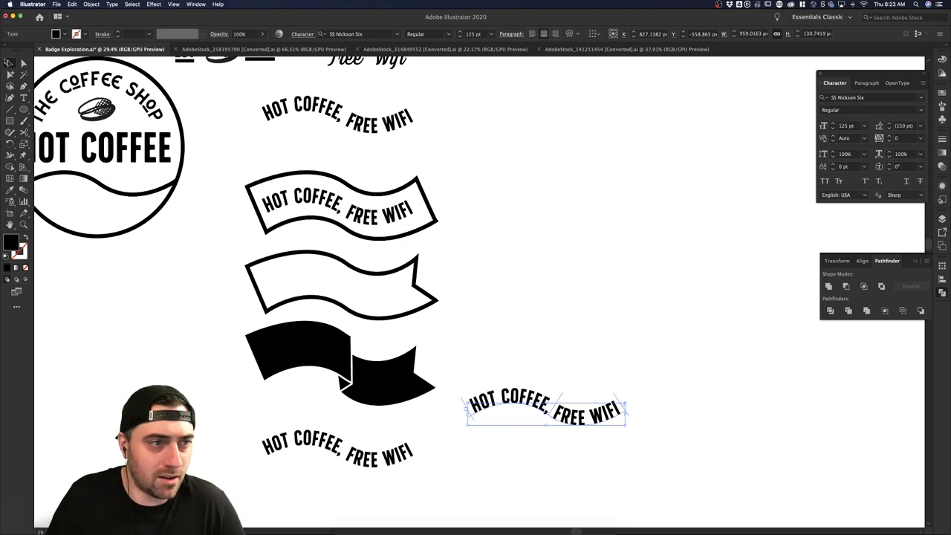
pyautogui.doubleClick(541, 414)
pyautogui.hotkey('ctrl', 'a')
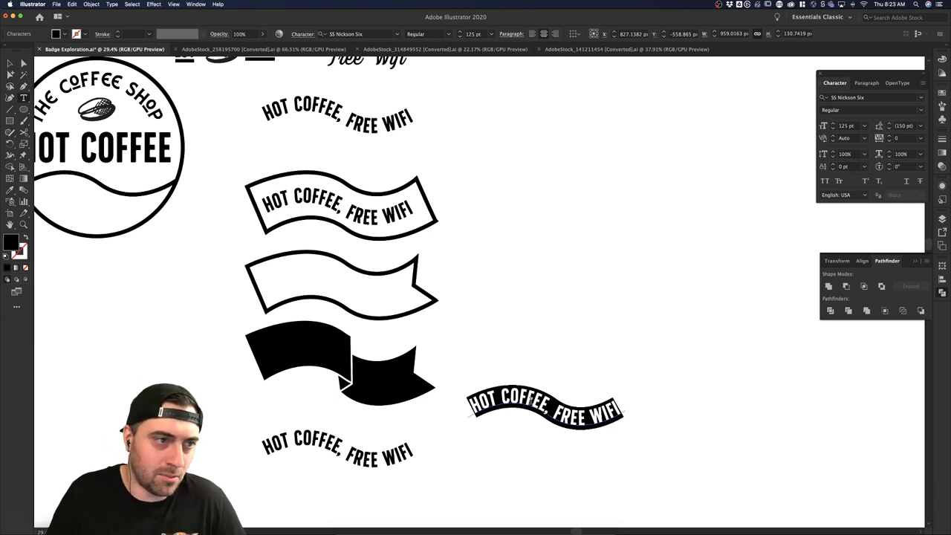
pyautogui.click(10, 63)
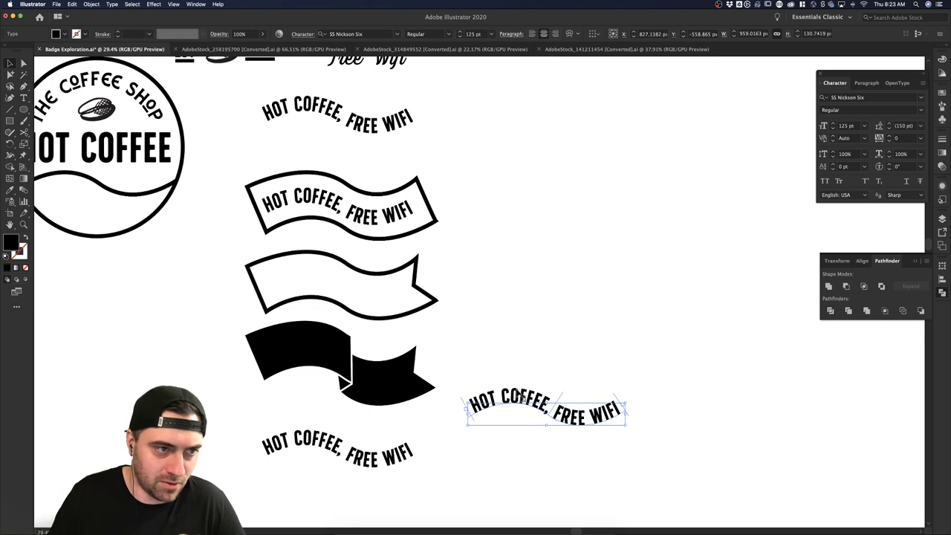
pyautogui.doubleClick(522, 399)
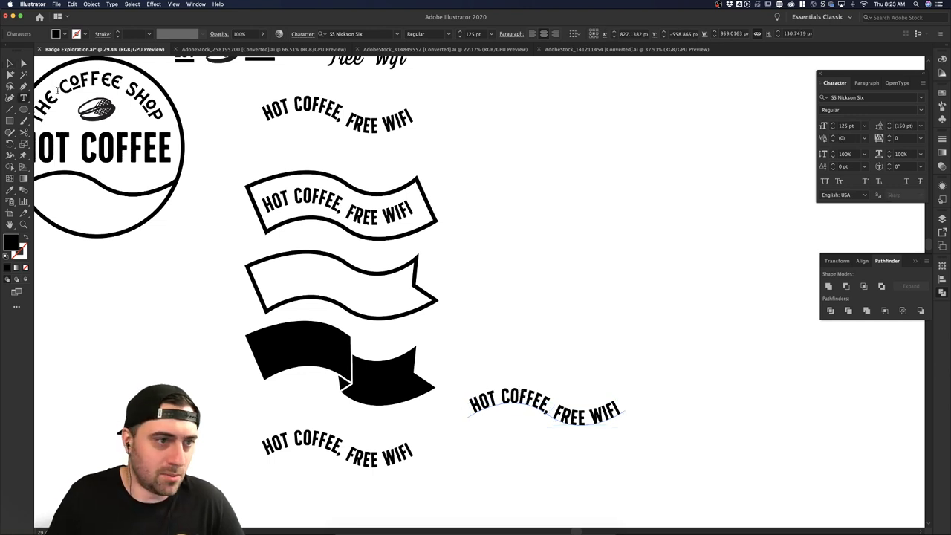
pyautogui.press('Escape')
pyautogui.click(440, 333)
pyautogui.moveTo(482, 368); pyautogui.dragTo(650, 459)
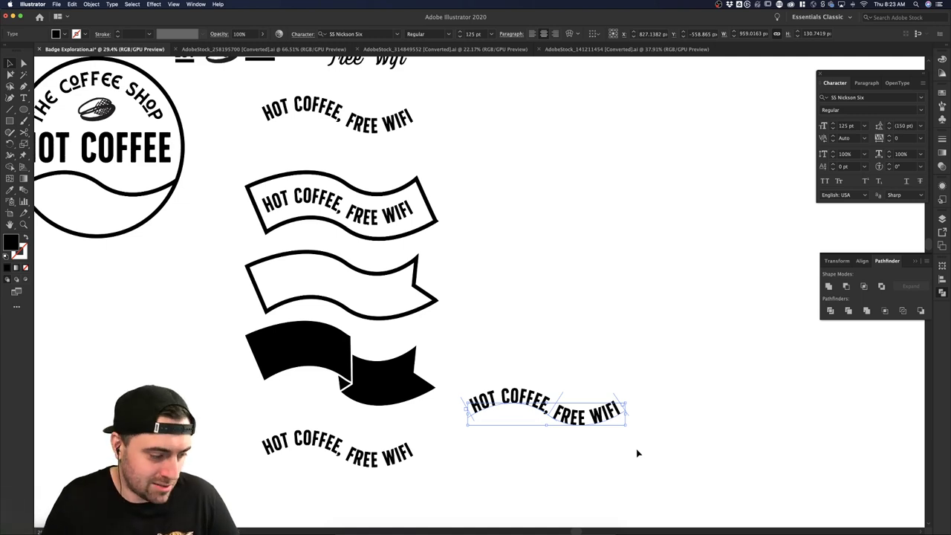
pyautogui.doubleClick(604, 421)
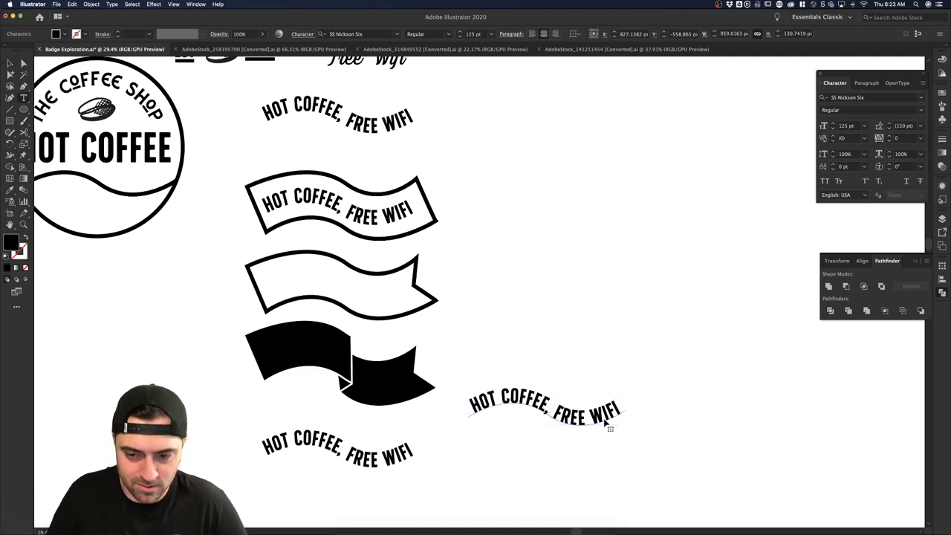
pyautogui.press('super+a')
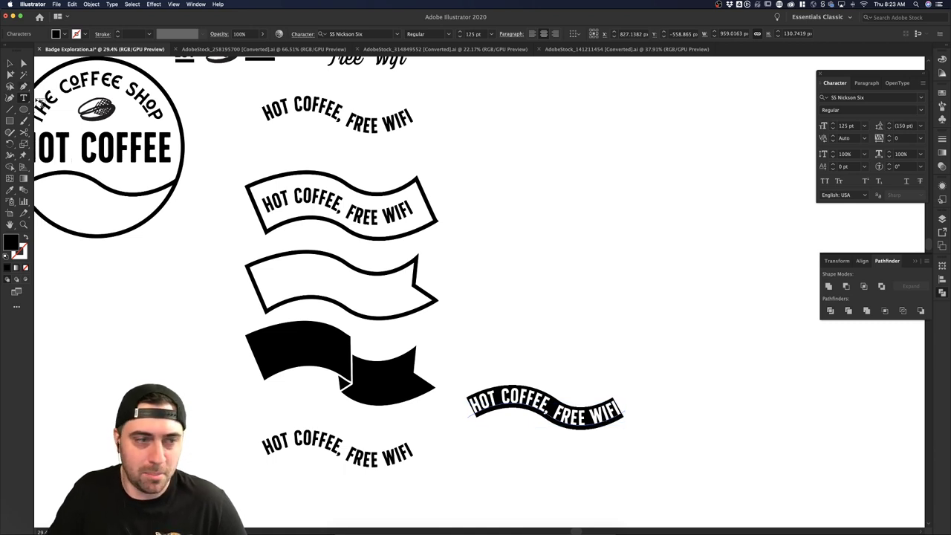
pyautogui.click(10, 65)
pyautogui.click(499, 340)
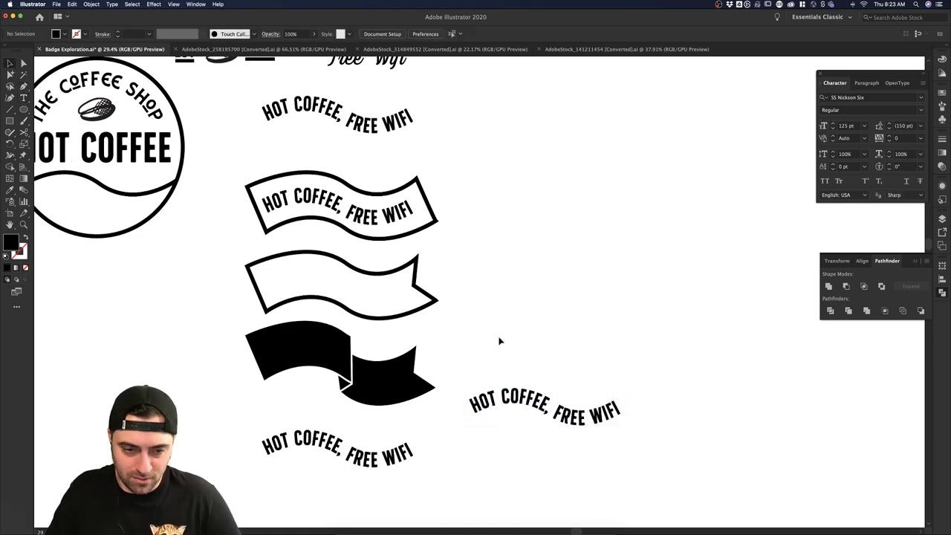
# - Duplicate the wavy text beside the ribbon directly above itself and shorten the new copy to "HOT COFFEE,"
pyautogui.click(507, 401)
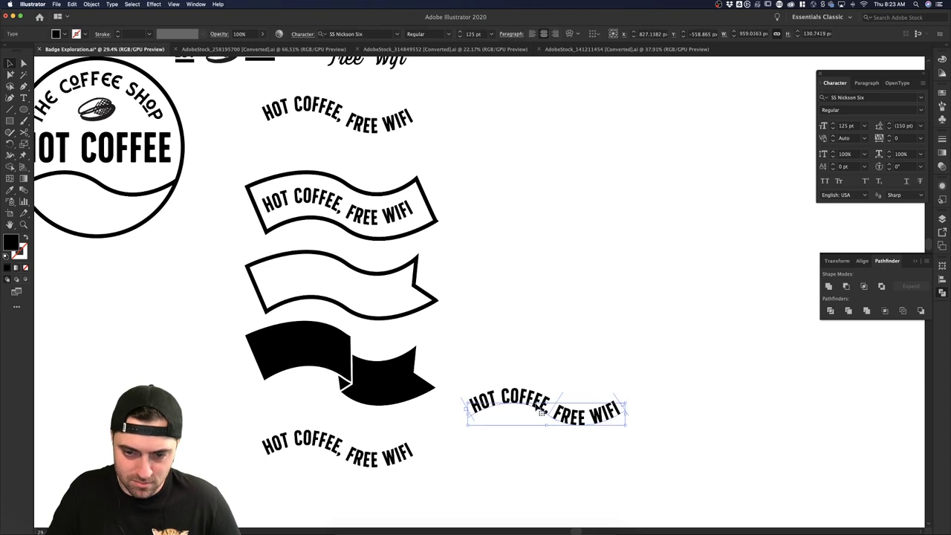
pyautogui.moveTo(558, 421); pyautogui.dragTo(662, 340)
pyautogui.doubleClick(553, 339)
pyautogui.write('A')
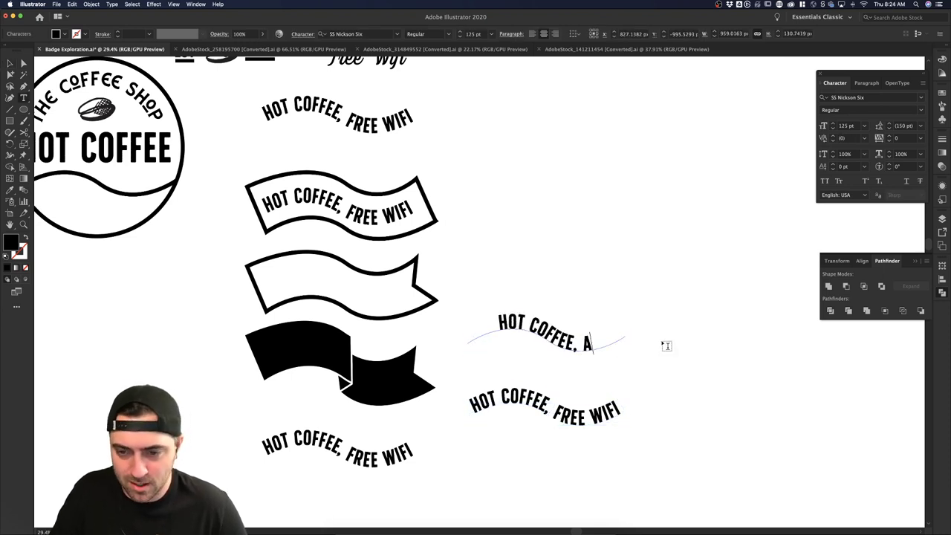
pyautogui.press('BackSpace')
pyautogui.press('BackSpace')
pyautogui.press('BackSpace')
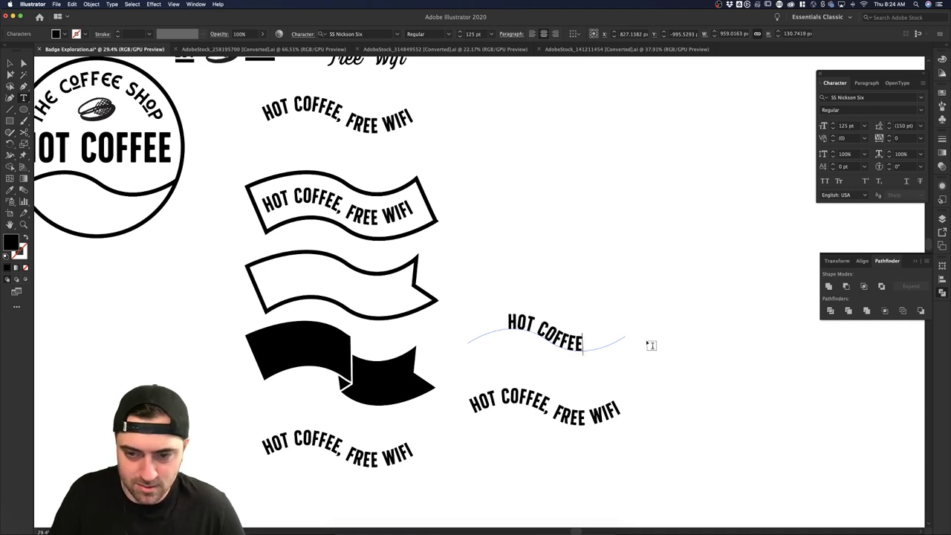
pyautogui.write(',')
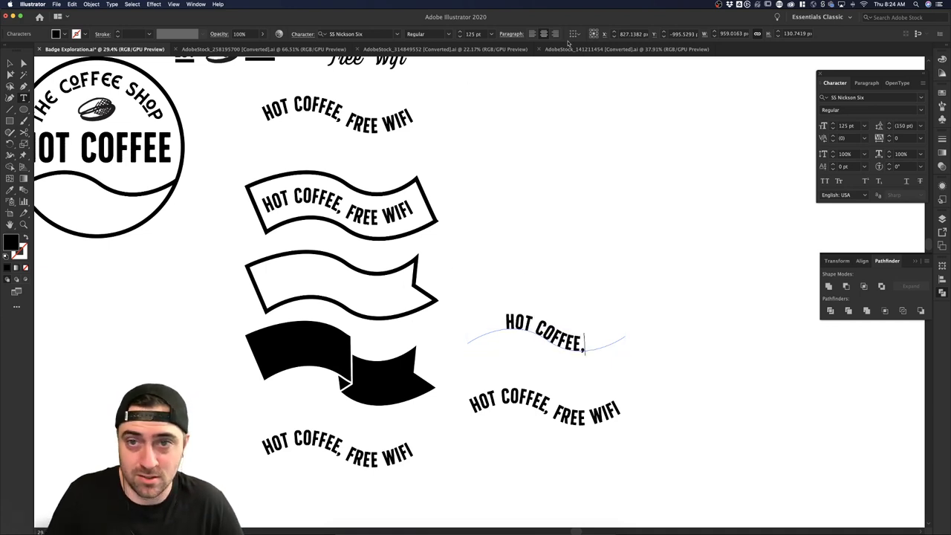
# - Left-align the shortened HOT COFFEE, text on its path and color it white by sampling the blank canvas with the Eyedropper
pyautogui.press('super+shift+l')
pyautogui.click(10, 63)
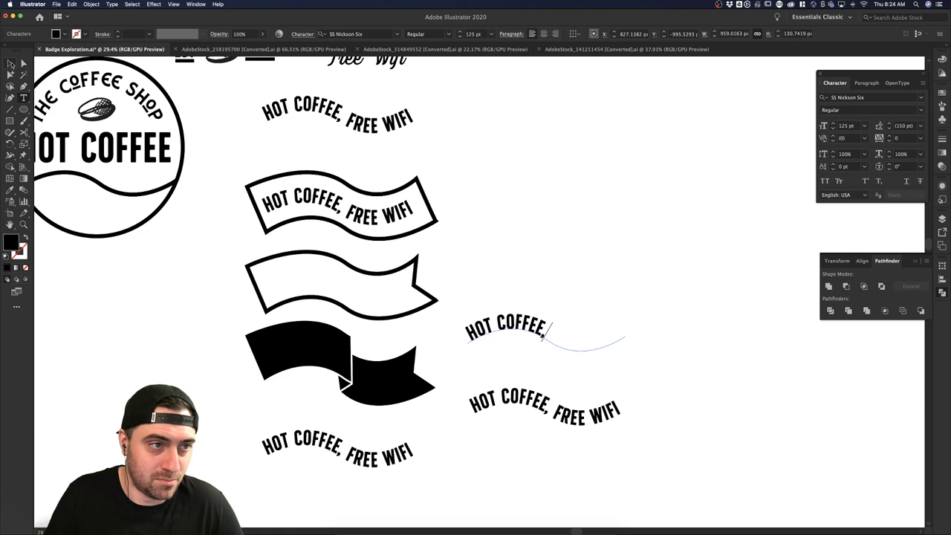
pyautogui.press('i')
pyautogui.click(578, 246)
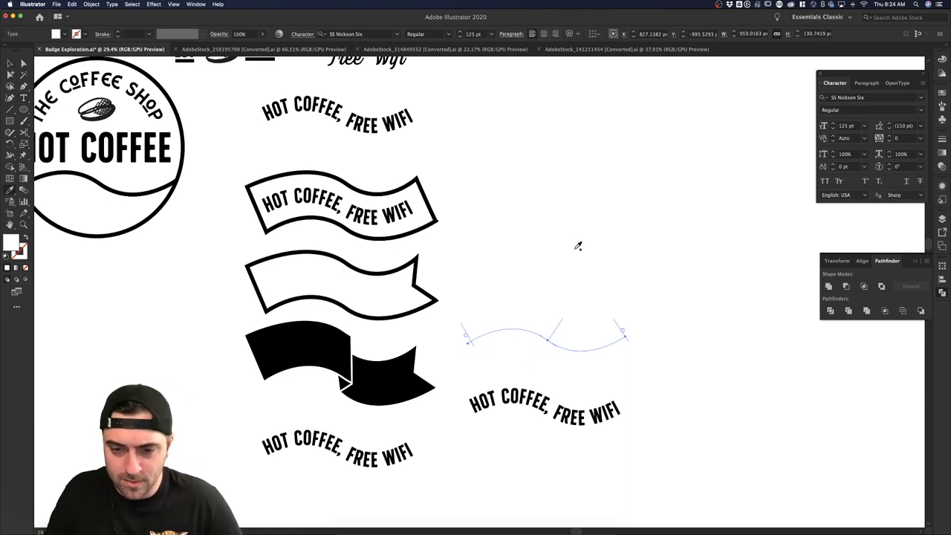
# - Move the white HOT COFFEE, text onto the solid ribbon's front piece, following its curve, and deselect it
pyautogui.press('v')
pyautogui.click(541, 297)
pyautogui.moveTo(530, 326); pyautogui.dragTo(334, 358)
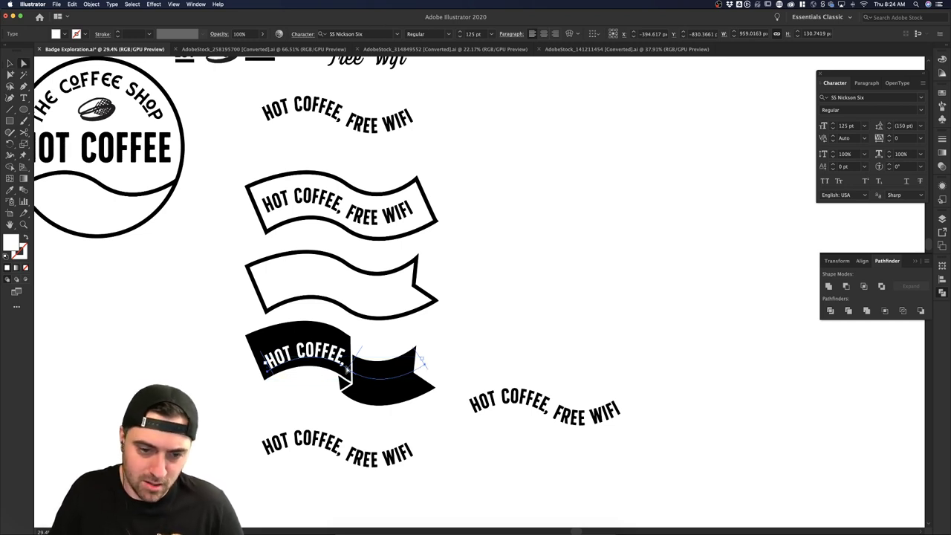
pyautogui.moveTo(348, 369); pyautogui.dragTo(349, 374)
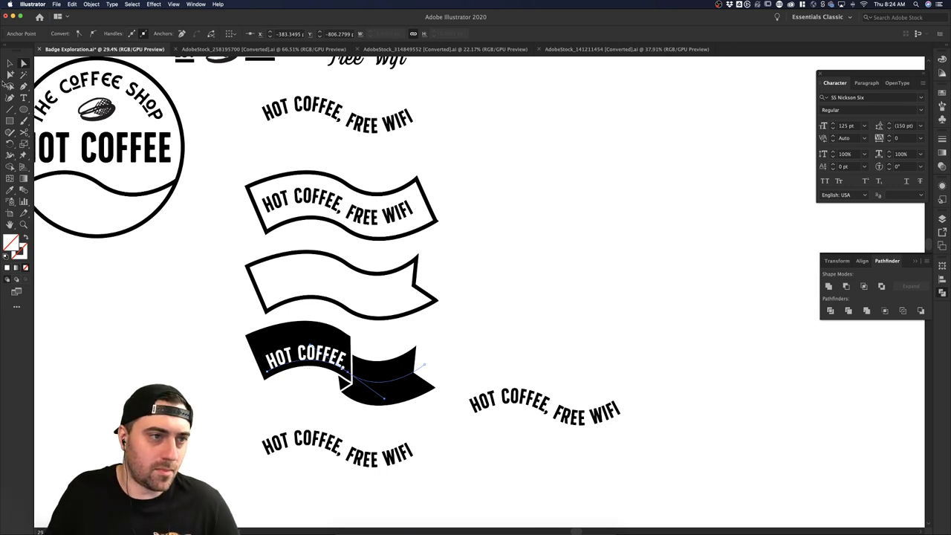
pyautogui.click(10, 63)
pyautogui.moveTo(319, 363); pyautogui.dragTo(318, 357)
pyautogui.click(377, 341)
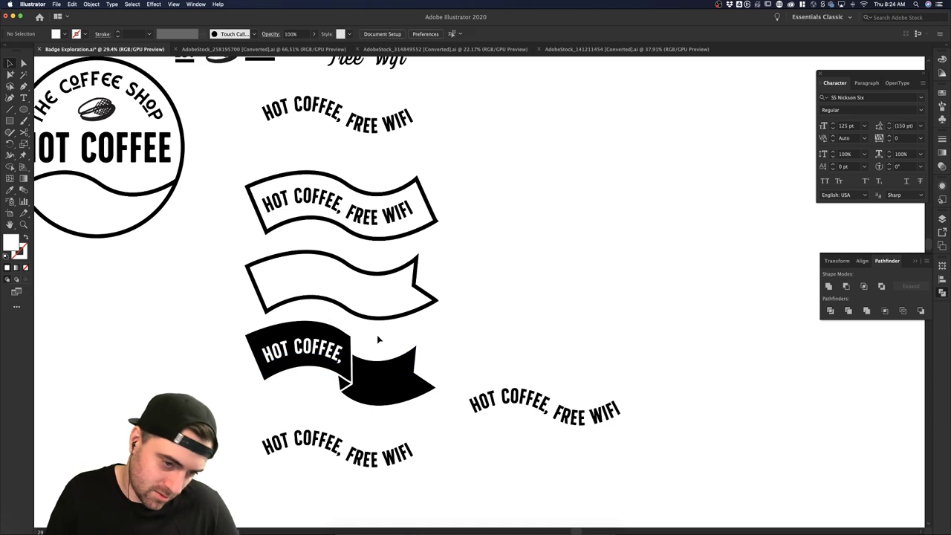
# - Nudge the white HOT COFFEE, text slightly upward to balance it within the ribbon's front piece, and deselect it
pyautogui.click(414, 357)
pyautogui.click(300, 354)
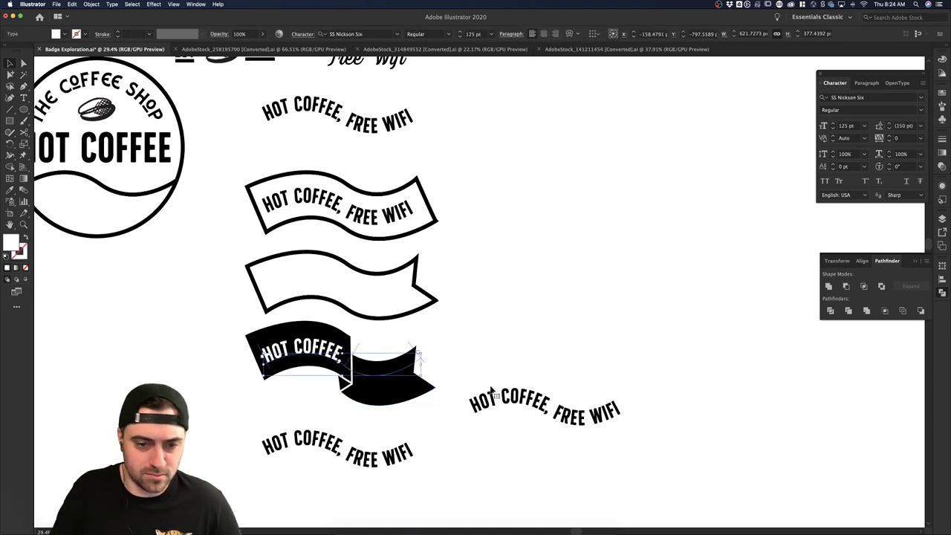
pyautogui.click(461, 390)
pyautogui.click(332, 355)
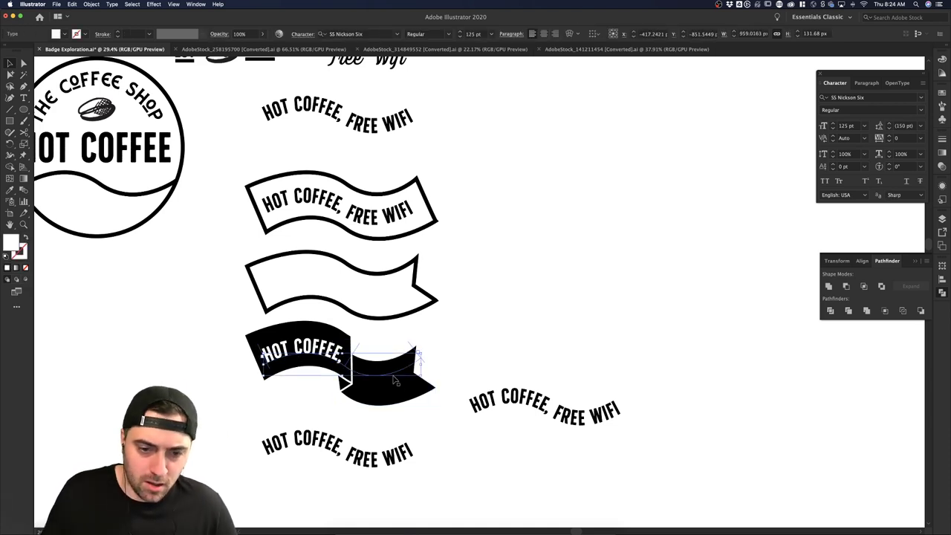
pyautogui.moveTo(394, 377); pyautogui.dragTo(393, 408)
pyautogui.click(296, 354)
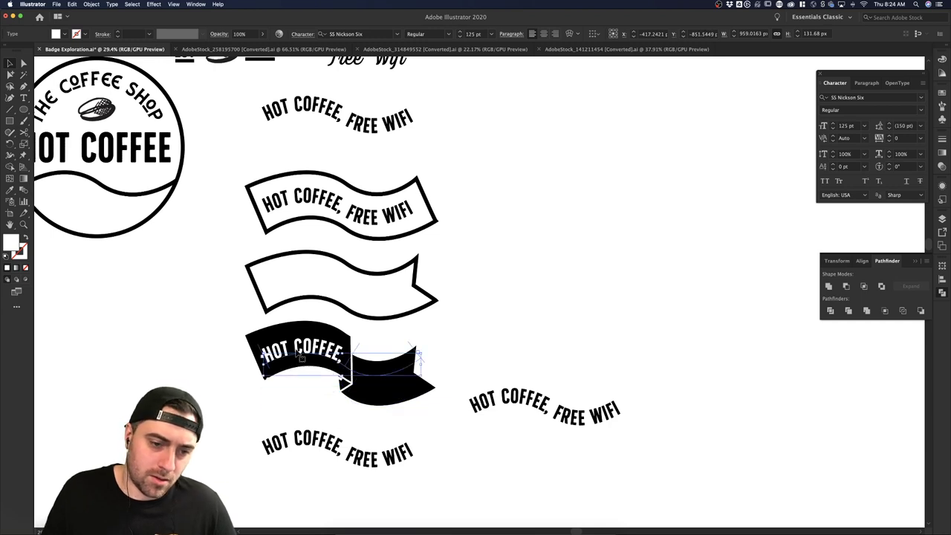
pyautogui.press('Up')
pyautogui.press('Up')
pyautogui.press('Up')
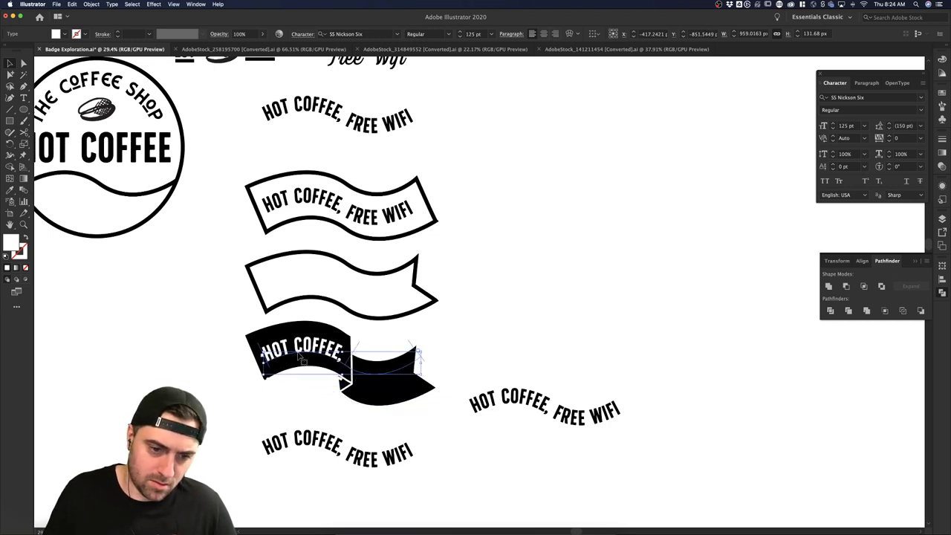
pyautogui.press('Up')
pyautogui.press('Up')
pyautogui.press('Up')
pyautogui.press('Up')
pyautogui.press('Up')
pyautogui.press('Up')
pyautogui.press('Up')
pyautogui.press('Up')
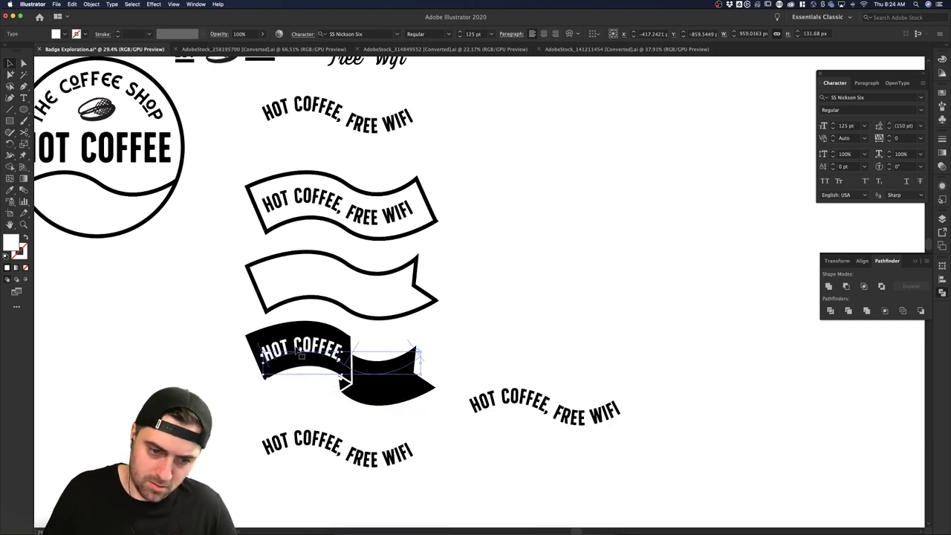
pyautogui.moveTo(298, 349); pyautogui.dragTo(298, 349)
pyautogui.click(504, 330)
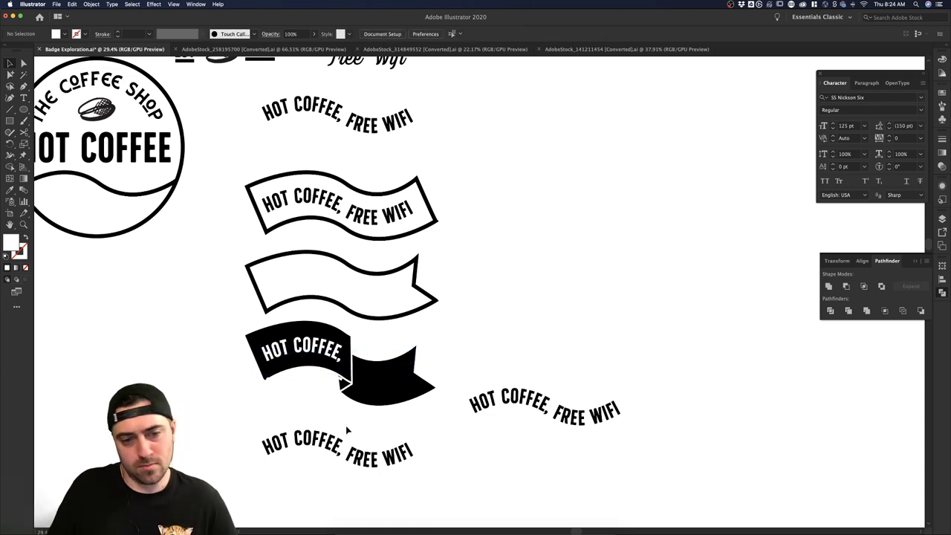
# - Duplicate the white HOT COFFEE, text, right-align the copy on its path, and move it to the blank area beside the ribbon
pyautogui.moveTo(287, 389); pyautogui.dragTo(308, 409)
pyautogui.click(554, 33)
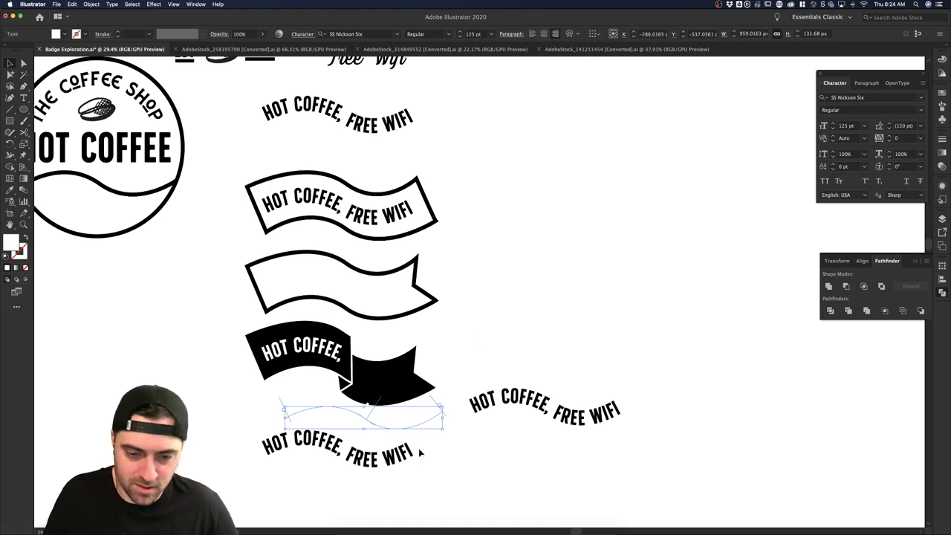
pyautogui.moveTo(406, 418); pyautogui.dragTo(525, 342)
# - Replace the right-aligned copy's text with "WIFI" and position it on the solid ribbon's tail
pyautogui.doubleClick(523, 340)
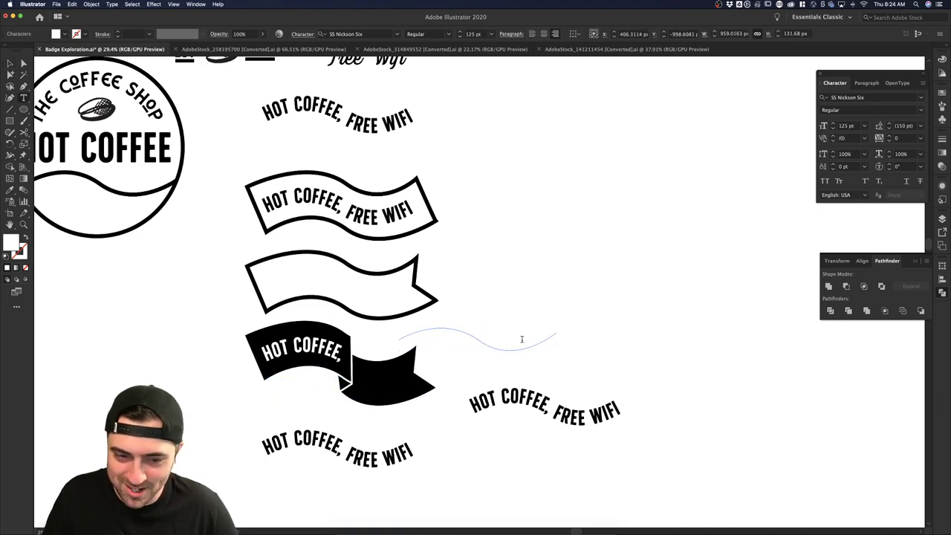
pyautogui.press('super+a')
pyautogui.press('BackSpace')
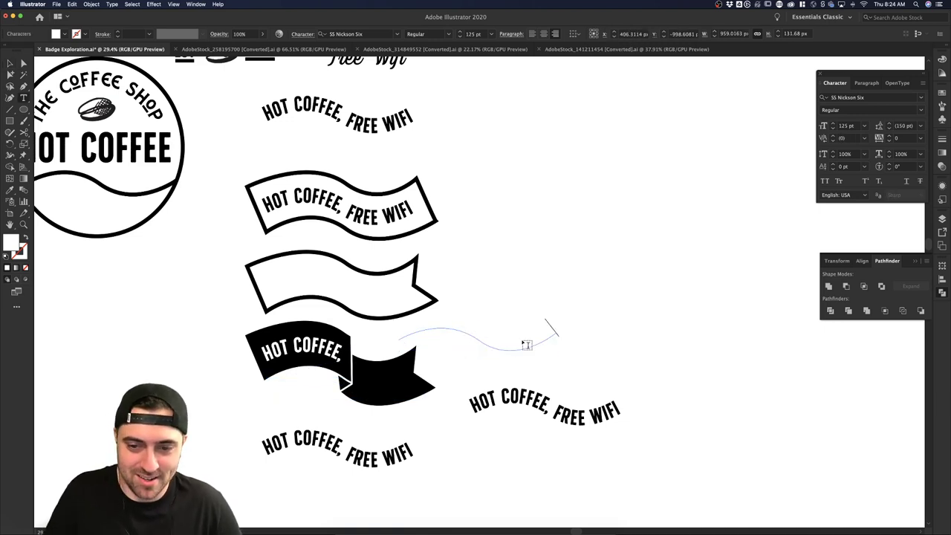
pyautogui.doubleClick(527, 345)
pyautogui.press('Escape')
pyautogui.moveTo(541, 341); pyautogui.dragTo(414, 396)
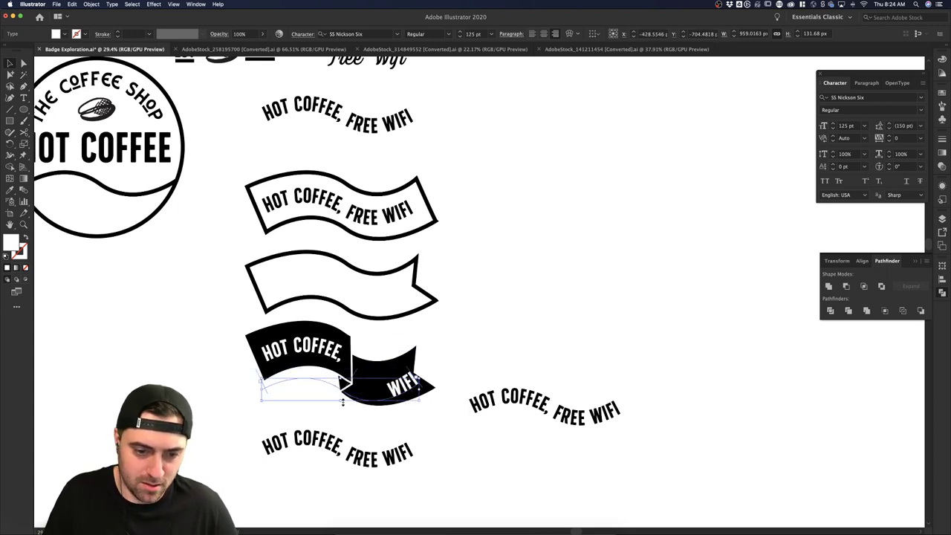
pyautogui.moveTo(340, 401); pyautogui.dragTo(339, 396)
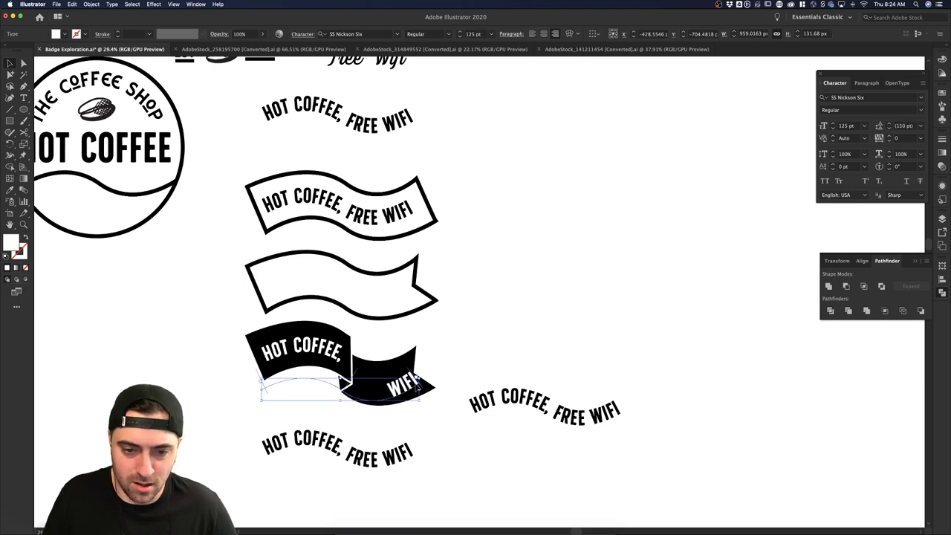
# - Move the WIFI text into the blank area beside the ribbon and delete the left half of its path, keeping only the dipping curve
pyautogui.moveTo(402, 392); pyautogui.dragTo(533, 341)
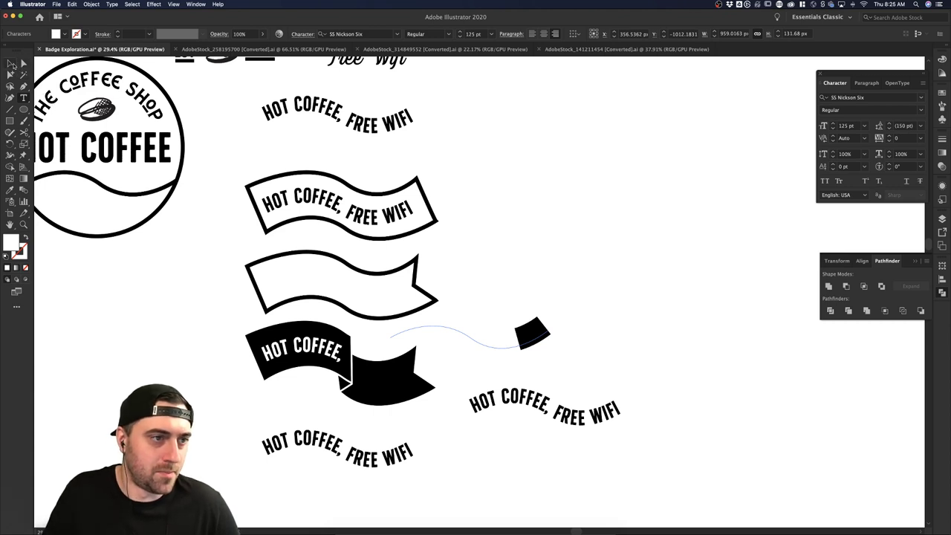
pyautogui.click(11, 64)
pyautogui.press('p')
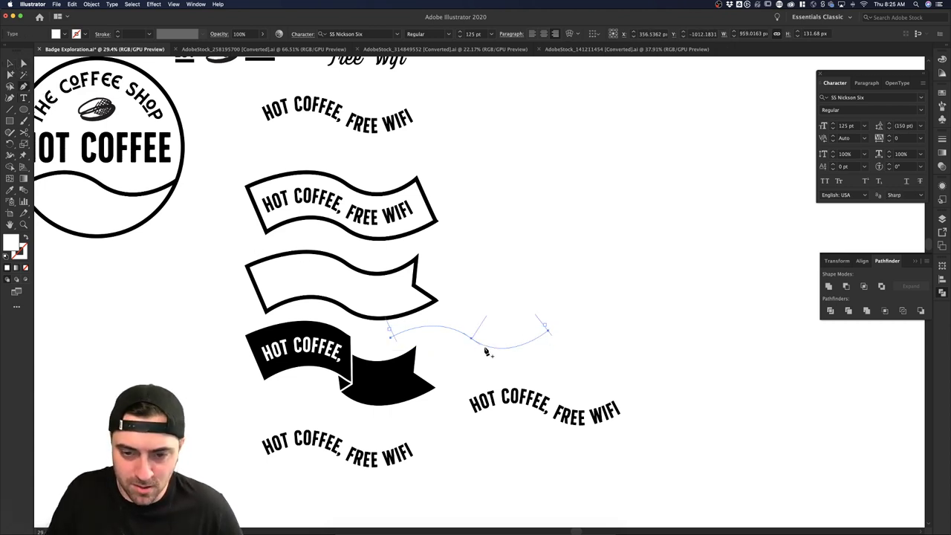
pyautogui.click(391, 339)
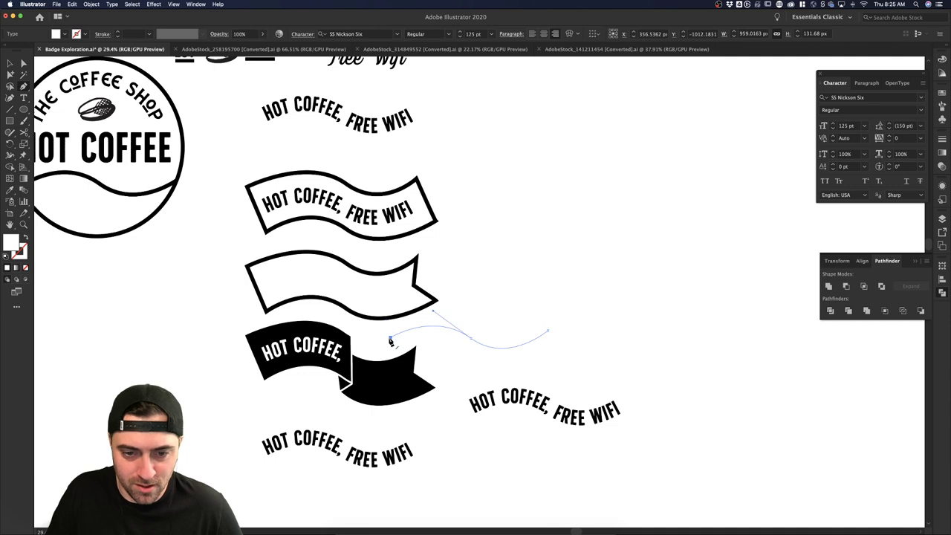
pyautogui.press('BackSpace')
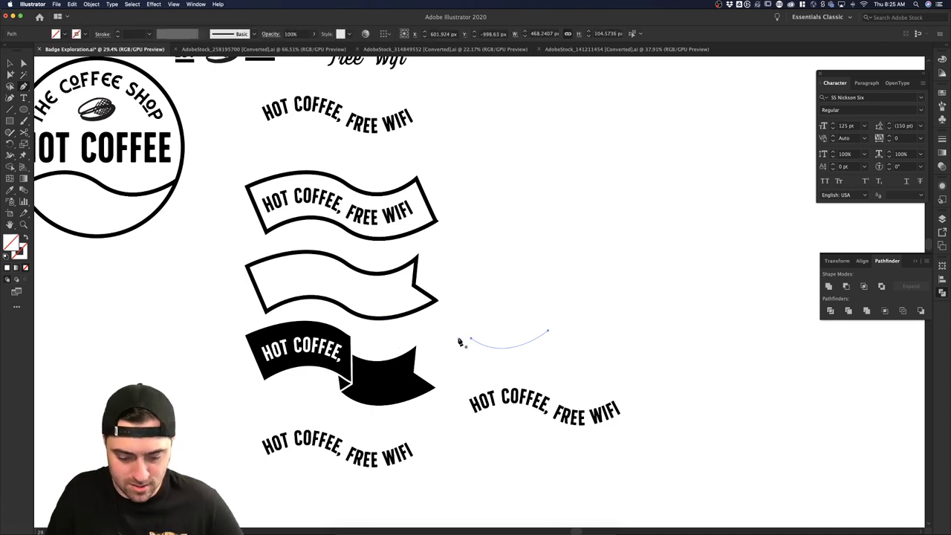
# - Try to move the shortened WIFI path back onto the solid ribbon's tail, and undo the move
pyautogui.press('v')
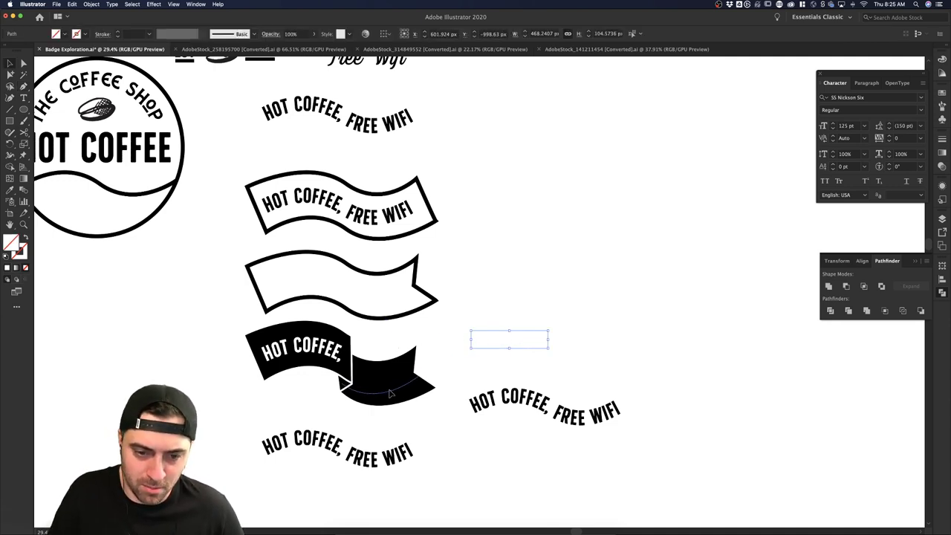
pyautogui.moveTo(518, 346); pyautogui.dragTo(392, 396)
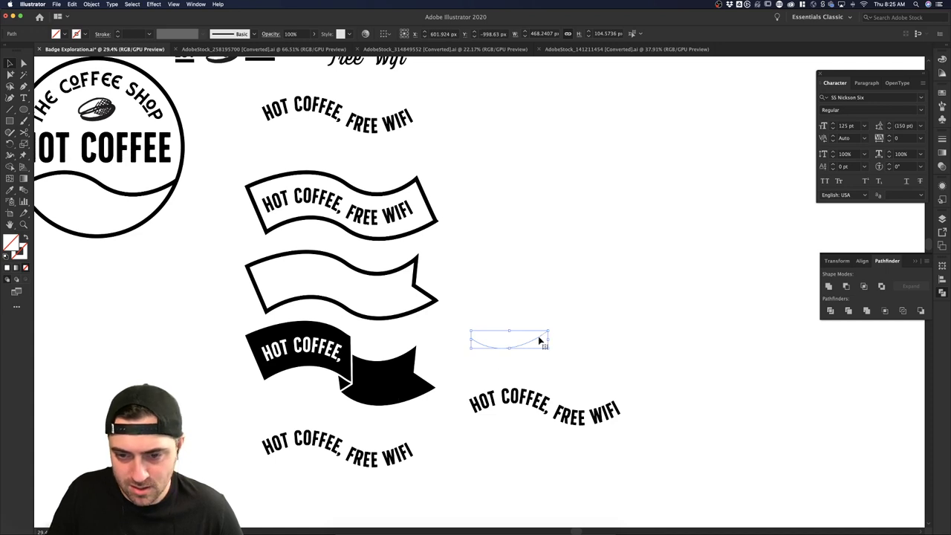
pyautogui.moveTo(540, 337); pyautogui.dragTo(415, 390)
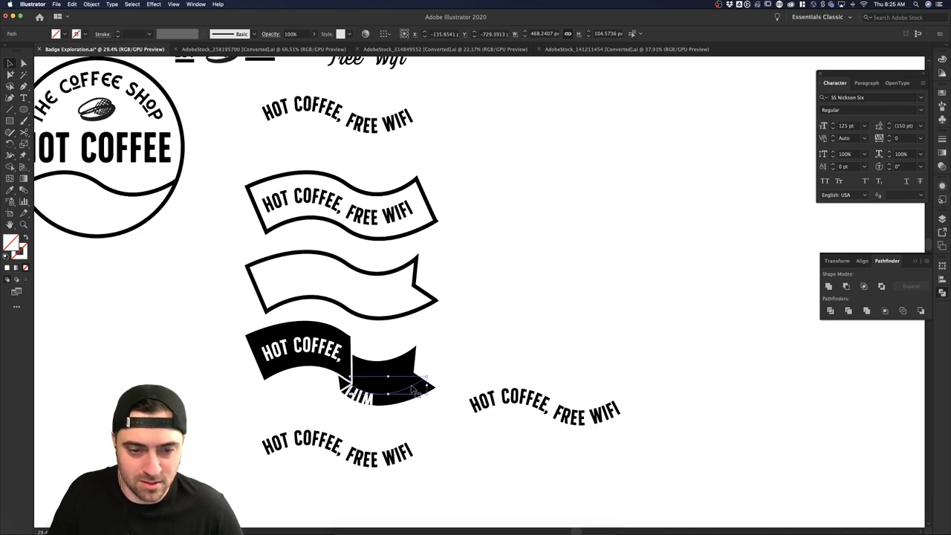
pyautogui.click(23, 62)
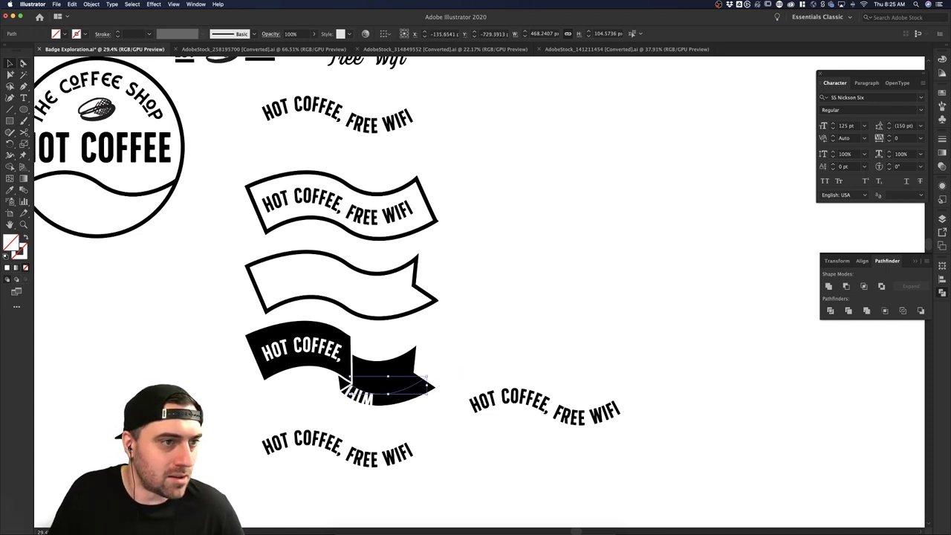
pyautogui.press('v')
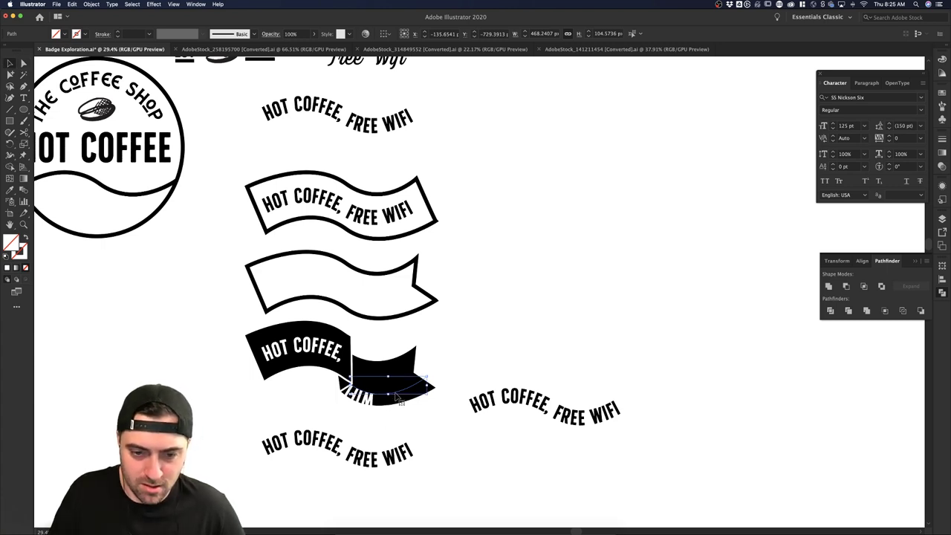
pyautogui.hotkey('ctrl', 'z')
# - Draw a rectangle about 448 by 477 px over the WIFI text's path and give it the black ribbon's appearance
pyautogui.click(464, 321)
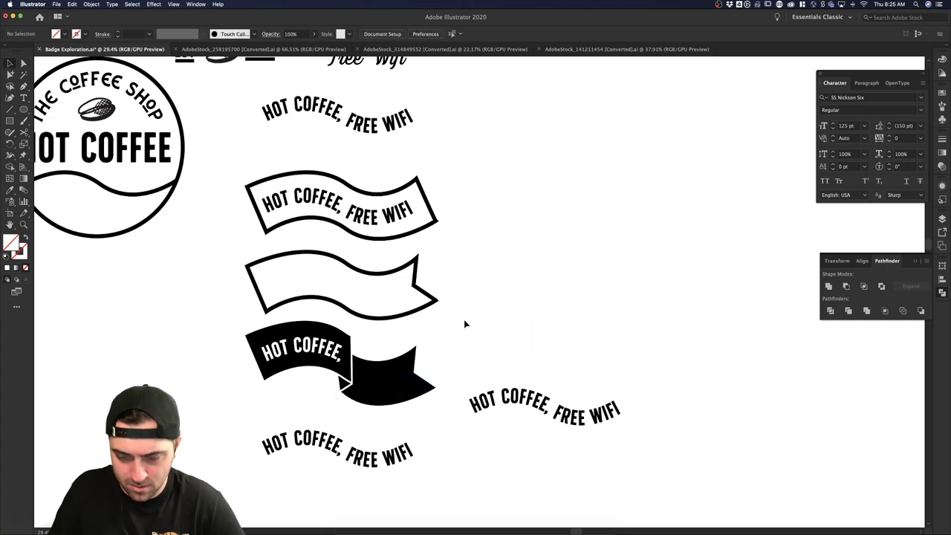
pyautogui.press('m')
pyautogui.moveTo(471, 303); pyautogui.dragTo(546, 385)
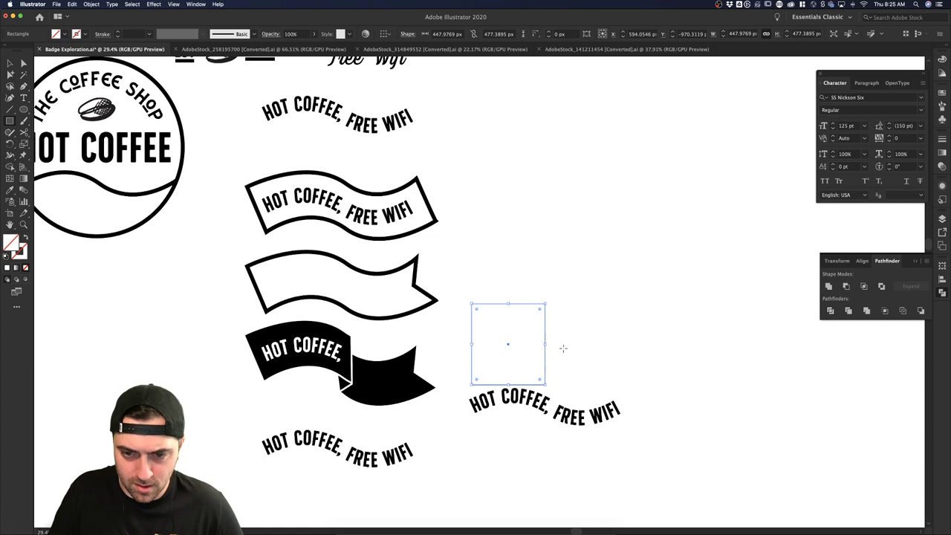
pyautogui.click(10, 66)
pyautogui.moveTo(541, 270); pyautogui.dragTo(561, 336)
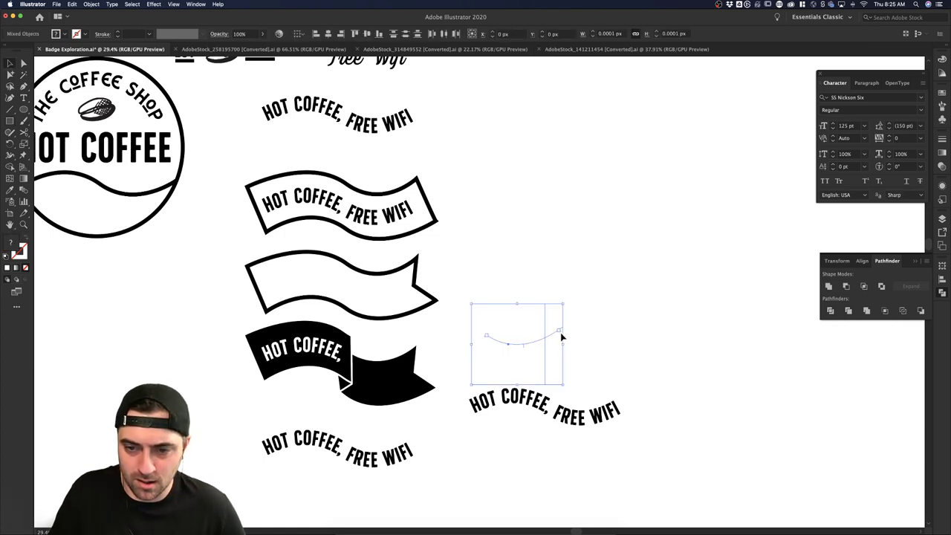
pyautogui.press('Delete')
pyautogui.hotkey('ctrl', 'z')
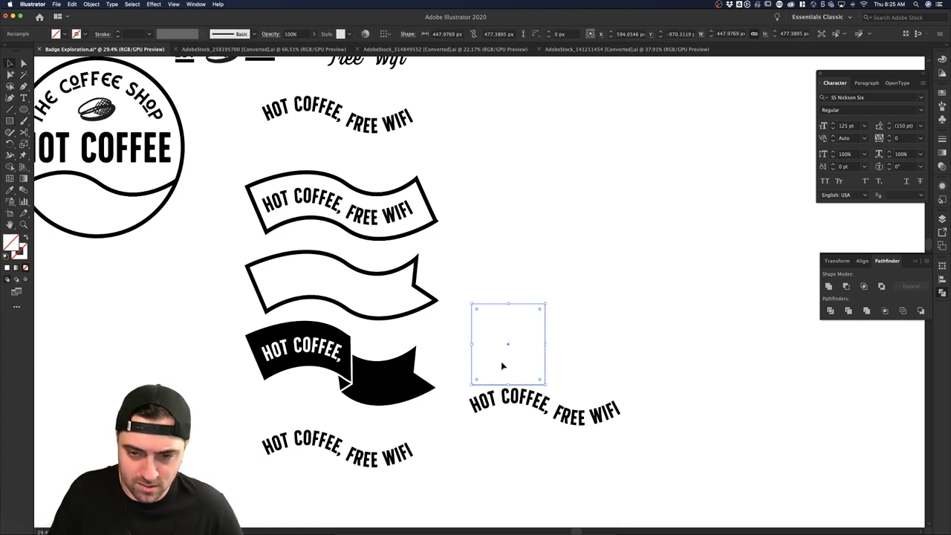
pyautogui.press('i')
pyautogui.click(391, 369)
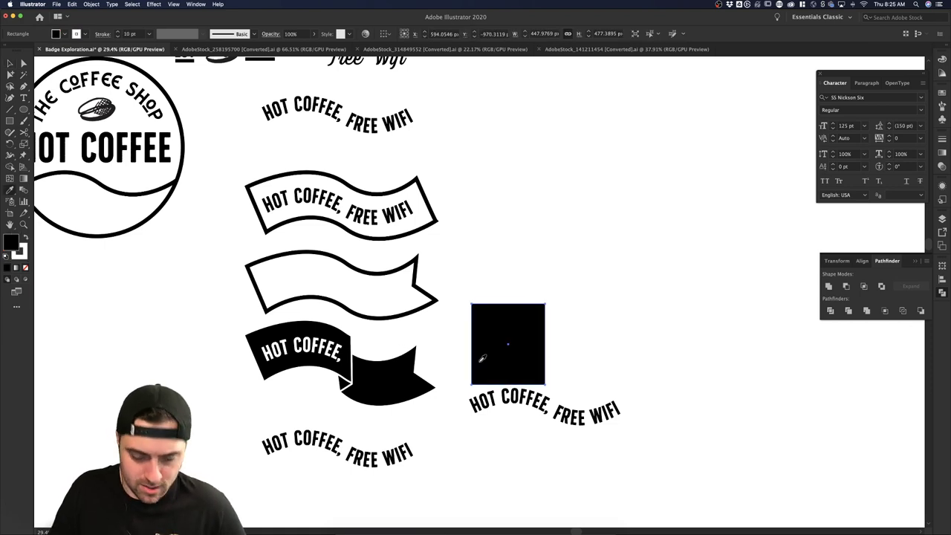
# - Place the black rectangle directly behind the white WIFI text and keep the text selected
pyautogui.press('v')
pyautogui.click(599, 371)
pyautogui.moveTo(536, 369); pyautogui.dragTo(545, 359)
pyautogui.click(546, 359)
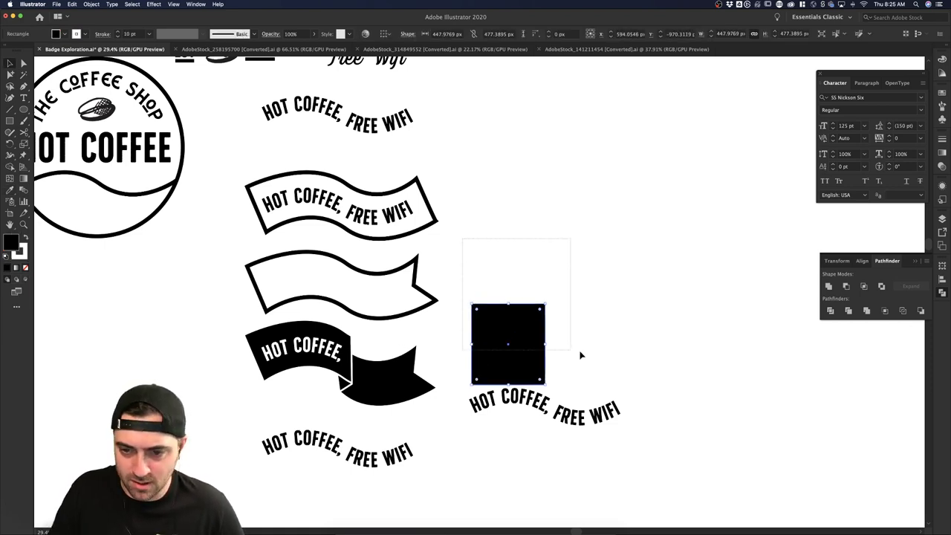
pyautogui.press('super+x')
pyautogui.moveTo(482, 232); pyautogui.dragTo(590, 327)
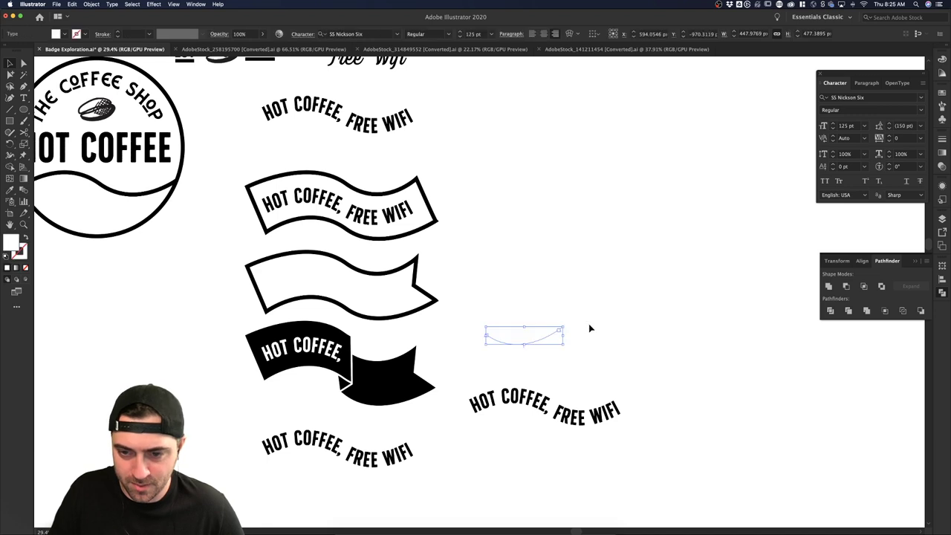
pyautogui.press('super+b')
pyautogui.click(508, 350)
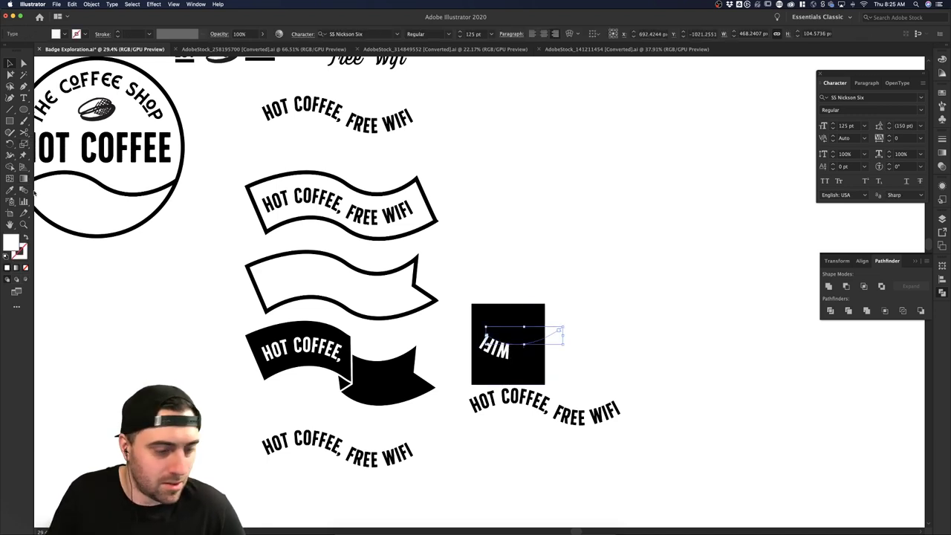
# - Flip the upside-down WIFI text to the upper side of its path and move it onto the solid ribbon's tail
pyautogui.press('p')
pyautogui.click(25, 66)
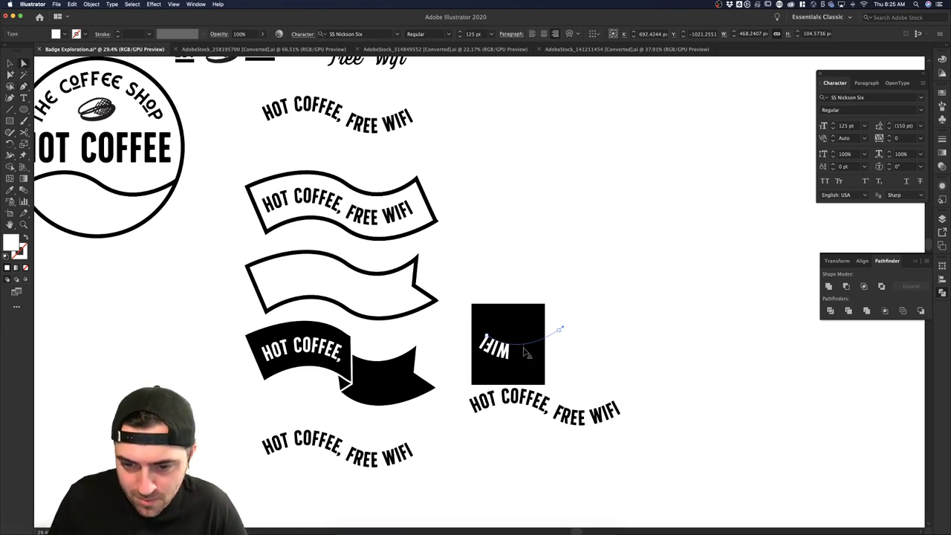
pyautogui.moveTo(526, 352); pyautogui.dragTo(398, 390)
pyautogui.click(10, 63)
pyautogui.click(550, 250)
pyautogui.press('a')
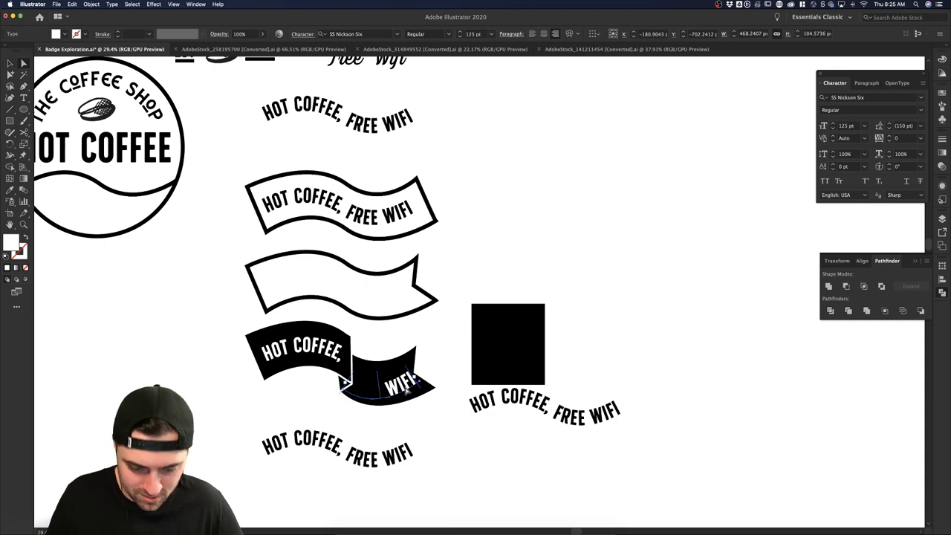
# - Center-align the WIFI text on its path and nudge it slightly up and right within the ribbon's tail
pyautogui.click(543, 35)
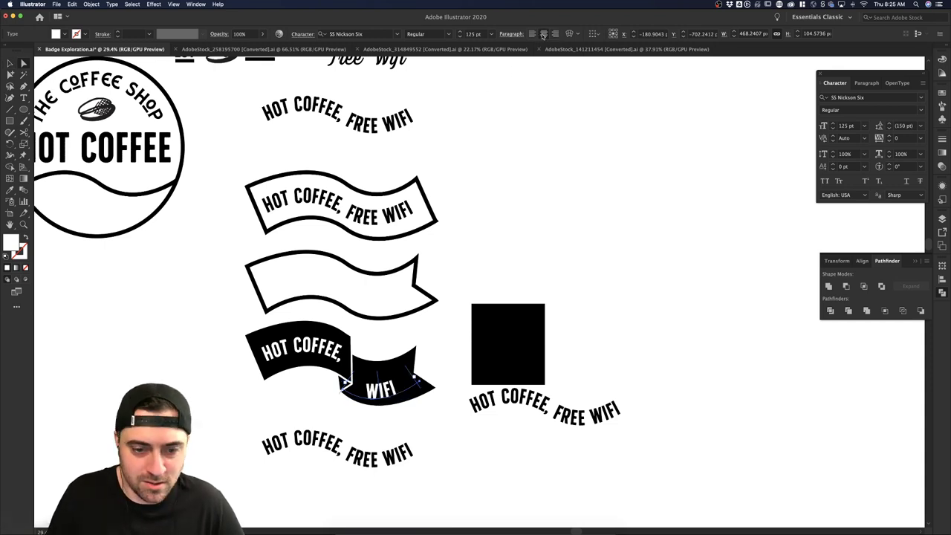
pyautogui.click(9, 63)
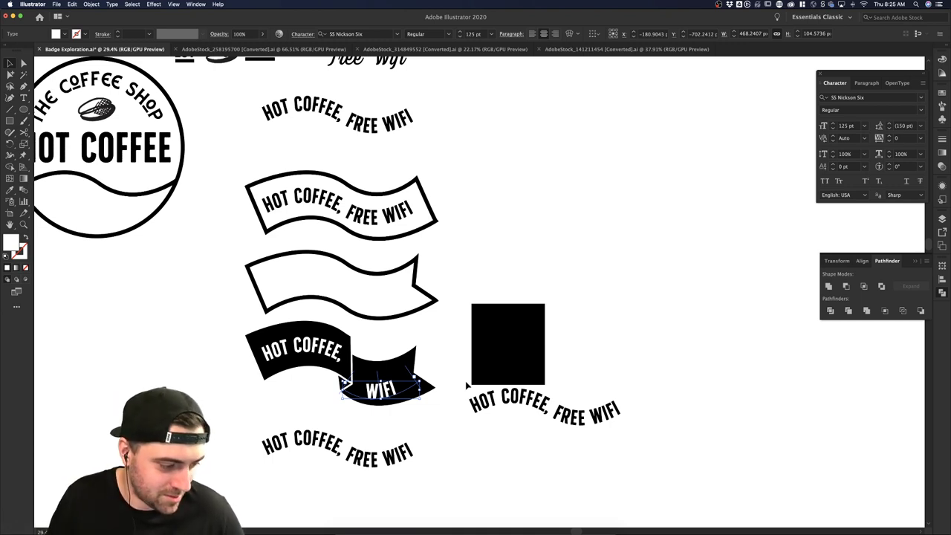
pyautogui.click(477, 292)
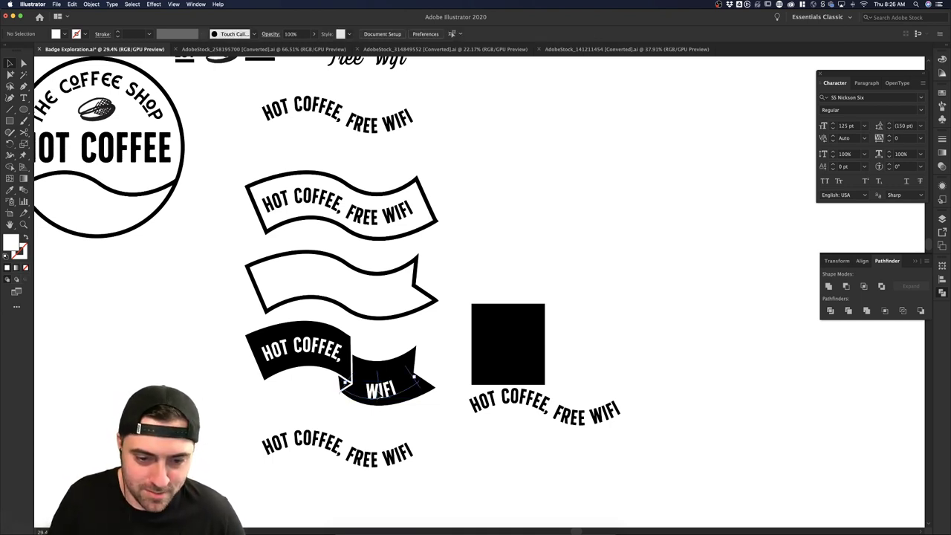
pyautogui.moveTo(377, 397); pyautogui.dragTo(379, 394)
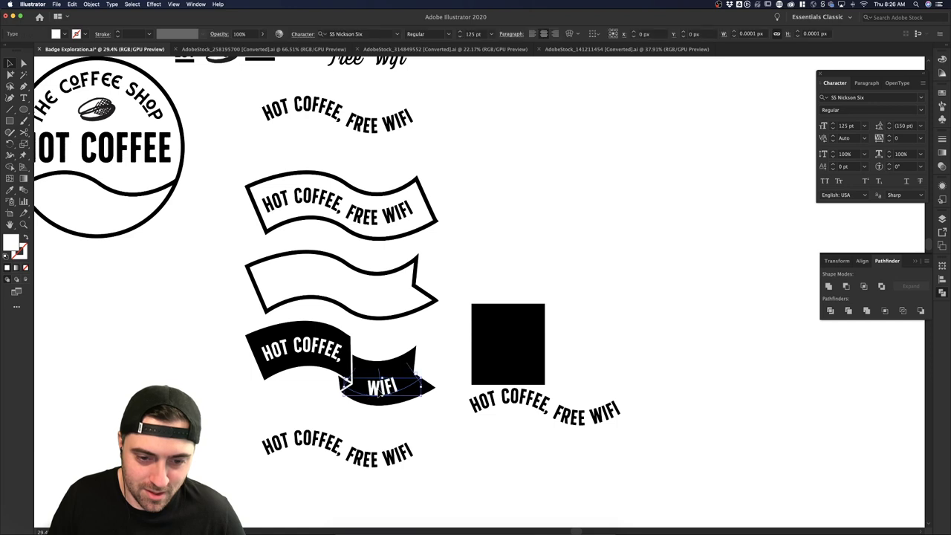
pyautogui.doubleClick(383, 388)
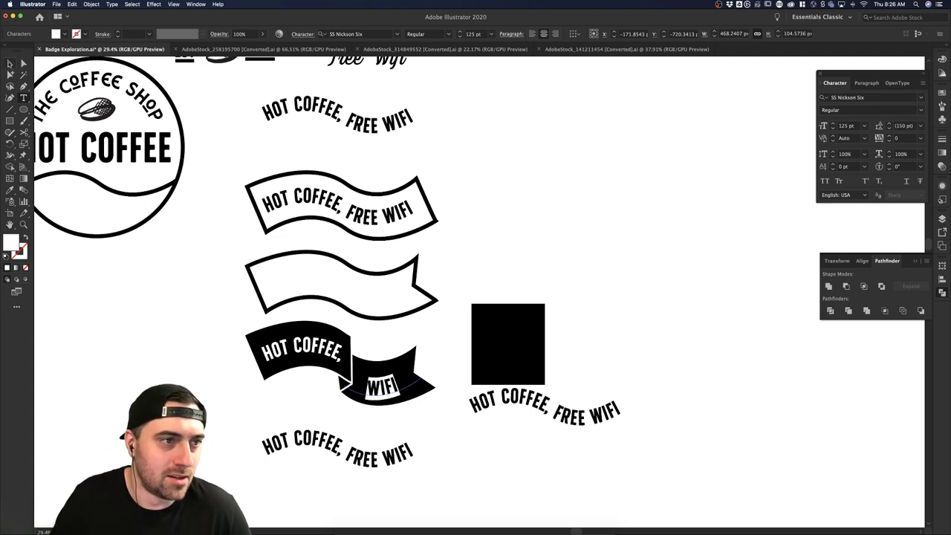
pyautogui.click(10, 63)
# - Delete the black rectangle beside the ribbon
pyautogui.click(476, 344)
pyautogui.click(445, 353)
pyautogui.moveTo(463, 333); pyautogui.dragTo(559, 358)
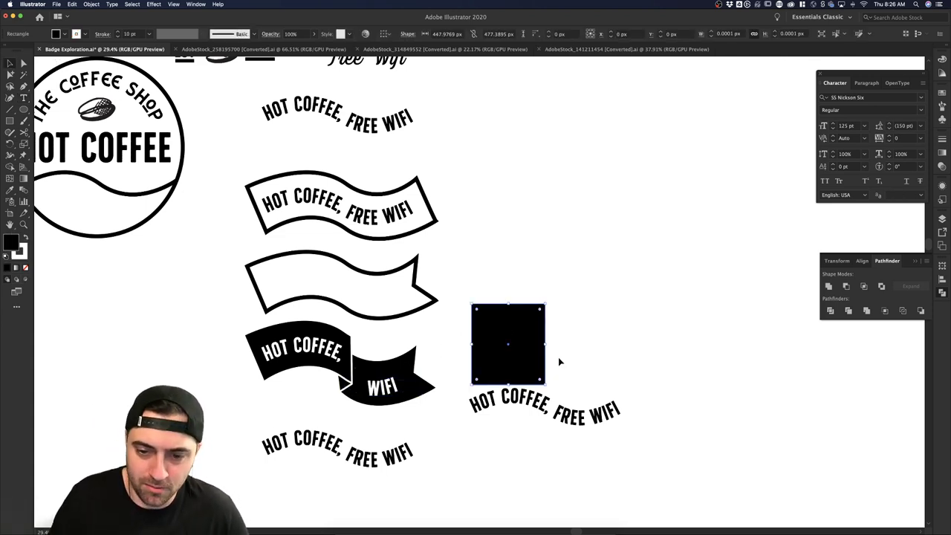
pyautogui.press('Delete')
pyautogui.click(413, 400)
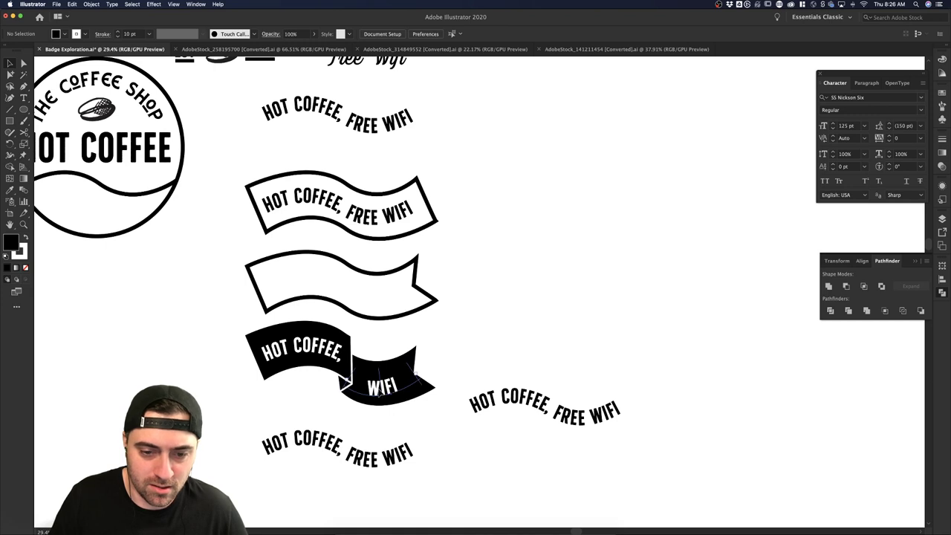
# - Set the tracking of the WIFI text on the ribbon's tail to 60
pyautogui.doubleClick(389, 389)
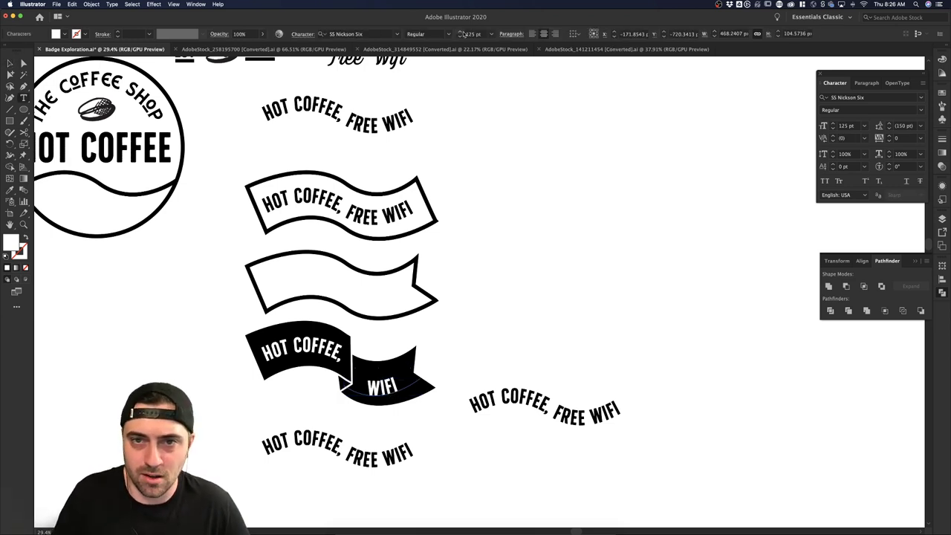
pyautogui.doubleClick(382, 386)
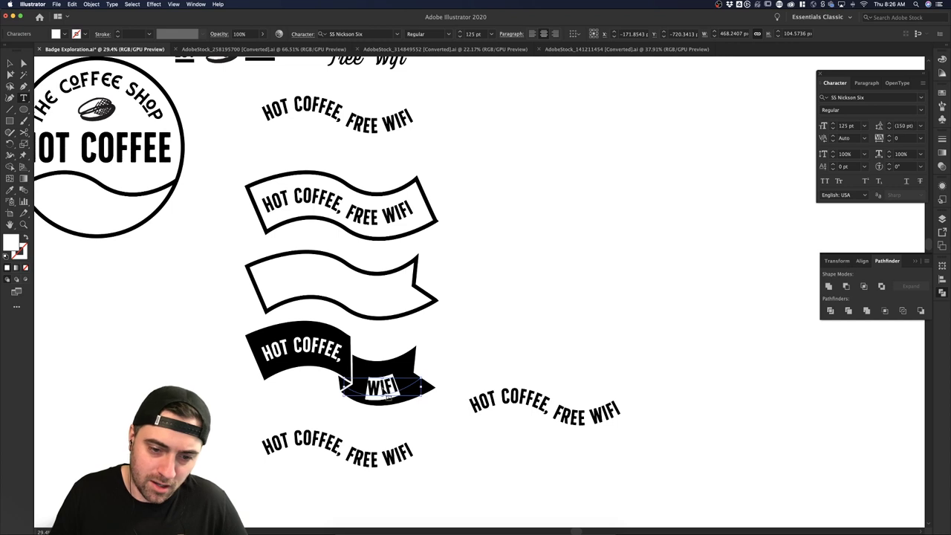
pyautogui.hotkey('alt', 'Right')
pyautogui.hotkey('alt', 'Right')
pyautogui.hotkey('alt', 'Right')
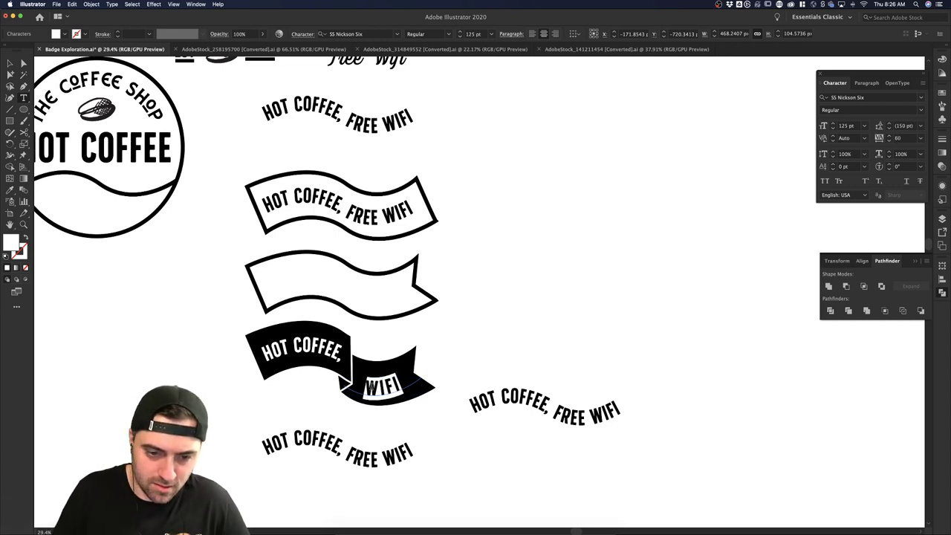
# - Insert "FREE" directly in front of WIFI on the ribbon's tail so the text reads FREEWIFI
pyautogui.click(365, 387)
pyautogui.write('FREE')
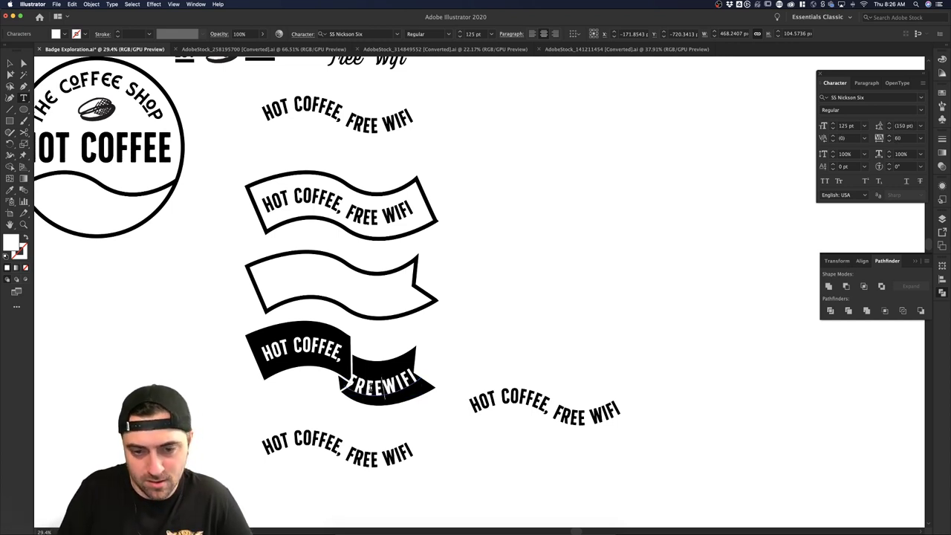
pyautogui.press('BackSpace')
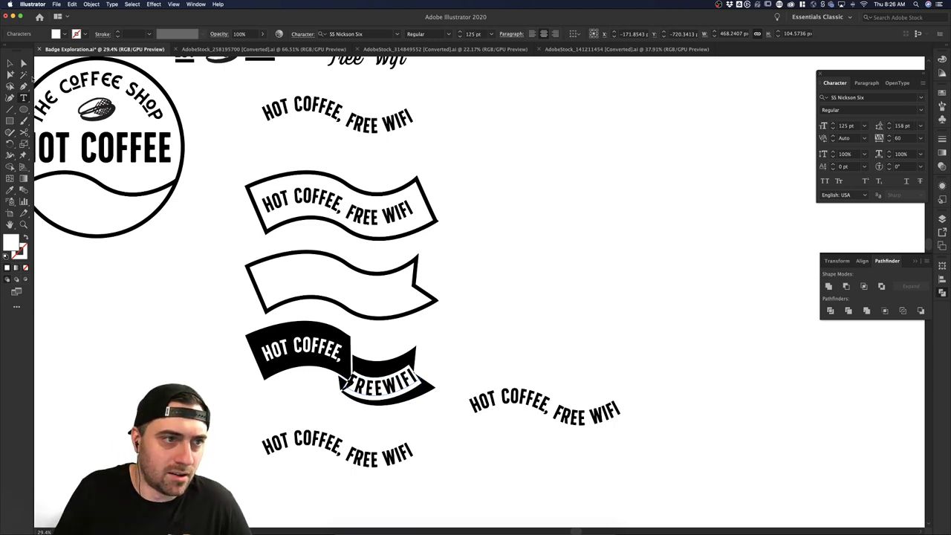
pyautogui.click(9, 64)
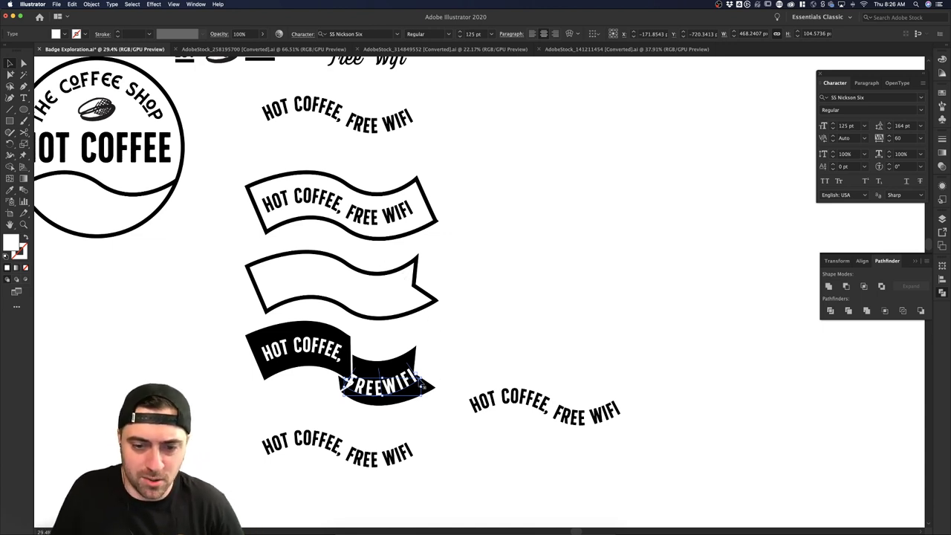
# - Scale the FREEWIFI text down proportionally until it fits inside the solid ribbon's tail, and deselect it
pyautogui.moveTo(420, 378); pyautogui.dragTo(414, 379)
pyautogui.click(448, 364)
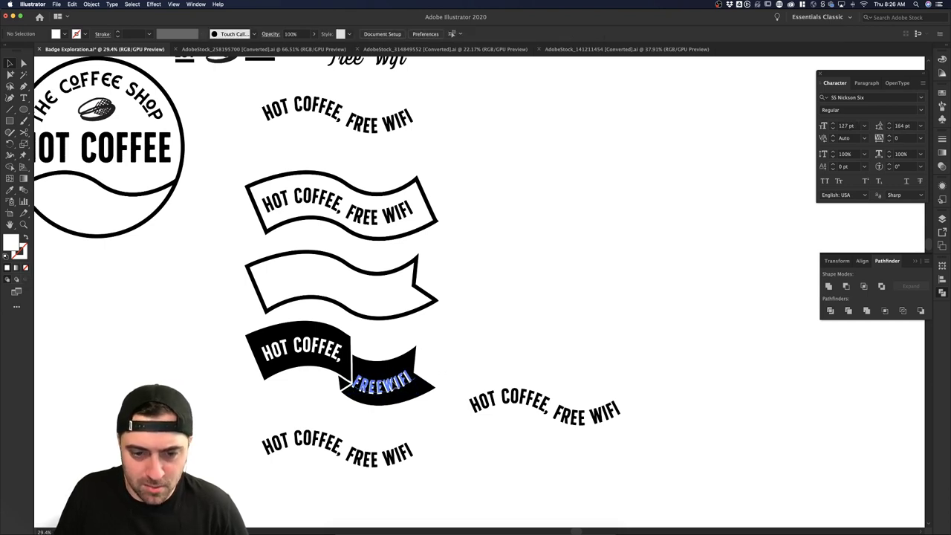
pyautogui.click(397, 384)
pyautogui.click(477, 365)
pyautogui.click(395, 386)
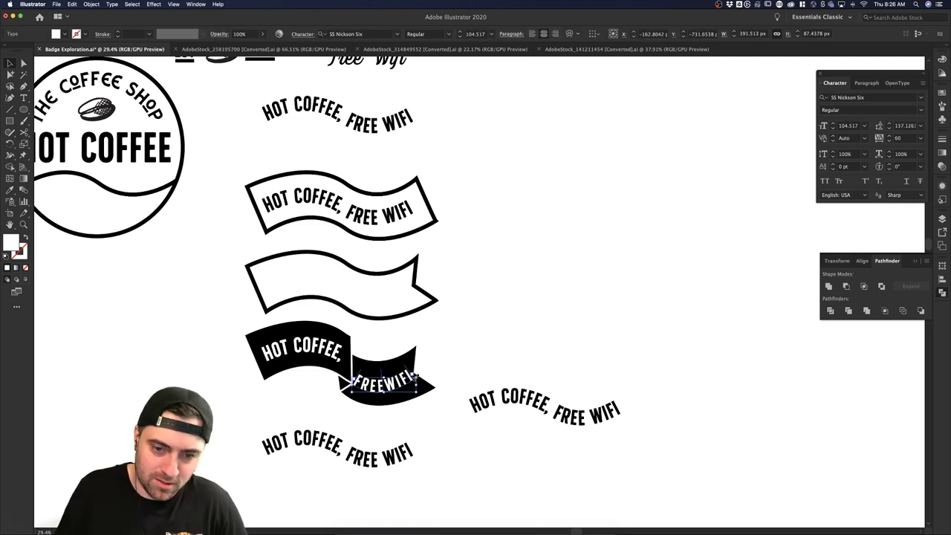
pyautogui.doubleClick(414, 378)
pyautogui.click(467, 357)
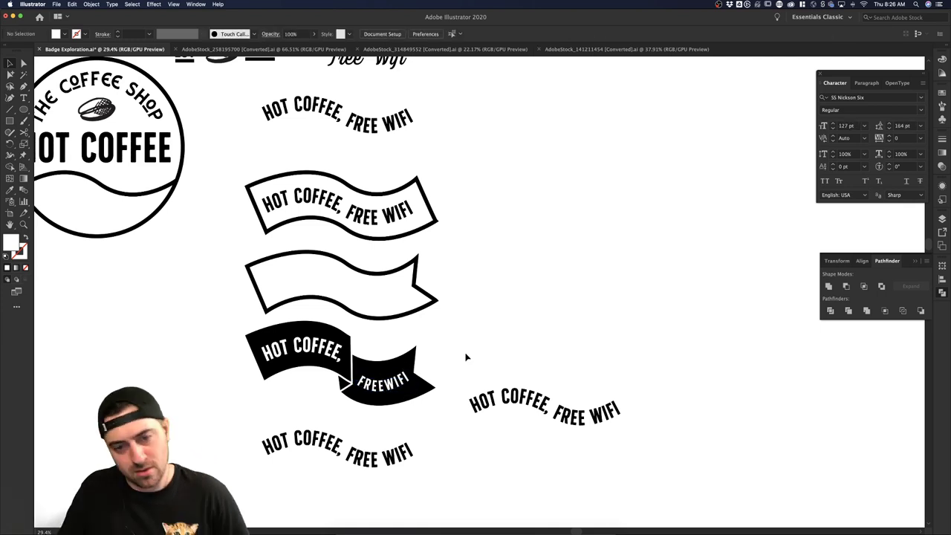
# - Delete the two spare wavy HOT COFFEE, FREE WIFI text copies below and beside the solid ribbon
pyautogui.click(398, 390)
pyautogui.click(479, 367)
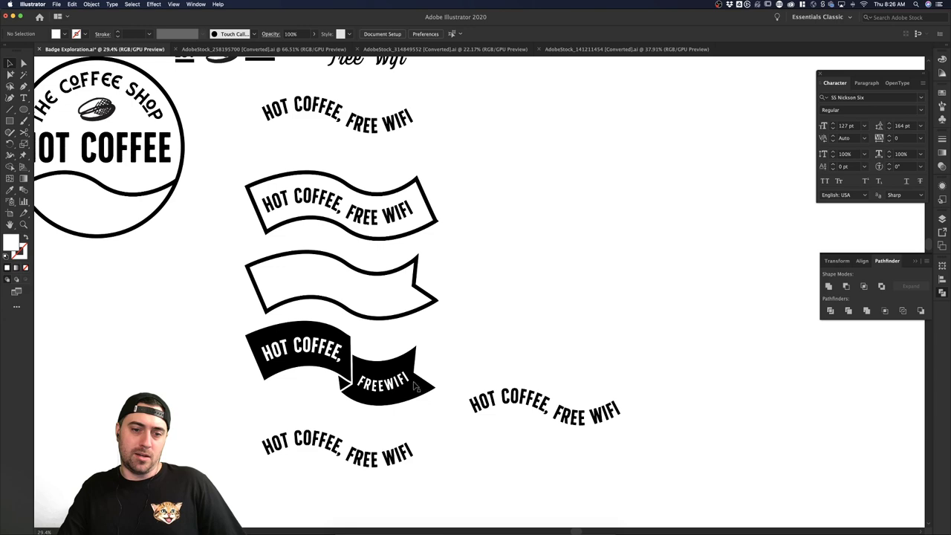
pyautogui.click(416, 386)
pyautogui.click(496, 352)
pyautogui.scroll(-3, 496, 352)
pyautogui.moveTo(496, 352); pyautogui.dragTo(359, 387)
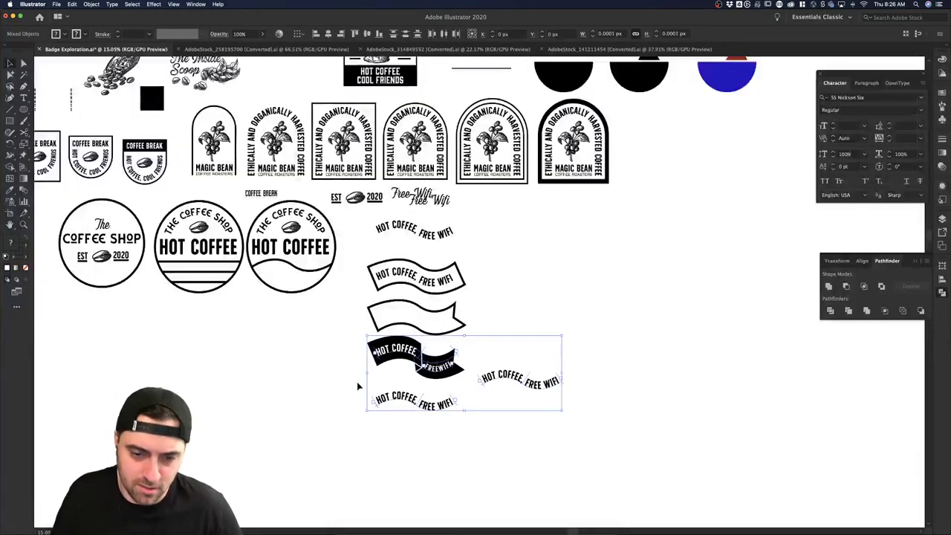
pyautogui.click(433, 439)
pyautogui.click(422, 408)
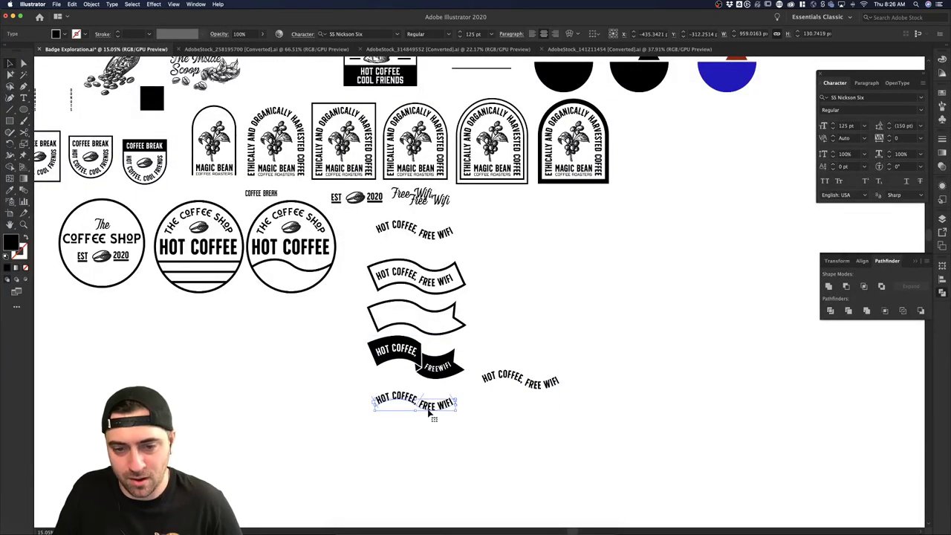
pyautogui.click(520, 379)
pyautogui.press('Delete')
pyautogui.moveTo(500, 433); pyautogui.dragTo(382, 400)
pyautogui.press('Delete')
# - Delete the empty banner outline and rearrange the rest, with the outlined text banner below the round badges and the solid ribbon under the wavy text
pyautogui.moveTo(502, 386); pyautogui.dragTo(390, 351)
pyautogui.moveTo(480, 345); pyautogui.dragTo(421, 319)
pyautogui.click(522, 312)
pyautogui.moveTo(522, 315); pyautogui.dragTo(279, 311)
pyautogui.press('Delete')
pyautogui.moveTo(368, 310); pyautogui.dragTo(437, 284)
pyautogui.click(516, 304)
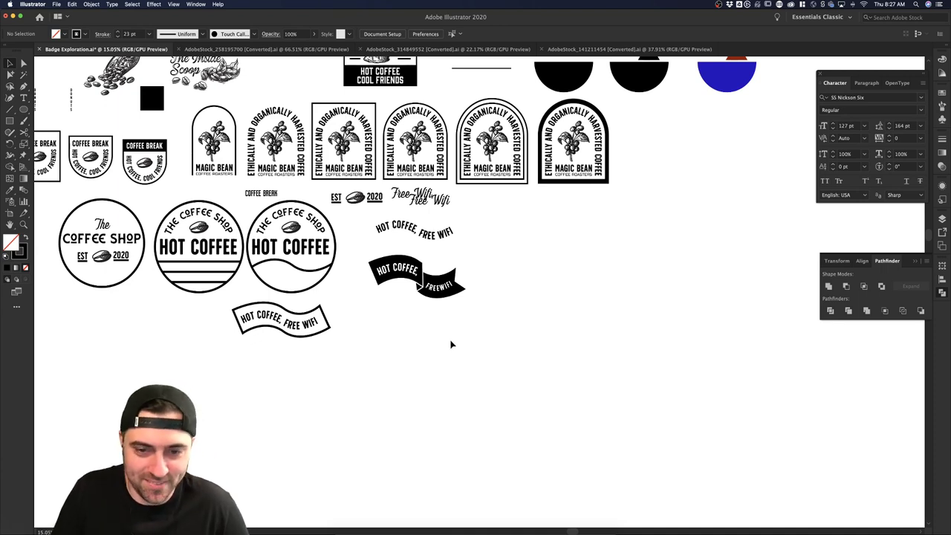
pyautogui.moveTo(479, 338); pyautogui.dragTo(365, 248)
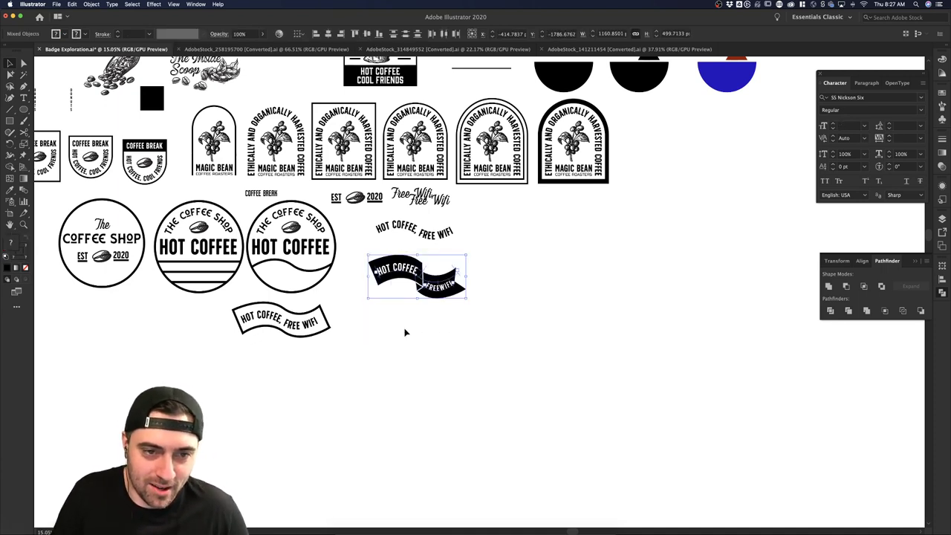
pyautogui.click(405, 332)
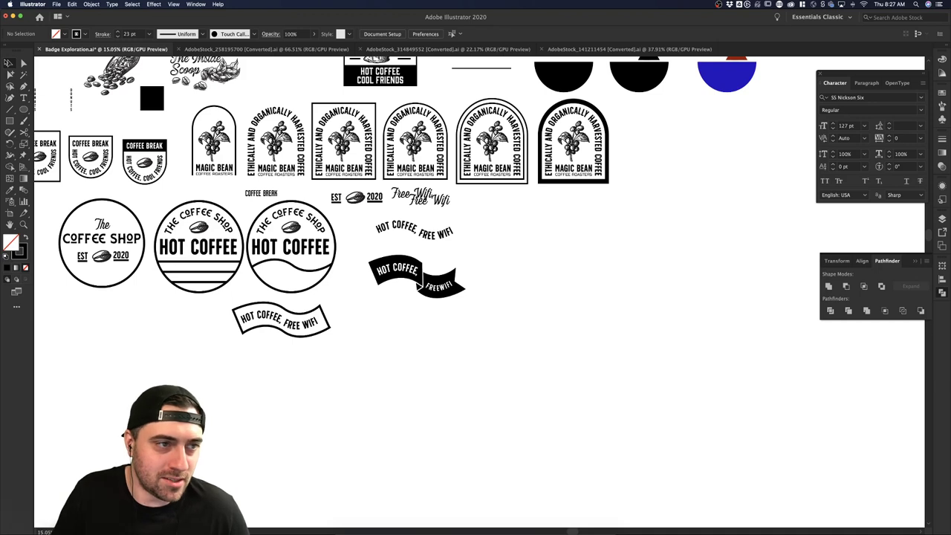
pyautogui.moveTo(482, 319); pyautogui.dragTo(365, 248)
pyautogui.click(376, 329)
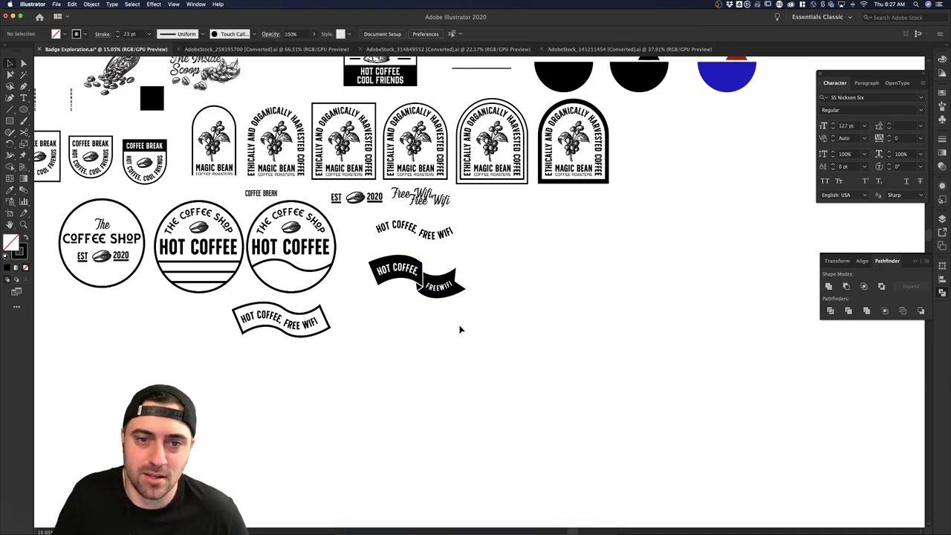
pyautogui.moveTo(473, 321); pyautogui.dragTo(392, 275)
pyautogui.click(502, 323)
pyautogui.moveTo(370, 255); pyautogui.dragTo(532, 356)
pyautogui.click(499, 330)
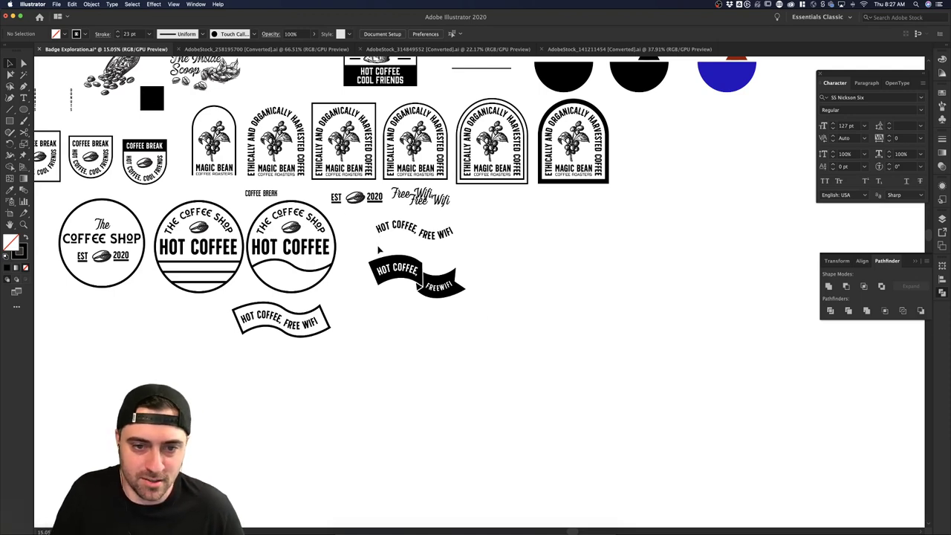
# - Move the solid ribbon together with its lettering slightly up and to the left, and deselect it
pyautogui.moveTo(361, 257); pyautogui.dragTo(468, 312)
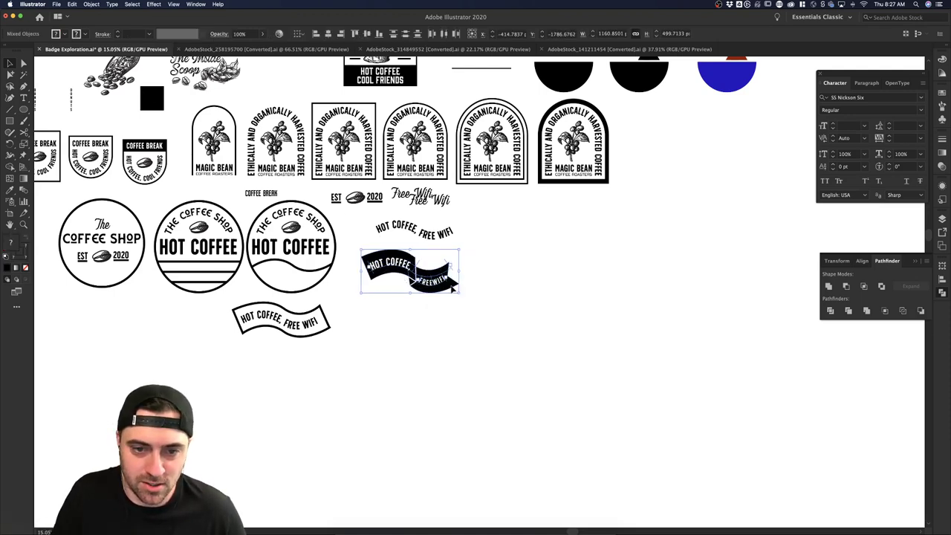
pyautogui.click(489, 285)
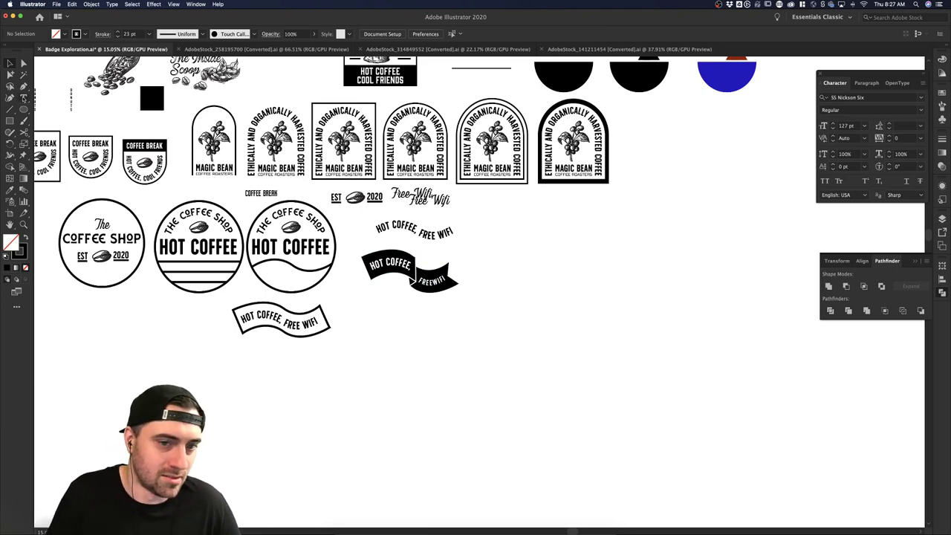
# - Scale the FREEWIFI text on the solid ribbon's tail up slightly to about 95.9 pt, and deselect it
pyautogui.scroll(5, 533, 259)
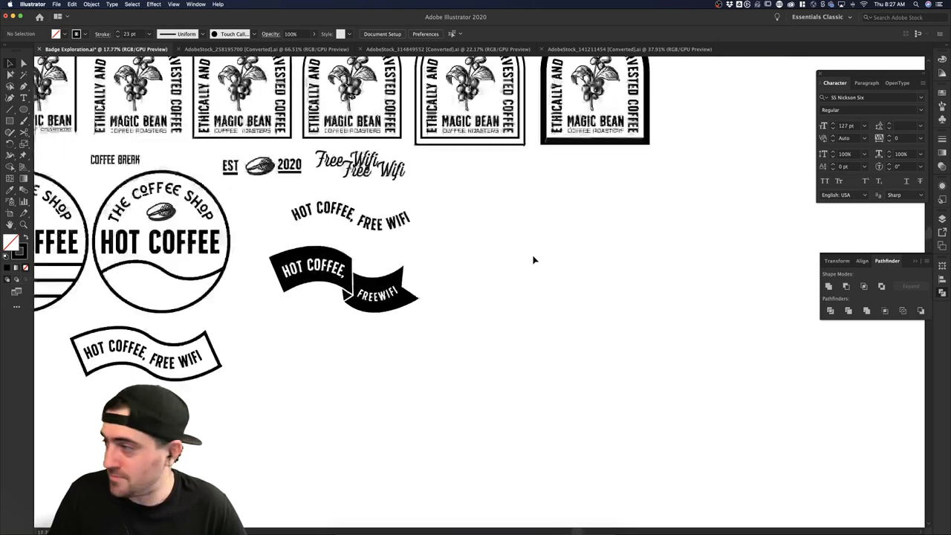
pyautogui.scroll(-3, 533, 260)
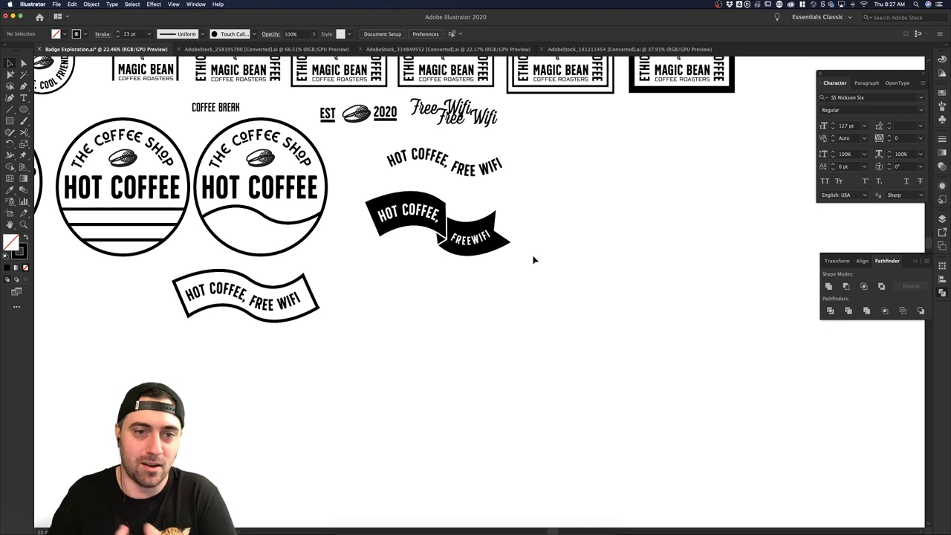
pyautogui.doubleClick(481, 237)
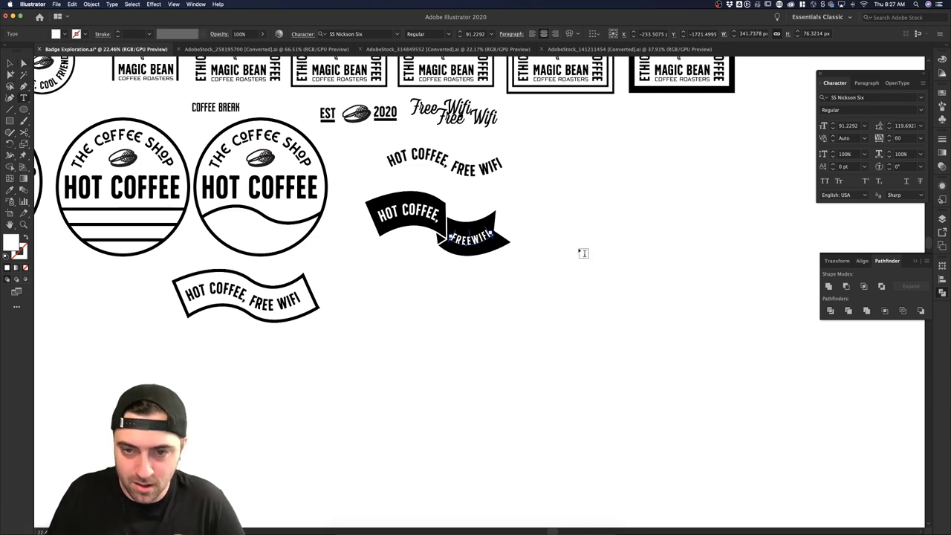
pyautogui.press('Escape')
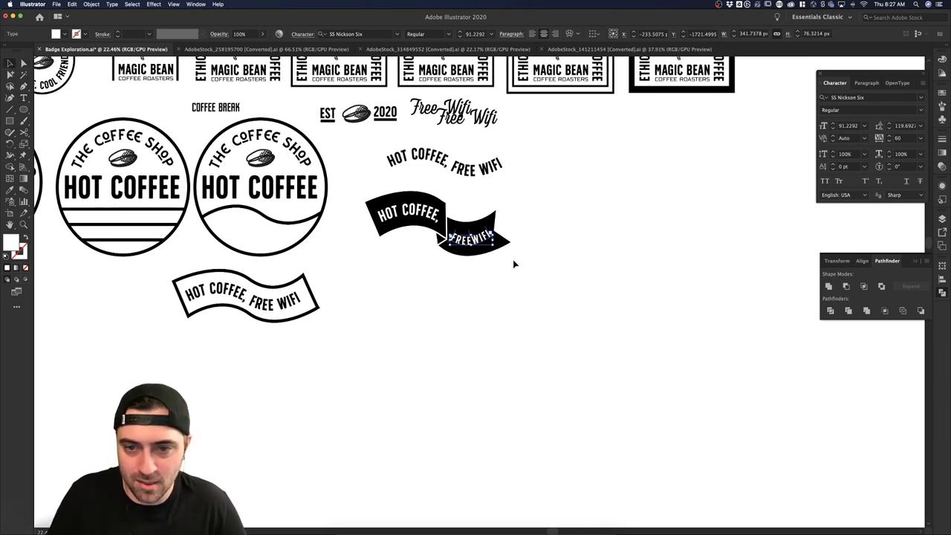
pyautogui.moveTo(496, 247); pyautogui.dragTo(495, 252)
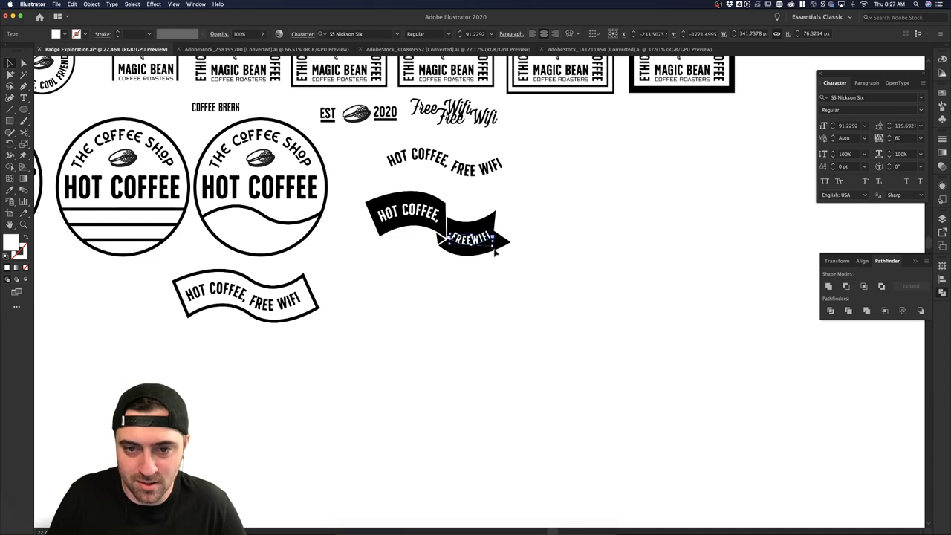
pyautogui.click(530, 255)
pyautogui.click(488, 240)
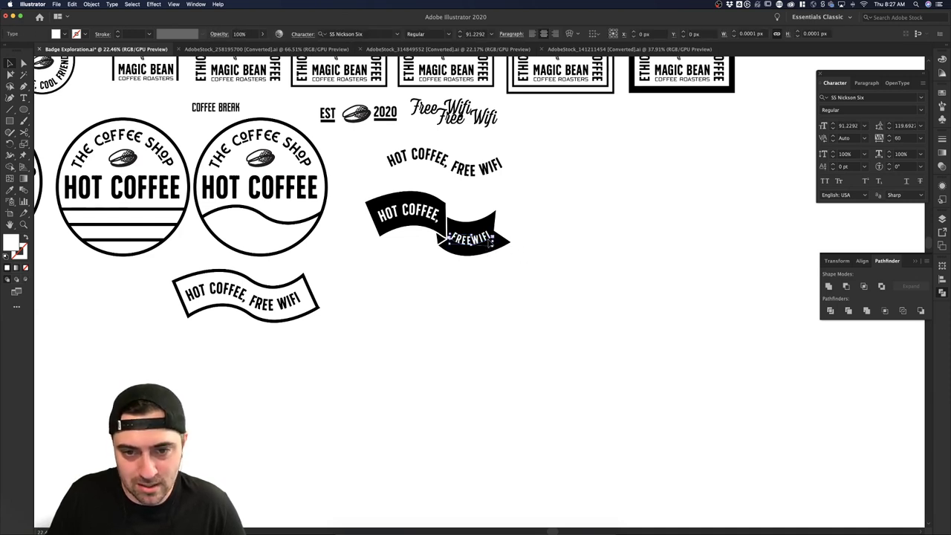
pyautogui.moveTo(493, 236); pyautogui.dragTo(501, 231)
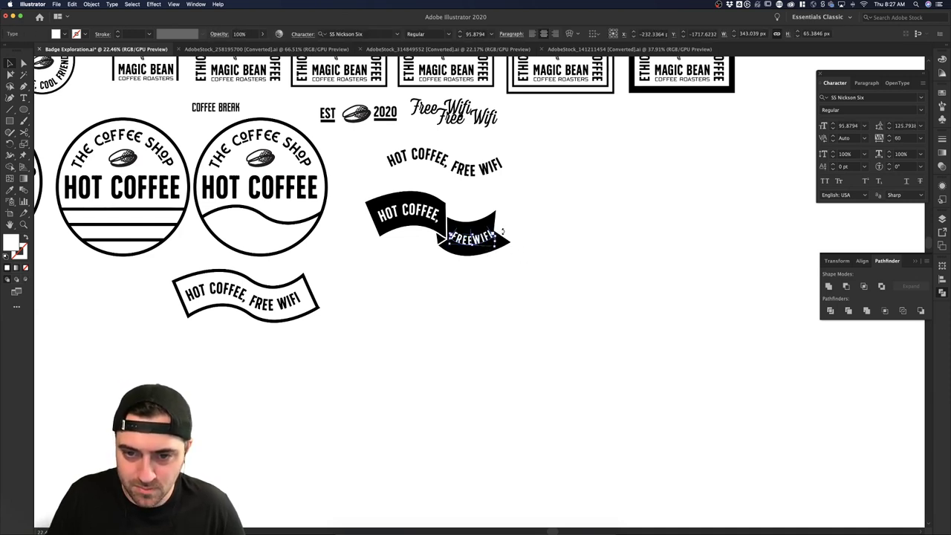
pyautogui.click(497, 255)
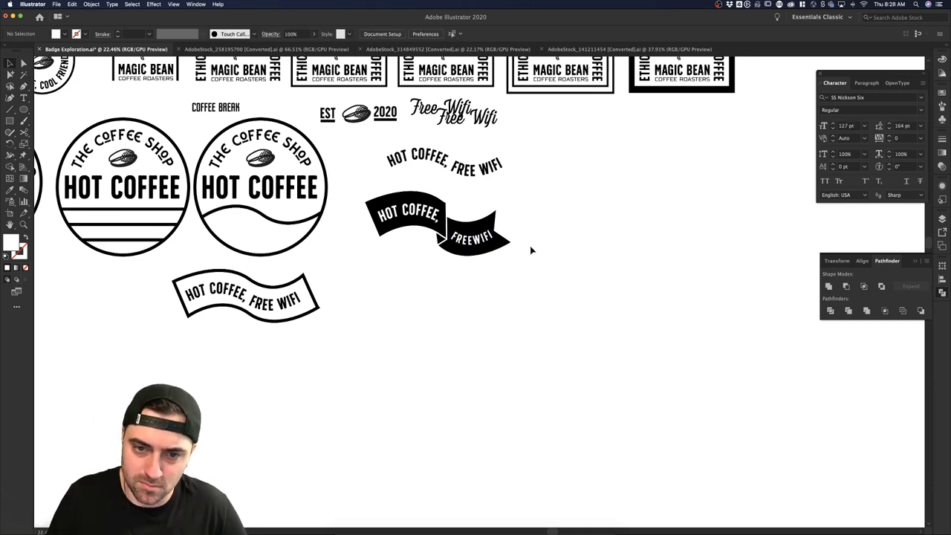
# - Move the wavy HOT COFFEE, FREE WIFI text slightly up, and shift the lettered solid ribbon up and left beneath it
pyautogui.scroll(-2, 530, 250)
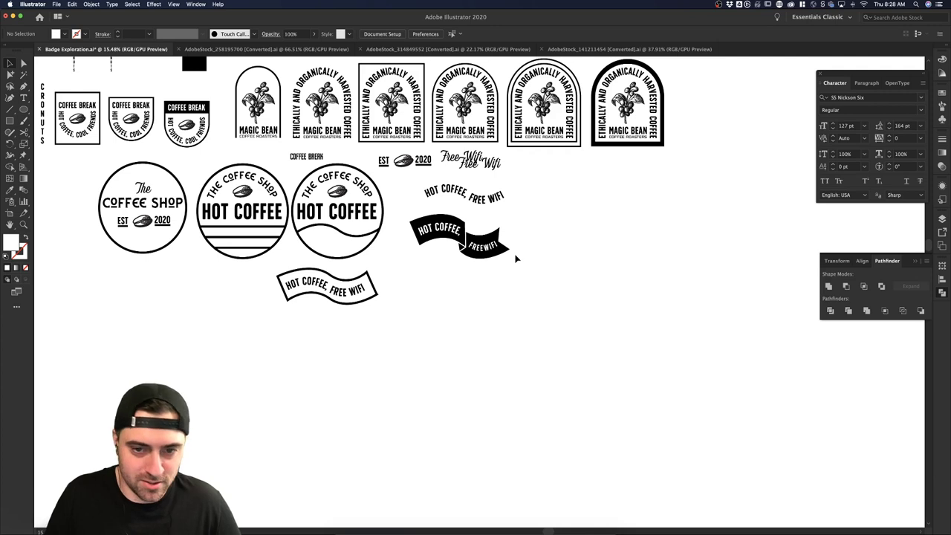
pyautogui.moveTo(518, 260); pyautogui.dragTo(406, 215)
pyautogui.click(501, 225)
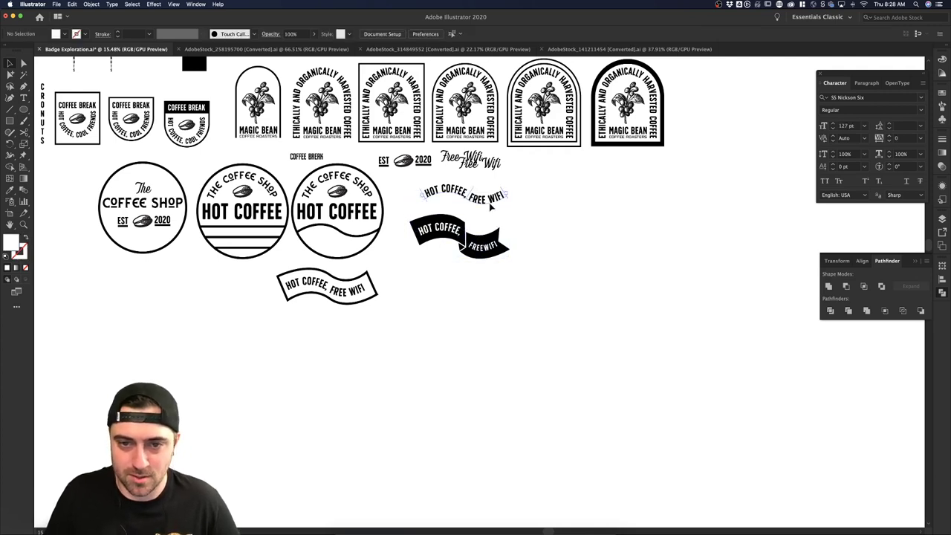
pyautogui.moveTo(491, 206); pyautogui.dragTo(491, 198)
pyautogui.click(533, 214)
pyautogui.moveTo(519, 272); pyautogui.dragTo(399, 217)
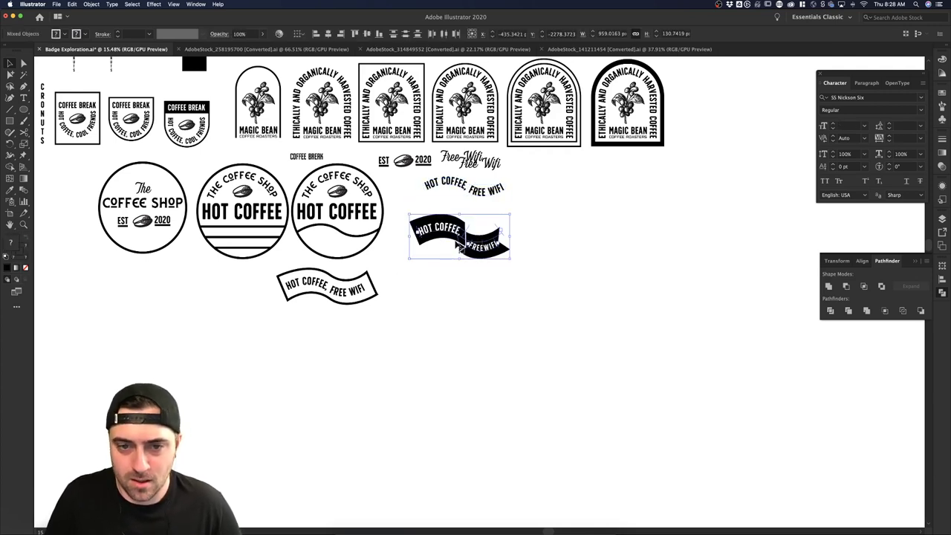
pyautogui.moveTo(458, 243); pyautogui.dragTo(451, 234)
pyautogui.click(591, 231)
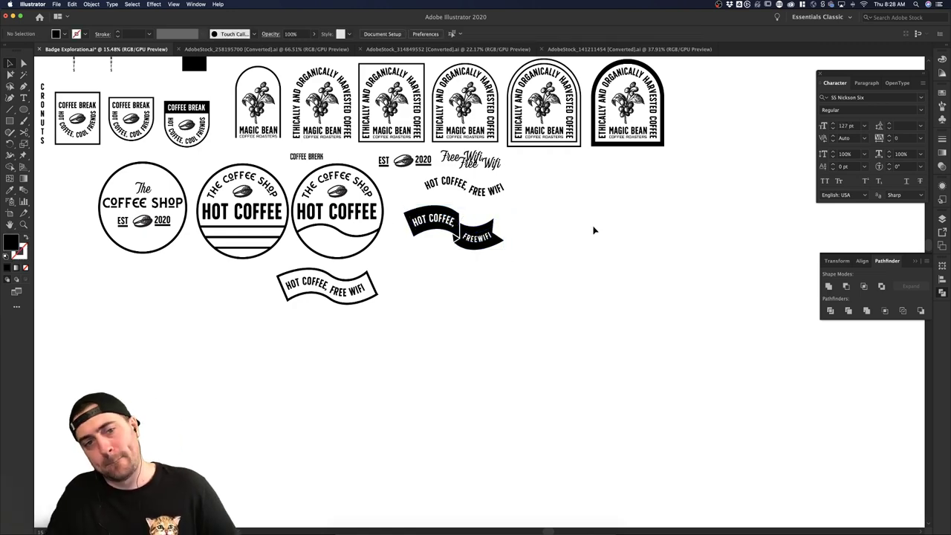
# - Move the second Free Wifi script text down so it clears the first one, and deselect it
pyautogui.scroll(5, 477, 239)
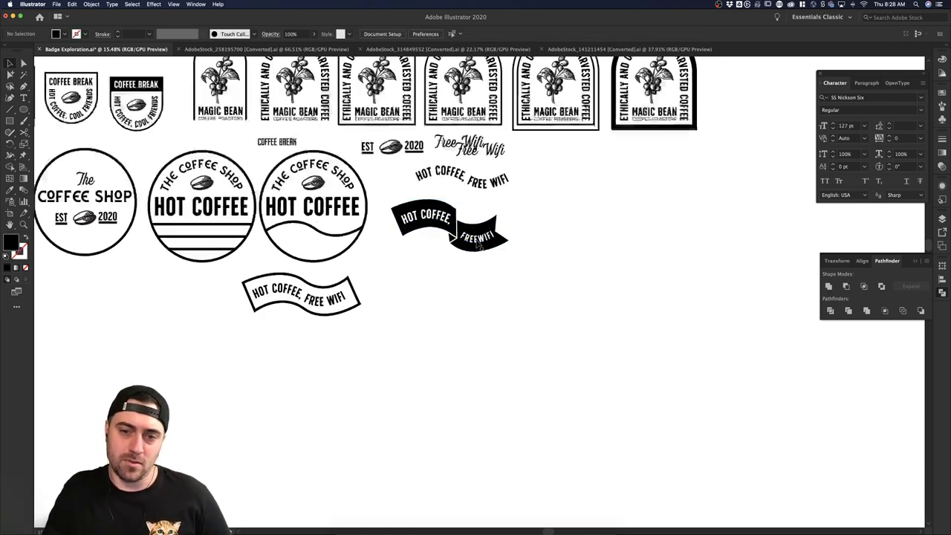
pyautogui.scroll(-3, 569, 261)
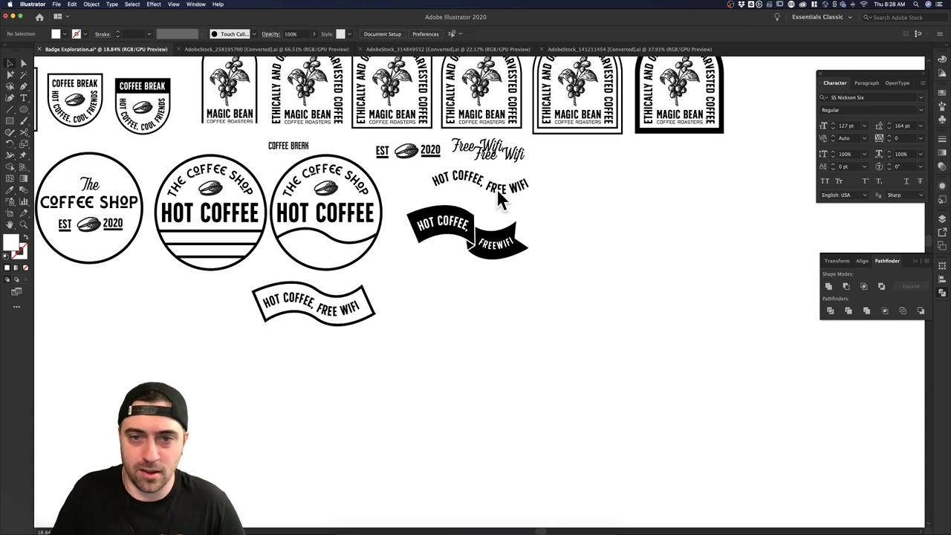
pyautogui.scroll(3, 600, 153)
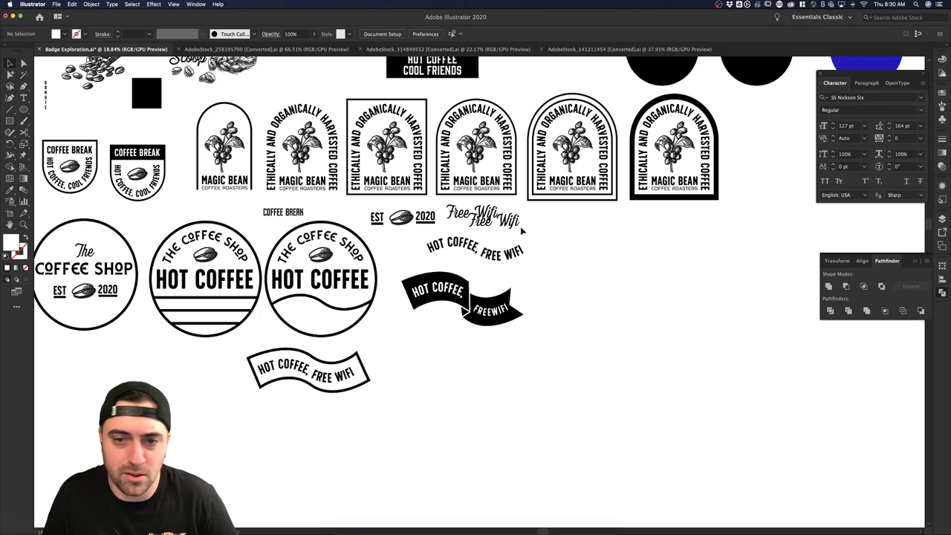
pyautogui.moveTo(523, 231); pyautogui.dragTo(520, 238)
pyautogui.click(559, 247)
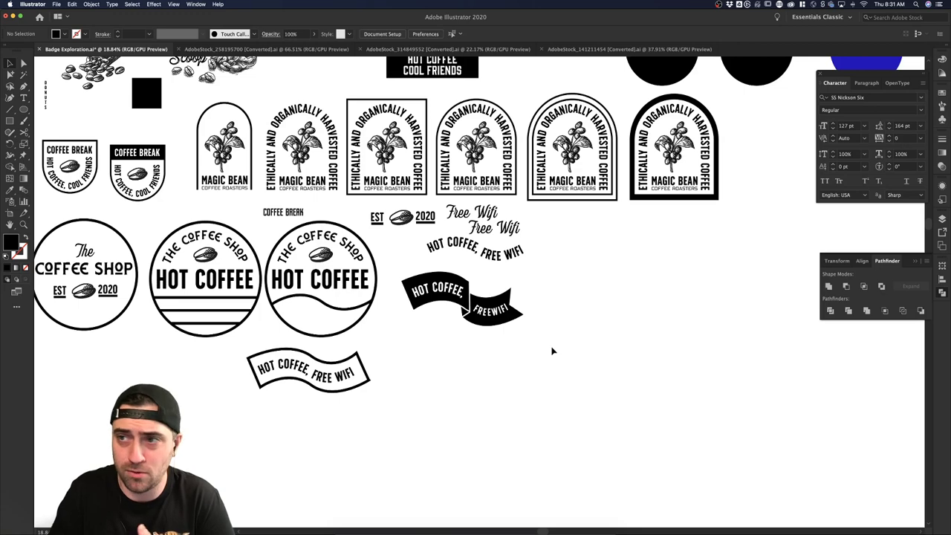
pyautogui.scroll(2, 552, 351)
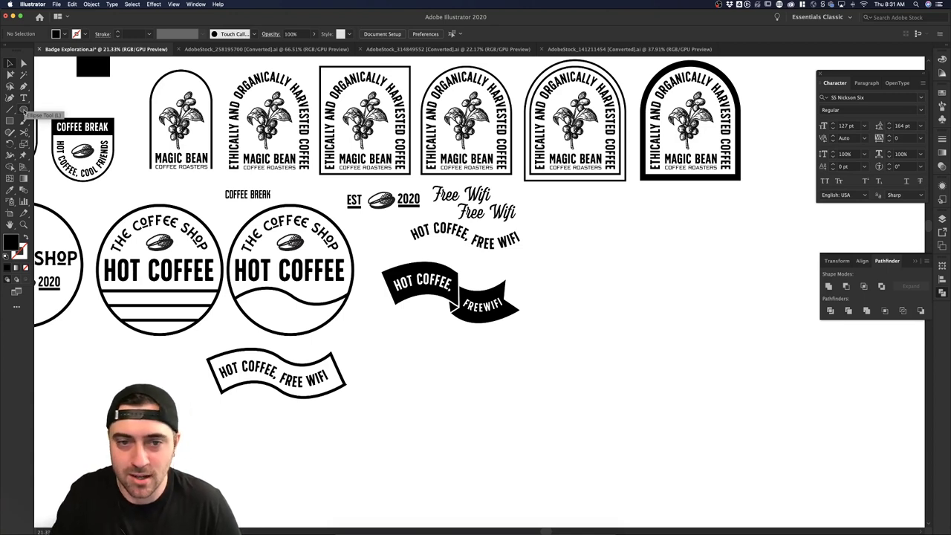
pyautogui.click(24, 111)
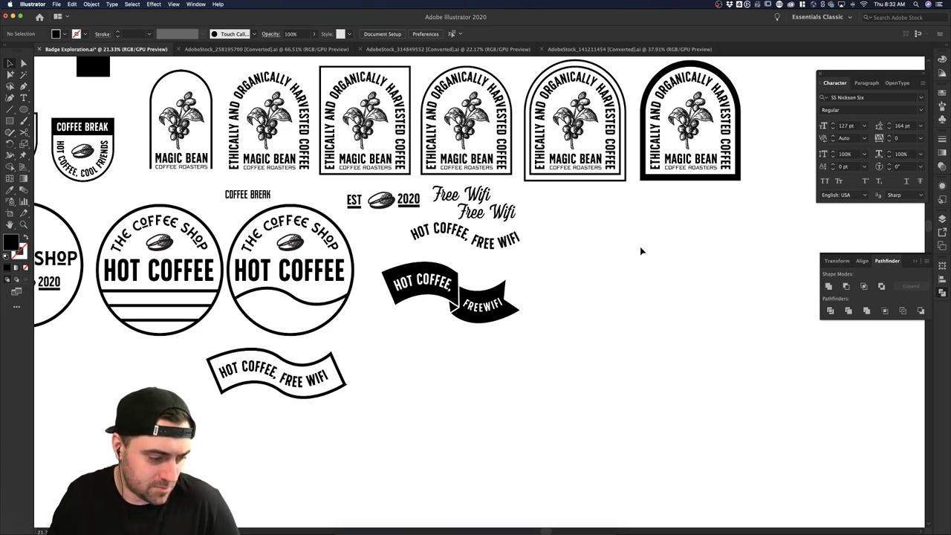
pyautogui.scroll(-1, 642, 251)
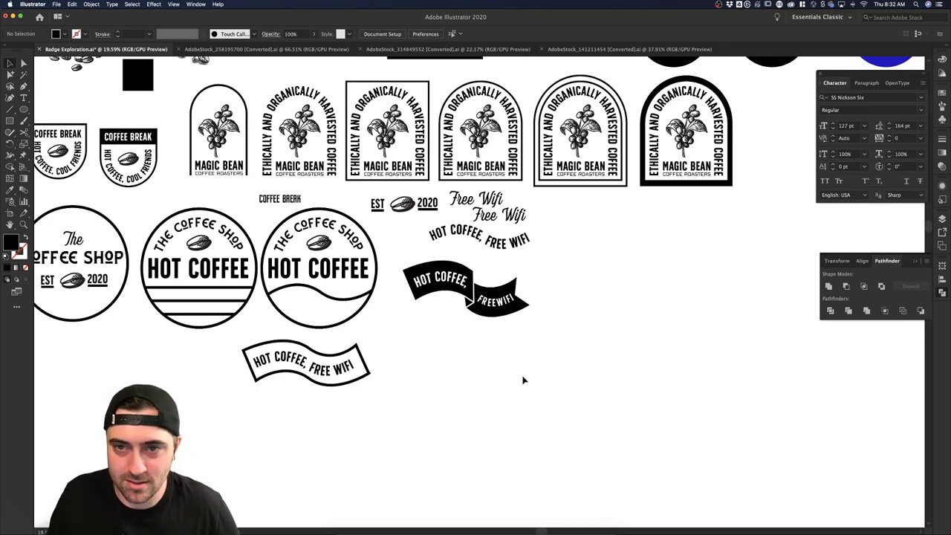
pyautogui.scroll(3, 551, 344)
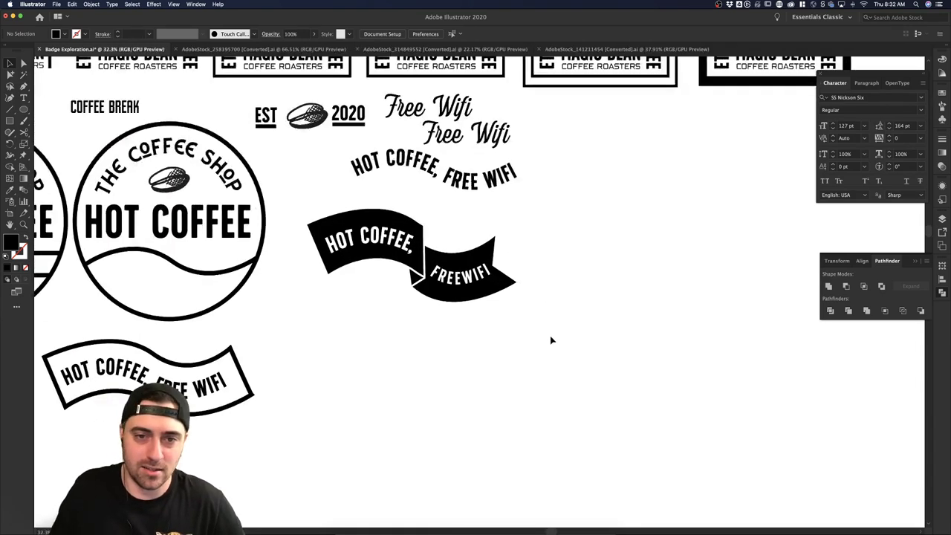
pyautogui.scroll(-1, 550, 342)
pyautogui.scroll(2, 551, 340)
pyautogui.hscroll(3, 550, 341)
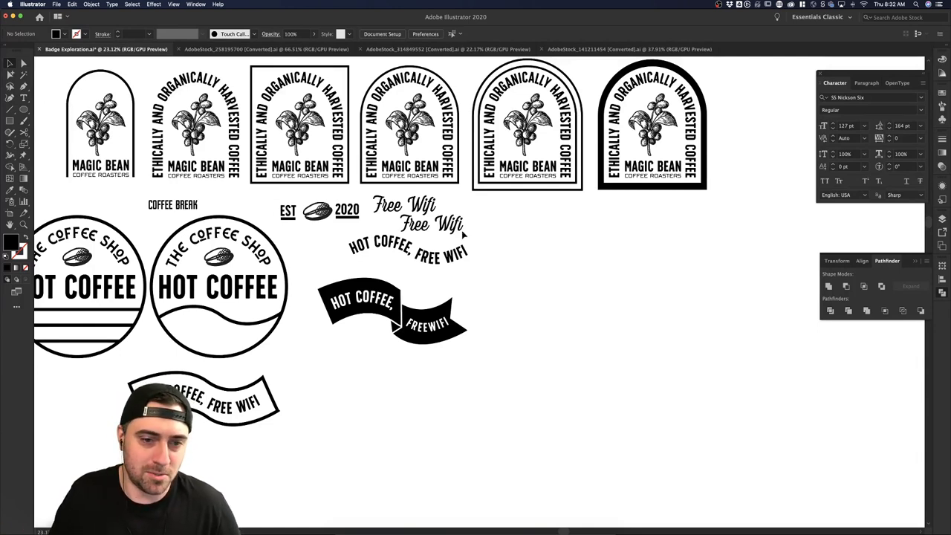
pyautogui.scroll(-2, 539, 250)
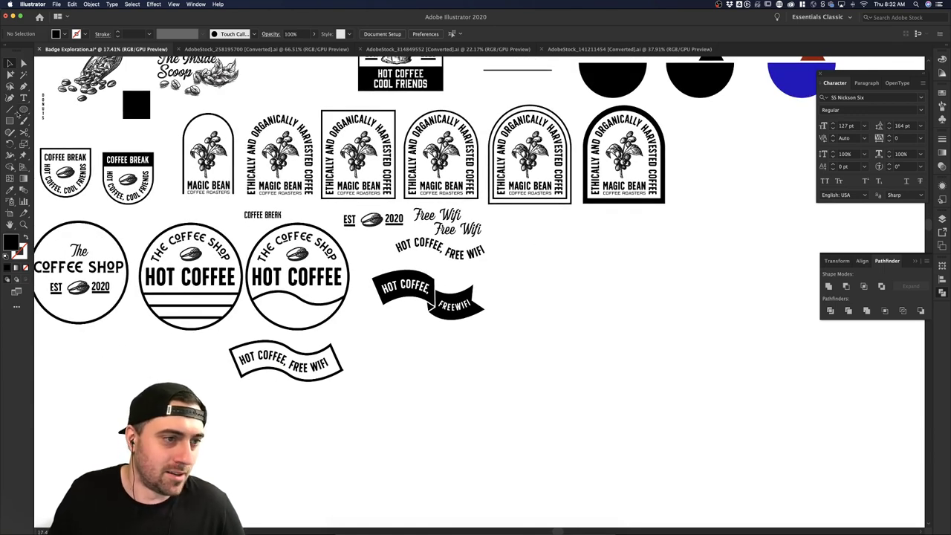
# - Draw a solid black square about 711 px wide in the empty area beside the solid ribbon
pyautogui.click(10, 121)
pyautogui.moveTo(515, 272); pyautogui.dragTo(583, 341)
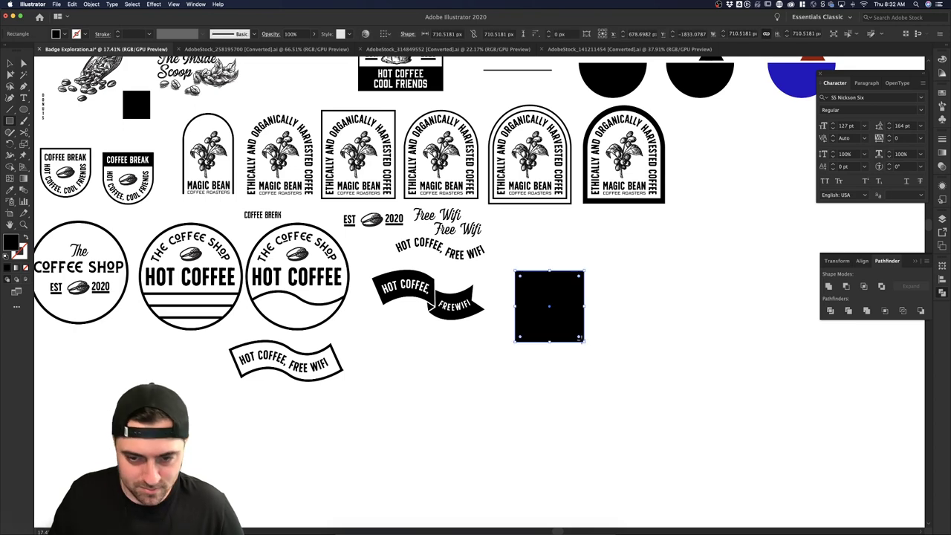
pyautogui.press('v')
pyautogui.click(647, 334)
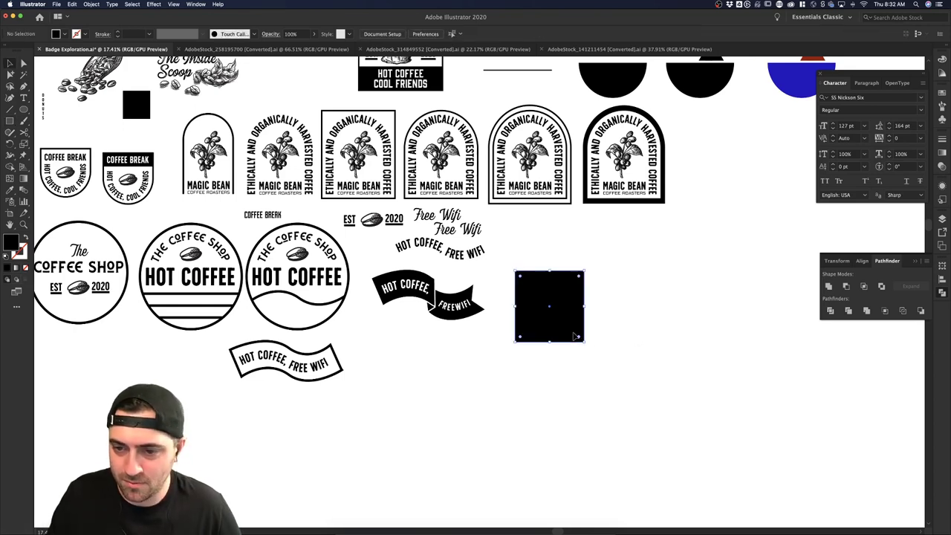
# - Rotate the new black square 45° into a diamond and deselect it
pyautogui.click(576, 336)
pyautogui.moveTo(586, 342); pyautogui.dragTo(652, 304)
pyautogui.click(652, 304)
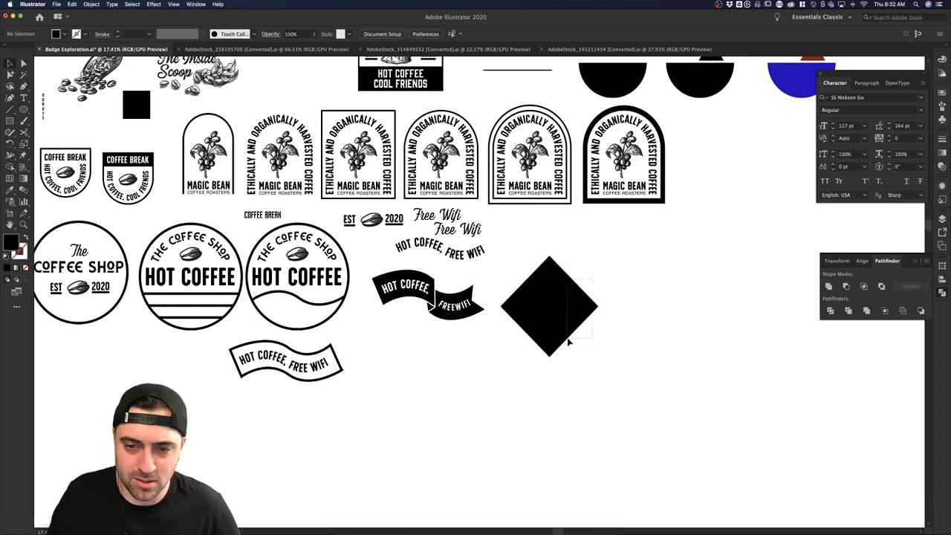
# - Duplicate the black diamond directly to its right and give the copy a white outline with no fill
pyautogui.click(568, 342)
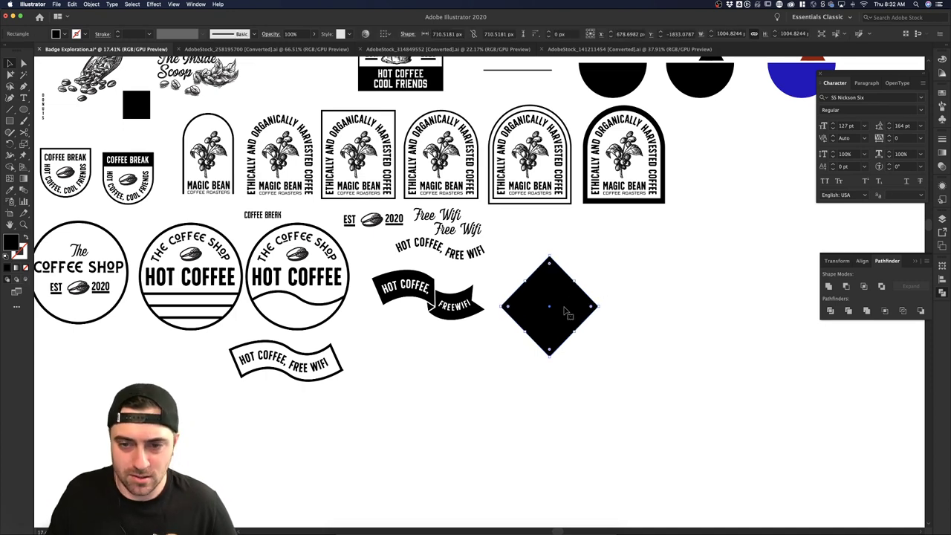
pyautogui.moveTo(567, 312); pyautogui.dragTo(667, 311)
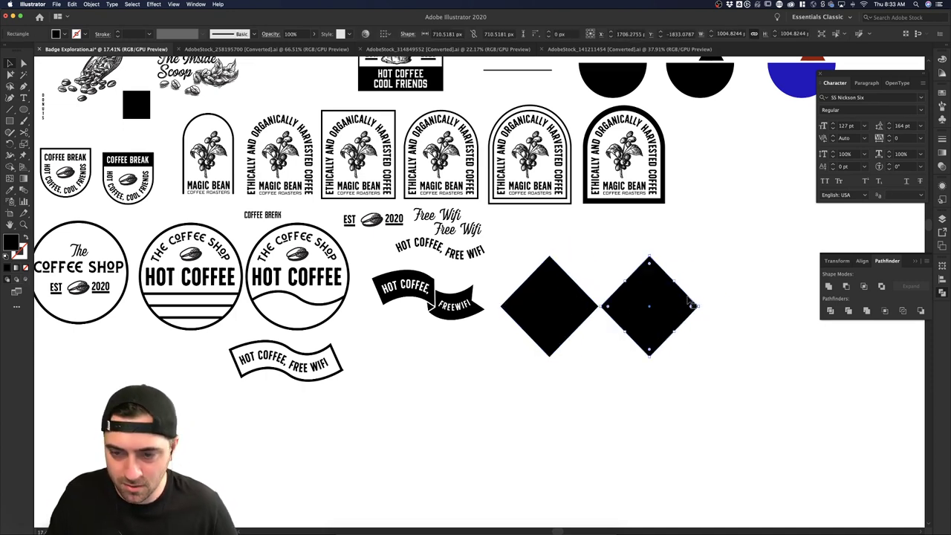
pyautogui.hotkey('shift', 'x')
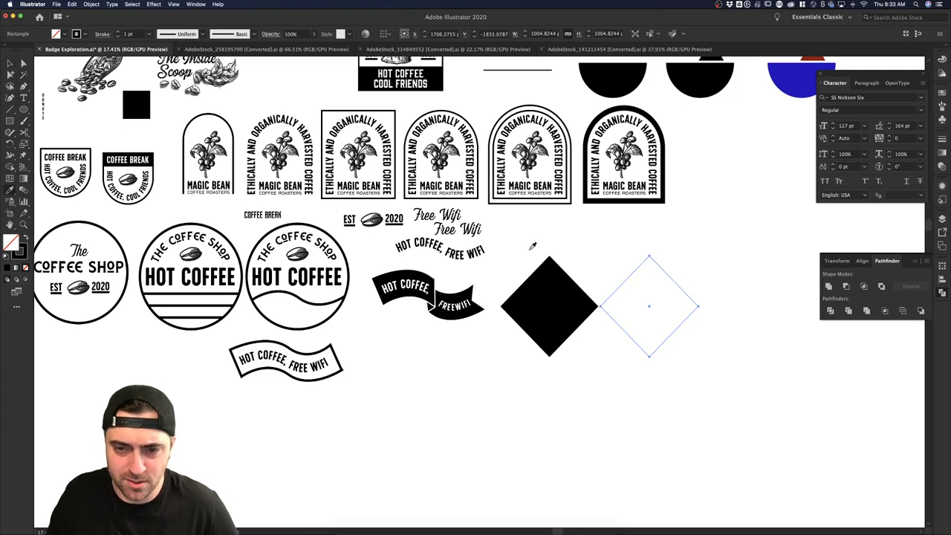
pyautogui.click(530, 250)
pyautogui.press('v')
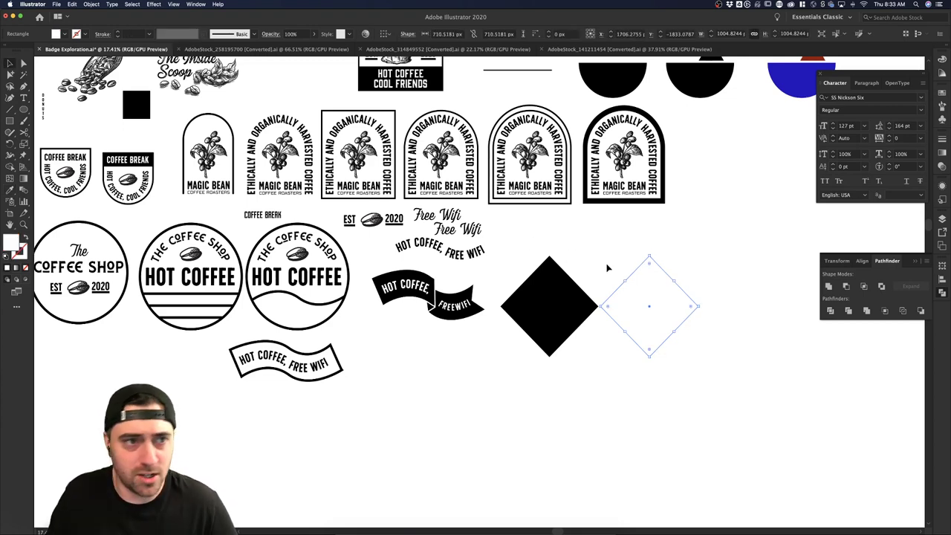
pyautogui.hotkey('shift', 'x')
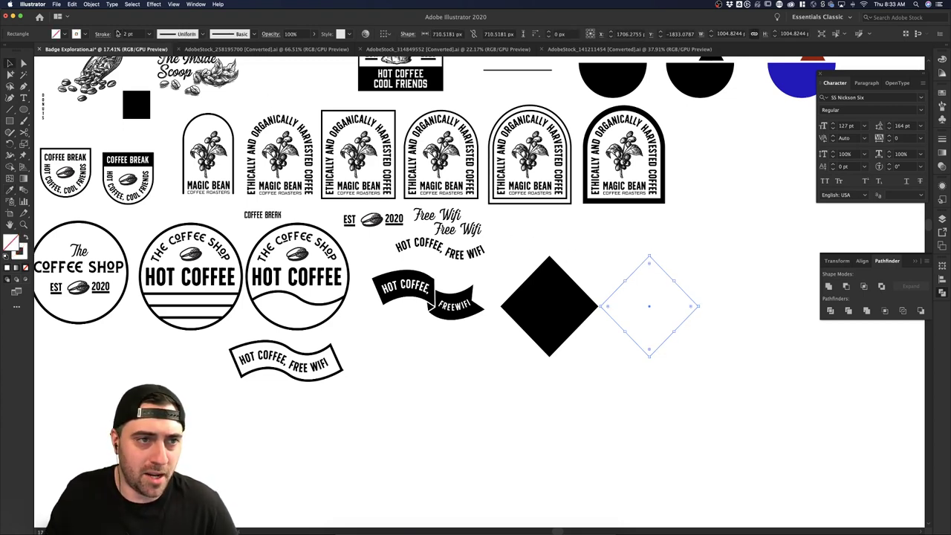
# - Set the white diamond outline's stroke weight to 15 pt and deselect it
pyautogui.click(117, 31)
pyautogui.click(117, 31)
pyautogui.click(116, 31)
pyautogui.click(117, 31)
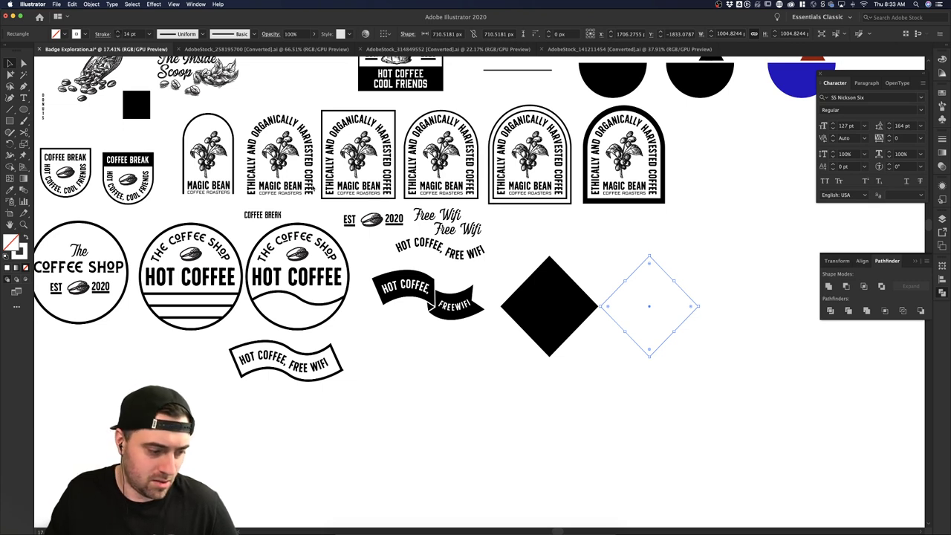
pyautogui.click(501, 419)
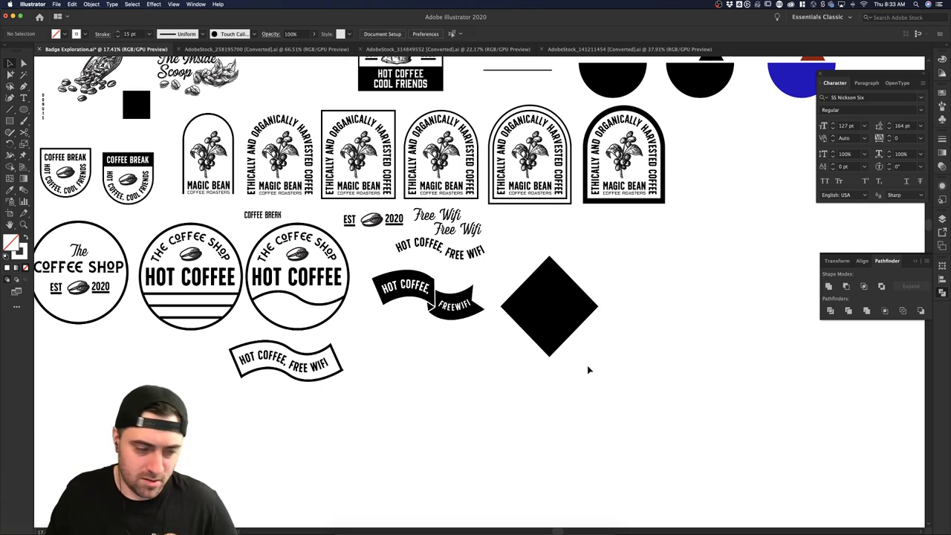
# - Move the white diamond outline onto the black diamond and scale it down to about 624 px per side
pyautogui.moveTo(632, 300); pyautogui.dragTo(616, 344)
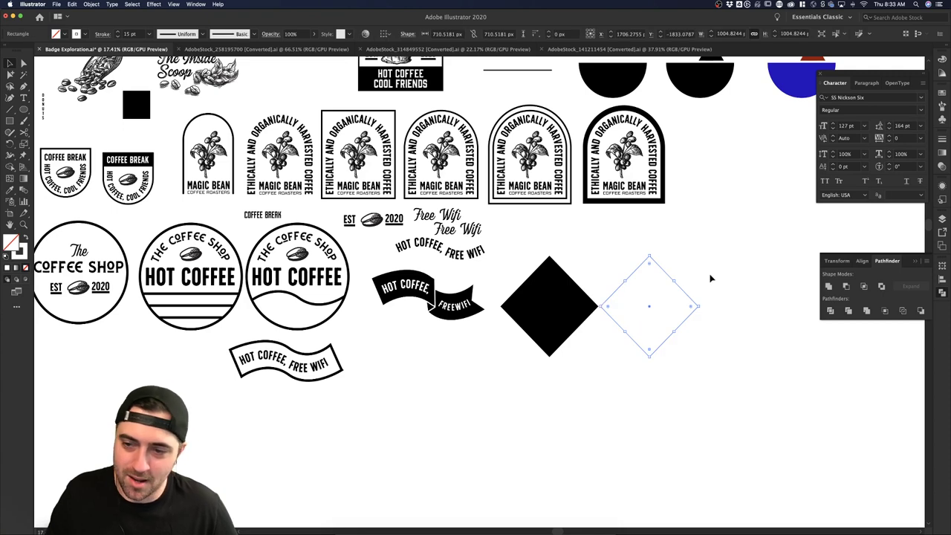
pyautogui.moveTo(691, 300); pyautogui.dragTo(593, 303)
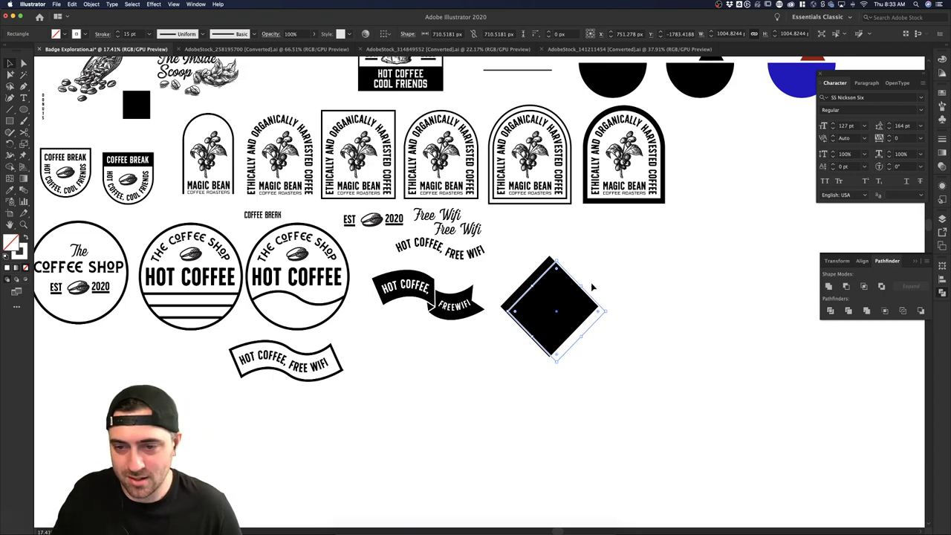
pyautogui.moveTo(604, 308)
pyautogui.mouseDown()
pyautogui.moveTo(588, 302)
pyautogui.moveTo(598, 307)
pyautogui.mouseUp()
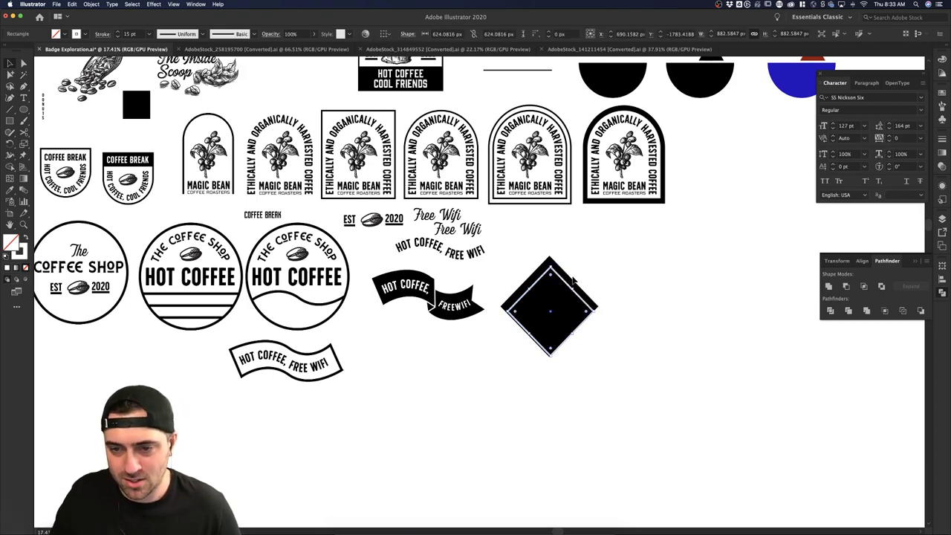
# - Center the white outline and the black diamond on each other horizontally and vertically, and deselect them
pyautogui.keyDown('shift'); pyautogui.click(572, 280); pyautogui.keyUp('shift')
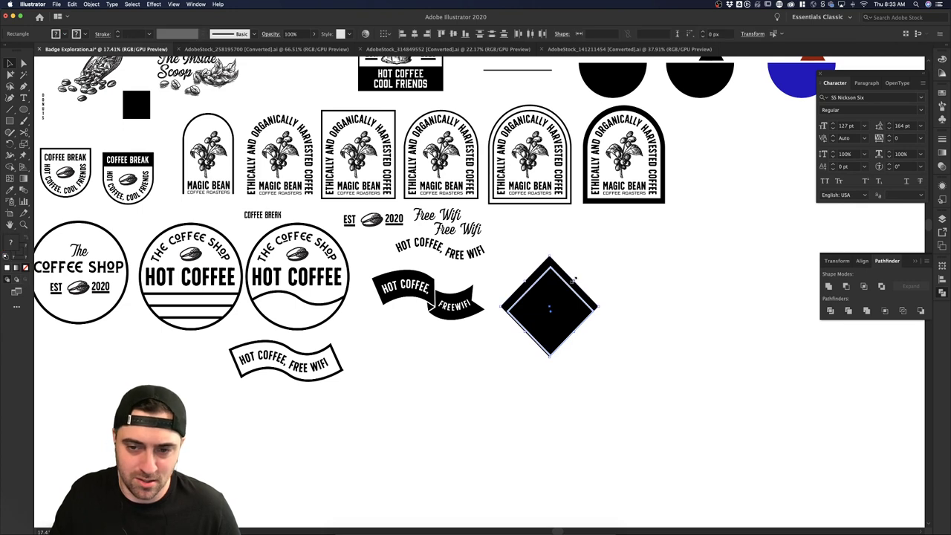
pyautogui.click(415, 33)
pyautogui.click(453, 34)
pyautogui.click(669, 305)
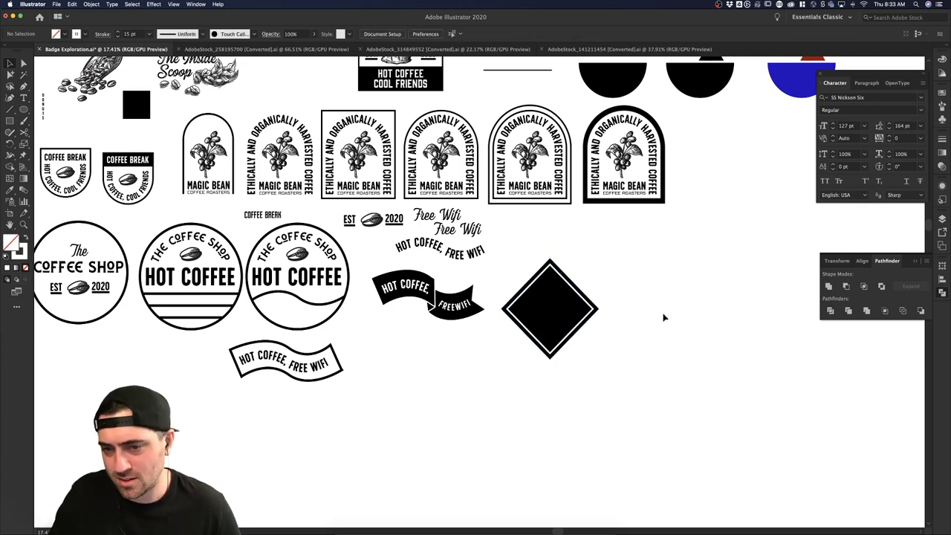
pyautogui.click(588, 307)
pyautogui.scroll(5, 588, 307)
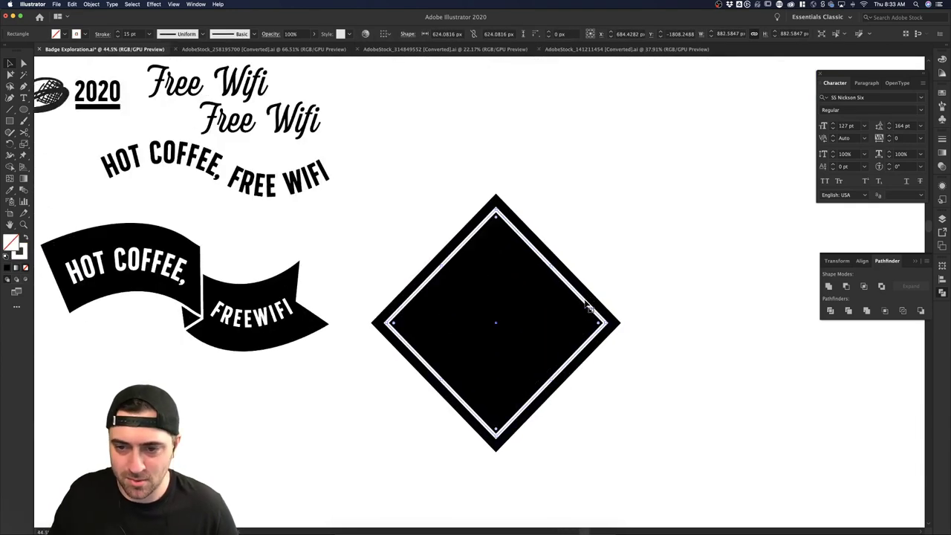
pyautogui.moveTo(588, 307); pyautogui.dragTo(775, 306)
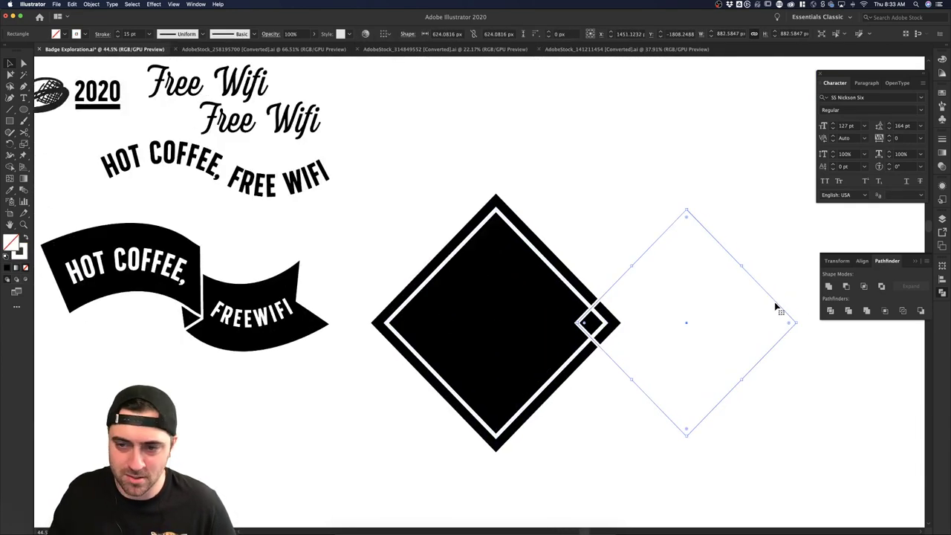
pyautogui.moveTo(768, 261); pyautogui.dragTo(685, 337)
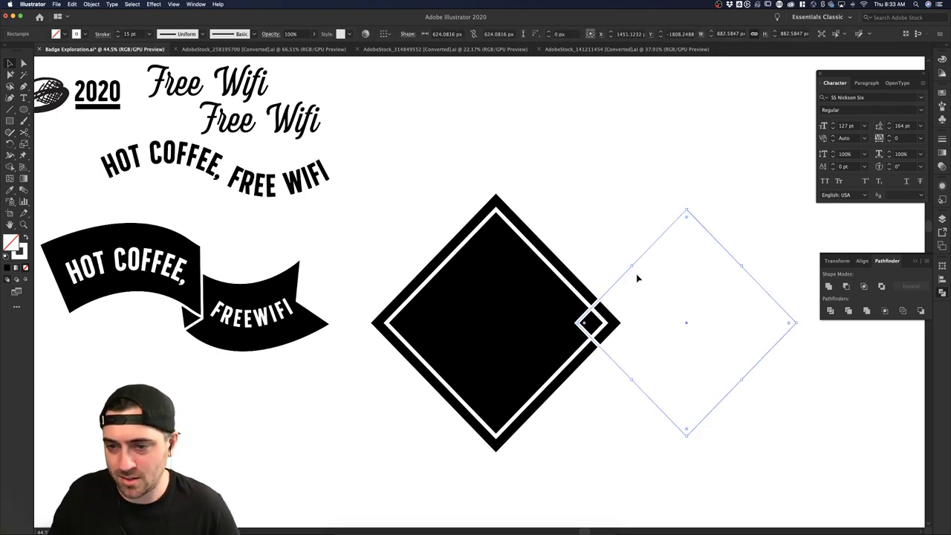
pyautogui.press('Delete')
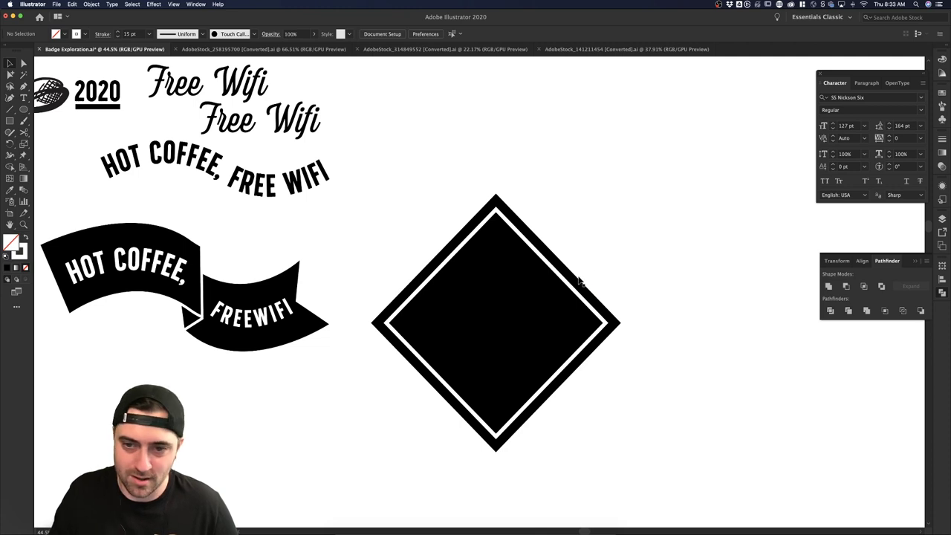
pyautogui.rightClick(572, 285)
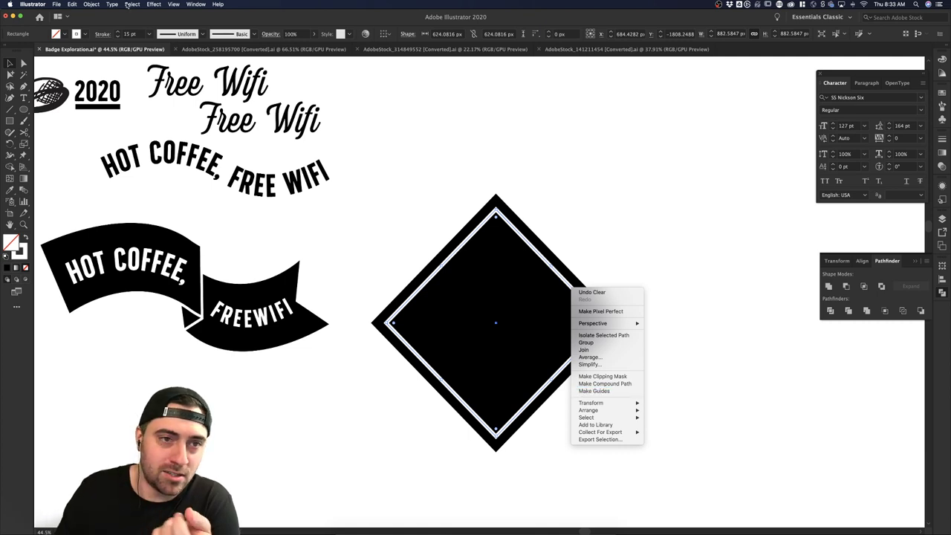
pyautogui.click(554, 187)
pyautogui.click(579, 204)
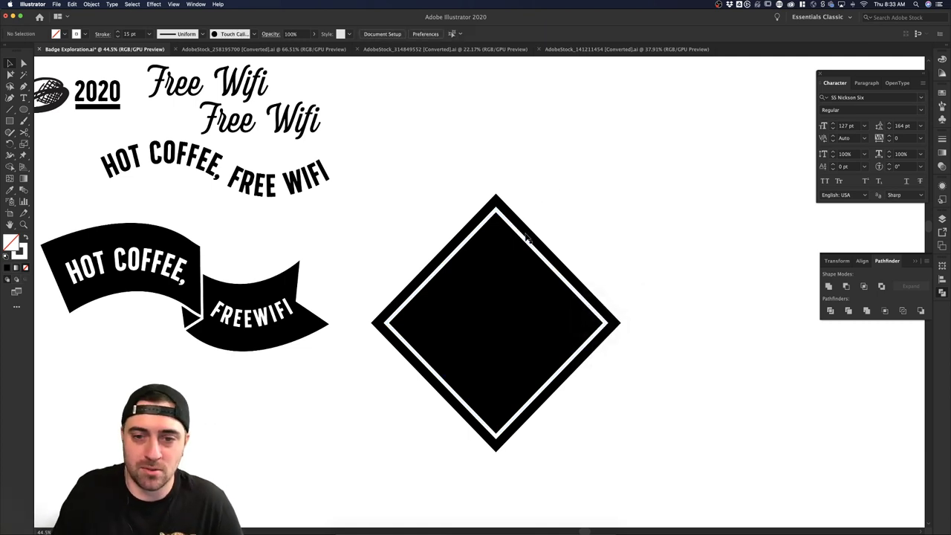
# - Convert the inner white diamond's stroke to a filled shape with Outline Stroke and deselect it
pyautogui.click(521, 235)
pyautogui.click(90, 4)
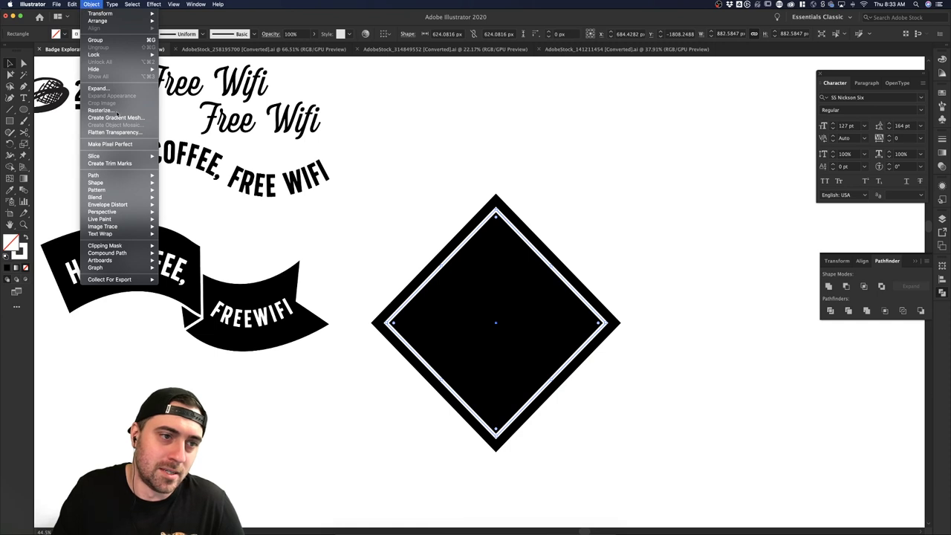
pyautogui.moveTo(112, 175)
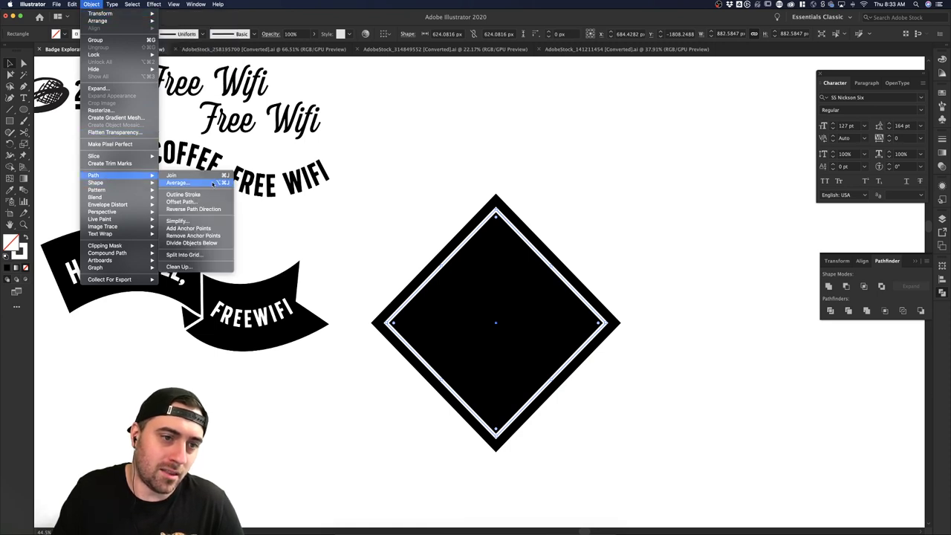
pyautogui.click(204, 195)
pyautogui.press('shift+super+a')
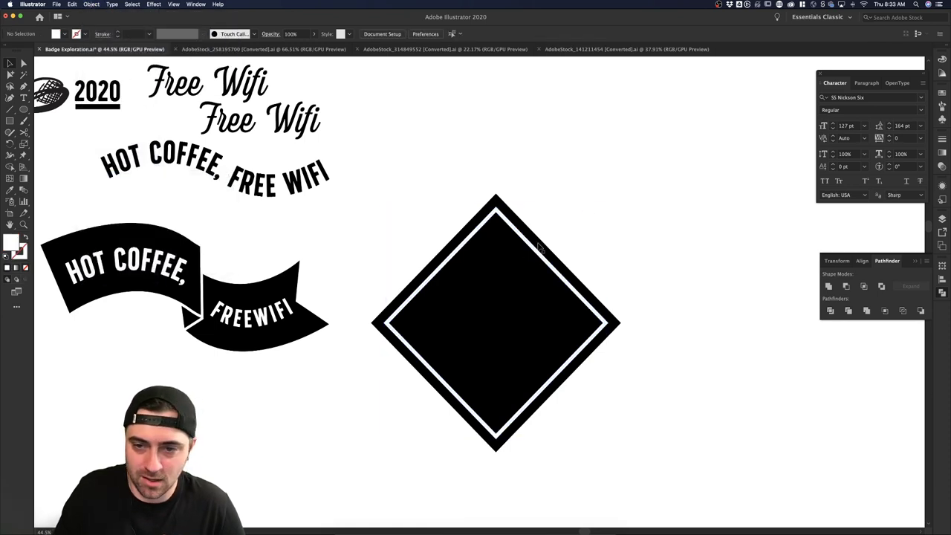
pyautogui.moveTo(560, 248); pyautogui.dragTo(562, 249)
pyautogui.press('super+z')
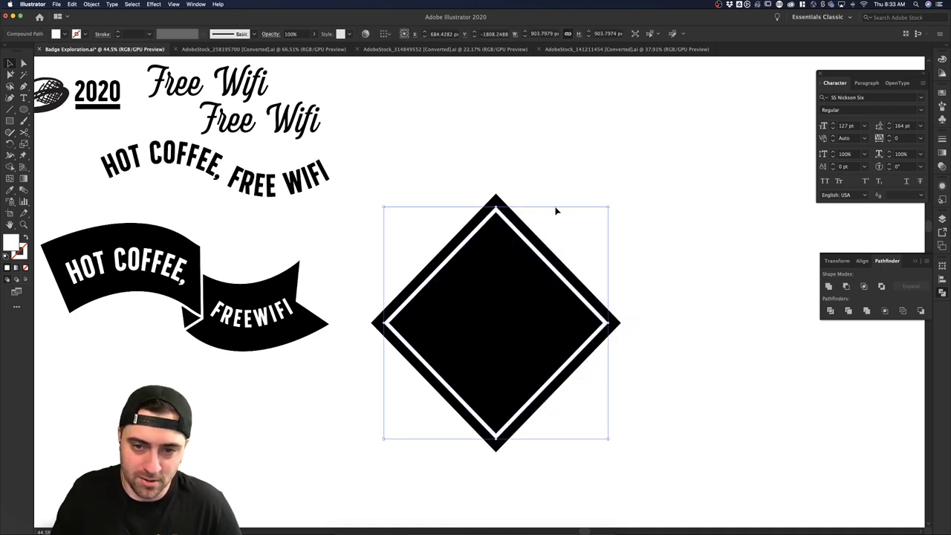
pyautogui.click(582, 222)
pyautogui.click(543, 244)
pyautogui.click(524, 255)
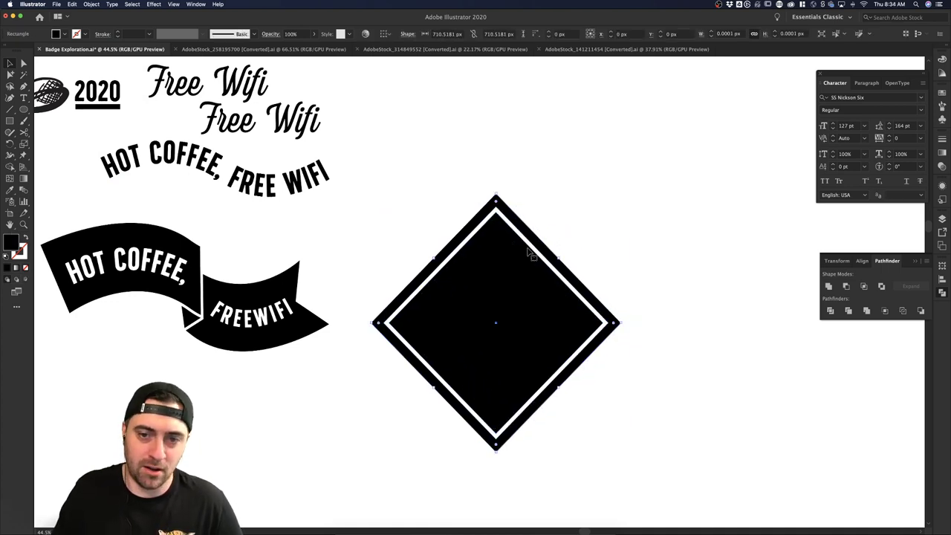
pyautogui.keyDown('shift'); pyautogui.click(543, 239); pyautogui.keyUp('shift')
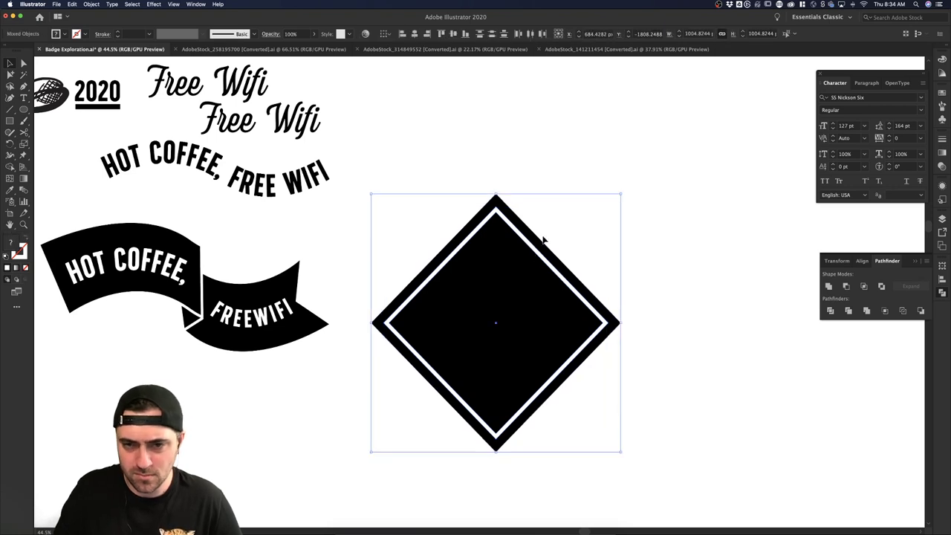
pyautogui.click(539, 230)
pyautogui.click(524, 240)
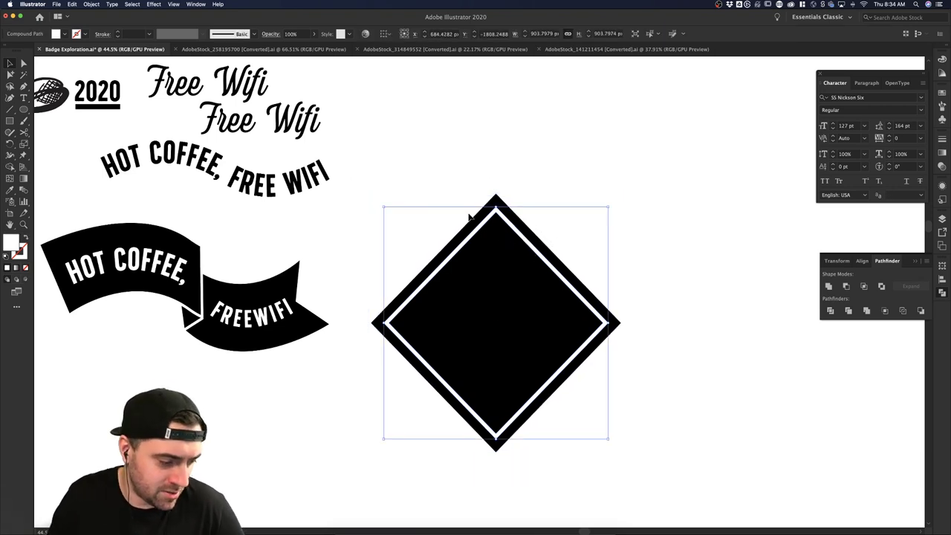
pyautogui.click(446, 214)
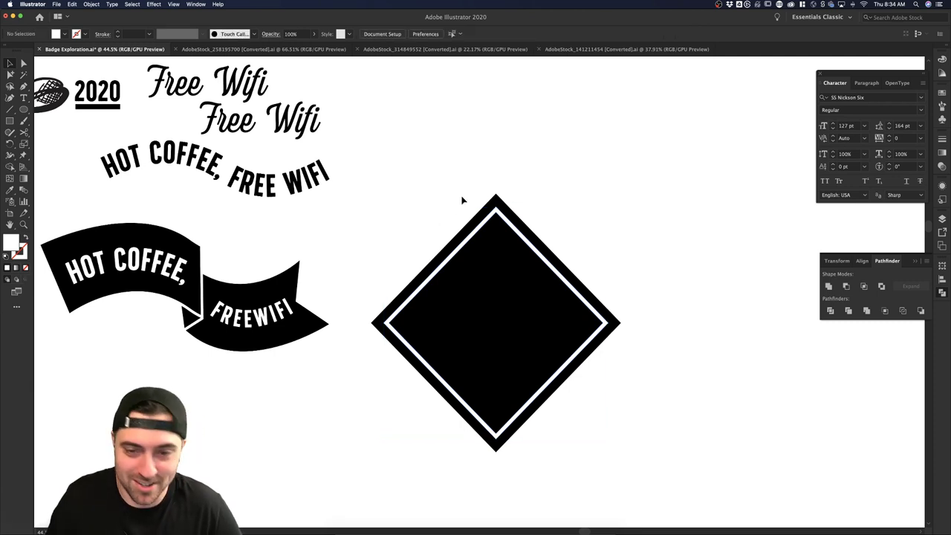
# - Copy the HOT COFFEE lettering from the round wavy badge onto the middle of the black diamond
pyautogui.scroll(-4, 475, 194)
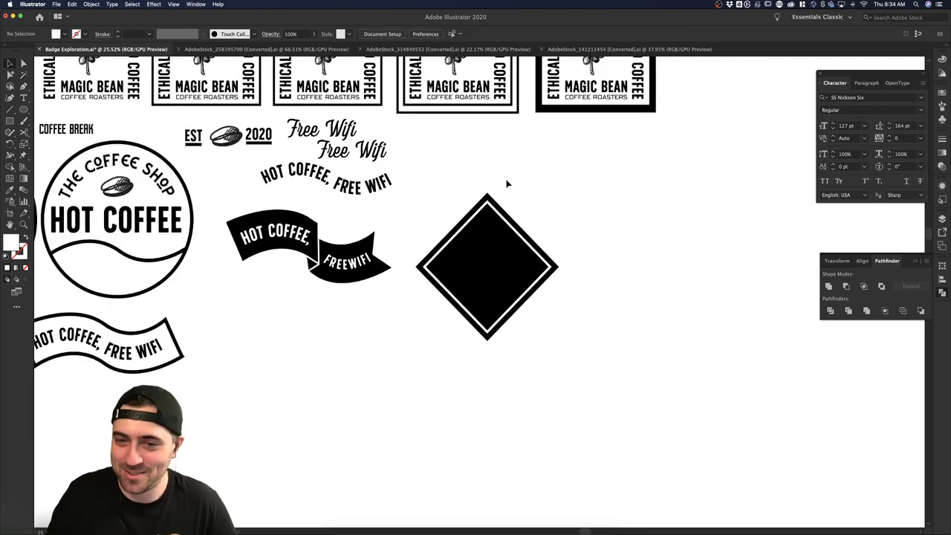
pyautogui.click(495, 214)
pyautogui.click(562, 209)
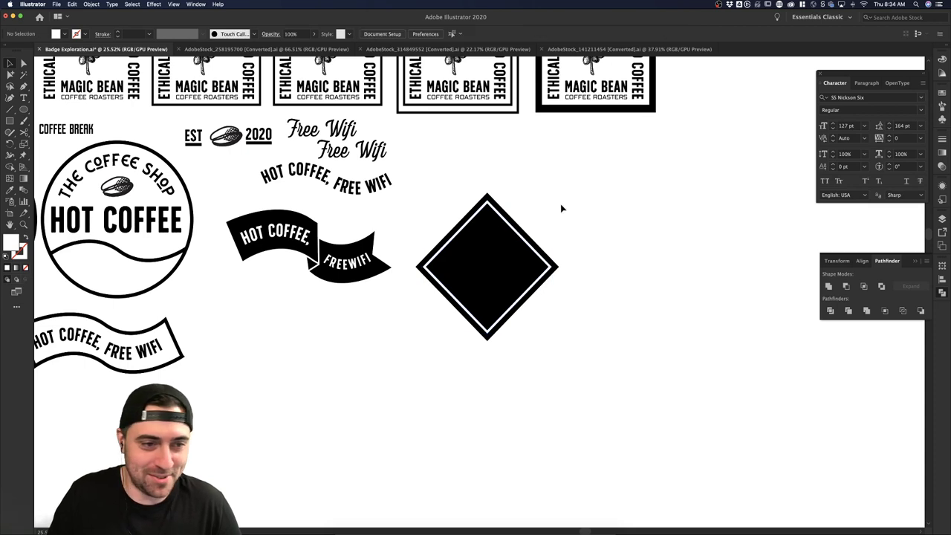
pyautogui.moveTo(123, 235); pyautogui.dragTo(504, 279)
pyautogui.moveTo(563, 253); pyautogui.dragTo(540, 256)
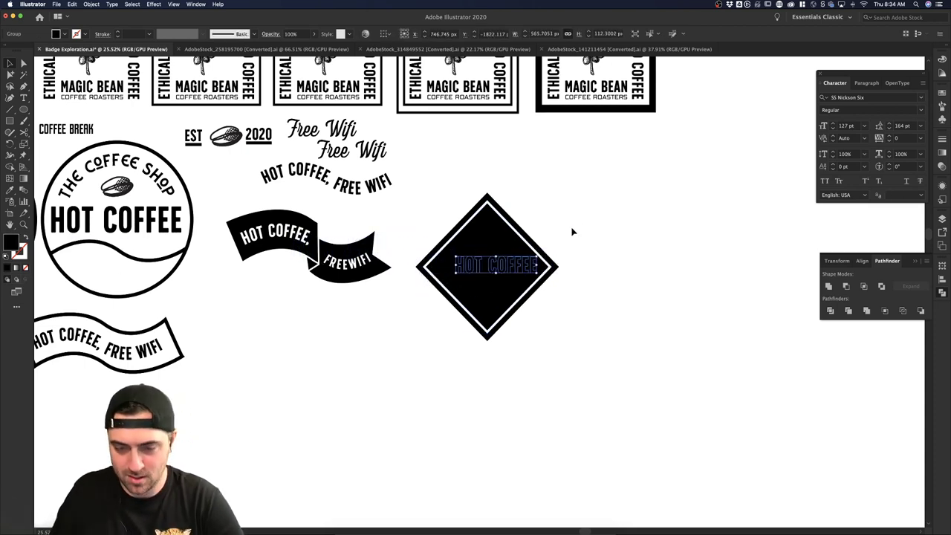
# - Recolor the HOT COFFEE lettering on the diamond white by sampling, and deselect it
pyautogui.press('i')
pyautogui.click(558, 243)
pyautogui.press('v')
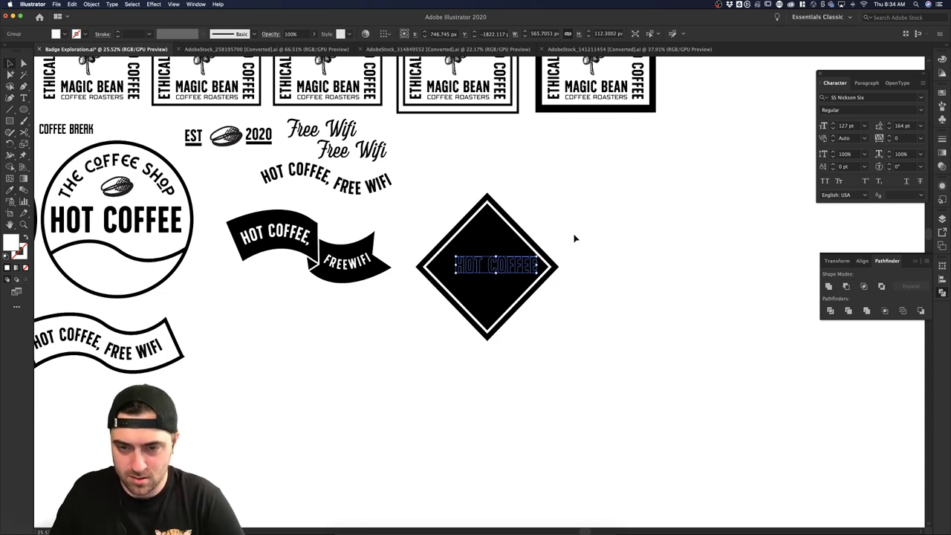
pyautogui.press('super+z')
pyautogui.click(480, 267)
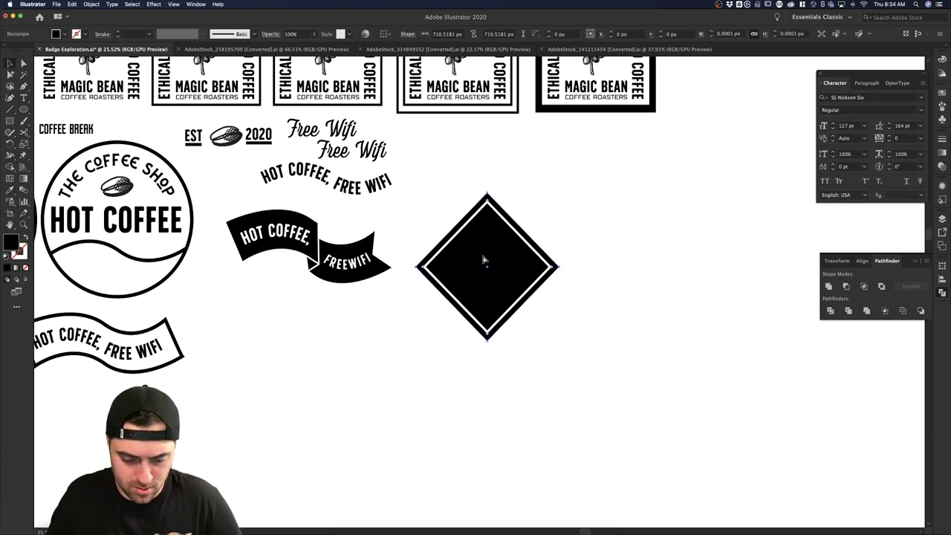
pyautogui.press('super+shift+z')
pyautogui.click(610, 246)
# - Center the white HOT COFFEE lettering horizontally on the black diamond and deselect both
pyautogui.click(518, 266)
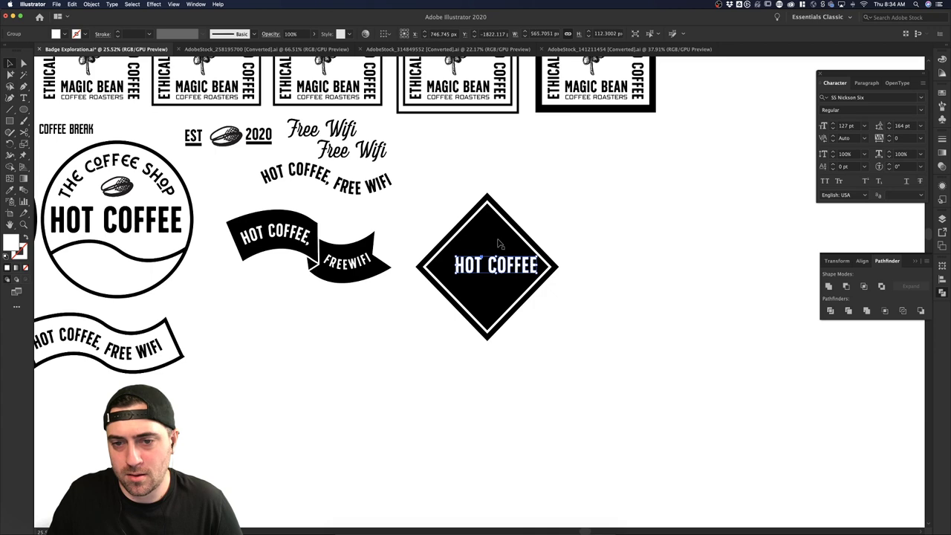
pyautogui.keyDown('shift'); pyautogui.click(498, 241); pyautogui.keyUp('shift')
pyautogui.click(414, 33)
pyautogui.click(654, 209)
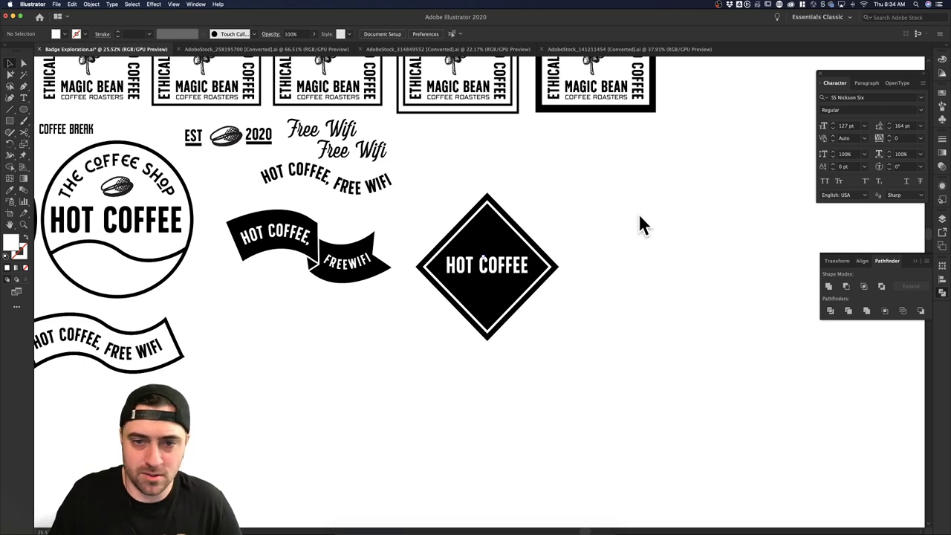
# - Duplicate the solid black diamond into the empty area to its right, rotate the copy 45° into an upright square, and deselect it
pyautogui.moveTo(545, 255); pyautogui.dragTo(741, 202)
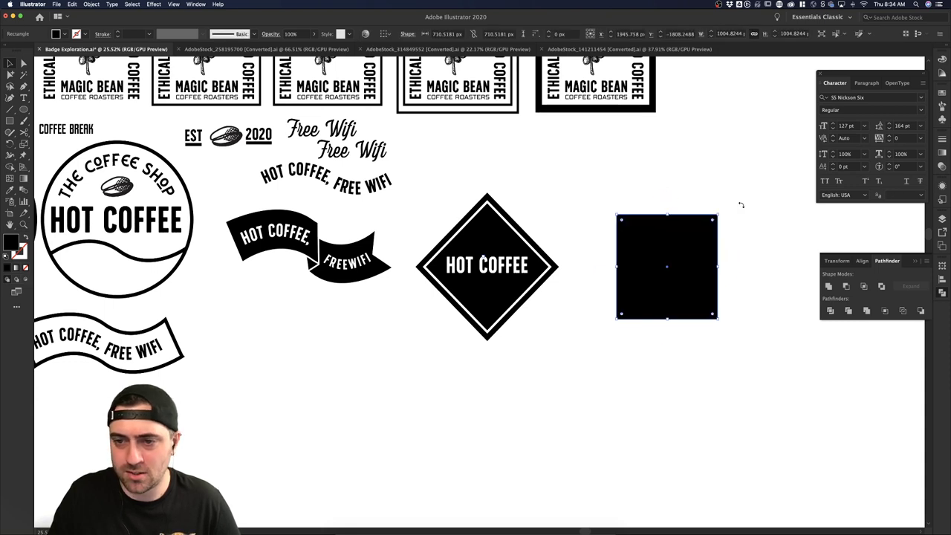
pyautogui.click(741, 202)
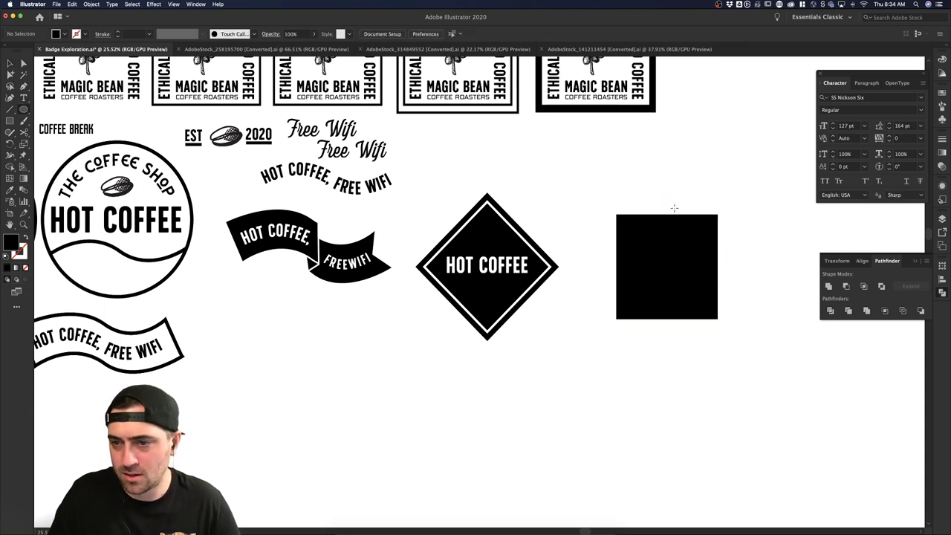
# - Draw a black circle about 472 px in diameter overlapping the upper edge of the upright black square
pyautogui.moveTo(644, 197); pyautogui.dragTo(712, 249)
pyautogui.press('c')
pyautogui.click(691, 235)
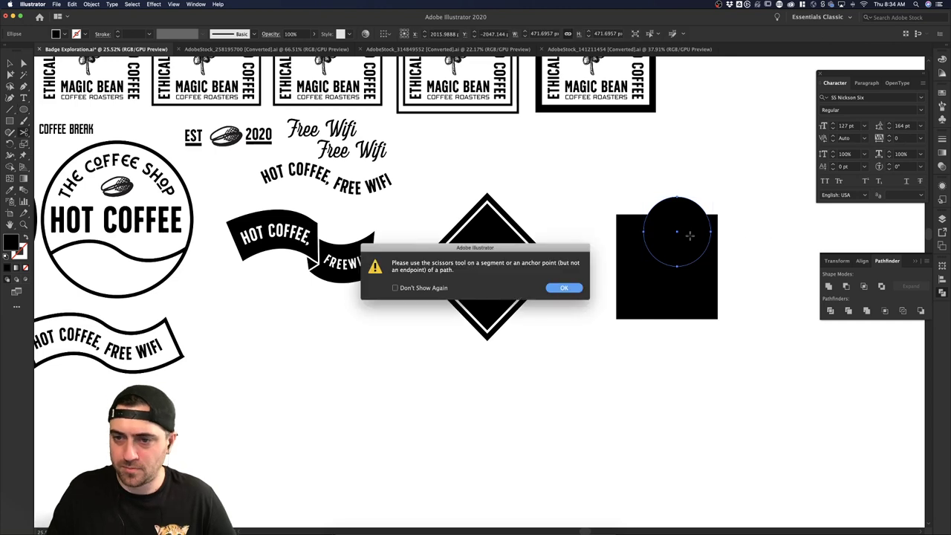
pyautogui.click(559, 287)
pyautogui.press('v')
pyautogui.click(581, 306)
pyautogui.moveTo(682, 205); pyautogui.dragTo(645, 211)
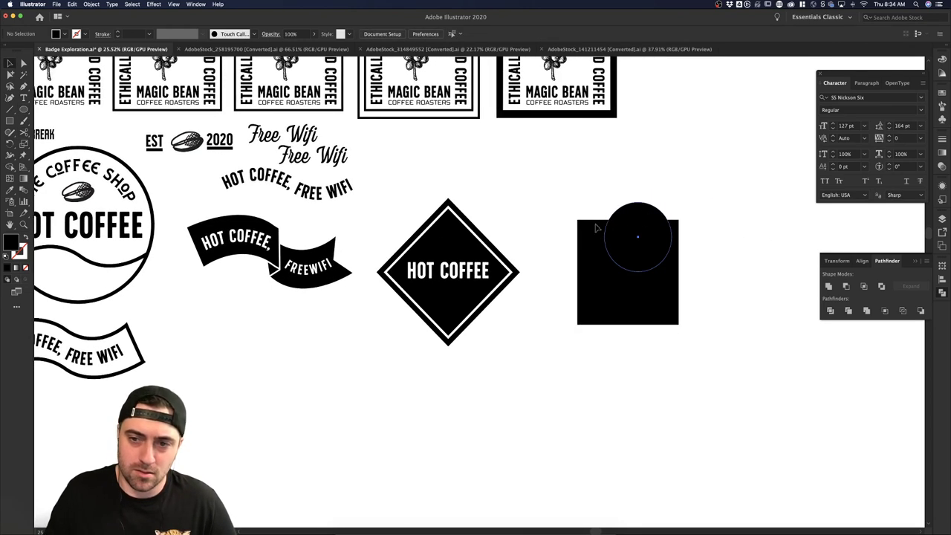
# - Center the circle horizontally on the black square, and undo the vertical centering tried on the two shapes
pyautogui.press('super+z')
pyautogui.press('super+z')
pyautogui.press('super+shift+z')
pyautogui.press('super+shift+z')
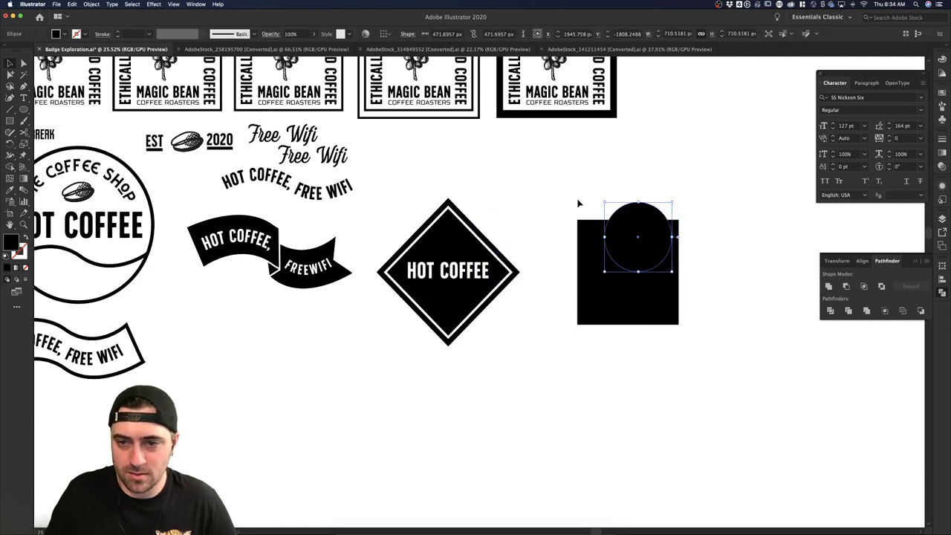
pyautogui.click(585, 205)
pyautogui.click(627, 226)
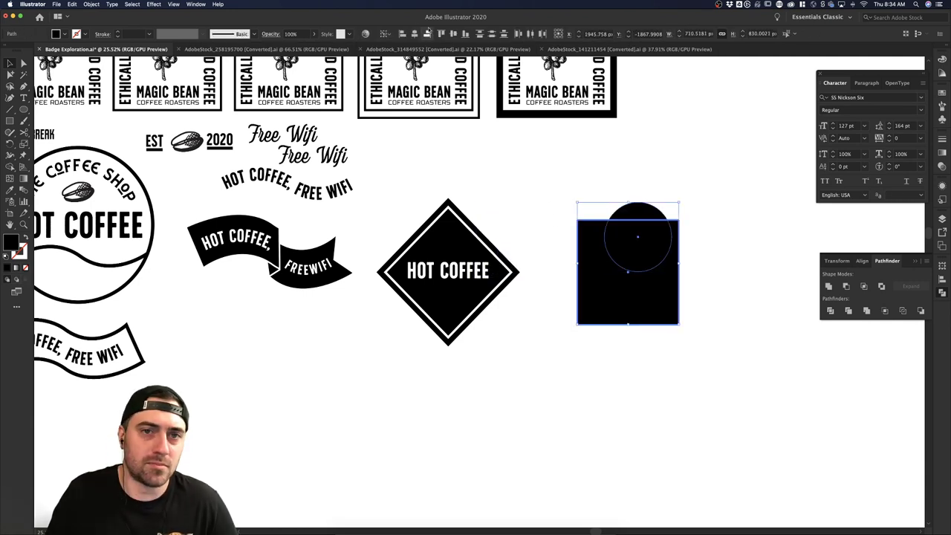
pyautogui.click(453, 34)
pyautogui.press('super+shift+a')
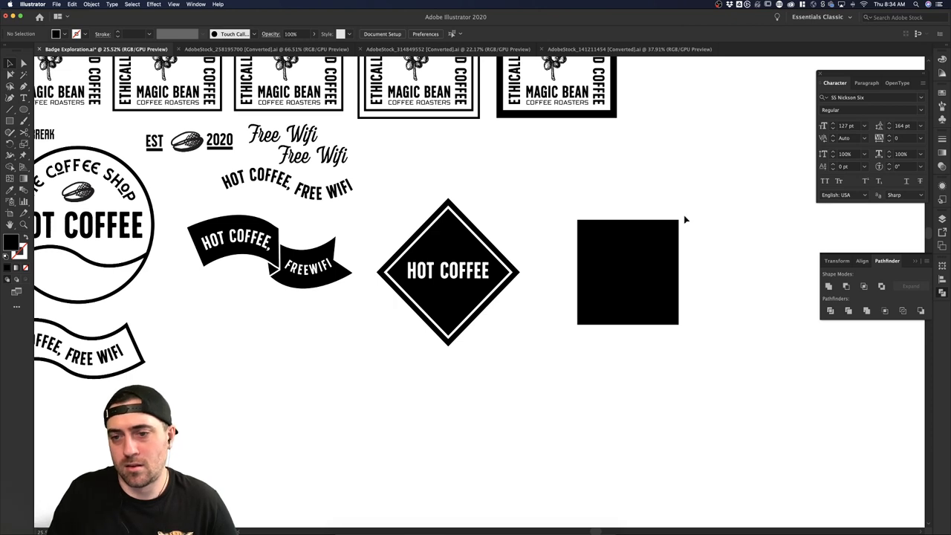
pyautogui.press('super+z')
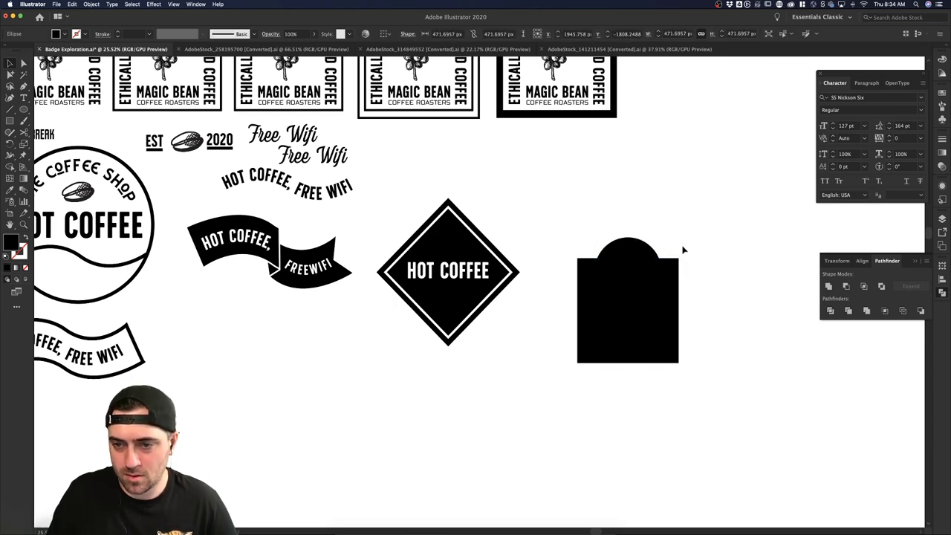
# - Enlarge the circle proportionally from its center to about 520 px in diameter and deselect it
pyautogui.moveTo(661, 238); pyautogui.dragTo(638, 238)
pyautogui.click(698, 231)
pyautogui.click(694, 242)
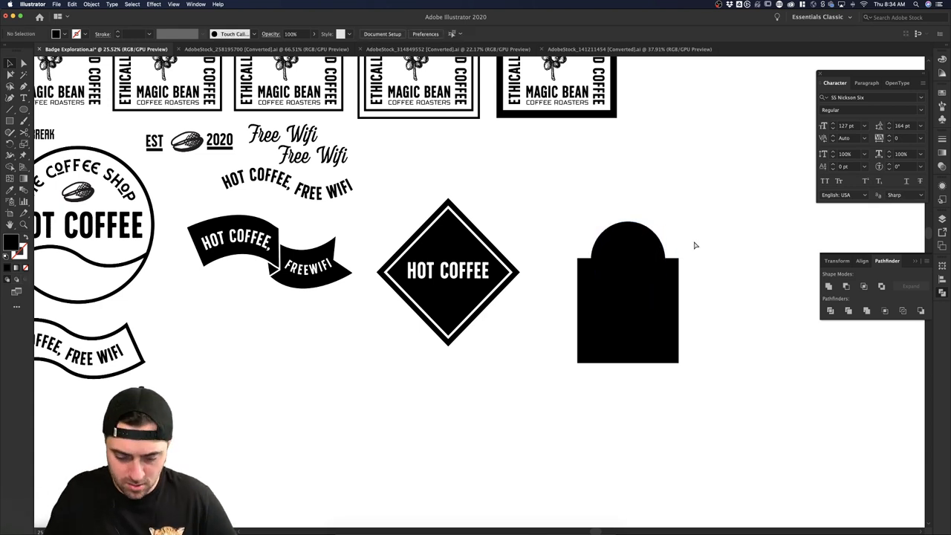
# - Switch to outline view and move the circle up so its center sits on the square's upper edge
pyautogui.press('super+y')
pyautogui.scroll(3, 570, 249)
pyautogui.hscroll(2, 594, 242)
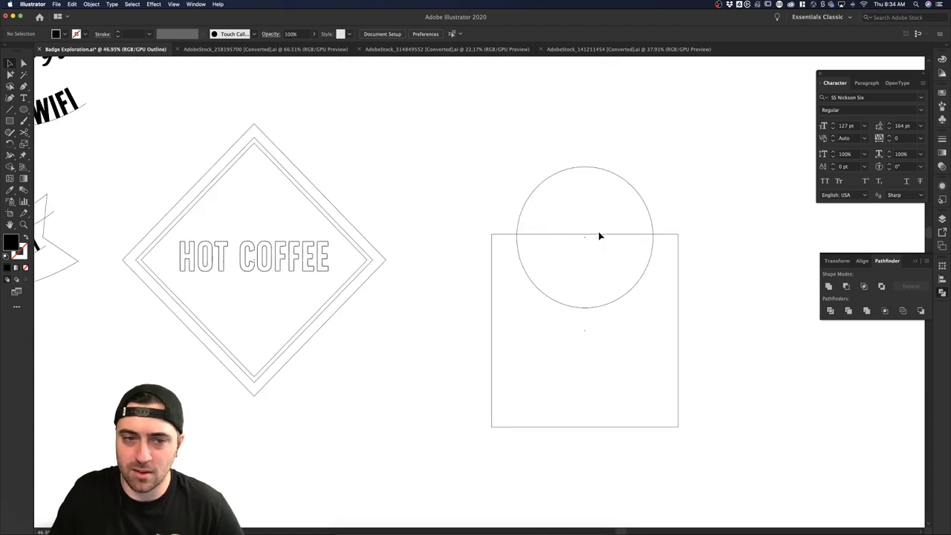
pyautogui.hscroll(1, 599, 236)
pyautogui.click(609, 172)
pyautogui.moveTo(613, 176); pyautogui.dragTo(613, 174)
pyautogui.press('Up')
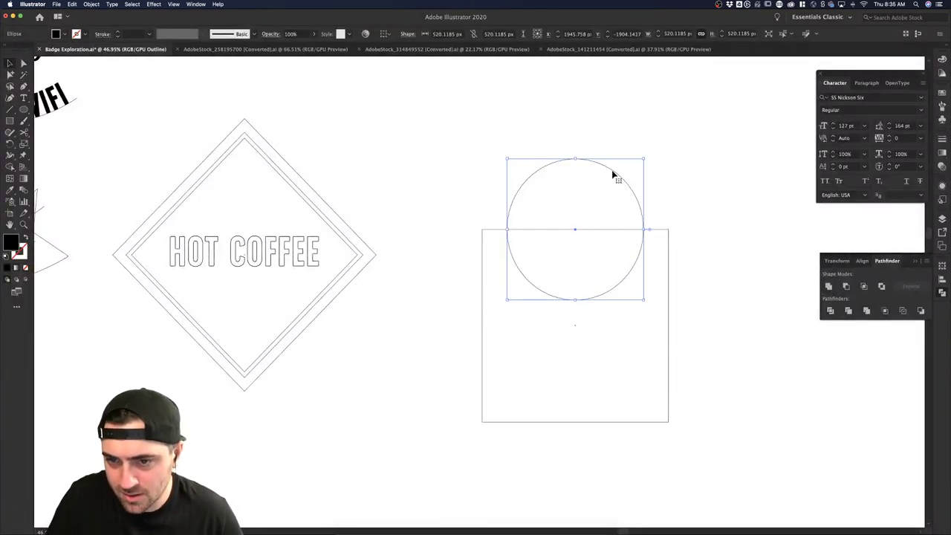
pyautogui.click(656, 221)
pyautogui.click(643, 211)
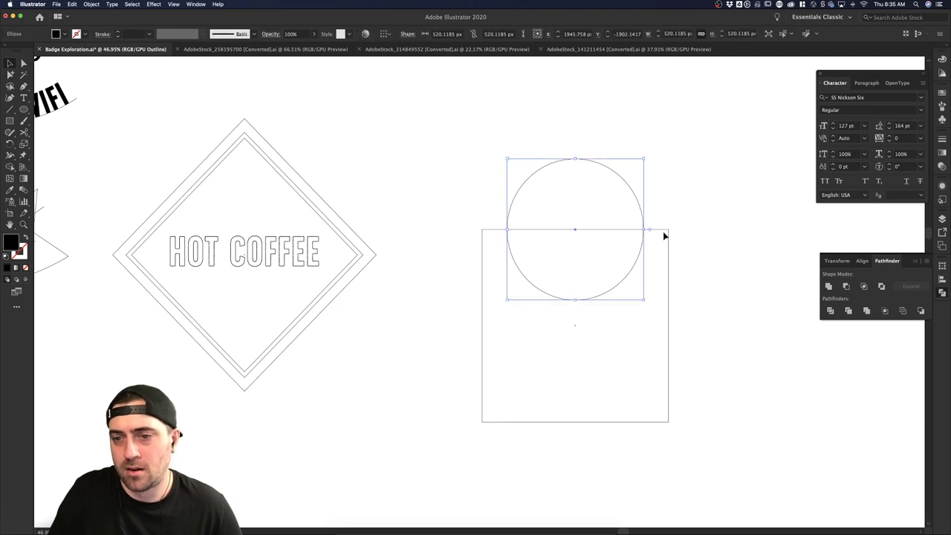
pyautogui.keyDown('shift'); pyautogui.click(661, 230); pyautogui.keyUp('shift')
pyautogui.click(671, 174)
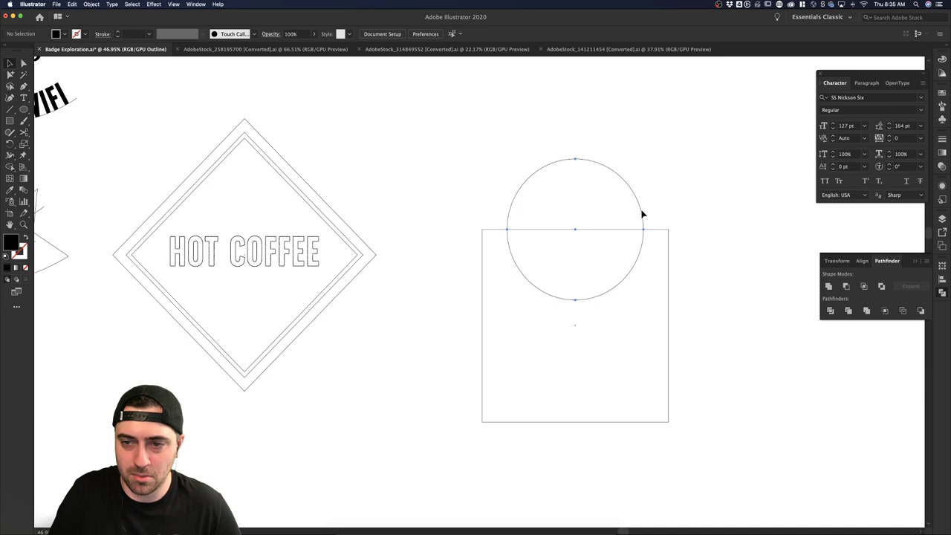
# - Duplicate the circle onto the square's lower edge, and copy both circles rotated 90° onto its side edges
pyautogui.keyDown('alt'); pyautogui.moveTo(643, 215); pyautogui.dragTo(637, 406); pyautogui.keyUp('alt')
pyautogui.click(657, 396)
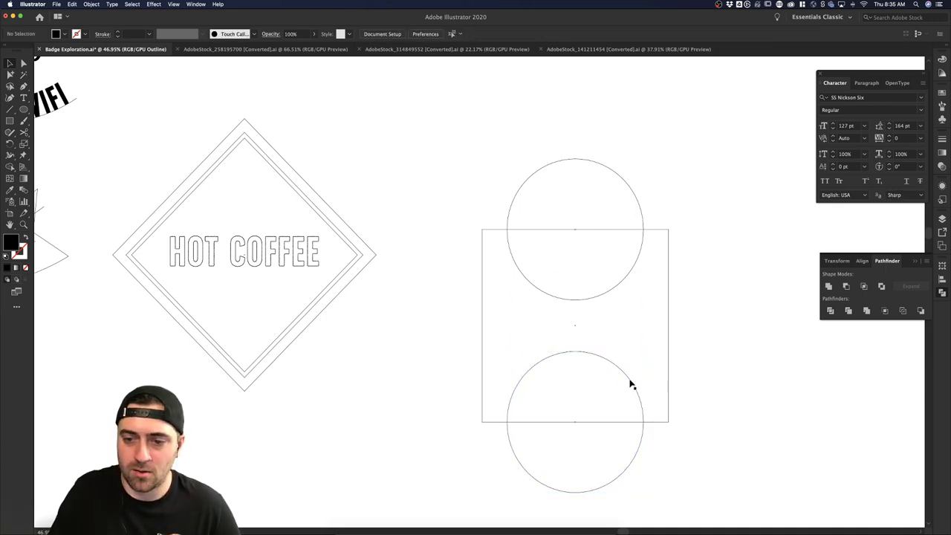
pyautogui.click(630, 384)
pyautogui.keyDown('shift'); pyautogui.click(607, 296); pyautogui.keyUp('shift')
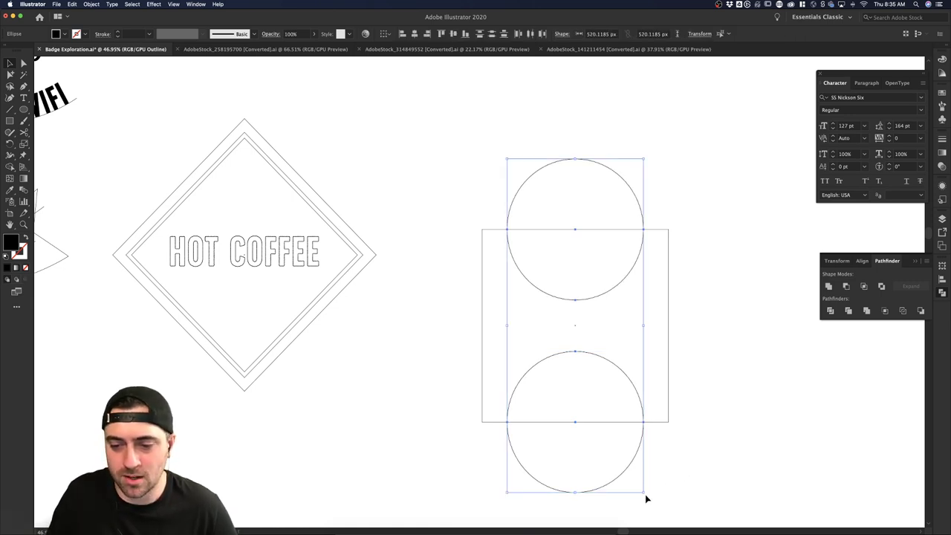
pyautogui.moveTo(646, 494); pyautogui.dragTo(905, 253)
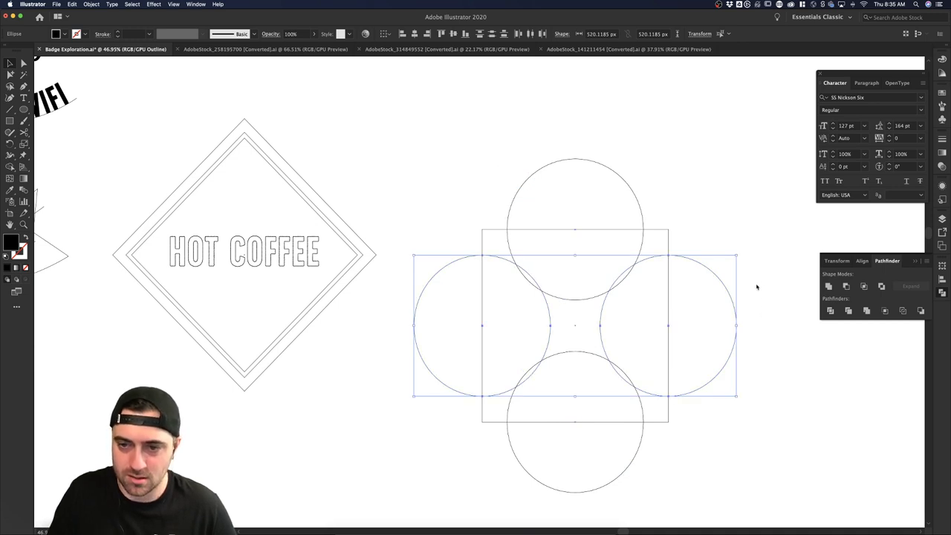
pyautogui.click(734, 206)
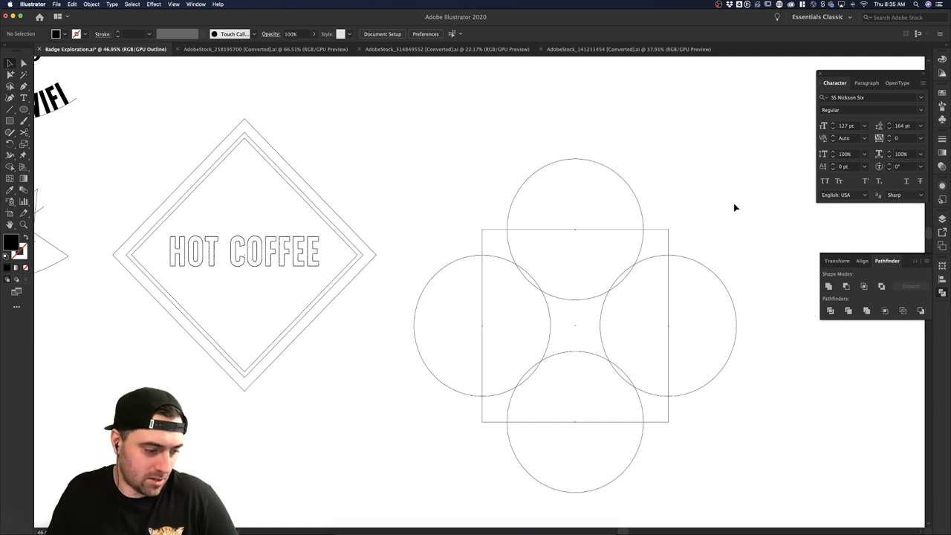
# - Return to preview mode and unite the four circles and the square into one solid shape
pyautogui.press('super+y')
pyautogui.scroll(-5, 734, 207)
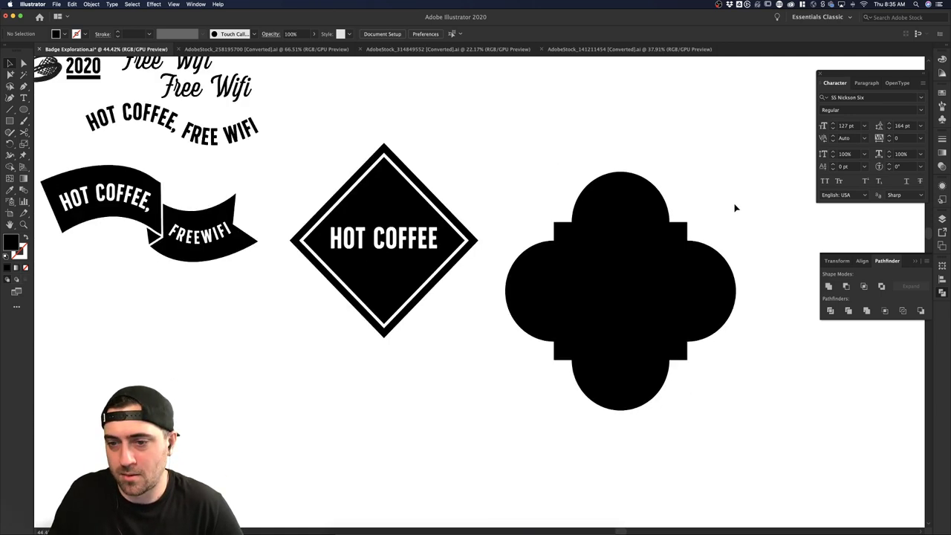
pyautogui.click(483, 272)
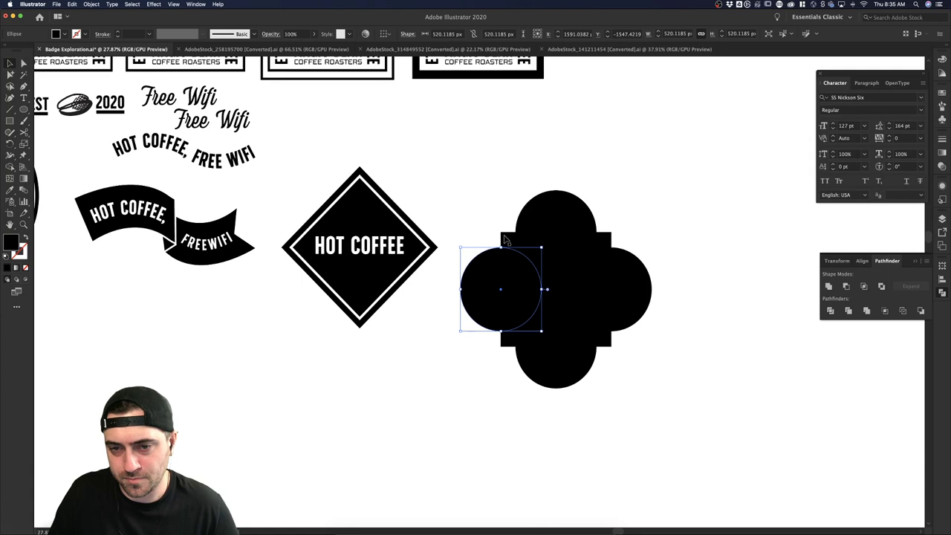
pyautogui.click(507, 246)
pyautogui.click(484, 182)
pyautogui.moveTo(484, 182); pyautogui.dragTo(648, 396)
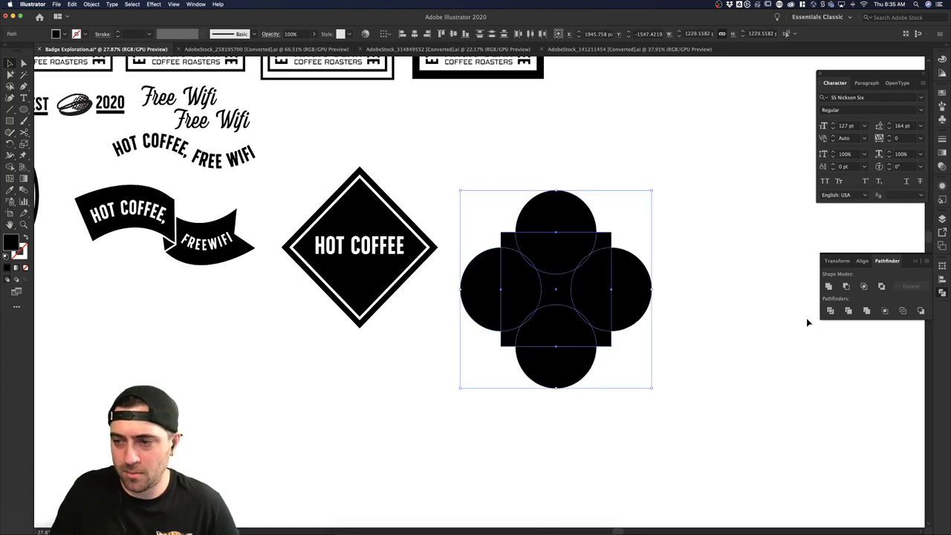
pyautogui.click(829, 287)
pyautogui.click(748, 277)
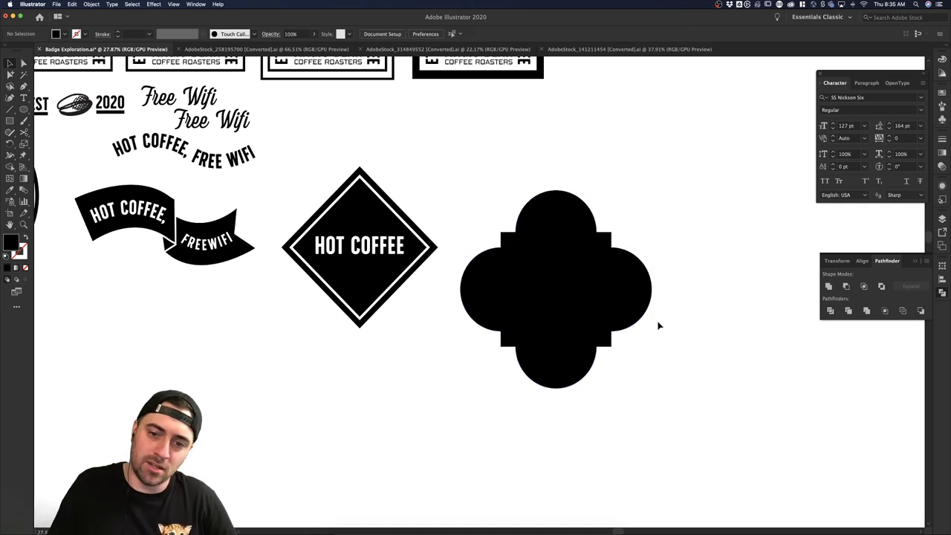
# - Try placing a smaller white copy of the four-lobed shape, about 1023 px wide, inside the black one
pyautogui.click(594, 312)
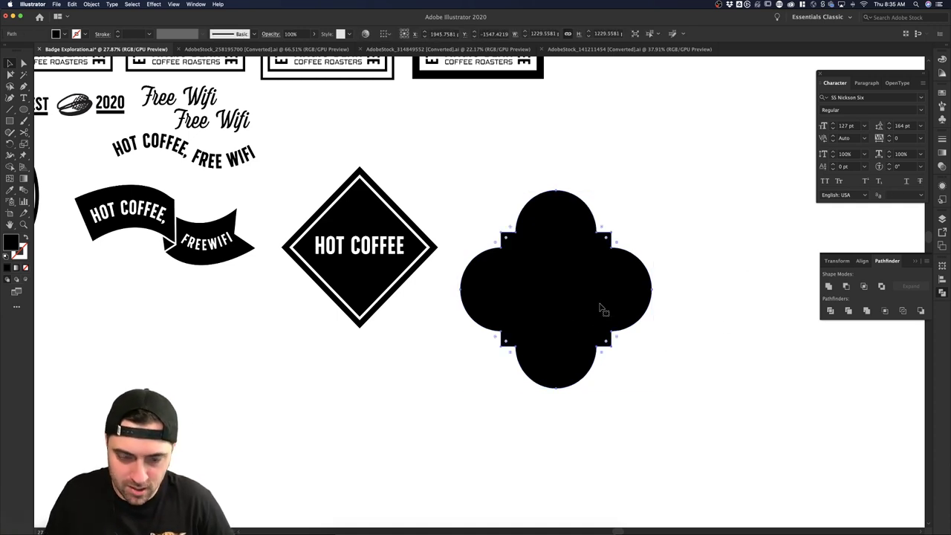
pyautogui.press('v')
pyautogui.moveTo(651, 193); pyautogui.dragTo(637, 201)
pyautogui.press('i')
pyautogui.click(683, 183)
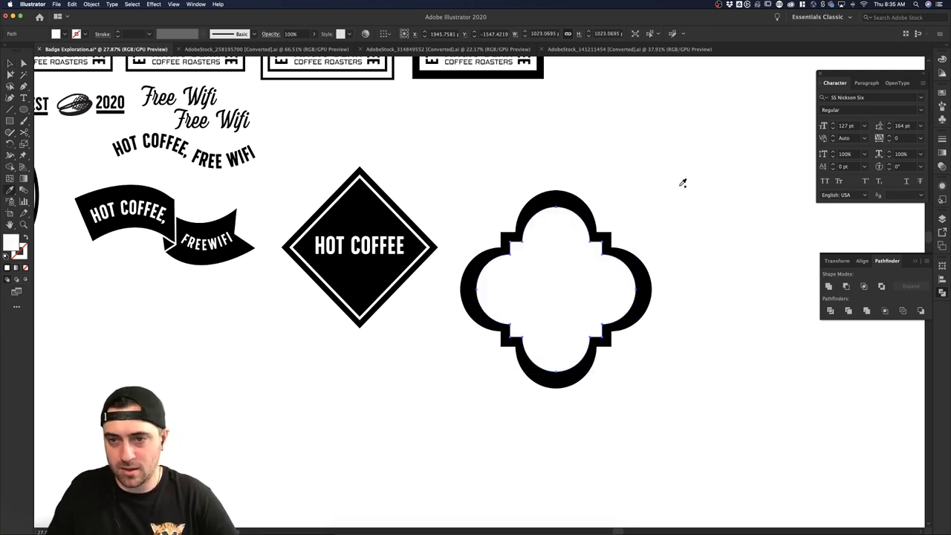
pyautogui.press('v')
pyautogui.click(616, 265)
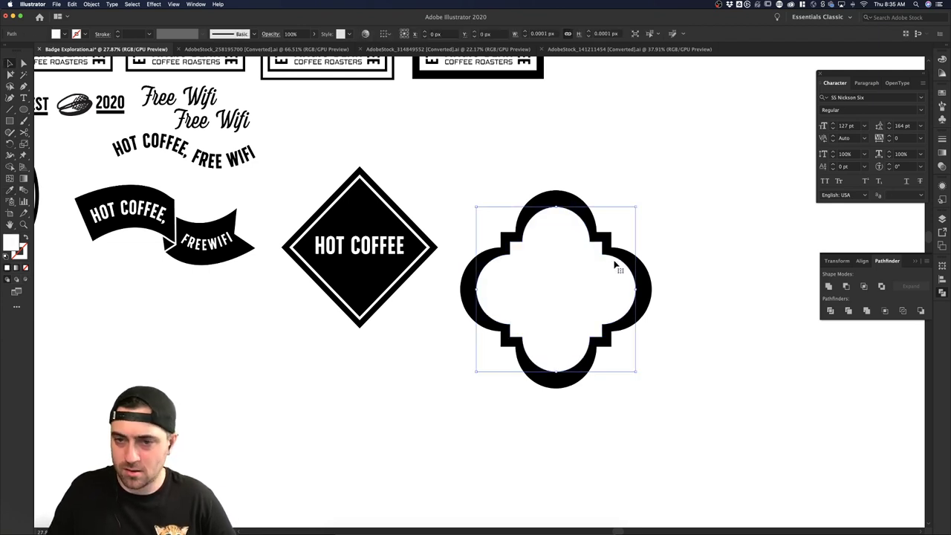
pyautogui.press('super+z')
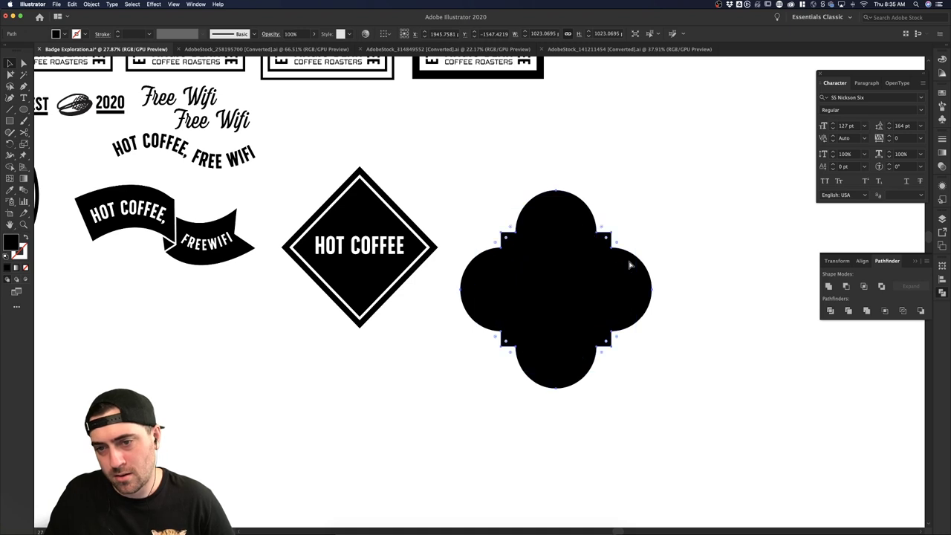
pyautogui.click(678, 252)
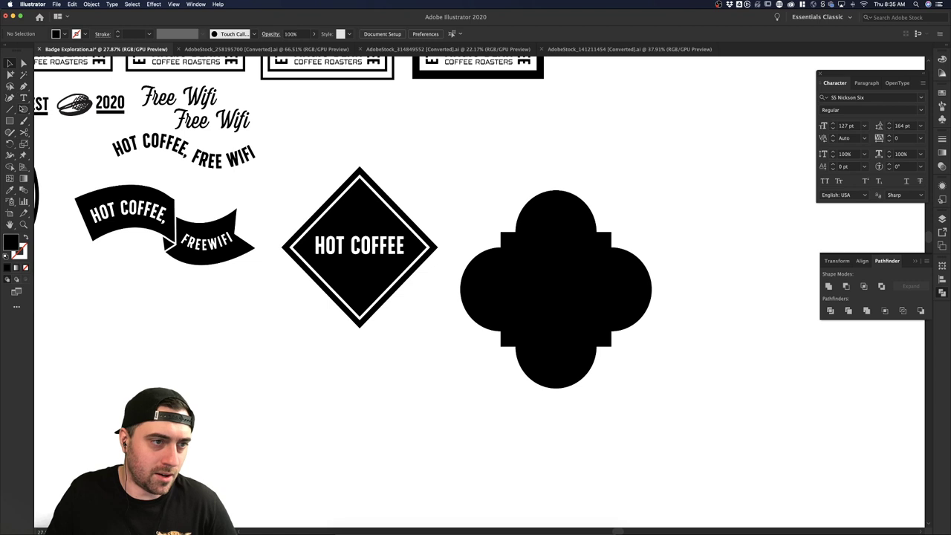
# - Draw a square about 637 px wide inside the four-lobed shape and fill it white by sampling the diamond's line
pyautogui.moveTo(511, 240); pyautogui.dragTo(605, 341)
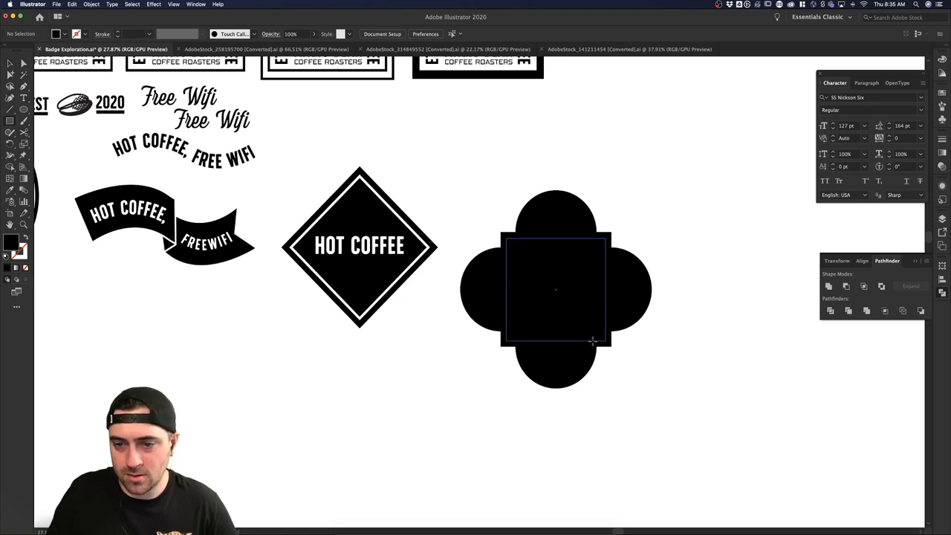
pyautogui.press('i')
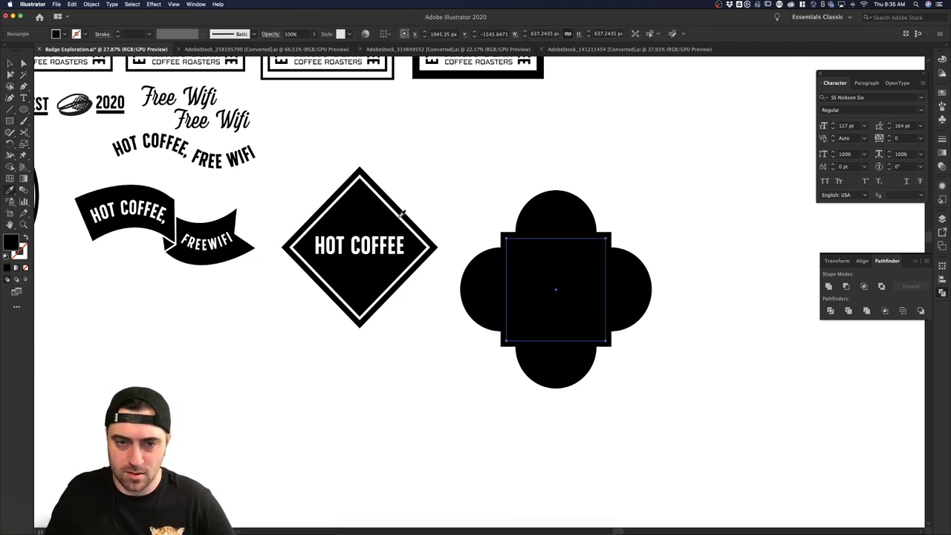
pyautogui.click(400, 217)
pyautogui.press('v')
pyautogui.press('shift+super+a')
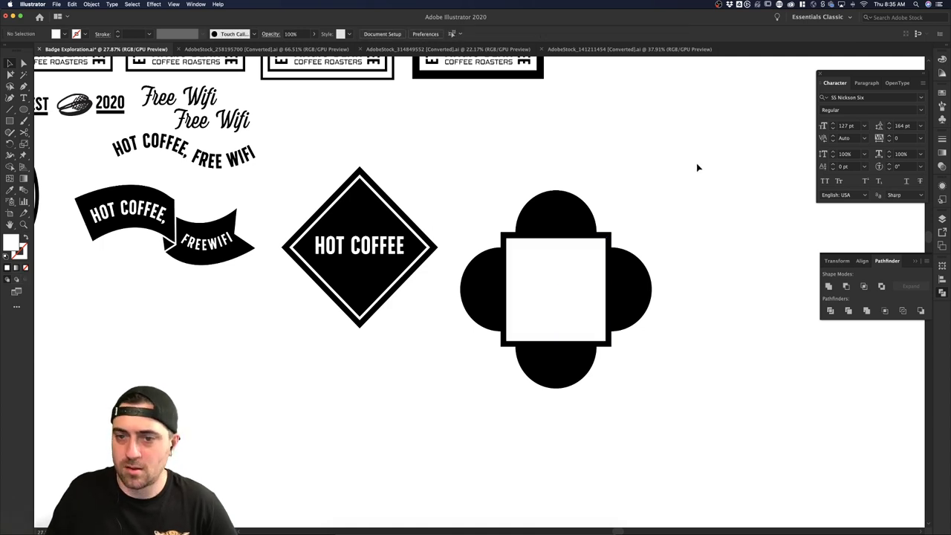
# - Try adding a copy of the black four-lobed shape rotated 45° behind the white square
pyautogui.scroll(-3, 695, 165)
pyautogui.click(659, 242)
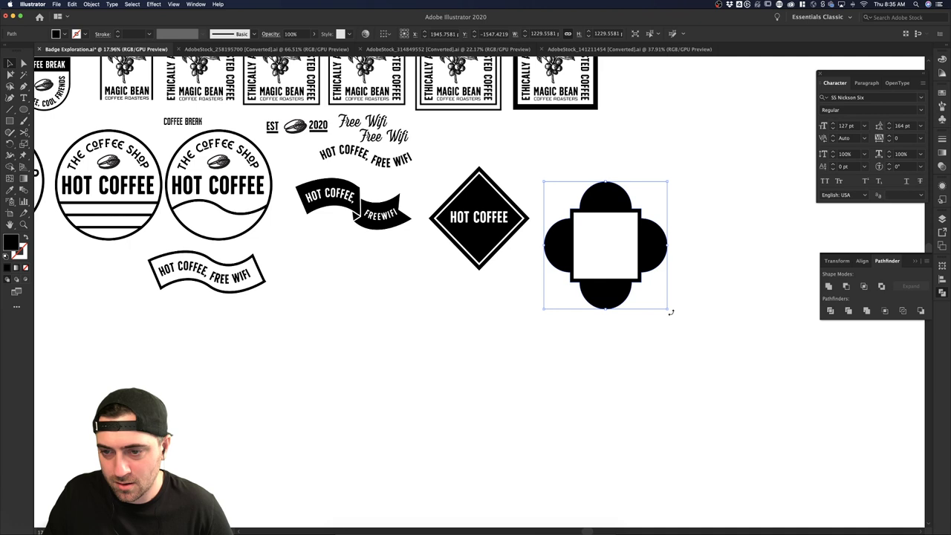
pyautogui.moveTo(671, 313); pyautogui.dragTo(679, 238)
pyautogui.click(714, 201)
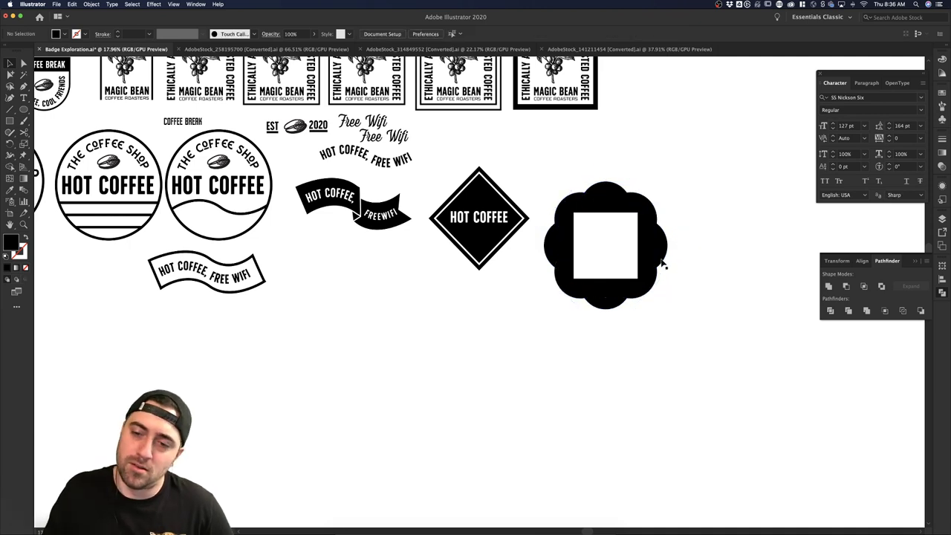
pyautogui.press('super+z')
pyautogui.hscroll(2, 682, 298)
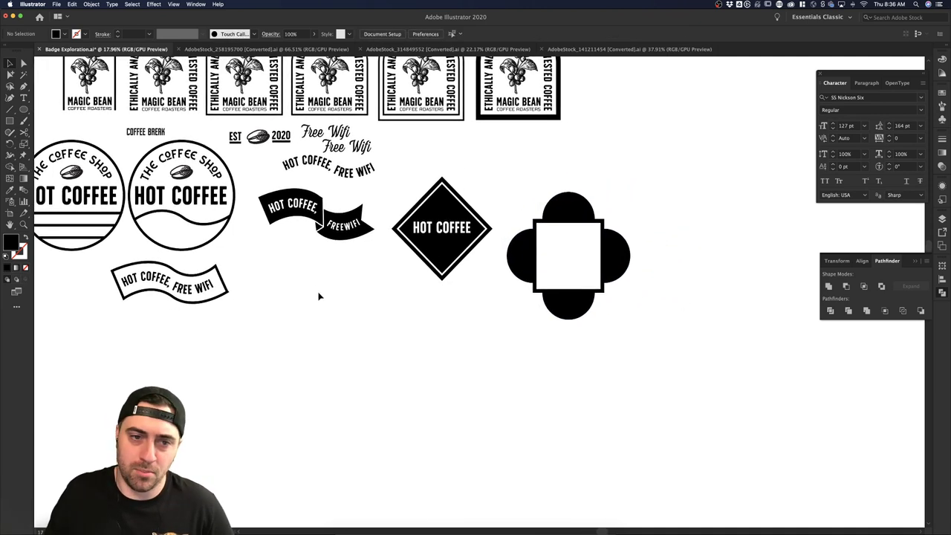
# - Copy the HOT COFFEE lettering from the round wavy badge onto the four-lobed badge, in front of its white square
pyautogui.moveTo(204, 192); pyautogui.dragTo(627, 258)
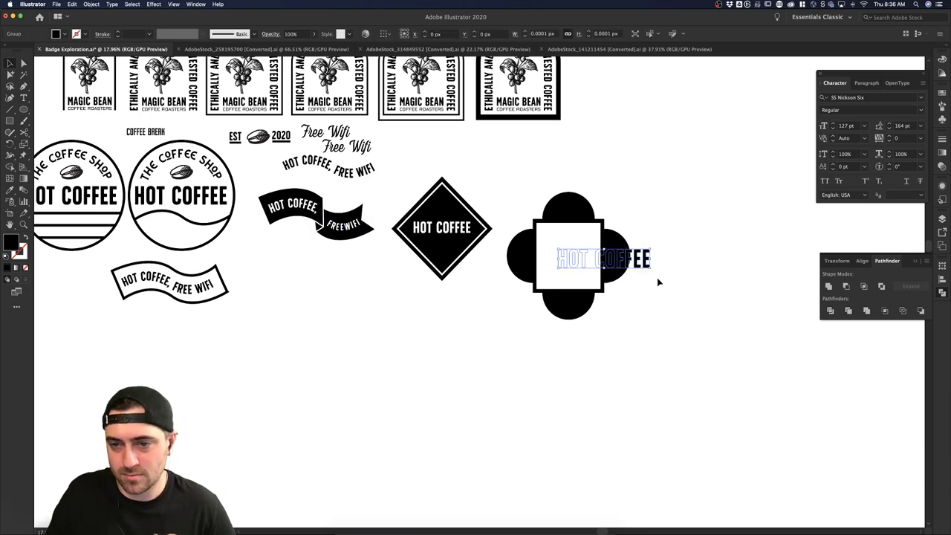
pyautogui.press('super+x')
pyautogui.click(577, 260)
pyautogui.press('super+f')
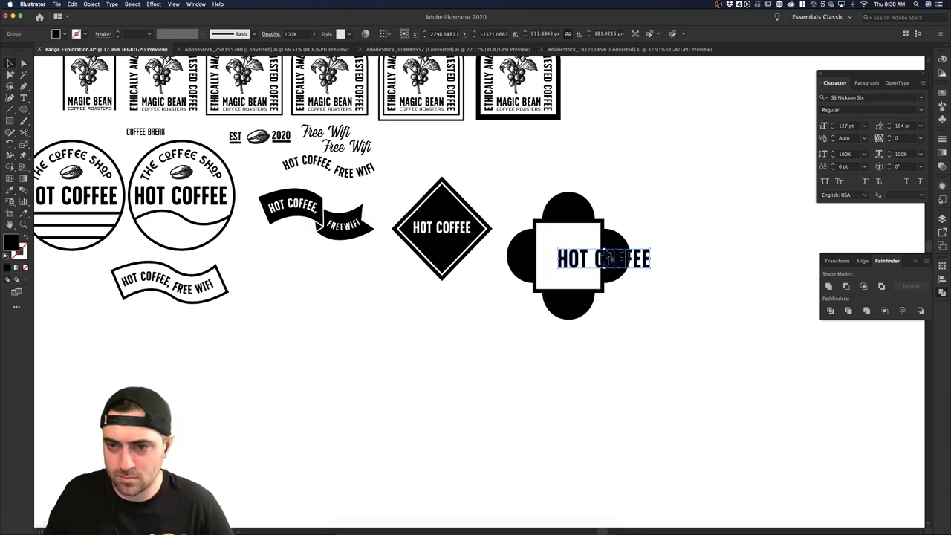
# - Shrink the copied HOT COFFEE lettering to about 467 px wide and center it horizontally on the white square
pyautogui.moveTo(652, 252); pyautogui.dragTo(593, 255)
pyautogui.click(646, 241)
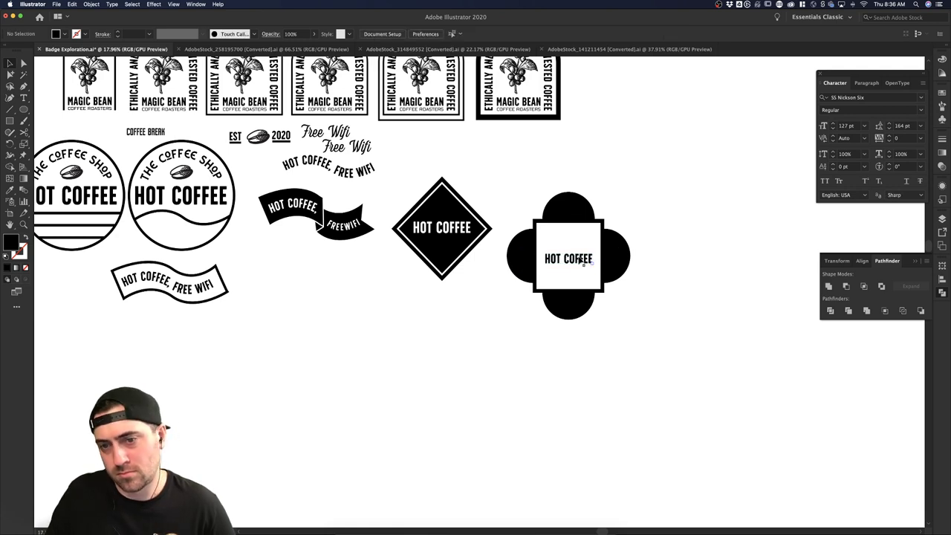
pyautogui.click(582, 260)
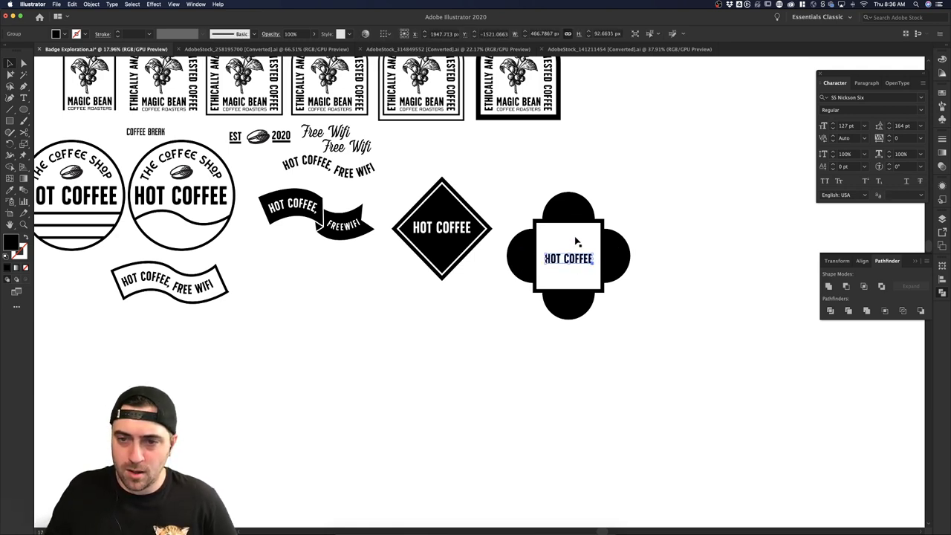
pyautogui.keyDown('shift'); pyautogui.click(577, 242); pyautogui.keyUp('shift')
pyautogui.click(415, 34)
pyautogui.click(651, 186)
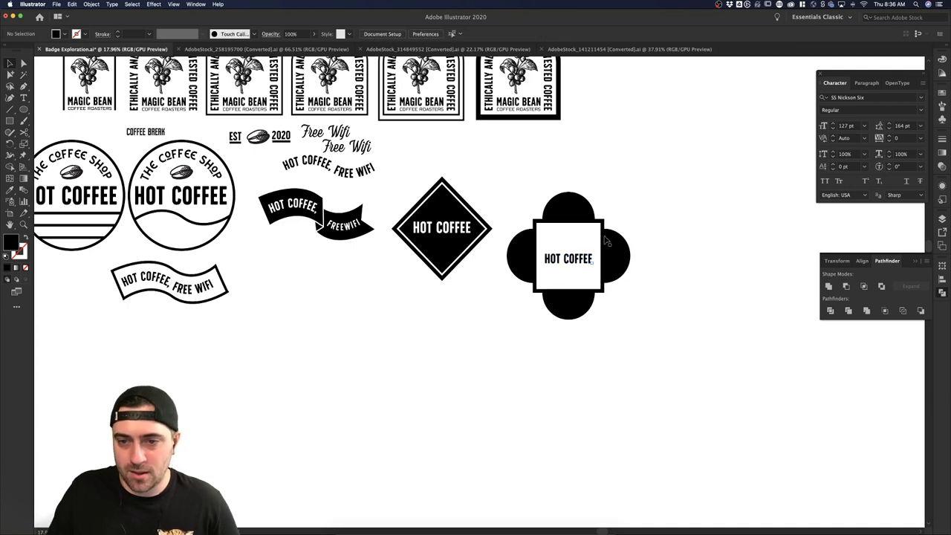
# - Center the HOT COFFEE lettering vertically on the four-lobed badge's white square
pyautogui.click(579, 258)
pyautogui.keyDown('shift'); pyautogui.click(584, 244); pyautogui.keyUp('shift')
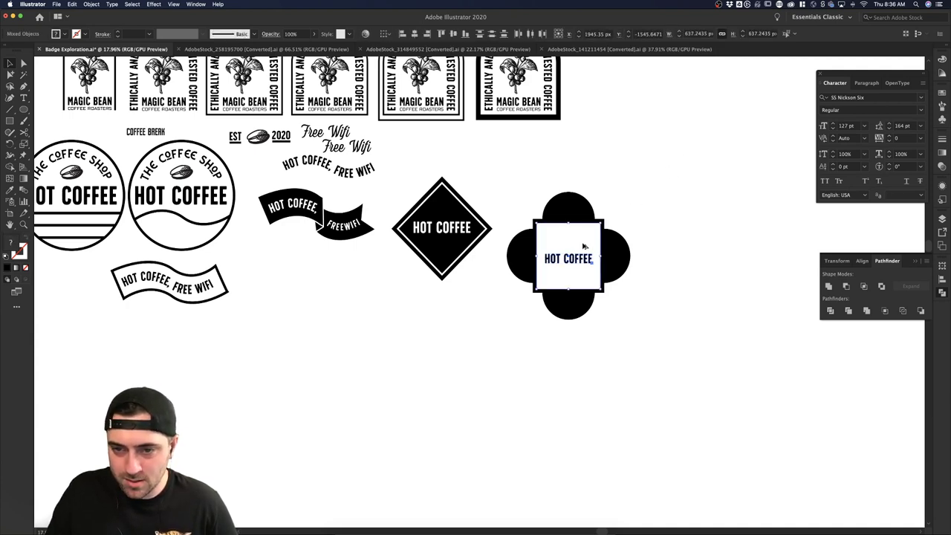
pyautogui.click(452, 33)
pyautogui.click(673, 210)
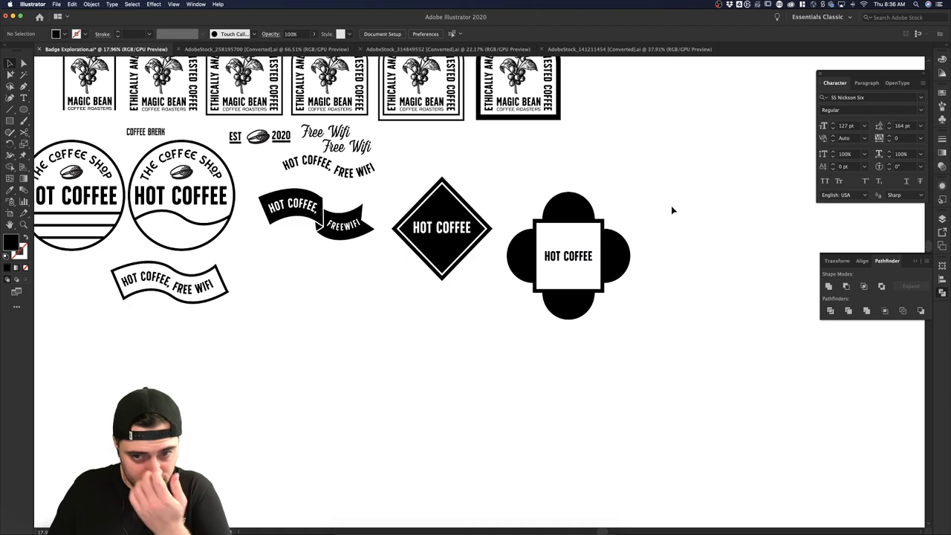
# - Move the whole four-lobed badge slightly up and farther right from the diamond badge
pyautogui.moveTo(521, 189); pyautogui.dragTo(605, 316)
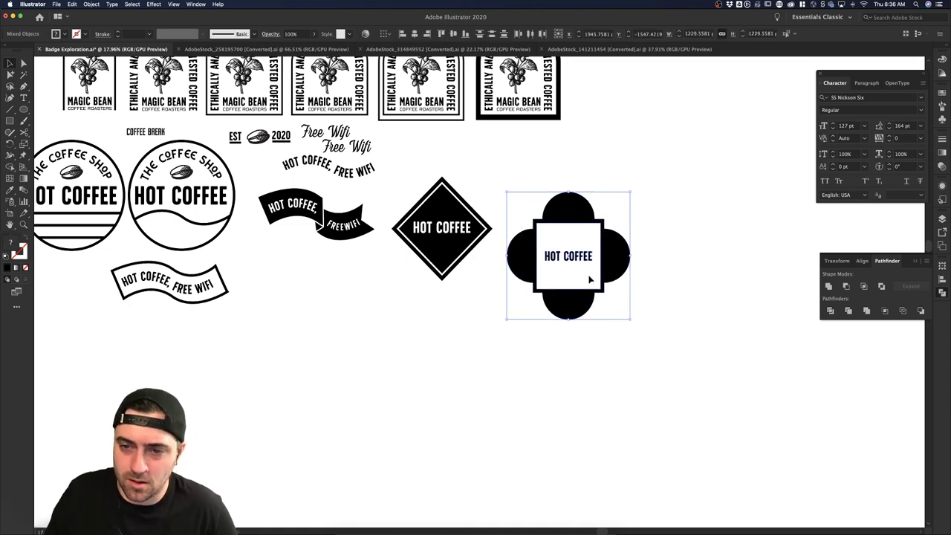
pyautogui.moveTo(590, 278); pyautogui.dragTo(613, 235)
pyautogui.click(646, 141)
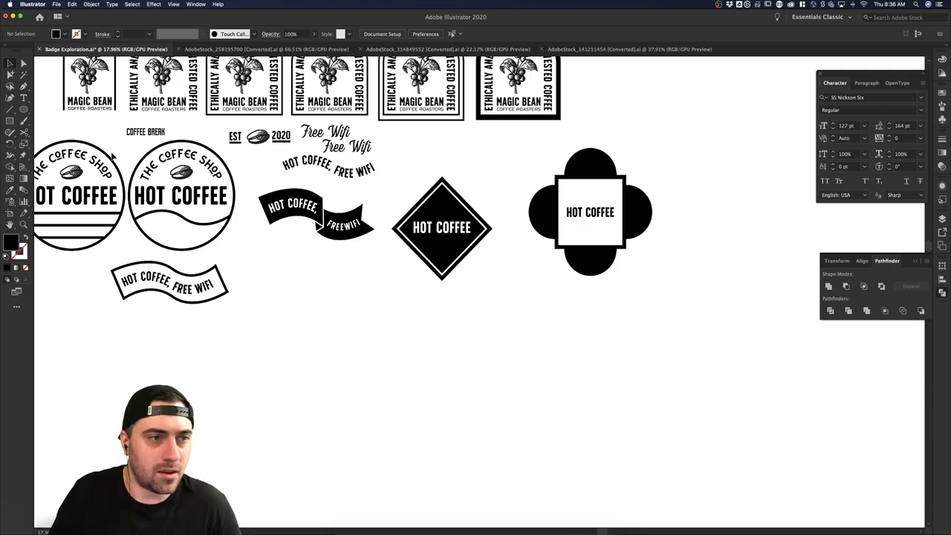
pyautogui.scroll(-5, 373, 365)
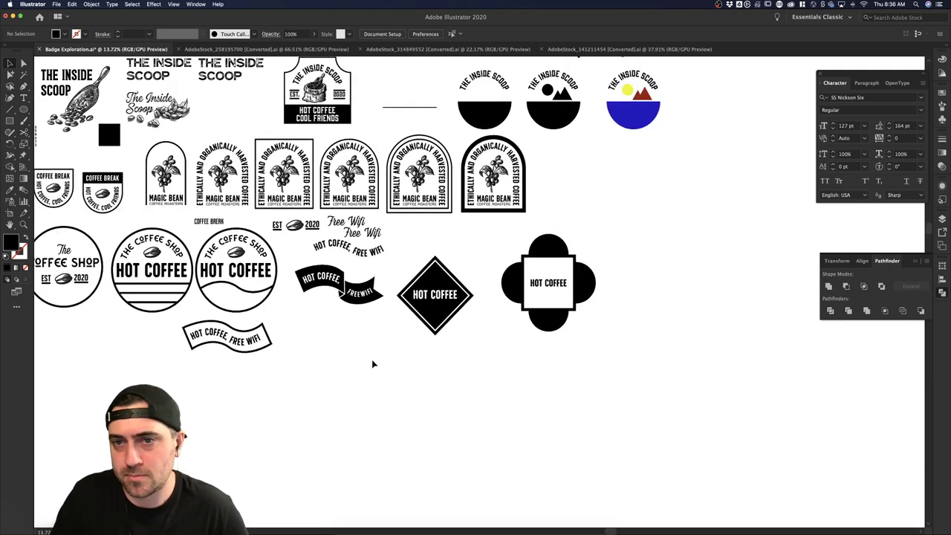
pyautogui.scroll(5, 543, 348)
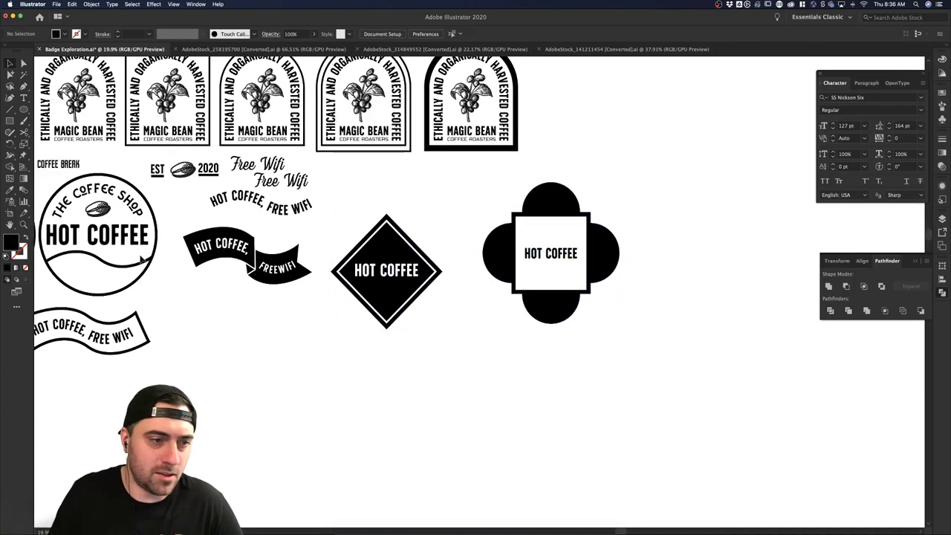
# - Switch to Chrome, open the Sorbo Tequila project on the Behance profile and look through its images down to the comments
pyautogui.click(358, 531)
pyautogui.scroll(-3, 483, 360)
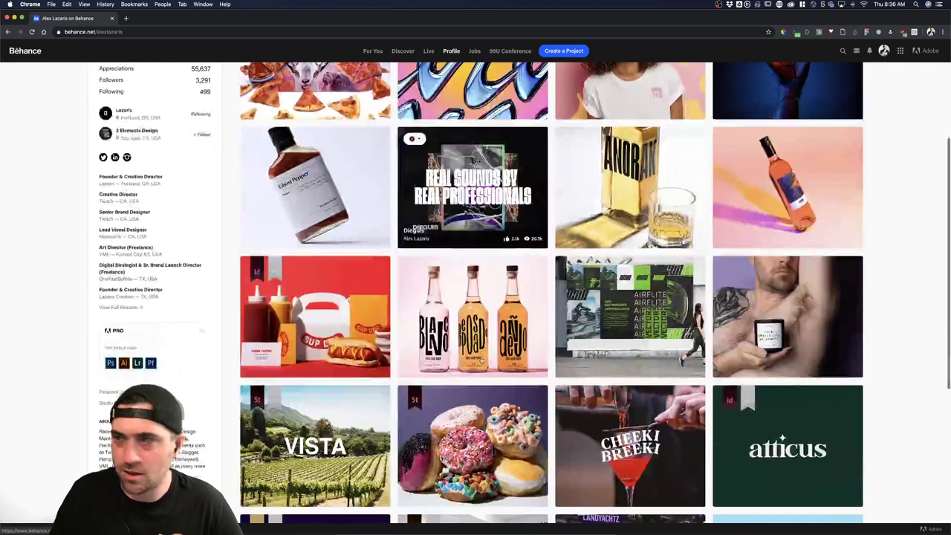
pyautogui.click(482, 360)
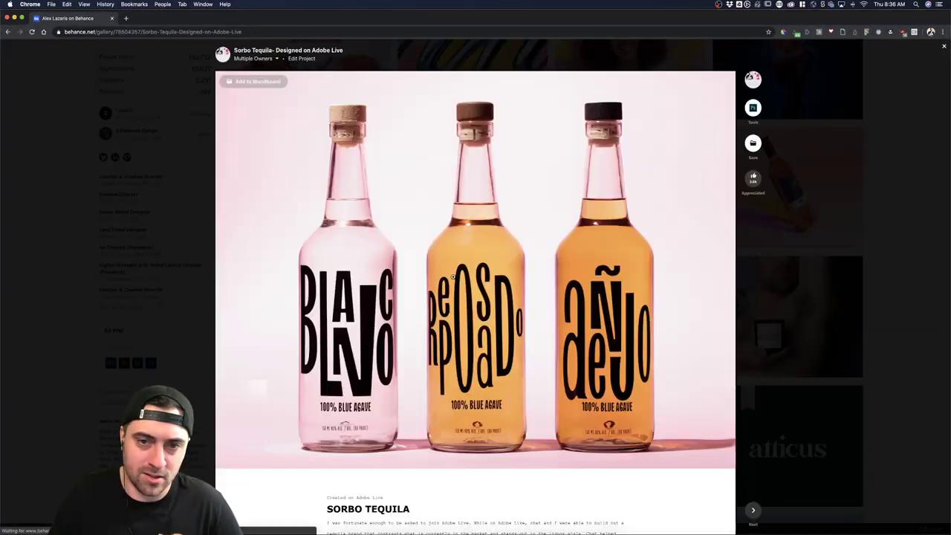
pyautogui.scroll(-15, 449, 318)
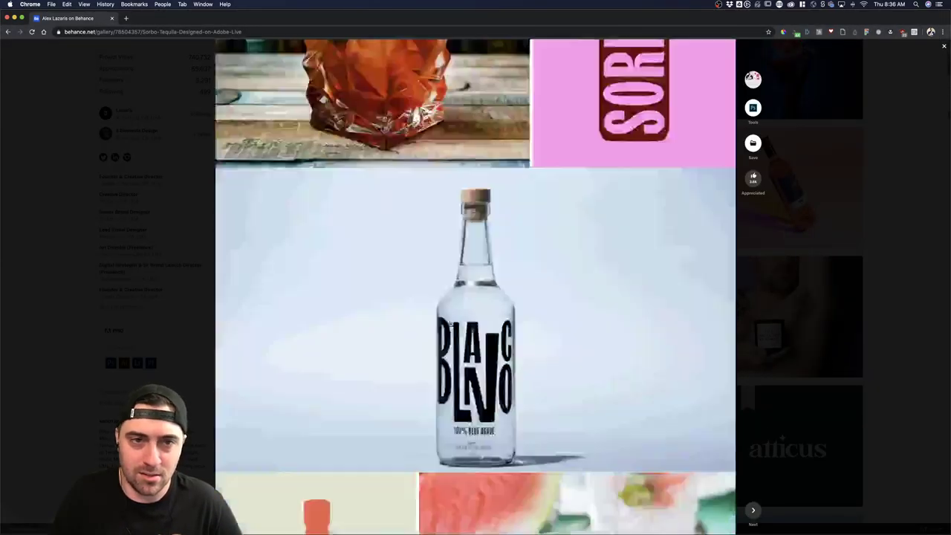
pyautogui.scroll(-20, 450, 325)
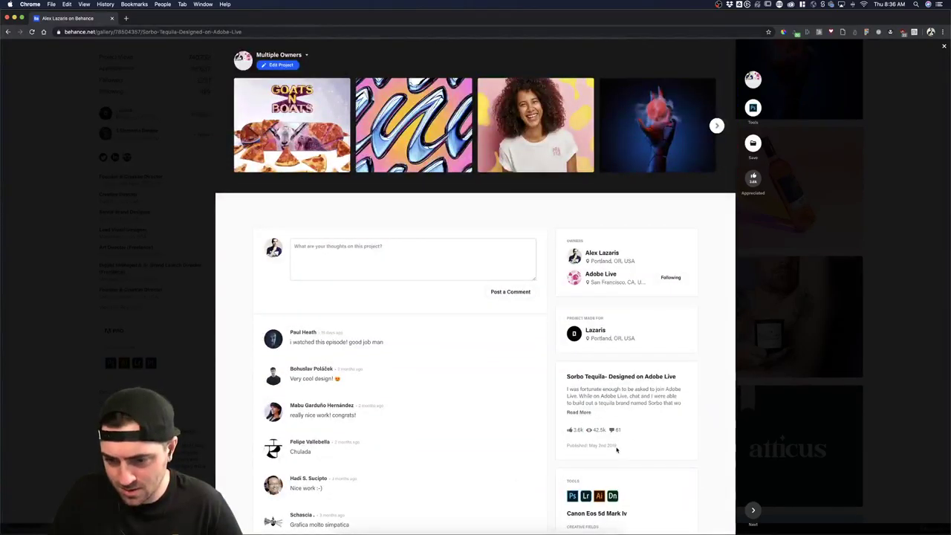
# - Examine the bottle lettering and brief in the Sorbo Tequila case study, and close the project
pyautogui.scroll(20, 616, 450)
pyautogui.scroll(-5, 617, 450)
pyautogui.scroll(10, 617, 450)
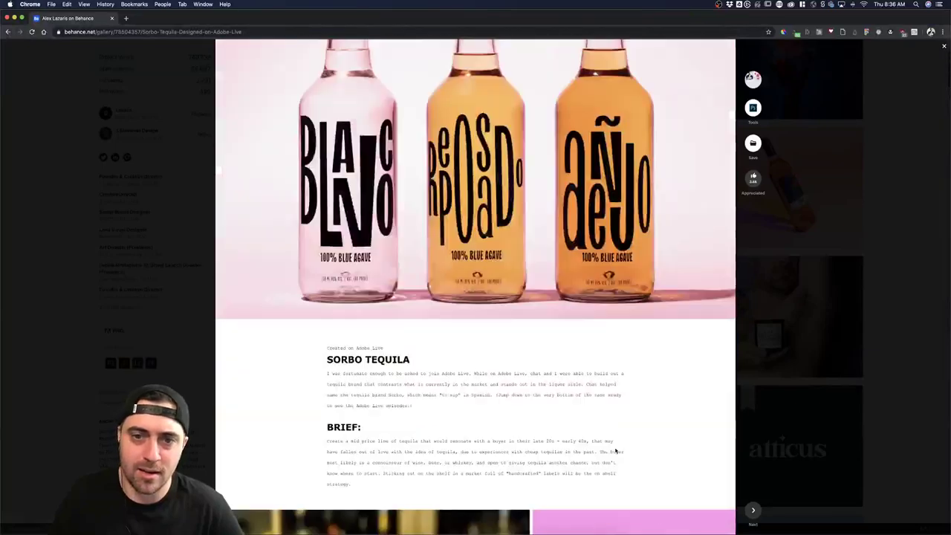
pyautogui.scroll(-2, 613, 449)
pyautogui.scroll(-4, 612, 449)
pyautogui.scroll(3, 573, 342)
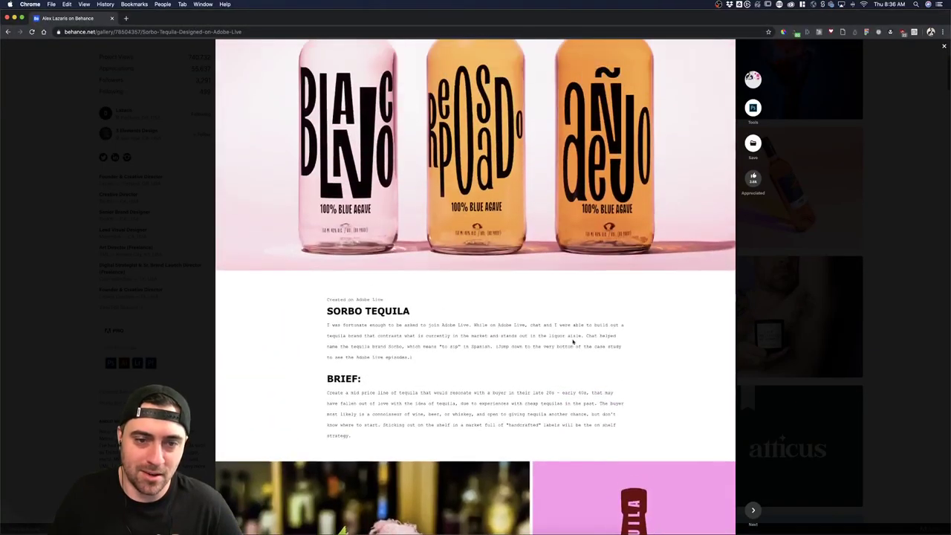
pyautogui.scroll(2, 409, 295)
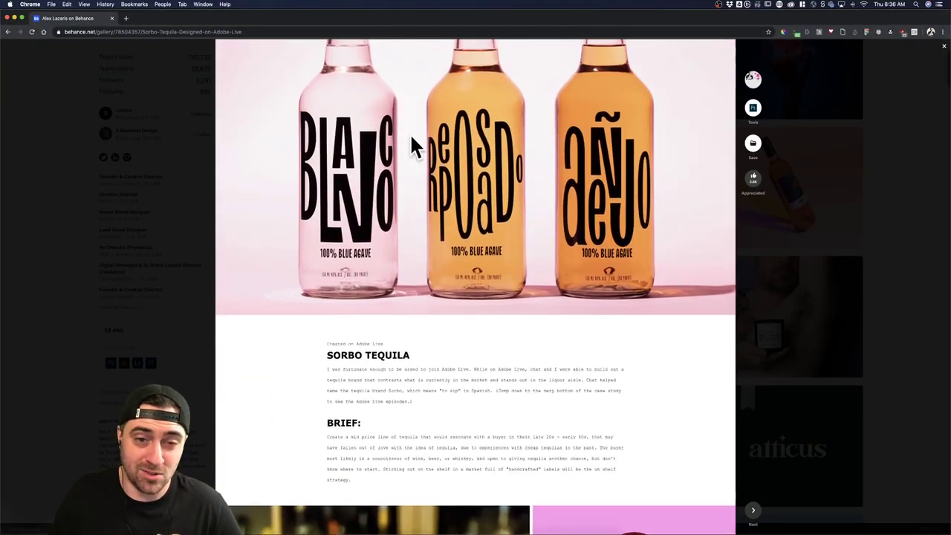
pyautogui.click(188, 201)
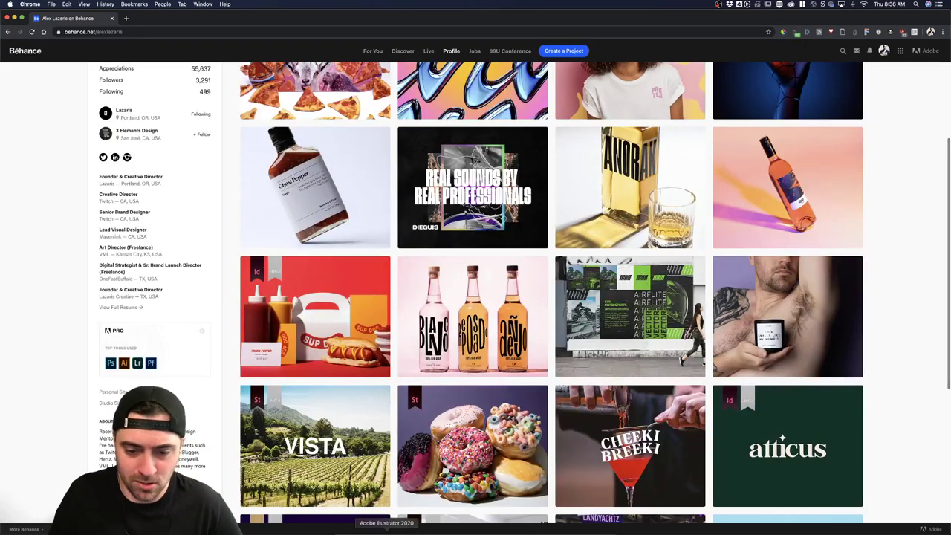
# - Switch to Illustrator, place a placeholder text line below the black ribbon badge and set its font to TT Trailers Variable Black
pyautogui.click(386, 532)
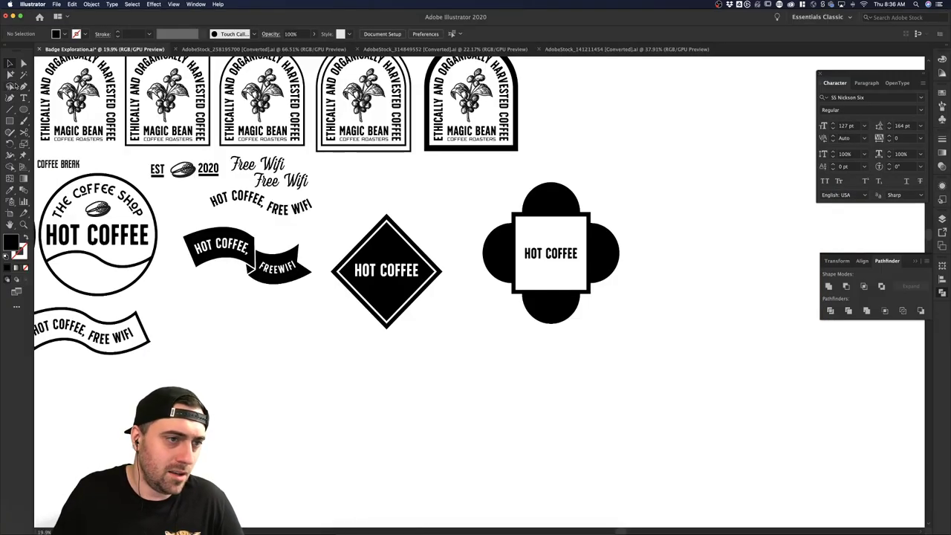
pyautogui.press('t')
pyautogui.click(190, 338)
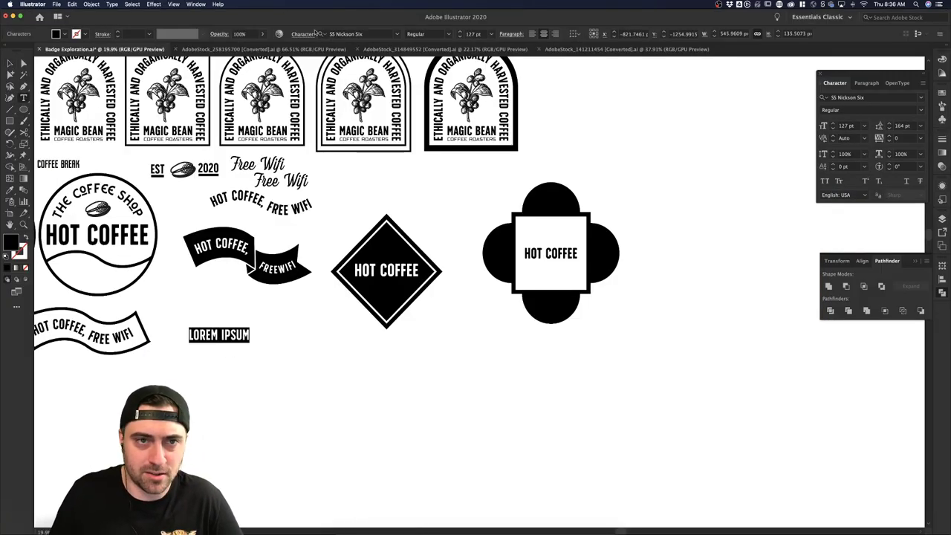
pyautogui.click(356, 34)
pyautogui.write('out')
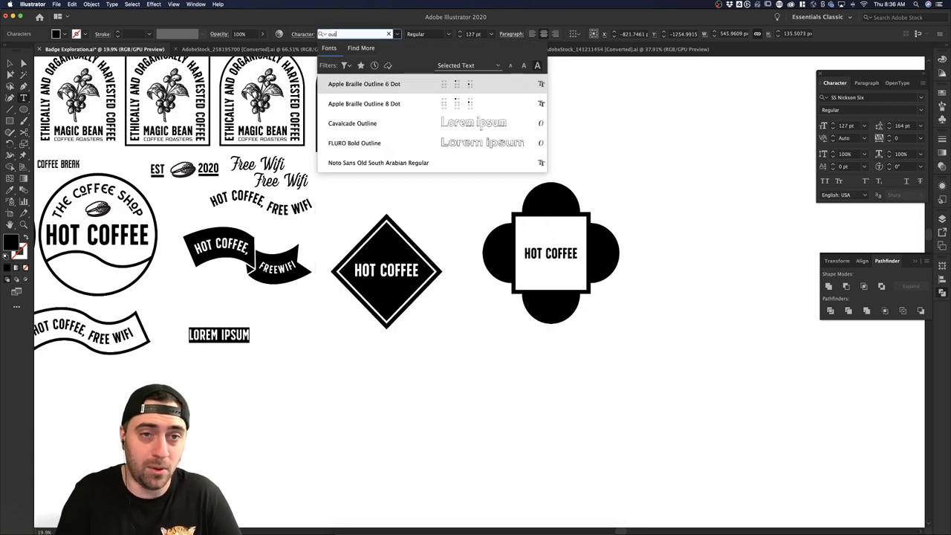
pyautogui.press('BackSpace')
pyautogui.press('BackSpace')
pyautogui.press('BackSpace')
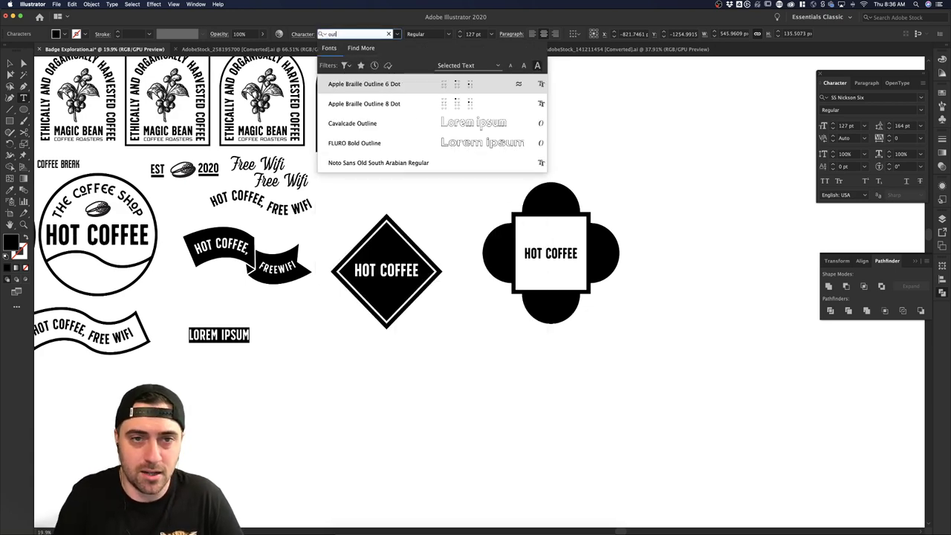
pyautogui.write('traile')
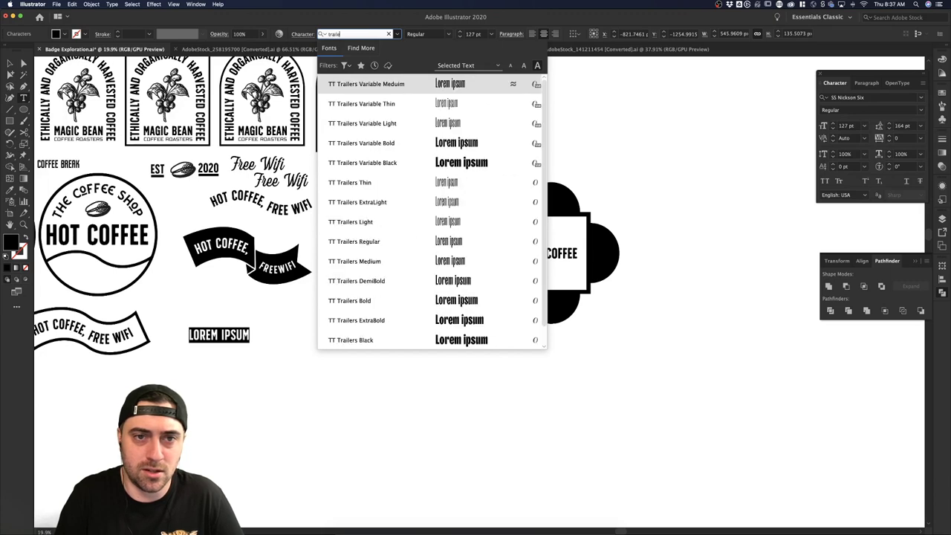
pyautogui.click(364, 163)
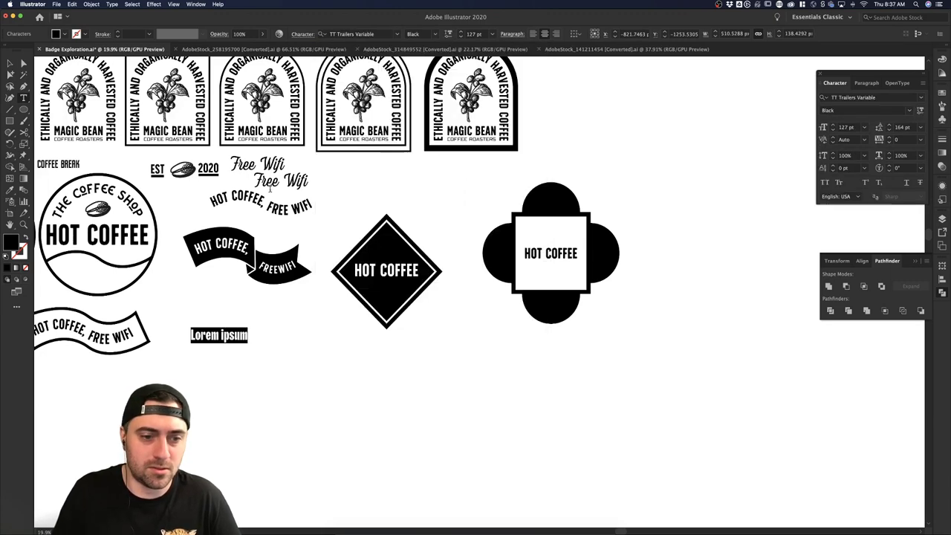
pyautogui.press('Escape')
# - Apply All Caps to the placeholder text and scale it up to about 303 pt
pyautogui.click(825, 183)
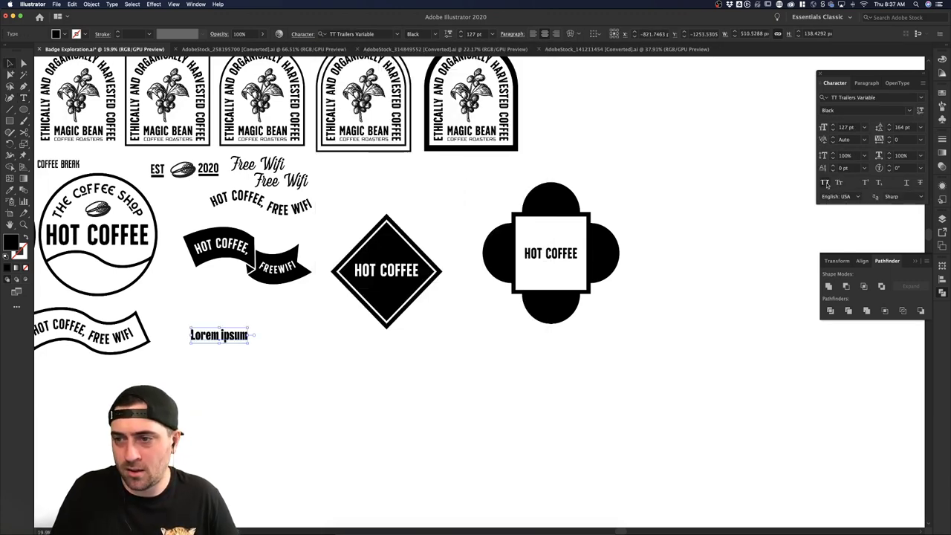
pyautogui.click(219, 346)
pyautogui.click(222, 339)
pyautogui.moveTo(249, 343); pyautogui.dragTo(341, 392)
pyautogui.scroll(3, 343, 401)
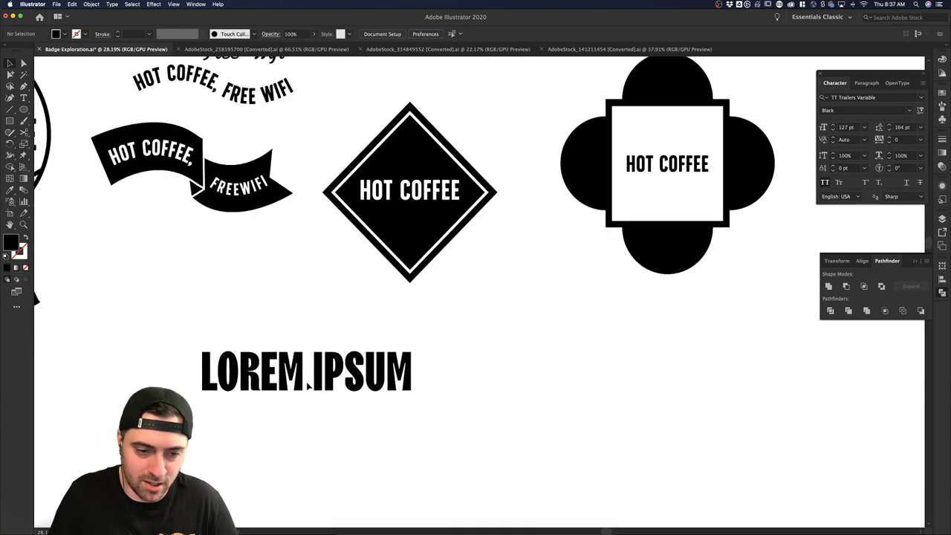
# - Replace the placeholder text with COFFEE
pyautogui.tripleClick(328, 383)
pyautogui.write('COFFEE')
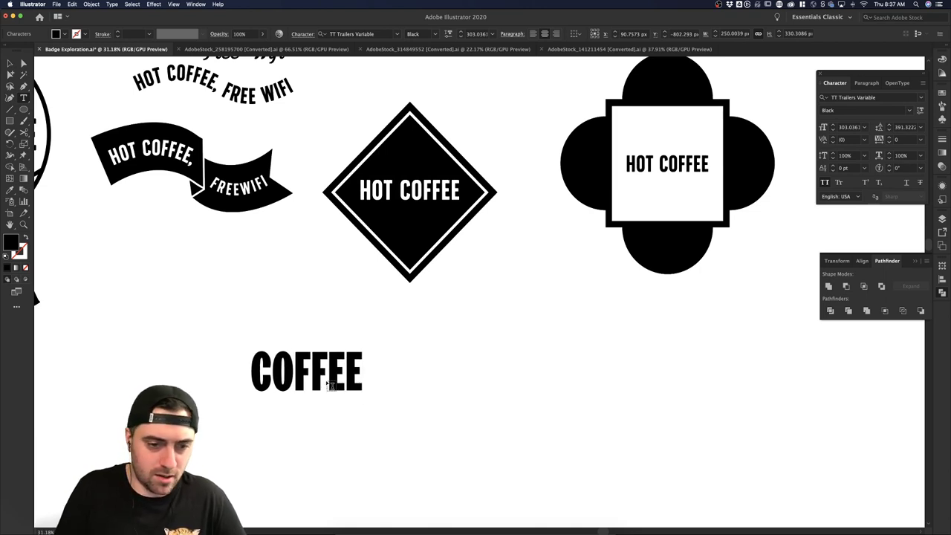
pyautogui.click(11, 64)
pyautogui.click(270, 250)
pyautogui.click(308, 364)
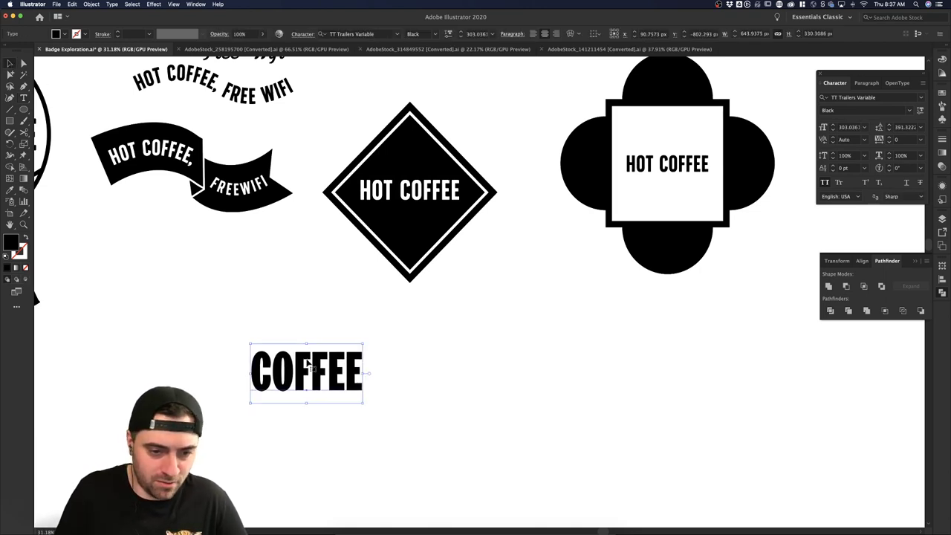
pyautogui.doubleClick(296, 369)
pyautogui.moveTo(295, 372); pyautogui.dragTo(335, 372)
pyautogui.click(362, 372)
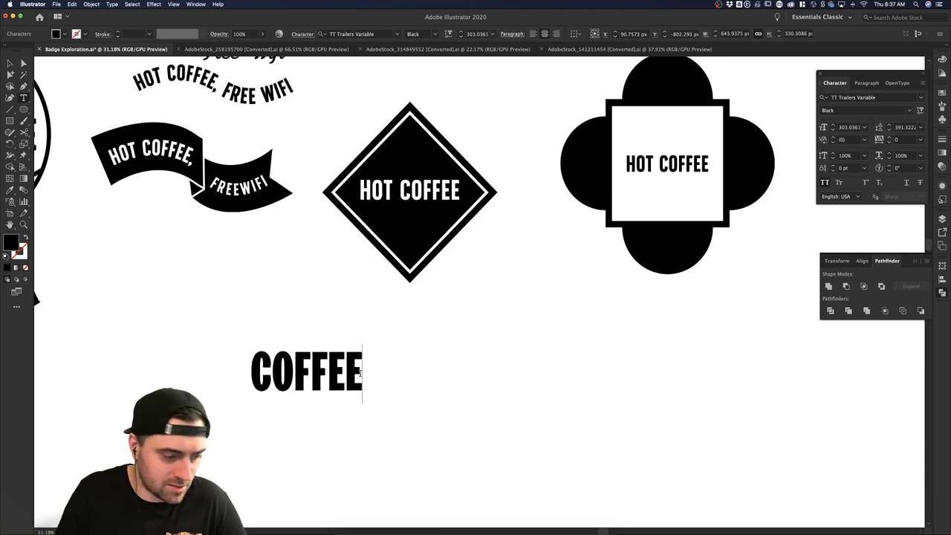
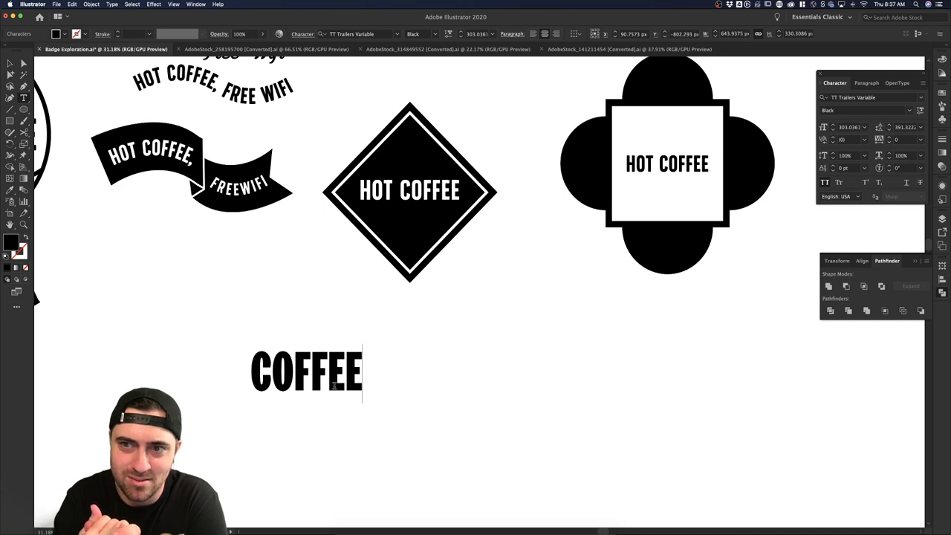
pyautogui.press('XF86AudioLowerVolume')
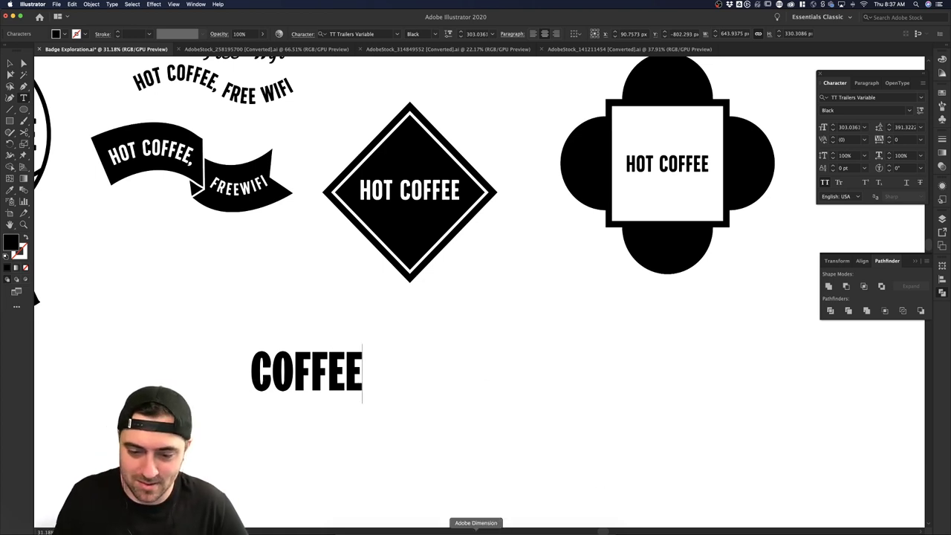
pyautogui.click(491, 532)
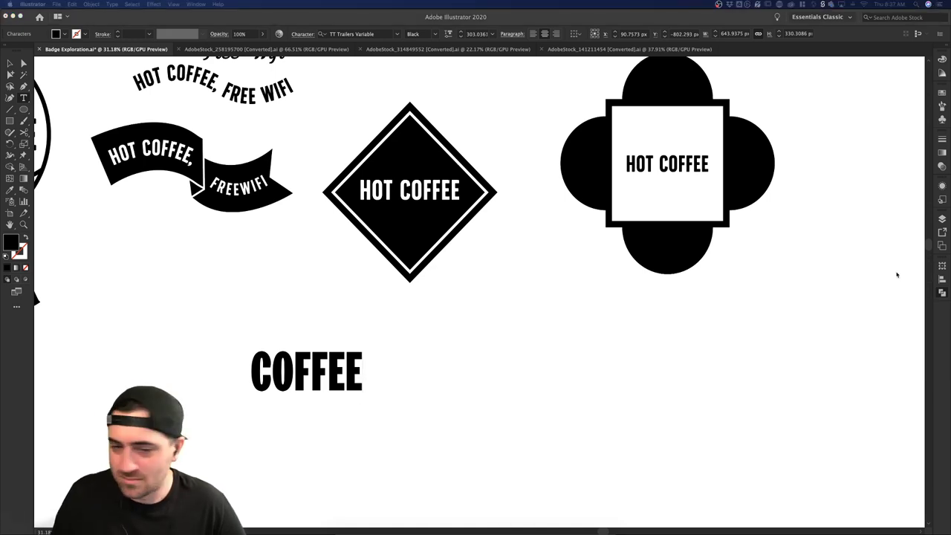
pyautogui.click(621, 296)
pyautogui.click(9, 64)
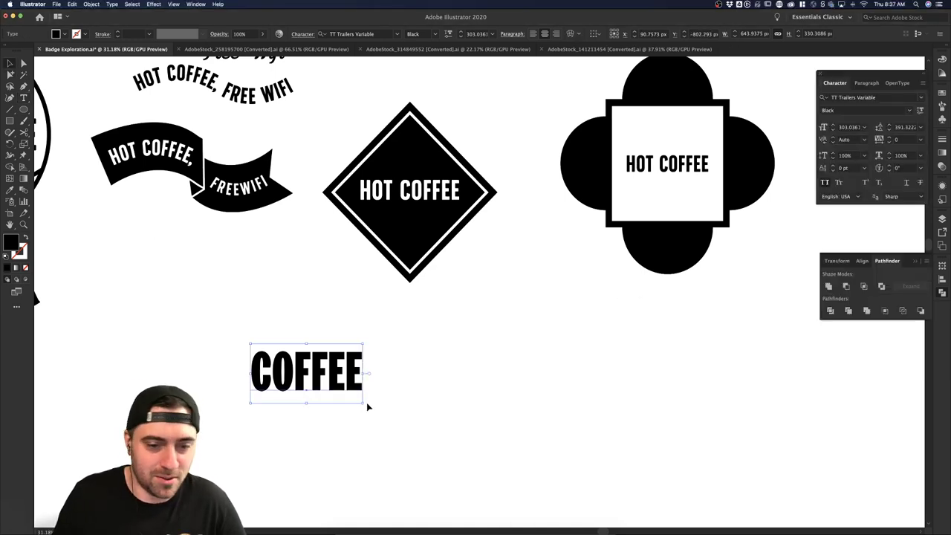
# - Replace the word COFFEE with MAGIC and set its font weight to Bold
pyautogui.doubleClick(339, 379)
pyautogui.press('super+a')
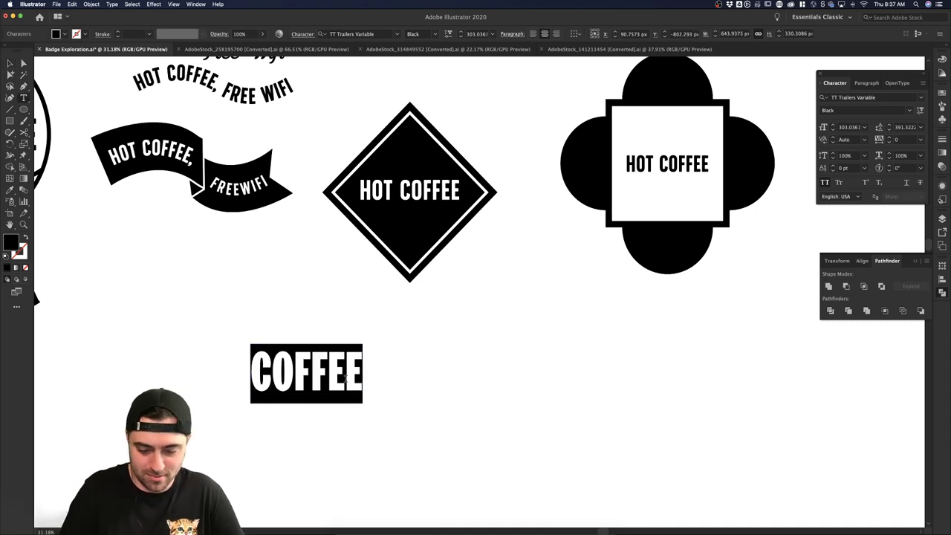
pyautogui.write('MAGIC')
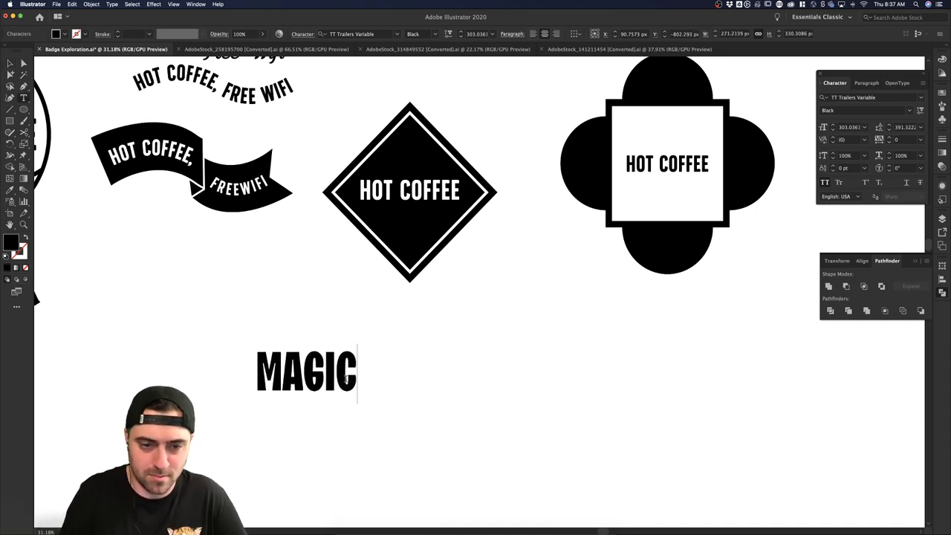
pyautogui.press('super+a')
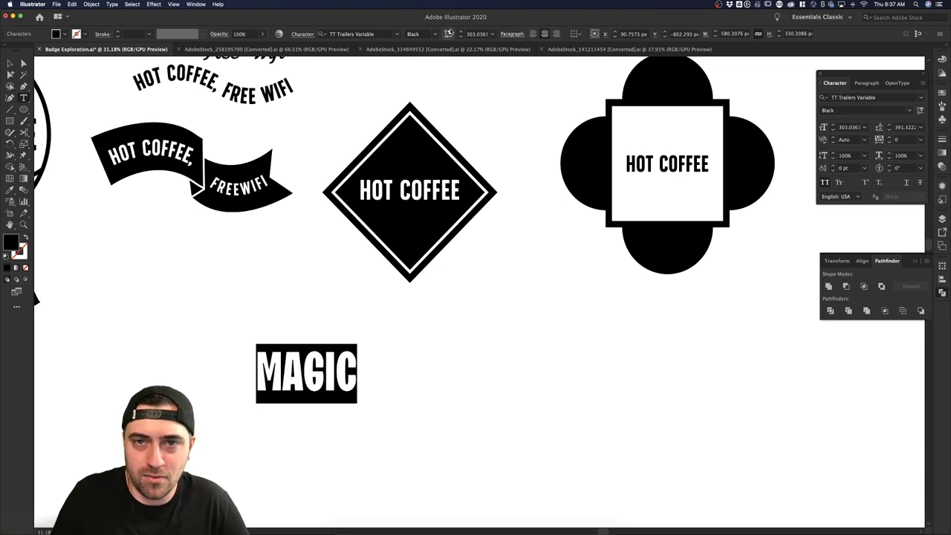
pyautogui.click(436, 34)
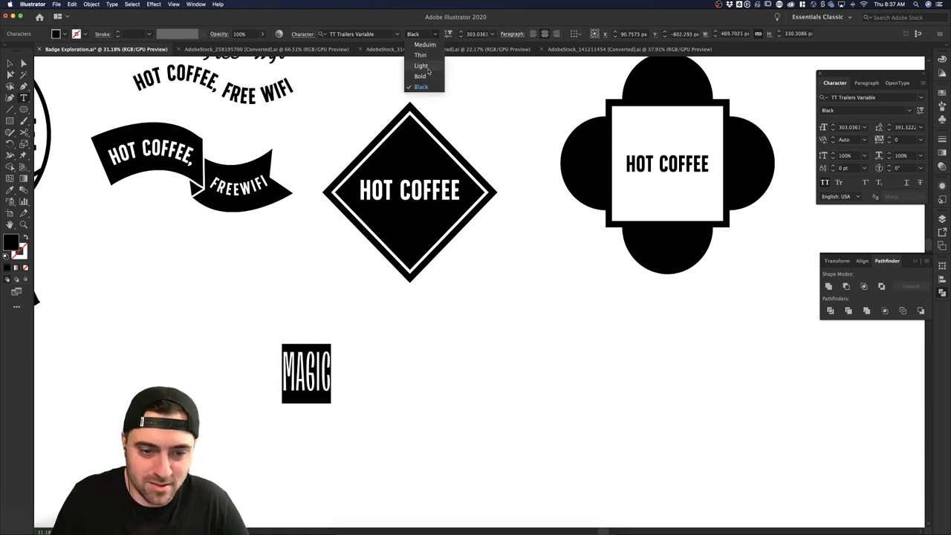
pyautogui.click(425, 77)
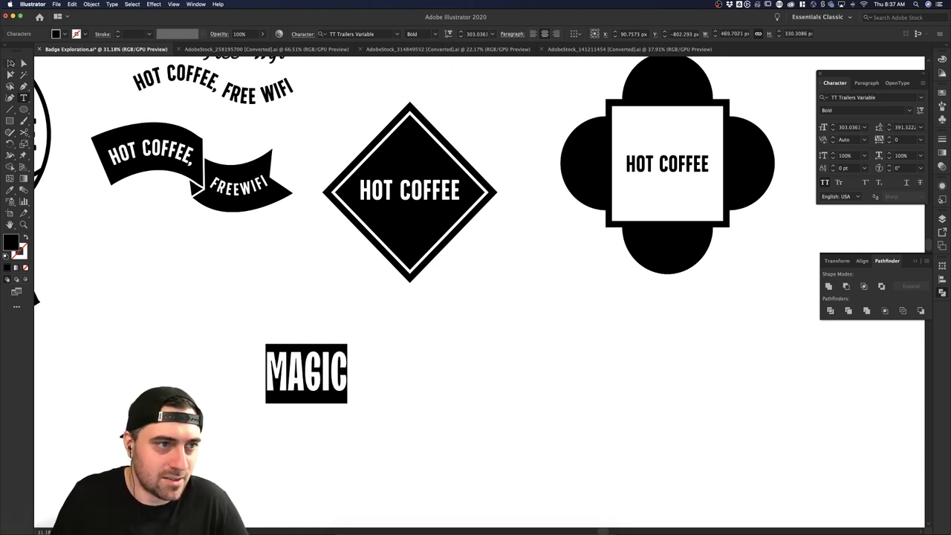
pyautogui.press('Escape')
# - Duplicate the MAGIC text directly below the original and change the copy to BEAN
pyautogui.click(294, 331)
pyautogui.click(285, 363)
pyautogui.moveTo(337, 383); pyautogui.dragTo(330, 456)
pyautogui.doubleClick(330, 455)
pyautogui.press('super+a')
pyautogui.write('BEA')
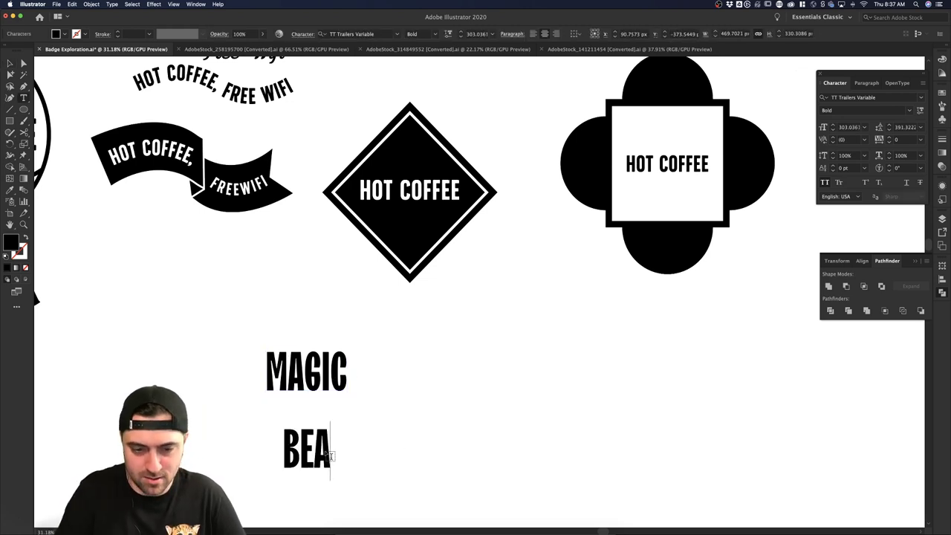
pyautogui.write('N')
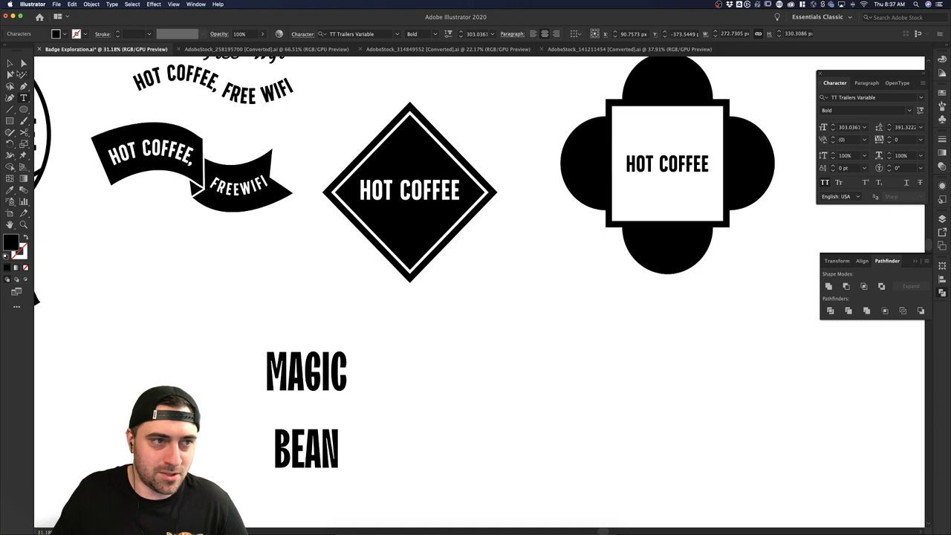
pyautogui.click(10, 64)
# - Move BEAN up close beneath MAGIC and align the left edges of the two words
pyautogui.scroll(-3, 324, 419)
pyautogui.moveTo(327, 393); pyautogui.dragTo(319, 358)
pyautogui.click(397, 390)
pyautogui.moveTo(377, 378); pyautogui.dragTo(291, 298)
pyautogui.click(393, 380)
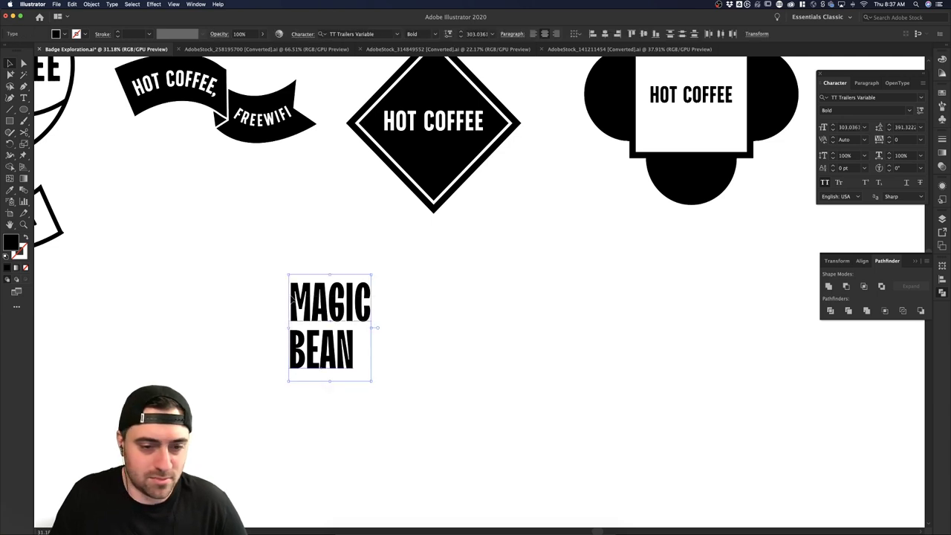
pyautogui.click(254, 286)
pyautogui.click(303, 299)
pyautogui.click(322, 339)
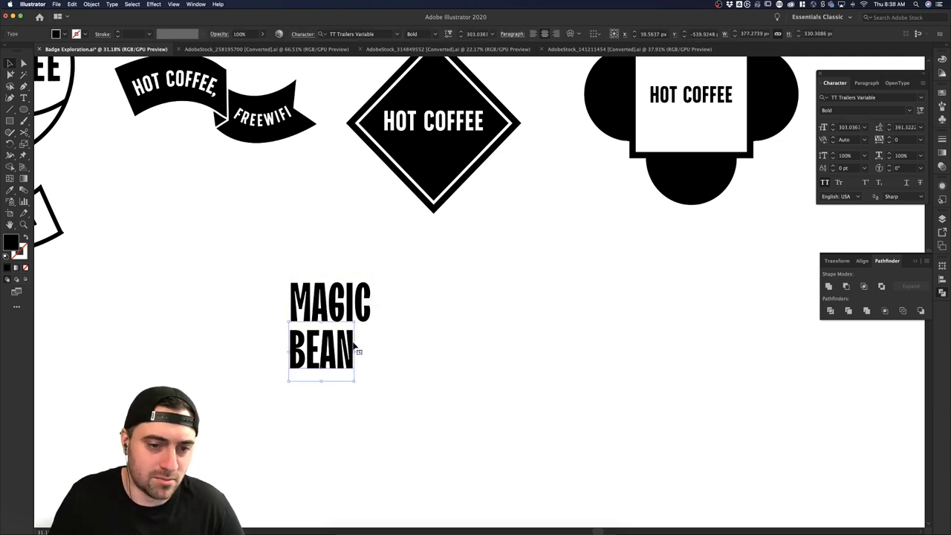
# - Select both the MAGIC and BEAN text objects and convert them to outlines
pyautogui.click(360, 346)
pyautogui.click(343, 317)
pyautogui.keyDown('shift'); pyautogui.click(352, 343); pyautogui.keyUp('shift')
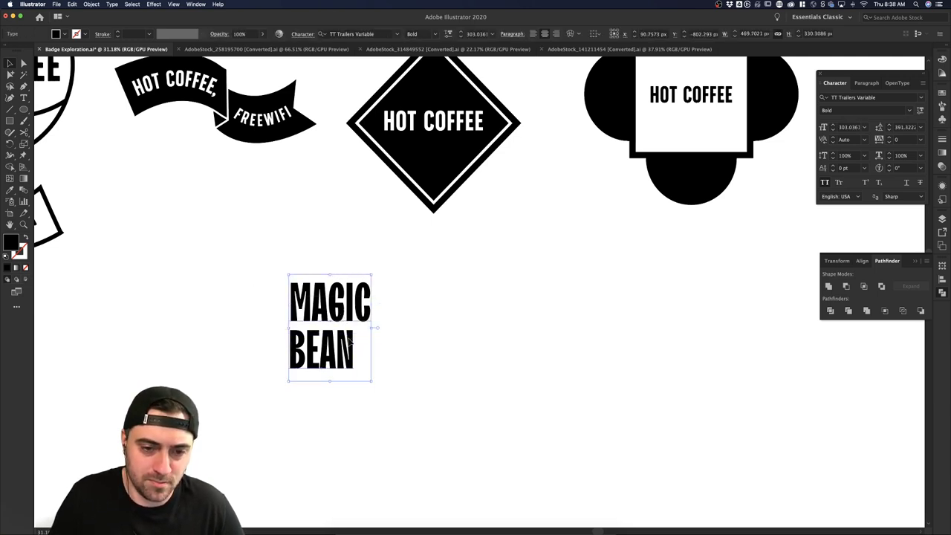
pyautogui.rightClick(350, 340)
pyautogui.click(376, 392)
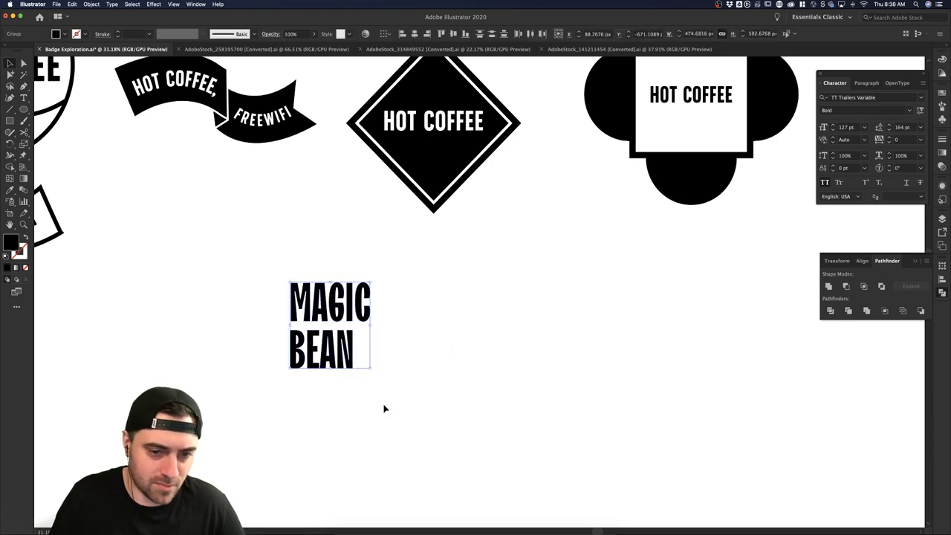
# - Try to ungroup the outlined BEAN letters, and undo back to editable text for both words
pyautogui.click(384, 408)
pyautogui.click(348, 351)
pyautogui.scroll(3, 345, 311)
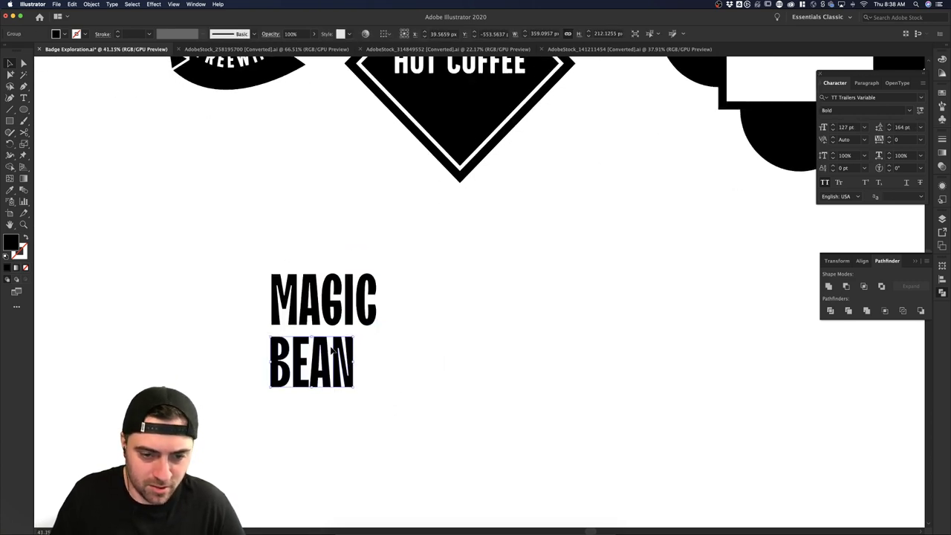
pyautogui.press('super+shift+g')
pyautogui.click(416, 359)
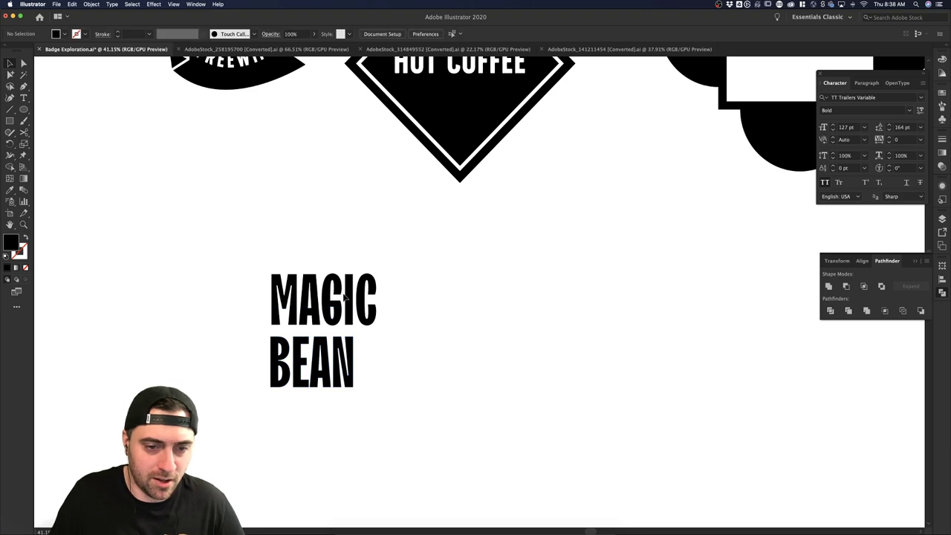
pyautogui.press('super+z')
# - Convert the stacked MAGIC and BEAN words to outlines together
pyautogui.moveTo(228, 242); pyautogui.dragTo(414, 452)
pyautogui.rightClick(333, 354)
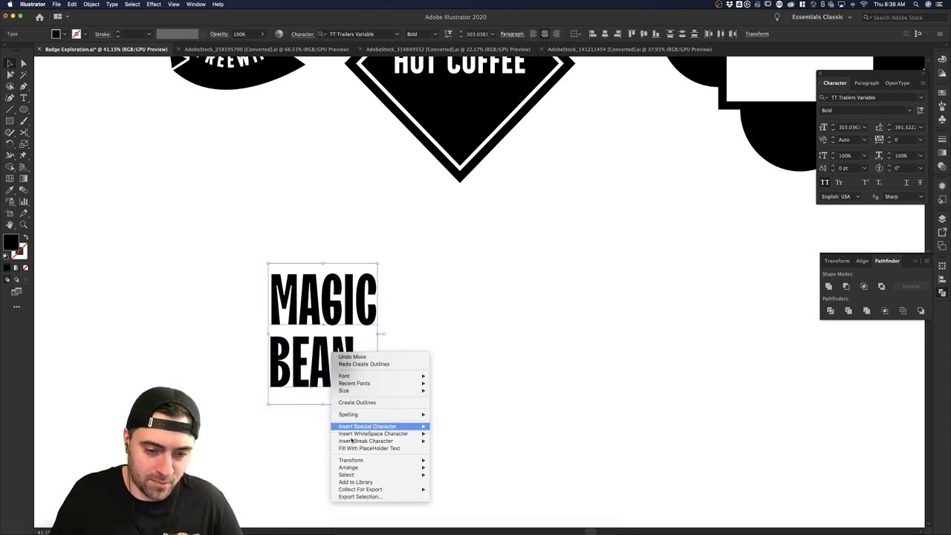
pyautogui.click(357, 403)
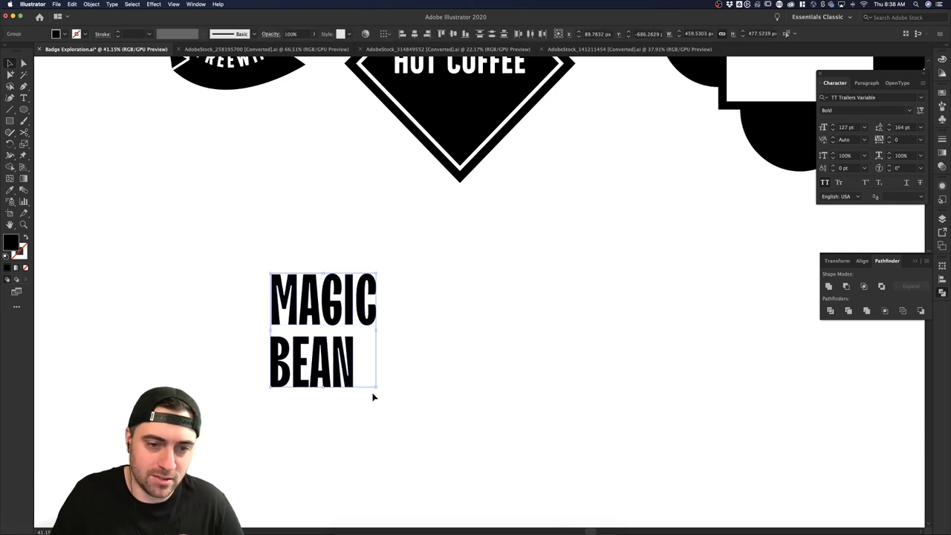
pyautogui.scroll(3, 286, 334)
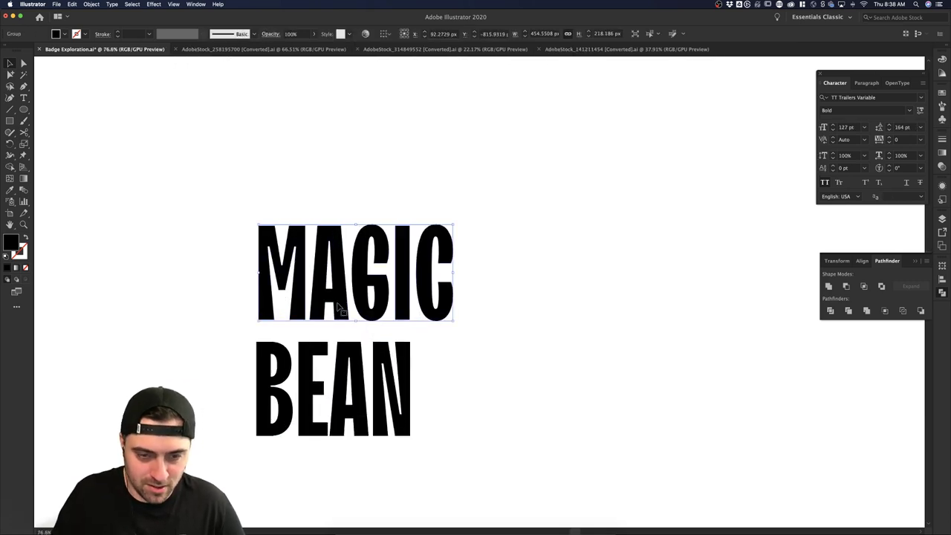
# - Ungroup the outlined letters of MAGIC and BEAN, and stretch the M taller above the rest of its word
pyautogui.press('shift+super+g')
pyautogui.moveTo(436, 399); pyautogui.dragTo(145, 359)
pyautogui.click(145, 362)
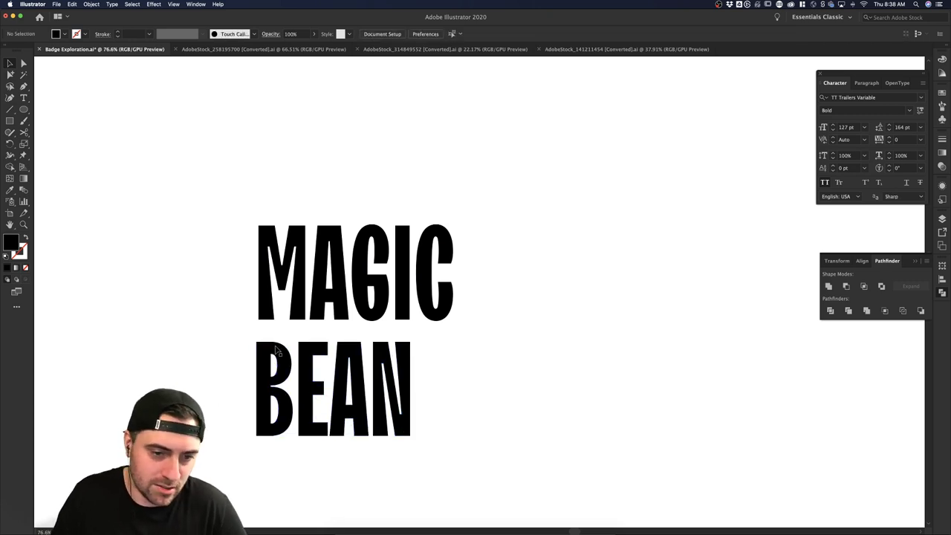
pyautogui.click(295, 300)
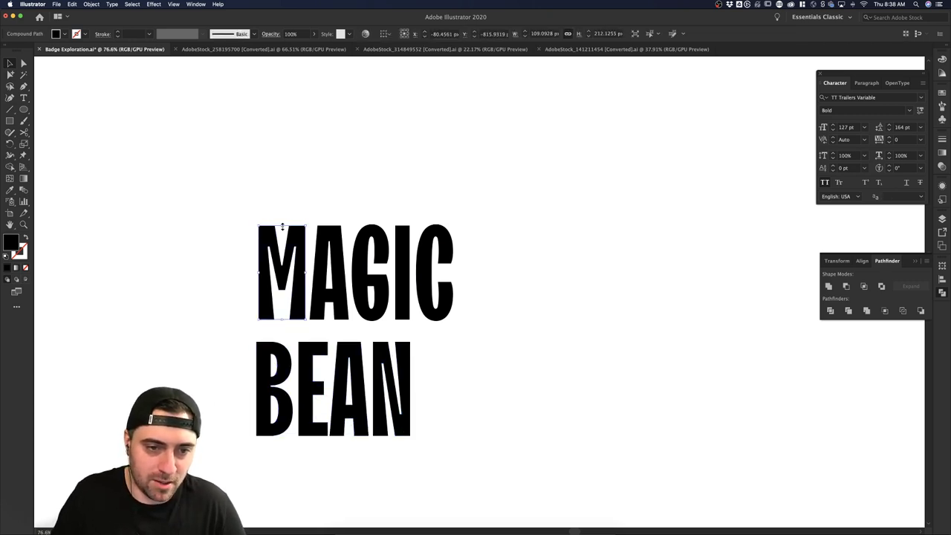
pyautogui.moveTo(284, 226); pyautogui.dragTo(284, 201)
# - Reshape the A in MAGIC by raising its top edge partway to the M's height and shortening its right leg
pyautogui.click(327, 245)
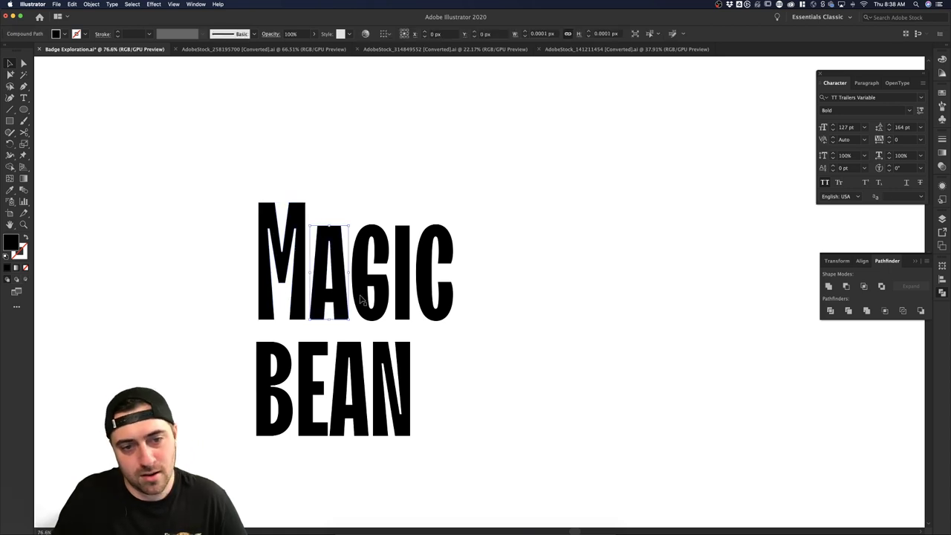
pyautogui.press('a')
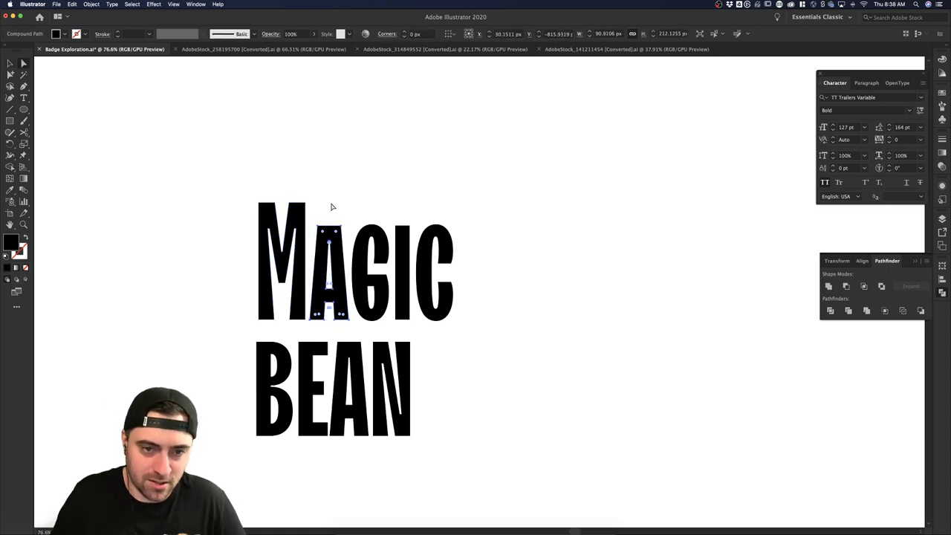
pyautogui.click(346, 234)
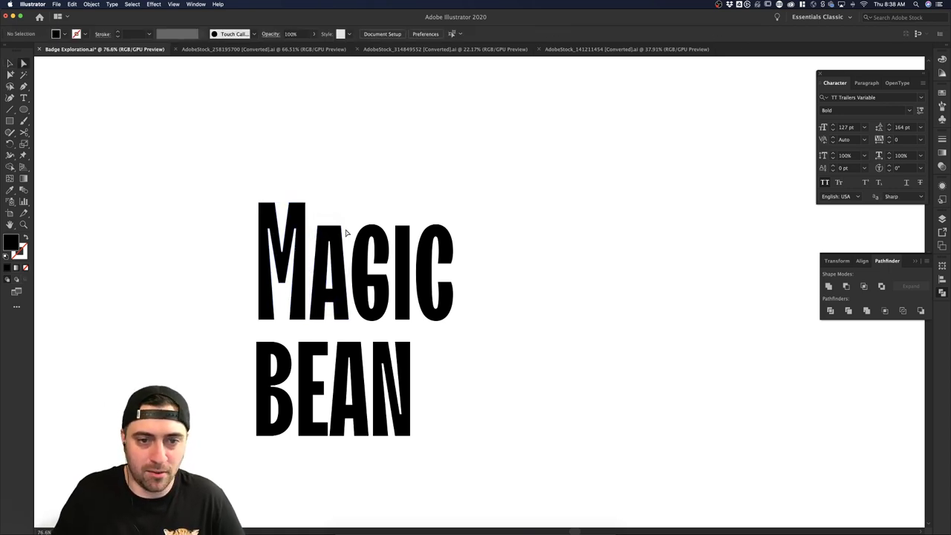
pyautogui.moveTo(313, 217); pyautogui.dragTo(313, 217)
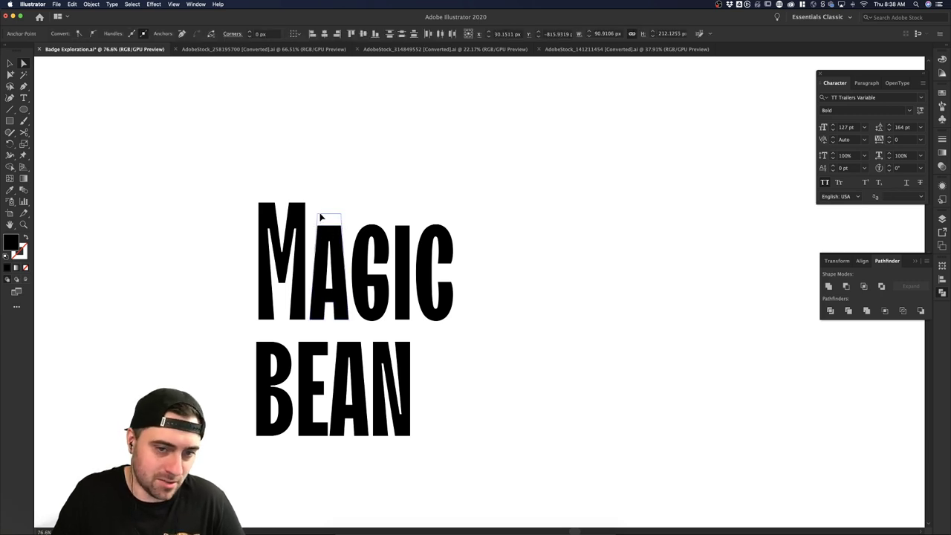
pyautogui.click(354, 218)
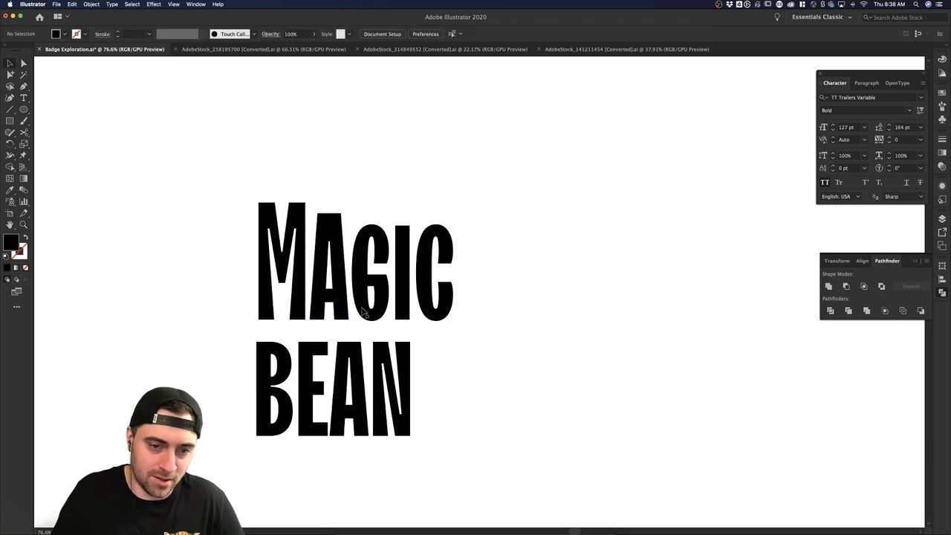
pyautogui.moveTo(334, 315)
pyautogui.mouseDown()
pyautogui.moveTo(350, 324)
pyautogui.moveTo(348, 313)
pyautogui.mouseUp()
pyautogui.press('a')
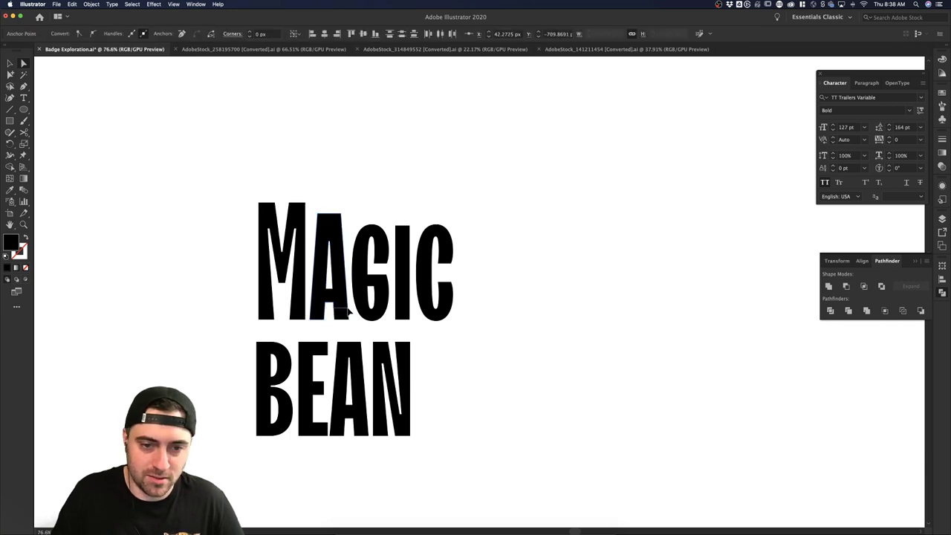
pyautogui.click(363, 325)
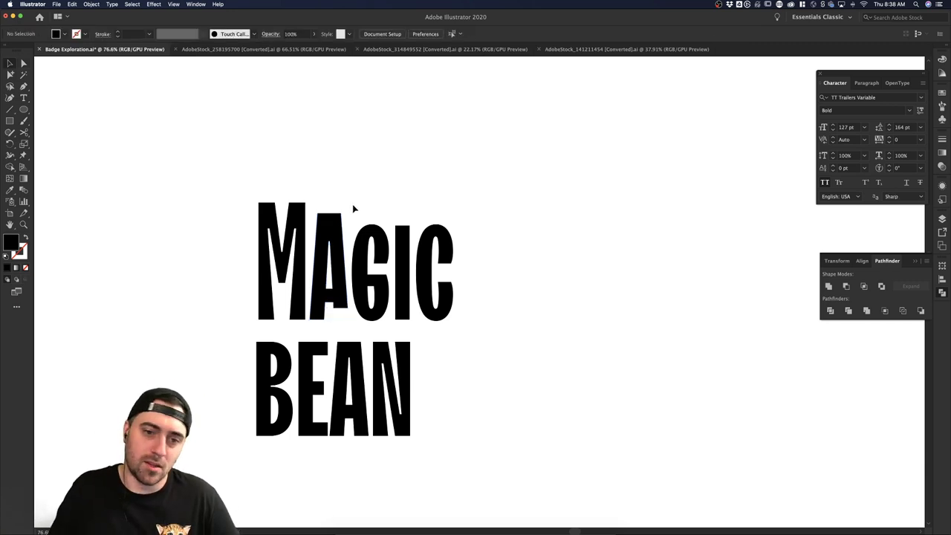
# - Narrow the G in MAGIC and raise it above the baseline, and close up the I beside it
pyautogui.click(378, 243)
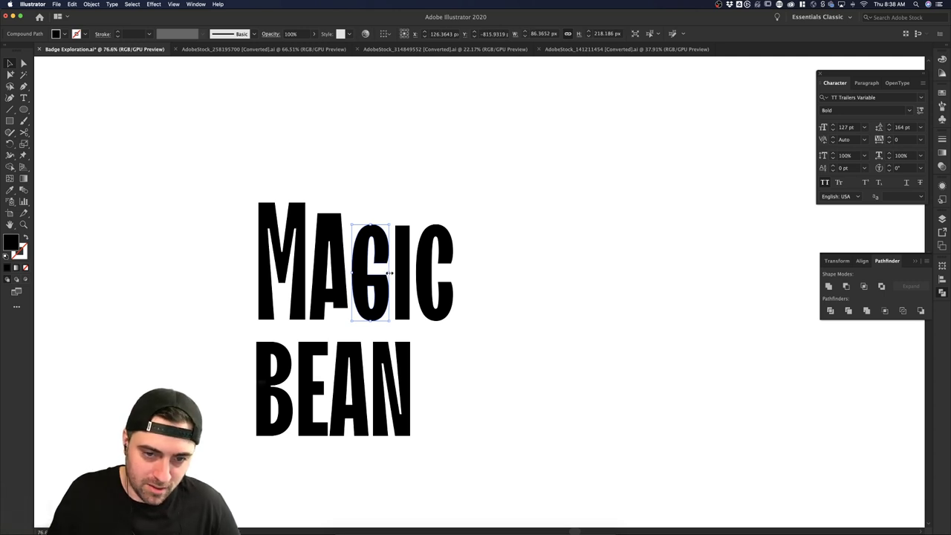
pyautogui.moveTo(390, 273); pyautogui.dragTo(374, 237)
pyautogui.press('super+shift+a')
pyautogui.click(405, 257)
pyautogui.moveTo(414, 277); pyautogui.dragTo(430, 350)
pyautogui.press('super+z')
pyautogui.press('super+shift+a')
# - Tuck the C of MAGIC closer to the I and extend it below the baseline to about 274 px tall
pyautogui.click(468, 320)
pyautogui.click(467, 312)
pyautogui.click(440, 317)
pyautogui.press('a')
pyautogui.press('v')
pyautogui.click(474, 346)
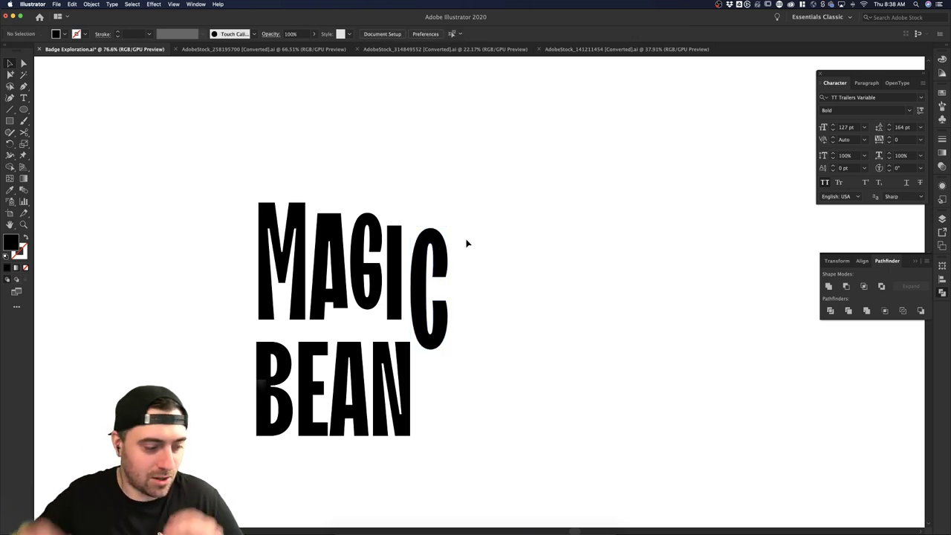
# - Stagger the BEAN letters by raising the B, E and N, lowering the A, and tightening the spacing between them
pyautogui.click(424, 335)
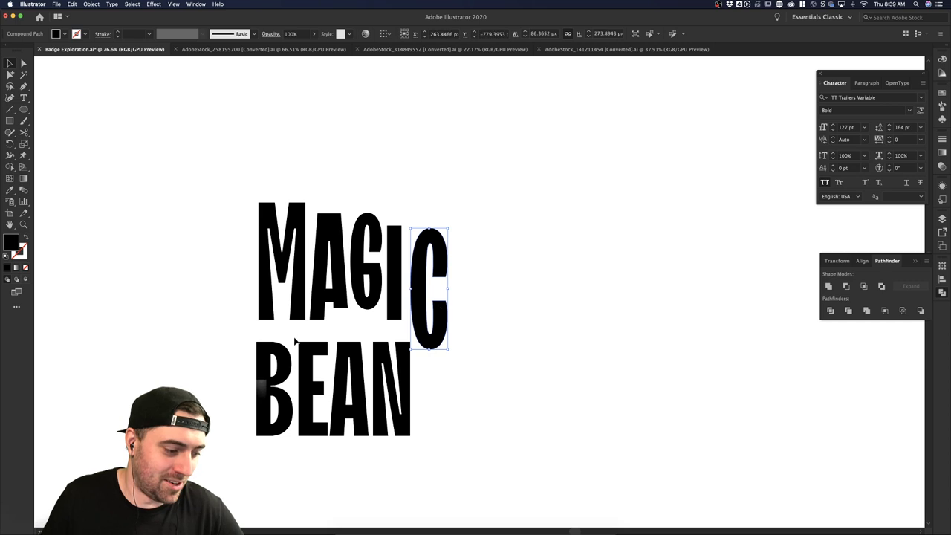
pyautogui.moveTo(268, 408); pyautogui.dragTo(304, 286)
pyautogui.click(305, 340)
pyautogui.click(338, 349)
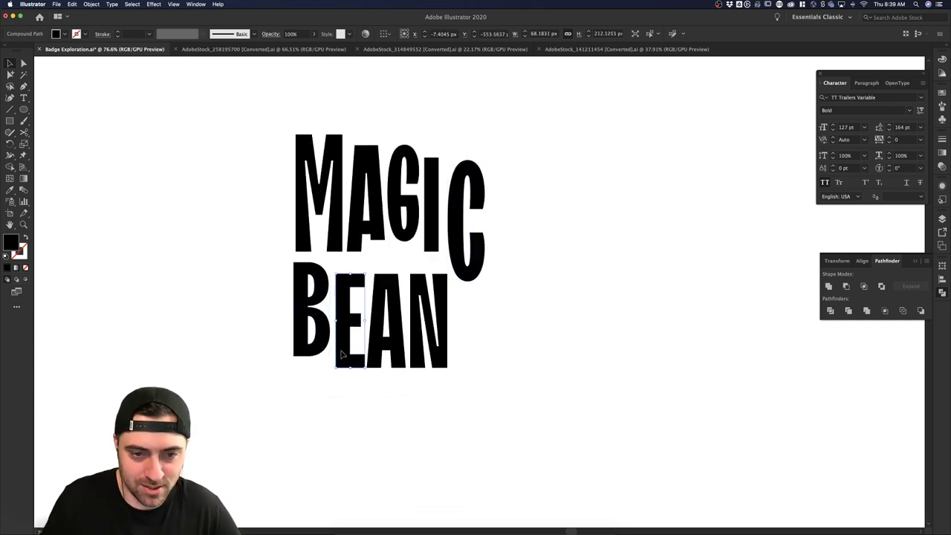
pyautogui.moveTo(339, 349); pyautogui.dragTo(378, 367)
pyautogui.click(378, 361)
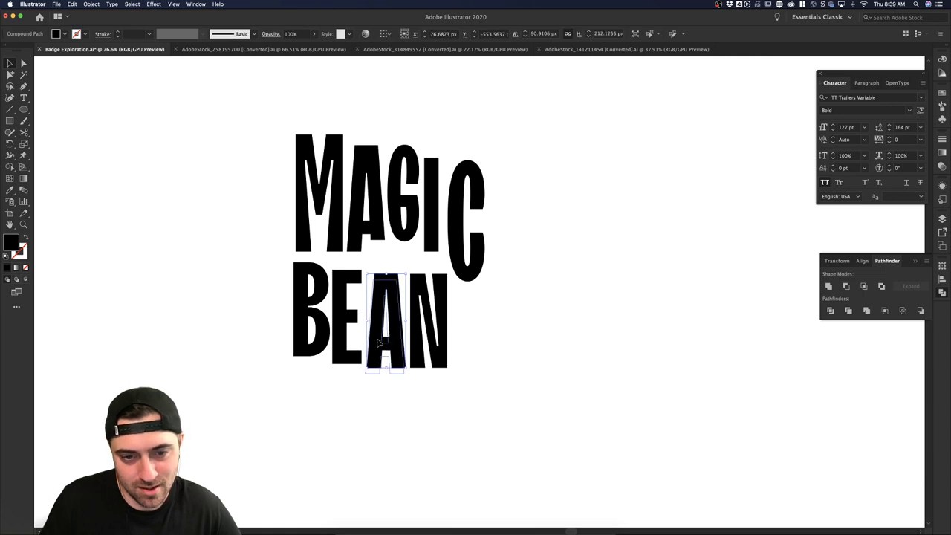
pyautogui.click(439, 327)
pyautogui.moveTo(439, 327); pyautogui.dragTo(439, 317)
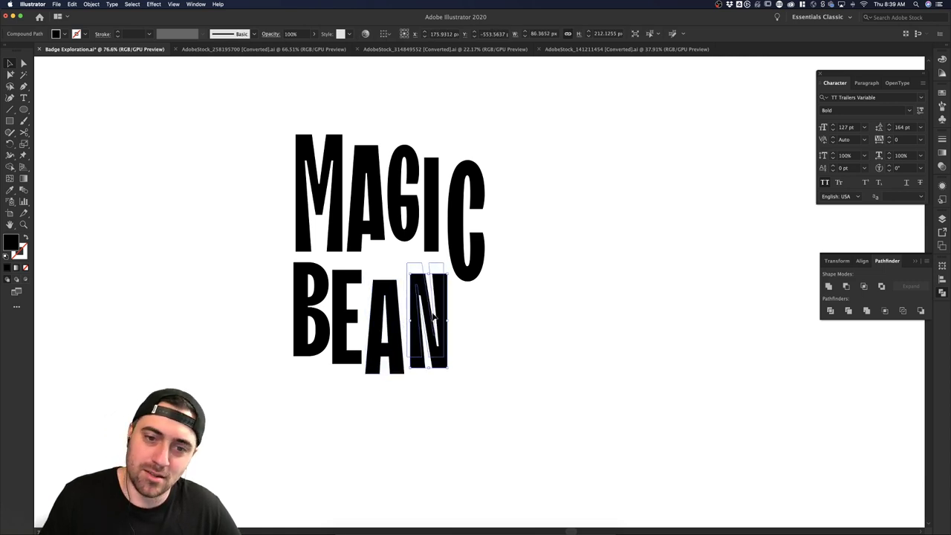
pyautogui.click(505, 350)
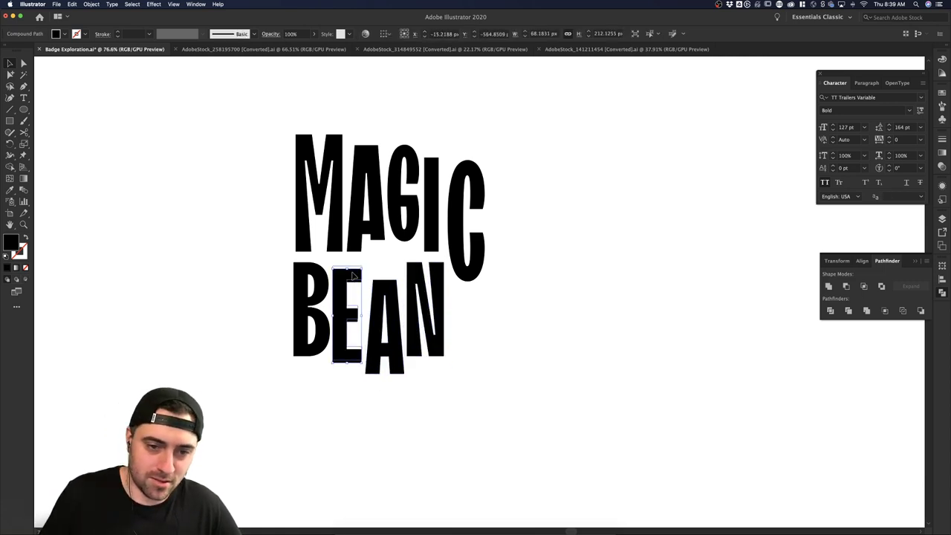
# - Isolate the B of BEAN and widen its upper counter to the right
pyautogui.click(325, 287)
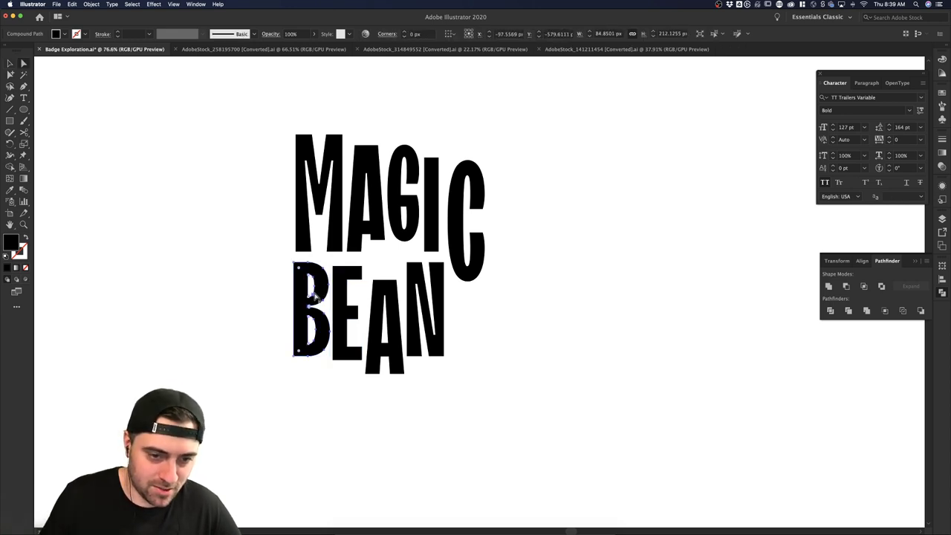
pyautogui.scroll(3, 314, 298)
pyautogui.doubleClick(316, 280)
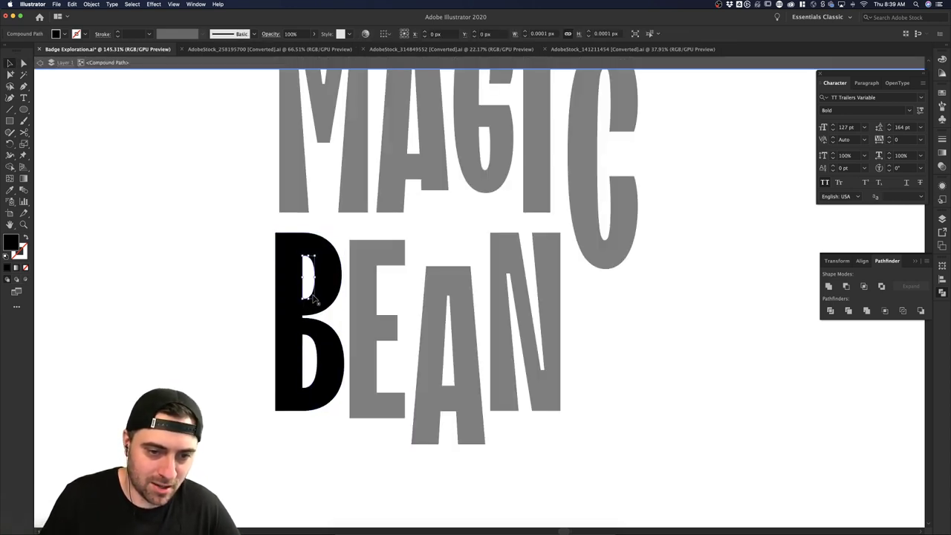
pyautogui.moveTo(317, 278); pyautogui.dragTo(328, 277)
# - Refine the curve of the B's upper counter by adjusting its right-hand anchor points, and exit isolation mode
pyautogui.press('a')
pyautogui.click(331, 281)
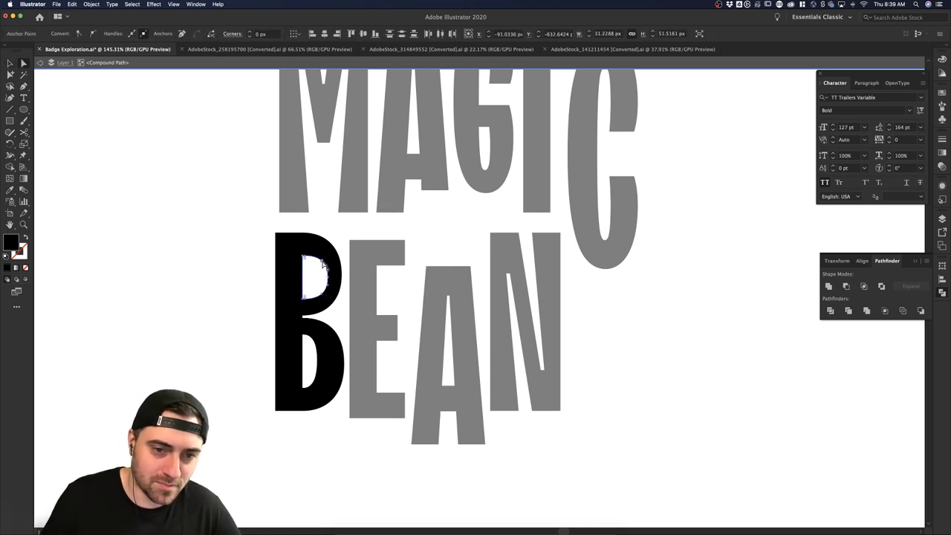
pyautogui.click(321, 259)
pyautogui.click(355, 237)
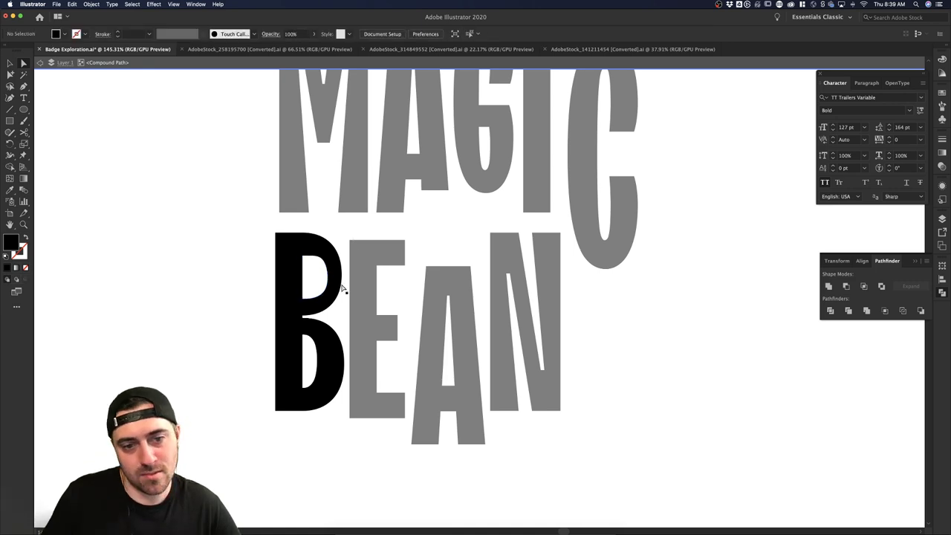
pyautogui.click(328, 284)
pyautogui.click(327, 279)
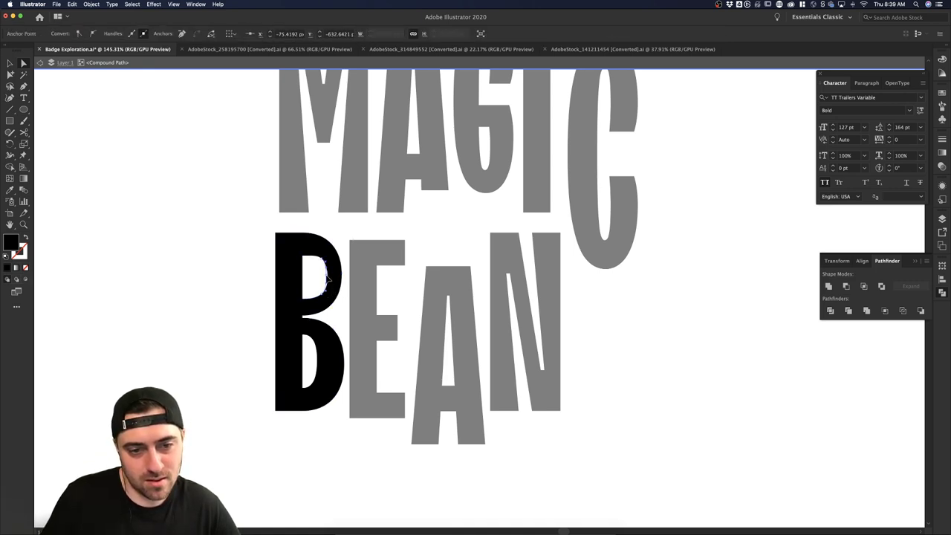
pyautogui.doubleClick(342, 229)
pyautogui.scroll(-3, 342, 229)
pyautogui.scroll(-1, 368, 325)
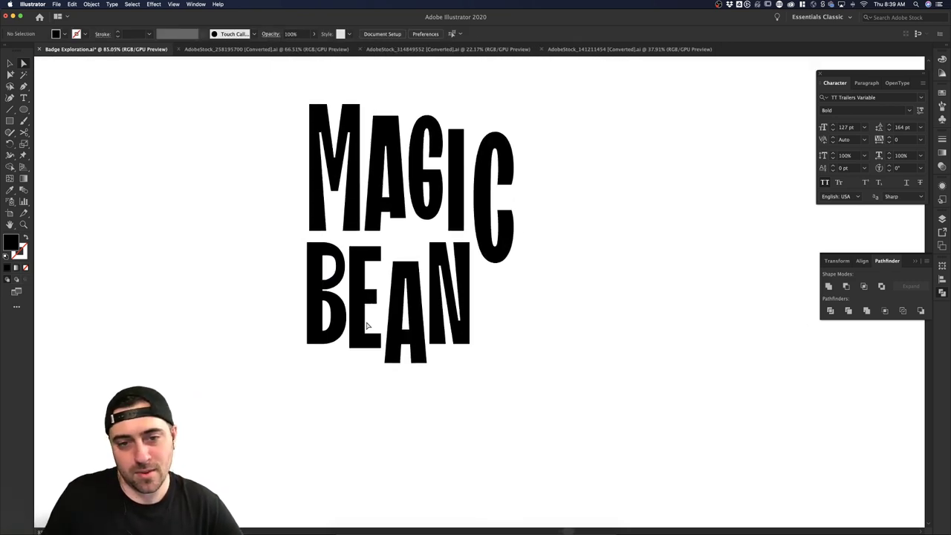
# - Raise the A in BEAN close beneath MAGIC and extend the left leg of the N below the baseline
pyautogui.scroll(3, 367, 325)
pyautogui.moveTo(414, 343); pyautogui.dragTo(412, 324)
pyautogui.moveTo(440, 401); pyautogui.dragTo(438, 419)
pyautogui.press('a')
pyautogui.click(452, 425)
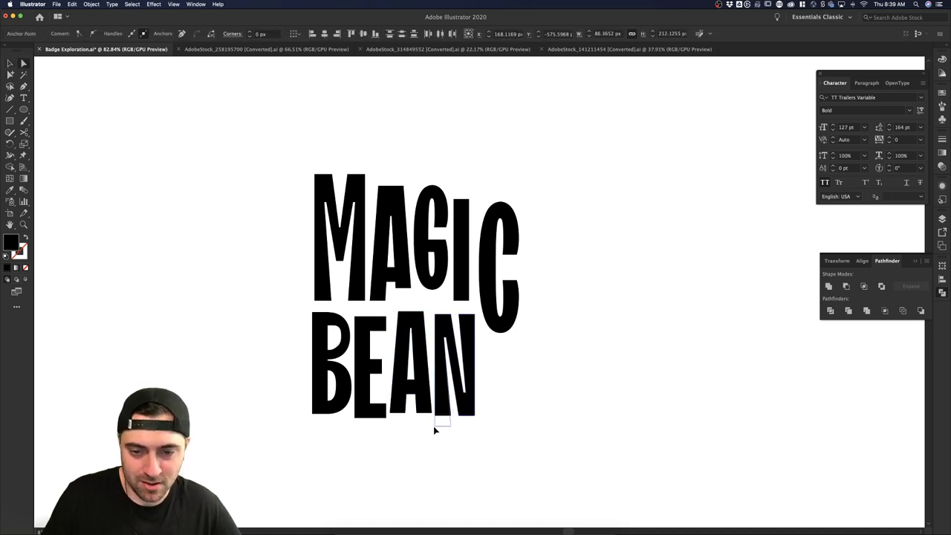
pyautogui.click(481, 421)
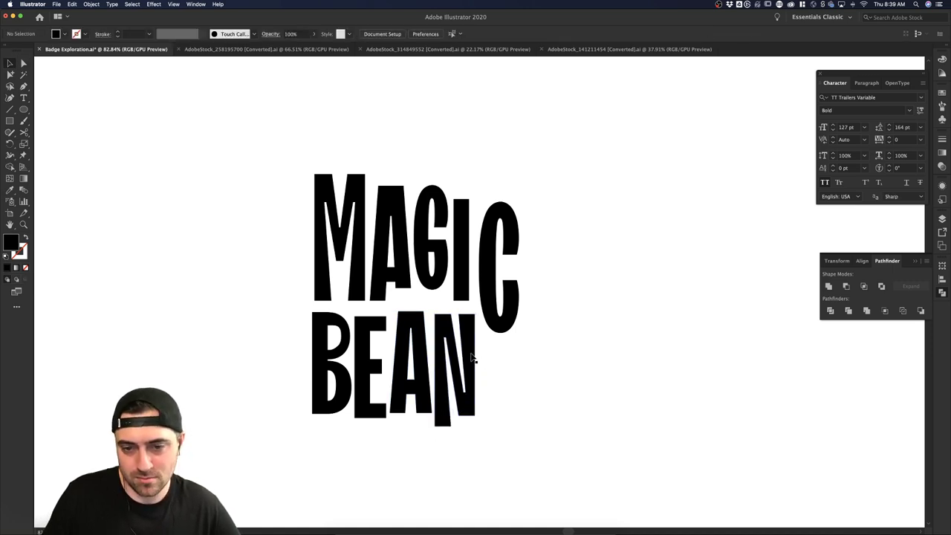
# - Move the A in BEAN further up so that it fills the gap beneath the G
pyautogui.scroll(-5, 516, 385)
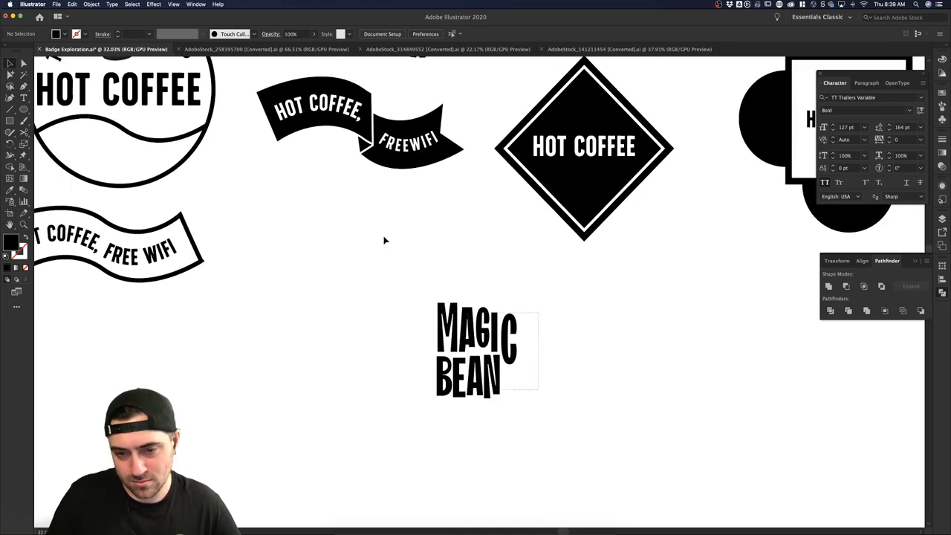
pyautogui.moveTo(384, 240); pyautogui.dragTo(375, 231)
pyautogui.scroll(-3, 474, 286)
pyautogui.scroll(6, 501, 337)
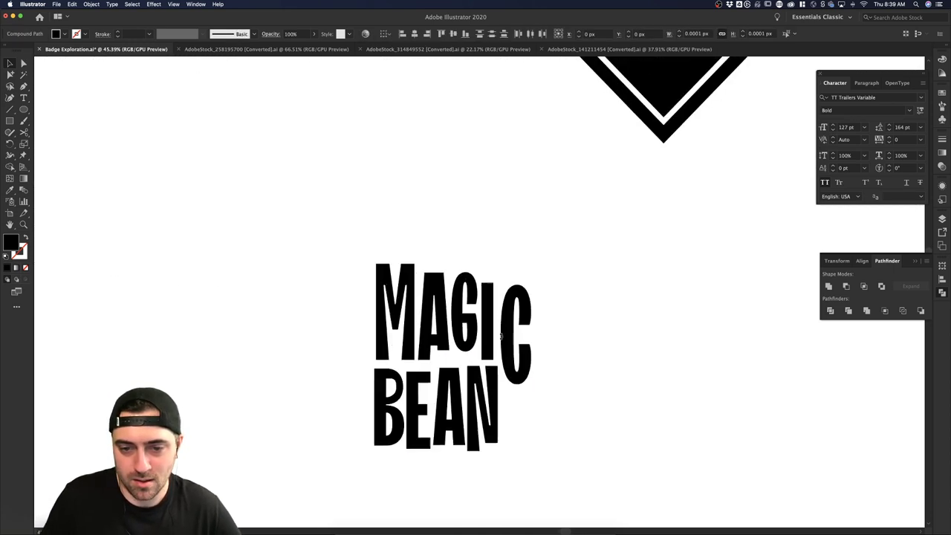
pyautogui.scroll(1, 501, 336)
pyautogui.click(445, 380)
pyautogui.press('a')
pyautogui.click(434, 375)
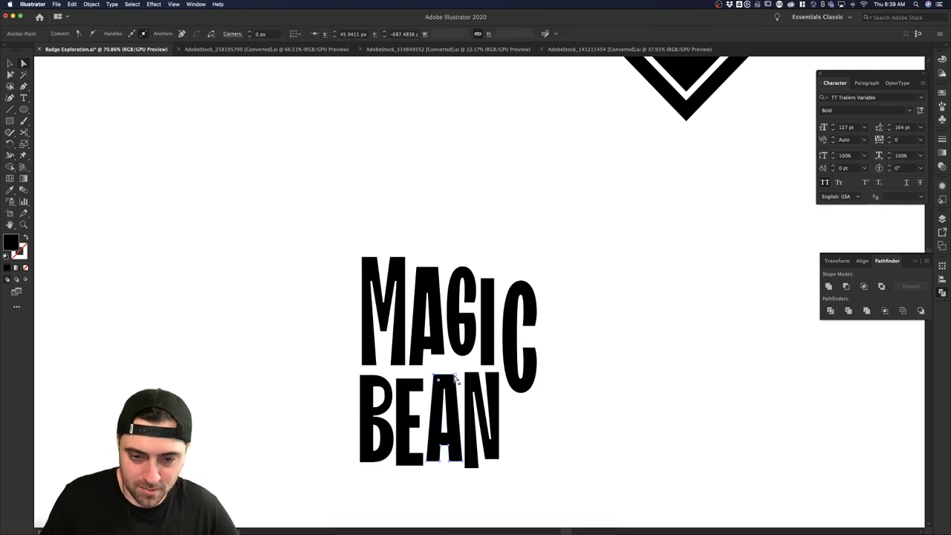
pyautogui.click(448, 384)
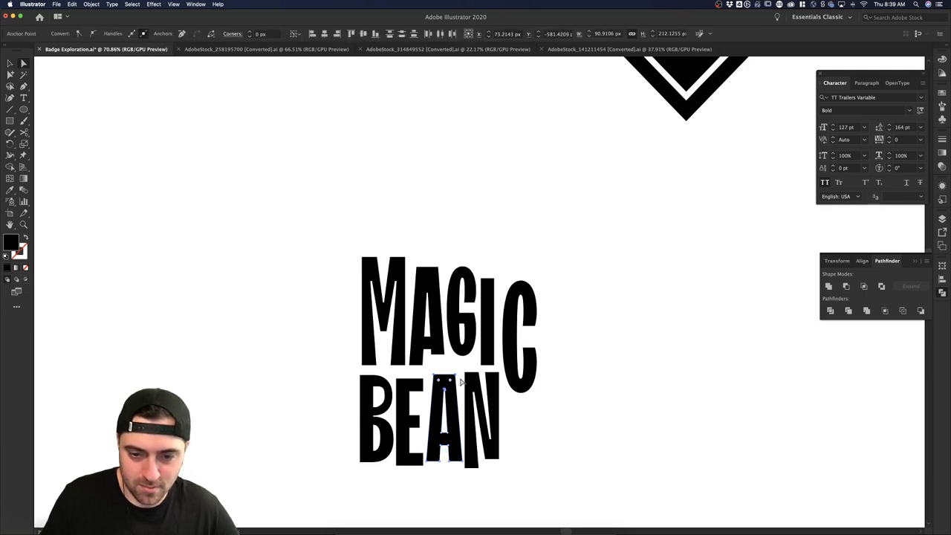
pyautogui.scroll(5, 461, 381)
pyautogui.click(423, 407)
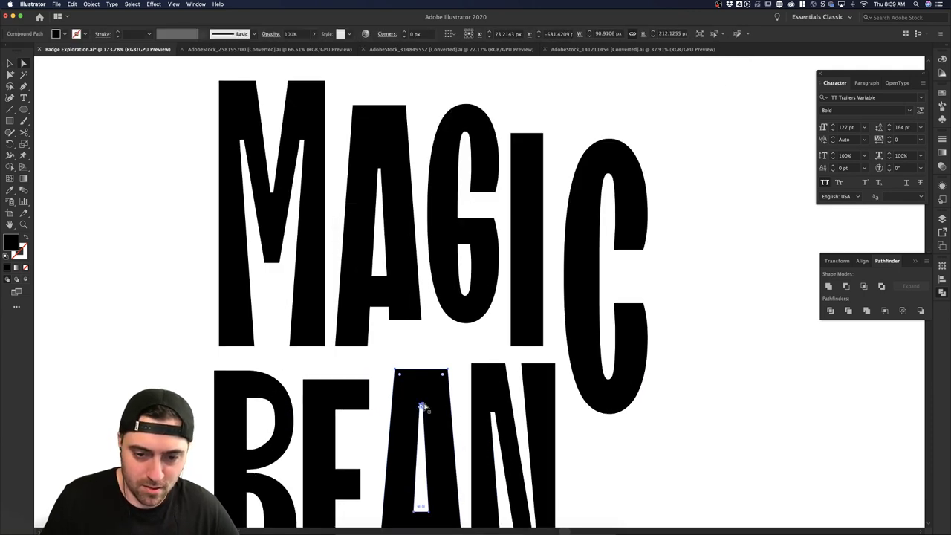
pyautogui.moveTo(447, 363); pyautogui.dragTo(448, 337)
pyautogui.click(500, 339)
# - Select the complete MAGIC BEAN lettering and place it beneath the black HOT COFFEE, FREE WIFI ribbon among the badge designs
pyautogui.scroll(-5, 499, 339)
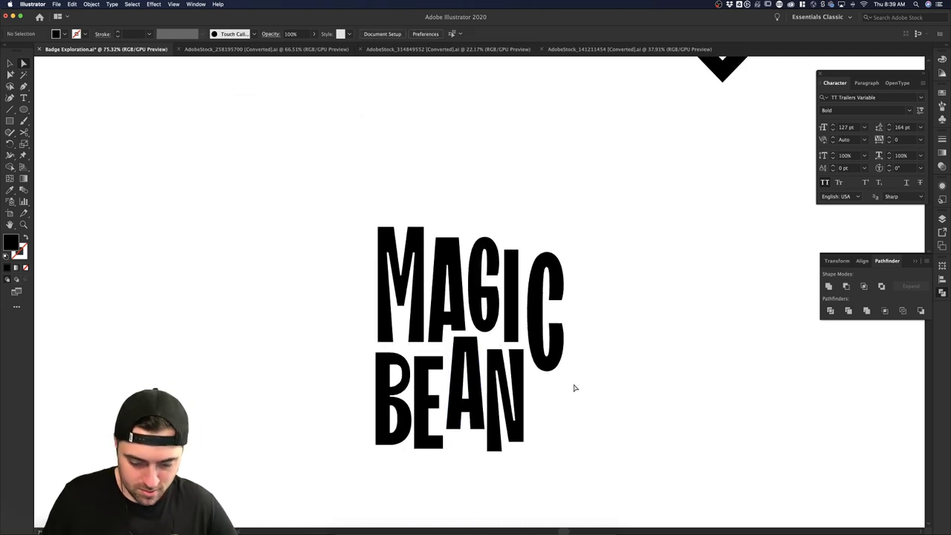
pyautogui.scroll(-5, 575, 387)
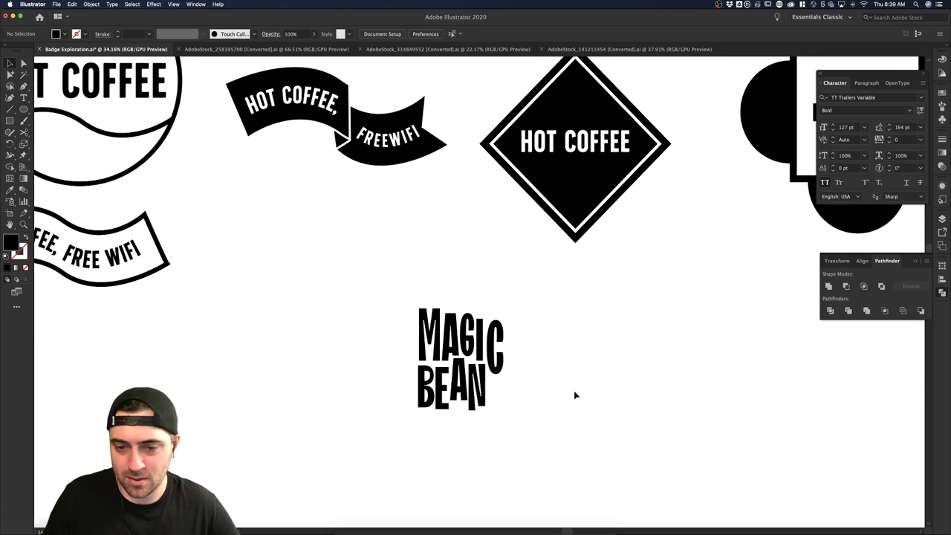
pyautogui.scroll(-3, 574, 395)
pyautogui.moveTo(458, 324); pyautogui.dragTo(571, 436)
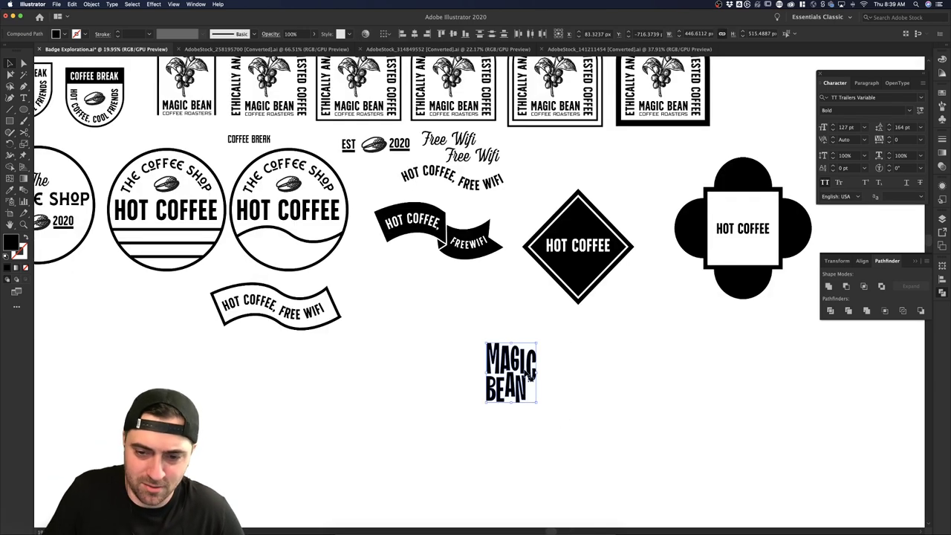
pyautogui.moveTo(525, 372); pyautogui.dragTo(488, 325)
pyautogui.click(545, 336)
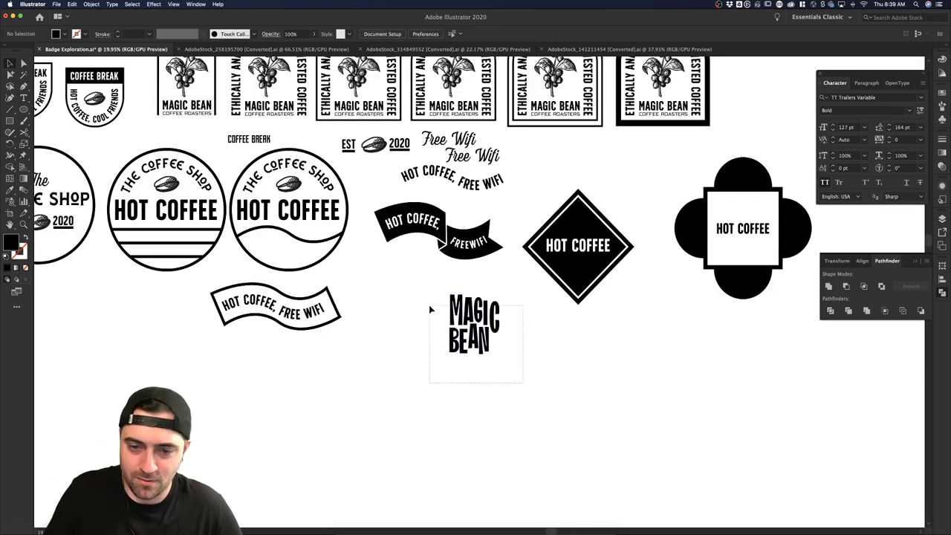
pyautogui.moveTo(429, 305); pyautogui.dragTo(429, 305)
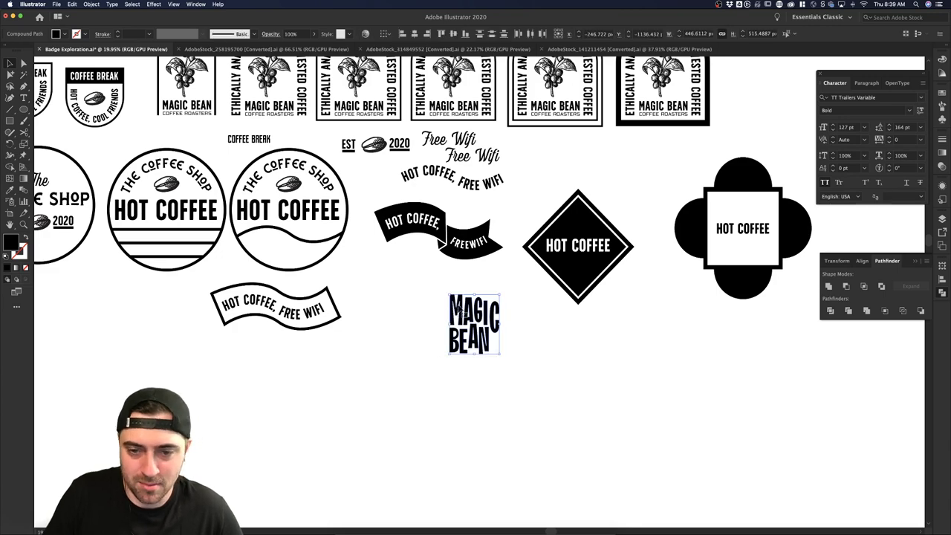
pyautogui.click(584, 349)
pyautogui.hscroll(3, 584, 349)
pyautogui.scroll(2, 584, 349)
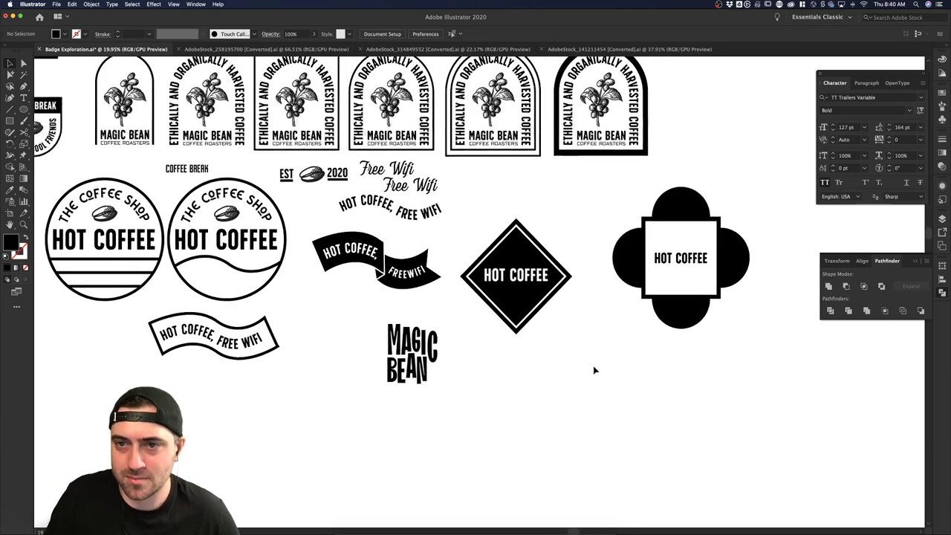
# - Examine the shapes and spacing of the MAGIC BEAN letters and how the lettering sits among the surrounding badge designs
pyautogui.click(437, 358)
pyautogui.scroll(5, 438, 358)
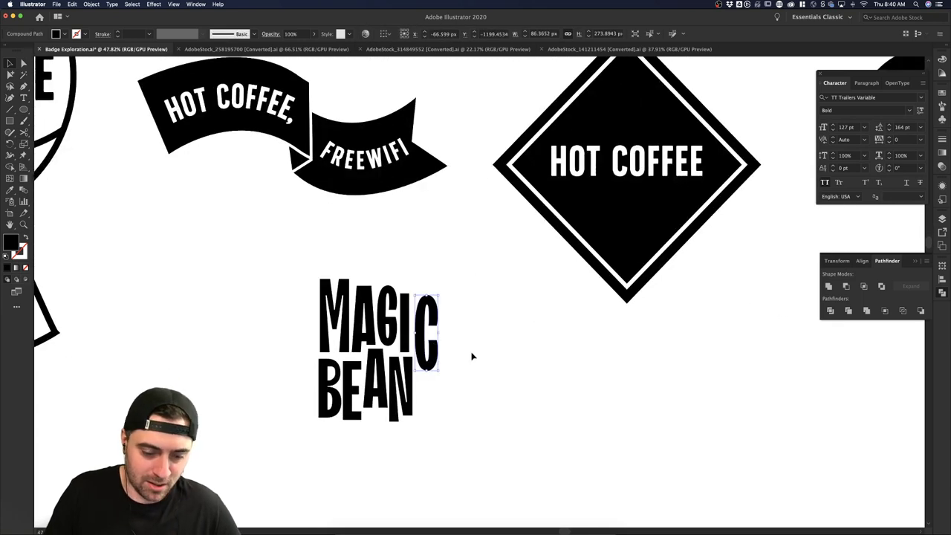
pyautogui.scroll(-4, 471, 356)
pyautogui.moveTo(477, 392); pyautogui.dragTo(357, 310)
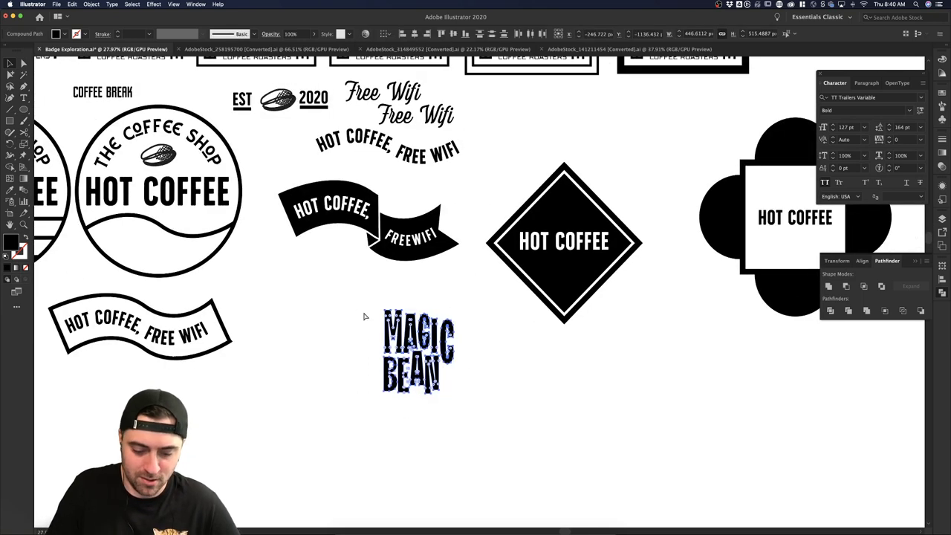
pyautogui.click(361, 334)
pyautogui.scroll(1, 393, 299)
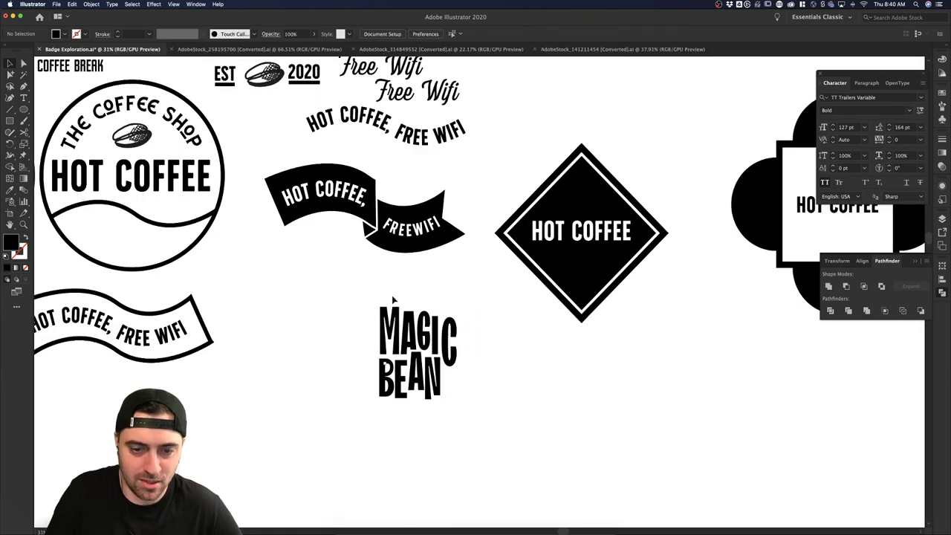
pyautogui.scroll(9, 444, 386)
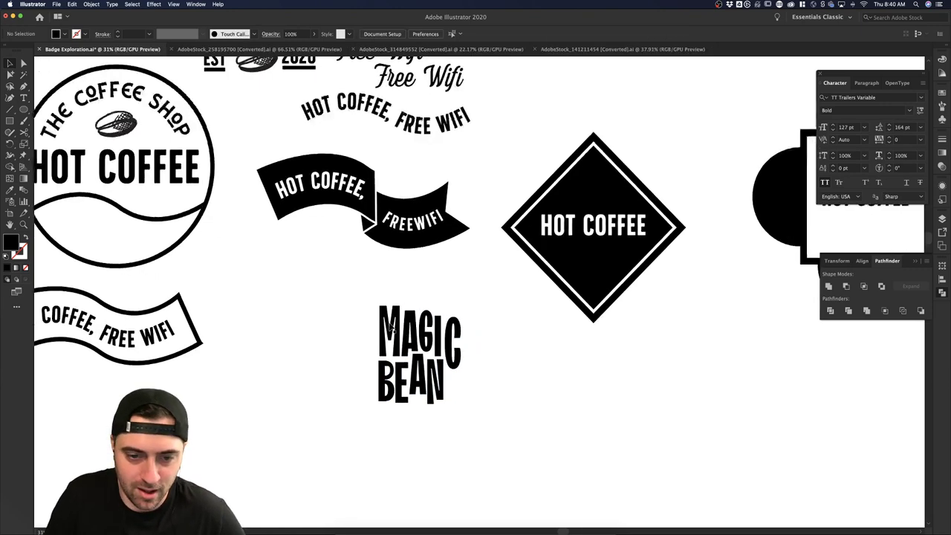
pyautogui.scroll(-6, 421, 313)
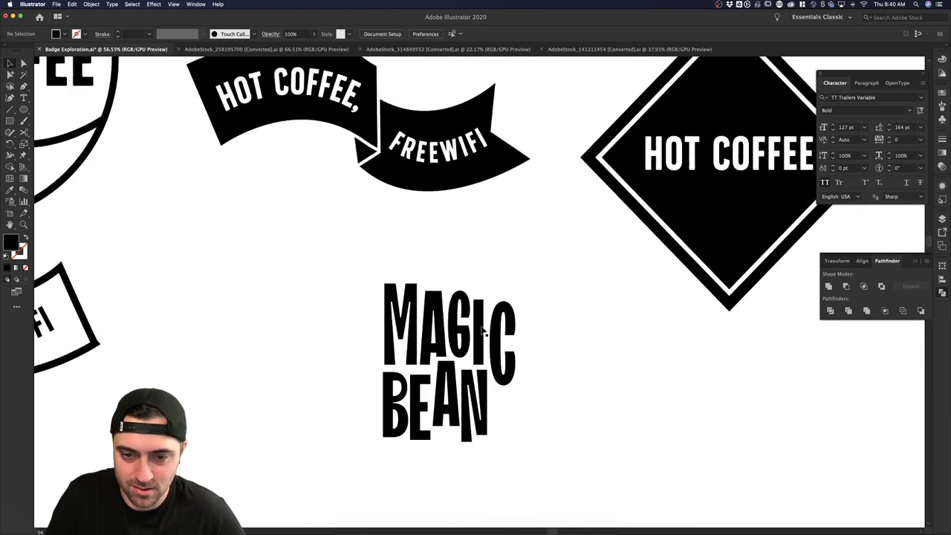
pyautogui.scroll(-3, 629, 329)
pyautogui.scroll(-3, 599, 339)
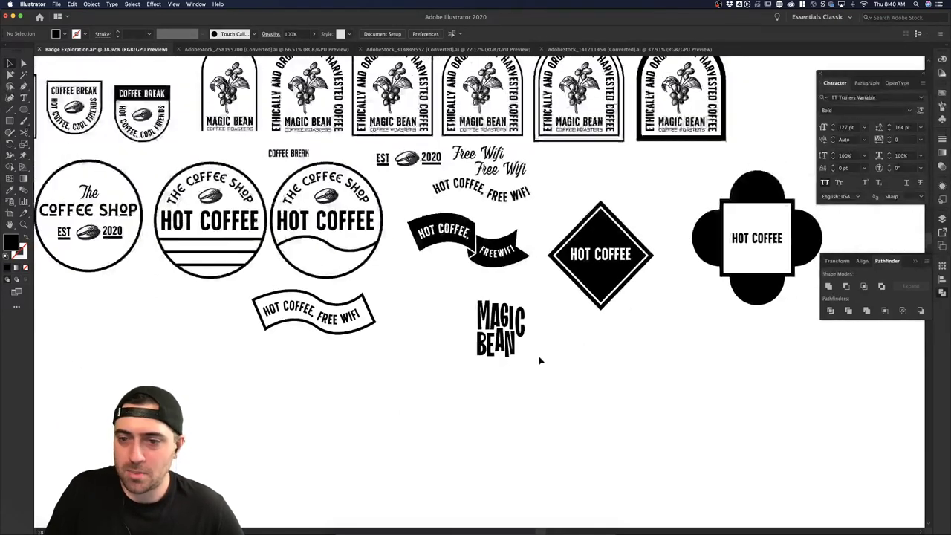
# - Move the complete MAGIC BEAN lettering closer beneath the black HOT COFFEE, FREE WIFI ribbon
pyautogui.moveTo(444, 368); pyautogui.dragTo(371, 312)
pyautogui.click(341, 363)
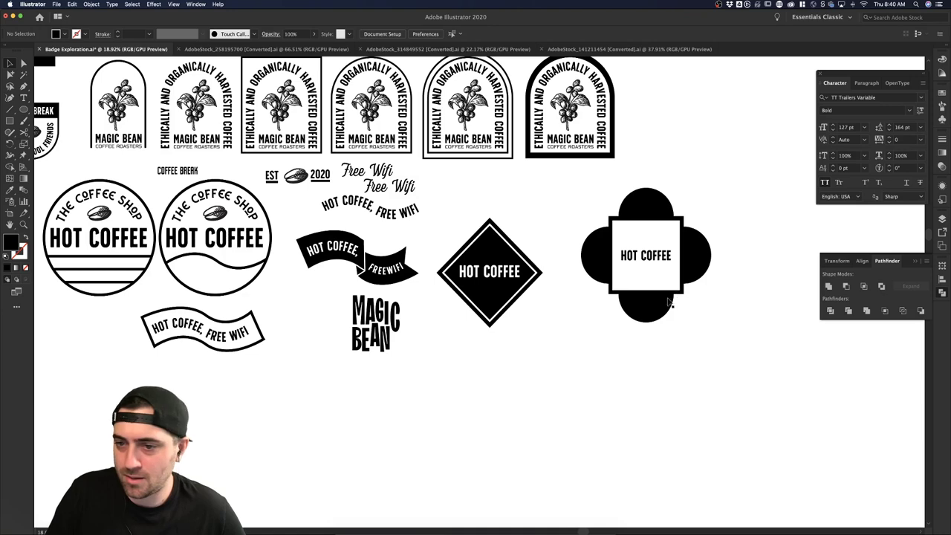
pyautogui.scroll(2, 522, 322)
pyautogui.hscroll(-2, 522, 322)
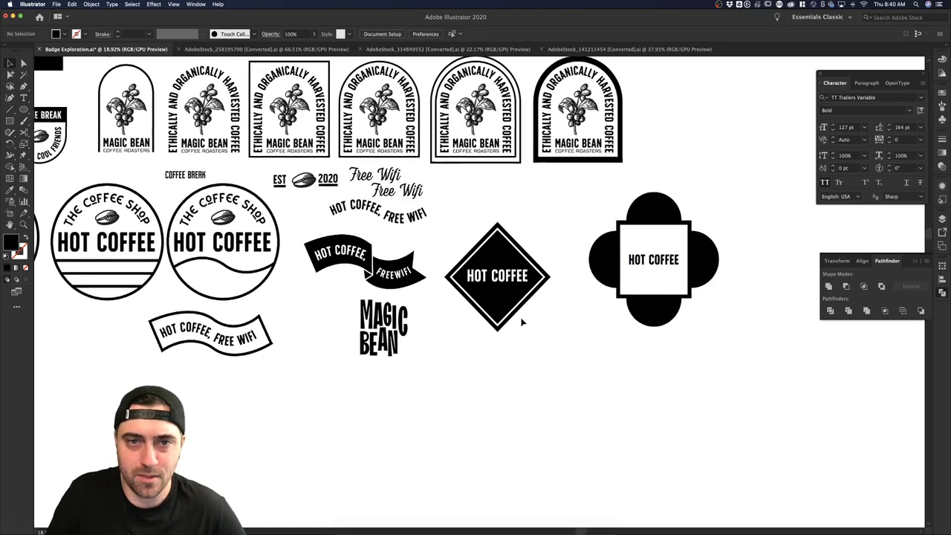
# - Draw a black-filled circle about 914 px in diameter in the empty space below the black diamond badge
pyautogui.press('super+Tab')
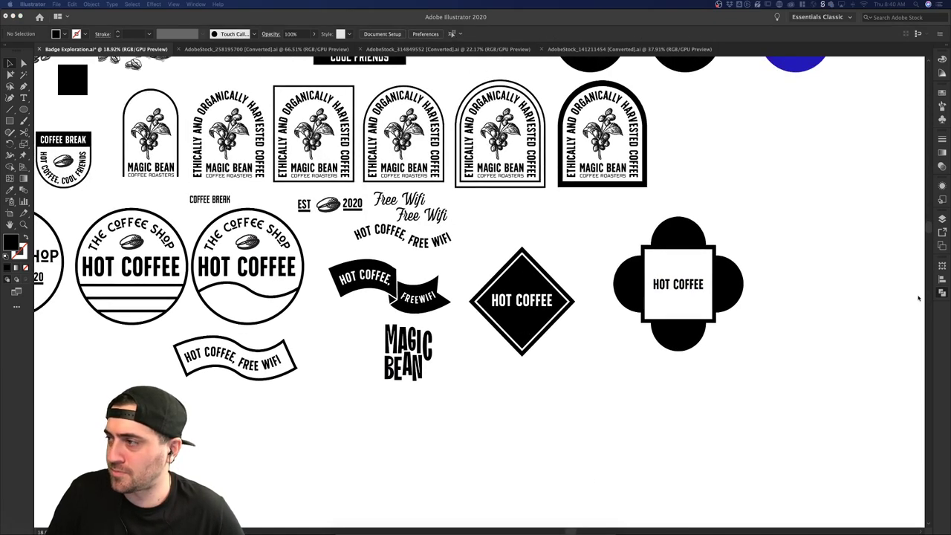
pyautogui.click(593, 475)
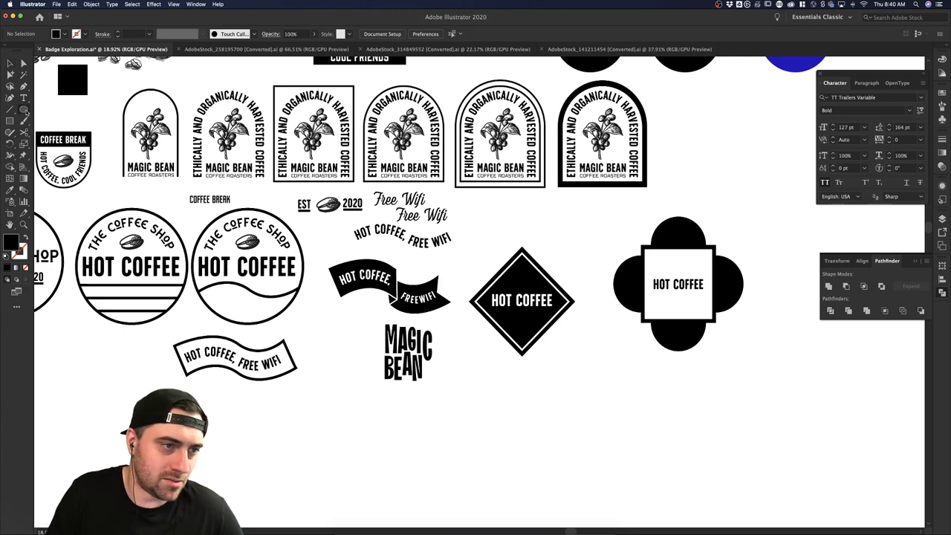
pyautogui.moveTo(534, 461); pyautogui.dragTo(565, 487)
pyautogui.click(628, 459)
pyautogui.click(532, 440)
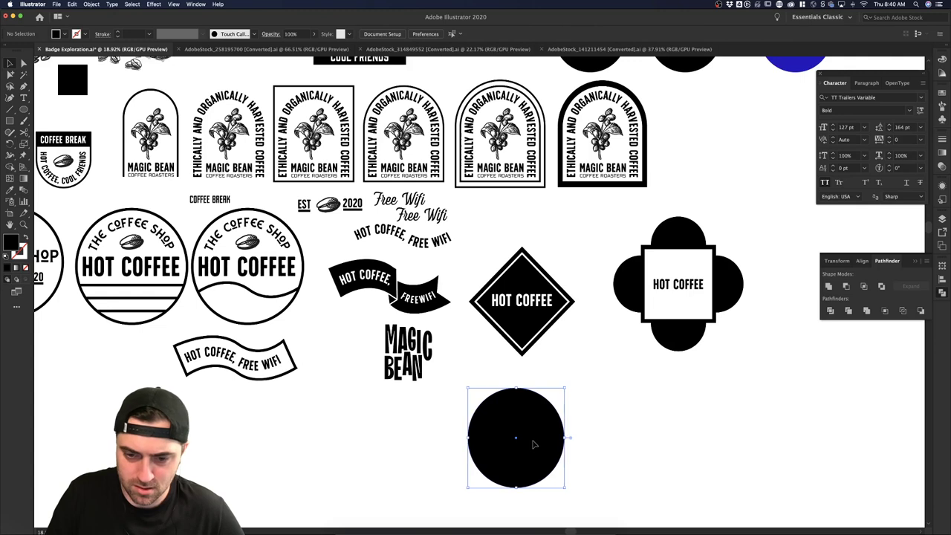
# - Swap the new circle's fill and stroke so it becomes an unfilled outline, and set its stroke weight to 14 pt
pyautogui.hotkey('shift', 'x')
pyautogui.click(614, 442)
pyautogui.click(554, 407)
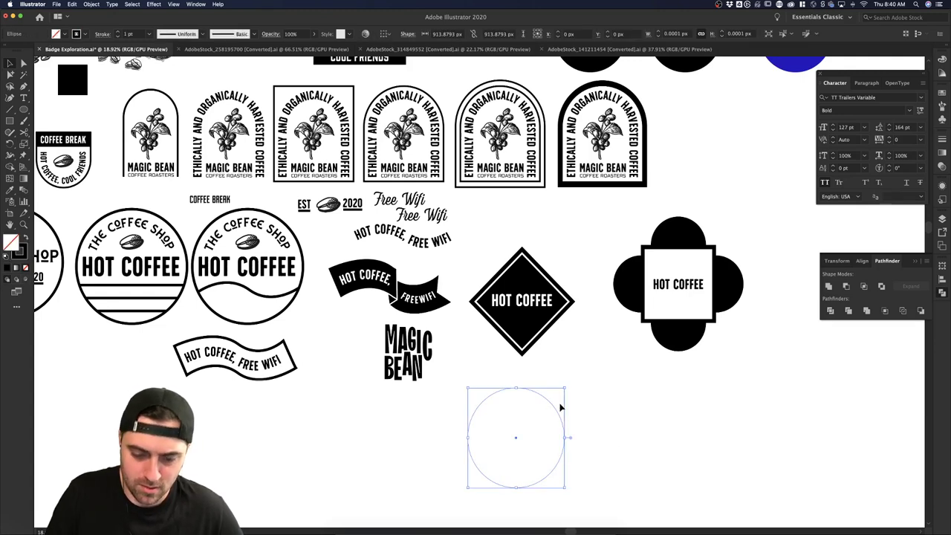
pyautogui.click(119, 34)
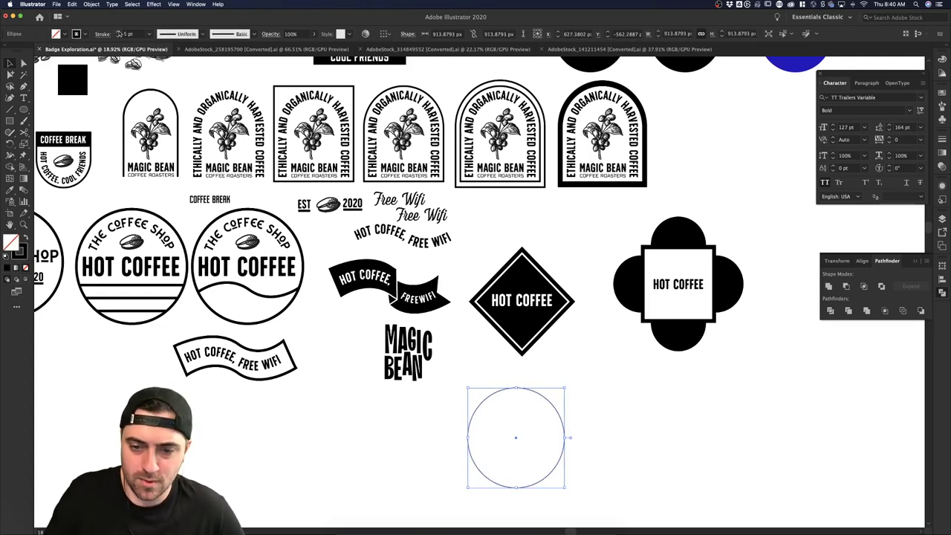
pyautogui.scroll(-2, 364, 362)
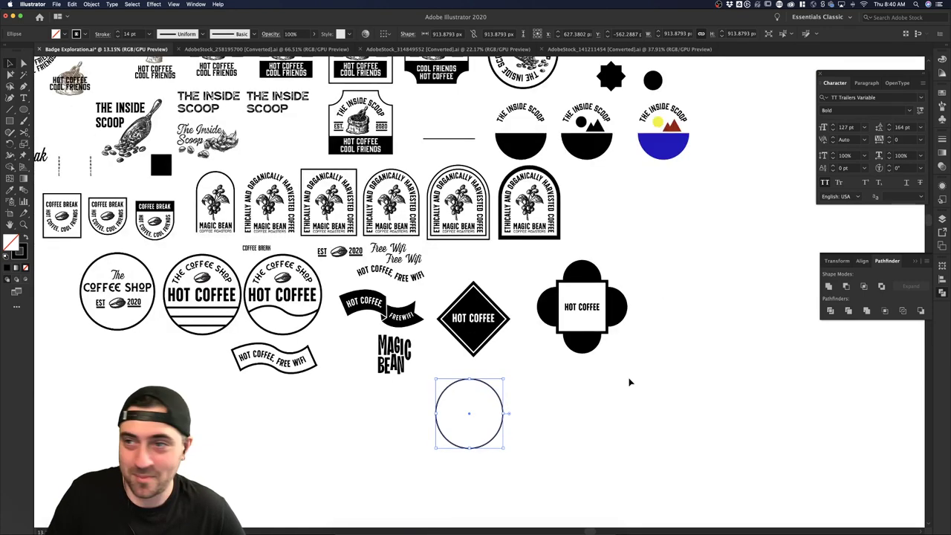
pyautogui.click(654, 437)
# - Copy the arched THE COFFEE SHOP text from the wavy-line badge into the outlined circle and center it on the circle in both directions
pyautogui.scroll(4, 590, 429)
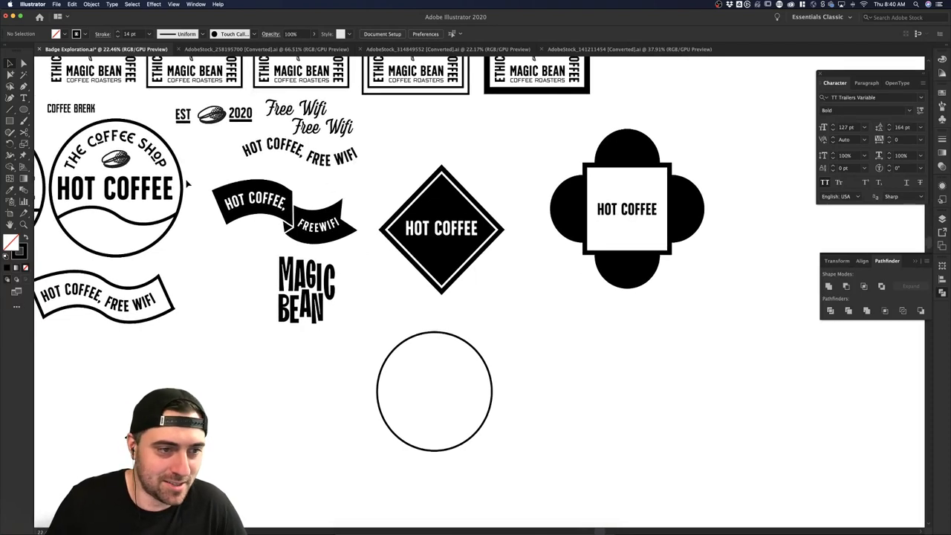
pyautogui.moveTo(160, 154); pyautogui.dragTo(490, 368)
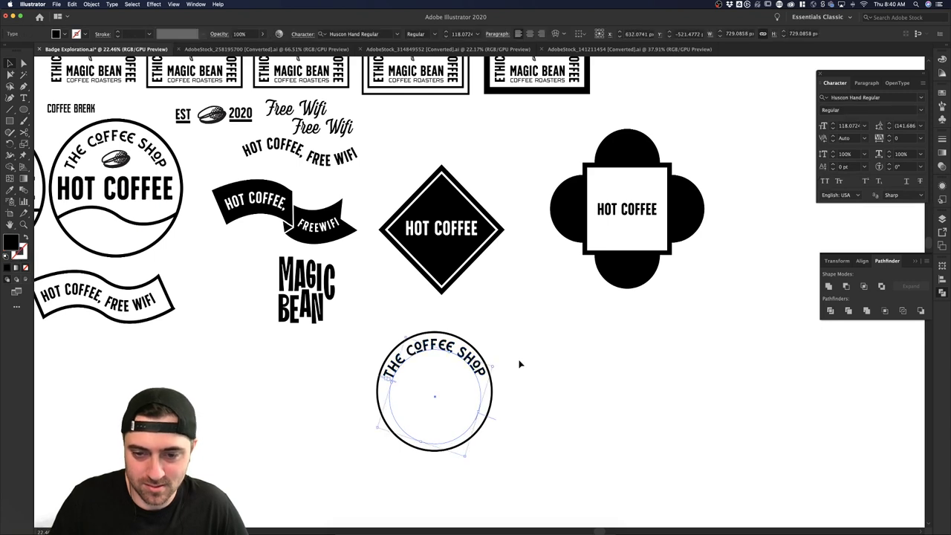
pyautogui.click(520, 364)
pyautogui.click(464, 358)
pyautogui.keyDown('shift'); pyautogui.click(462, 341); pyautogui.keyUp('shift')
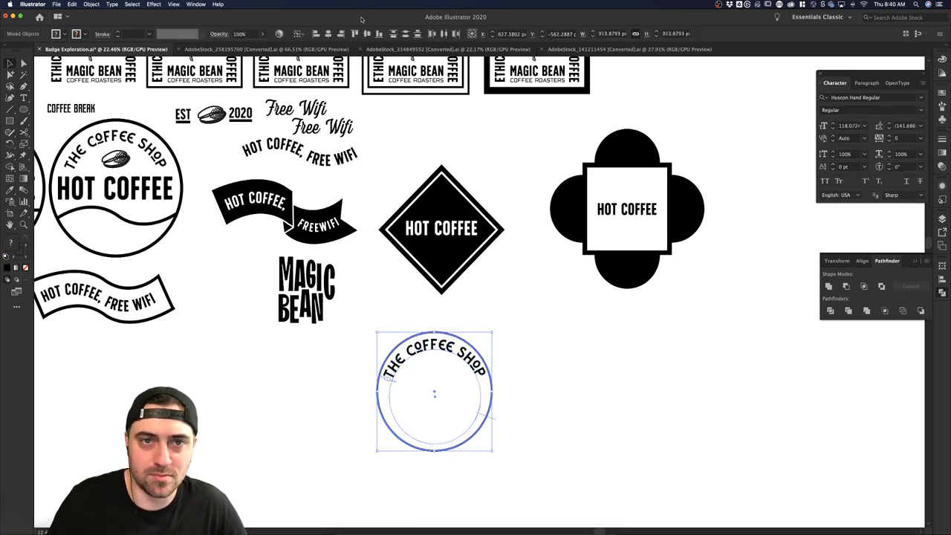
pyautogui.click(328, 33)
pyautogui.click(355, 33)
pyautogui.click(648, 317)
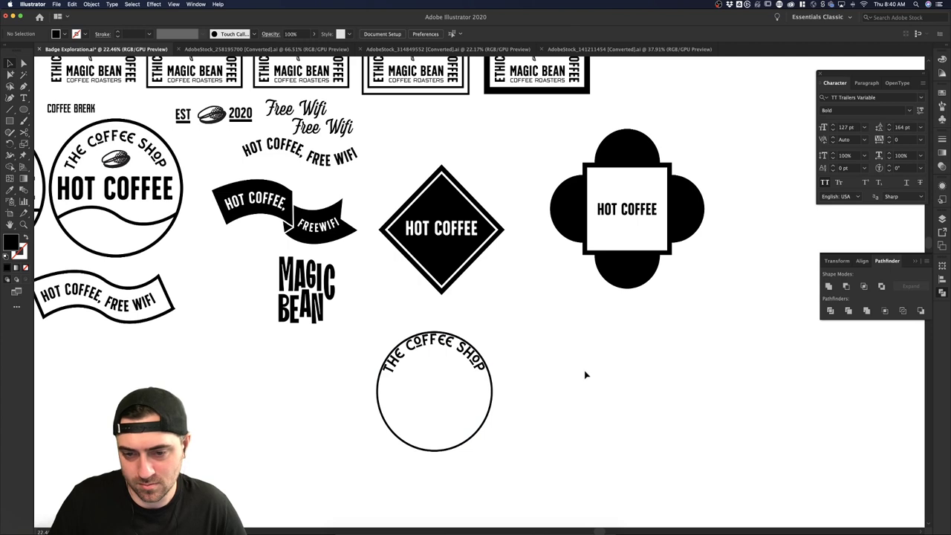
# - Scale the arched THE COFFEE SHOP text down about its center to about 649 px wide, leaving a margin inside the circle outline
pyautogui.click(487, 379)
pyautogui.moveTo(492, 361); pyautogui.dragTo(488, 362)
pyautogui.click(567, 367)
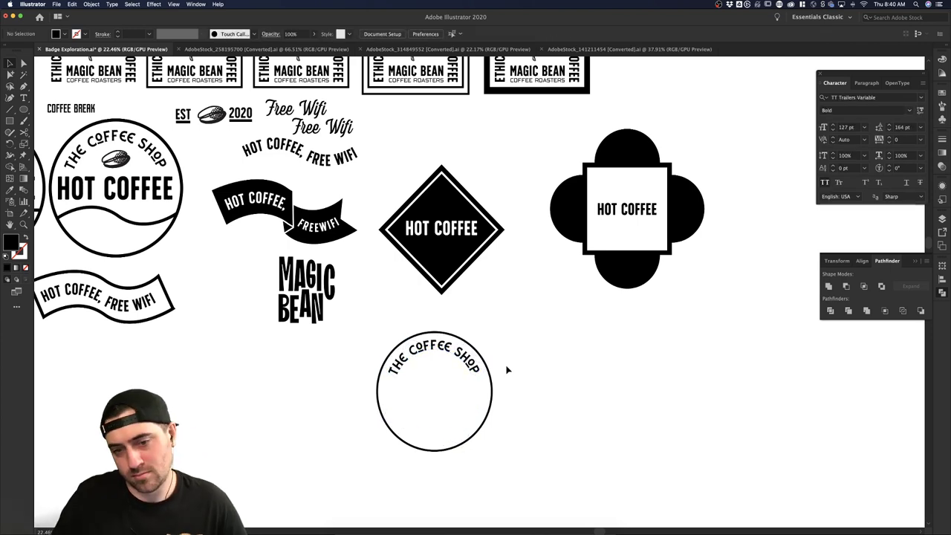
pyautogui.click(475, 370)
pyautogui.click(553, 372)
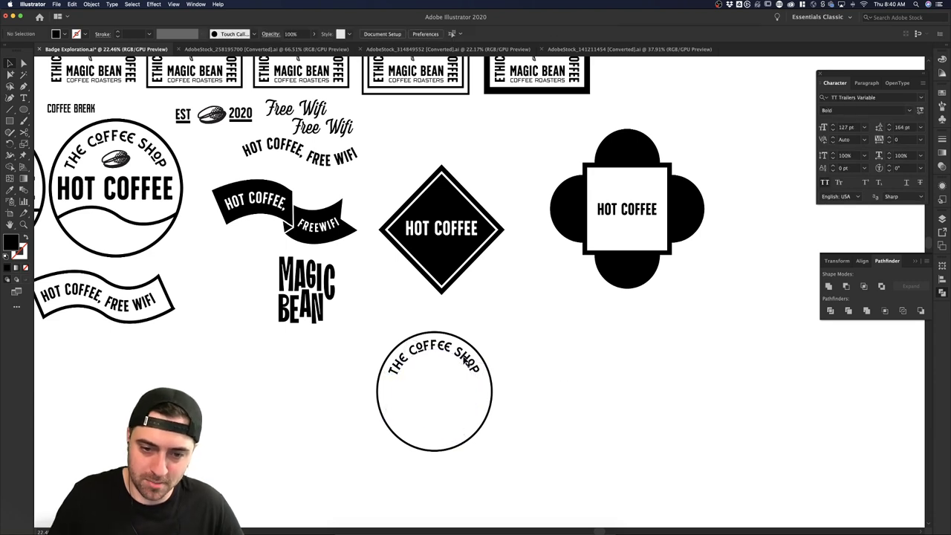
# - Duplicate the arched text straight down onto the circle's lower edge and change the copy's wording to LAZARIS ROASTERS
pyautogui.moveTo(466, 365); pyautogui.dragTo(476, 446)
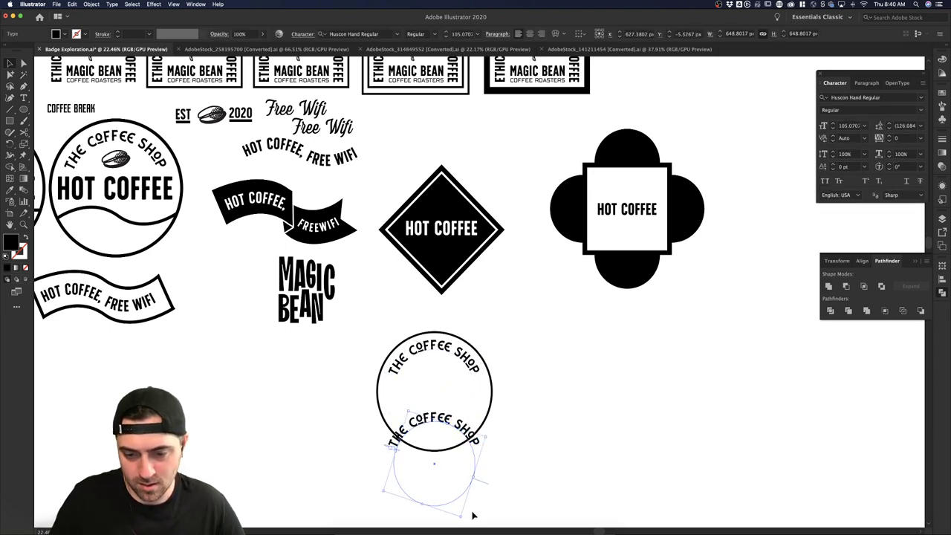
pyautogui.tripleClick(441, 422)
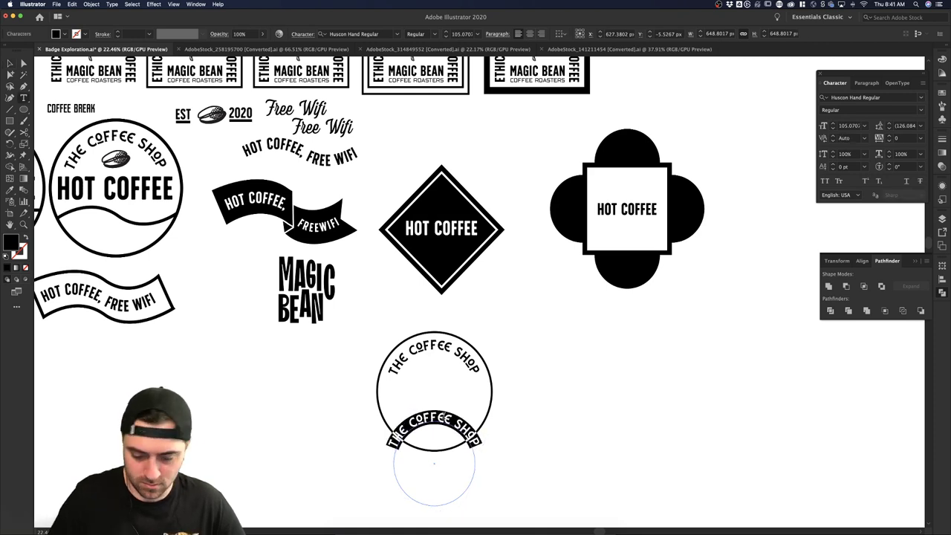
pyautogui.press('BackSpace')
pyautogui.write('LAZARIS ')
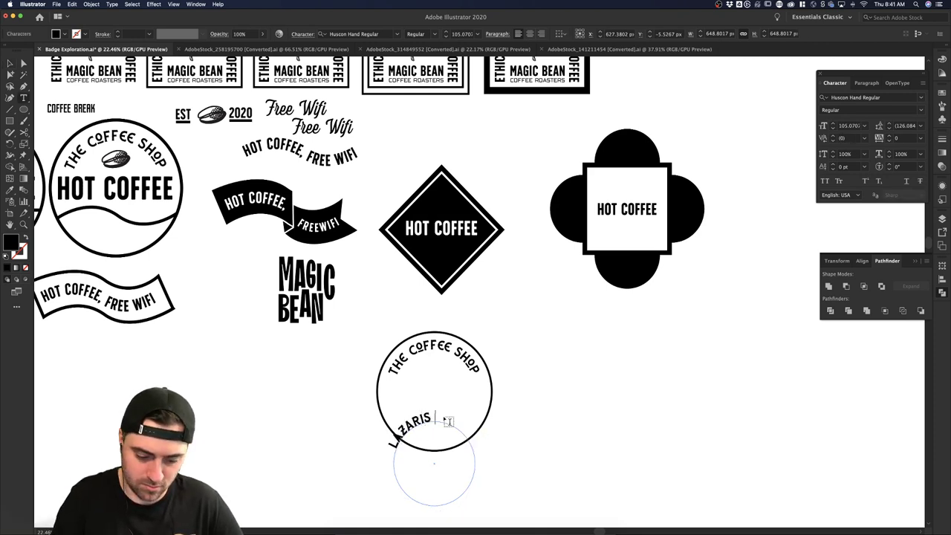
pyautogui.write('ROASTERS')
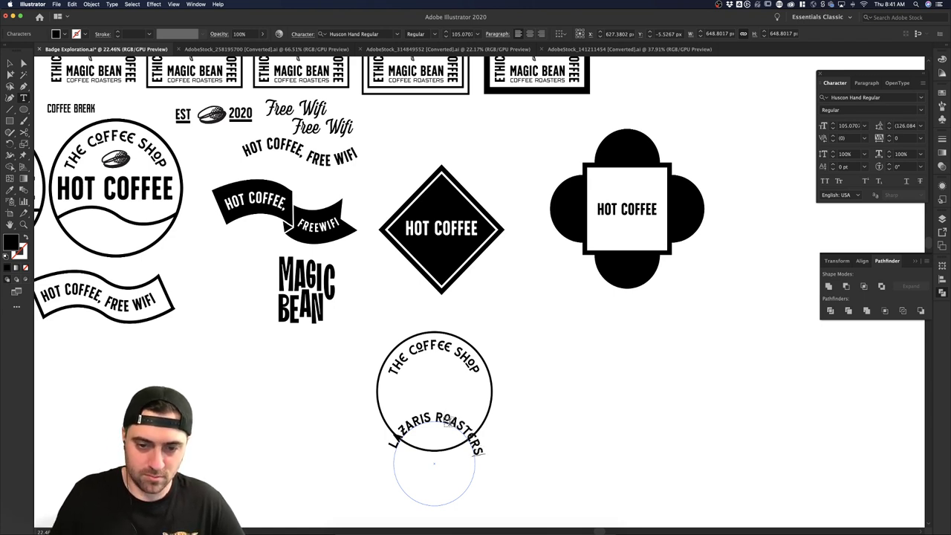
pyautogui.click(10, 63)
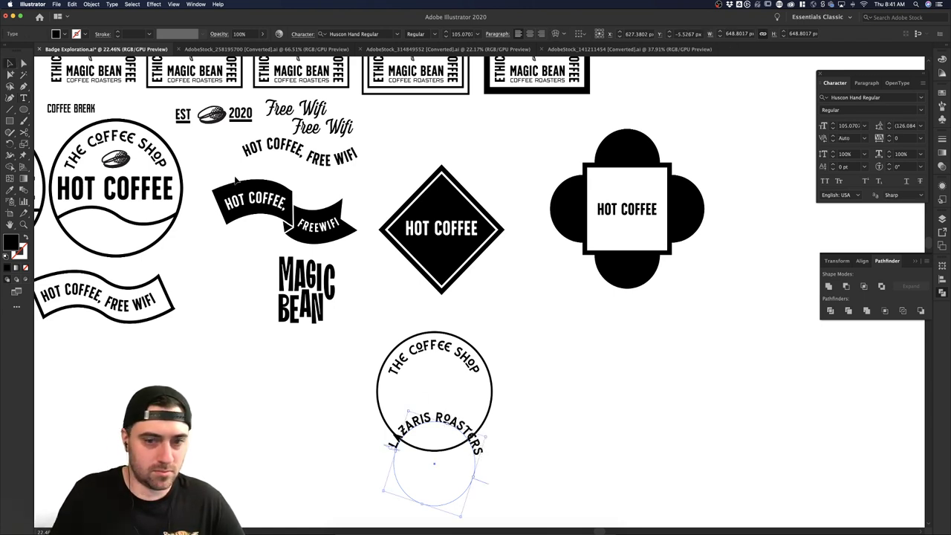
# - Replace the wording of the upper arched text with LAZARIS COFFEE ROASTERS
pyautogui.click(455, 359)
pyautogui.tripleClick(455, 360)
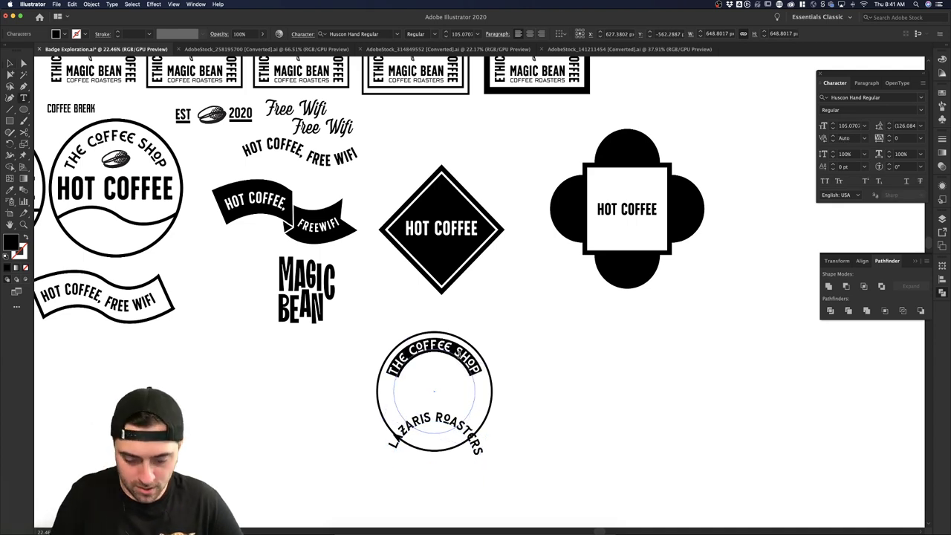
pyautogui.write('LAZARIS C')
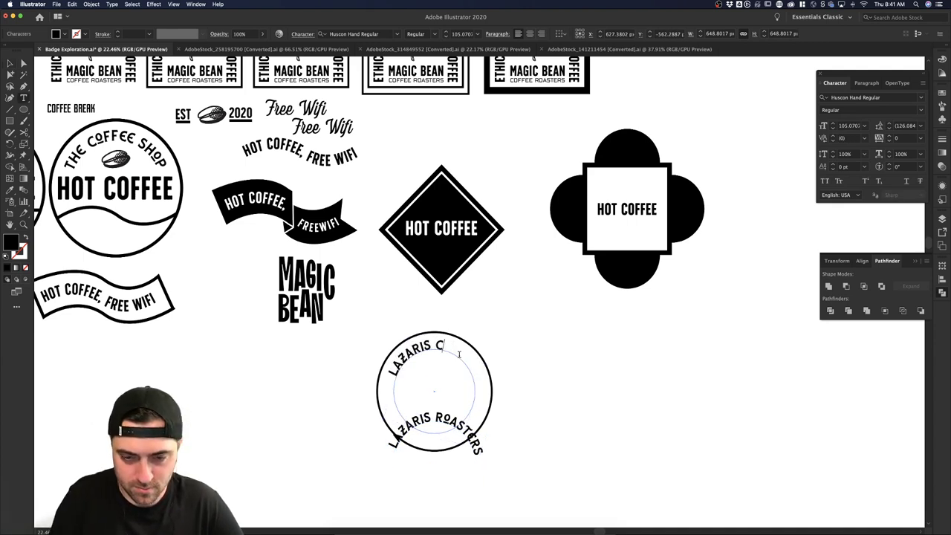
pyautogui.write('OFFEE ROASTERS')
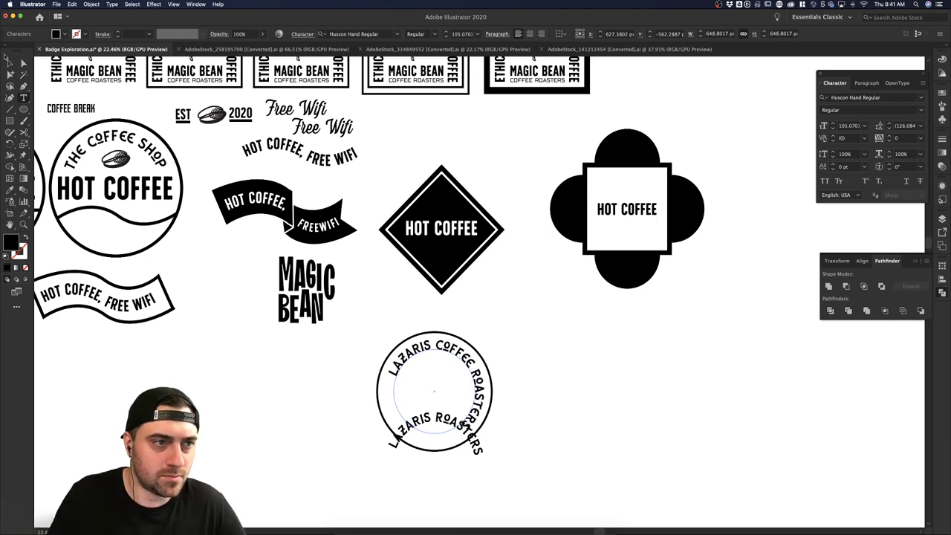
# - Rotate the LAZARIS COFFEE ROASTERS text counterclockwise so that it arches evenly across the upper half of the circle
pyautogui.click(10, 64)
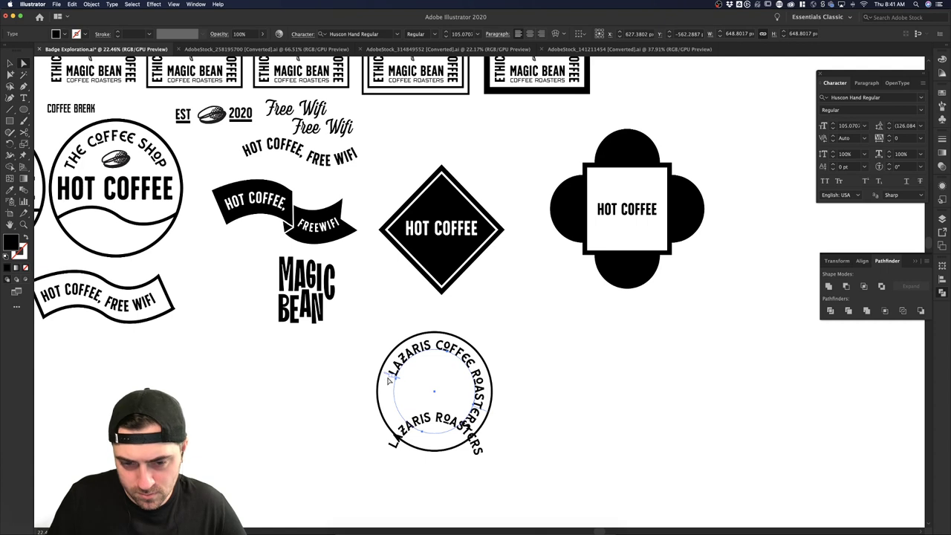
pyautogui.press('v')
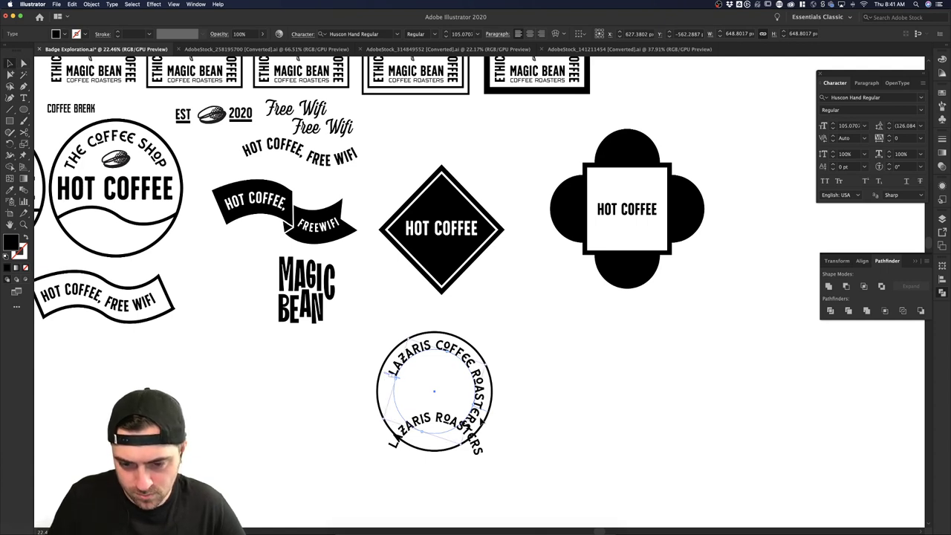
pyautogui.moveTo(464, 449); pyautogui.dragTo(490, 419)
pyautogui.click(537, 439)
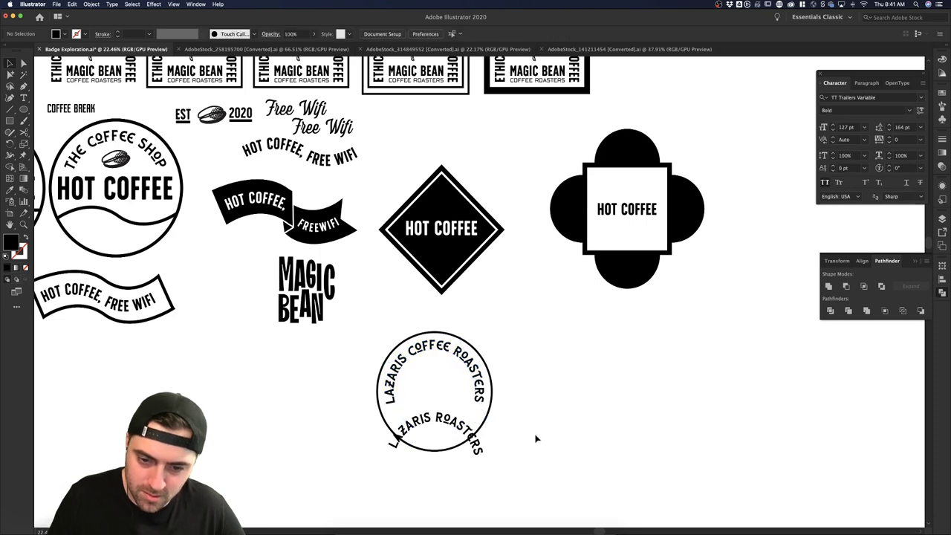
# - Replace the wording of the lower arched text with COMPANY
pyautogui.click(452, 424)
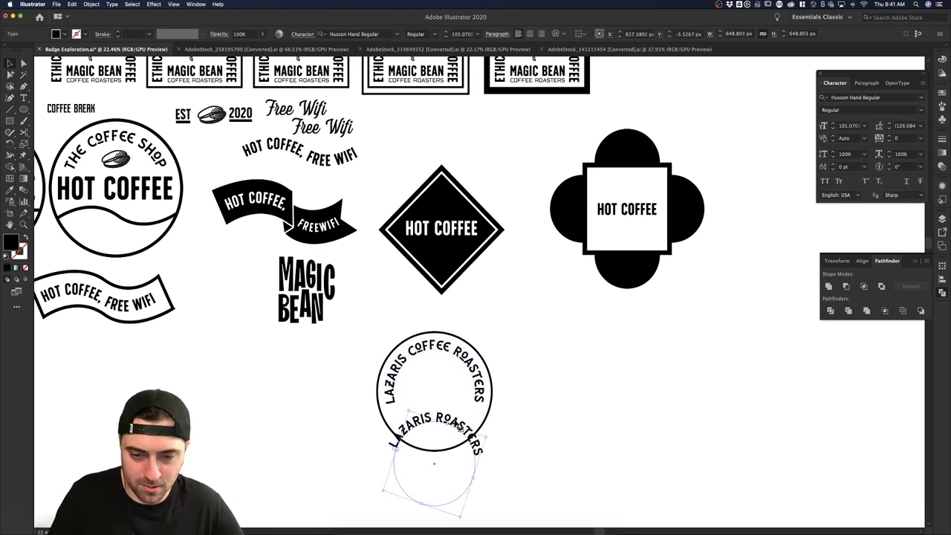
pyautogui.tripleClick(455, 423)
pyautogui.press('BackSpace')
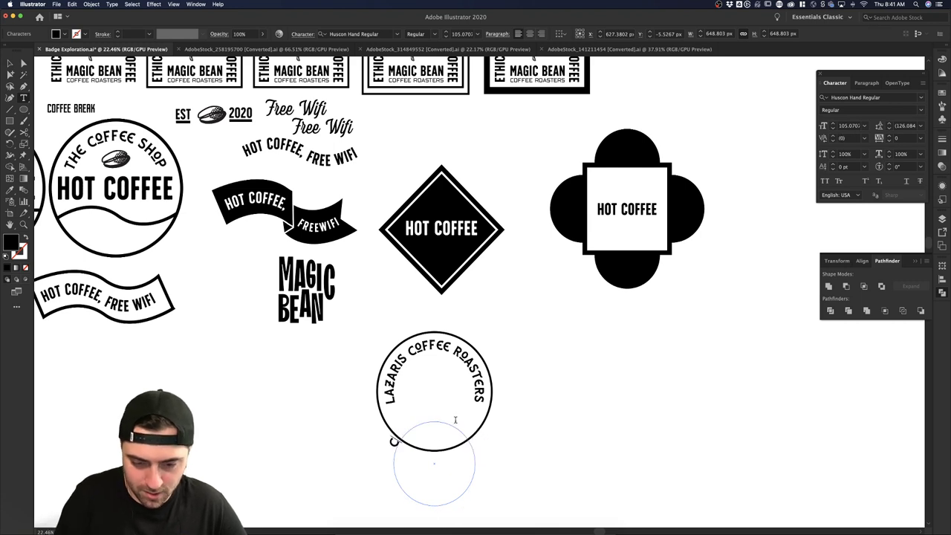
pyautogui.write('COMPANY')
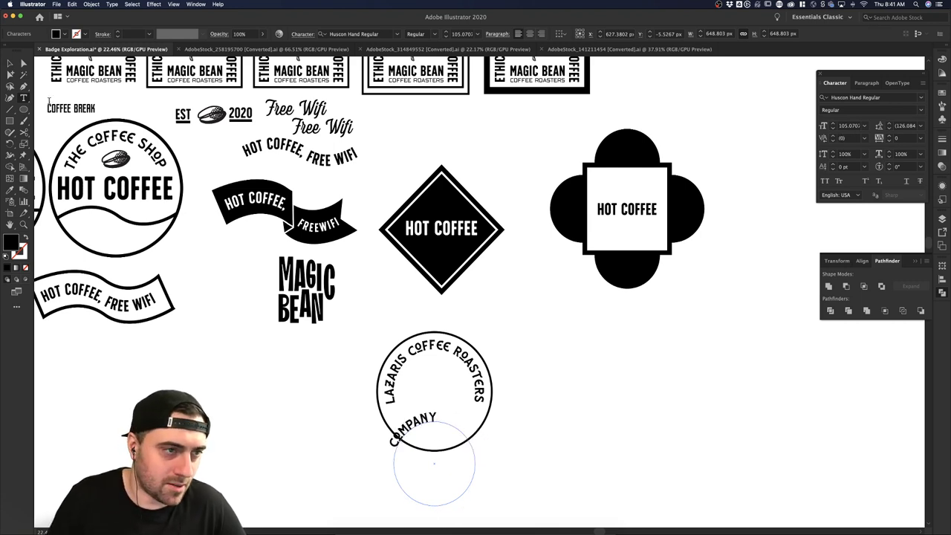
pyautogui.click(9, 64)
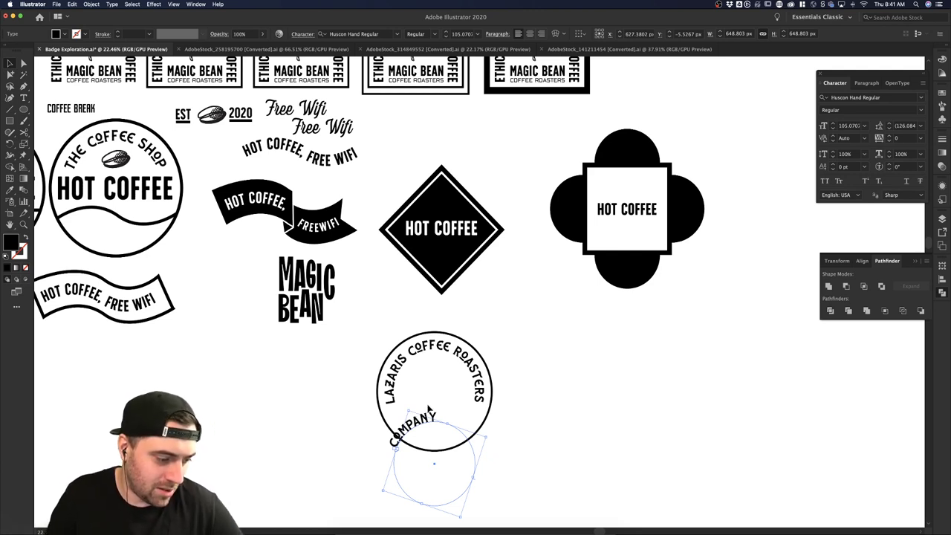
pyautogui.doubleClick(431, 426)
pyautogui.doubleClick(431, 425)
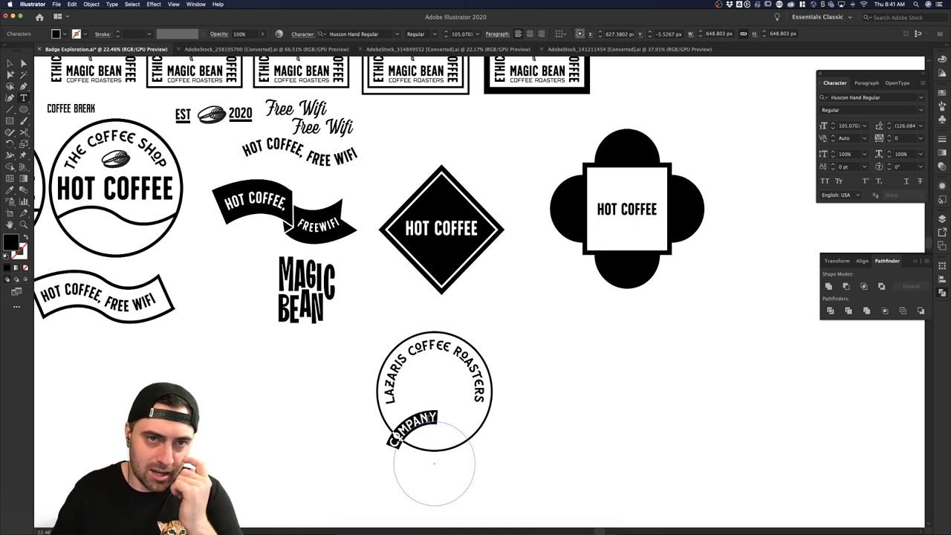
pyautogui.click(10, 64)
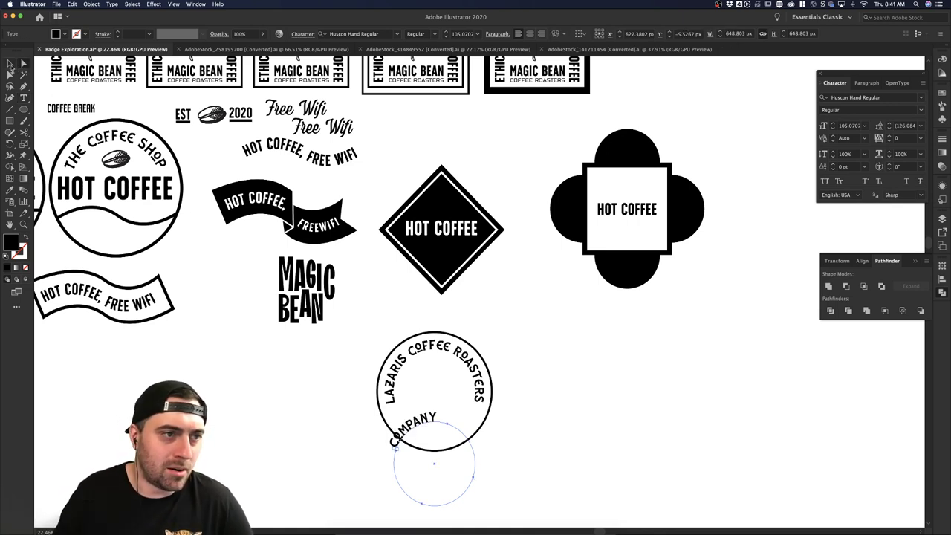
pyautogui.doubleClick(425, 421)
pyautogui.doubleClick(428, 421)
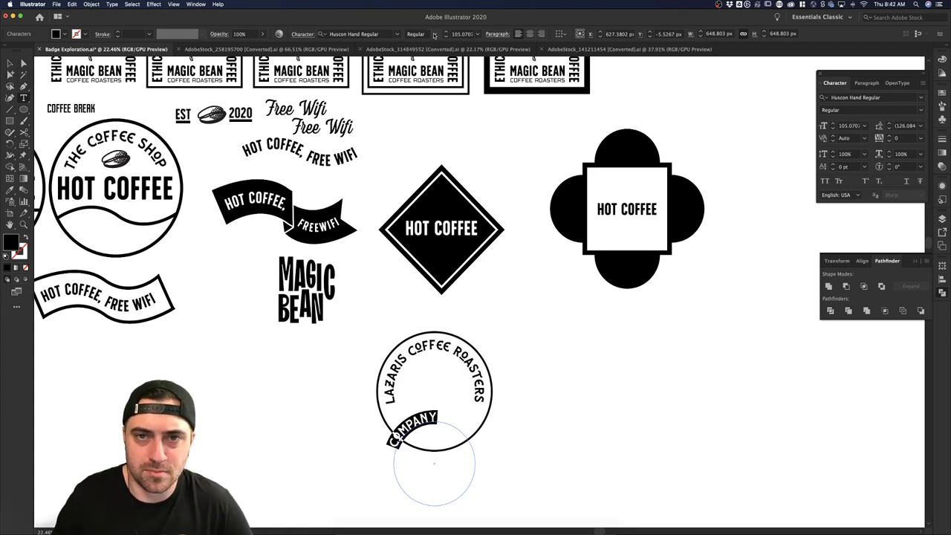
pyautogui.press('Escape')
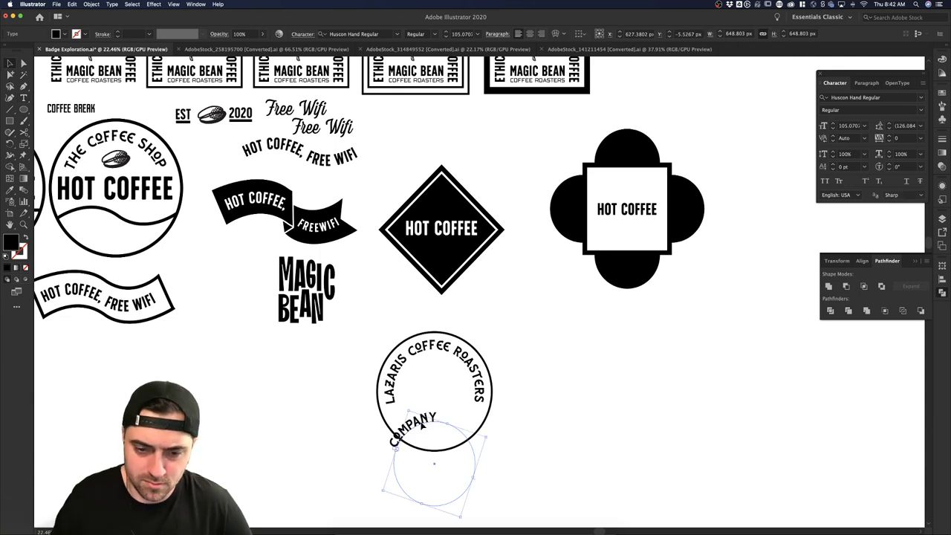
pyautogui.doubleClick(422, 425)
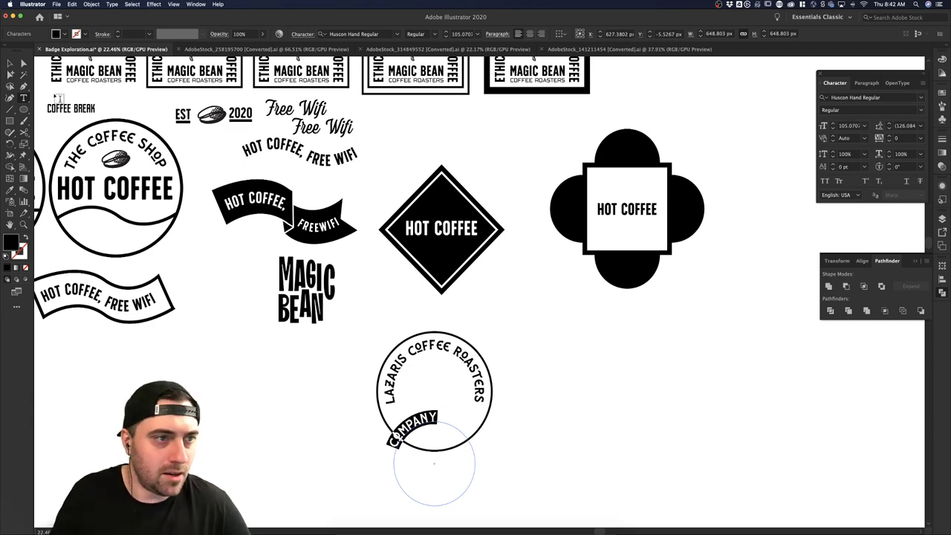
# - Flip the COMPANY text to the inside of its circular path so that it curves upward at both ends
pyautogui.click(24, 64)
pyautogui.scroll(3, 477, 429)
pyautogui.scroll(-3, 429, 452)
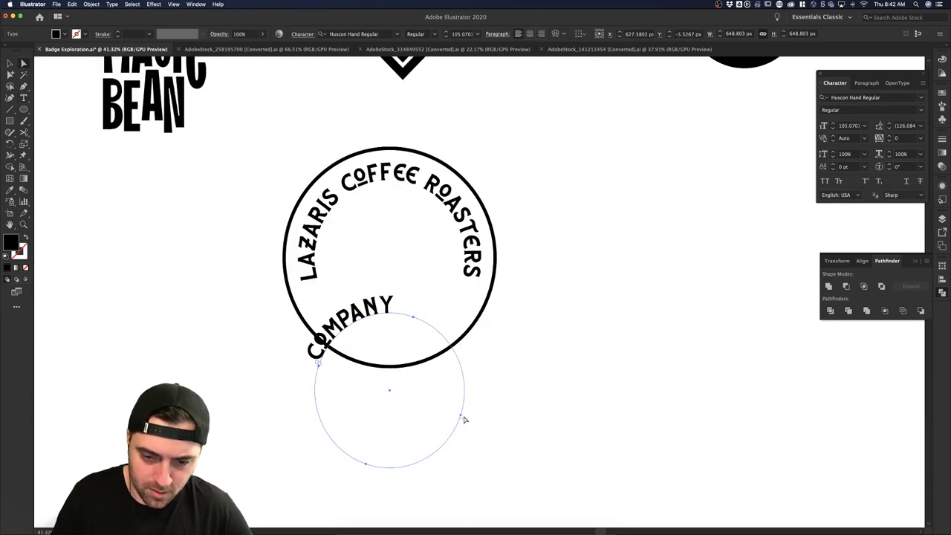
pyautogui.moveTo(464, 424); pyautogui.dragTo(403, 322)
# - Enlarge the COMPANY path text to about 789 px wide, place it inside the badge's lower arc, and rotate it slightly to centre the word
pyautogui.press('v')
pyautogui.click(440, 459)
pyautogui.moveTo(439, 359); pyautogui.dragTo(453, 382)
pyautogui.click(565, 365)
pyautogui.keyDown('alt'); pyautogui.scroll(-2, 565, 367); pyautogui.keyUp('alt')
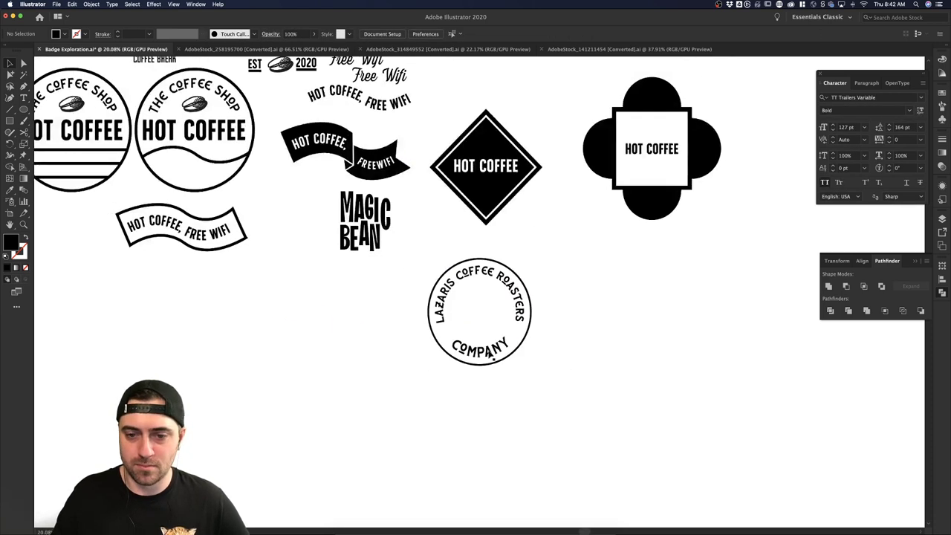
pyautogui.click(493, 356)
pyautogui.moveTo(511, 371); pyautogui.dragTo(506, 369)
pyautogui.click(526, 377)
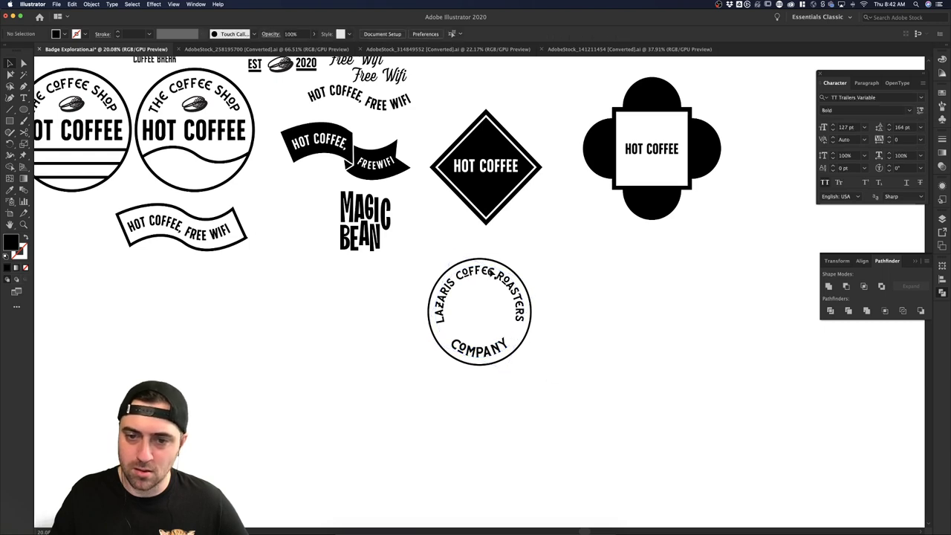
# - Set the LAZARIS COFFEE ROASTERS text size to 115 pt and rotate it slightly counterclockwise to rebalance the arch
pyautogui.click(491, 272)
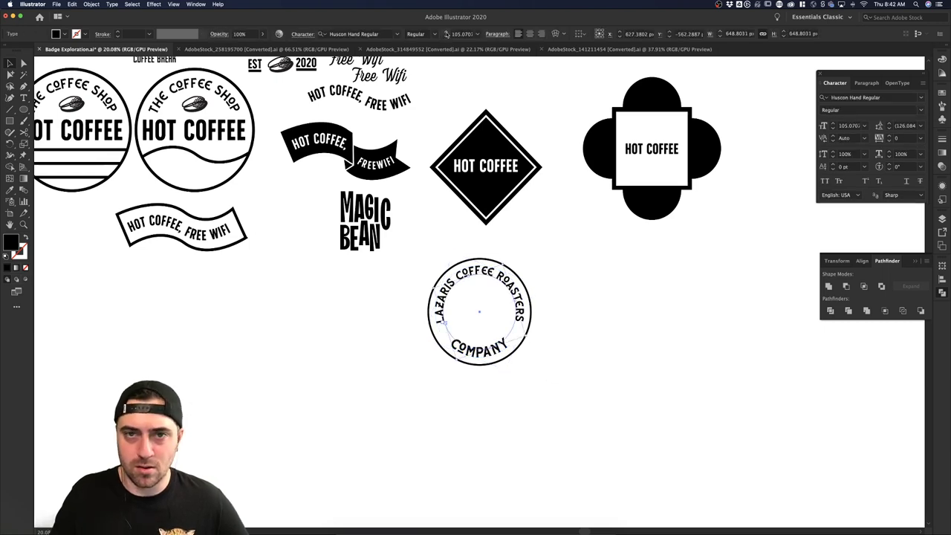
pyautogui.click(446, 32)
pyautogui.click(446, 32)
pyautogui.click(446, 32)
pyautogui.click(446, 31)
pyautogui.click(446, 32)
pyautogui.click(446, 32)
pyautogui.click(446, 32)
pyautogui.click(446, 32)
pyautogui.click(447, 32)
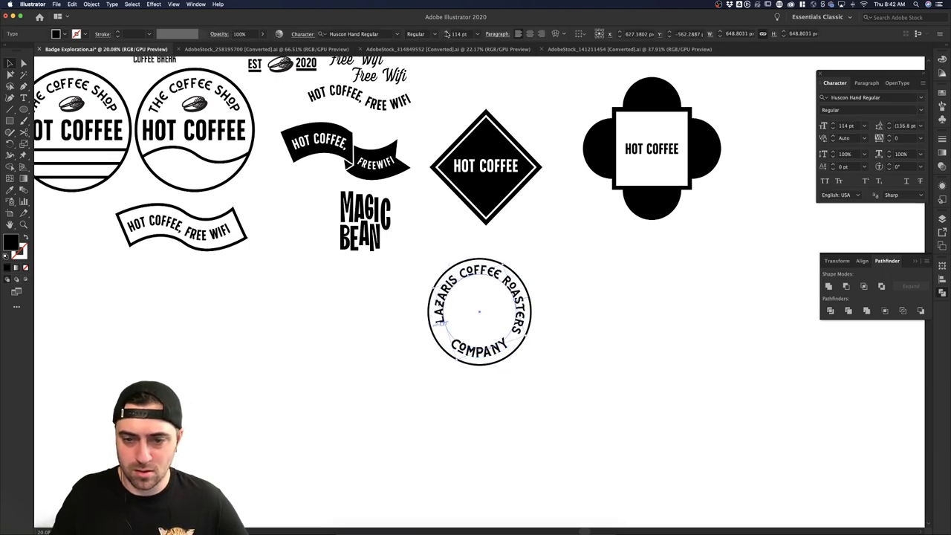
pyautogui.click(447, 32)
pyautogui.moveTo(526, 339)
pyautogui.mouseDown()
pyautogui.moveTo(528, 329)
pyautogui.moveTo(536, 335)
pyautogui.mouseUp()
pyautogui.click(555, 341)
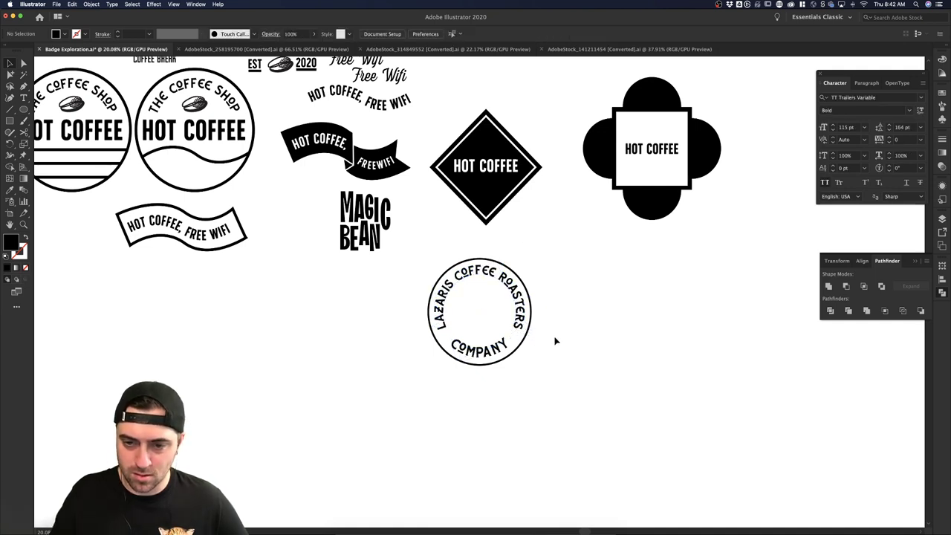
# - Set the COMPANY text size to 115 pt and rotate it slightly counterclockwise to centre it at the bottom of the badge
pyautogui.click(502, 344)
pyautogui.click(526, 334)
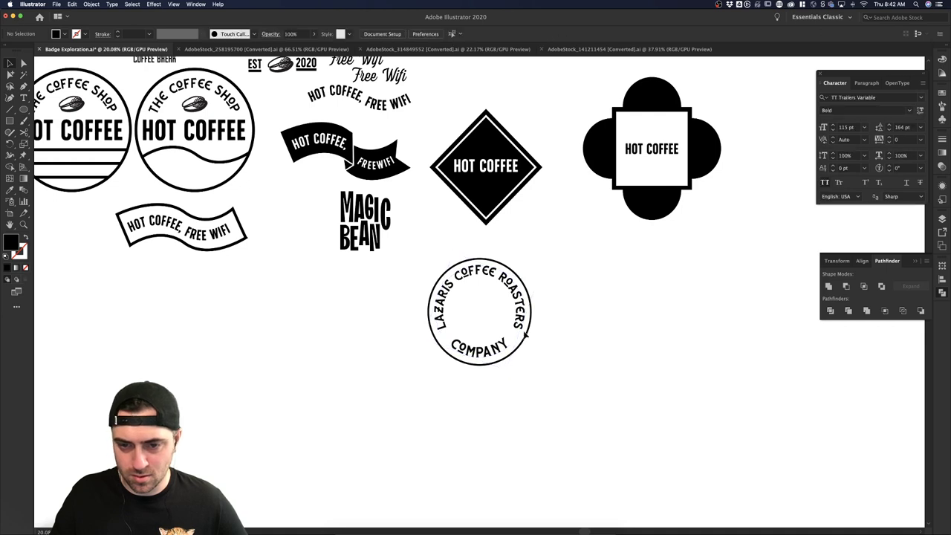
pyautogui.click(502, 346)
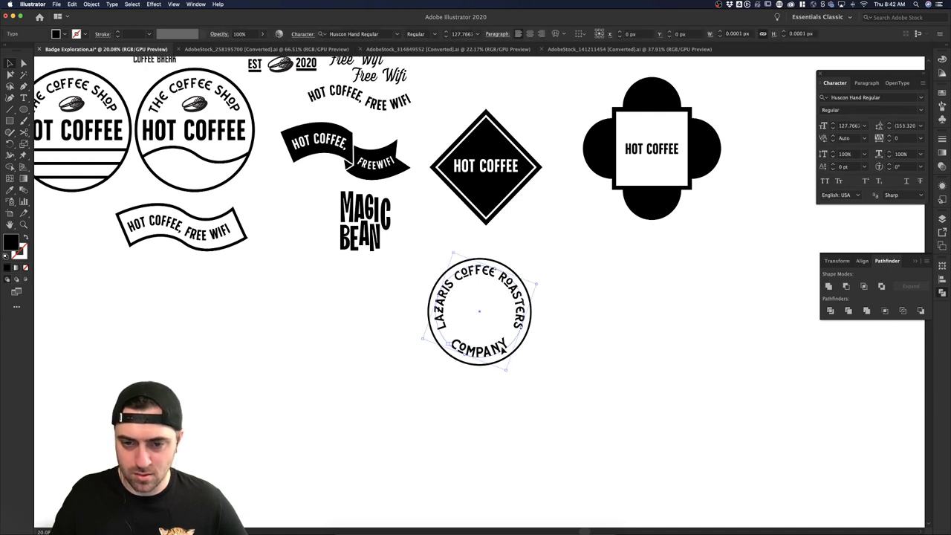
pyautogui.click(447, 37)
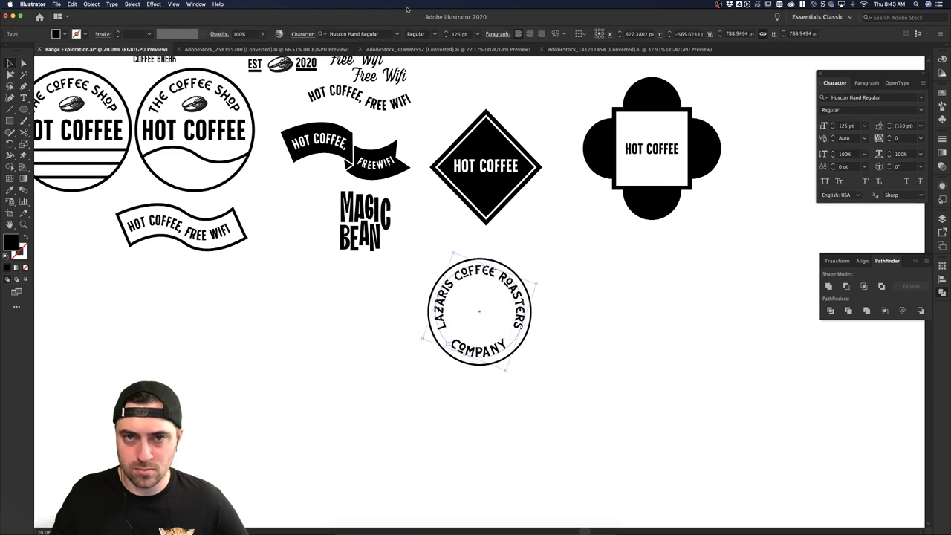
pyautogui.click(459, 34)
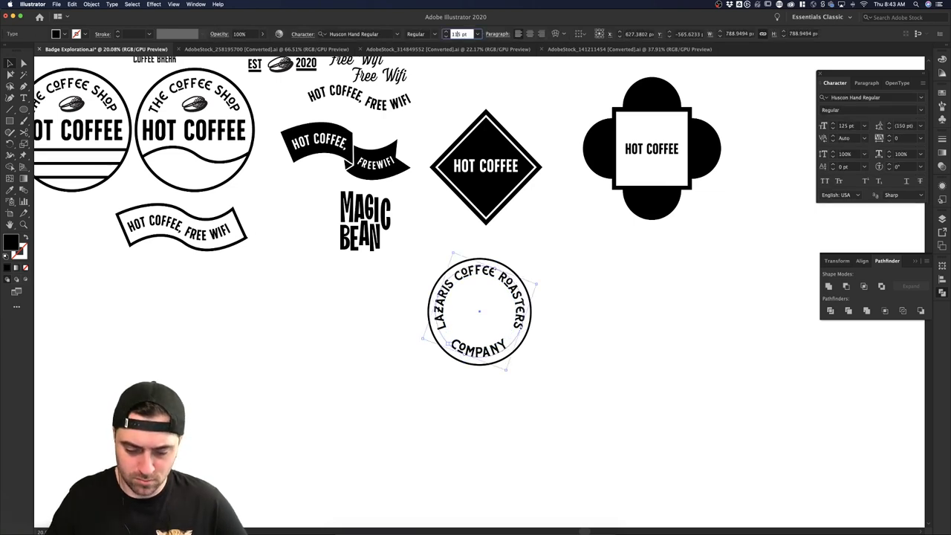
pyautogui.write('115')
pyautogui.press('Return')
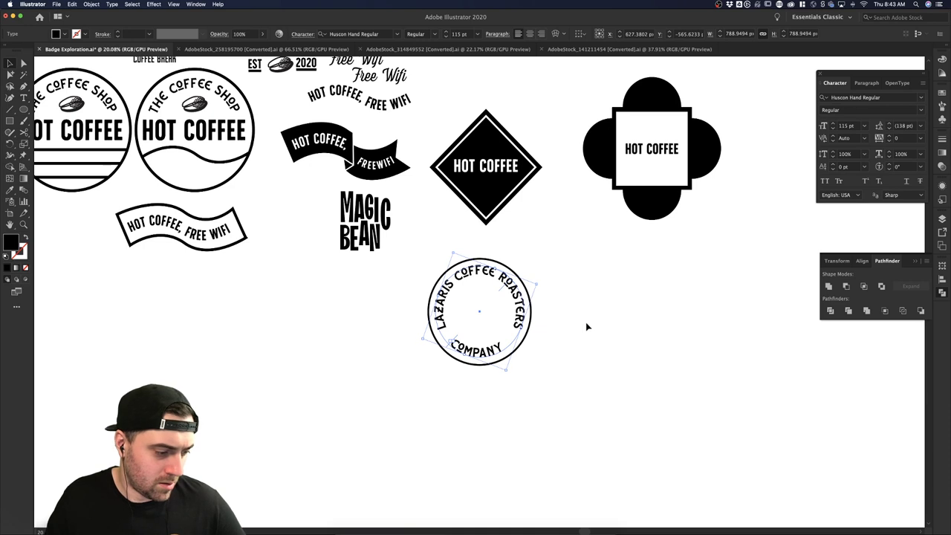
pyautogui.click(587, 327)
pyautogui.click(494, 353)
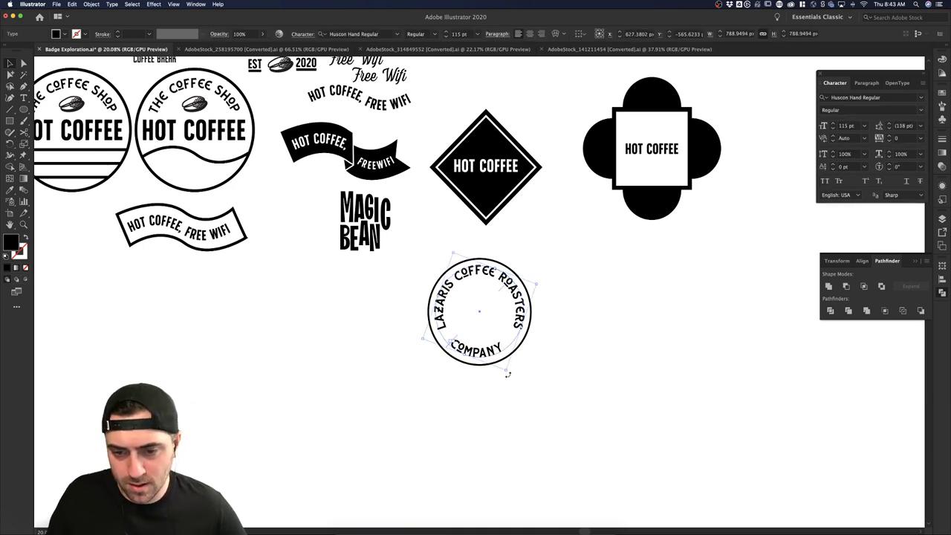
pyautogui.moveTo(508, 374); pyautogui.dragTo(514, 370)
pyautogui.click(588, 372)
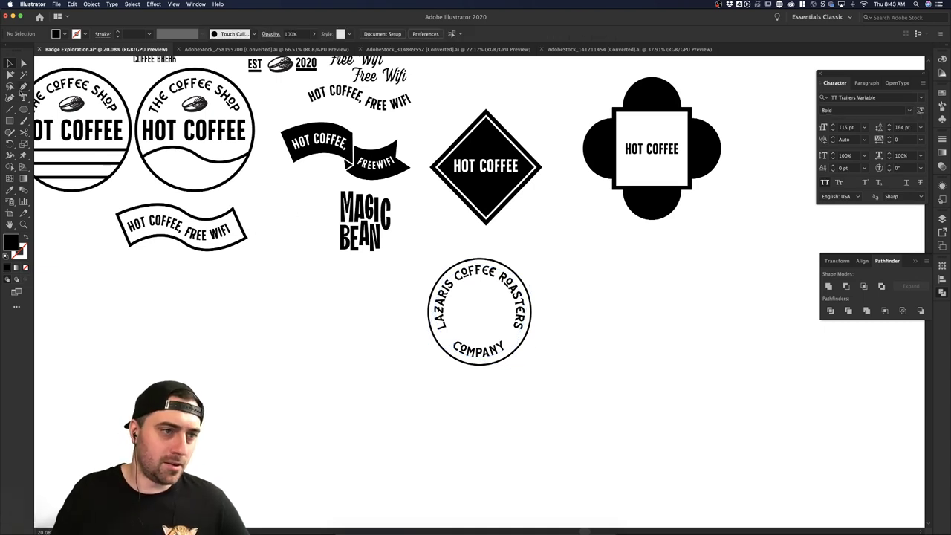
# - Add a separate text object containing only "&" in the empty area below and left of the circular badge
pyautogui.press('t')
pyautogui.click(211, 380)
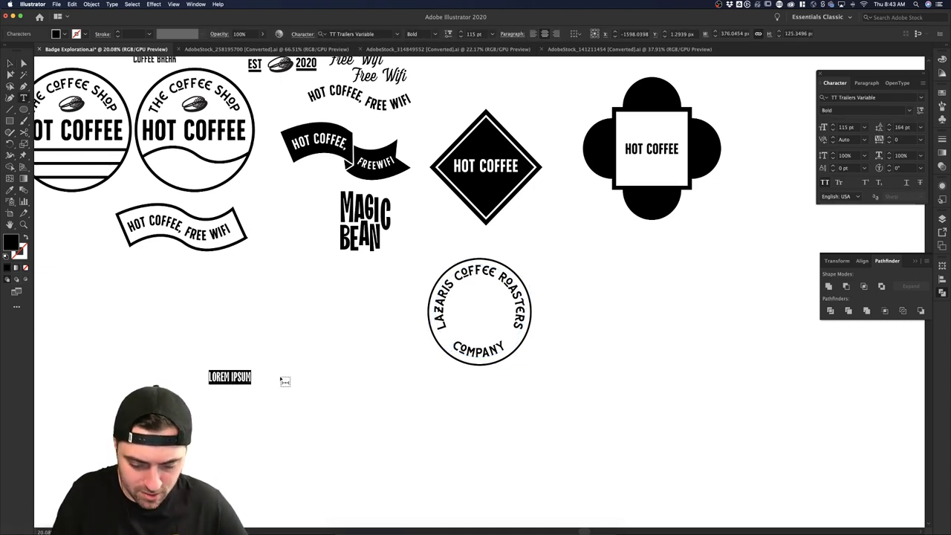
pyautogui.write('&')
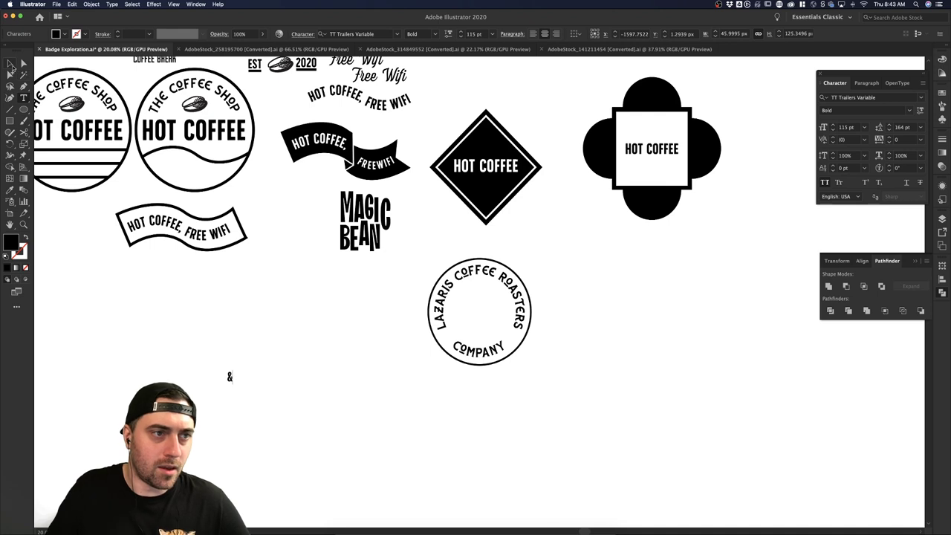
# - Match the ampersand's type style to the arched LAZARIS COFFEE ROASTERS lettering by sampling it with the Eyedropper
pyautogui.click(11, 65)
pyautogui.press('i')
pyautogui.click(498, 270)
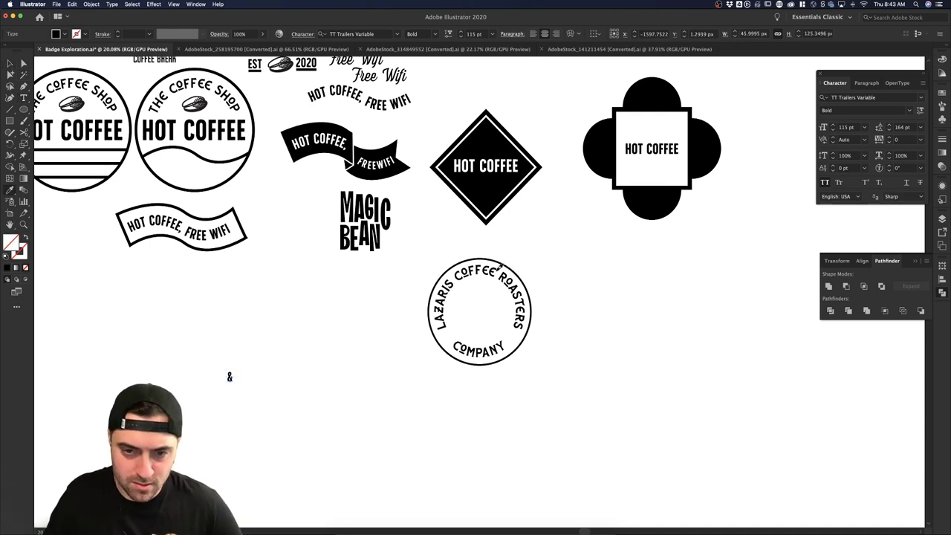
pyautogui.press('/')
pyautogui.click(492, 275)
pyautogui.click(492, 275)
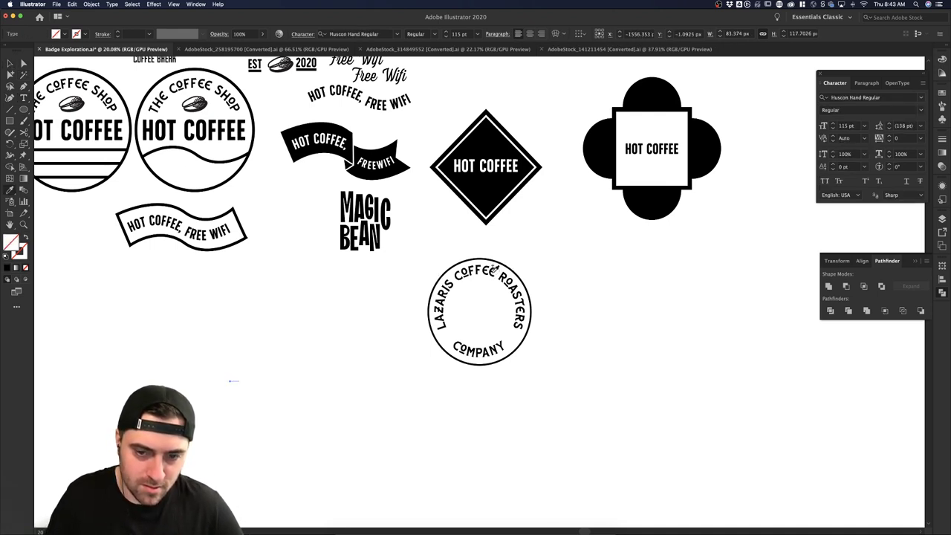
pyautogui.click(490, 273)
pyautogui.click(10, 63)
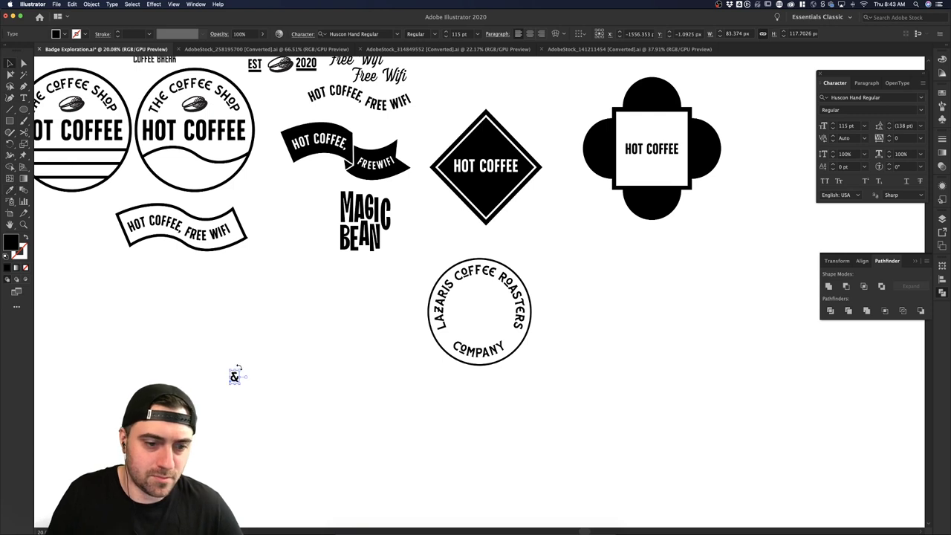
# - Enlarge the ampersand to about 529 pt, move it into the circular badge, and centre it horizontally on the outer circle
pyautogui.moveTo(239, 371); pyautogui.dragTo(295, 372)
pyautogui.moveTo(251, 395); pyautogui.dragTo(487, 321)
pyautogui.keyDown('shift'); pyautogui.click(497, 264); pyautogui.keyUp('shift')
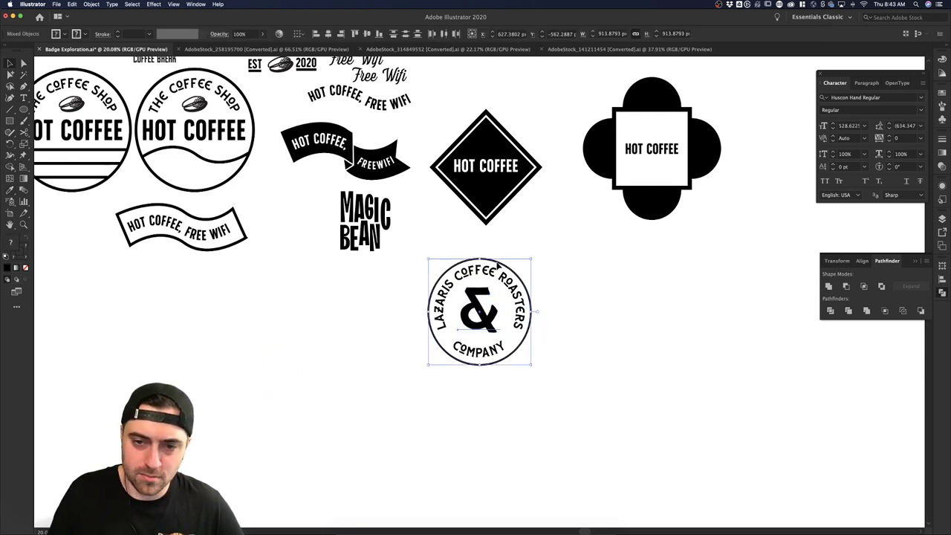
pyautogui.click(496, 264)
pyautogui.click(328, 35)
pyautogui.click(611, 268)
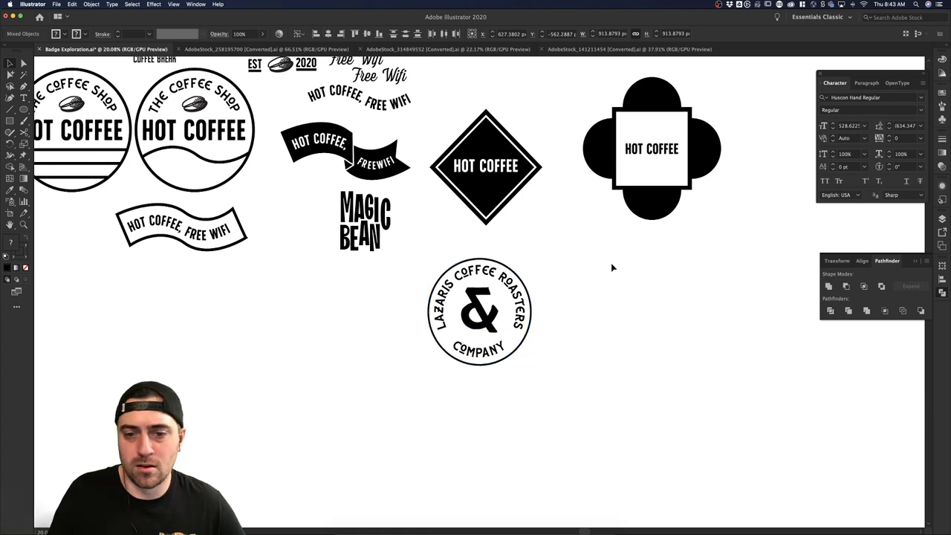
# - Try an outlined ampersand by swapping its fill and stroke, and swap them back
pyautogui.click(494, 321)
pyautogui.hotkey('shift', 'x')
pyautogui.click(628, 355)
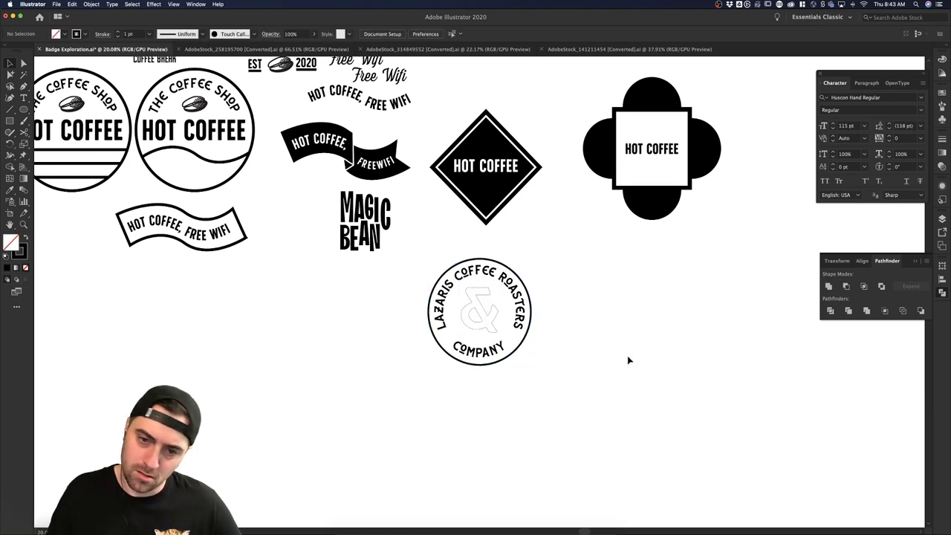
pyautogui.click(477, 328)
pyautogui.hotkey('shift', 'x')
pyautogui.click(552, 269)
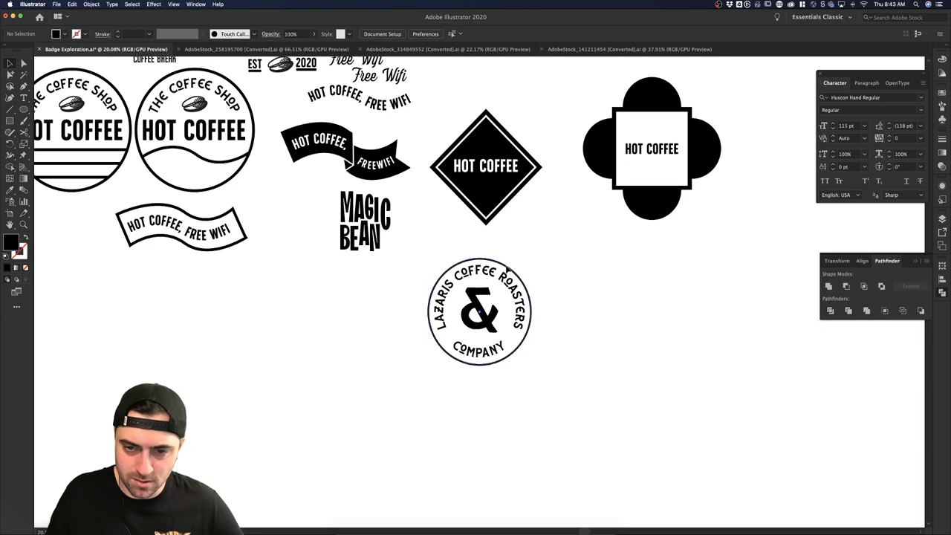
# - Set the stroke weight of the badge's outer circle to 18 pt
pyautogui.click(506, 267)
pyautogui.scroll(5, 506, 267)
pyautogui.scroll(2, 509, 272)
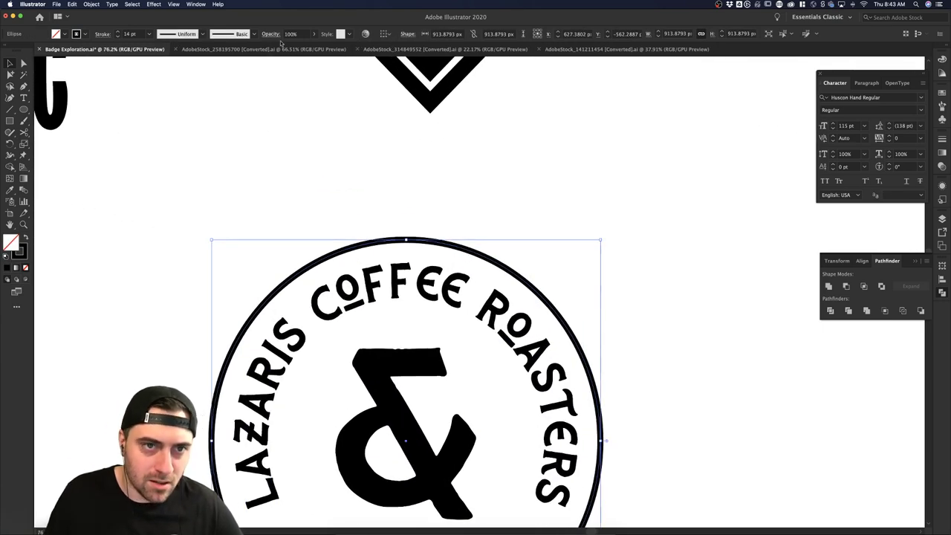
pyautogui.click(118, 32)
pyautogui.click(118, 32)
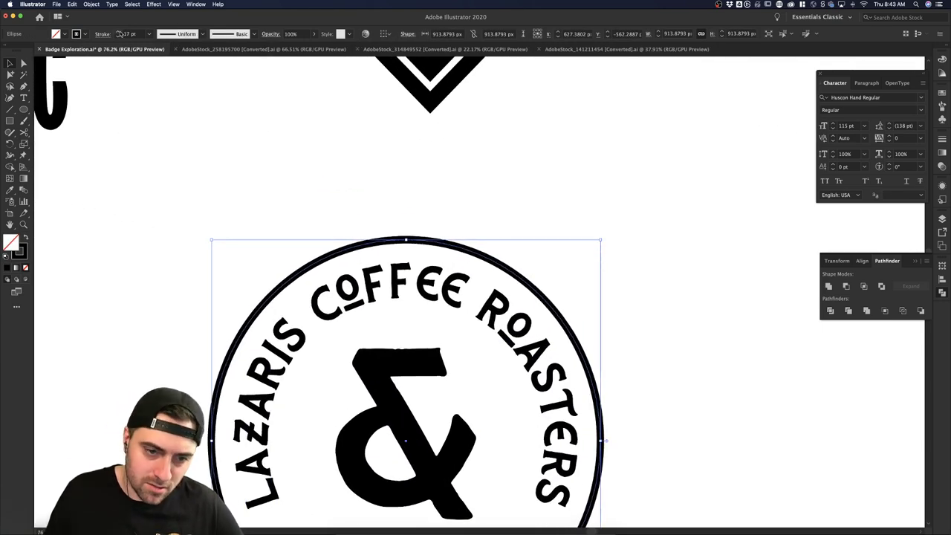
pyautogui.click(118, 32)
pyautogui.click(165, 96)
pyautogui.scroll(-3, 266, 168)
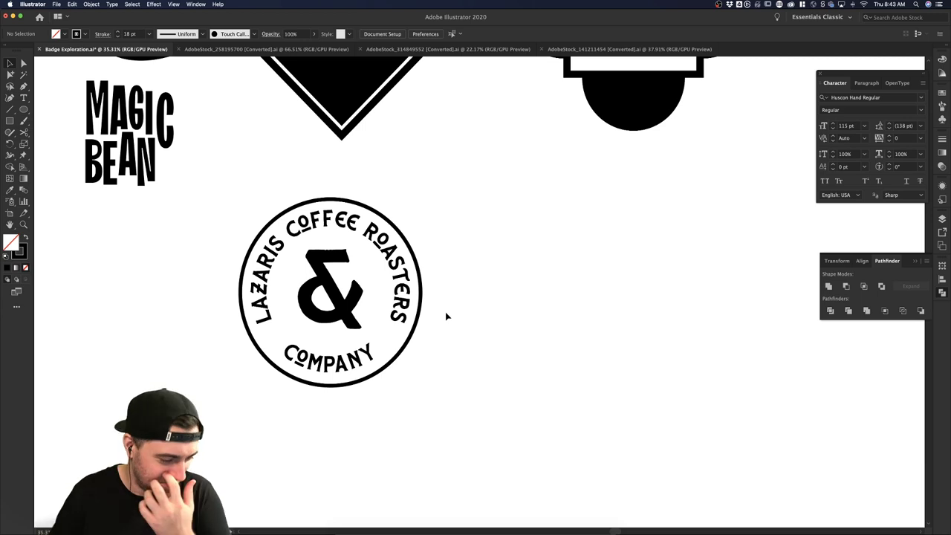
# - Centre the ampersand vertically on the badge's outer circle and nudge it slightly down
pyautogui.click(344, 308)
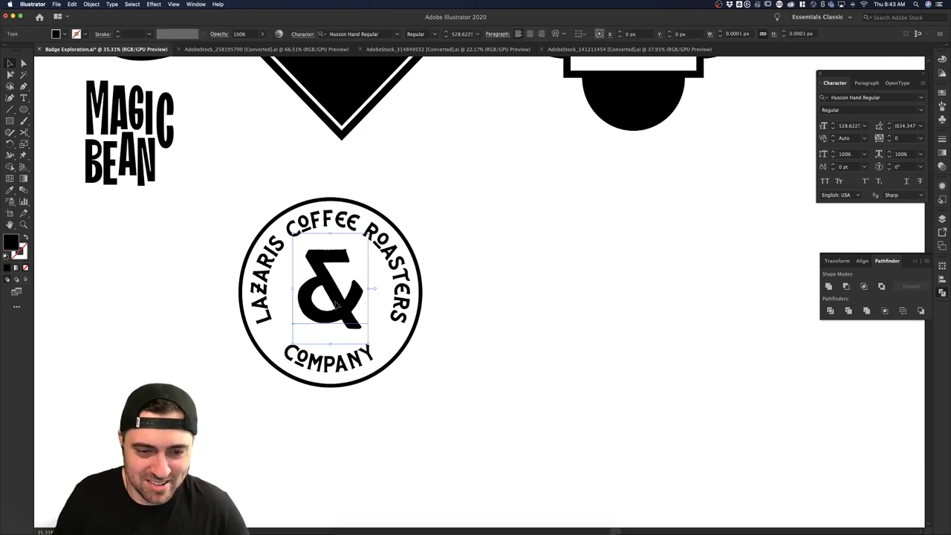
pyautogui.keyDown('shift'); pyautogui.click(362, 201); pyautogui.keyUp('shift')
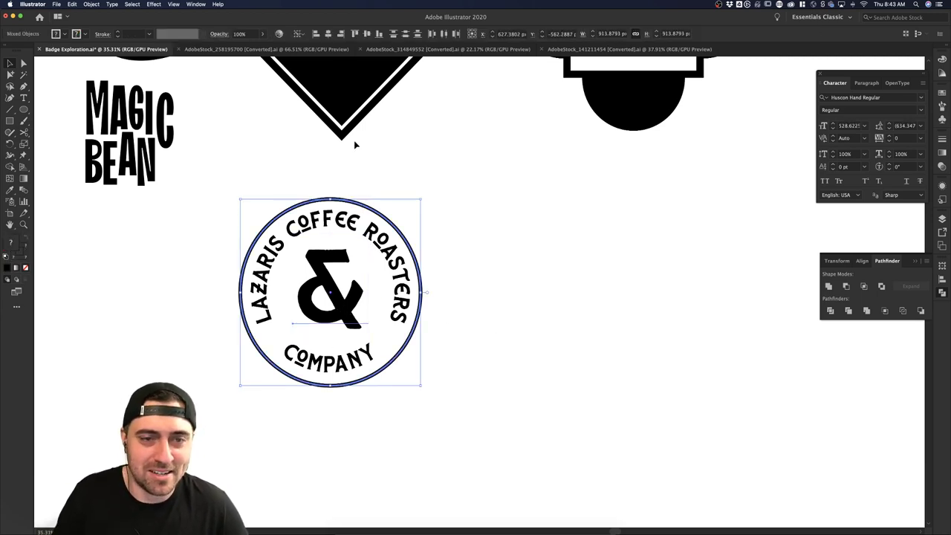
pyautogui.click(367, 35)
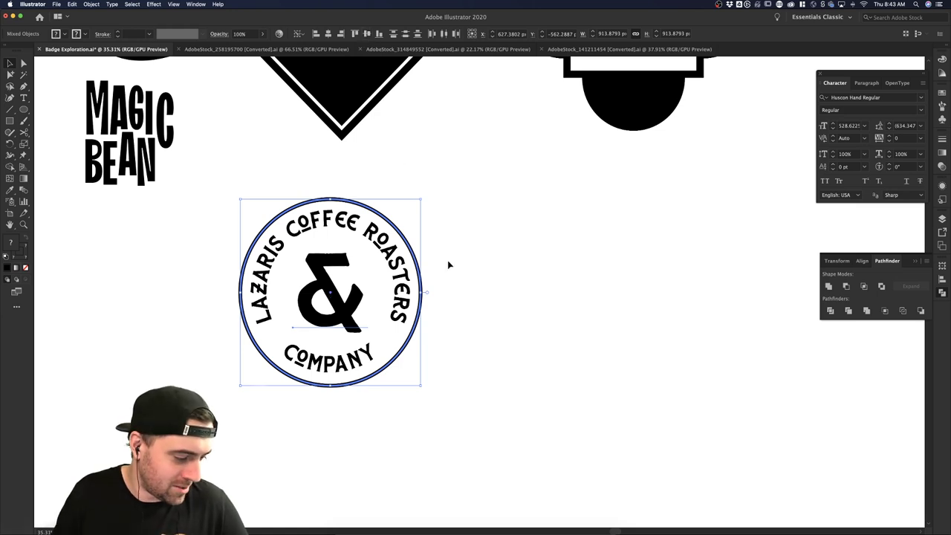
pyautogui.click(497, 313)
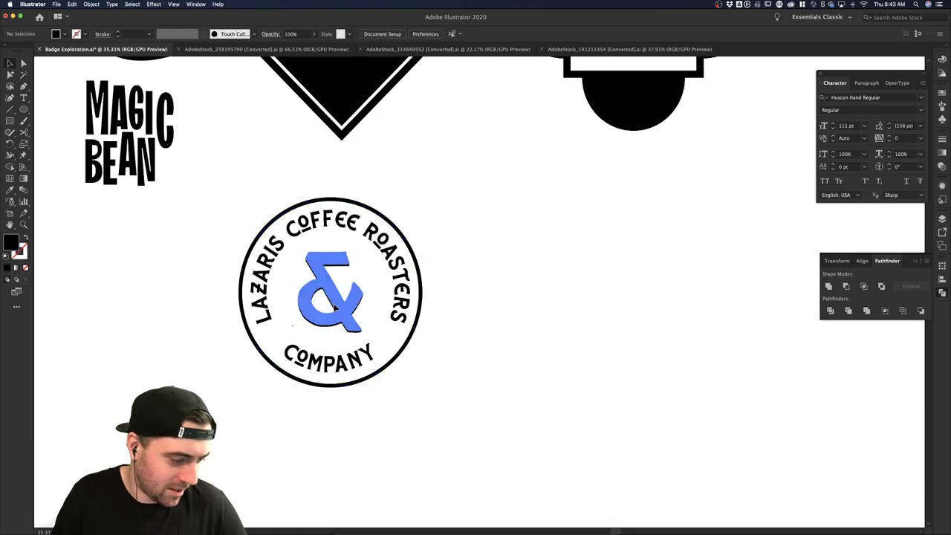
pyautogui.click(336, 310)
pyautogui.press('Down')
pyautogui.press('Down')
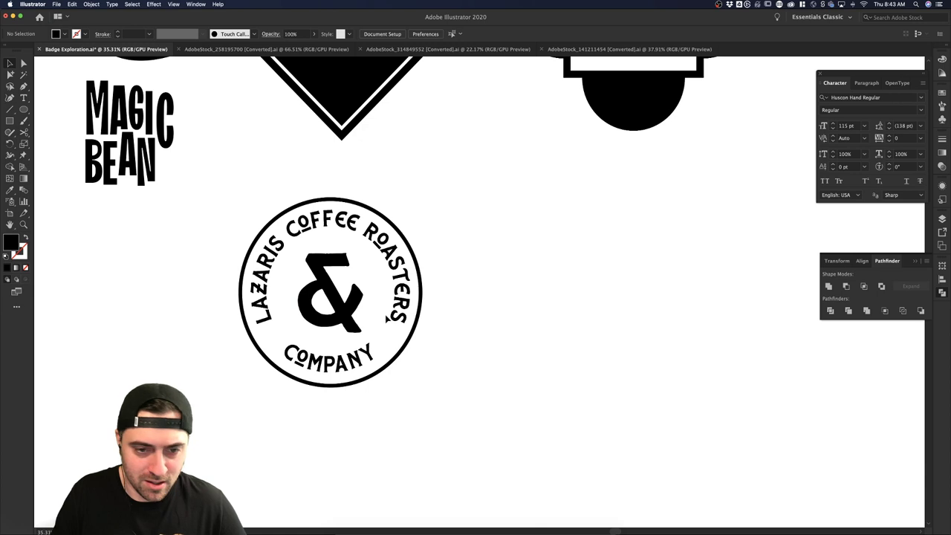
# - Copy the linework of the coloured coffee sack with scoop from the AdobeStock_258195700 document
pyautogui.press('Escape')
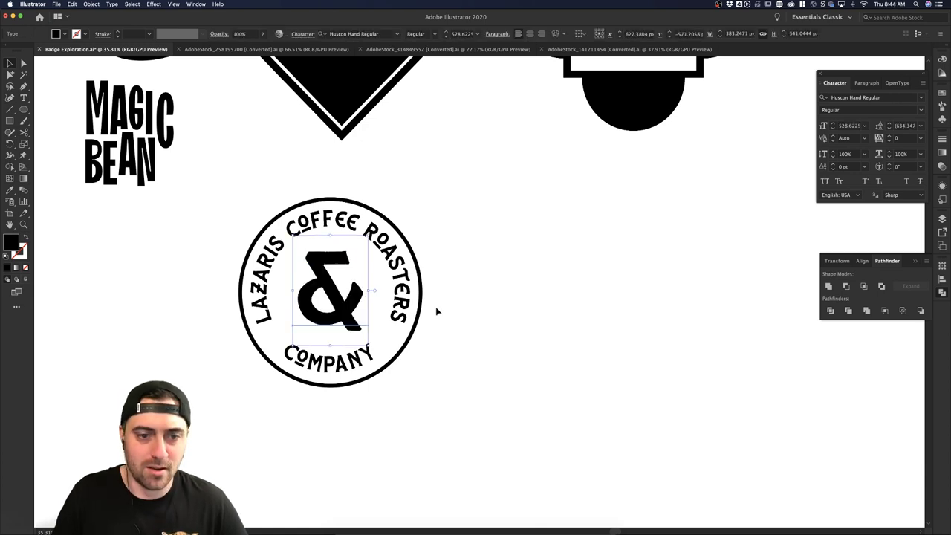
pyautogui.click(437, 311)
pyautogui.scroll(-3, 436, 311)
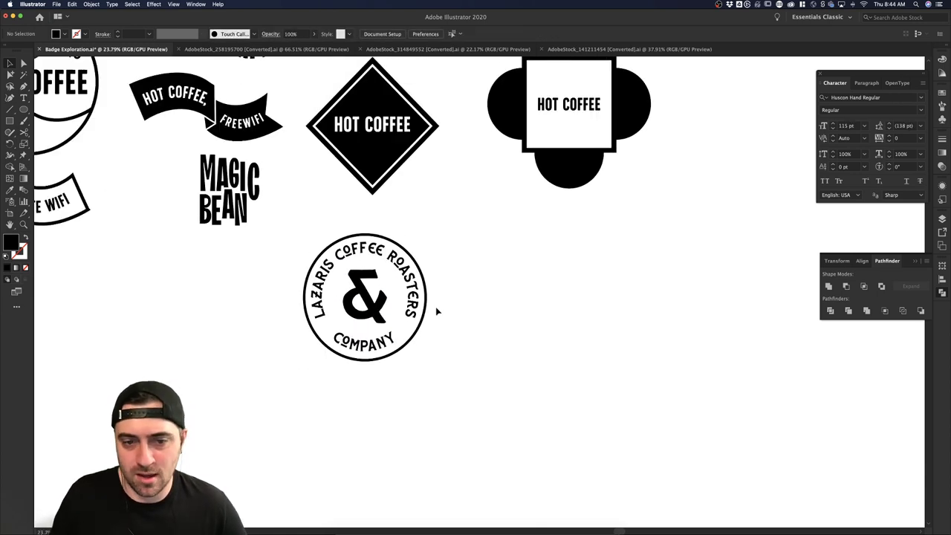
pyautogui.scroll(-3, 615, 208)
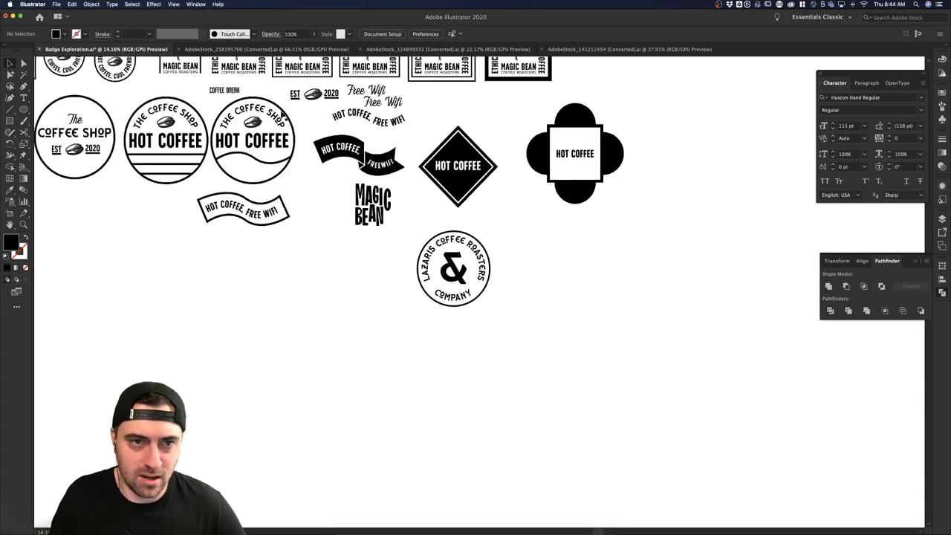
pyautogui.scroll(2, 284, 114)
pyautogui.click(283, 114)
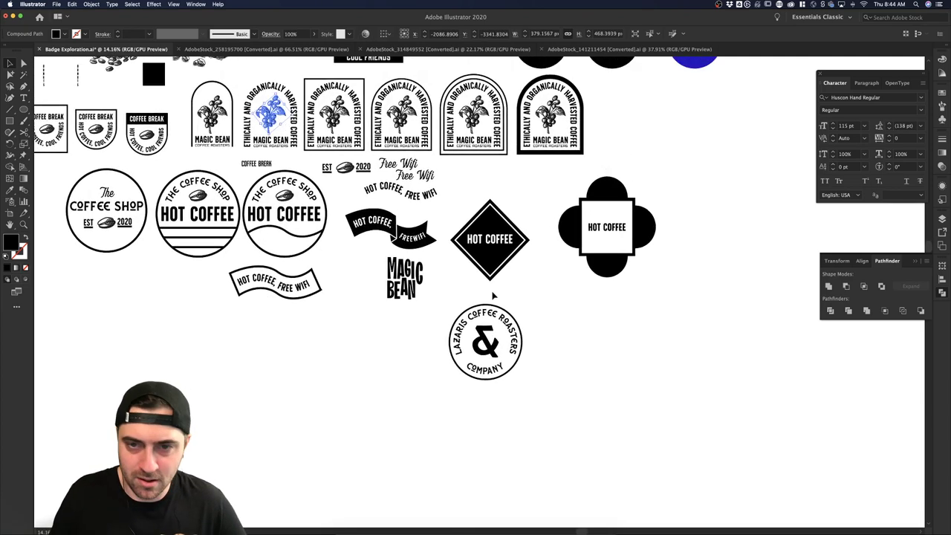
pyautogui.scroll(10, 492, 296)
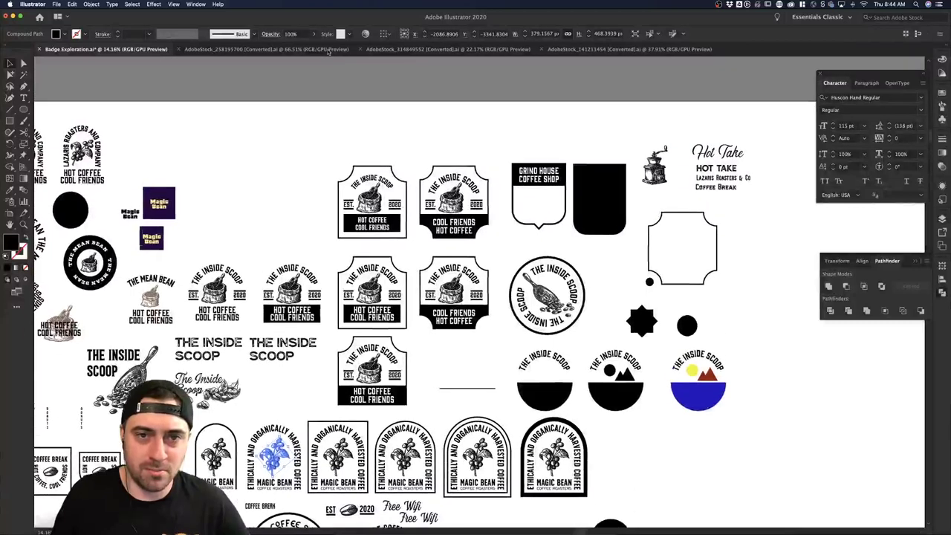
pyautogui.click(328, 50)
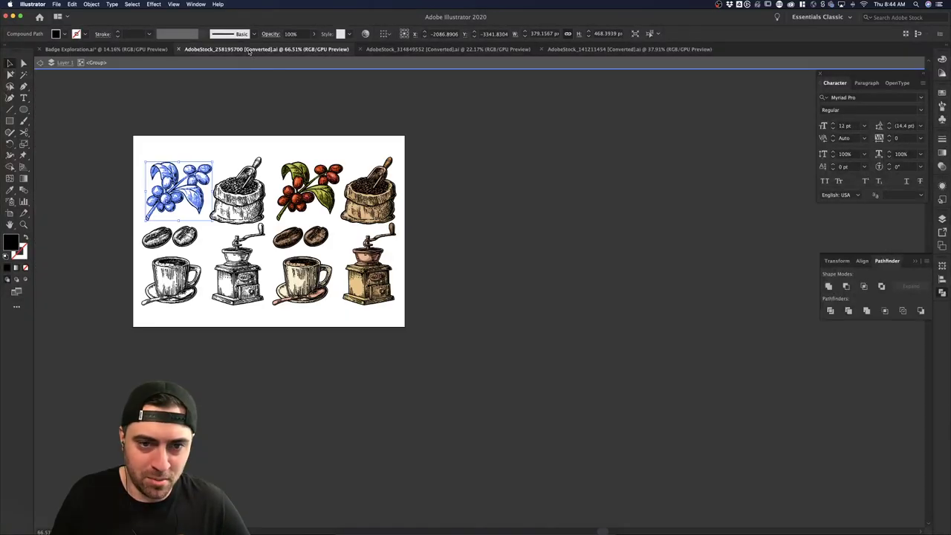
pyautogui.click(369, 189)
pyautogui.click(494, 247)
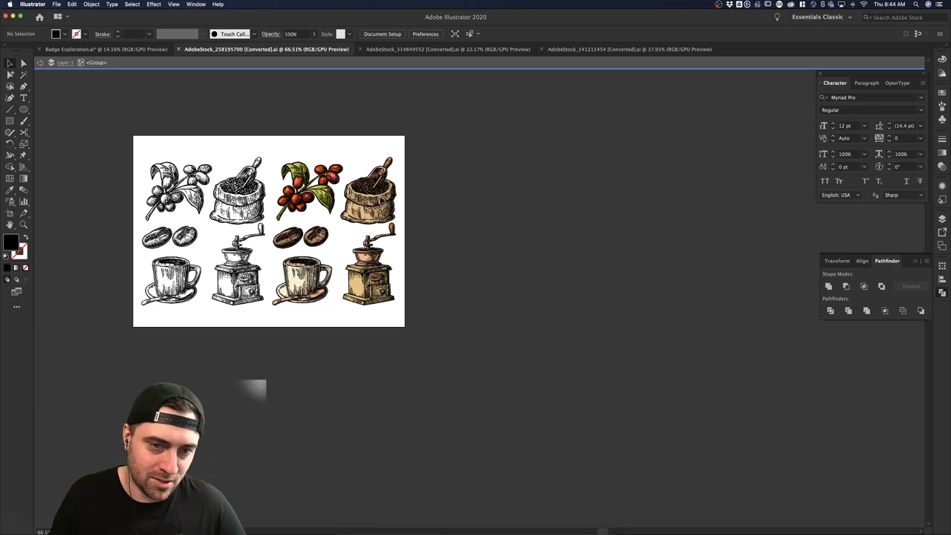
pyautogui.click(380, 198)
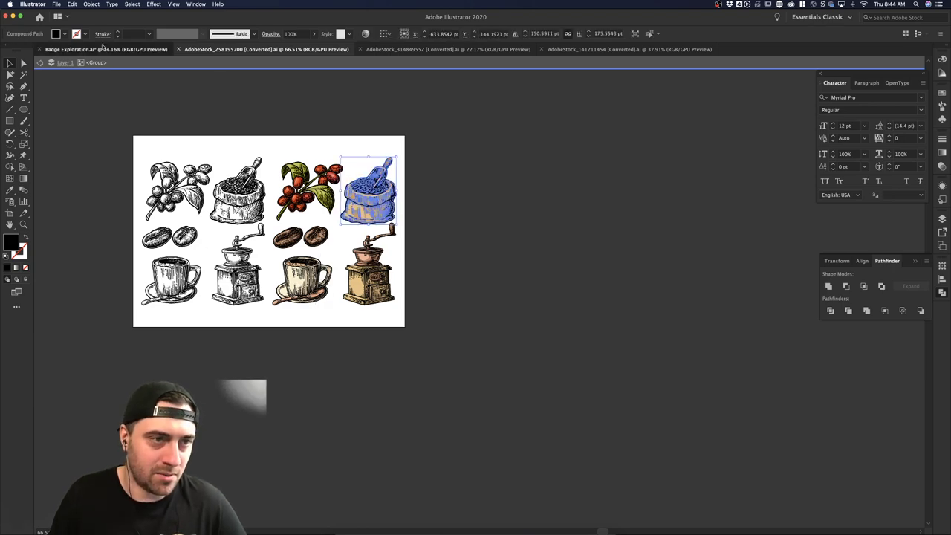
# - Paste the sack into Badge Exploration, enlarge it to about 524 by 611 px, and place it behind the circular badge's ampersand
pyautogui.click(104, 49)
pyautogui.scroll(-10, 520, 439)
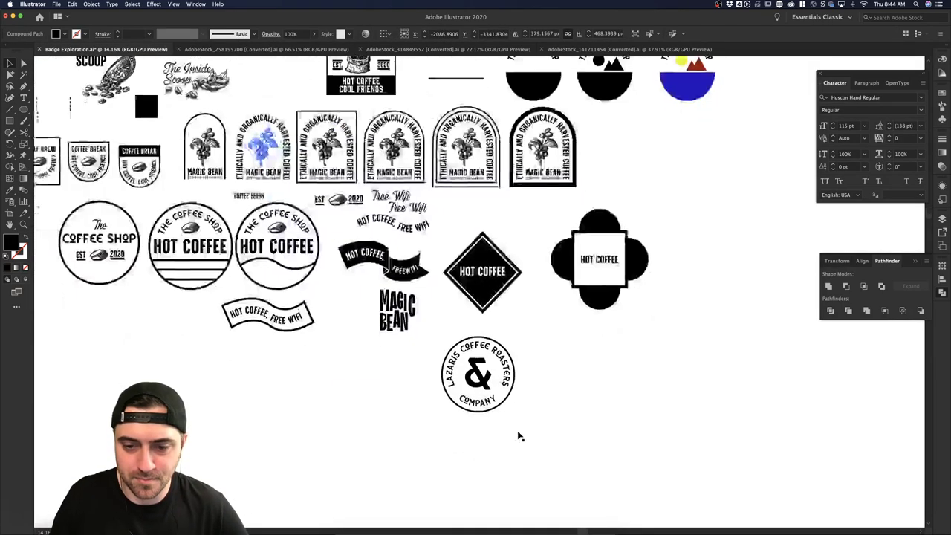
pyautogui.click(503, 322)
pyautogui.press('super+v')
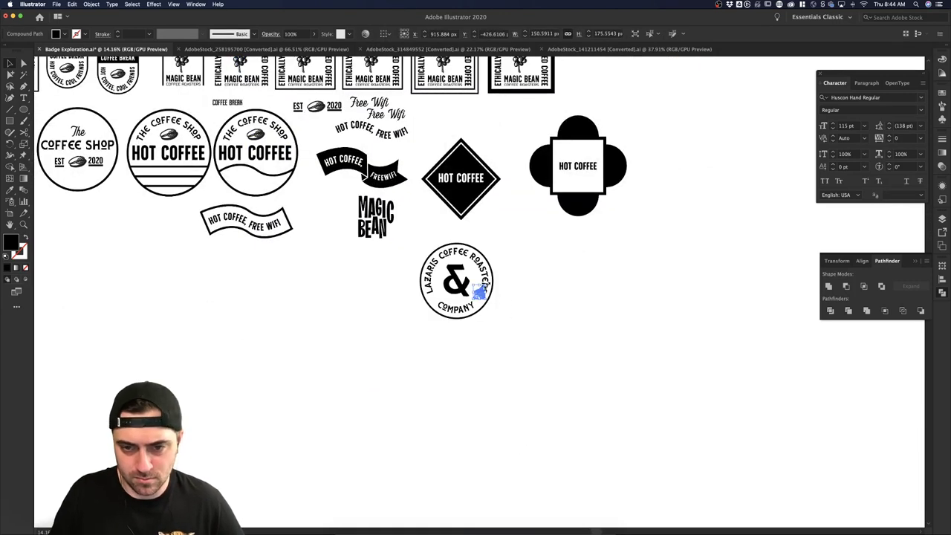
pyautogui.moveTo(487, 286); pyautogui.dragTo(459, 283)
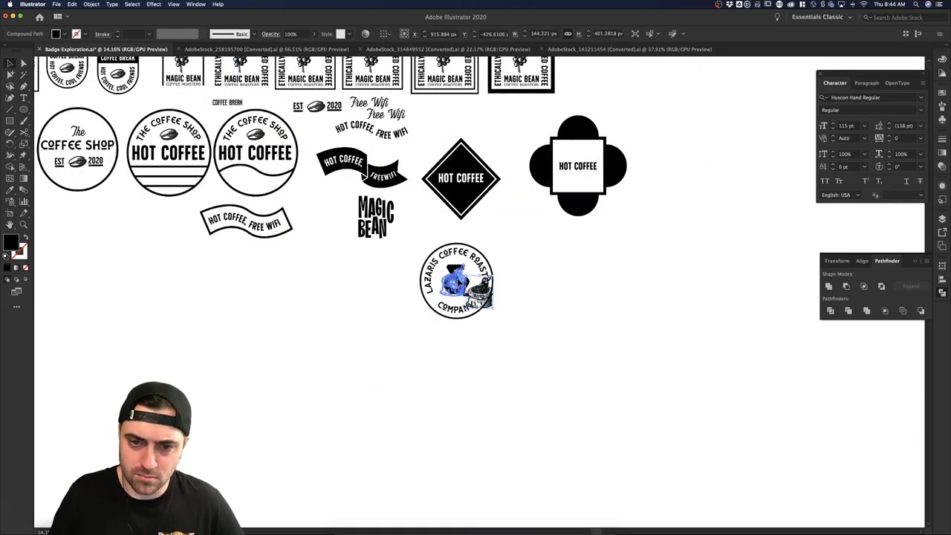
pyautogui.click(573, 287)
pyautogui.scroll(2, 576, 284)
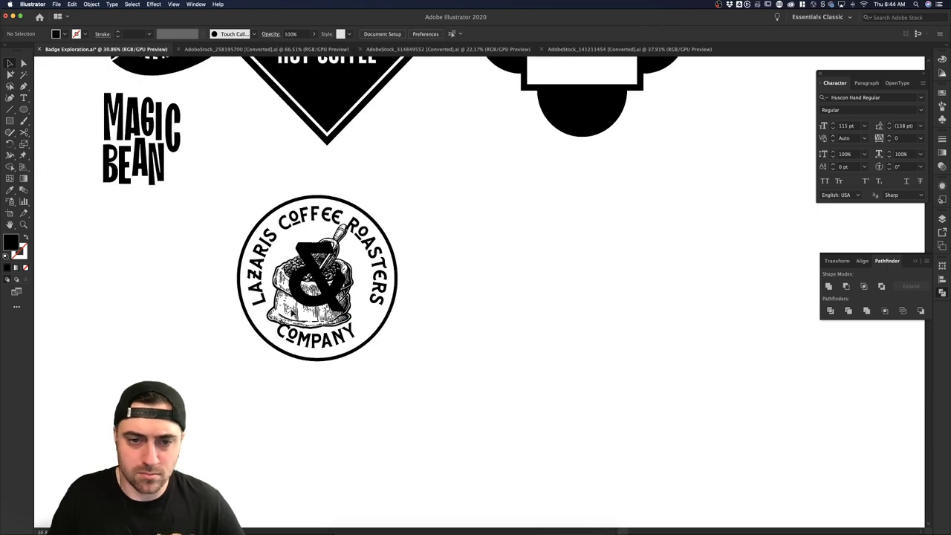
pyautogui.click(310, 324)
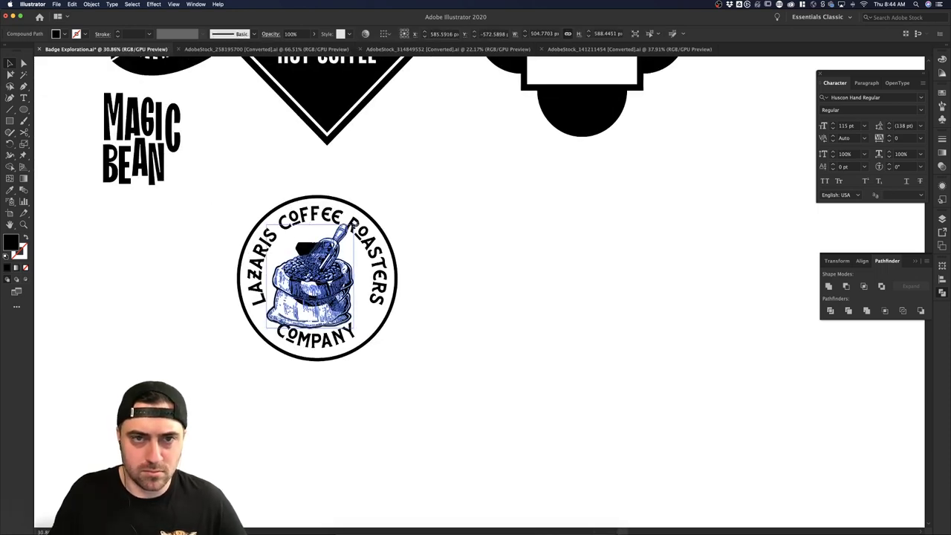
pyautogui.moveTo(354, 225); pyautogui.dragTo(358, 221)
pyautogui.moveTo(349, 282); pyautogui.dragTo(353, 280)
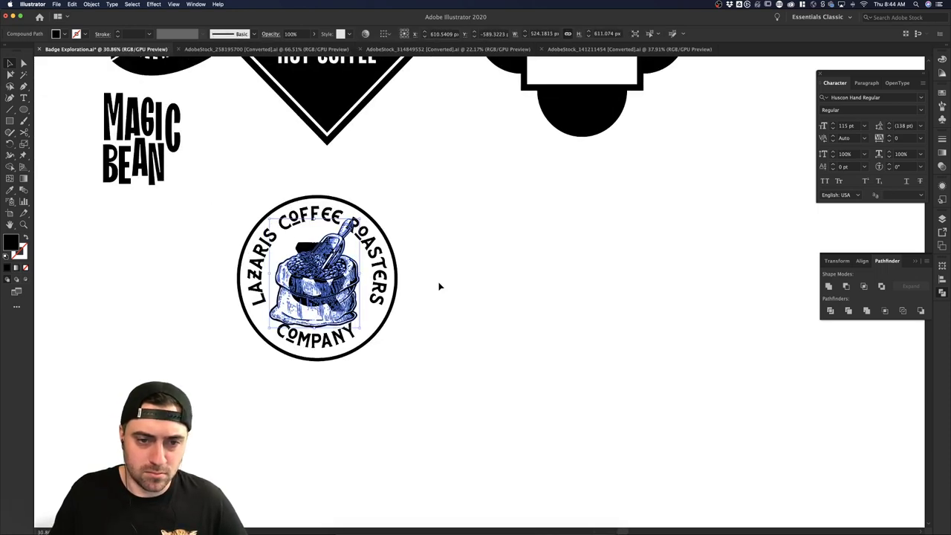
# - Try a dark brown 2B2403 fill on the badge's sack illustration, and undo it
pyautogui.doubleClick(11, 244)
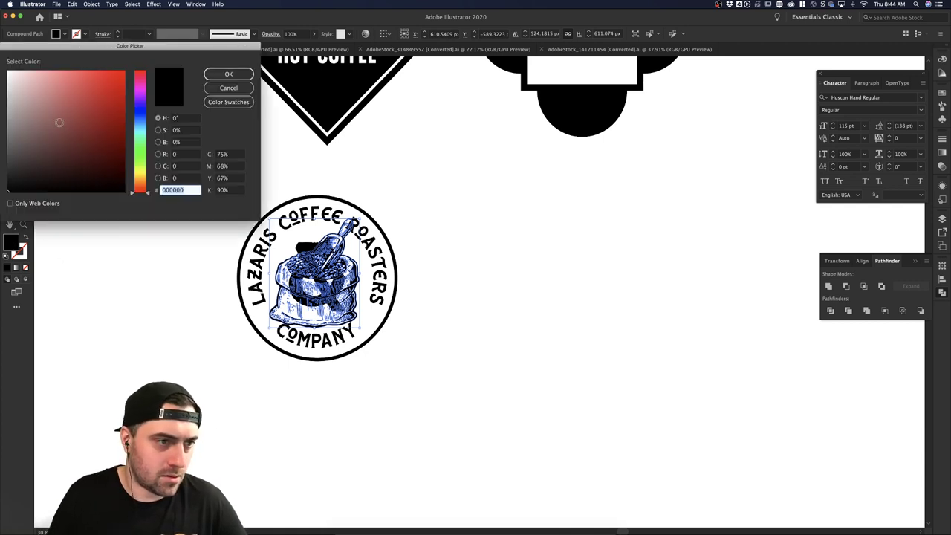
pyautogui.moveTo(138, 173)
pyautogui.mouseDown()
pyautogui.moveTo(115, 155)
pyautogui.moveTo(117, 172)
pyautogui.mouseUp()
pyautogui.click(117, 174)
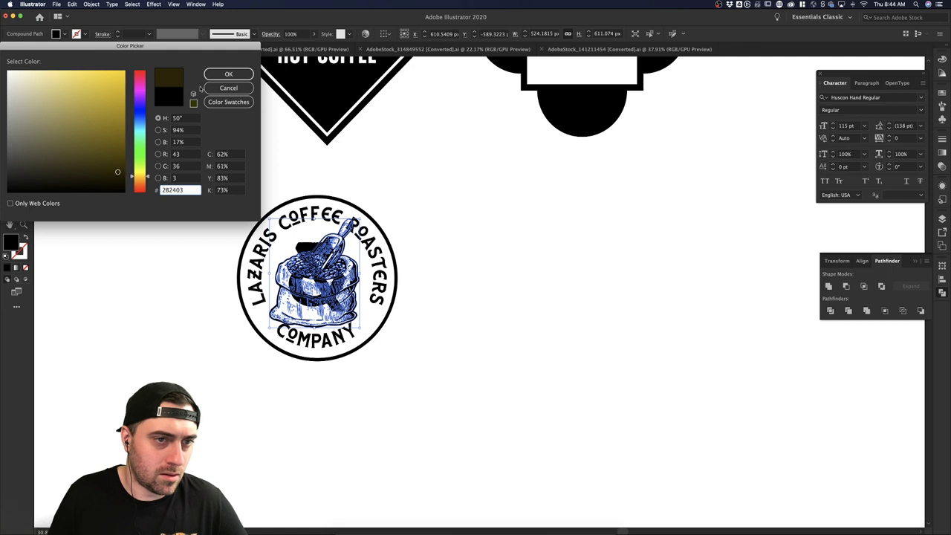
pyautogui.click(229, 75)
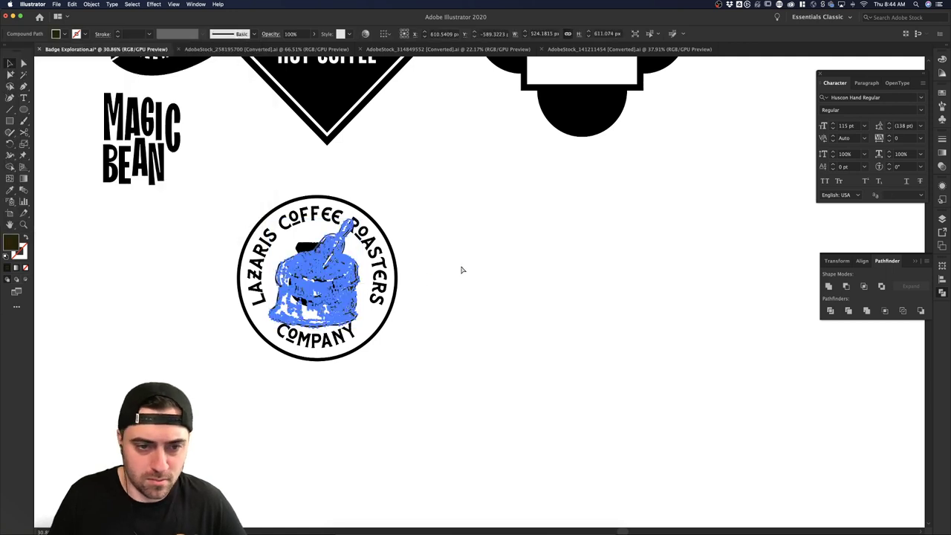
pyautogui.press('Delete')
pyautogui.click(341, 279)
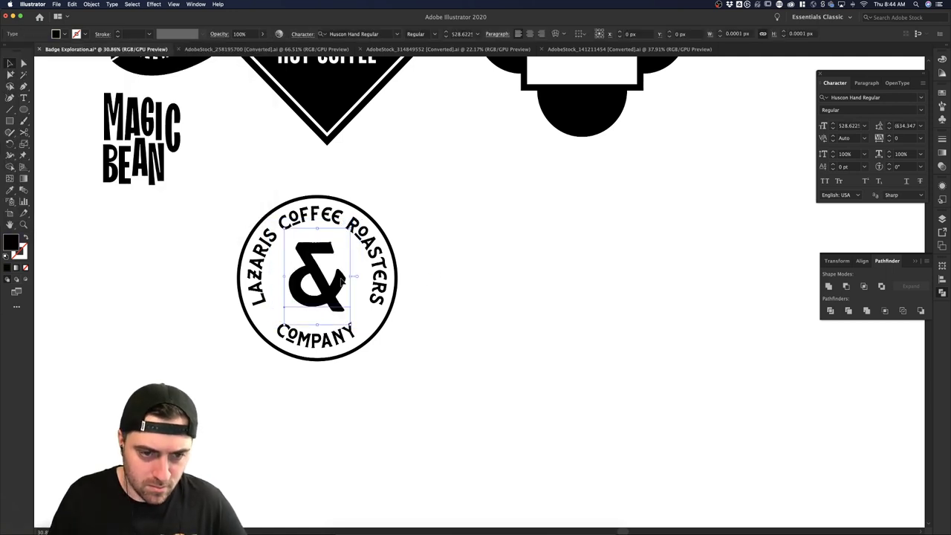
pyautogui.hotkey('ctrl', 'z')
pyautogui.press('super+z')
pyautogui.press('super+shift+z')
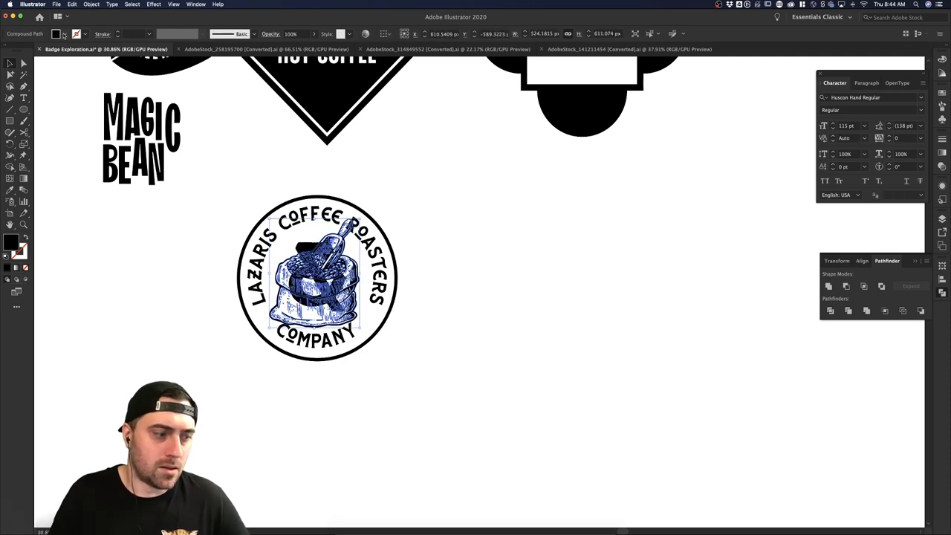
# - Fill the sack illustration behind the ampersand with a brown swatch
pyautogui.click(63, 35)
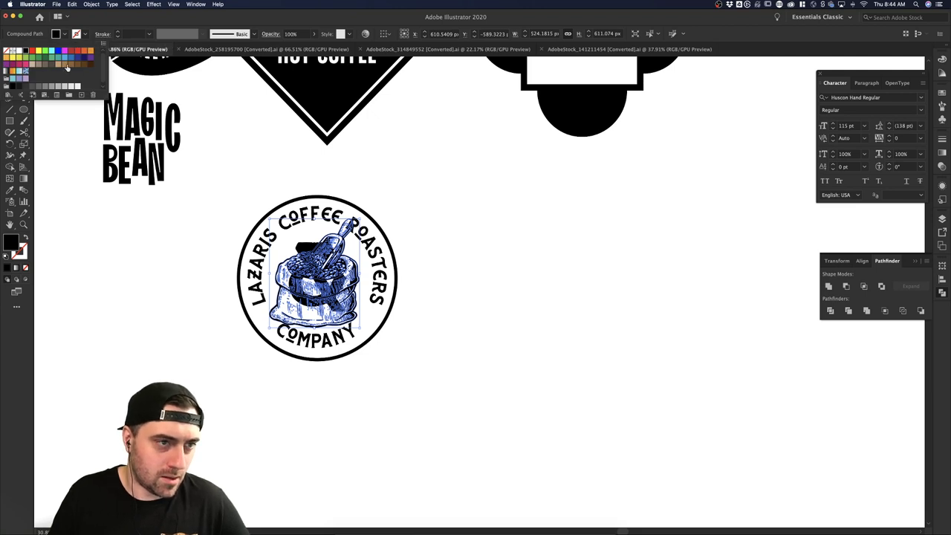
pyautogui.click(75, 65)
pyautogui.click(516, 293)
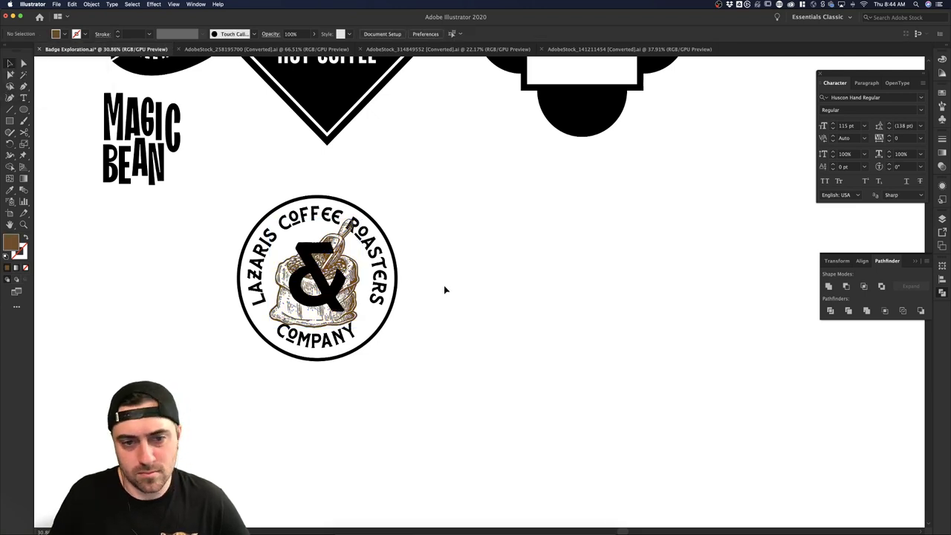
# - Change the sack illustration's fill to a grey-brown swatch and check it against the ampersand
pyautogui.click(355, 269)
pyautogui.click(356, 272)
pyautogui.click(64, 35)
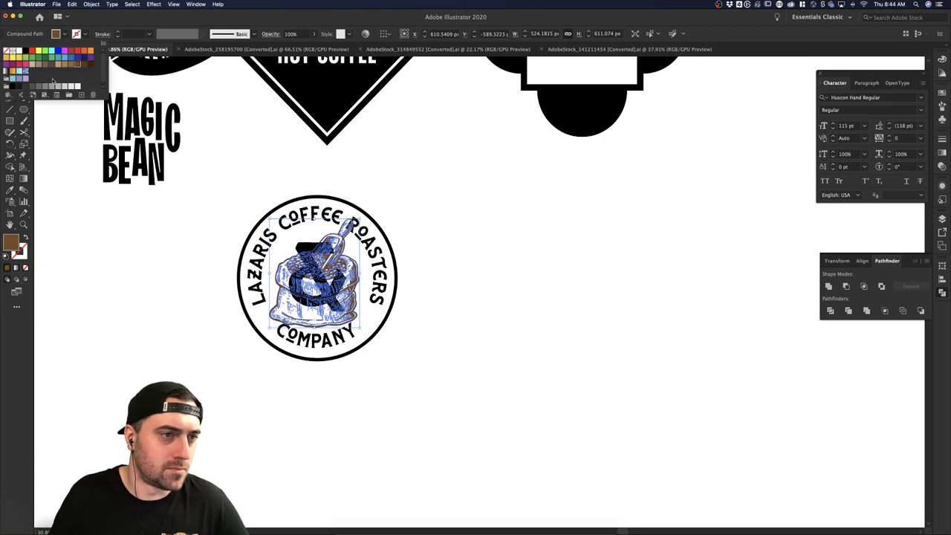
pyautogui.click(48, 65)
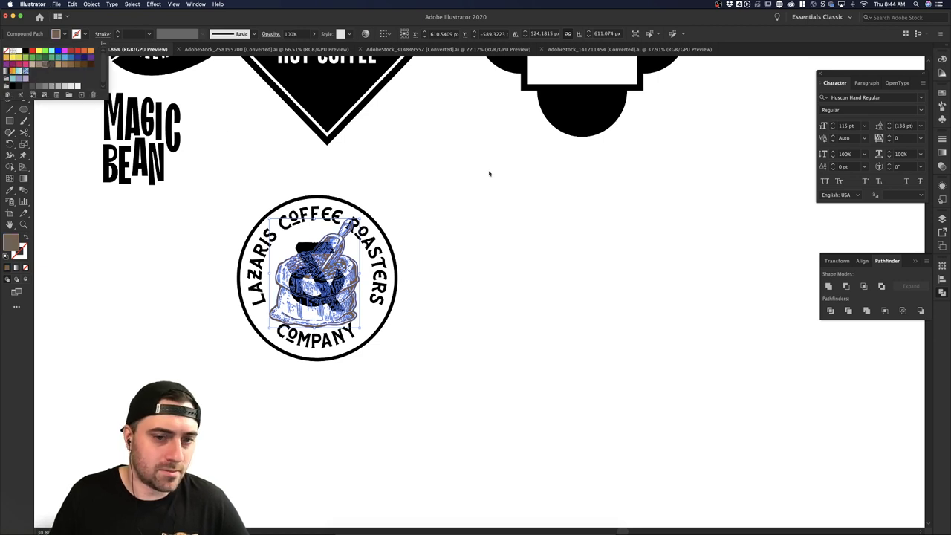
pyautogui.click(506, 220)
pyautogui.scroll(-3, 506, 220)
pyautogui.click(398, 266)
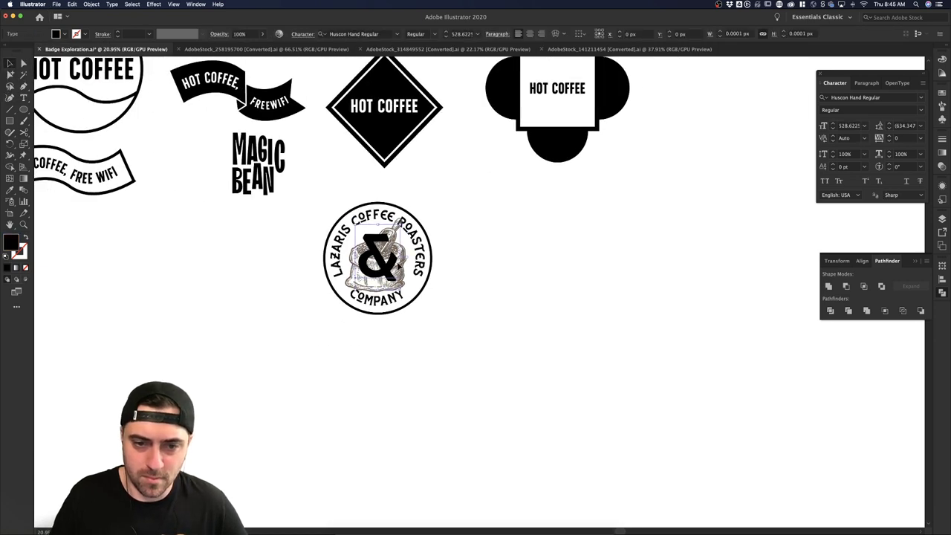
pyautogui.click(408, 254)
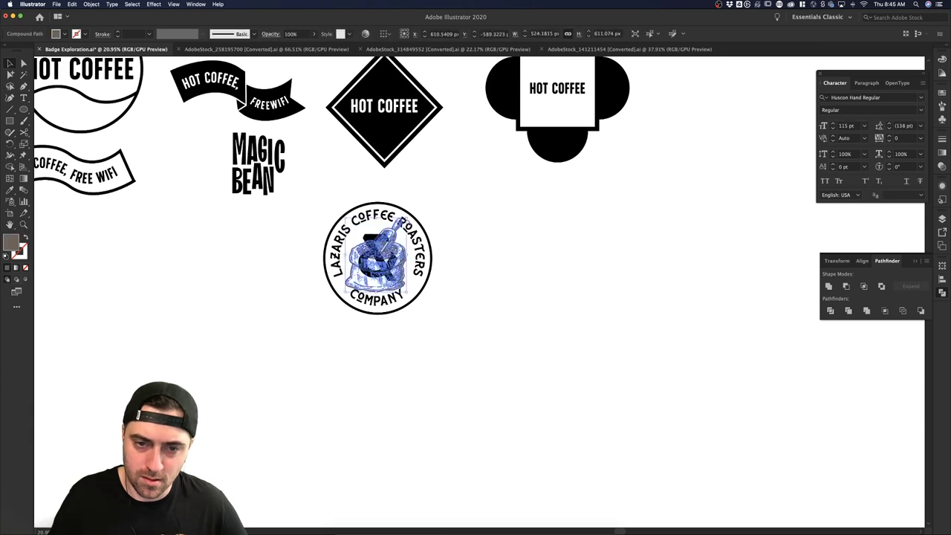
pyautogui.click(449, 248)
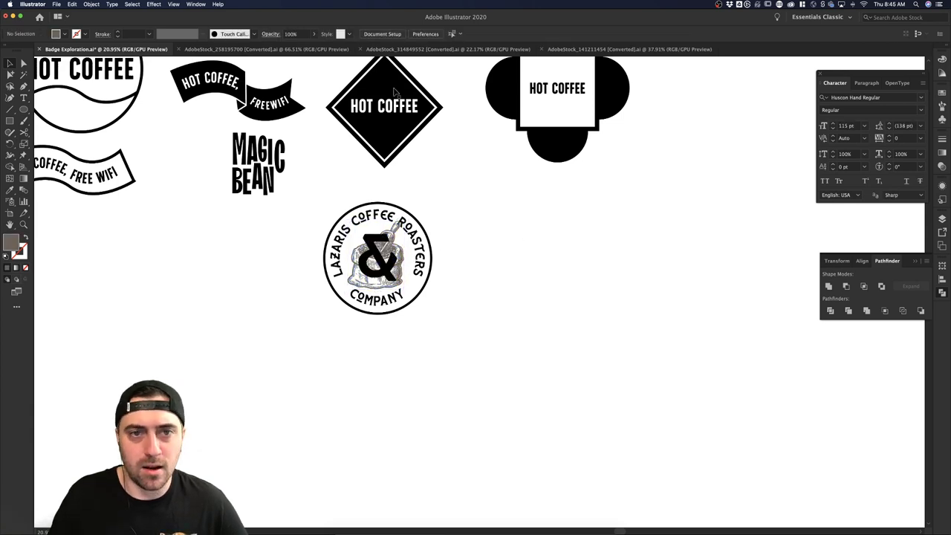
# - Copy the upright open coffee sack with scattered beans from the AdobeStock_141211454 document
pyautogui.click(469, 49)
pyautogui.click(297, 49)
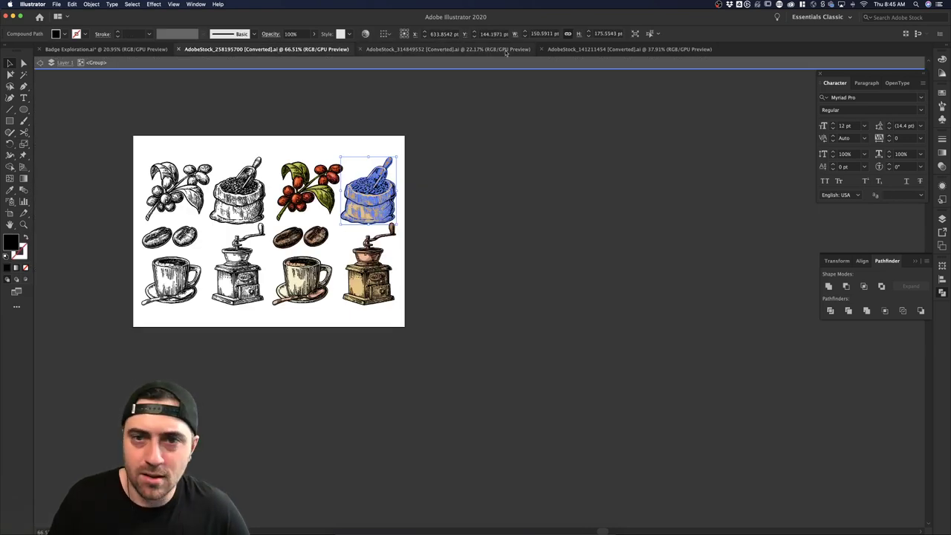
pyautogui.click(568, 49)
pyautogui.click(119, 305)
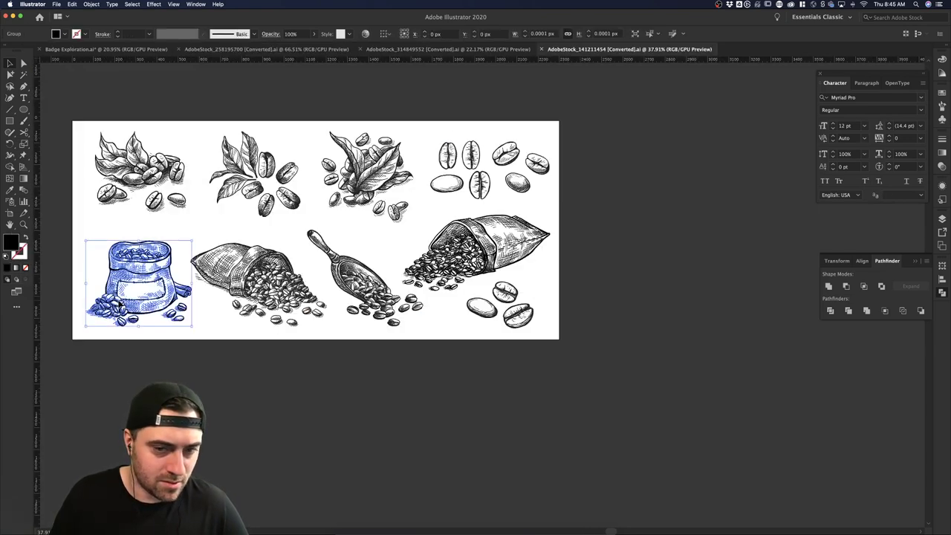
pyautogui.click(105, 35)
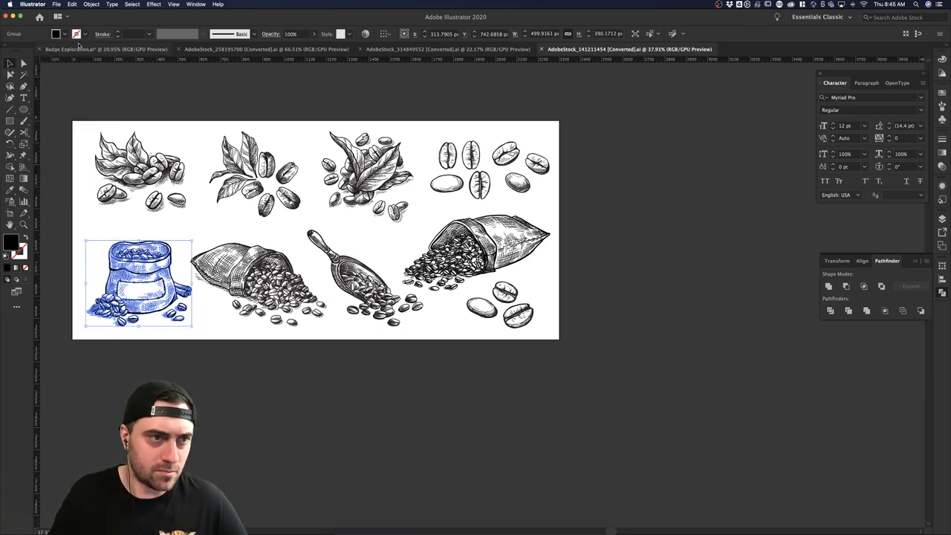
# - Return to Badge Exploration and delete the grey-brown sack from the circular badge, keeping the ampersand
pyautogui.click(79, 47)
pyautogui.click(402, 258)
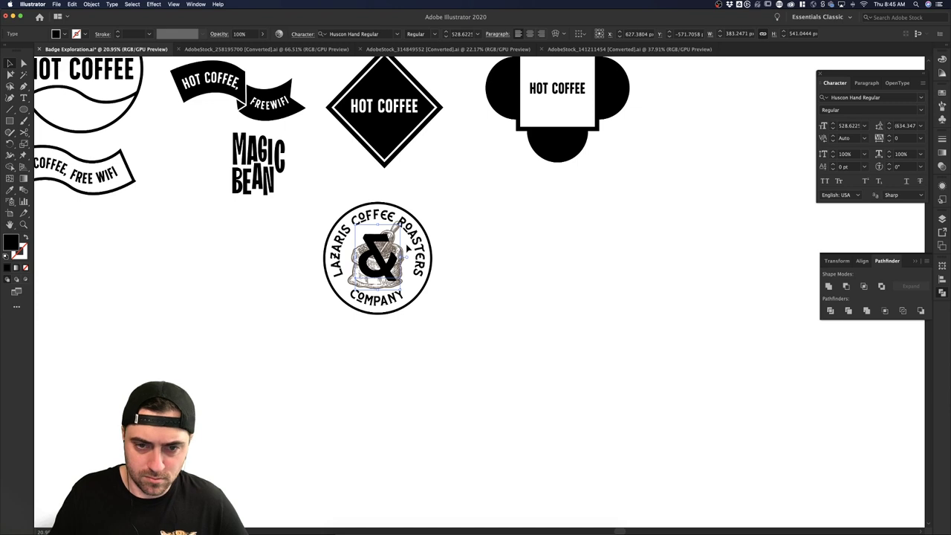
pyautogui.click(407, 256)
pyautogui.press('Delete')
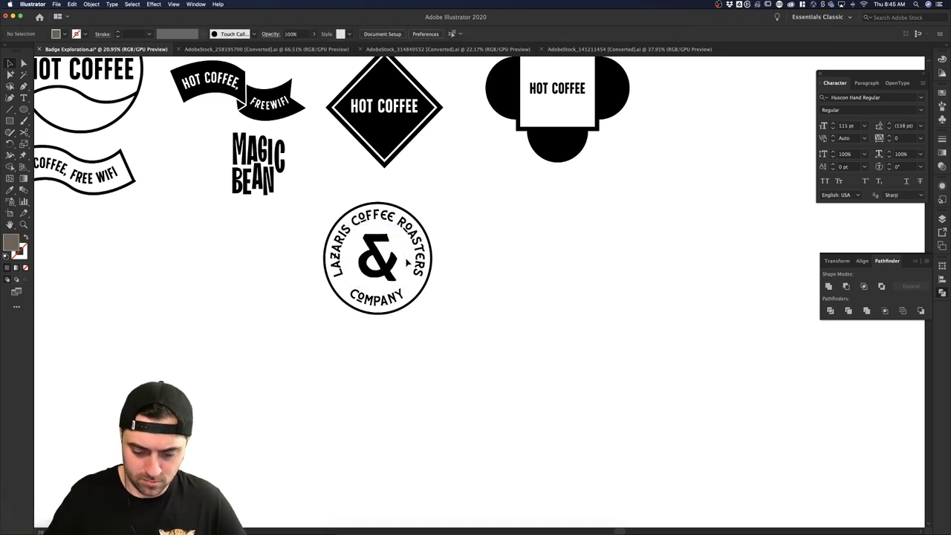
# - Paste the copied upright sack into Badge Exploration, enlarge it to about 622 by 485 px, and place it over the badge's centre
pyautogui.press('cmd+v')
pyautogui.moveTo(490, 292); pyautogui.dragTo(381, 260)
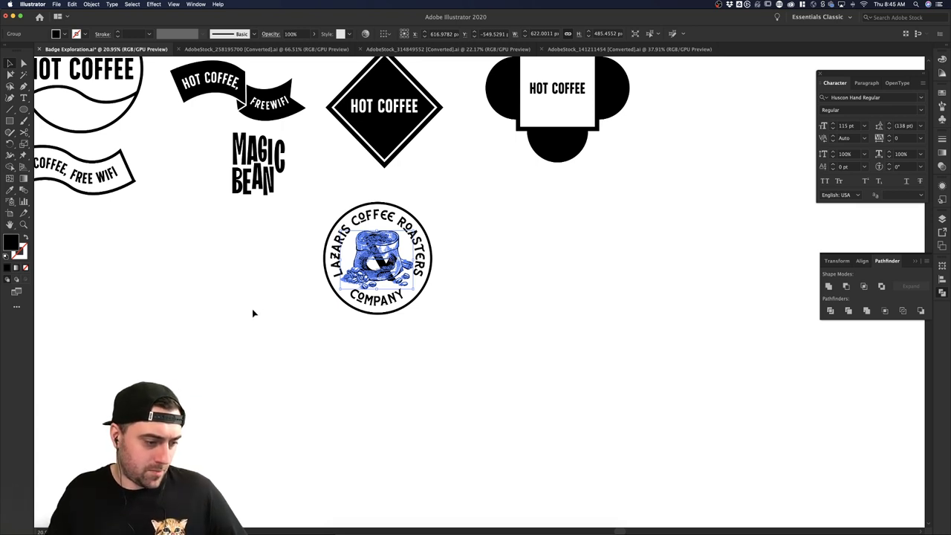
pyautogui.scroll(3, 257, 323)
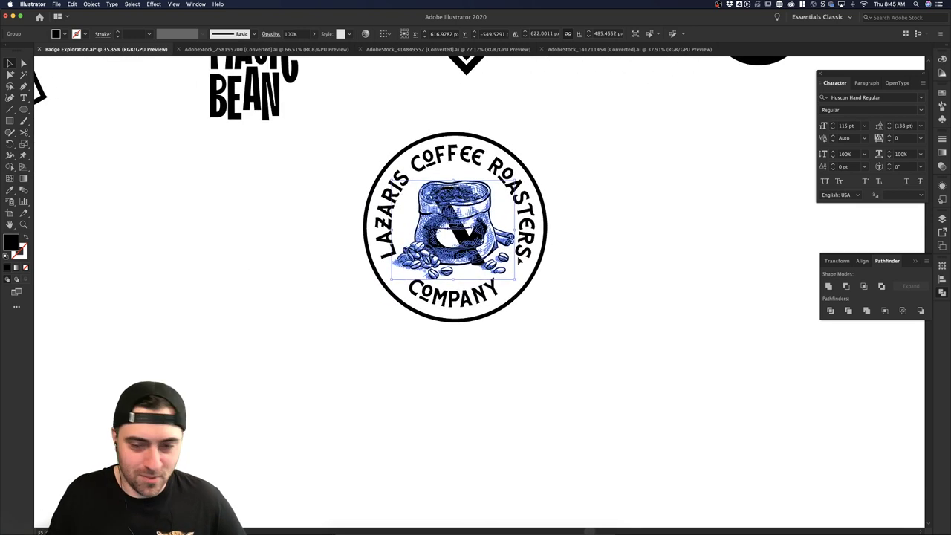
pyautogui.click(567, 259)
# - Cut the upright sack illustration and paste it back in front at the same place in the badge
pyautogui.click(504, 245)
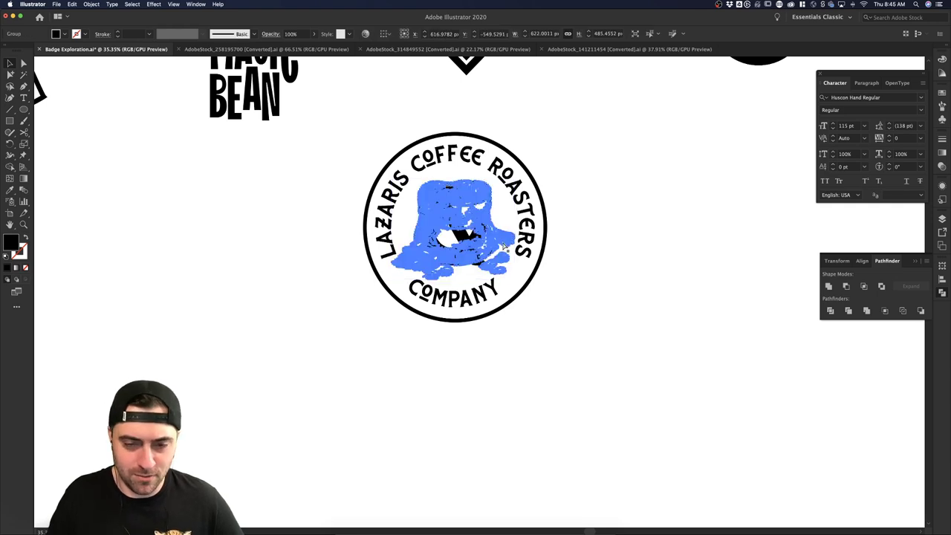
pyautogui.press('super+x')
pyautogui.click(417, 194)
pyautogui.press('super+f')
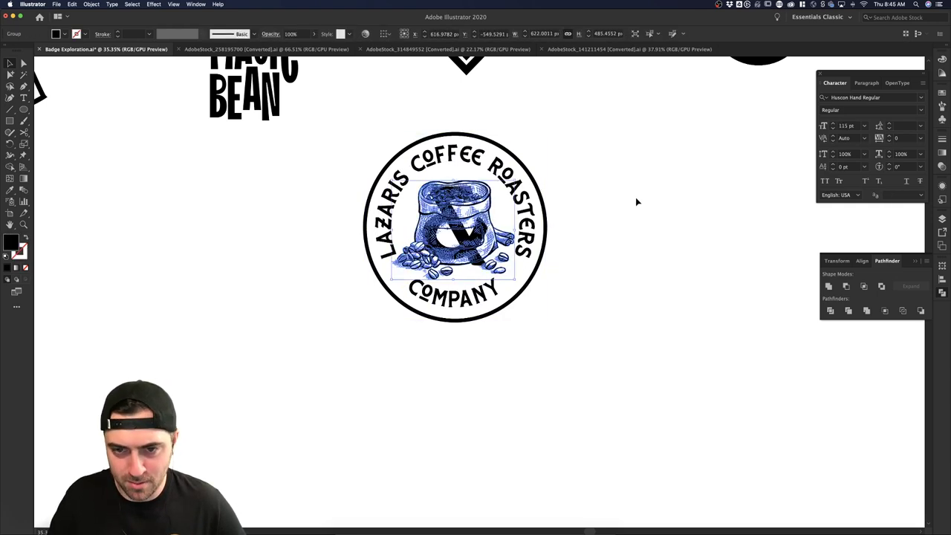
# - Try a grey-brown swatch fill on the circular badge's central ampersand and undo it
pyautogui.click(636, 201)
pyautogui.click(454, 219)
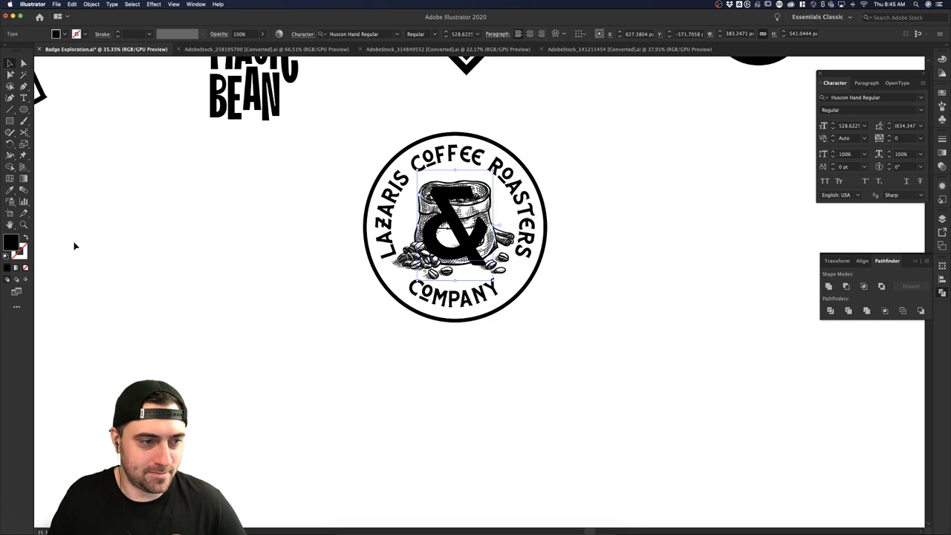
pyautogui.click(64, 33)
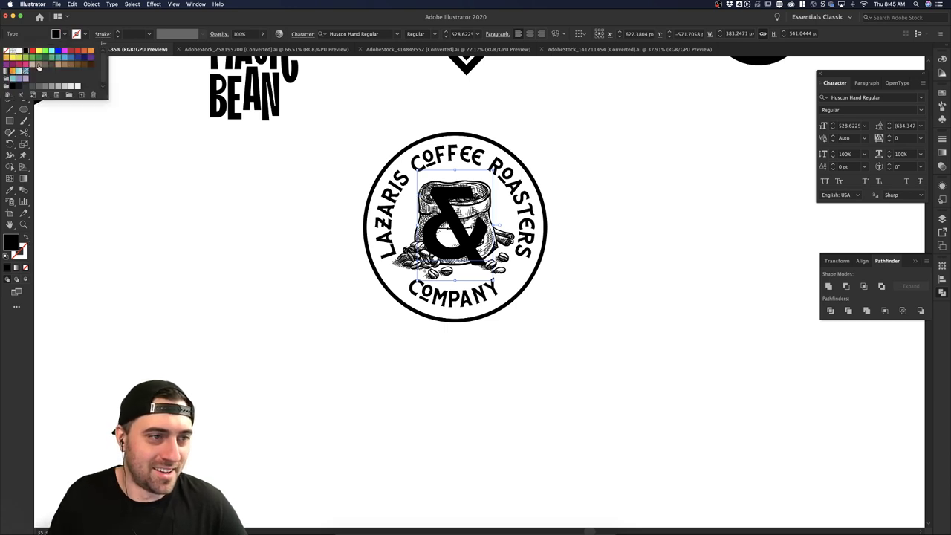
pyautogui.click(38, 66)
pyautogui.click(627, 269)
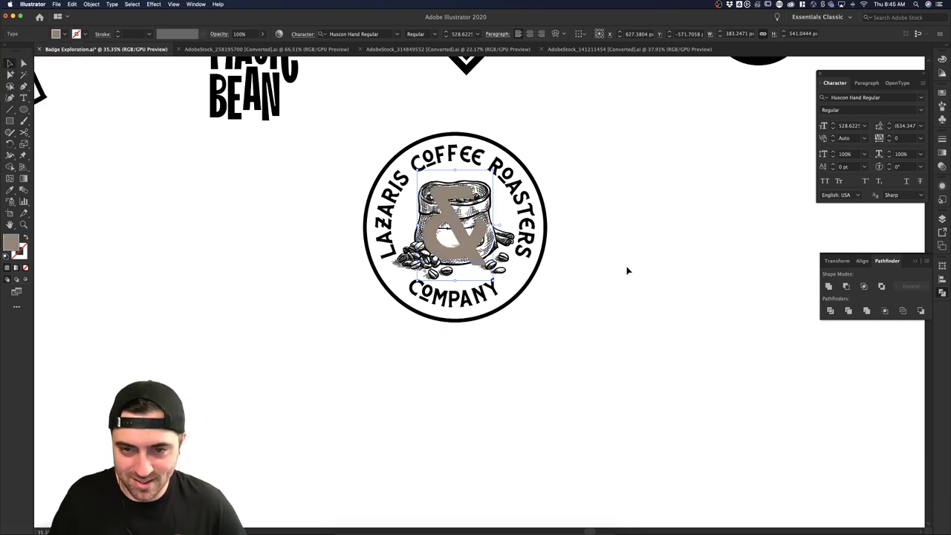
pyautogui.press('super+z')
# - Recolour the coffee sack illustration behind the ampersand with brown swatches, ending on the darker one
pyautogui.click(510, 245)
pyautogui.click(612, 282)
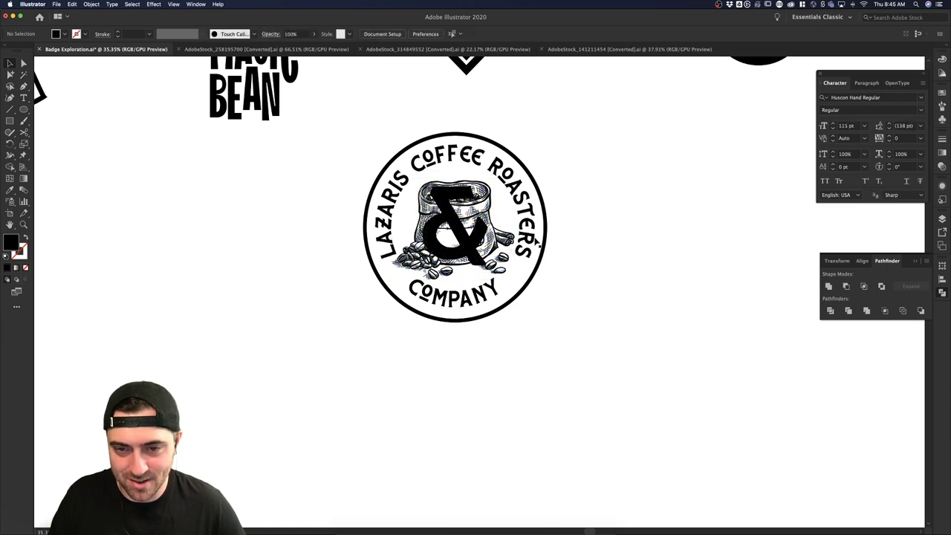
pyautogui.click(475, 238)
pyautogui.click(64, 34)
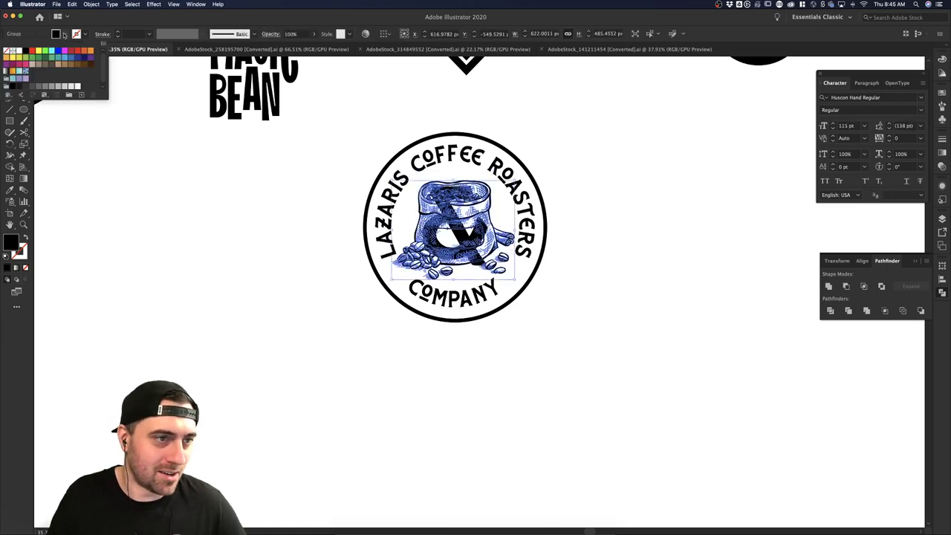
pyautogui.click(44, 66)
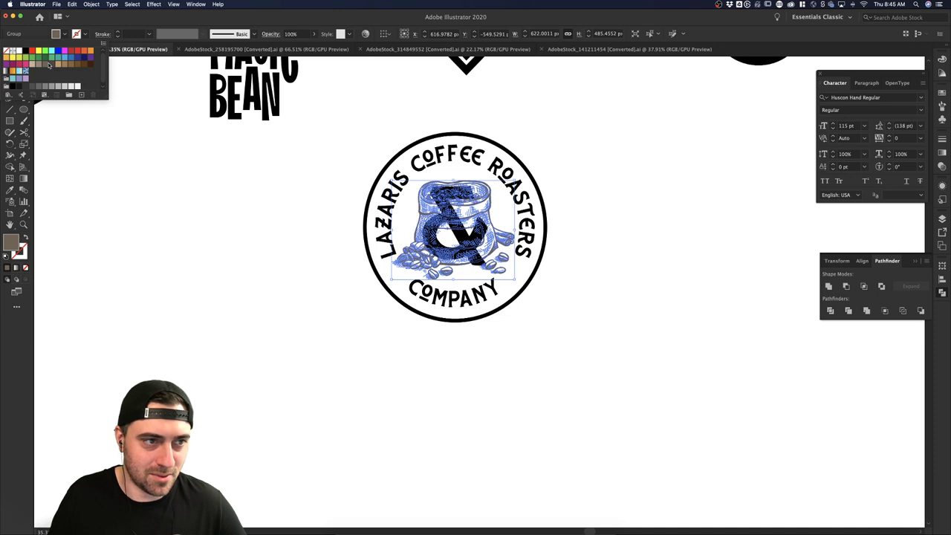
pyautogui.click(52, 66)
pyautogui.click(583, 195)
pyautogui.click(588, 199)
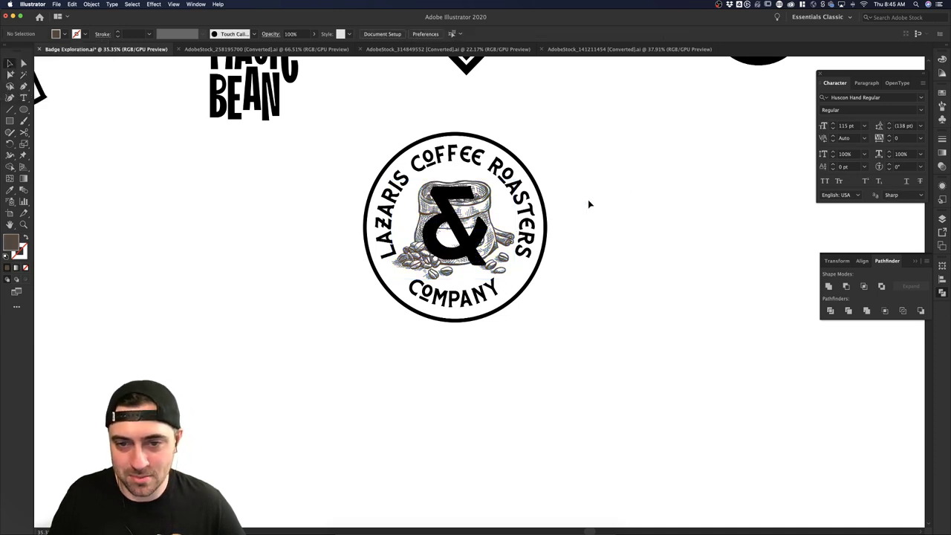
# - Try lighter grey-brown swatch fills on the ampersand over the brown sack and undo them
pyautogui.click(489, 213)
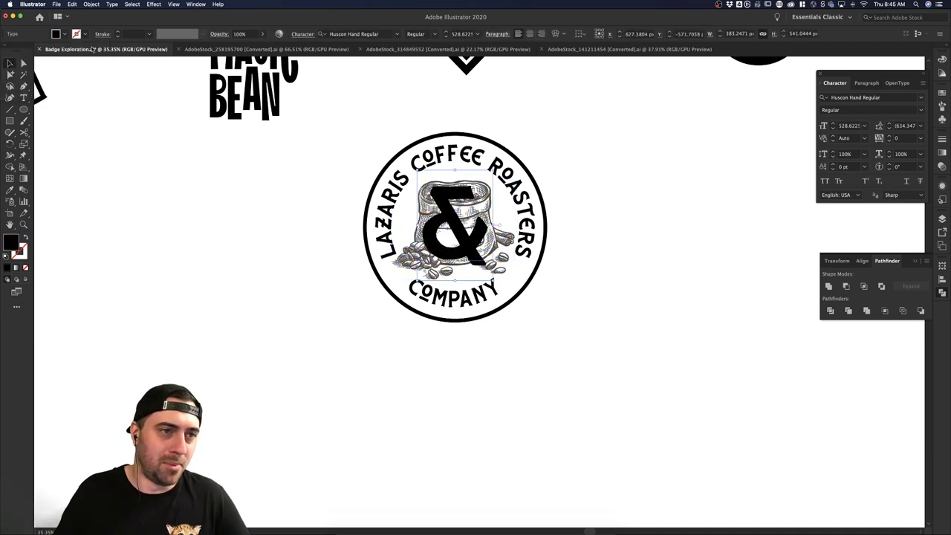
pyautogui.click(65, 35)
pyautogui.click(33, 67)
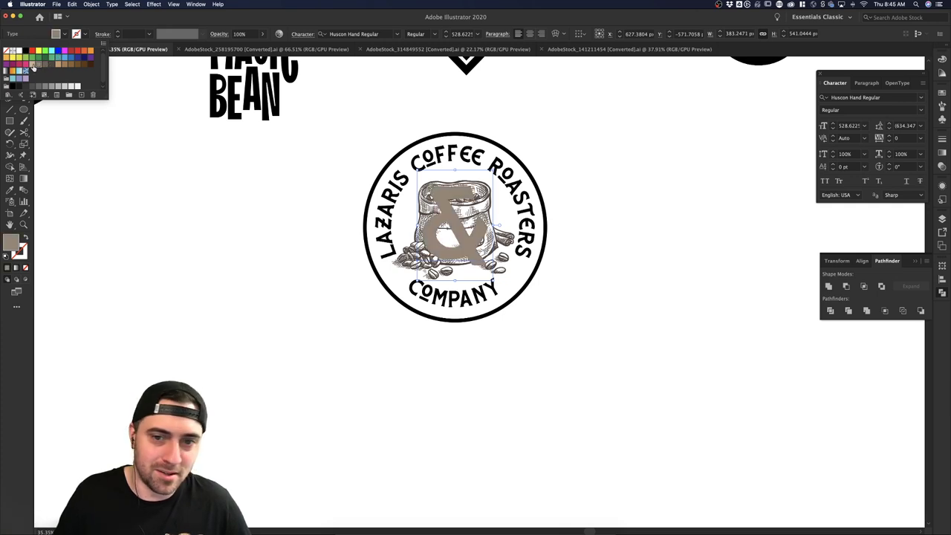
pyautogui.click(33, 65)
pyautogui.press('super+z')
pyautogui.press('super+z')
pyautogui.click(555, 270)
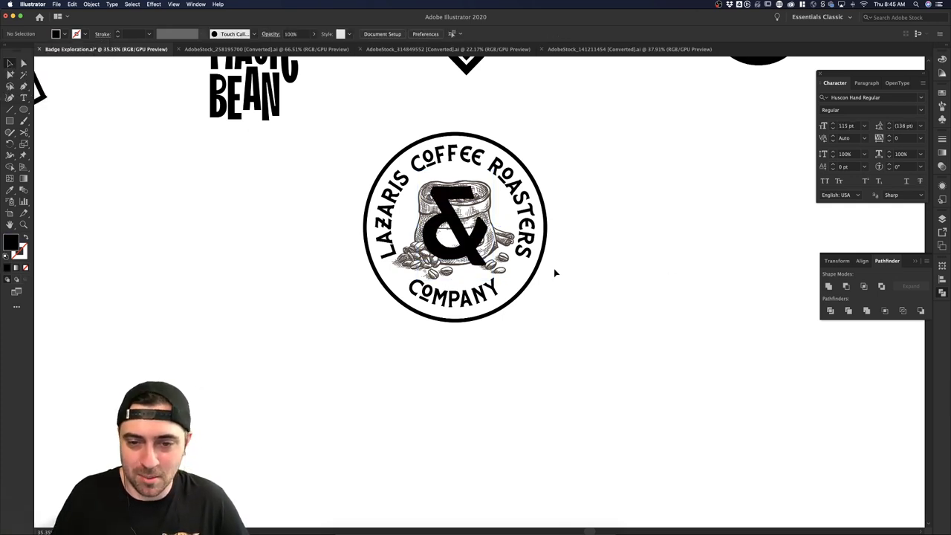
# - Recolour the badge's coffee sack illustration with a lighter grey-brown swatch, leaving the ampersand black
pyautogui.click(503, 238)
pyautogui.click(64, 34)
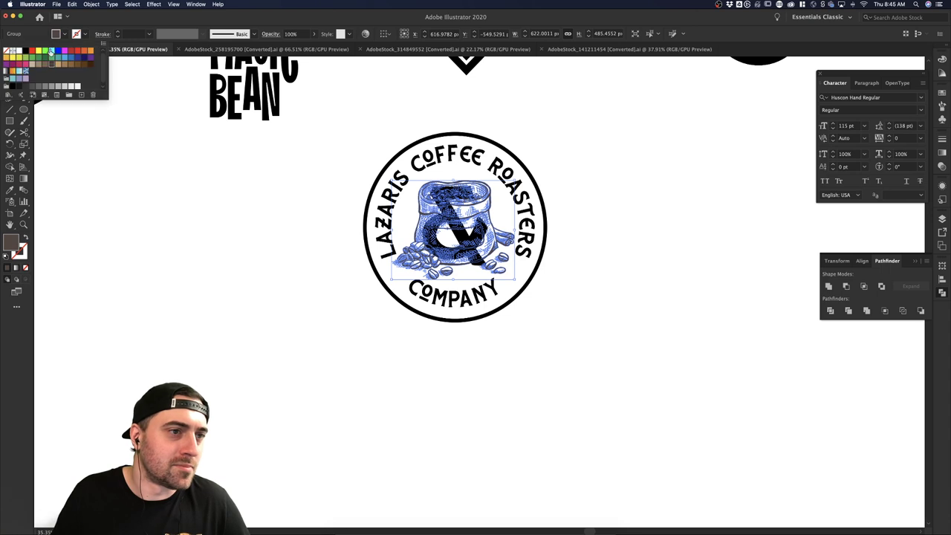
pyautogui.click(50, 64)
pyautogui.click(578, 136)
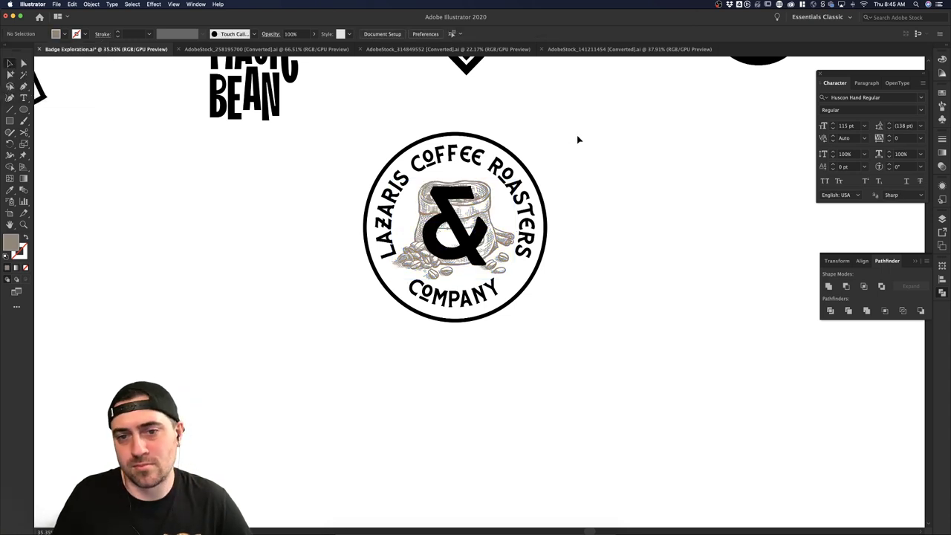
# - Set the ampersand's blend mode to Multiply and lower its opacity to 79%
pyautogui.scroll(-2, 580, 134)
pyautogui.click(470, 173)
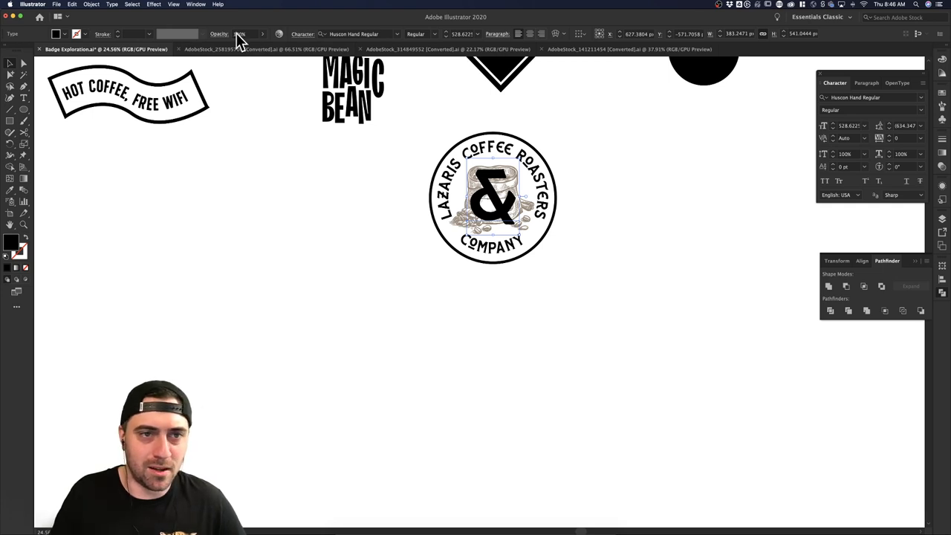
pyautogui.click(219, 34)
pyautogui.click(142, 49)
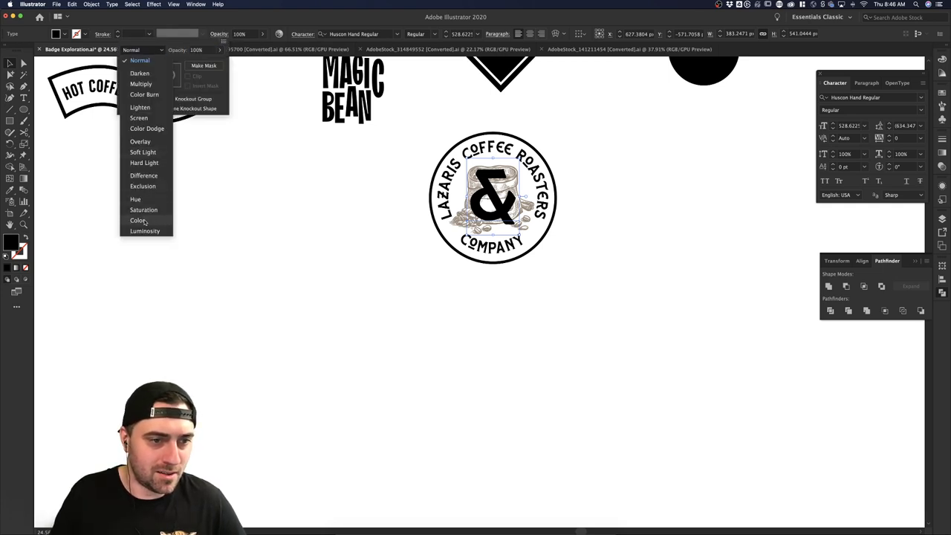
pyautogui.click(141, 84)
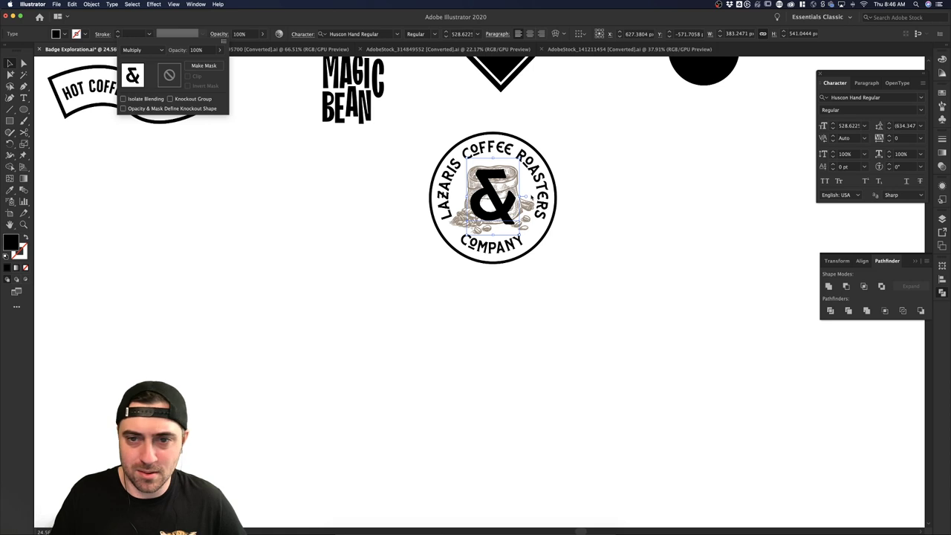
pyautogui.click(219, 50)
pyautogui.moveTo(202, 63); pyautogui.dragTo(211, 64)
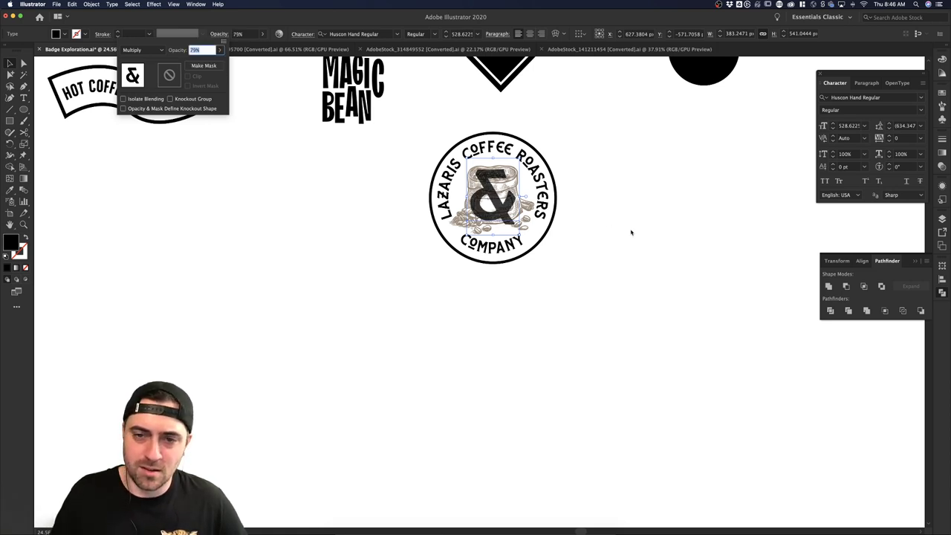
pyautogui.click(584, 363)
pyautogui.click(584, 364)
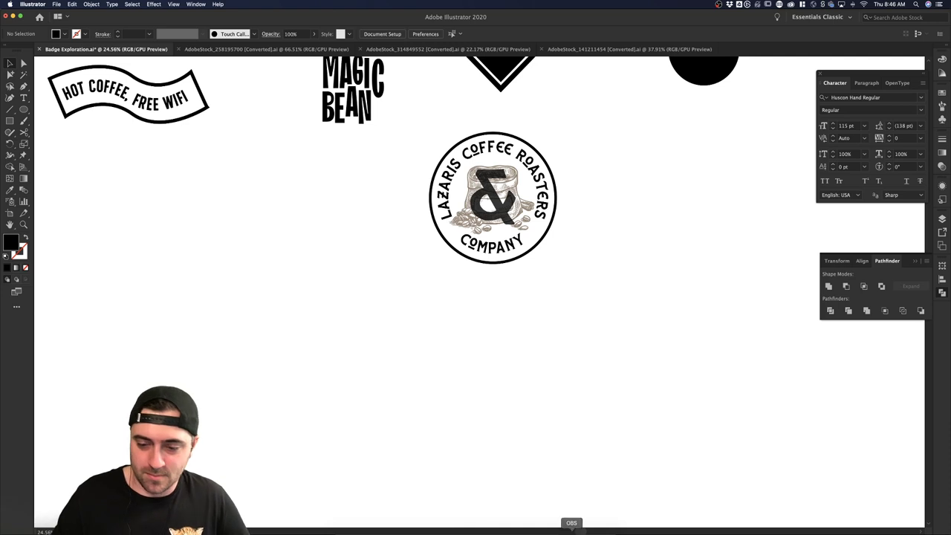
# - Raise the ampersand's opacity back to full strength
pyautogui.click(572, 530)
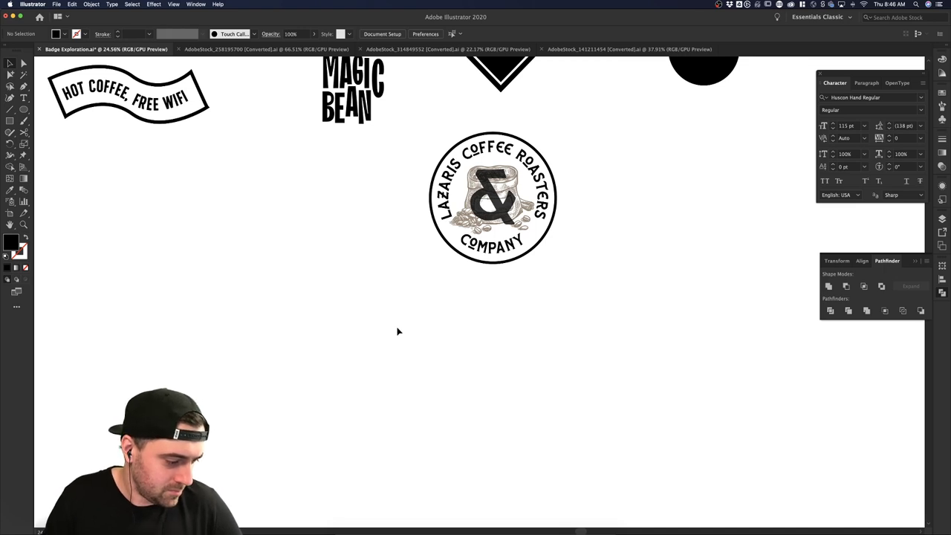
pyautogui.scroll(2, 397, 332)
pyautogui.hscroll(2, 398, 332)
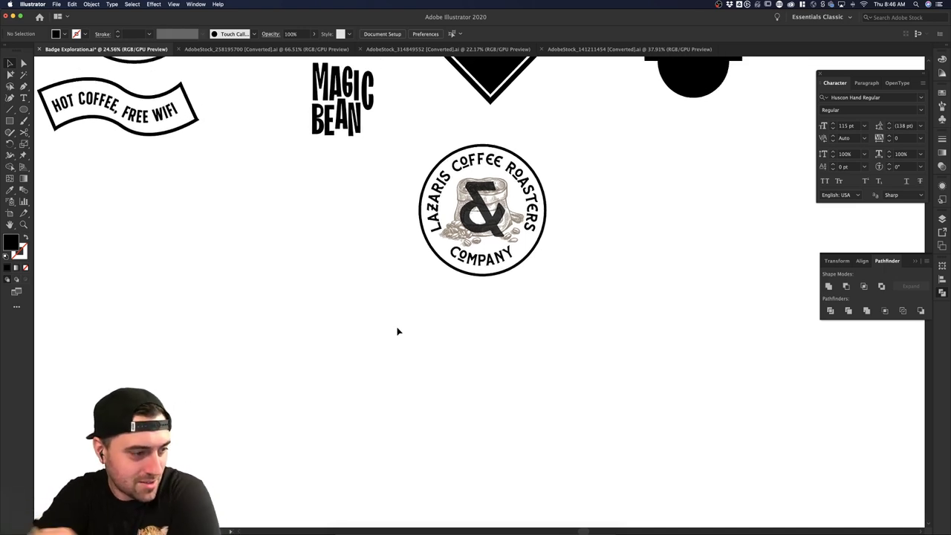
pyautogui.click(458, 195)
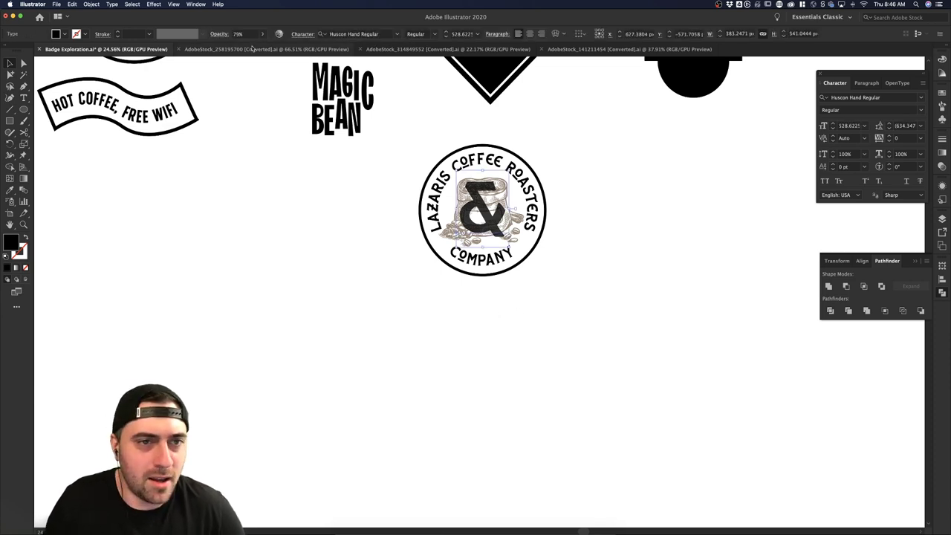
pyautogui.click(262, 34)
pyautogui.moveTo(254, 47); pyautogui.dragTo(263, 47)
pyautogui.click(543, 170)
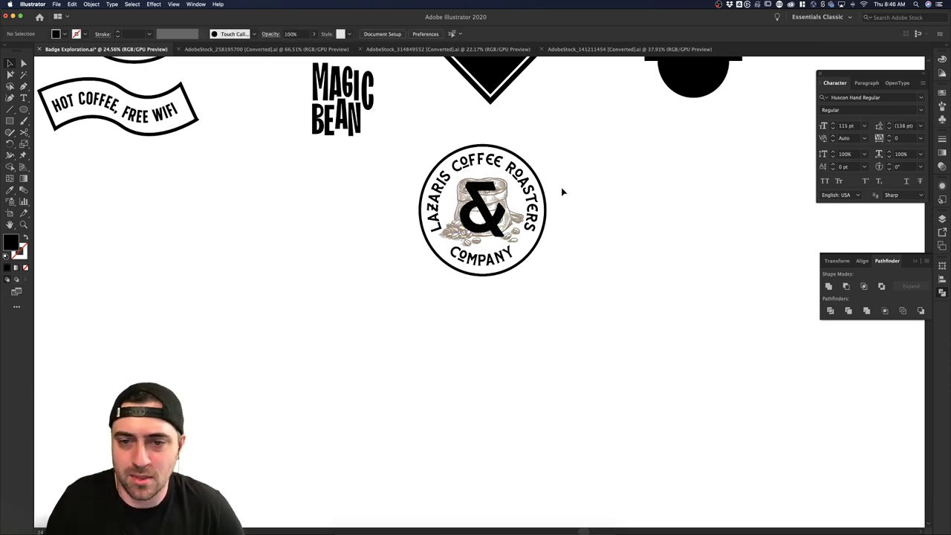
pyautogui.click(521, 222)
pyautogui.click(552, 209)
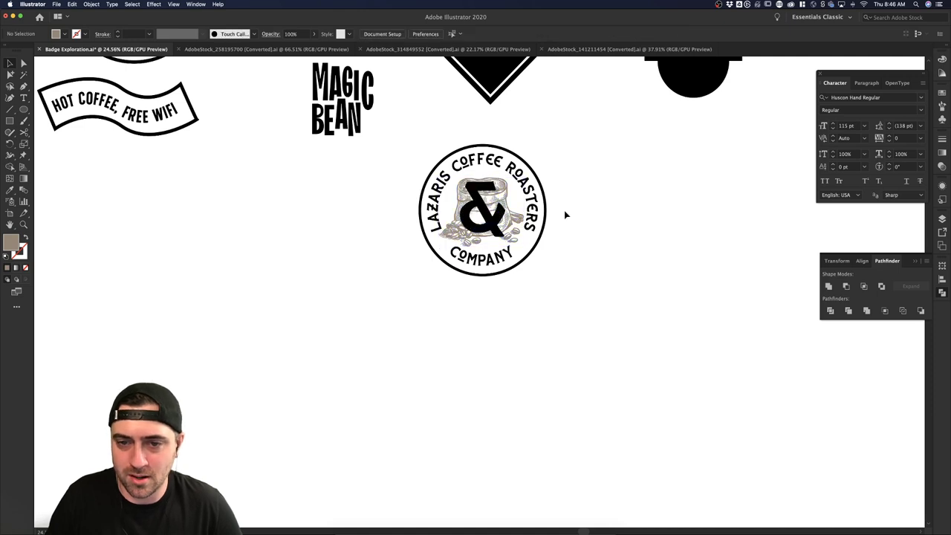
pyautogui.click(524, 226)
pyautogui.click(604, 218)
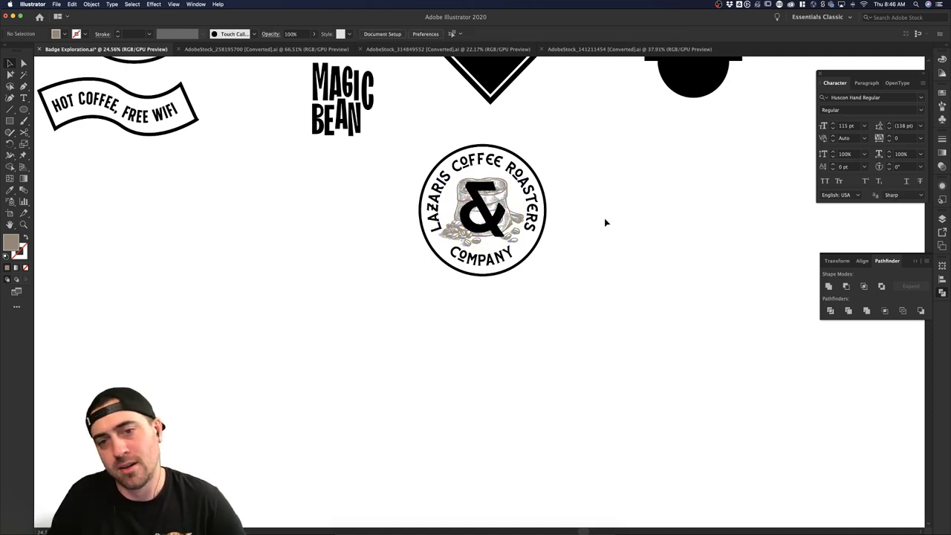
# - Duplicate the circular LAZARIS COFFEE ROASTERS COMPANY badge, placing the copy directly to its right in line with the original
pyautogui.scroll(3, 604, 218)
pyautogui.hscroll(2, 363, 335)
pyautogui.scroll(1, 363, 335)
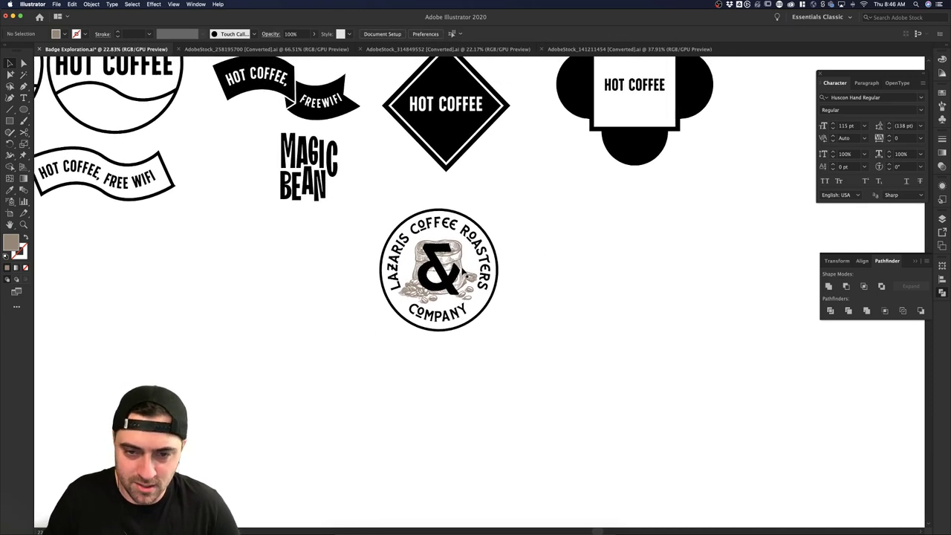
pyautogui.moveTo(461, 272); pyautogui.dragTo(609, 272)
pyautogui.click(688, 290)
# - Copy the COFFEE SHOP lettering from the round badge to the empty space right of the ampersand badges and reword it LAZARIS
pyautogui.scroll(-5, 688, 290)
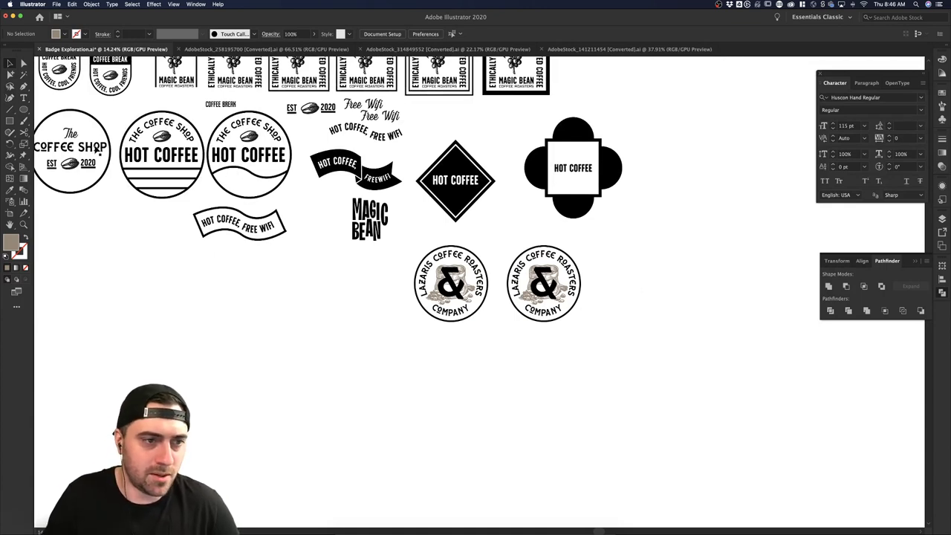
pyautogui.moveTo(97, 149); pyautogui.dragTo(700, 289)
pyautogui.tripleClick(698, 289)
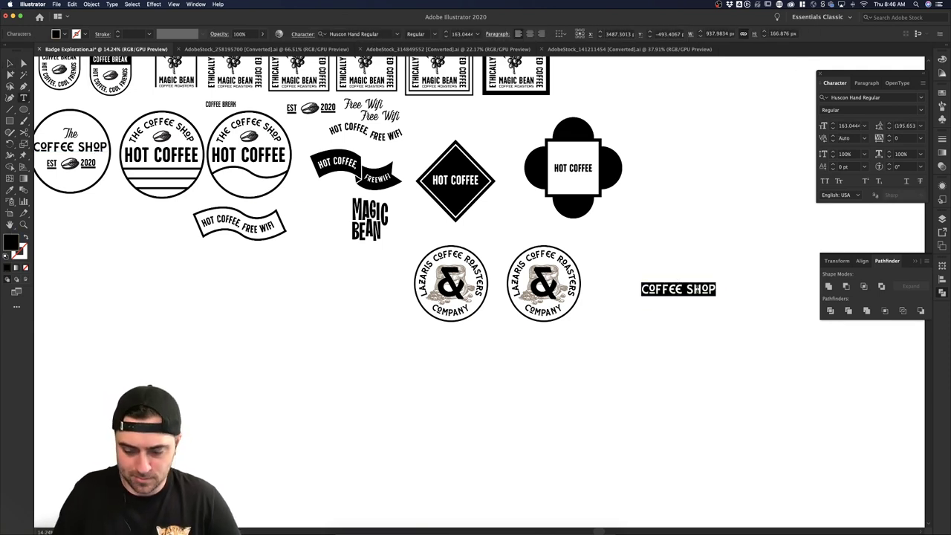
pyautogui.write('LAZARIS')
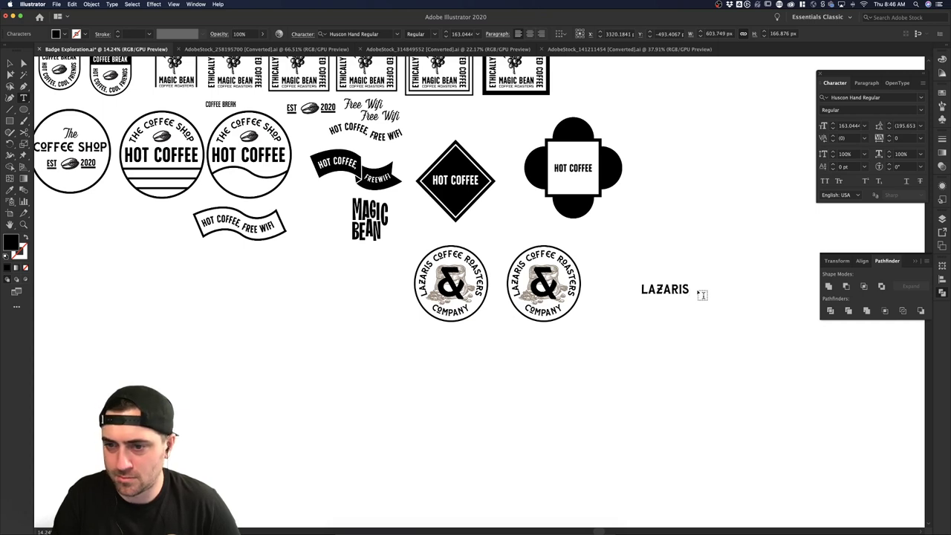
# - Replace the copied lettering's wording with BEAN WATER and deselect it
pyautogui.press('super+a')
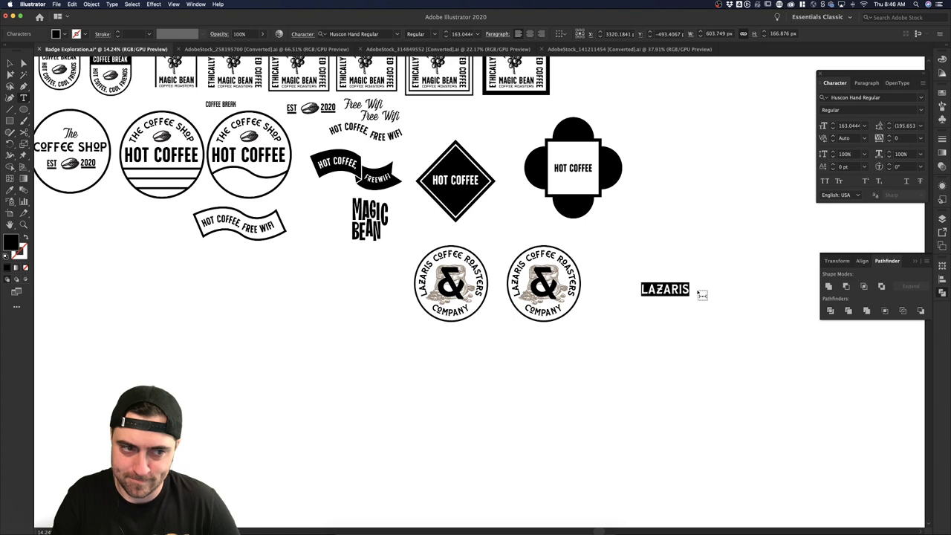
pyautogui.write('BEAN WATER')
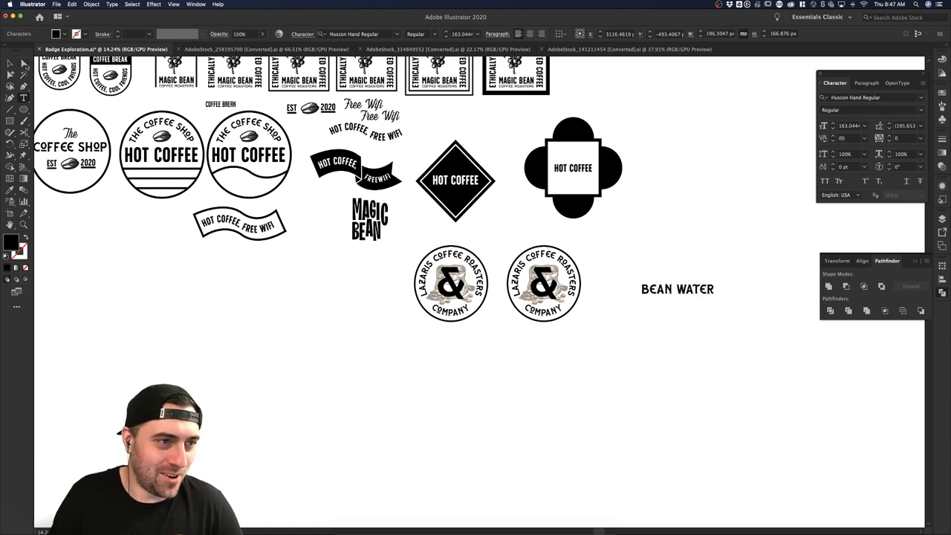
pyautogui.click(9, 63)
pyautogui.click(298, 354)
pyautogui.hscroll(3, 416, 364)
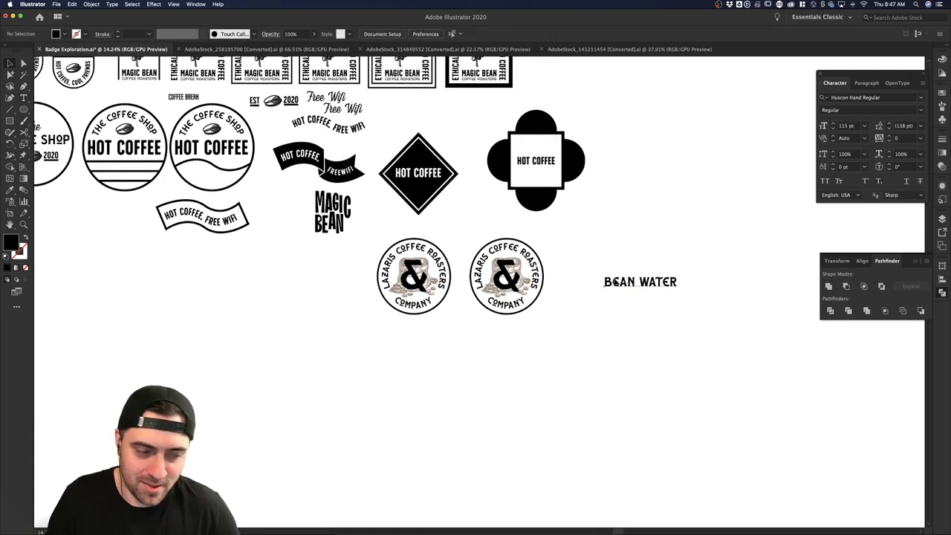
pyautogui.moveTo(613, 257); pyautogui.dragTo(677, 313)
pyautogui.click(677, 313)
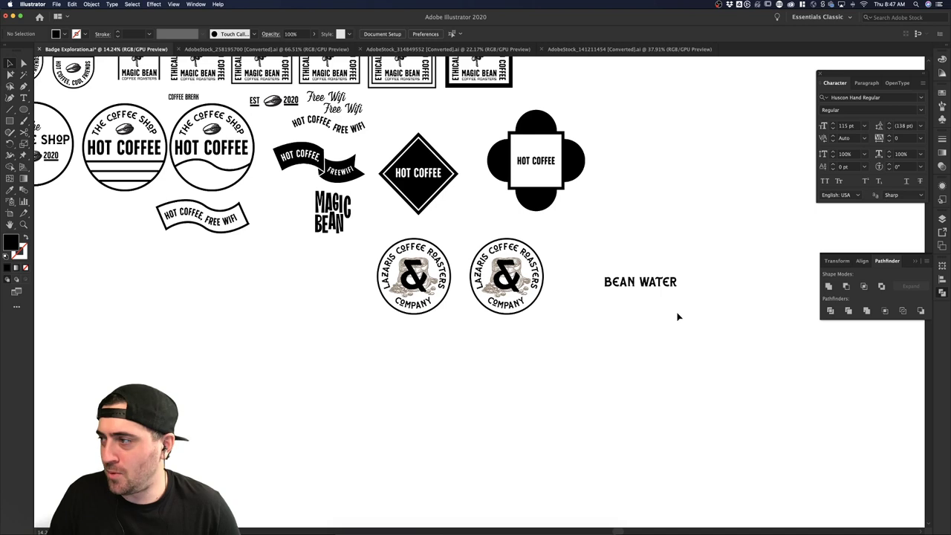
# - Add vertical placeholder text with the Vertical Type tool in the gap between the ampersand badges and BEAN WATER
pyautogui.scroll(2, 302, 207)
pyautogui.press('t')
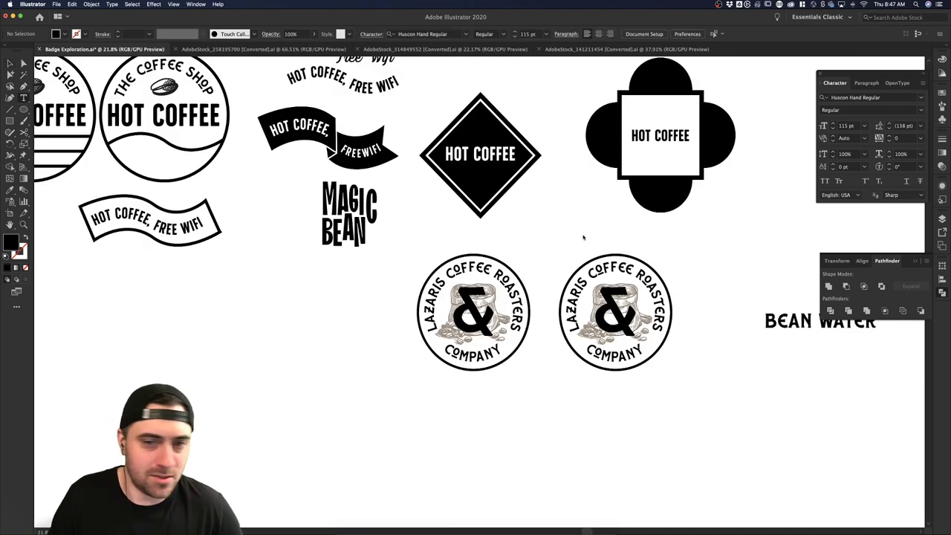
pyautogui.click(25, 98)
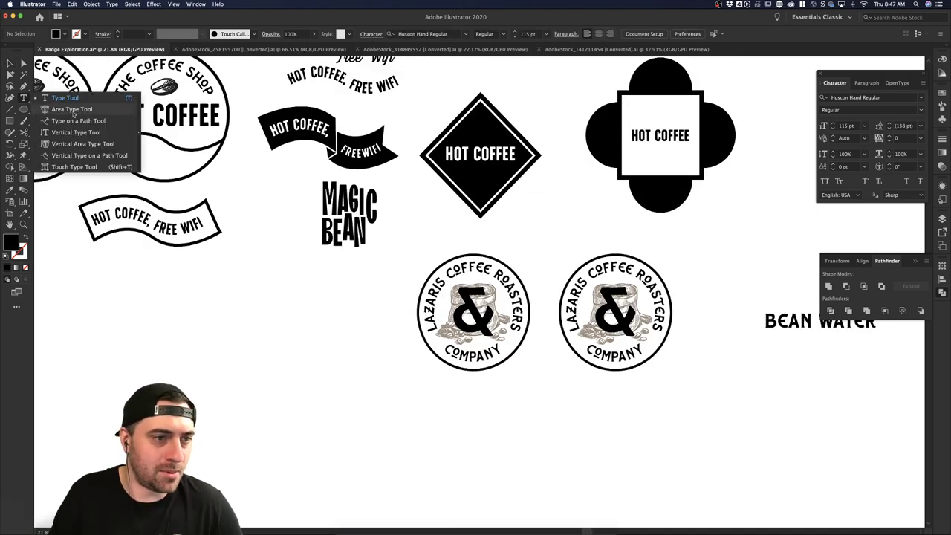
pyautogui.click(81, 133)
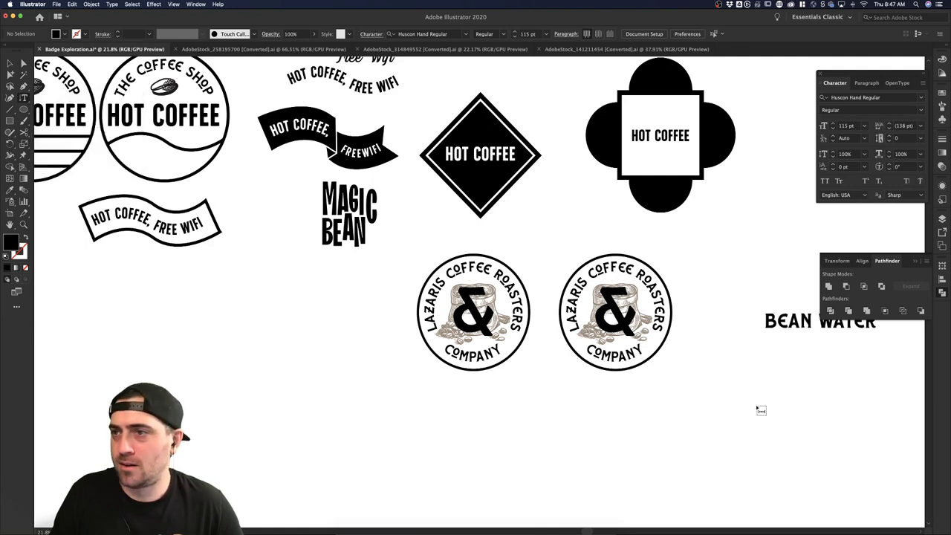
pyautogui.click(705, 295)
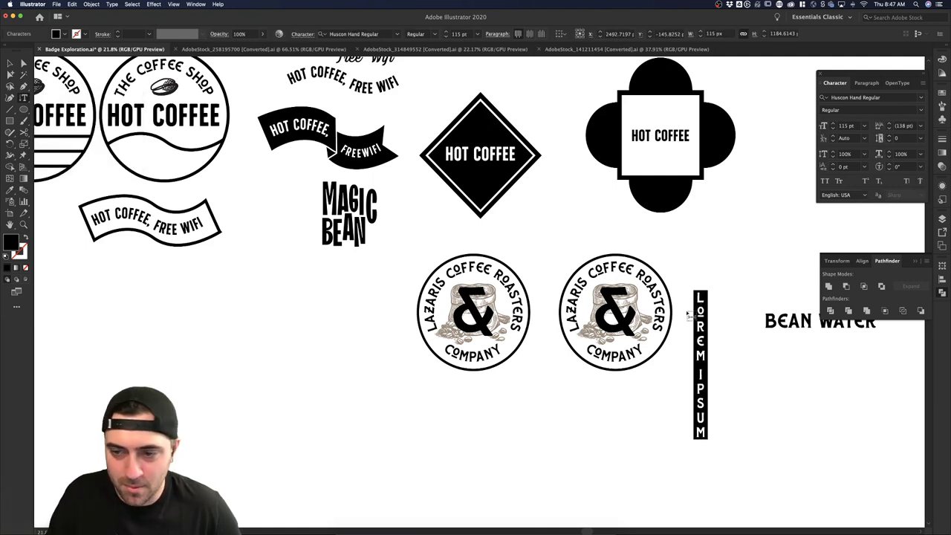
pyautogui.press('Escape')
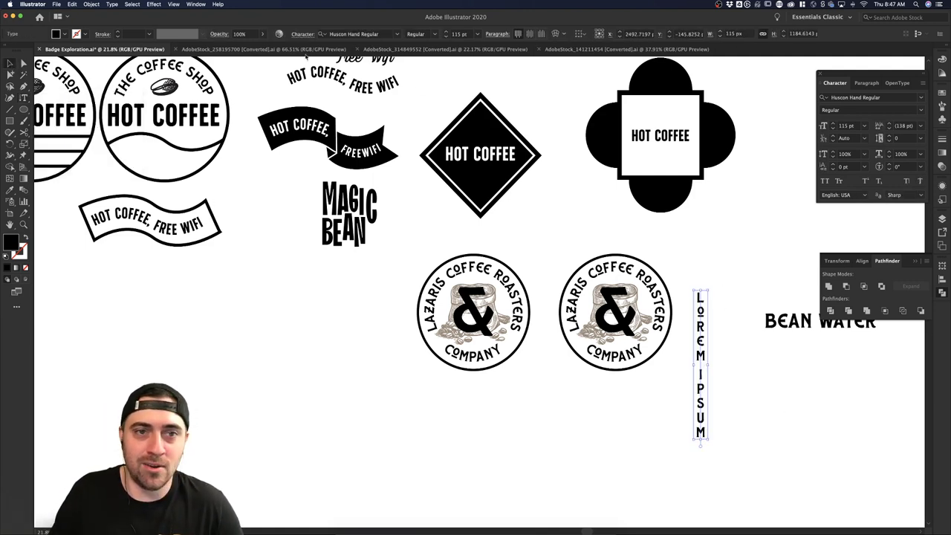
# - Set the vertical placeholder text's font to SS Nickson Six and deselect it
pyautogui.click(434, 34)
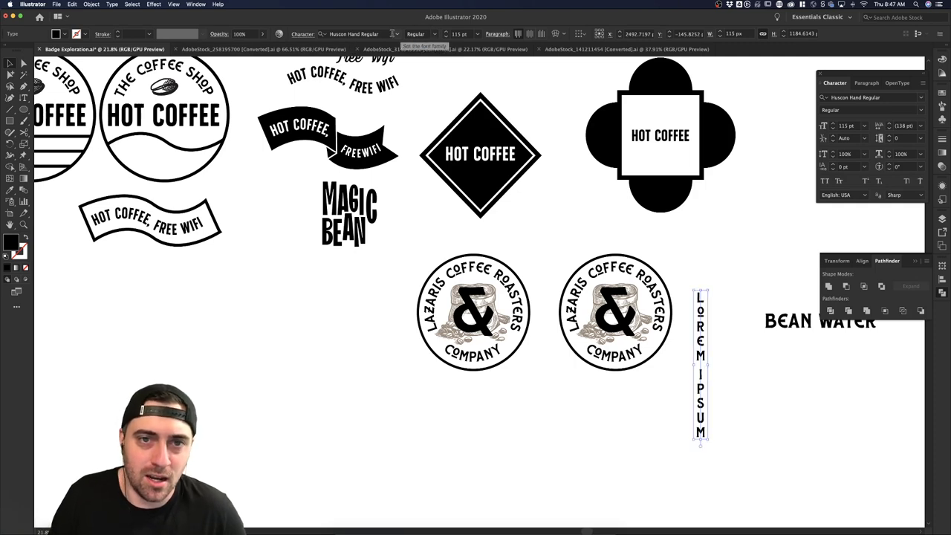
pyautogui.click(357, 34)
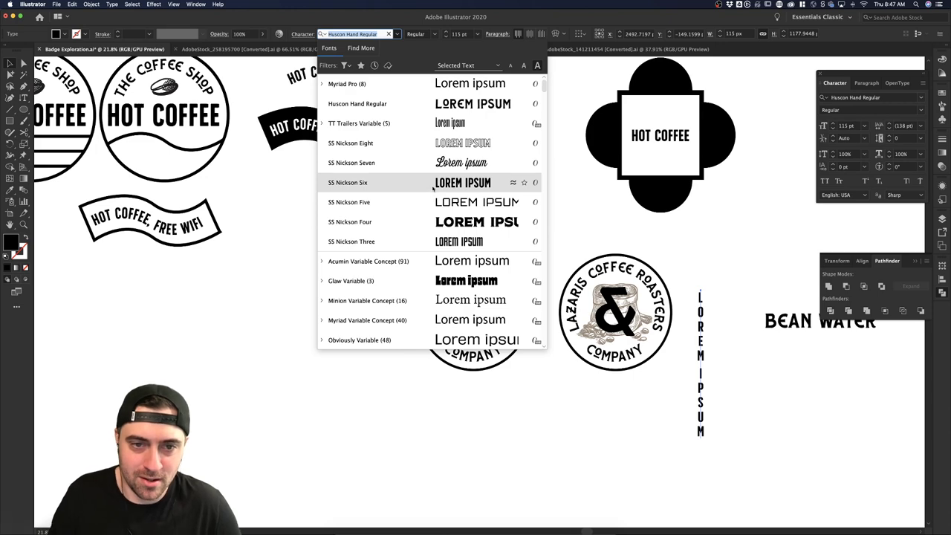
pyautogui.click(434, 185)
pyautogui.click(717, 338)
pyautogui.hscroll(5, 715, 338)
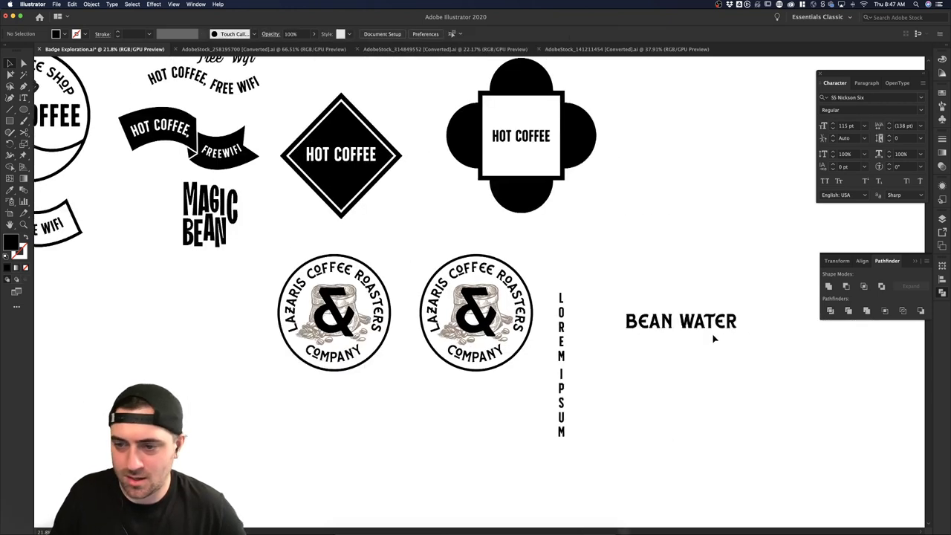
# - Replace the vertical placeholder text with EST
pyautogui.hscroll(2, 713, 338)
pyautogui.tripleClick(538, 339)
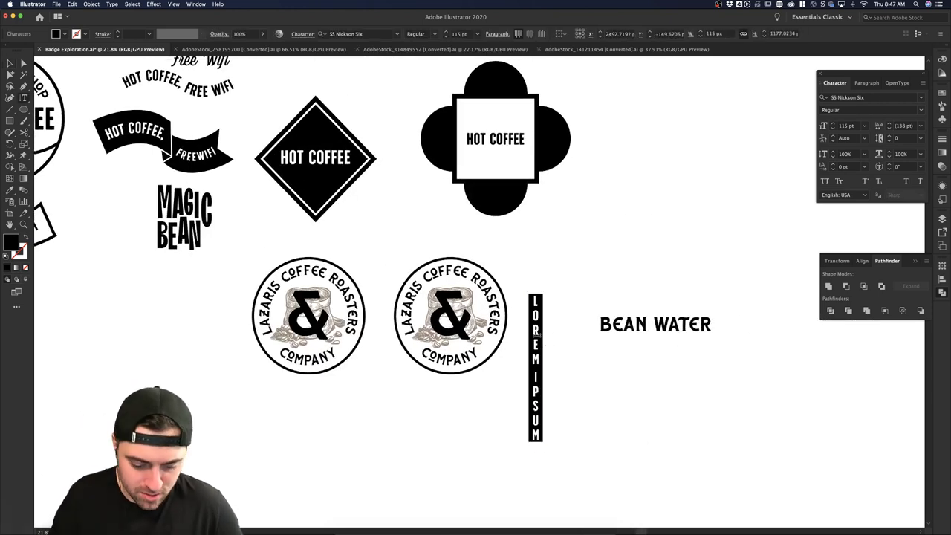
pyautogui.write('ESTA')
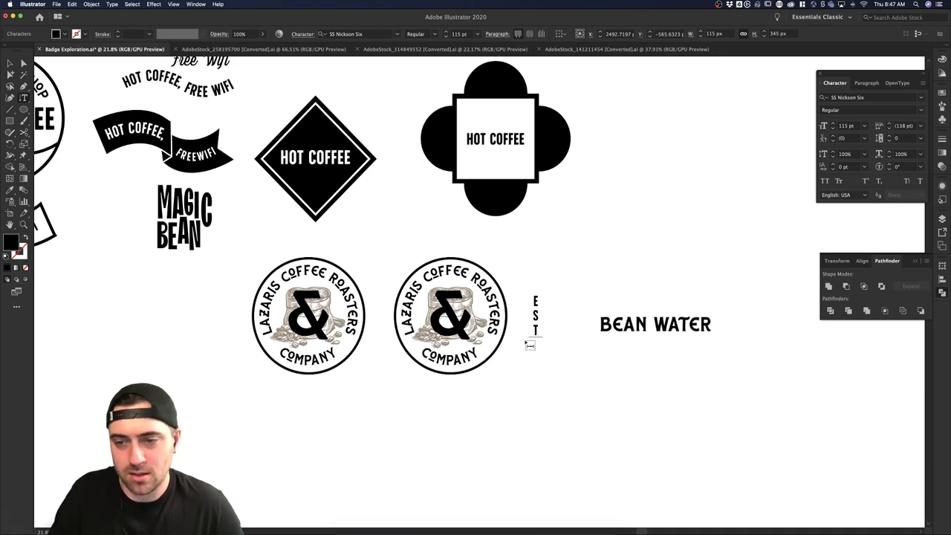
pyautogui.click(10, 63)
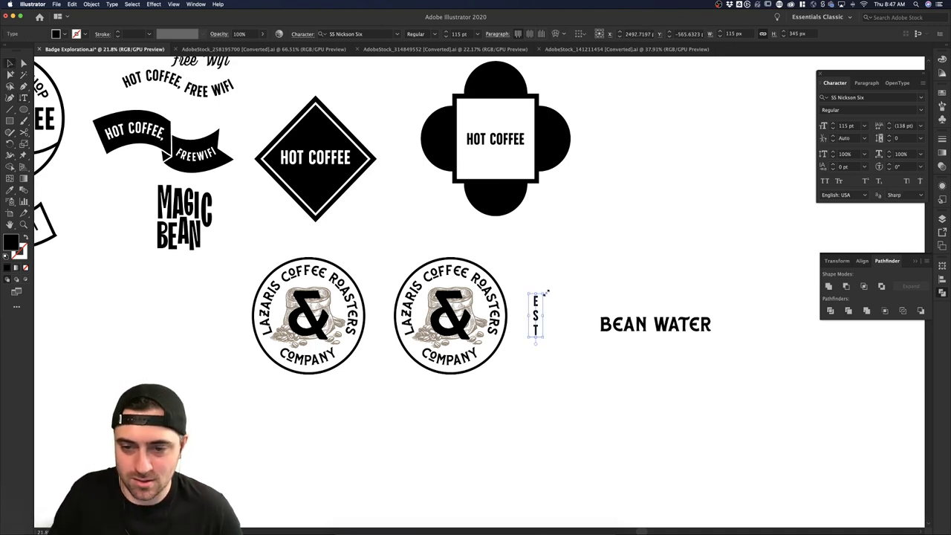
# - Shrink the vertical EST text to about 67 pt and place it close beside the start of BEAN WATER
pyautogui.moveTo(547, 292); pyautogui.dragTo(540, 301)
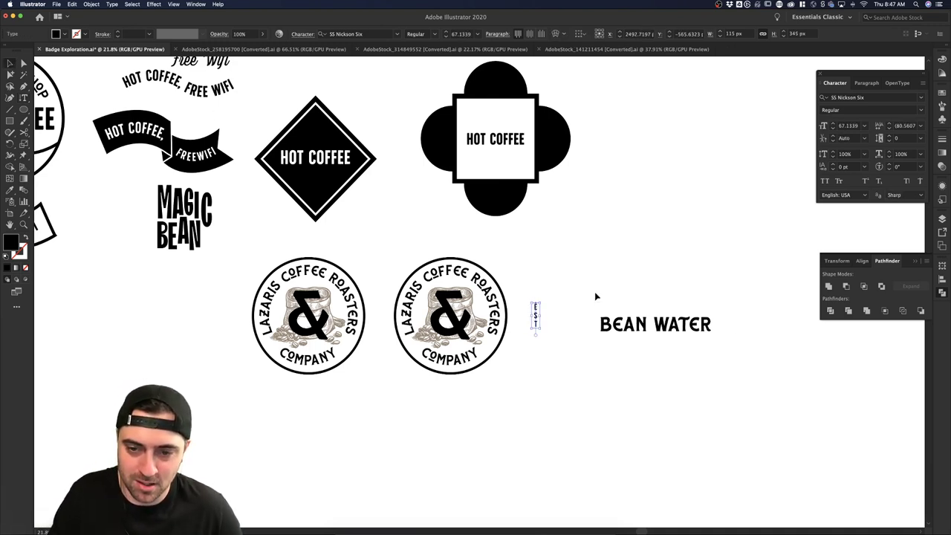
pyautogui.click(595, 297)
pyautogui.hscroll(5, 585, 287)
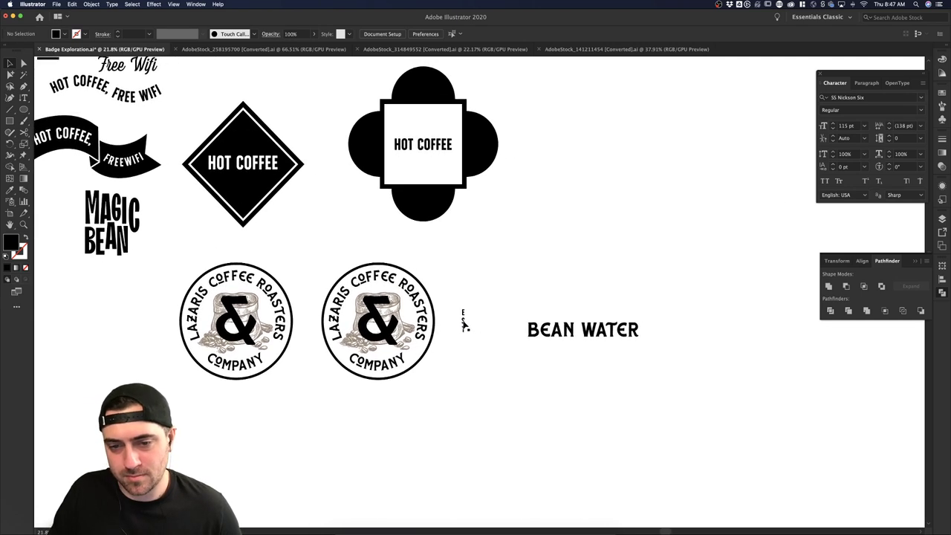
pyautogui.moveTo(464, 324); pyautogui.dragTo(512, 339)
# - Enlarge the BEAN WATER lettering to about 397 pt and position it just right of the vertical EST
pyautogui.click(529, 329)
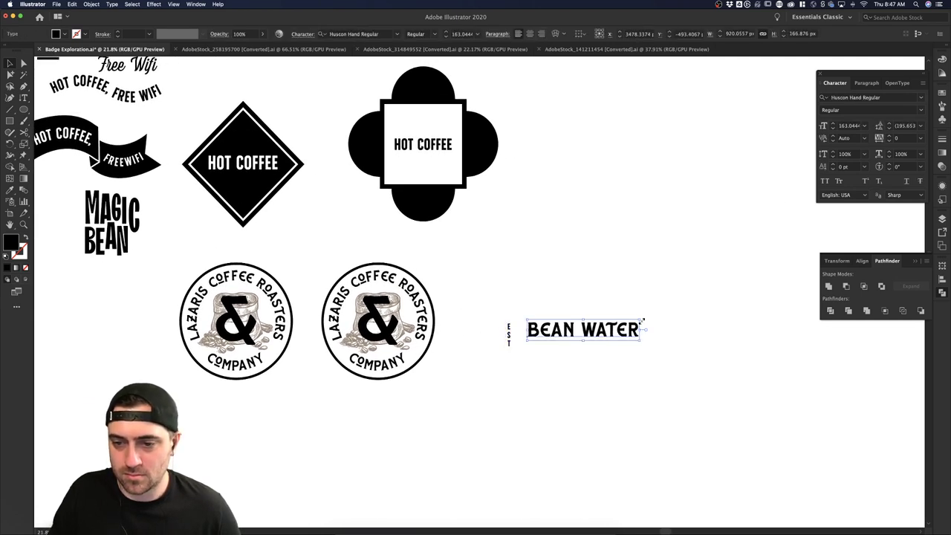
pyautogui.moveTo(642, 322); pyautogui.dragTo(722, 278)
pyautogui.click(538, 370)
pyautogui.moveTo(576, 336); pyautogui.dragTo(666, 335)
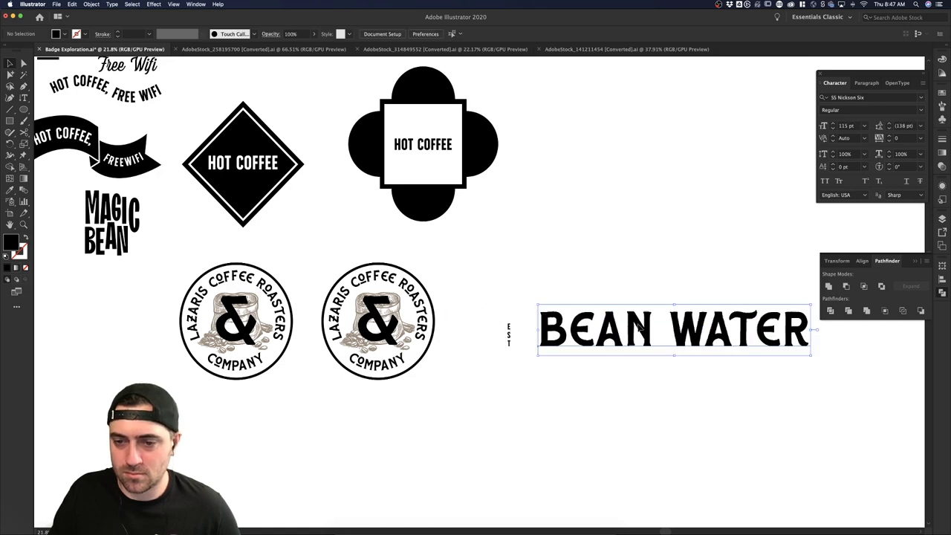
# - Enlarge the vertical EST text to about 197 pt so it spans slightly more than the height of BEAN WATER
pyautogui.click(511, 334)
pyautogui.moveTo(514, 322)
pyautogui.mouseDown()
pyautogui.moveTo(540, 309)
pyautogui.moveTo(517, 332)
pyautogui.mouseUp()
pyautogui.click(569, 298)
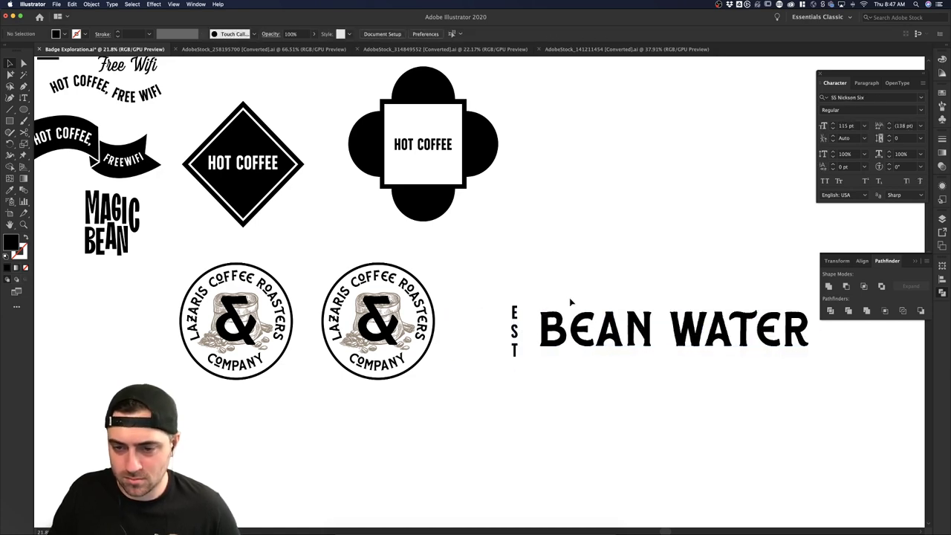
pyautogui.scroll(-4, 569, 297)
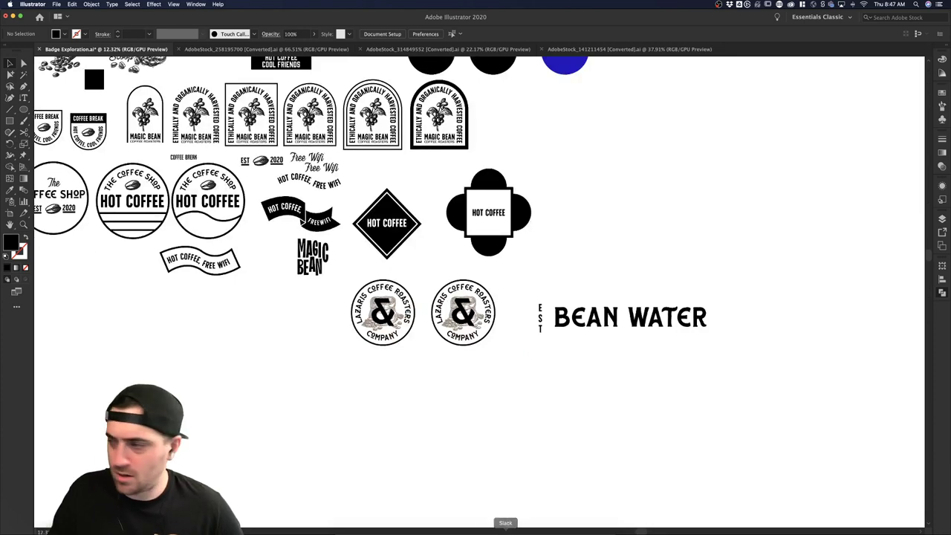
pyautogui.click(505, 531)
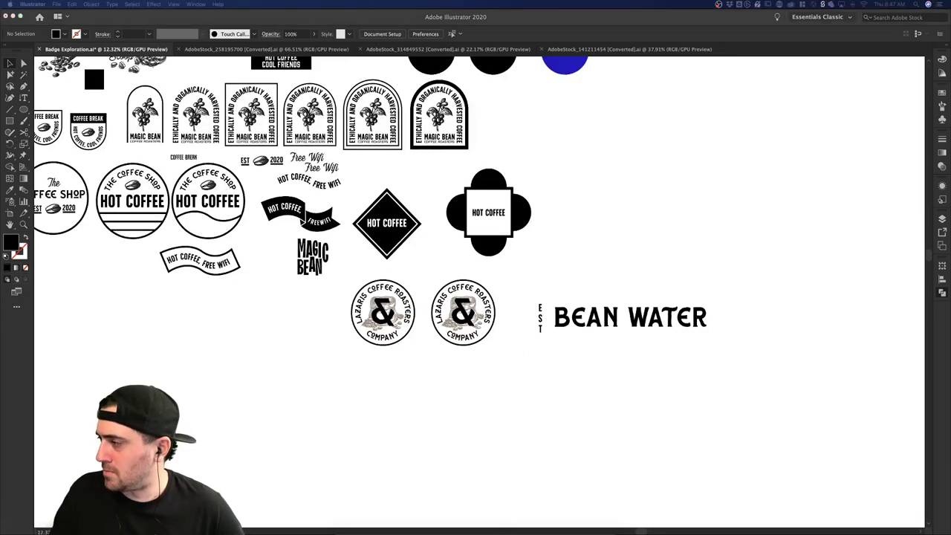
pyautogui.hotkey('ctrl', 'Up')
pyautogui.click(767, 312)
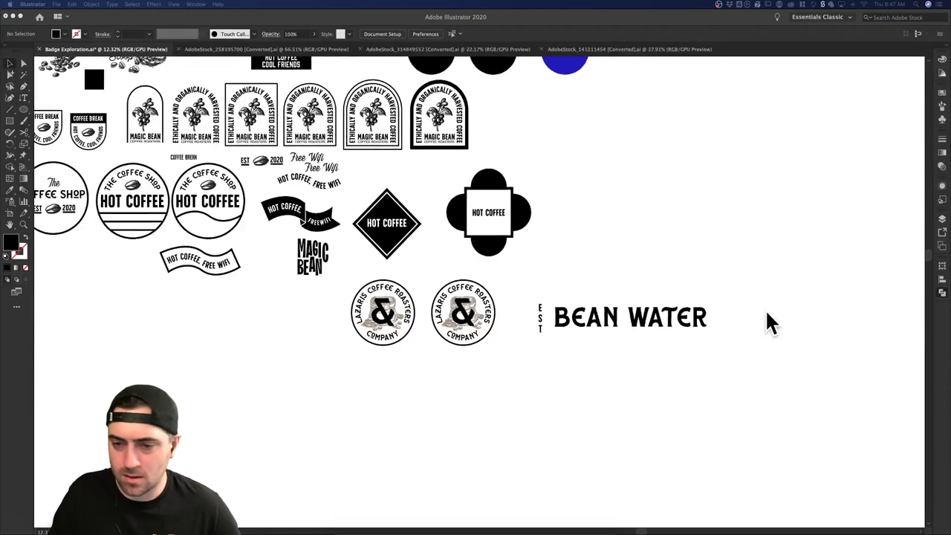
pyautogui.hscroll(3, 728, 376)
# - Copy the vertical EST text straight across to the end of BEAN WATER and reword the copy 2011
pyautogui.click(483, 325)
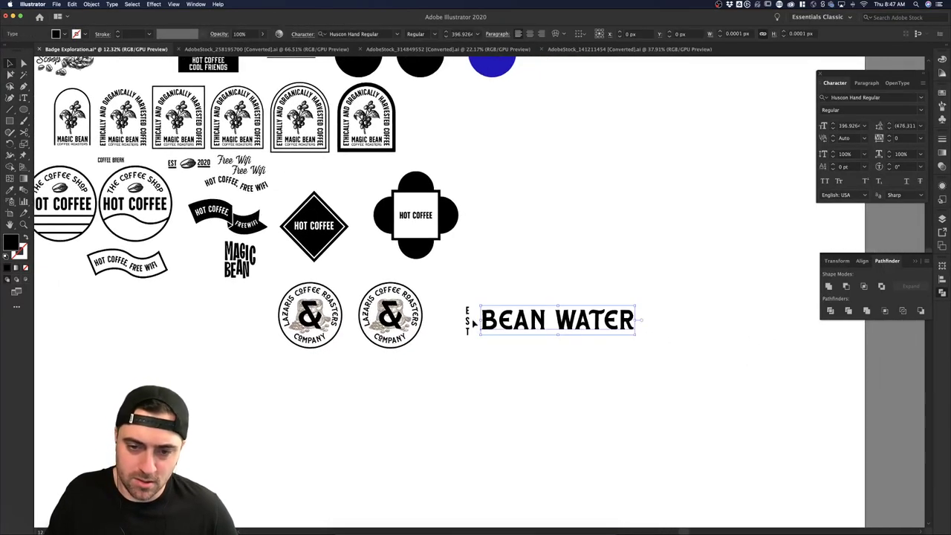
pyautogui.click(468, 319)
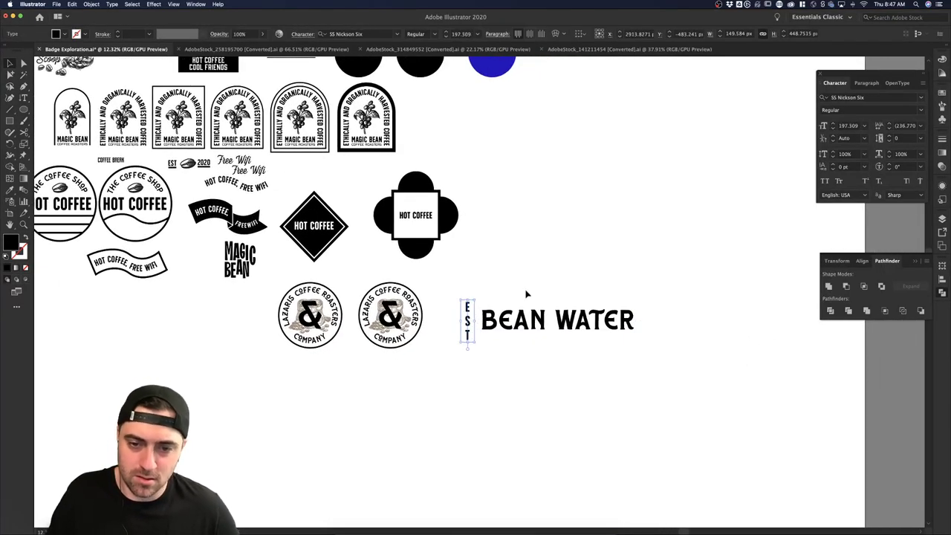
pyautogui.moveTo(469, 324); pyautogui.dragTo(650, 325)
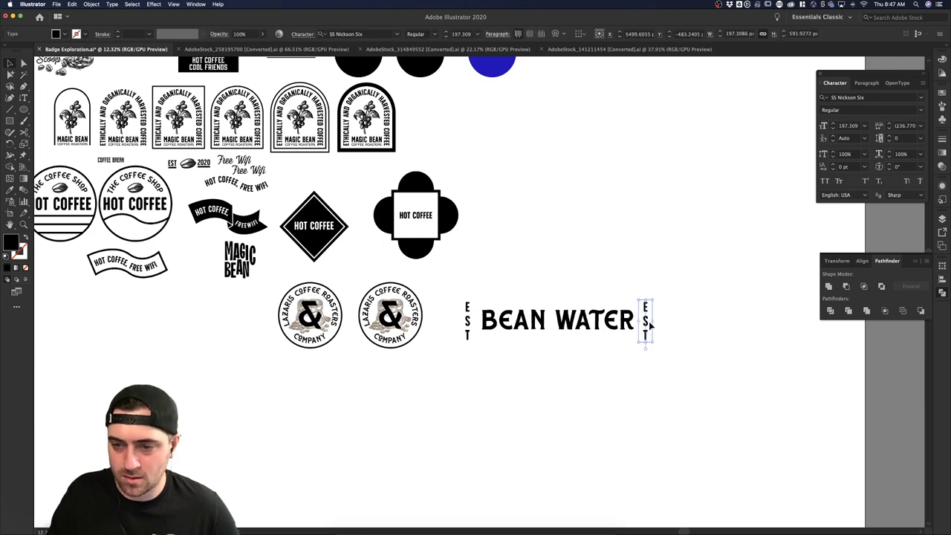
pyautogui.doubleClick(650, 324)
pyautogui.doubleClick(649, 324)
pyautogui.write('2011')
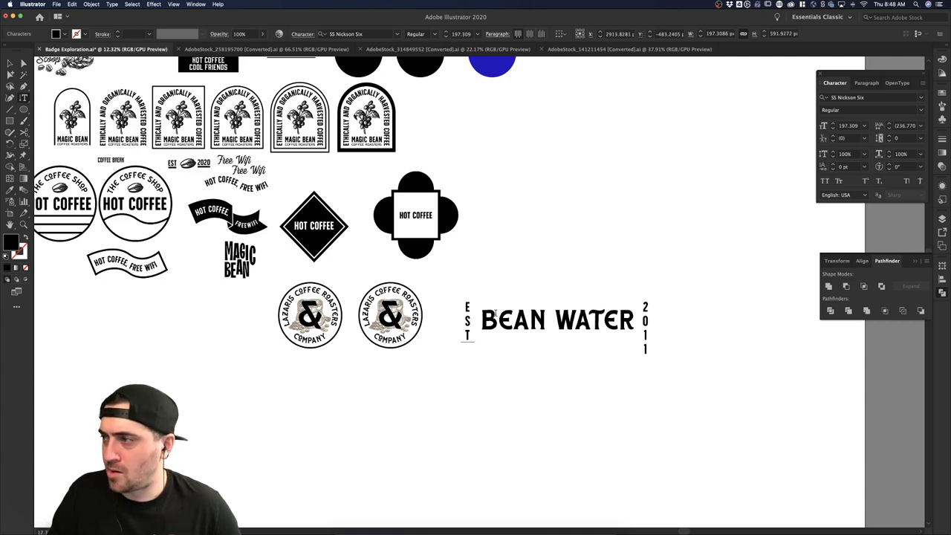
pyautogui.press('Escape')
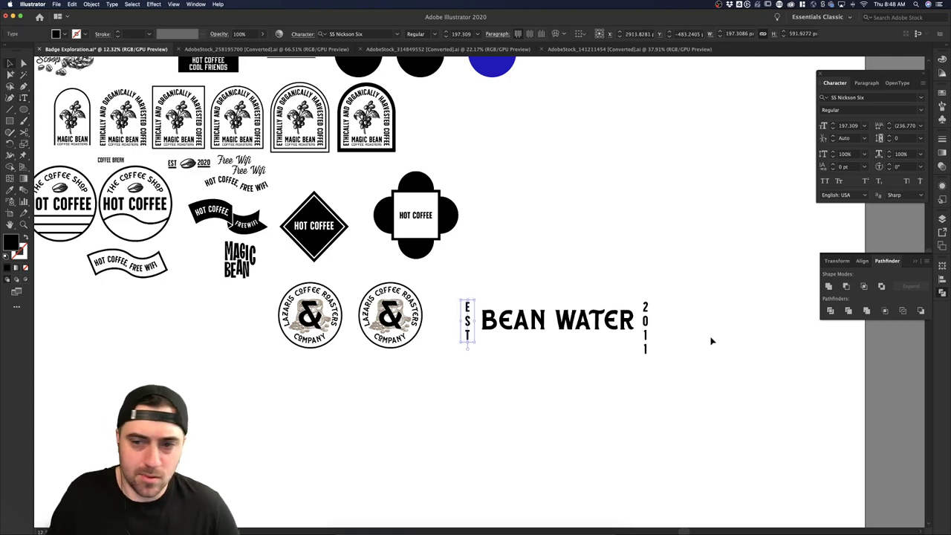
# - Change the vertical EST text before BEAN WATER to TRD
pyautogui.click(647, 344)
pyautogui.moveTo(468, 335); pyautogui.dragTo(467, 333)
pyautogui.doubleClick(468, 335)
pyautogui.write('TRD')
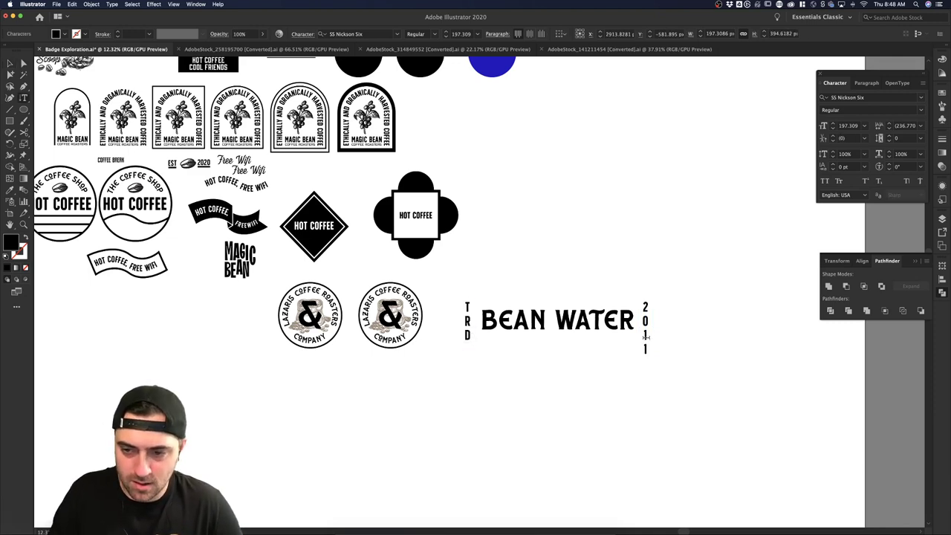
# - Replace the vertical 2011 after BEAN WATER with MRK and deselect it
pyautogui.doubleClick(646, 337)
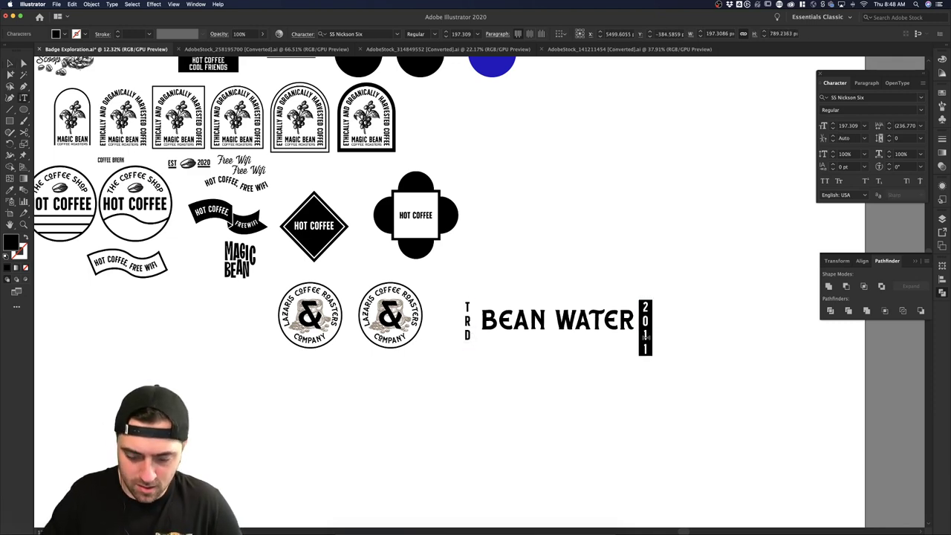
pyautogui.write('MRK')
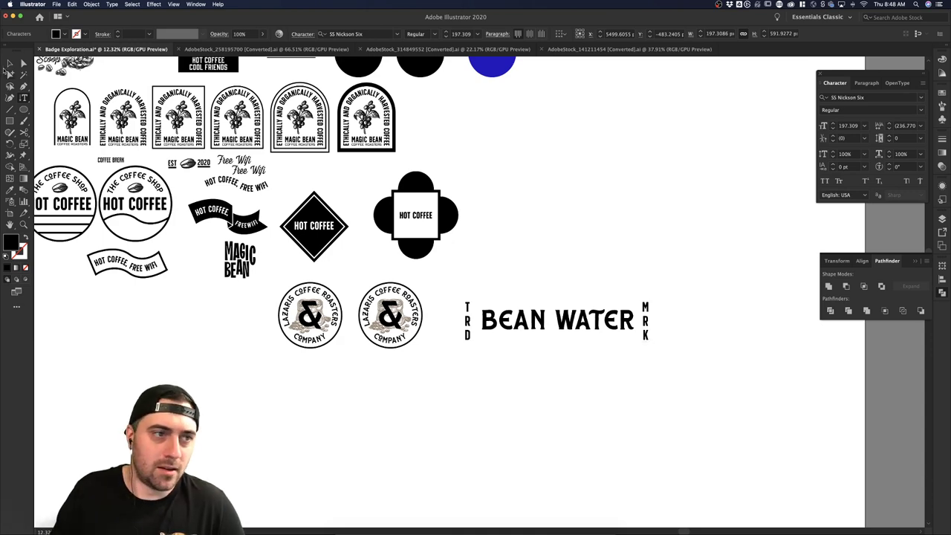
pyautogui.click(10, 63)
pyautogui.click(549, 154)
# - Copy the script Free Wifi lettering and place the copy just above the middle of BEAN WATER
pyautogui.scroll(-2, 571, 251)
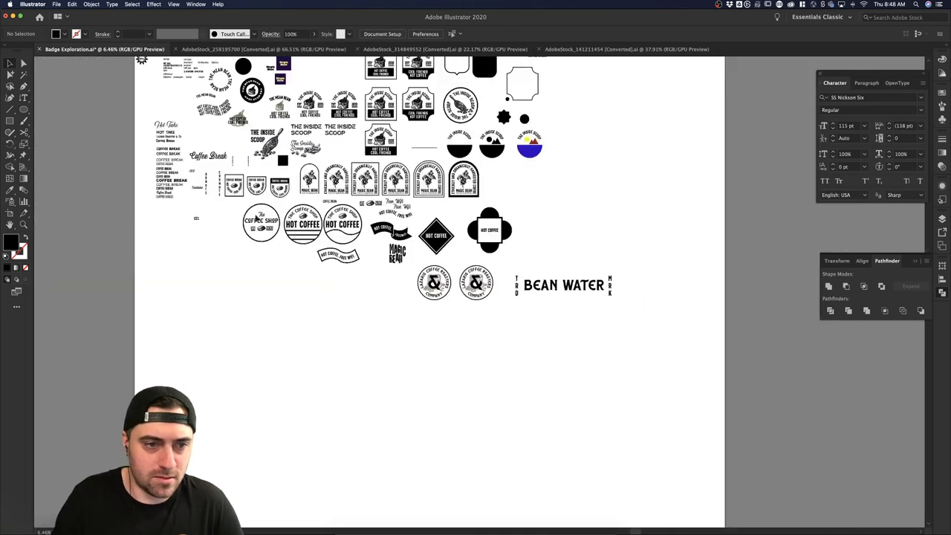
pyautogui.scroll(2, 393, 187)
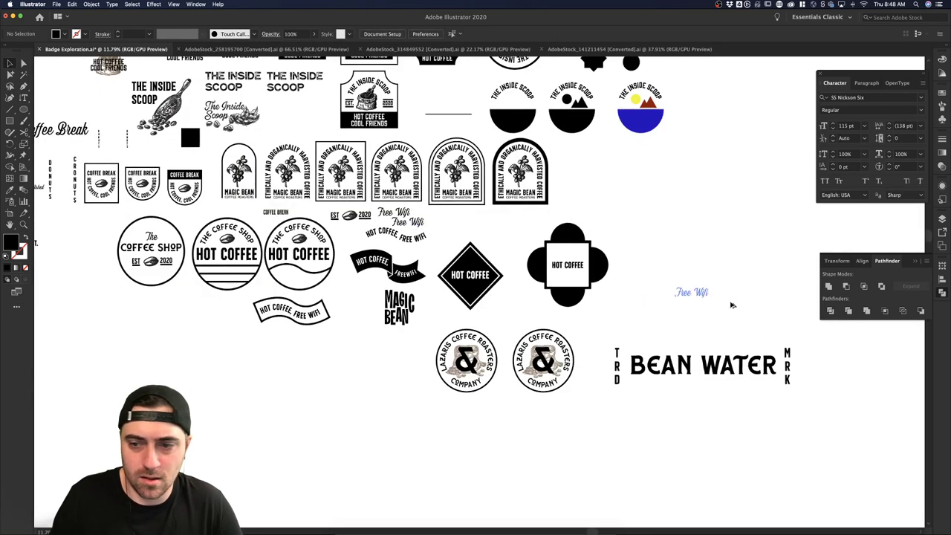
pyautogui.moveTo(732, 304); pyautogui.dragTo(702, 343)
# - Reword the copied script lettering above BEAN WATER as The
pyautogui.doubleClick(701, 342)
pyautogui.press('super+a')
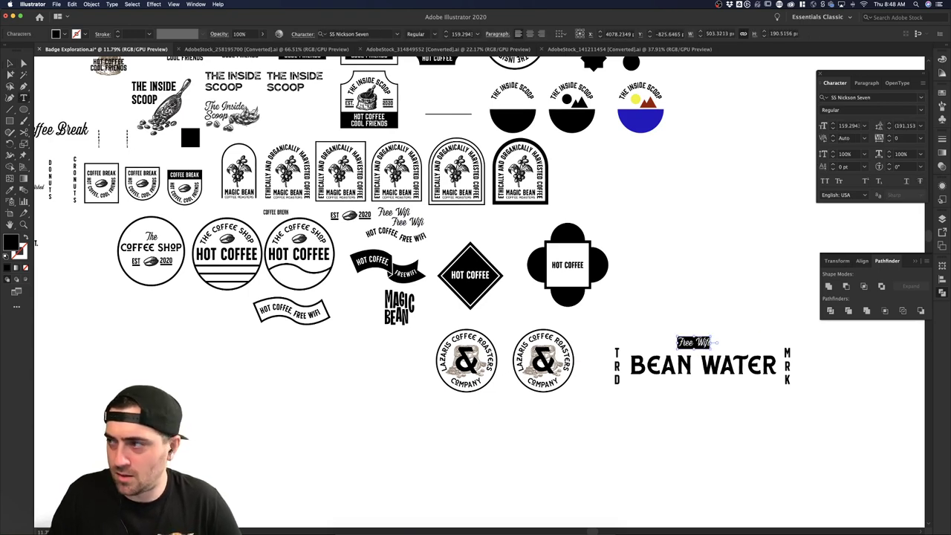
pyautogui.write('The')
pyautogui.press('super+a')
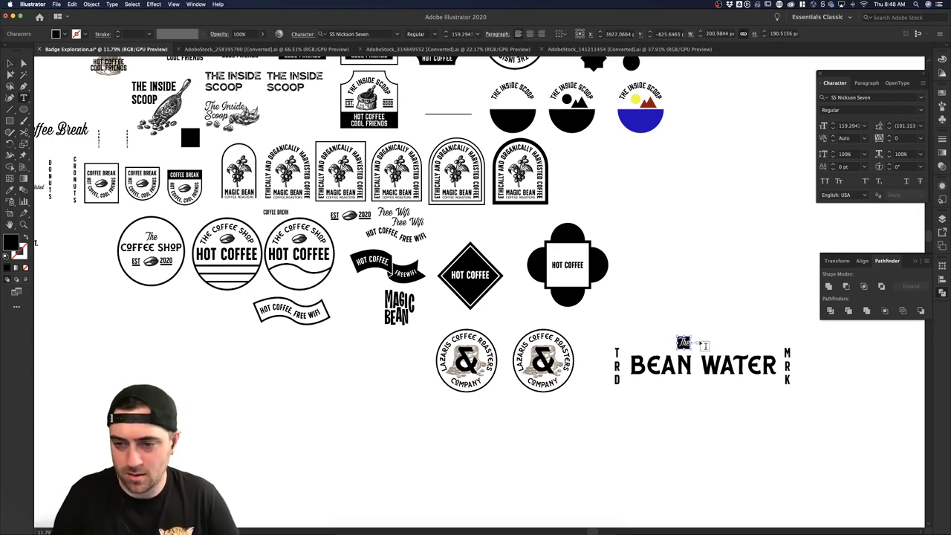
pyautogui.click(10, 64)
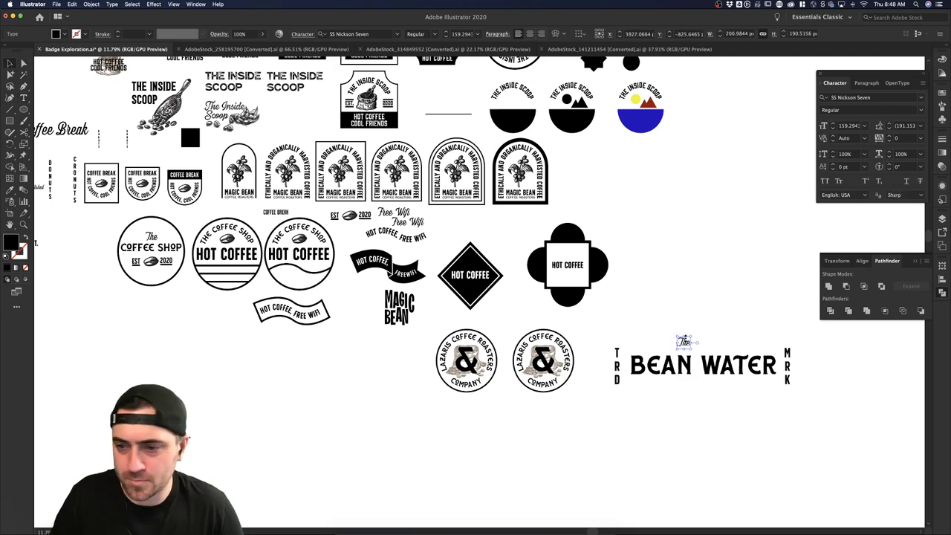
# - Enlarge the script word The to about twice its size and move it to the middle above BEAN WATER
pyautogui.moveTo(697, 336); pyautogui.dragTo(713, 325)
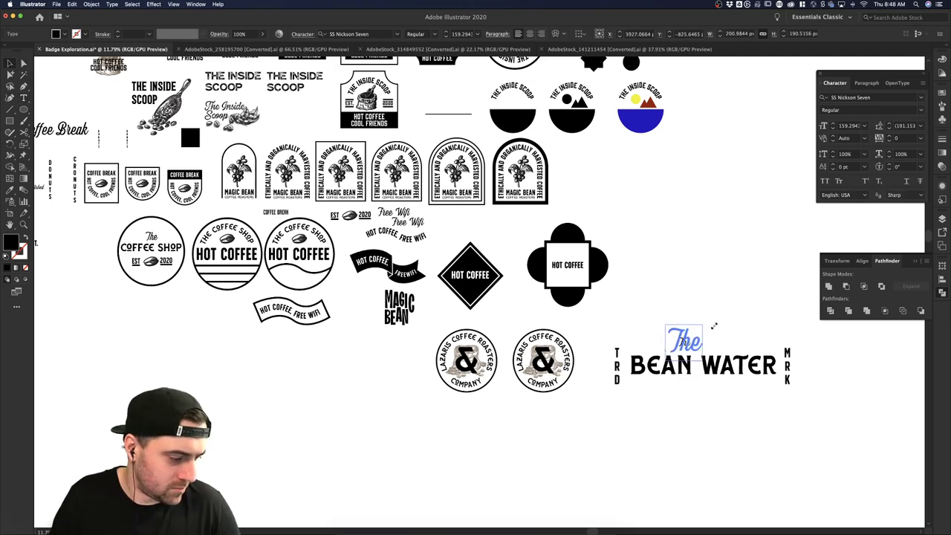
pyautogui.click(715, 327)
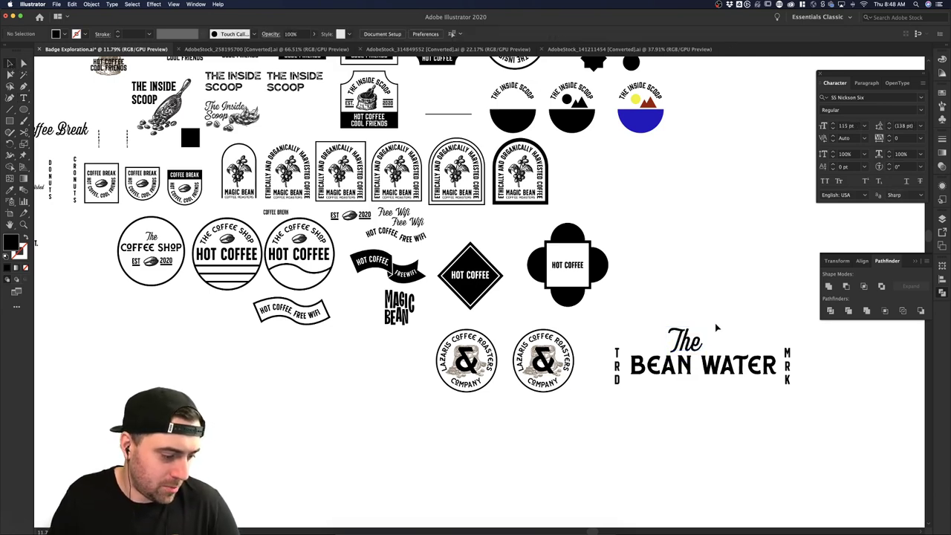
pyautogui.hscroll(3, 715, 327)
pyautogui.scroll(-2, 716, 327)
pyautogui.moveTo(639, 321); pyautogui.dragTo(662, 314)
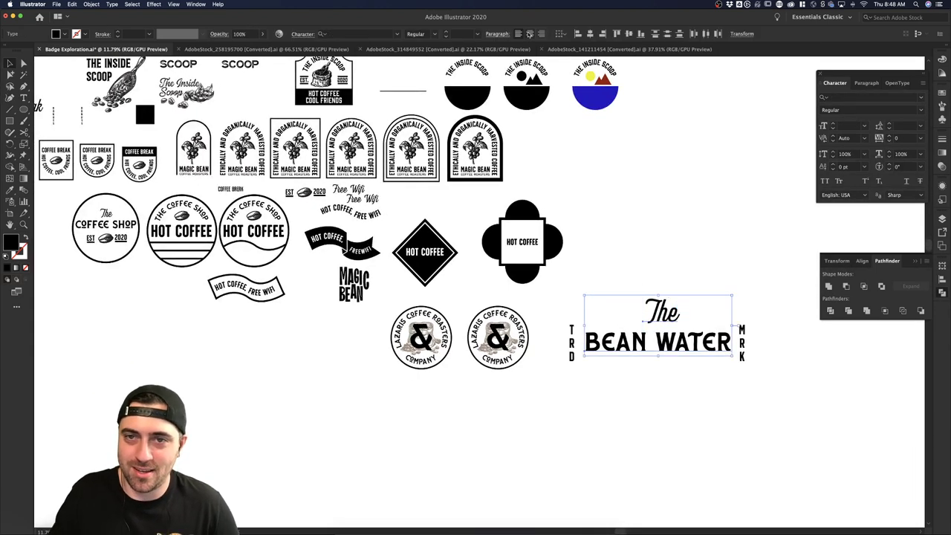
pyautogui.click(529, 34)
pyautogui.press('super+z')
pyautogui.click(719, 257)
pyautogui.click(675, 321)
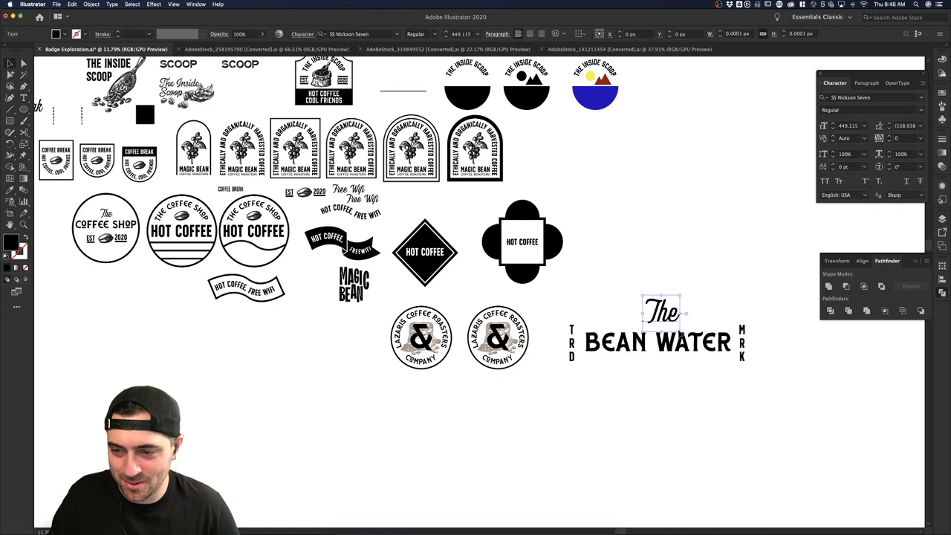
pyautogui.keyDown('shift'); pyautogui.click(684, 344); pyautogui.keyUp('shift')
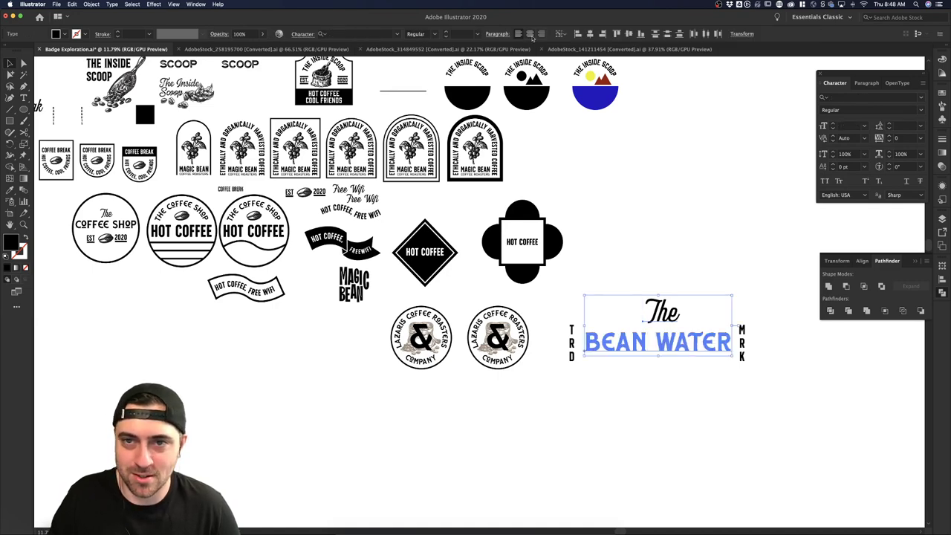
pyautogui.click(669, 206)
# - Center the paragraph alignment of the script word The and center it horizontally over BEAN WATER
pyautogui.click(681, 313)
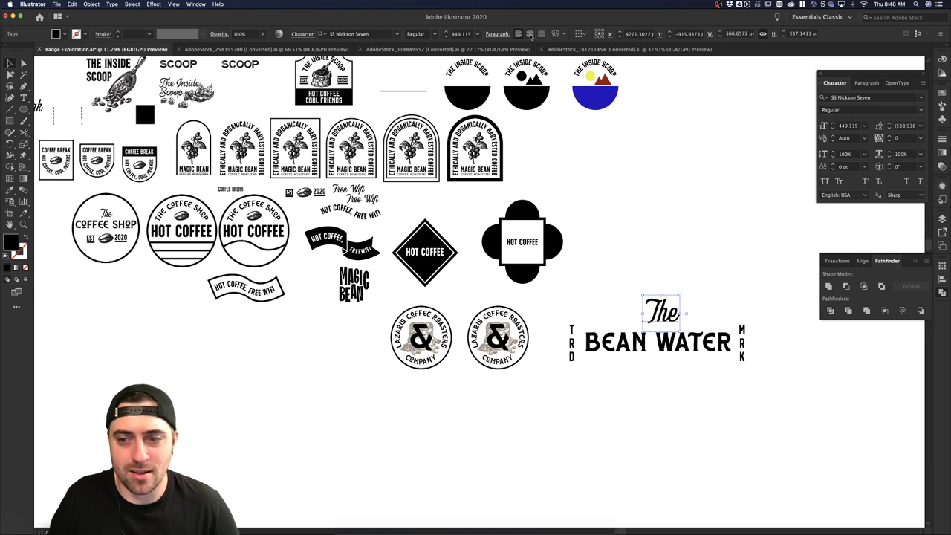
pyautogui.click(529, 35)
pyautogui.keyDown('shift'); pyautogui.click(679, 336); pyautogui.keyUp('shift')
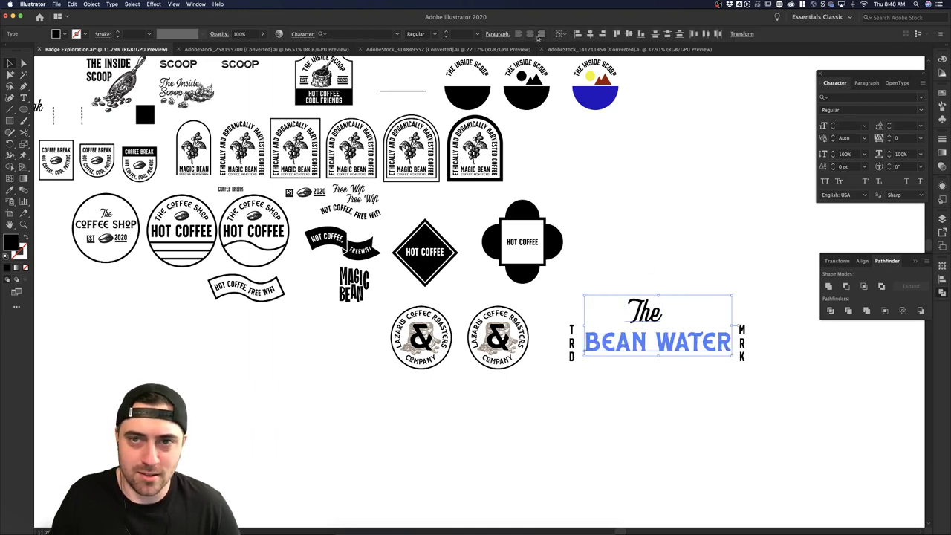
pyautogui.click(757, 249)
pyautogui.hscroll(3, 672, 297)
pyautogui.scroll(-1, 673, 298)
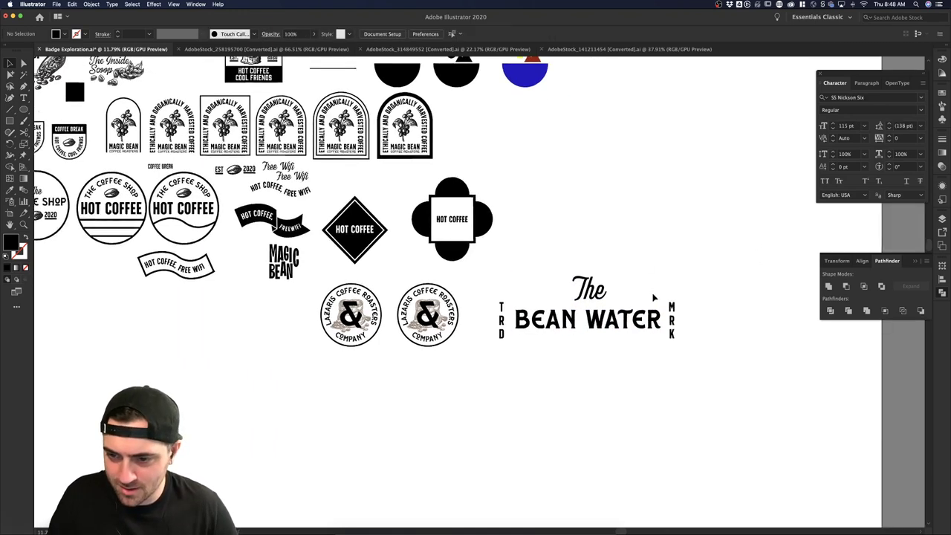
# - Try a wavy line beneath BEAN WATER across the width of the lettering, and delete it again
pyautogui.hscroll(1, 654, 297)
pyautogui.scroll(-1, 654, 298)
pyautogui.moveTo(477, 248)
pyautogui.mouseDown()
pyautogui.moveTo(650, 377)
pyautogui.moveTo(489, 261)
pyautogui.moveTo(465, 258)
pyautogui.mouseUp()
pyautogui.click(467, 260)
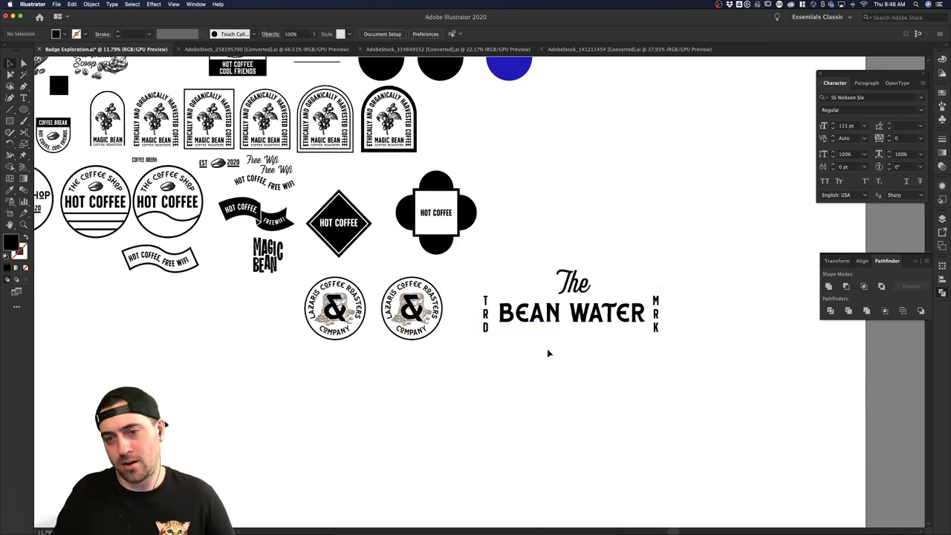
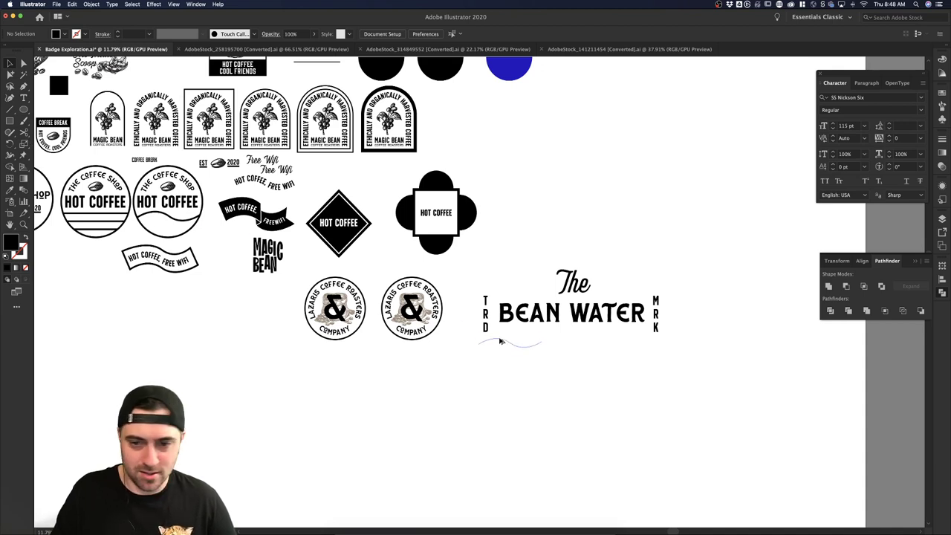
pyautogui.moveTo(526, 334); pyautogui.dragTo(650, 338)
pyautogui.click(677, 350)
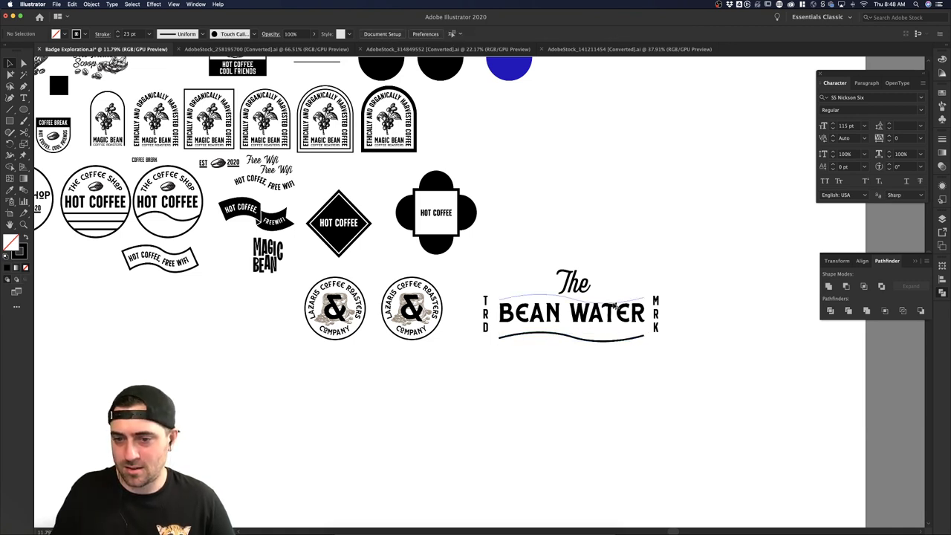
pyautogui.click(603, 345)
pyautogui.press('Delete')
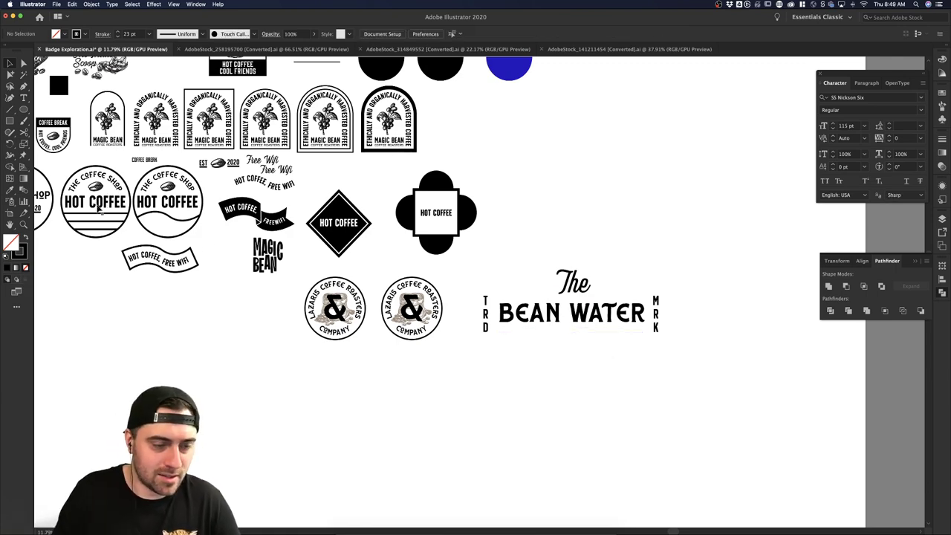
# - Copy the COFFEE BREAK sample set in SS Nickson Five, paste it beneath BEAN WATER and enlarge it to about 296 pt
pyautogui.hscroll(-6, 97, 203)
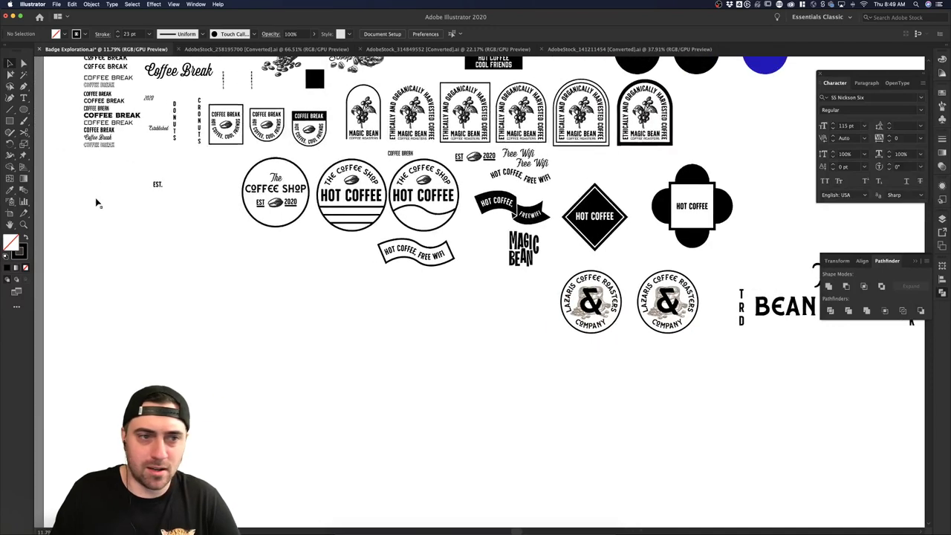
pyautogui.click(108, 124)
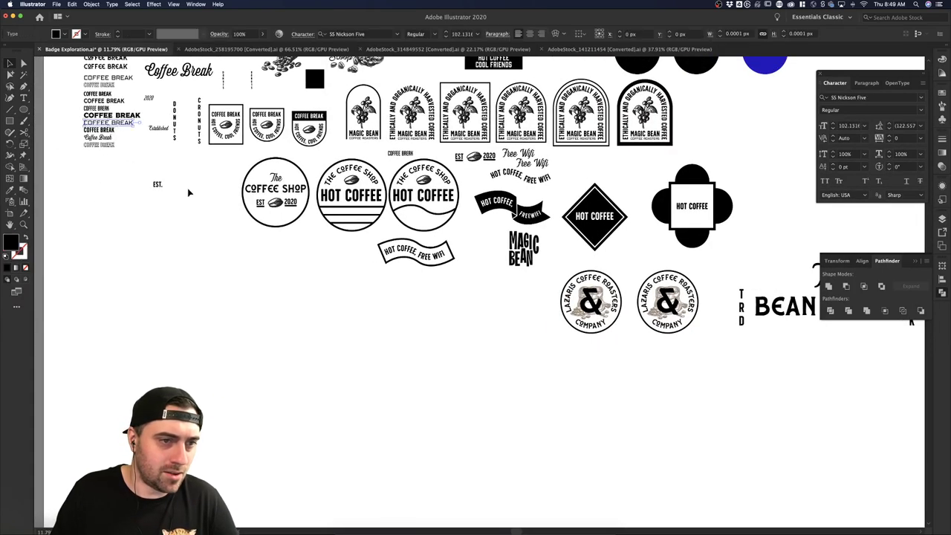
pyautogui.click(417, 350)
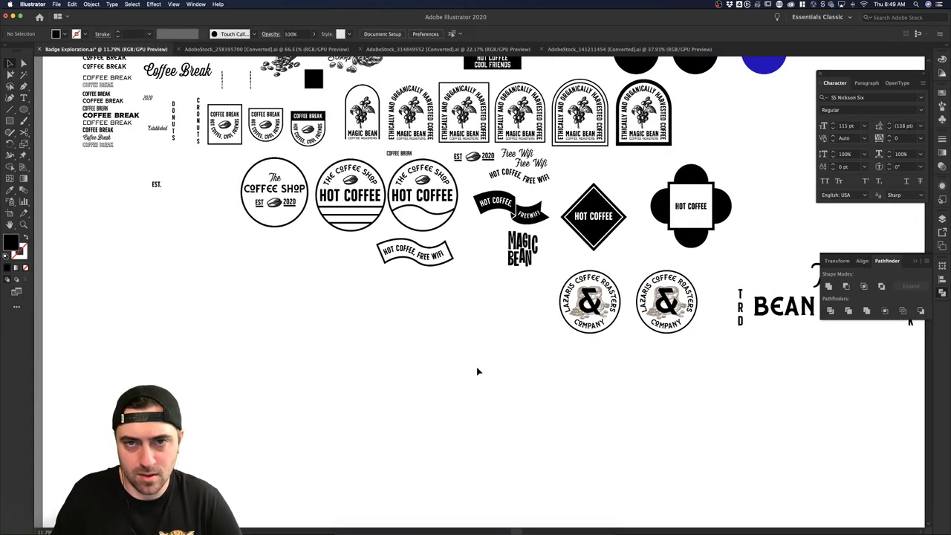
pyautogui.hscroll(8, 478, 371)
pyautogui.scroll(1, 617, 321)
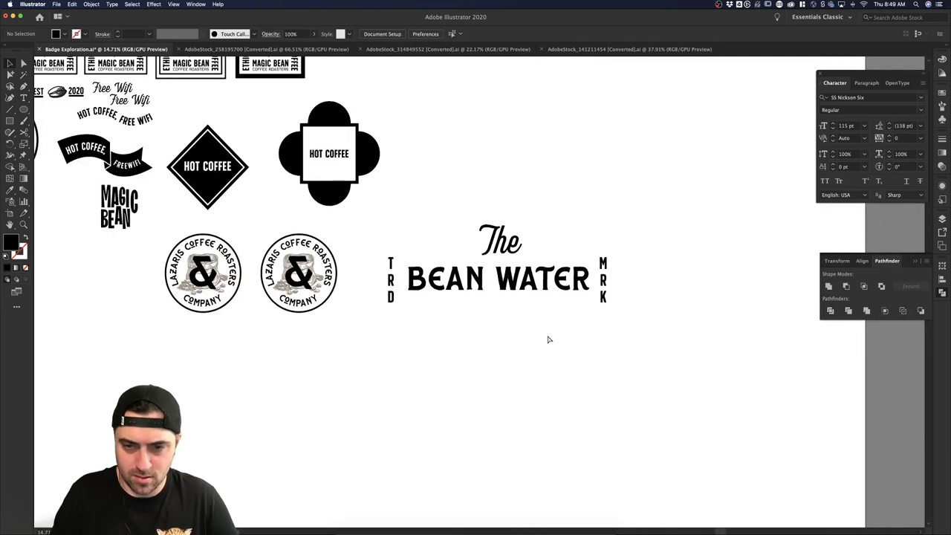
pyautogui.hotkey('ctrl', 'v')
pyautogui.moveTo(490, 300); pyautogui.dragTo(568, 319)
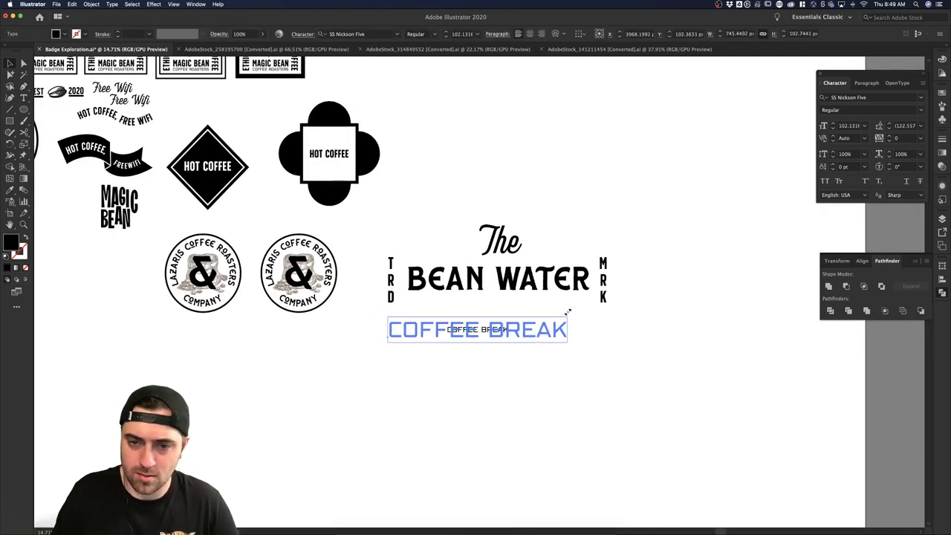
# - Reword the pasted COFFEE BREAK line beneath BEAN WATER as ROASTING COMPANY
pyautogui.tripleClick(533, 333)
pyautogui.write('RIA')
pyautogui.press('BackSpace')
pyautogui.press('BackSpace')
pyautogui.write('O')
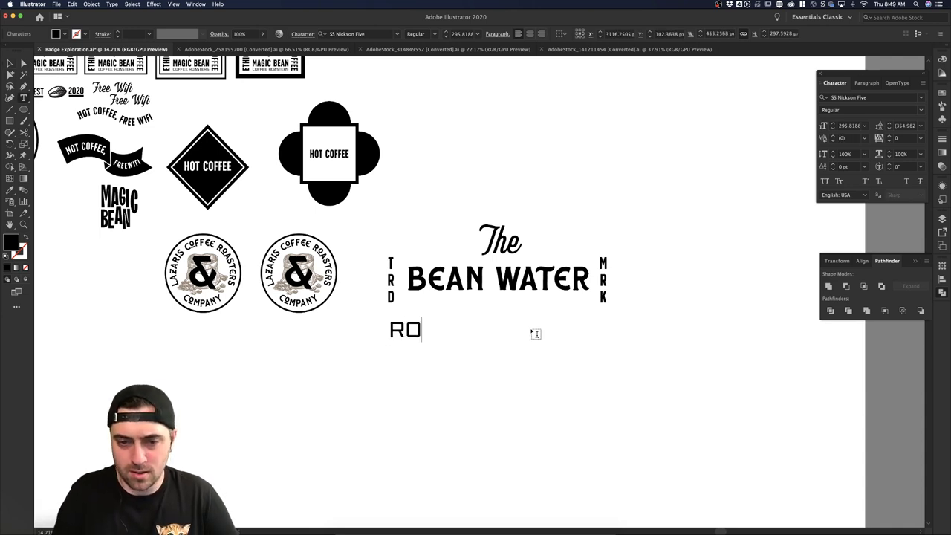
pyautogui.write('ASTING COMPANY')
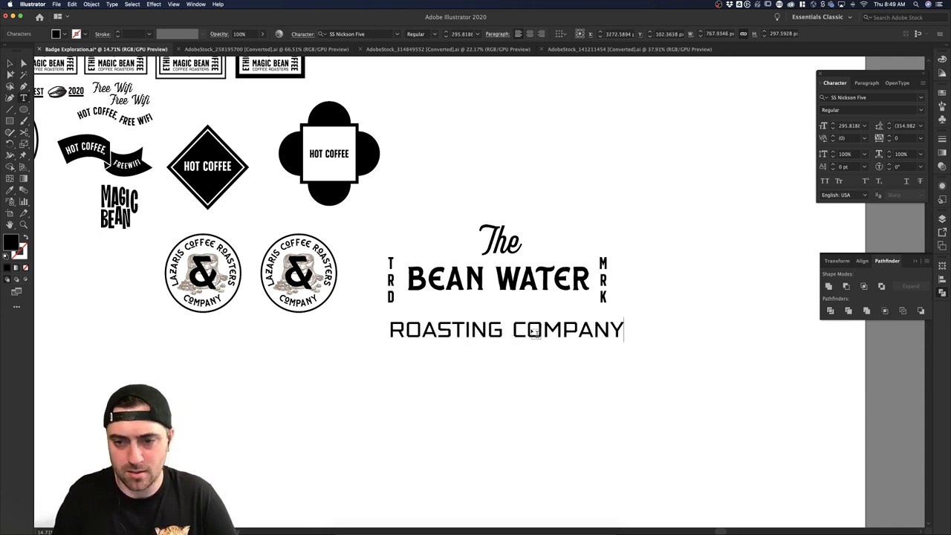
# - Shrink ROASTING COMPANY to about 204 pt directly under BEAN WATER and center the two lines together between TRD and MRK
pyautogui.click(9, 65)
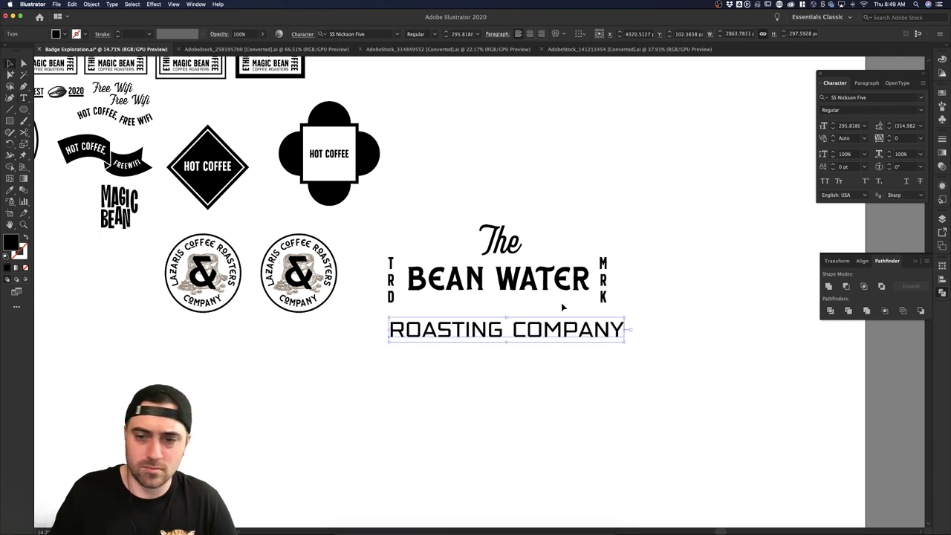
pyautogui.moveTo(623, 321); pyautogui.dragTo(571, 313)
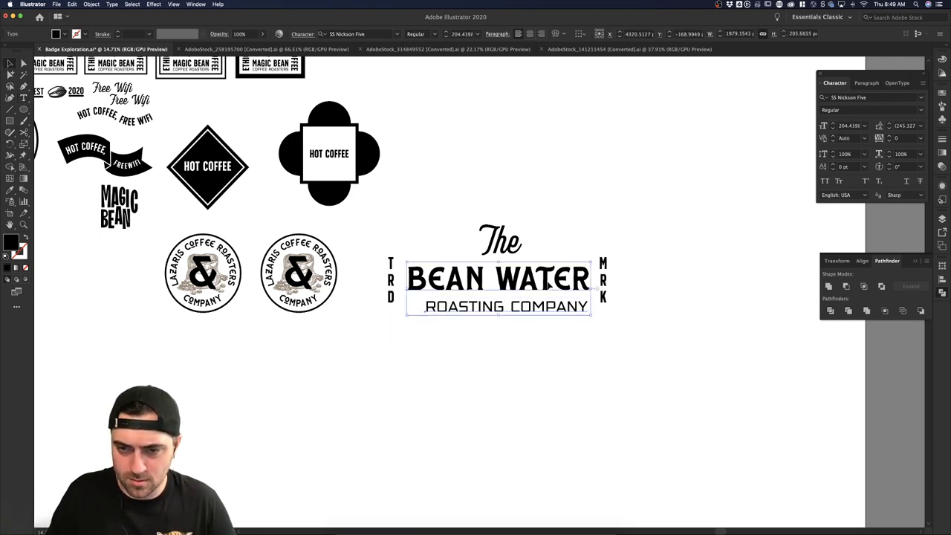
pyautogui.keyDown('shift'); pyautogui.click(545, 290); pyautogui.keyUp('shift')
pyautogui.click(591, 33)
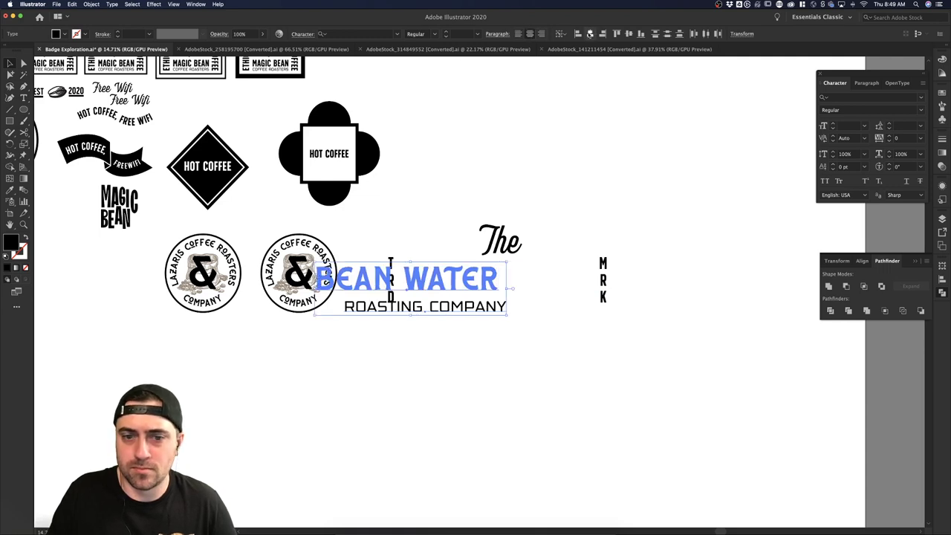
pyautogui.click(591, 34)
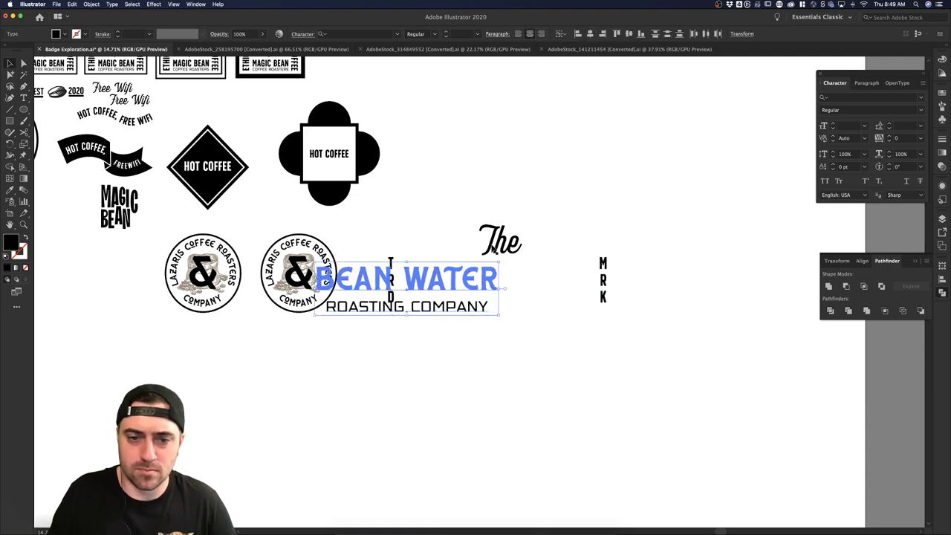
pyautogui.moveTo(455, 286); pyautogui.dragTo(543, 282)
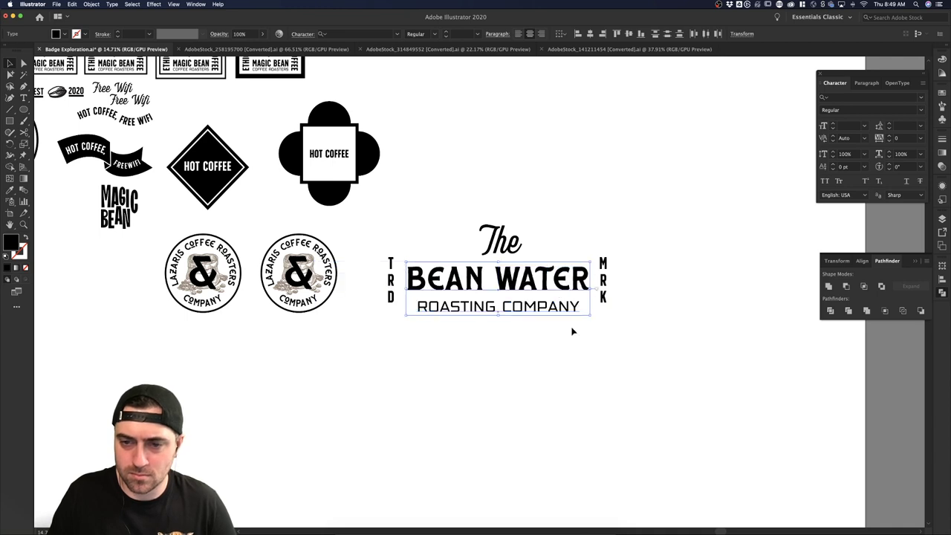
pyautogui.click(567, 351)
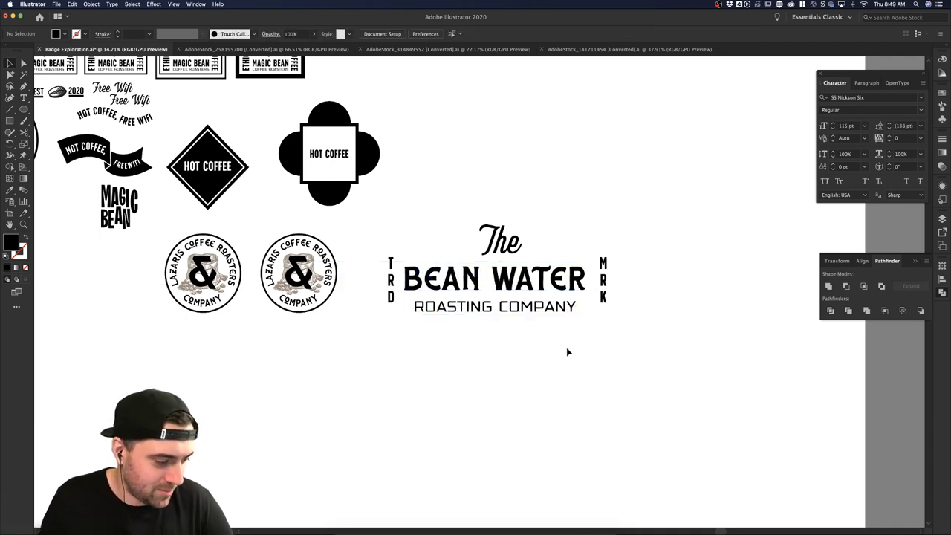
# - Place a copy of the BEAN WATER line straight above the script word The
pyautogui.click(526, 278)
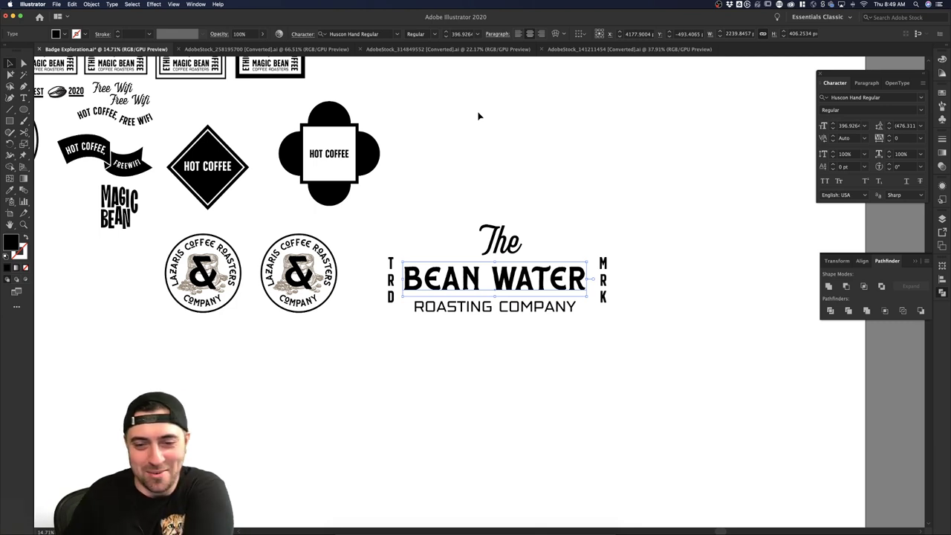
pyautogui.click(522, 187)
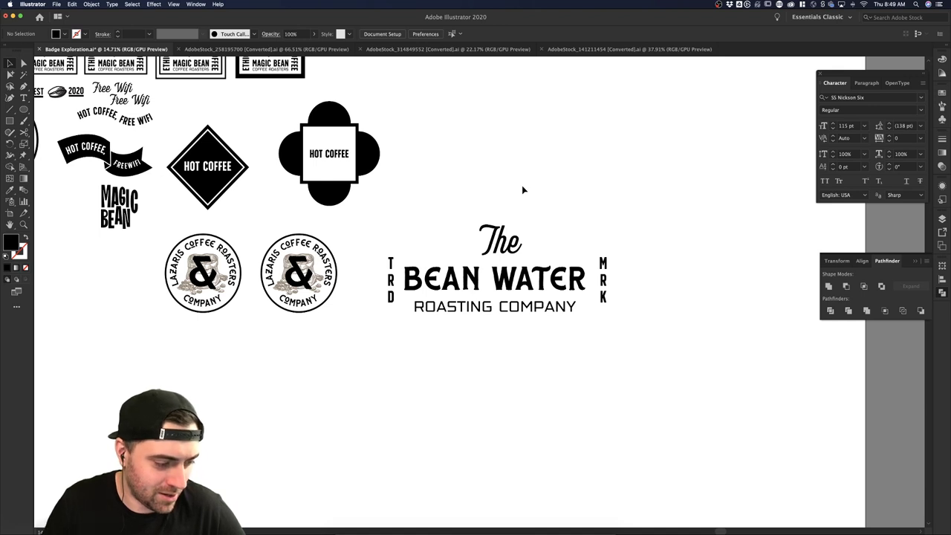
pyautogui.click(521, 289)
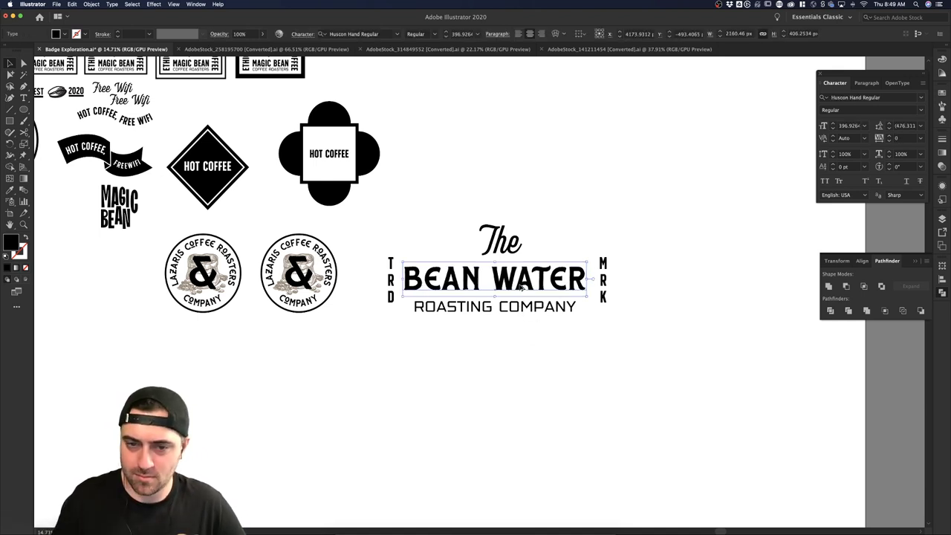
pyautogui.click(523, 306)
pyautogui.moveTo(529, 279); pyautogui.dragTo(540, 133)
pyautogui.click(395, 34)
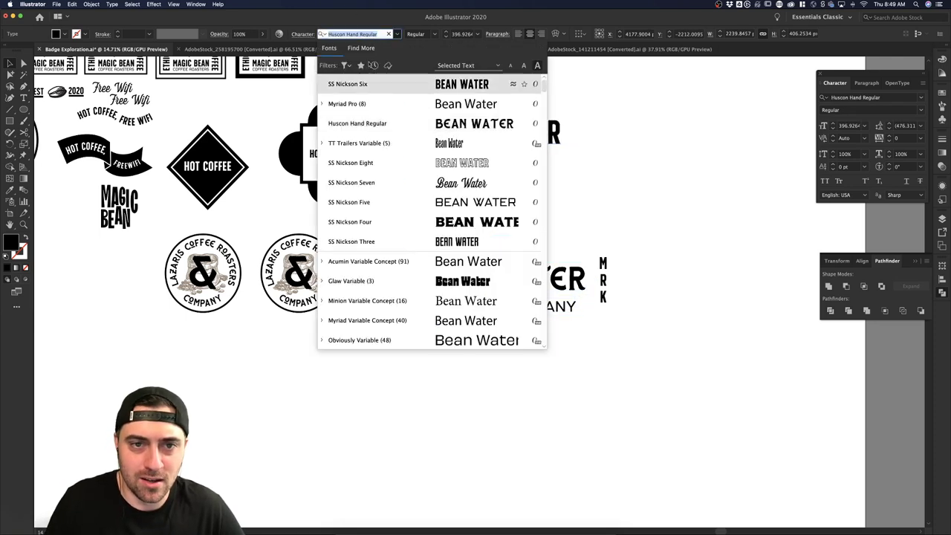
pyautogui.click(358, 34)
pyautogui.write('hus')
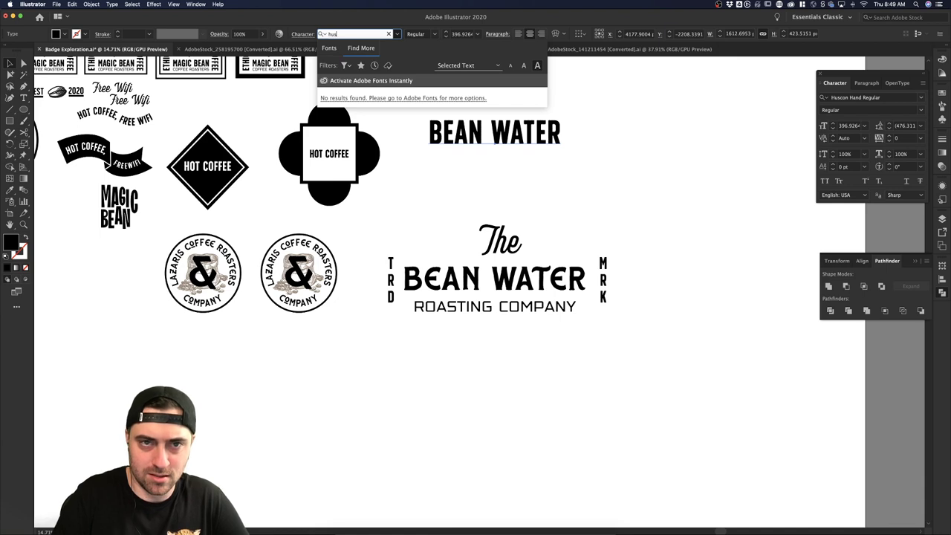
pyautogui.press('BackSpace')
pyautogui.press('BackSpace')
pyautogui.press('BackSpace')
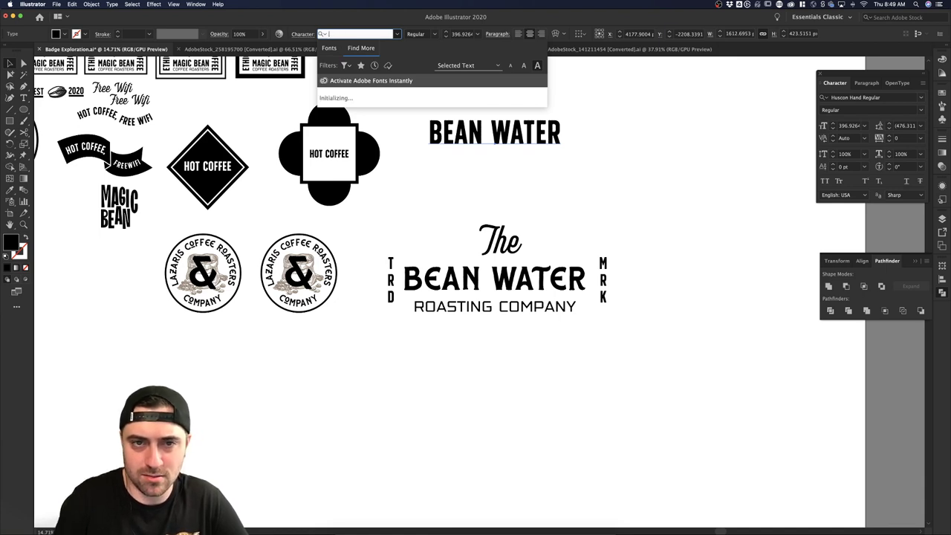
pyautogui.press('Escape')
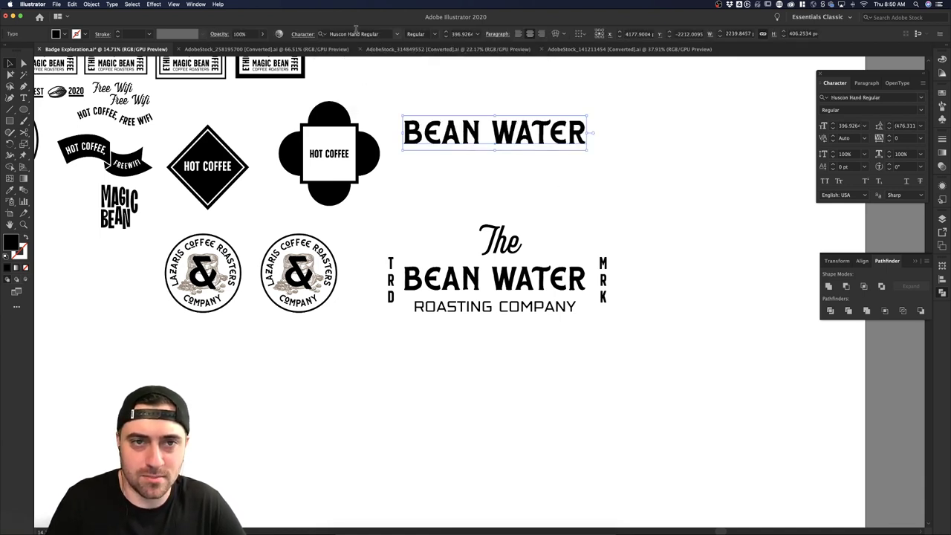
# - Search the fonts for huscon and set the upper BEAN WATER copy in Huscon Sans Stamp
pyautogui.click(355, 33)
pyautogui.press('Down')
pyautogui.write('huscon')
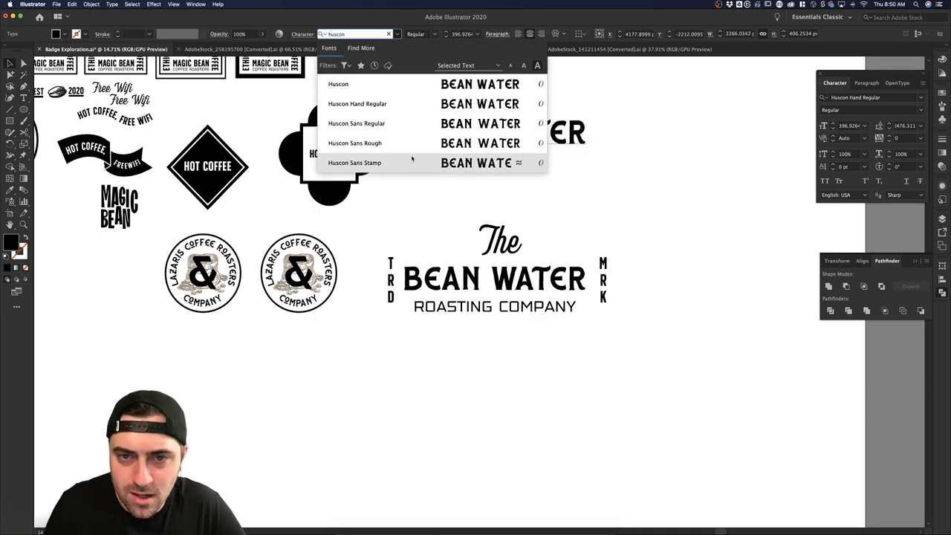
pyautogui.click(428, 162)
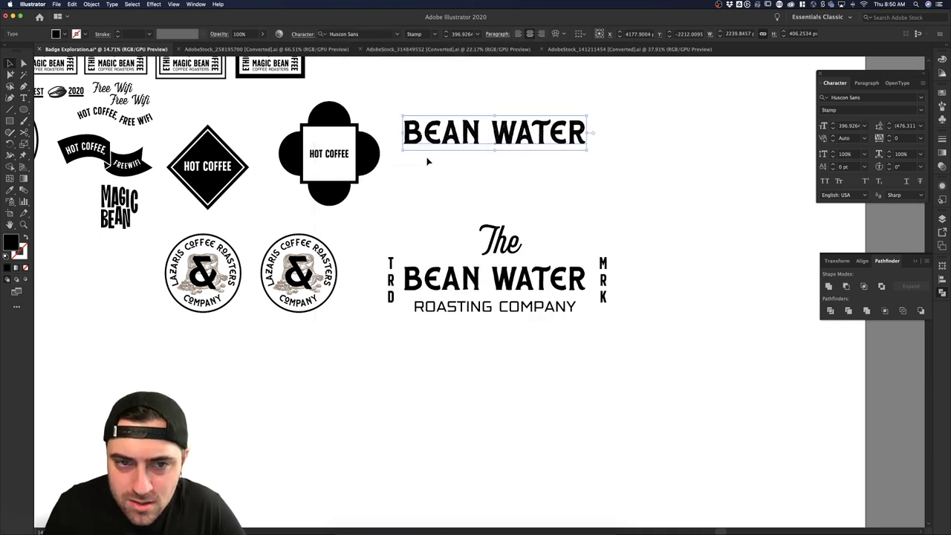
# - Delete the original BEAN WATER, move the stamp-textured copy into its place above ROASTING COMPANY, and inspect its texture up close
pyautogui.click(533, 196)
pyautogui.click(533, 277)
pyautogui.press('Delete')
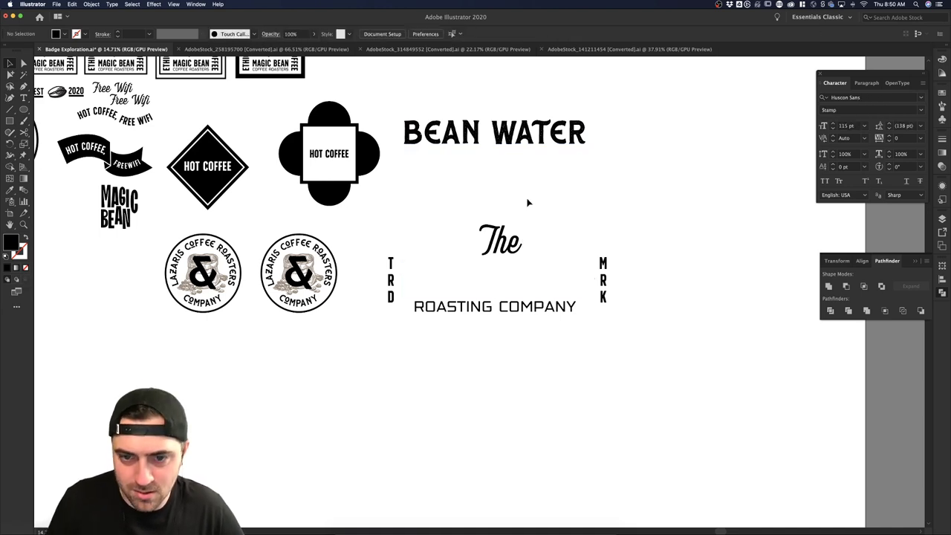
pyautogui.moveTo(506, 131); pyautogui.dragTo(506, 278)
pyautogui.click(565, 217)
pyautogui.scroll(6, 535, 253)
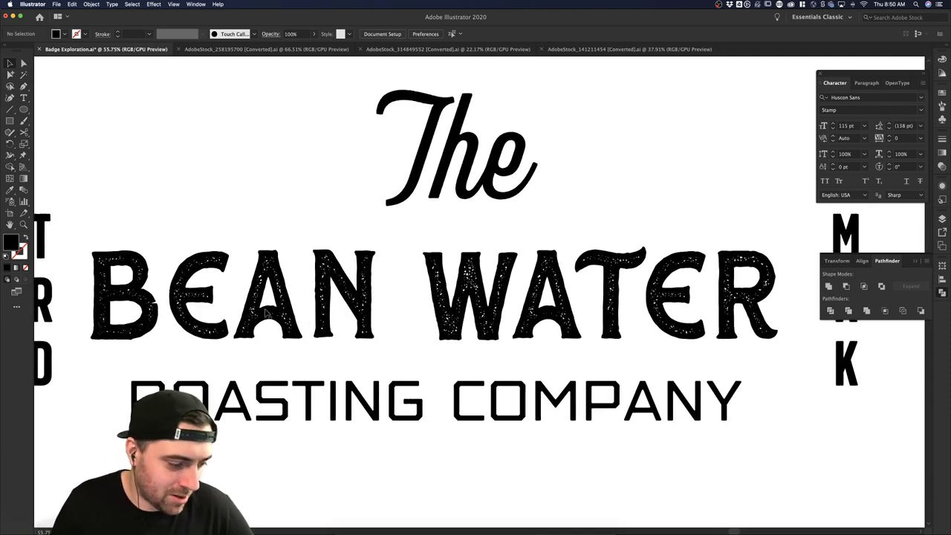
pyautogui.click(291, 330)
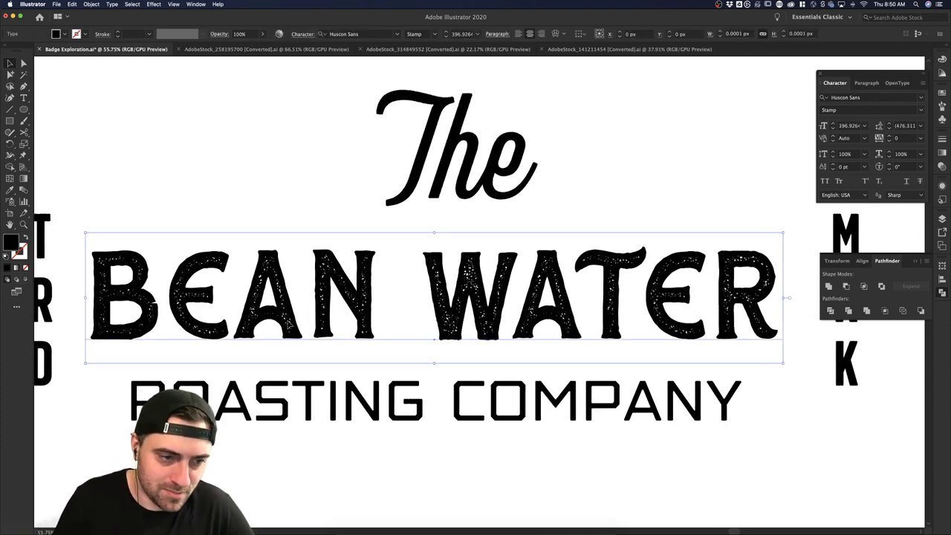
pyautogui.click(200, 185)
pyautogui.scroll(-3, 200, 186)
pyautogui.scroll(-5, 200, 186)
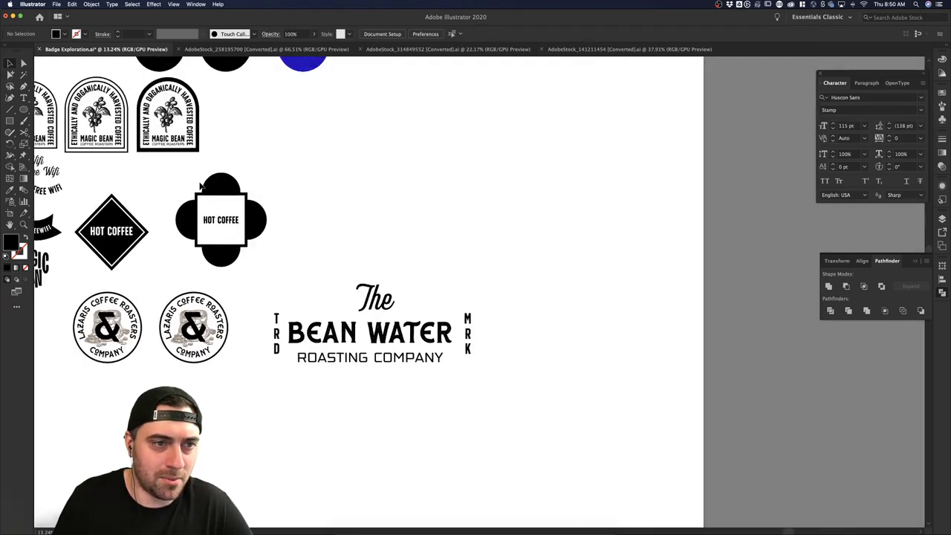
# - Examine the Magic Bean arch badges up close and compare the new BEAN WATER lettering with the surrounding badges
pyautogui.scroll(8, 259, 204)
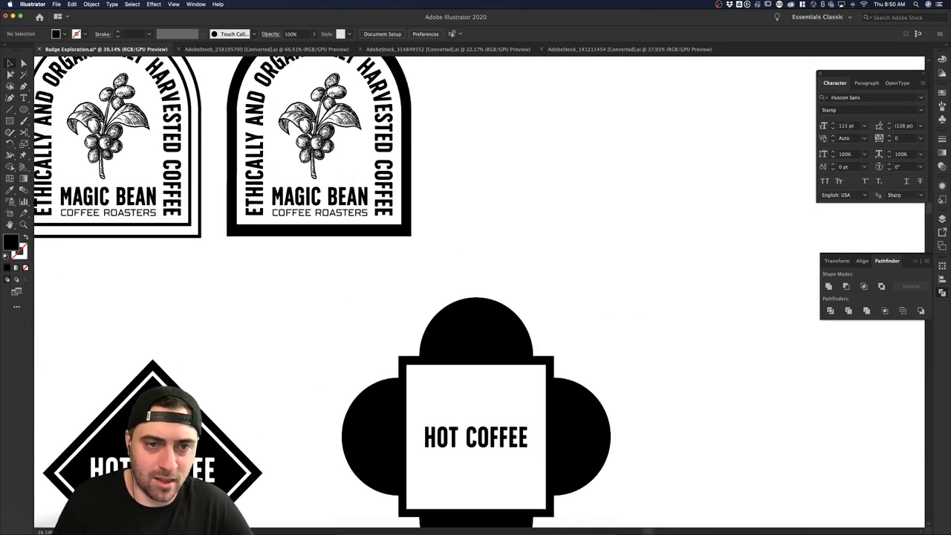
pyautogui.scroll(1, 312, 162)
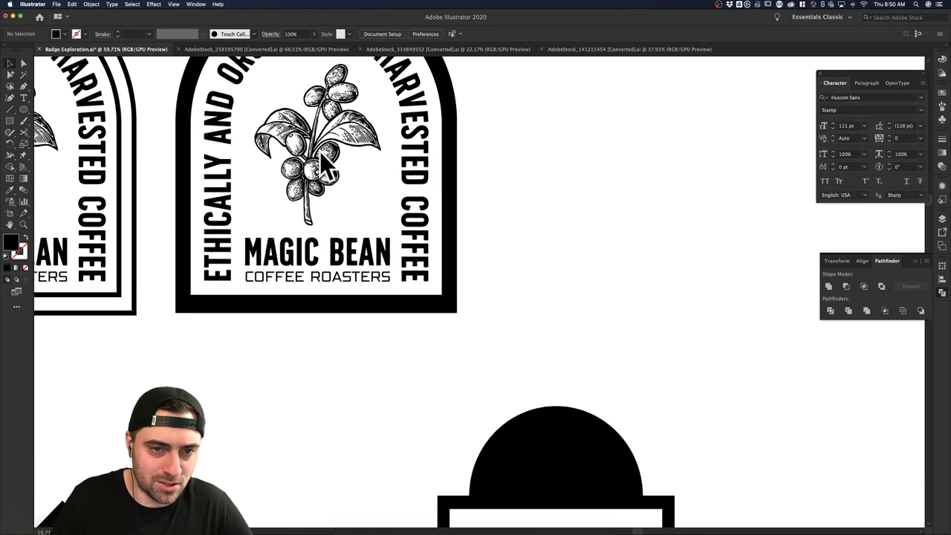
pyautogui.scroll(-5, 308, 179)
pyautogui.scroll(-2, 357, 193)
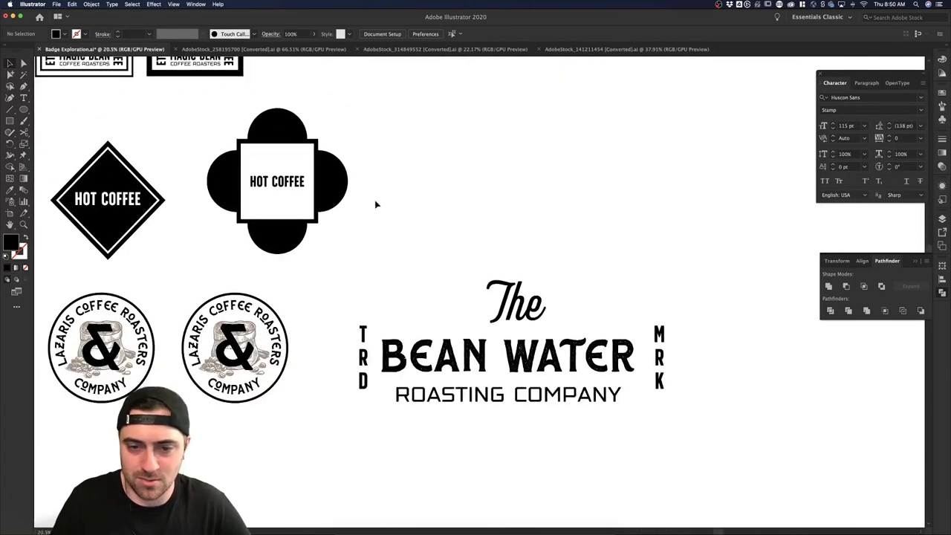
pyautogui.scroll(-2, 637, 250)
pyautogui.scroll(1, 365, 235)
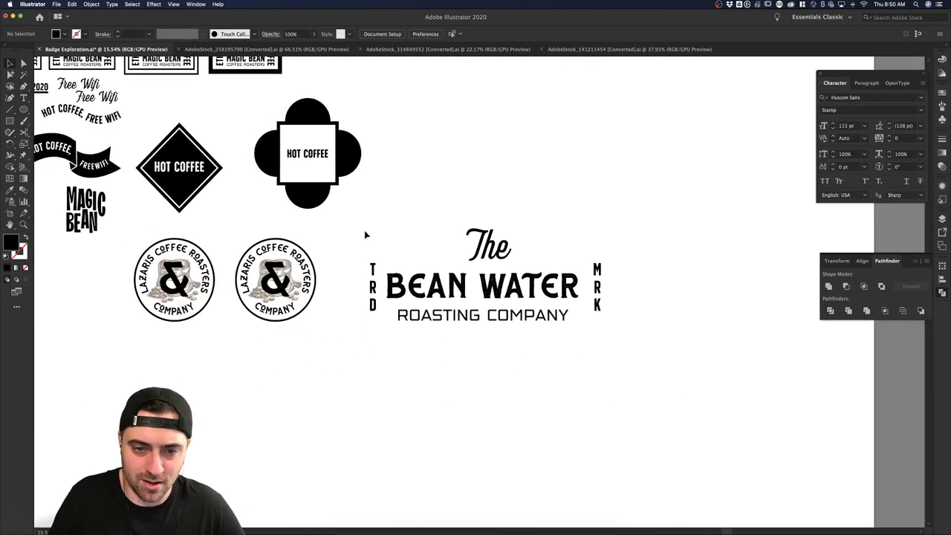
pyautogui.moveTo(379, 251); pyautogui.dragTo(618, 382)
pyautogui.click(618, 382)
pyautogui.scroll(-2, 618, 382)
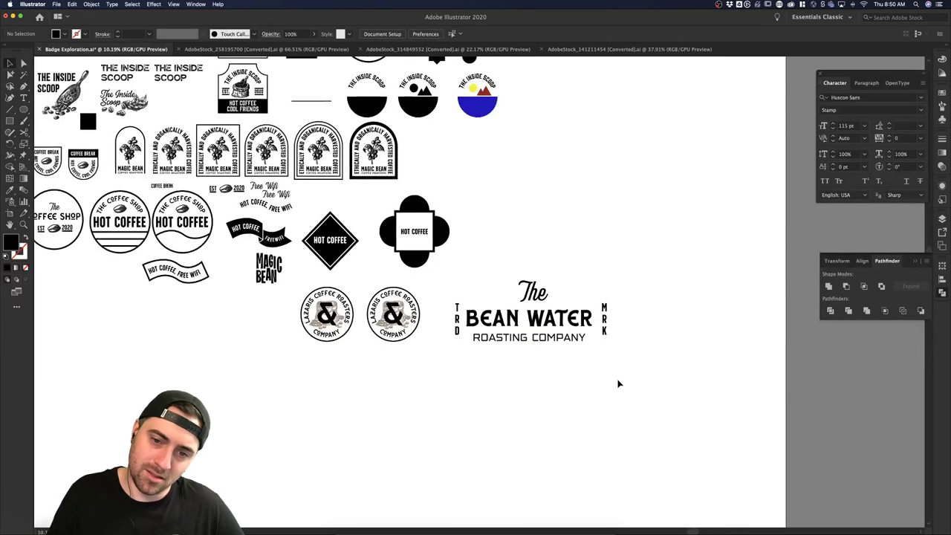
pyautogui.moveTo(548, 333); pyautogui.dragTo(425, 278)
pyautogui.click(527, 250)
pyautogui.scroll(1, 527, 250)
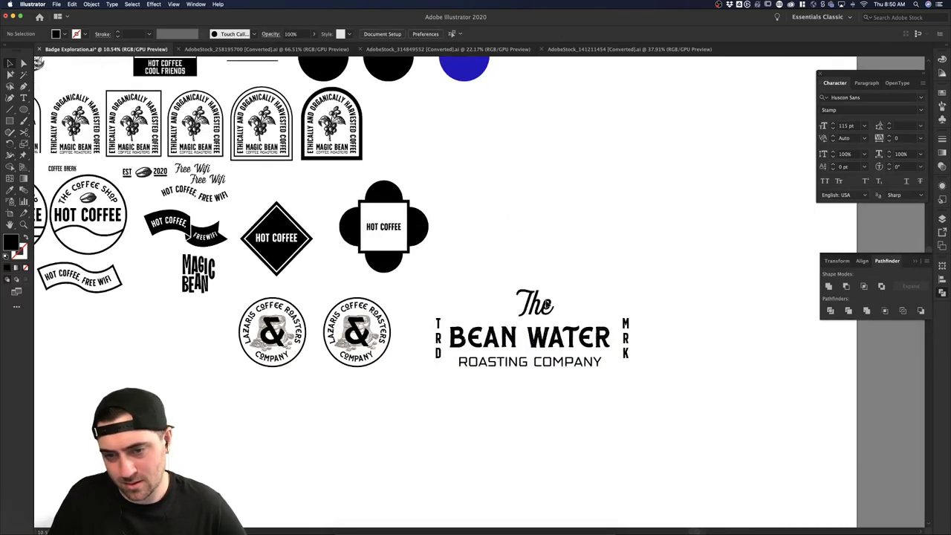
# - Shrink the script word The to about 313 pt and keep it centered closely above BEAN WATER
pyautogui.click(540, 320)
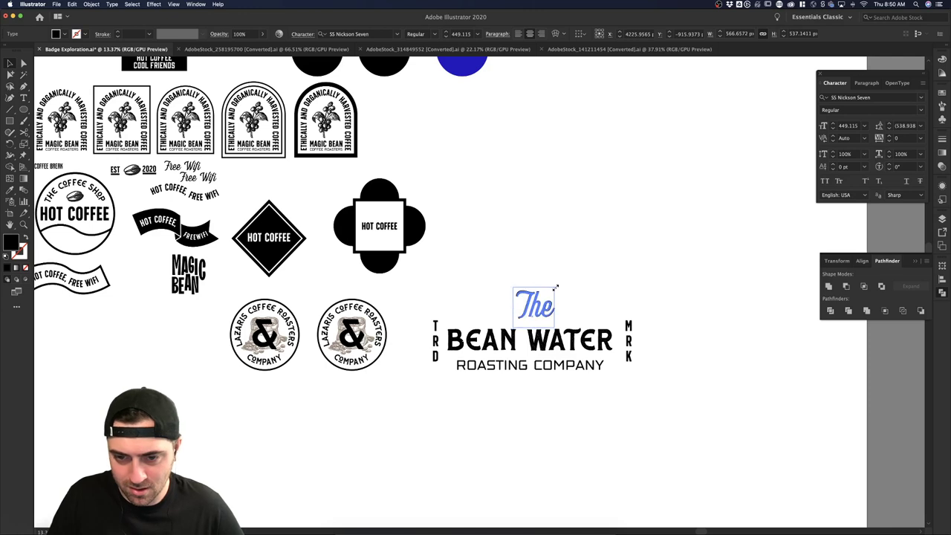
pyautogui.click(555, 316)
pyautogui.moveTo(541, 306); pyautogui.dragTo(540, 310)
pyautogui.click(558, 304)
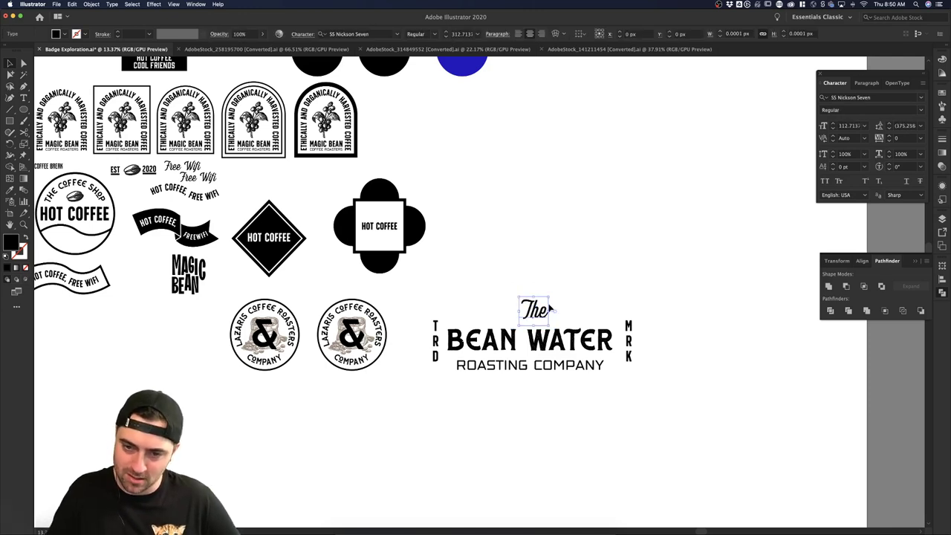
# - Check the resized script word The against the textured BEAN WATER lettering, both up close and at a distance
pyautogui.scroll(-3, 571, 313)
pyautogui.scroll(5, 570, 316)
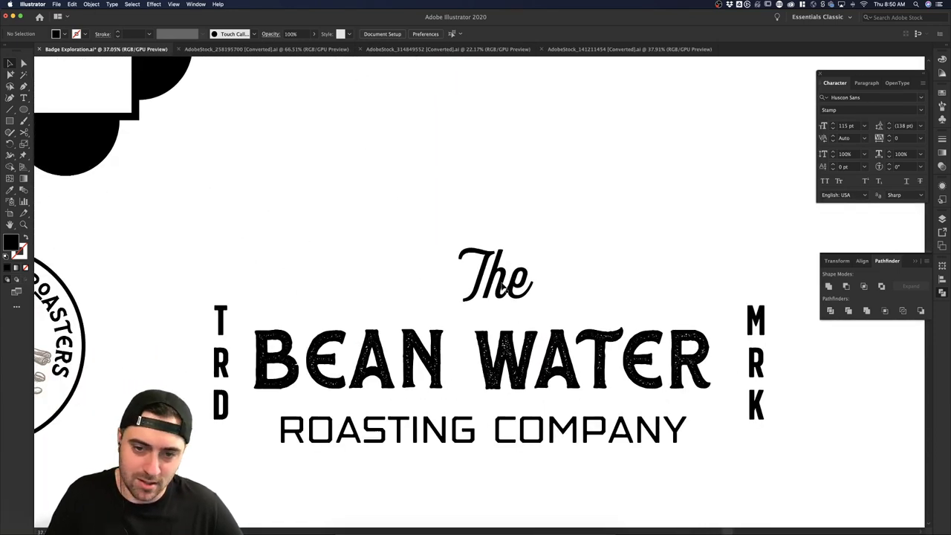
pyautogui.click(498, 289)
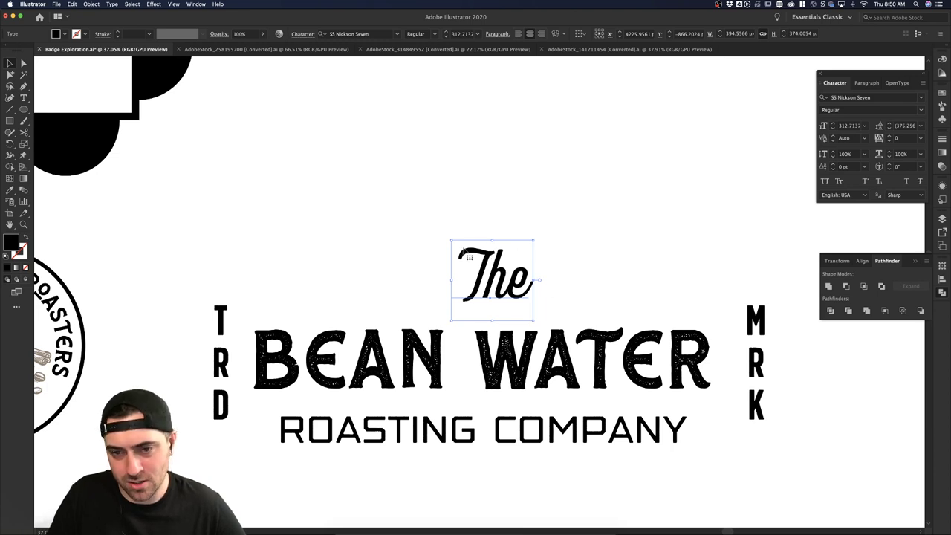
pyautogui.scroll(-2, 553, 306)
pyautogui.click(599, 303)
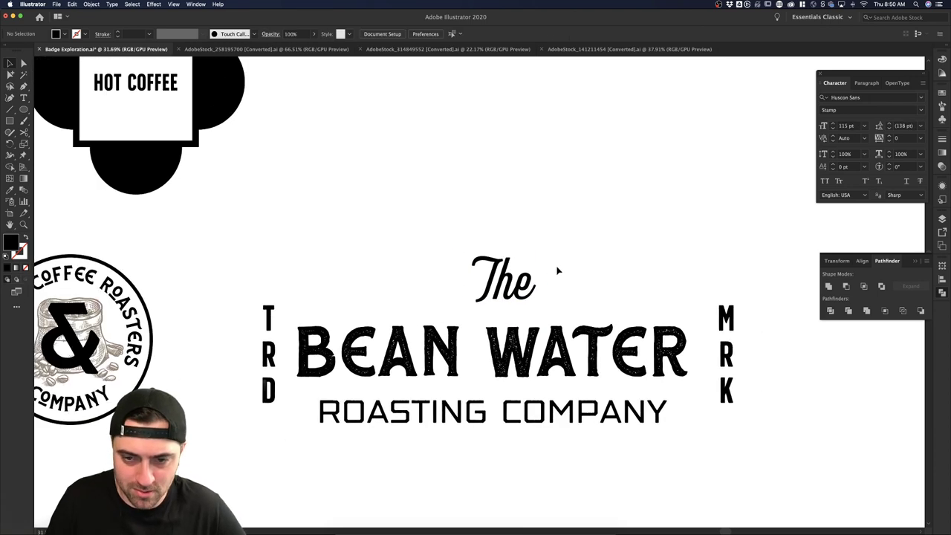
pyautogui.scroll(-4, 521, 327)
pyautogui.scroll(-3, 513, 357)
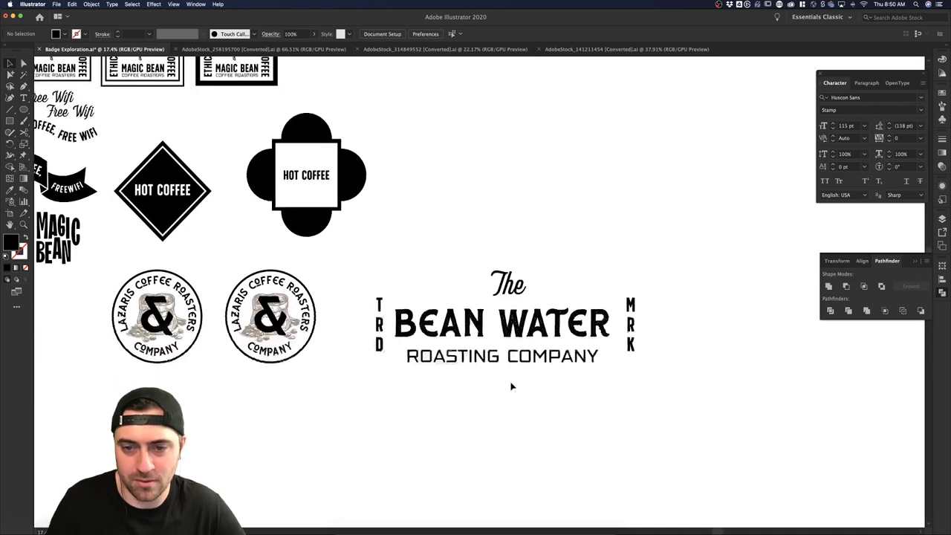
# - Duplicate the complete The BEAN WATER ROASTING COMPANY badge with its TRD and MRK text below the original
pyautogui.scroll(-3, 659, 364)
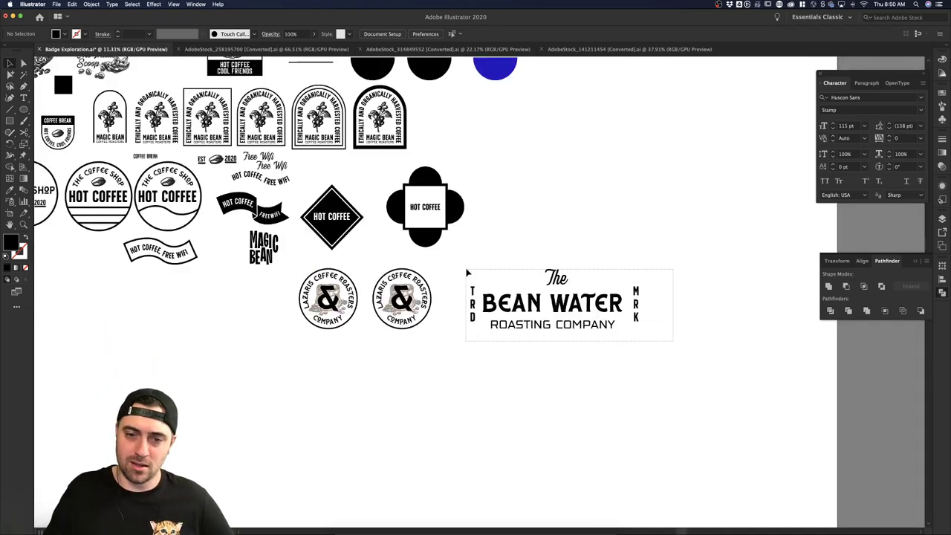
pyautogui.moveTo(552, 303); pyautogui.dragTo(538, 433)
pyautogui.click(705, 426)
pyautogui.scroll(-2, 703, 427)
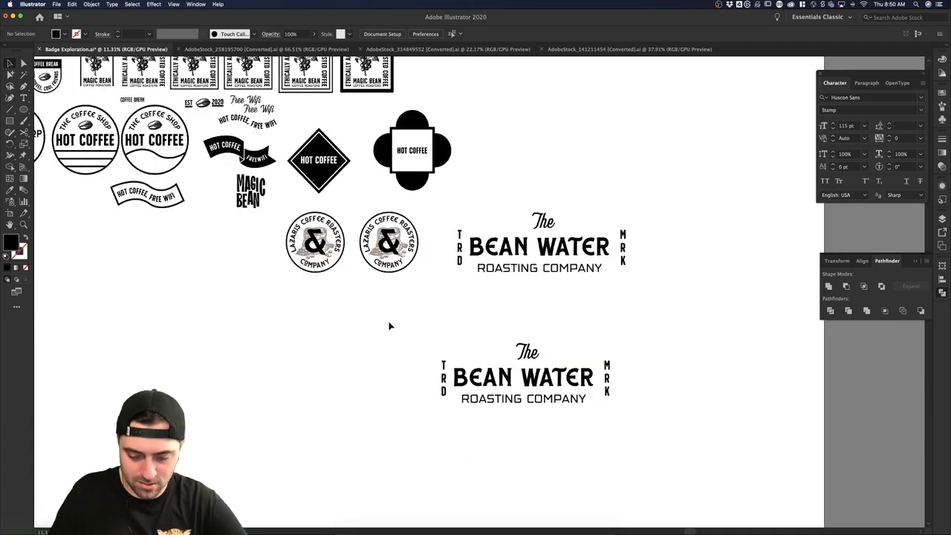
# - Draw a rectangle about 2894 by 1671 px around the lower badge copy and swap its black fill to an outline
pyautogui.press('m')
pyautogui.moveTo(434, 358); pyautogui.dragTo(614, 409)
pyautogui.press('v')
pyautogui.click(571, 392)
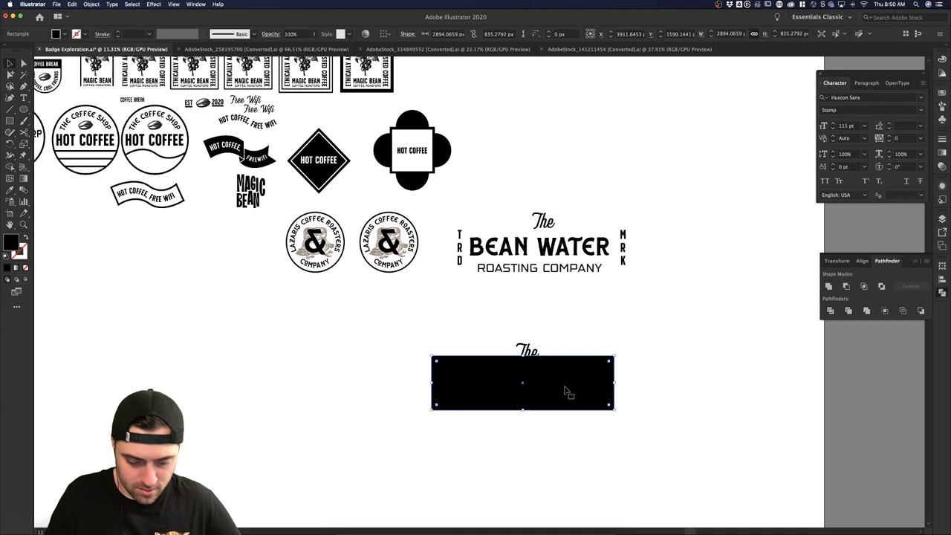
pyautogui.press('Delete')
pyautogui.moveTo(414, 330); pyautogui.dragTo(628, 431)
pyautogui.press('super+shift+z')
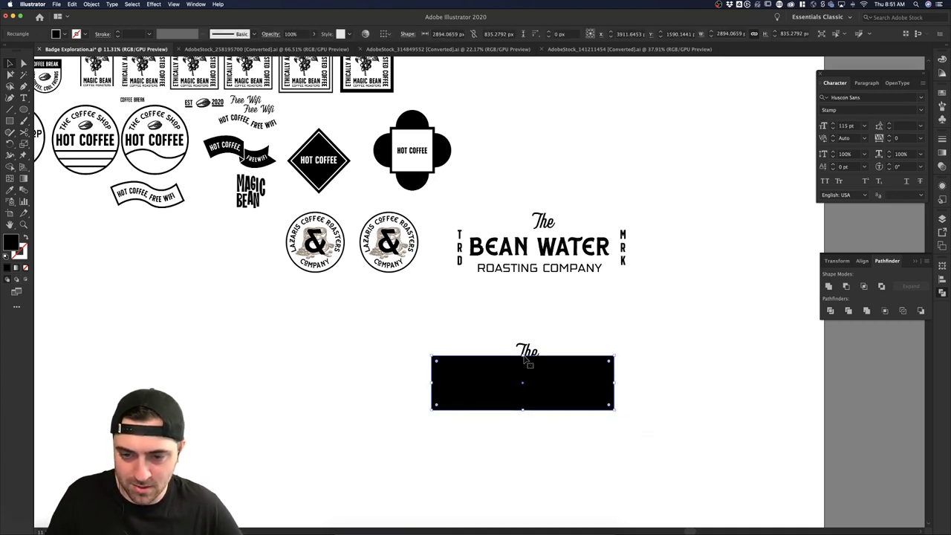
pyautogui.moveTo(524, 356); pyautogui.dragTo(523, 329)
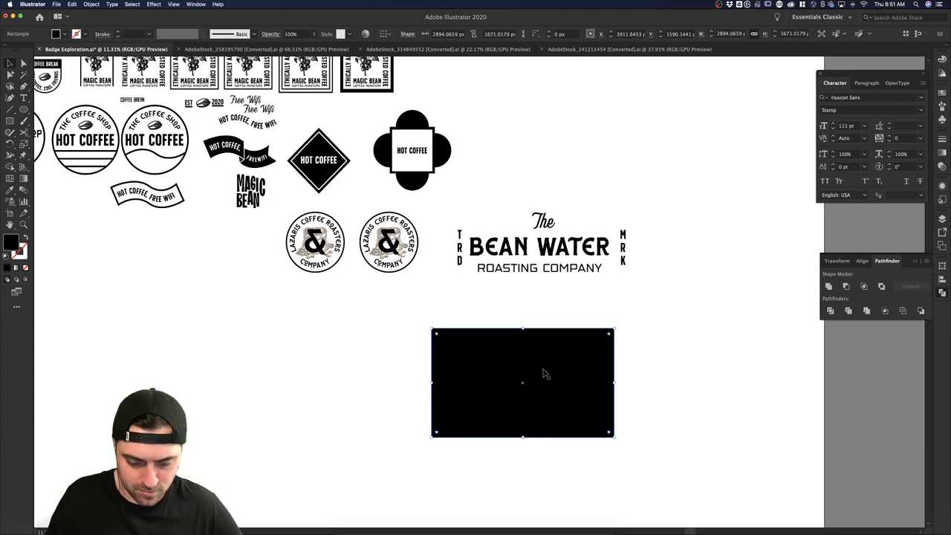
pyautogui.hotkey('shift', 'x')
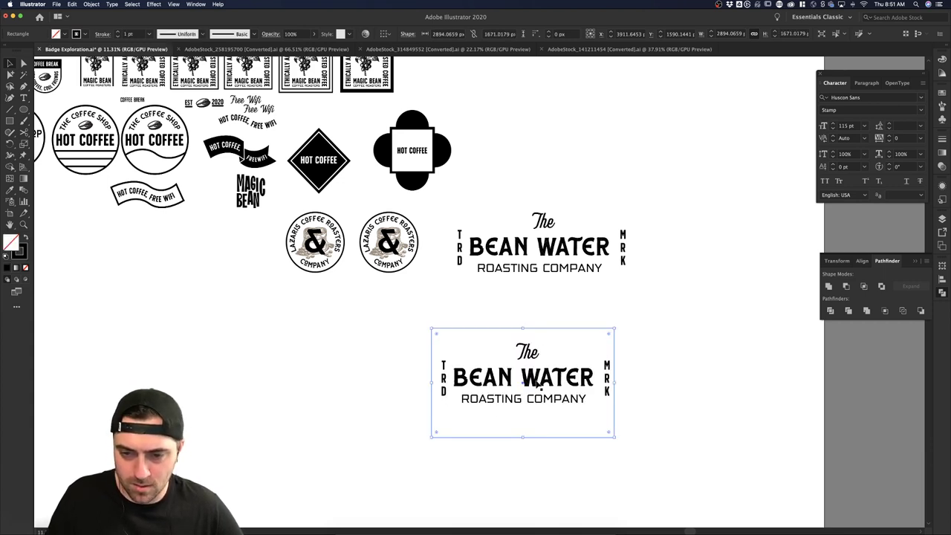
# - Center The, BEAN WATER and ROASTING COMPANY horizontally within the rectangle, using the rectangle as the key object
pyautogui.click(418, 314)
pyautogui.moveTo(512, 314); pyautogui.dragTo(540, 423)
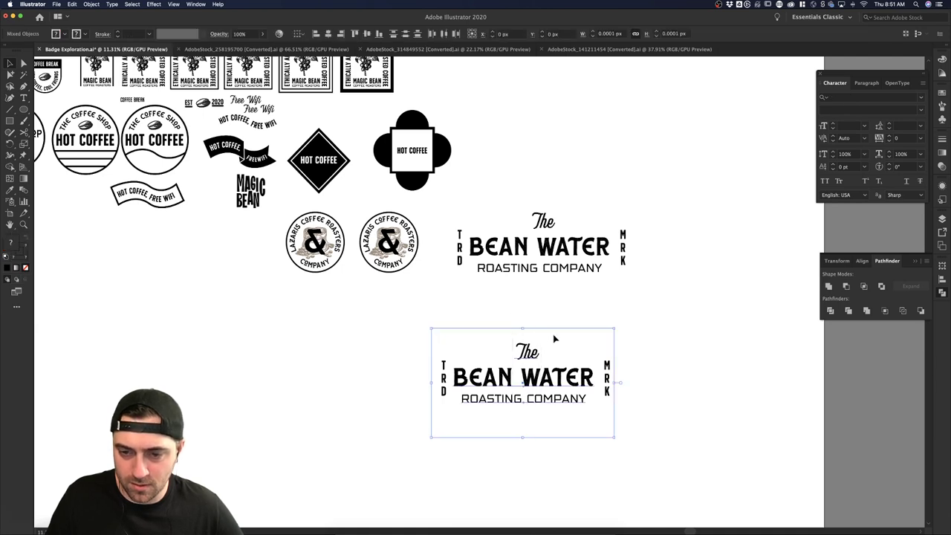
pyautogui.keyDown('shift'); pyautogui.click(553, 331); pyautogui.keyUp('shift')
pyautogui.keyDown('shift'); pyautogui.click(540, 330); pyautogui.keyUp('shift')
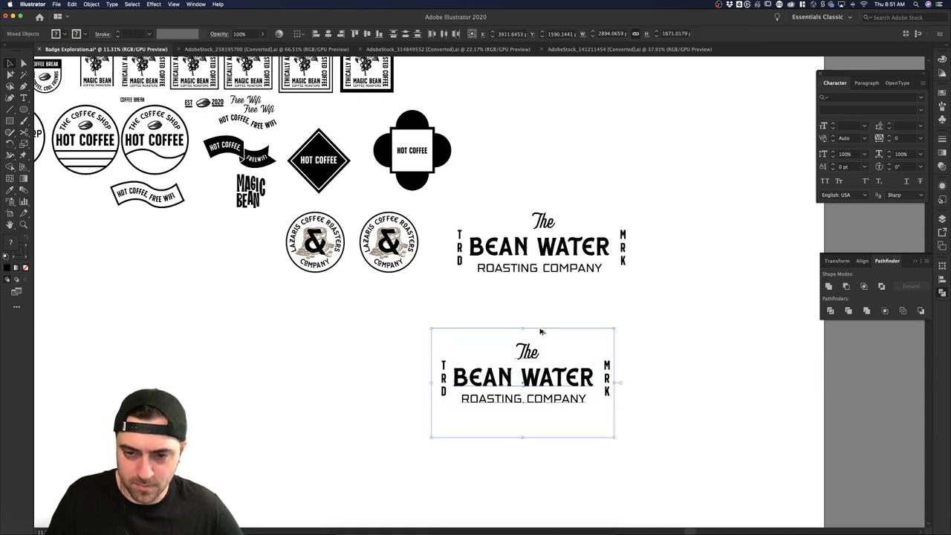
pyautogui.click(316, 33)
pyautogui.click(328, 33)
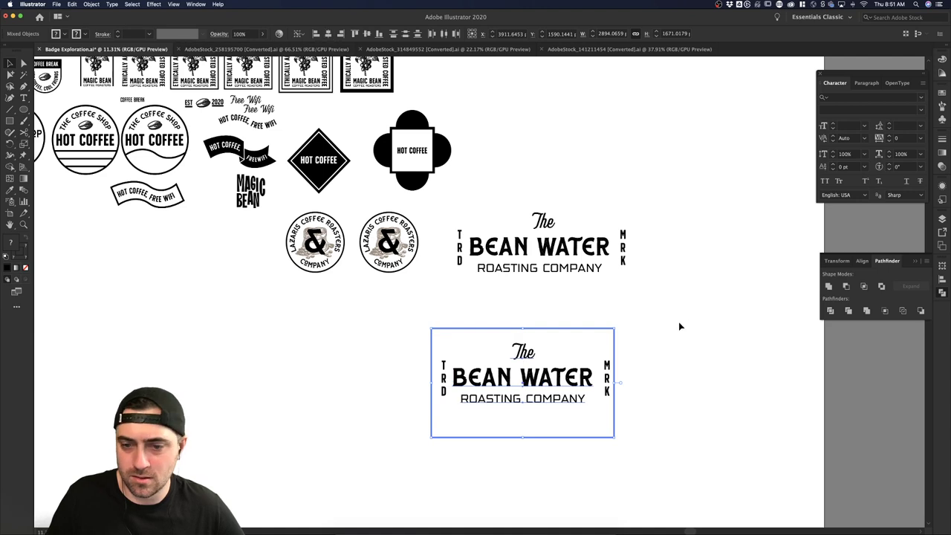
pyautogui.click(679, 325)
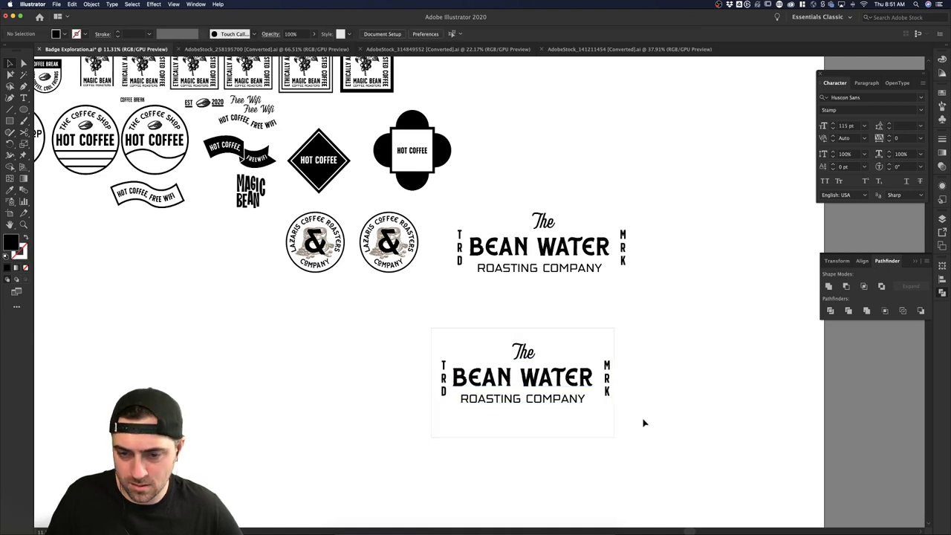
# - Give the rectangle around the lower badge an 18 pt black stroke
pyautogui.click(469, 335)
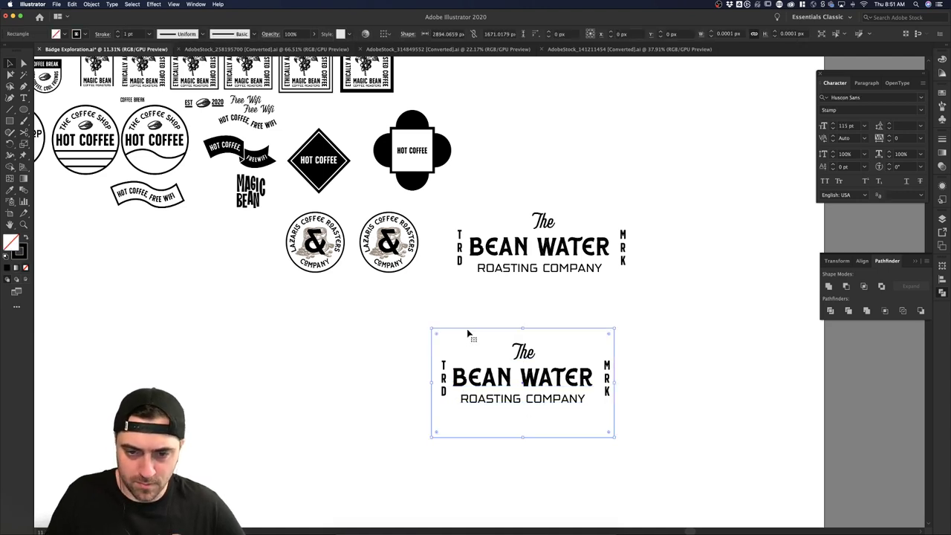
pyautogui.click(412, 220)
pyautogui.press('v')
pyautogui.click(716, 367)
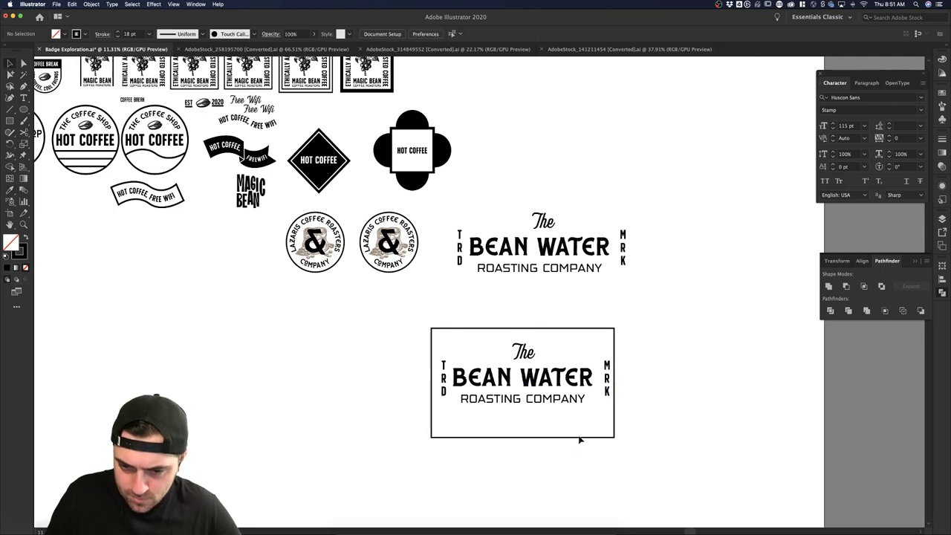
# - Shorten the rectangle from its lower edge to about 1355 px high and center it vertically on BEAN WATER
pyautogui.click(548, 438)
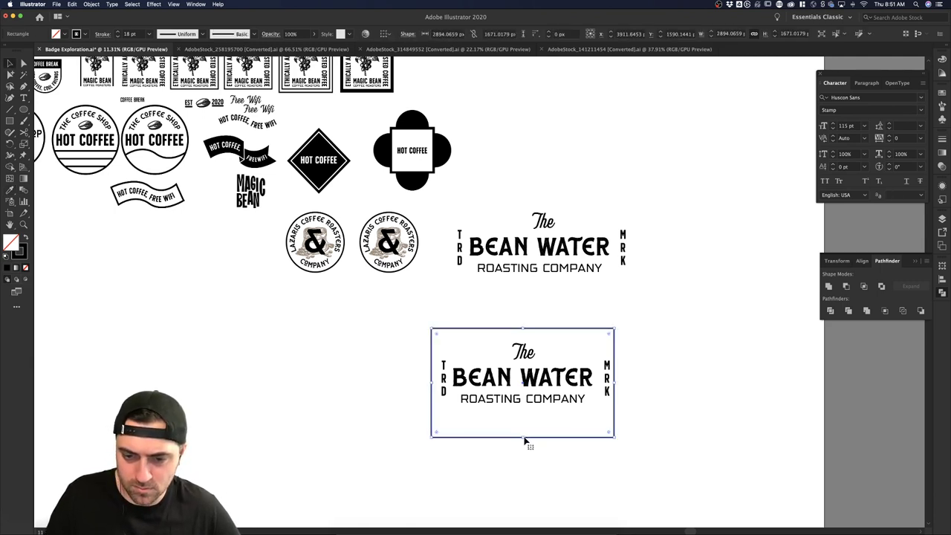
pyautogui.moveTo(524, 437); pyautogui.dragTo(524, 410)
pyautogui.press('super+z')
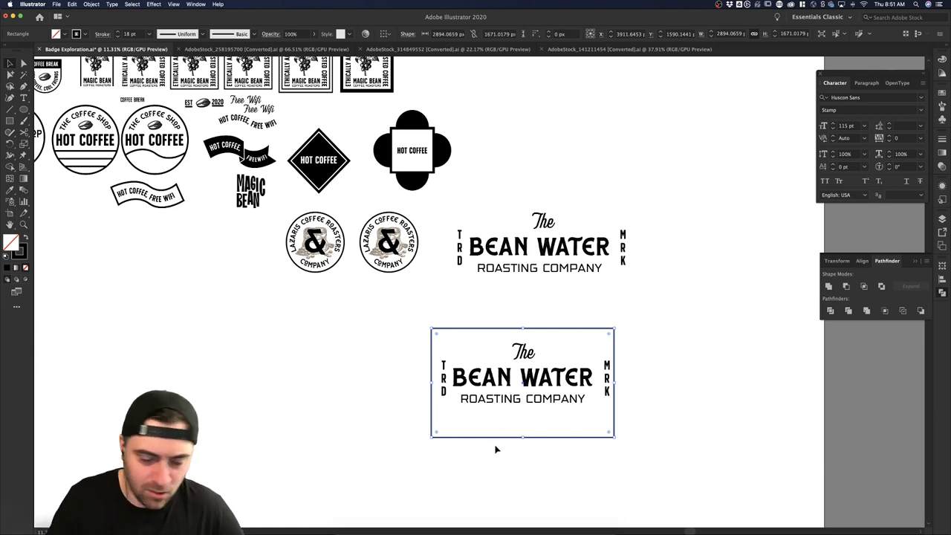
pyautogui.moveTo(523, 440); pyautogui.dragTo(521, 418)
pyautogui.click(537, 439)
pyautogui.click(527, 417)
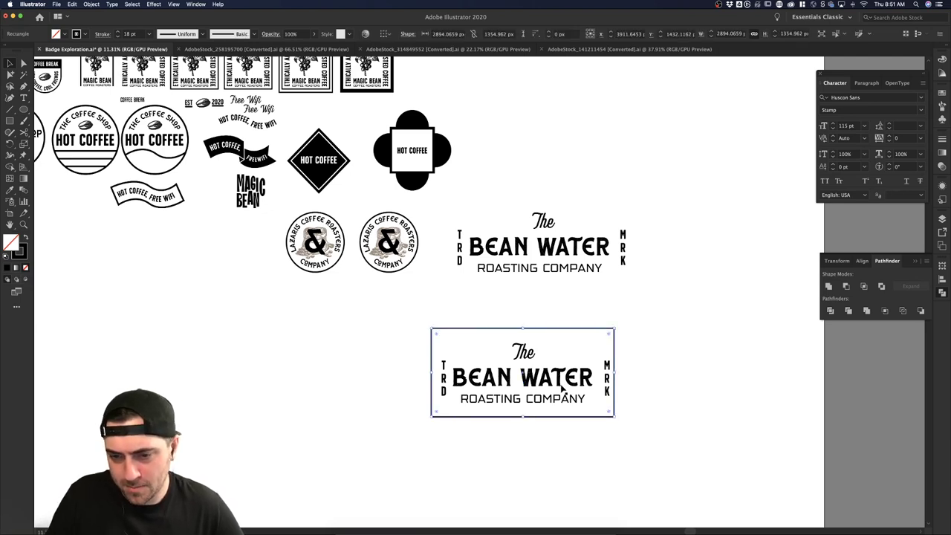
pyautogui.keyDown('shift'); pyautogui.click(566, 383); pyautogui.keyUp('shift')
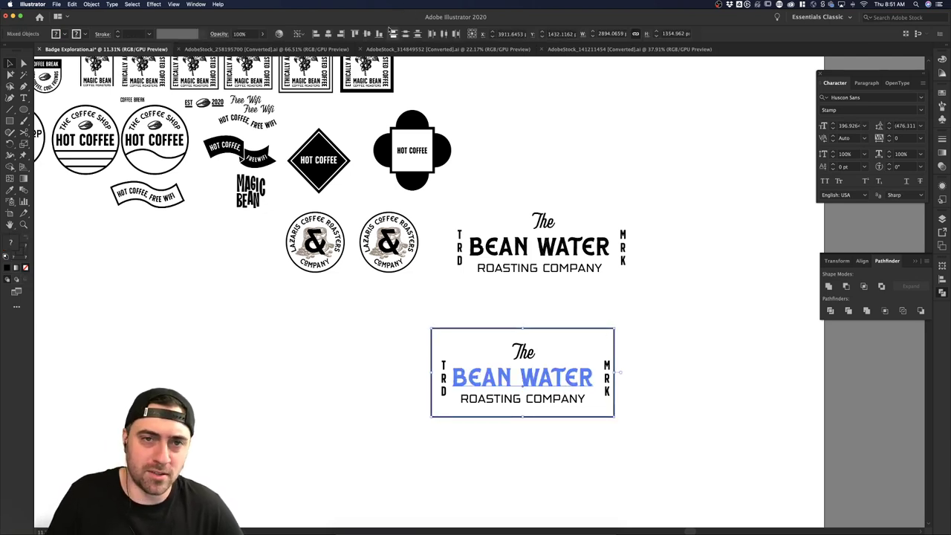
pyautogui.click(366, 34)
pyautogui.click(693, 345)
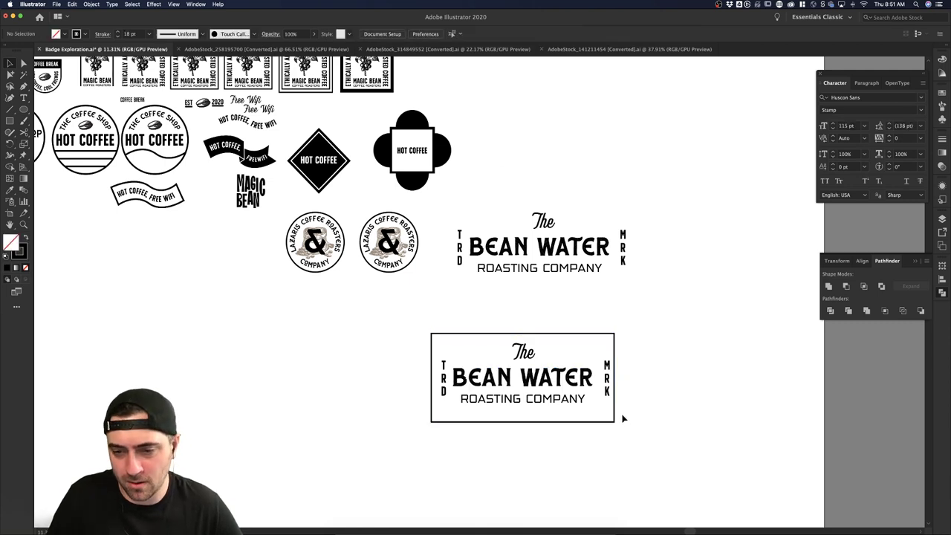
pyautogui.click(607, 392)
pyautogui.keyDown('shift'); pyautogui.click(448, 377); pyautogui.keyUp('shift')
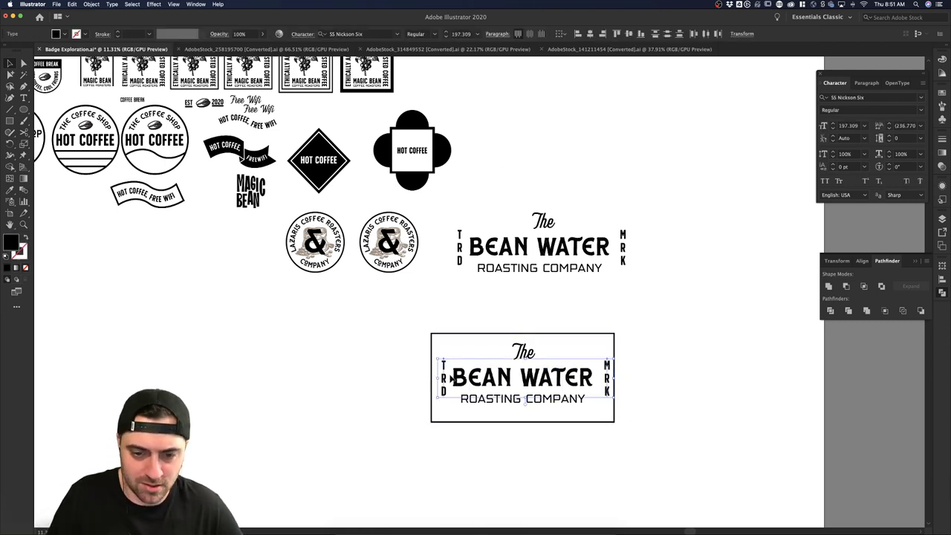
pyautogui.click(466, 345)
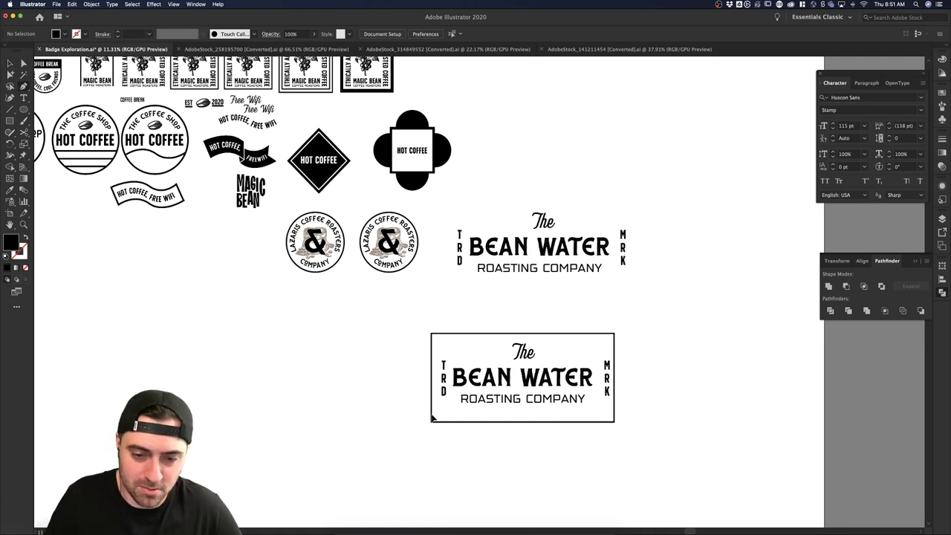
# - Draw a horizontal 18 pt black line across the frame below ROASTING COMPANY and duplicate it slightly above
pyautogui.moveTo(433, 419); pyautogui.dragTo(616, 418)
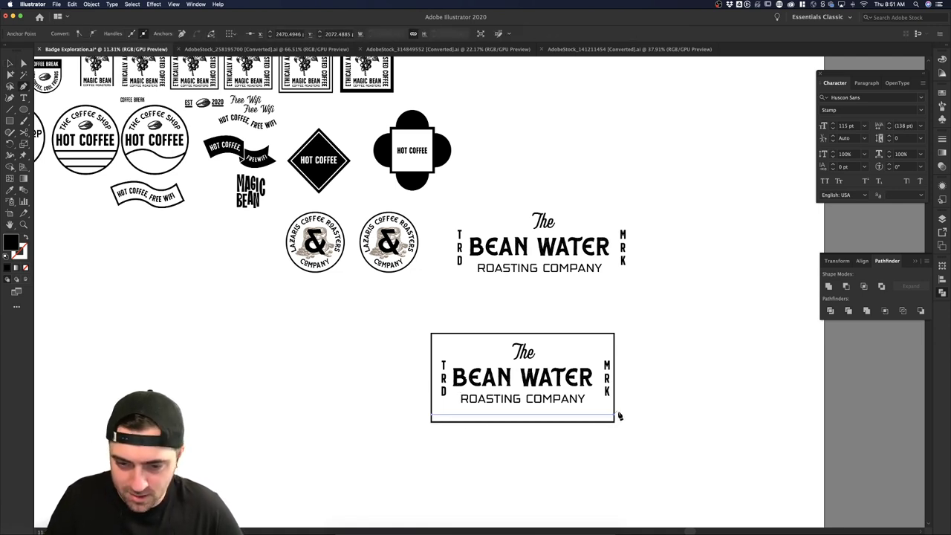
pyautogui.press('a')
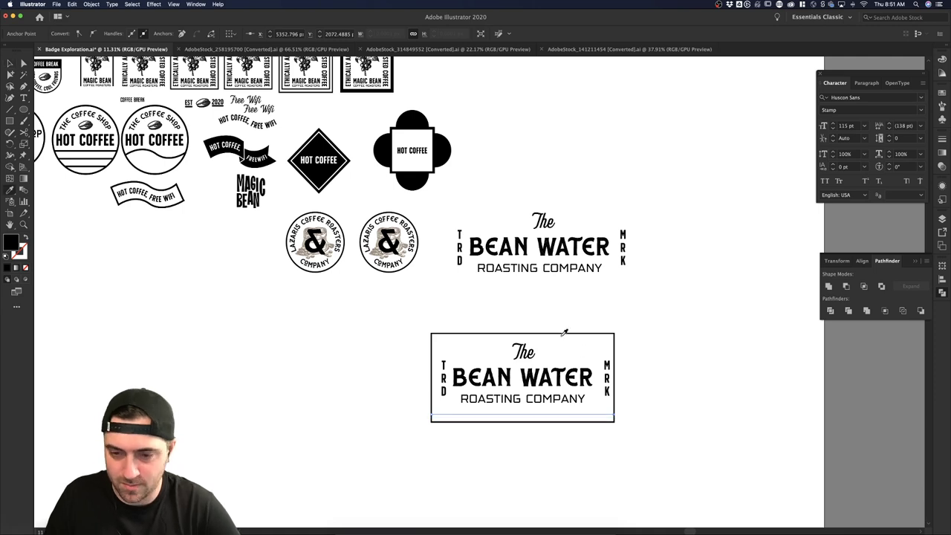
pyautogui.hotkey('shift', 'x')
pyautogui.click(586, 432)
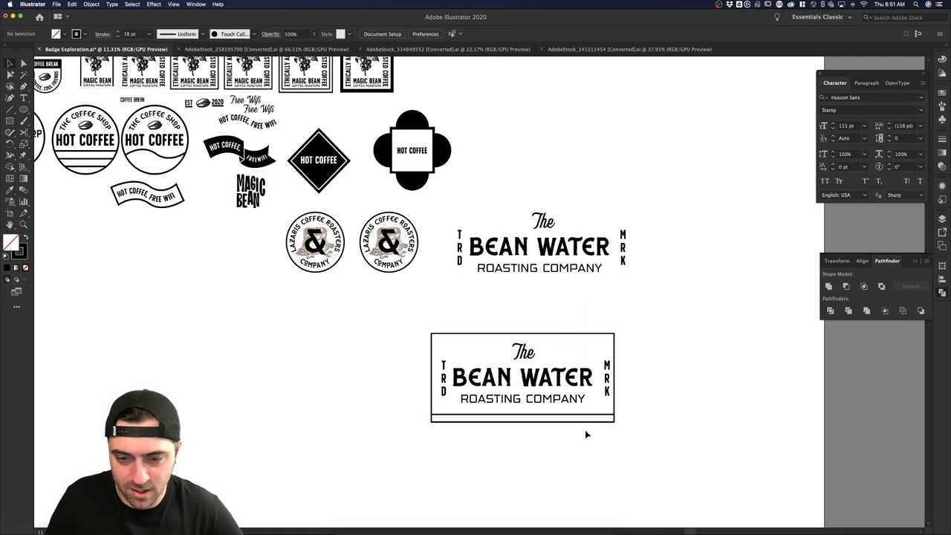
pyautogui.scroll(5, 585, 430)
pyautogui.moveTo(557, 394); pyautogui.dragTo(557, 385)
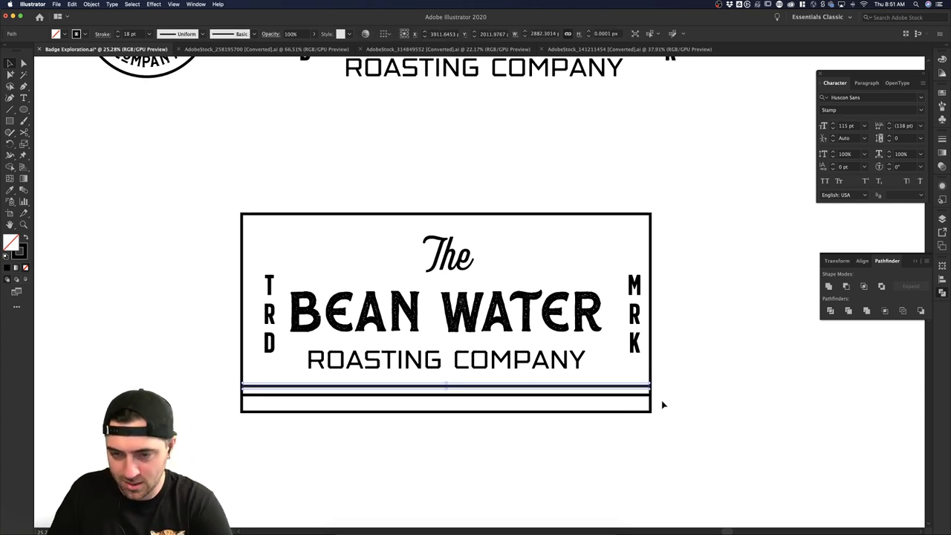
# - Move the two horizontal lines together slightly down, closer to the frame's lower edge
pyautogui.click(664, 405)
pyautogui.scroll(-2, 654, 405)
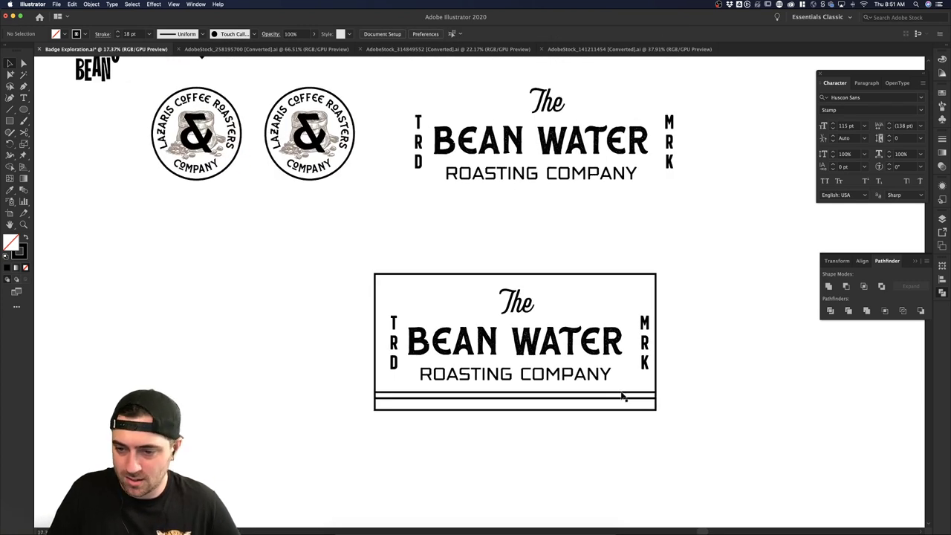
pyautogui.moveTo(622, 394); pyautogui.dragTo(629, 404)
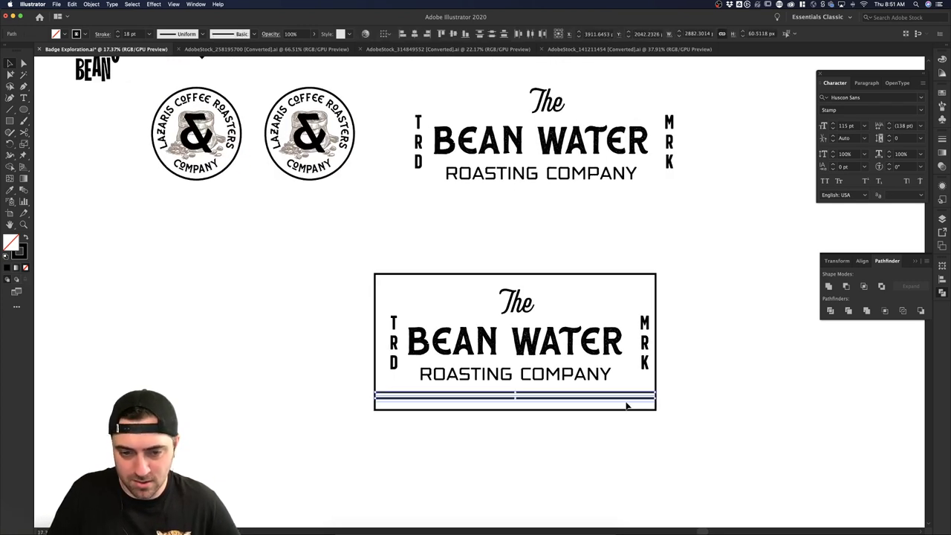
pyautogui.click(680, 402)
pyautogui.scroll(-2, 675, 402)
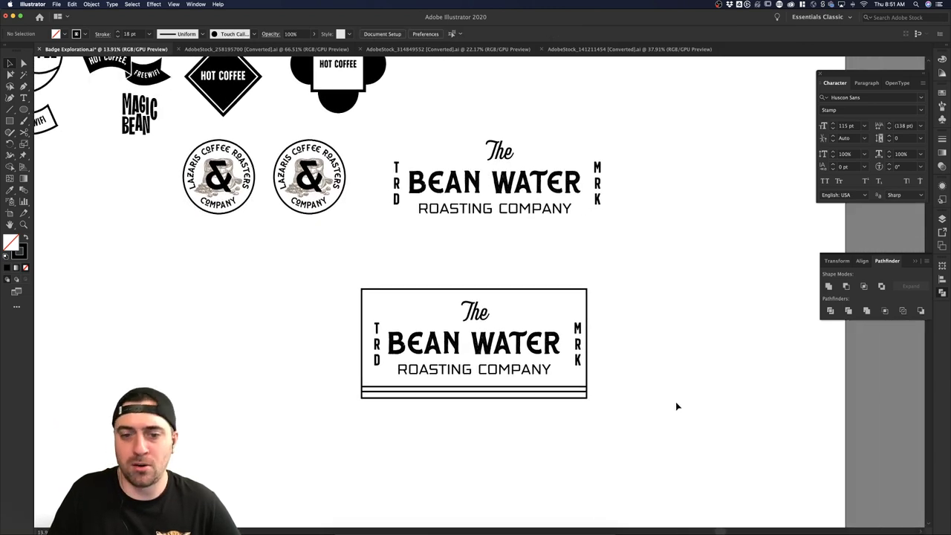
pyautogui.scroll(3, 410, 357)
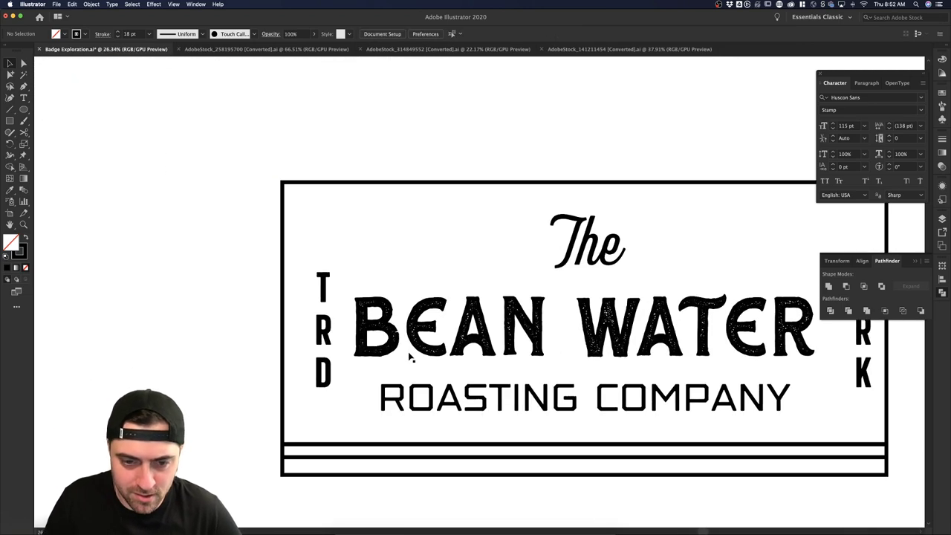
pyautogui.scroll(-2, 410, 356)
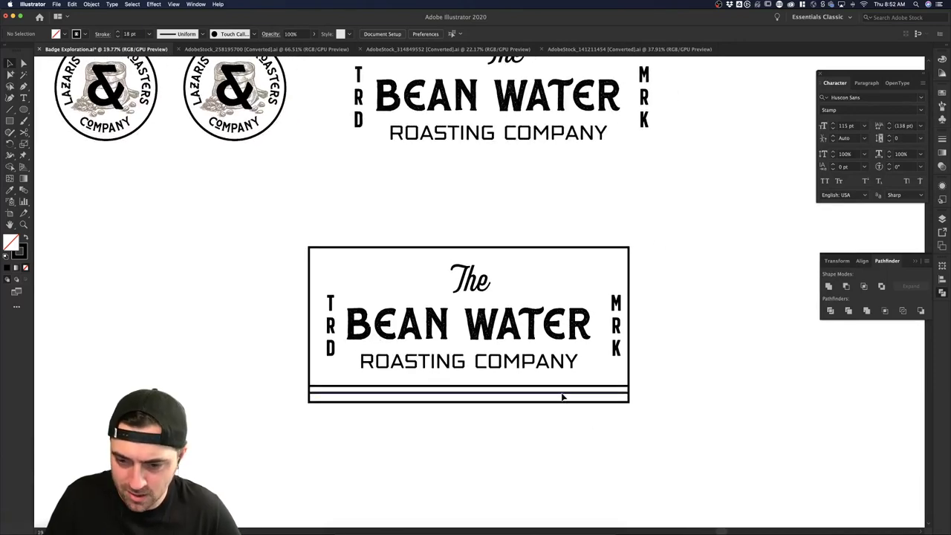
pyautogui.click(565, 393)
pyautogui.keyDown('shift'); pyautogui.click(591, 387); pyautogui.keyUp('shift')
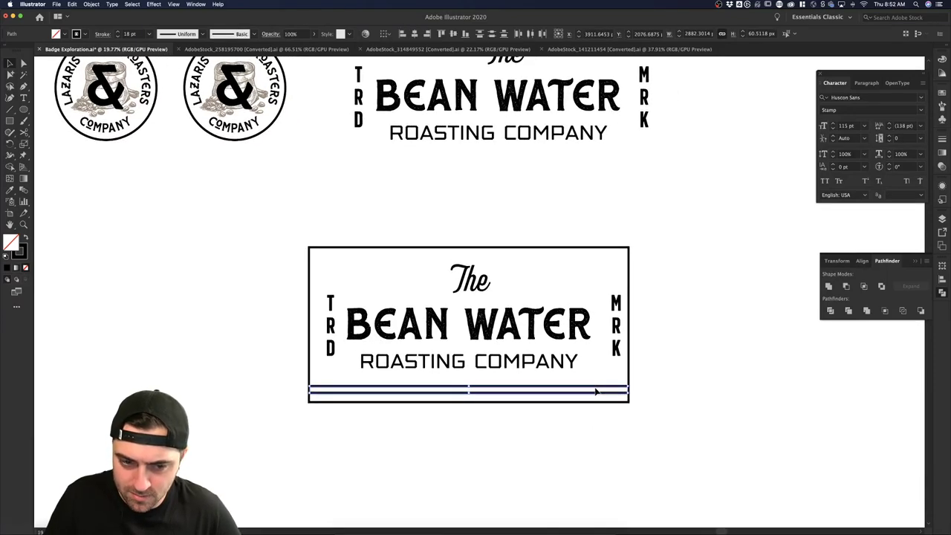
pyautogui.click(697, 395)
# - Increase the stroke of the frame rectangle and both horizontal lines to 28 pt
pyautogui.scroll(-2, 697, 395)
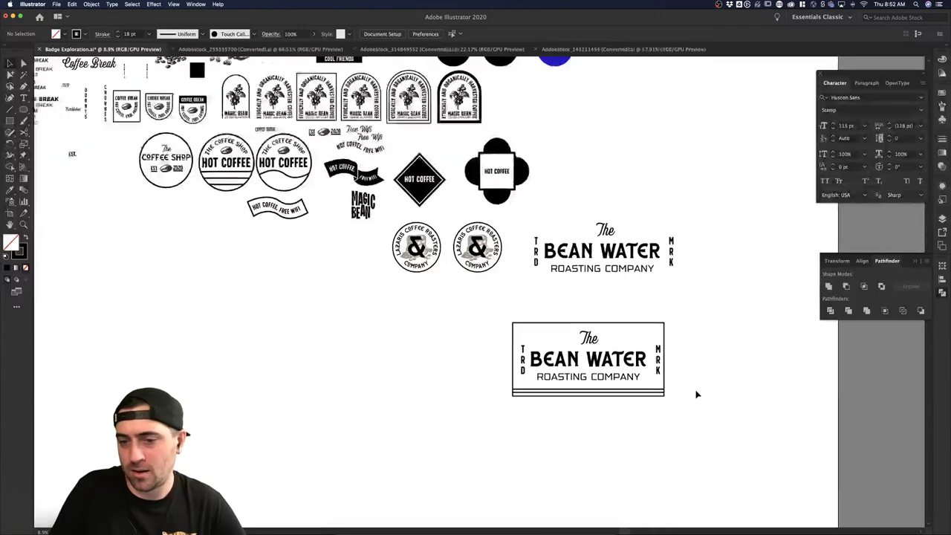
pyautogui.scroll(3, 697, 394)
pyautogui.moveTo(597, 226); pyautogui.dragTo(625, 253)
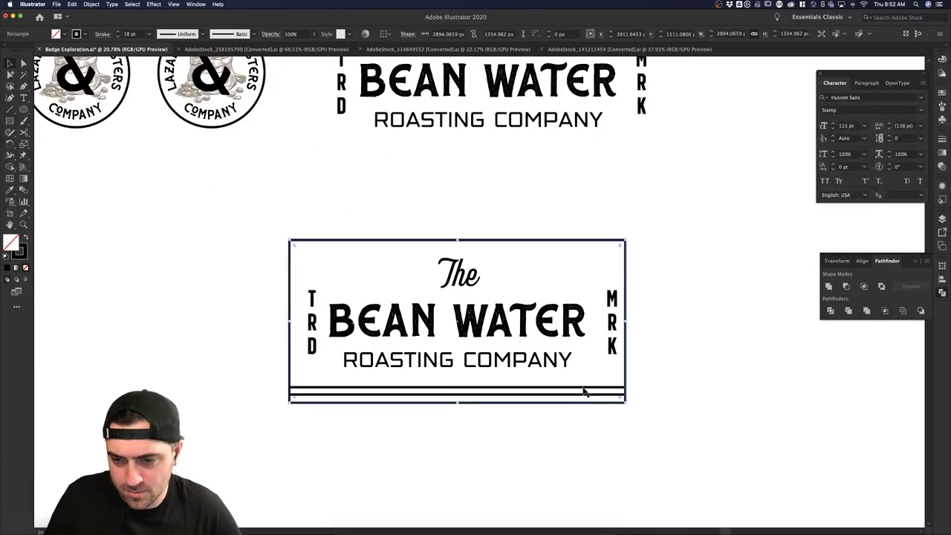
pyautogui.keyDown('shift'); pyautogui.click(583, 388); pyautogui.keyUp('shift')
pyautogui.keyDown('shift'); pyautogui.click(583, 395); pyautogui.keyUp('shift')
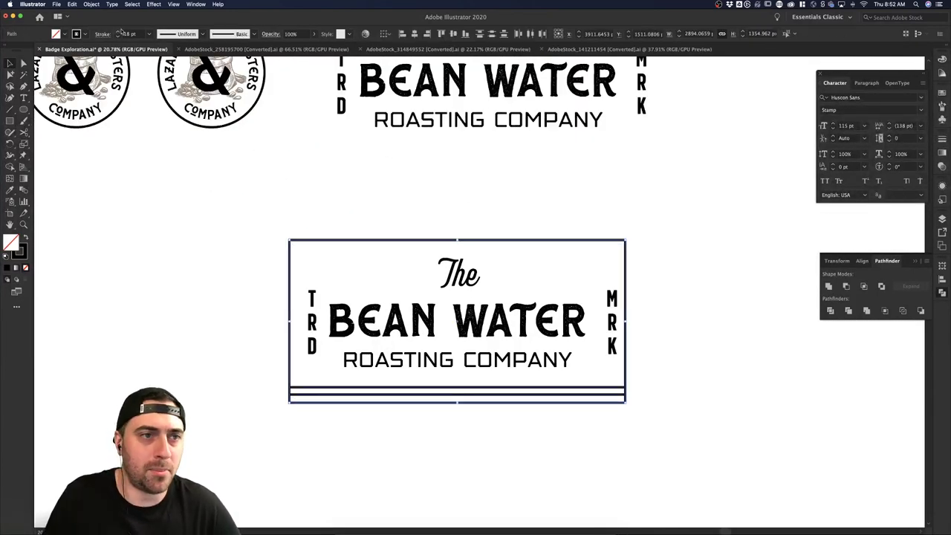
pyautogui.click(116, 32)
pyautogui.click(117, 32)
pyautogui.click(117, 32)
pyautogui.click(116, 32)
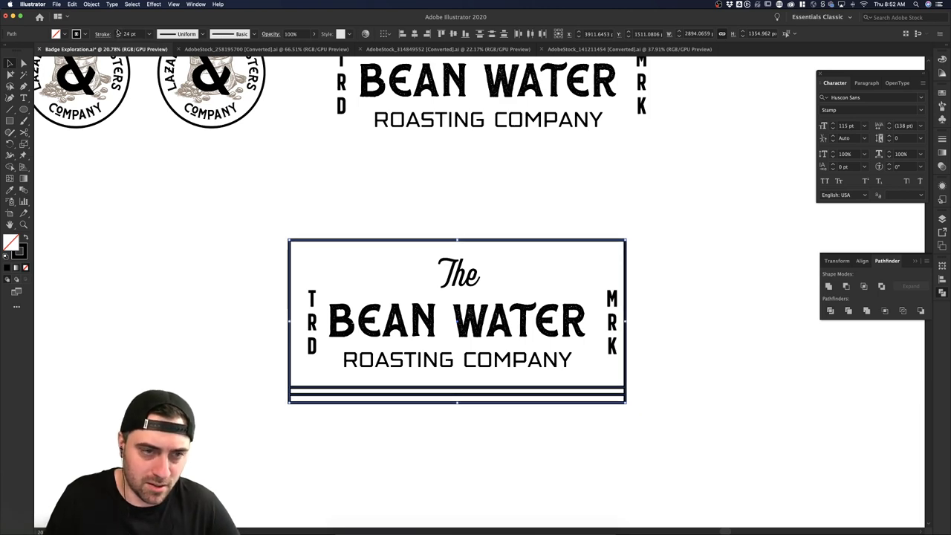
pyautogui.click(116, 32)
pyautogui.click(489, 223)
# - Give all four corners of the frame rectangle an inverted round shape with a radius of about 304 px
pyautogui.press('a')
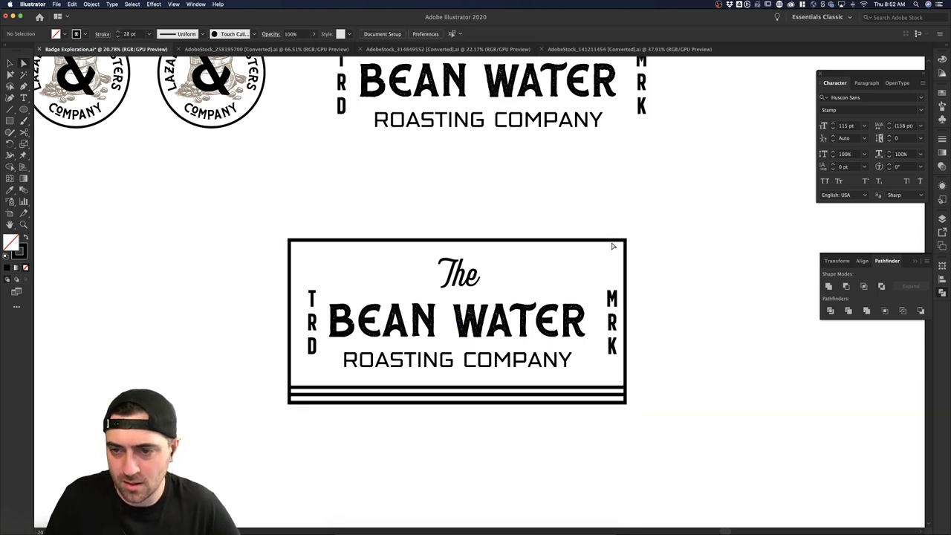
pyautogui.click(623, 244)
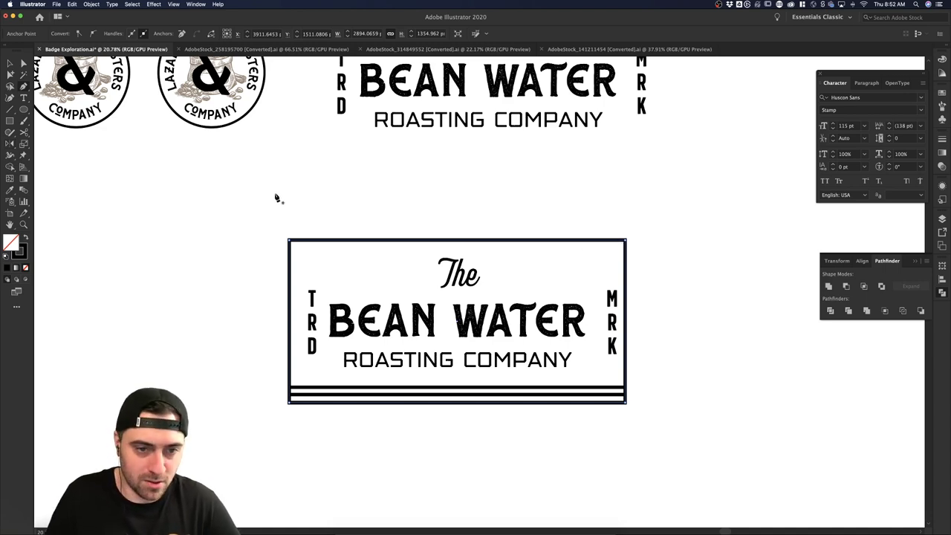
pyautogui.press('v')
pyautogui.press('a')
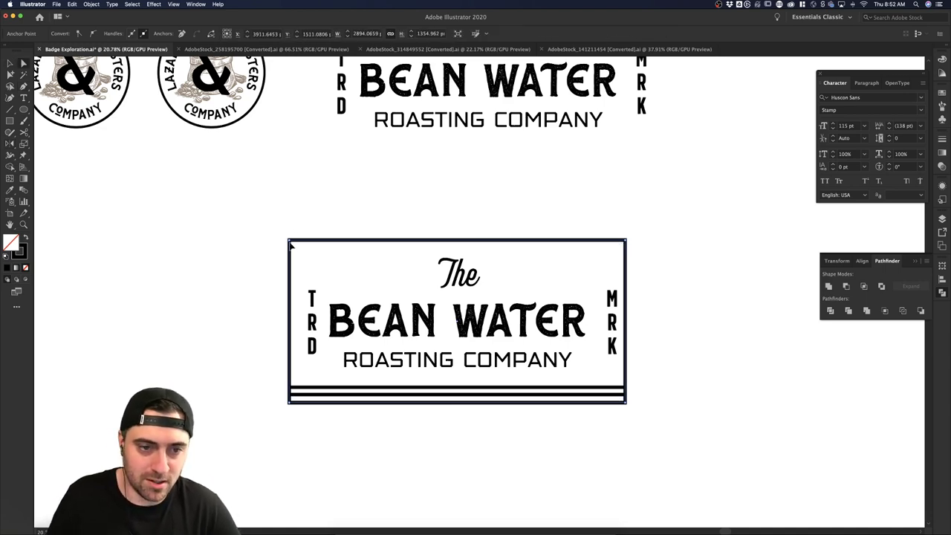
pyautogui.click(331, 244)
pyautogui.click(628, 244)
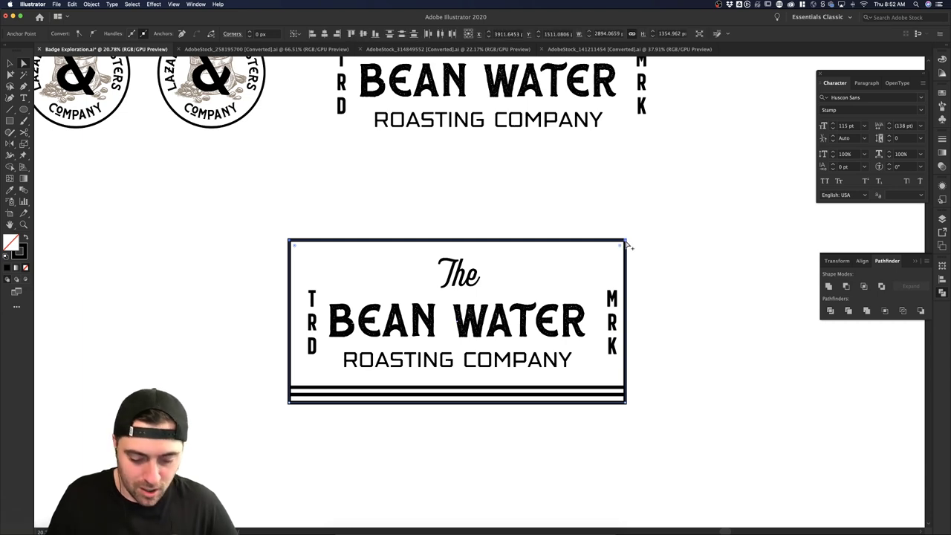
pyautogui.click(625, 249)
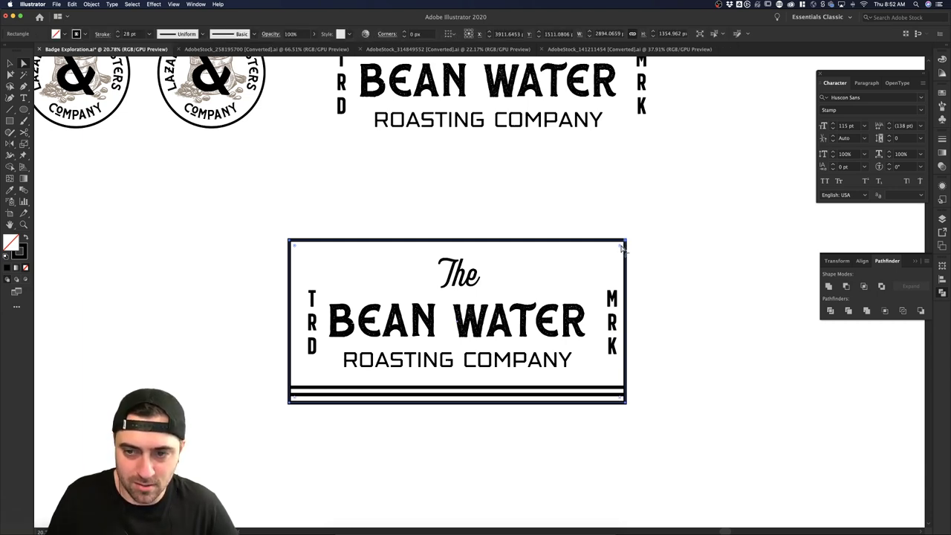
pyautogui.moveTo(622, 249); pyautogui.dragTo(587, 277)
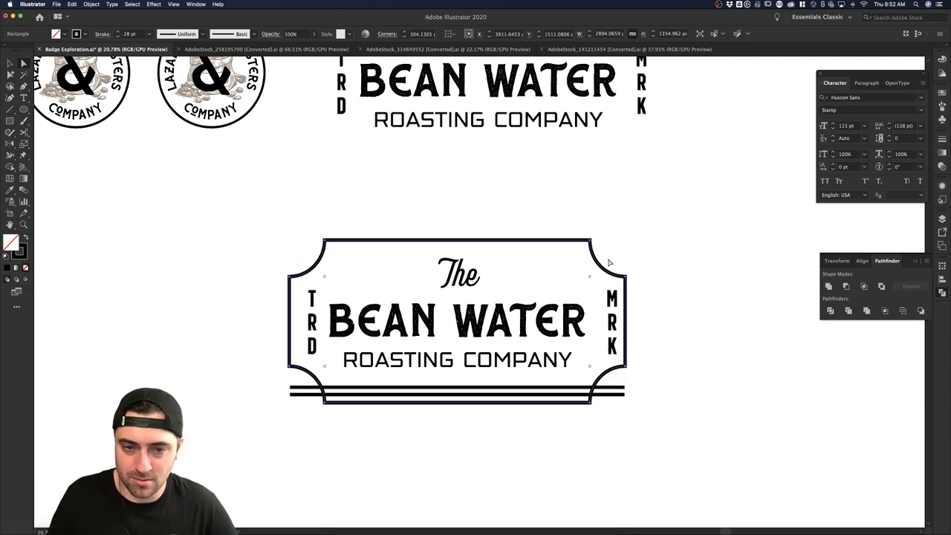
pyautogui.click(649, 398)
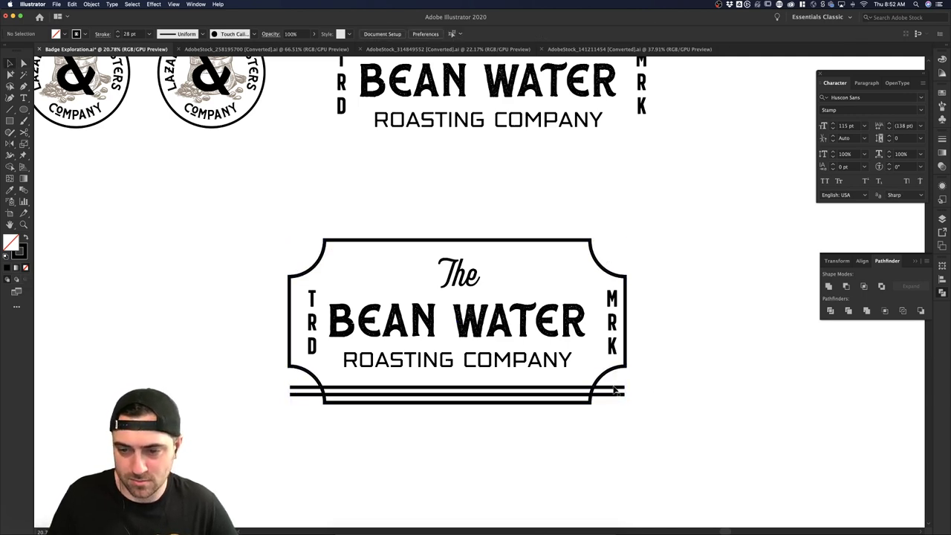
# - Shorten both horizontal lines from both ends to about 2332 px wide so they end at the frame's lower corner curves
pyautogui.click(616, 390)
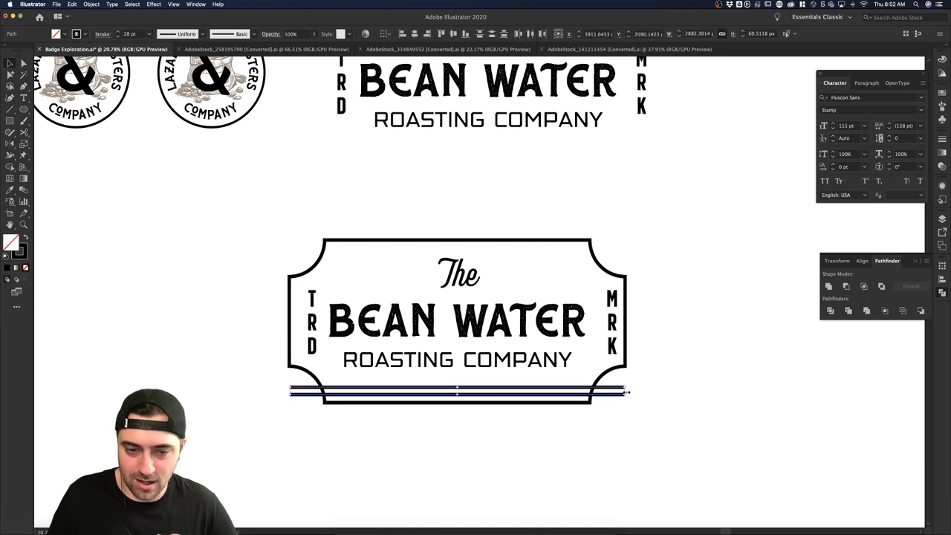
pyautogui.moveTo(627, 392); pyautogui.dragTo(593, 393)
pyautogui.click(633, 396)
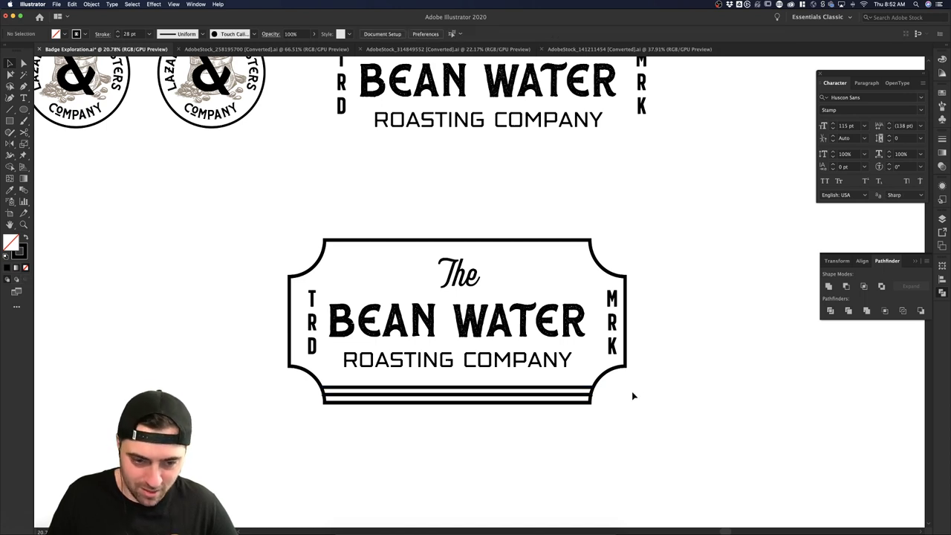
pyautogui.click(585, 401)
pyautogui.scroll(2, 587, 400)
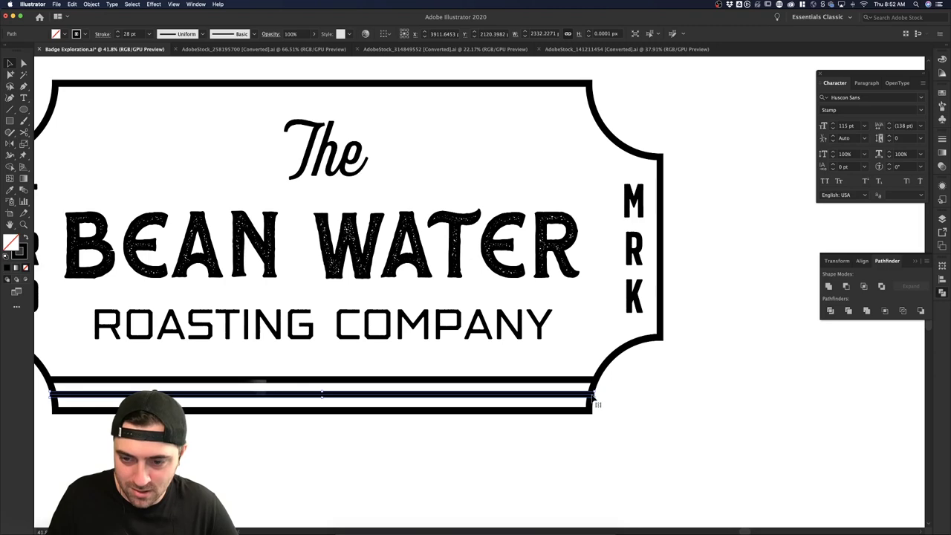
pyautogui.click(622, 397)
pyautogui.scroll(-3, 624, 401)
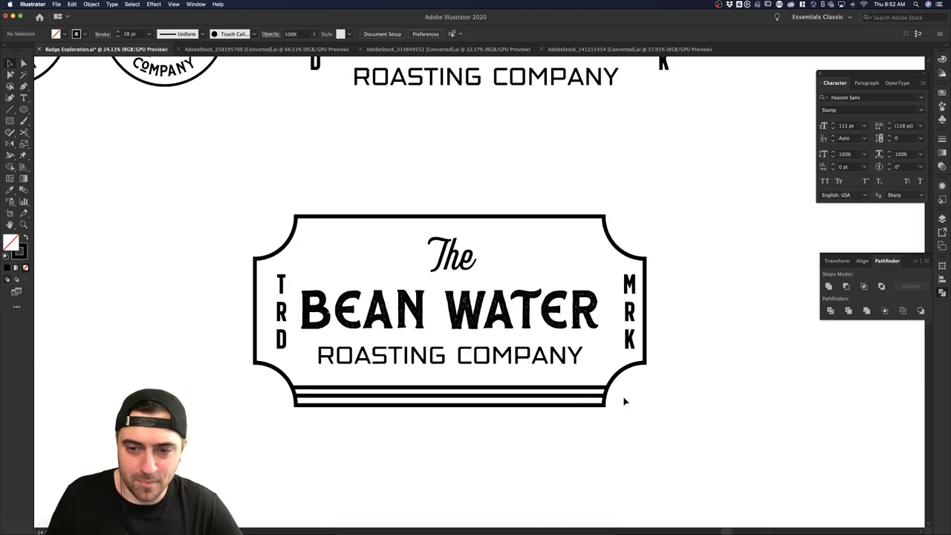
pyautogui.click(634, 407)
pyautogui.click(708, 322)
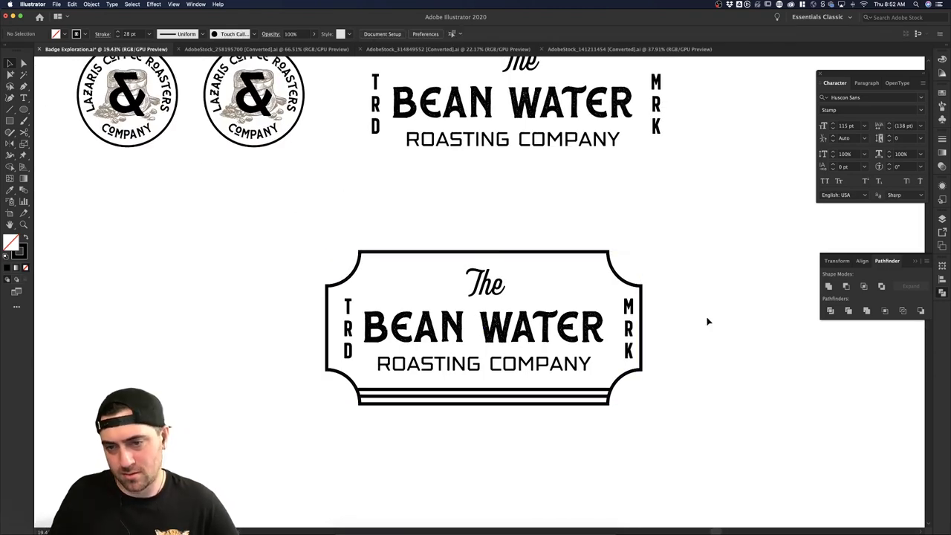
# - Draw a curved line with the Pen tool inside the frame's upper-right corner notch, and delete the framed badge's TRD and MRK labels
pyautogui.press('p')
pyautogui.click(591, 252)
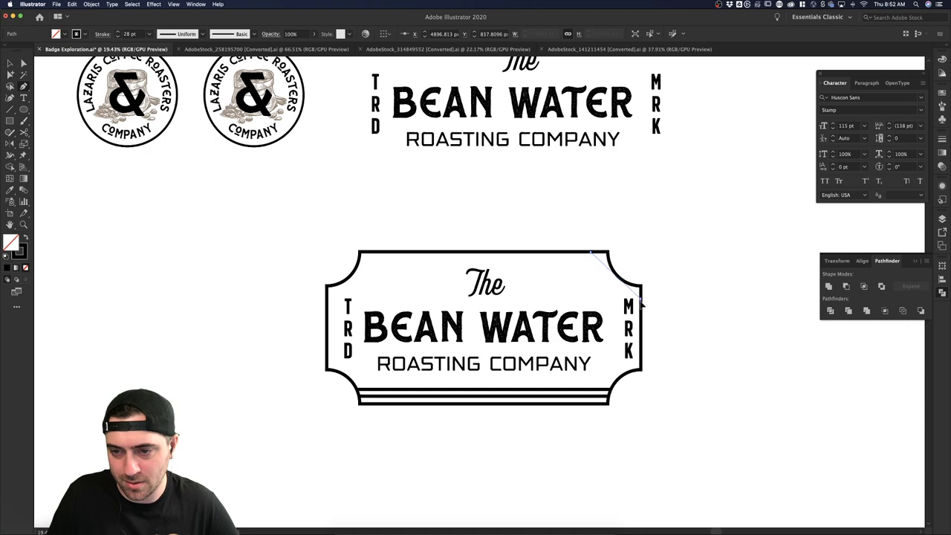
pyautogui.moveTo(641, 301); pyautogui.dragTo(693, 303)
pyautogui.press('v')
pyautogui.click(688, 264)
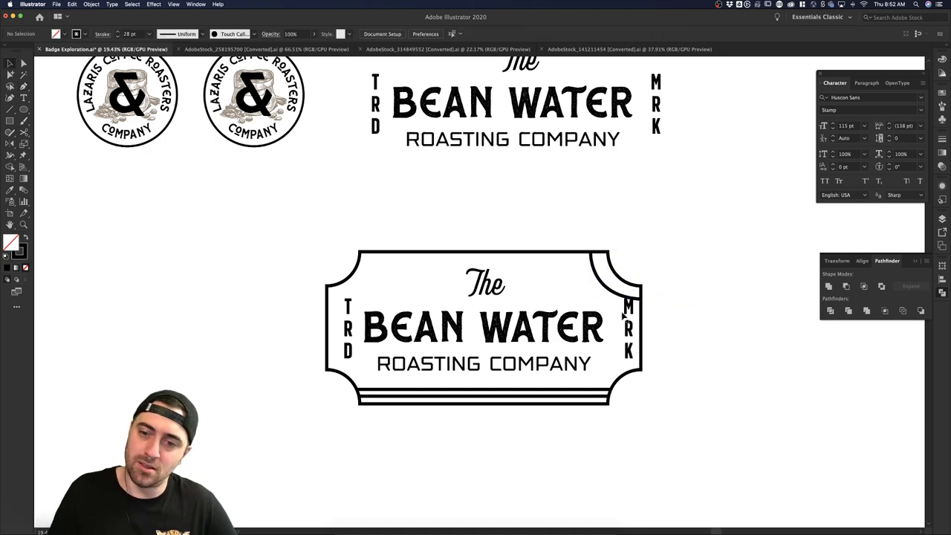
pyautogui.click(348, 306)
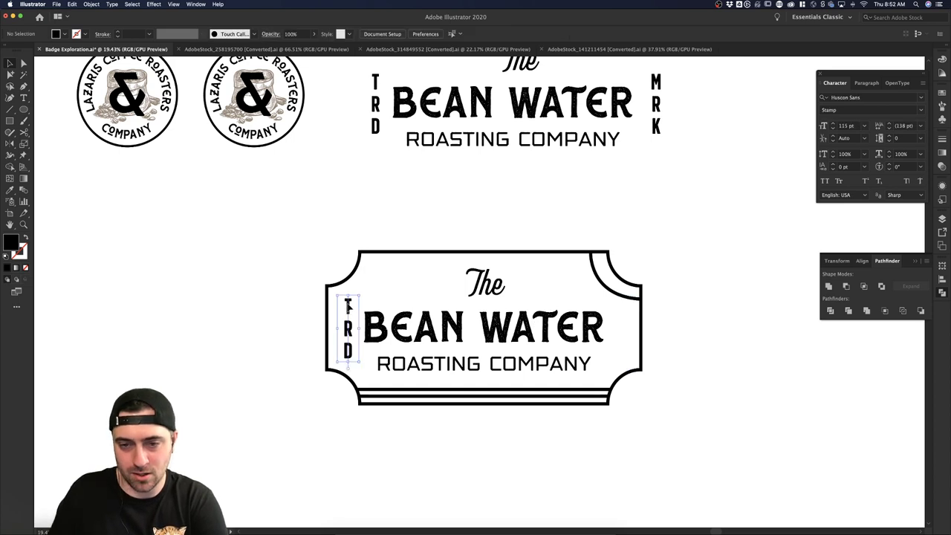
pyautogui.press('Delete')
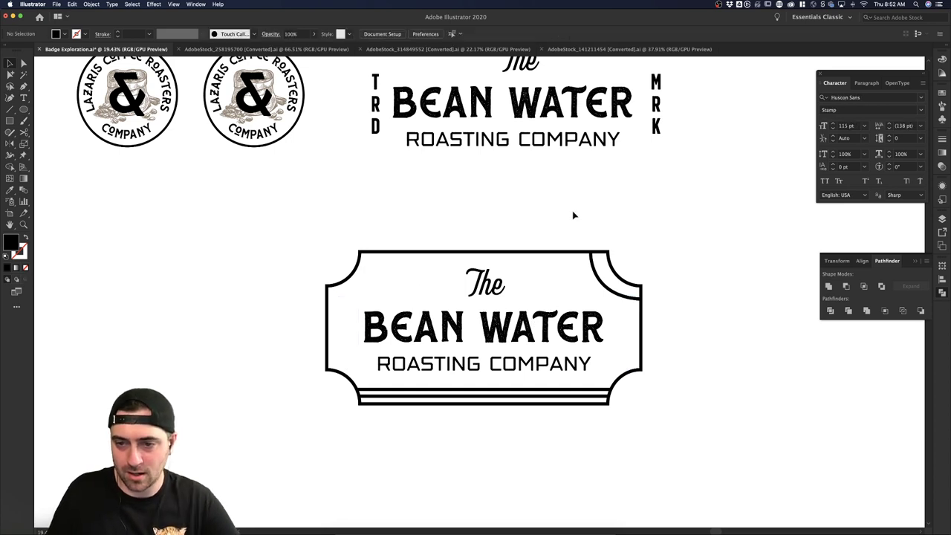
# - Lower the curve's end on the frame's right edge slightly and place a mirrored copy of the curve inside the upper-left corner
pyautogui.click(634, 301)
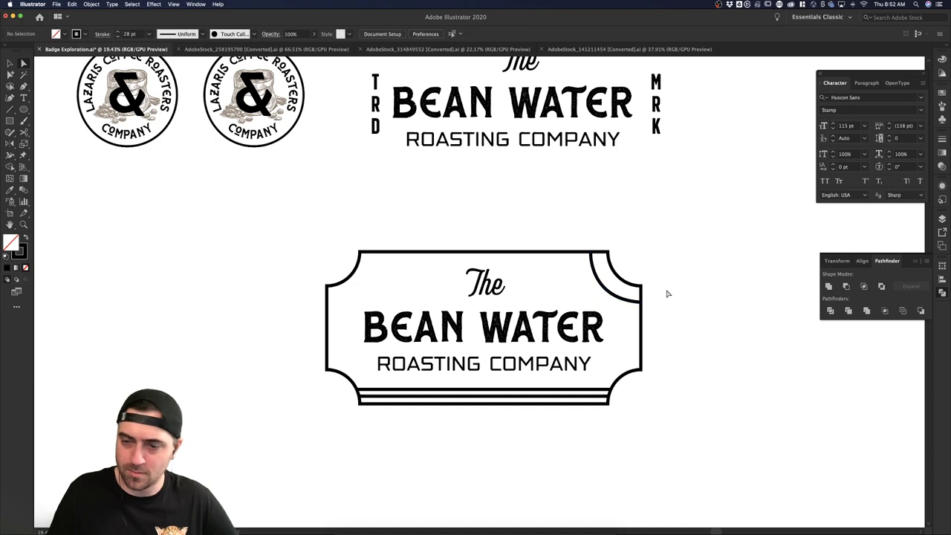
pyautogui.scroll(-3, 667, 293)
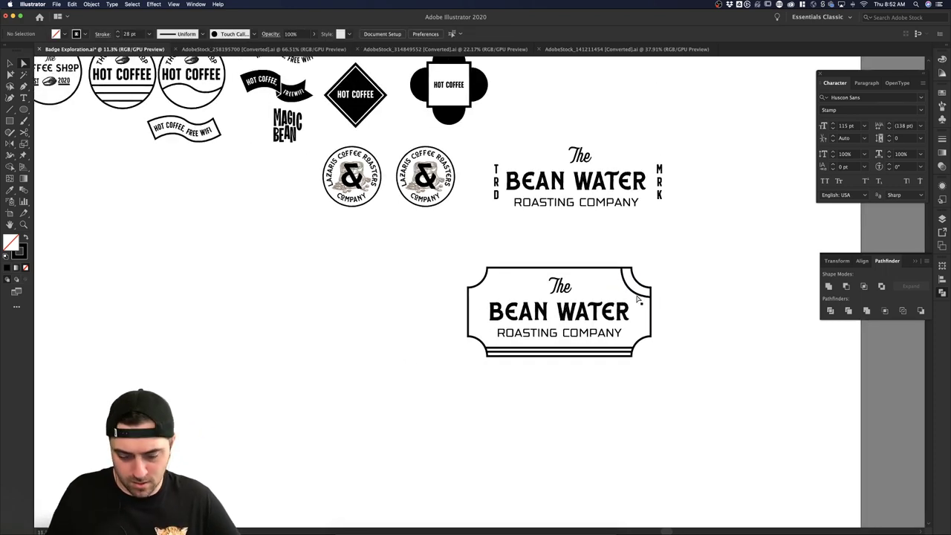
pyautogui.press('v')
pyautogui.moveTo(632, 292); pyautogui.dragTo(490, 288)
pyautogui.click(594, 241)
# - Duplicate the BEAN WATER text below the framed badge and change the copy to YOUWORKFORTHEM.COM
pyautogui.scroll(-2, 595, 240)
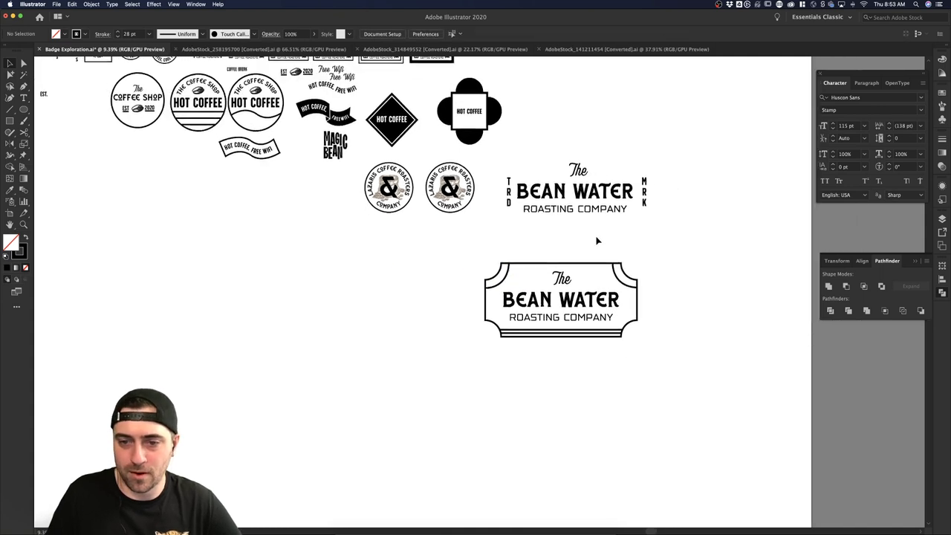
pyautogui.hscroll(2, 602, 239)
pyautogui.scroll(2, 577, 290)
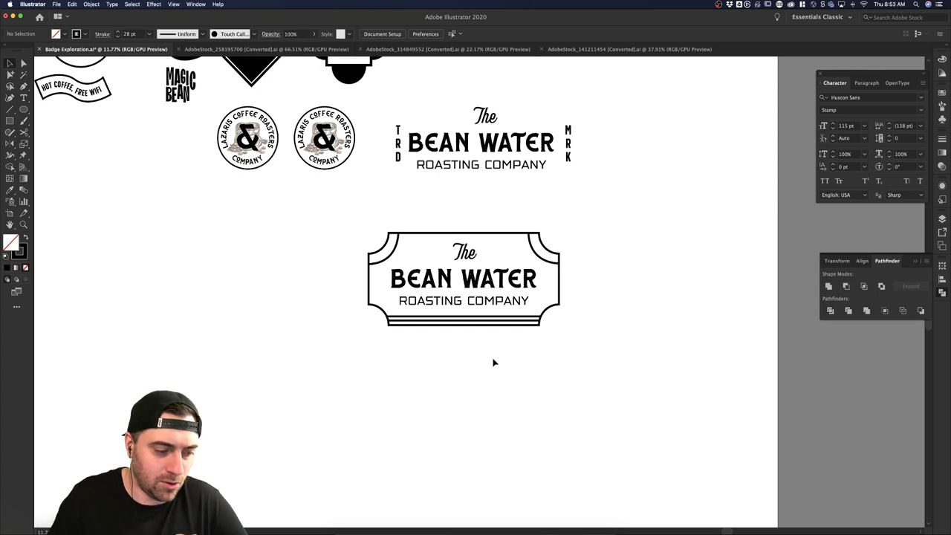
pyautogui.moveTo(493, 291); pyautogui.dragTo(482, 378)
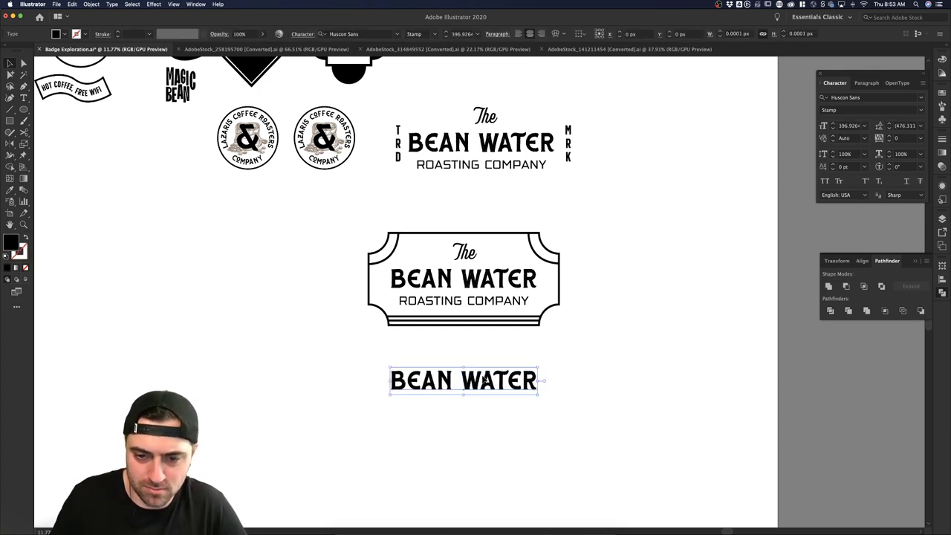
pyautogui.click(482, 378)
pyautogui.write('Y')
pyautogui.press('super+a')
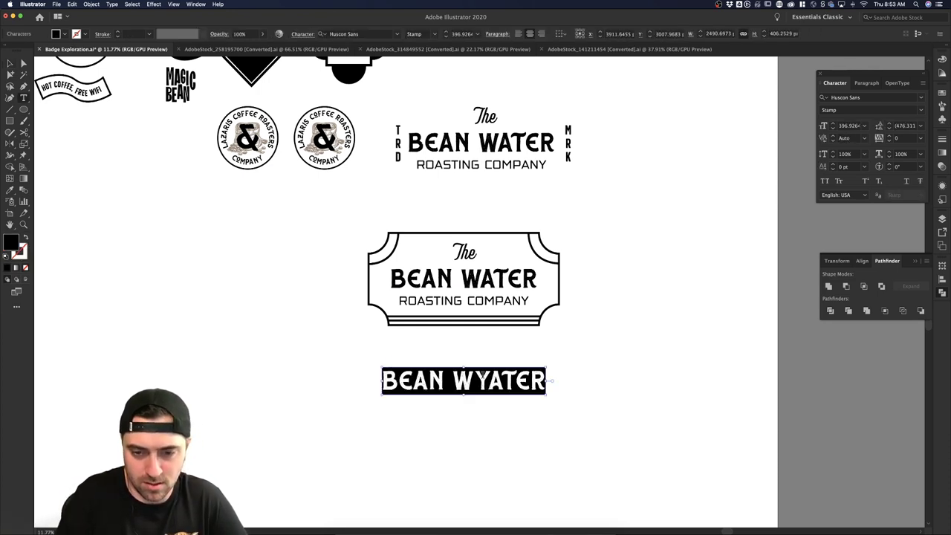
pyautogui.write('YOUWORK')
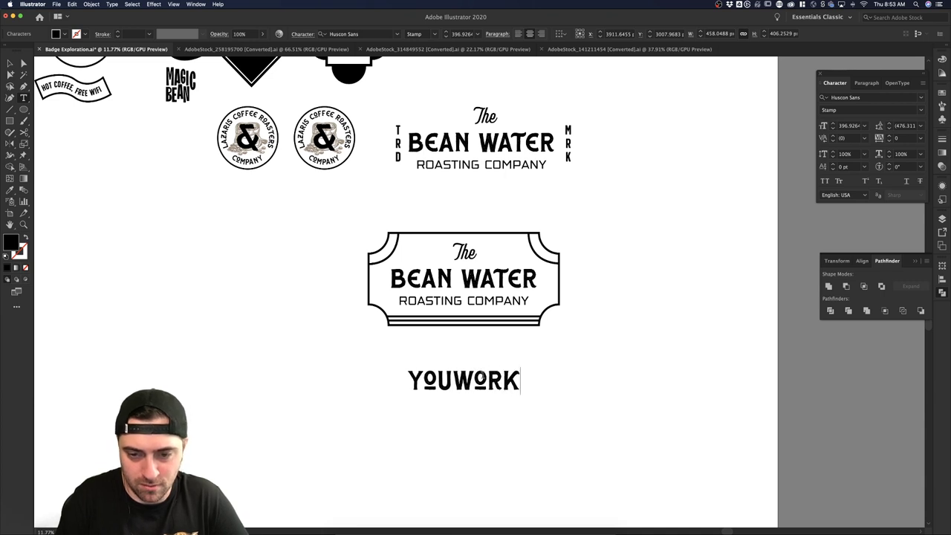
pyautogui.write('FORTHEM.COM')
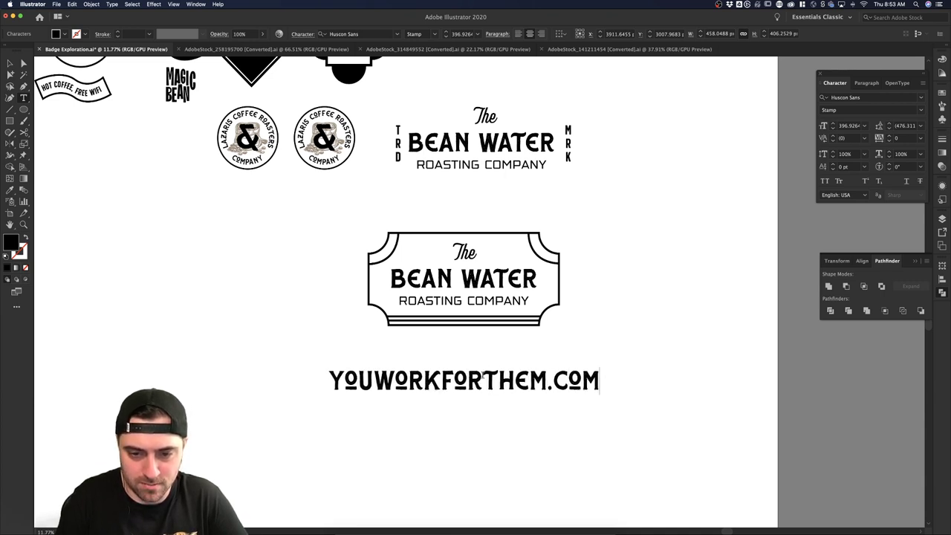
pyautogui.click(10, 63)
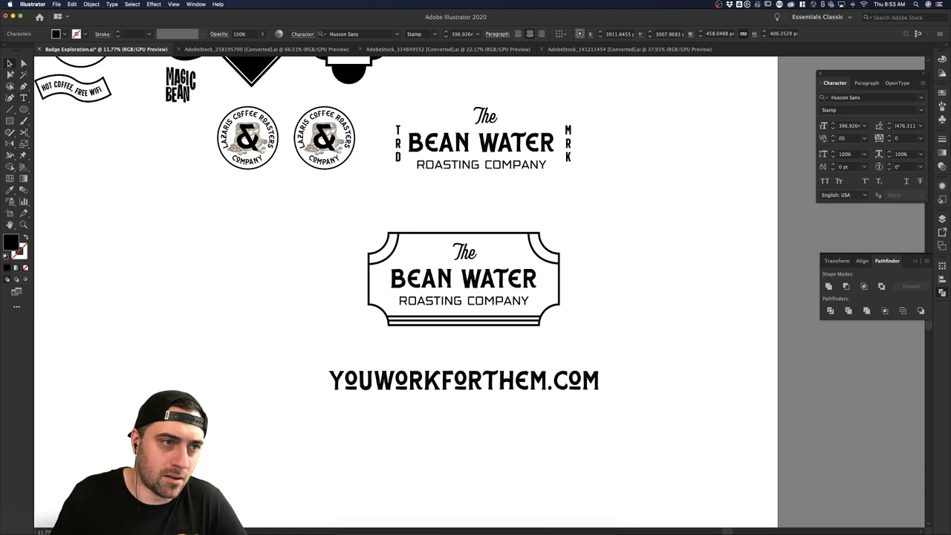
# - Delete the YOUWORKFORTHEM.COM text below the framed BEAN WATER badge
pyautogui.click(499, 365)
pyautogui.moveTo(499, 365); pyautogui.dragTo(505, 420)
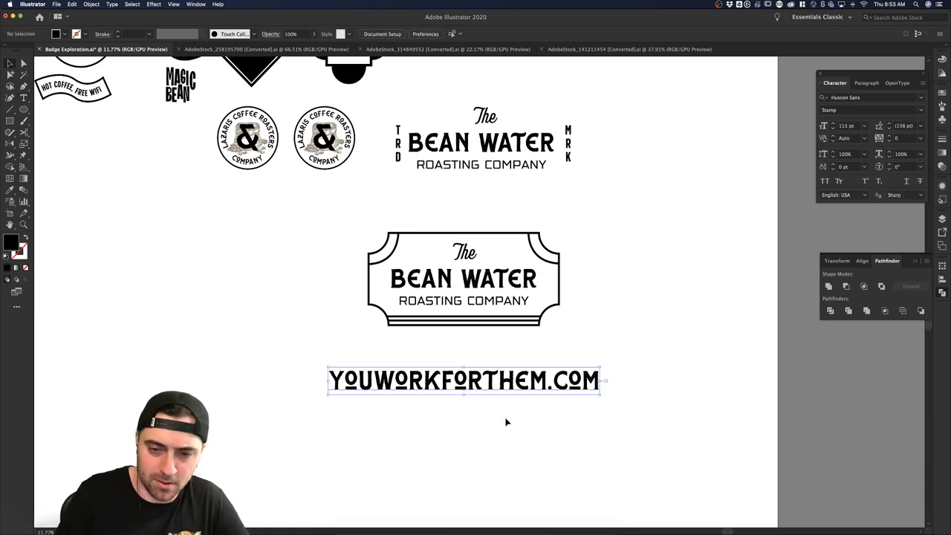
pyautogui.press('Delete')
# - Review the whole badge exploration, from the Inside Scoop and Magic Bean badges to the Hot Coffee, Lazaris and BEAN WATER designs
pyautogui.scroll(-5, 505, 421)
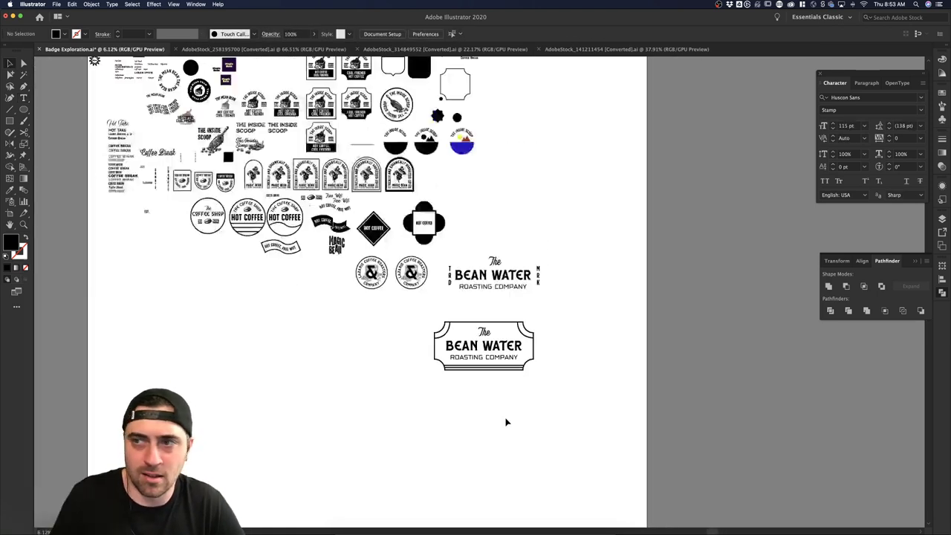
pyautogui.hscroll(-3, 330, 335)
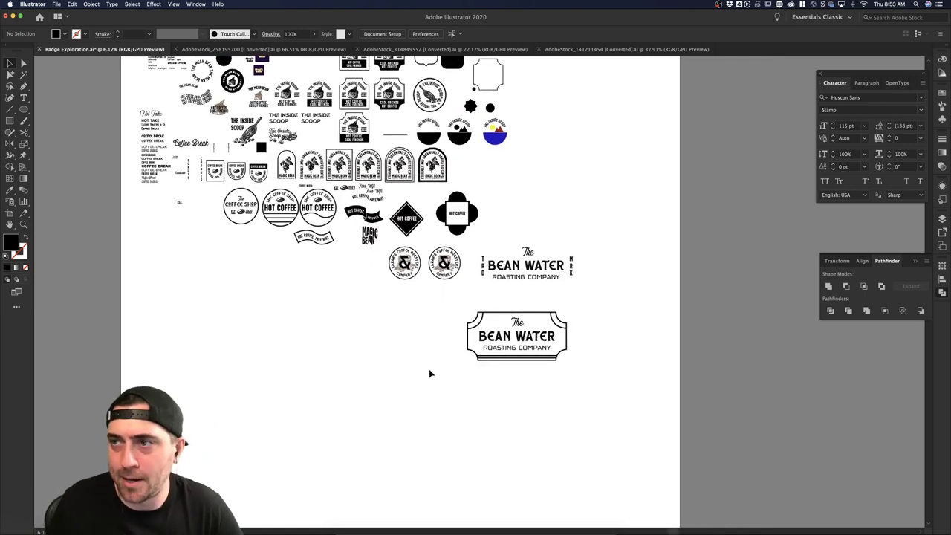
pyautogui.scroll(5, 388, 325)
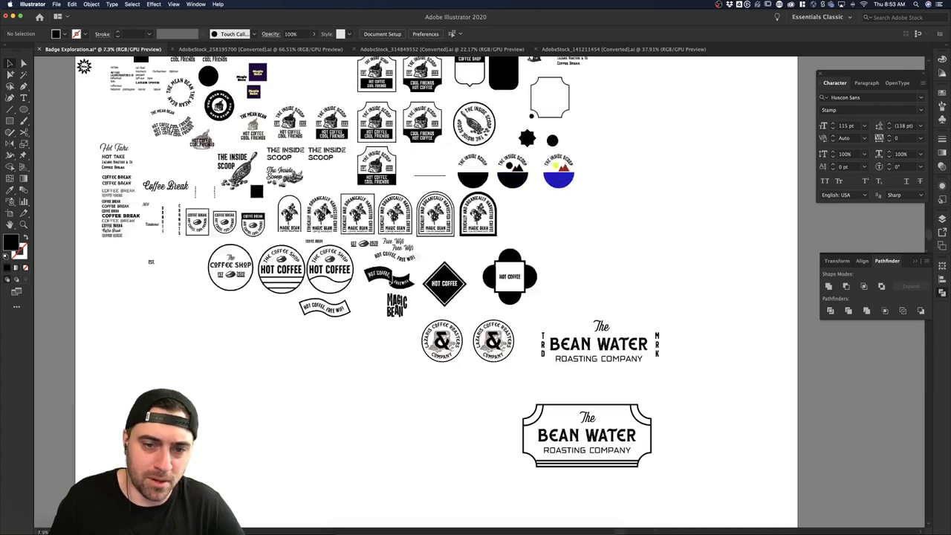
pyautogui.scroll(2, 253, 280)
pyautogui.hscroll(-1, 253, 280)
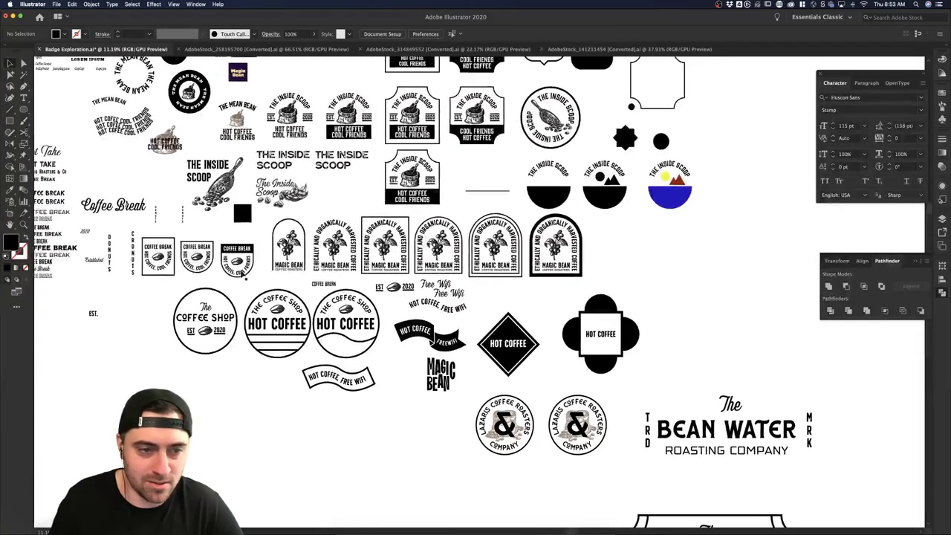
pyautogui.scroll(3, 614, 269)
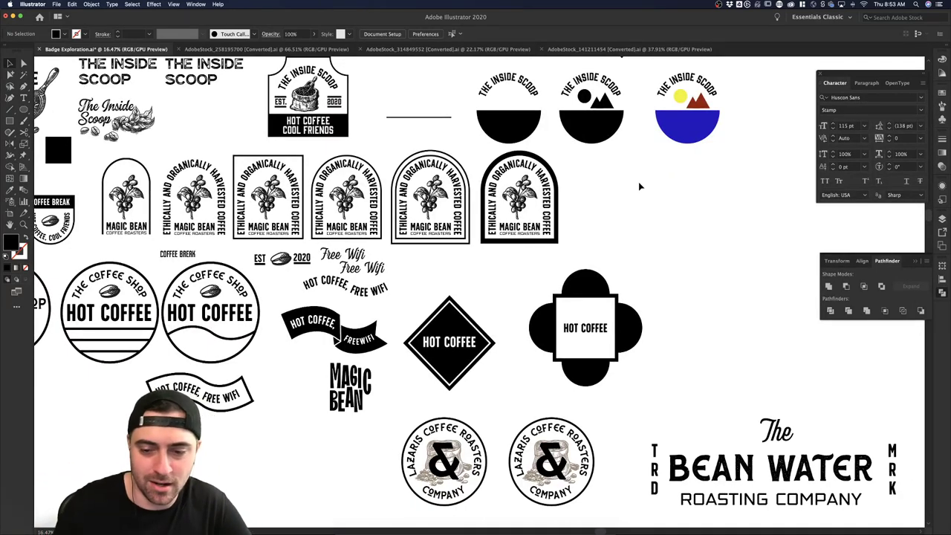
pyautogui.scroll(-3, 524, 333)
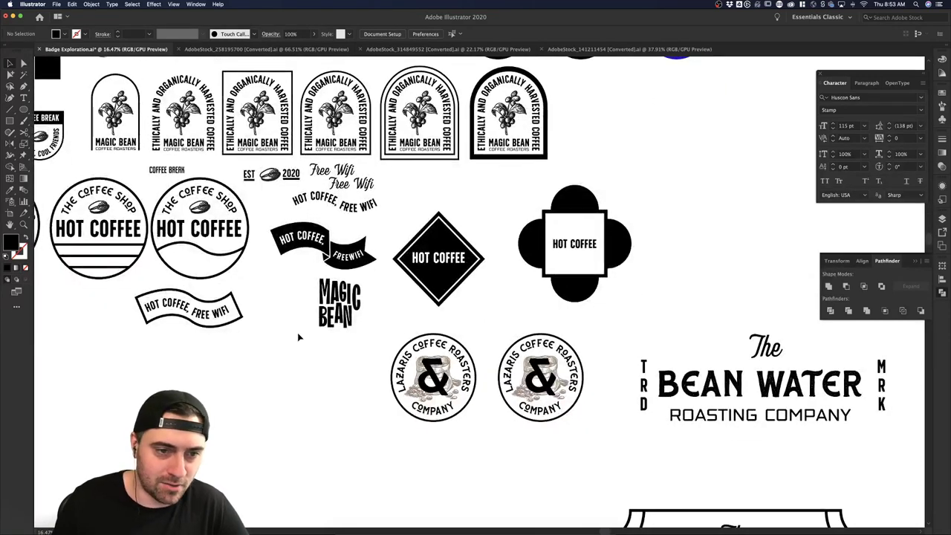
pyautogui.scroll(-3, 298, 338)
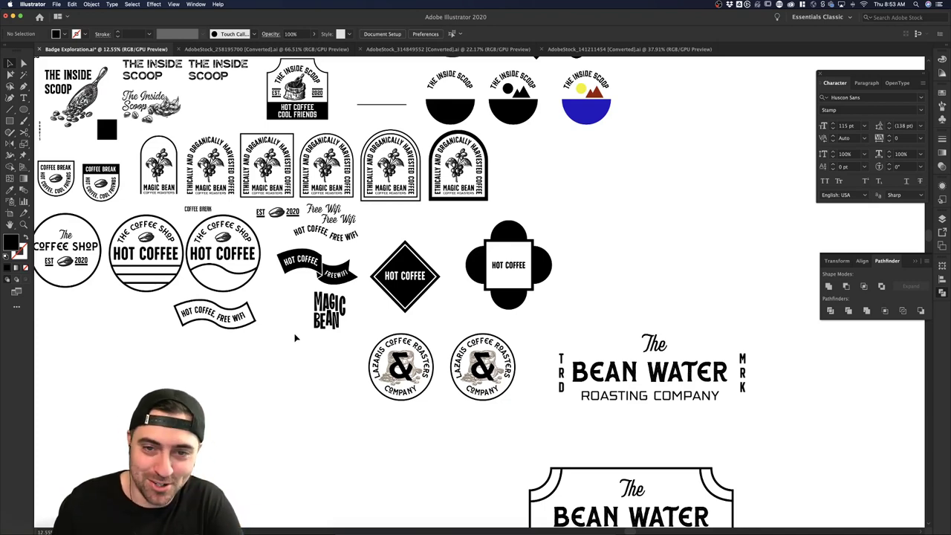
pyautogui.scroll(-3, 295, 338)
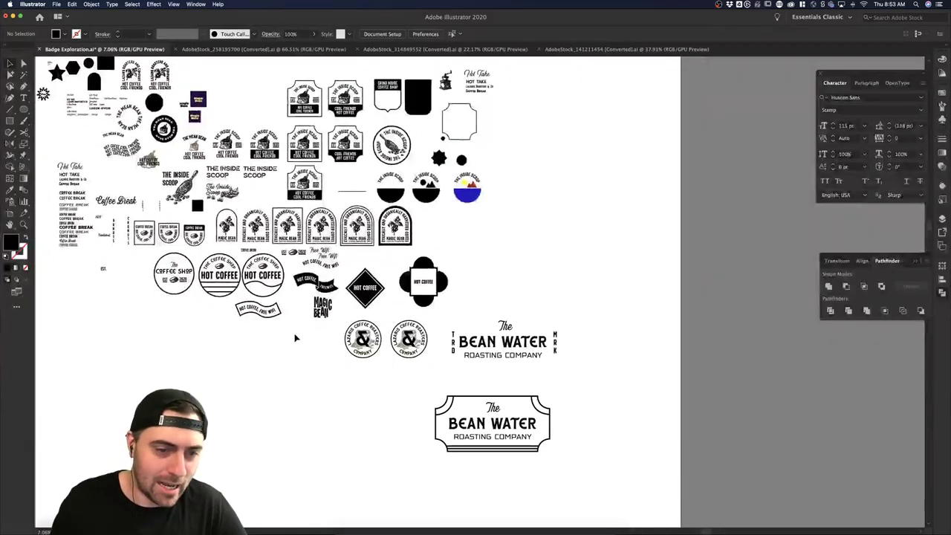
pyautogui.scroll(3, 296, 338)
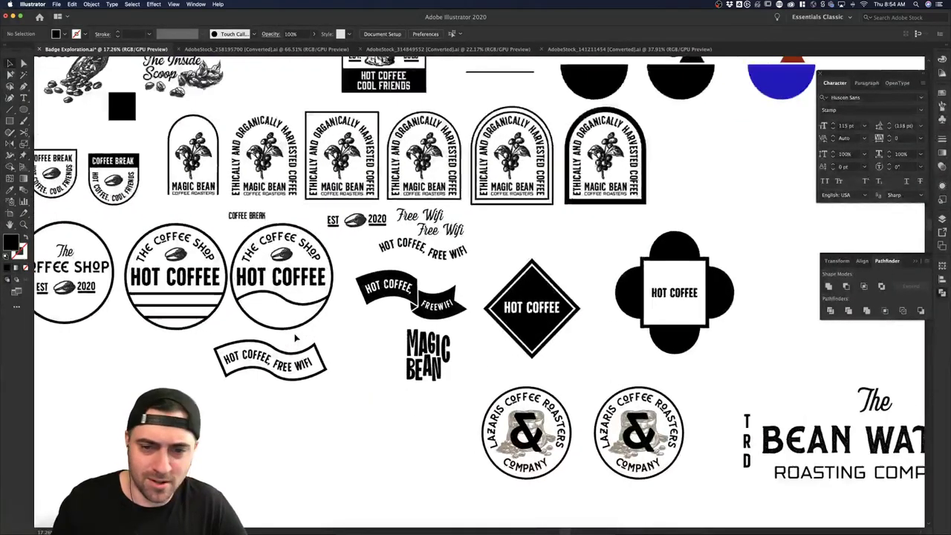
pyautogui.hscroll(2, 296, 338)
pyautogui.scroll(-2, 296, 338)
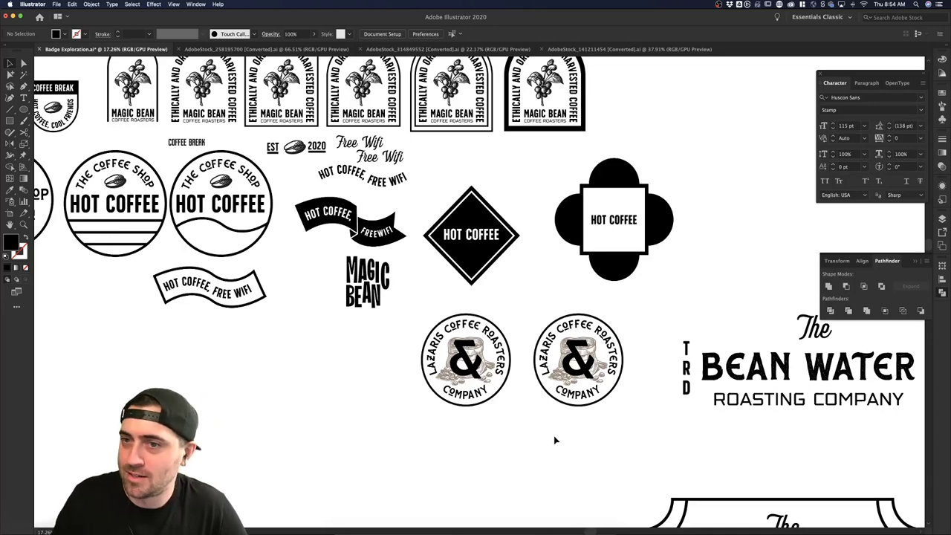
pyautogui.scroll(-1, 530, 292)
pyautogui.scroll(-1, 529, 293)
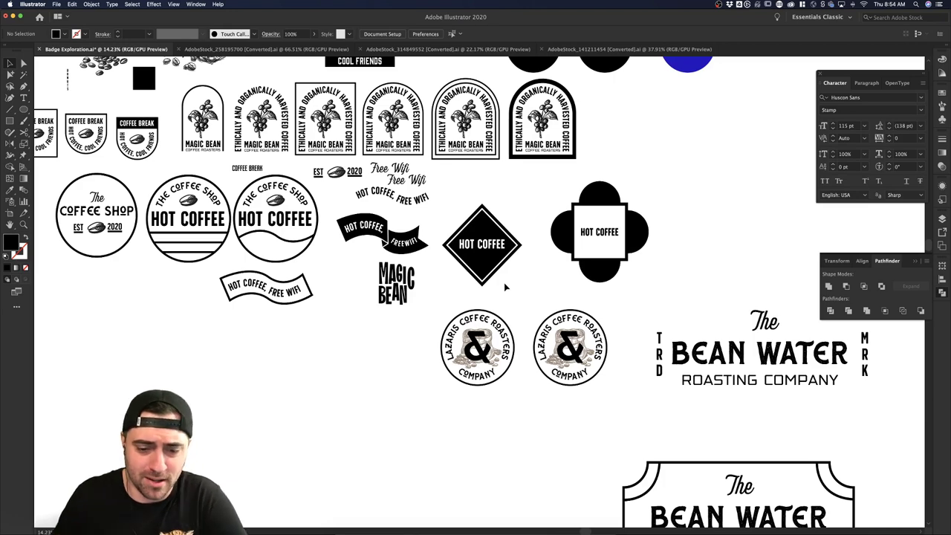
# - Switch to Chrome and view the Behance profile page from its beginning
pyautogui.click(356, 530)
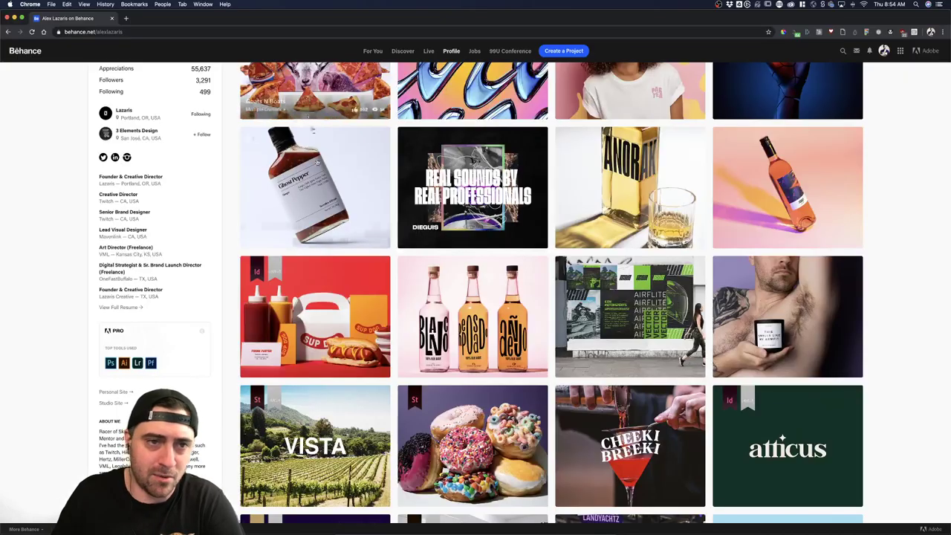
pyautogui.scroll(3, 318, 162)
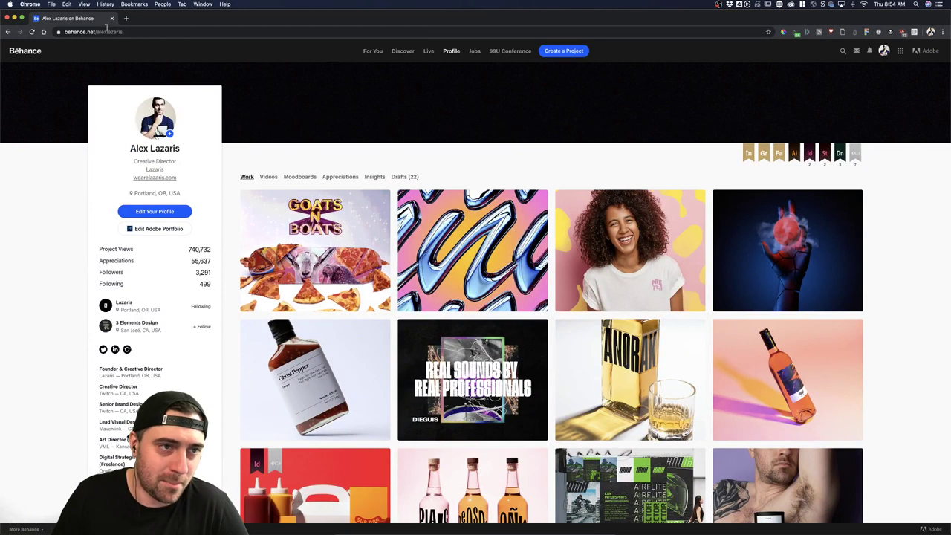